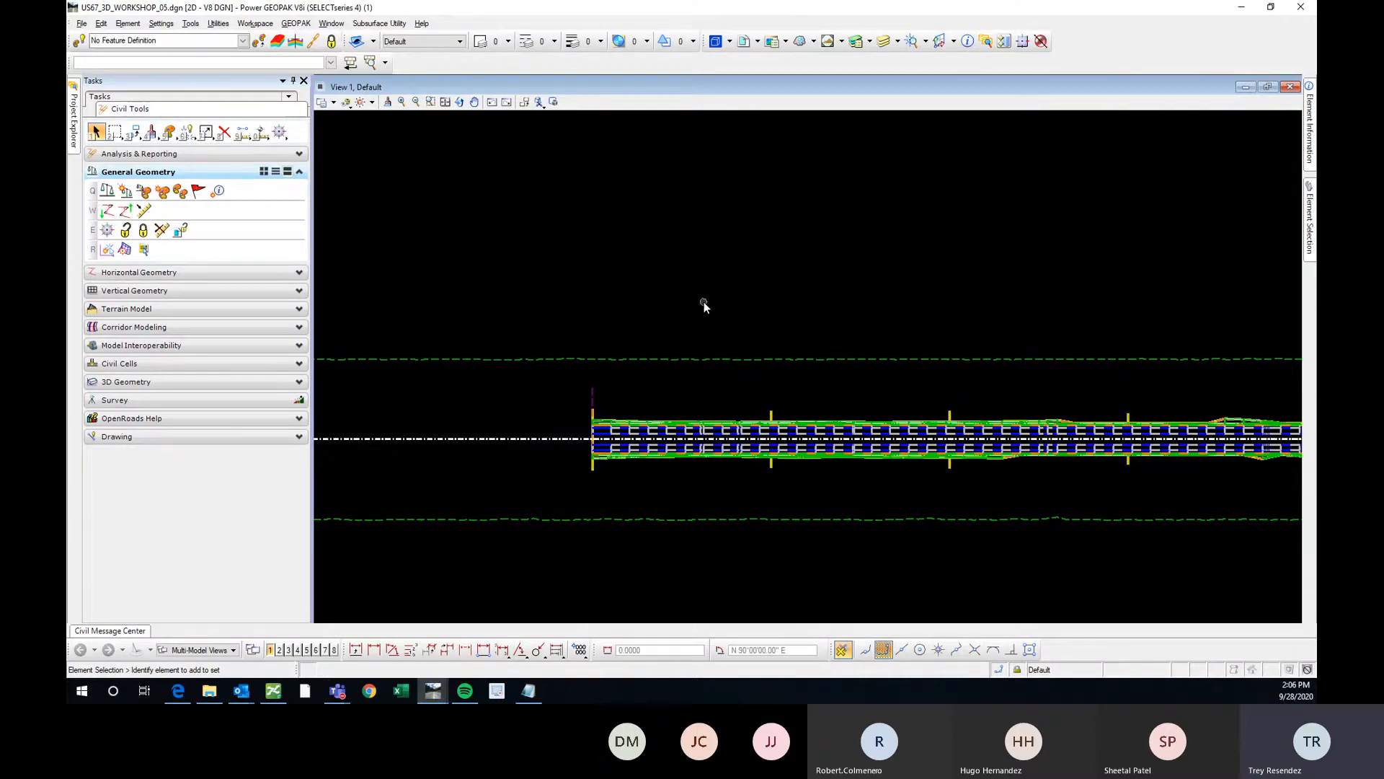
Open the template library US67.itl from the OMEGA folder in the Create Template editor
{"action": "left_click", "coordinate": [189, 328]}
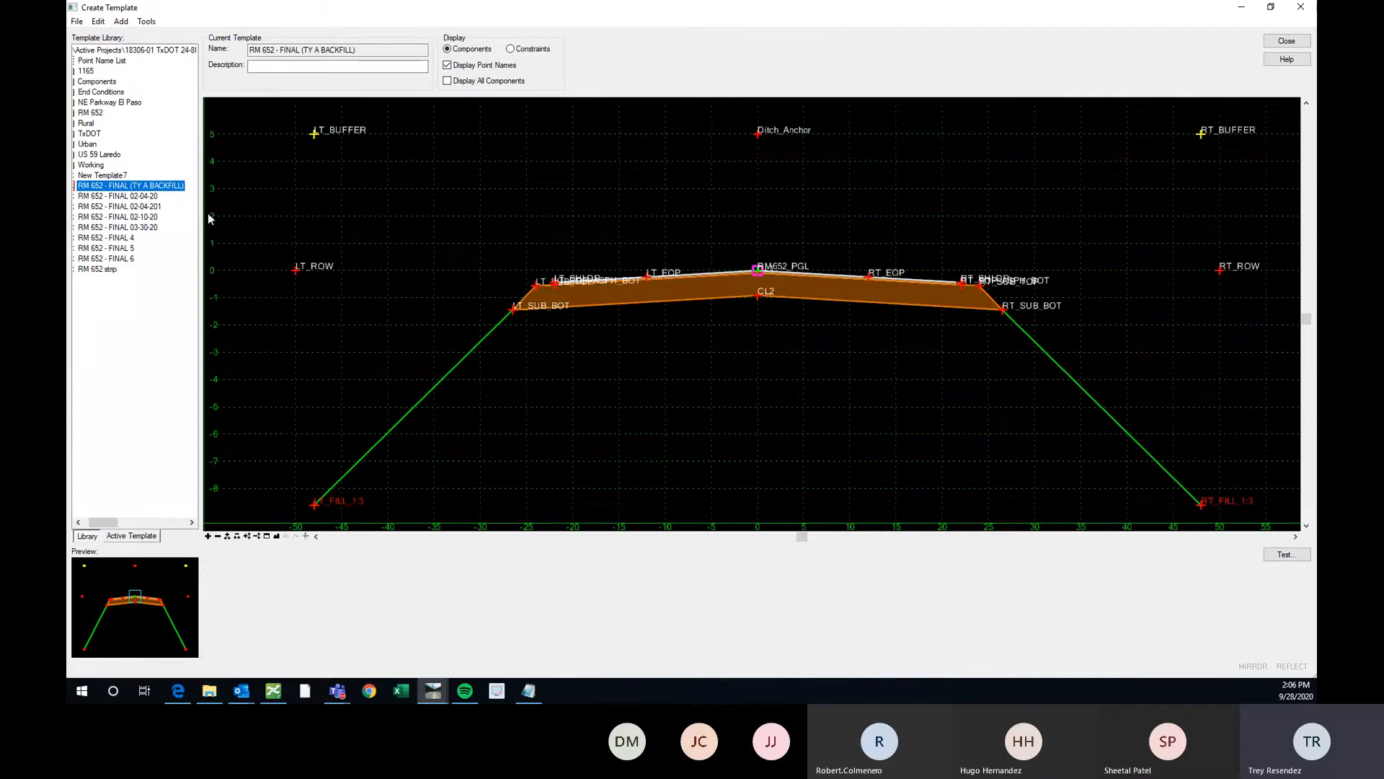
{"action": "left_click_drag", "start_coordinate": [210, 218], "coordinate": [315, 222]}
{"action": "left_click", "coordinate": [77, 21]}
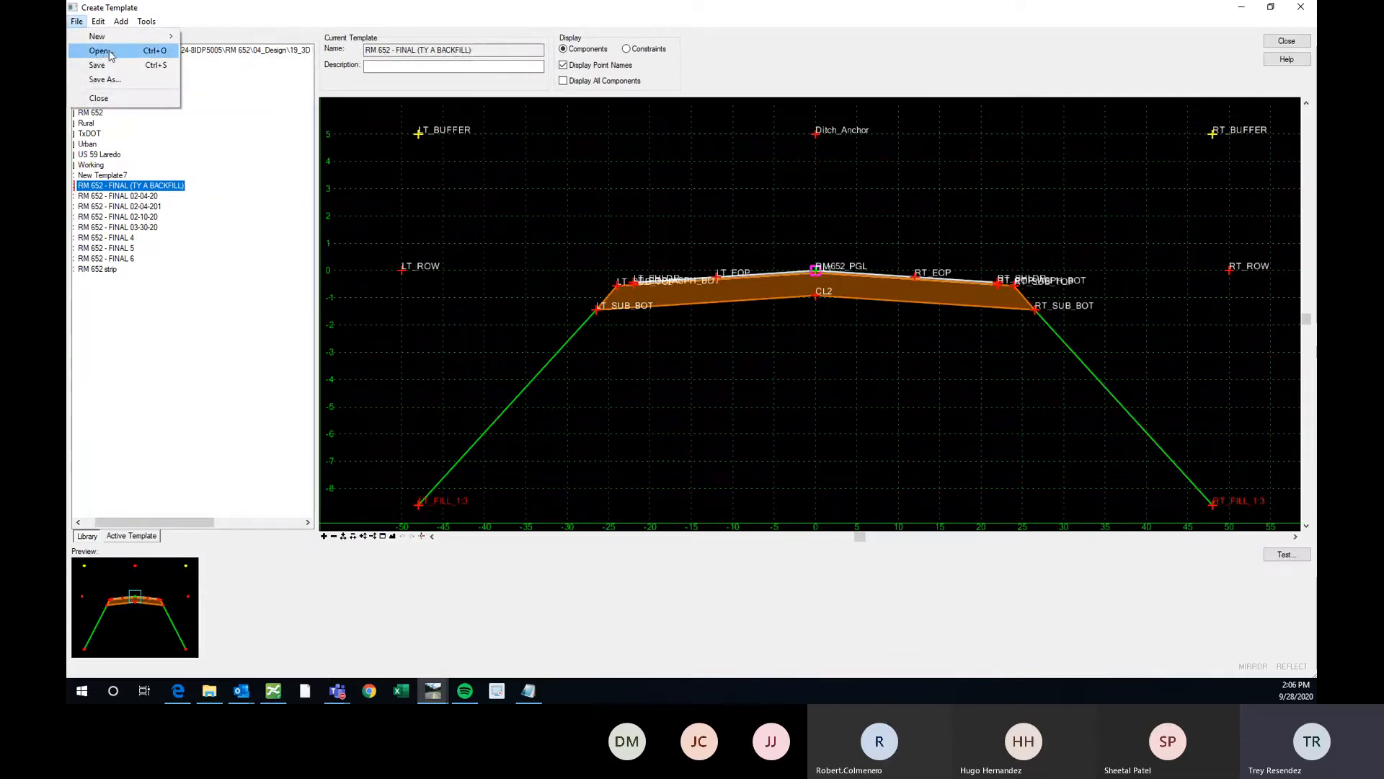
{"action": "left_click", "coordinate": [101, 51]}
{"action": "left_click_drag", "start_coordinate": [711, 217], "coordinate": [699, 184]}
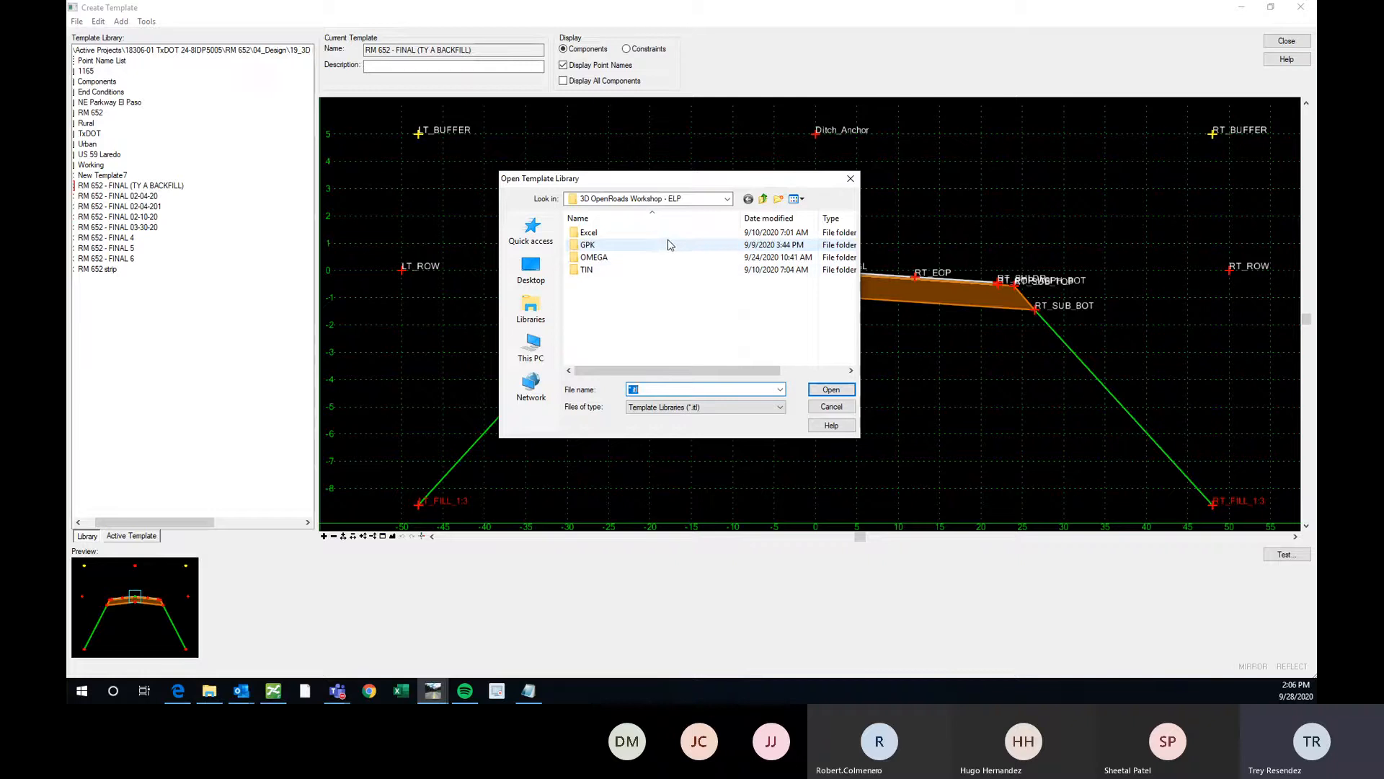
{"action": "double_click", "coordinate": [649, 258]}
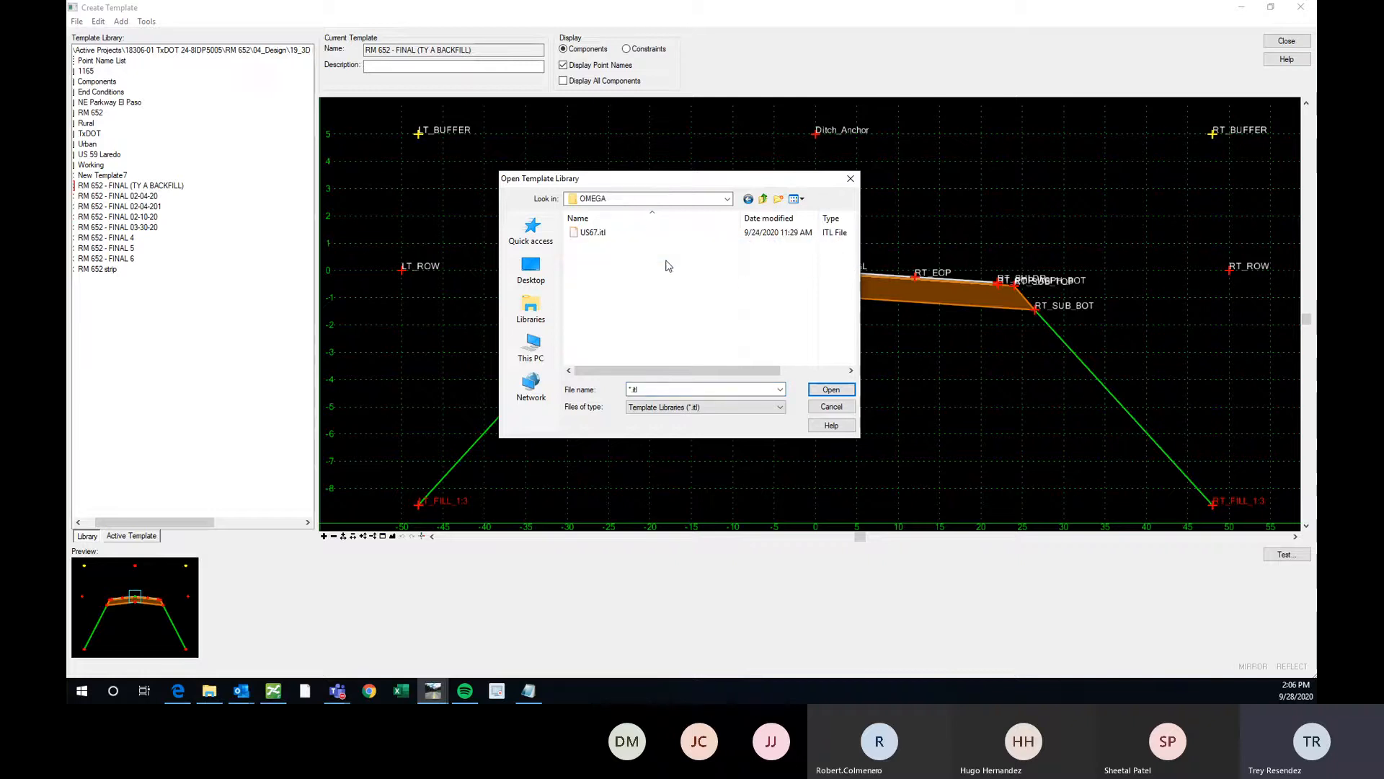
{"action": "left_click", "coordinate": [617, 238]}
{"action": "double_click", "coordinate": [616, 239]}
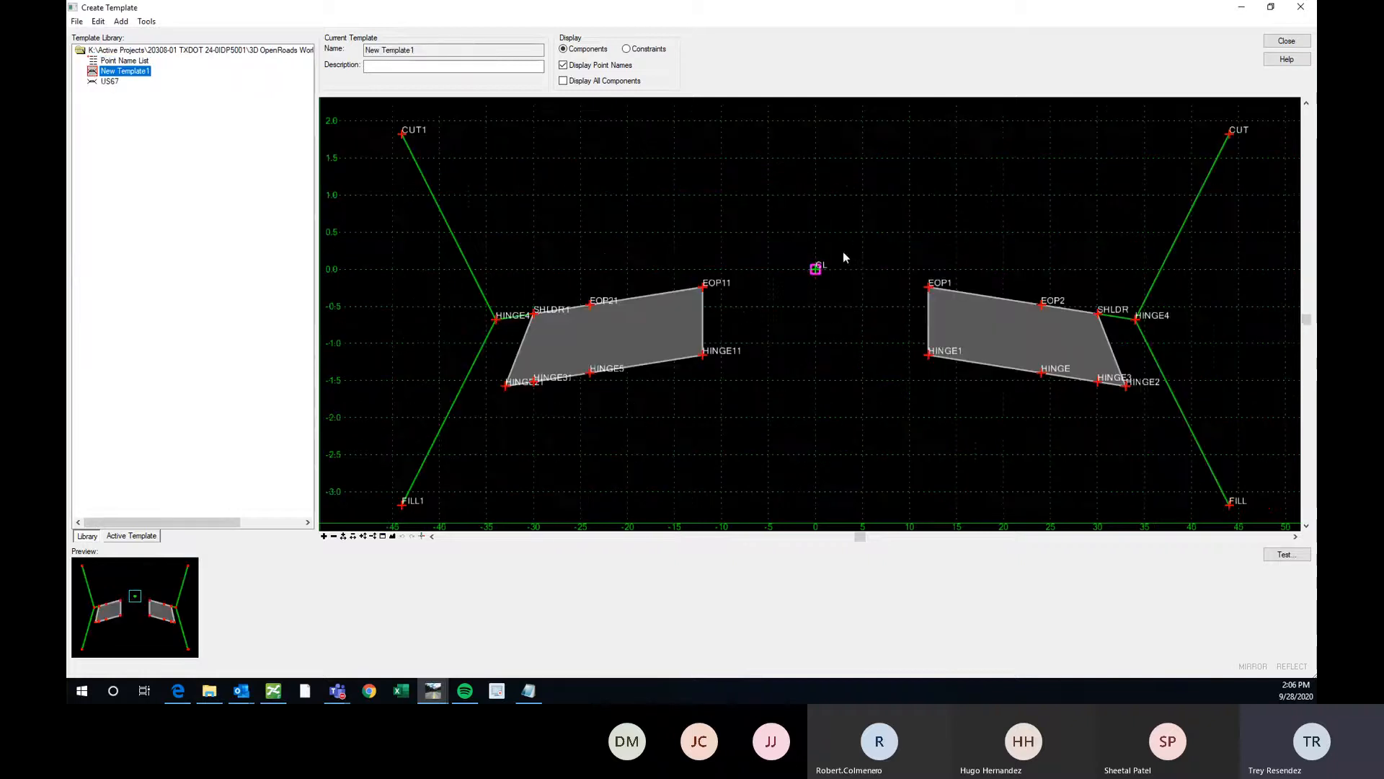
Examine the New Template1 cross-section, including its centerline point, pavement components and cut and fill slopes, and close the template editor
{"action": "scroll", "coordinate": [624, 251], "scroll_direction": "down", "scroll_amount": 2}
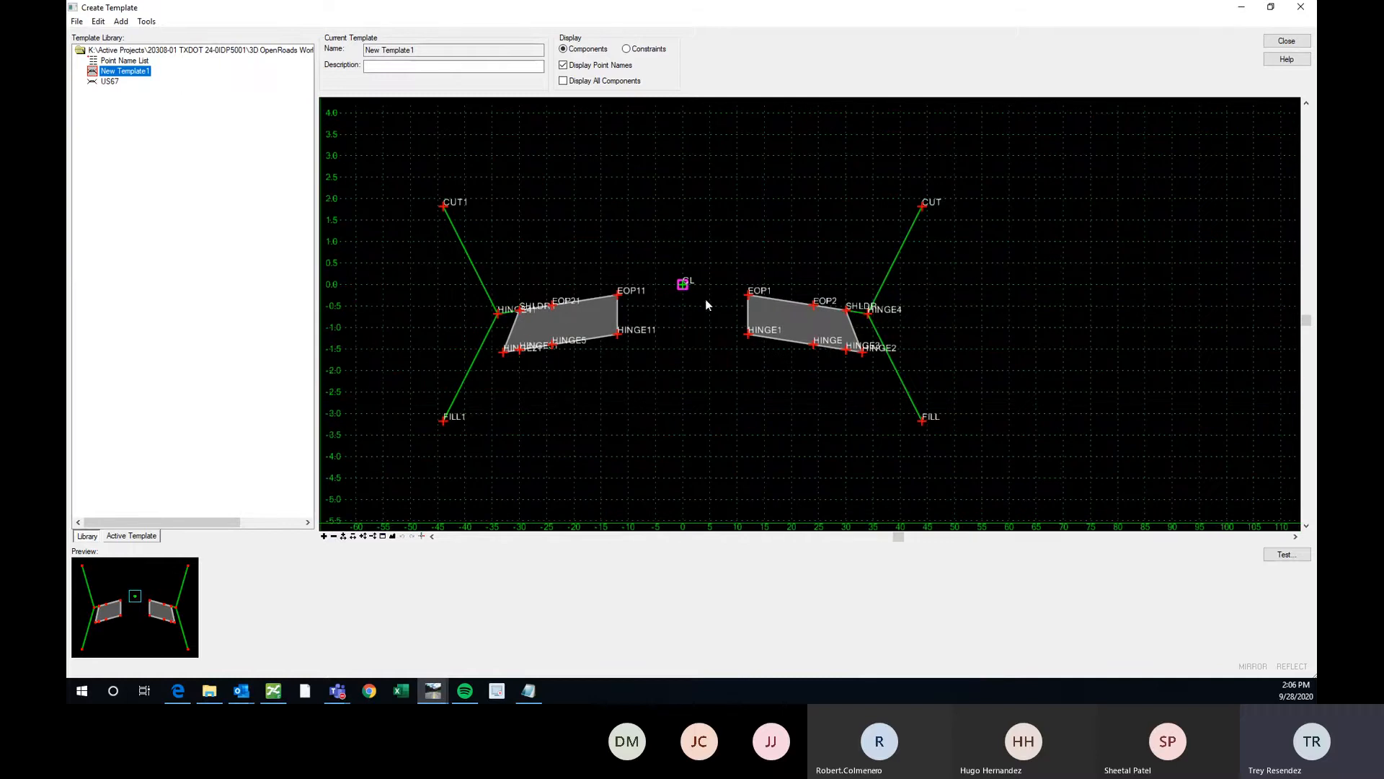
{"action": "scroll", "coordinate": [592, 301], "scroll_direction": "up", "scroll_amount": 2}
{"action": "scroll", "coordinate": [785, 268], "scroll_direction": "down", "scroll_amount": 2}
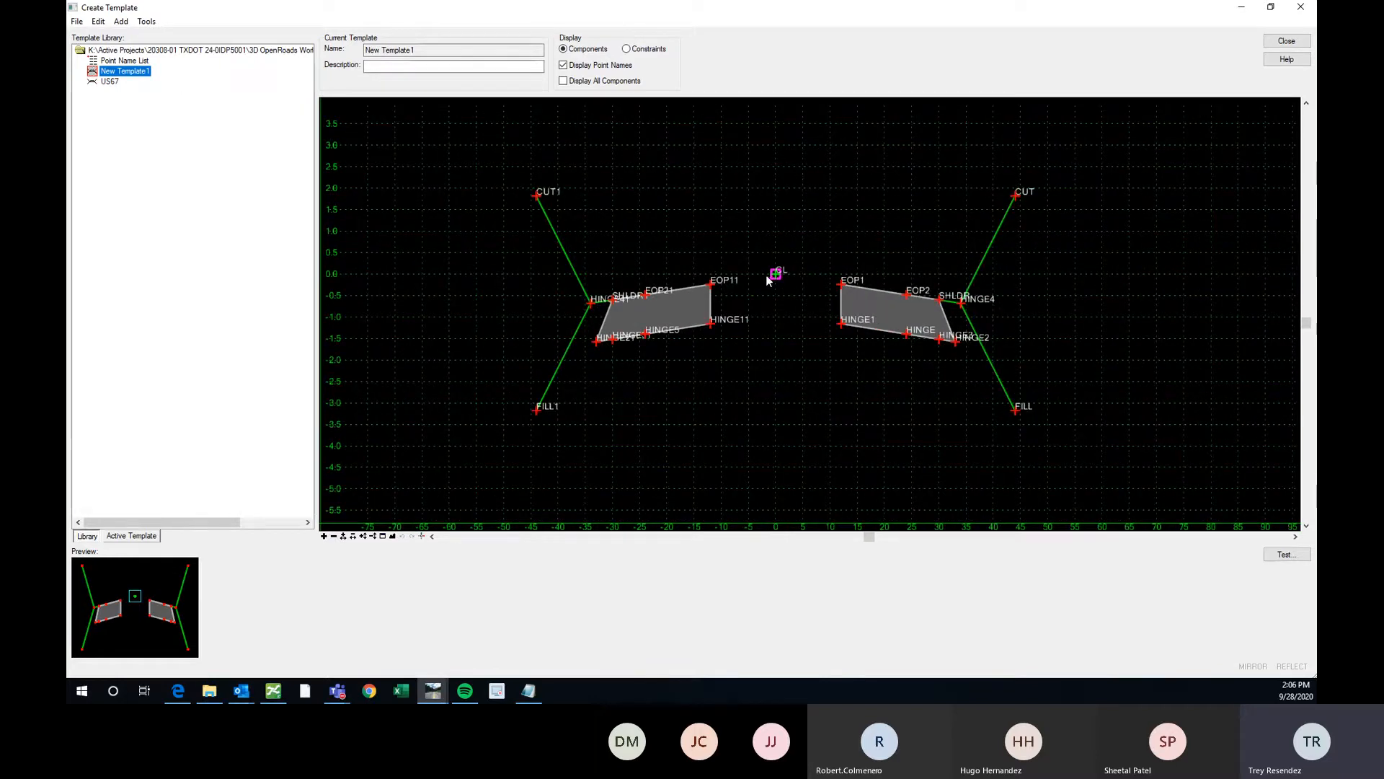
{"action": "scroll", "coordinate": [801, 285], "scroll_direction": "up", "scroll_amount": 2}
{"action": "scroll", "coordinate": [628, 262], "scroll_direction": "down", "scroll_amount": 1}
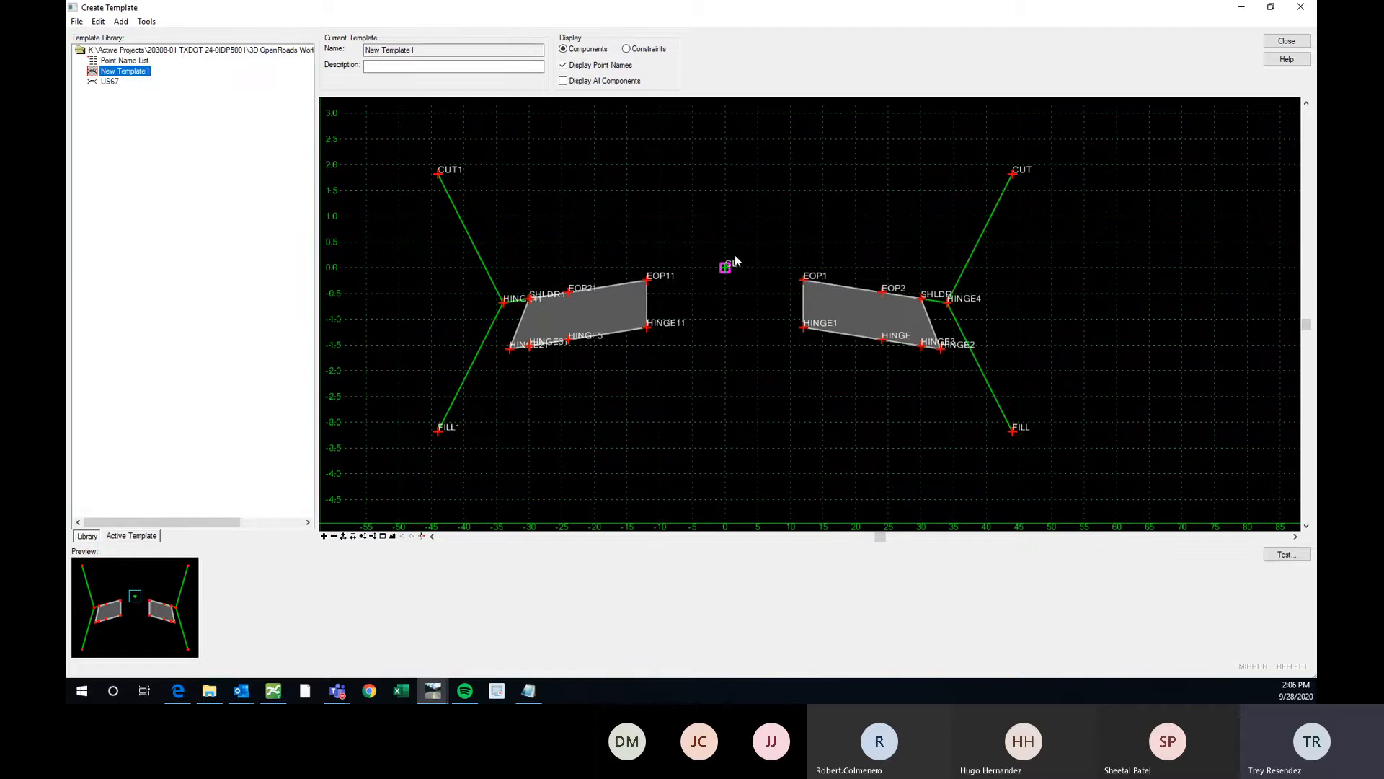
{"action": "scroll", "coordinate": [728, 276], "scroll_direction": "up", "scroll_amount": 1}
{"action": "scroll", "coordinate": [725, 272], "scroll_direction": "down", "scroll_amount": 2}
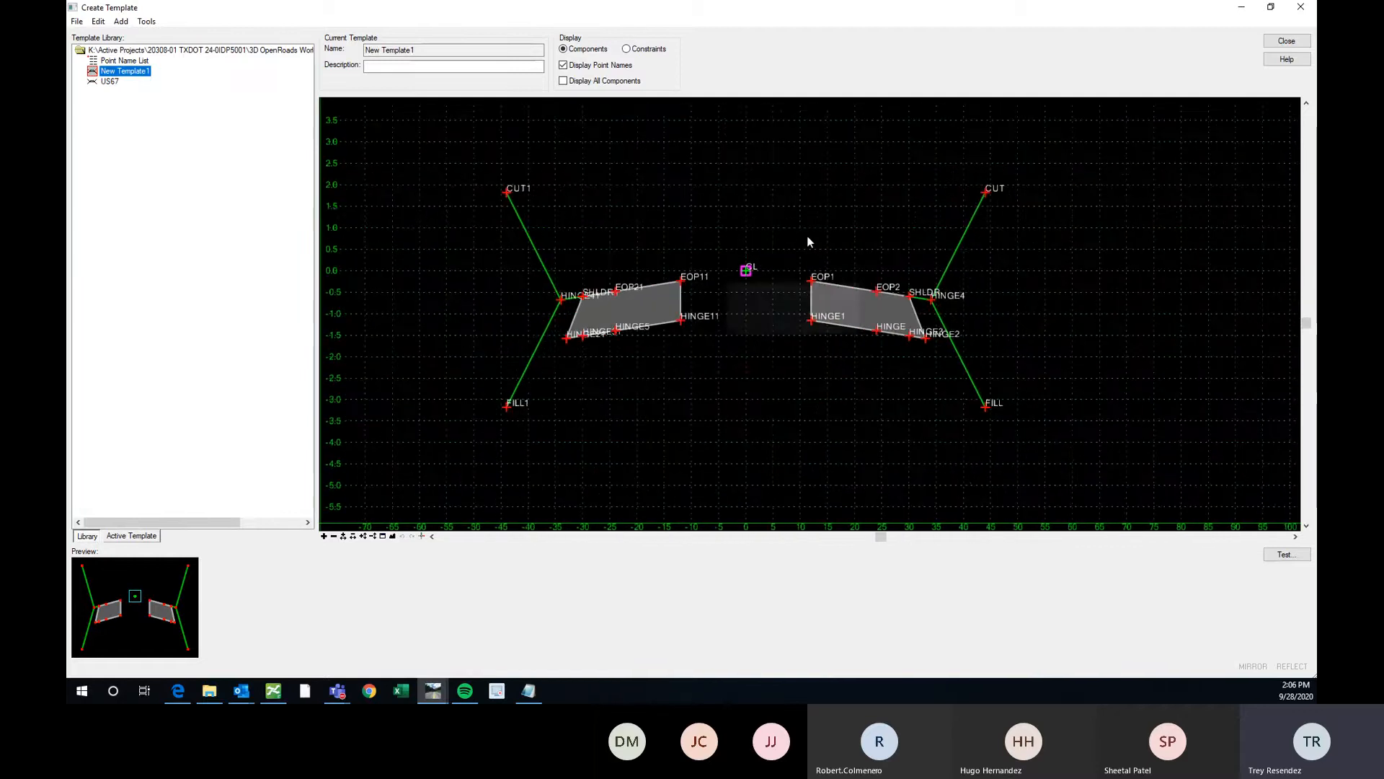
{"action": "scroll", "coordinate": [749, 231], "scroll_direction": "up", "scroll_amount": 2}
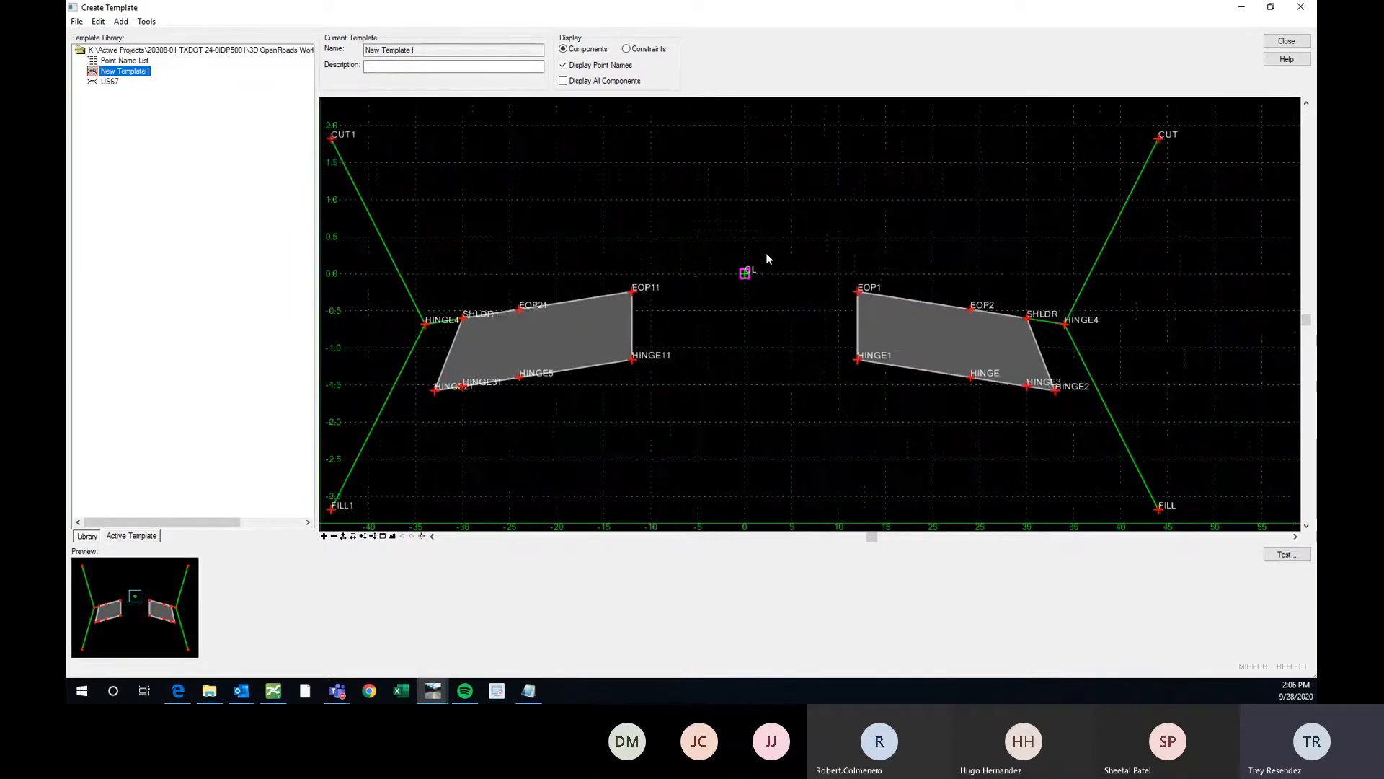
{"action": "scroll", "coordinate": [765, 253], "scroll_direction": "down", "scroll_amount": 1}
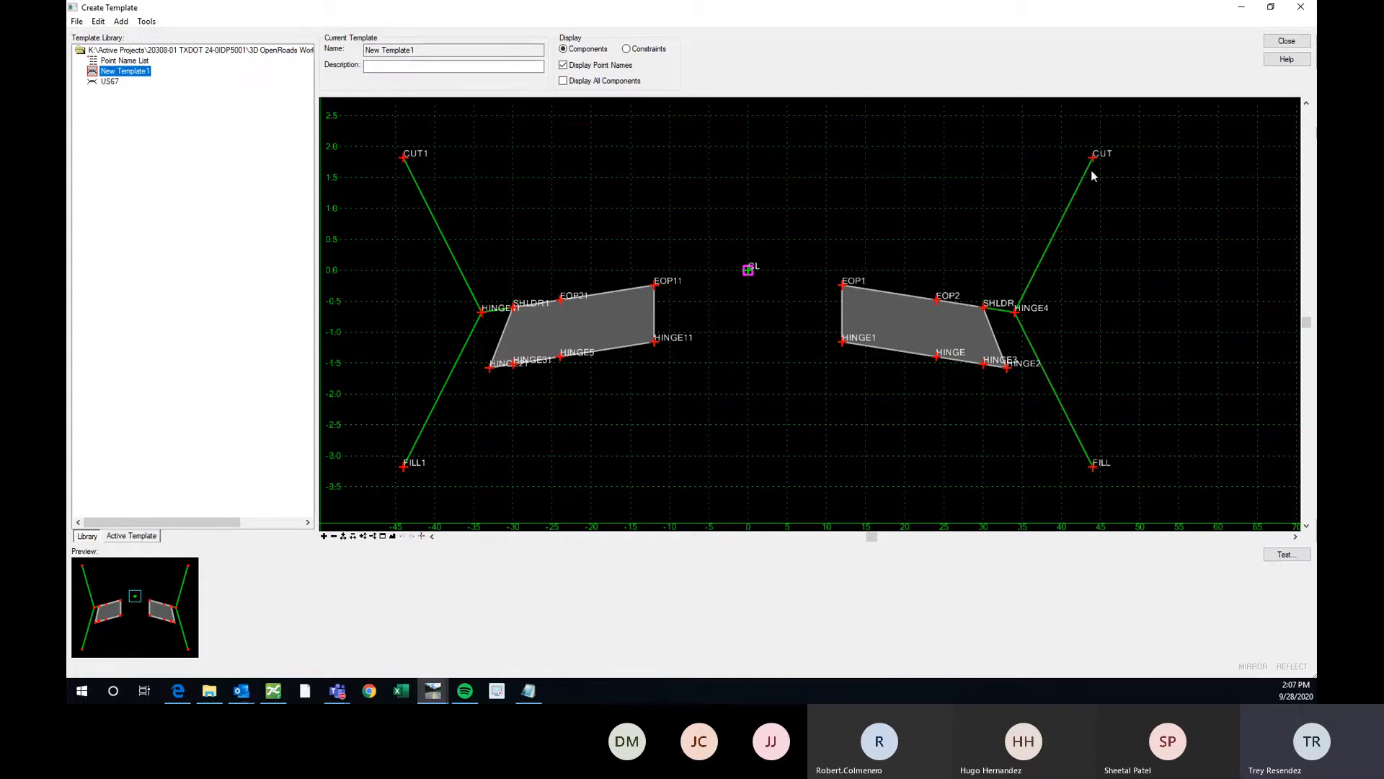
{"action": "left_click", "coordinate": [1287, 42]}
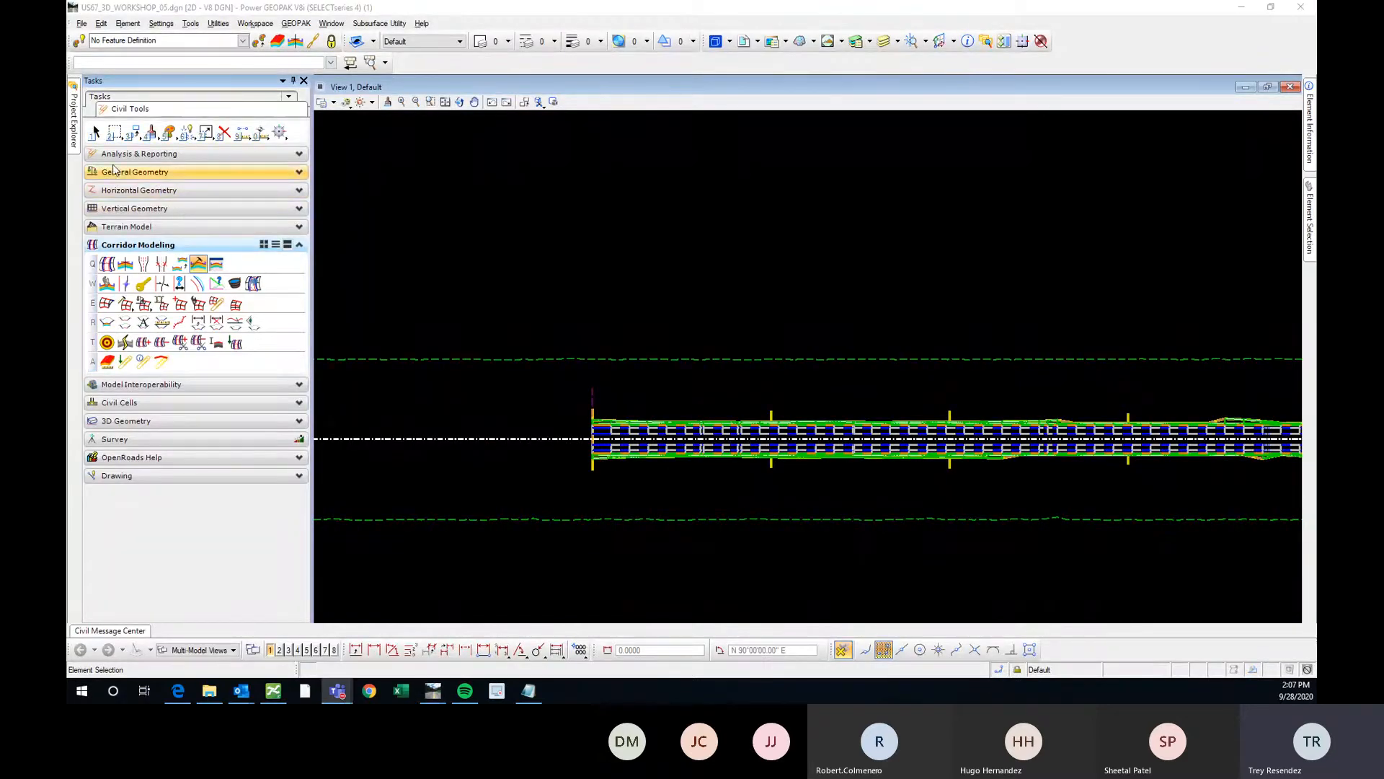
Delete the existing US67CL corridor from the plan view
{"action": "left_click", "coordinate": [95, 132]}
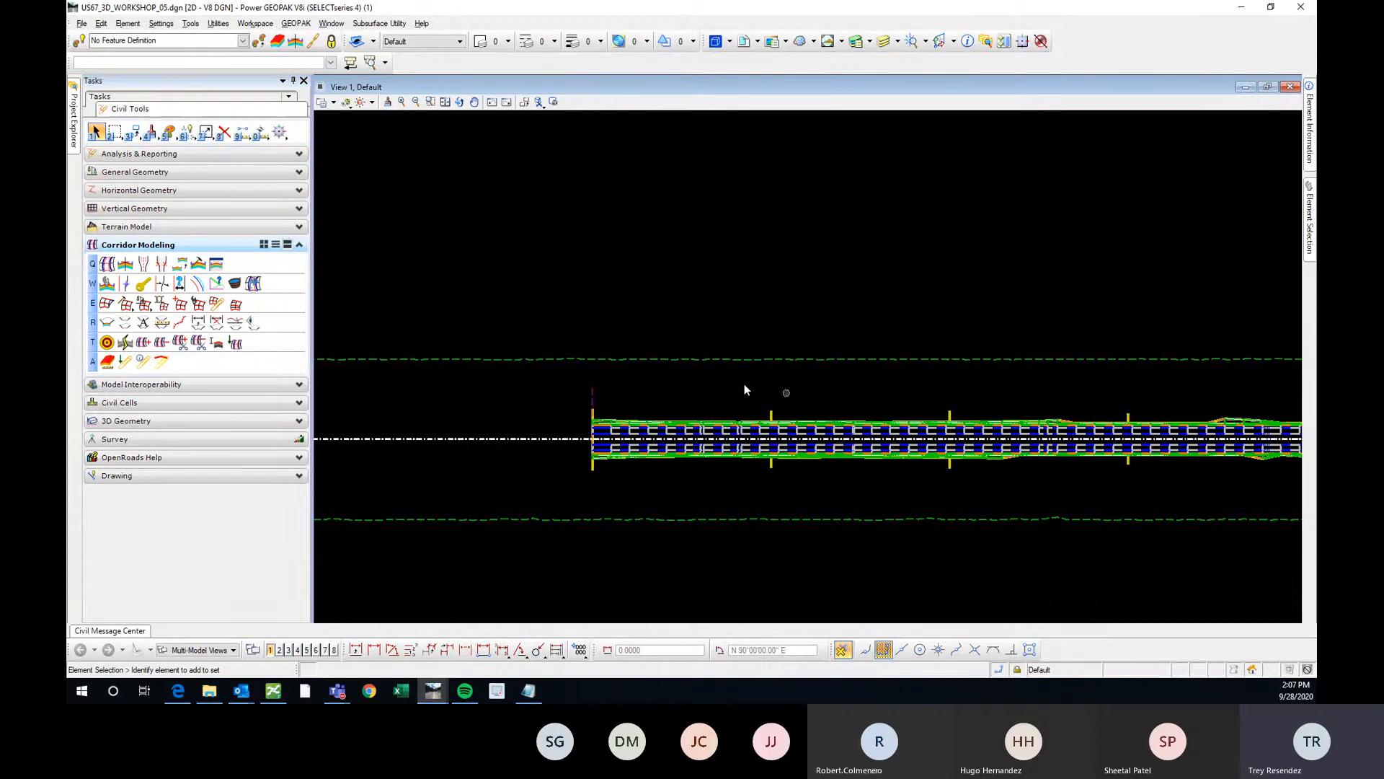
{"action": "scroll", "coordinate": [745, 389], "scroll_direction": "down", "scroll_amount": 5}
{"action": "scroll", "coordinate": [795, 374], "scroll_direction": "up", "scroll_amount": 5}
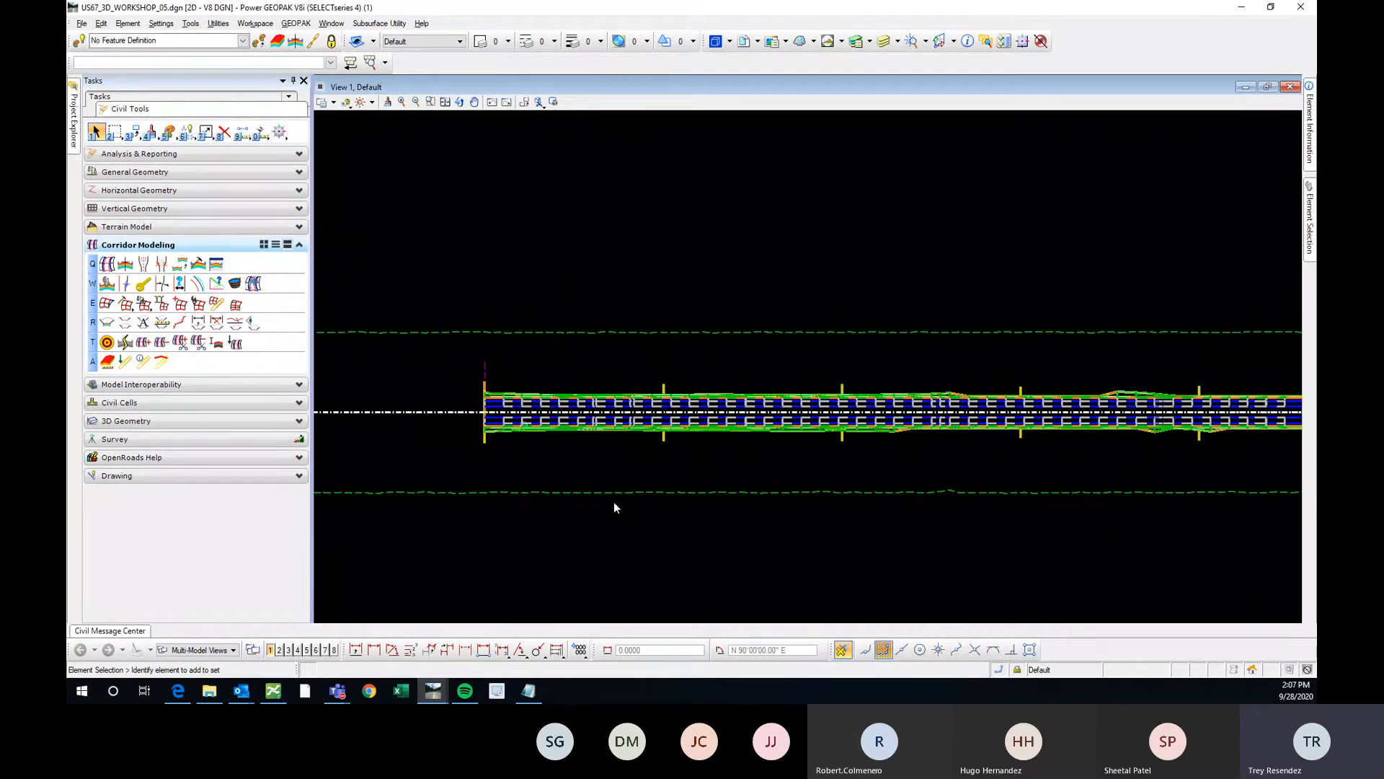
{"action": "left_click", "coordinate": [664, 383]}
{"action": "mouse_move", "coordinate": [664, 383]}
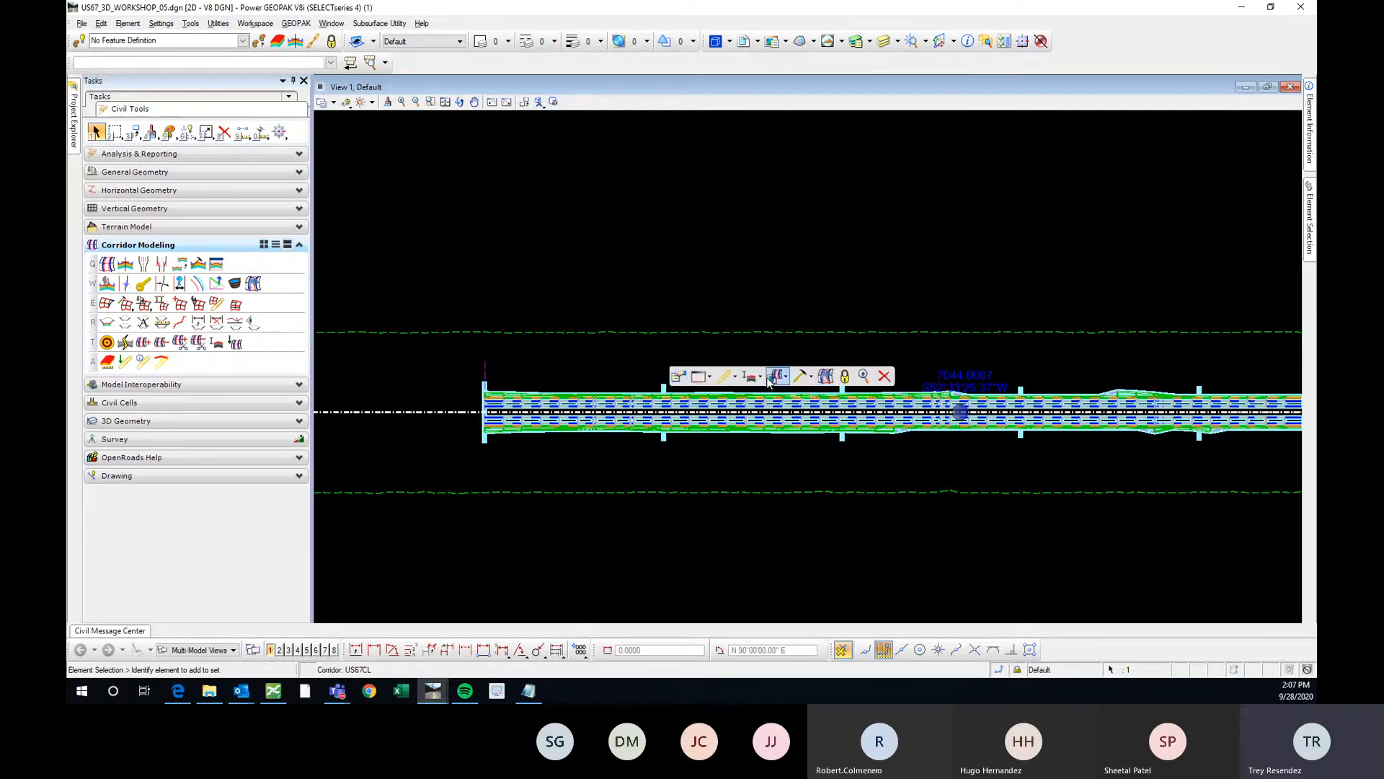
{"action": "left_click", "coordinate": [884, 377]}
{"action": "left_click", "coordinate": [646, 326]}
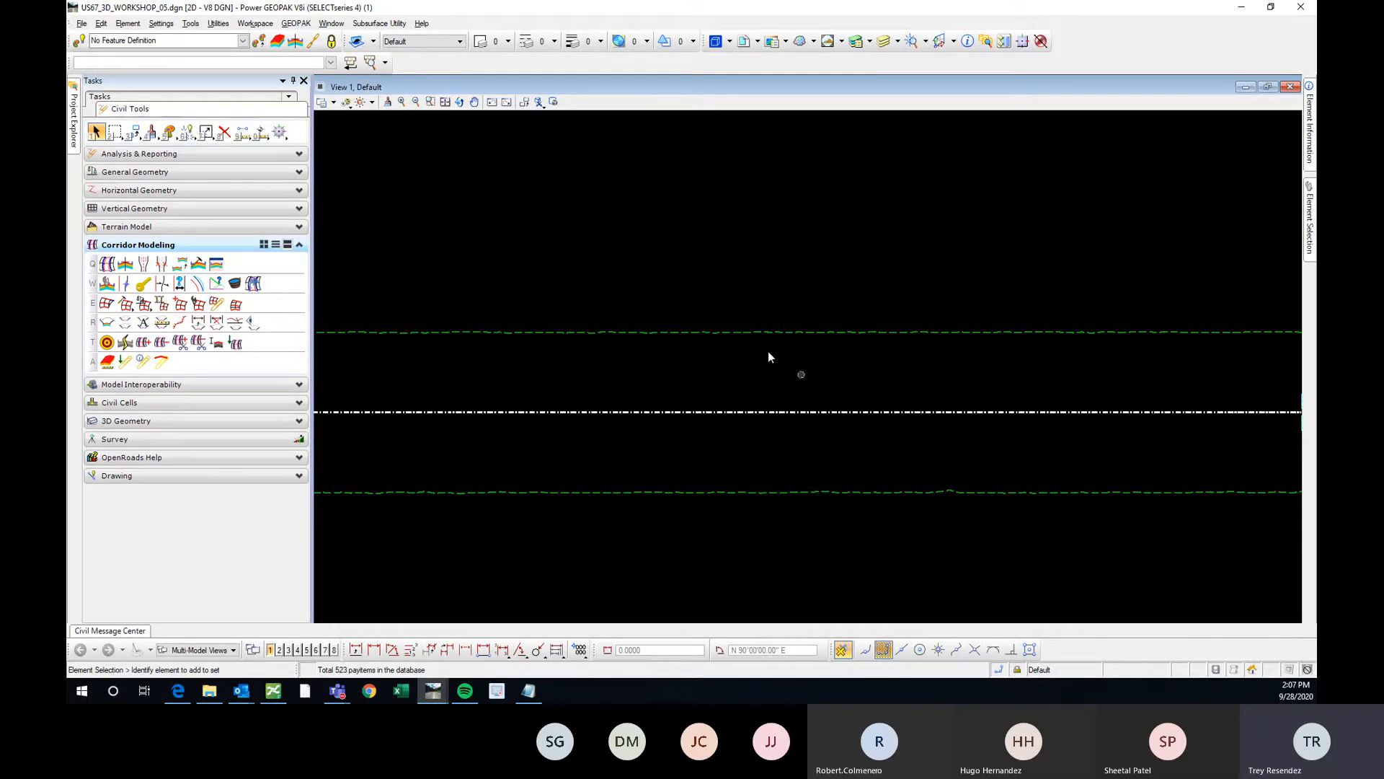
Inspect the US67CL centerline alignment and the surrounding terrain model boundary in plan view
{"action": "scroll", "coordinate": [741, 420], "scroll_direction": "down", "scroll_amount": 5}
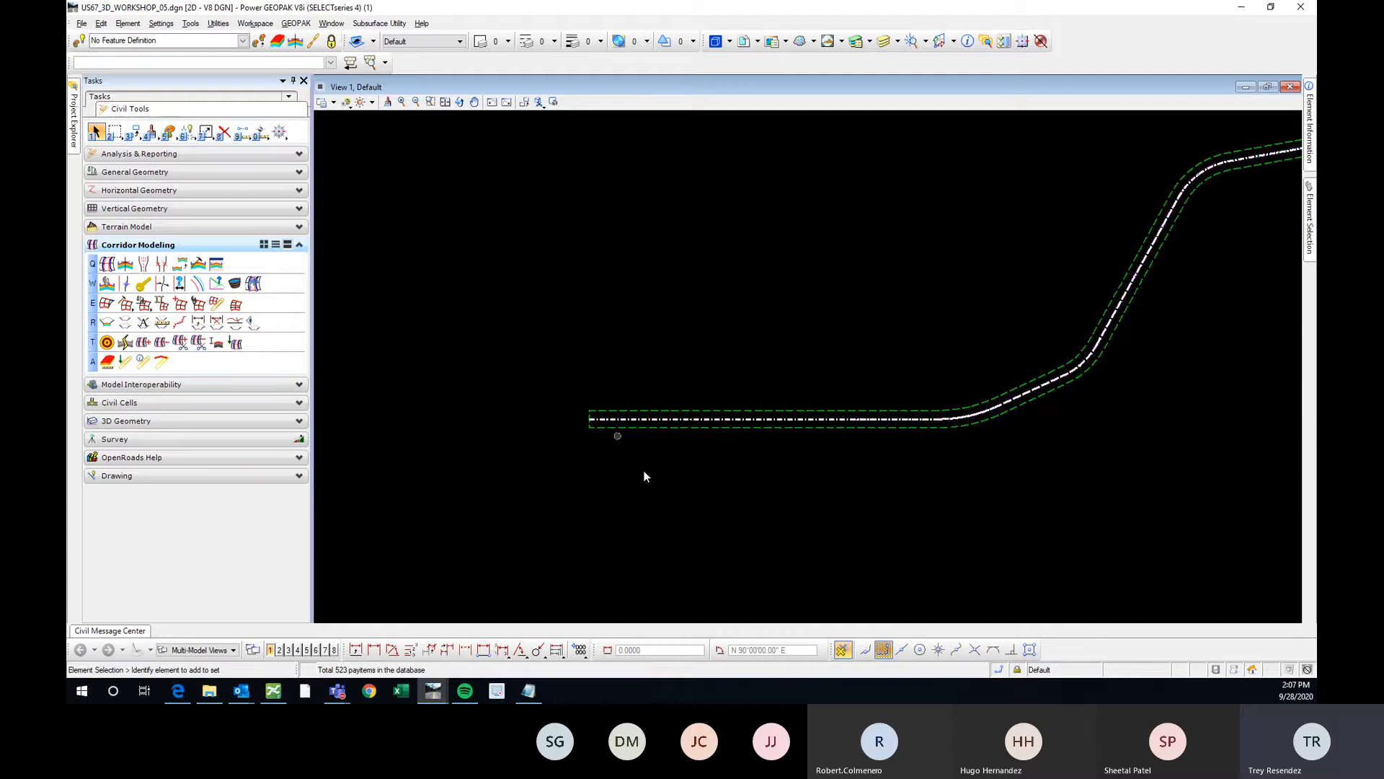
{"action": "scroll", "coordinate": [962, 418], "scroll_direction": "up", "scroll_amount": 4}
{"action": "scroll", "coordinate": [1154, 410], "scroll_direction": "down", "scroll_amount": 2}
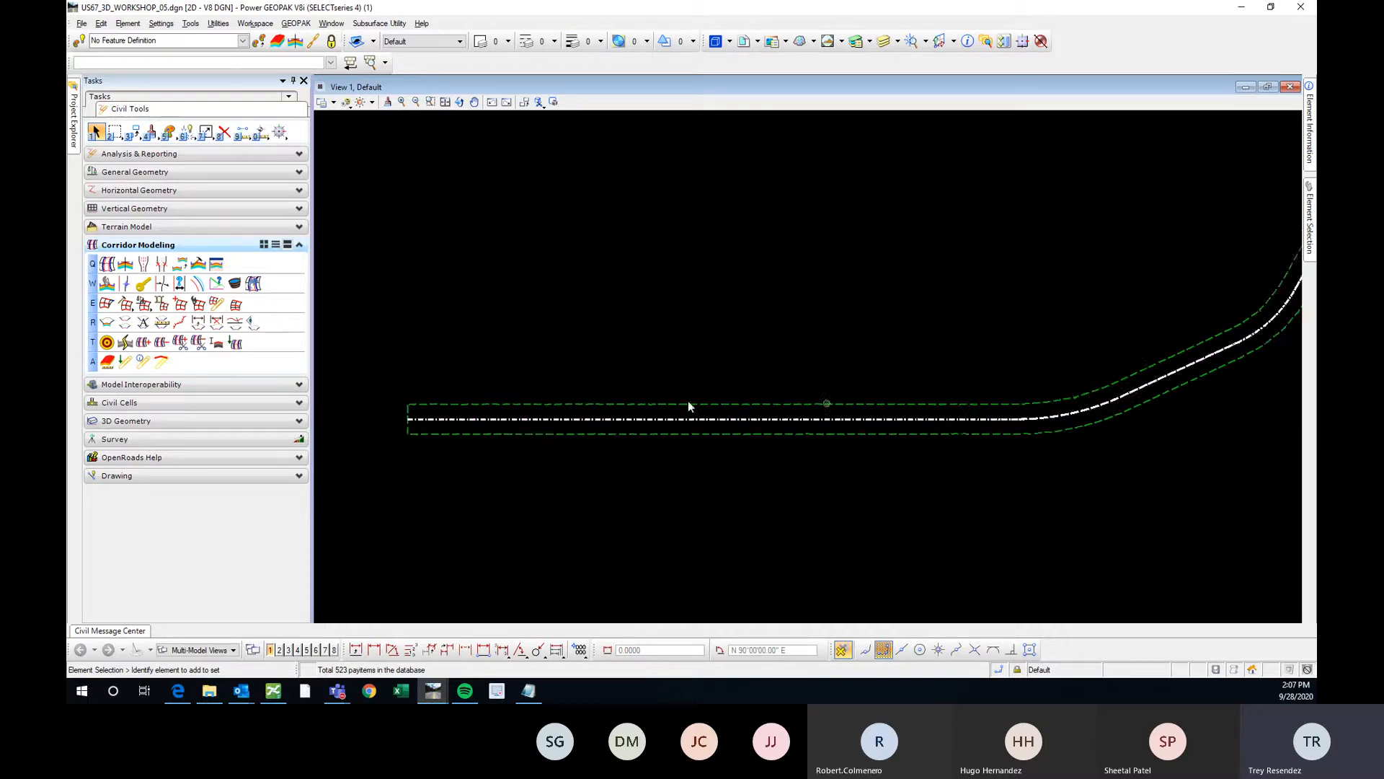
{"action": "scroll", "coordinate": [427, 420], "scroll_direction": "up", "scroll_amount": 2}
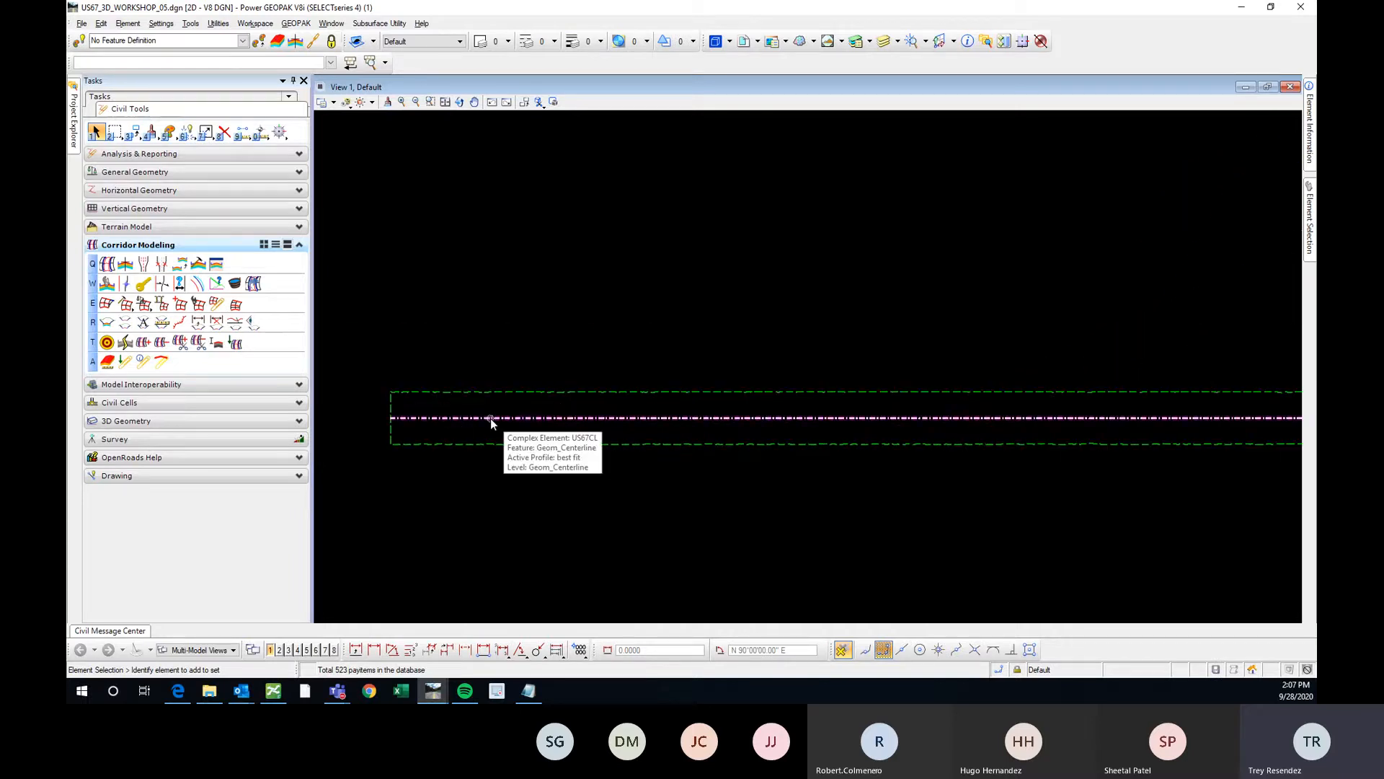
{"action": "left_click", "coordinate": [789, 392]}
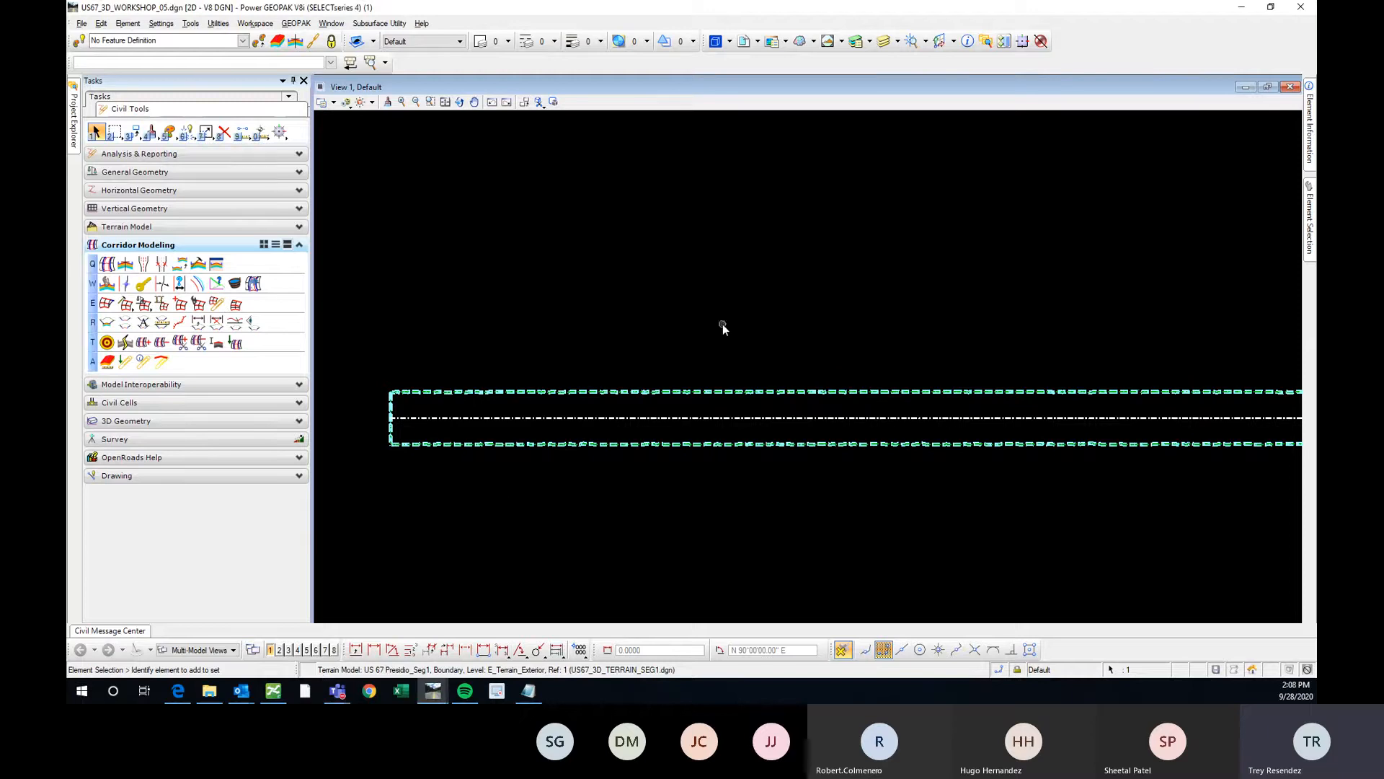
{"action": "left_click", "coordinate": [826, 361]}
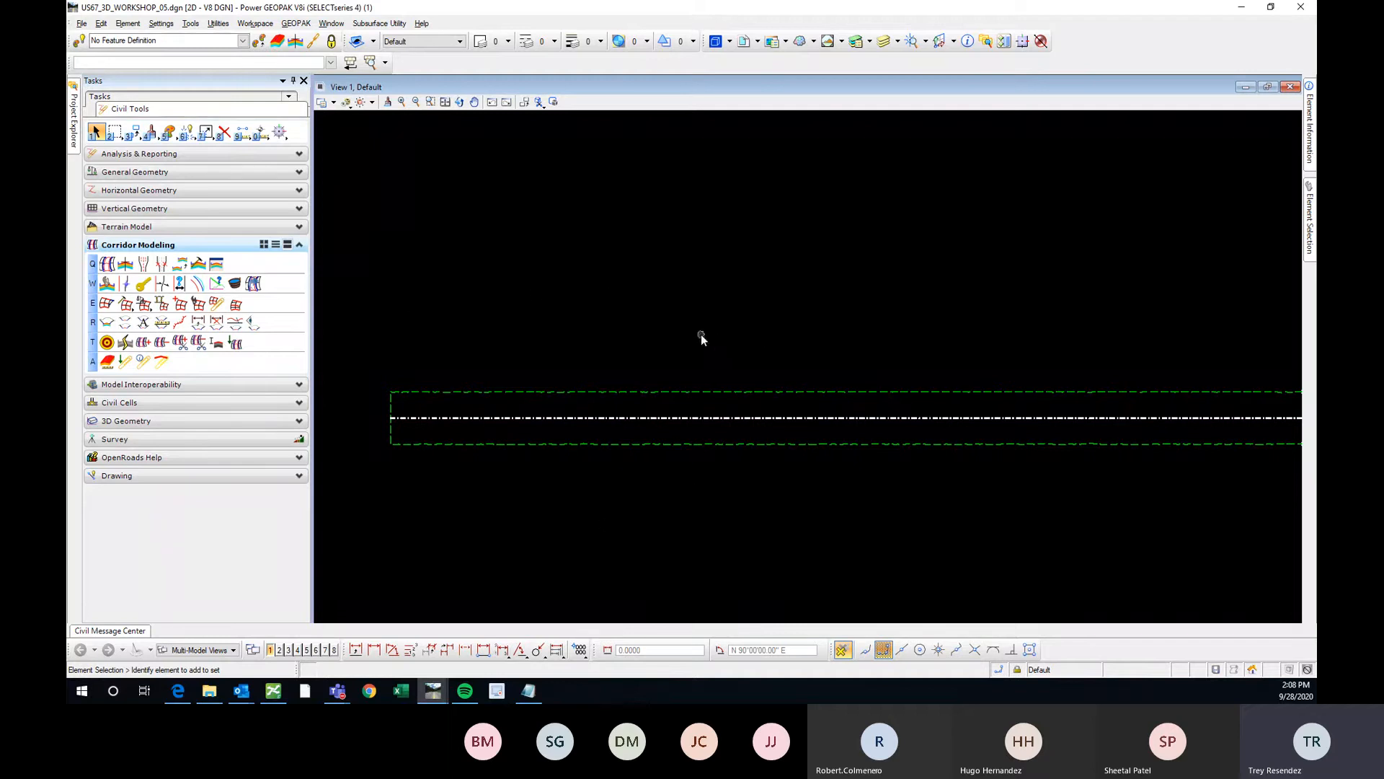
{"action": "scroll", "coordinate": [445, 421], "scroll_direction": "down", "scroll_amount": 5}
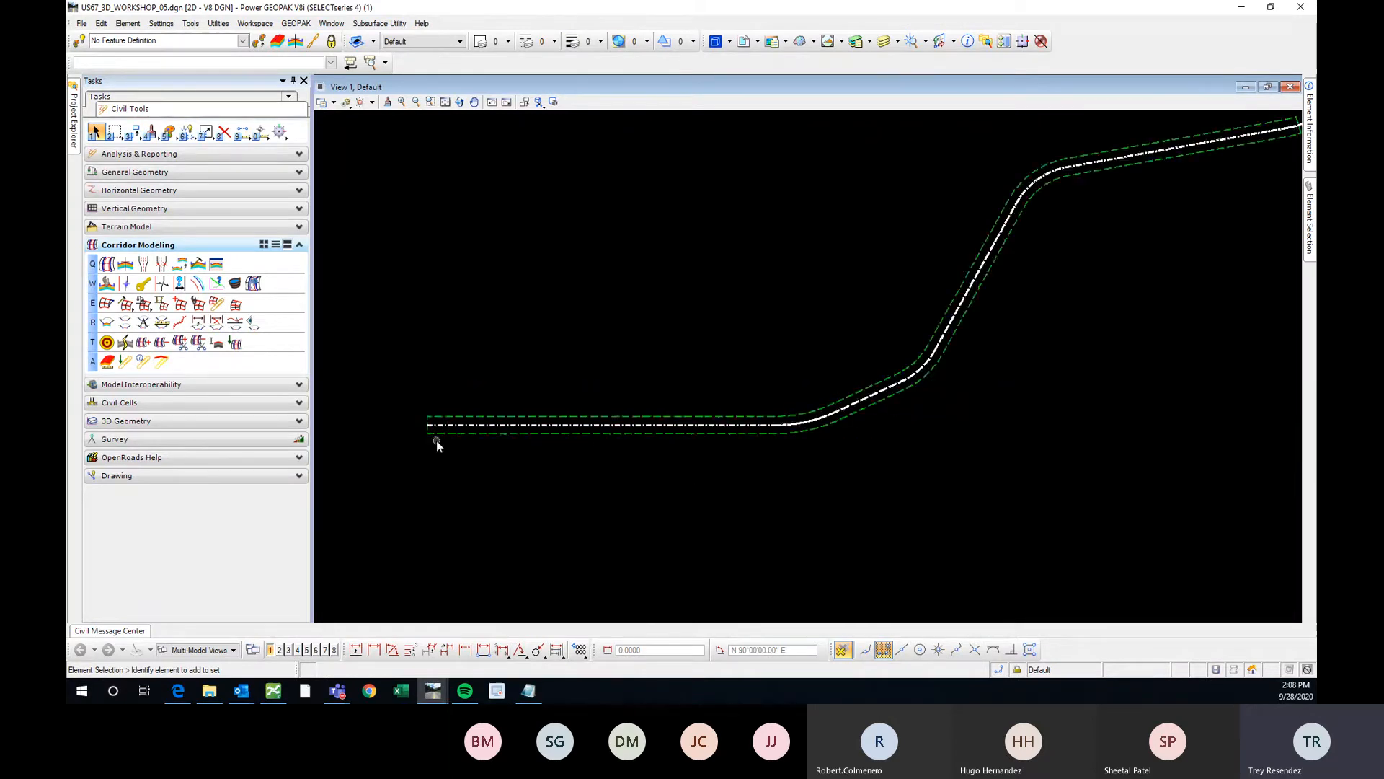
{"action": "scroll", "coordinate": [393, 441], "scroll_direction": "up", "scroll_amount": 5}
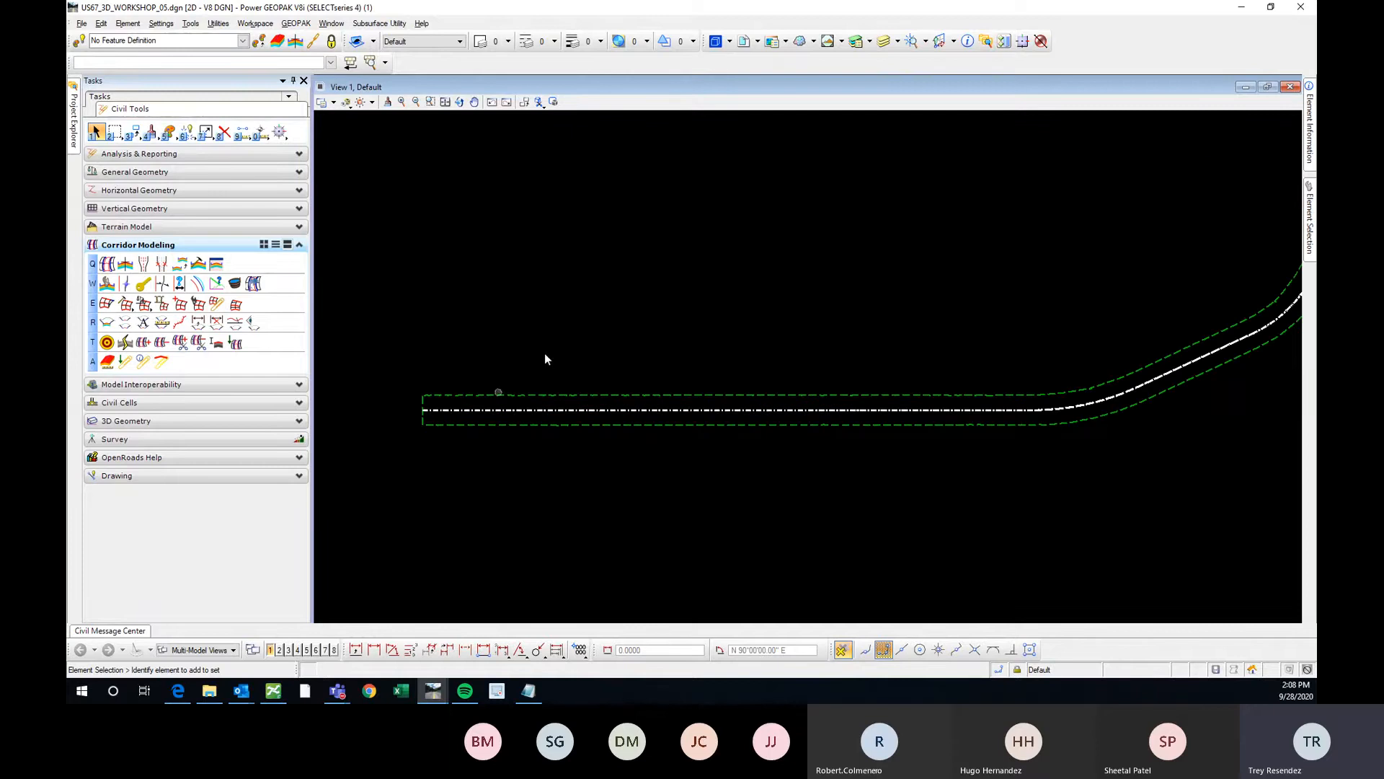
{"action": "left_click", "coordinate": [480, 409]}
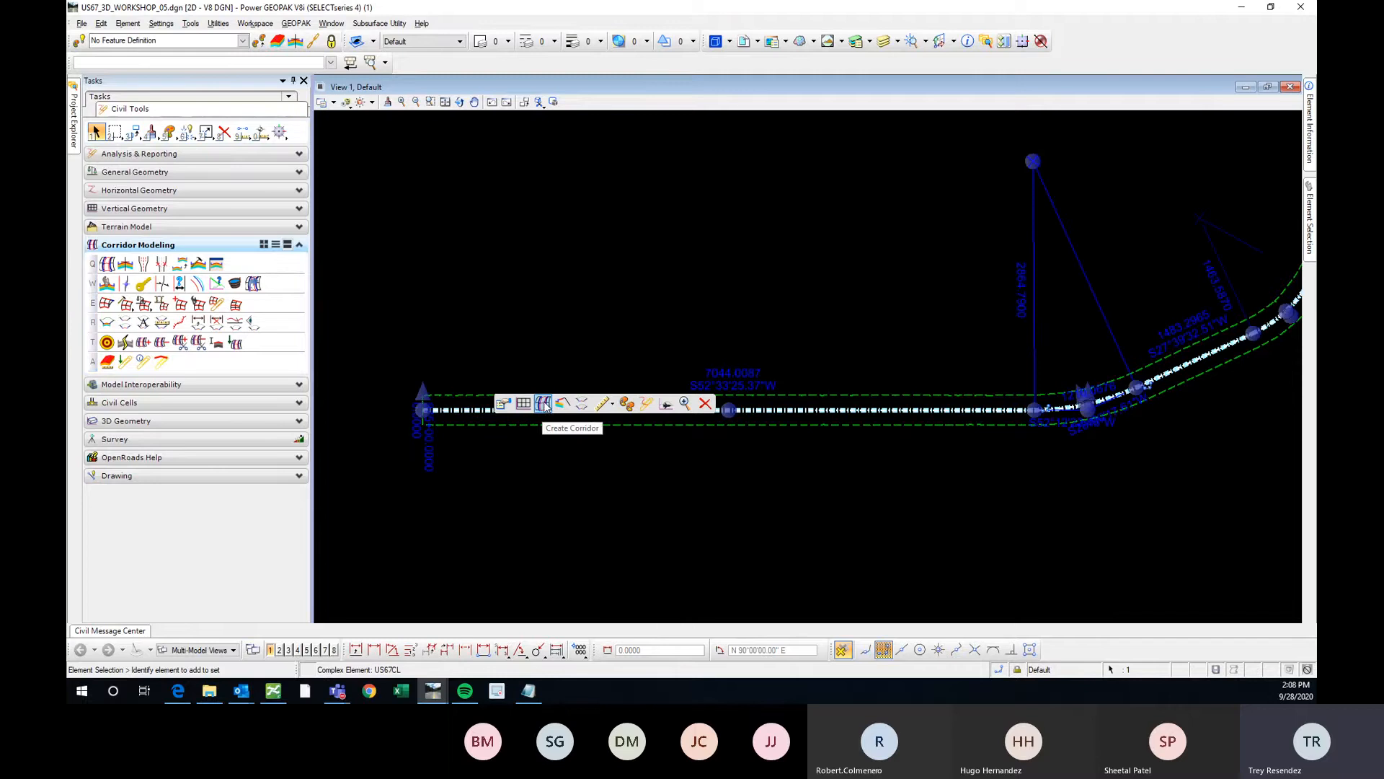
{"action": "left_click", "coordinate": [433, 298]}
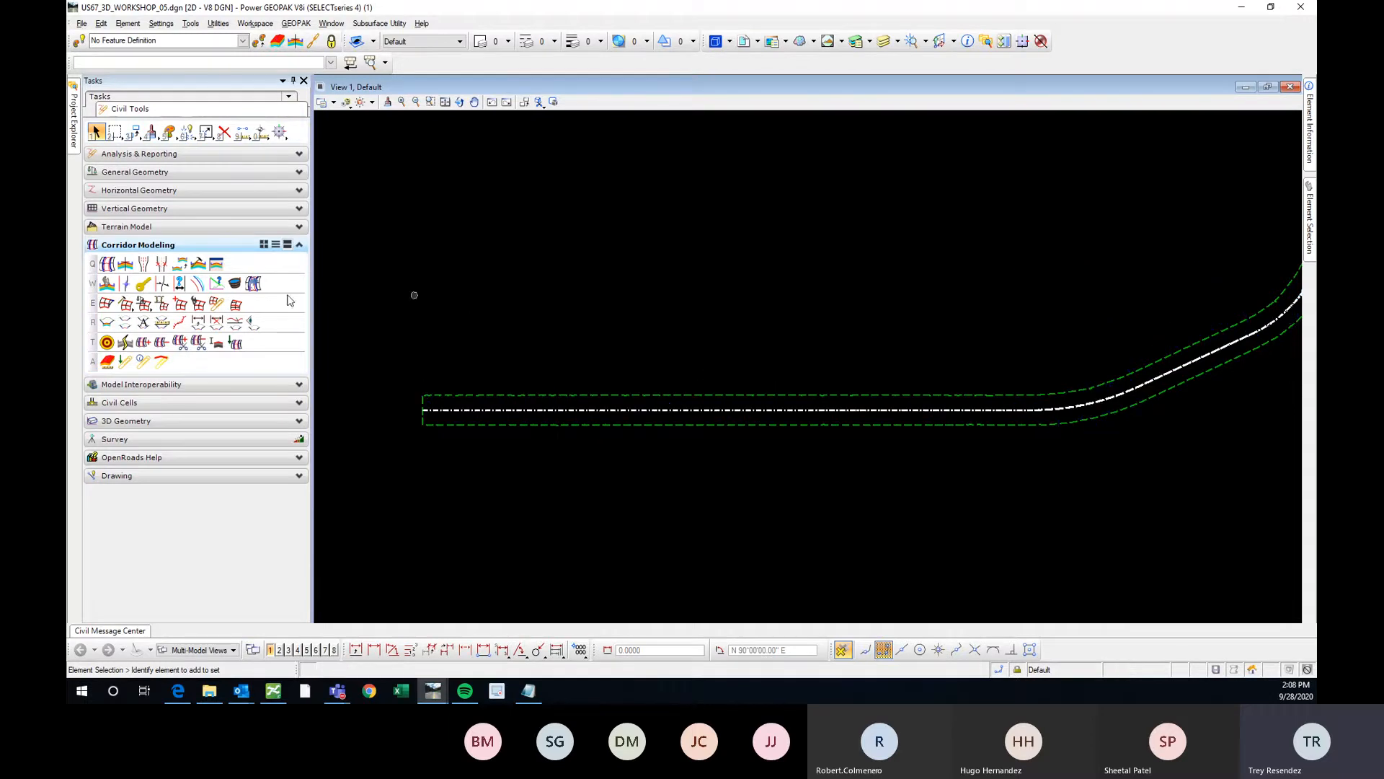
Start a new corridor with the US67CL centerline as baseline and its active profile
{"action": "left_click", "coordinate": [106, 263]}
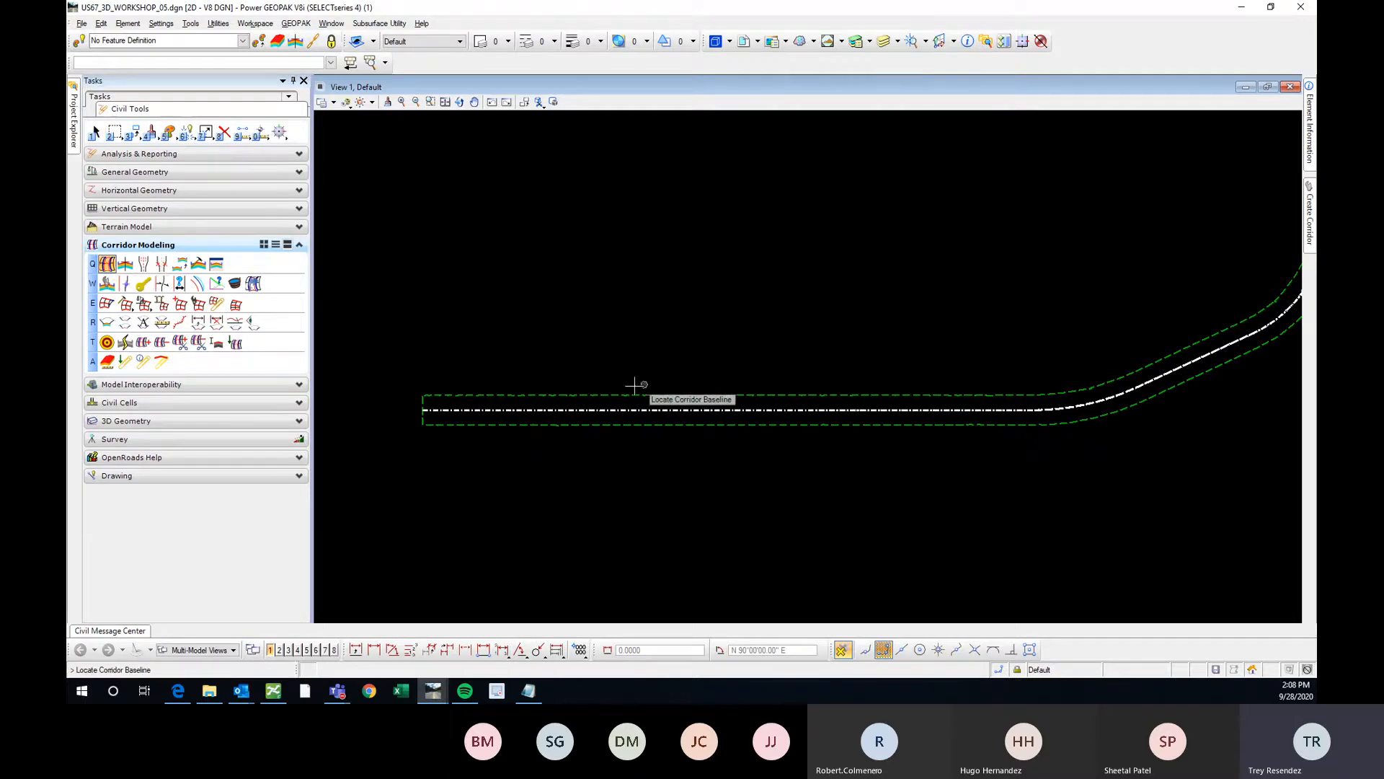
{"action": "left_click", "coordinate": [564, 410]}
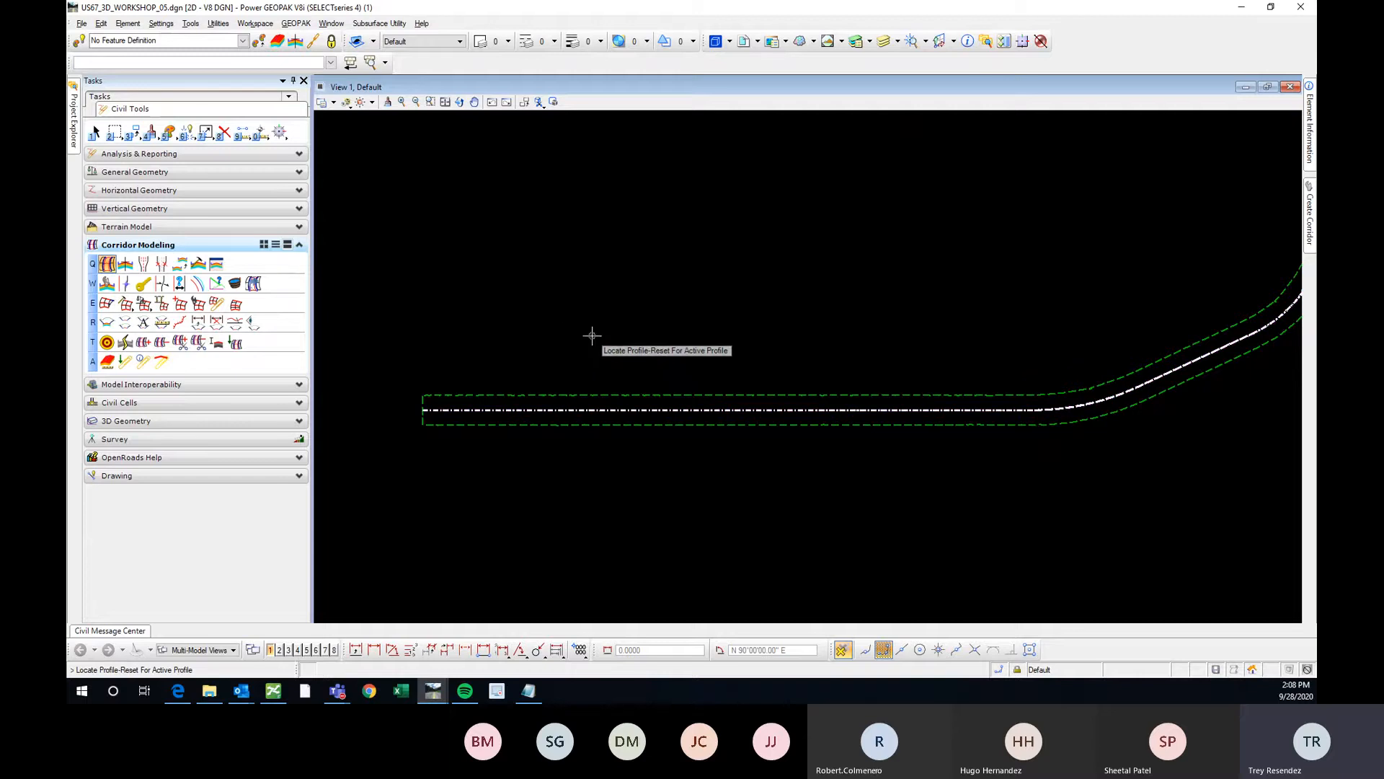
{"action": "right_click", "coordinate": [595, 340]}
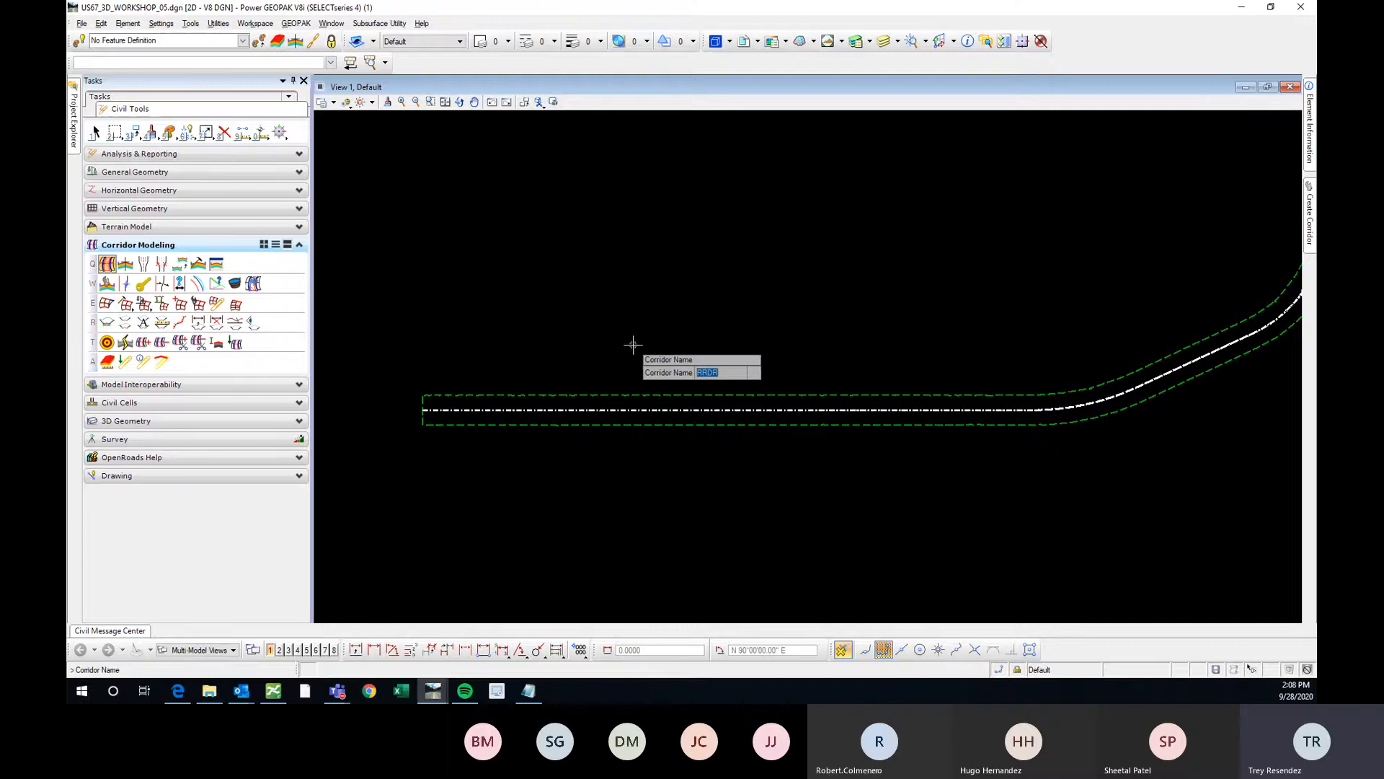
Name the corridor US67, set its design stage to 90%, and accept the corridor settings
{"action": "mouse_move", "coordinate": [1308, 206]}
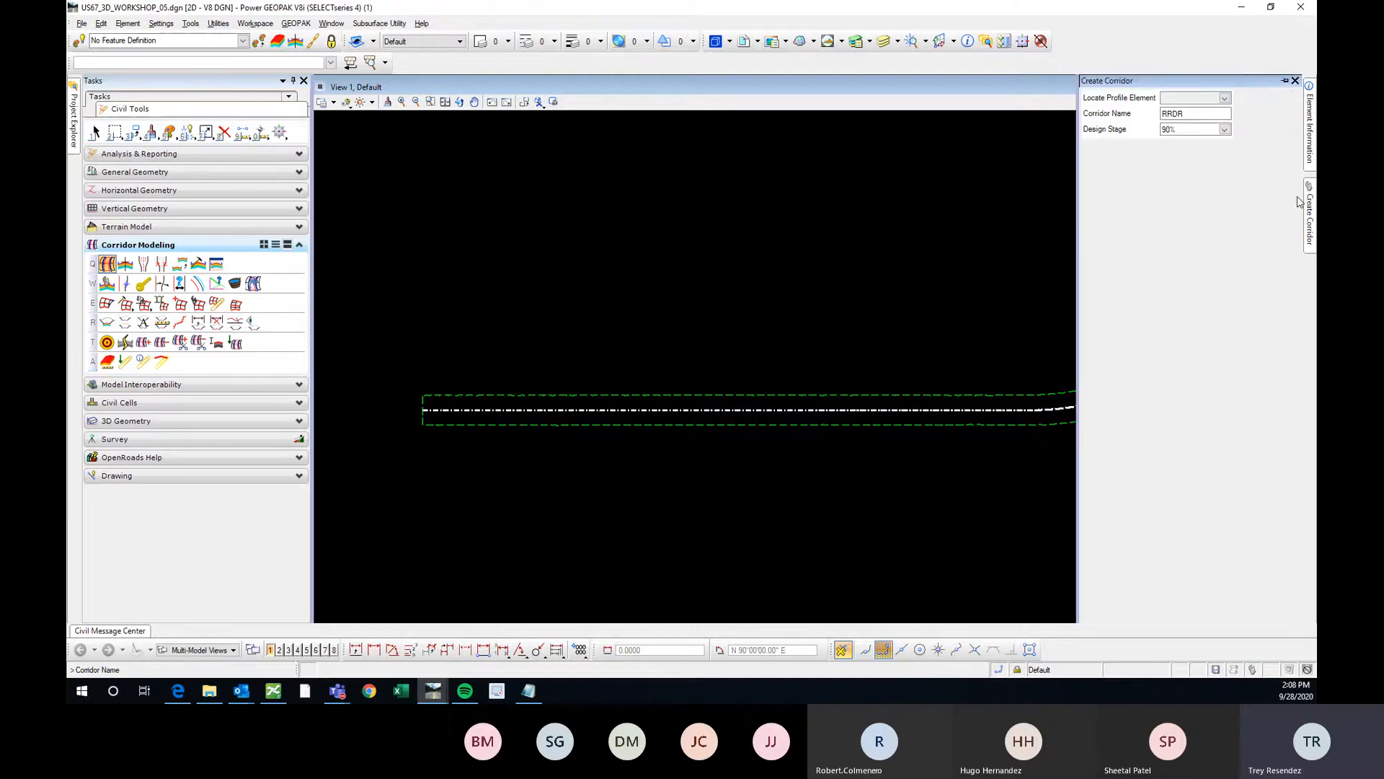
{"action": "left_click", "coordinate": [1284, 80]}
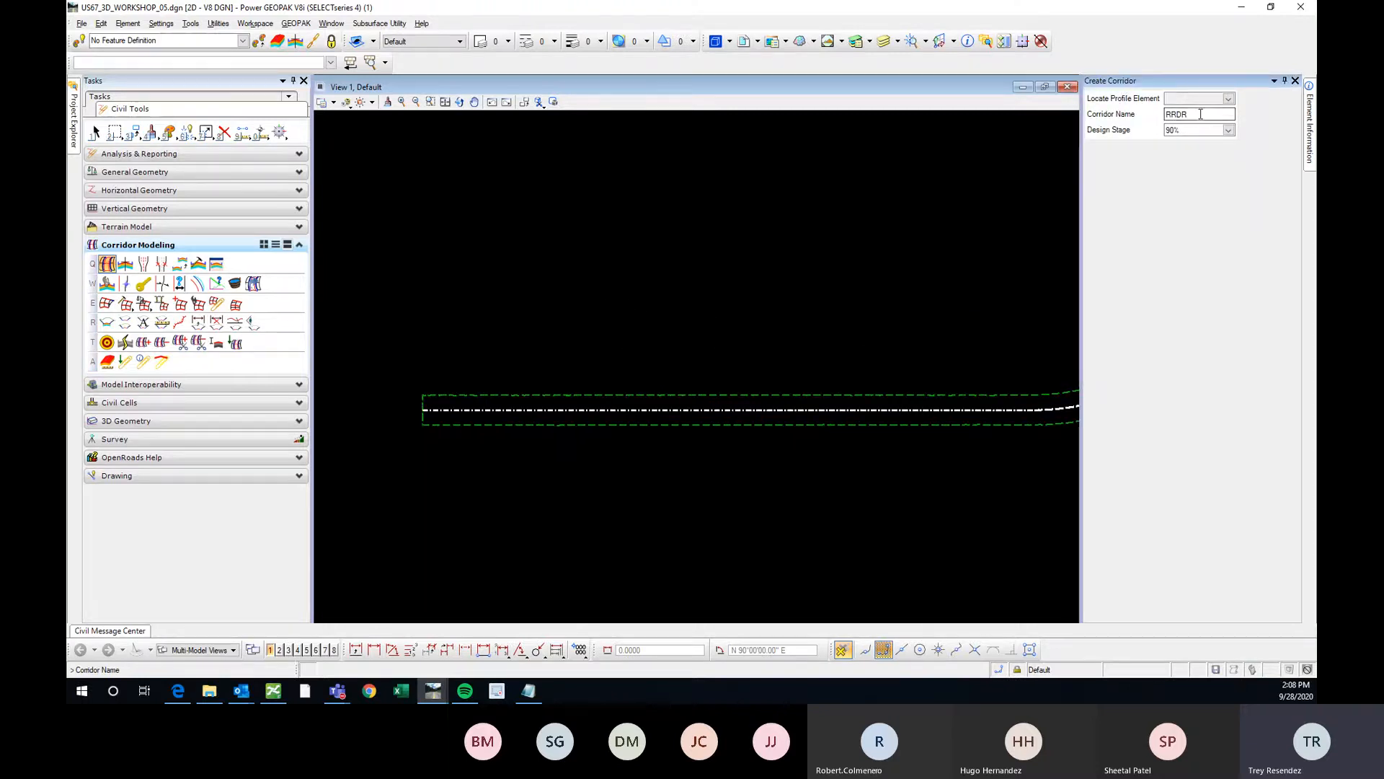
{"action": "double_click", "coordinate": [1201, 114]}
{"action": "type", "text": "US67"}
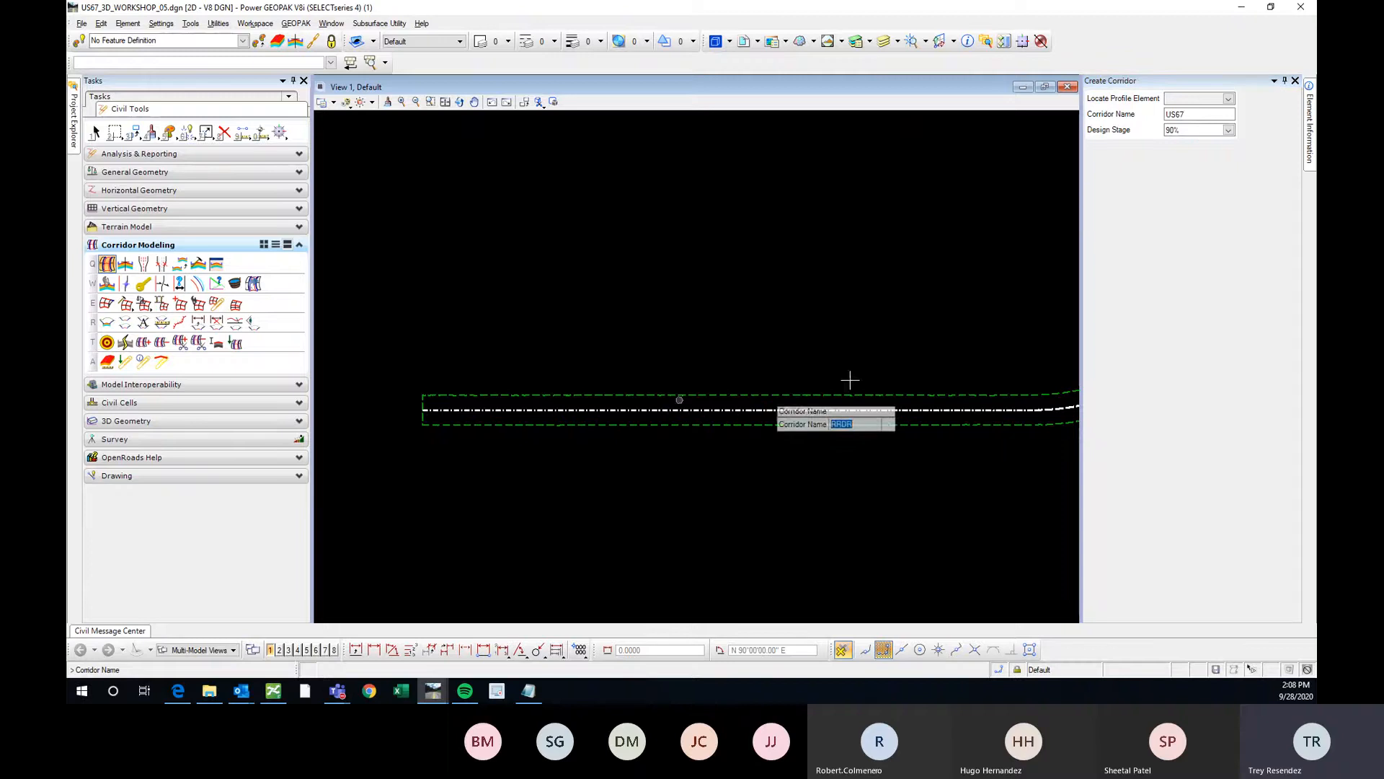
{"action": "left_click", "coordinate": [1229, 131]}
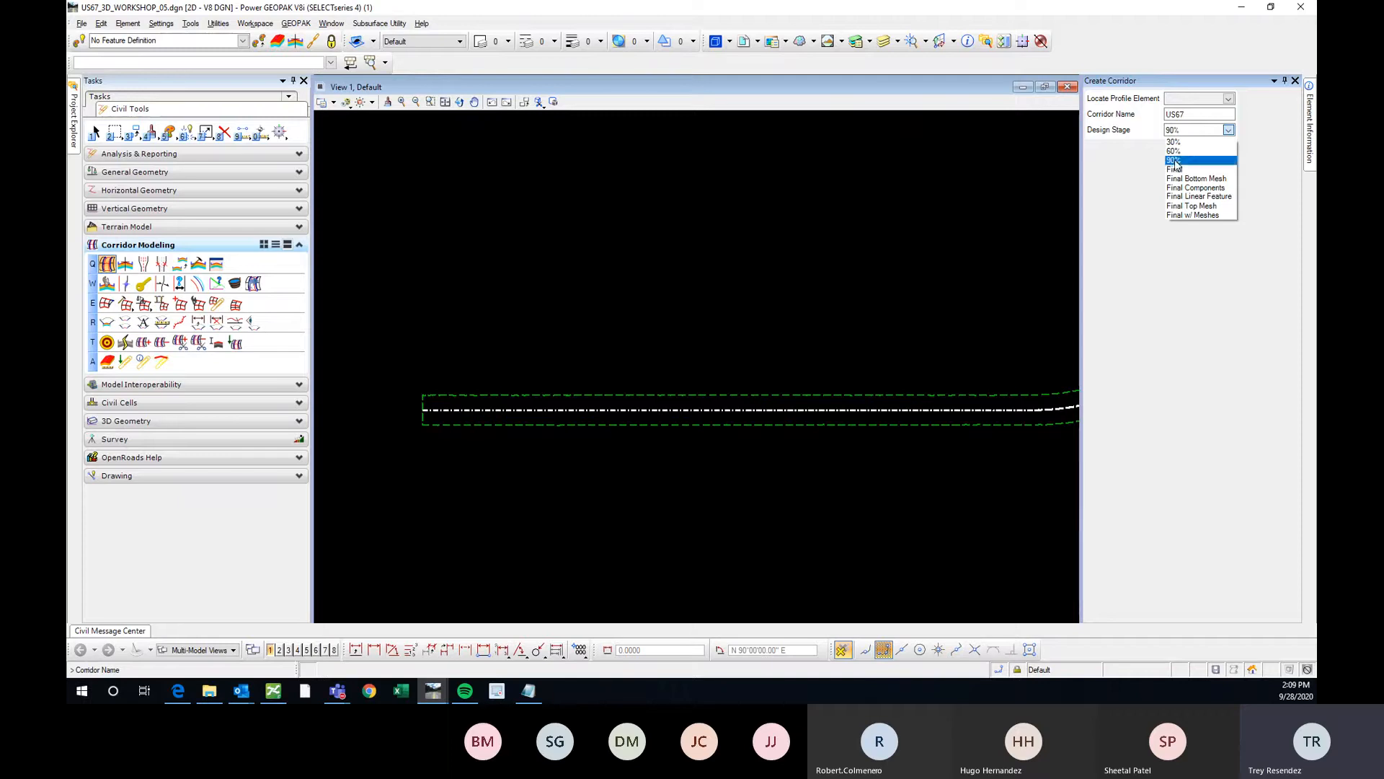
{"action": "left_click", "coordinate": [1177, 160]}
{"action": "double_click", "coordinate": [1181, 130]}
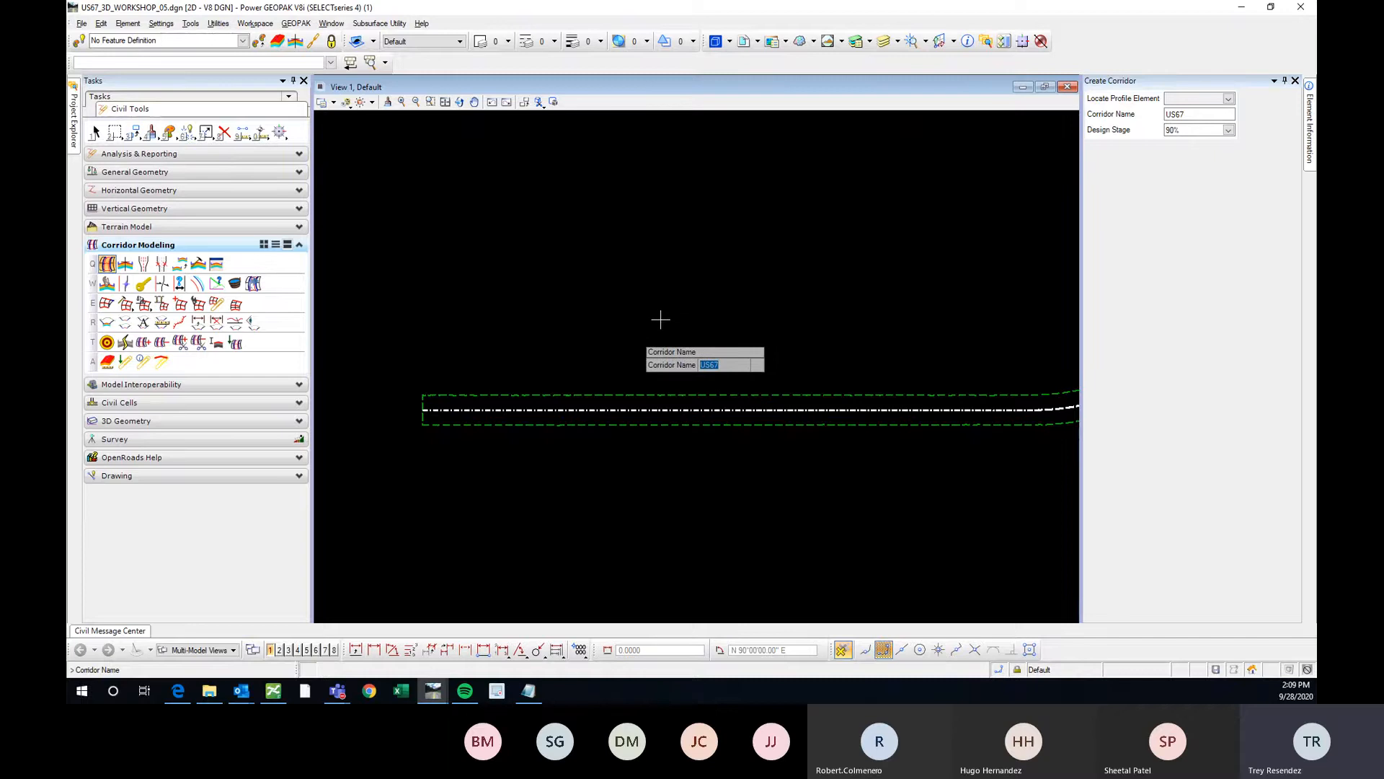
{"action": "left_click", "coordinate": [626, 354]}
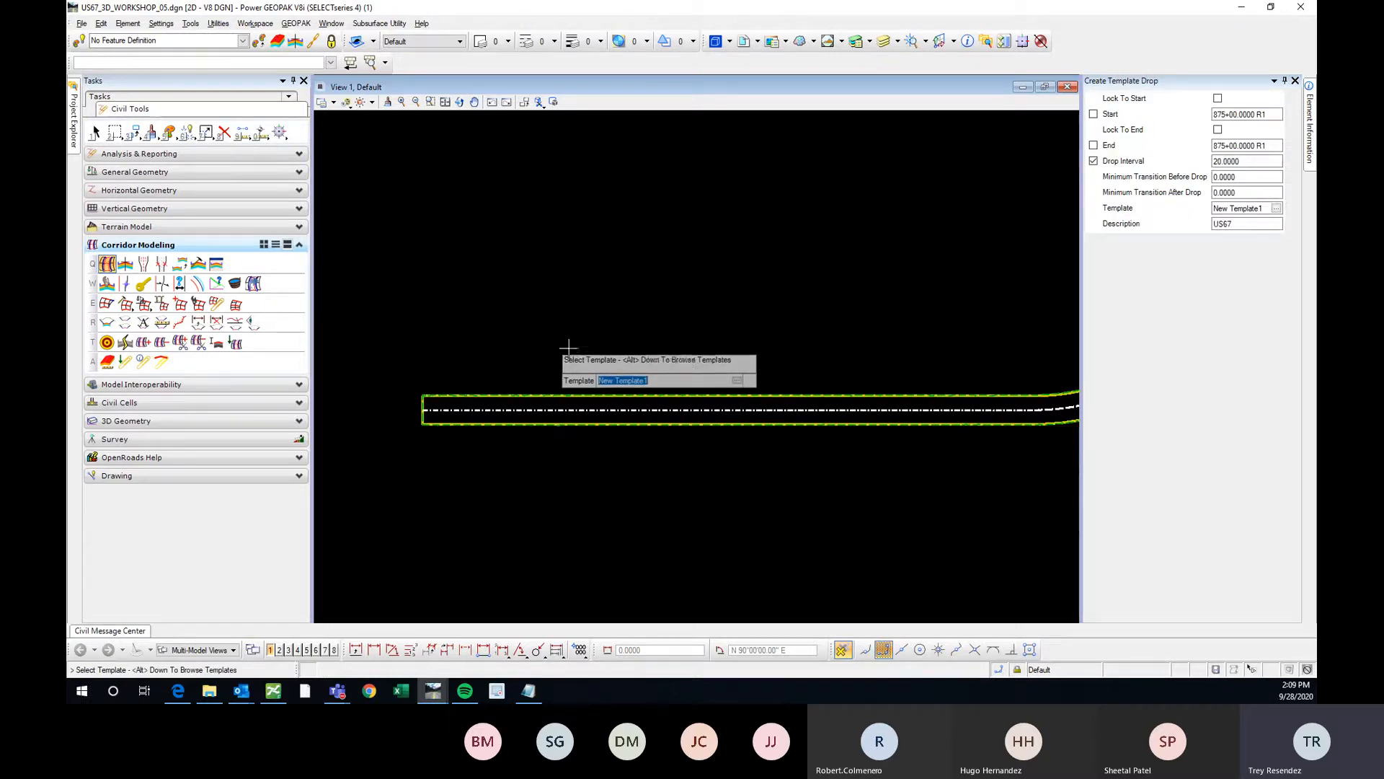
Accept New Template1 for the US67 corridor's template drop and set its start station to 895+00
{"action": "key", "text": "alt+Down"}
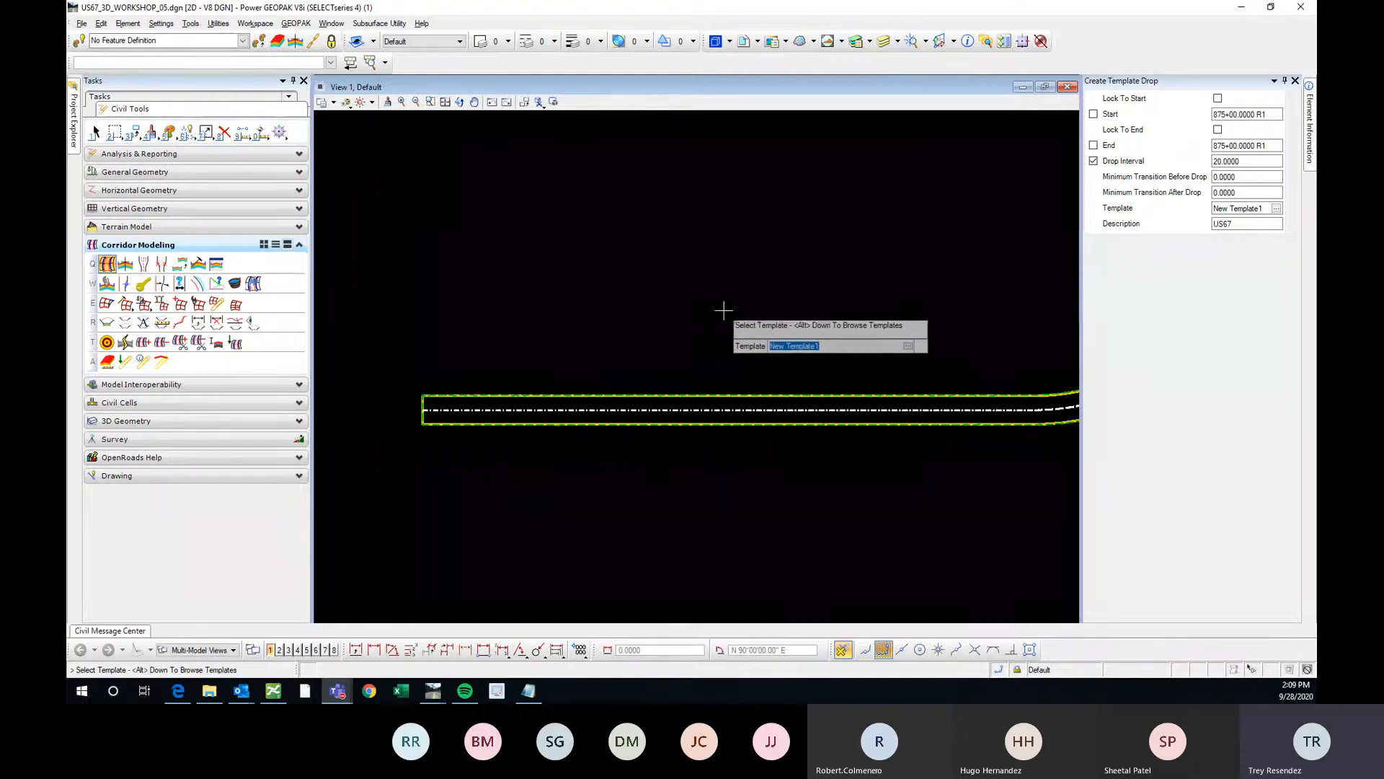
{"action": "left_click", "coordinate": [685, 321]}
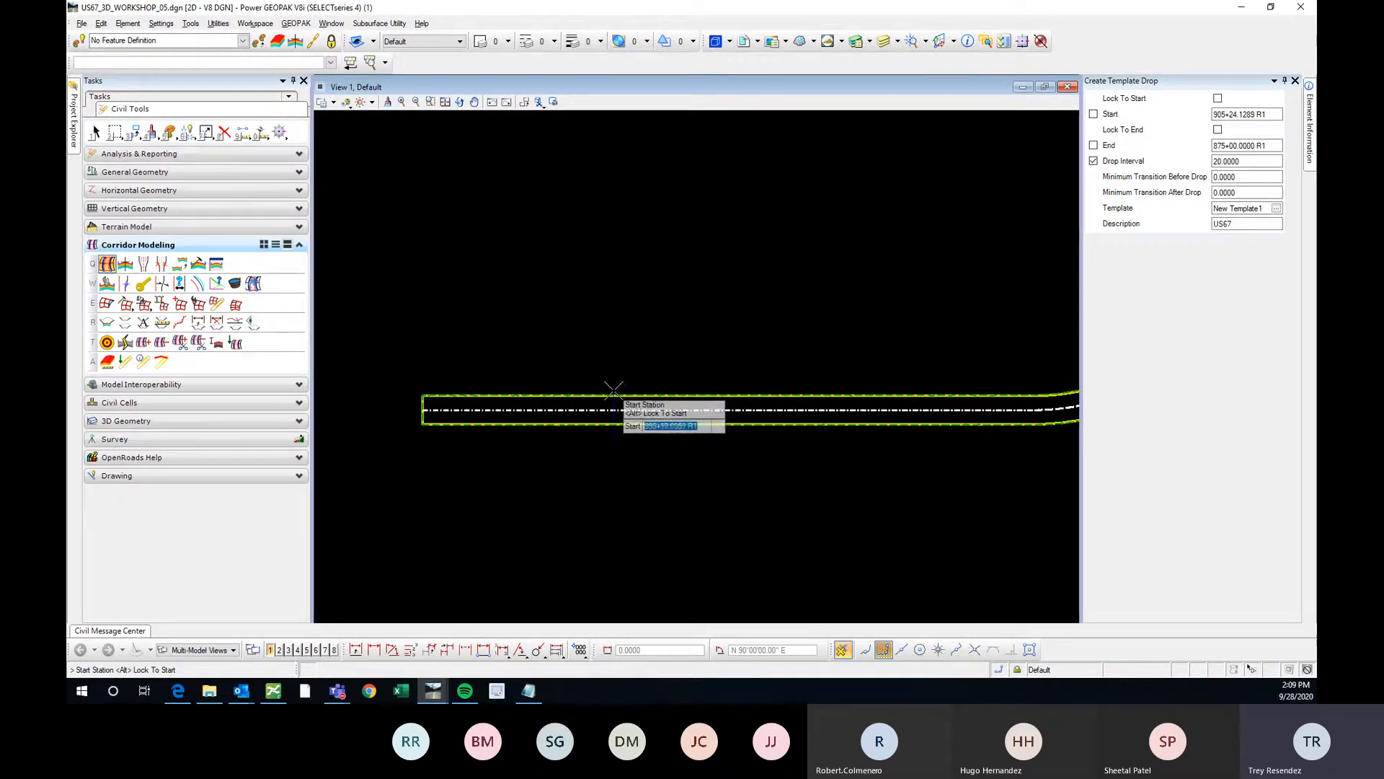
{"action": "scroll", "coordinate": [569, 456], "scroll_direction": "up", "scroll_amount": 1}
{"action": "scroll", "coordinate": [603, 439], "scroll_direction": "down", "scroll_amount": 1}
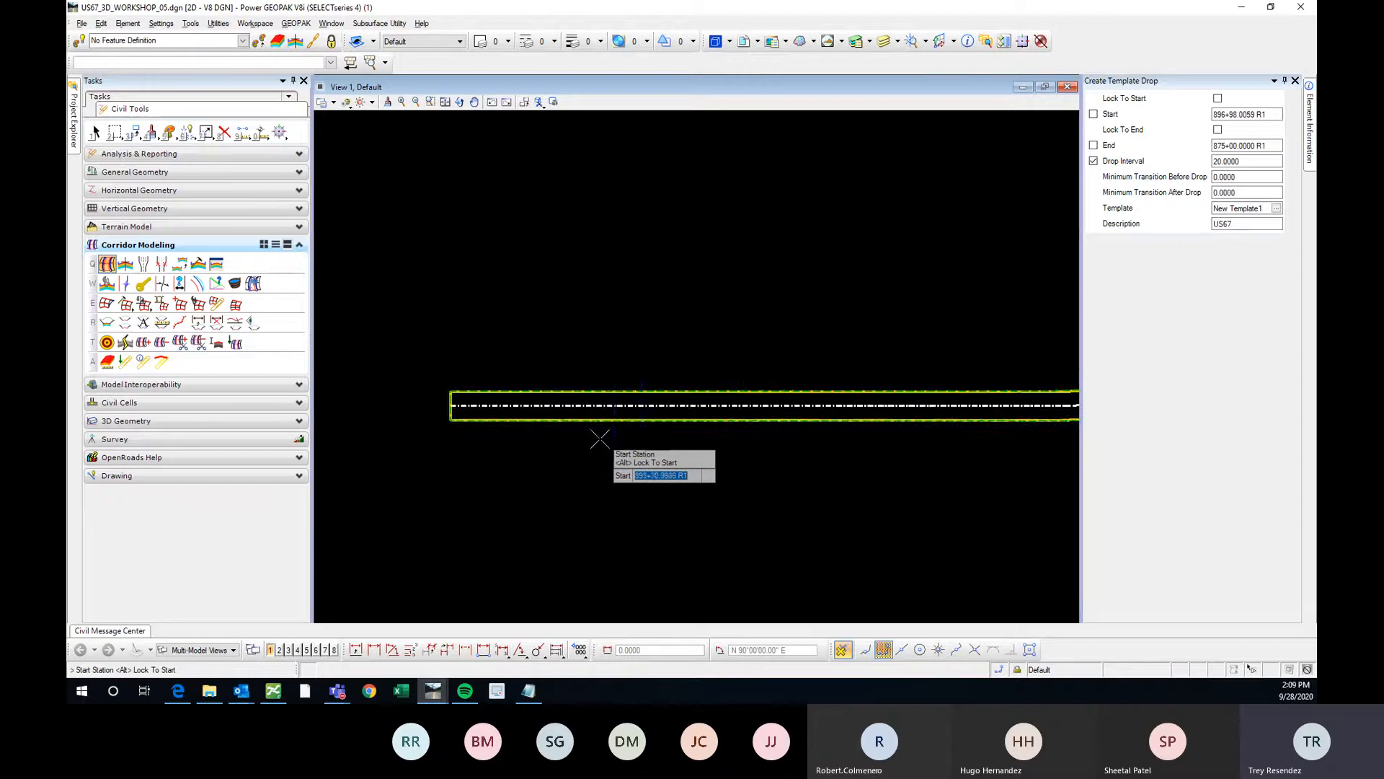
{"action": "scroll", "coordinate": [574, 436], "scroll_direction": "up", "scroll_amount": 1}
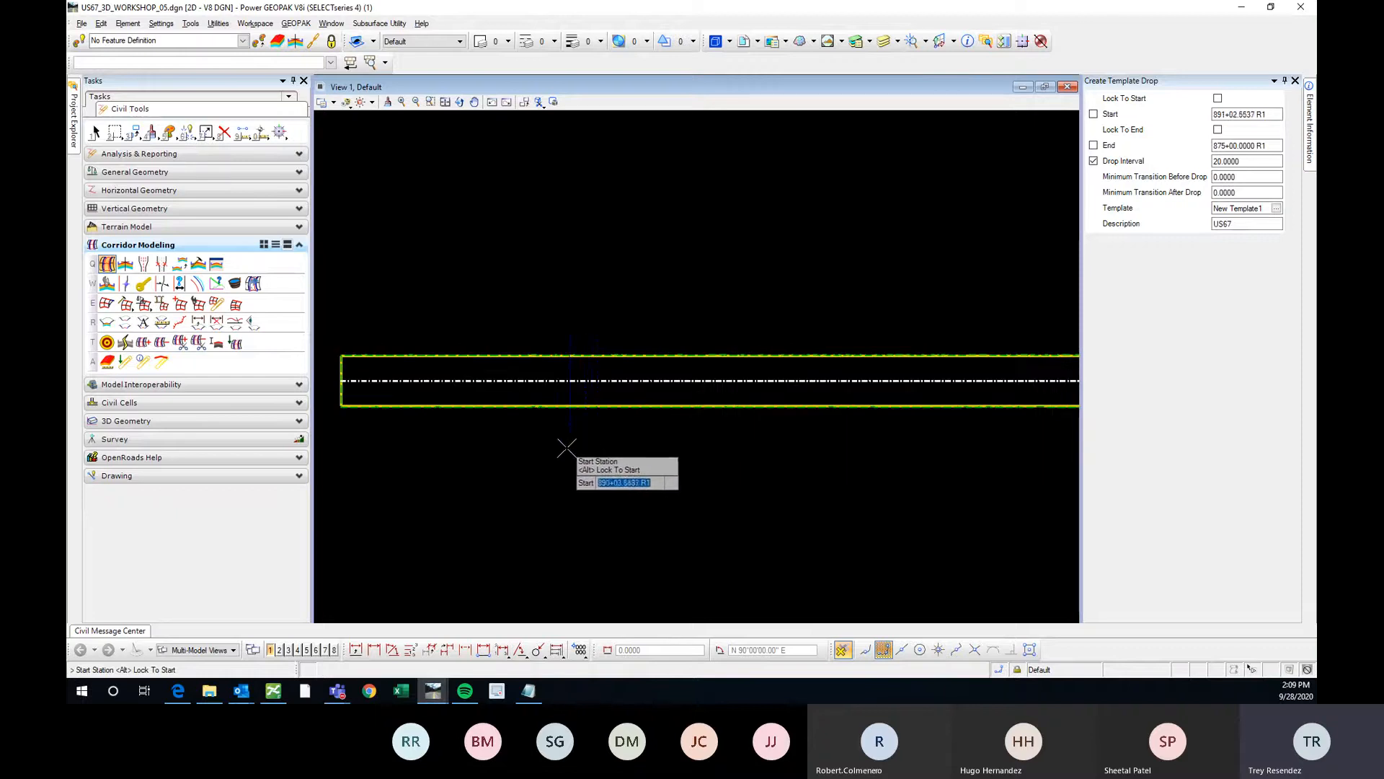
{"action": "scroll", "coordinate": [541, 451], "scroll_direction": "down", "scroll_amount": 1}
{"action": "scroll", "coordinate": [576, 455], "scroll_direction": "down", "scroll_amount": 1}
{"action": "scroll", "coordinate": [566, 454], "scroll_direction": "up", "scroll_amount": 1}
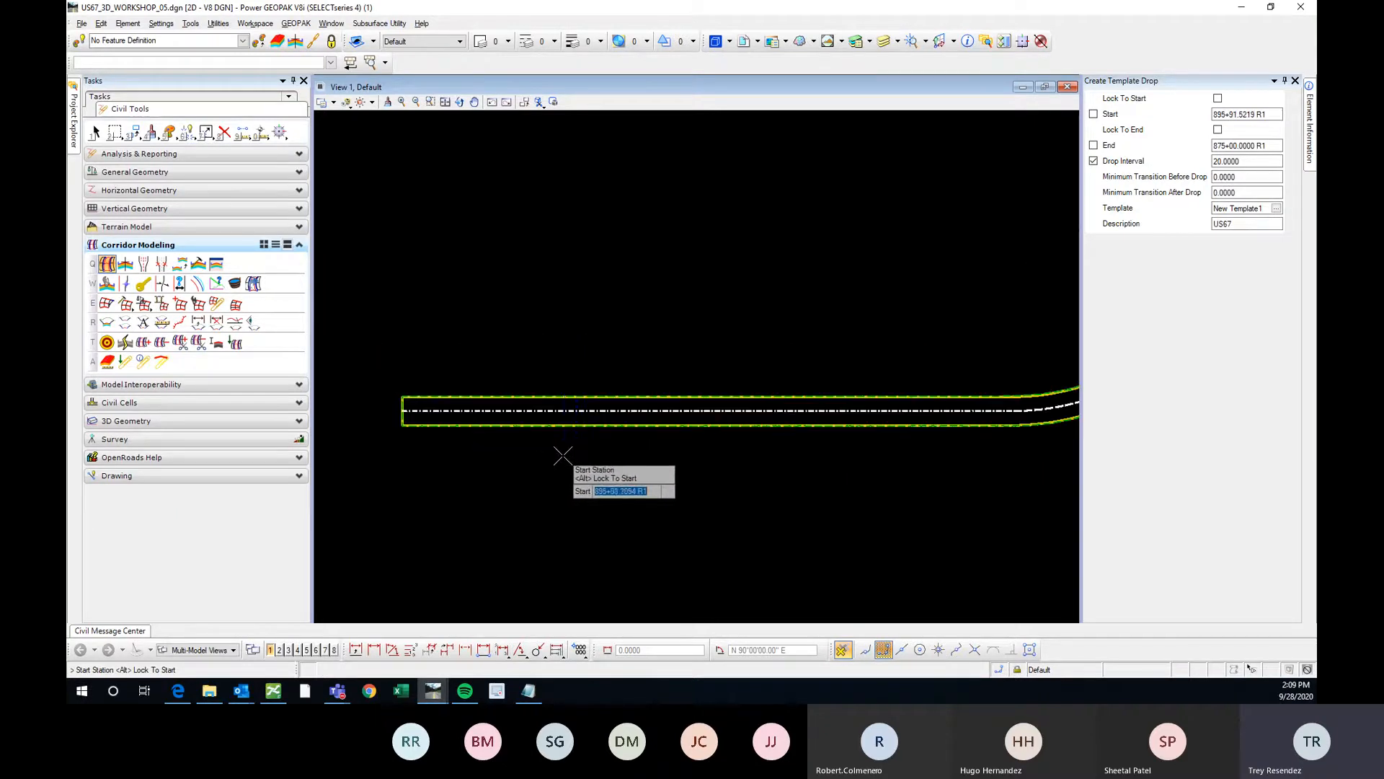
{"action": "scroll", "coordinate": [562, 456], "scroll_direction": "up", "scroll_amount": 1}
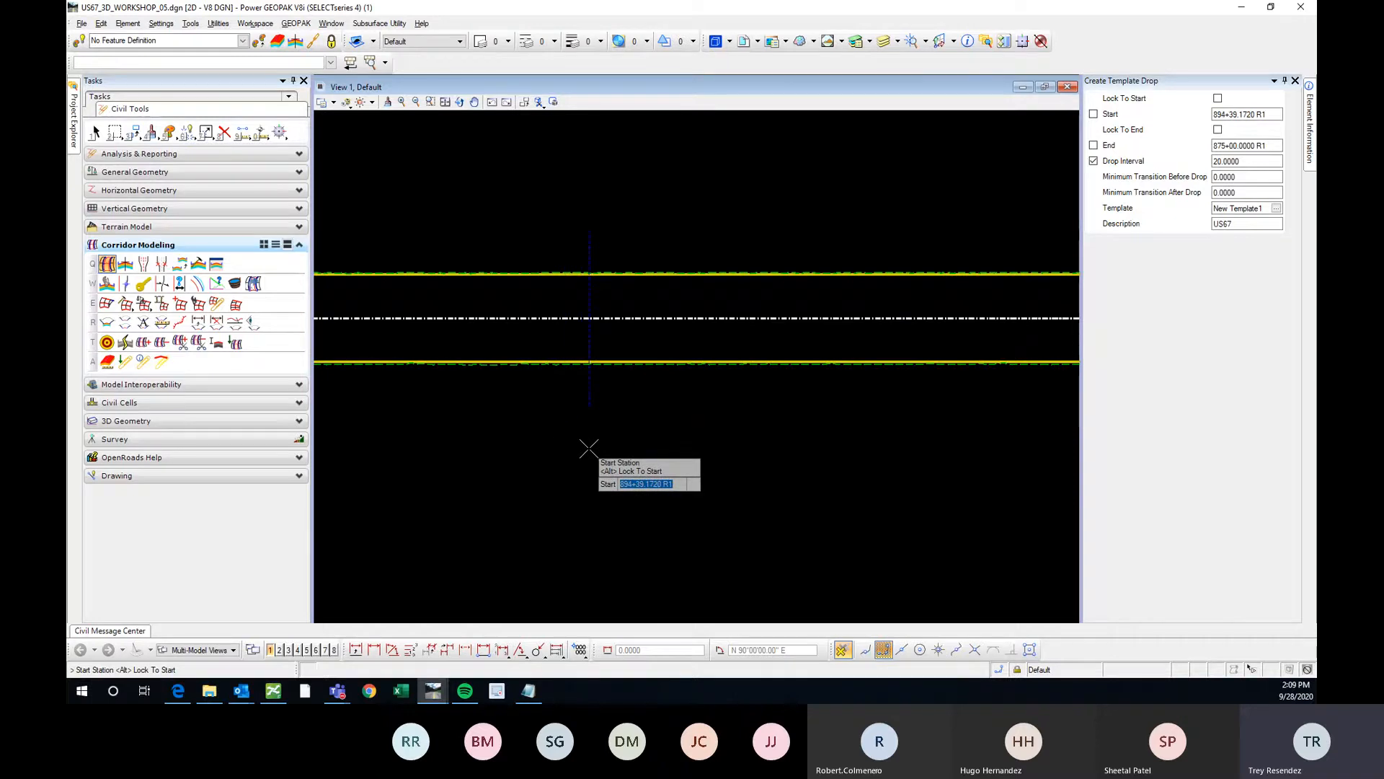
{"action": "type", "text": "895+00"}
{"action": "key", "text": "Return"}
Set the template drop's end station to 940+00, short of the curve in the centerline
{"action": "scroll", "coordinate": [577, 462], "scroll_direction": "down", "scroll_amount": 3}
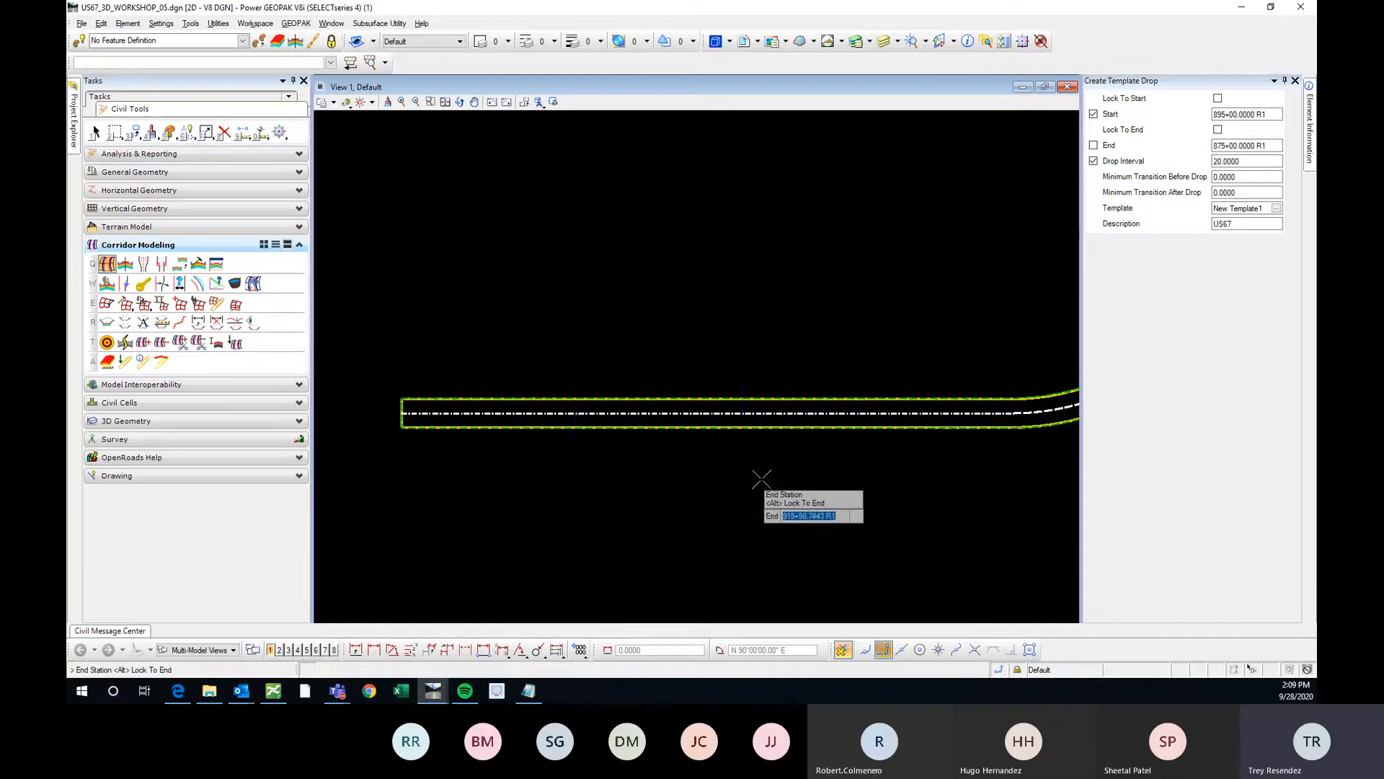
{"action": "scroll", "coordinate": [893, 456], "scroll_direction": "up", "scroll_amount": 2}
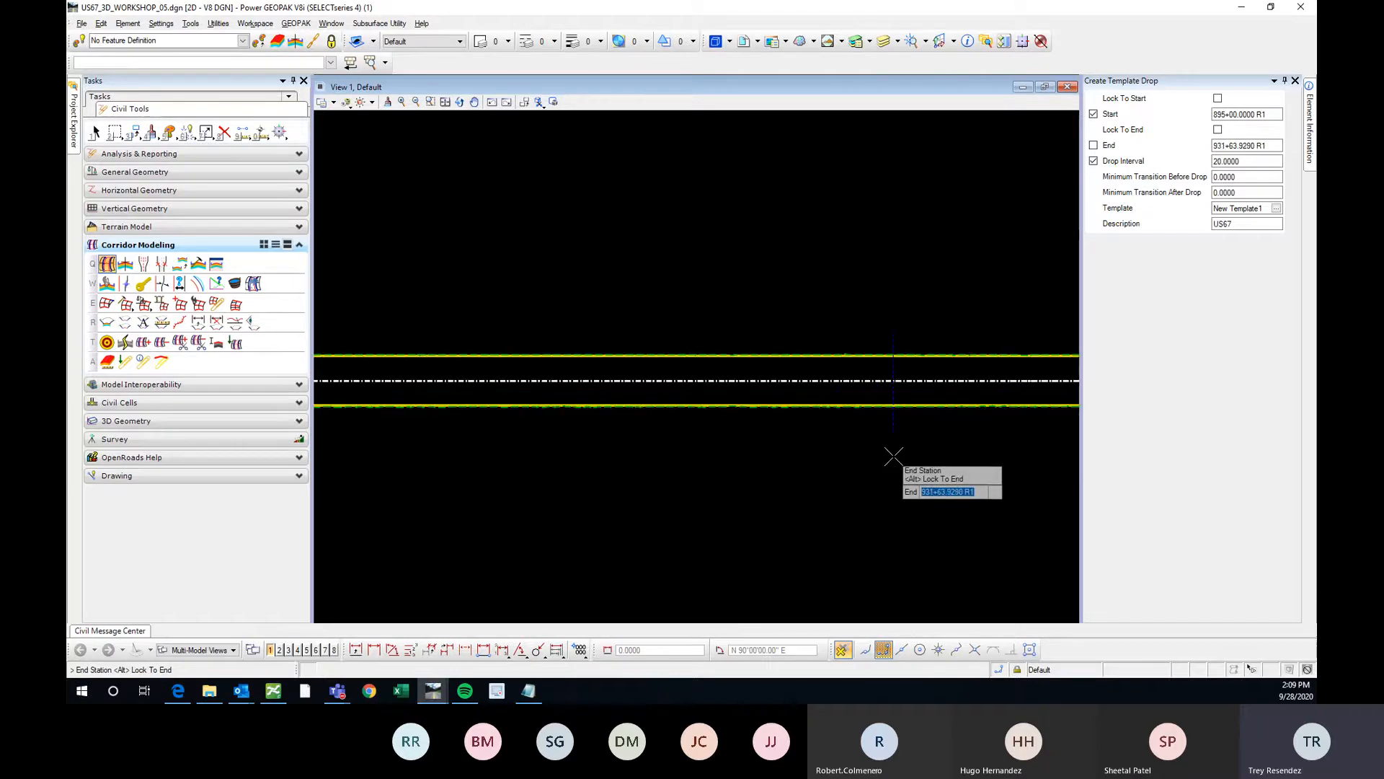
{"action": "scroll", "coordinate": [751, 457], "scroll_direction": "down", "scroll_amount": 2}
{"action": "scroll", "coordinate": [878, 442], "scroll_direction": "up", "scroll_amount": 2}
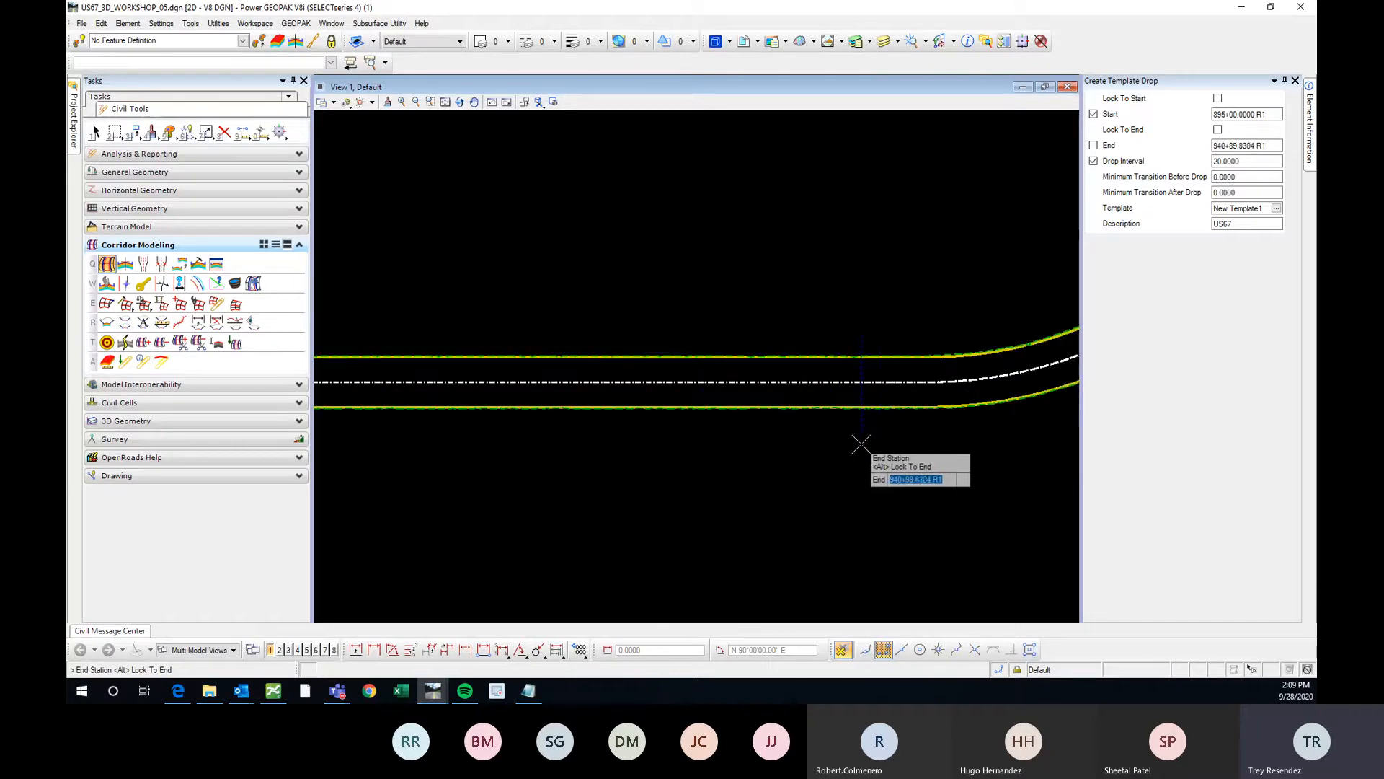
{"action": "type", "text": "940+00"}
{"action": "key", "text": "Return"}
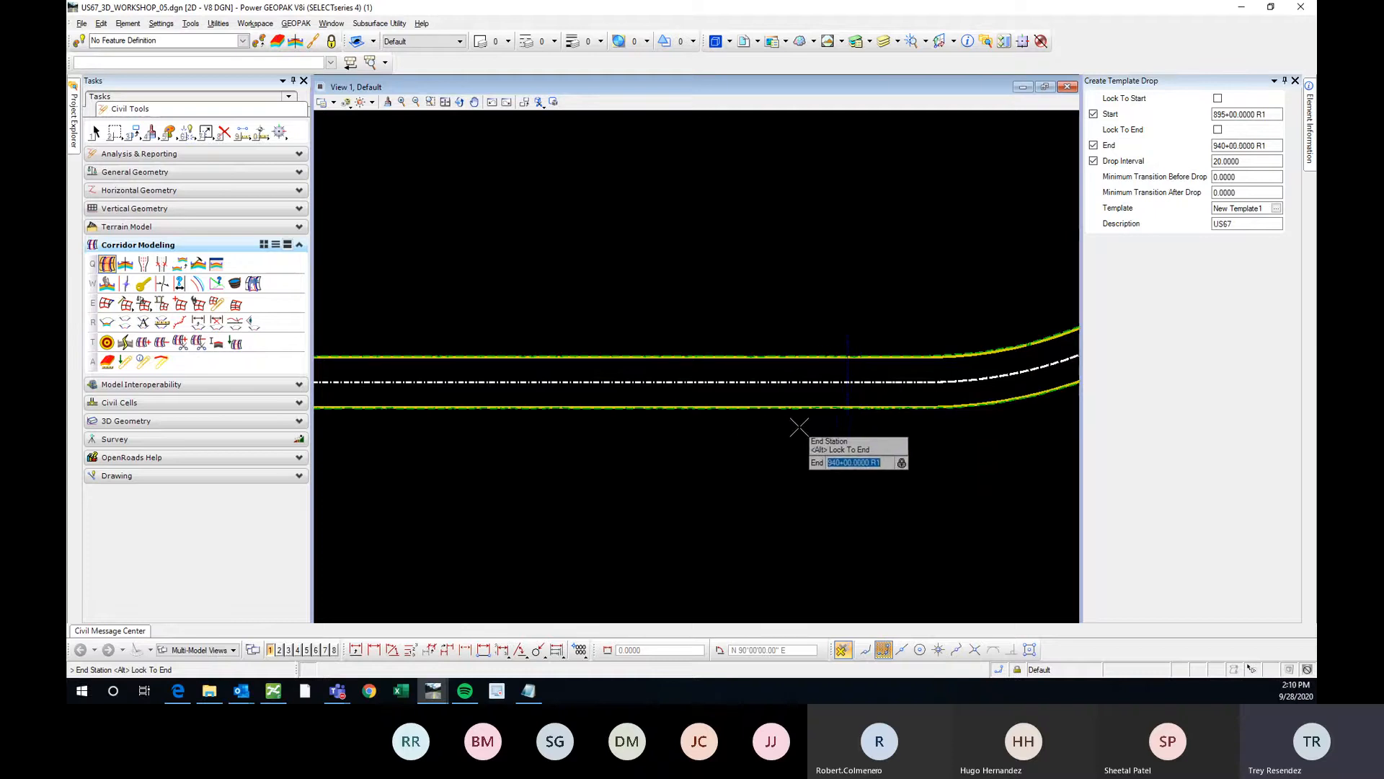
{"action": "scroll", "coordinate": [858, 419], "scroll_direction": "down", "scroll_amount": 1}
{"action": "scroll", "coordinate": [819, 412], "scroll_direction": "up", "scroll_amount": 2}
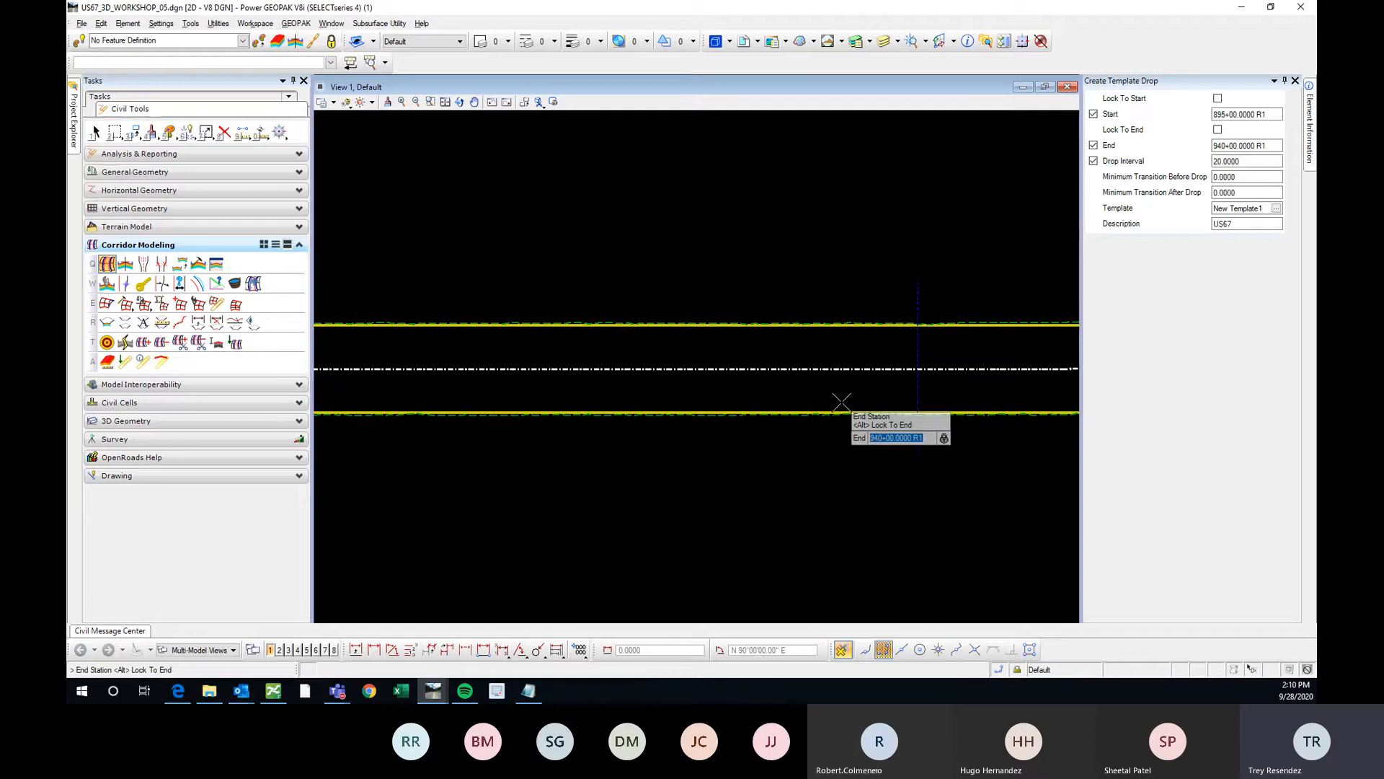
{"action": "scroll", "coordinate": [907, 388], "scroll_direction": "down", "scroll_amount": 3}
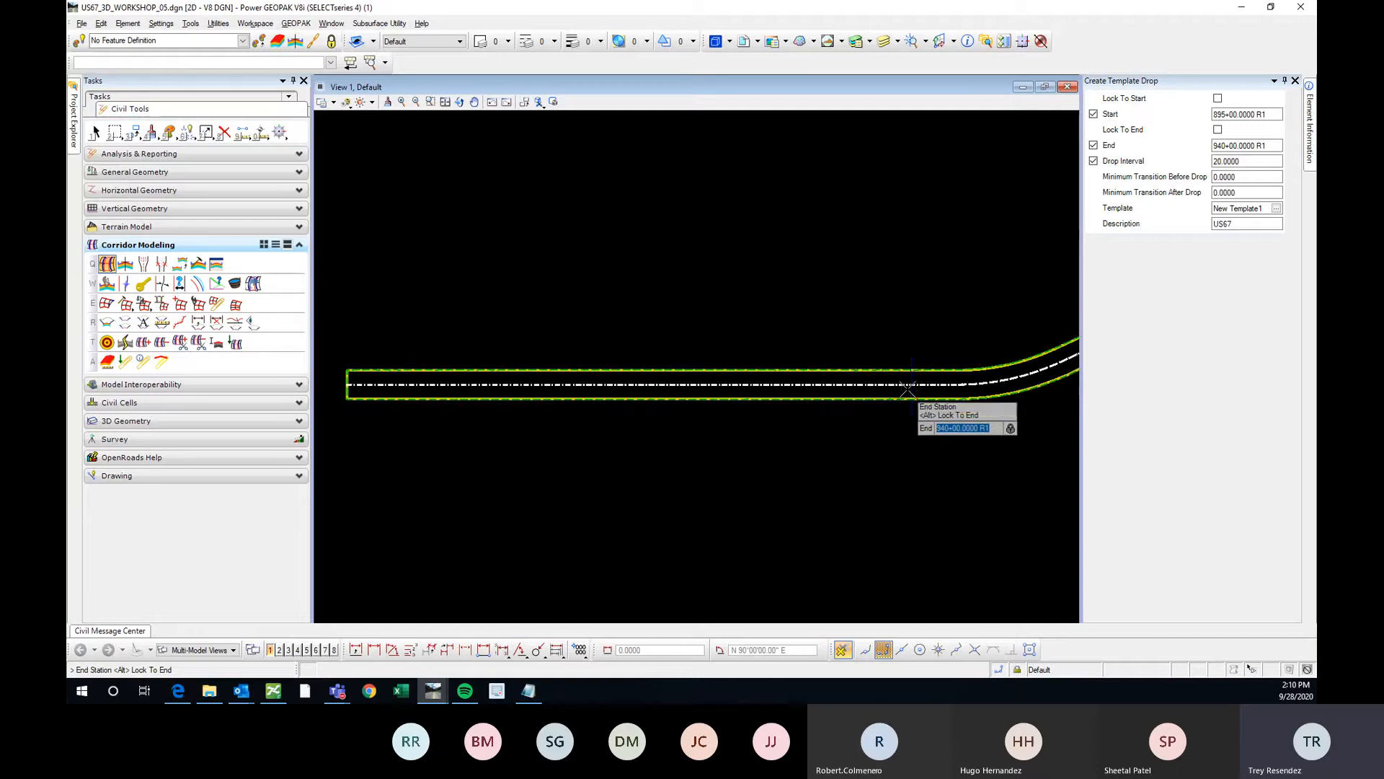
{"action": "left_click", "coordinate": [824, 419]}
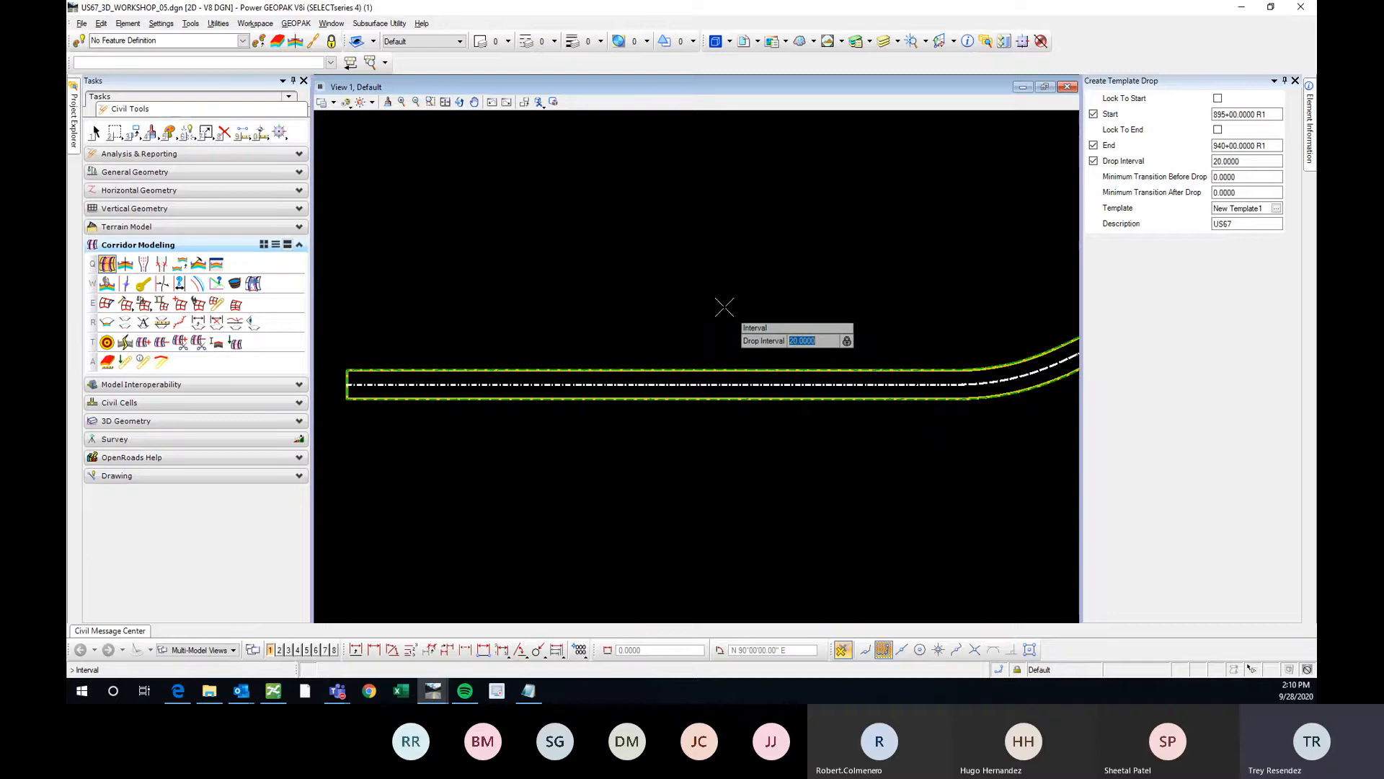
Accept the 20 drop interval, zero transitions before and after, and the US67 description to finish placing the template drop
{"action": "scroll", "coordinate": [728, 382], "scroll_direction": "down", "scroll_amount": 3}
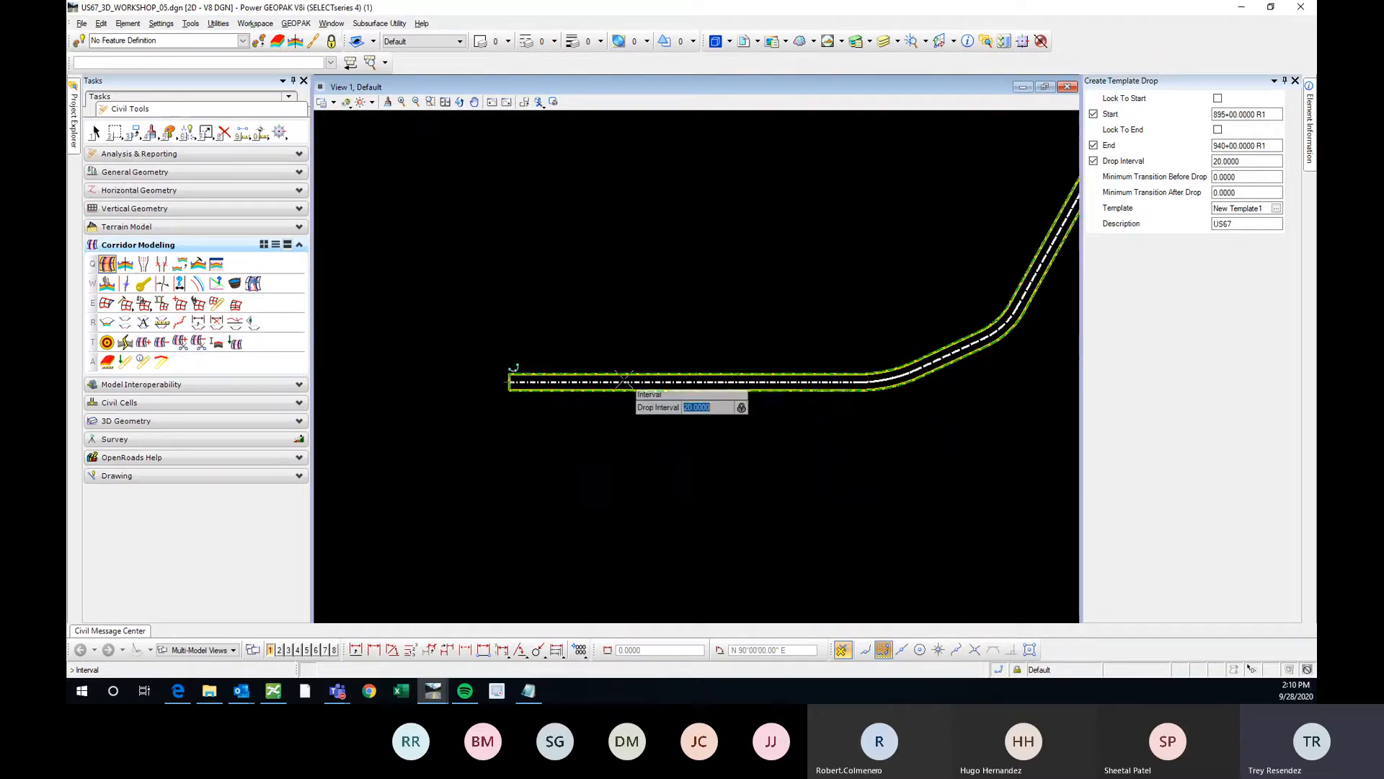
{"action": "scroll", "coordinate": [618, 386], "scroll_direction": "up", "scroll_amount": 3}
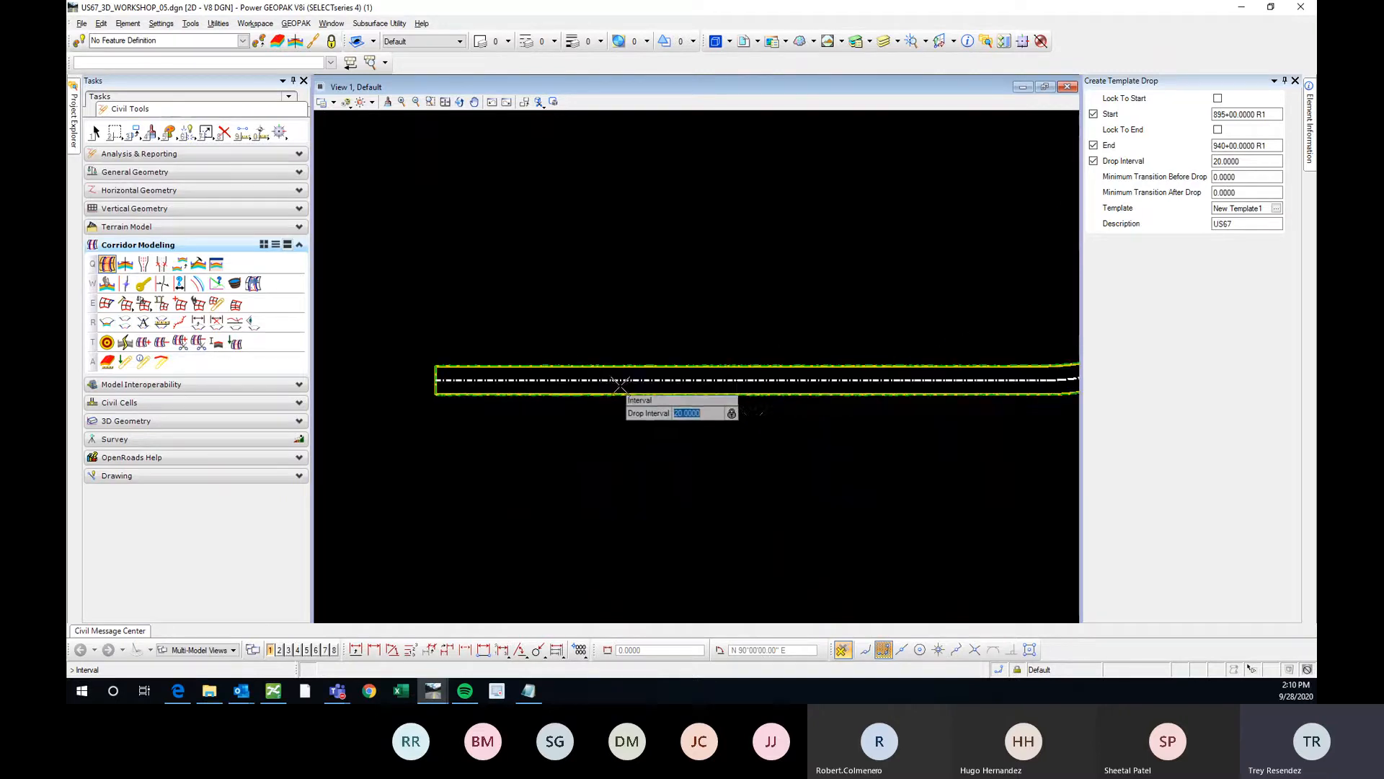
{"action": "left_click", "coordinate": [755, 418]}
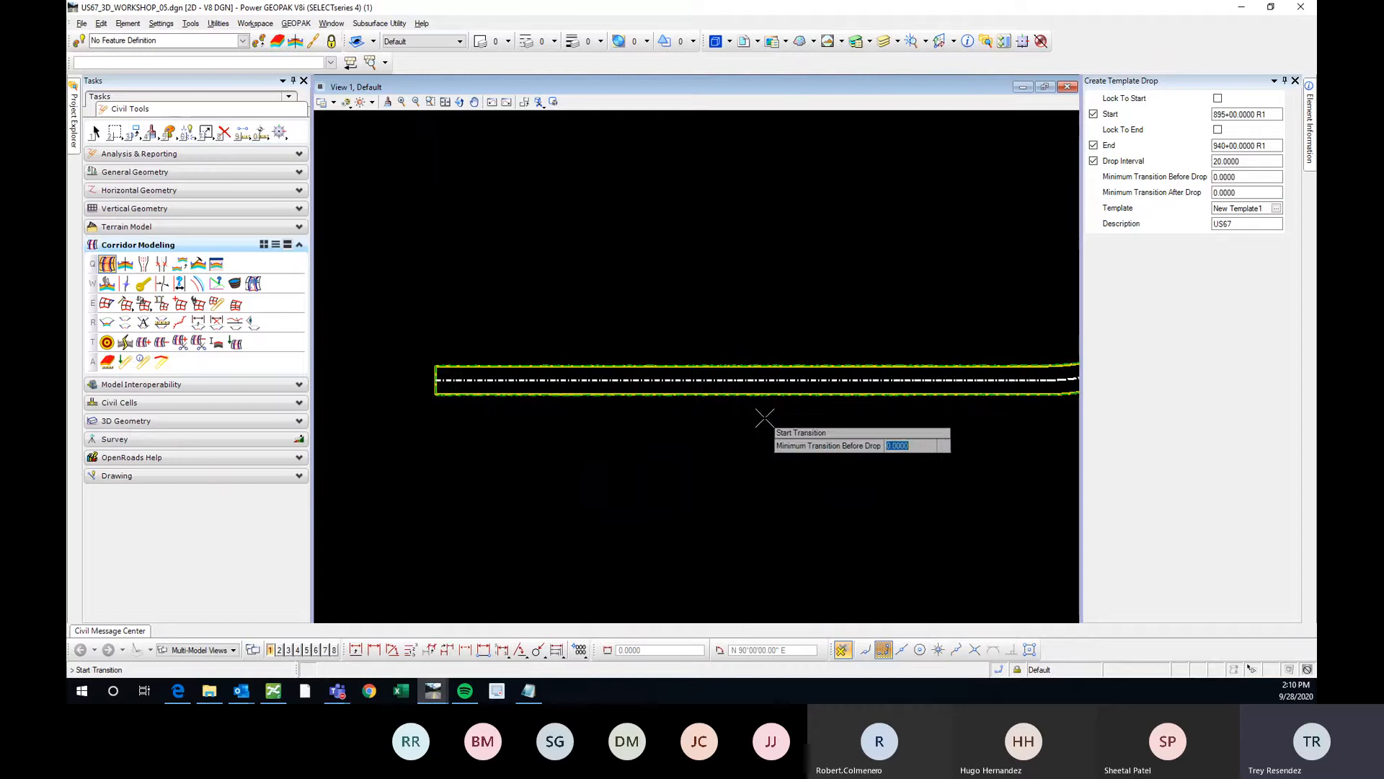
{"action": "left_click", "coordinate": [765, 417]}
{"action": "left_click", "coordinate": [764, 417]}
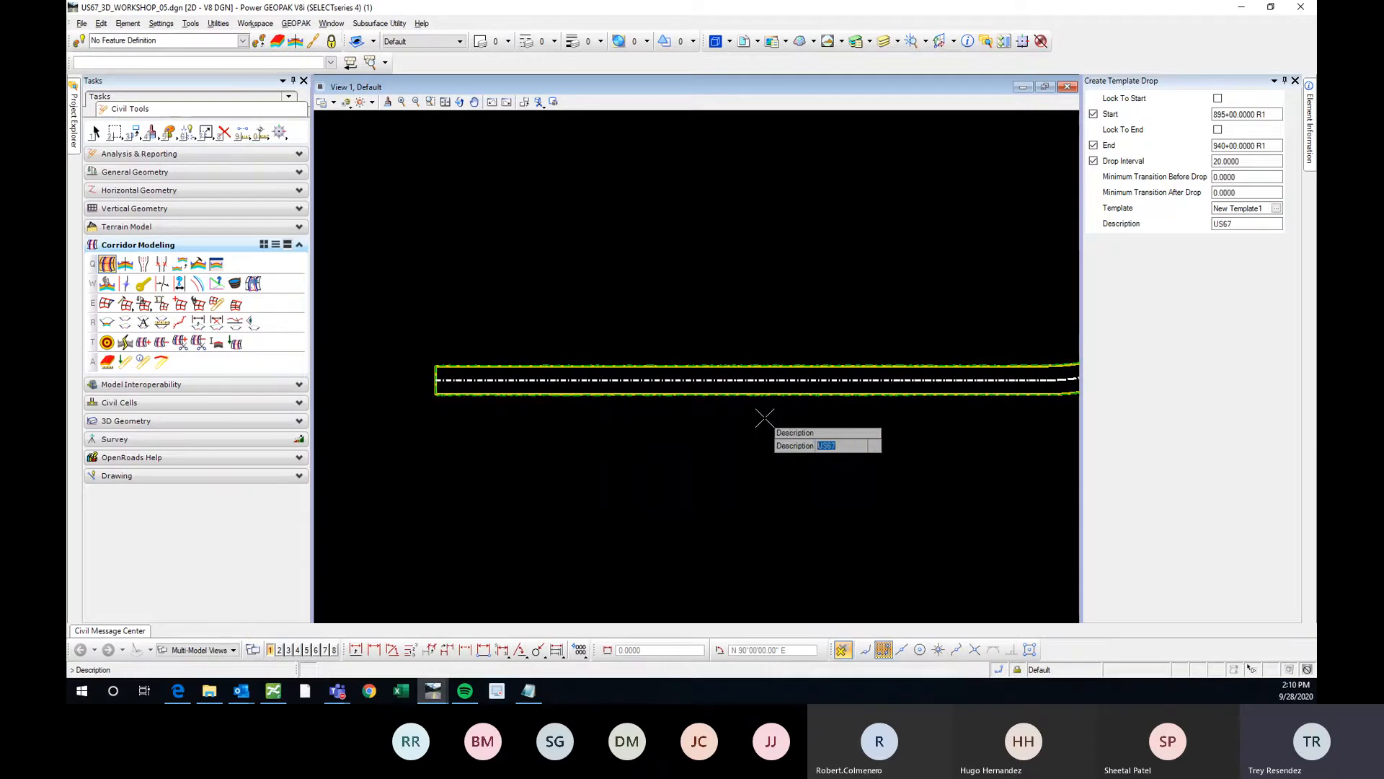
{"action": "left_click", "coordinate": [764, 418]}
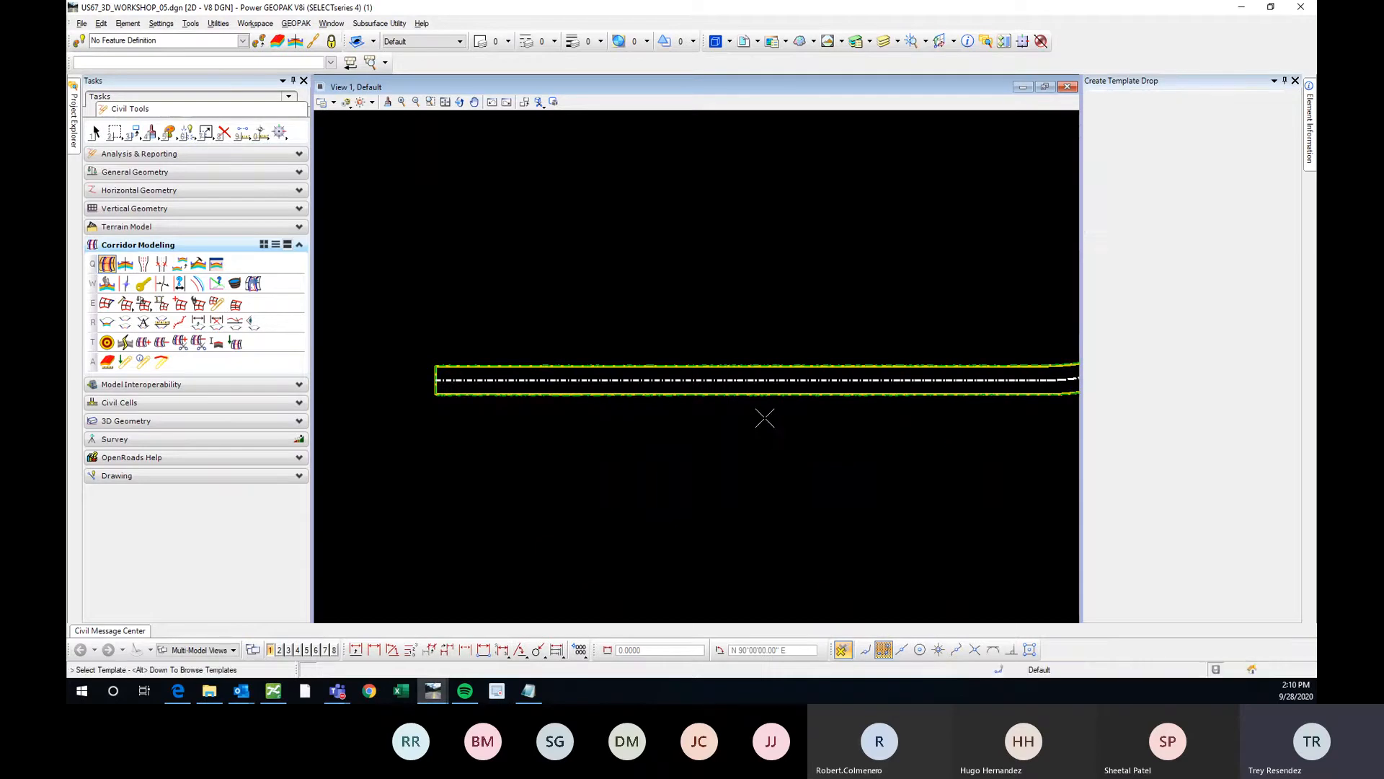
{"action": "key", "text": "Escape"}
Collapse the element selection settings to widen the view and examine the beginning of the new US67 corridor in plan
{"action": "scroll", "coordinate": [555, 379], "scroll_direction": "down", "scroll_amount": 3}
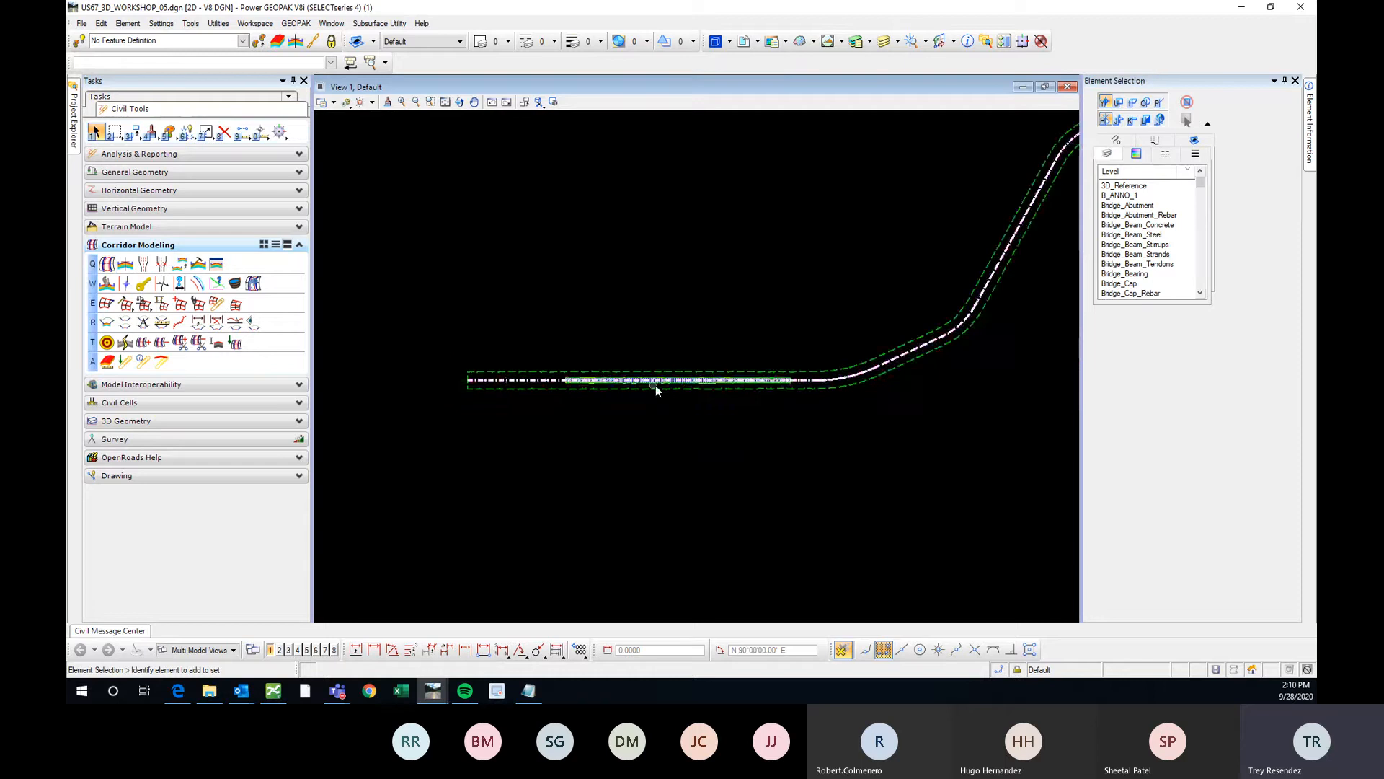
{"action": "scroll", "coordinate": [635, 382], "scroll_direction": "up", "scroll_amount": 3}
{"action": "scroll", "coordinate": [597, 384], "scroll_direction": "up", "scroll_amount": 2}
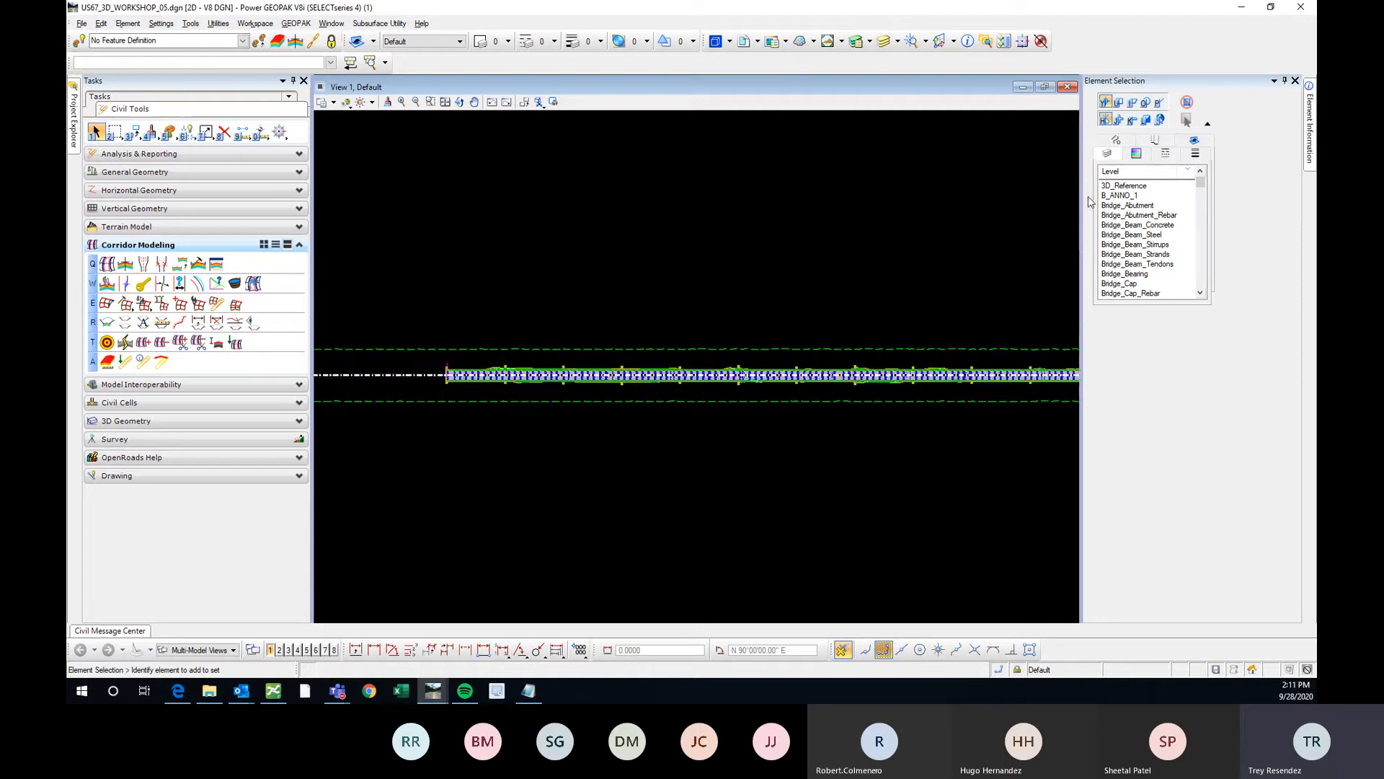
{"action": "left_click", "coordinate": [1284, 81]}
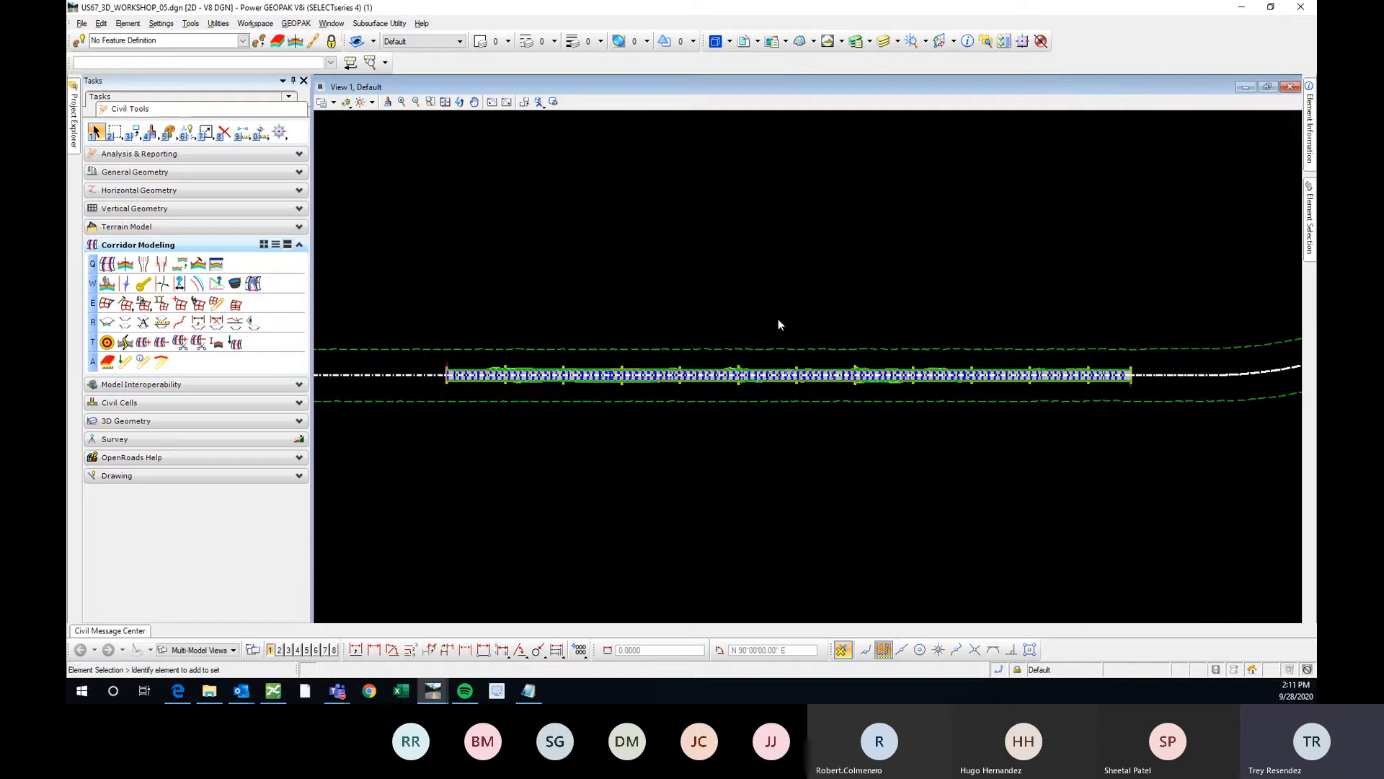
{"action": "scroll", "coordinate": [444, 374], "scroll_direction": "up", "scroll_amount": 3}
{"action": "scroll", "coordinate": [445, 374], "scroll_direction": "up", "scroll_amount": 2}
{"action": "scroll", "coordinate": [577, 282], "scroll_direction": "down", "scroll_amount": 2}
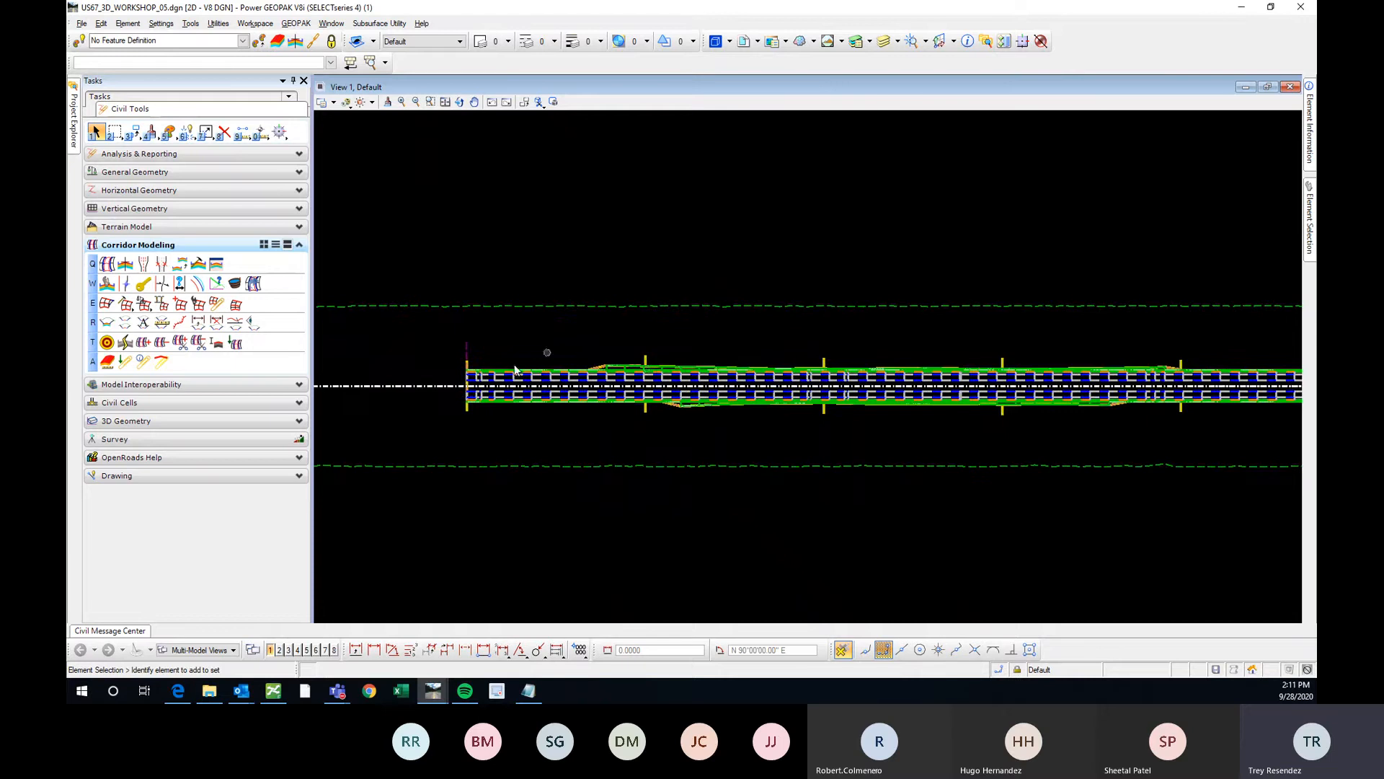
{"action": "scroll", "coordinate": [534, 363], "scroll_direction": "up", "scroll_amount": 2}
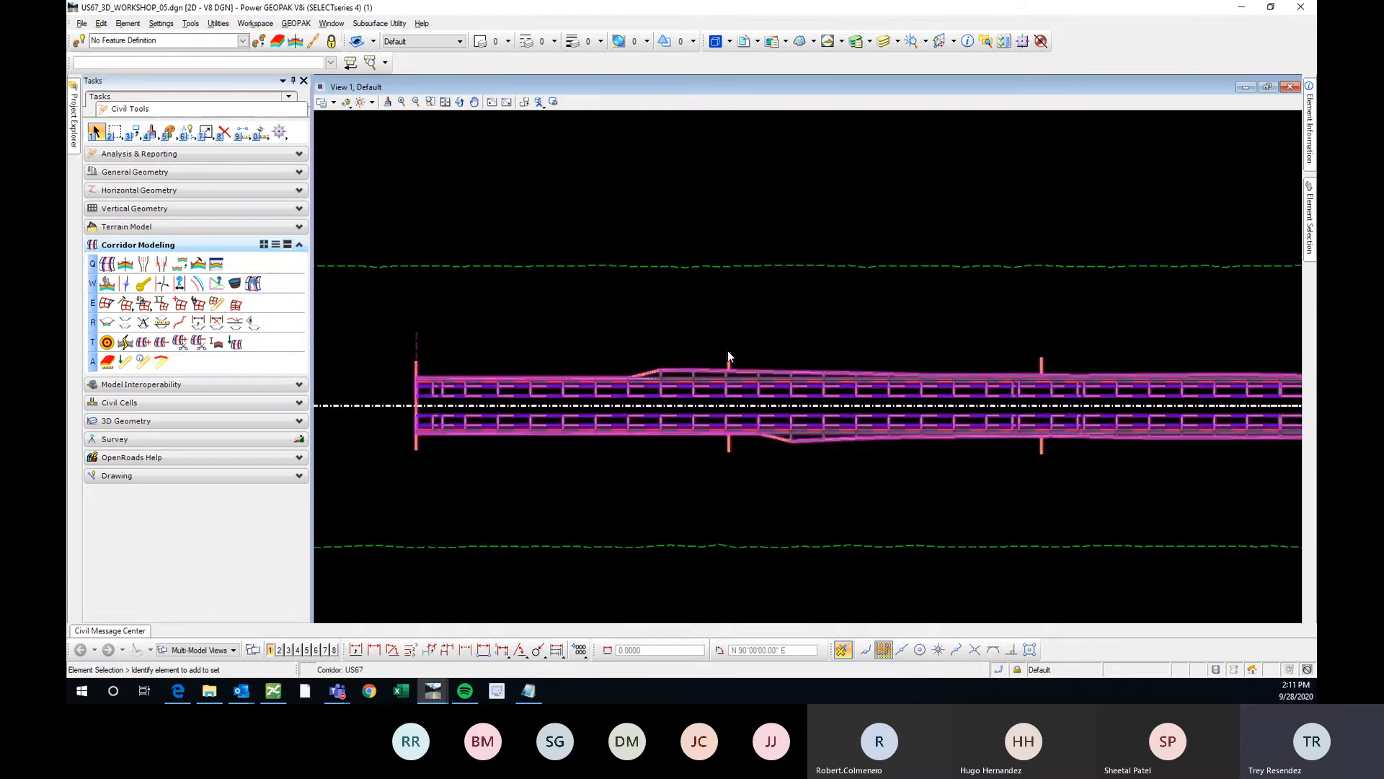
Select the US67 corridor by its handle in plan view and open its properties
{"action": "left_click", "coordinate": [729, 352]}
{"action": "mouse_move", "coordinate": [731, 353]}
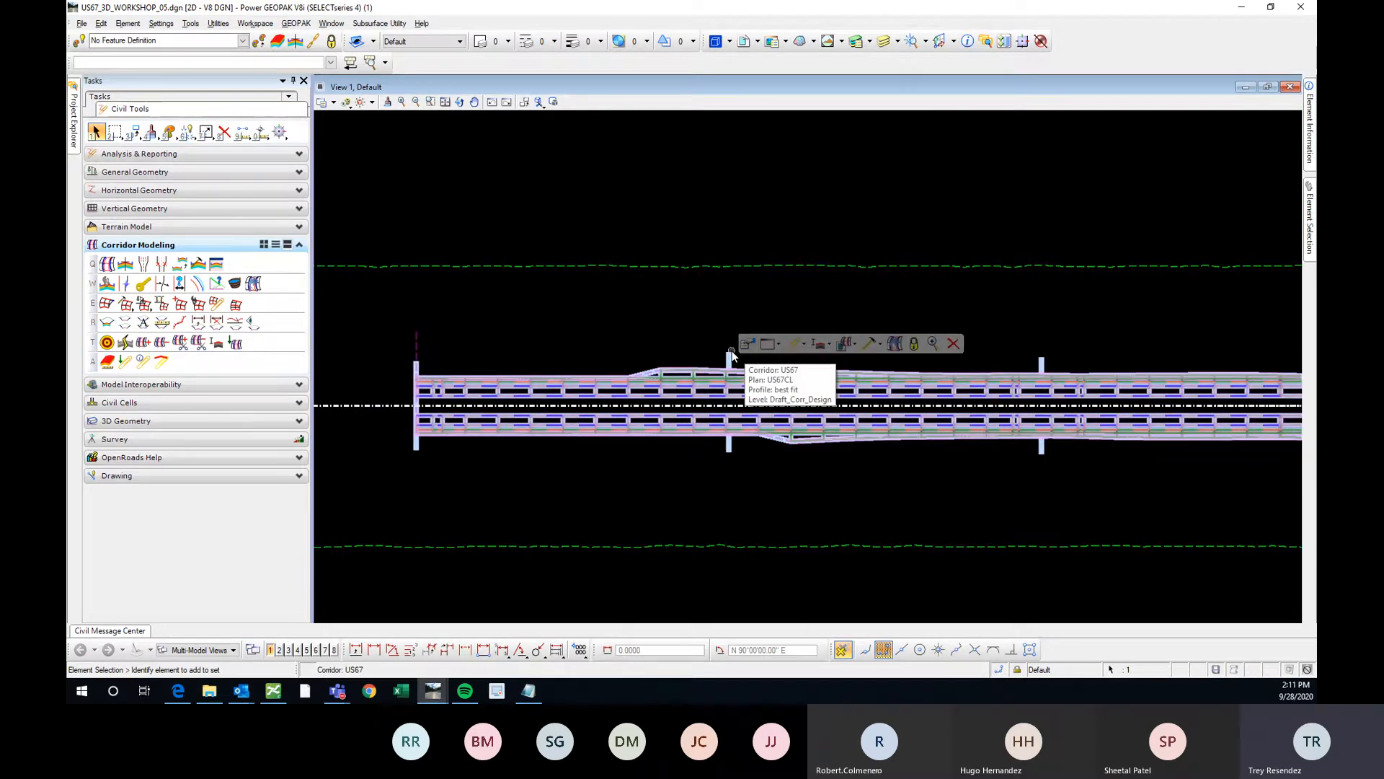
{"action": "left_click", "coordinate": [715, 332]}
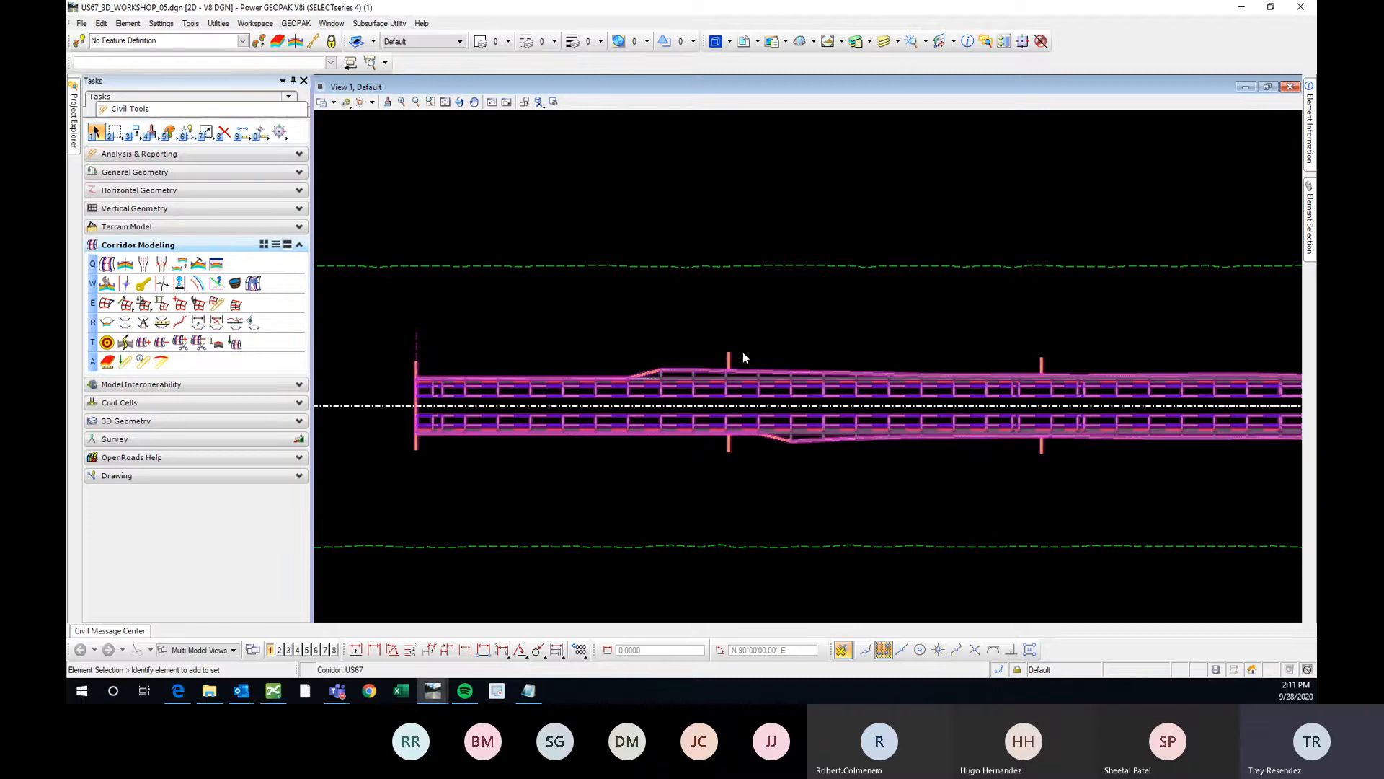
{"action": "left_click", "coordinate": [729, 358]}
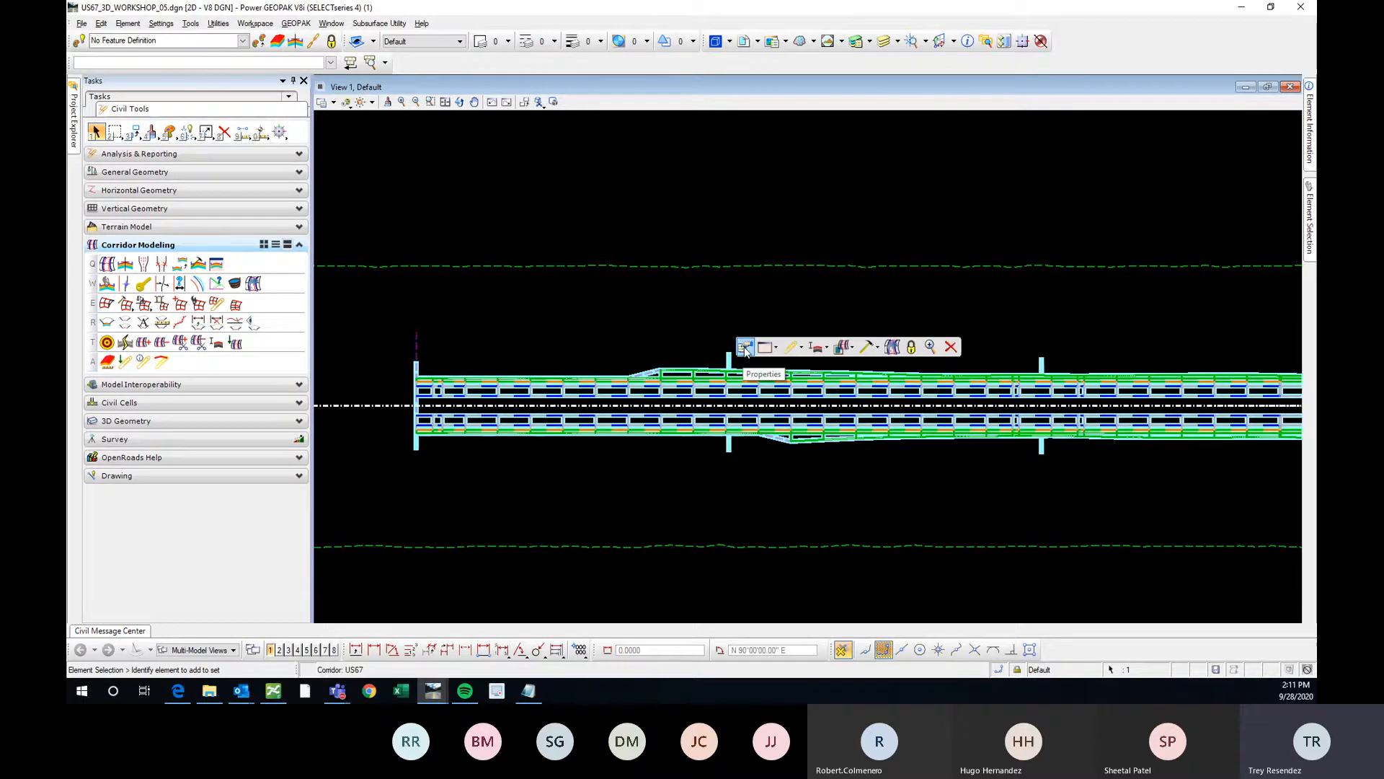
{"action": "left_click", "coordinate": [746, 349]}
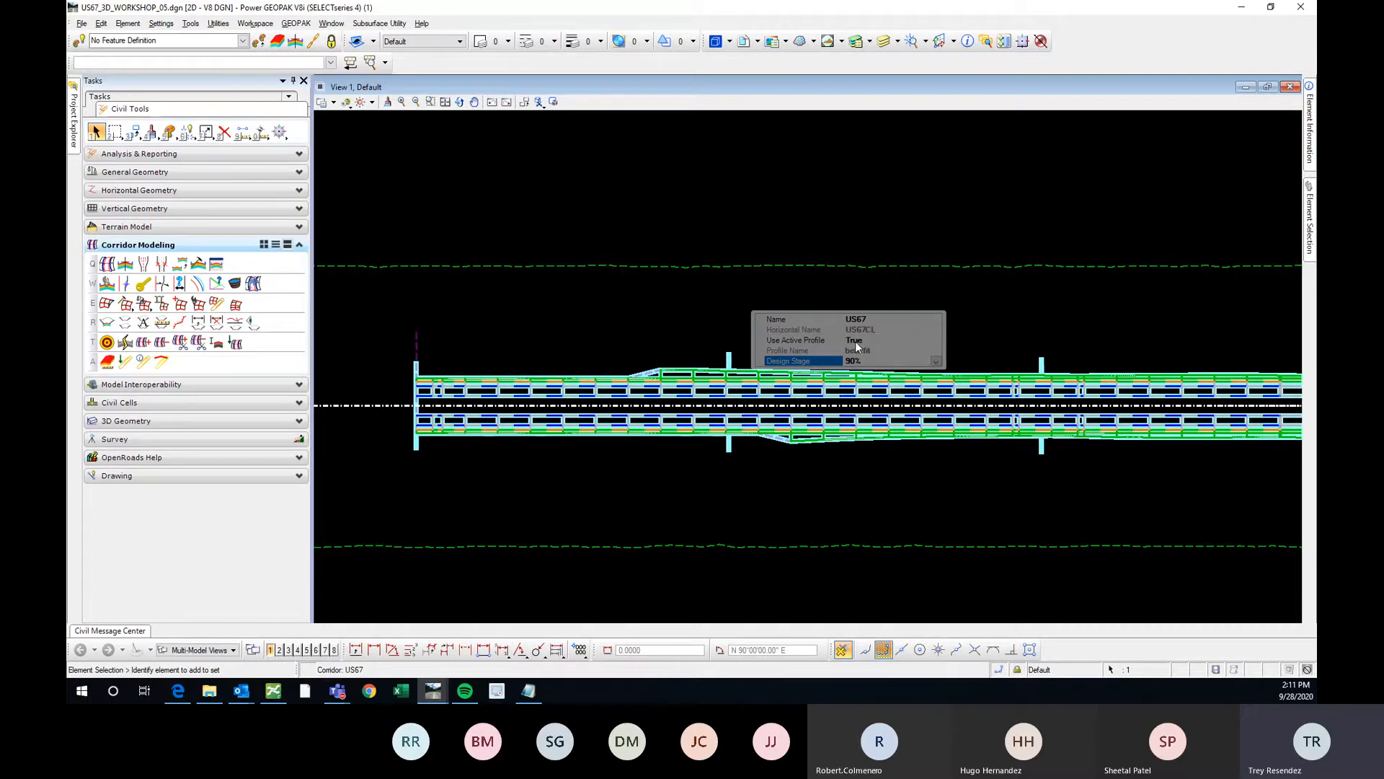
Review the US67 corridor's name, horizontal name, active profile setting, and profile name
{"action": "left_click", "coordinate": [822, 339]}
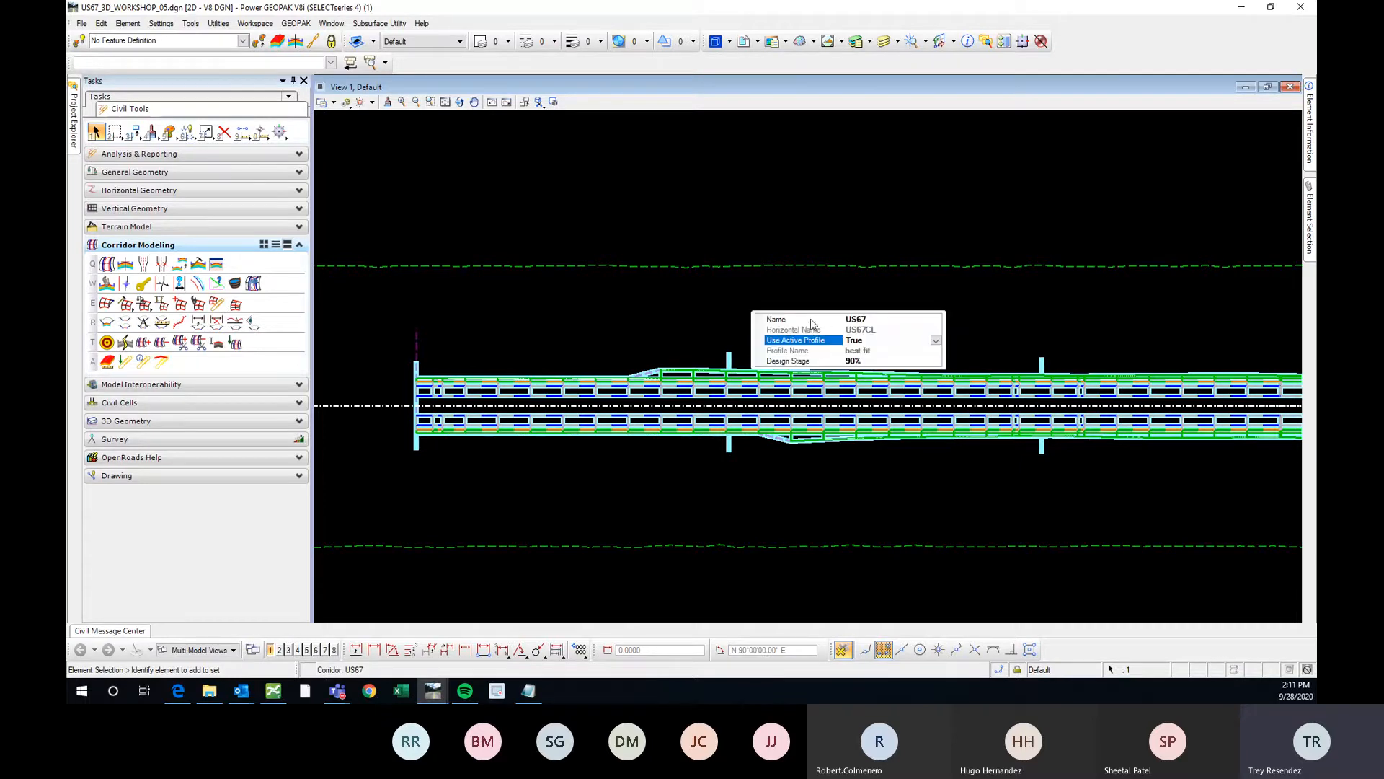
{"action": "left_click", "coordinate": [817, 330]}
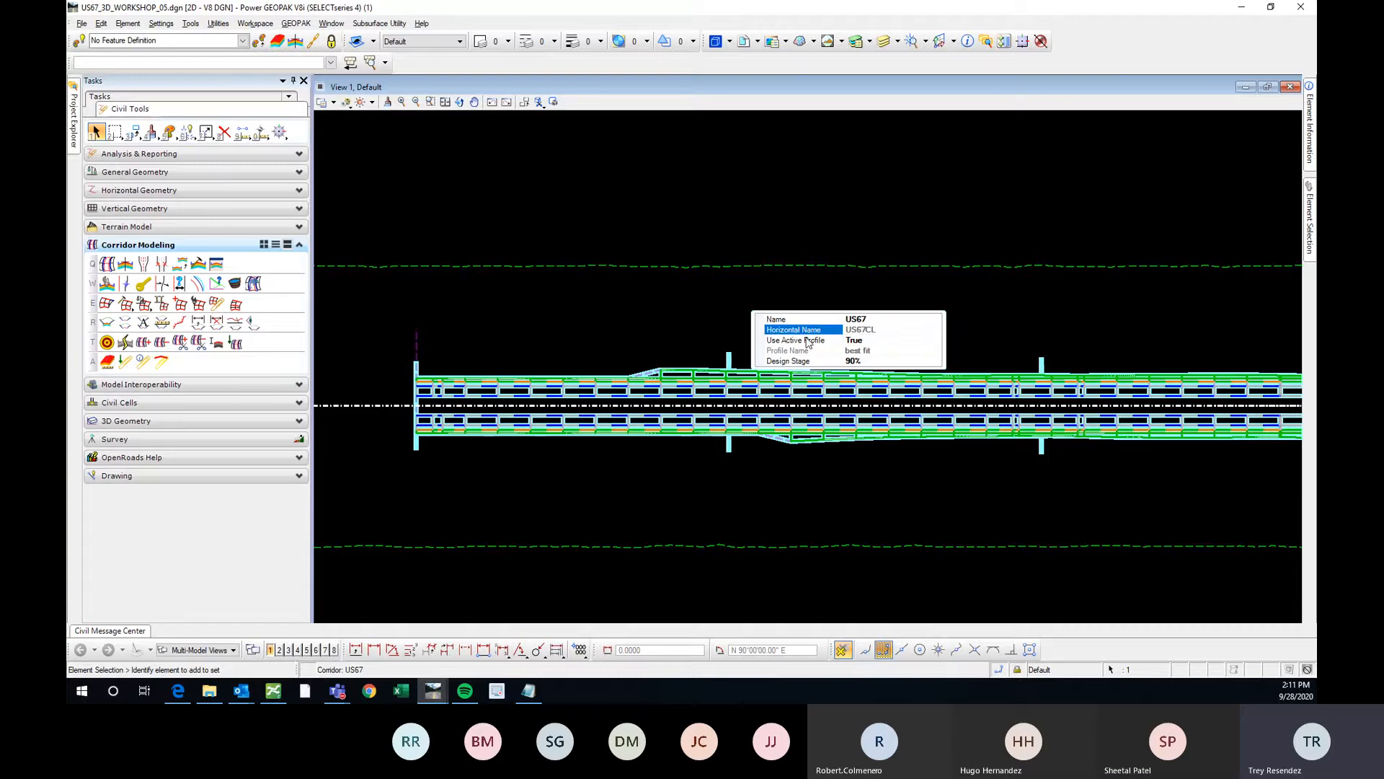
{"action": "left_click", "coordinate": [813, 351]}
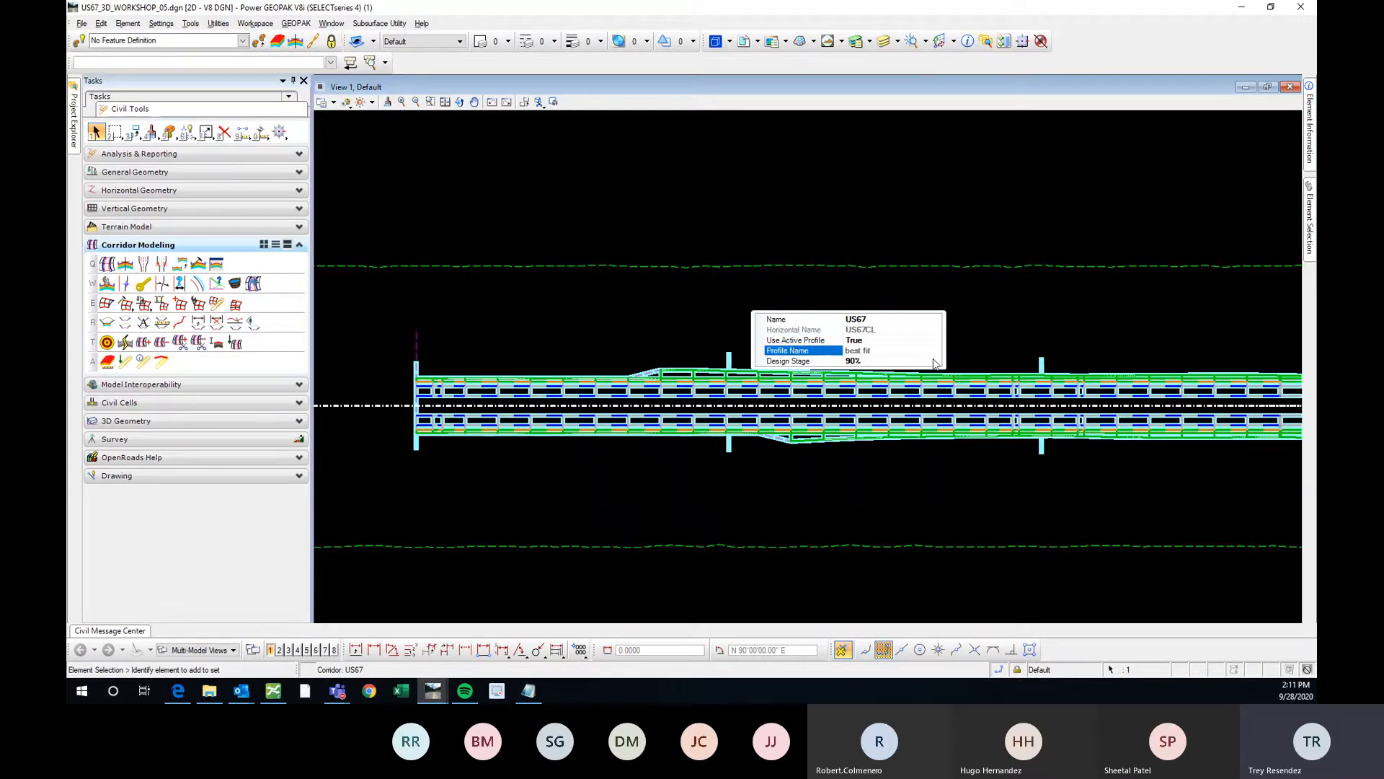
{"action": "left_click", "coordinate": [875, 319]}
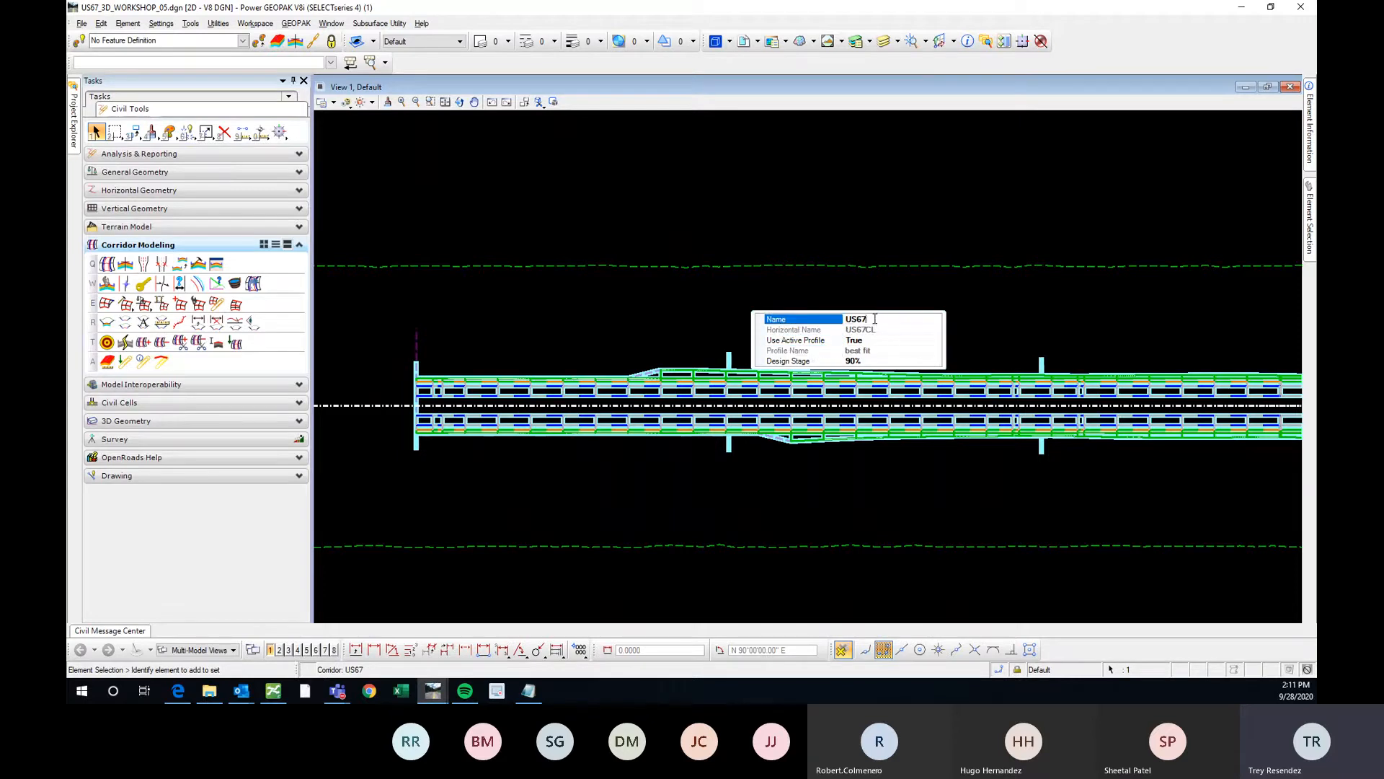
{"action": "left_click_drag", "start_coordinate": [874, 318], "coordinate": [840, 319]}
{"action": "left_click", "coordinate": [810, 339]}
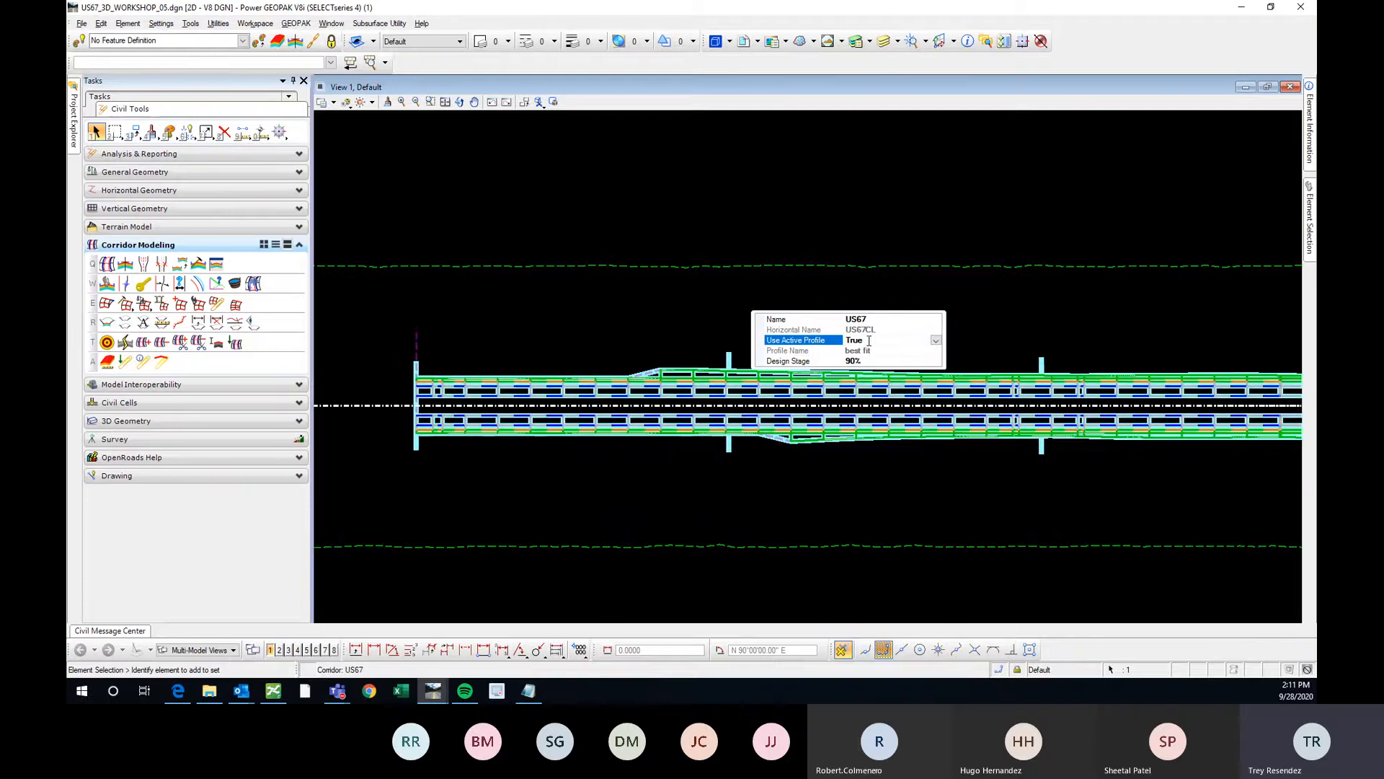
{"action": "left_click", "coordinate": [823, 331]}
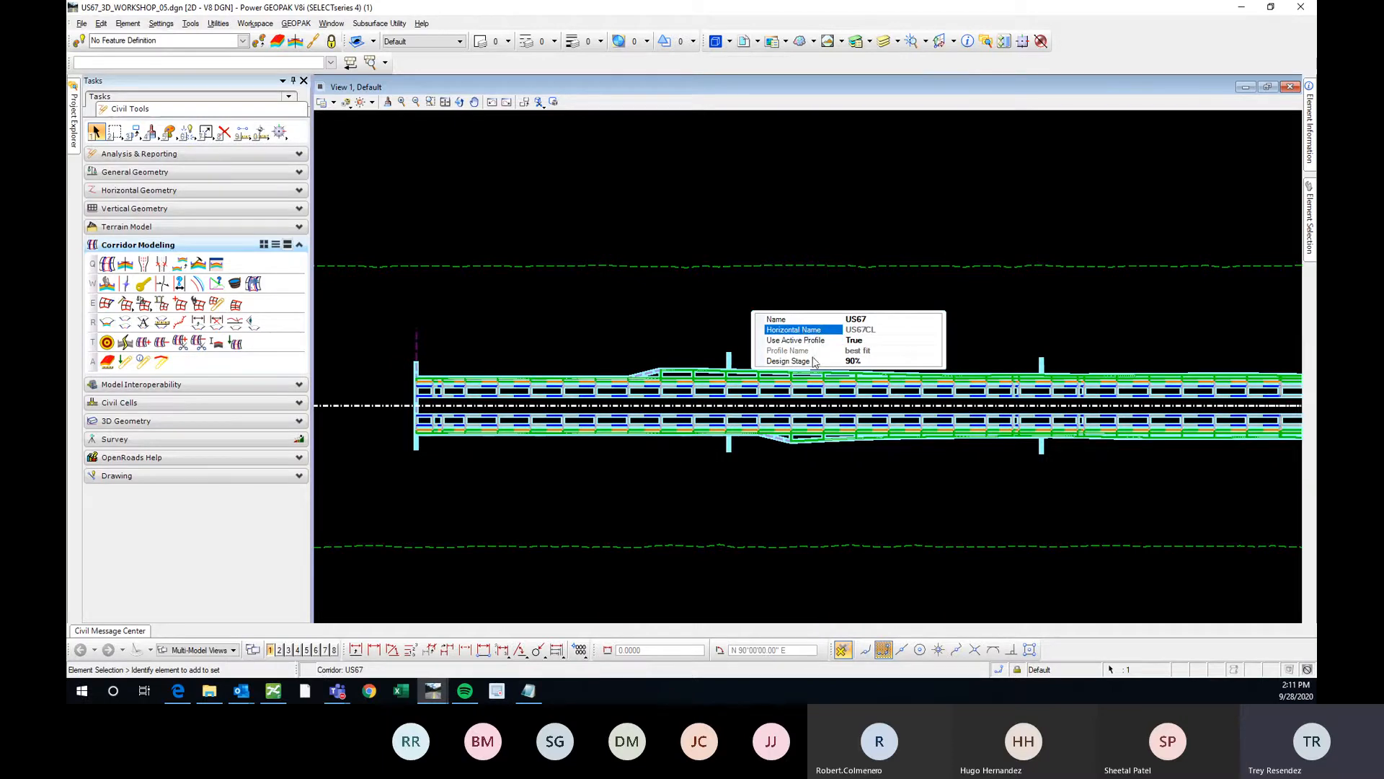
Set the US67 corridor's design stage to 30% and deselect the corridor
{"action": "left_click", "coordinate": [879, 362]}
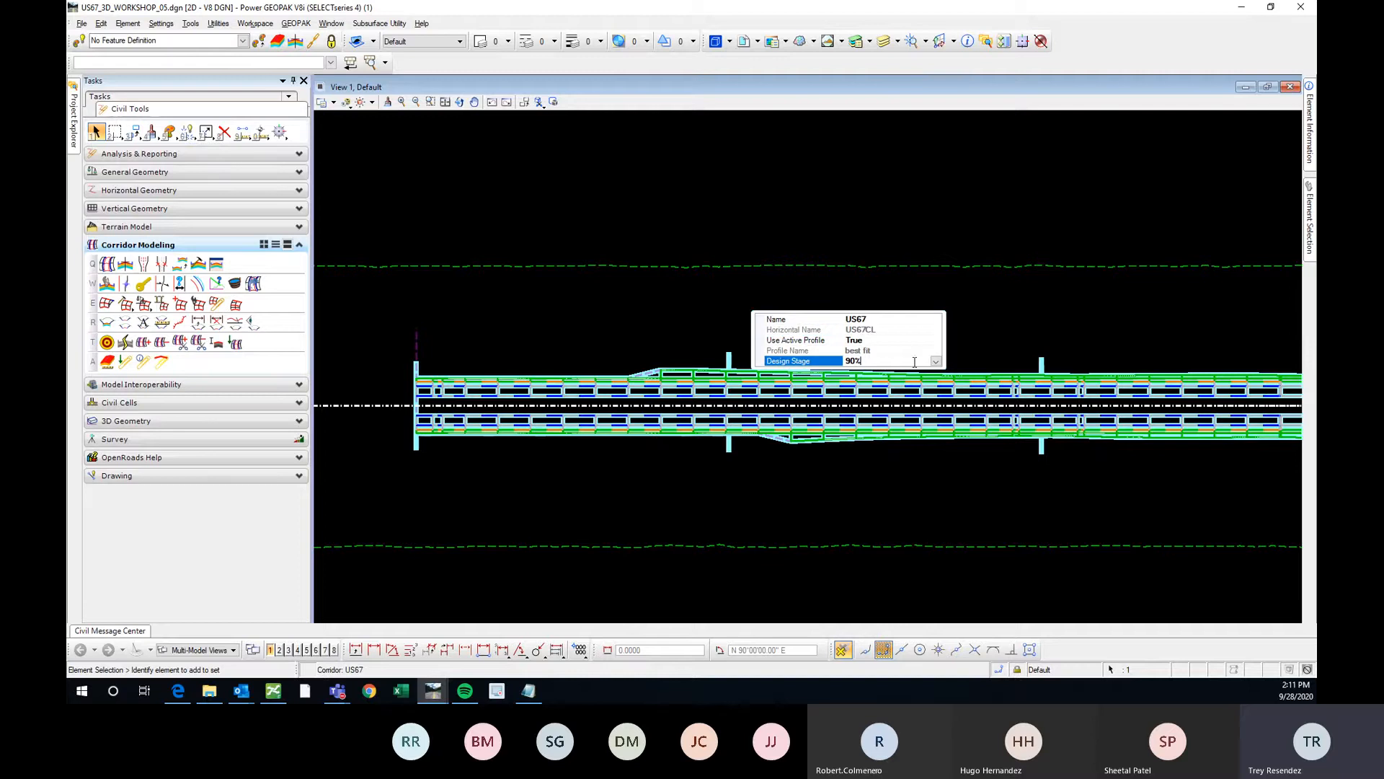
{"action": "left_click", "coordinate": [935, 362]}
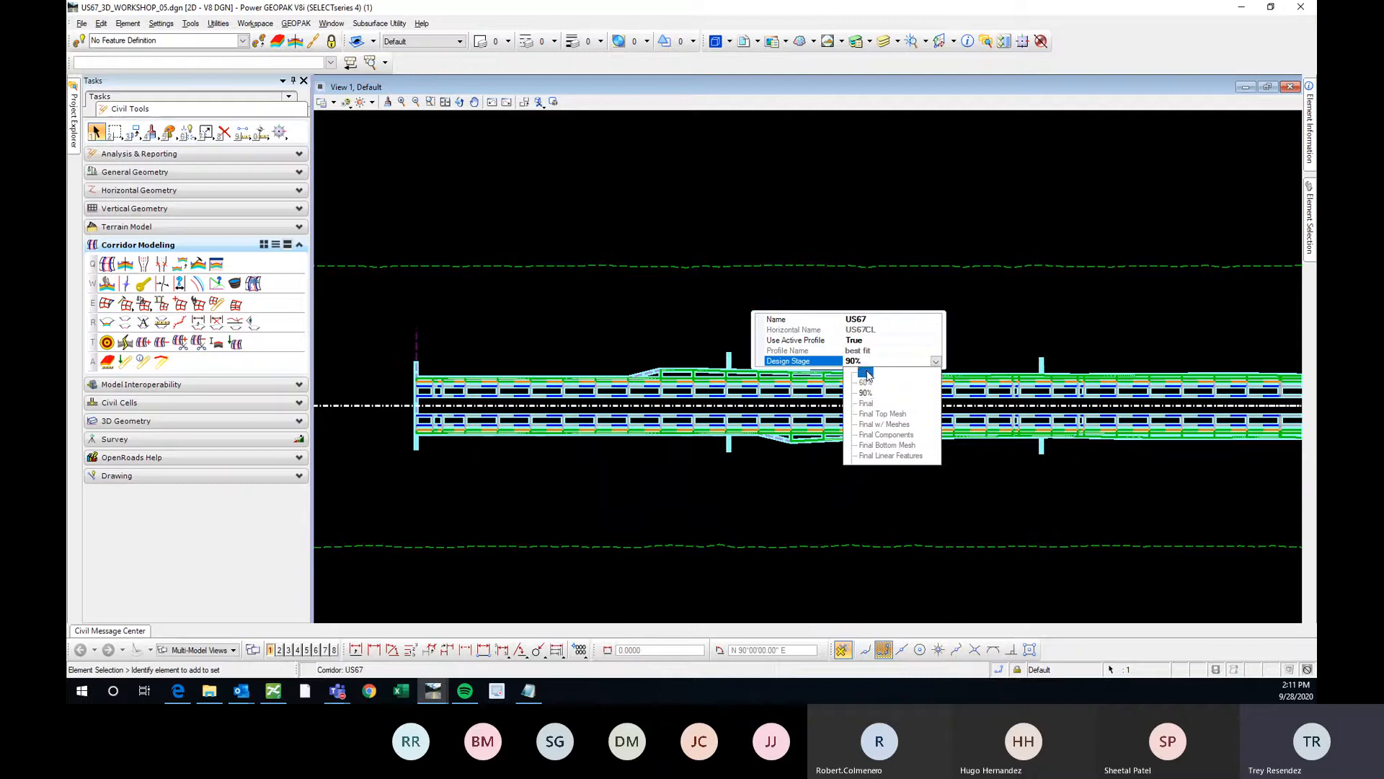
{"action": "left_click", "coordinate": [865, 393]}
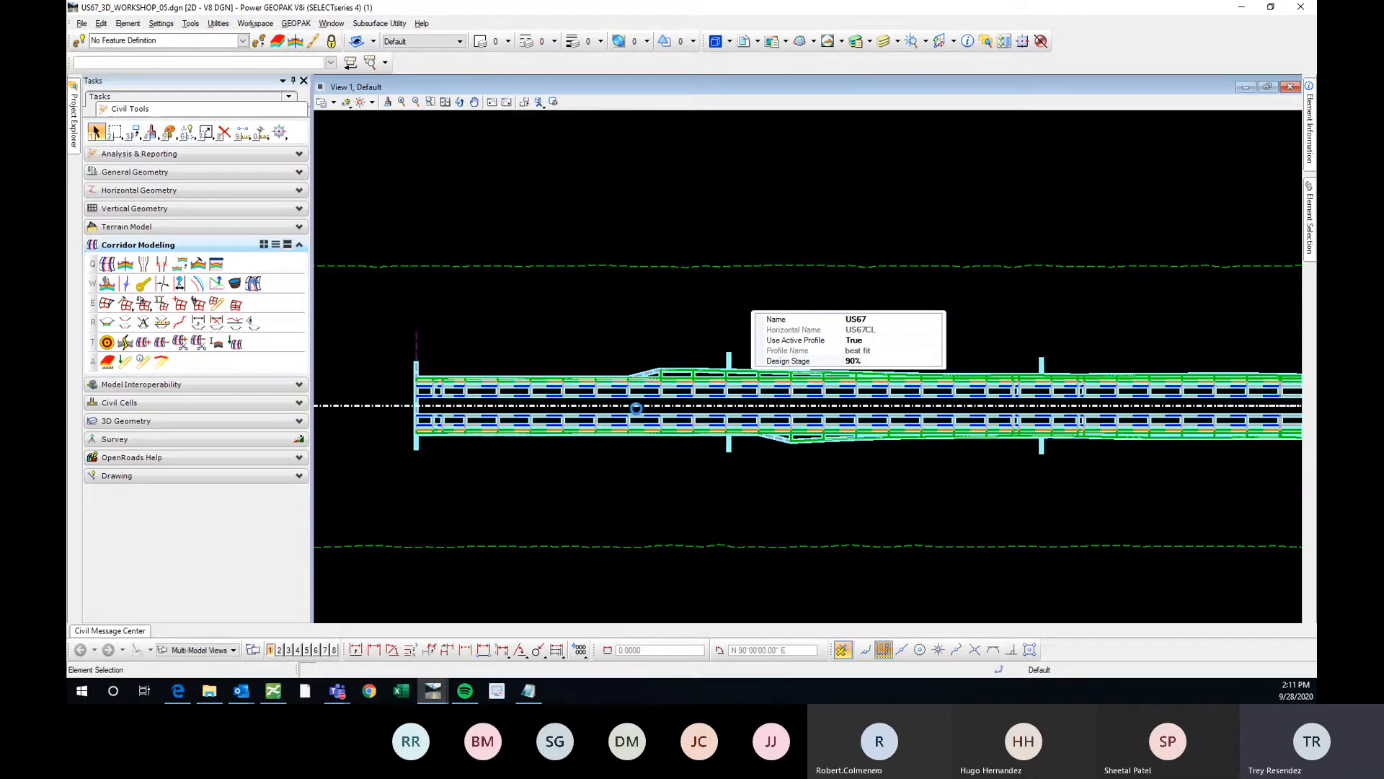
{"action": "scroll", "coordinate": [358, 401], "scroll_direction": "down", "scroll_amount": 2}
{"action": "scroll", "coordinate": [581, 430], "scroll_direction": "down", "scroll_amount": 1}
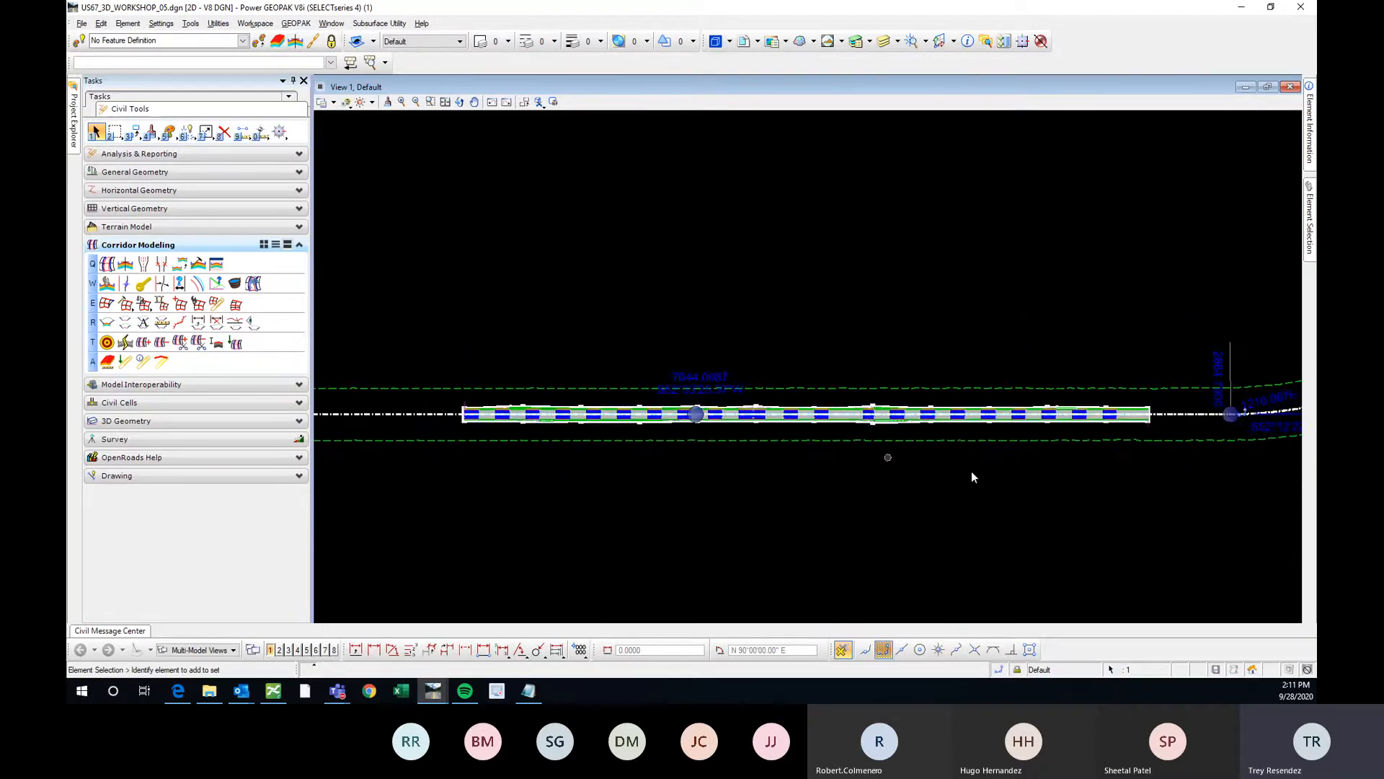
{"action": "left_click", "coordinate": [971, 470]}
Select the US67 corridor at its far end and review the design stages available in its properties
{"action": "scroll", "coordinate": [681, 417], "scroll_direction": "down", "scroll_amount": 1}
{"action": "scroll", "coordinate": [946, 415], "scroll_direction": "up", "scroll_amount": 3}
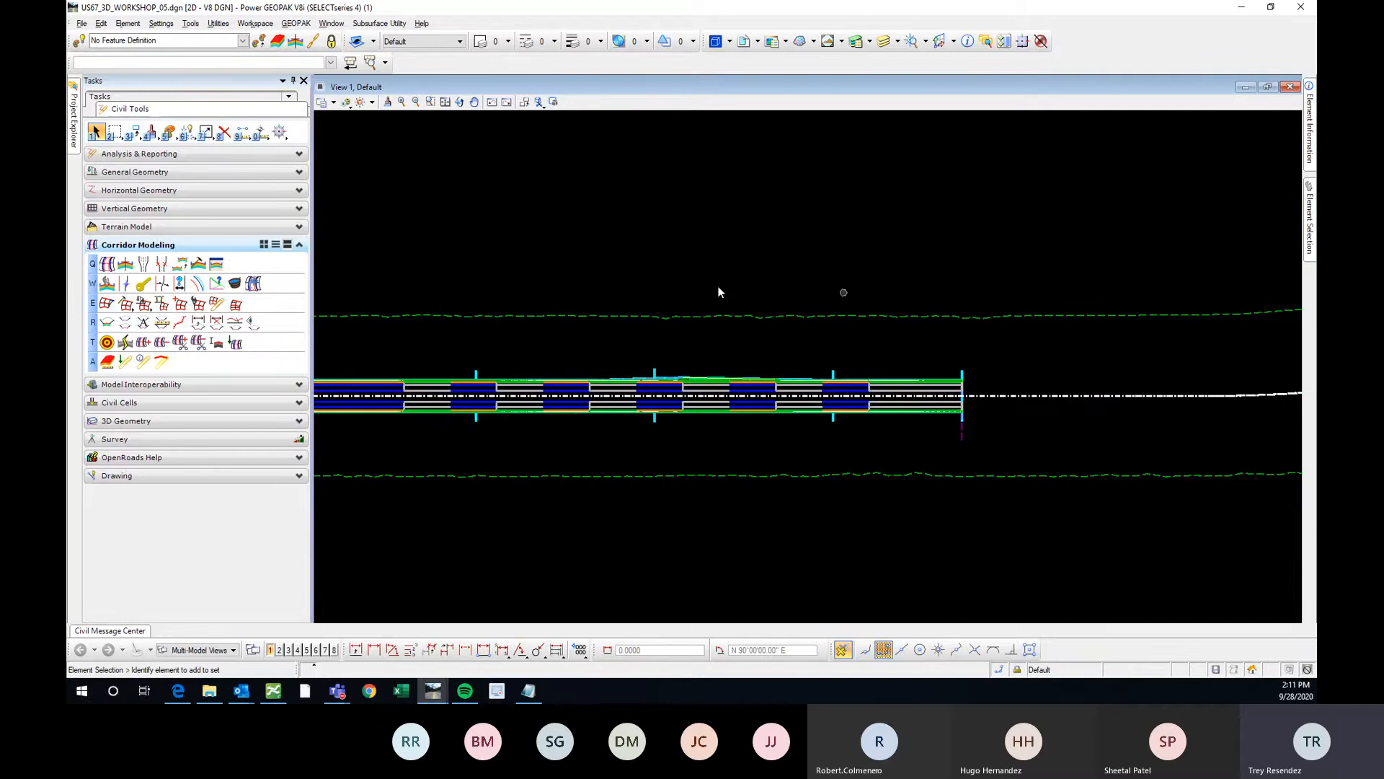
{"action": "scroll", "coordinate": [829, 343], "scroll_direction": "up", "scroll_amount": 2}
{"action": "scroll", "coordinate": [645, 328], "scroll_direction": "down", "scroll_amount": 2}
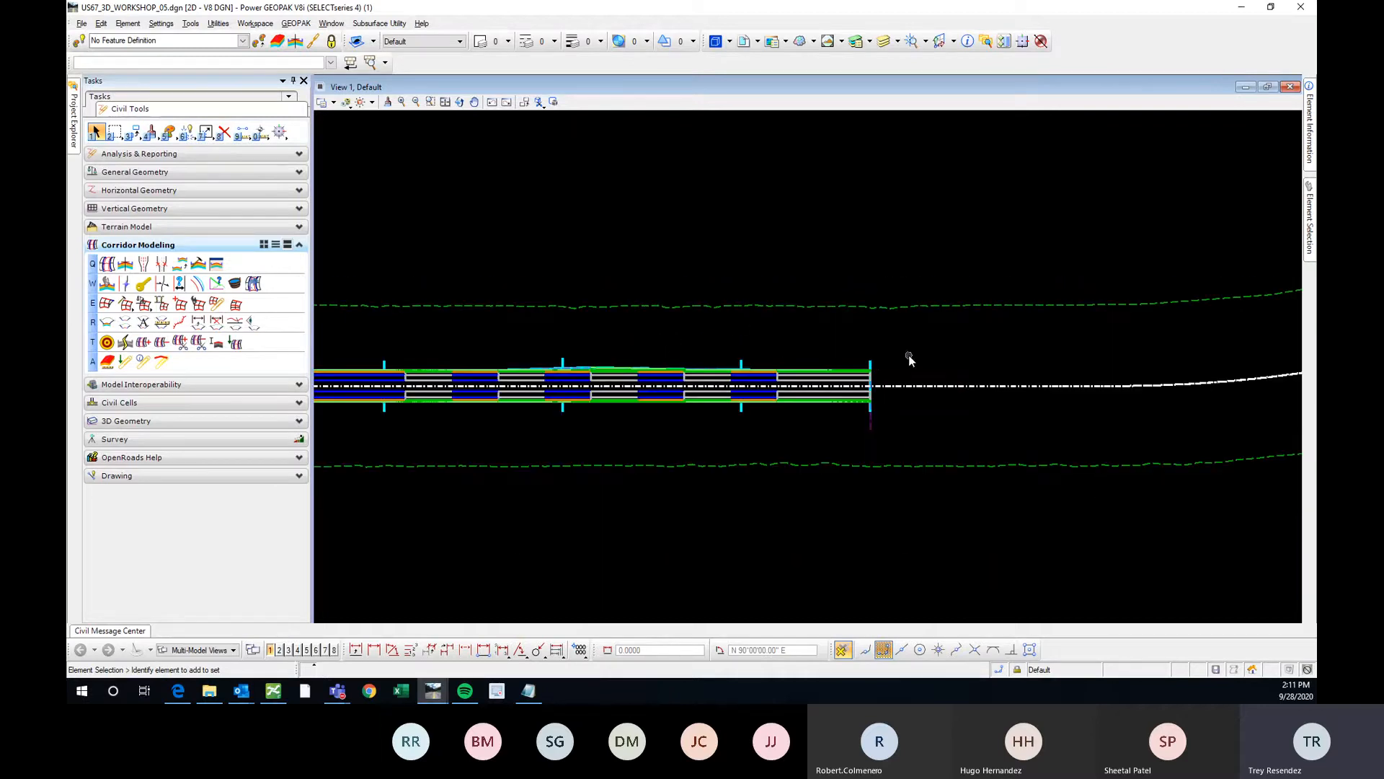
{"action": "scroll", "coordinate": [871, 351], "scroll_direction": "up", "scroll_amount": 2}
{"action": "left_click", "coordinate": [872, 369]}
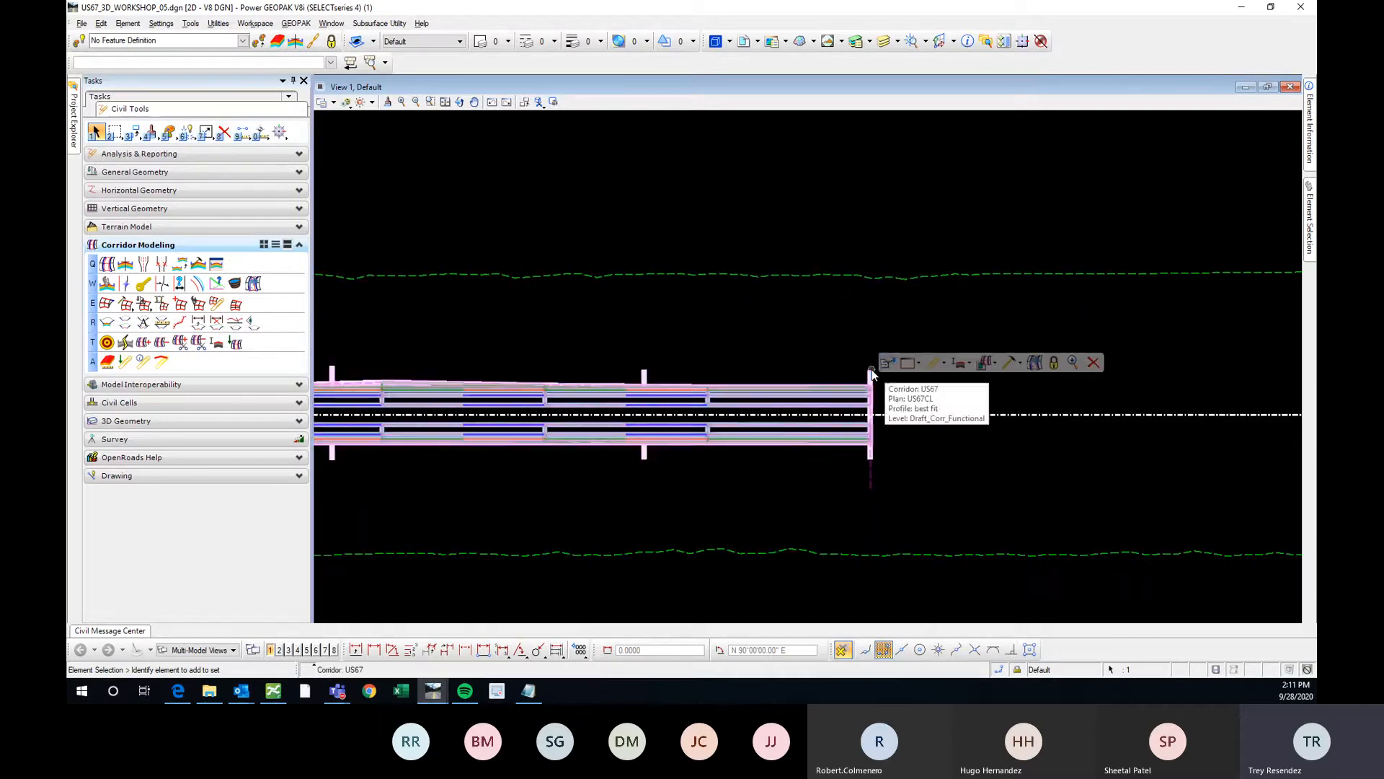
{"action": "mouse_move", "coordinate": [889, 364]}
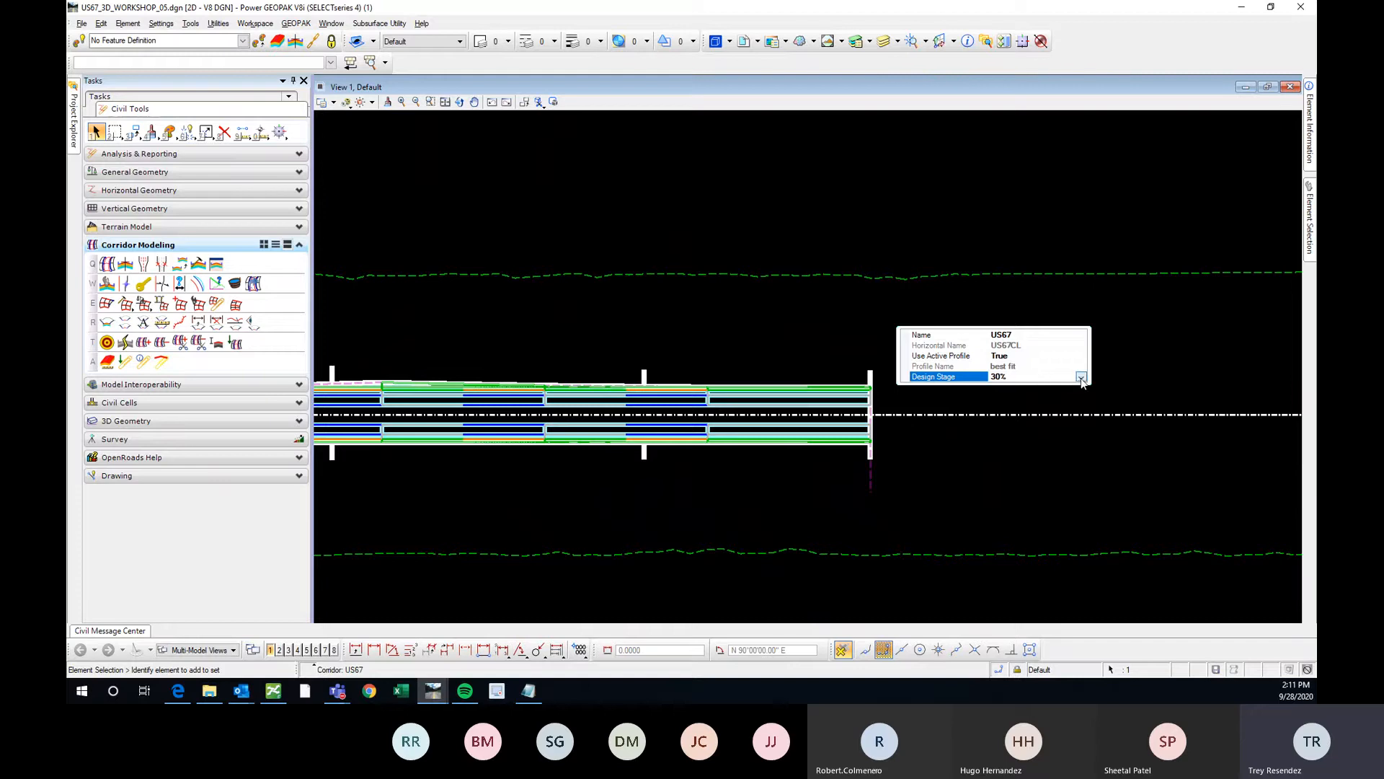
{"action": "left_click", "coordinate": [1082, 378]}
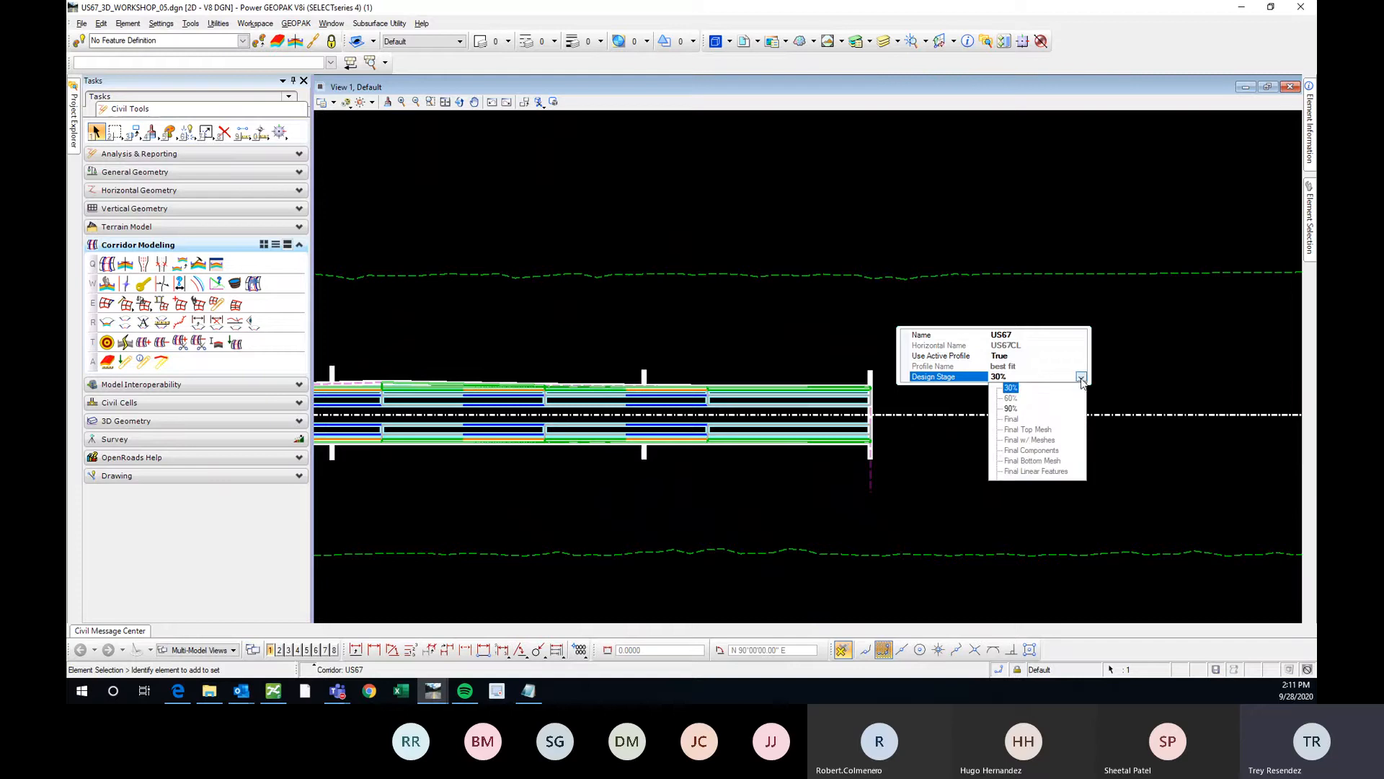
{"action": "left_click", "coordinate": [1010, 398]}
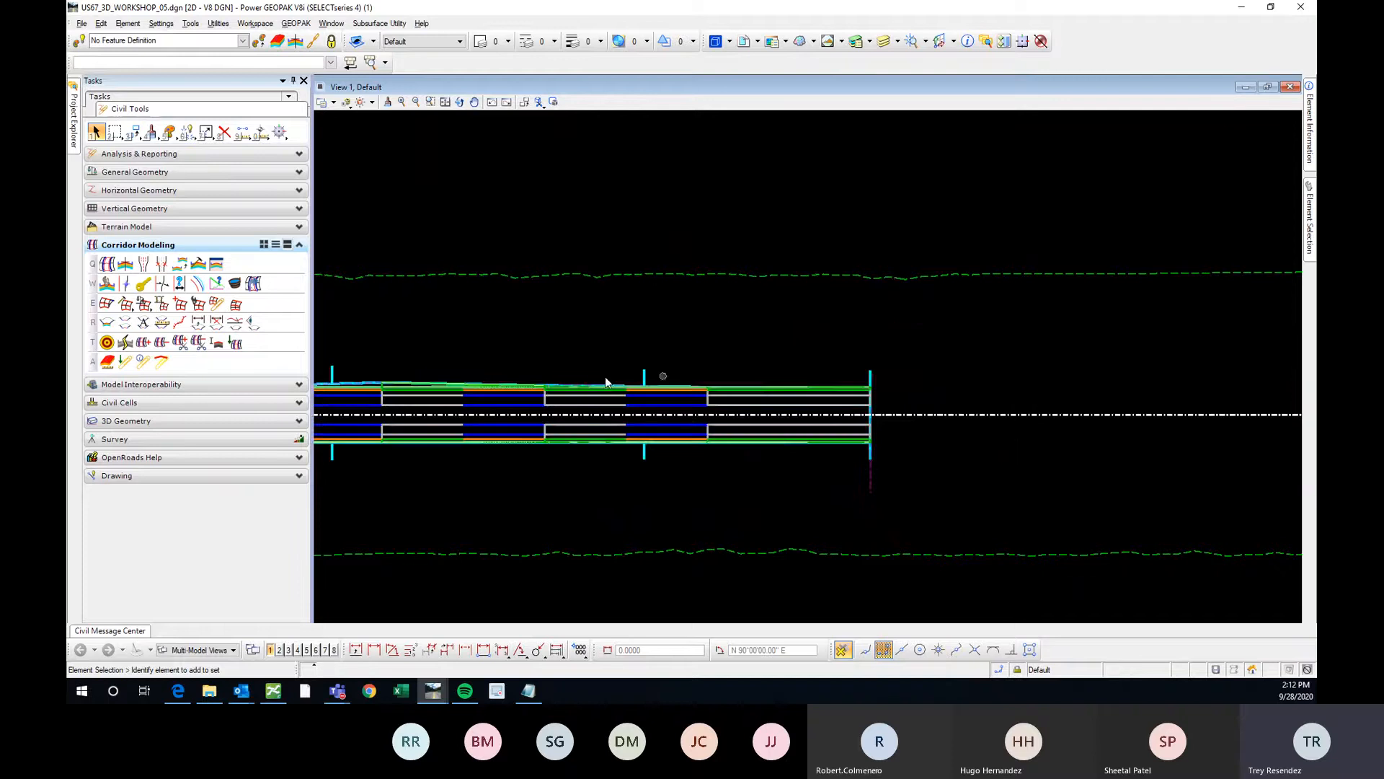
Select the template drop at the corridor's 940+00 end and review its interval in the properties
{"action": "scroll", "coordinate": [857, 359], "scroll_direction": "down", "scroll_amount": 2}
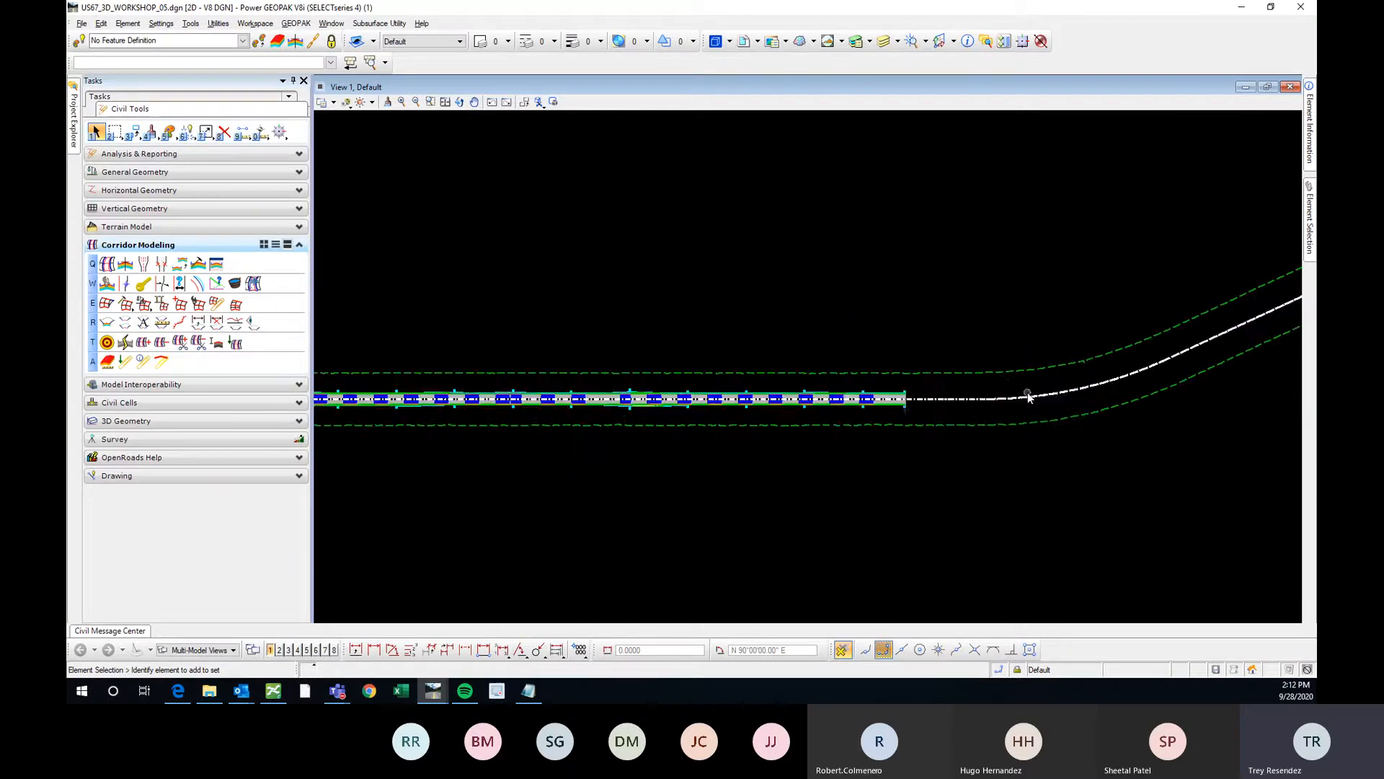
{"action": "scroll", "coordinate": [954, 384], "scroll_direction": "down", "scroll_amount": 2}
{"action": "scroll", "coordinate": [954, 384], "scroll_direction": "up", "scroll_amount": 1}
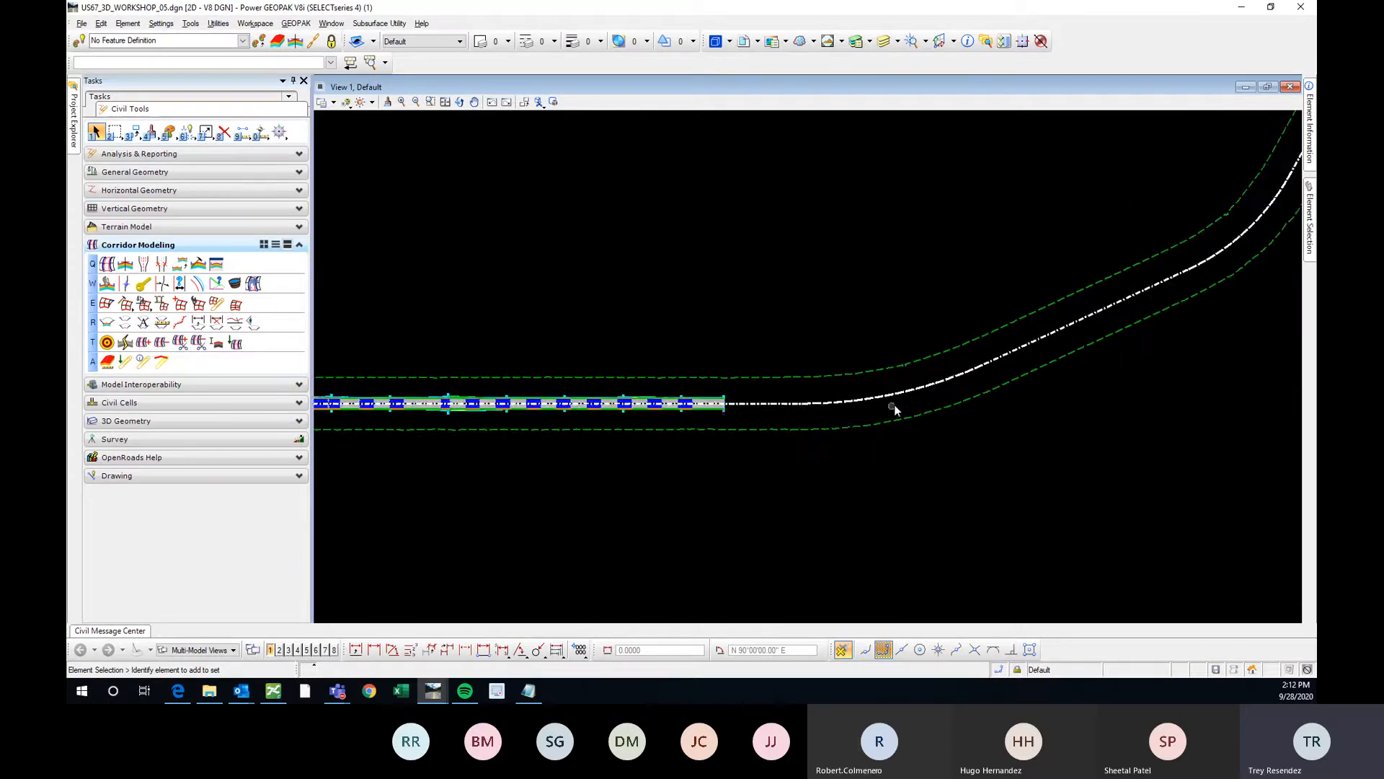
{"action": "scroll", "coordinate": [896, 404], "scroll_direction": "up", "scroll_amount": 2}
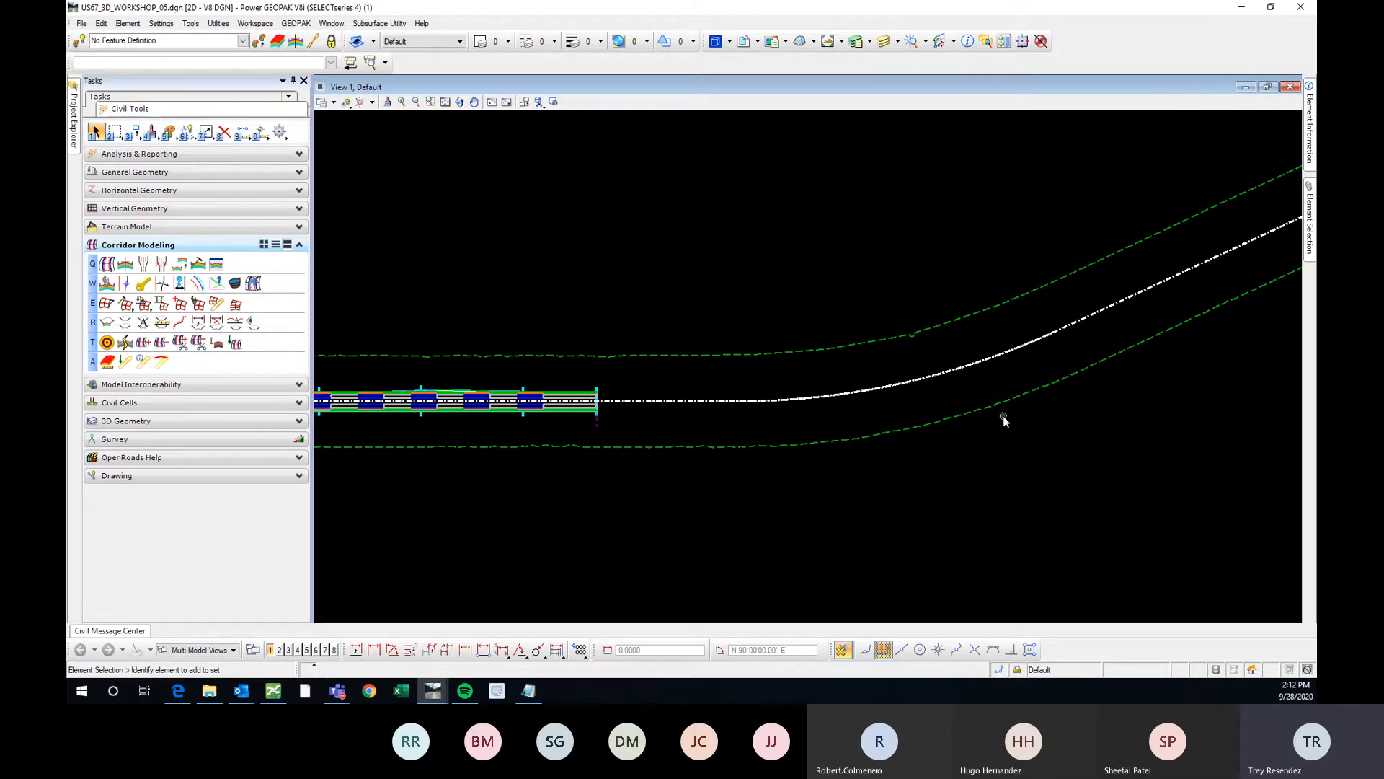
{"action": "scroll", "coordinate": [1002, 416], "scroll_direction": "down", "scroll_amount": 1}
{"action": "scroll", "coordinate": [776, 408], "scroll_direction": "up", "scroll_amount": 3}
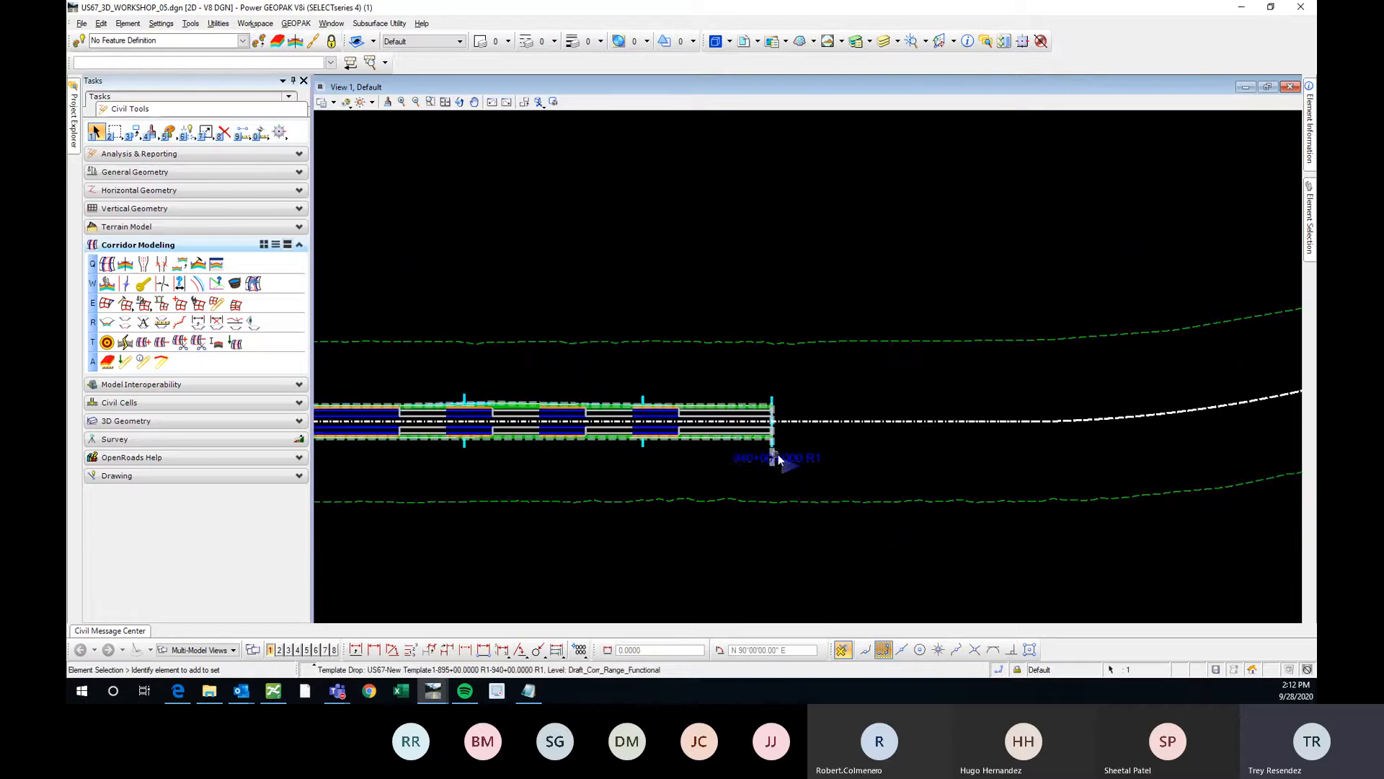
{"action": "scroll", "coordinate": [768, 452], "scroll_direction": "up", "scroll_amount": 2}
{"action": "mouse_move", "coordinate": [770, 447]}
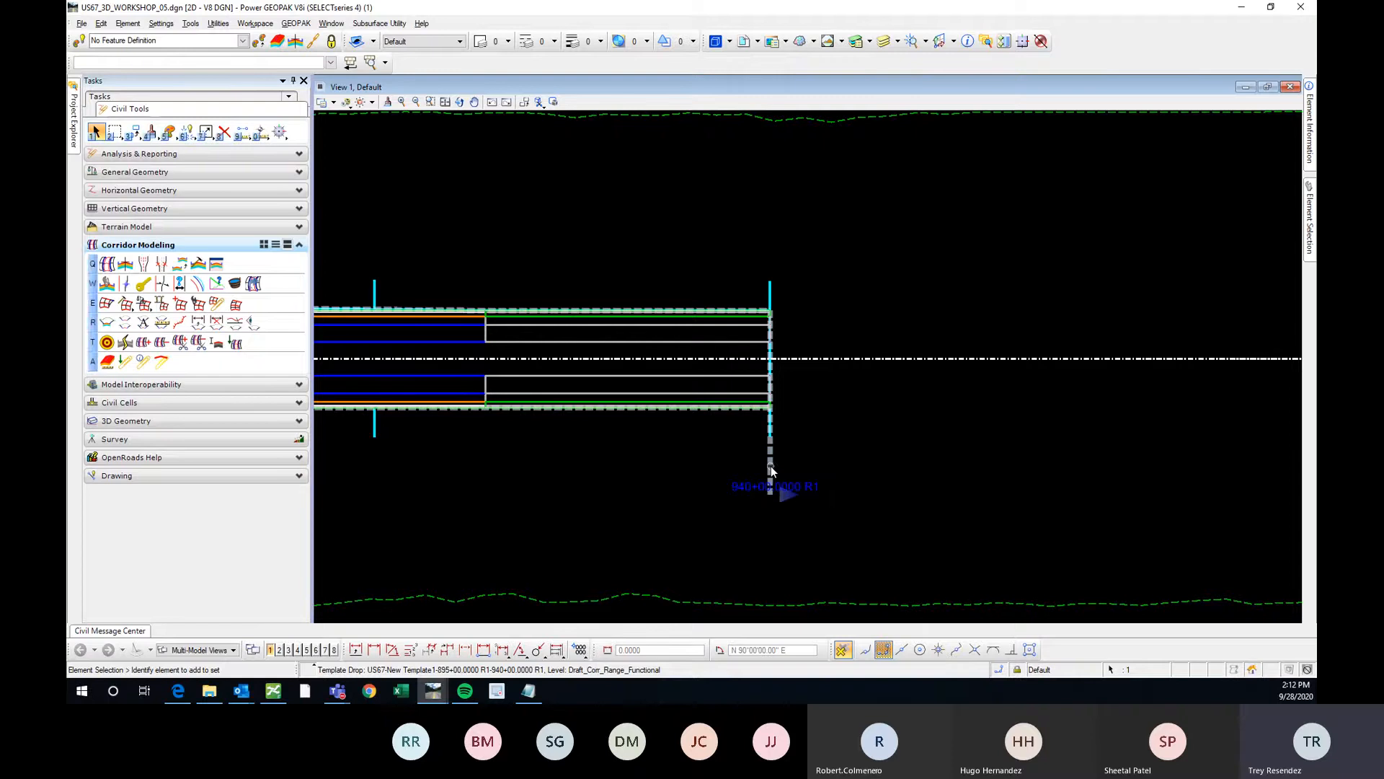
{"action": "left_click", "coordinate": [785, 462]}
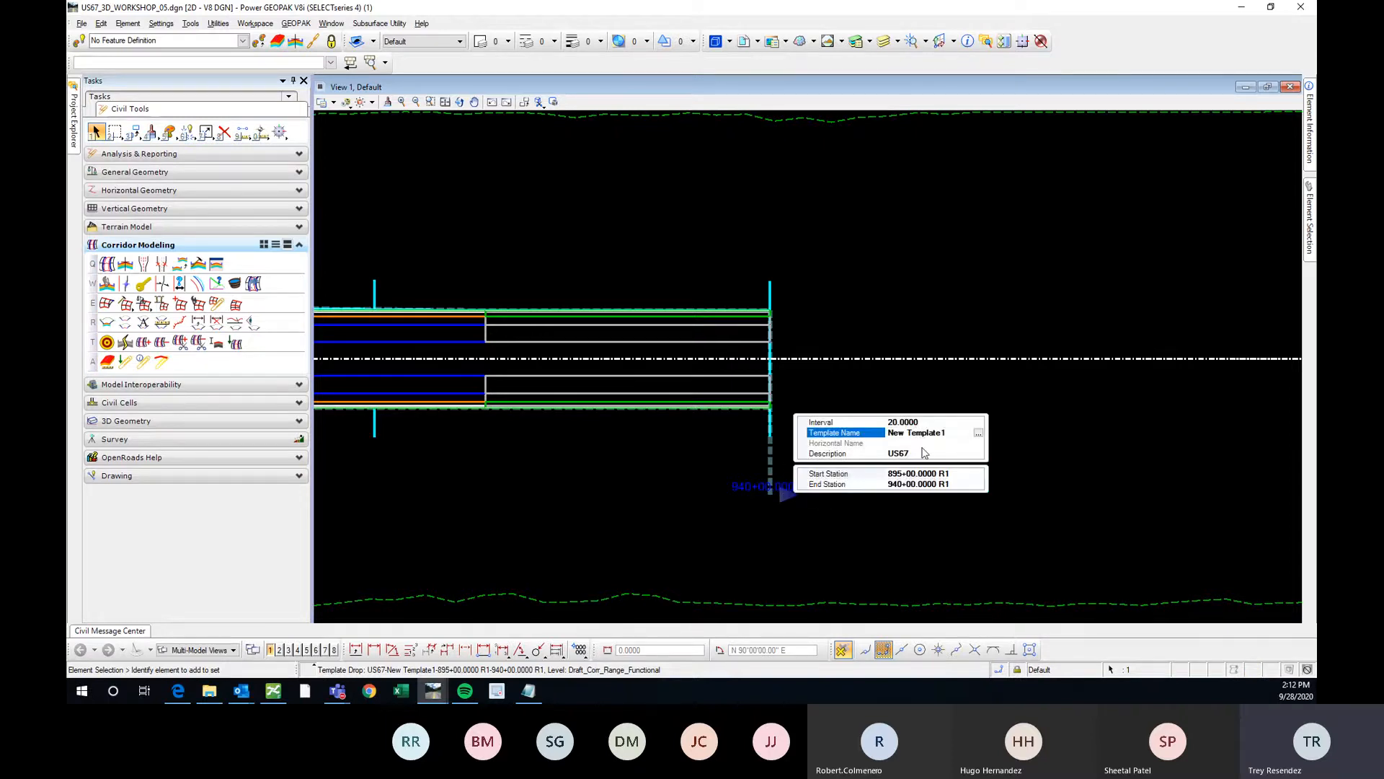
{"action": "left_click", "coordinate": [916, 423]}
{"action": "left_click_drag", "start_coordinate": [922, 424], "coordinate": [887, 424]}
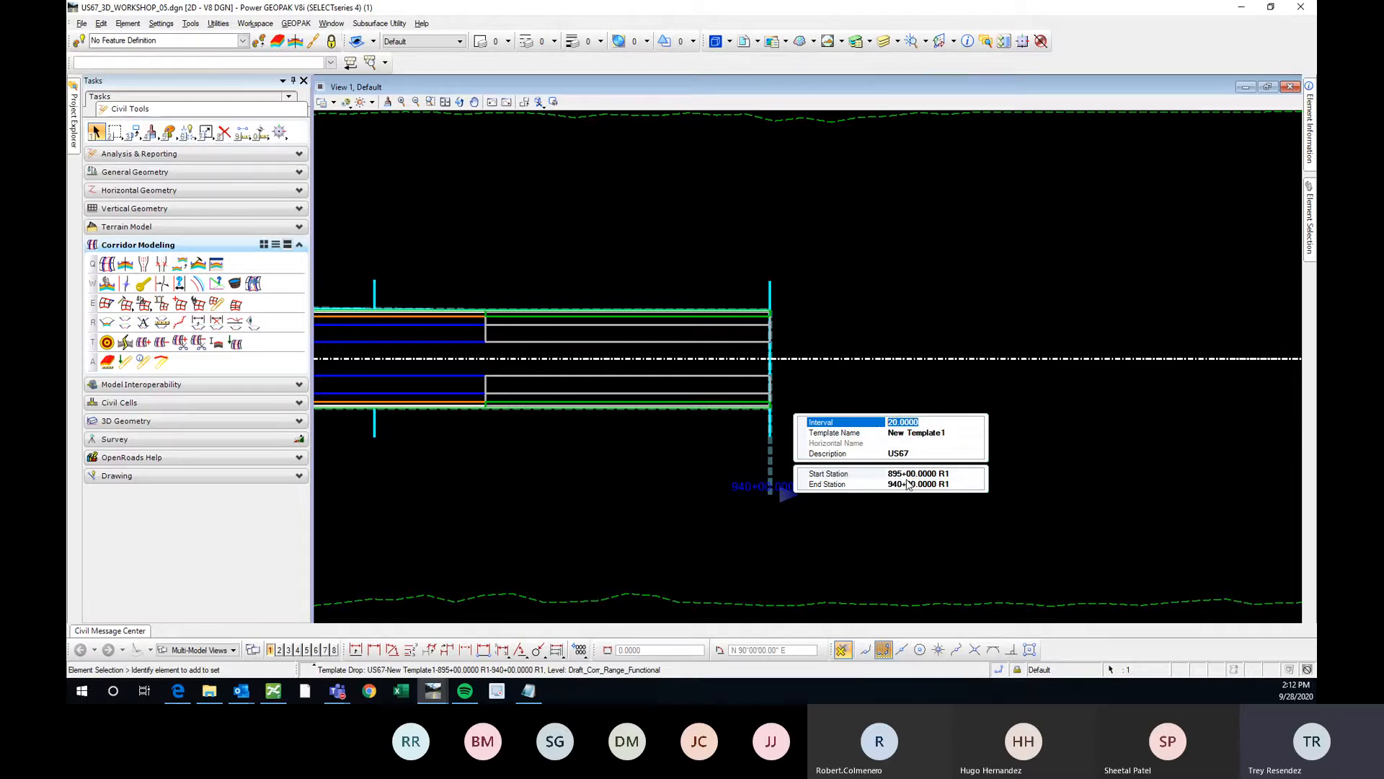
Open the template drop's template picker, preview the US67 and New Template1 templates, and cancel without changing the template
{"action": "left_click", "coordinate": [970, 435]}
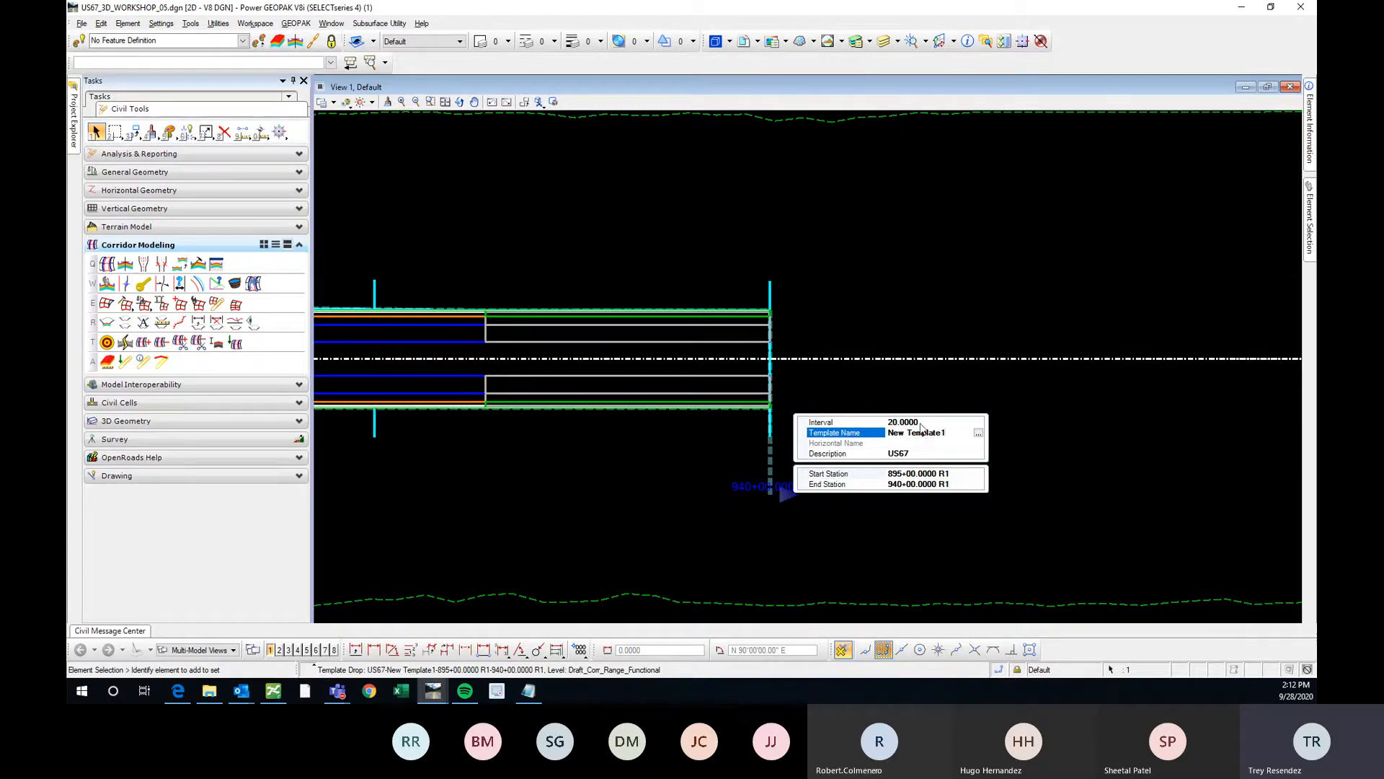
{"action": "left_click", "coordinate": [979, 435]}
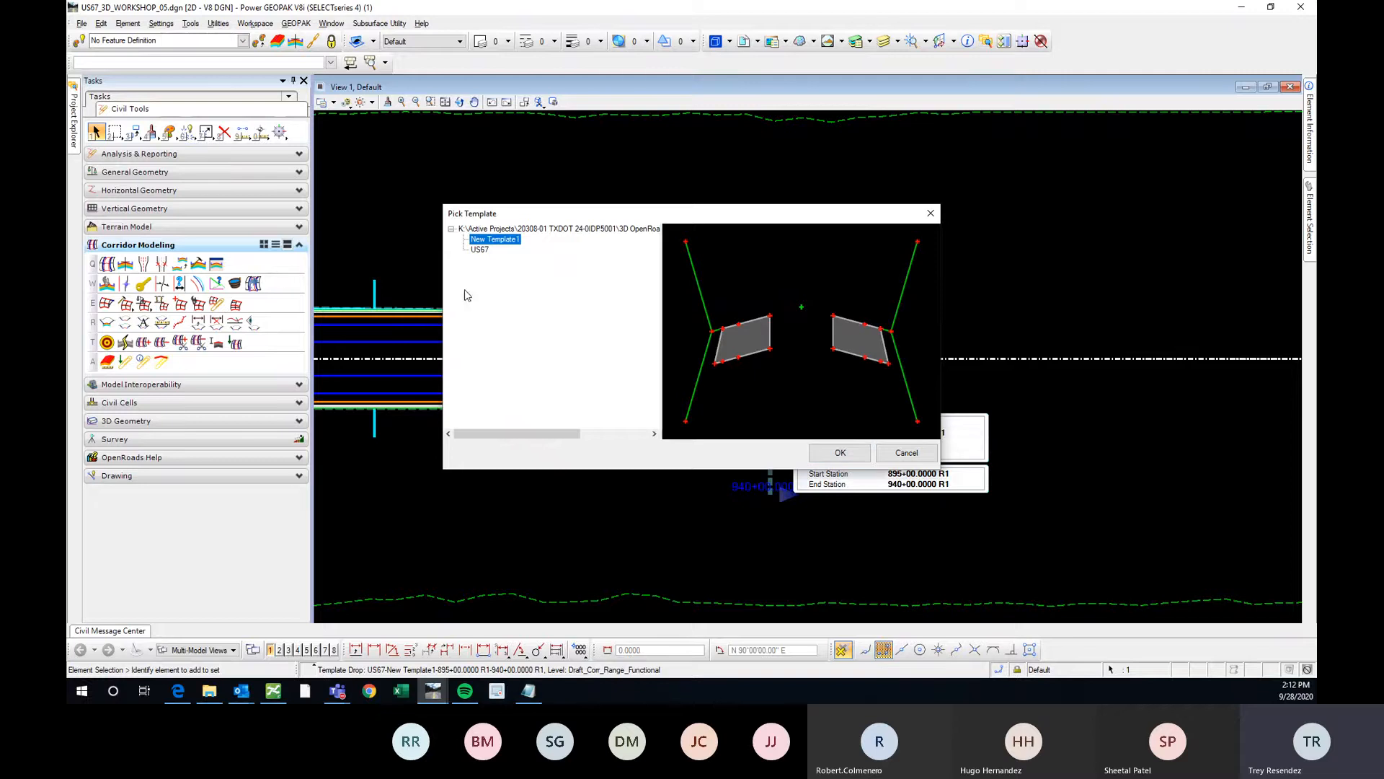
{"action": "left_click", "coordinate": [483, 251]}
{"action": "left_click", "coordinate": [485, 240]}
{"action": "left_click", "coordinate": [933, 456]}
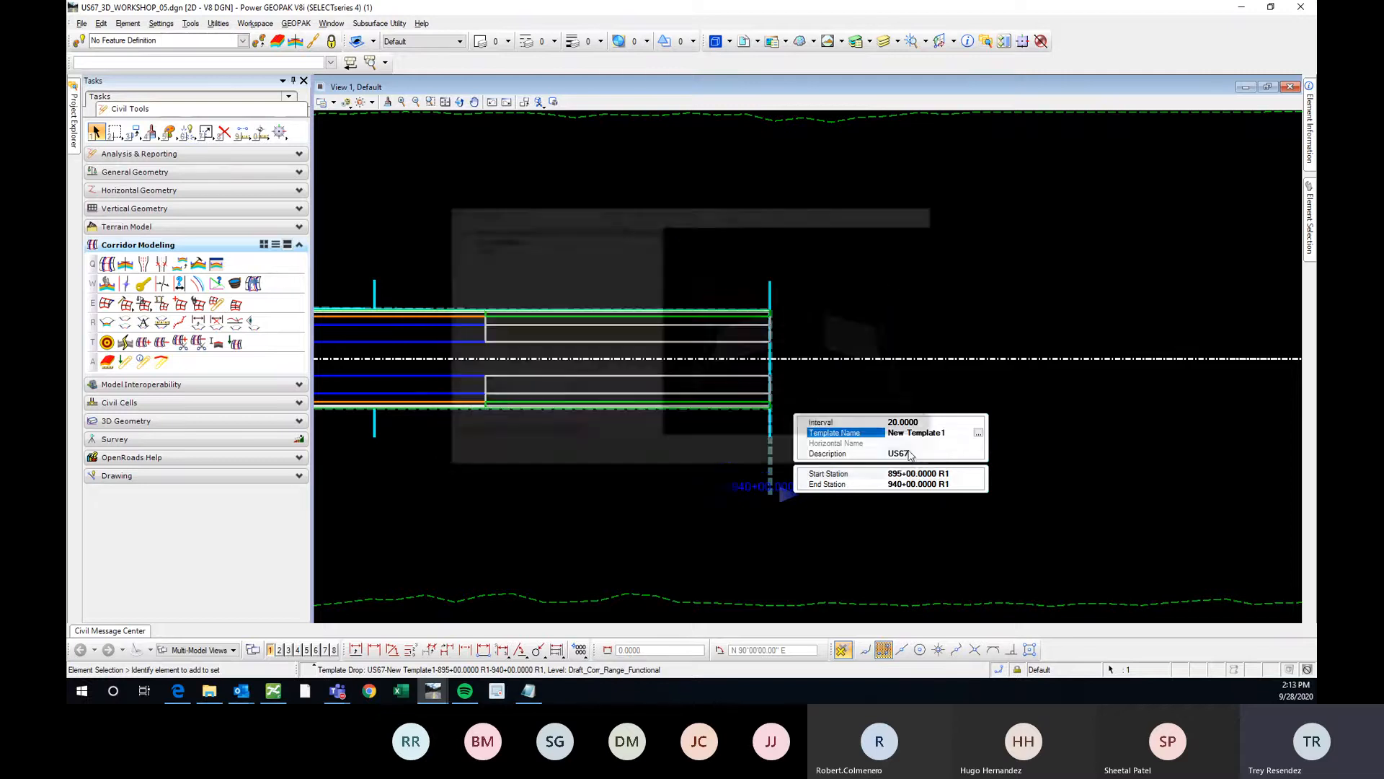
Set the template drop's end station to 950+00 in its properties
{"action": "left_click", "coordinate": [901, 487]}
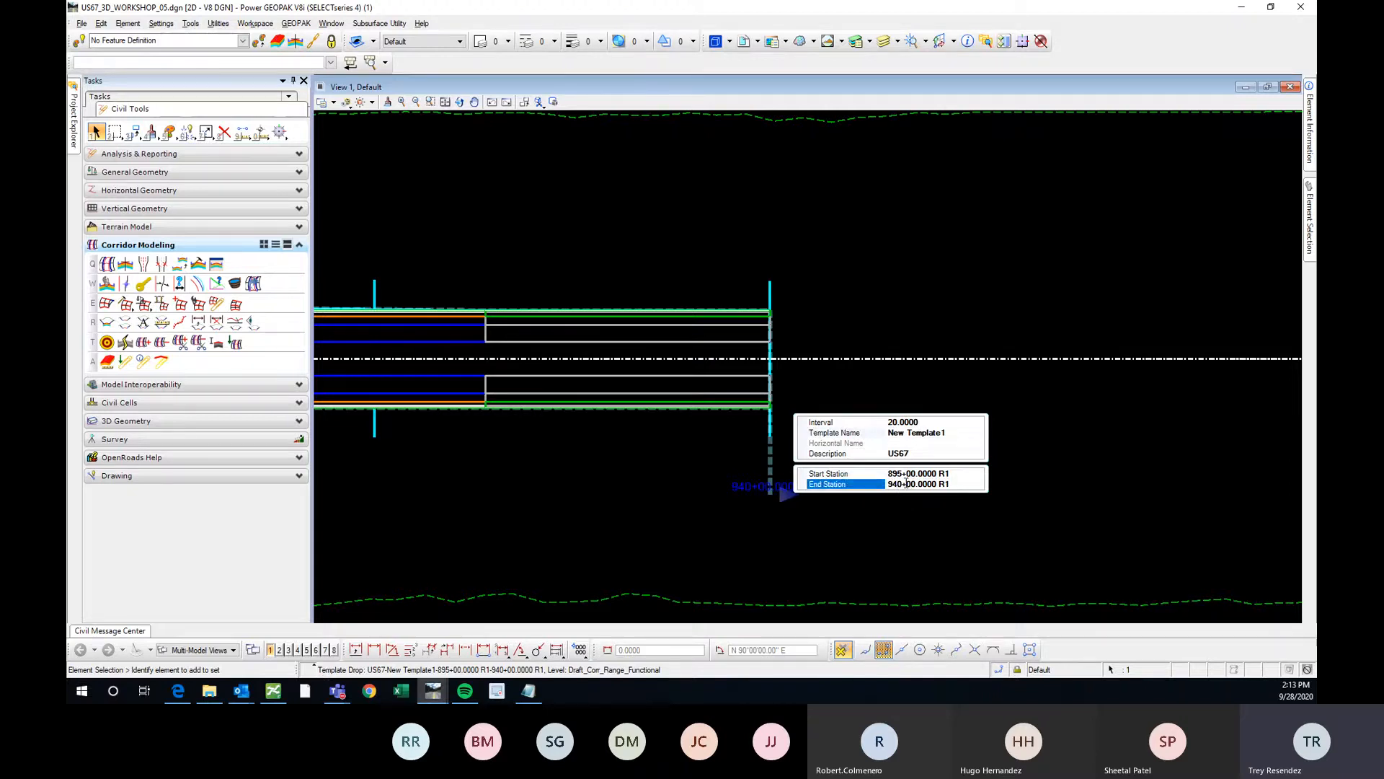
{"action": "key", "text": "BackSpace"}
{"action": "type", "text": "5"}
{"action": "key", "text": "Return"}
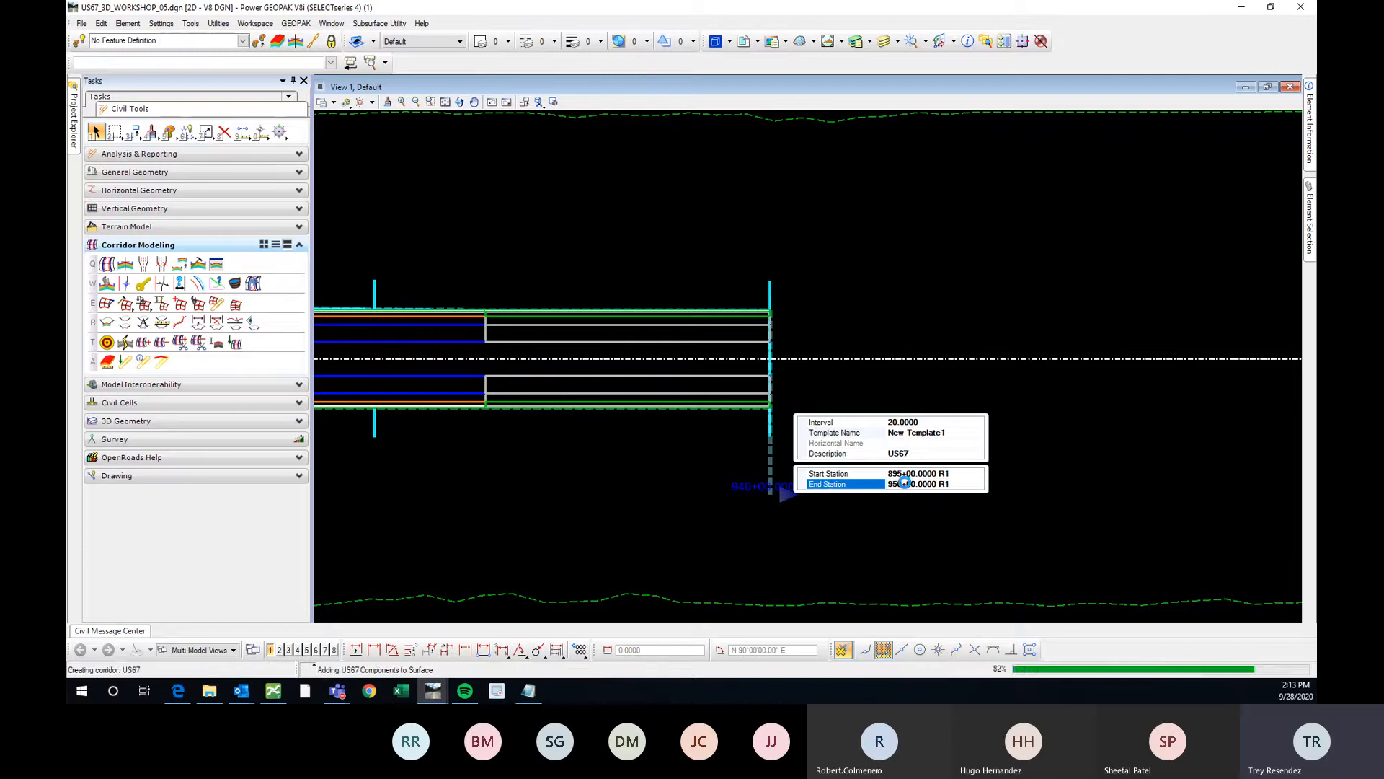
{"action": "scroll", "coordinate": [627, 418], "scroll_direction": "down", "scroll_amount": 3}
{"action": "scroll", "coordinate": [797, 422], "scroll_direction": "up", "scroll_amount": 2}
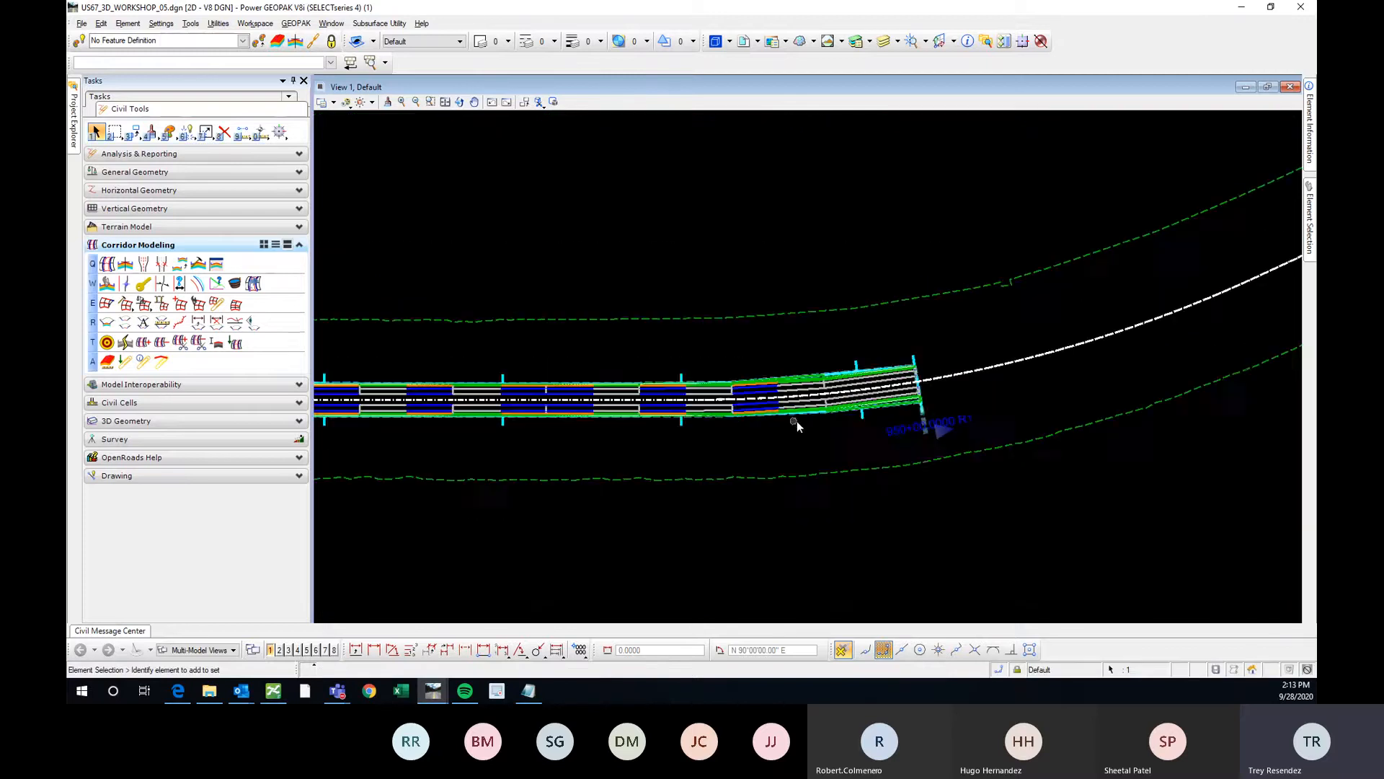
Shorten the template drop by moving its end station handle back along the centerline to about 947+24
{"action": "left_click", "coordinate": [1040, 440]}
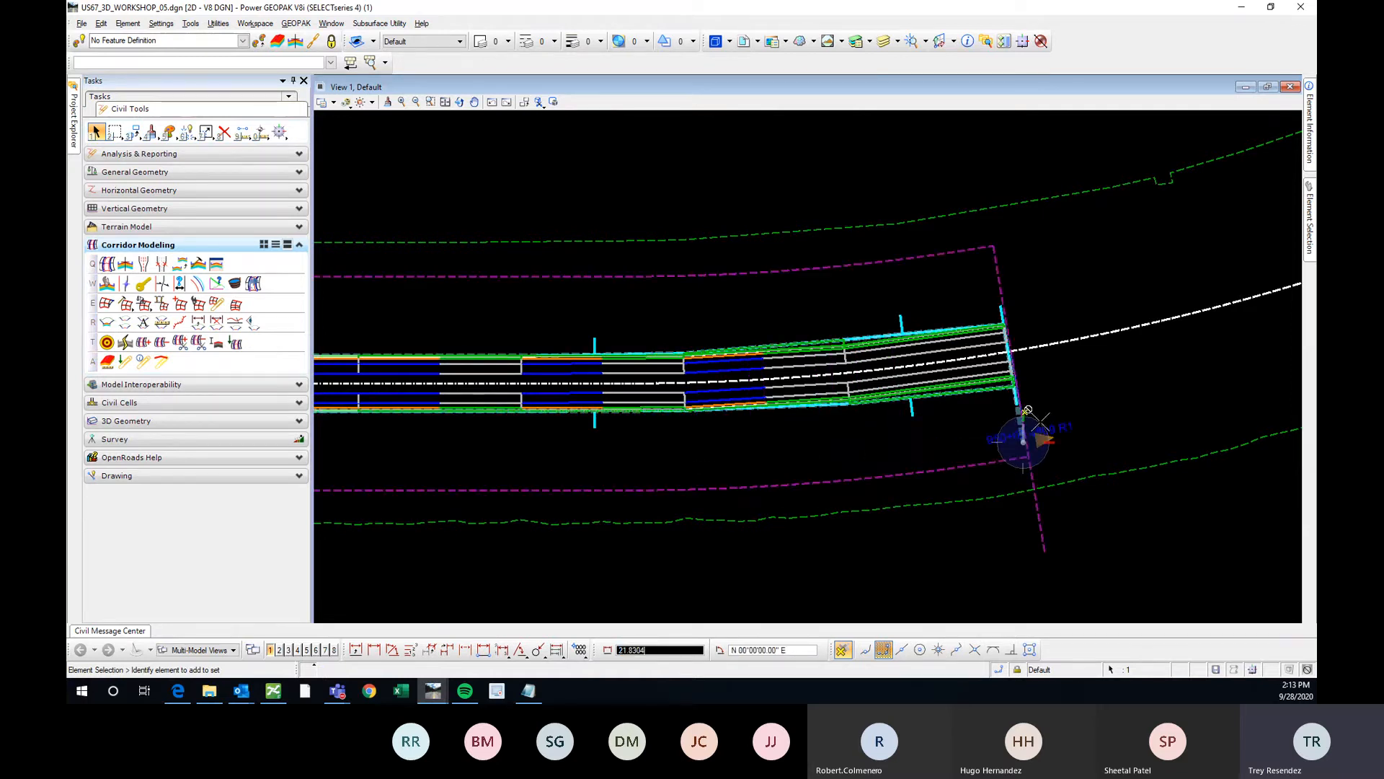
{"action": "left_click", "coordinate": [789, 442]}
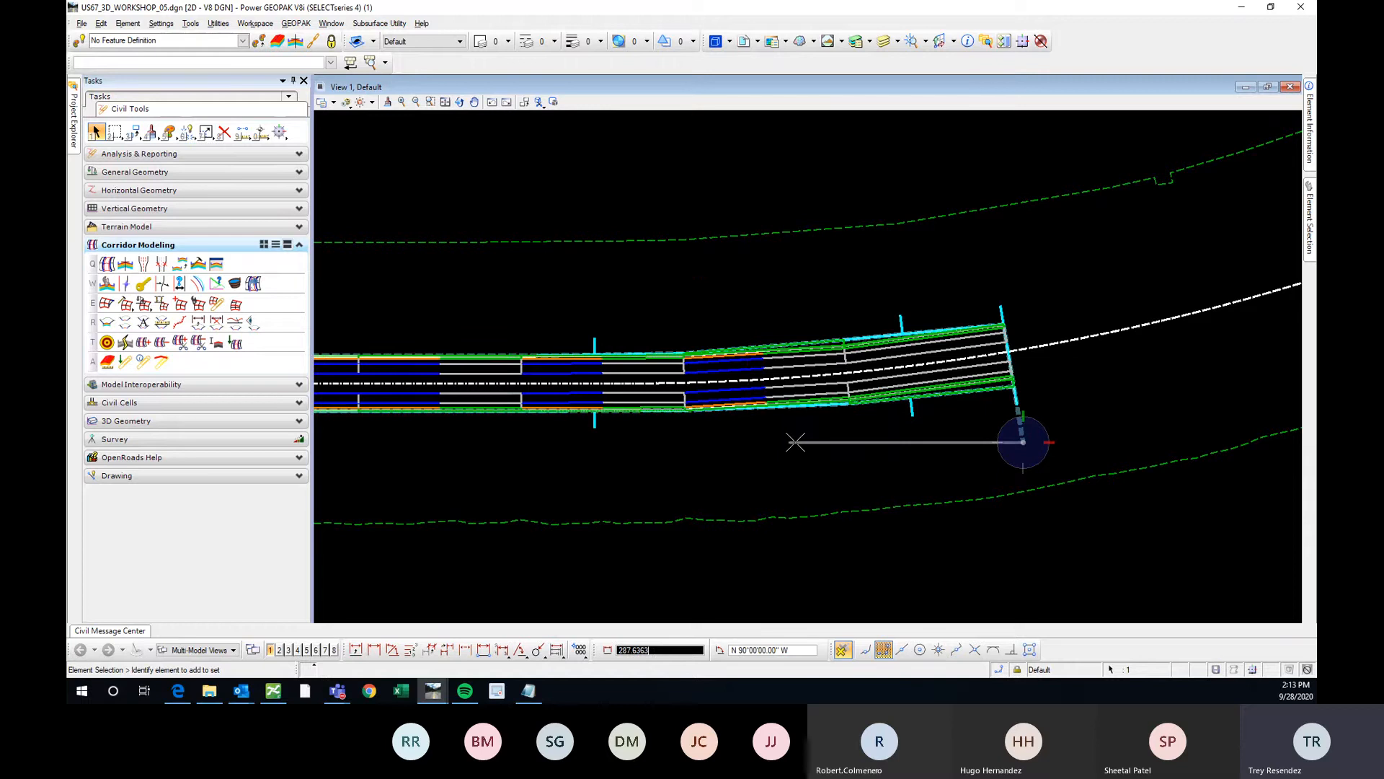
{"action": "scroll", "coordinate": [624, 402], "scroll_direction": "down", "scroll_amount": 1}
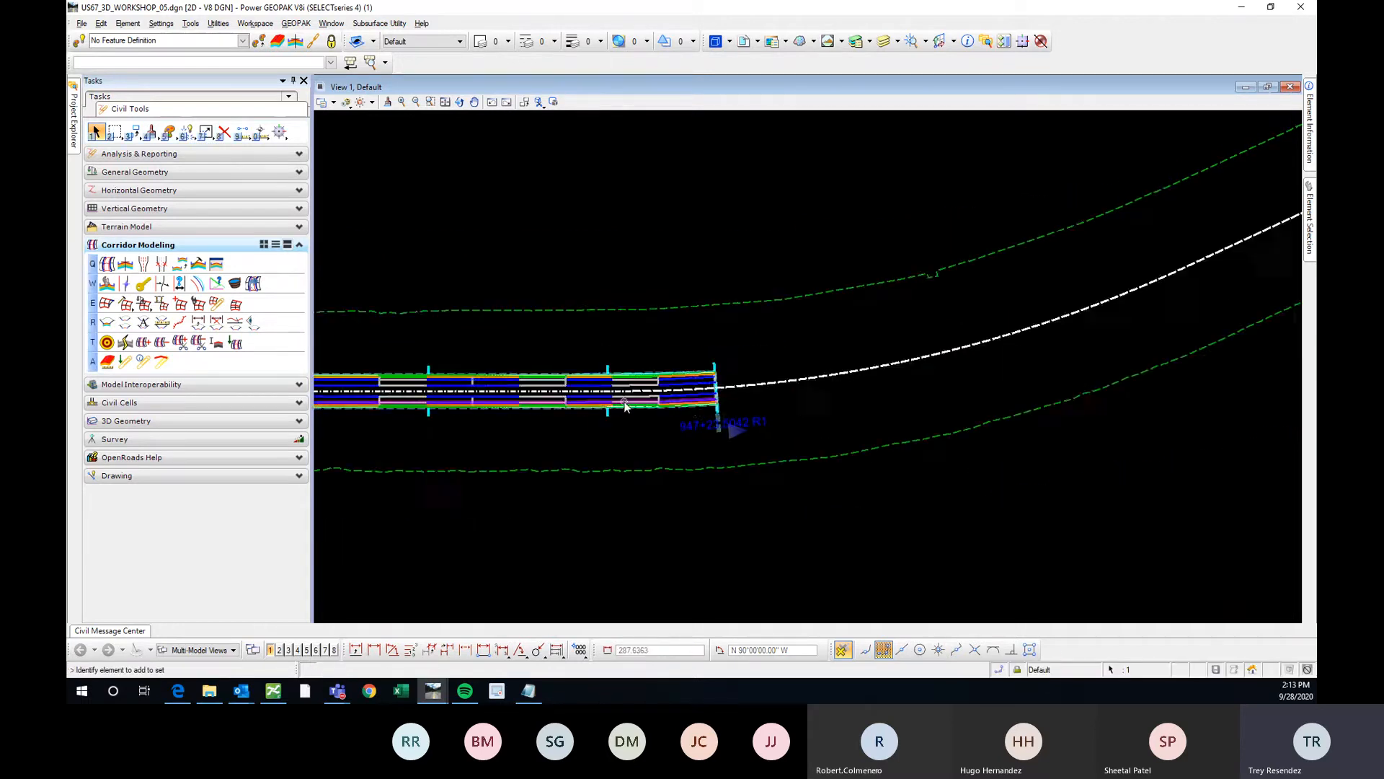
{"action": "scroll", "coordinate": [602, 449], "scroll_direction": "down", "scroll_amount": 1}
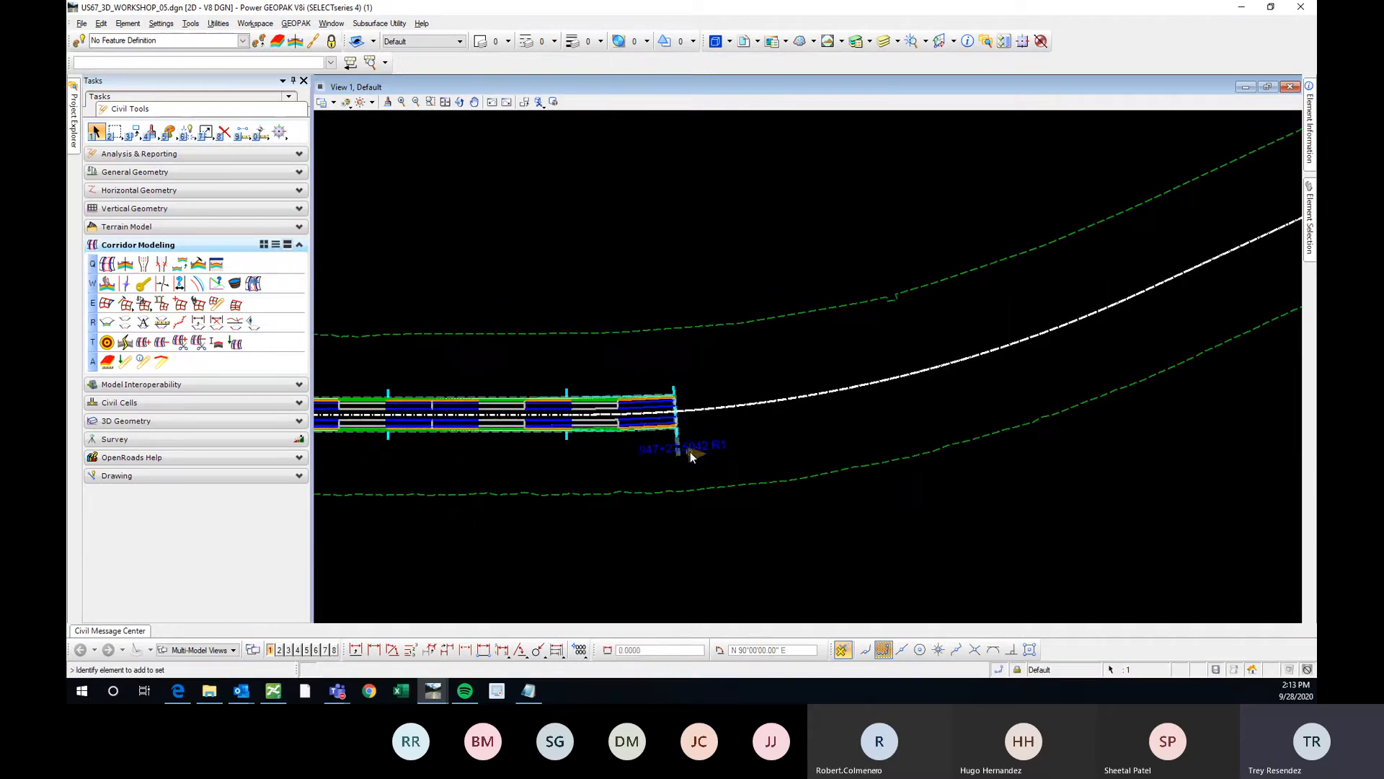
Edit the station label at the end of the template drop and set it to 950+00
{"action": "scroll", "coordinate": [649, 426], "scroll_direction": "up", "scroll_amount": 2}
{"action": "left_click", "coordinate": [742, 449]}
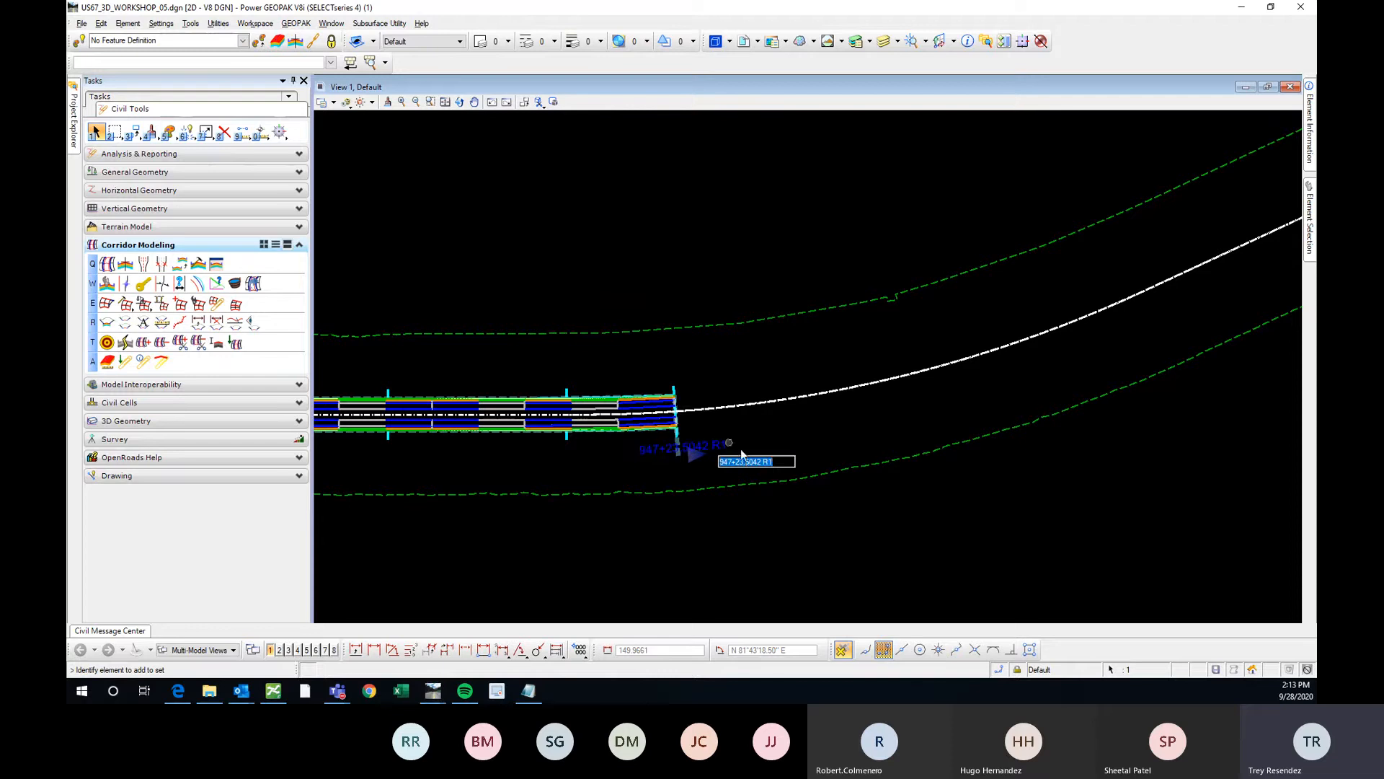
{"action": "left_click_drag", "start_coordinate": [760, 462], "coordinate": [738, 464]}
{"action": "type", "text": "50+00"}
{"action": "key", "text": "Return"}
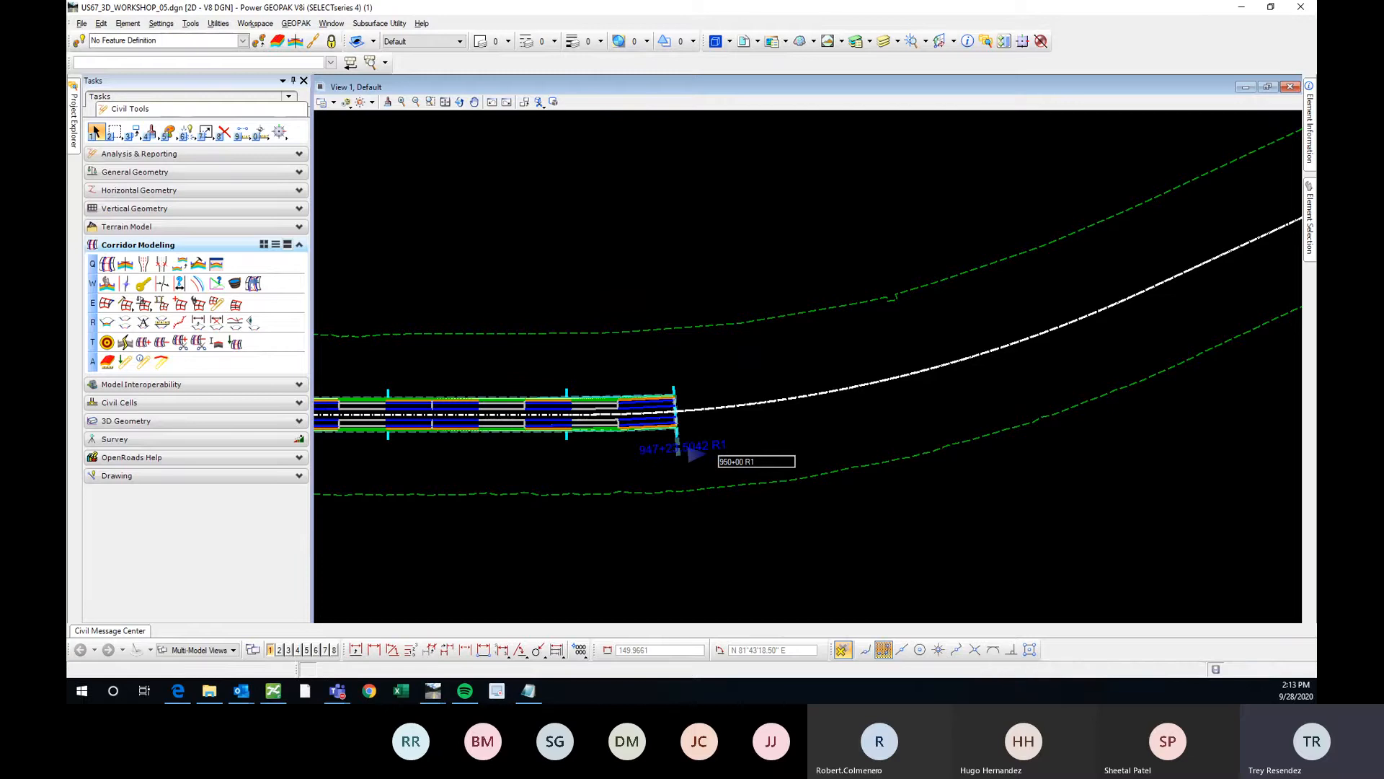
Extend the template drop around the curve by moving its end station handle to just past station 956+00
{"action": "scroll", "coordinate": [1069, 389], "scroll_direction": "down", "scroll_amount": 3}
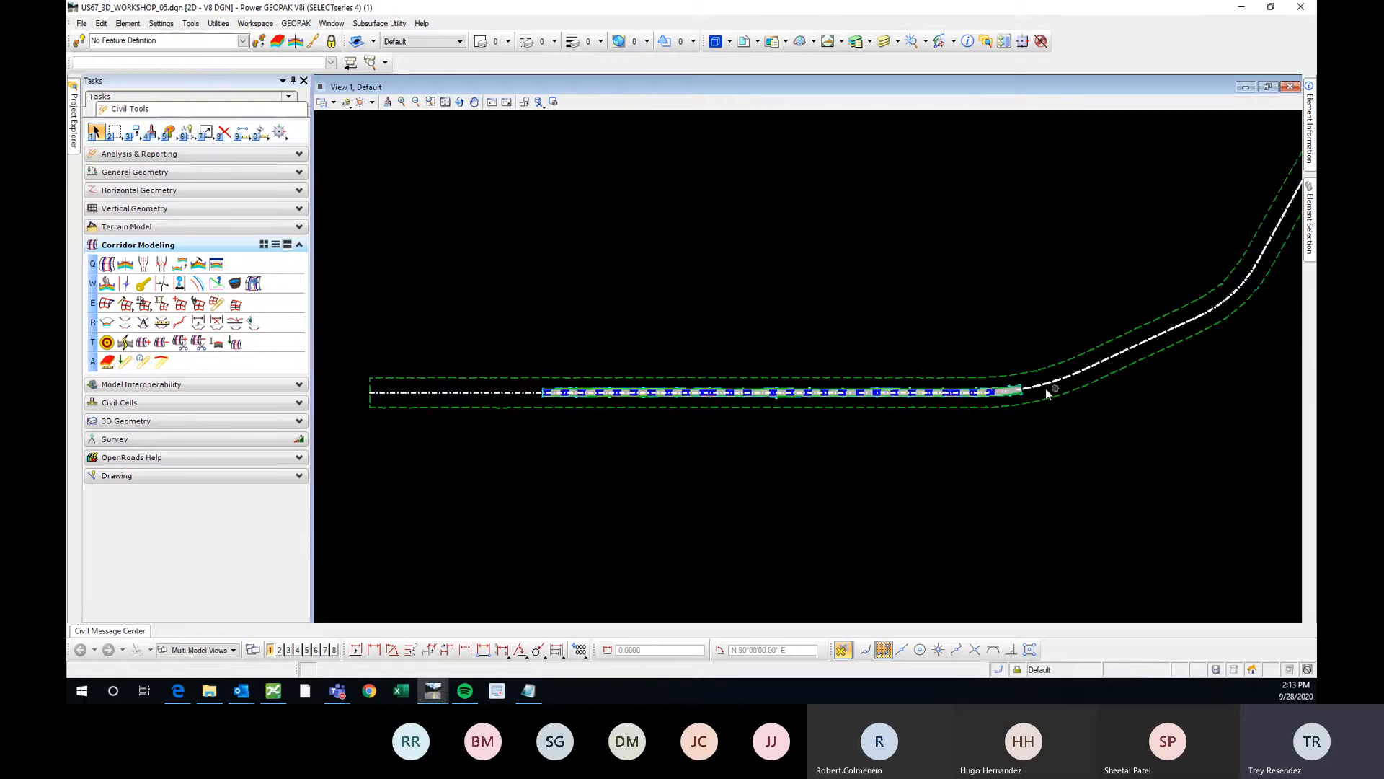
{"action": "scroll", "coordinate": [1039, 408], "scroll_direction": "up", "scroll_amount": 3}
{"action": "scroll", "coordinate": [917, 393], "scroll_direction": "down", "scroll_amount": 1}
{"action": "scroll", "coordinate": [837, 376], "scroll_direction": "down", "scroll_amount": 1}
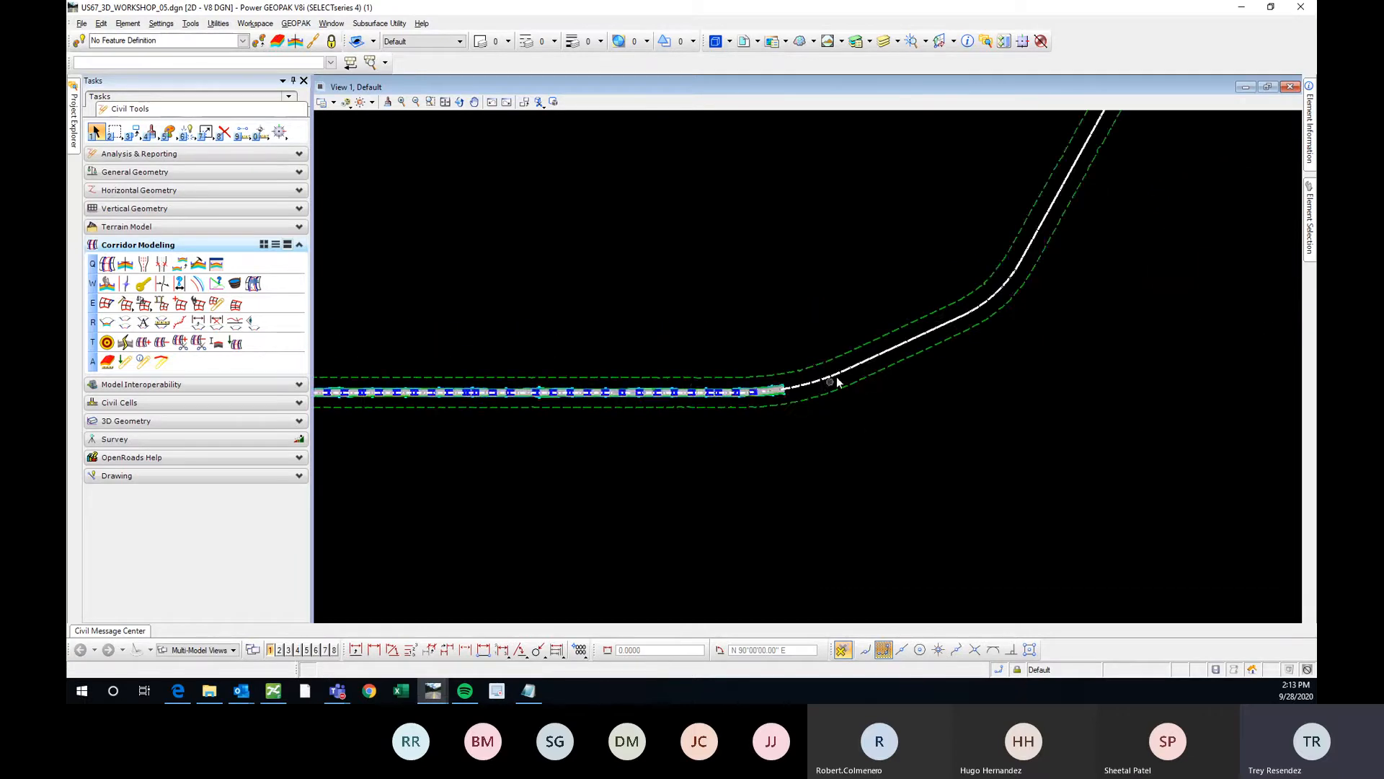
{"action": "scroll", "coordinate": [763, 414], "scroll_direction": "up", "scroll_amount": 1}
{"action": "scroll", "coordinate": [694, 462], "scroll_direction": "up", "scroll_amount": 3}
{"action": "left_click", "coordinate": [703, 460]}
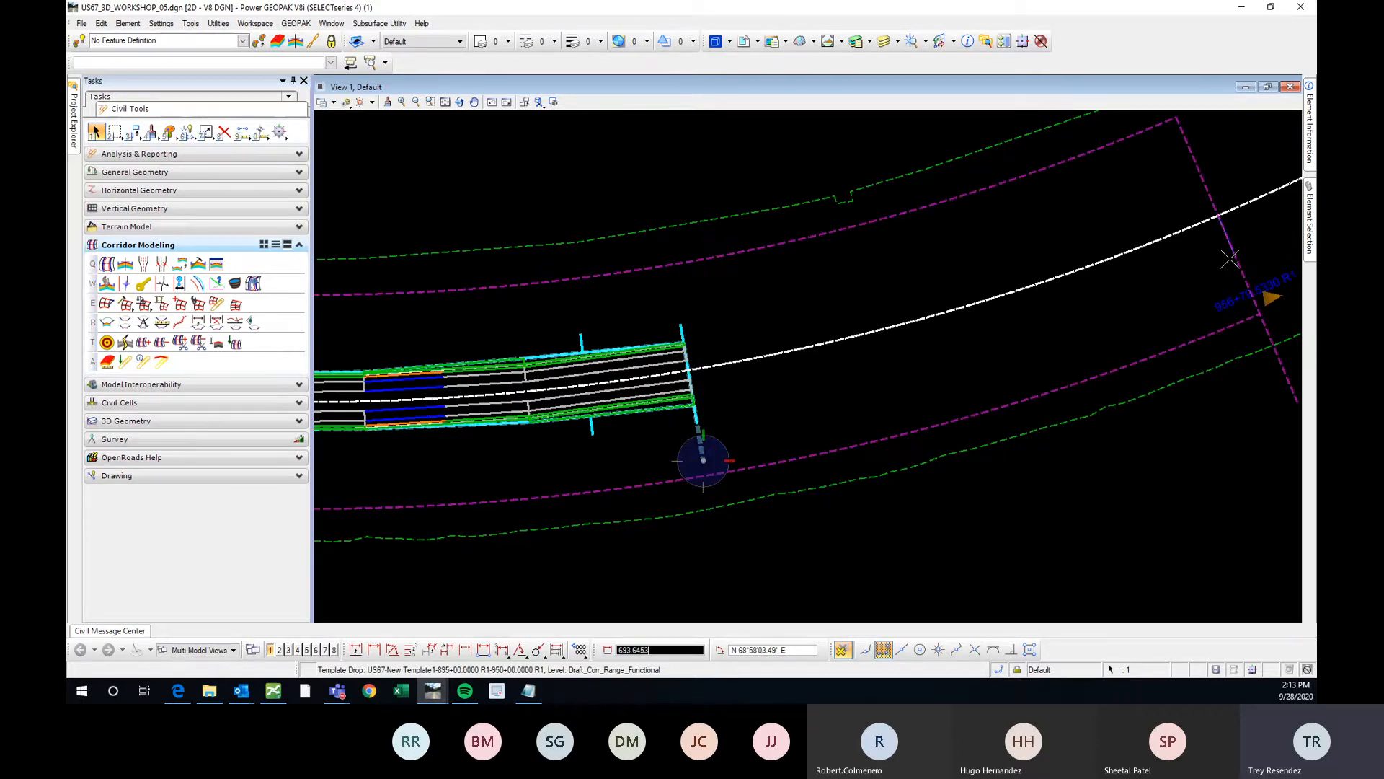
{"action": "left_click", "coordinate": [872, 287]}
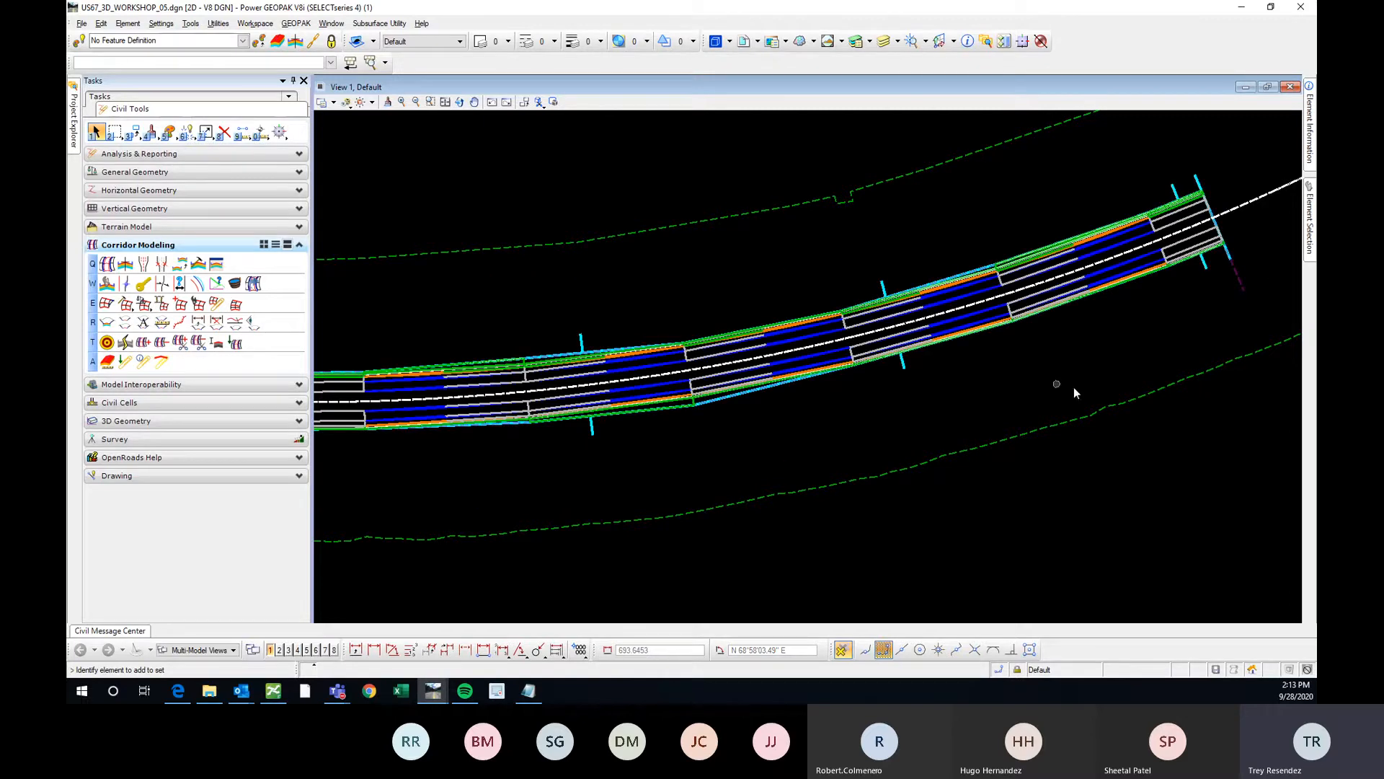
Examine the US67 corridor around the curve and the design stage options offered in its properties
{"action": "scroll", "coordinate": [1073, 388], "scroll_direction": "down", "scroll_amount": 3}
{"action": "scroll", "coordinate": [813, 373], "scroll_direction": "up", "scroll_amount": 3}
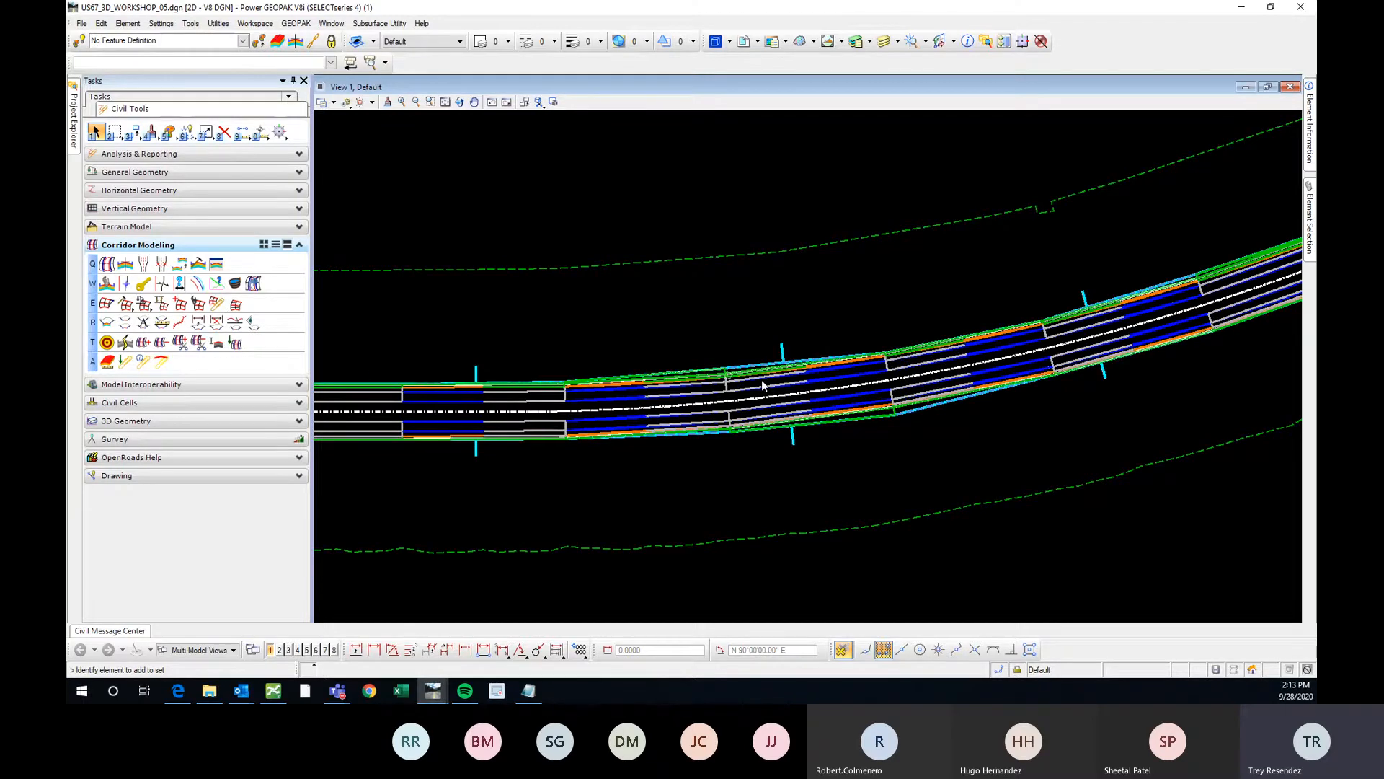
{"action": "scroll", "coordinate": [772, 343], "scroll_direction": "up", "scroll_amount": 2}
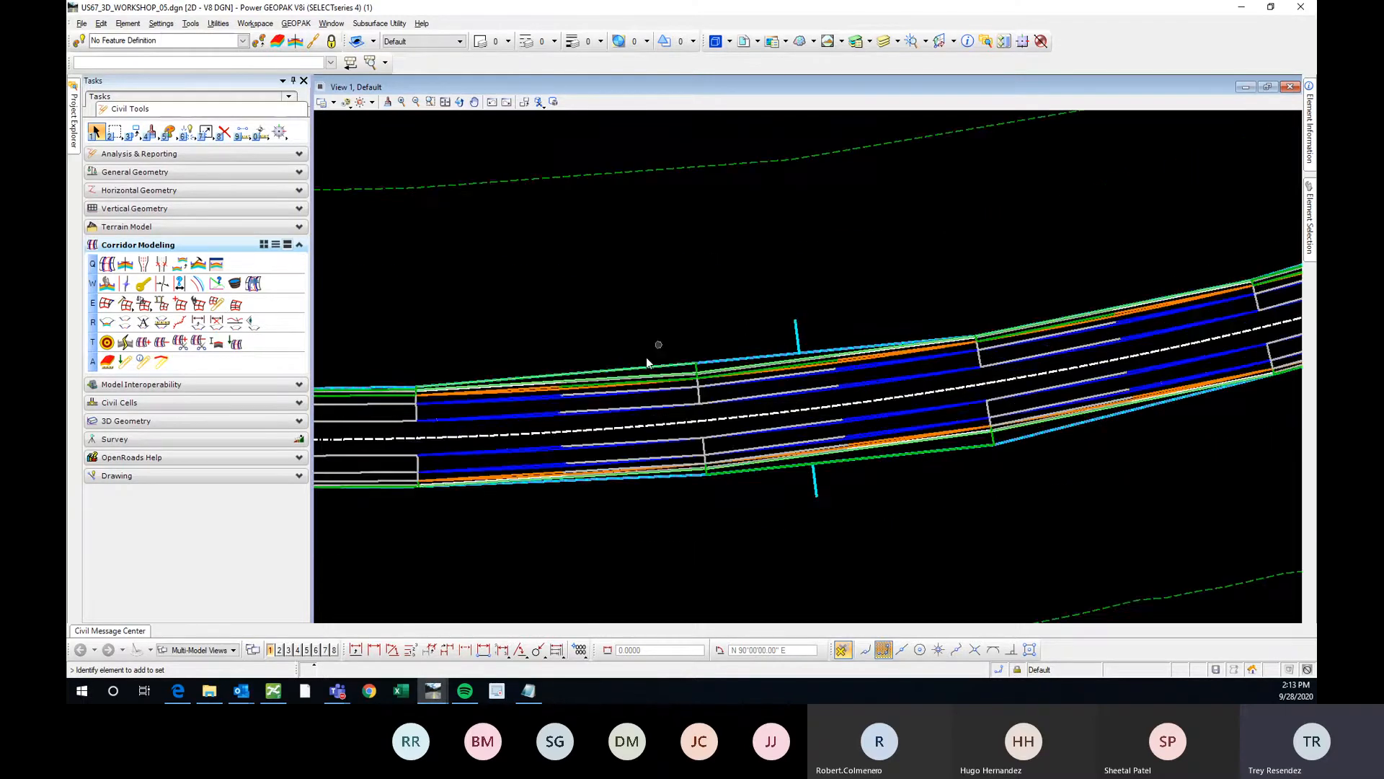
{"action": "scroll", "coordinate": [738, 374], "scroll_direction": "down", "scroll_amount": 2}
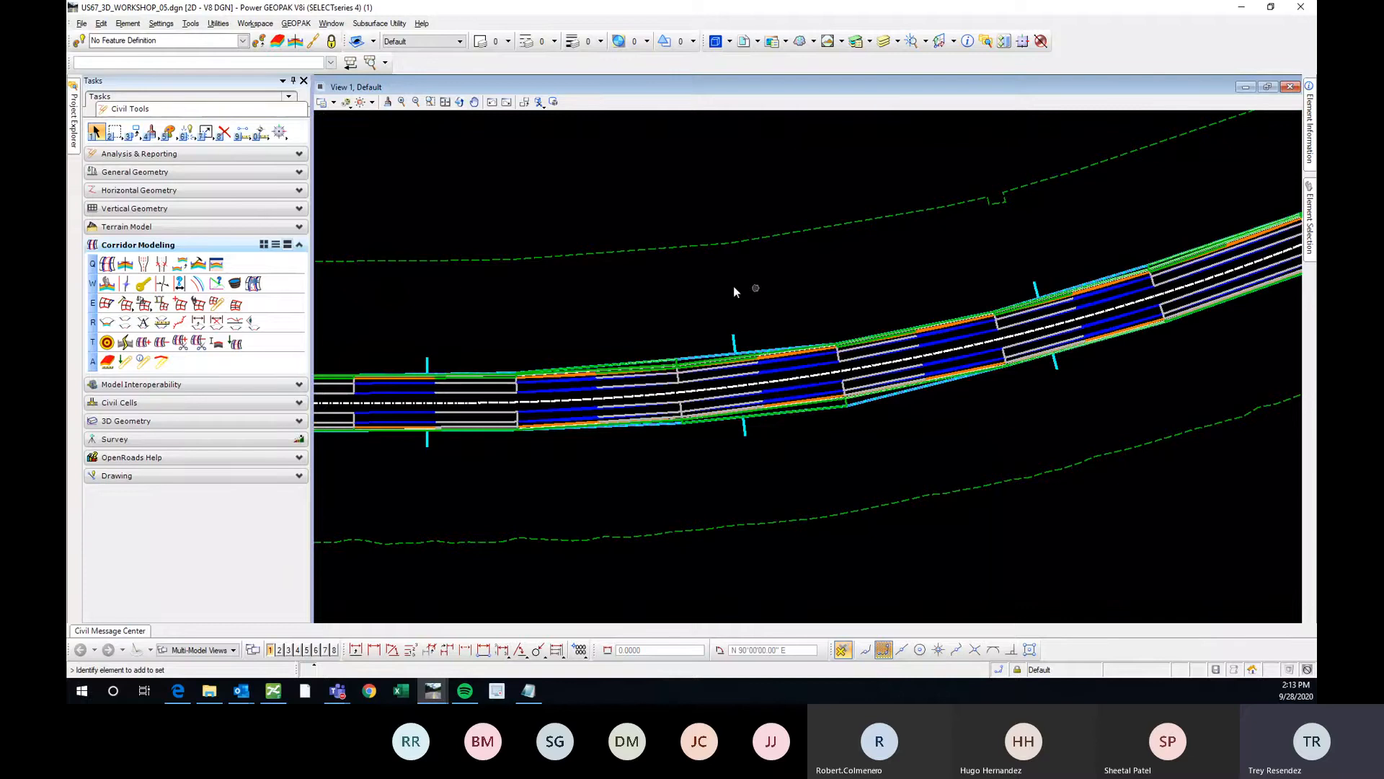
{"action": "left_click", "coordinate": [734, 341]}
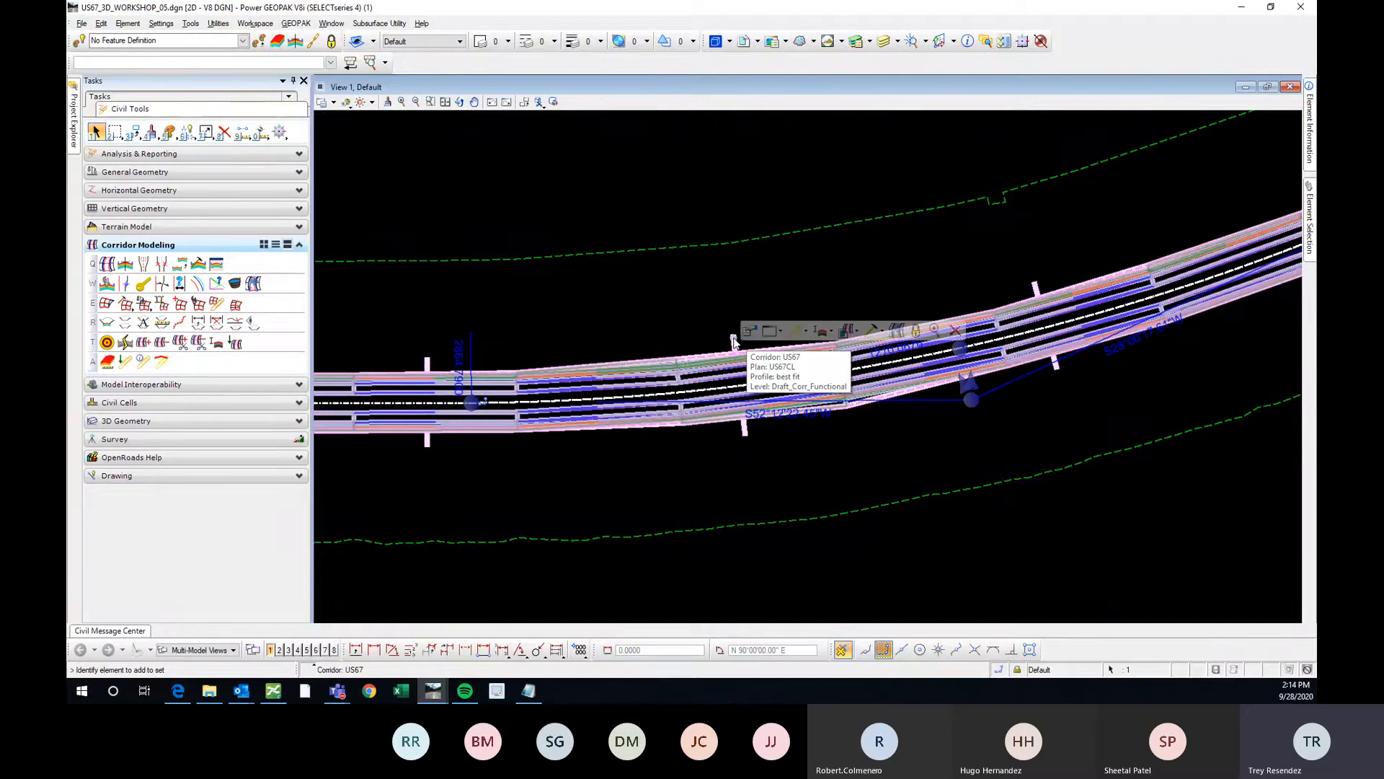
{"action": "left_click", "coordinate": [751, 331]}
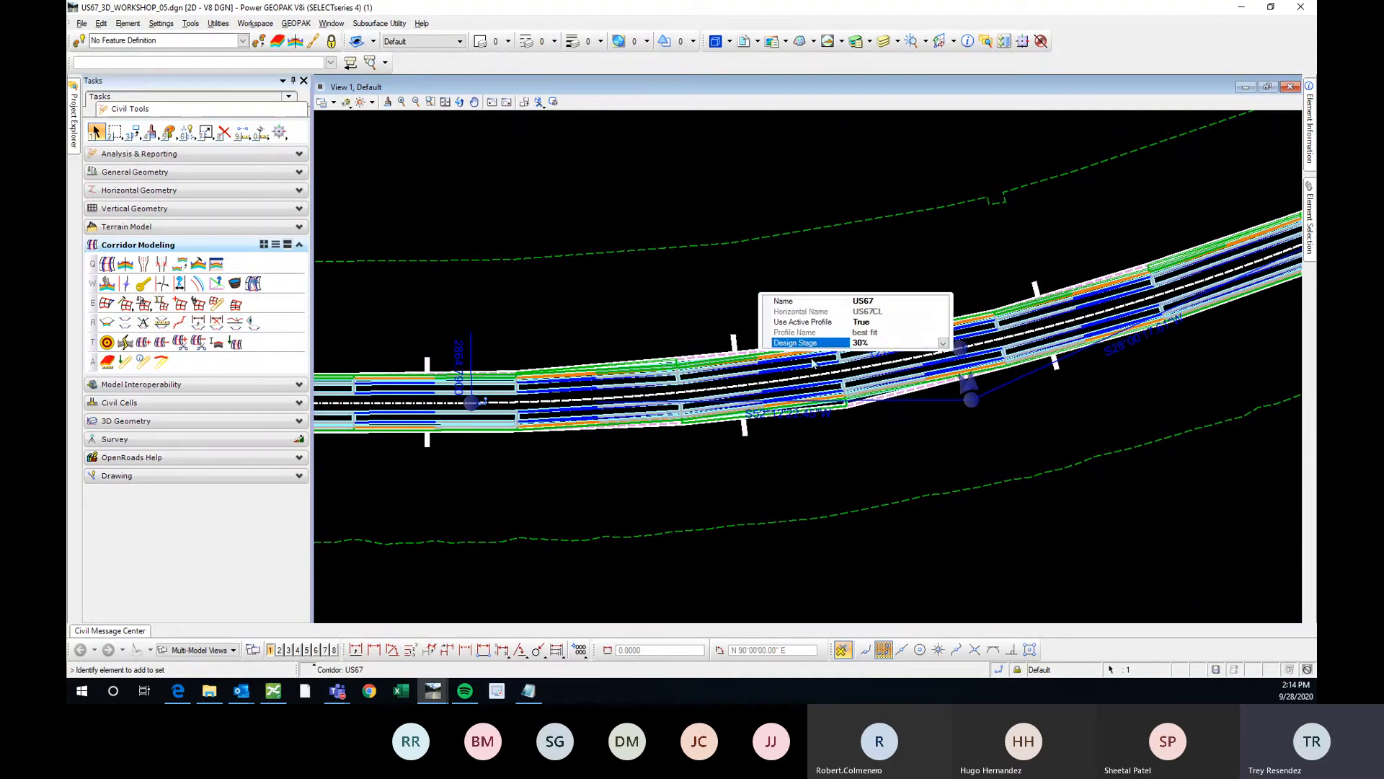
{"action": "left_click", "coordinate": [943, 344]}
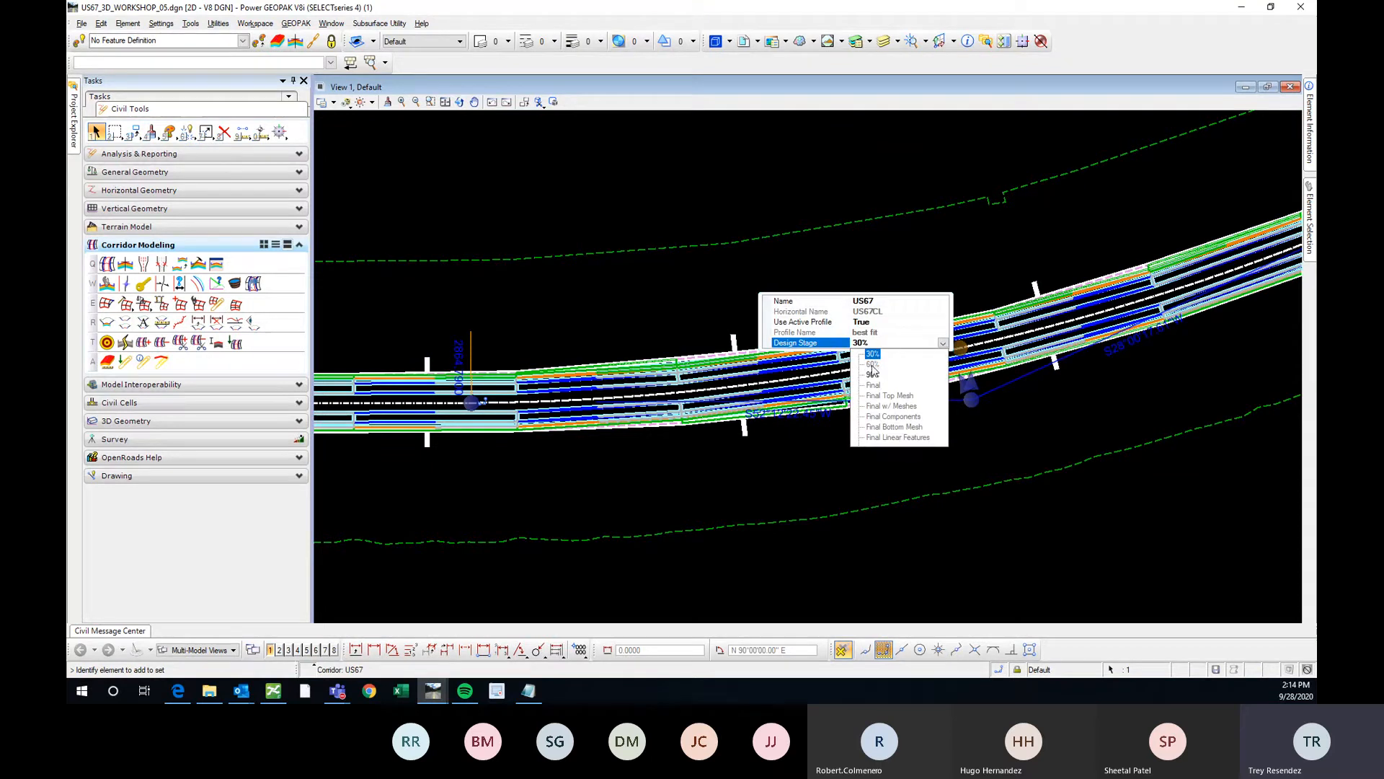
{"action": "left_click", "coordinate": [669, 313]}
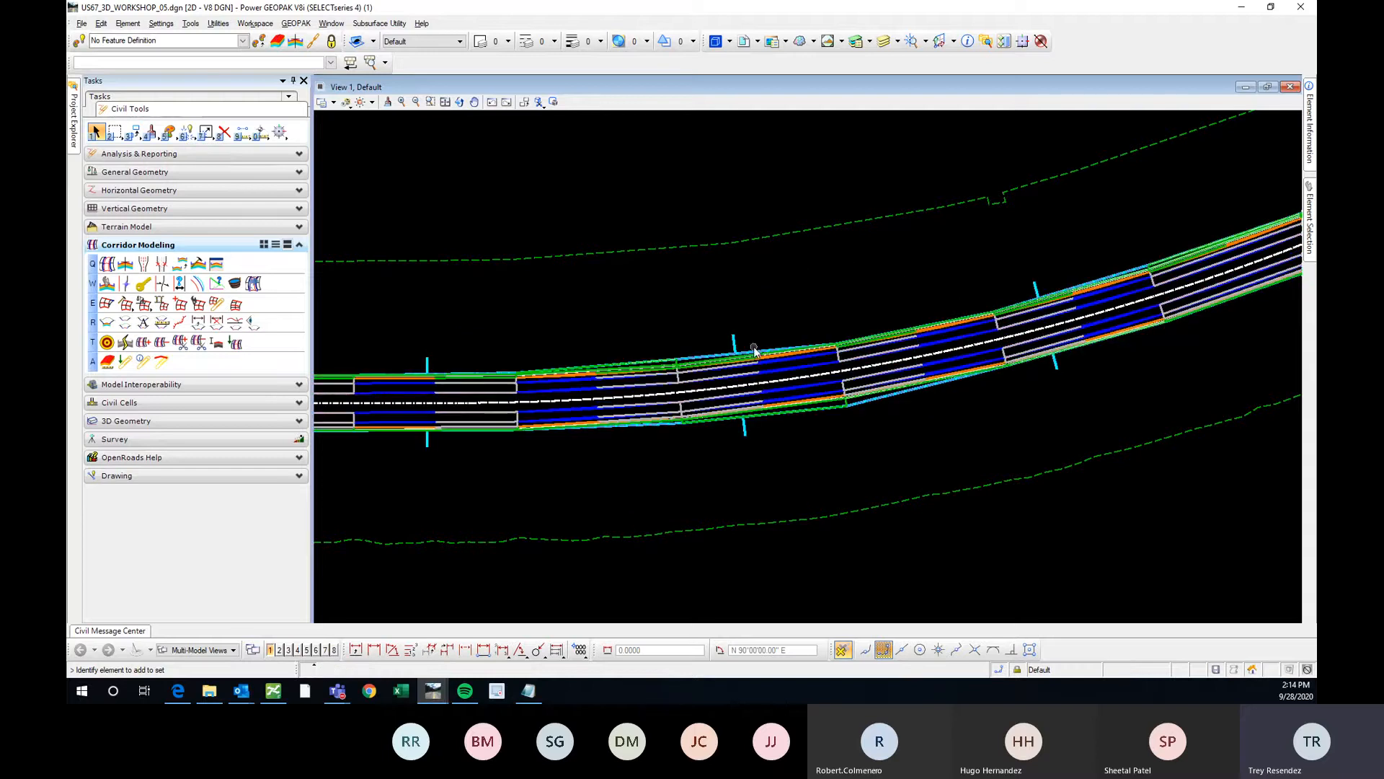
Change the US67 corridor's design stage to 60% in its properties
{"action": "scroll", "coordinate": [941, 346], "scroll_direction": "down", "scroll_amount": 3}
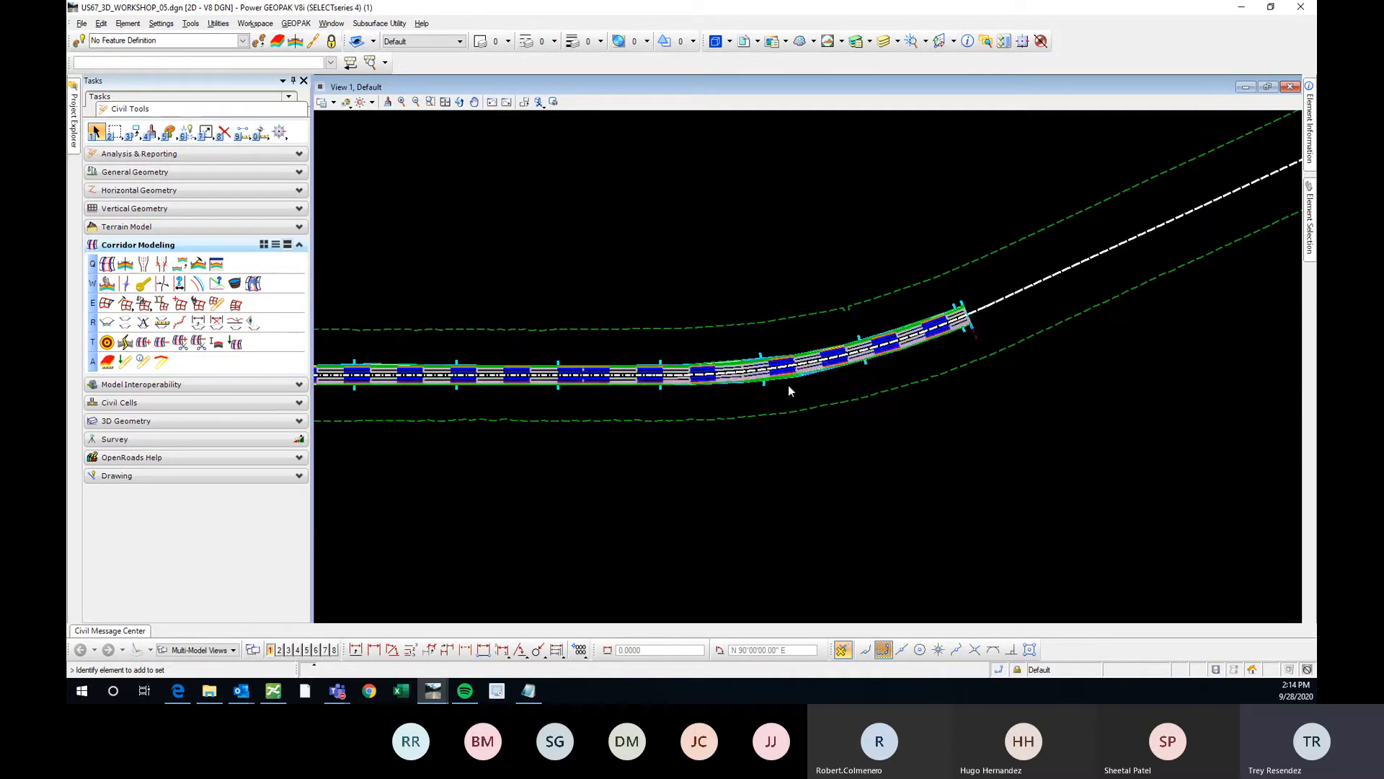
{"action": "scroll", "coordinate": [827, 339], "scroll_direction": "up", "scroll_amount": 4}
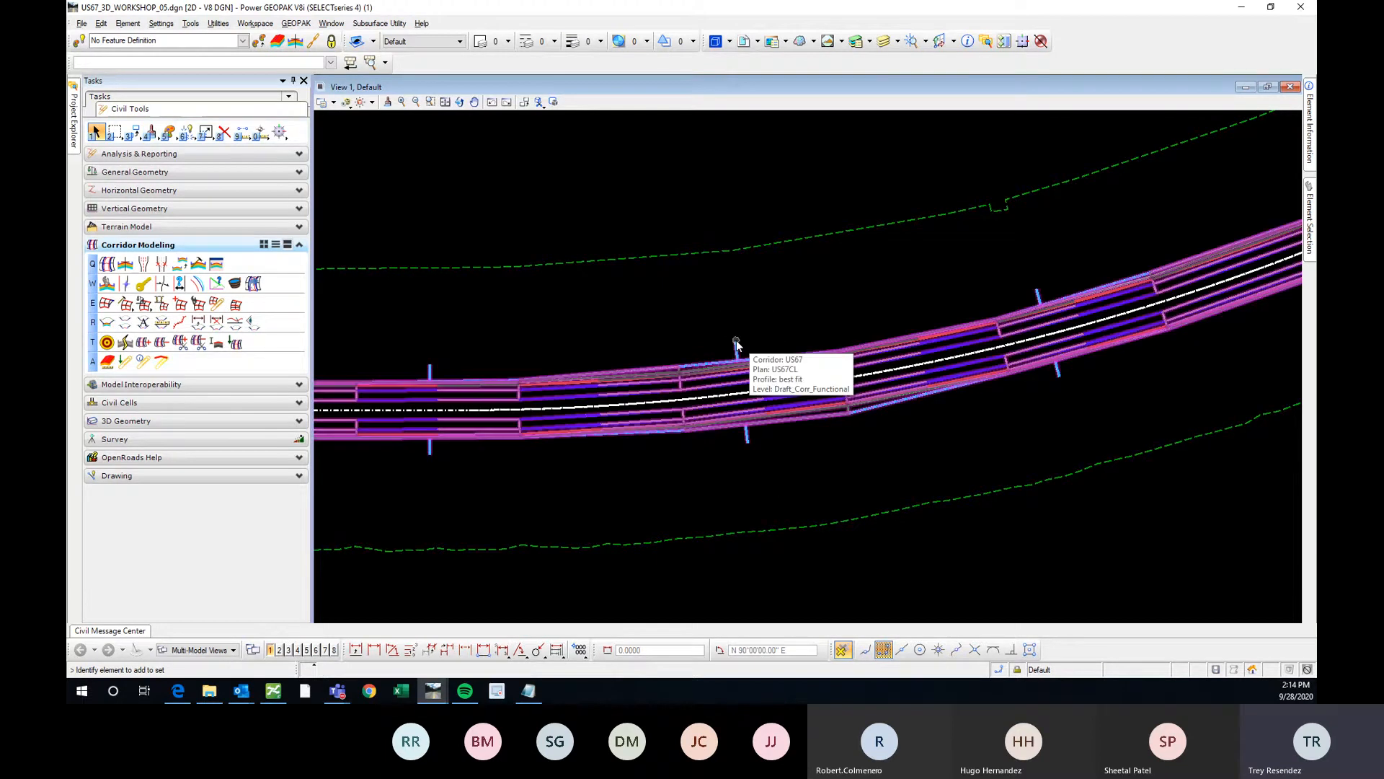
{"action": "left_click", "coordinate": [737, 343]}
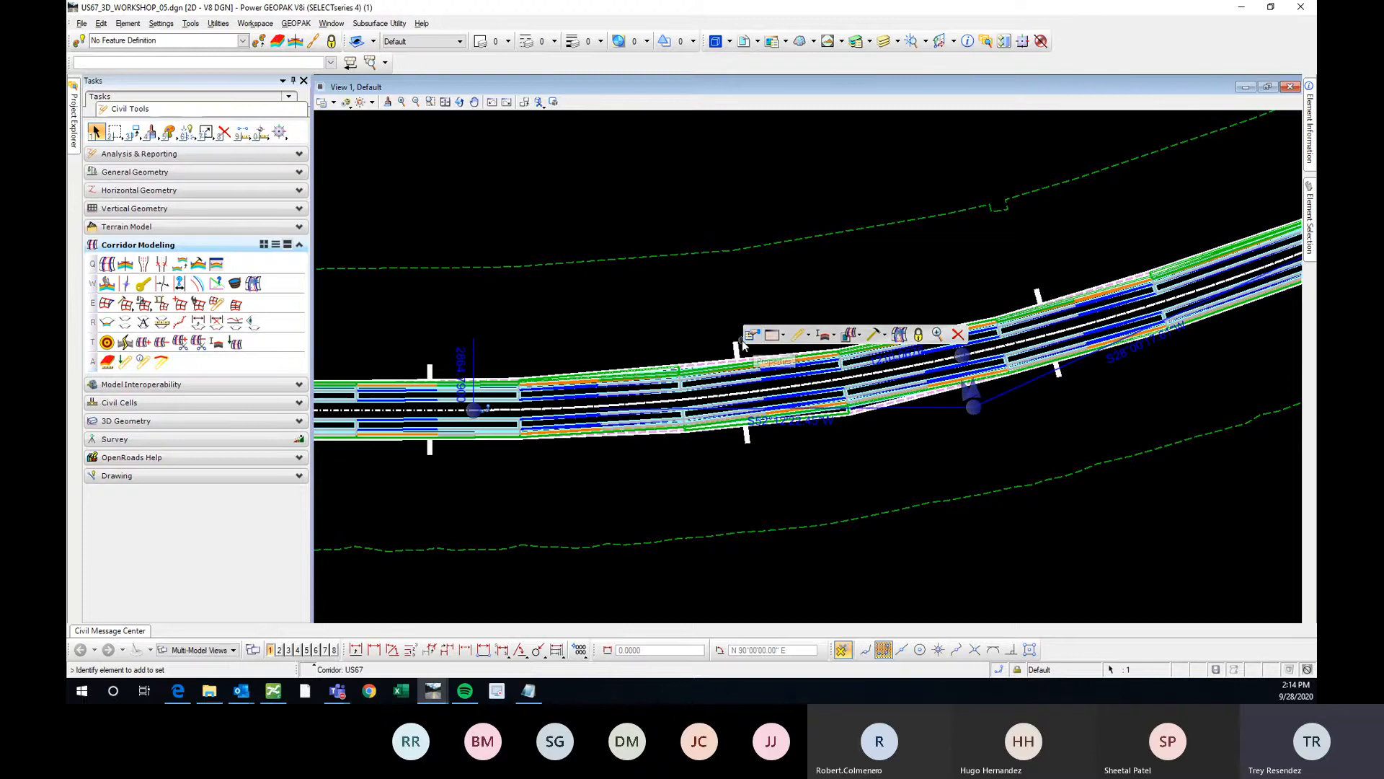
{"action": "left_click", "coordinate": [753, 335]}
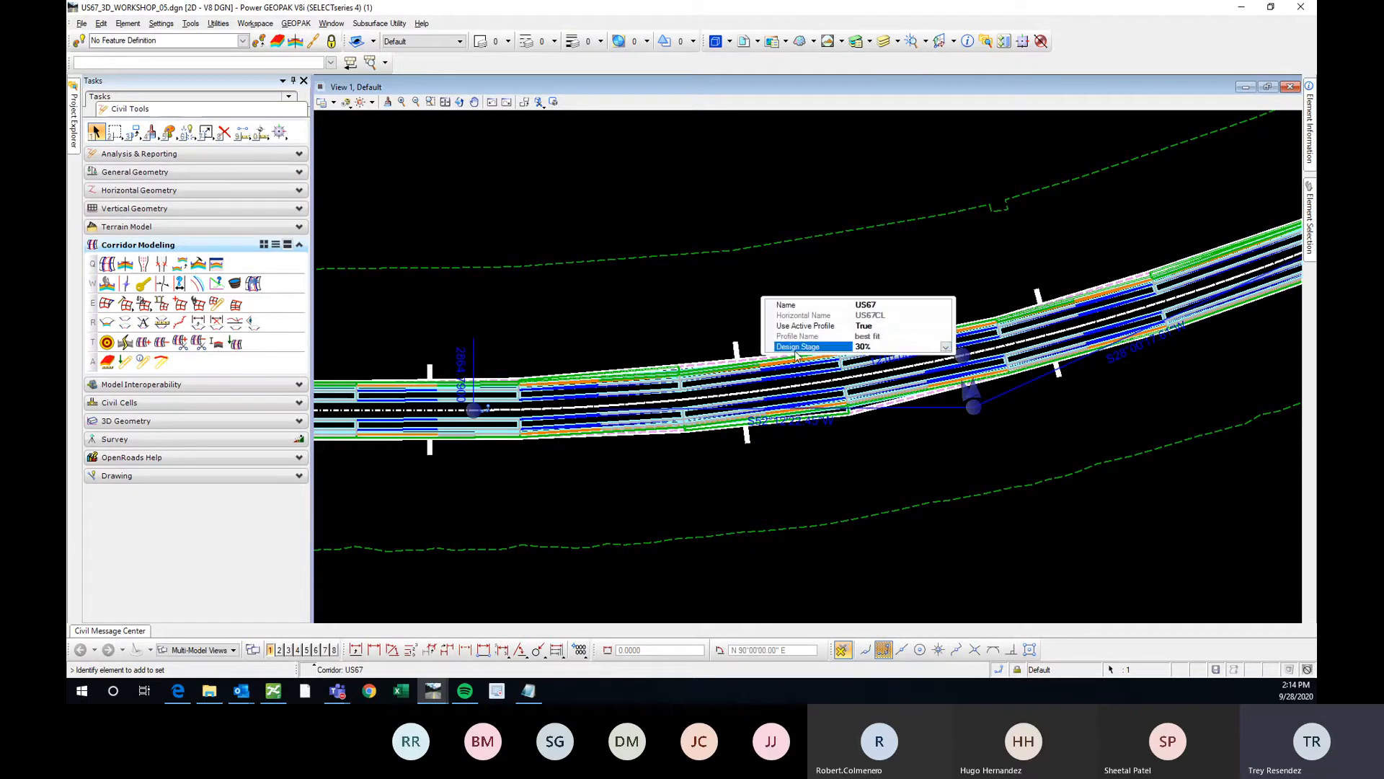
{"action": "left_click", "coordinate": [945, 348]}
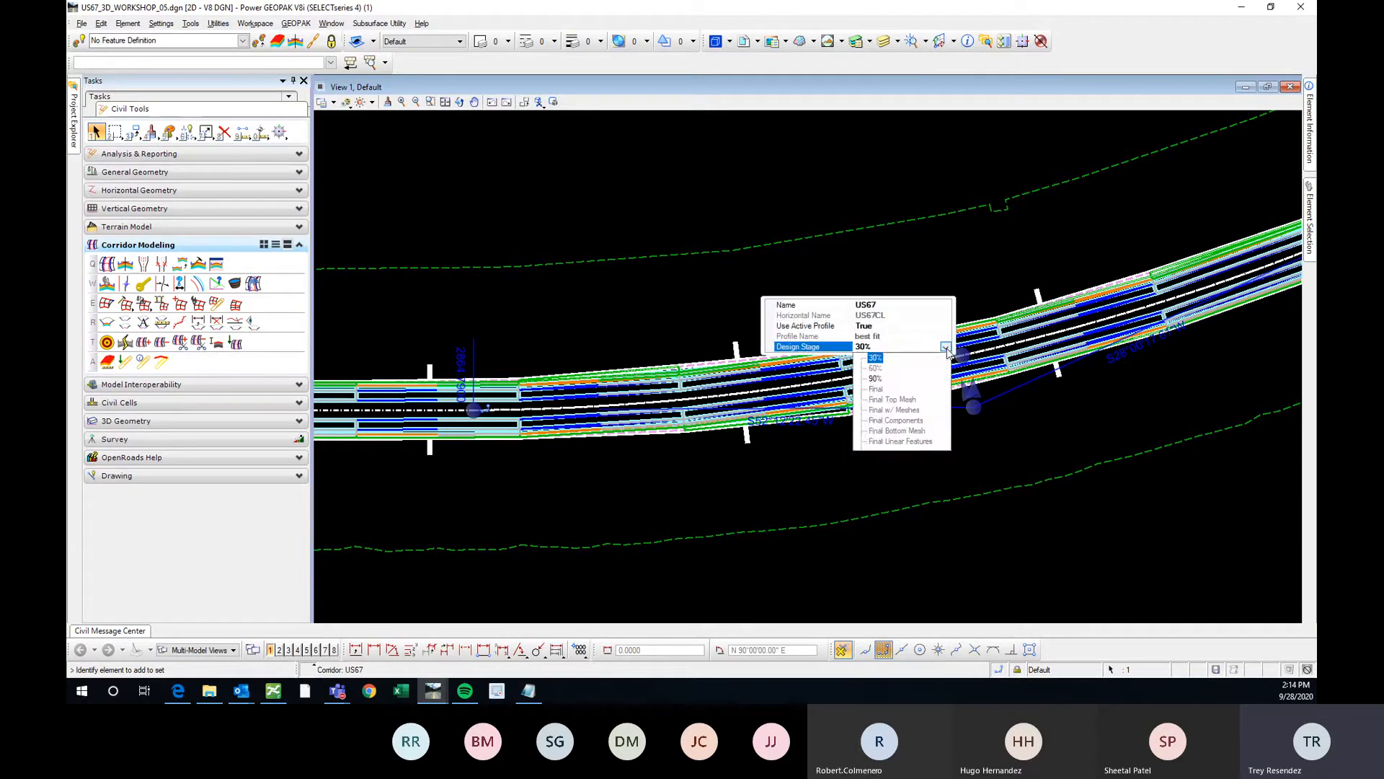
{"action": "left_click", "coordinate": [874, 366]}
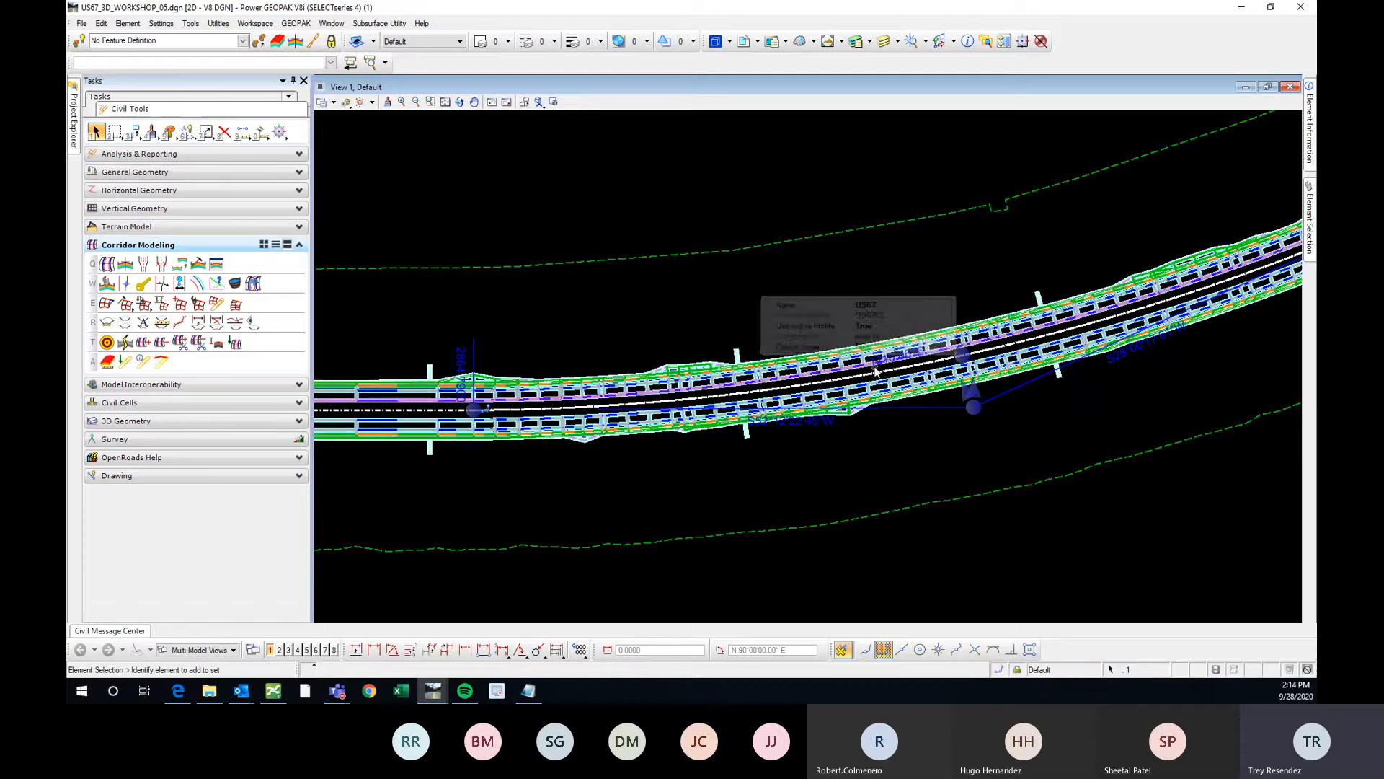
{"action": "left_click", "coordinate": [877, 271]}
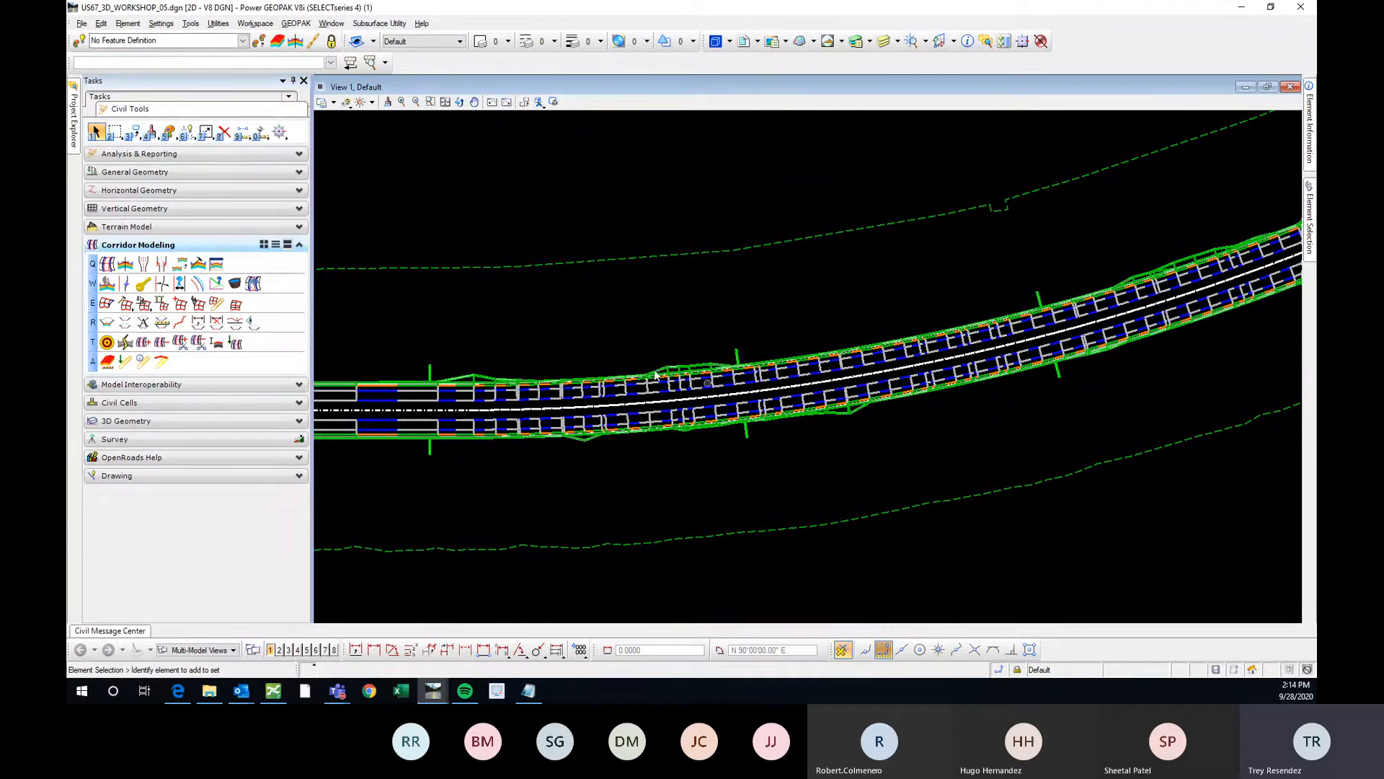
Raise the US67 corridor's design stage to 90% in its properties
{"action": "scroll", "coordinate": [638, 404], "scroll_direction": "down", "scroll_amount": 2}
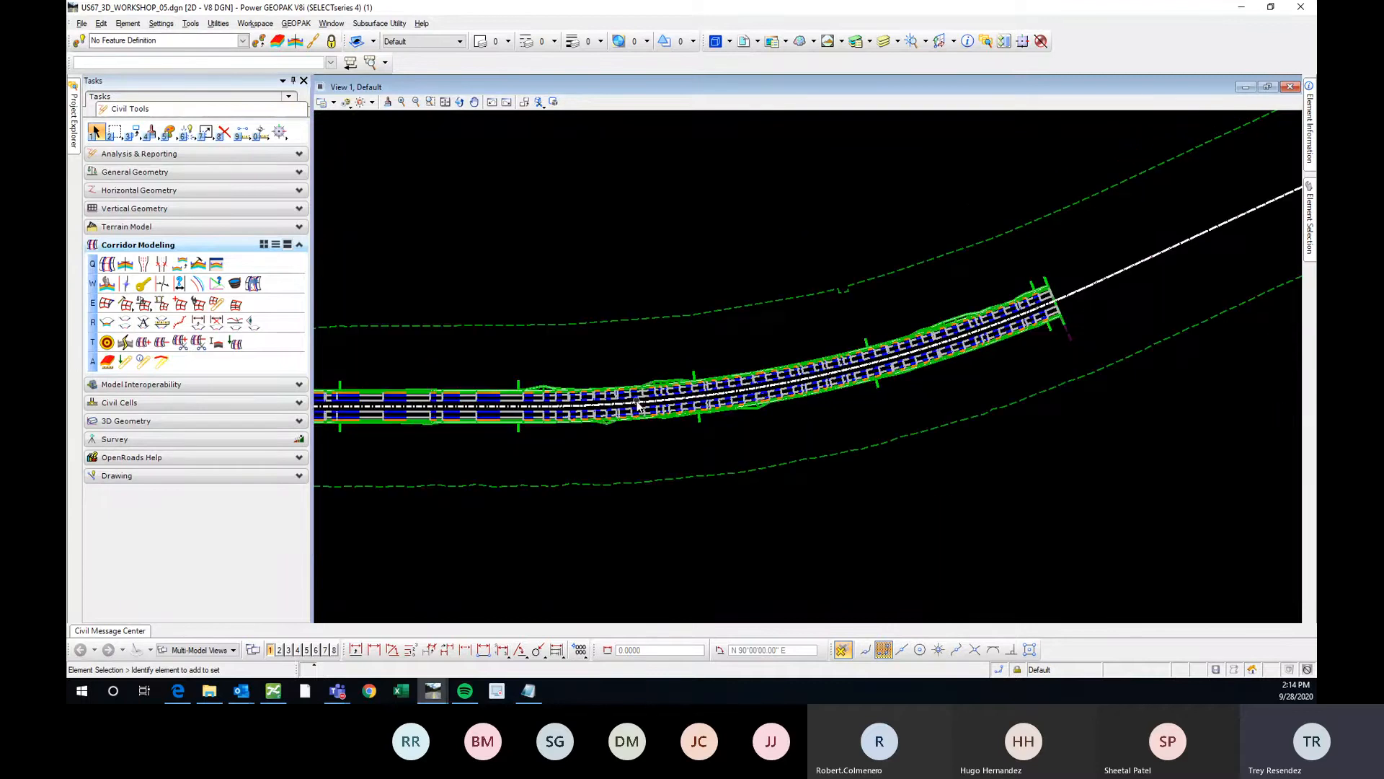
{"action": "scroll", "coordinate": [931, 375], "scroll_direction": "down", "scroll_amount": 1}
{"action": "scroll", "coordinate": [828, 376], "scroll_direction": "up", "scroll_amount": 3}
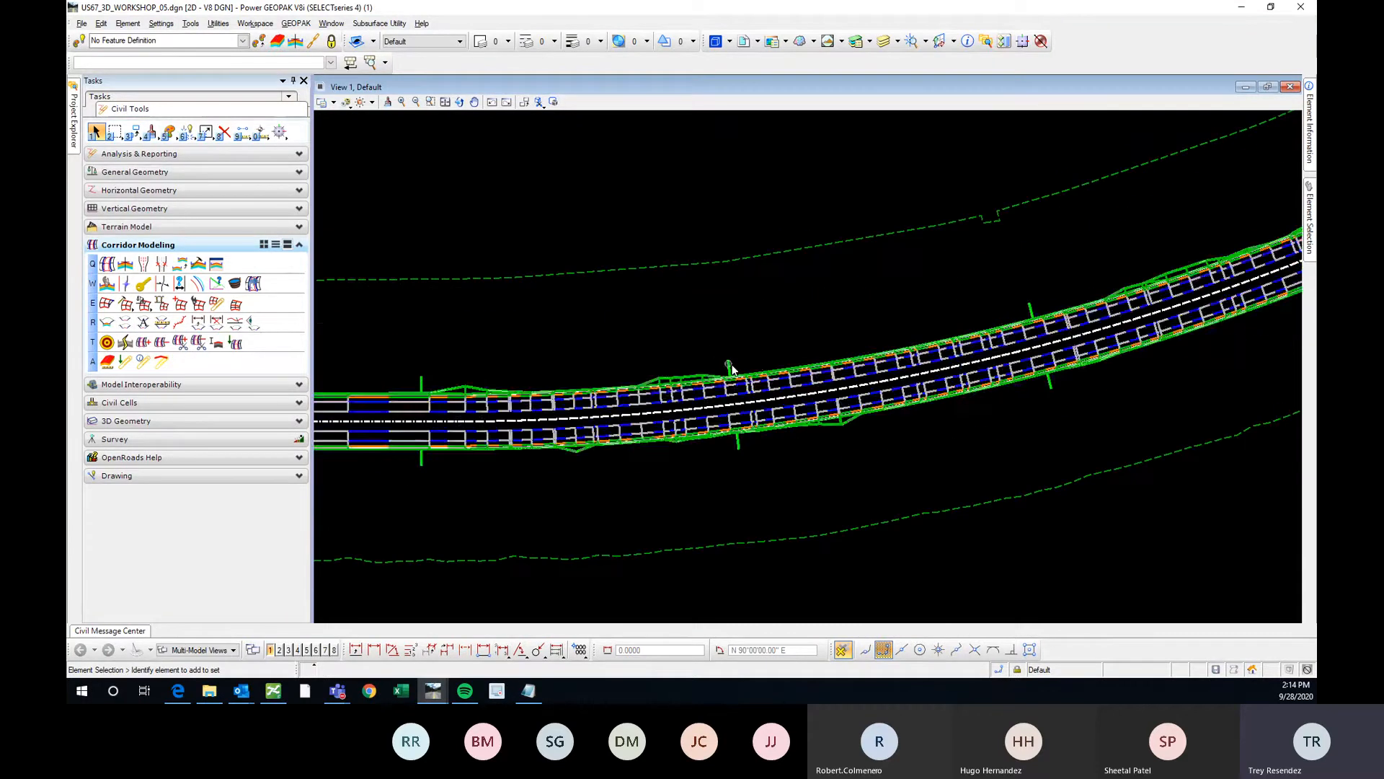
{"action": "left_click", "coordinate": [728, 366]}
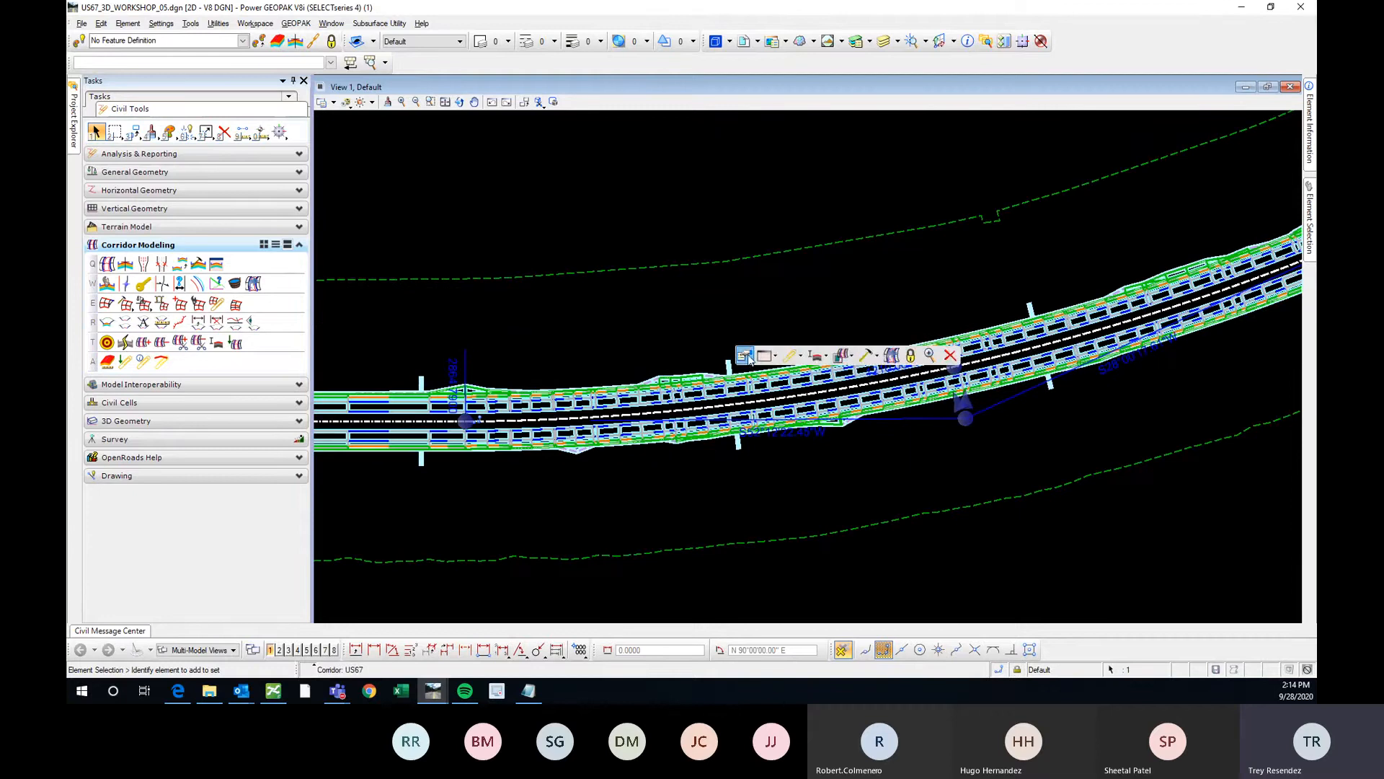
{"action": "mouse_move", "coordinate": [752, 354]}
{"action": "left_click", "coordinate": [902, 369]}
{"action": "left_click", "coordinate": [940, 369]}
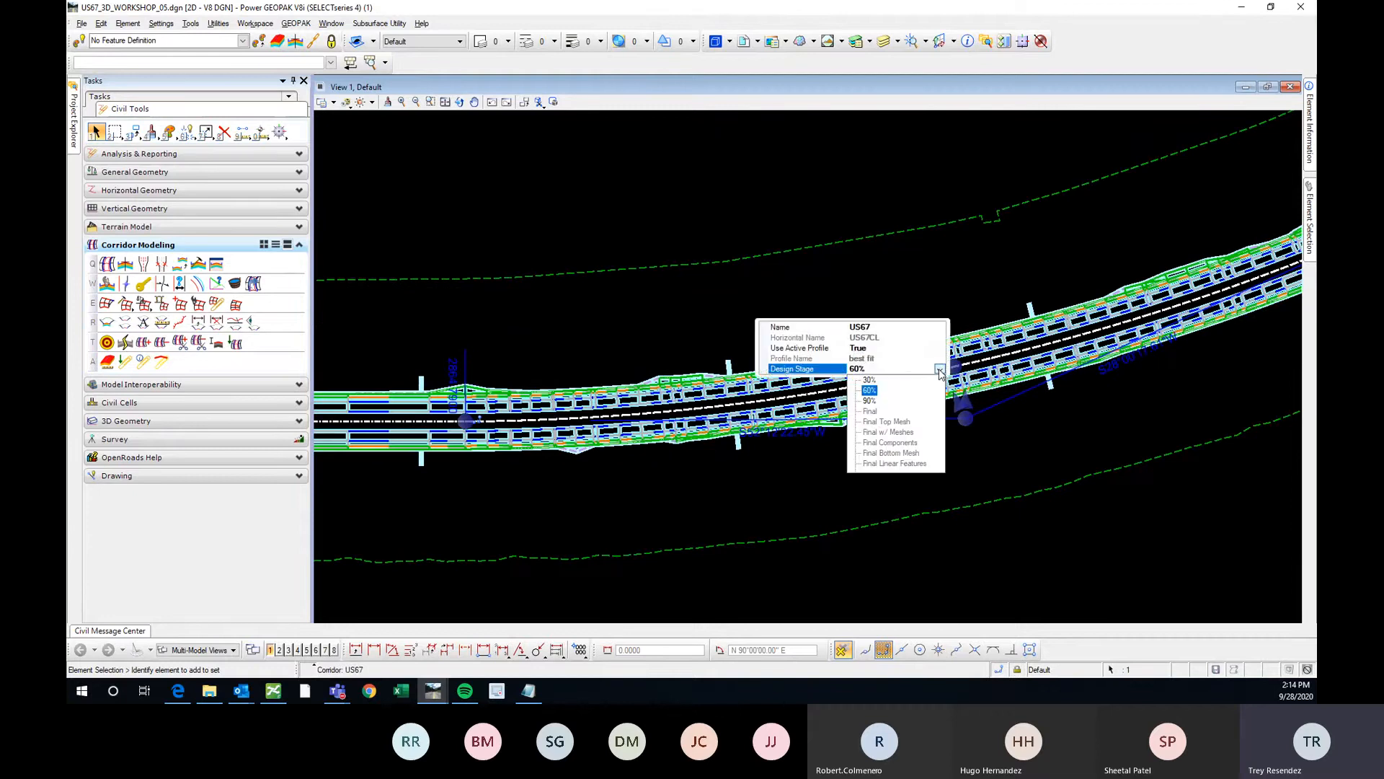
{"action": "left_click", "coordinate": [868, 394]}
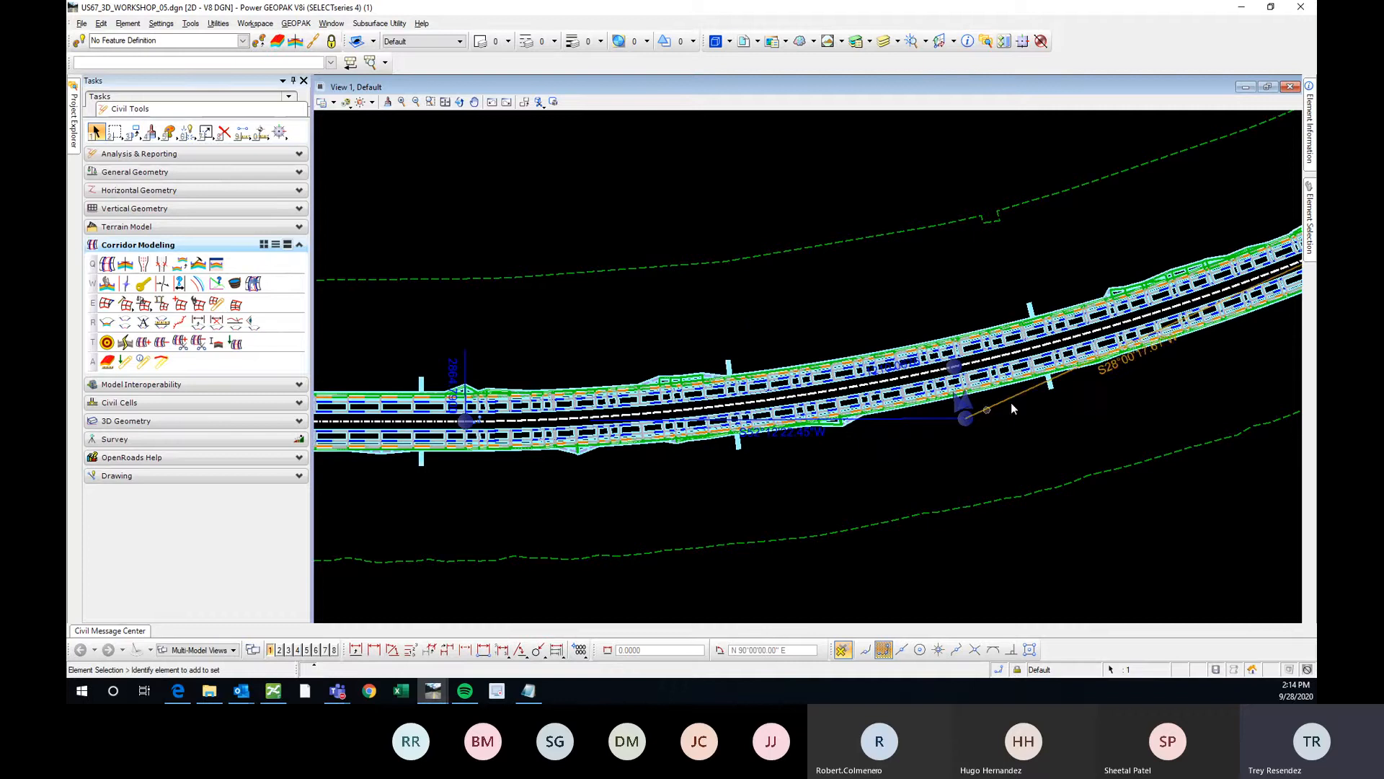
Set the US67 corridor's design stage to Final in its properties
{"action": "scroll", "coordinate": [797, 312], "scroll_direction": "down", "scroll_amount": 2}
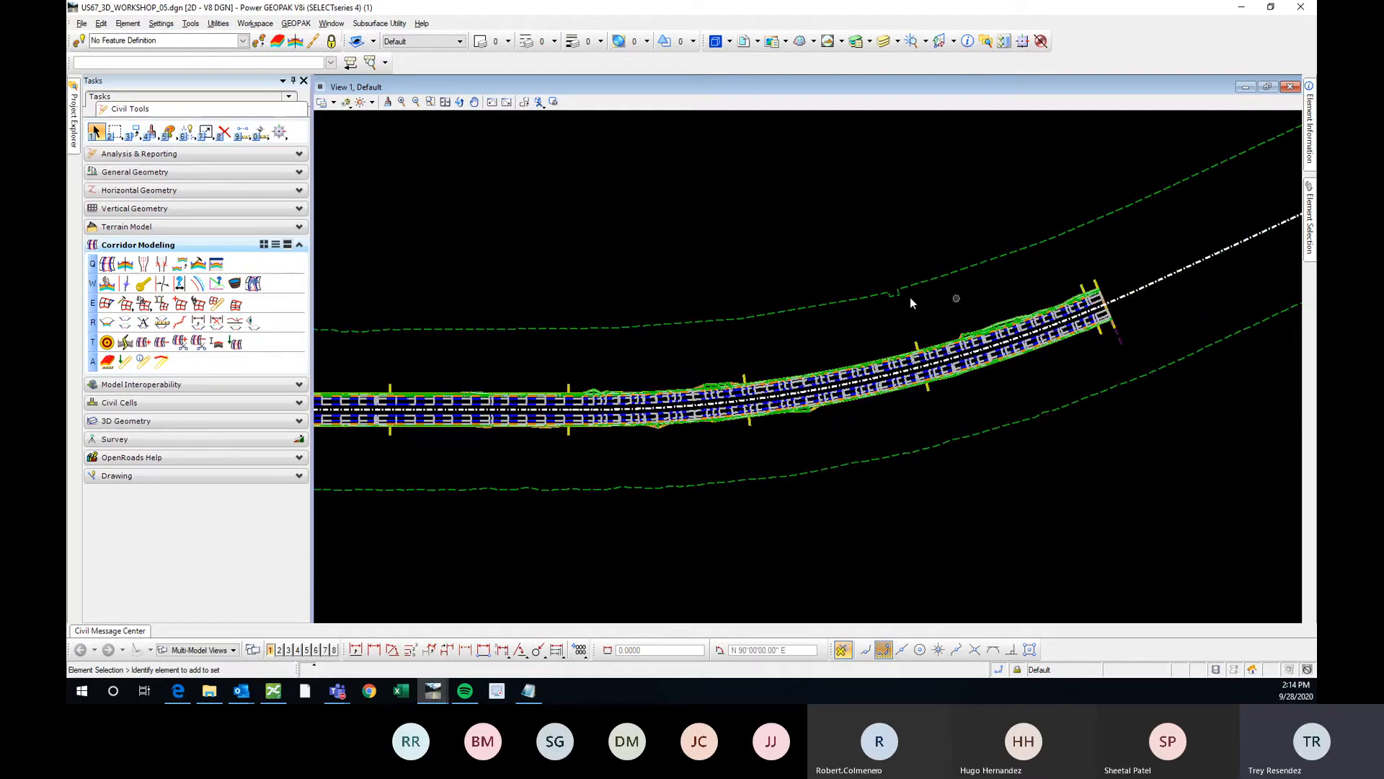
{"action": "scroll", "coordinate": [894, 332], "scroll_direction": "up", "scroll_amount": 2}
{"action": "scroll", "coordinate": [773, 343], "scroll_direction": "down", "scroll_amount": 1}
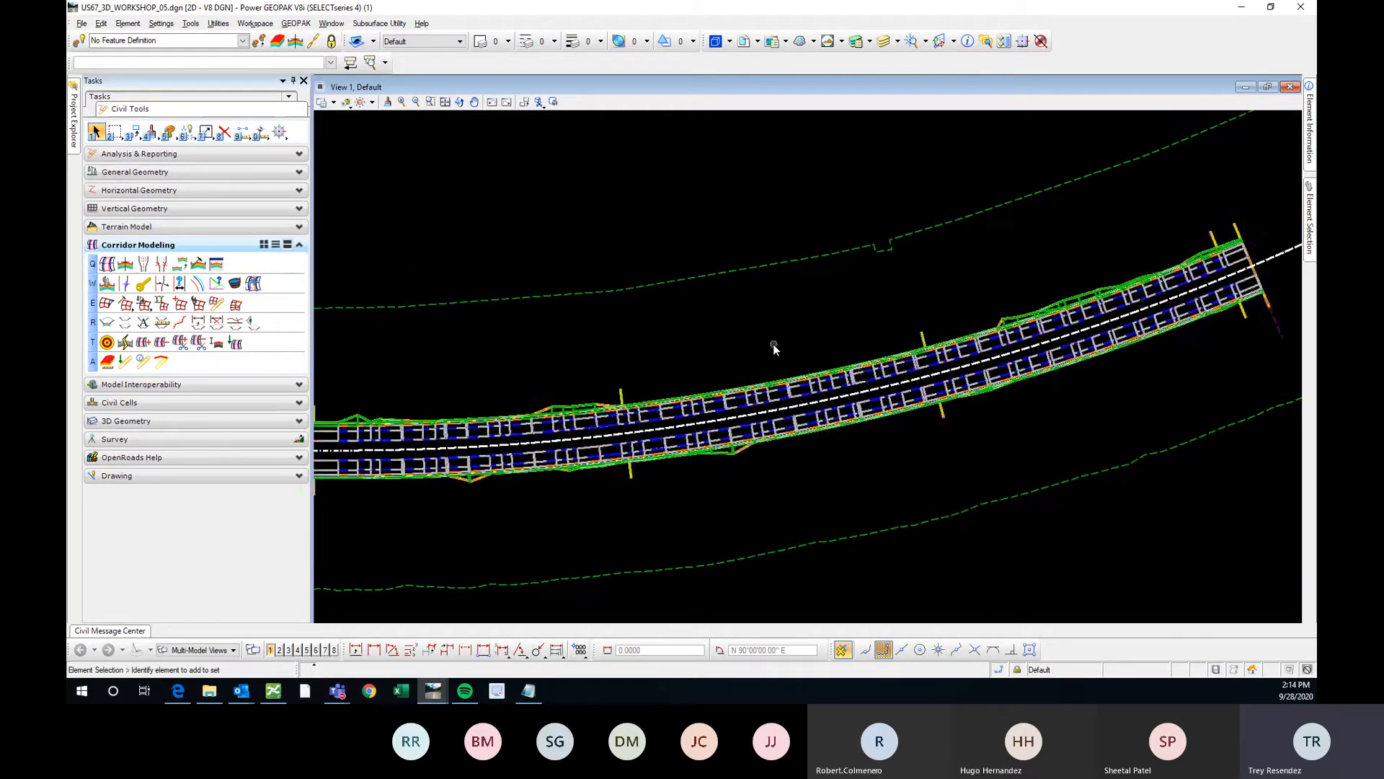
{"action": "left_click", "coordinate": [621, 394]}
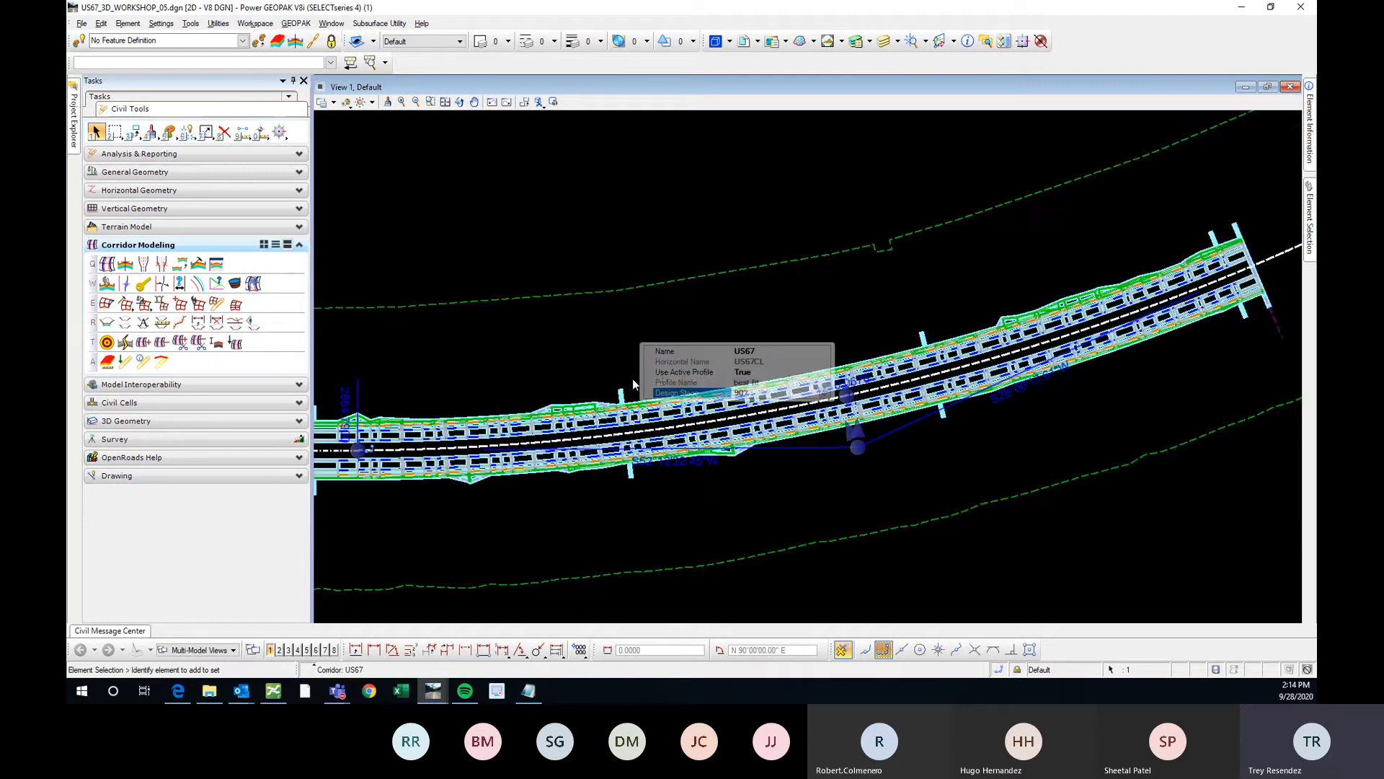
{"action": "left_click", "coordinate": [824, 394]}
{"action": "left_click", "coordinate": [756, 435]}
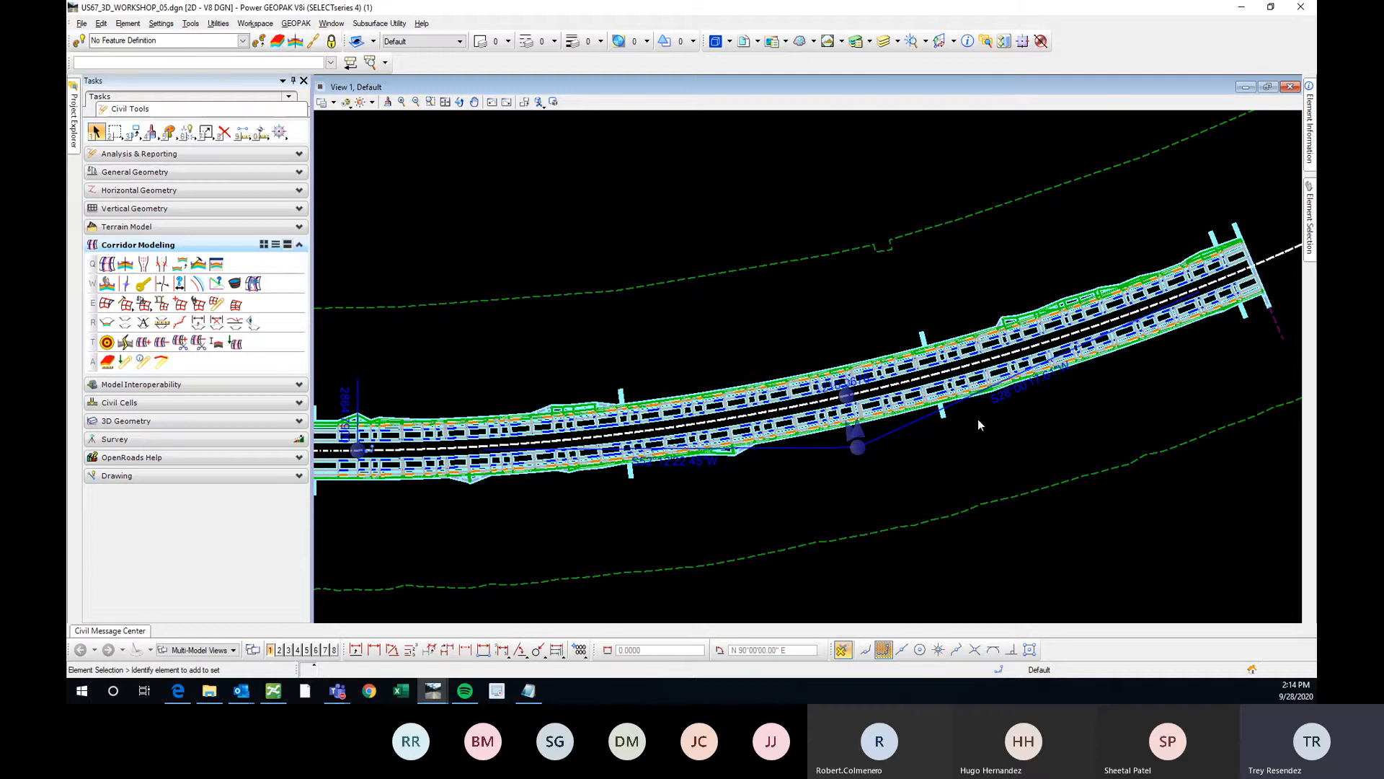
{"action": "left_click", "coordinate": [838, 331]}
Inspect the corridor's template drops around the curve and review the US67 corridor's properties
{"action": "scroll", "coordinate": [1001, 353], "scroll_direction": "down", "scroll_amount": 3}
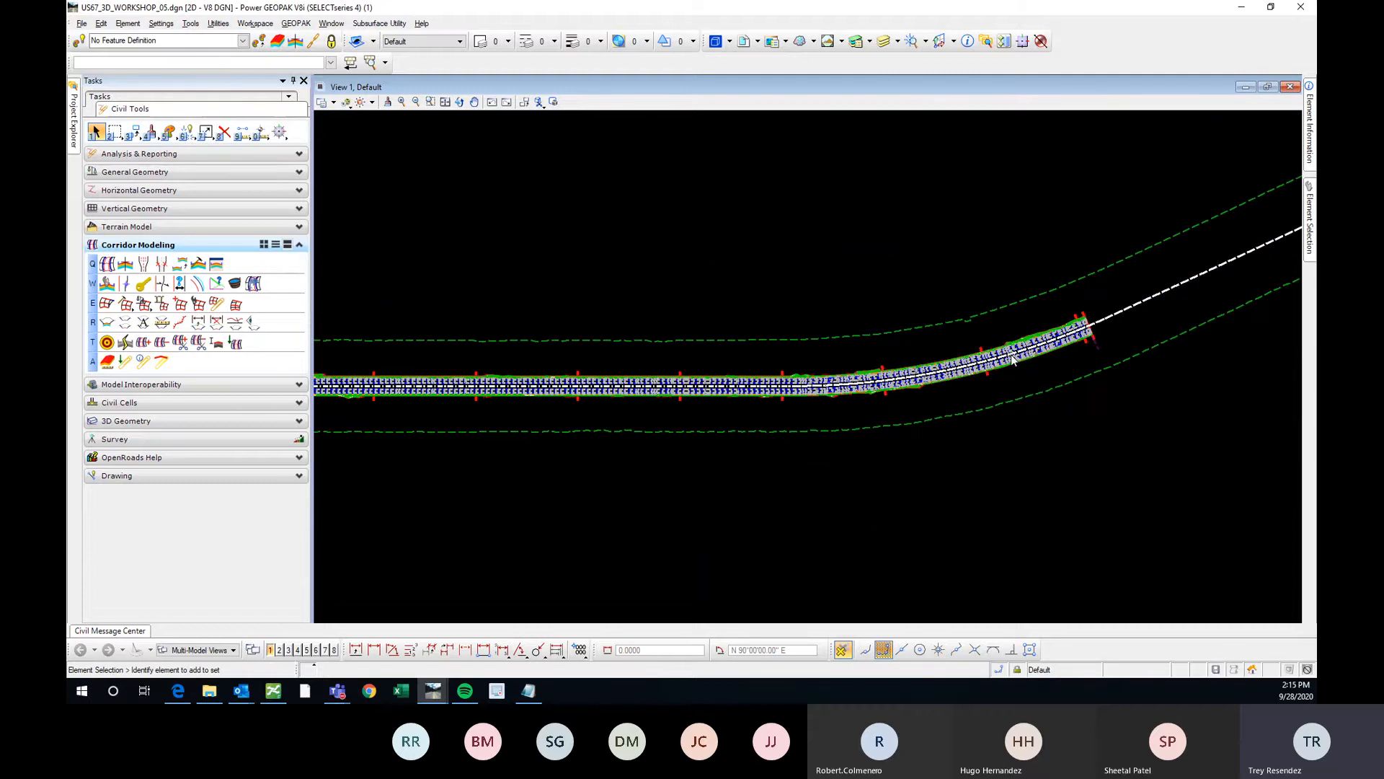
{"action": "scroll", "coordinate": [982, 349], "scroll_direction": "up", "scroll_amount": 3}
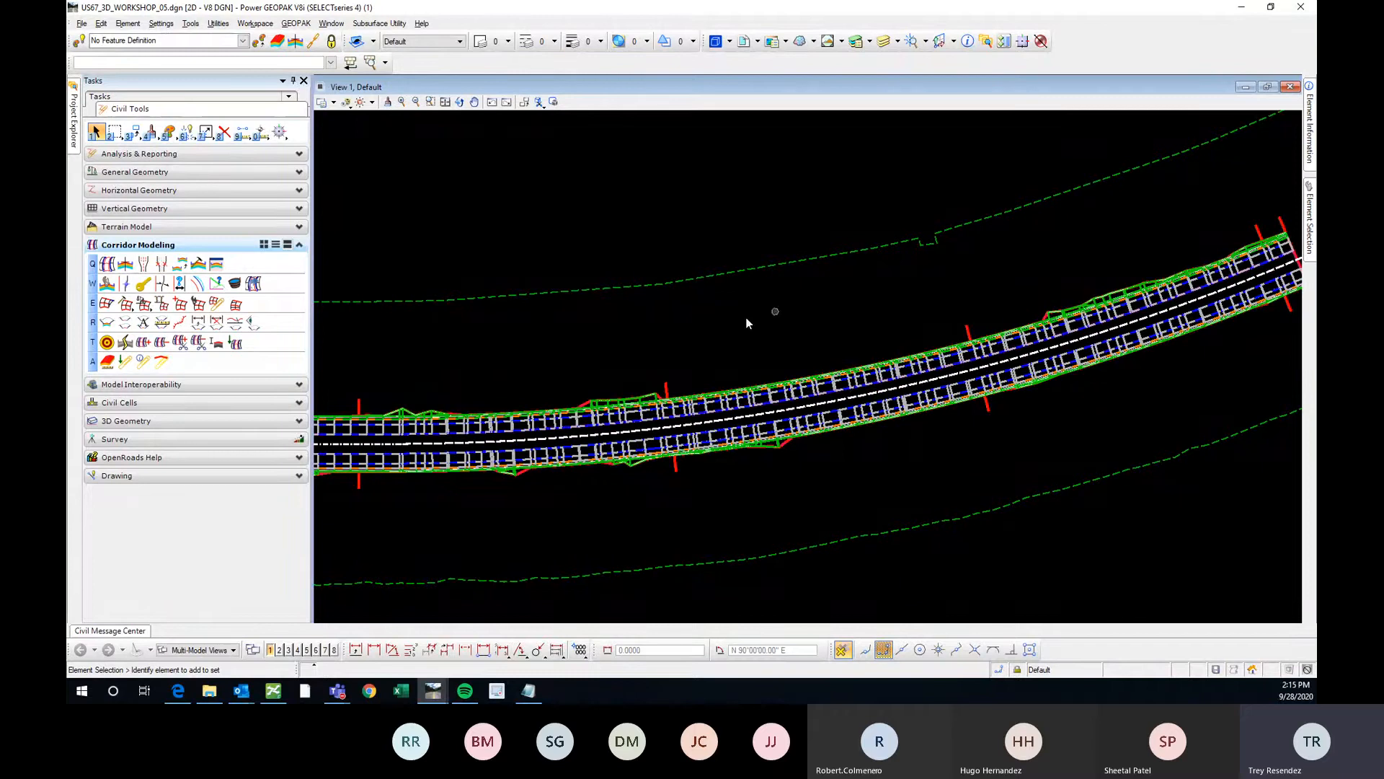
{"action": "scroll", "coordinate": [778, 400], "scroll_direction": "up", "scroll_amount": 2}
{"action": "scroll", "coordinate": [778, 399], "scroll_direction": "down", "scroll_amount": 2}
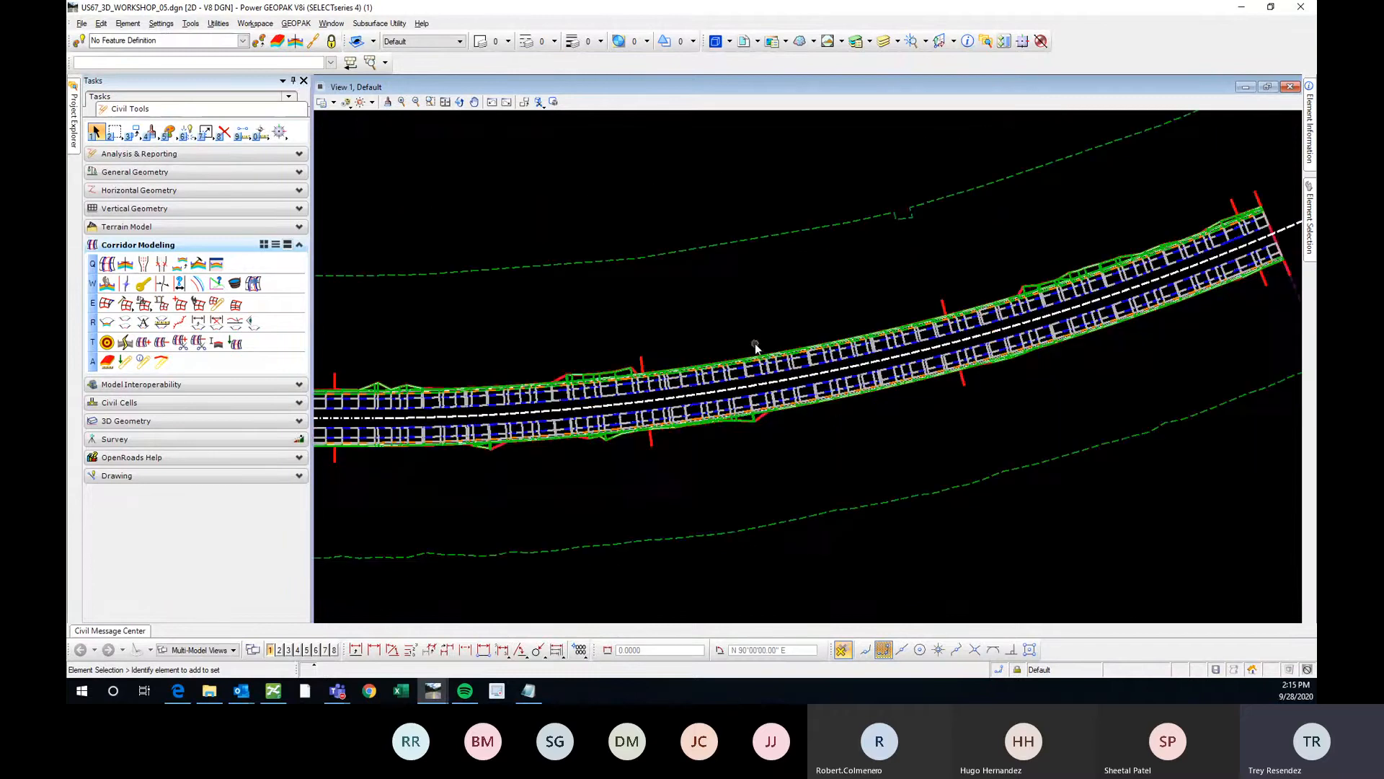
{"action": "left_click", "coordinate": [944, 307]}
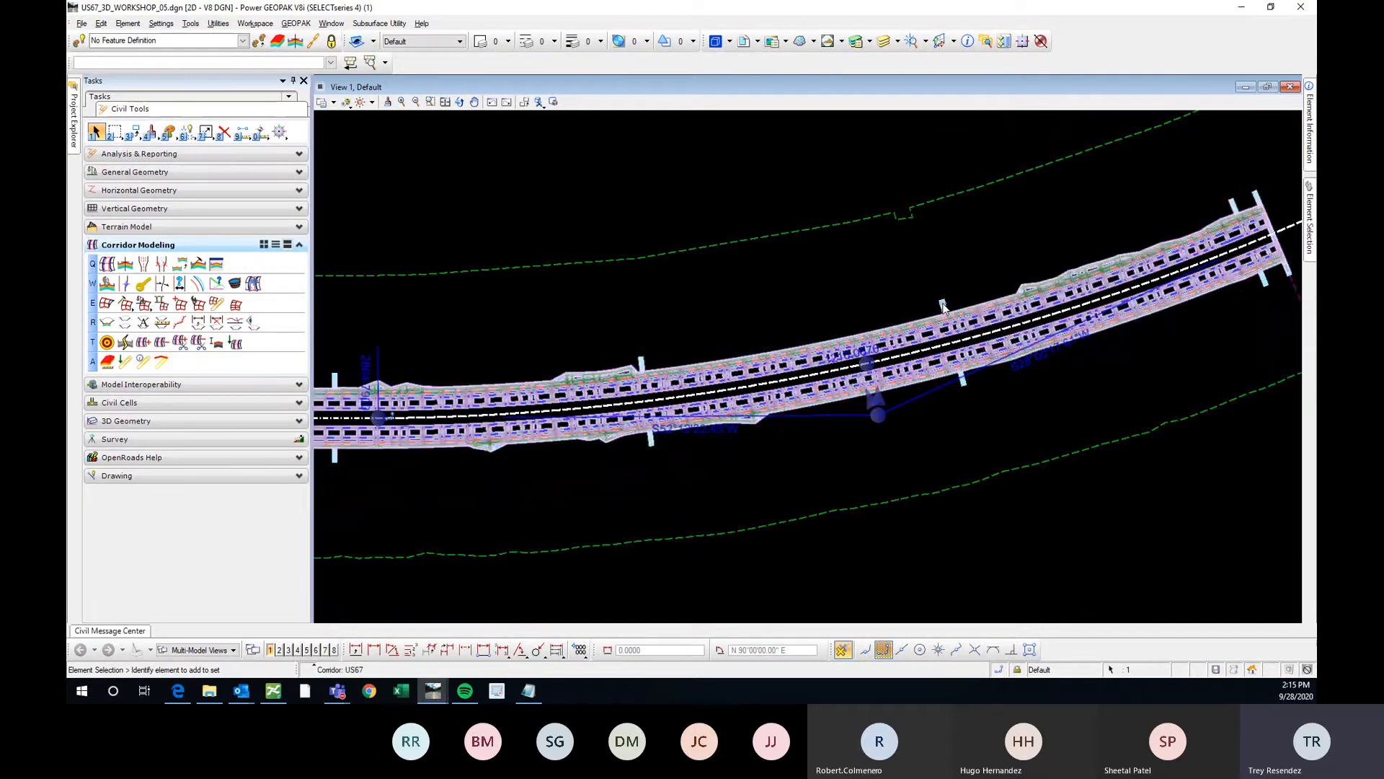
{"action": "left_click", "coordinate": [959, 296]}
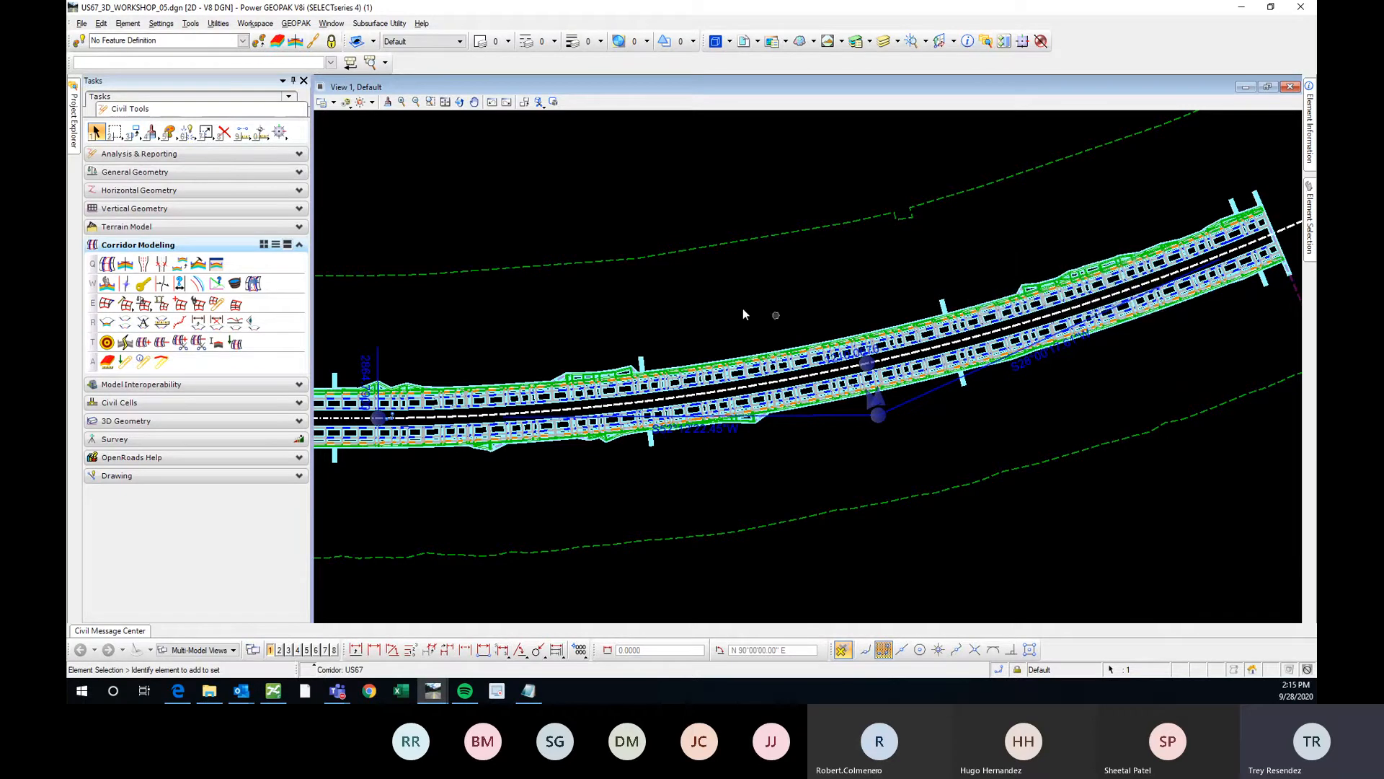
{"action": "left_click", "coordinate": [636, 345]}
Return the US67 corridor's design stage to 60% in its properties
{"action": "scroll", "coordinate": [635, 345], "scroll_direction": "down", "scroll_amount": 2}
{"action": "scroll", "coordinate": [1006, 320], "scroll_direction": "up", "scroll_amount": 2}
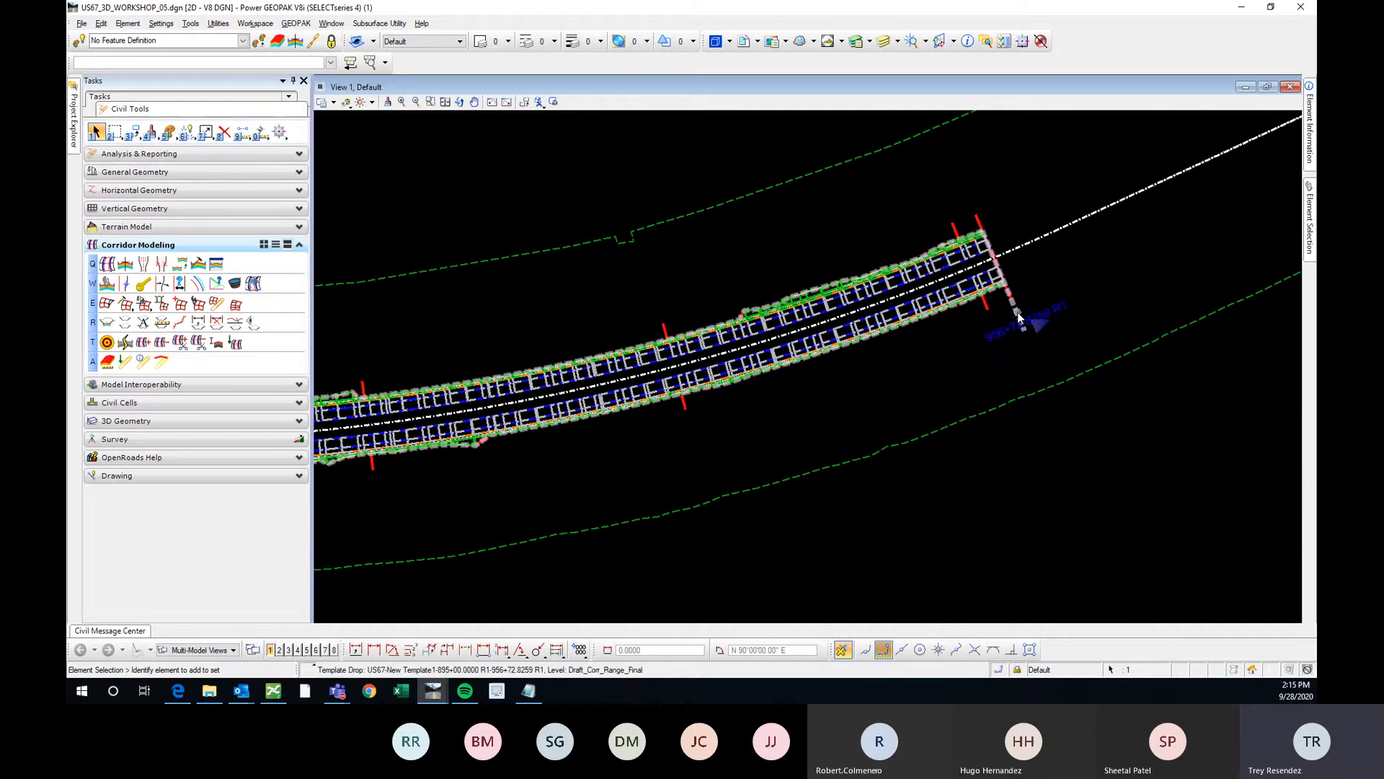
{"action": "left_click", "coordinate": [1018, 312]}
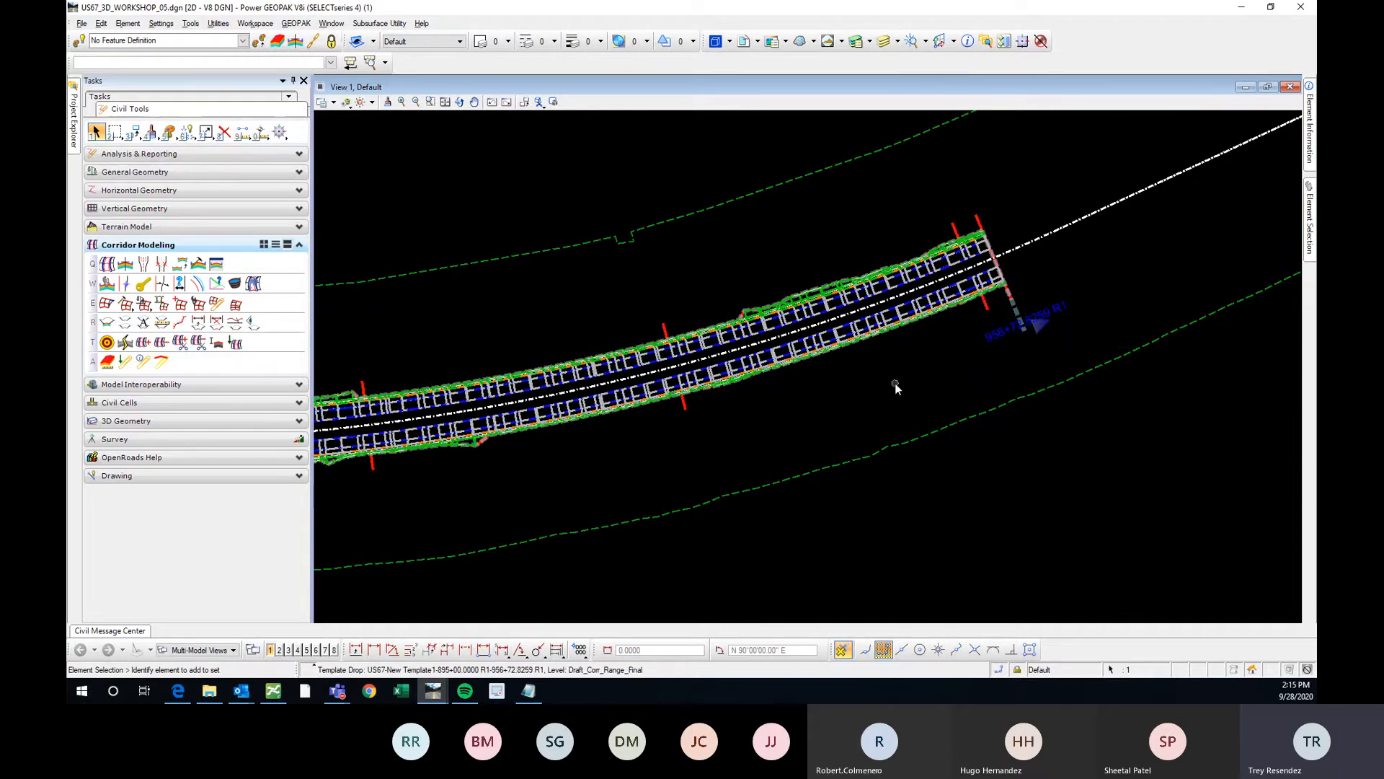
{"action": "left_click", "coordinate": [662, 329]}
{"action": "left_click", "coordinate": [662, 329]}
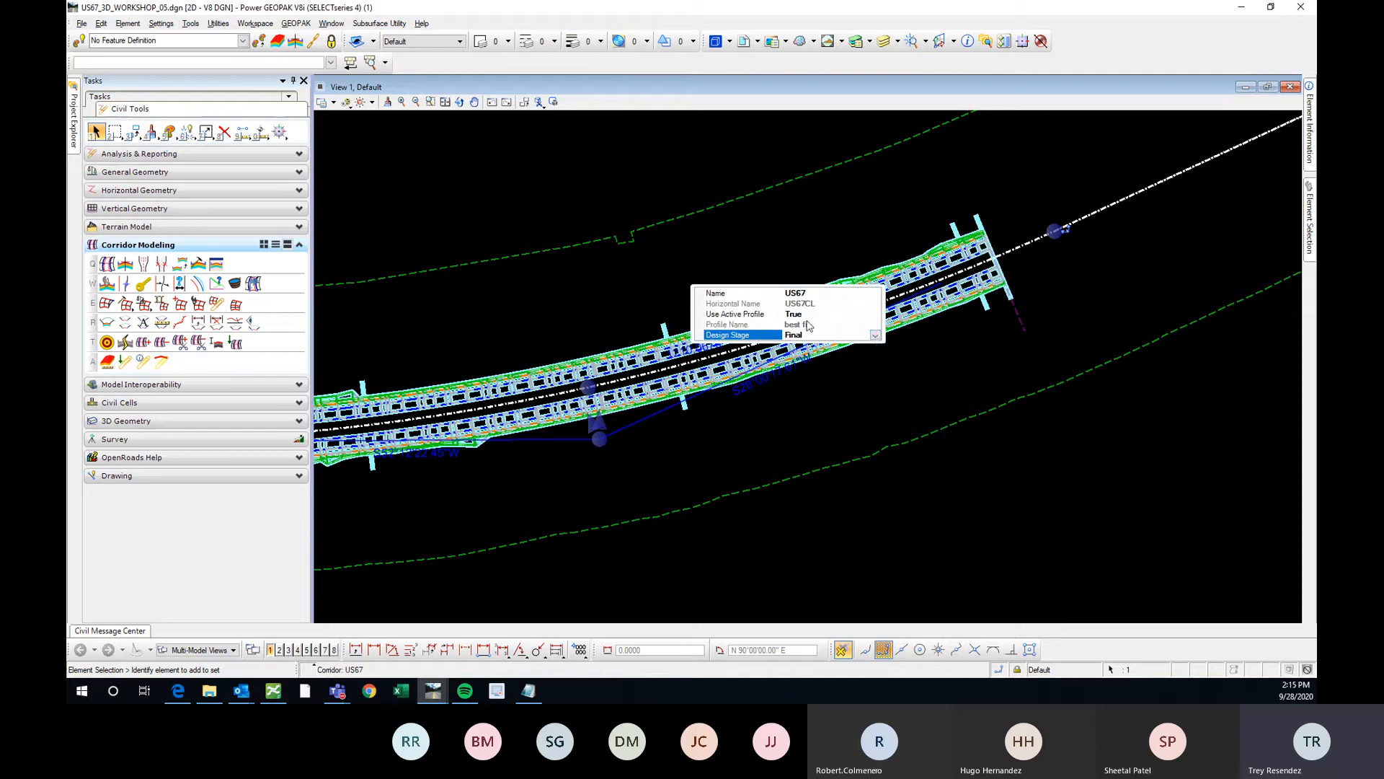
{"action": "left_click", "coordinate": [861, 336]}
{"action": "left_click", "coordinate": [809, 358]}
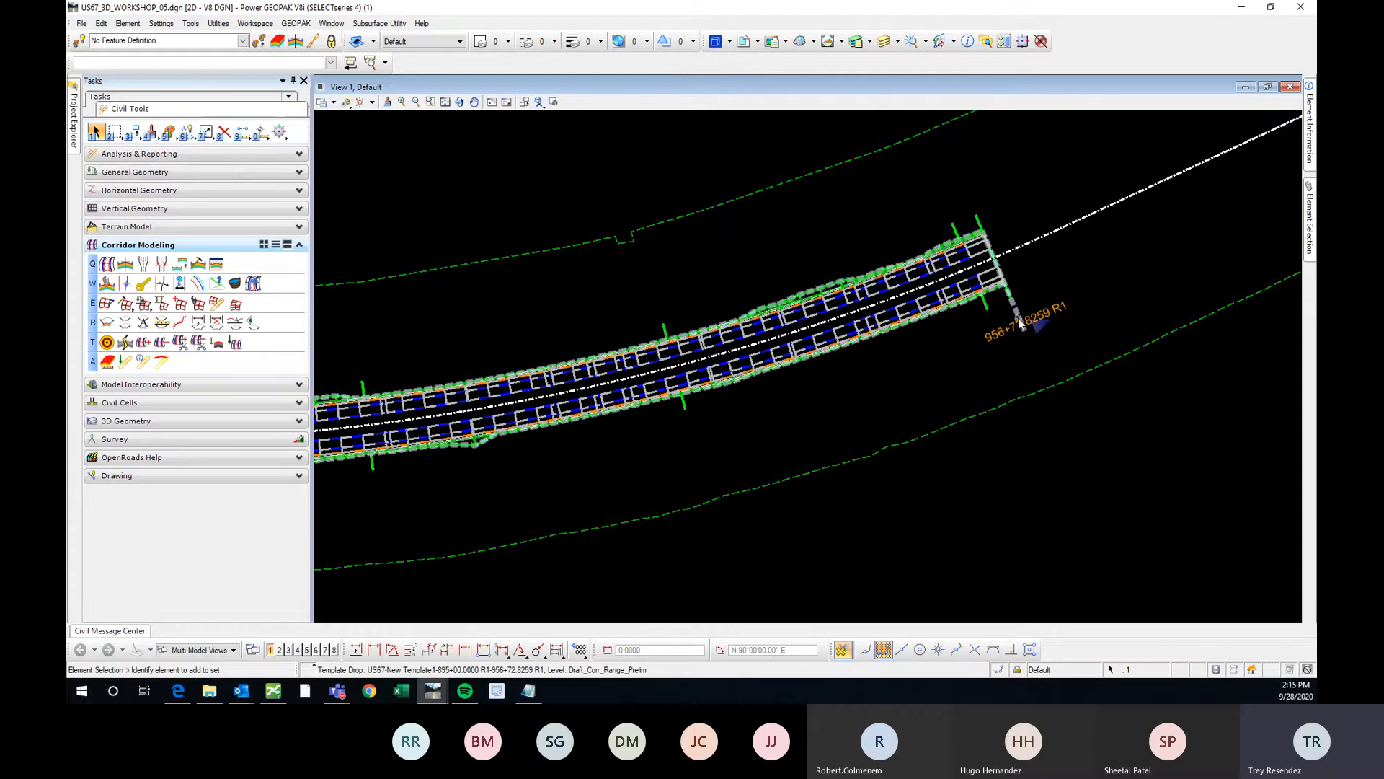
Set the interval of the New Template1 template drop to 10 in its properties
{"action": "mouse_move", "coordinate": [1019, 313]}
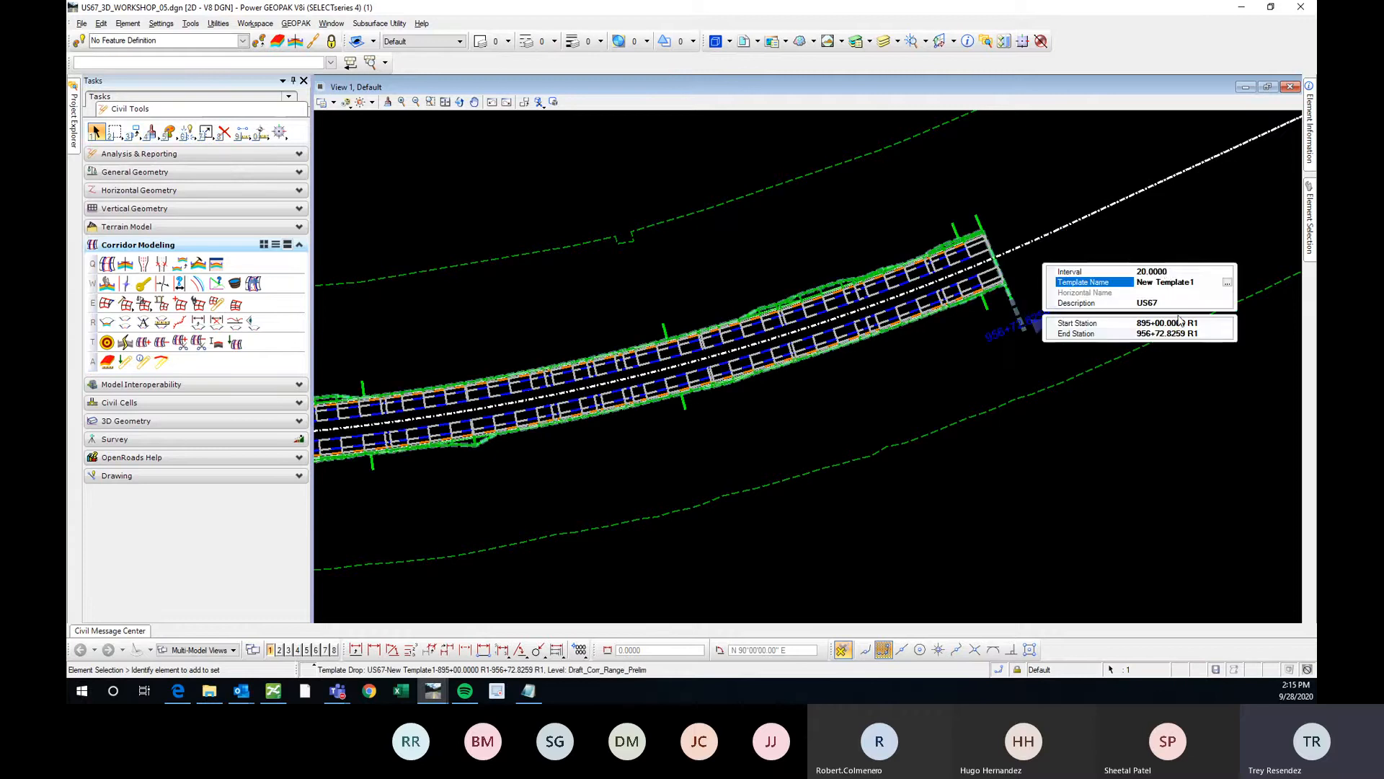
{"action": "left_click", "coordinate": [1162, 272]}
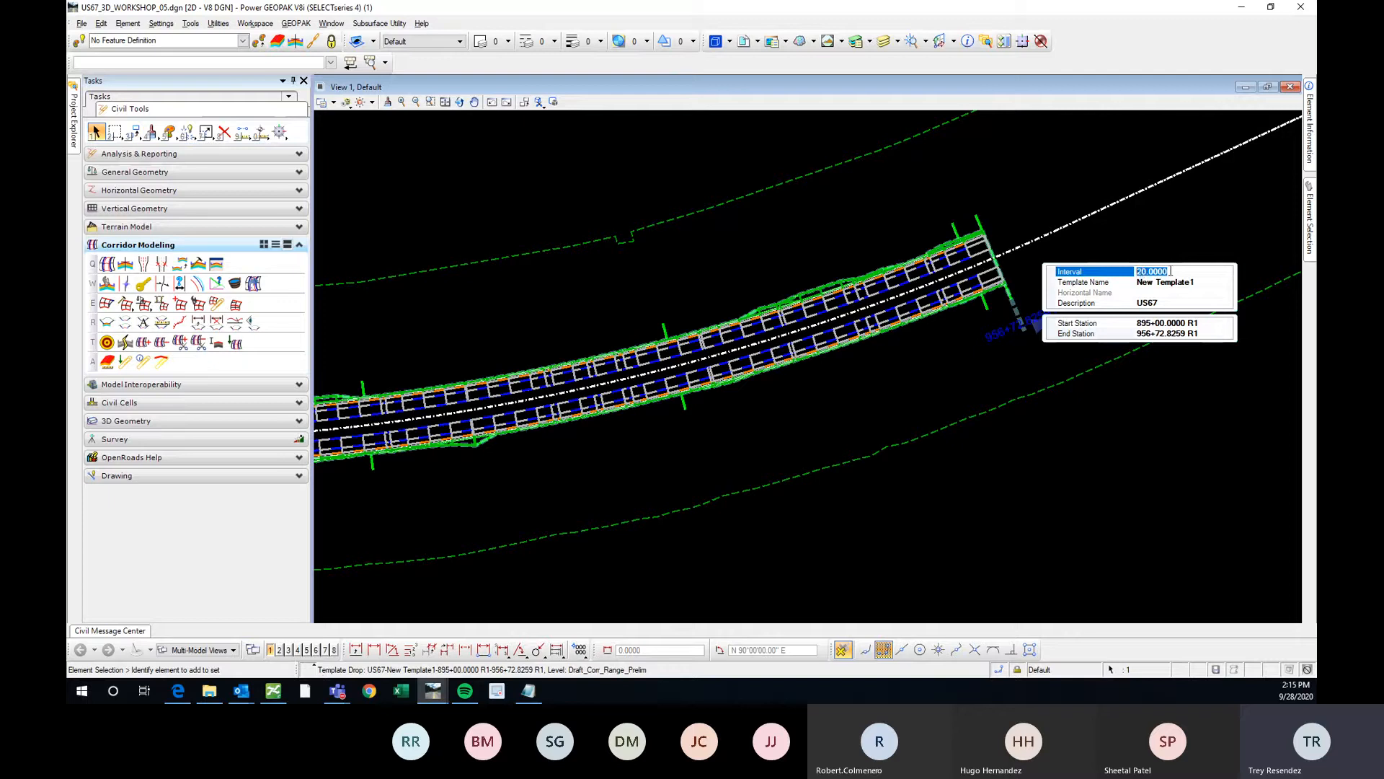
{"action": "type", "text": "10"}
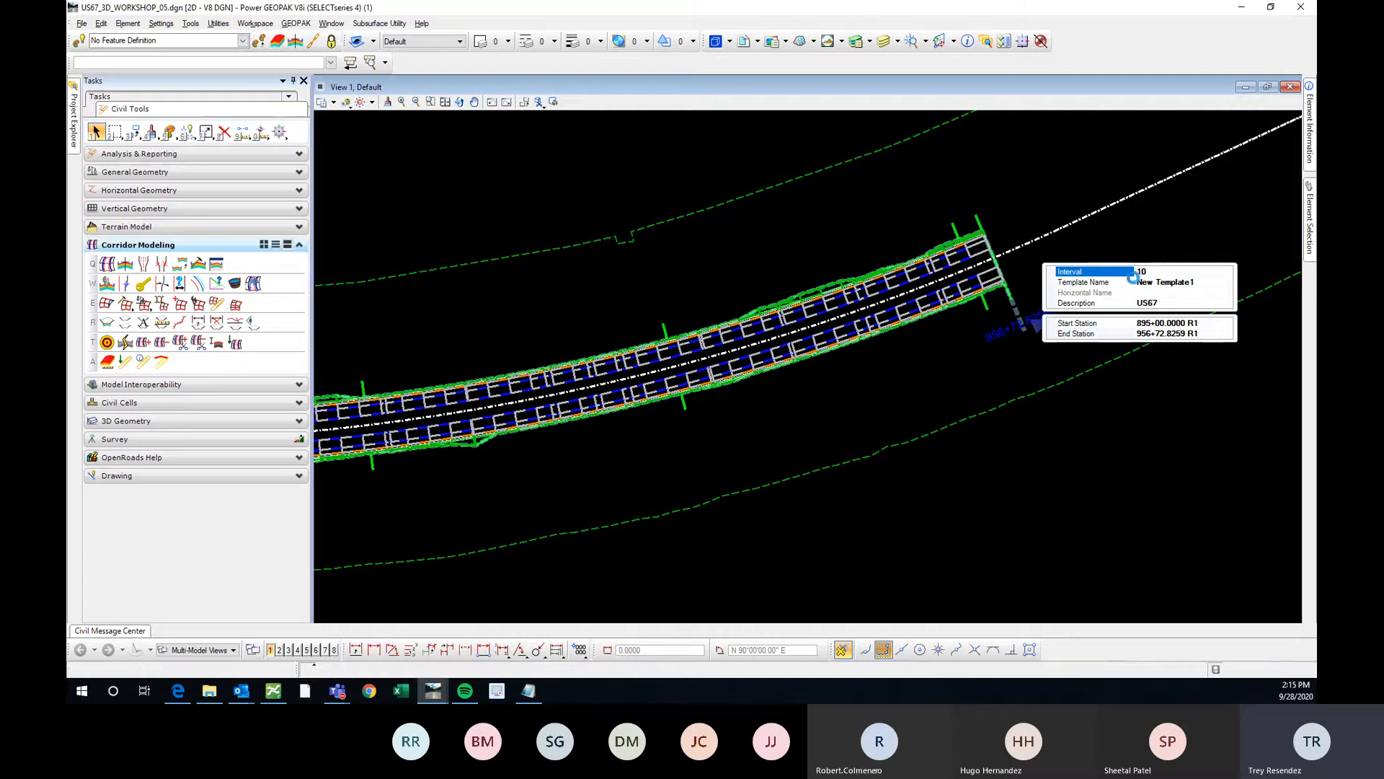
Apply the interval of 10 to the New Template1 template drop and check the spacing along the curve
{"action": "key", "text": "Return"}
{"action": "scroll", "coordinate": [642, 322], "scroll_direction": "up", "scroll_amount": 2}
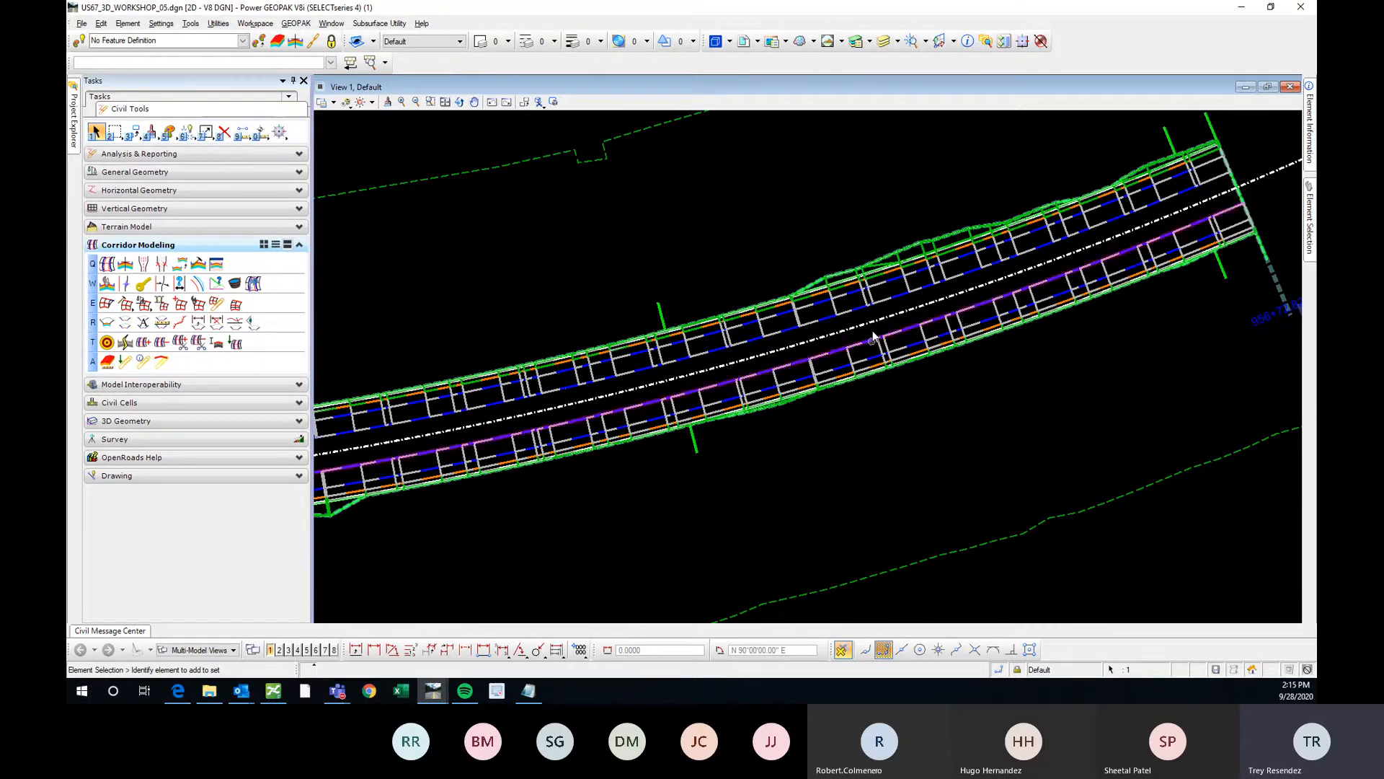
{"action": "scroll", "coordinate": [967, 322], "scroll_direction": "down", "scroll_amount": 2}
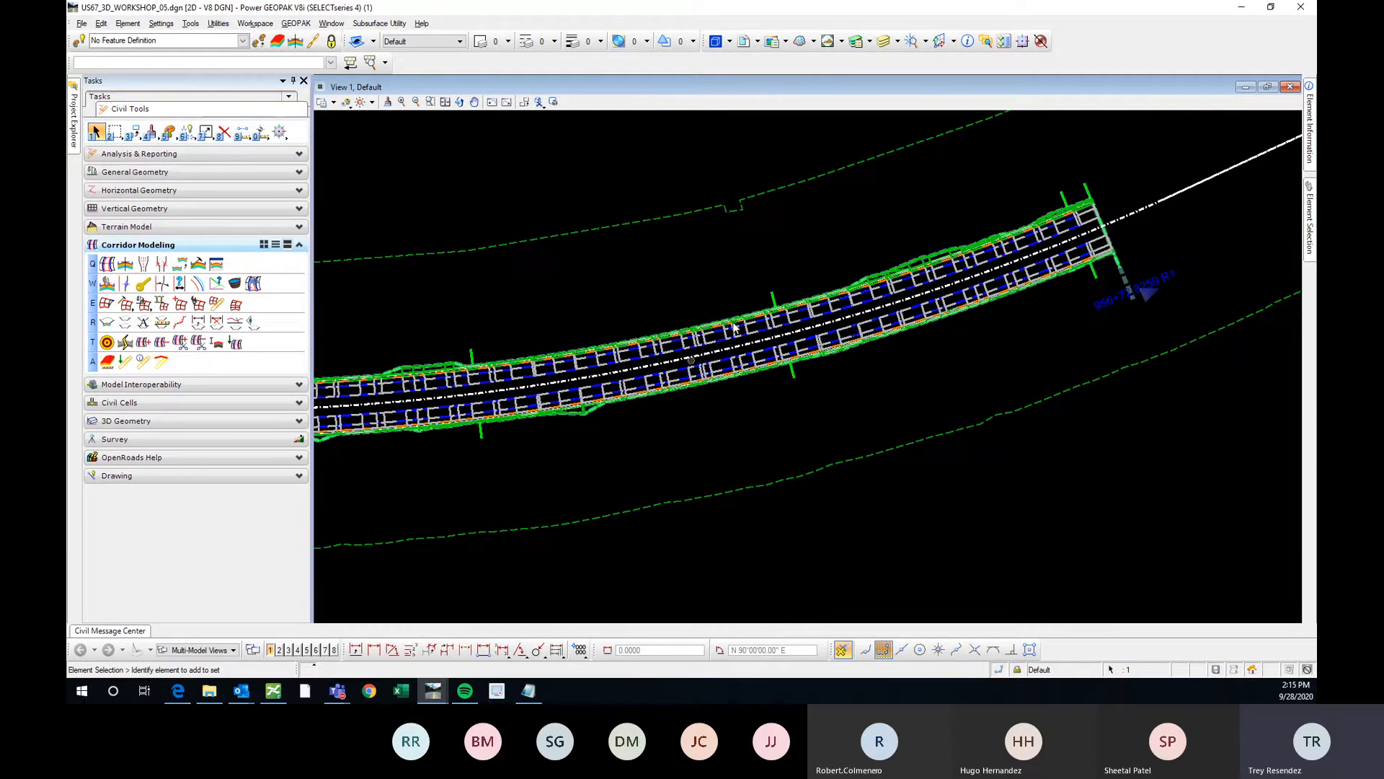
Set the interval of the New Template1 template drop to 20 in its properties
{"action": "left_click", "coordinate": [1123, 271]}
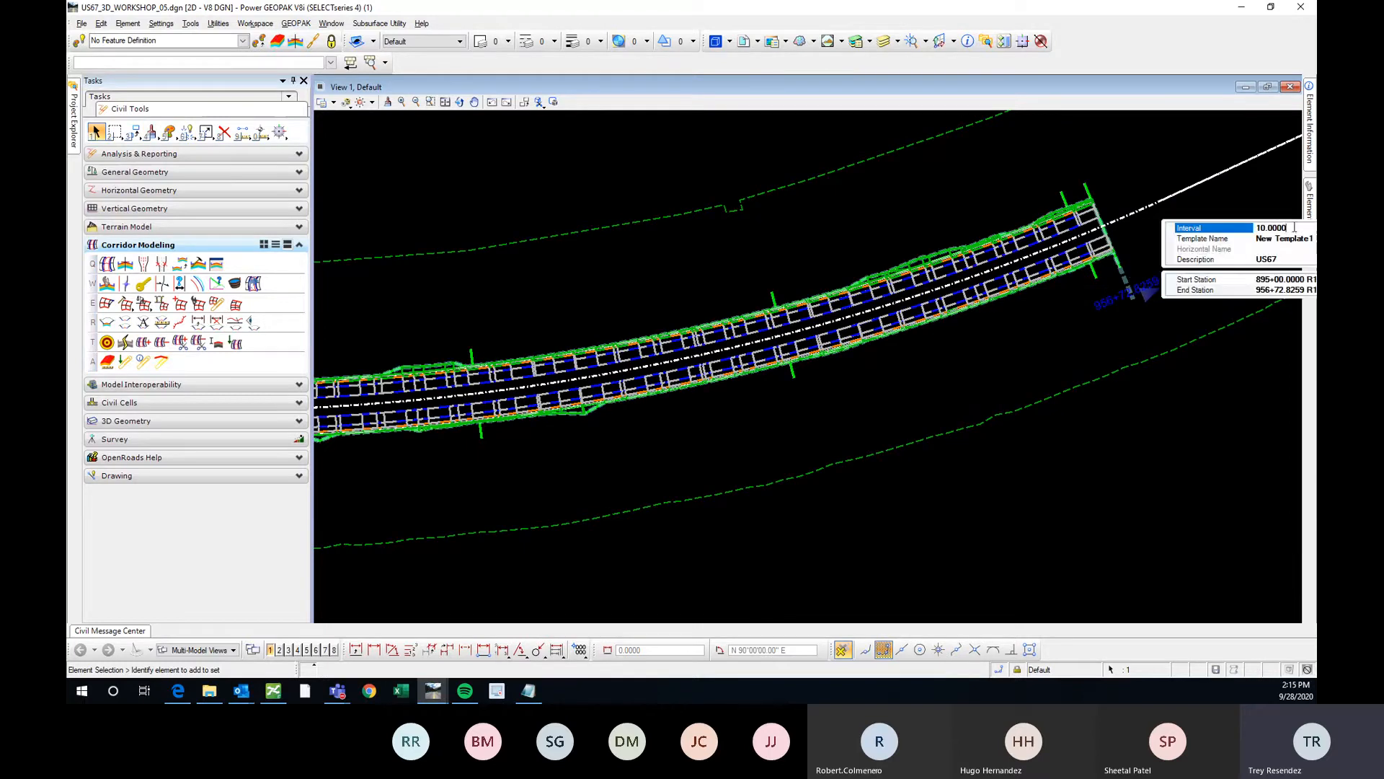
{"action": "left_click", "coordinate": [1294, 227]}
{"action": "type", "text": "20"}
{"action": "key", "text": "Return"}
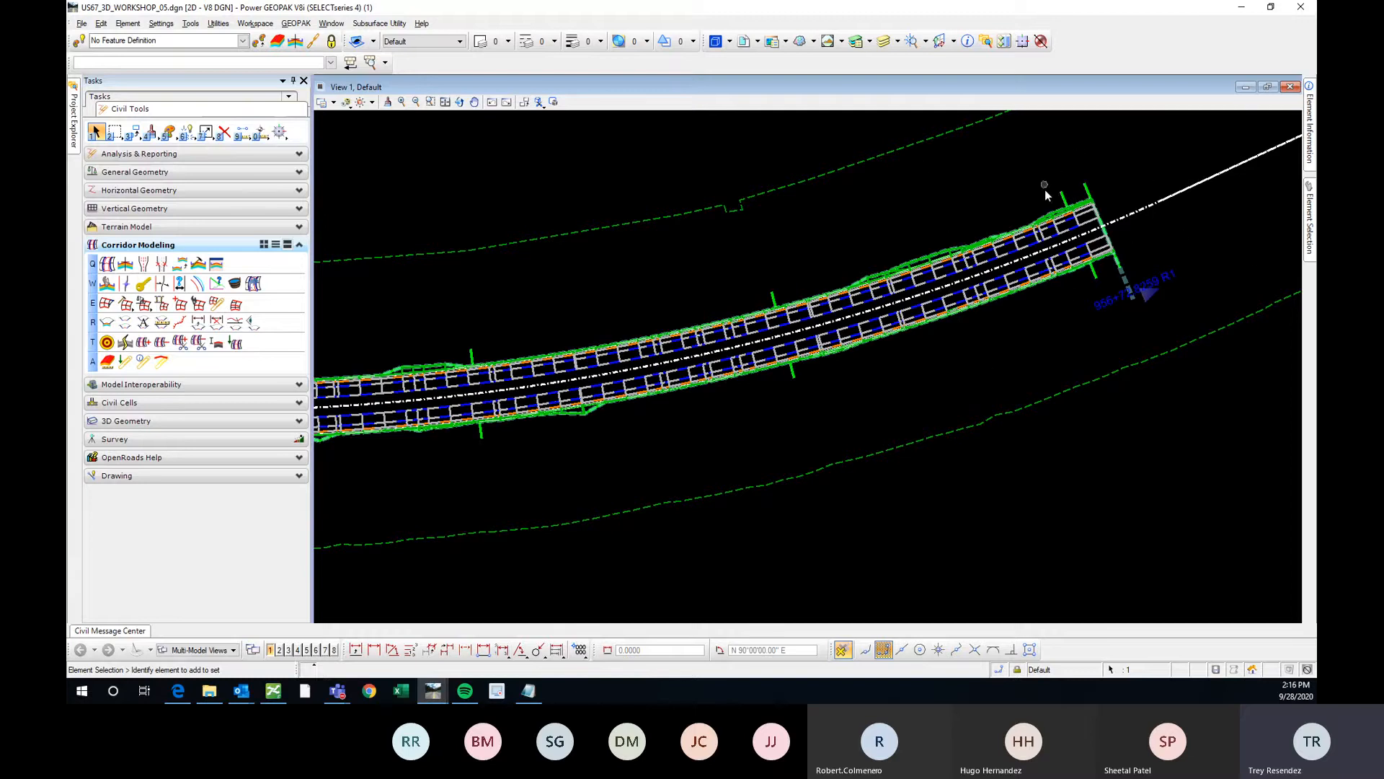
Change the US67 corridor's design stage to Final in its properties
{"action": "scroll", "coordinate": [1089, 189], "scroll_direction": "up", "scroll_amount": 2}
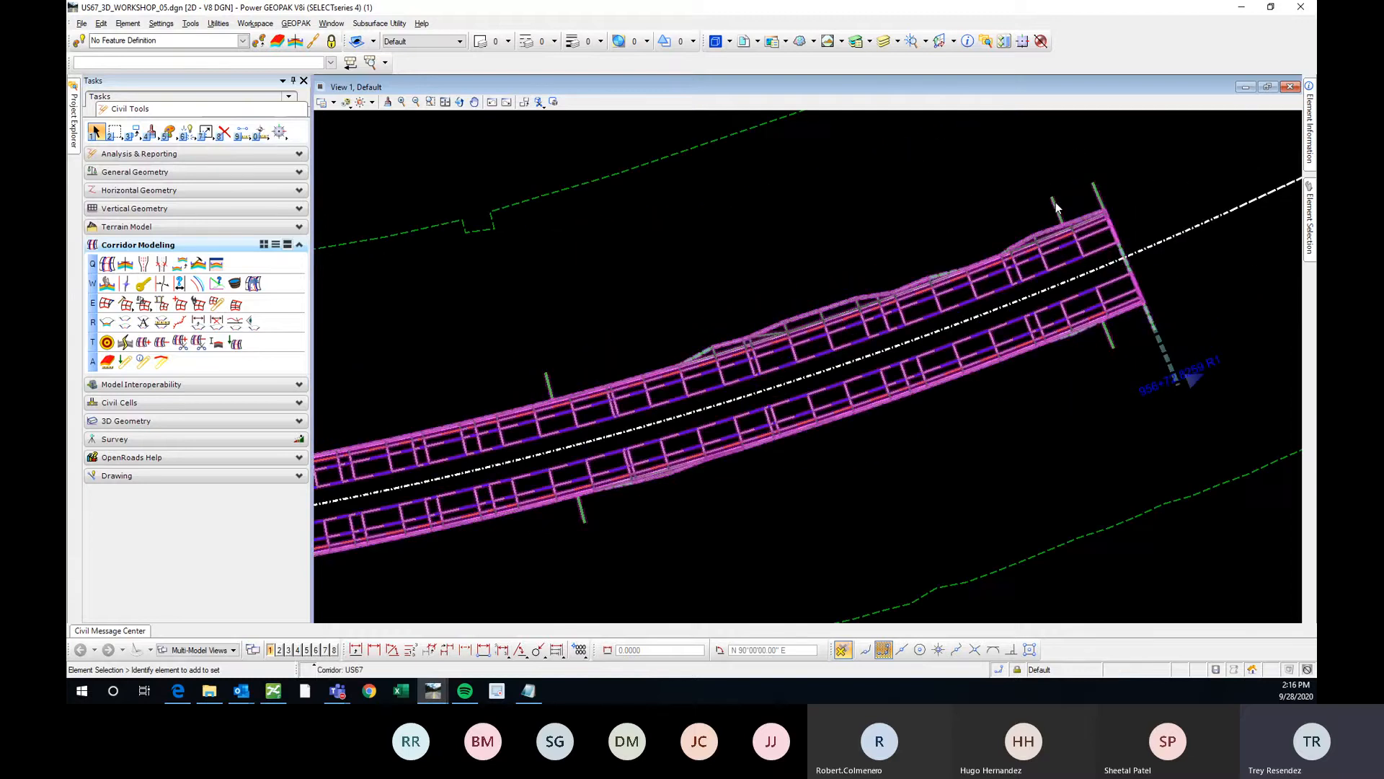
{"action": "left_click", "coordinate": [1057, 207]}
{"action": "left_click", "coordinate": [1072, 195]}
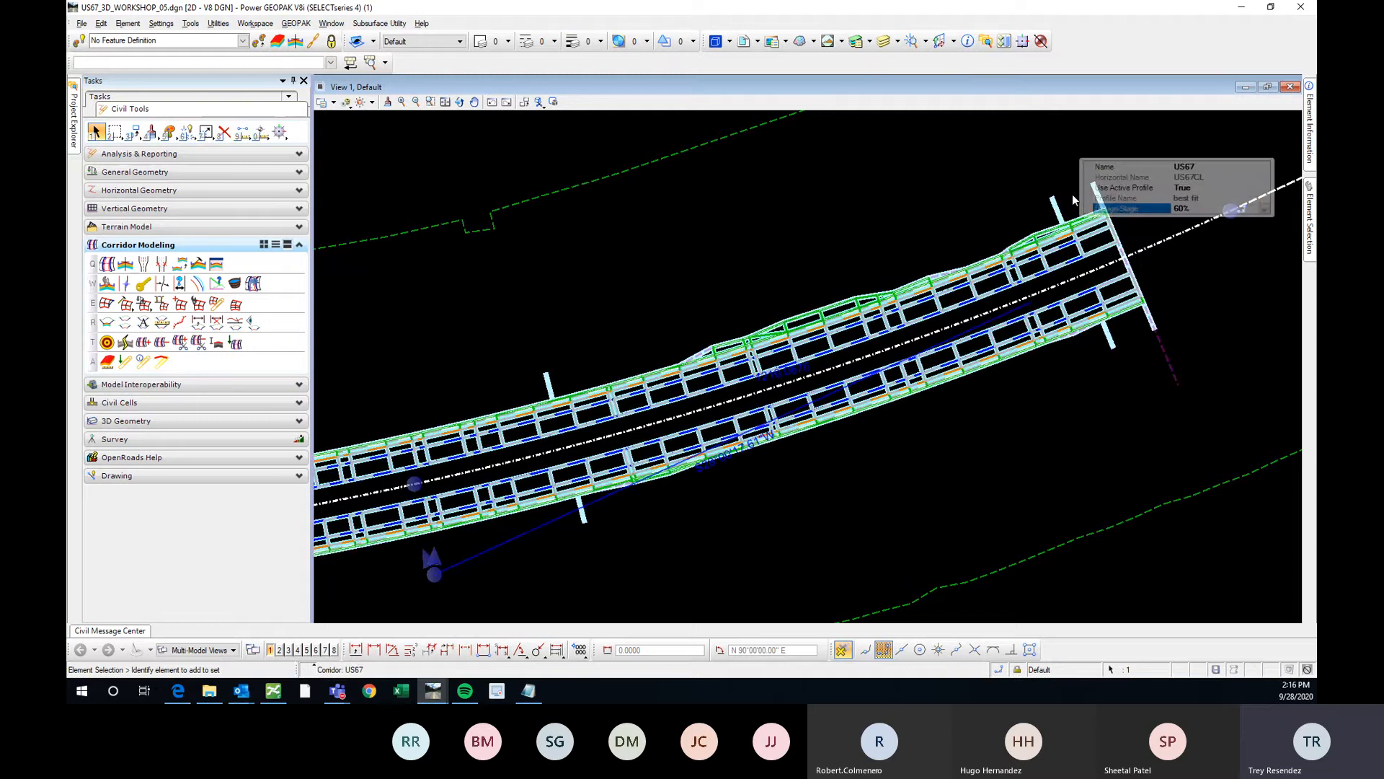
{"action": "left_click", "coordinate": [1264, 209]}
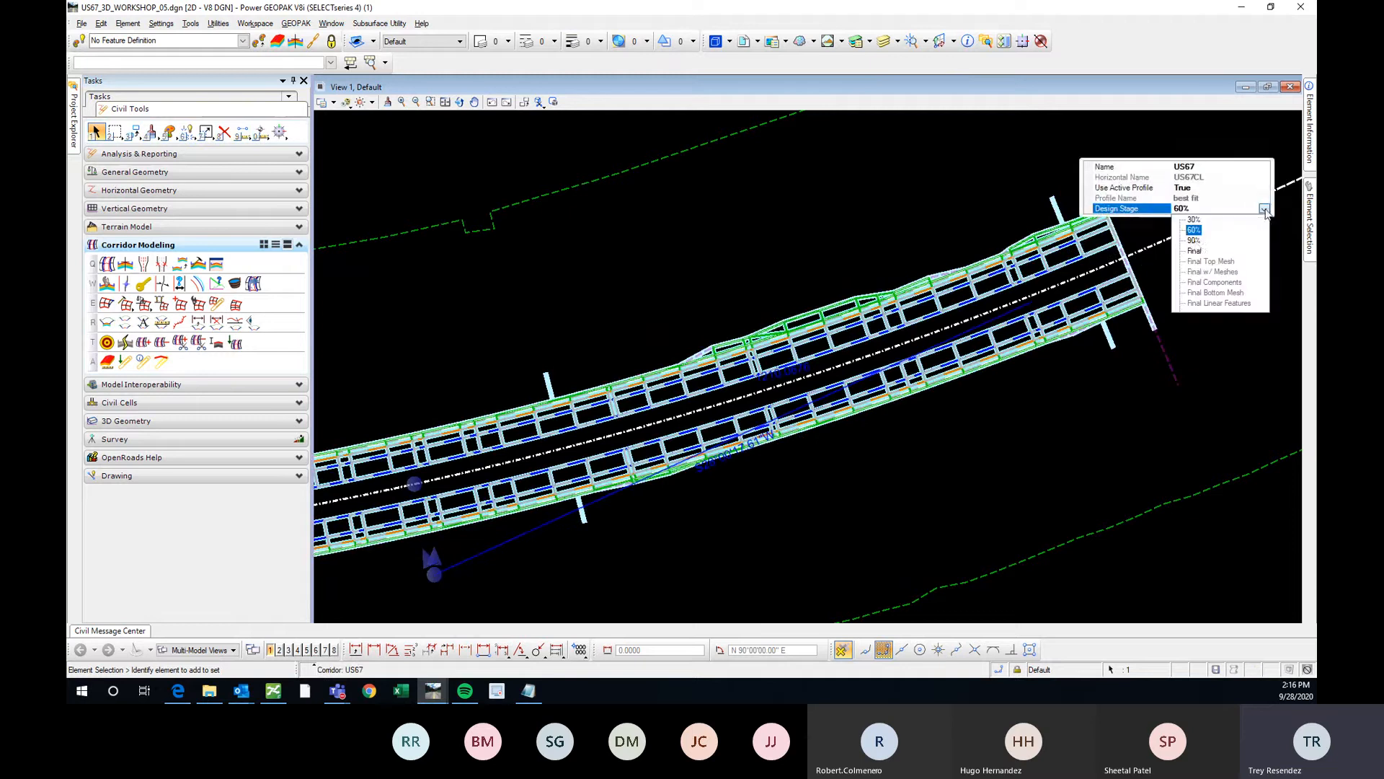
{"action": "left_click", "coordinate": [1195, 251]}
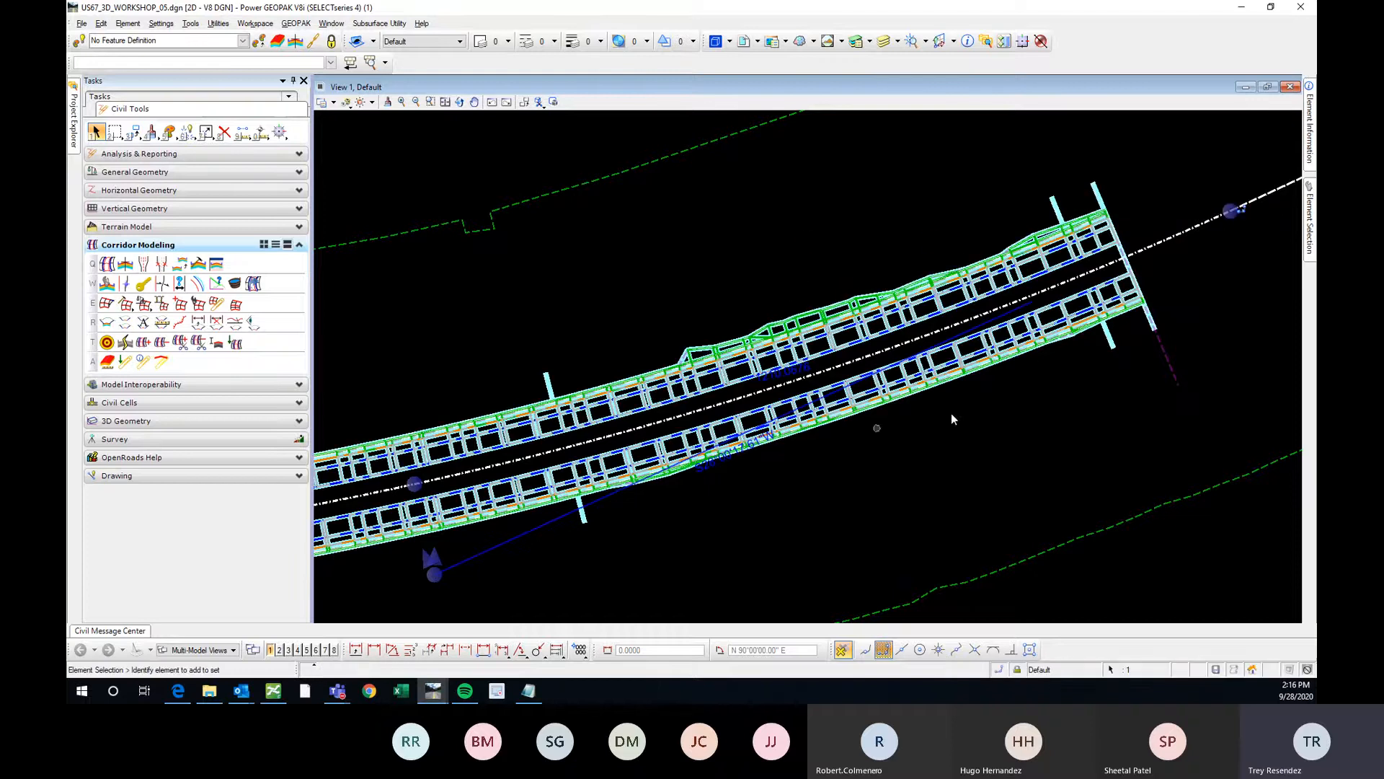
Inspect the template drop spacing along the whole US67 corridor, from the curve back to its beginning
{"action": "scroll", "coordinate": [1138, 289], "scroll_direction": "down", "scroll_amount": 5}
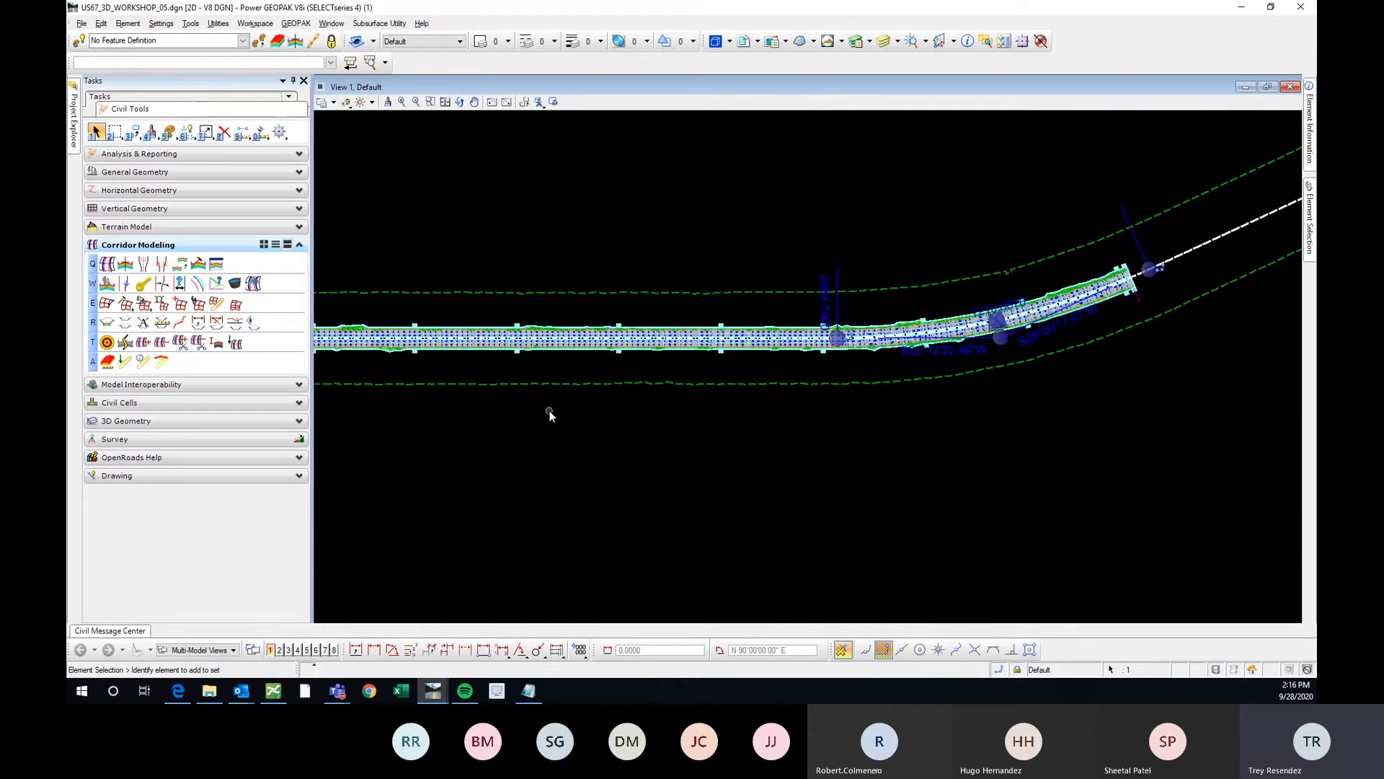
{"action": "middle_click_drag", "start_coordinate": [550, 404], "coordinate": [992, 454]}
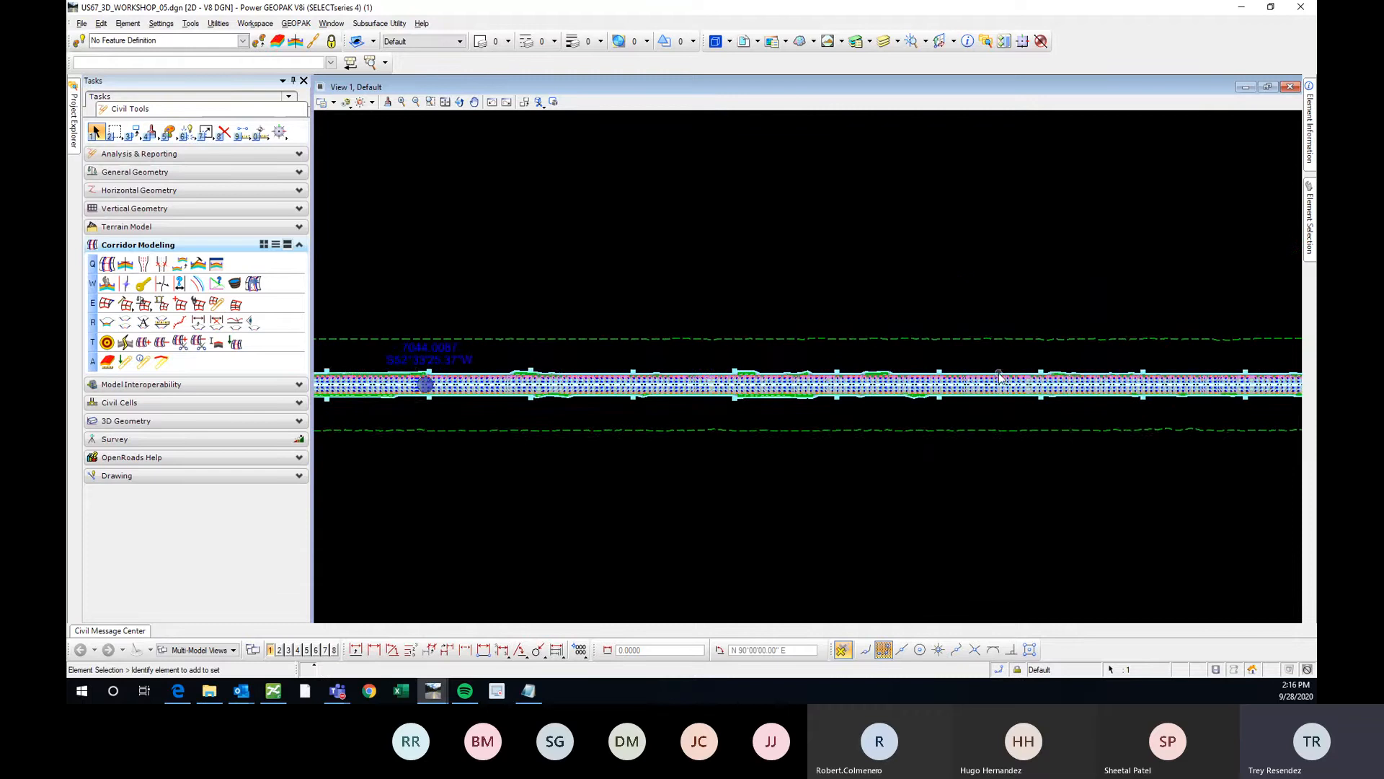
{"action": "scroll", "coordinate": [999, 378], "scroll_direction": "down", "scroll_amount": 2}
{"action": "scroll", "coordinate": [431, 351], "scroll_direction": "up", "scroll_amount": 2}
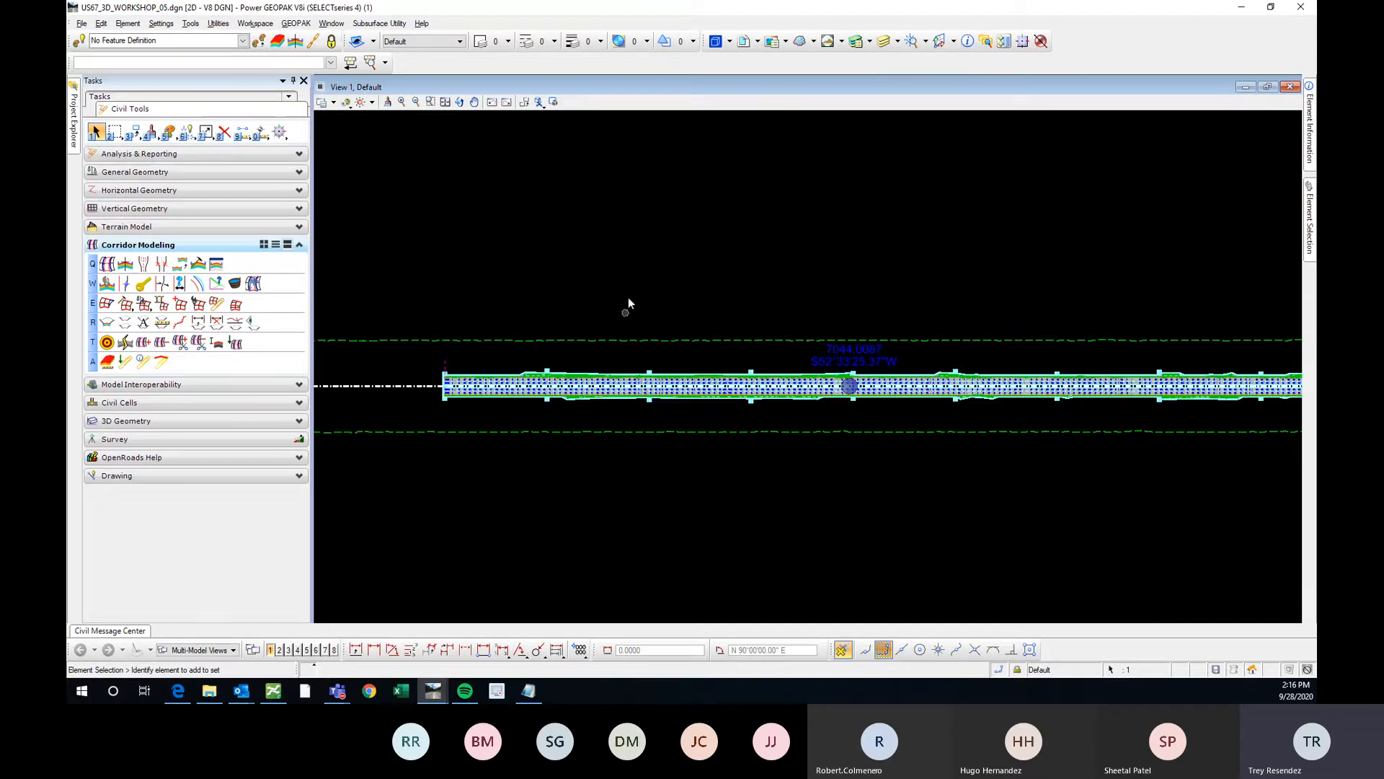
{"action": "scroll", "coordinate": [519, 401], "scroll_direction": "down", "scroll_amount": 3}
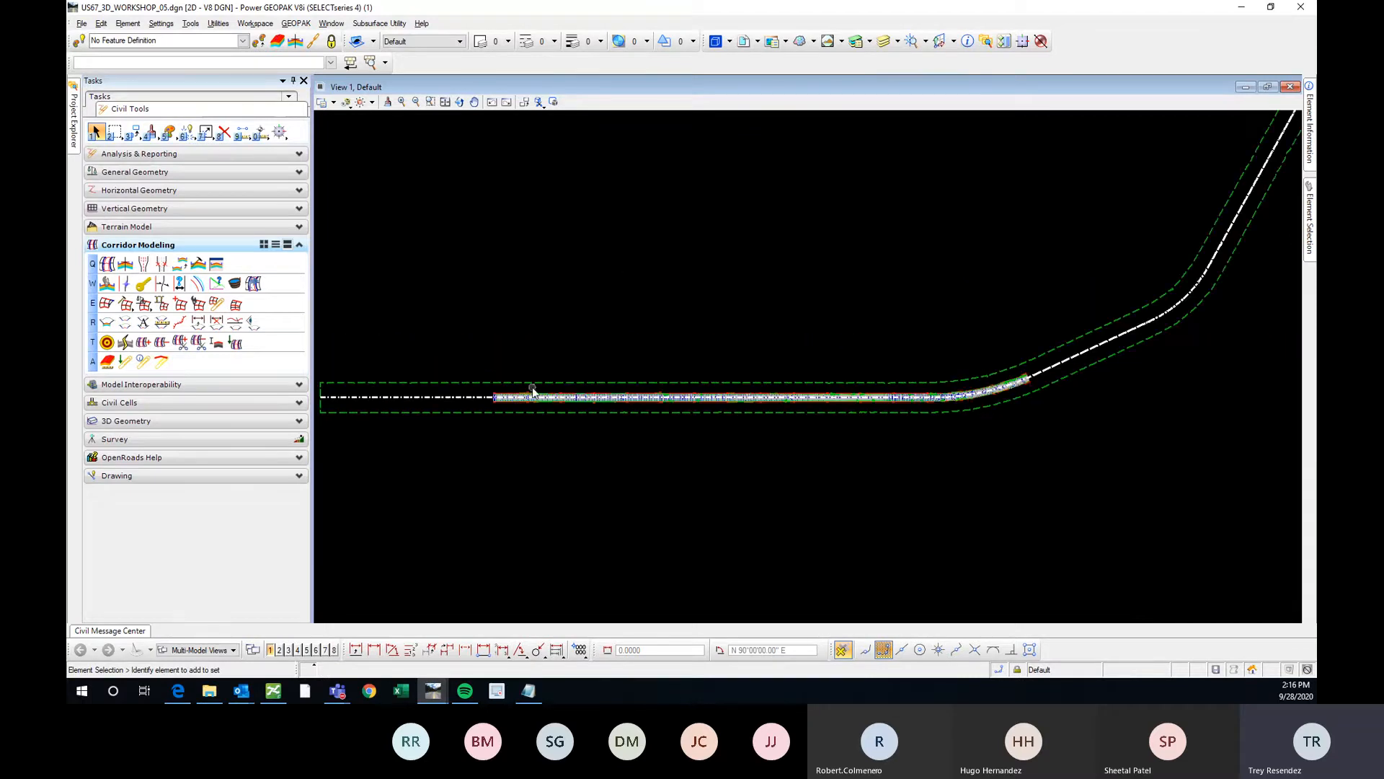
{"action": "scroll", "coordinate": [612, 408], "scroll_direction": "up", "scroll_amount": 4}
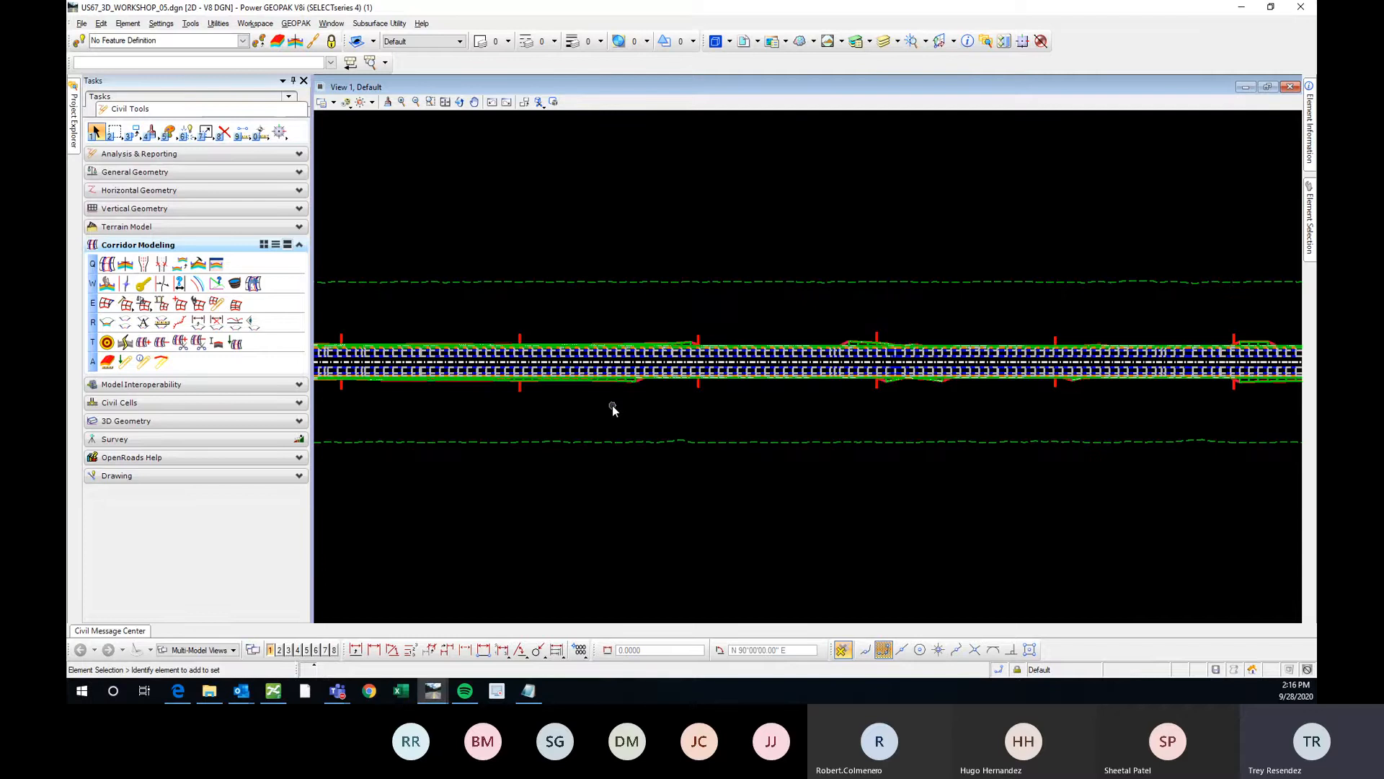
{"action": "scroll", "coordinate": [679, 380], "scroll_direction": "down", "scroll_amount": 3}
{"action": "scroll", "coordinate": [492, 375], "scroll_direction": "down", "scroll_amount": 2}
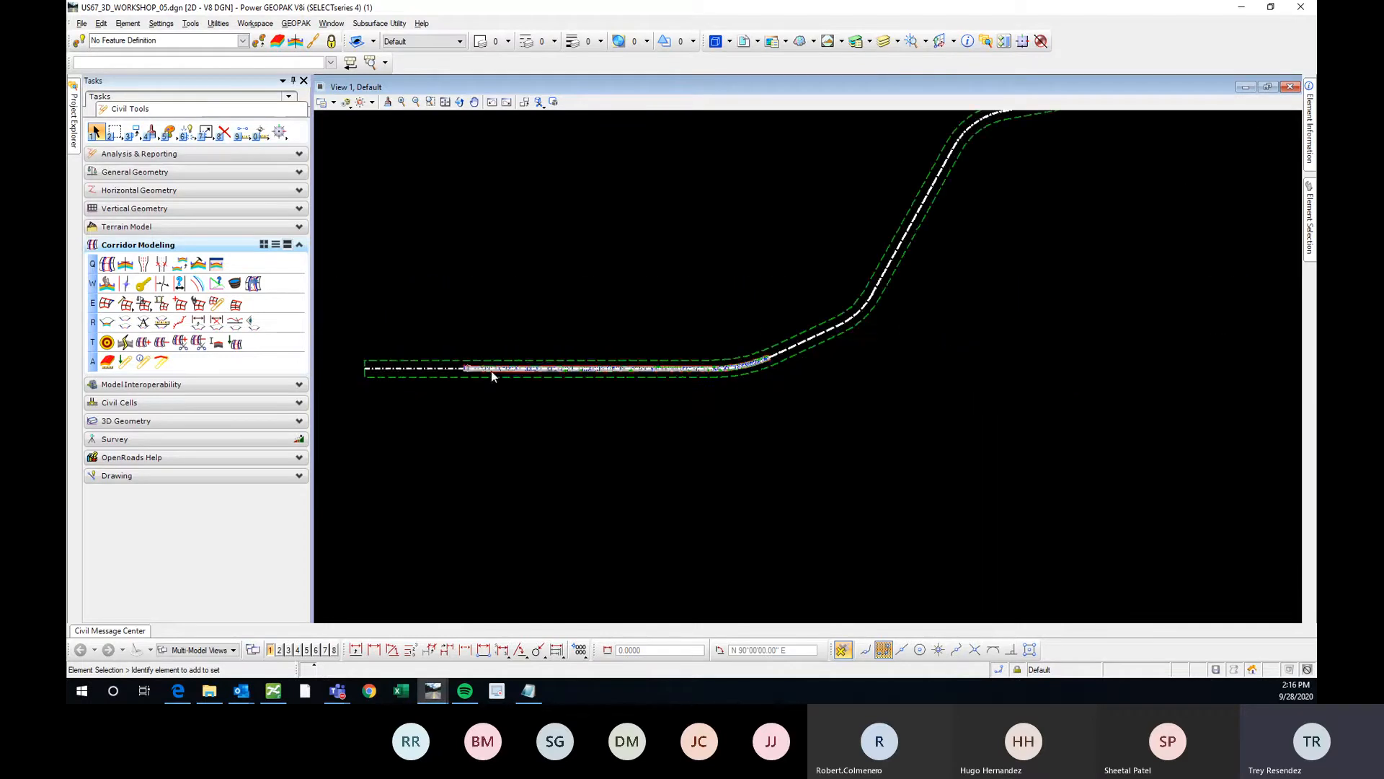
{"action": "scroll", "coordinate": [868, 306], "scroll_direction": "up", "scroll_amount": 2}
{"action": "scroll", "coordinate": [1075, 357], "scroll_direction": "down", "scroll_amount": 2}
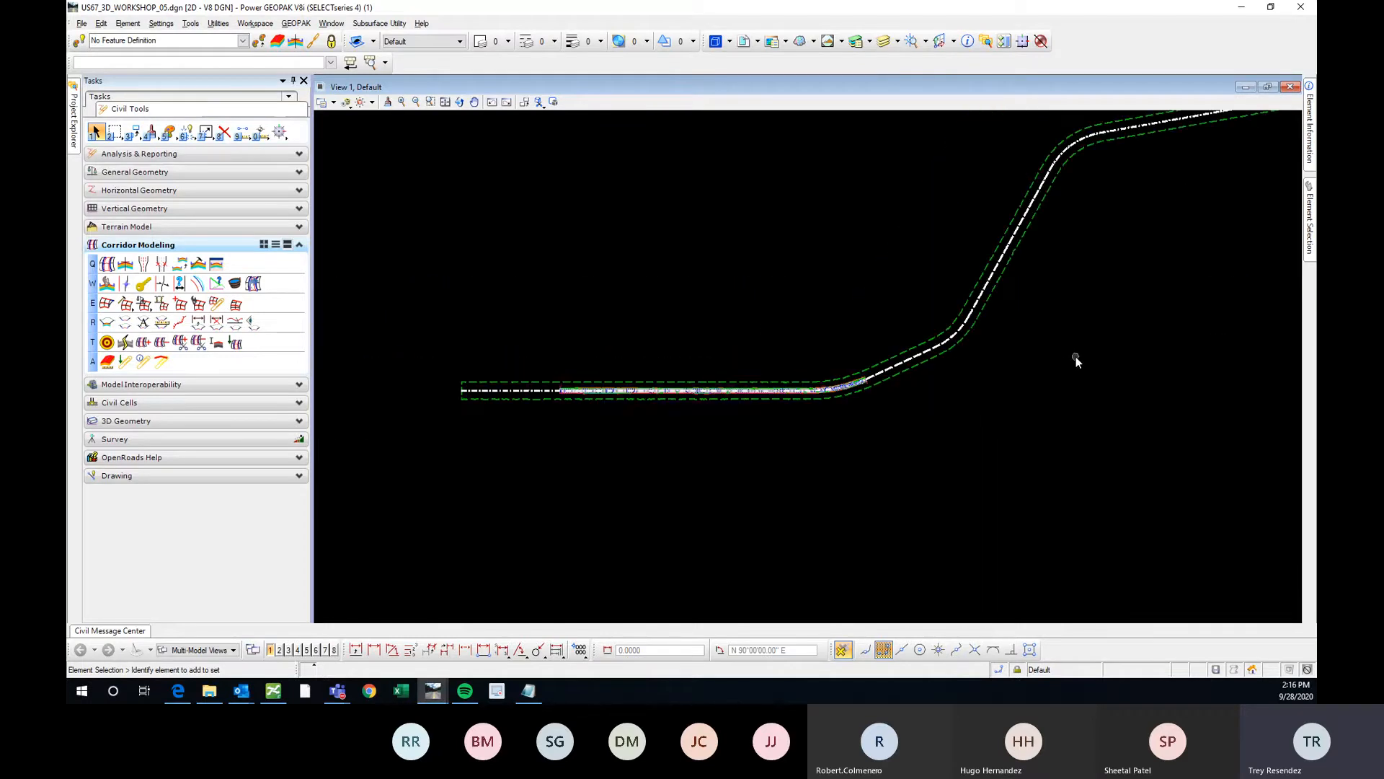
Delete the US67 corridor from the drawing
{"action": "scroll", "coordinate": [577, 396], "scroll_direction": "up", "scroll_amount": 3}
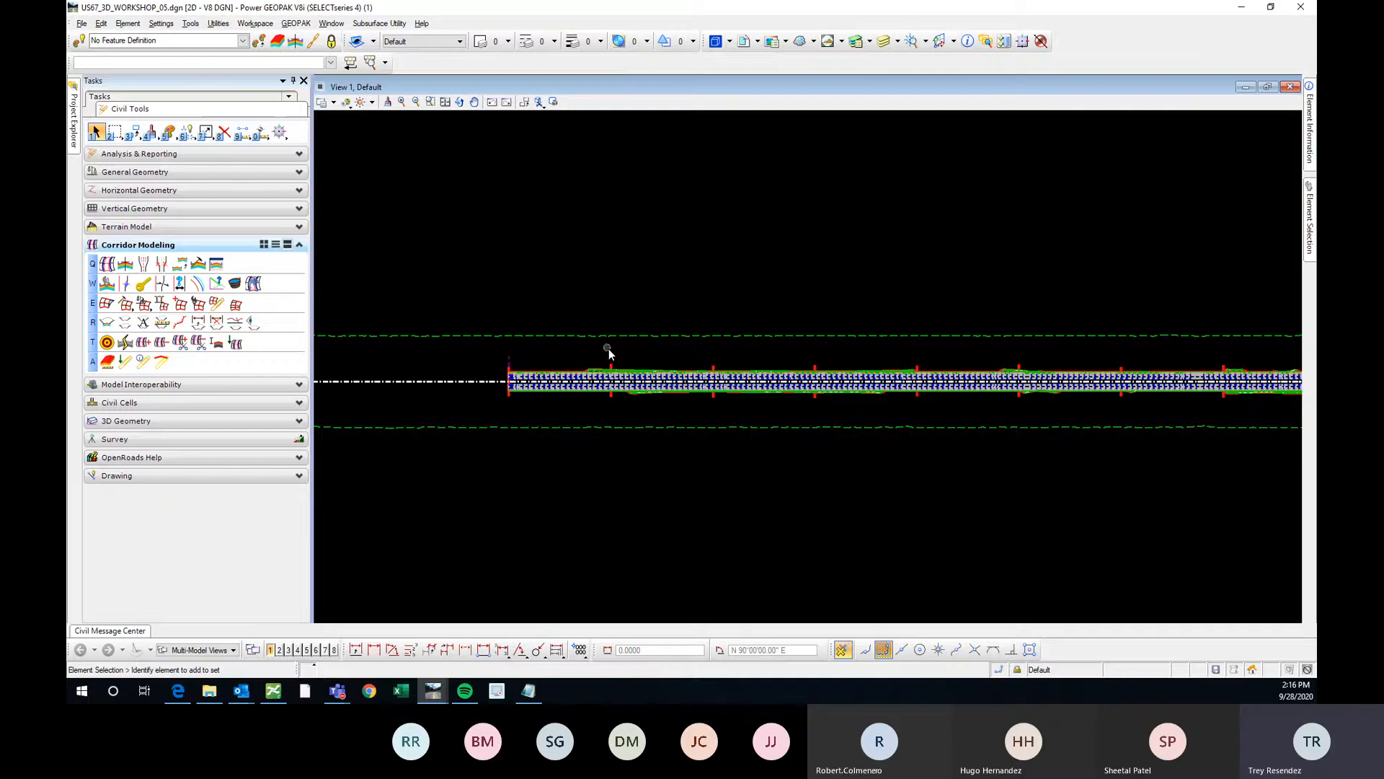
{"action": "scroll", "coordinate": [608, 349], "scroll_direction": "up", "scroll_amount": 2}
{"action": "left_click", "coordinate": [613, 376]}
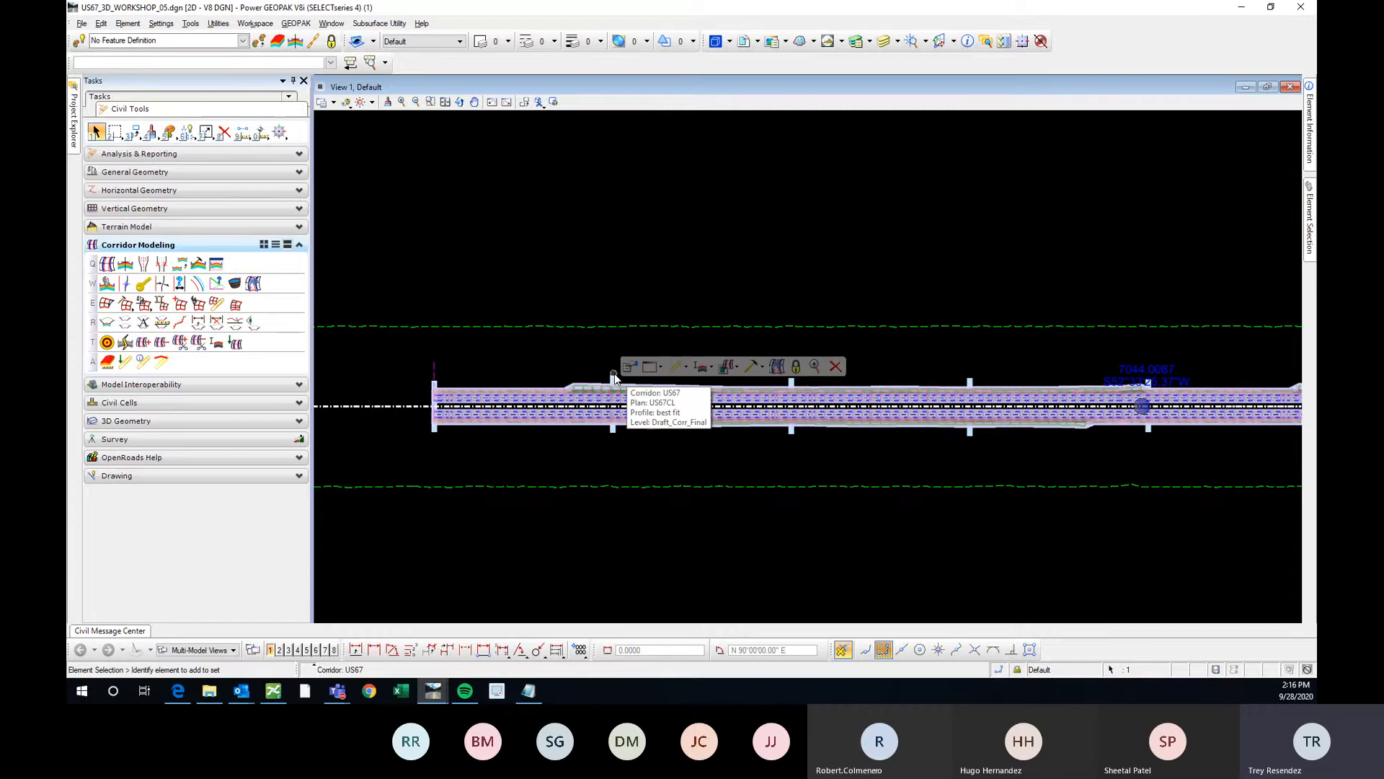
{"action": "left_click", "coordinate": [836, 367]}
{"action": "left_click", "coordinate": [824, 466]}
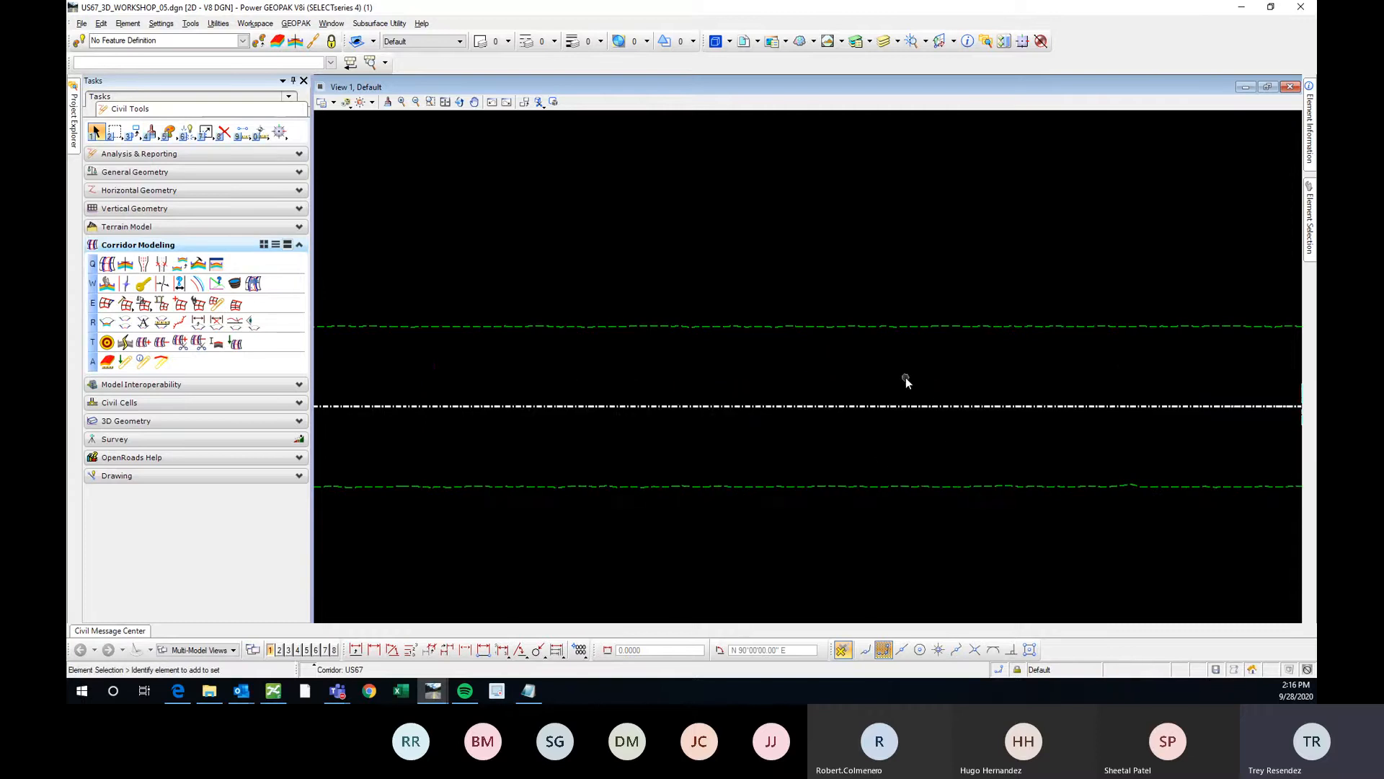
Create the US67 corridor along the US67CL centerline with its active profile, leaving the command before assigning a template
{"action": "scroll", "coordinate": [942, 383], "scroll_direction": "down", "scroll_amount": 5}
{"action": "scroll", "coordinate": [752, 388], "scroll_direction": "up", "scroll_amount": 4}
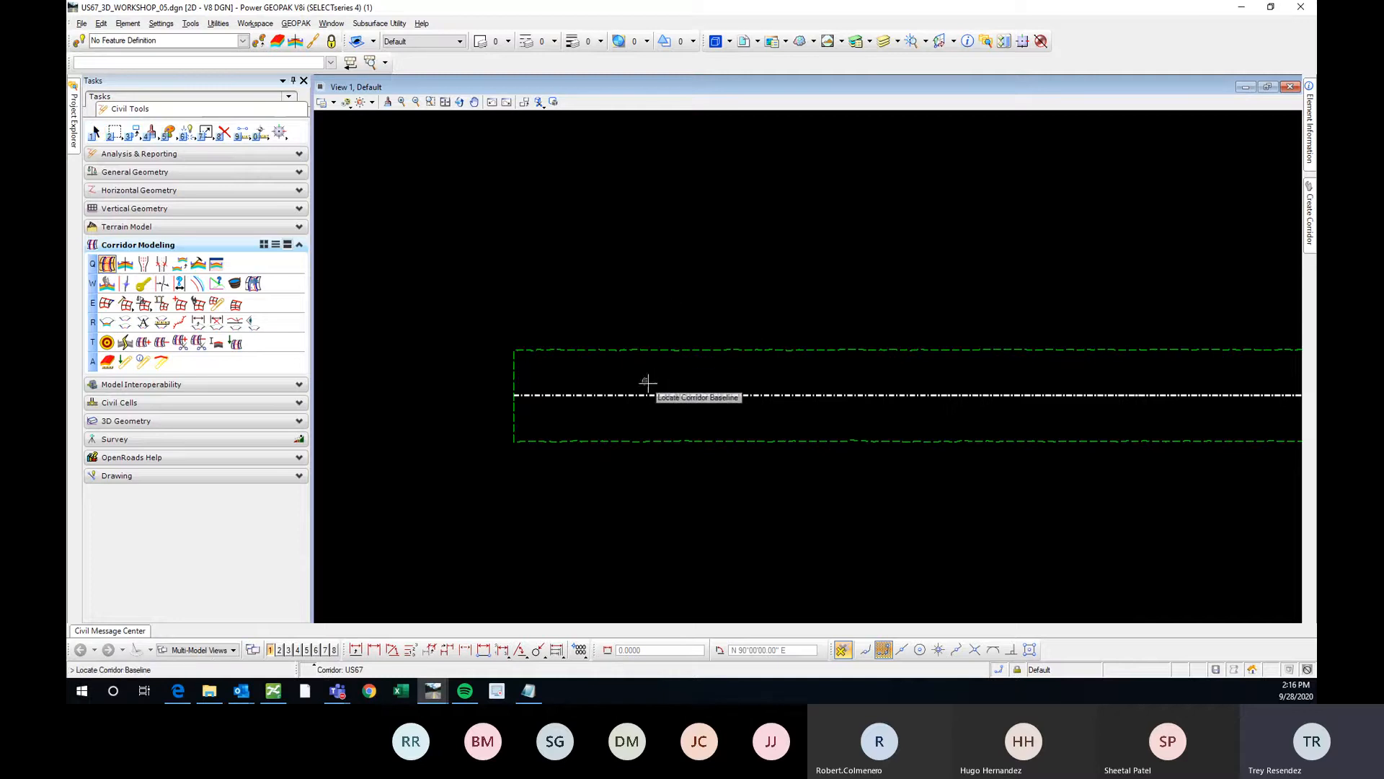
{"action": "right_click", "coordinate": [692, 368]}
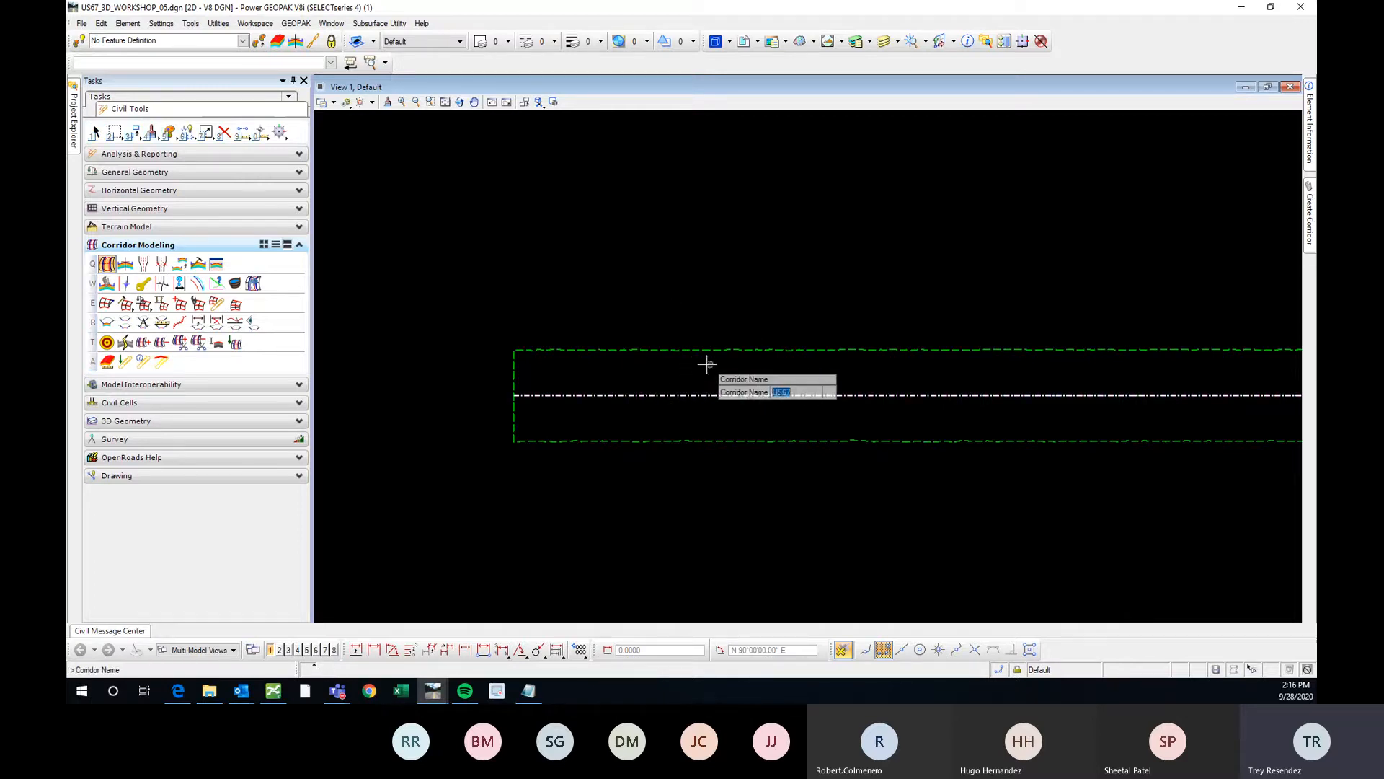
{"action": "left_click", "coordinate": [736, 334]}
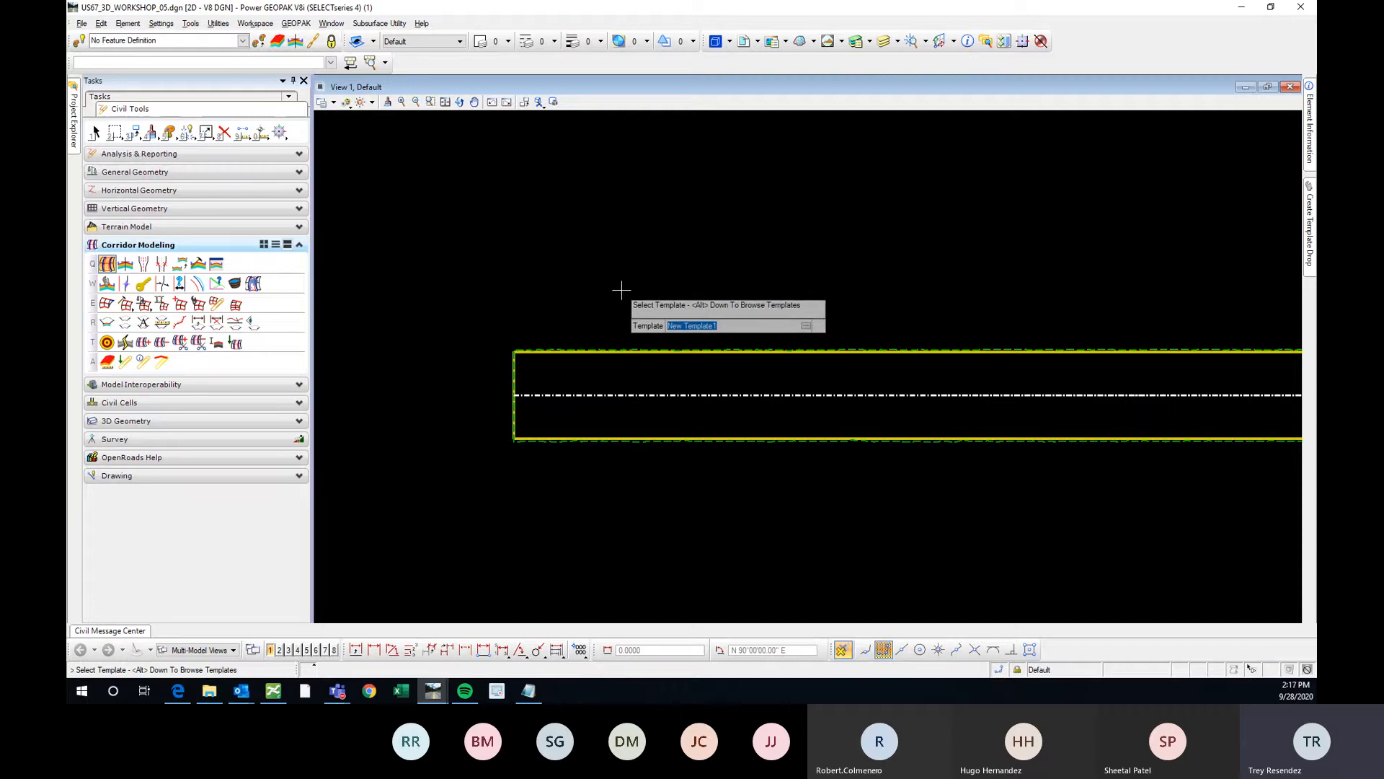
{"action": "key", "text": "Escape"}
Examine the new US67 corridor's boundary and its US67CL baseline near the start of the alignment
{"action": "scroll", "coordinate": [566, 358], "scroll_direction": "up", "scroll_amount": 3}
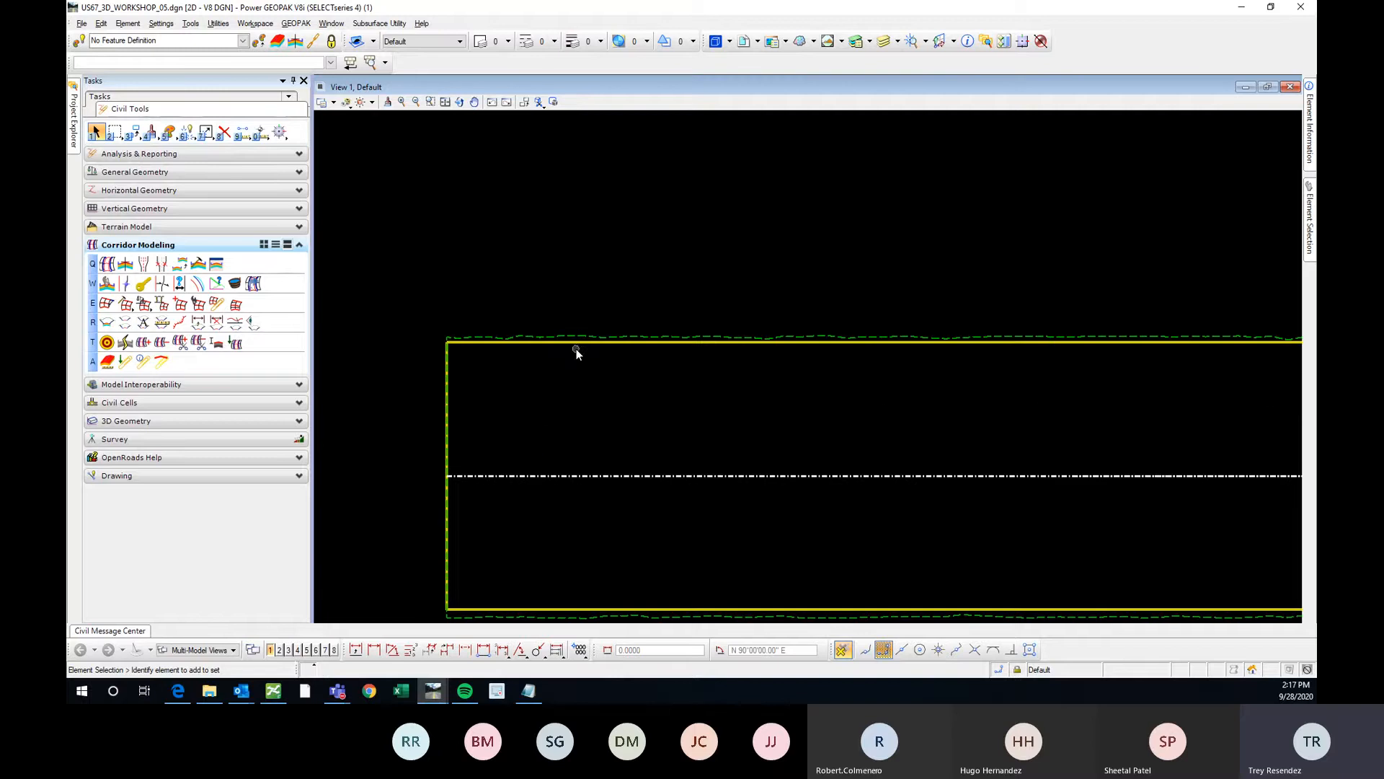
{"action": "left_click", "coordinate": [570, 342]}
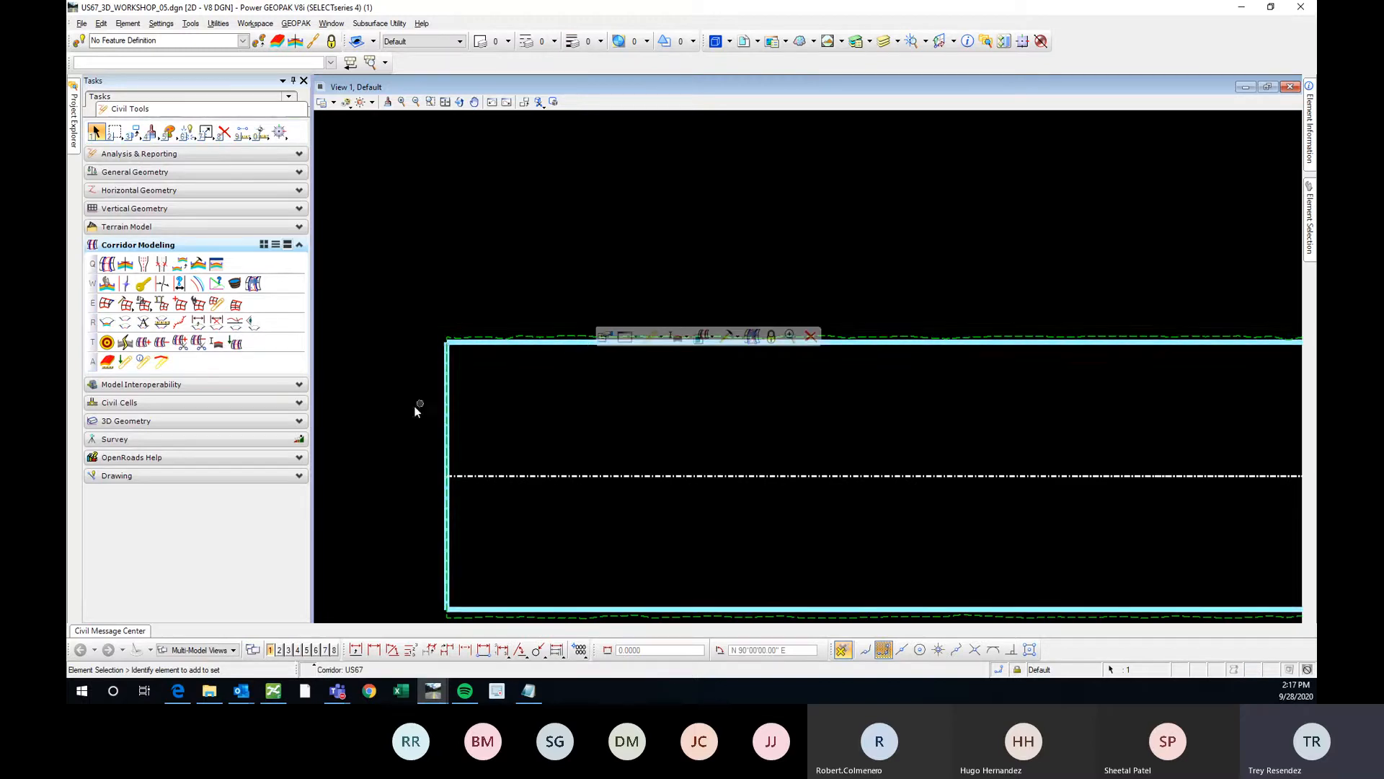
{"action": "scroll", "coordinate": [414, 412], "scroll_direction": "down", "scroll_amount": 2}
{"action": "scroll", "coordinate": [406, 448], "scroll_direction": "up", "scroll_amount": 1}
{"action": "scroll", "coordinate": [530, 393], "scroll_direction": "up", "scroll_amount": 2}
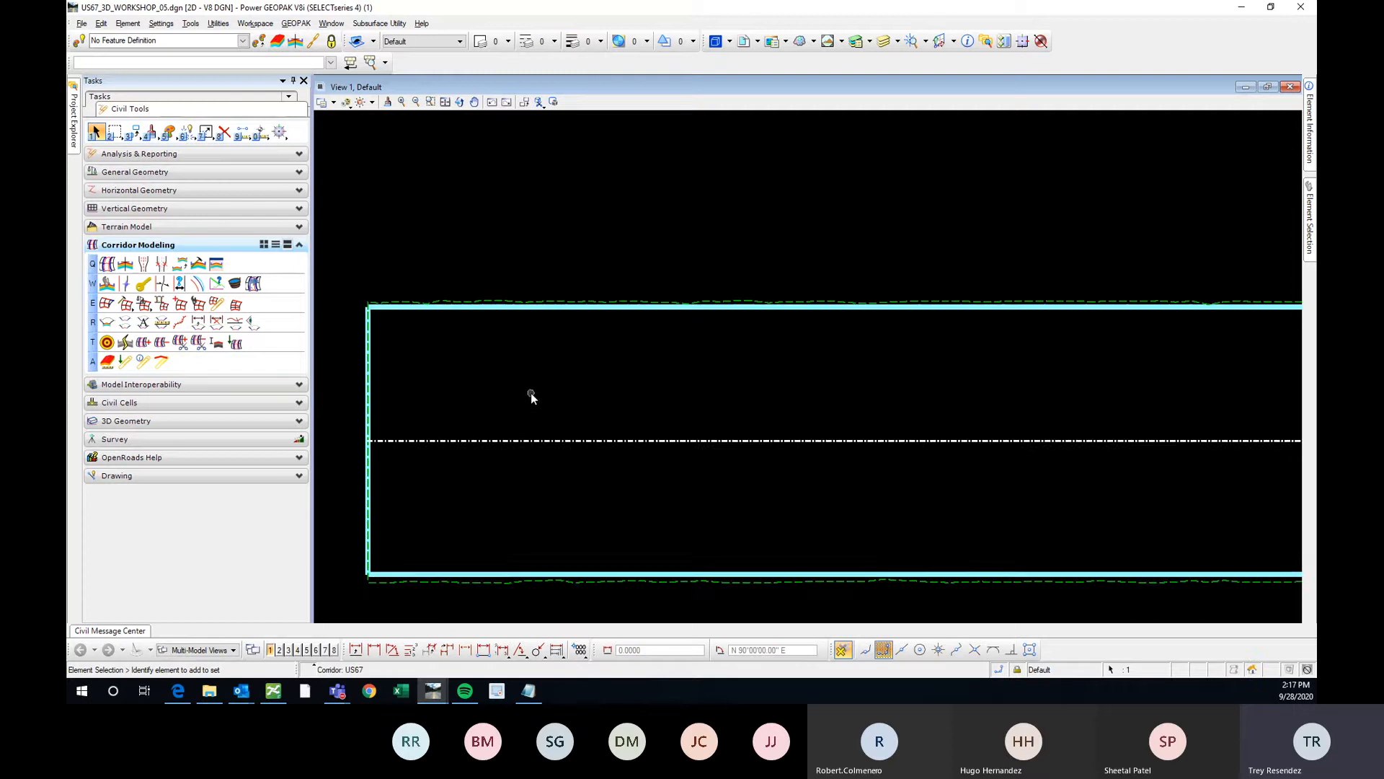
{"action": "left_click", "coordinate": [531, 380]}
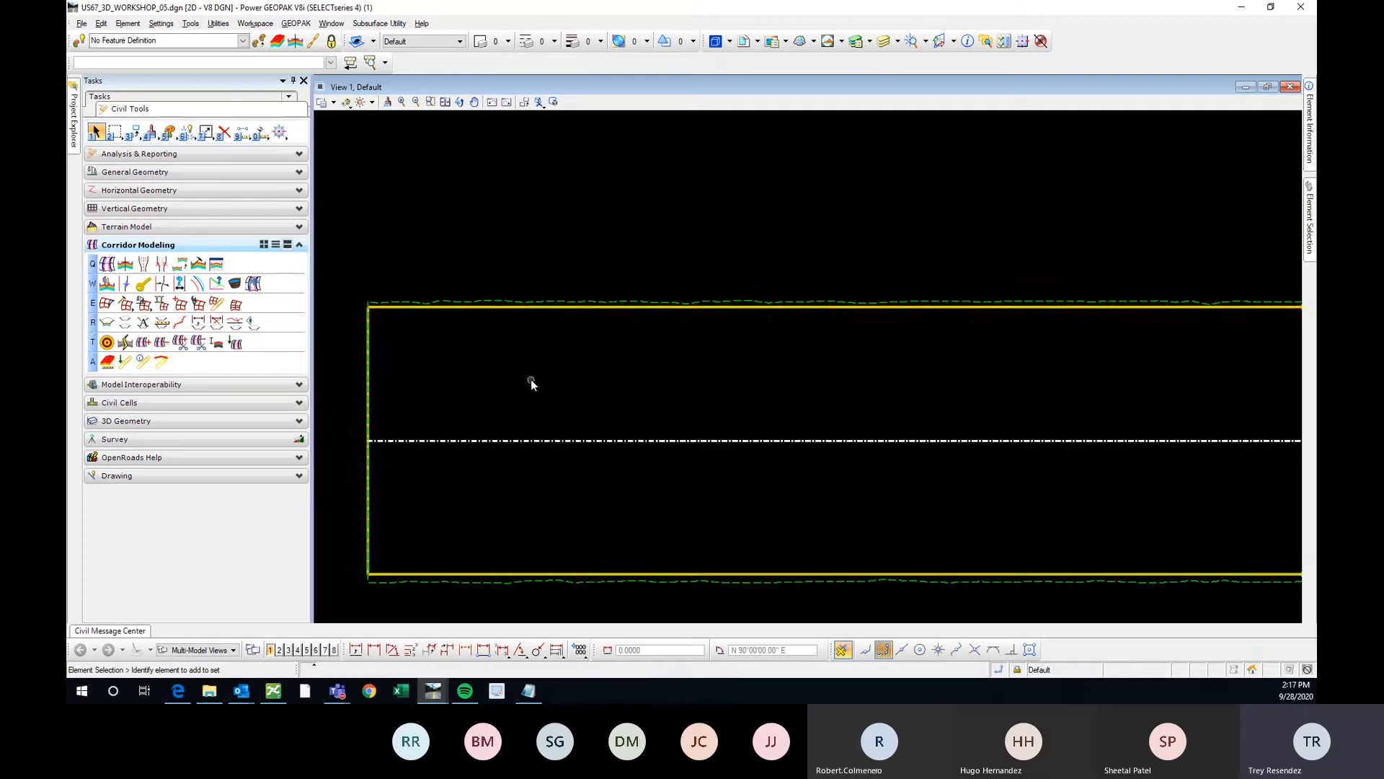
{"action": "left_click", "coordinate": [495, 310]}
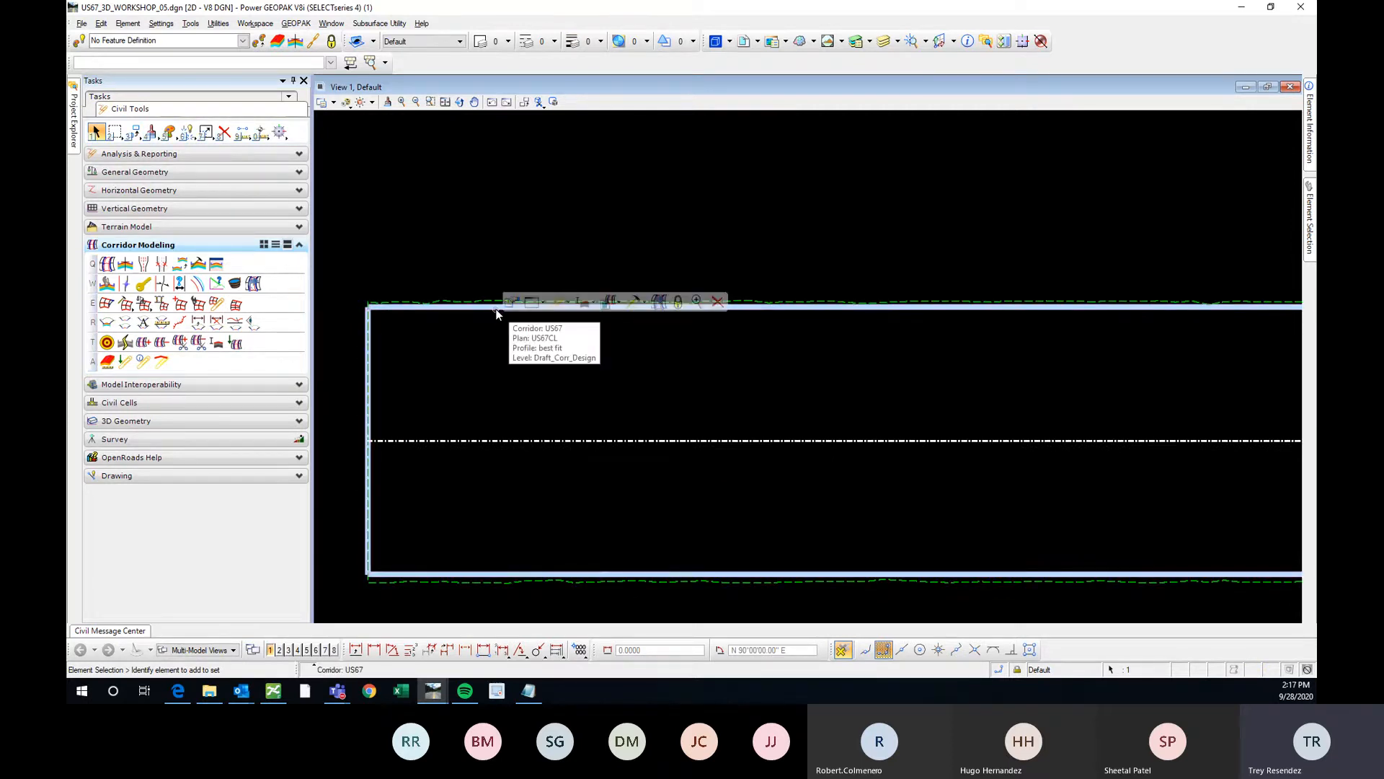
{"action": "left_click", "coordinate": [544, 372]}
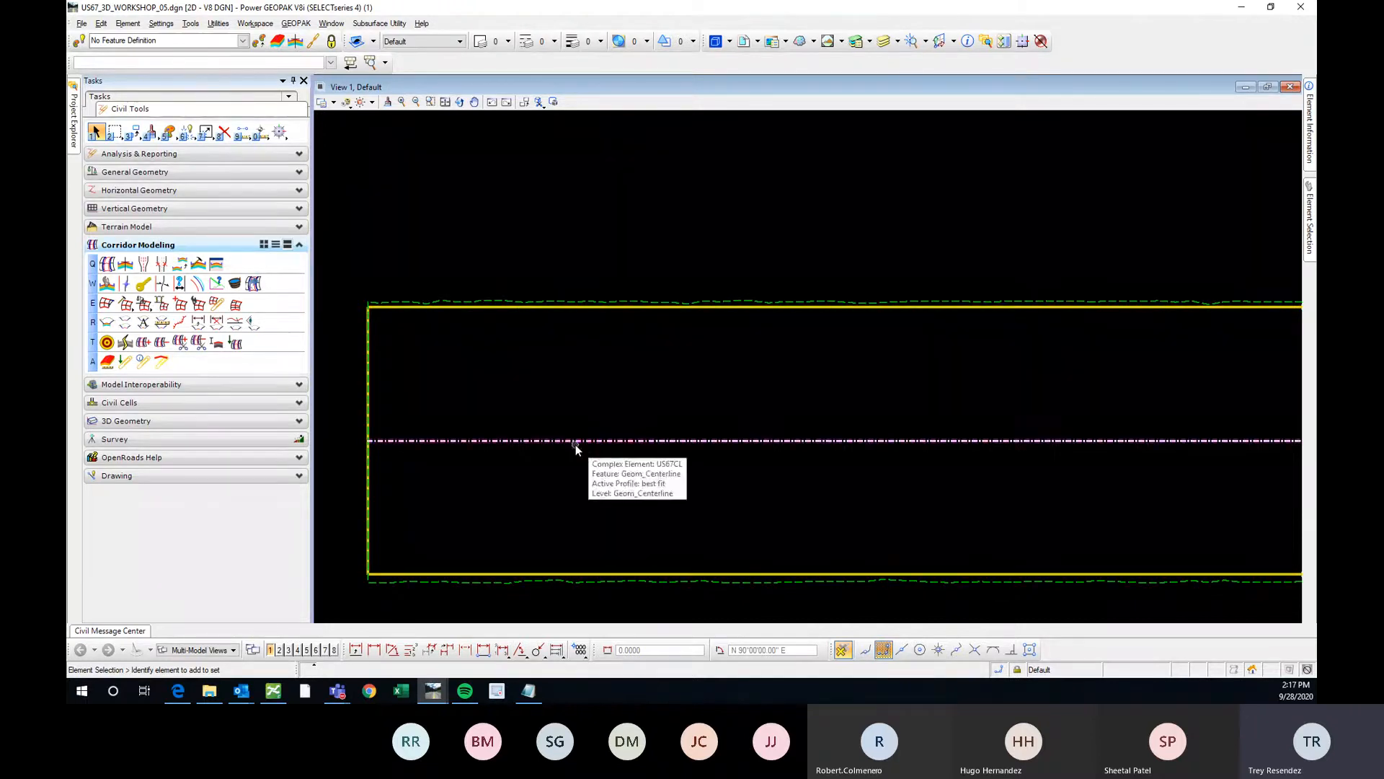
{"action": "left_click", "coordinate": [508, 309]}
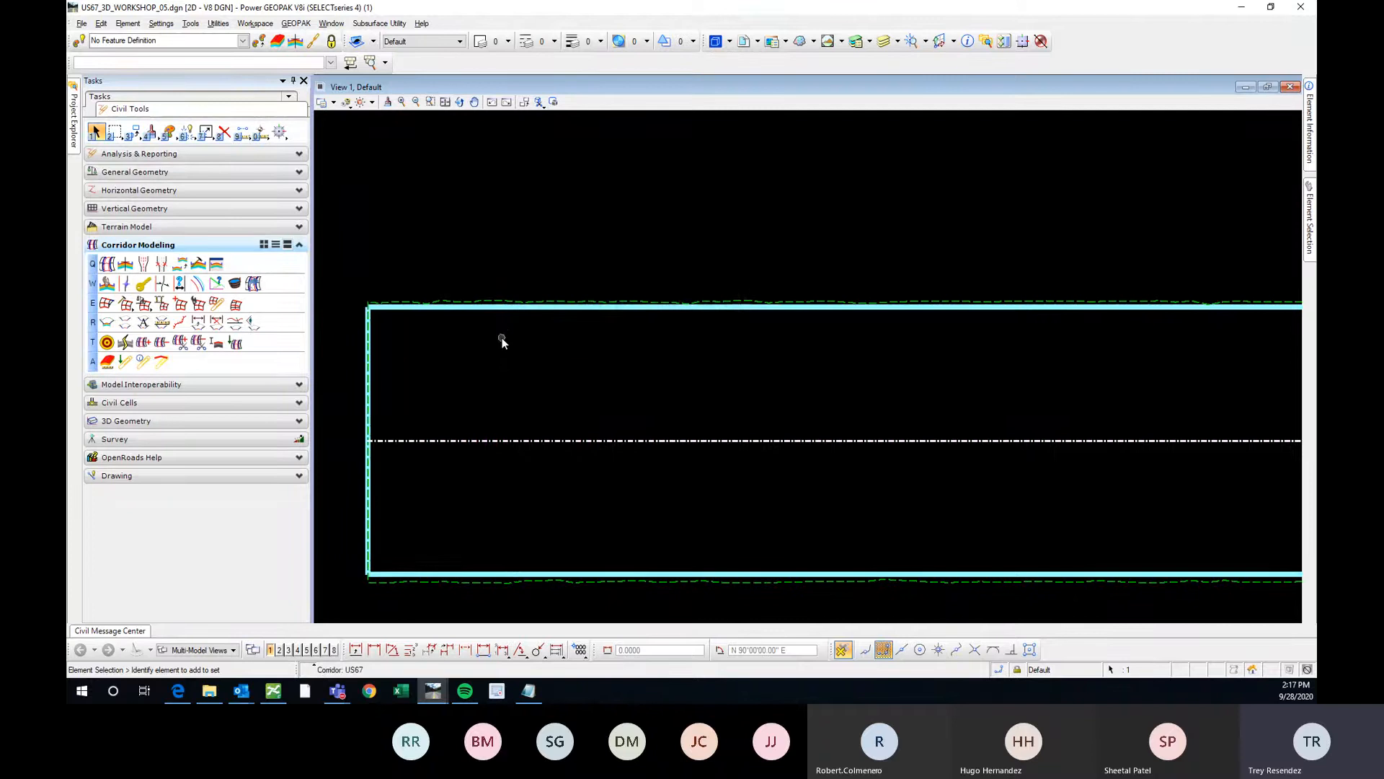
Add a template drop using New Template1 to the US67 corridor over a short stretch near its start, accepting the offered interval and description
{"action": "mouse_move", "coordinate": [496, 312]}
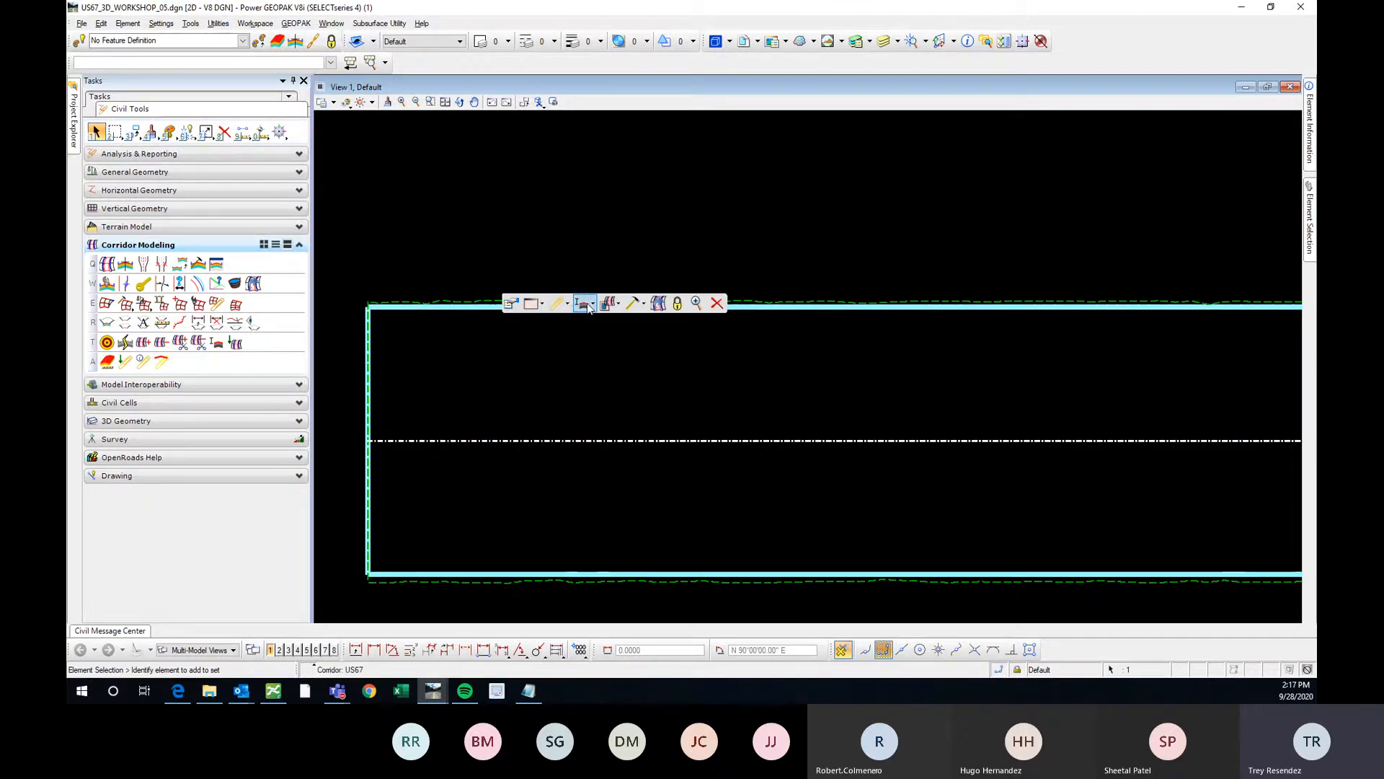
{"action": "left_click", "coordinate": [635, 303]}
{"action": "mouse_move", "coordinate": [492, 310]}
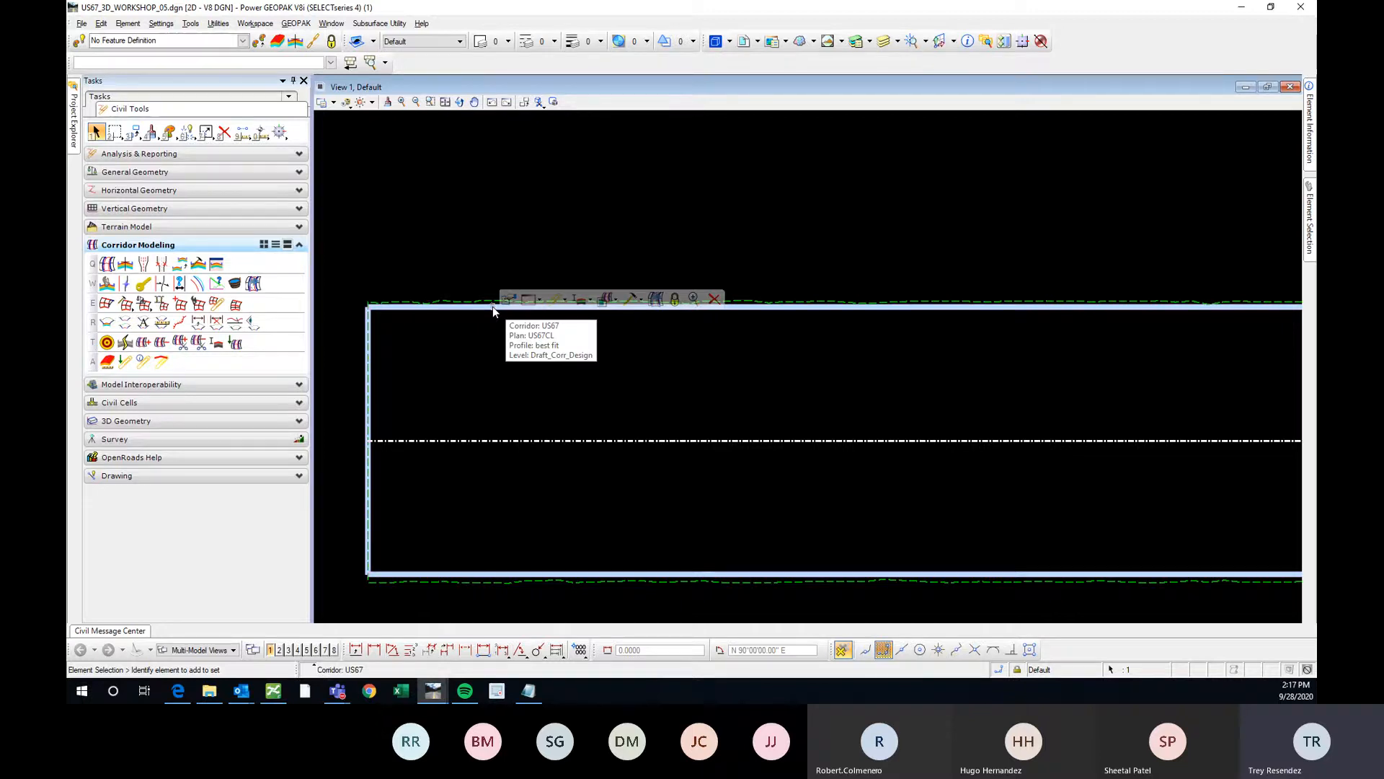
{"action": "left_click", "coordinate": [492, 306]}
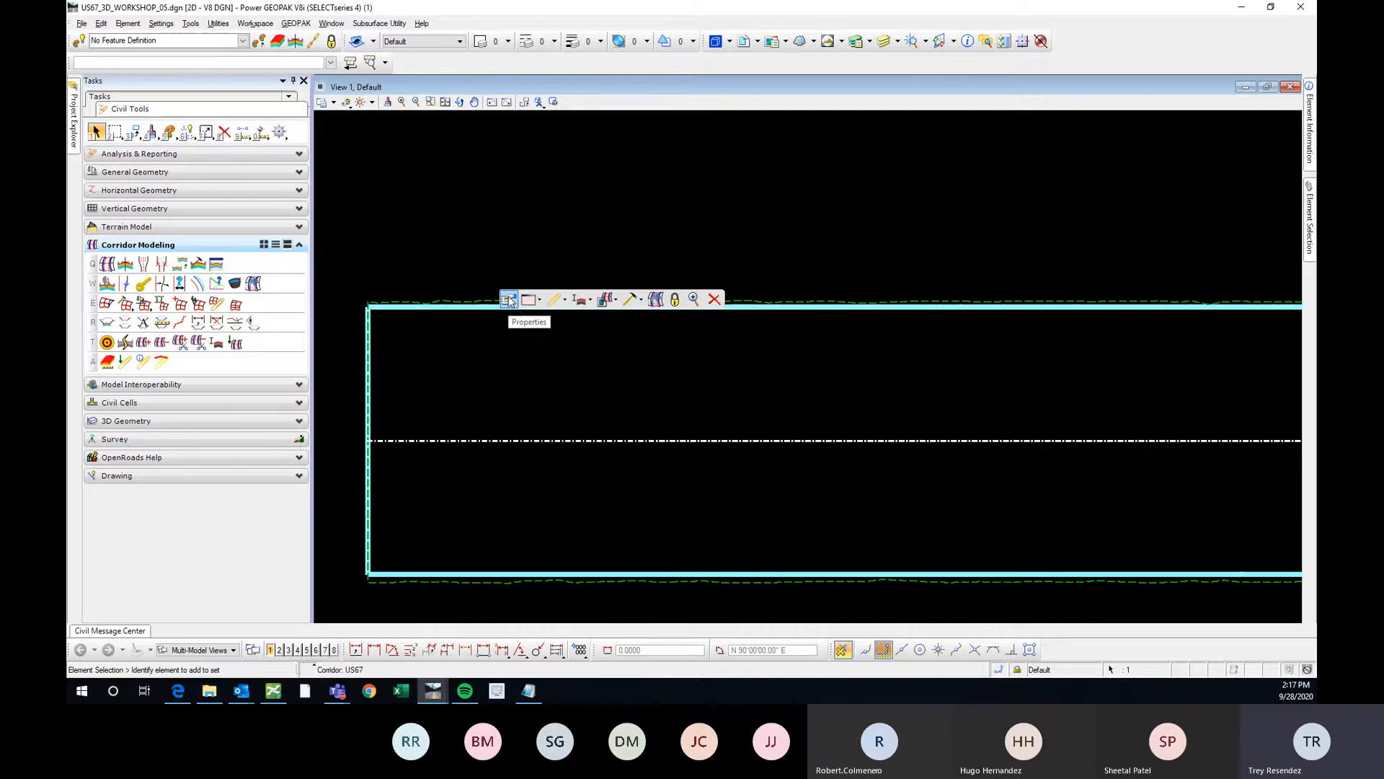
{"action": "left_click", "coordinate": [641, 303]}
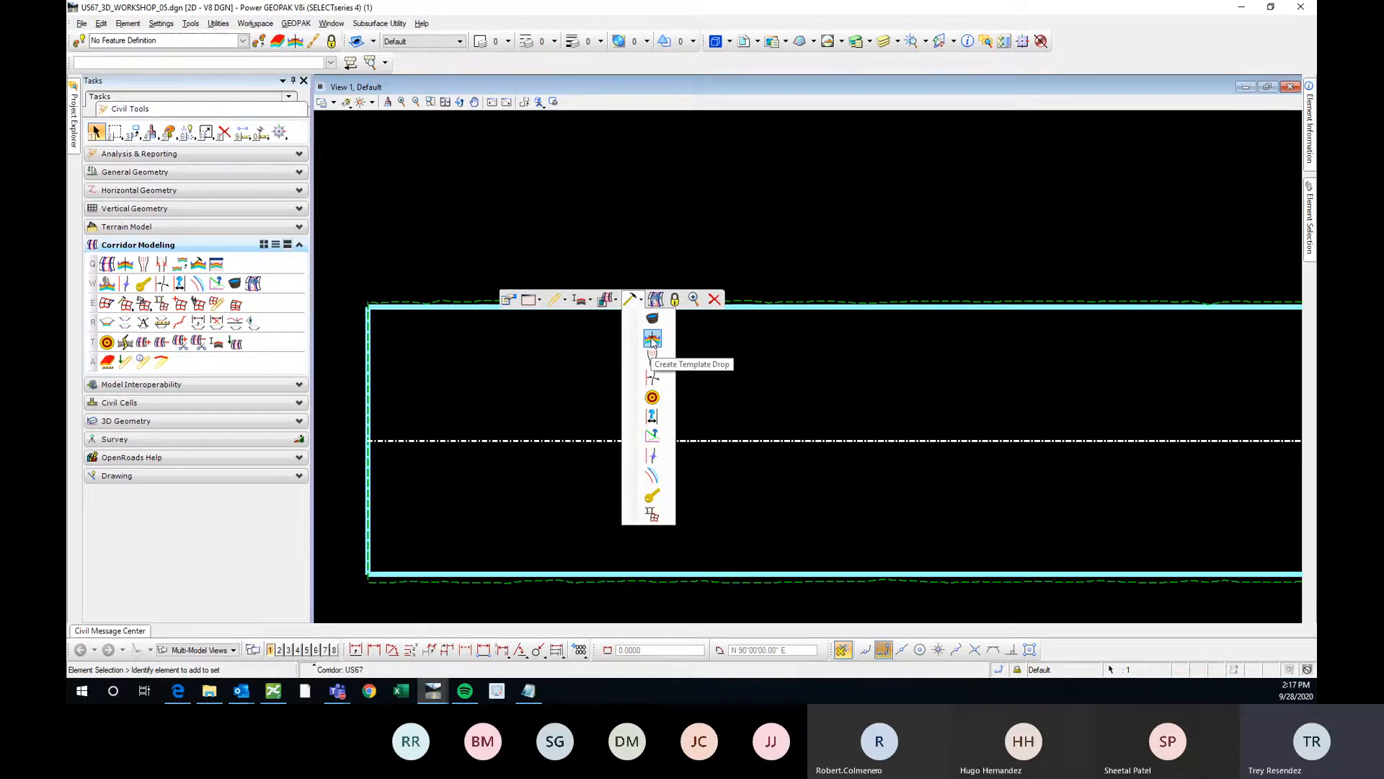
{"action": "left_click", "coordinate": [653, 339]}
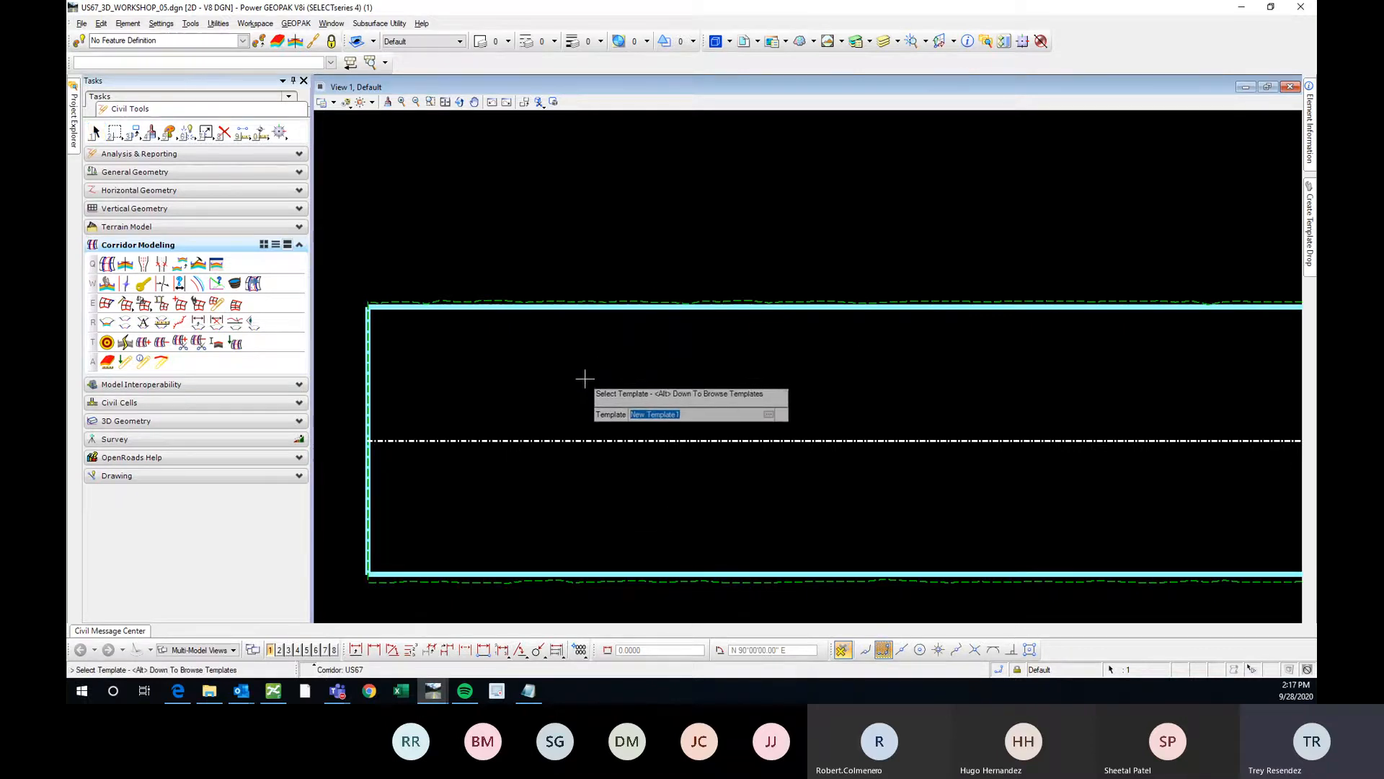
{"action": "scroll", "coordinate": [548, 328], "scroll_direction": "down", "scroll_amount": 1}
{"action": "scroll", "coordinate": [604, 279], "scroll_direction": "up", "scroll_amount": 1}
{"action": "scroll", "coordinate": [598, 287], "scroll_direction": "down", "scroll_amount": 1}
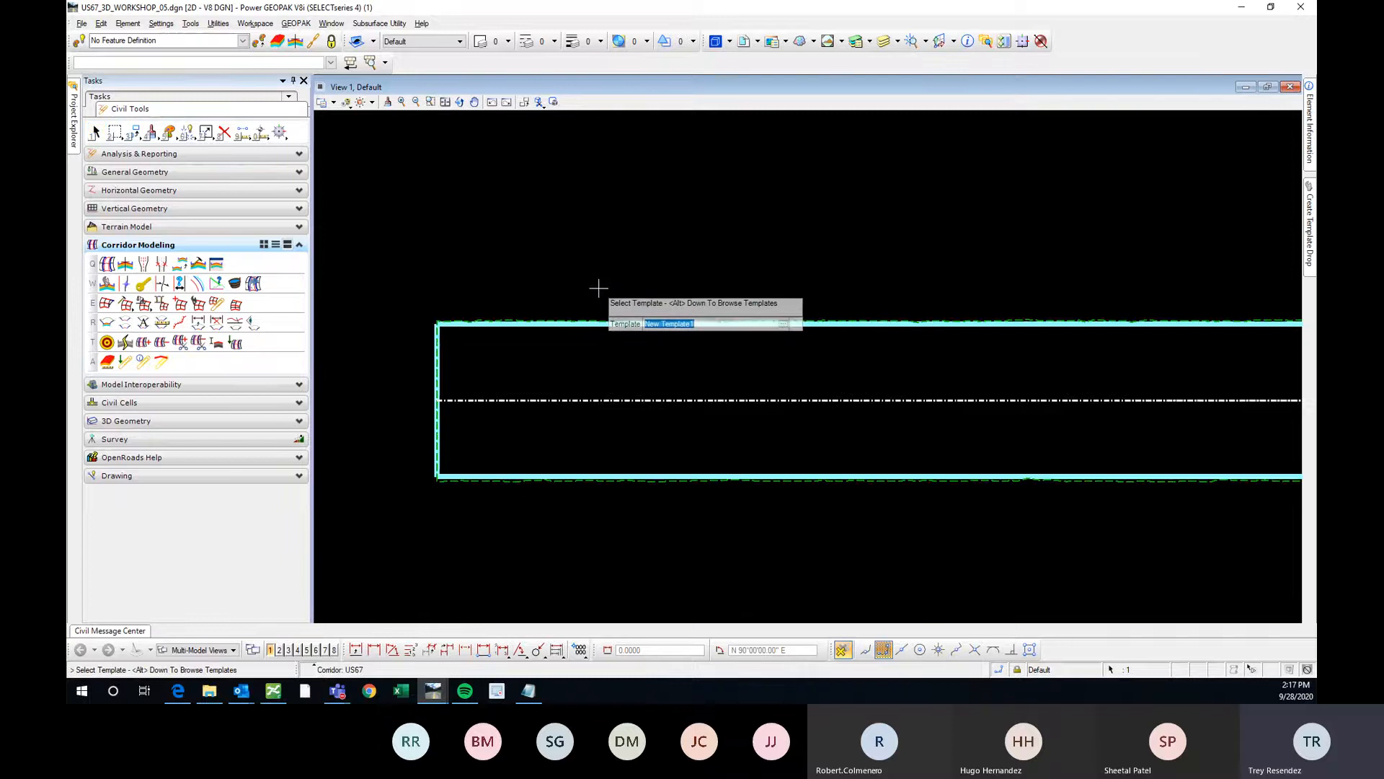
{"action": "left_click", "coordinate": [701, 279]}
{"action": "scroll", "coordinate": [548, 307], "scroll_direction": "down", "scroll_amount": 2}
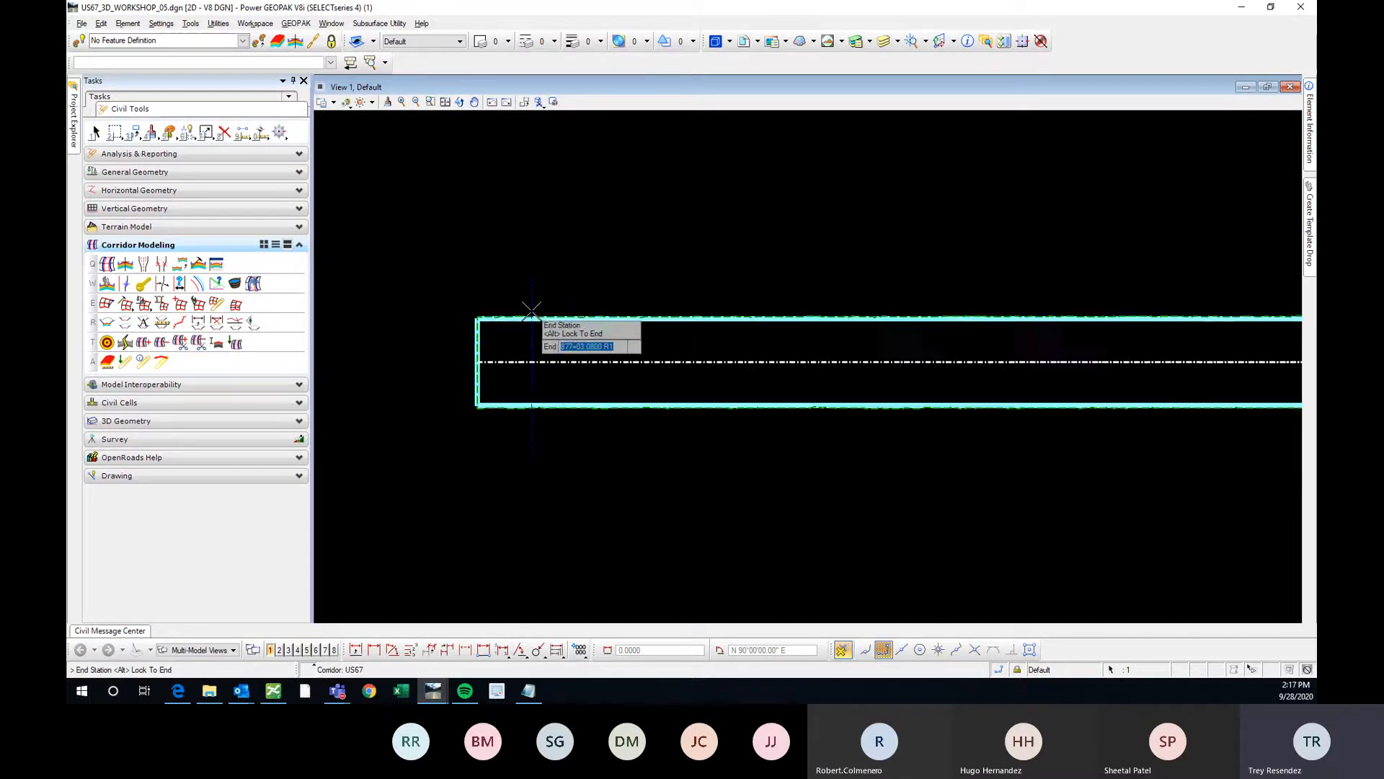
{"action": "left_click", "coordinate": [859, 303]}
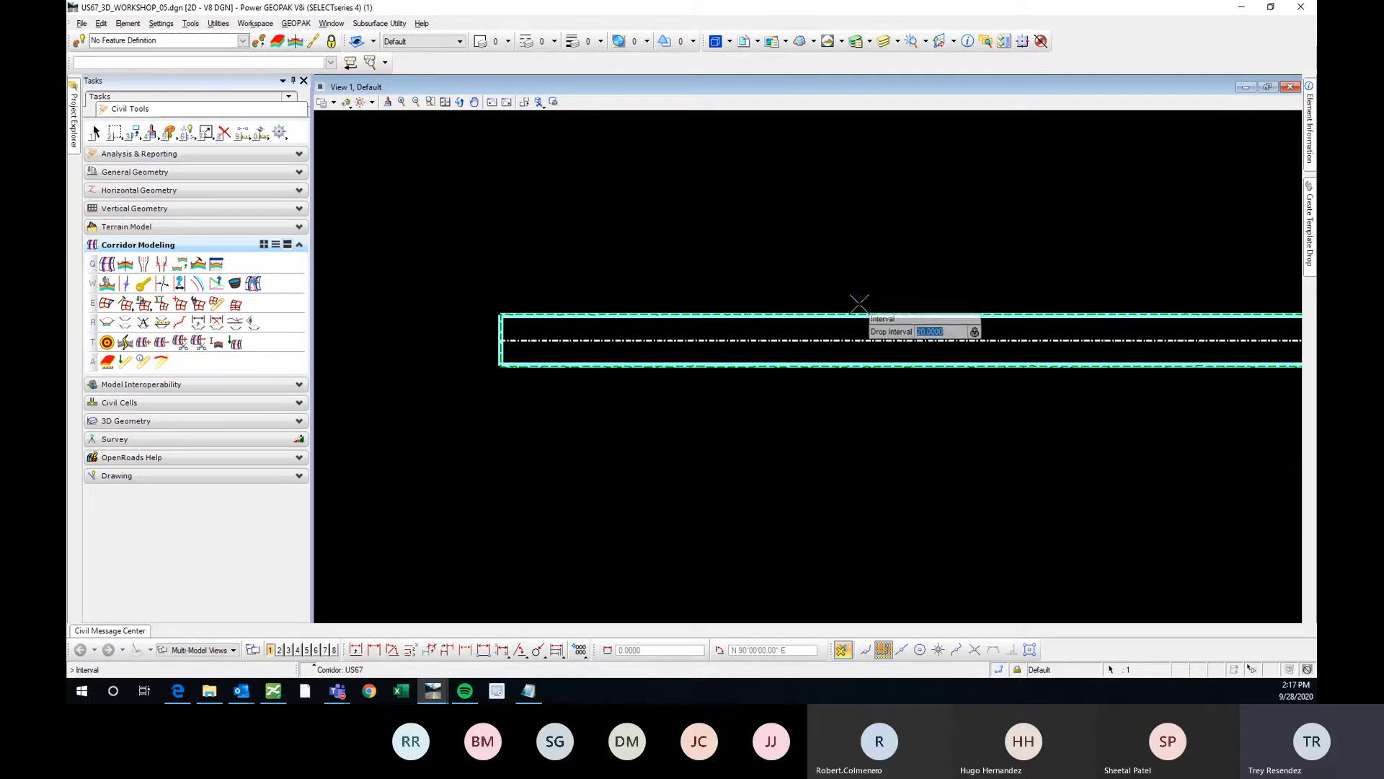
{"action": "left_click", "coordinate": [855, 249]}
{"action": "left_click", "coordinate": [855, 249]}
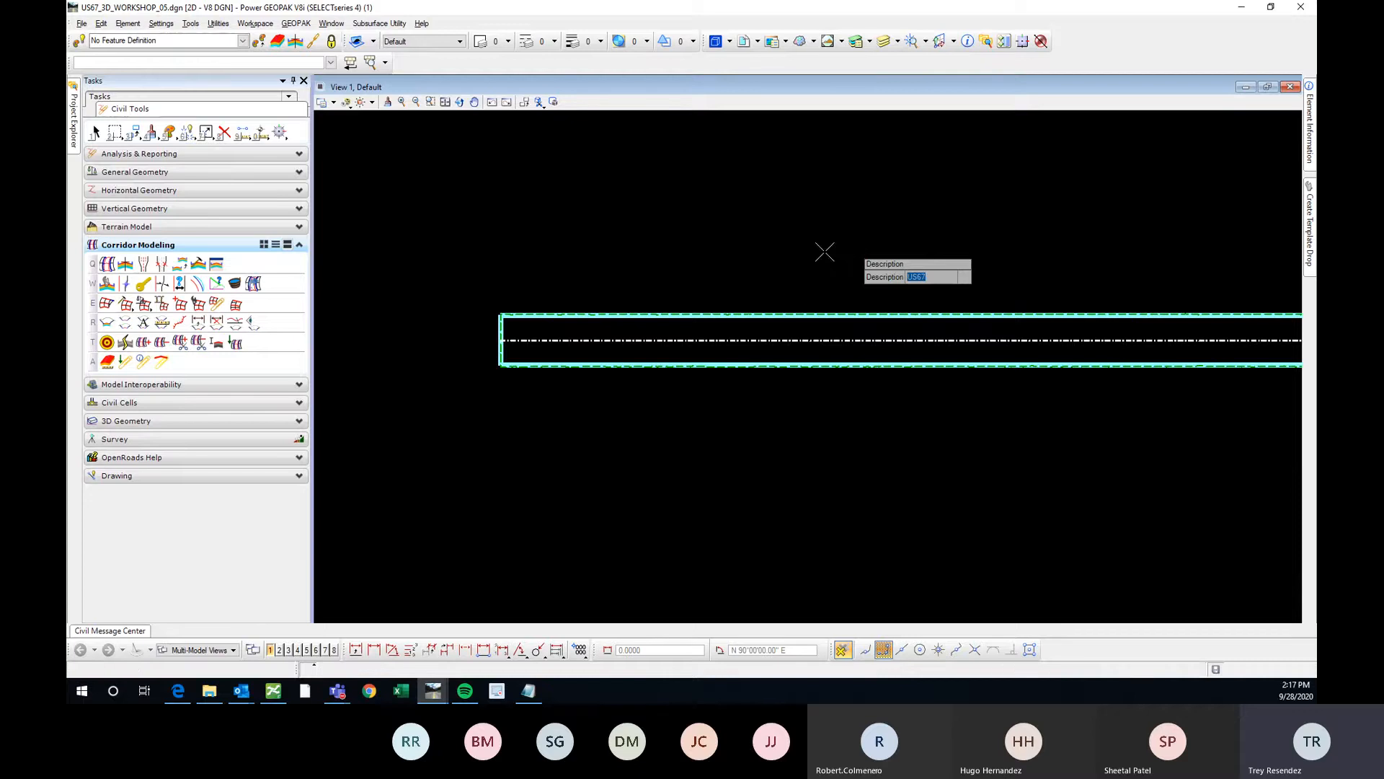
{"action": "right_click", "coordinate": [561, 332]}
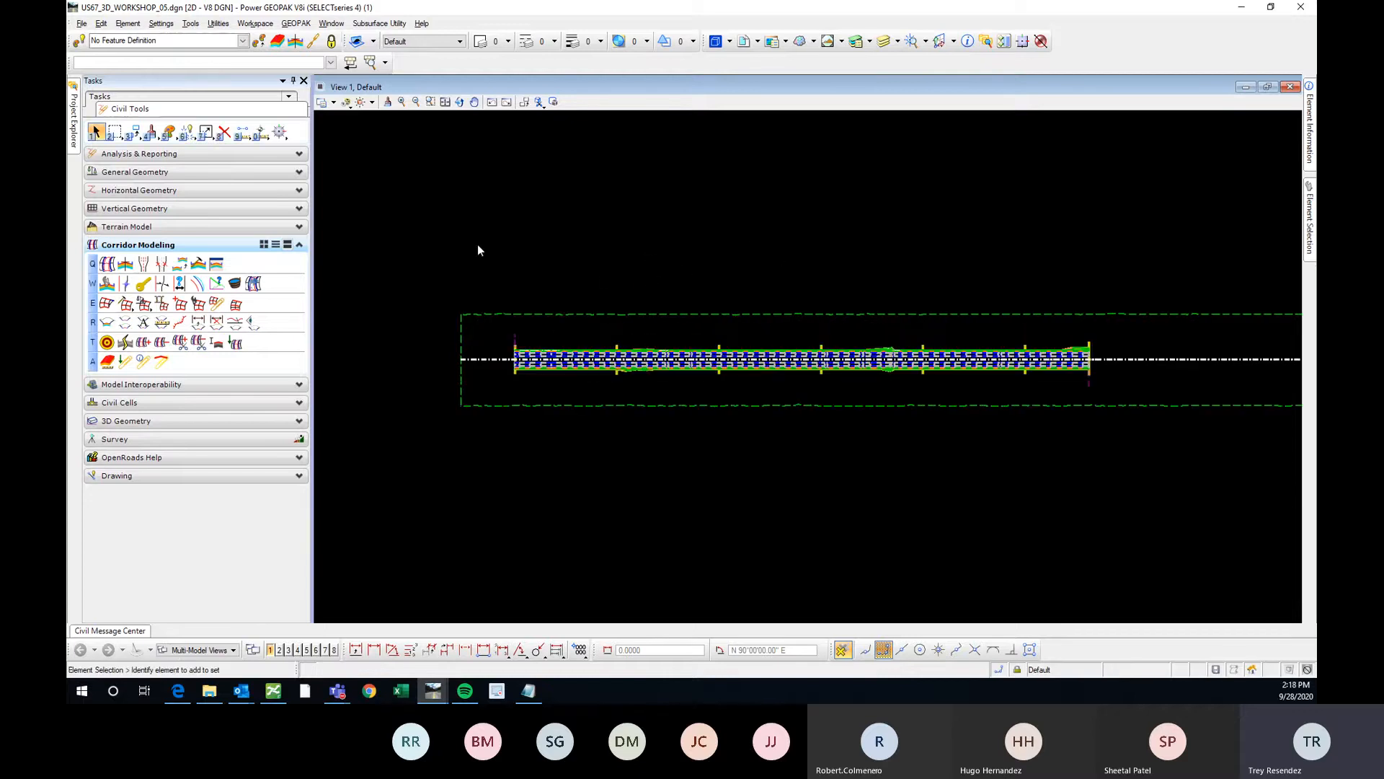
Undo the template drop on the US67 corridor
{"action": "key", "text": "ctrl+z"}
{"action": "scroll", "coordinate": [545, 361], "scroll_direction": "up", "scroll_amount": 2}
{"action": "scroll", "coordinate": [514, 330], "scroll_direction": "down", "scroll_amount": 2}
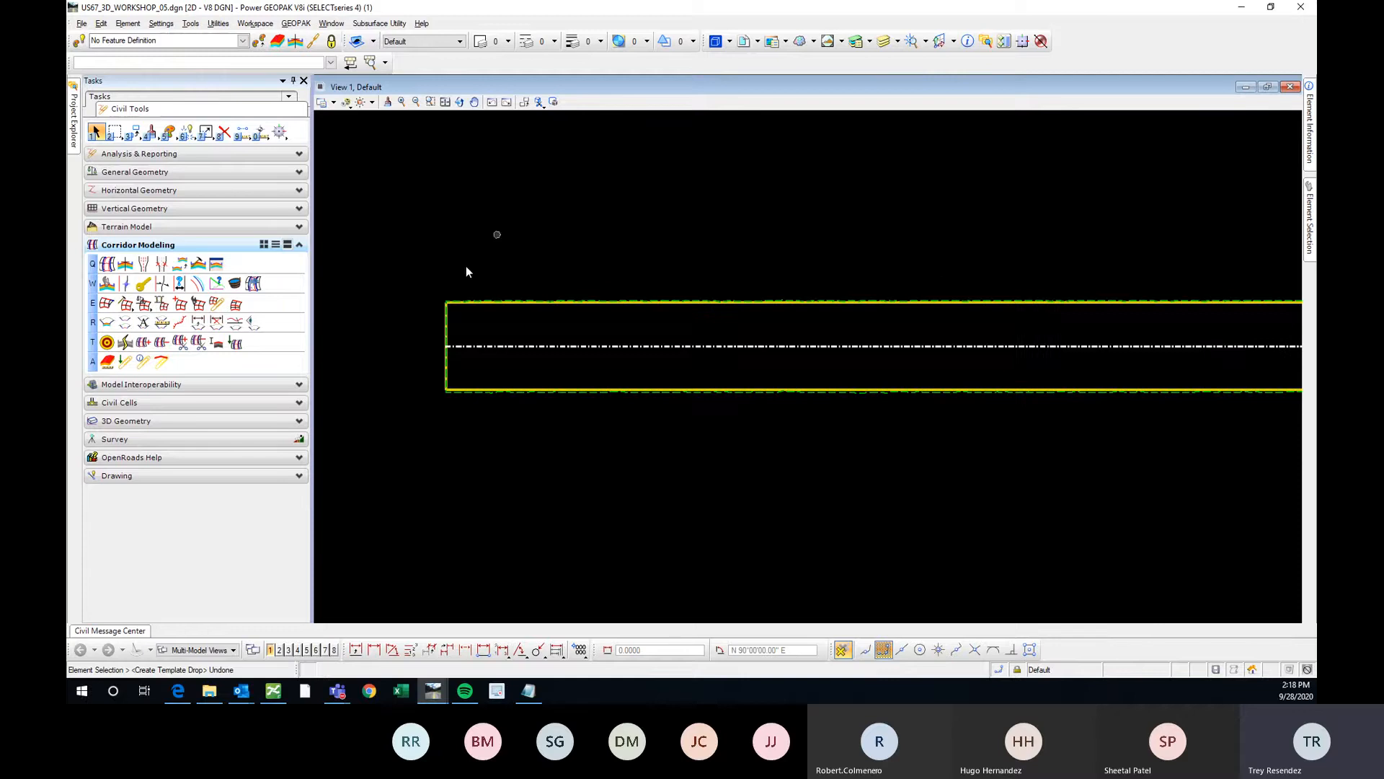
{"action": "scroll", "coordinate": [476, 281], "scroll_direction": "up", "scroll_amount": 3}
{"action": "scroll", "coordinate": [476, 315], "scroll_direction": "down", "scroll_amount": 2}
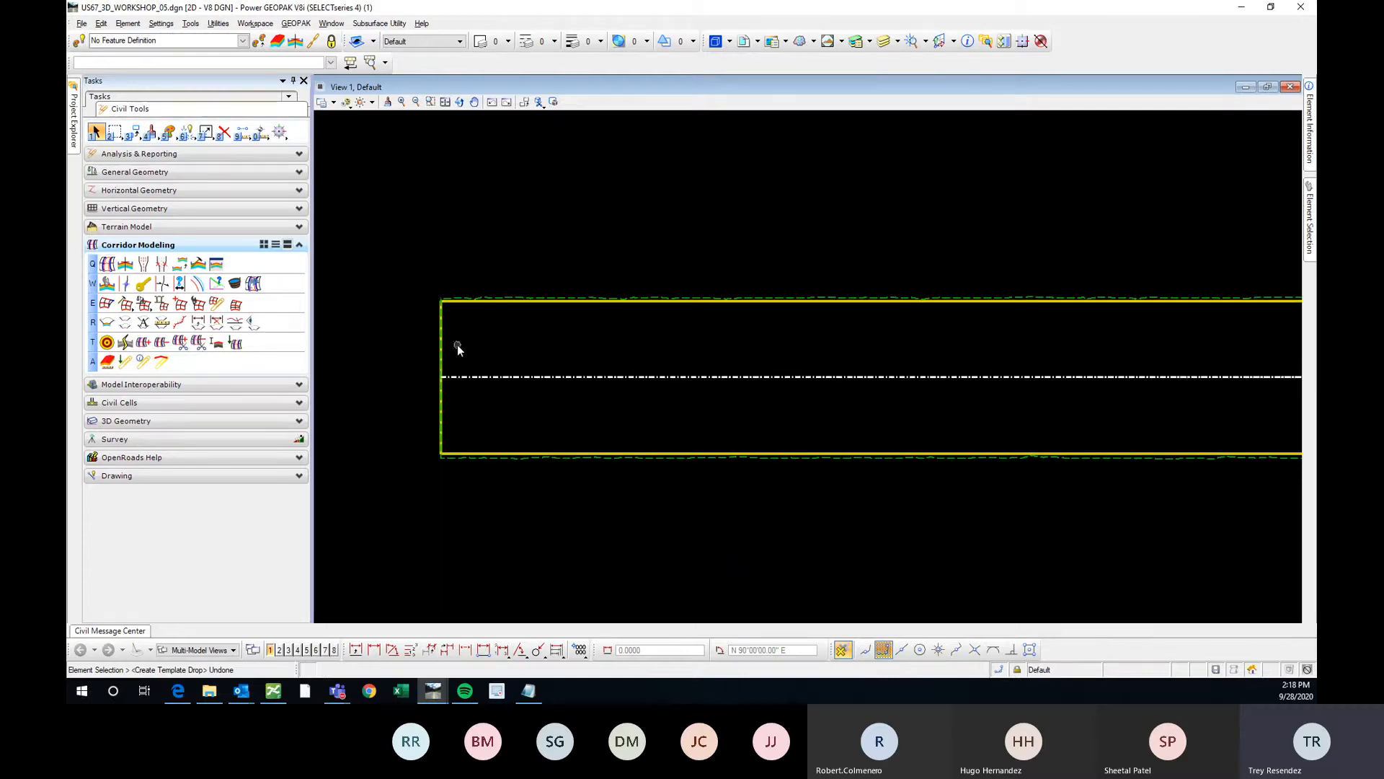
{"action": "scroll", "coordinate": [498, 305], "scroll_direction": "up", "scroll_amount": 2}
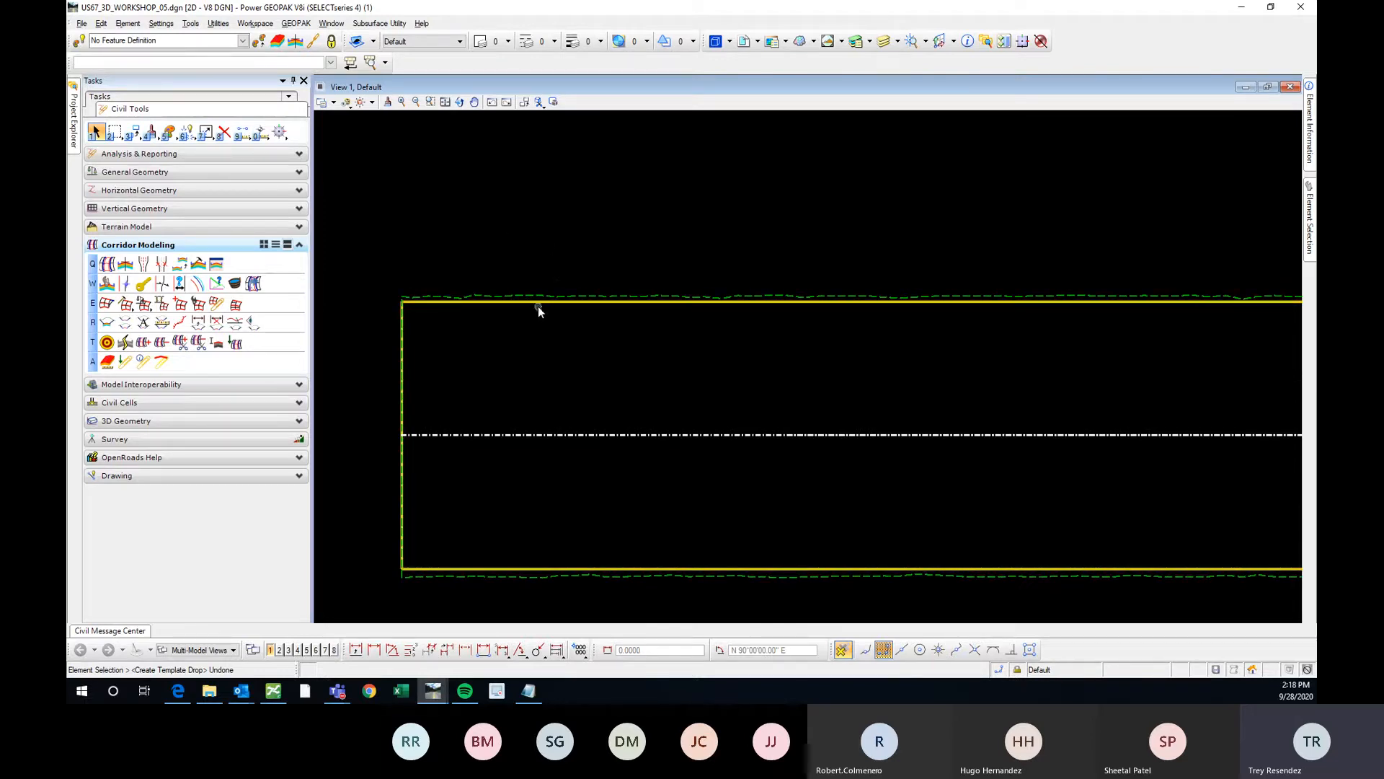
Create a second corridor along the US67CL centerline with its active profile, leaving the command before assigning a template
{"action": "left_click", "coordinate": [107, 264]}
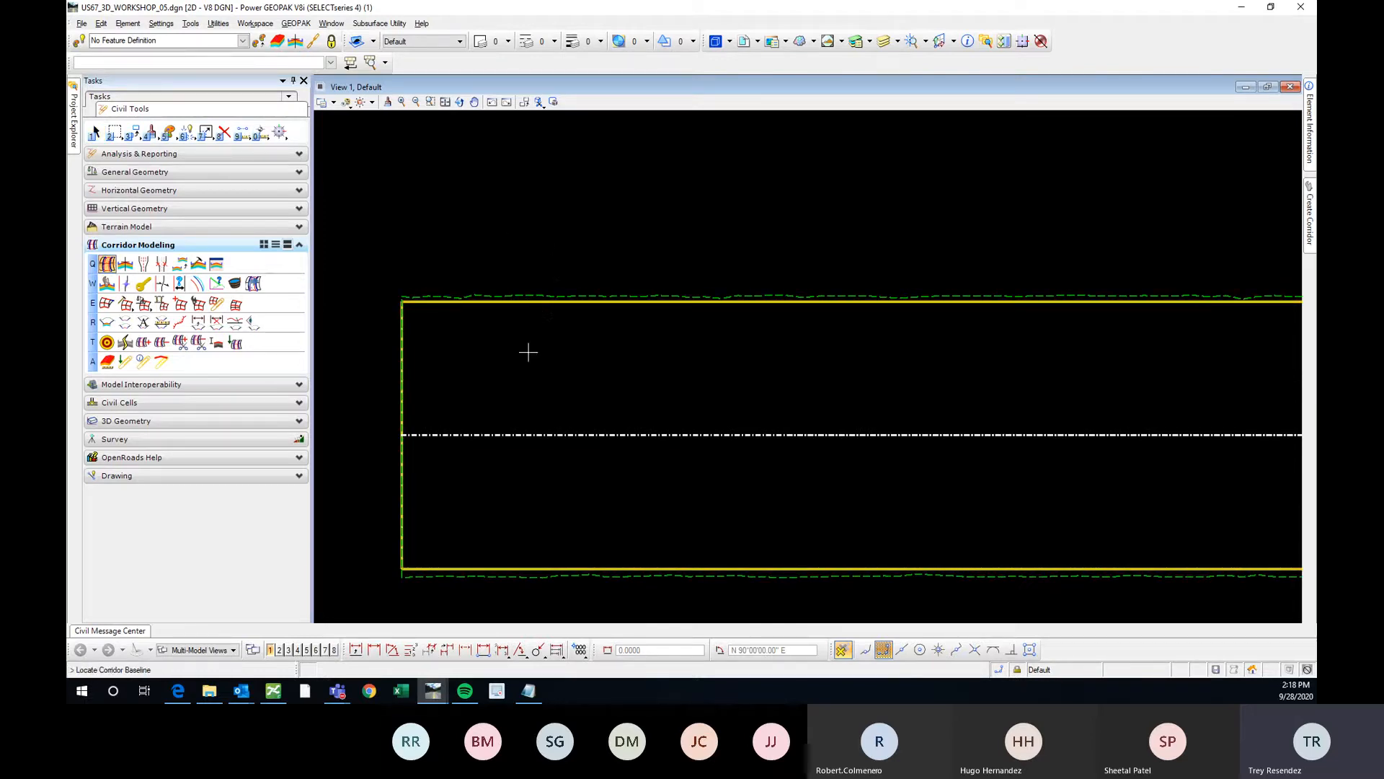
{"action": "left_click", "coordinate": [582, 435]}
{"action": "right_click", "coordinate": [609, 364]}
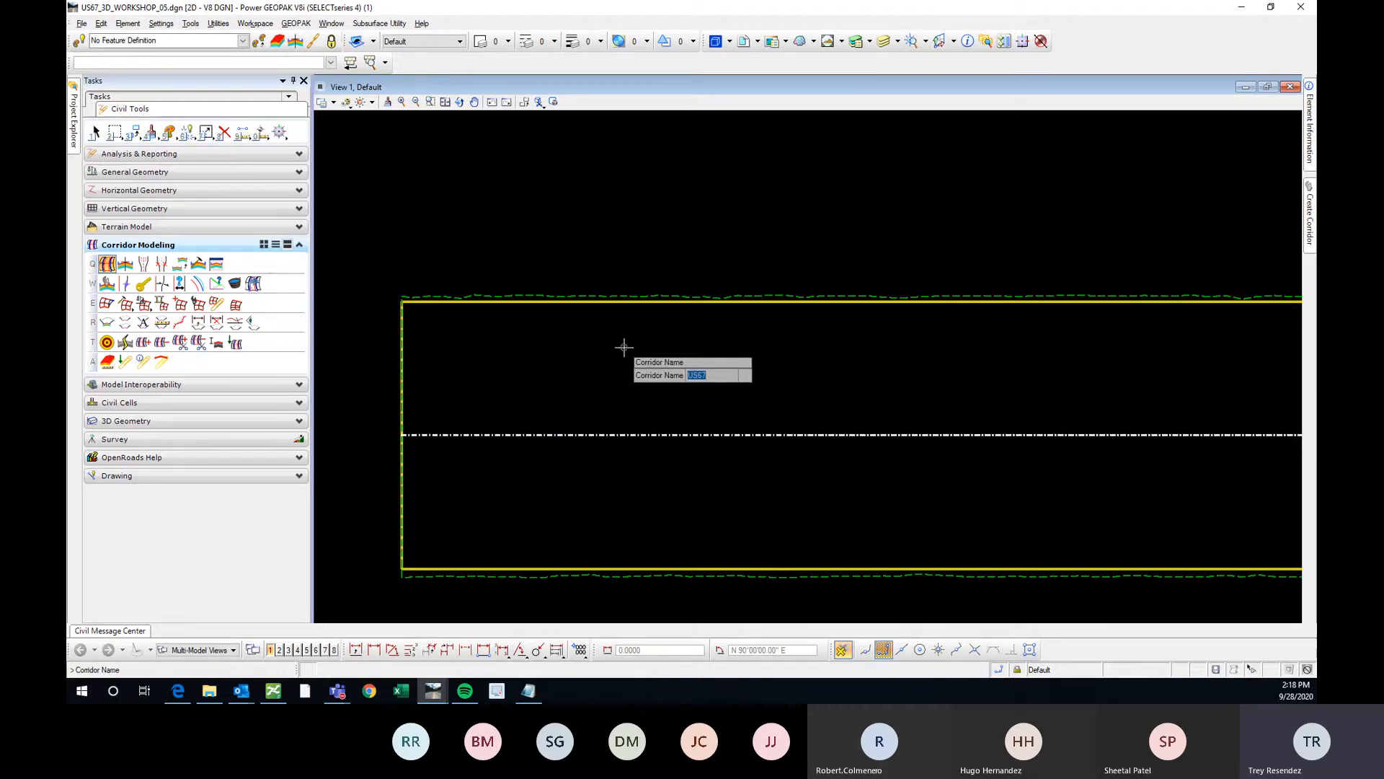
{"action": "left_click", "coordinate": [636, 314]}
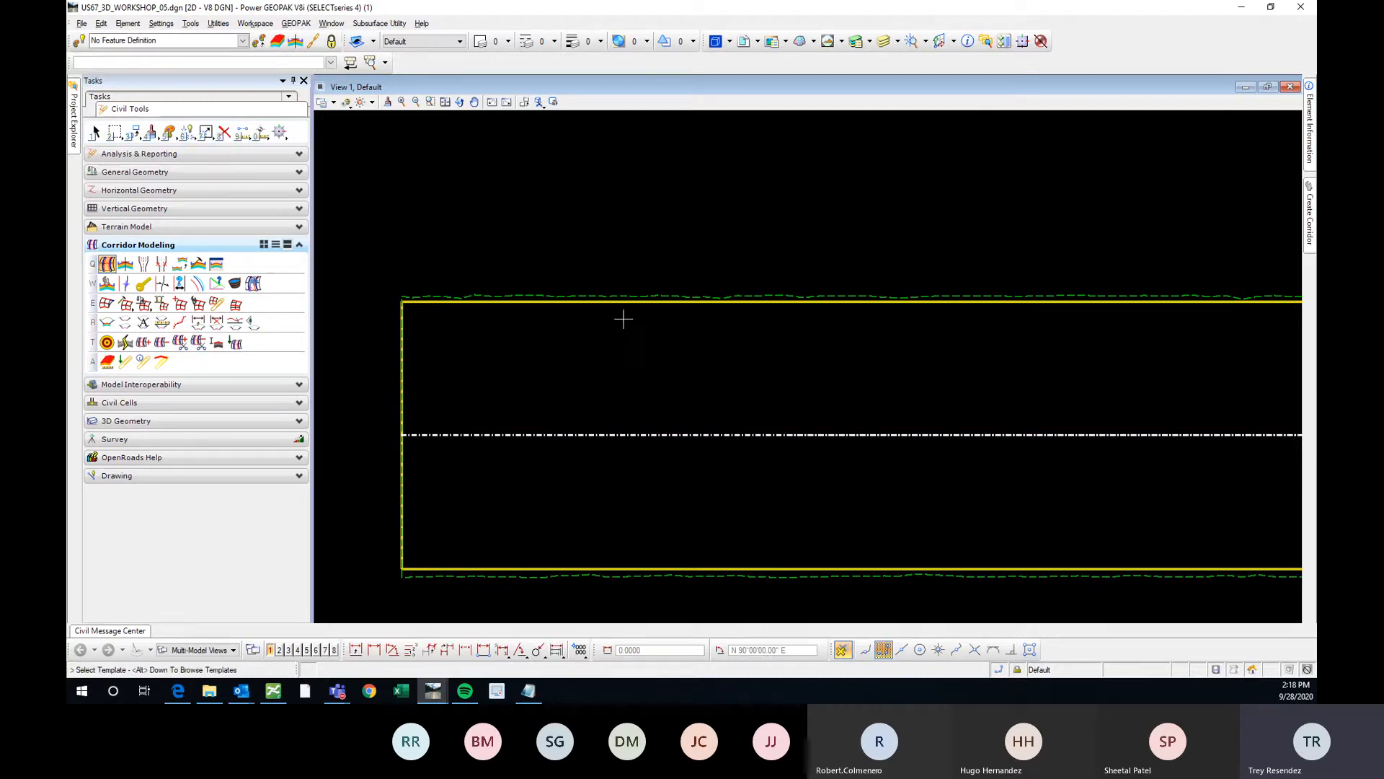
{"action": "key", "text": "Escape"}
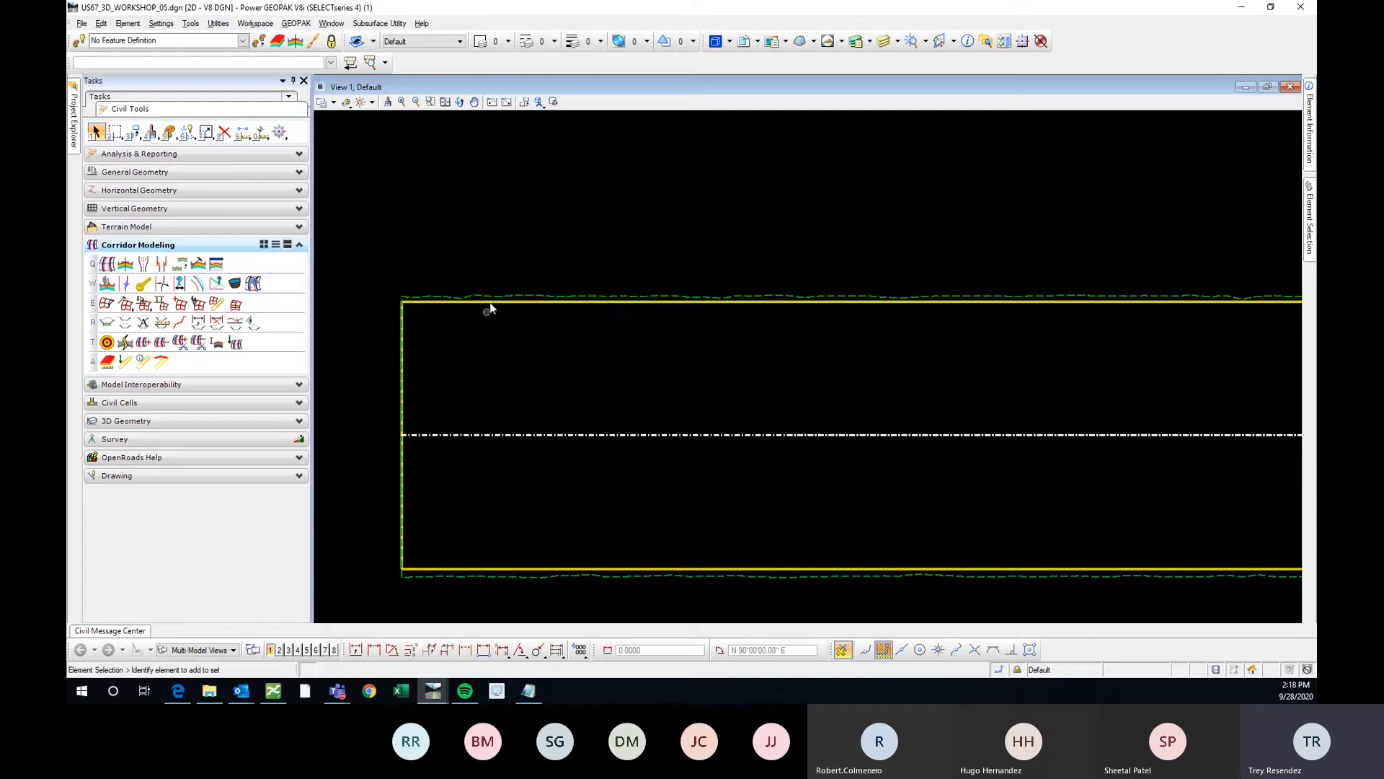
Check the overlapping corridor boundary lines near the start of the alignment by selecting them
{"action": "scroll", "coordinate": [533, 306], "scroll_direction": "up", "scroll_amount": 4}
{"action": "left_click", "coordinate": [581, 320]}
{"action": "scroll", "coordinate": [660, 358], "scroll_direction": "down", "scroll_amount": 4}
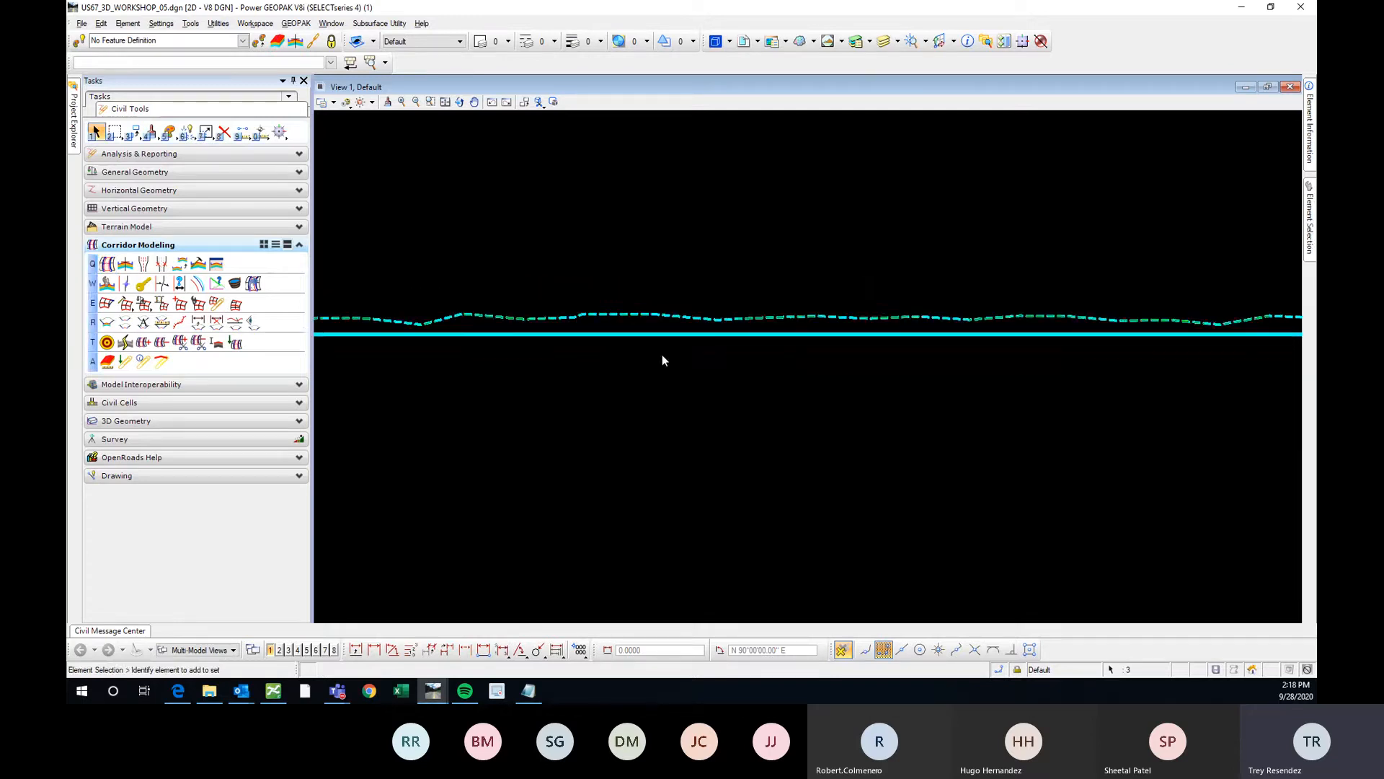
{"action": "scroll", "coordinate": [707, 318], "scroll_direction": "up", "scroll_amount": 2}
{"action": "left_click", "coordinate": [708, 318]}
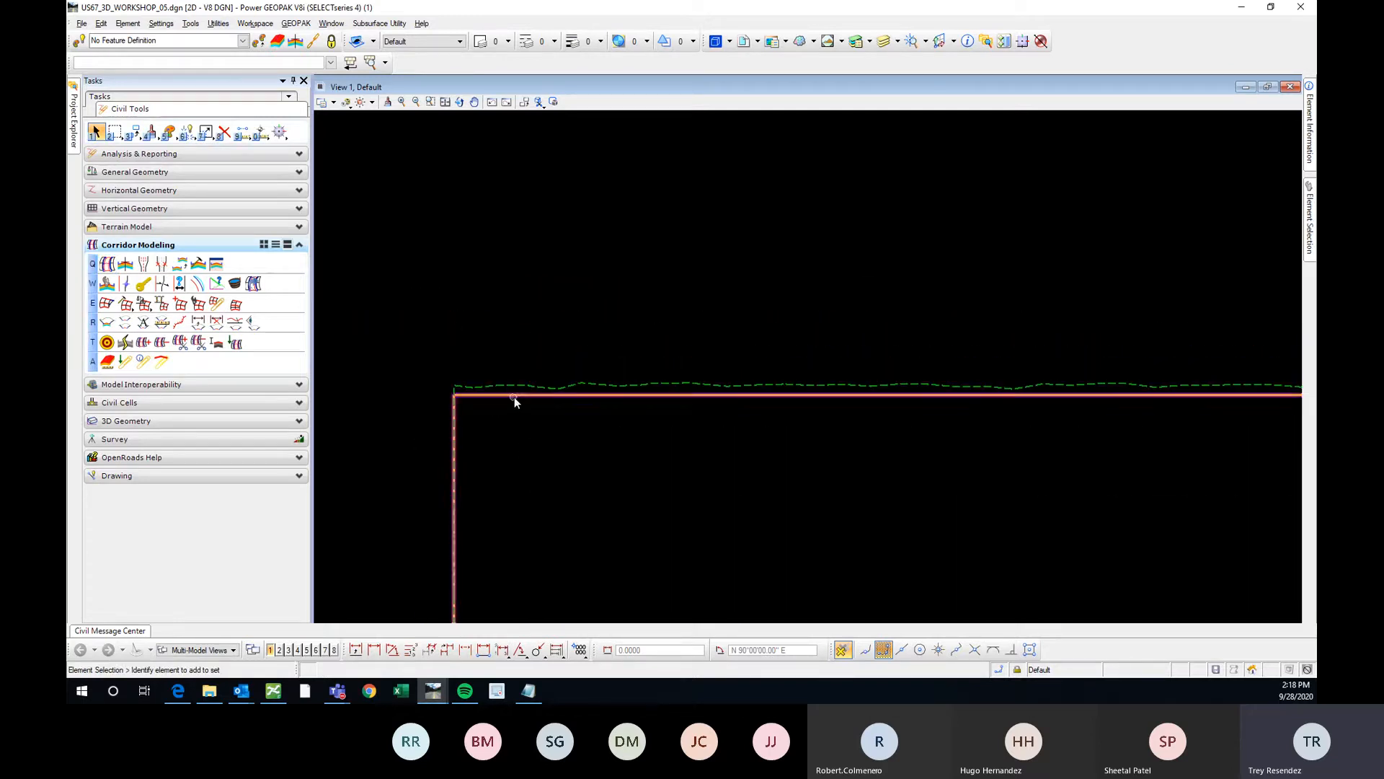
Find the duplicate US68 corridor in the civil model of US67_3D_WORKSHOP_05.dgn and delete it, keeping only US67
{"action": "mouse_move", "coordinate": [75, 92]}
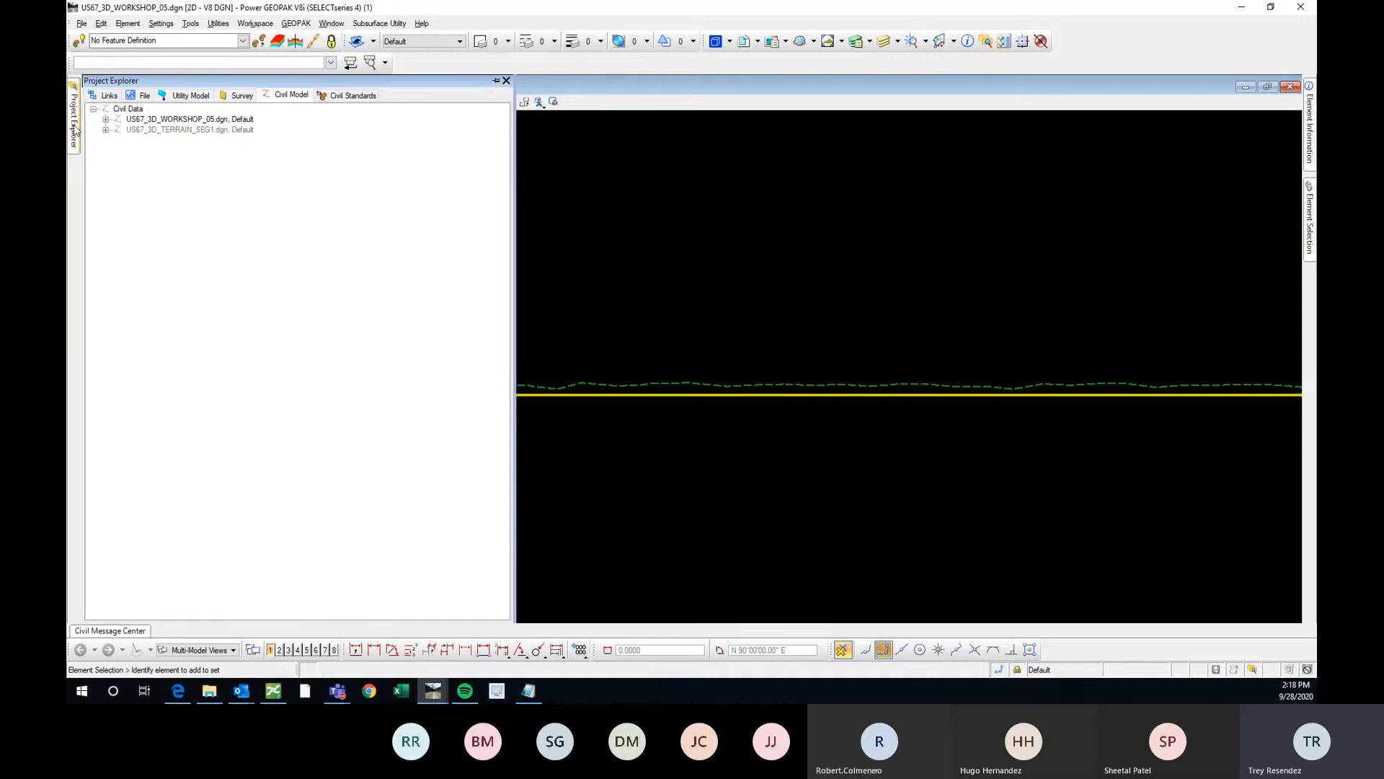
{"action": "left_click", "coordinate": [496, 81]}
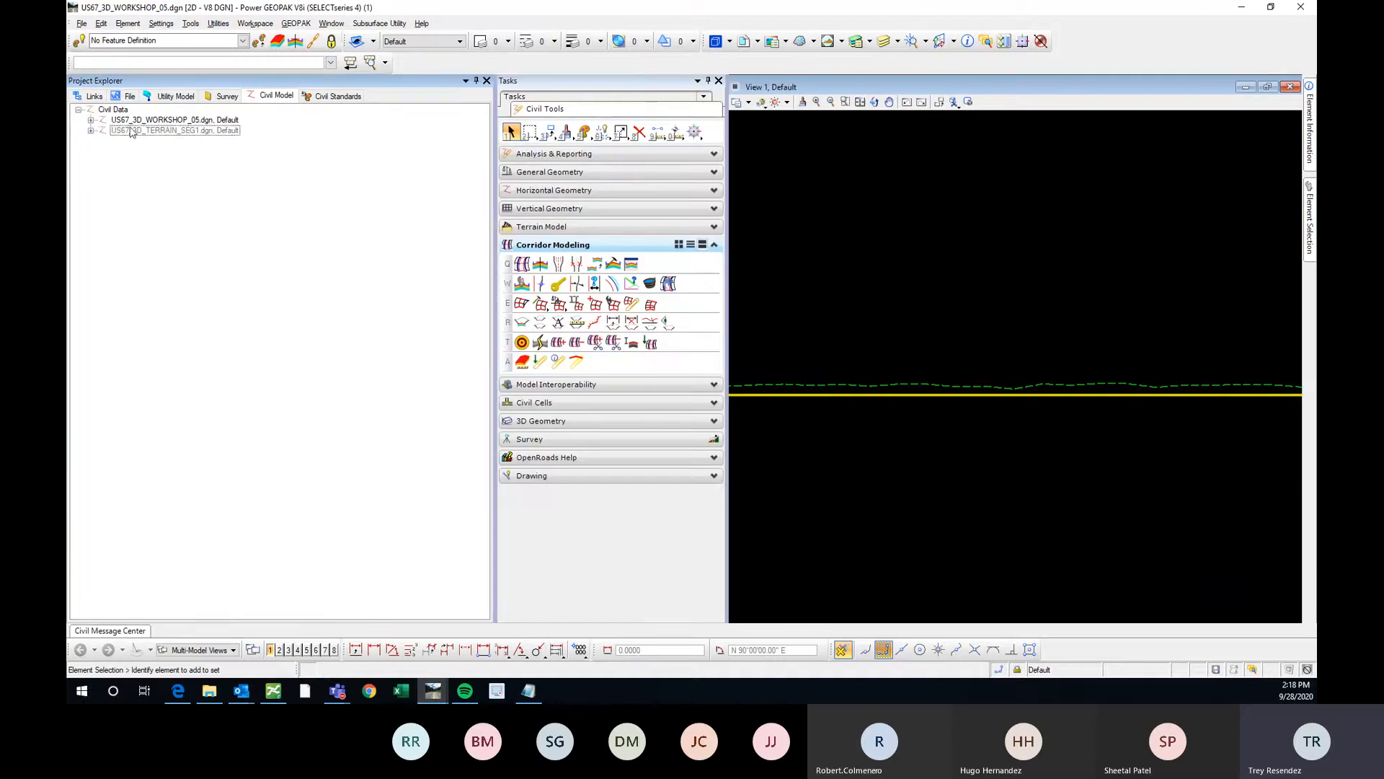
{"action": "left_click", "coordinate": [90, 119]}
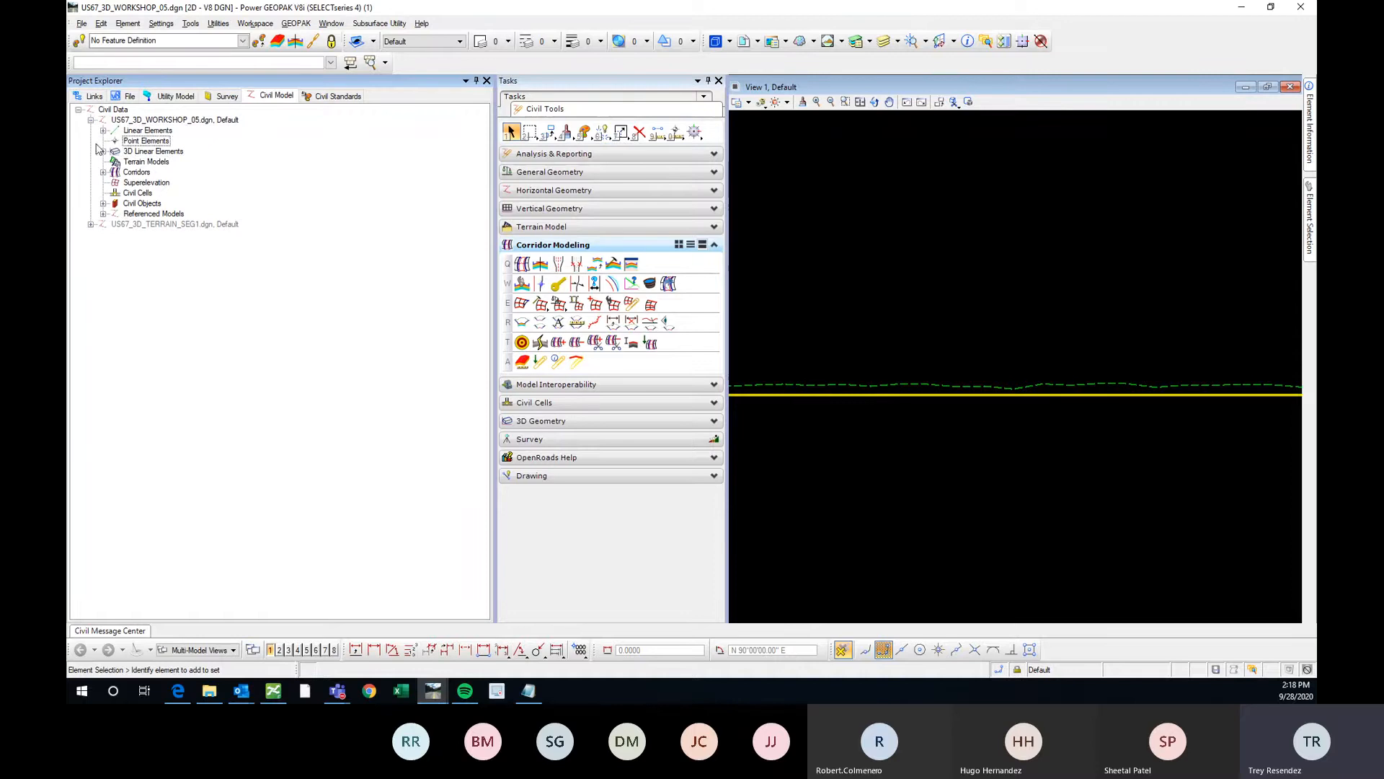
{"action": "left_click", "coordinate": [166, 122]}
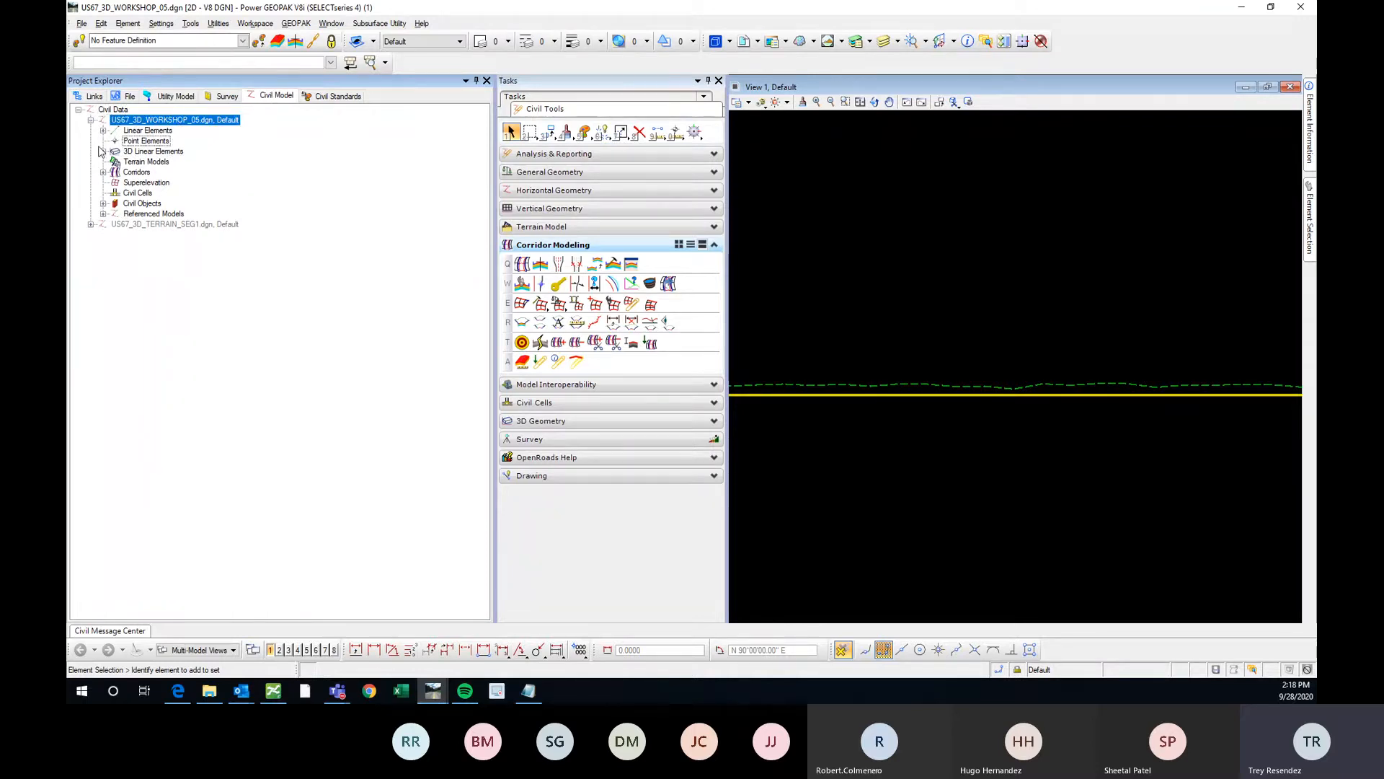
{"action": "left_click", "coordinate": [103, 173]}
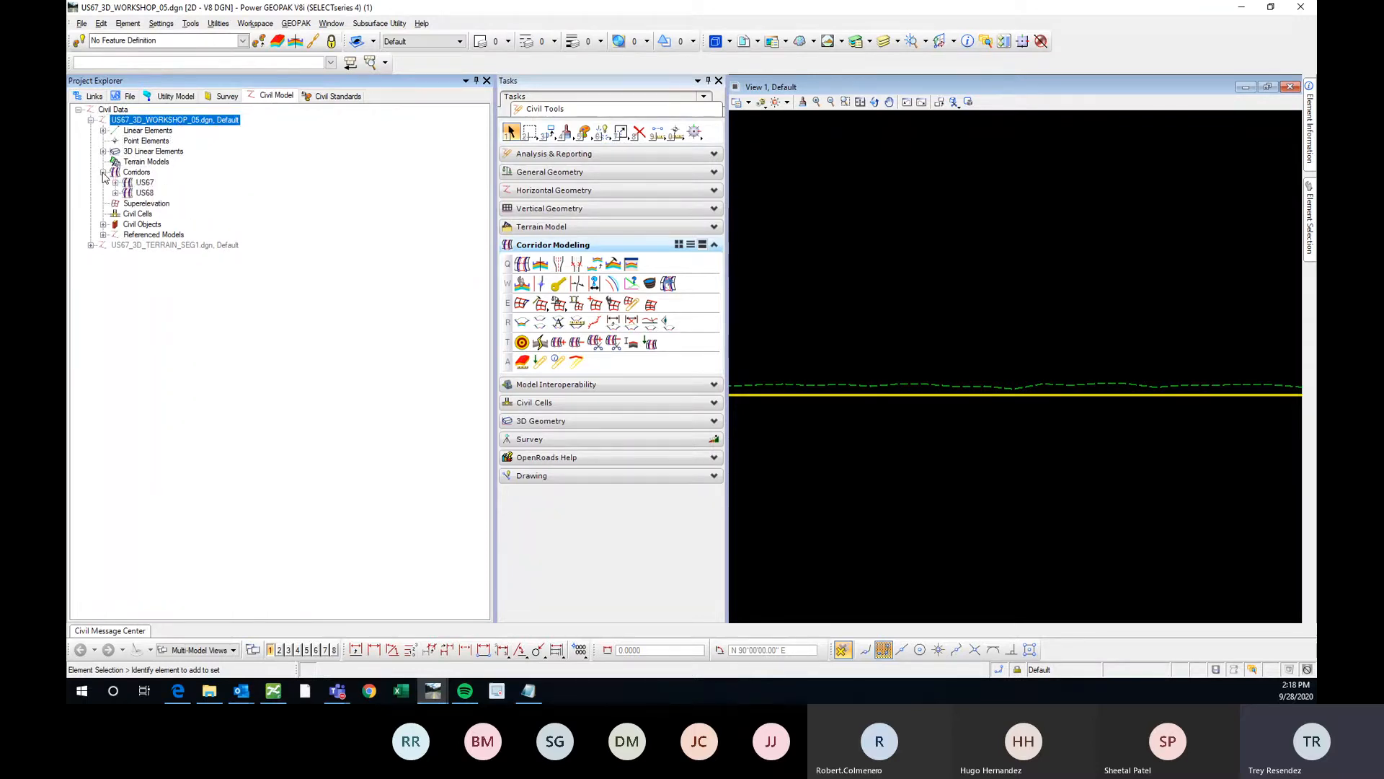
{"action": "left_click", "coordinate": [144, 192]}
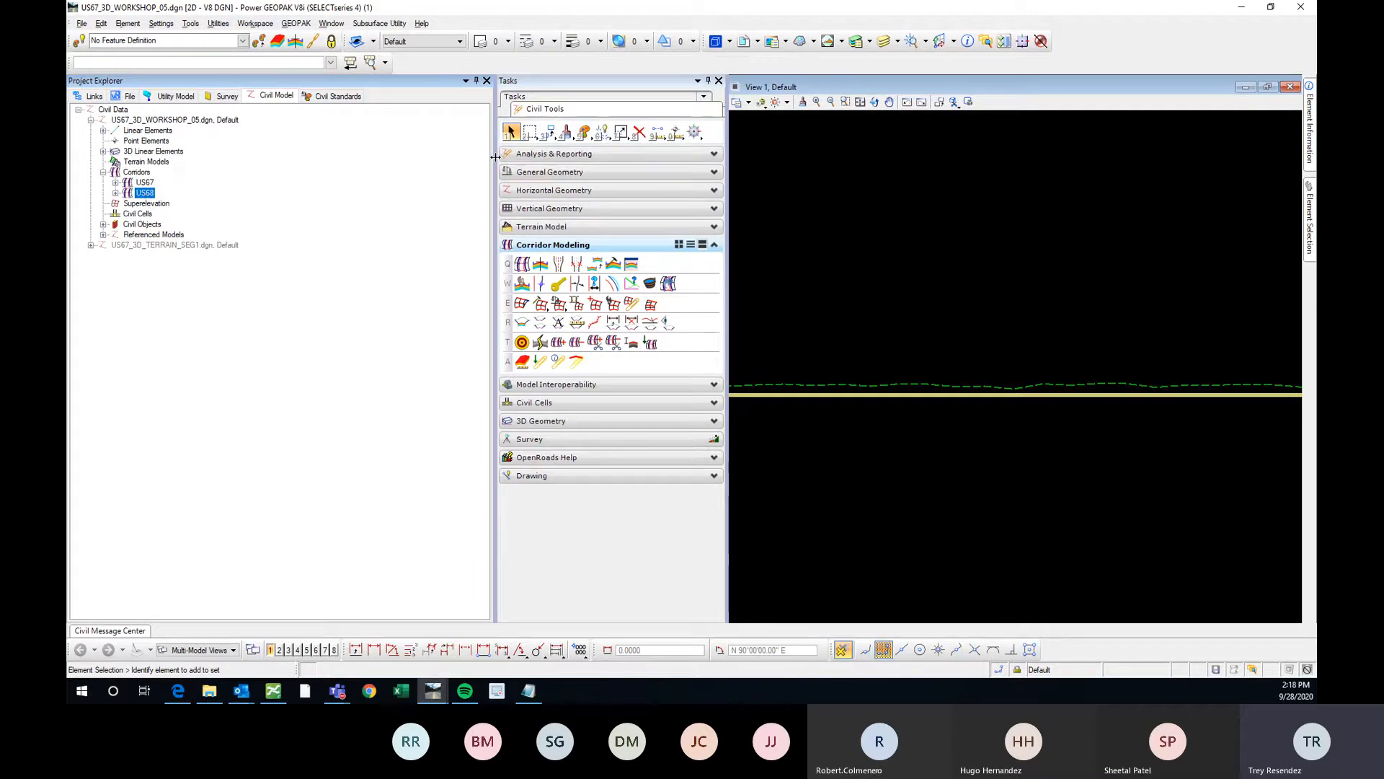
{"action": "left_click_drag", "start_coordinate": [491, 160], "coordinate": [389, 170]}
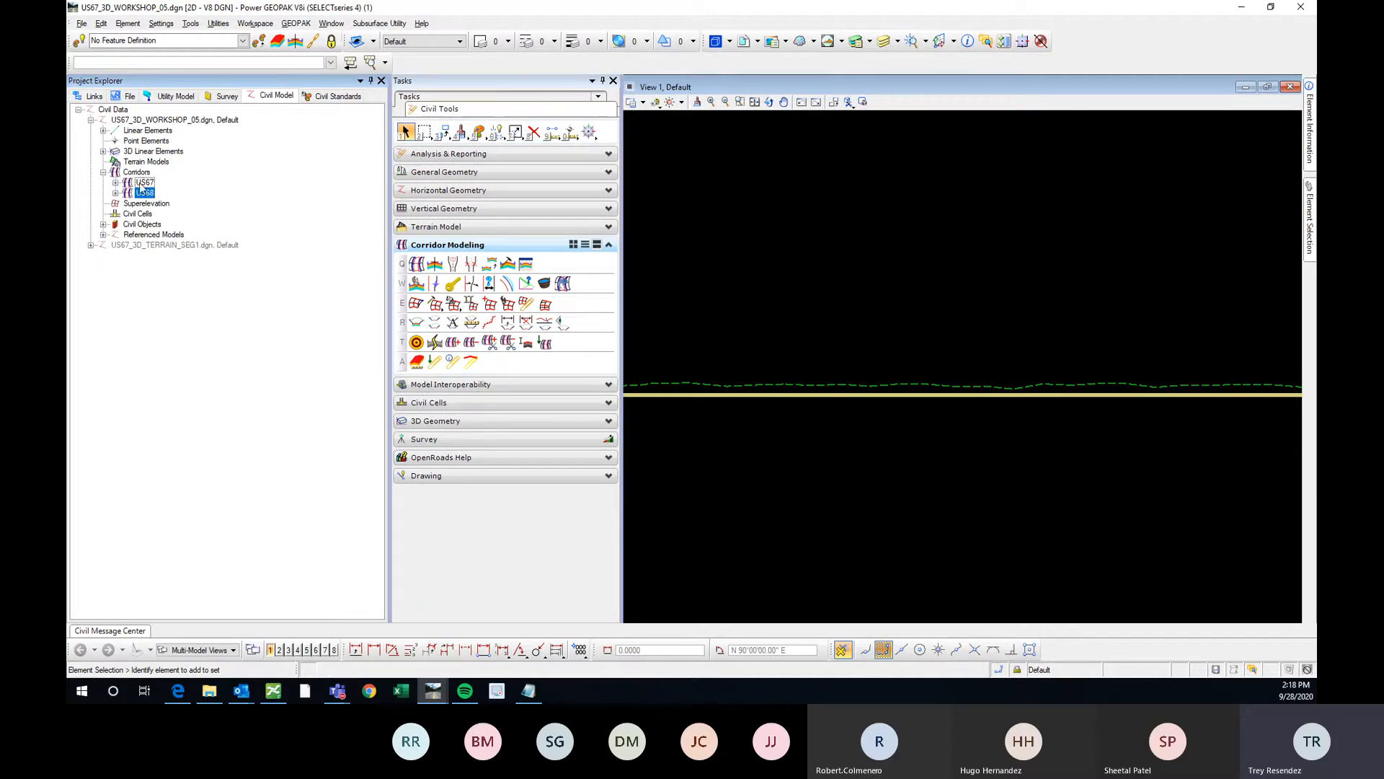
{"action": "right_click", "coordinate": [148, 197]}
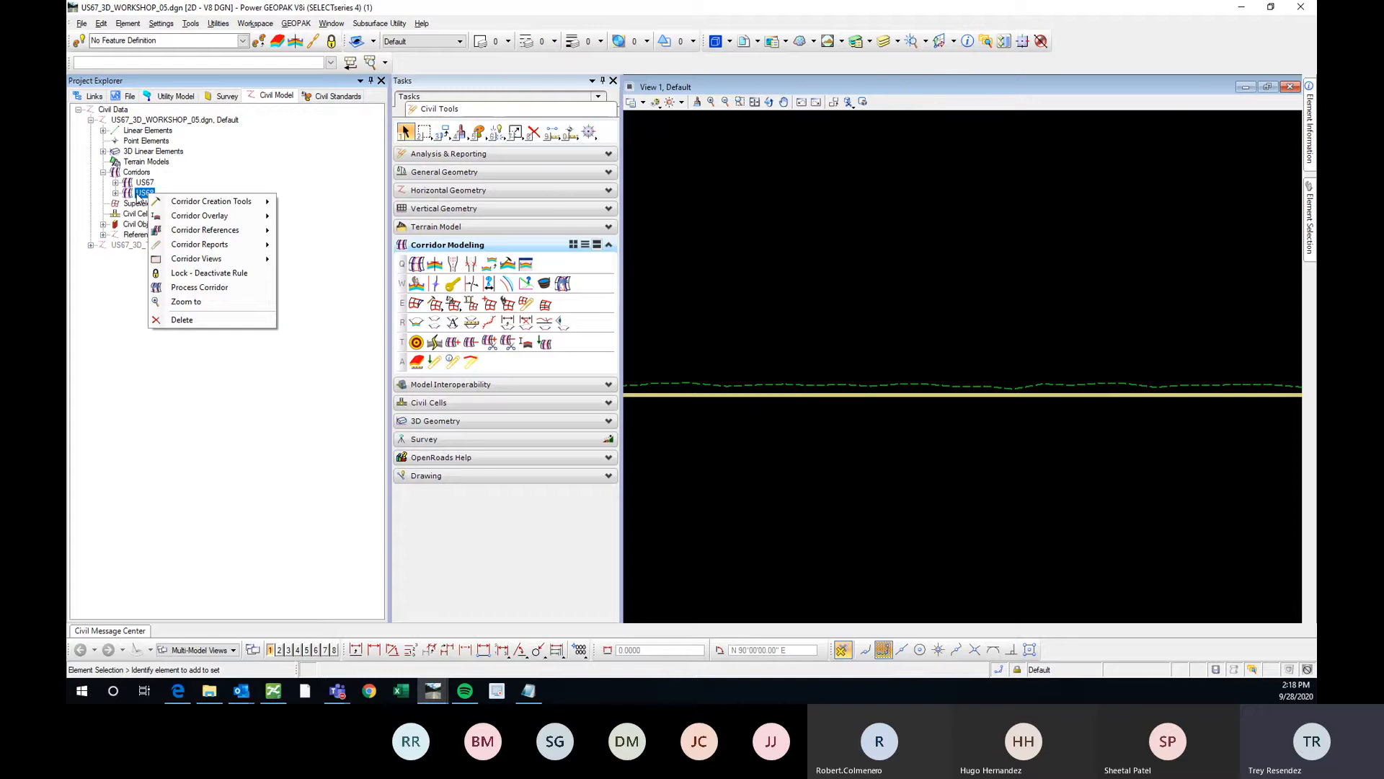
{"action": "left_click", "coordinate": [202, 321]}
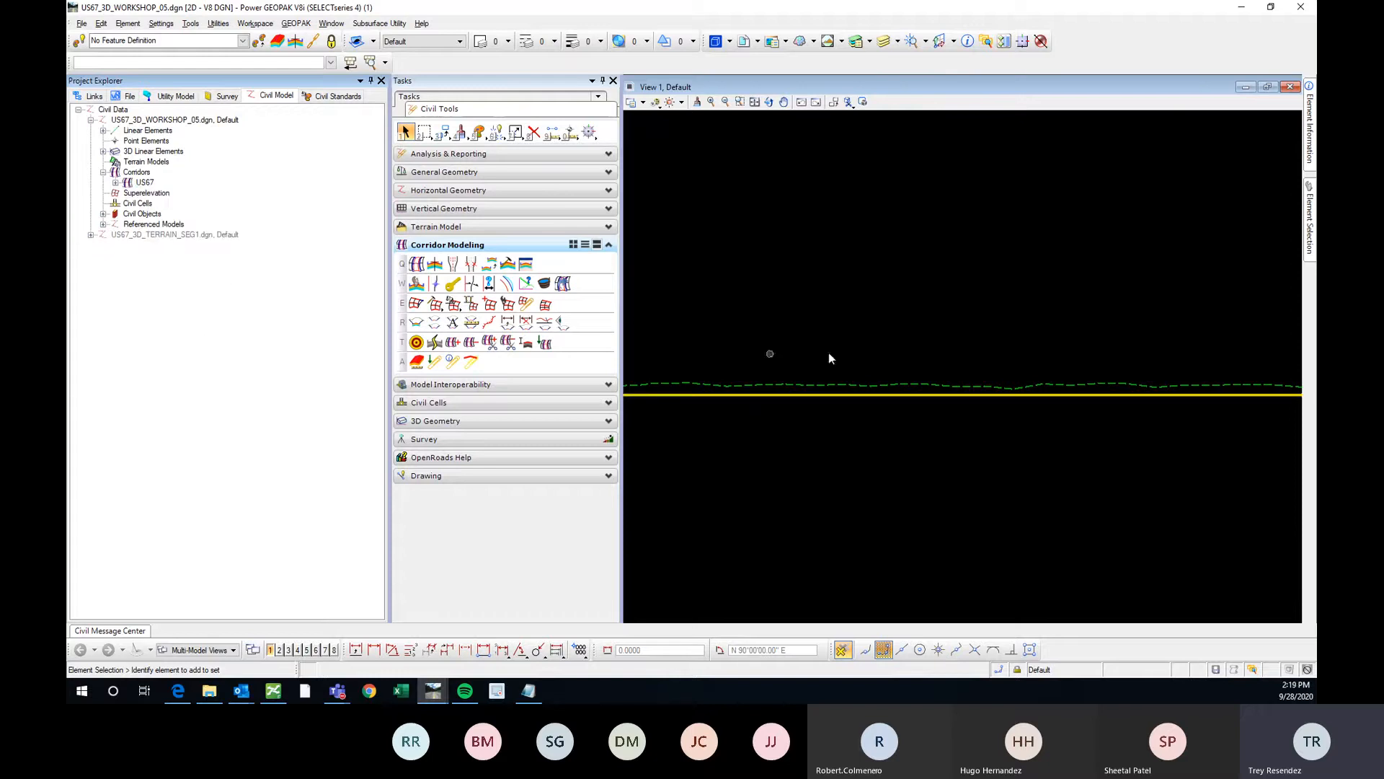
{"action": "left_click", "coordinate": [144, 183]}
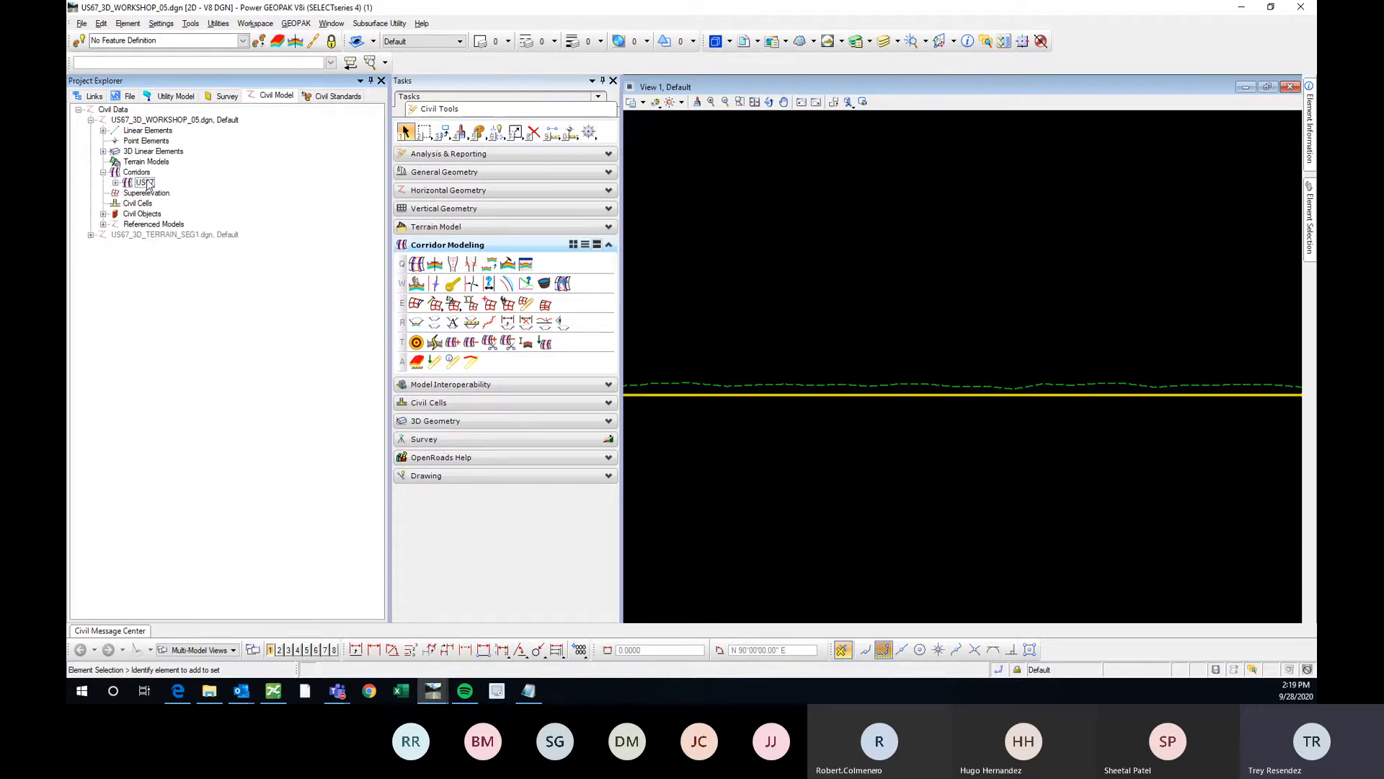
{"action": "left_click", "coordinate": [372, 80]}
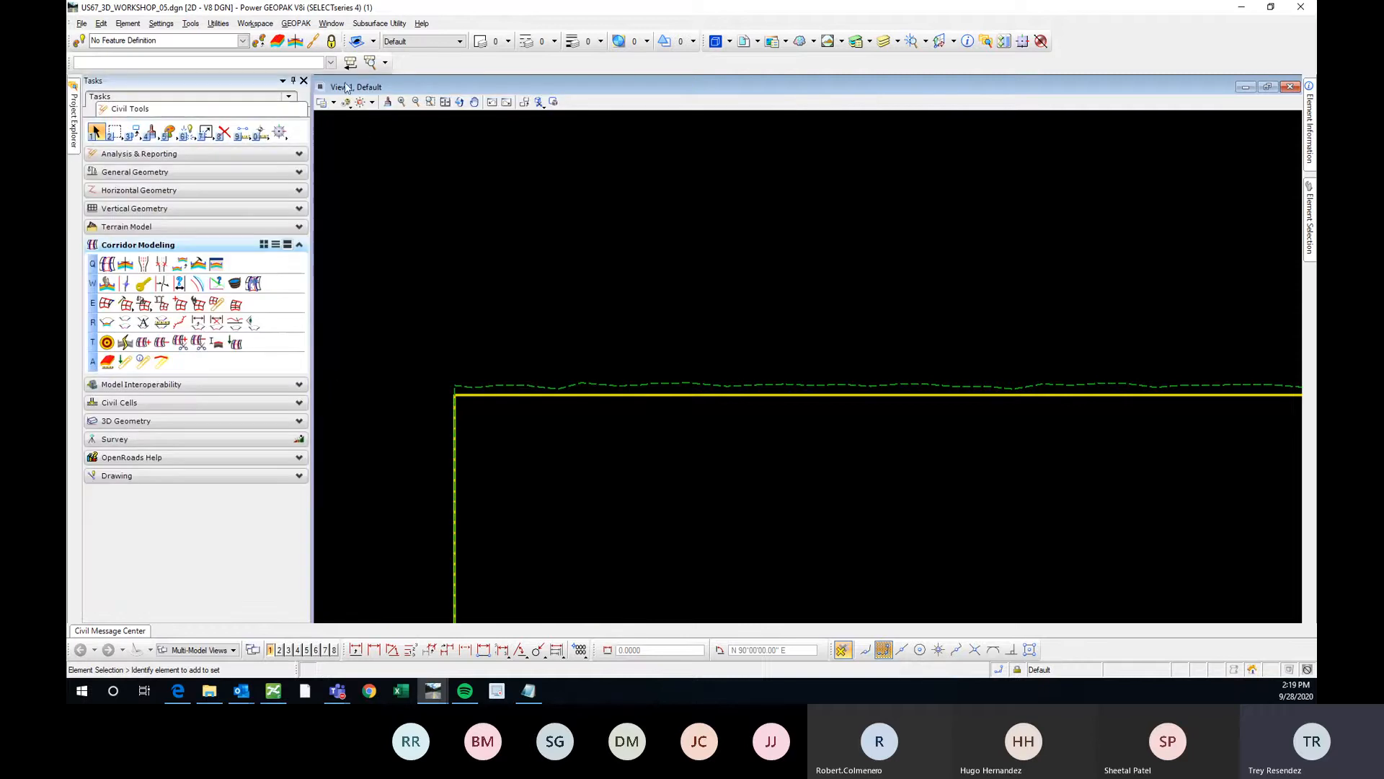
Locate the Create Template Drop command for the US67 corridor and view New Template1 in the template editor
{"action": "left_click", "coordinate": [642, 348]}
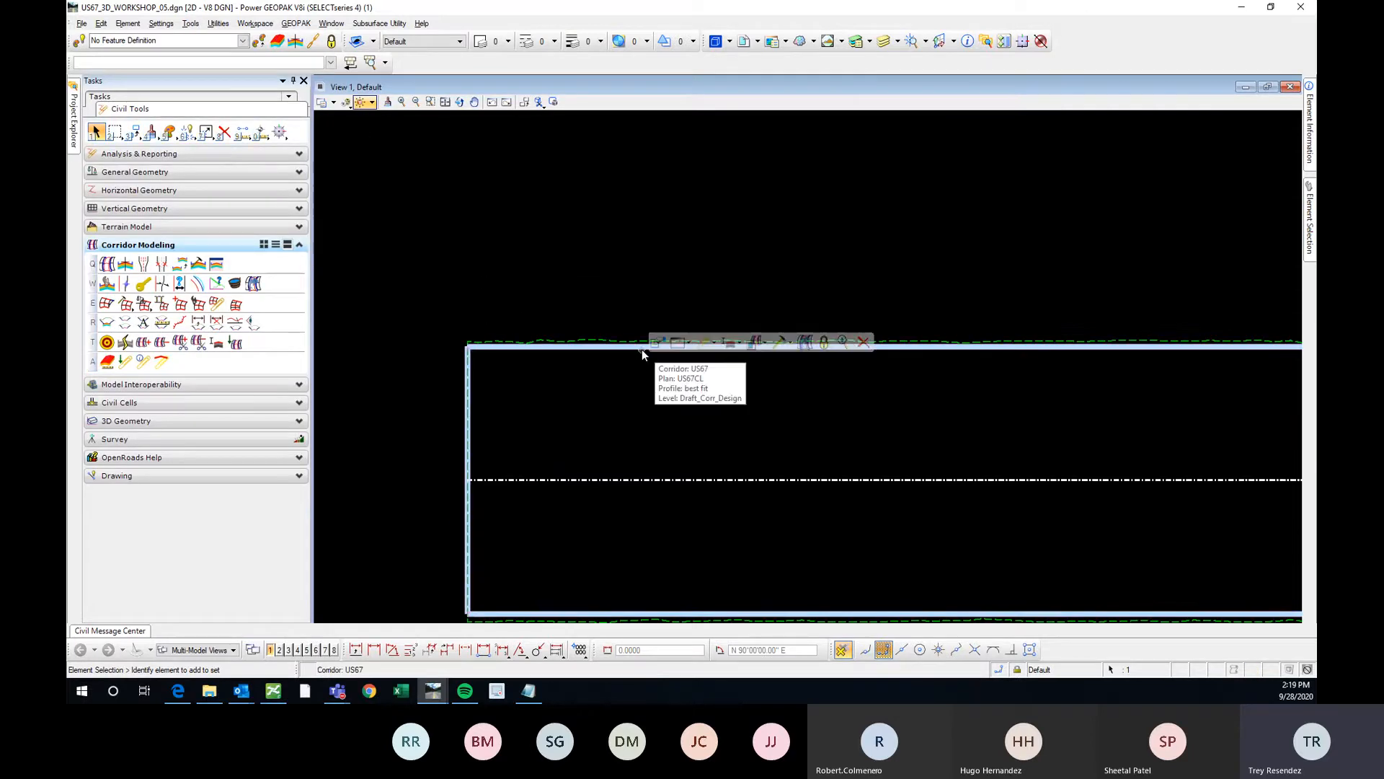
{"action": "left_click", "coordinate": [786, 342]}
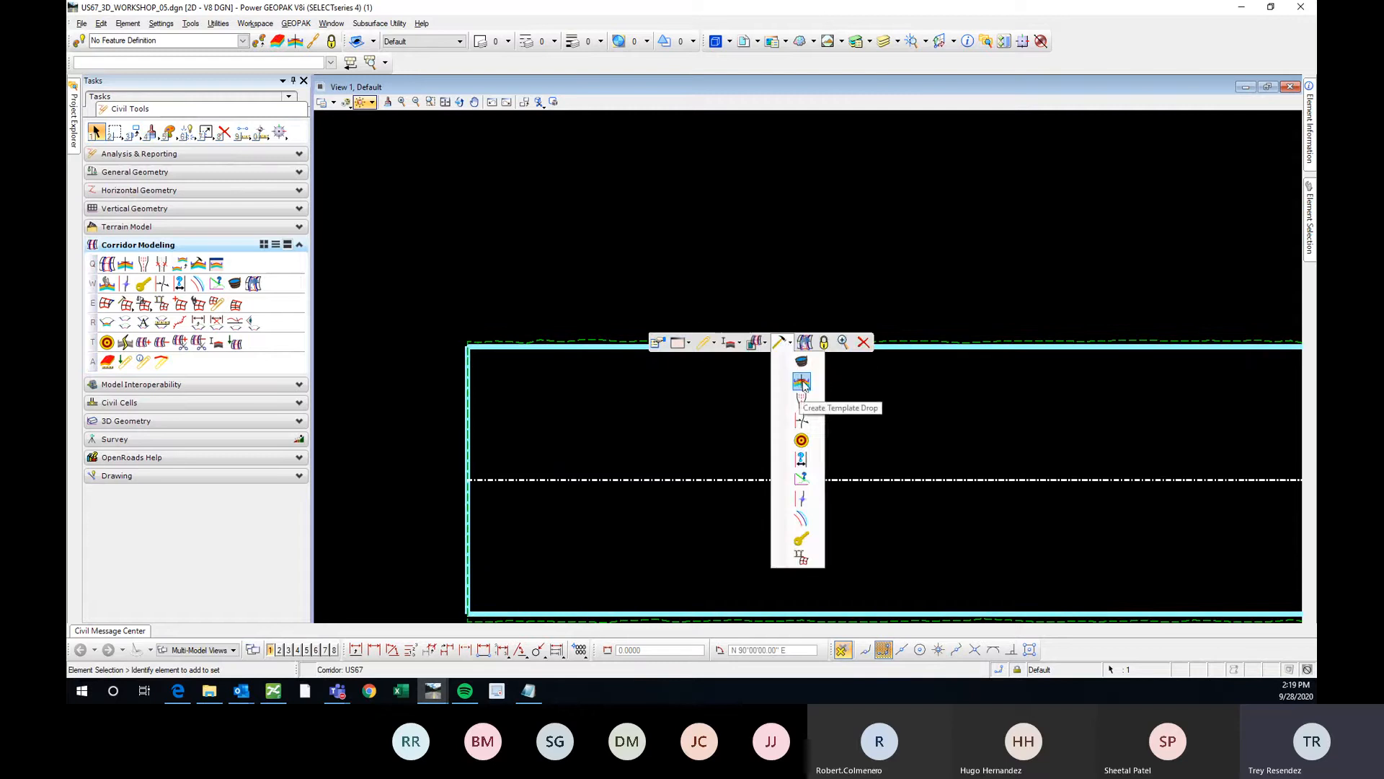
{"action": "left_click", "coordinate": [568, 269]}
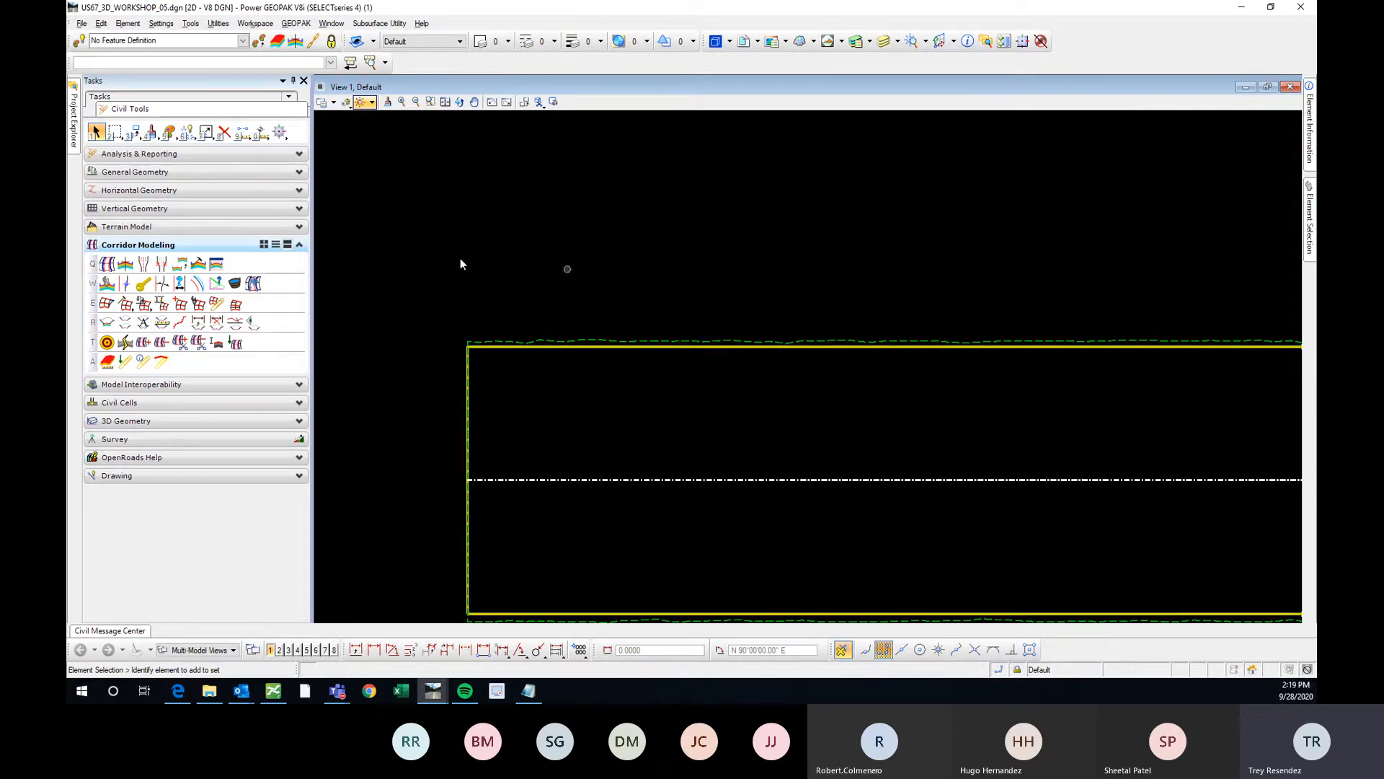
{"action": "left_click", "coordinate": [198, 265]}
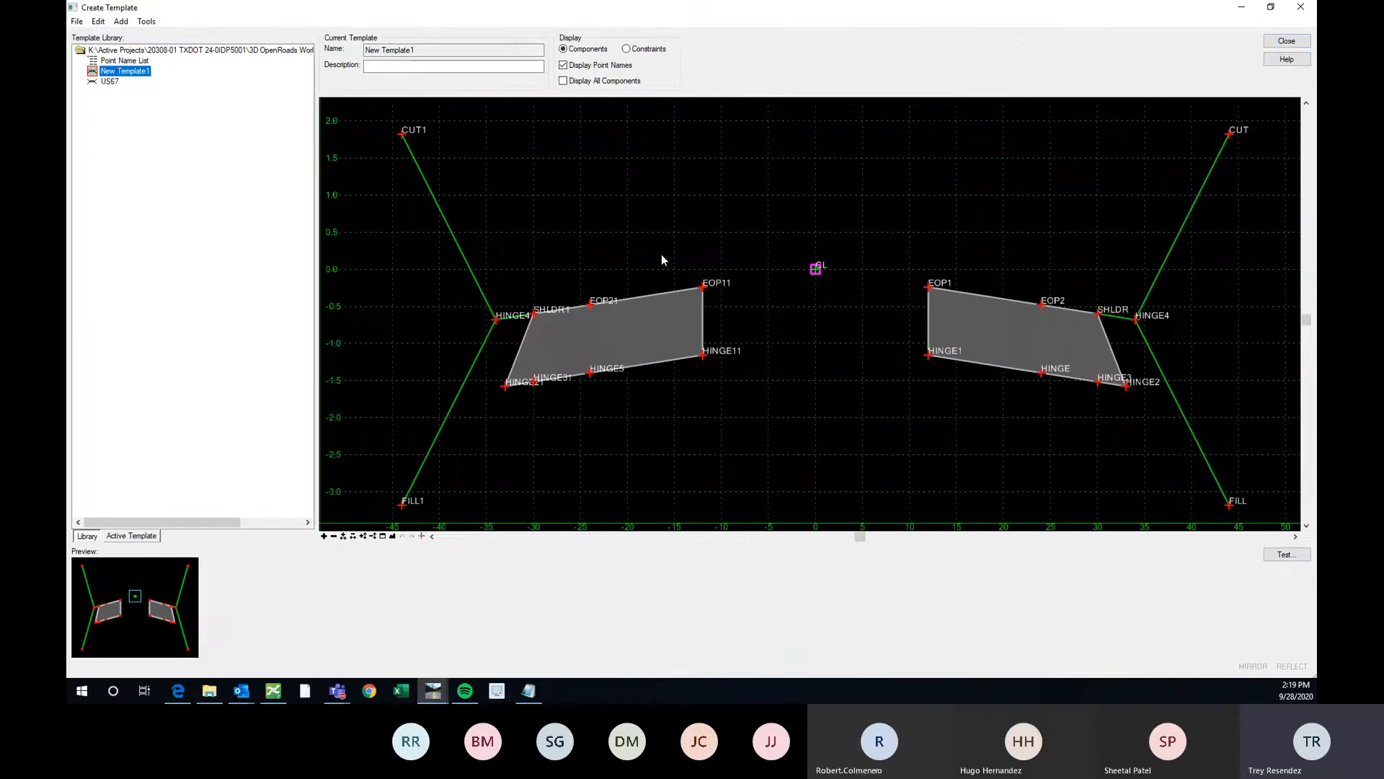
{"action": "left_click", "coordinate": [1287, 41]}
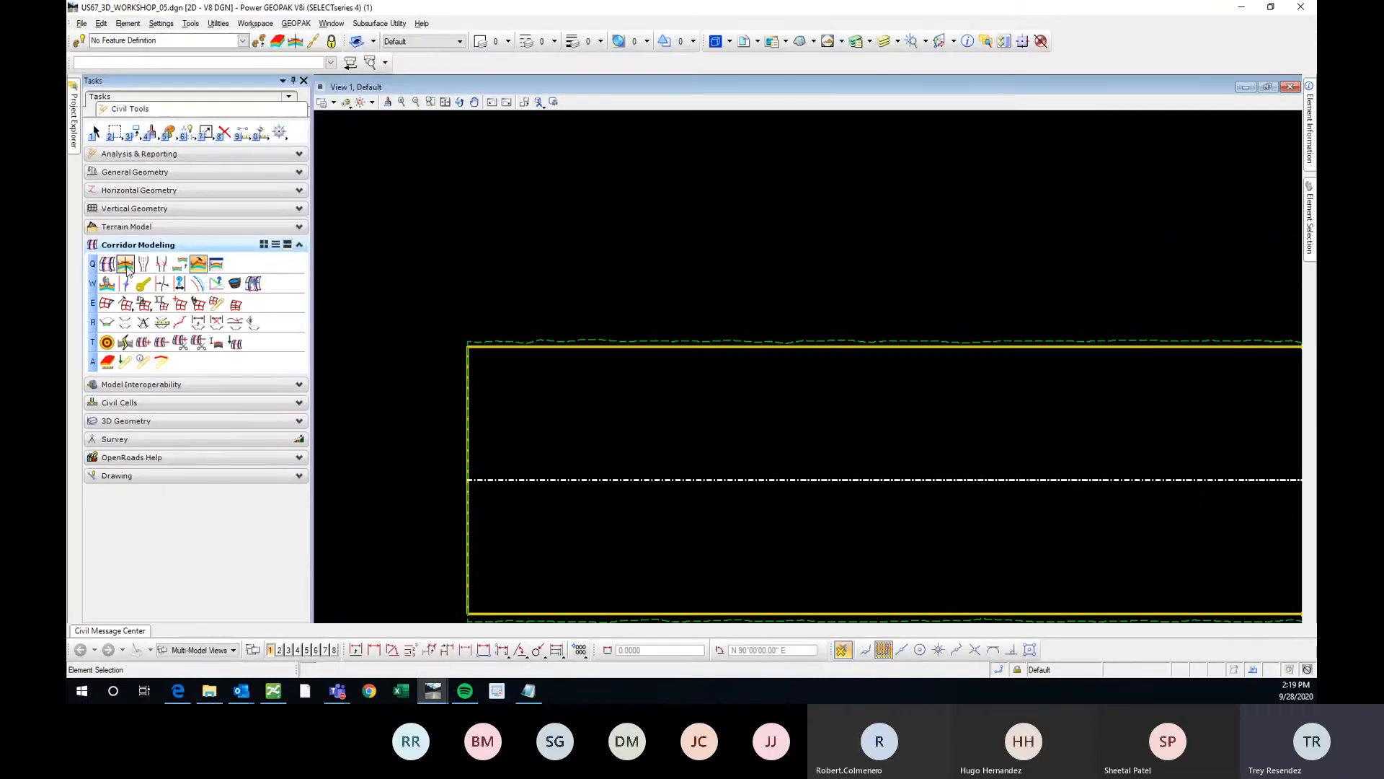
Start a template drop on the US67 corridor and choose New Template1 from the template library
{"action": "left_click", "coordinate": [127, 267]}
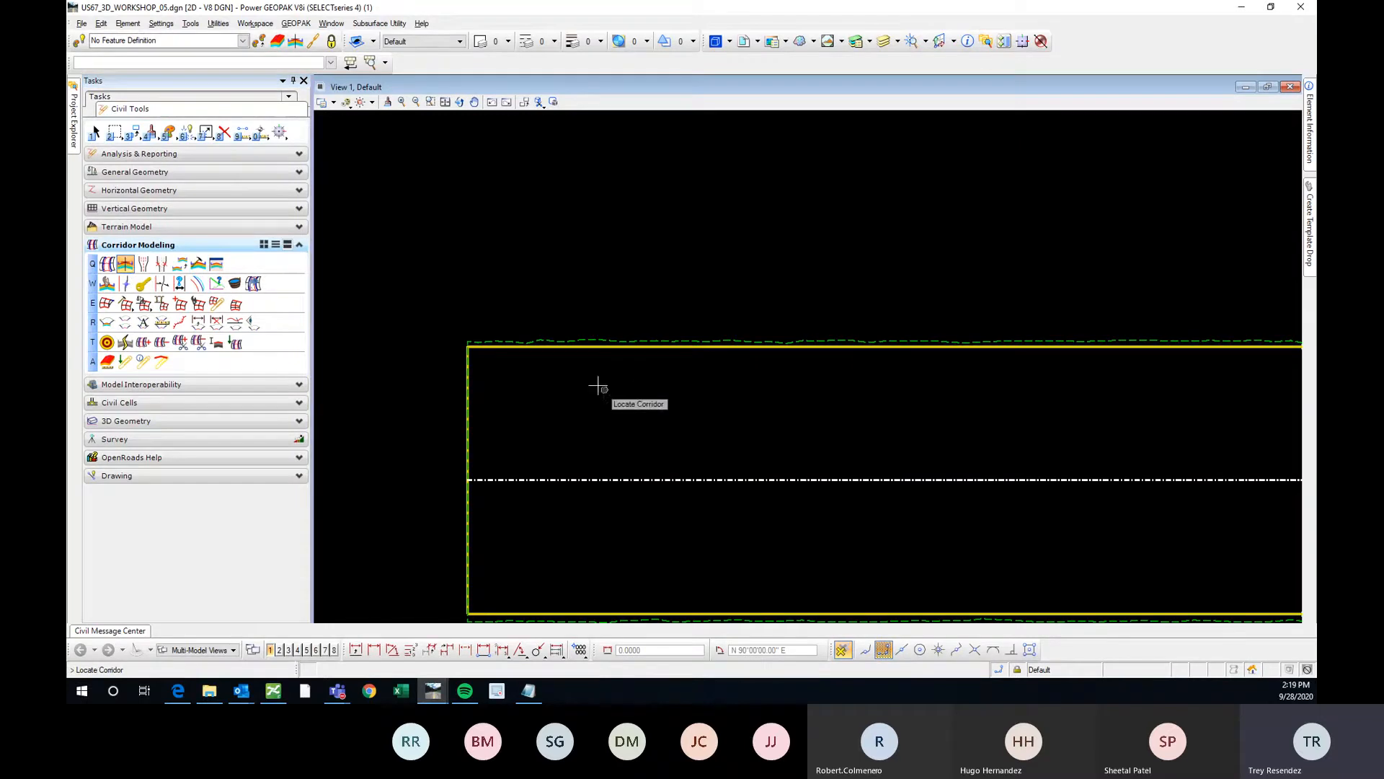
{"action": "left_click", "coordinate": [609, 346]}
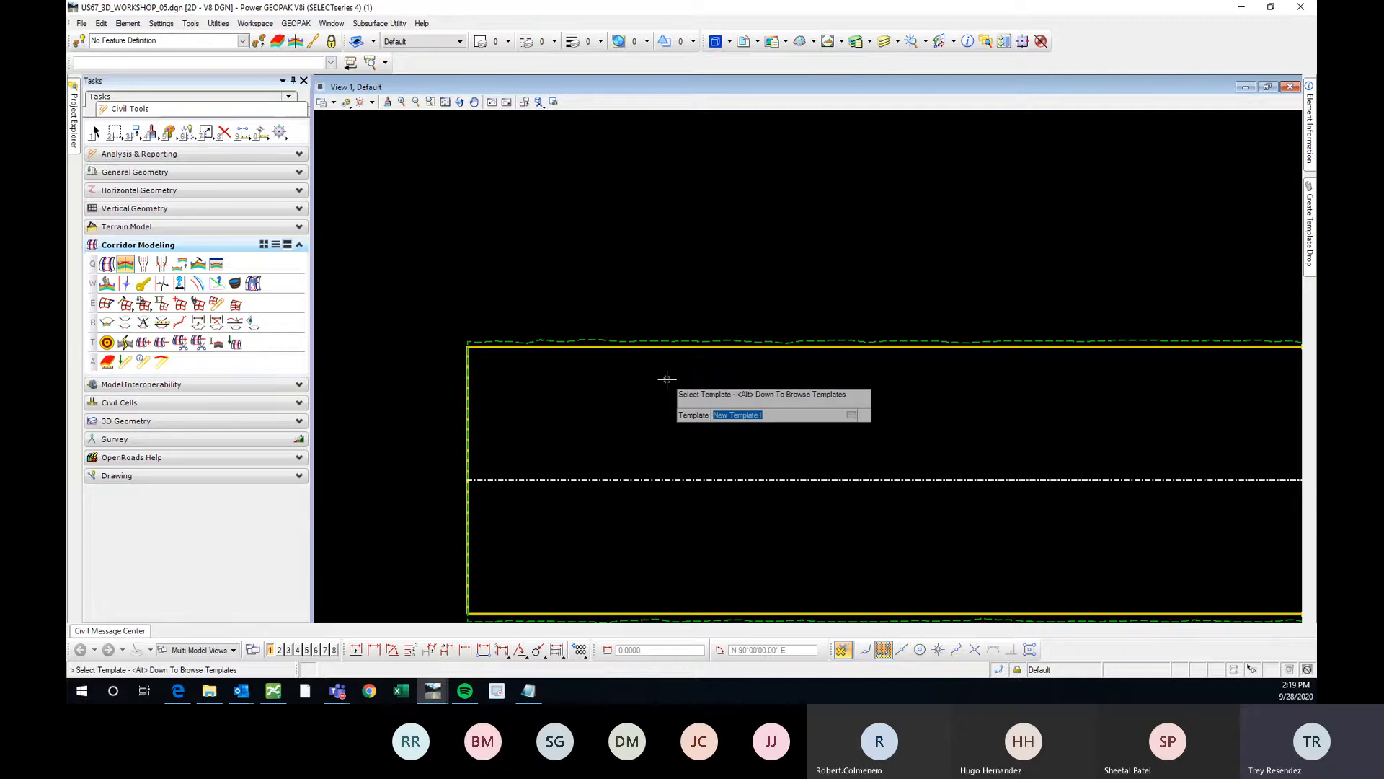
{"action": "key", "text": "alt+Down"}
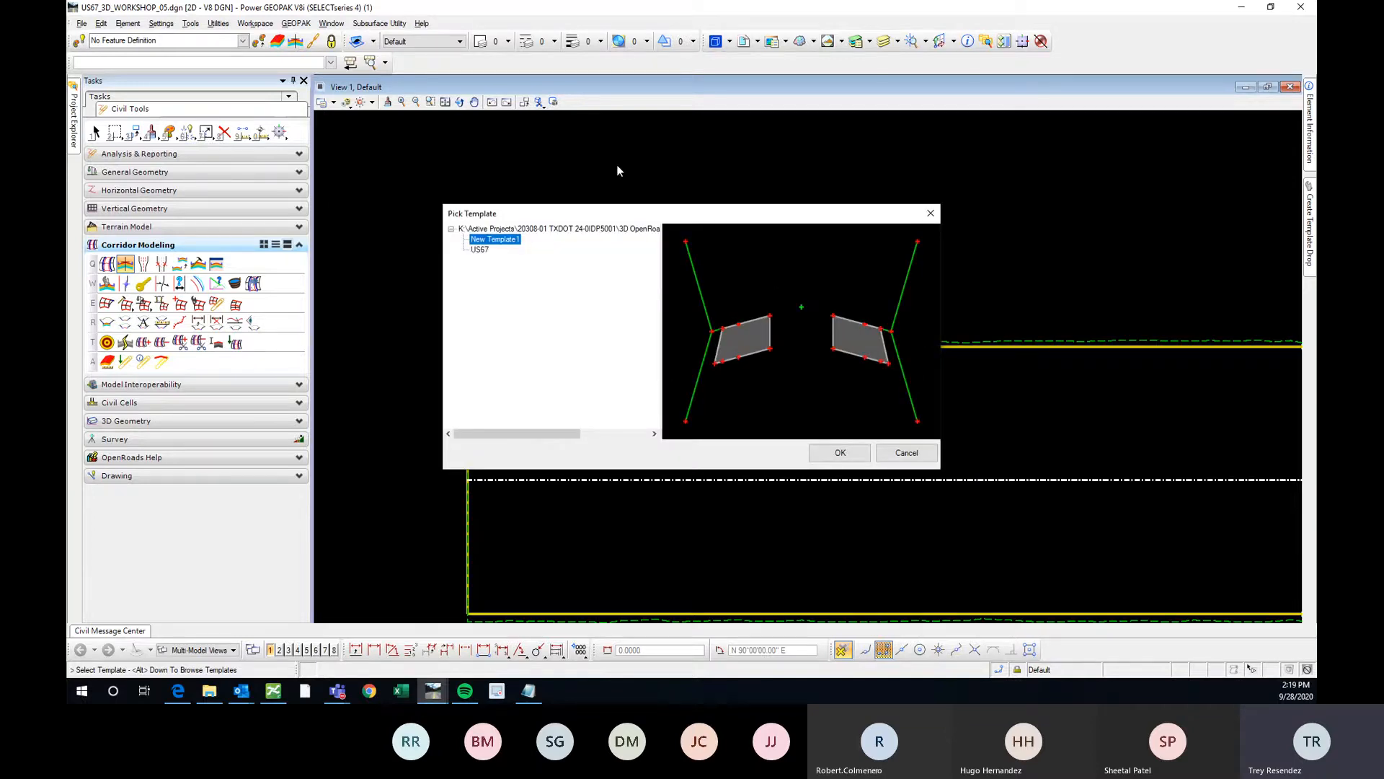
{"action": "left_click", "coordinate": [482, 250]}
{"action": "left_click", "coordinate": [495, 243]}
{"action": "left_click", "coordinate": [839, 455]}
{"action": "scroll", "coordinate": [553, 361], "scroll_direction": "down", "scroll_amount": 3}
{"action": "scroll", "coordinate": [692, 388], "scroll_direction": "up", "scroll_amount": 2}
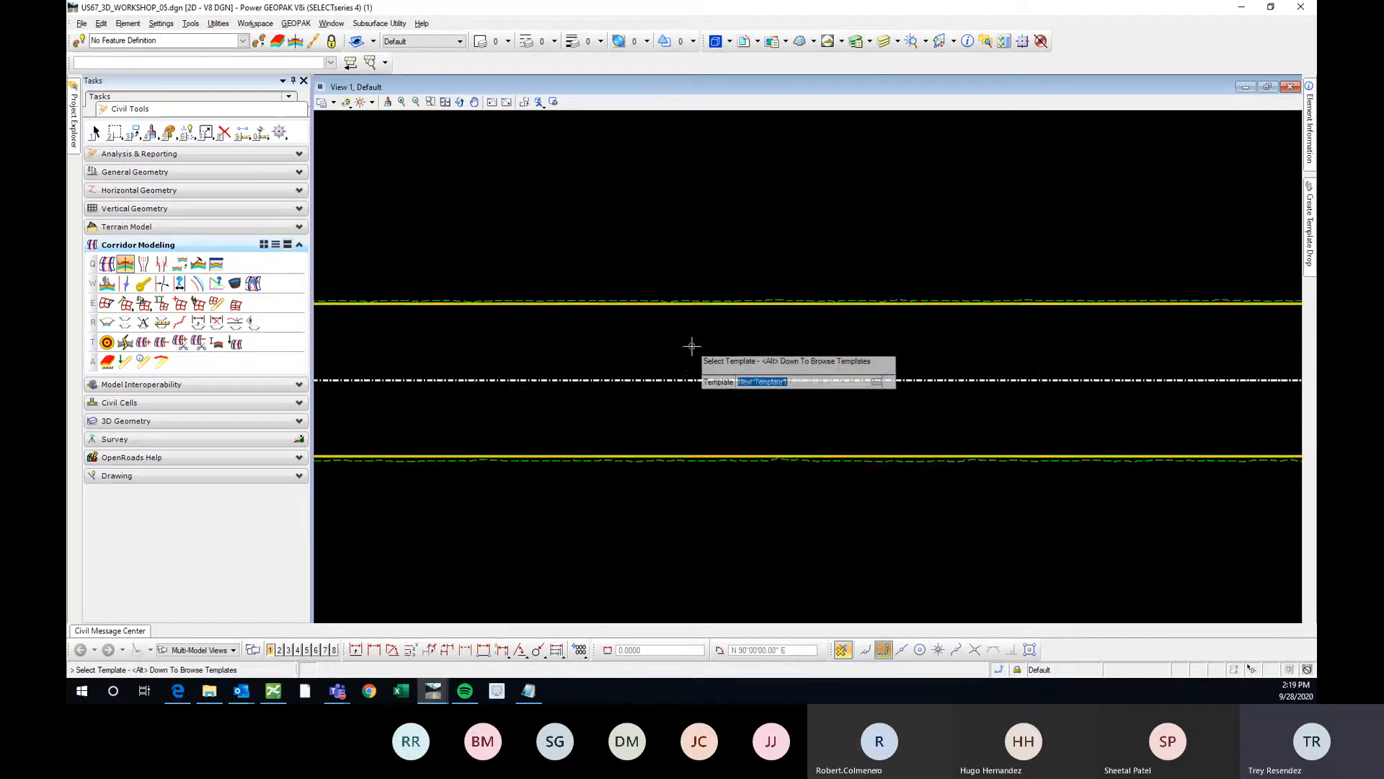
Place the template drop between start and end stations on the first straight of US67CL, keeping a 0.0000 minimum transition after drop and description US67
{"action": "left_click", "coordinate": [692, 346]}
{"action": "scroll", "coordinate": [805, 368], "scroll_direction": "down", "scroll_amount": 1}
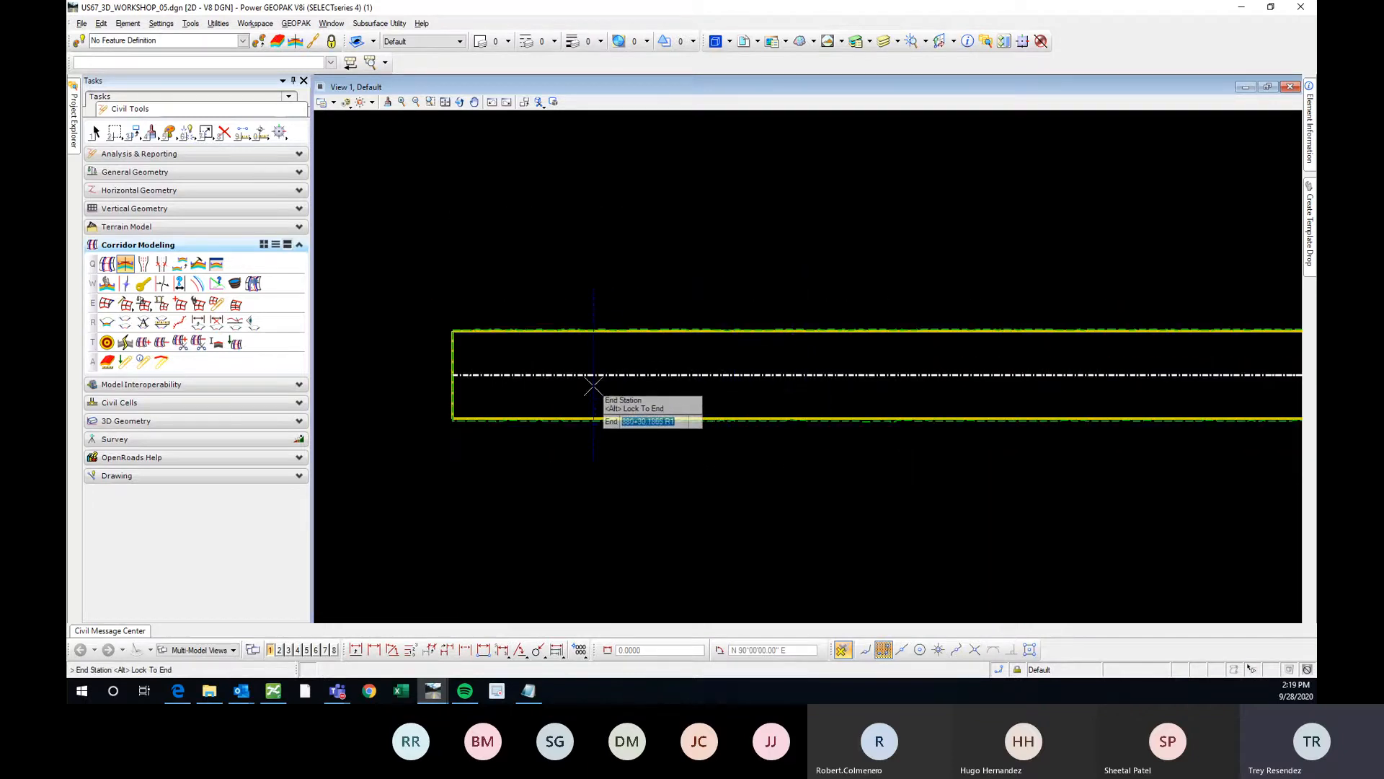
{"action": "left_click", "coordinate": [736, 401]}
{"action": "scroll", "coordinate": [745, 398], "scroll_direction": "down", "scroll_amount": 2}
{"action": "scroll", "coordinate": [1154, 401], "scroll_direction": "down", "scroll_amount": 1}
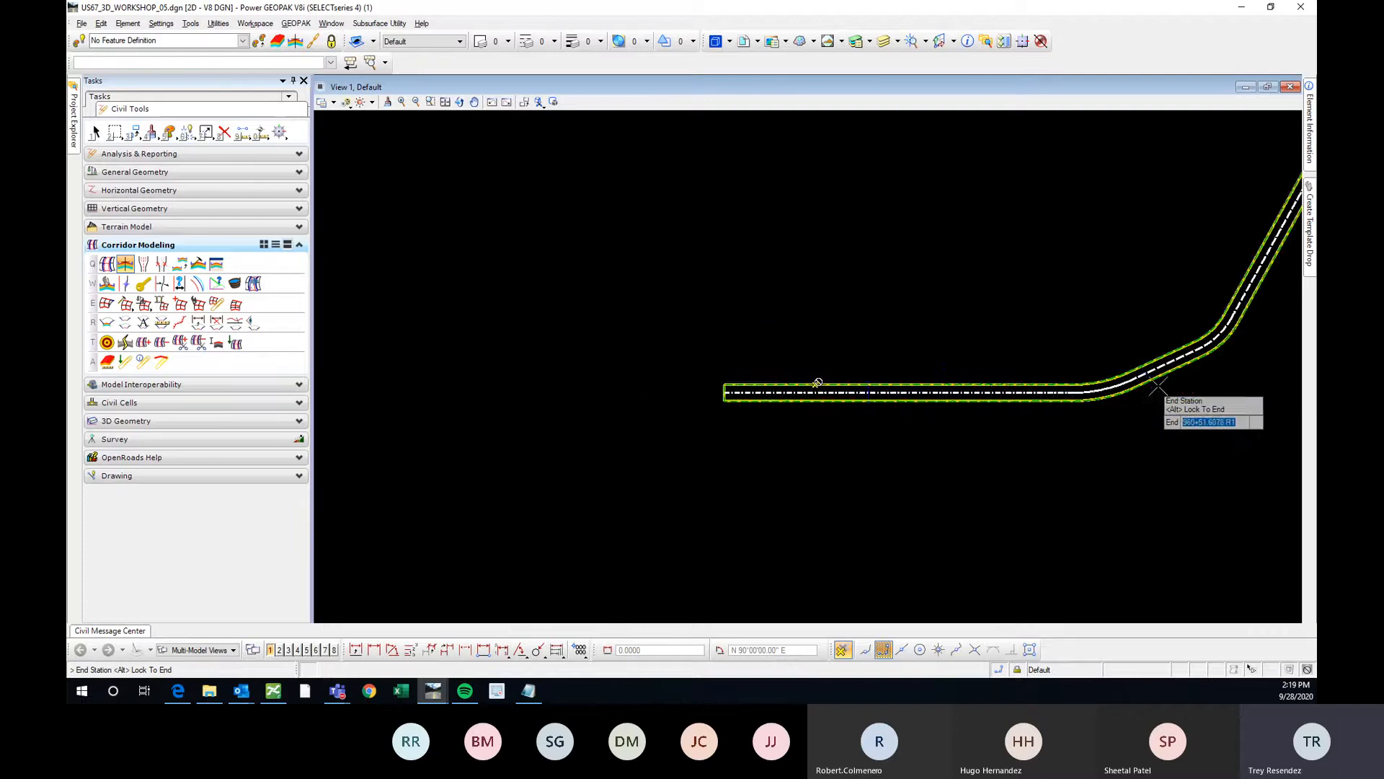
{"action": "scroll", "coordinate": [1067, 402], "scroll_direction": "up", "scroll_amount": 3}
{"action": "left_click", "coordinate": [1009, 402]}
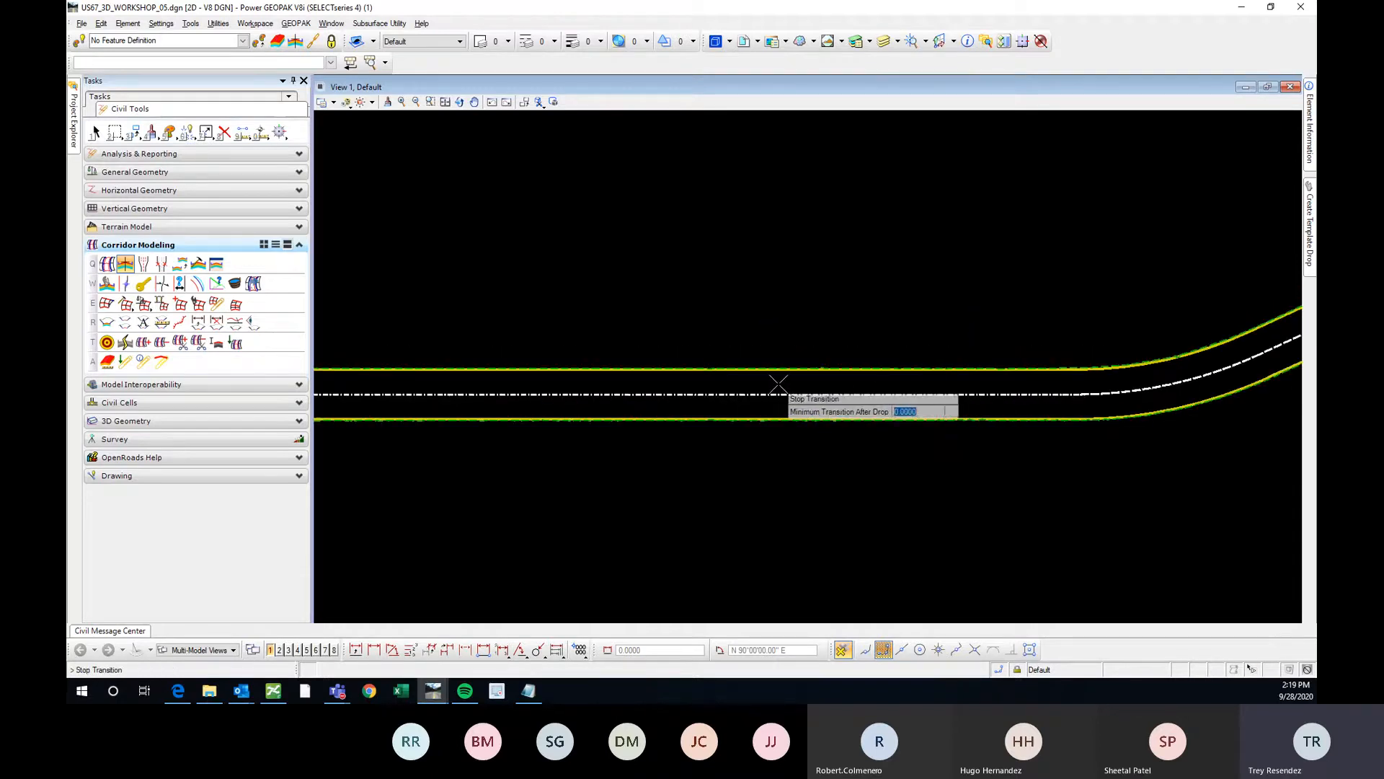
{"action": "left_click", "coordinate": [778, 384]}
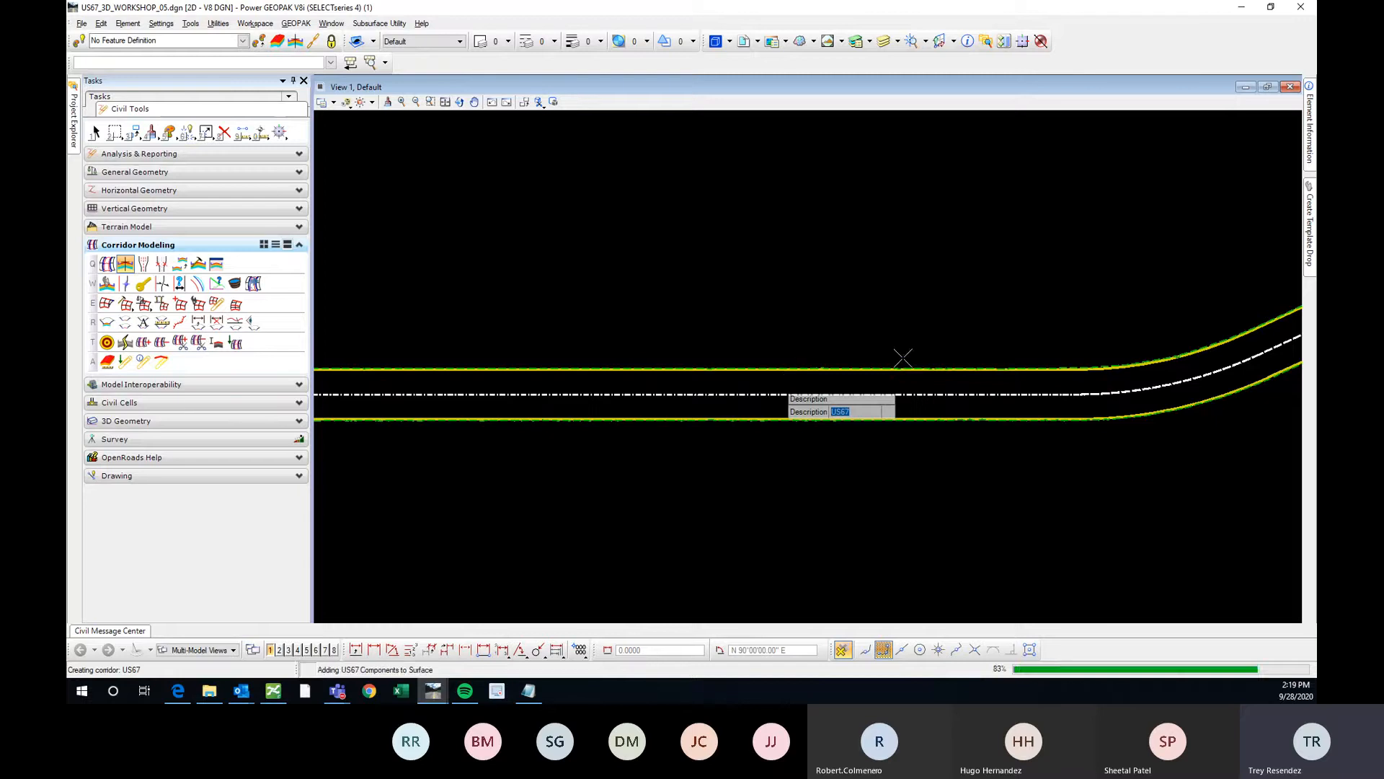
{"action": "left_click", "coordinate": [860, 389]}
{"action": "scroll", "coordinate": [862, 382], "scroll_direction": "down", "scroll_amount": 2}
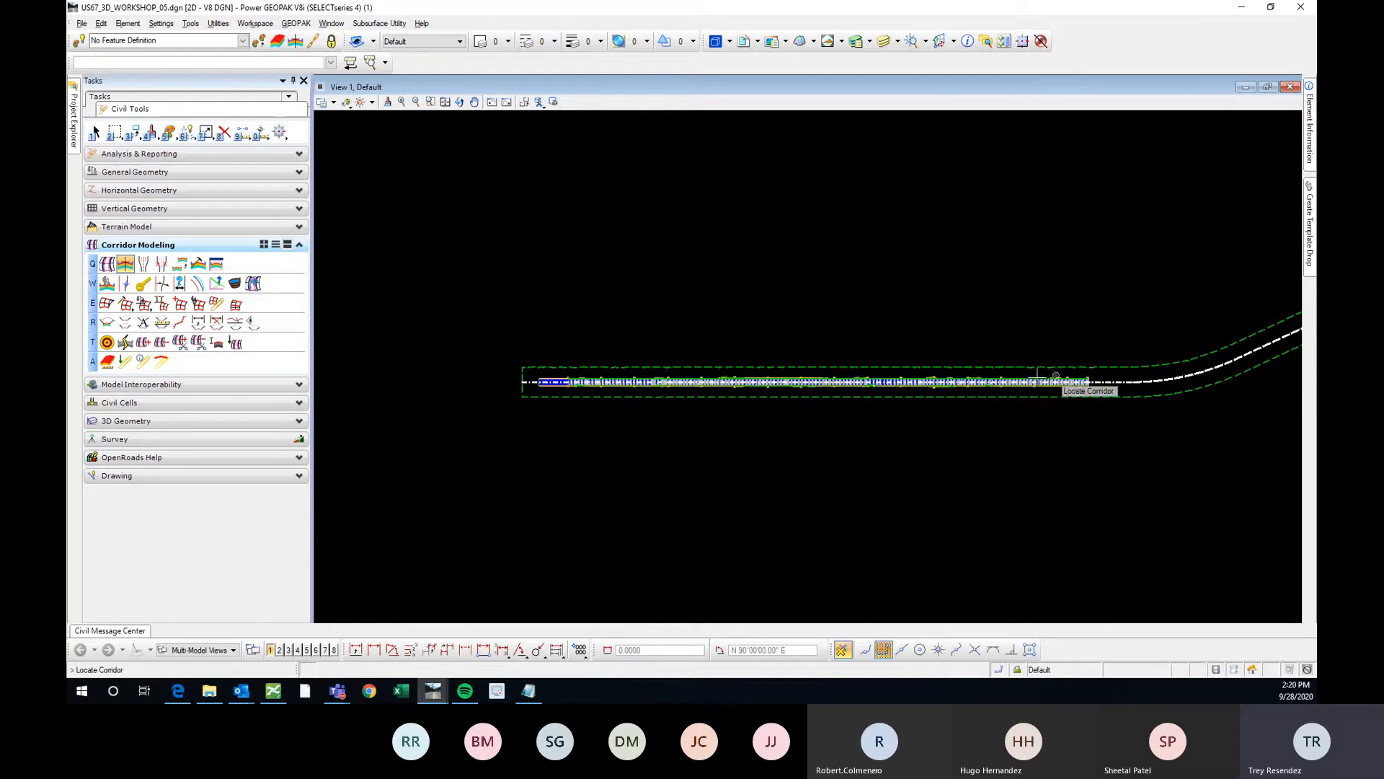
Move the template drop's start handle farther along the US67CL centerline to about station 883+10
{"action": "scroll", "coordinate": [504, 361], "scroll_direction": "up", "scroll_amount": 4}
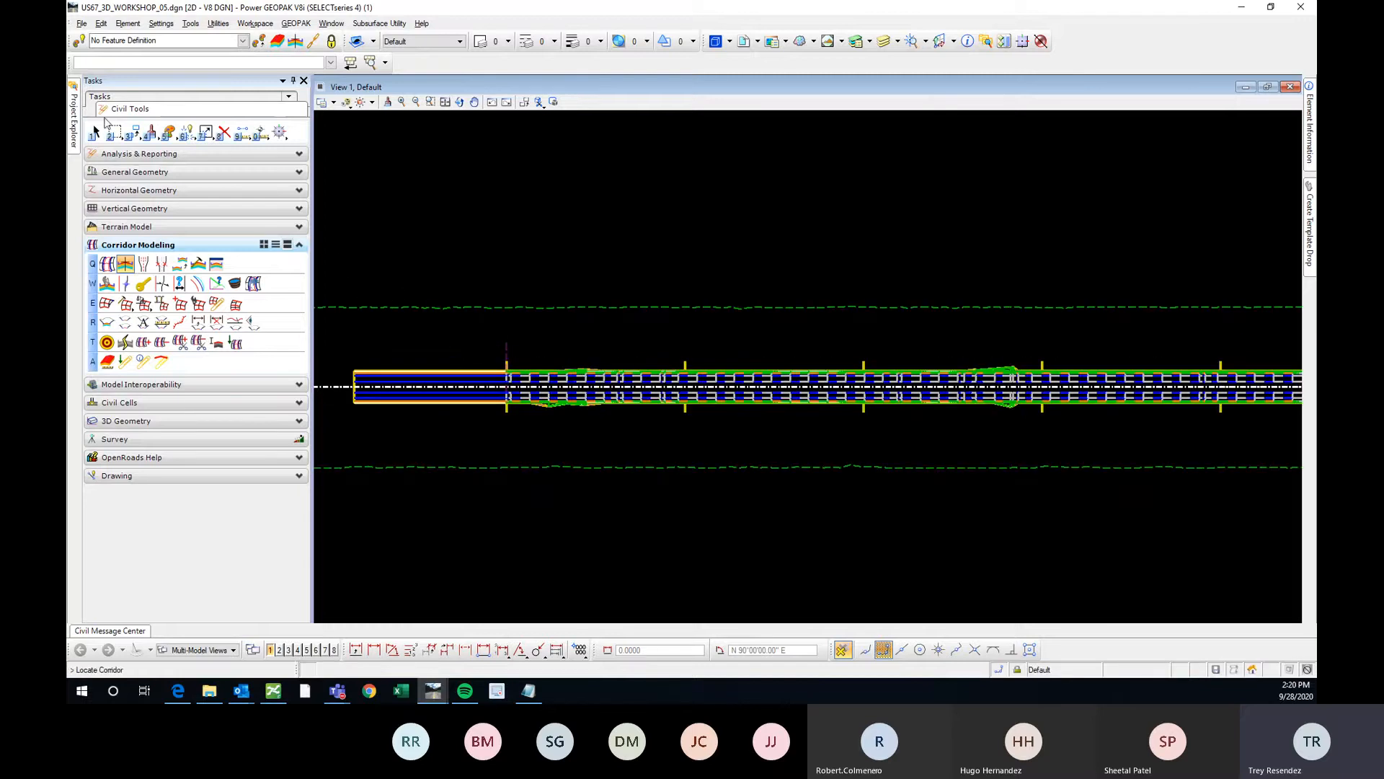
{"action": "left_click", "coordinate": [95, 132]}
{"action": "scroll", "coordinate": [511, 358], "scroll_direction": "up", "scroll_amount": 2}
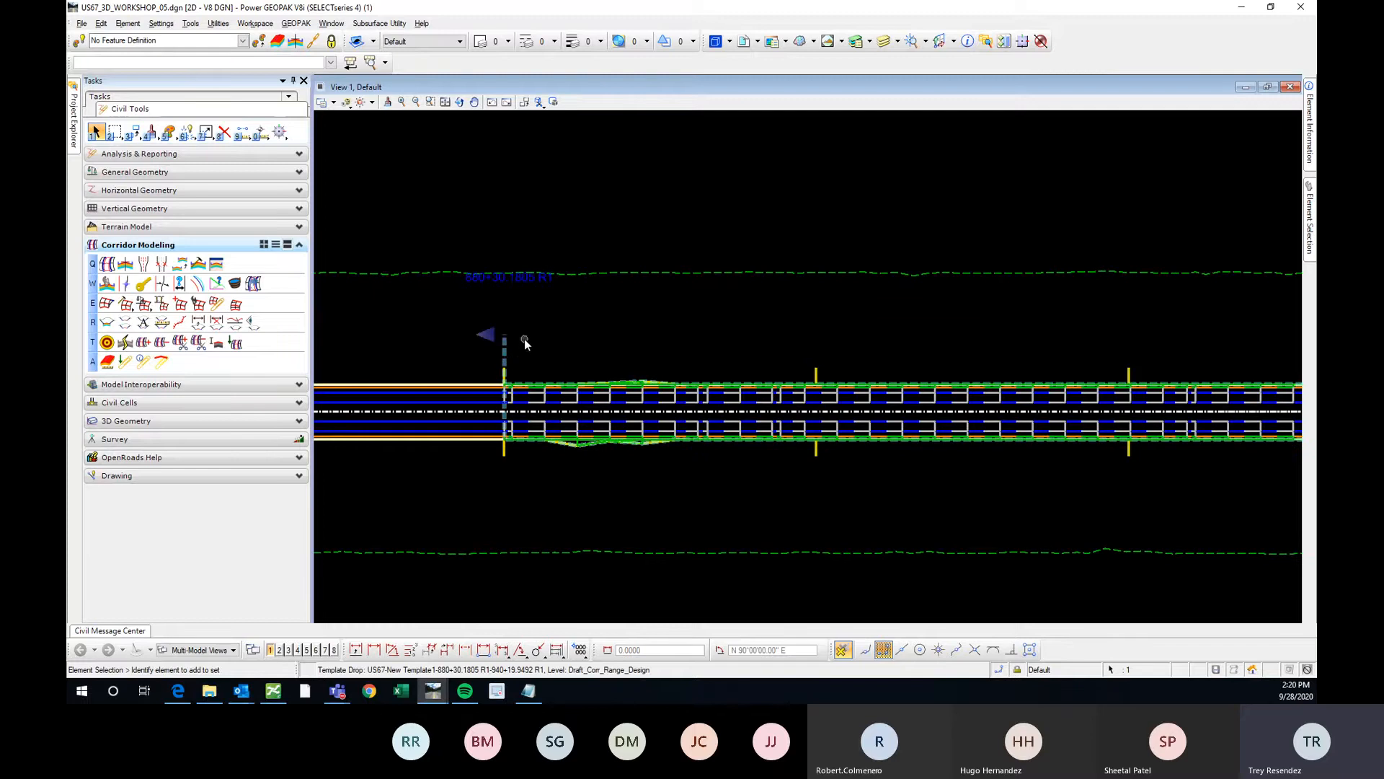
{"action": "left_click", "coordinate": [732, 328]}
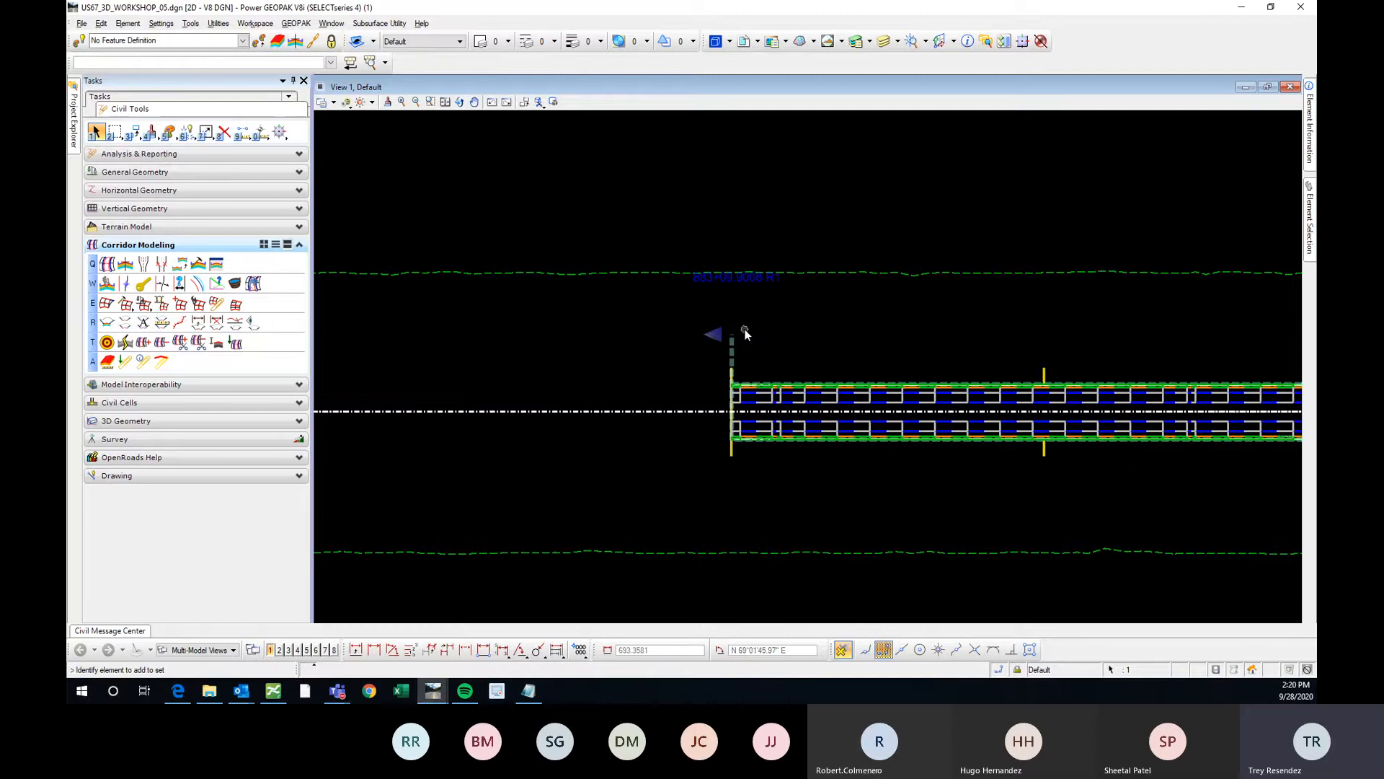
{"action": "scroll", "coordinate": [477, 359], "scroll_direction": "down", "scroll_amount": 3}
{"action": "scroll", "coordinate": [569, 408], "scroll_direction": "down", "scroll_amount": 2}
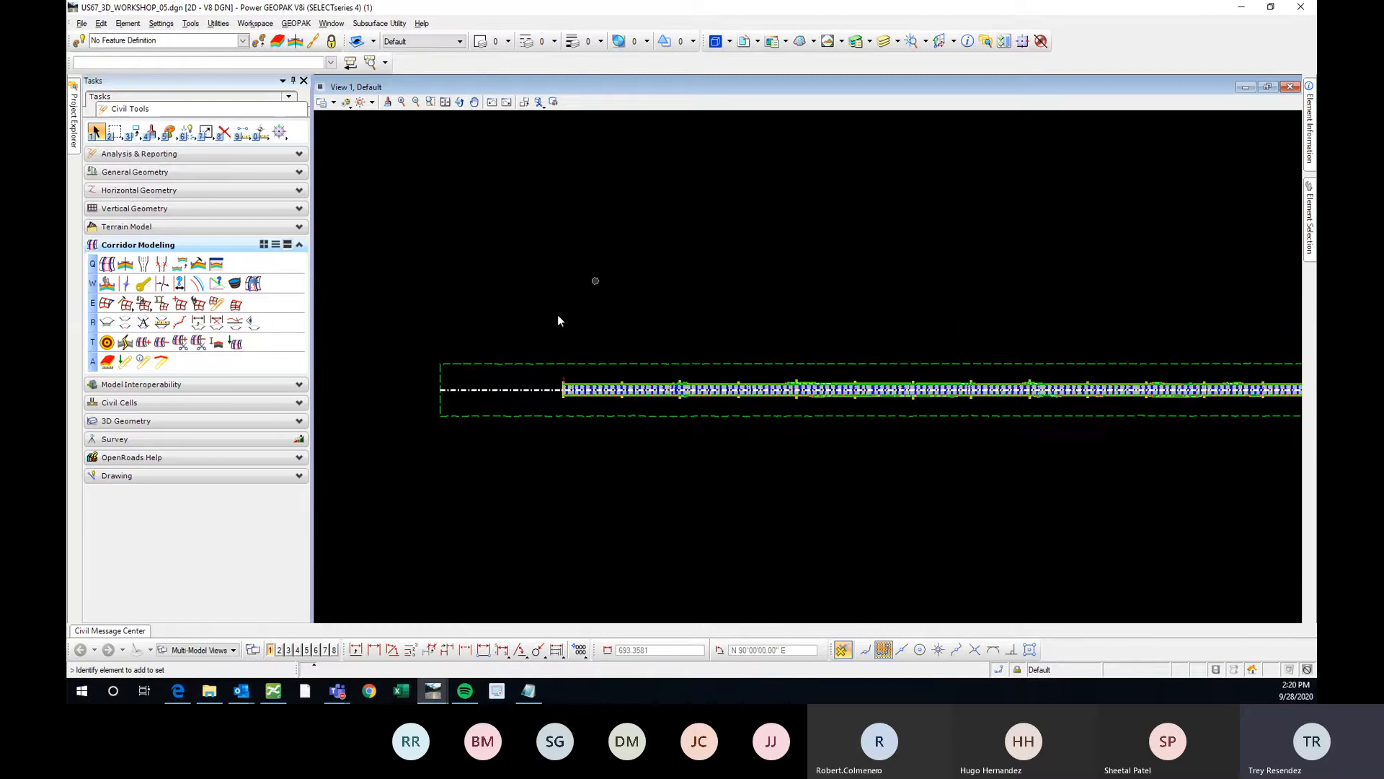
Open the cross section model of the US67 corridor in View 2
{"action": "scroll", "coordinate": [616, 371], "scroll_direction": "up", "scroll_amount": 3}
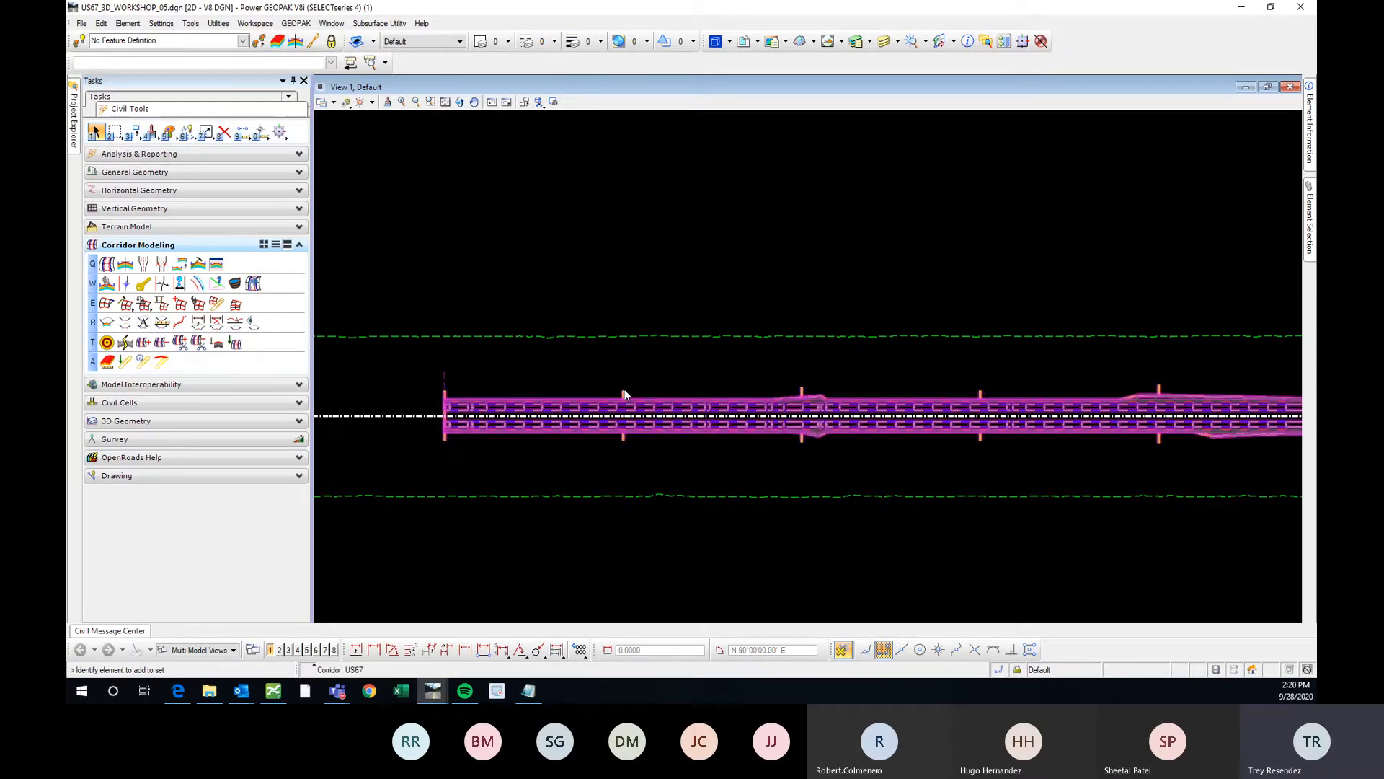
{"action": "mouse_move", "coordinate": [624, 393]}
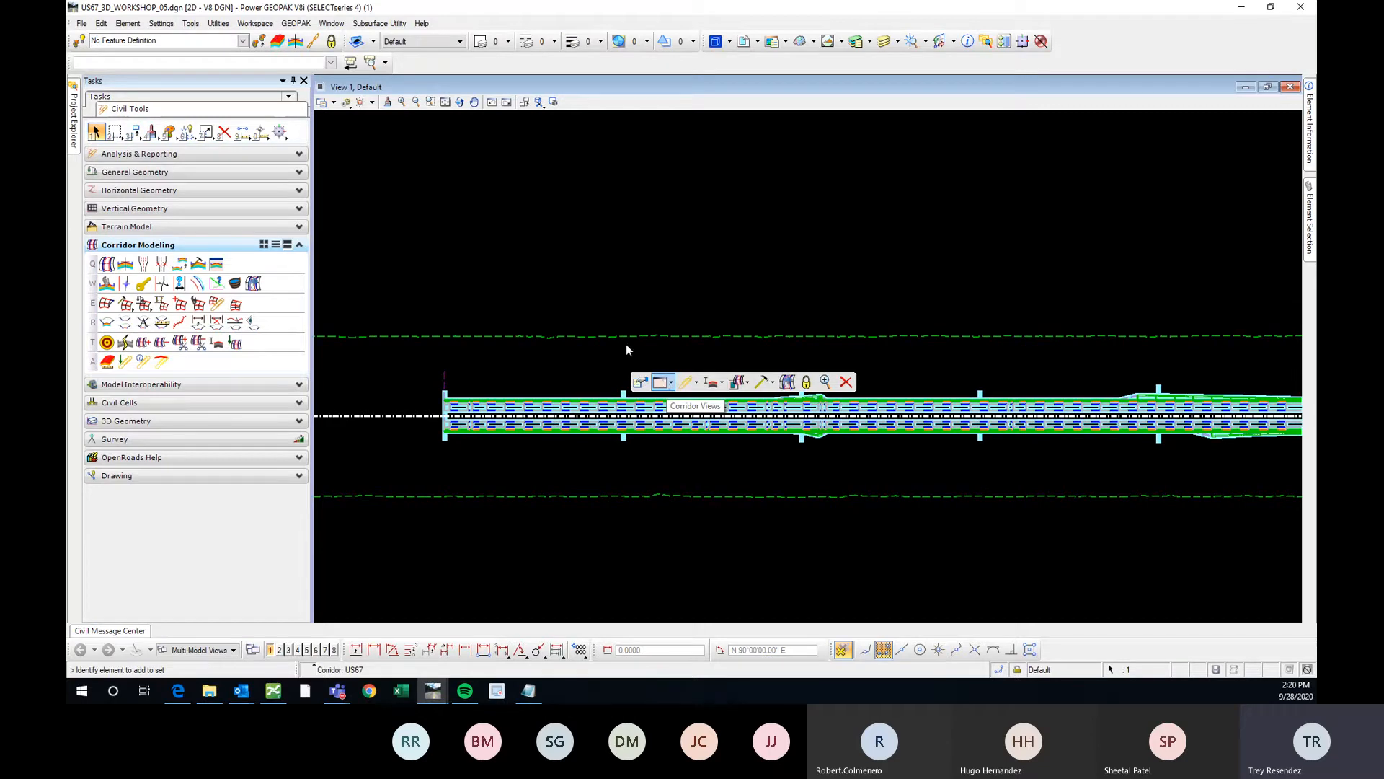
{"action": "left_click", "coordinate": [625, 394]}
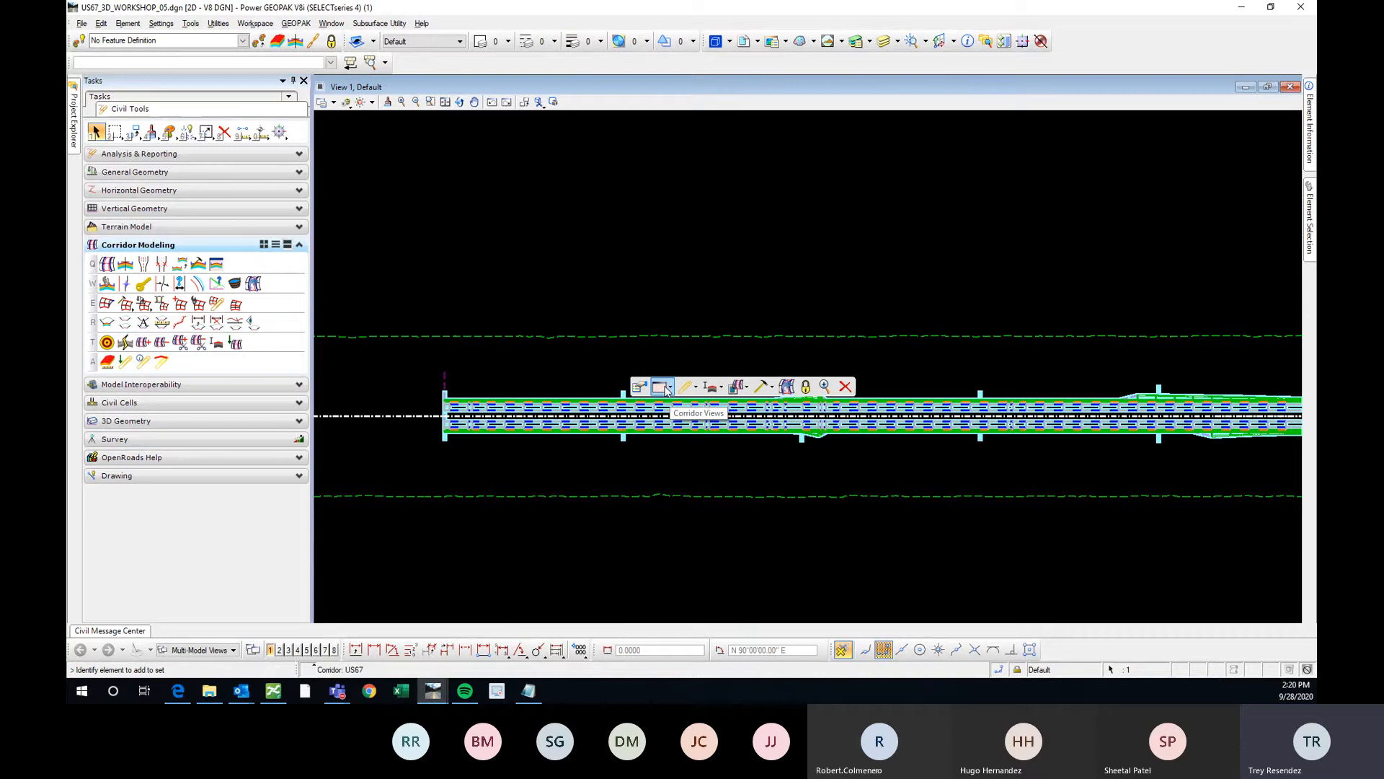
{"action": "left_click", "coordinate": [669, 390]}
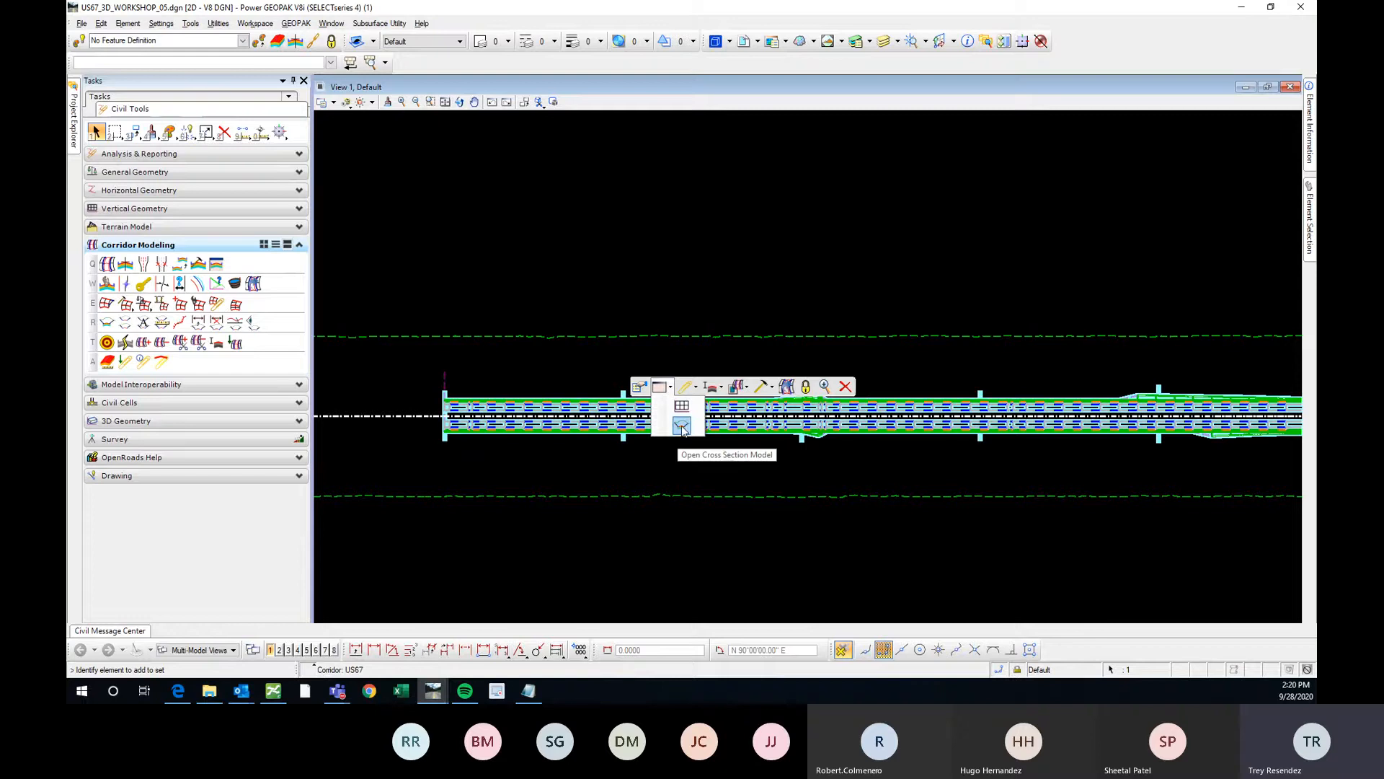
{"action": "left_click", "coordinate": [683, 427]}
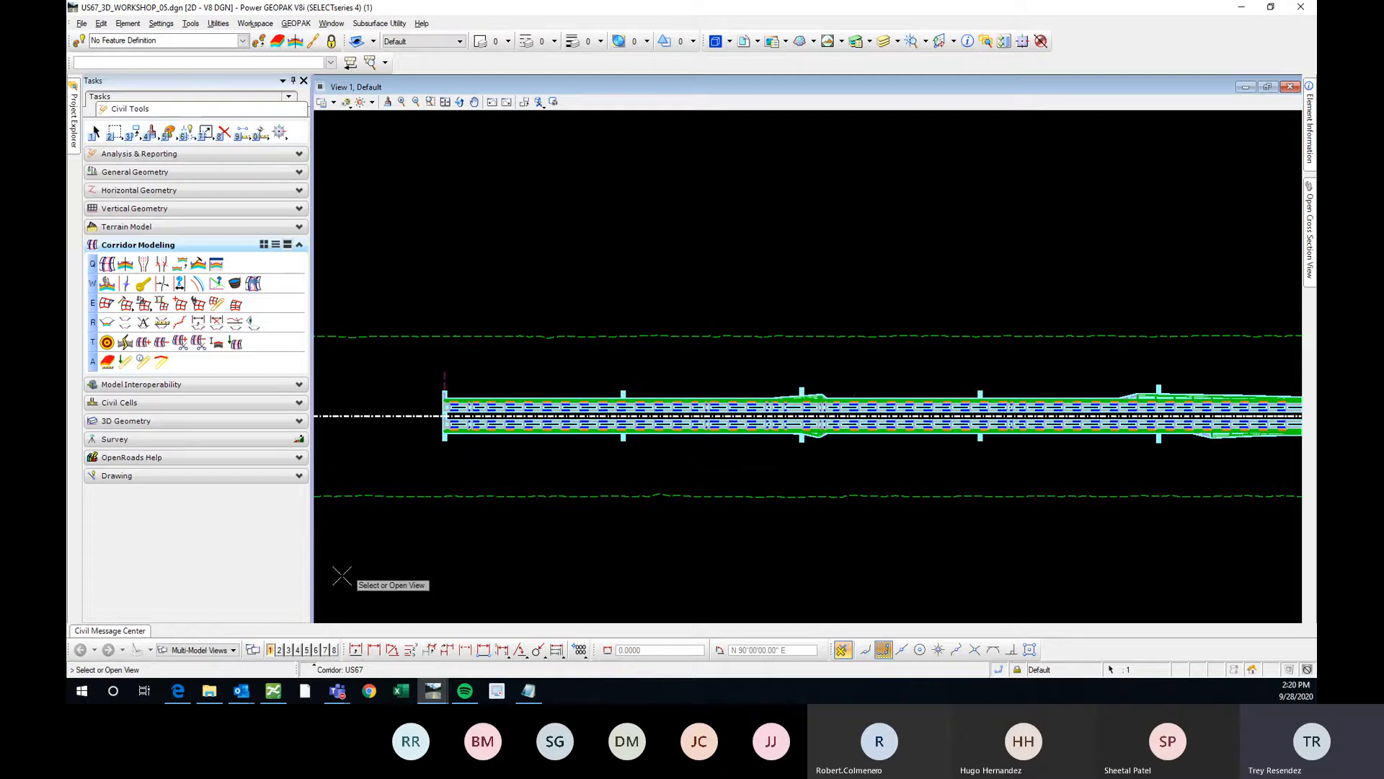
{"action": "left_click", "coordinate": [279, 650]}
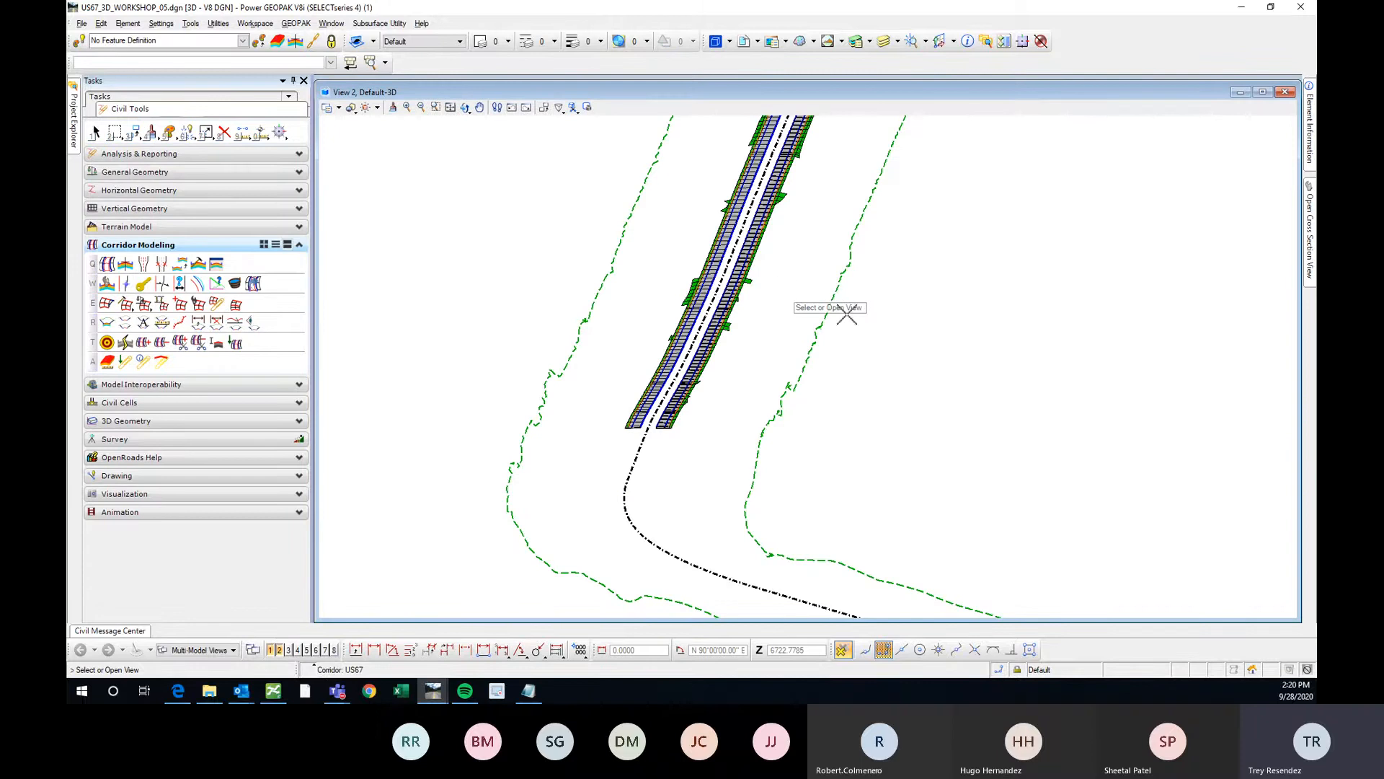
{"action": "left_click", "coordinate": [888, 334]}
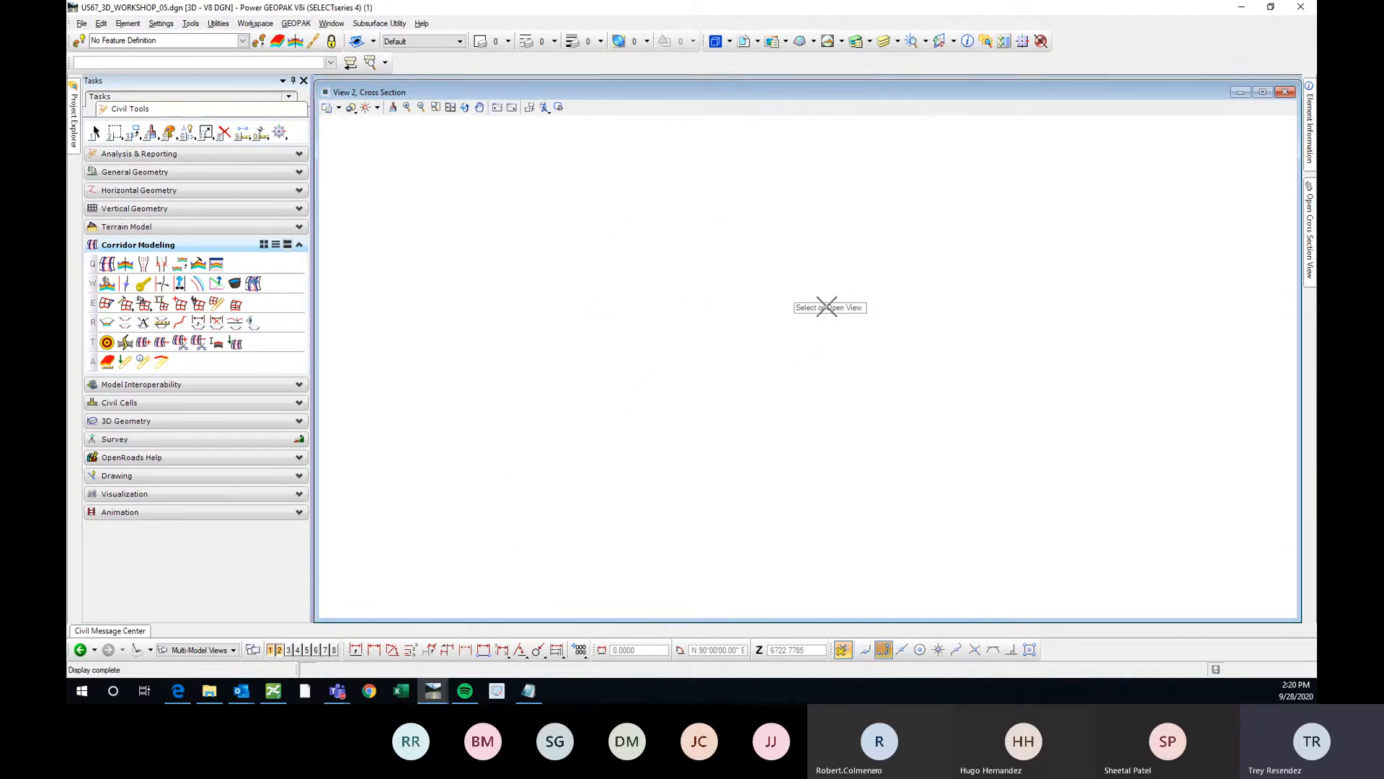
{"action": "scroll", "coordinate": [844, 288], "scroll_direction": "down", "scroll_amount": 3}
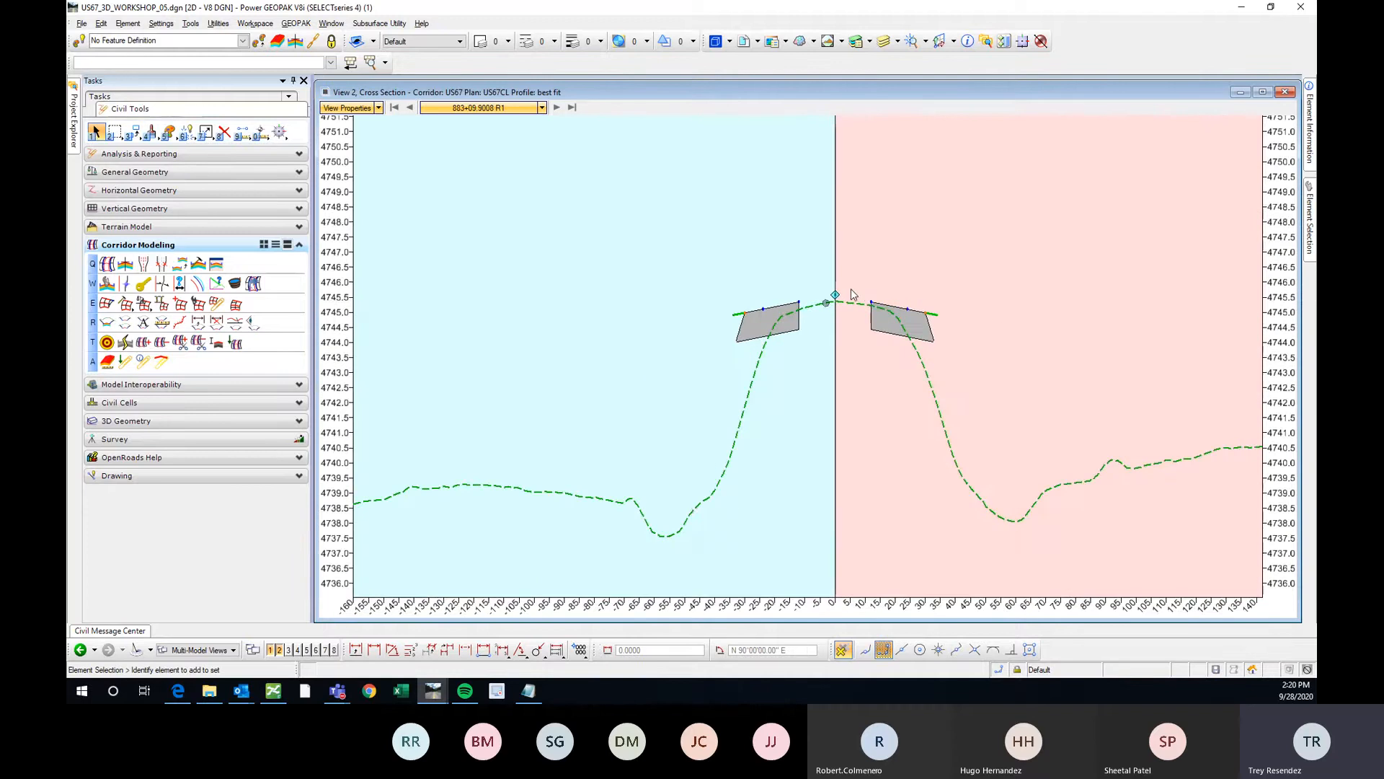
Set the display style of the cross section view to Wireframe in its view attributes
{"action": "left_click", "coordinate": [379, 108]}
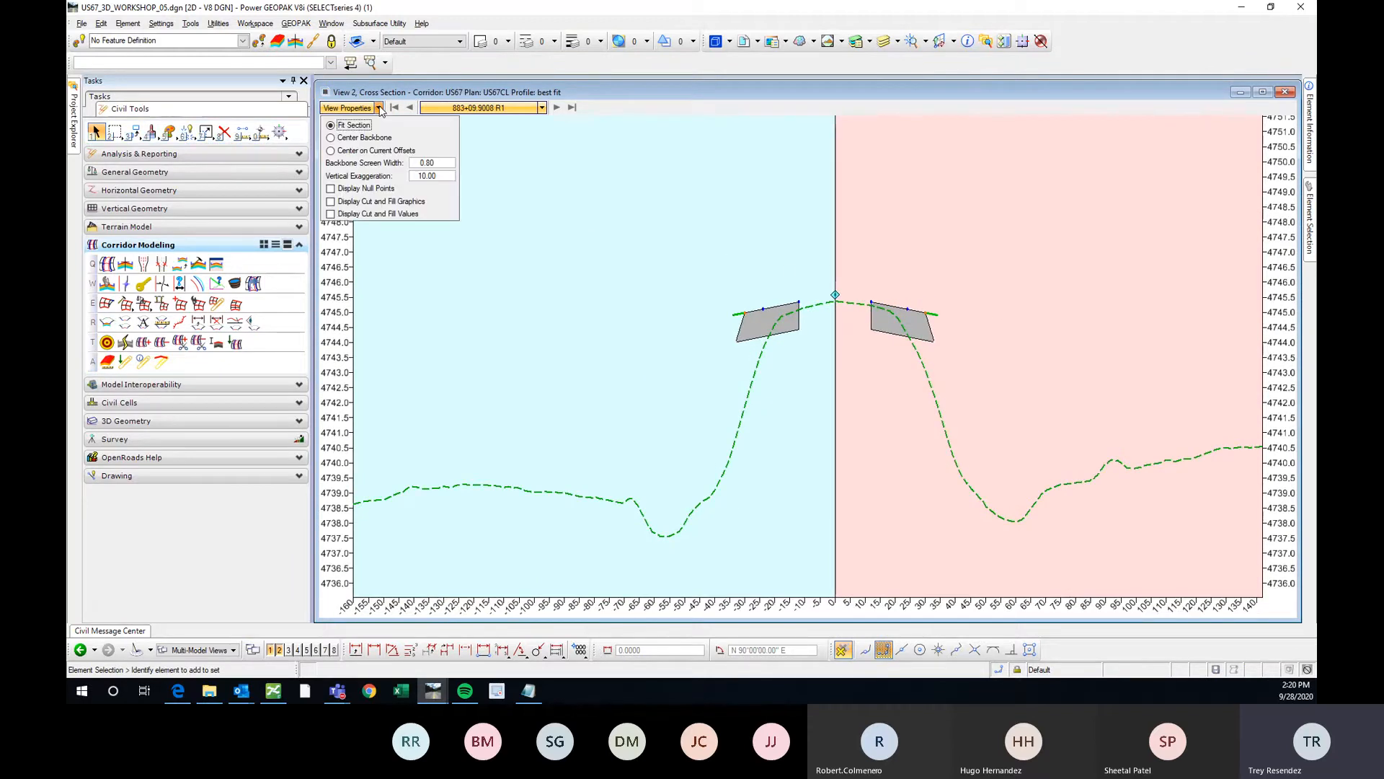
{"action": "left_click", "coordinate": [384, 91]}
{"action": "scroll", "coordinate": [799, 334], "scroll_direction": "down", "scroll_amount": 3}
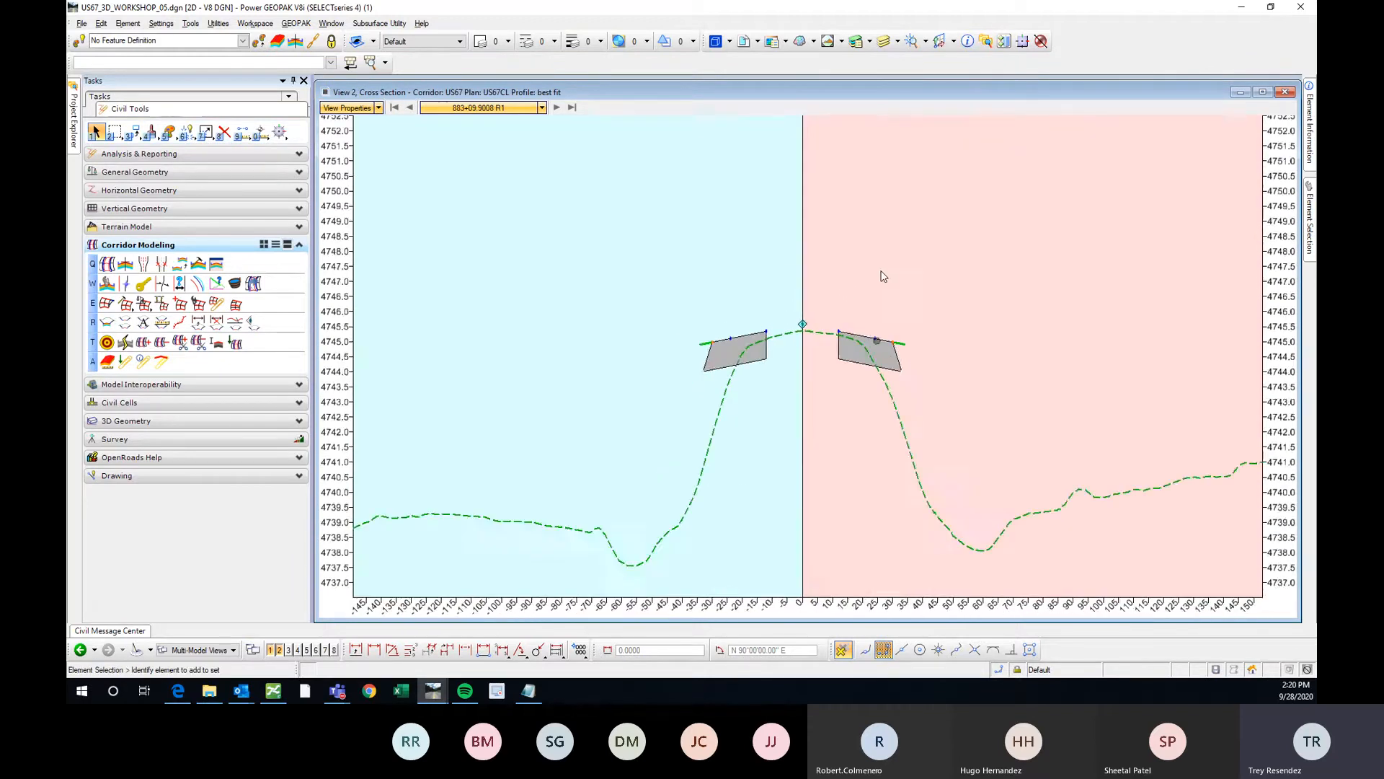
{"action": "scroll", "coordinate": [837, 321], "scroll_direction": "down", "scroll_amount": 2}
{"action": "scroll", "coordinate": [845, 302], "scroll_direction": "up", "scroll_amount": 2}
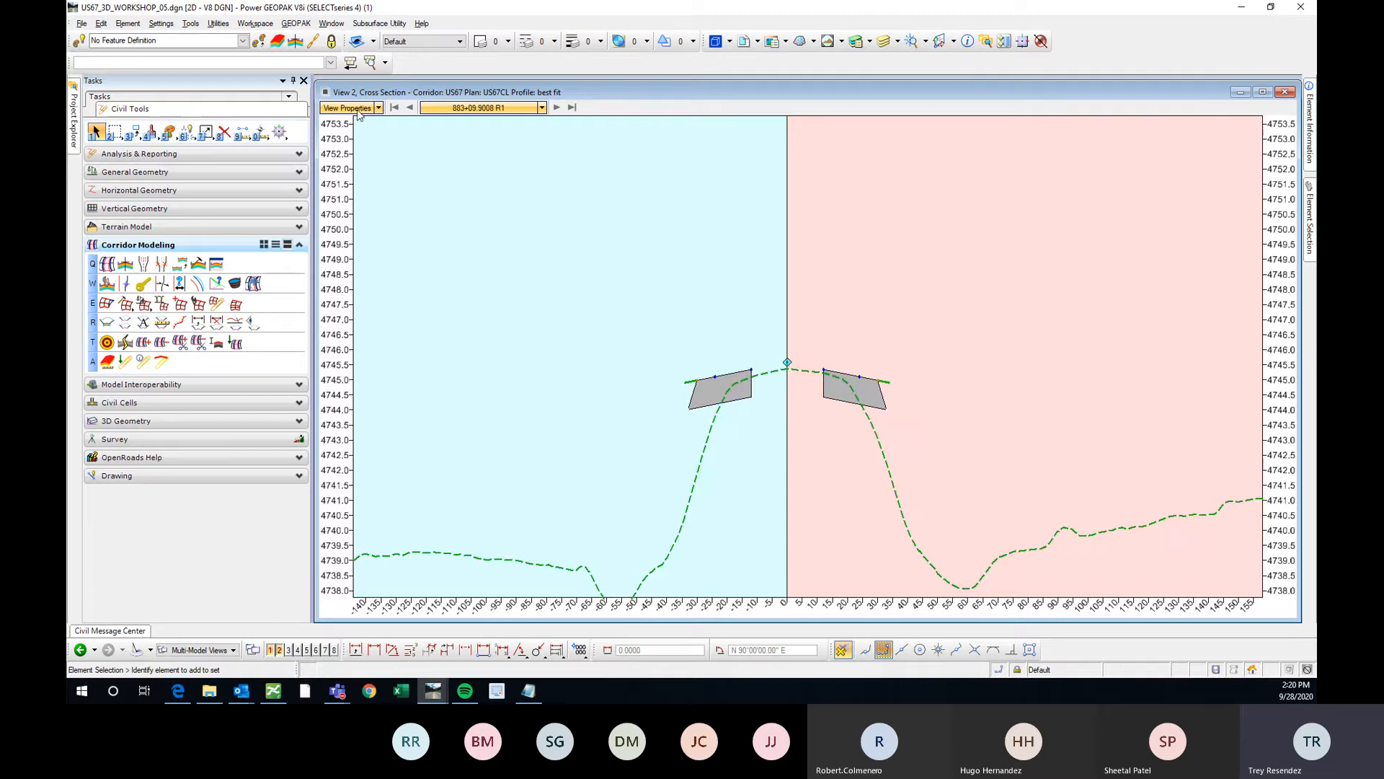
{"action": "left_click", "coordinate": [327, 96]}
{"action": "left_click", "coordinate": [387, 222]}
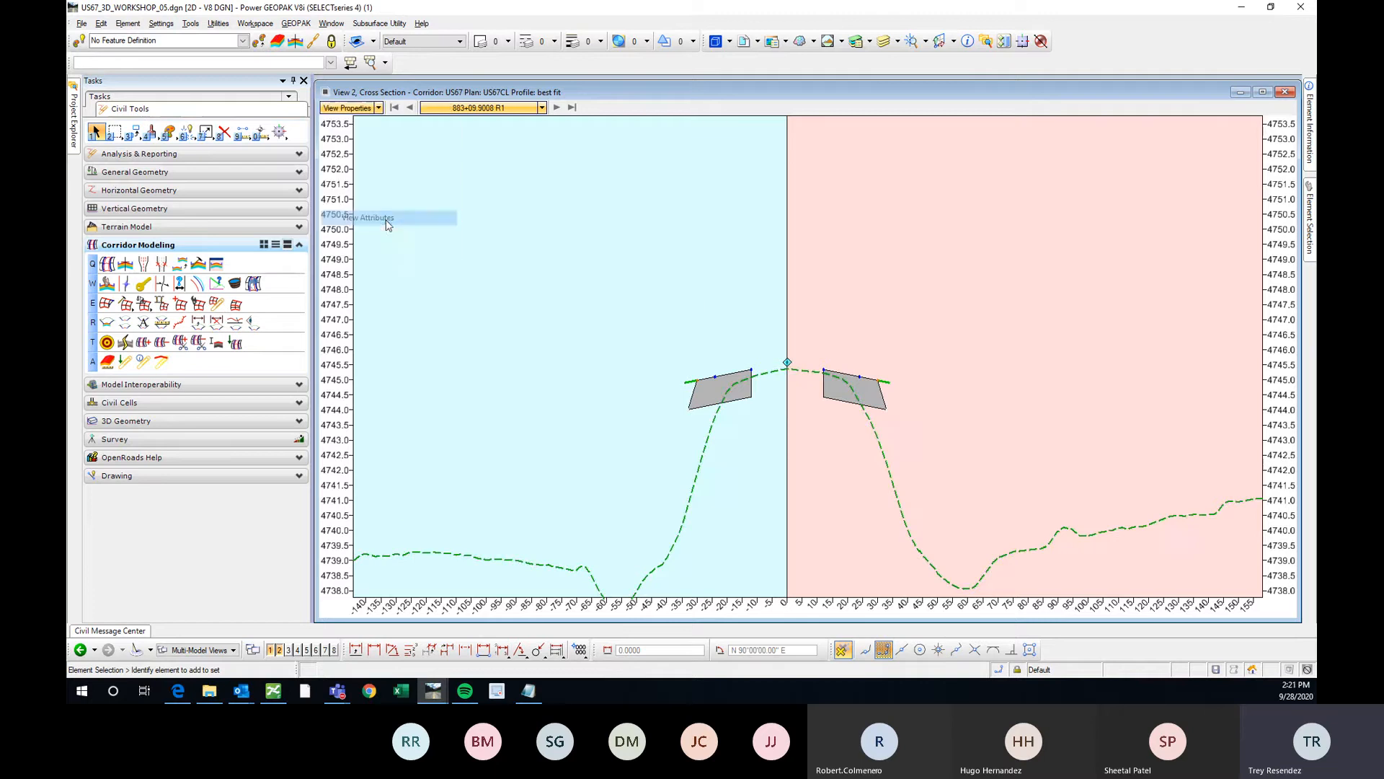
{"action": "left_click", "coordinate": [1137, 191]}
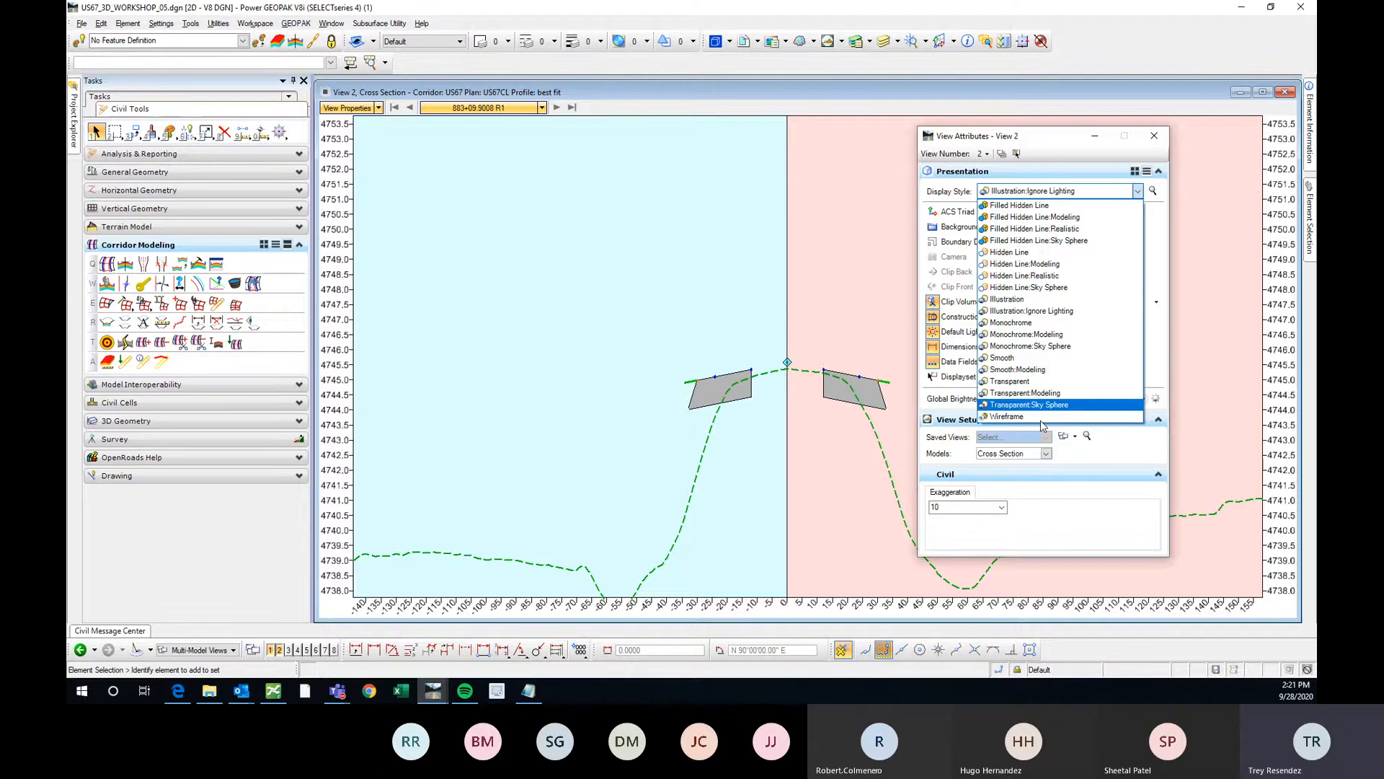
{"action": "left_click", "coordinate": [1024, 417]}
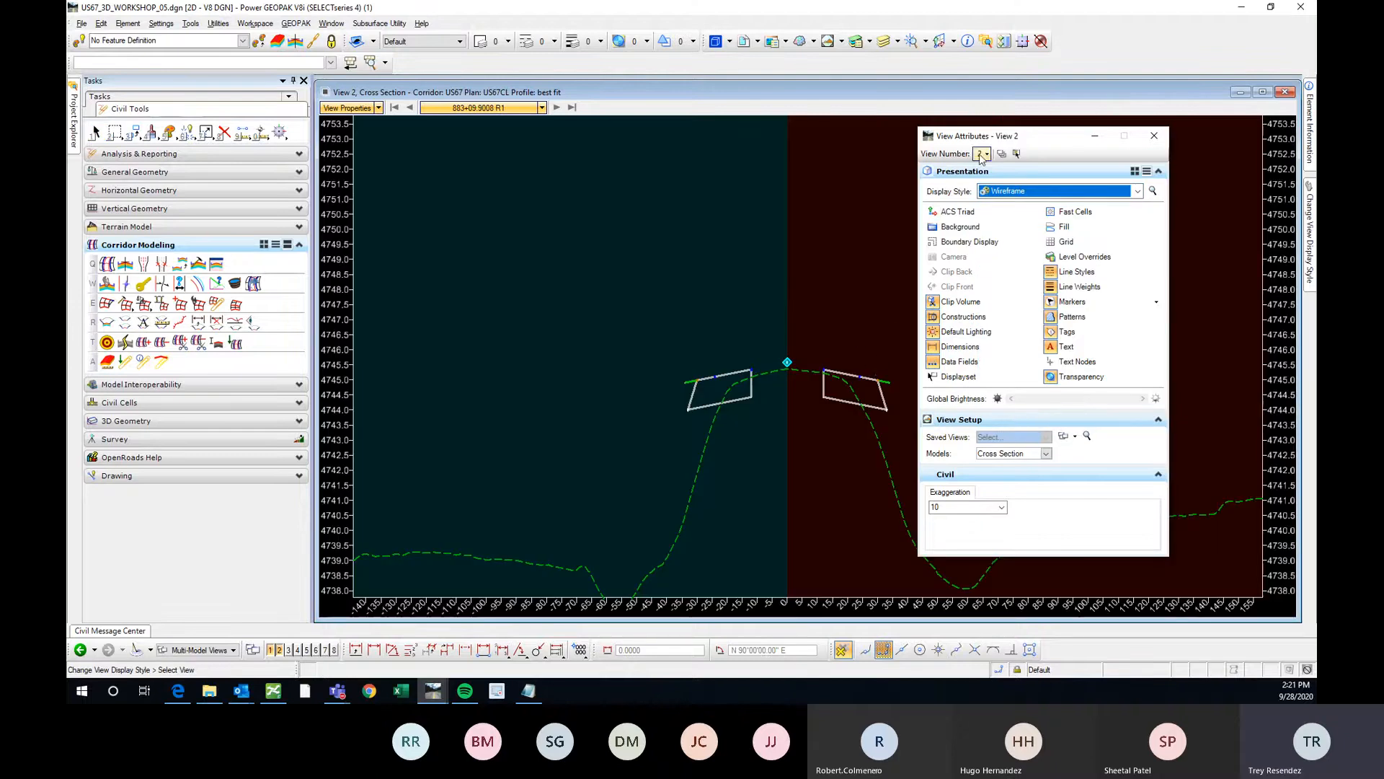
{"action": "left_click_drag", "start_coordinate": [1011, 137], "coordinate": [995, 123]}
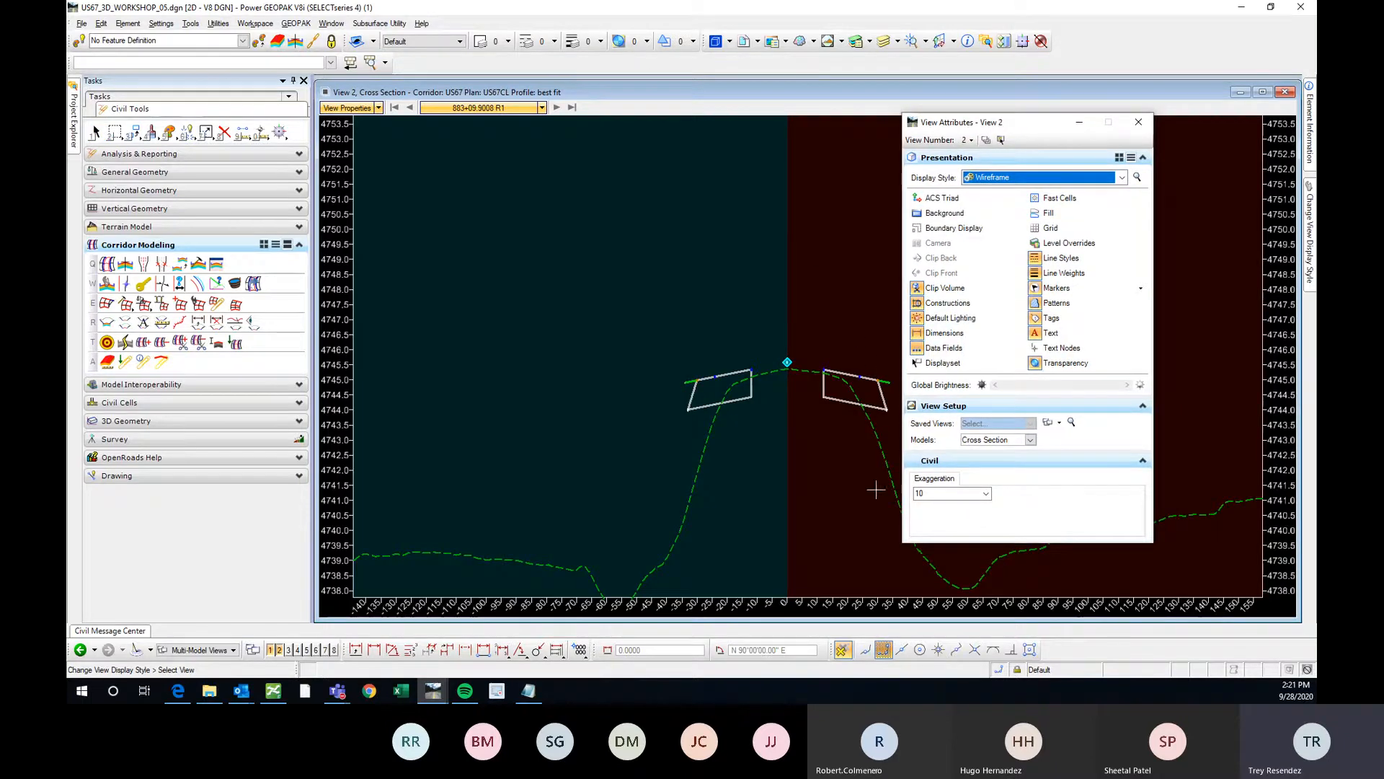
Try exaggeration values of 3, 5 and 10 for the cross section view and close its view attributes
{"action": "left_click", "coordinate": [952, 493]}
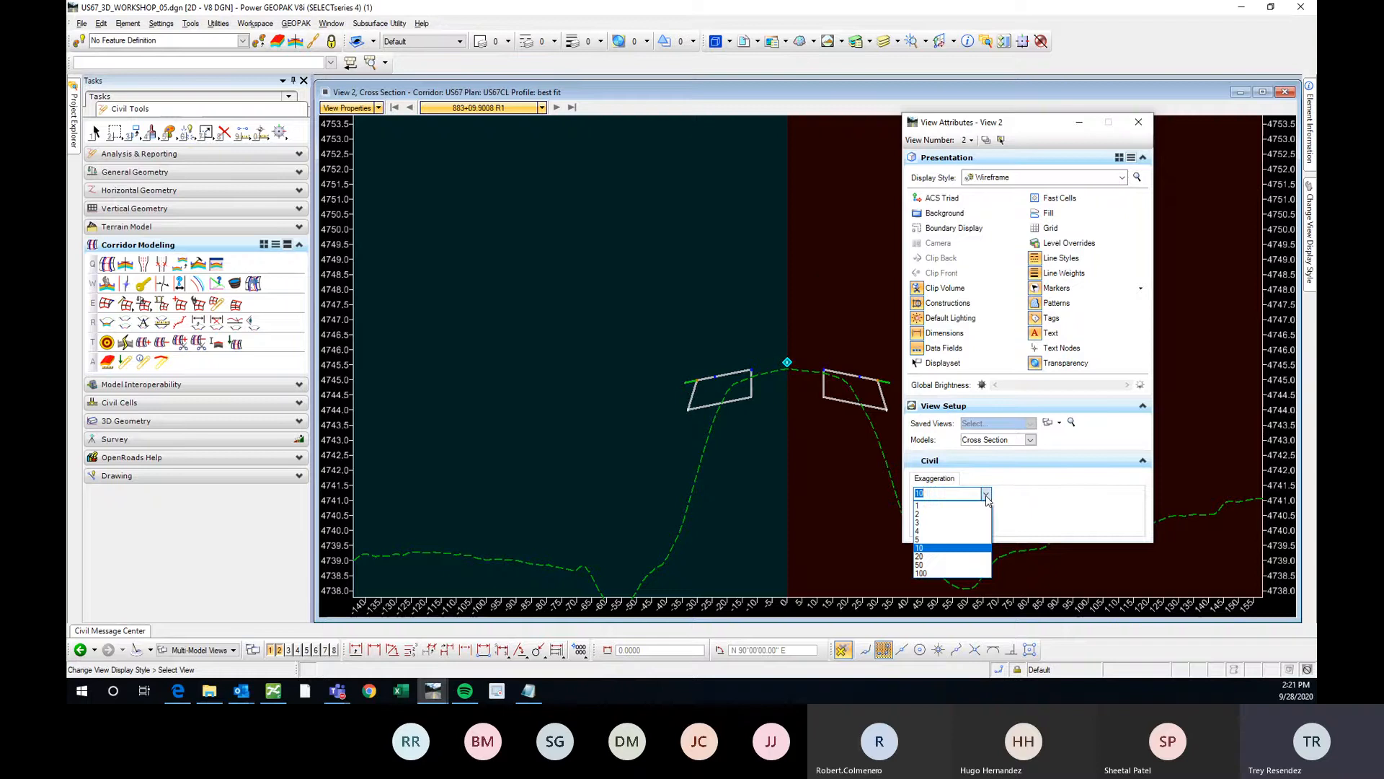
{"action": "left_click", "coordinate": [931, 523]}
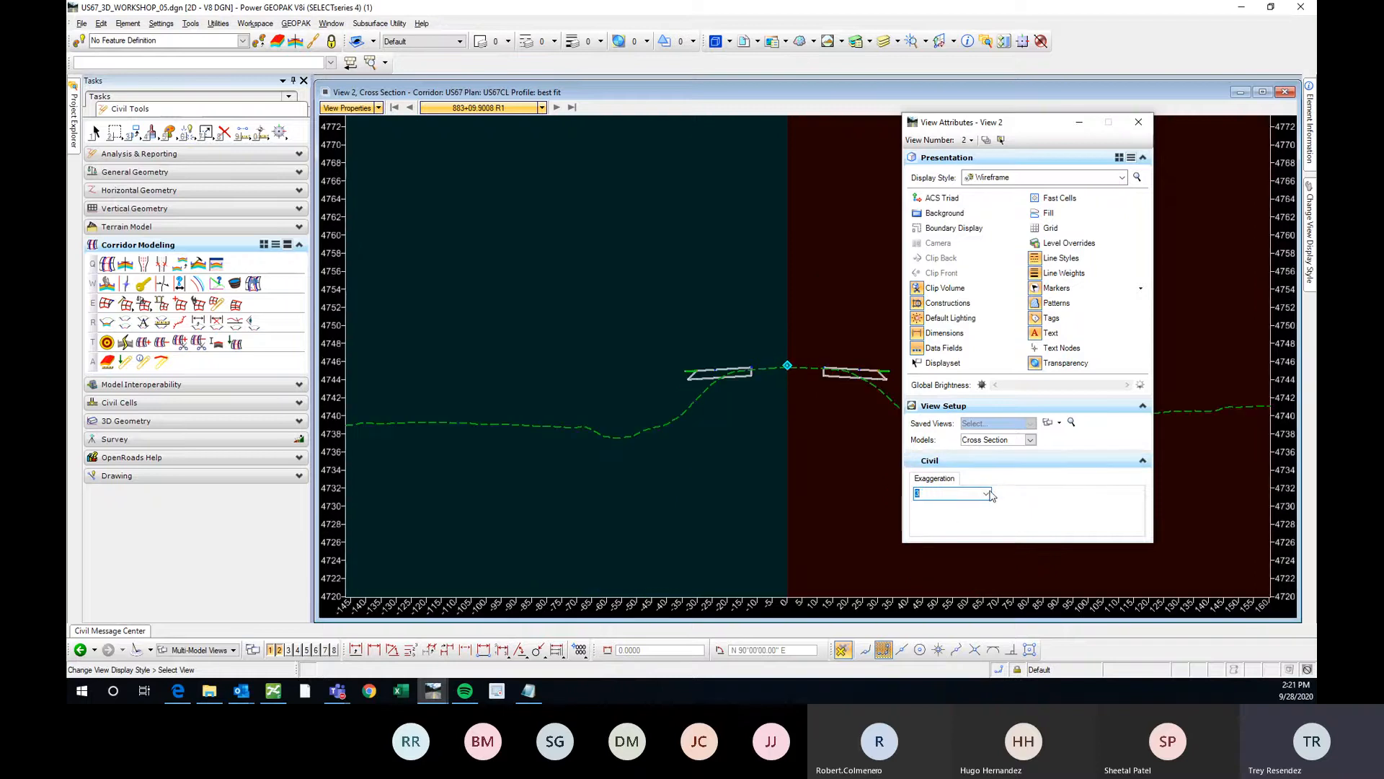
{"action": "left_click", "coordinate": [991, 495]}
{"action": "left_click", "coordinate": [957, 538]}
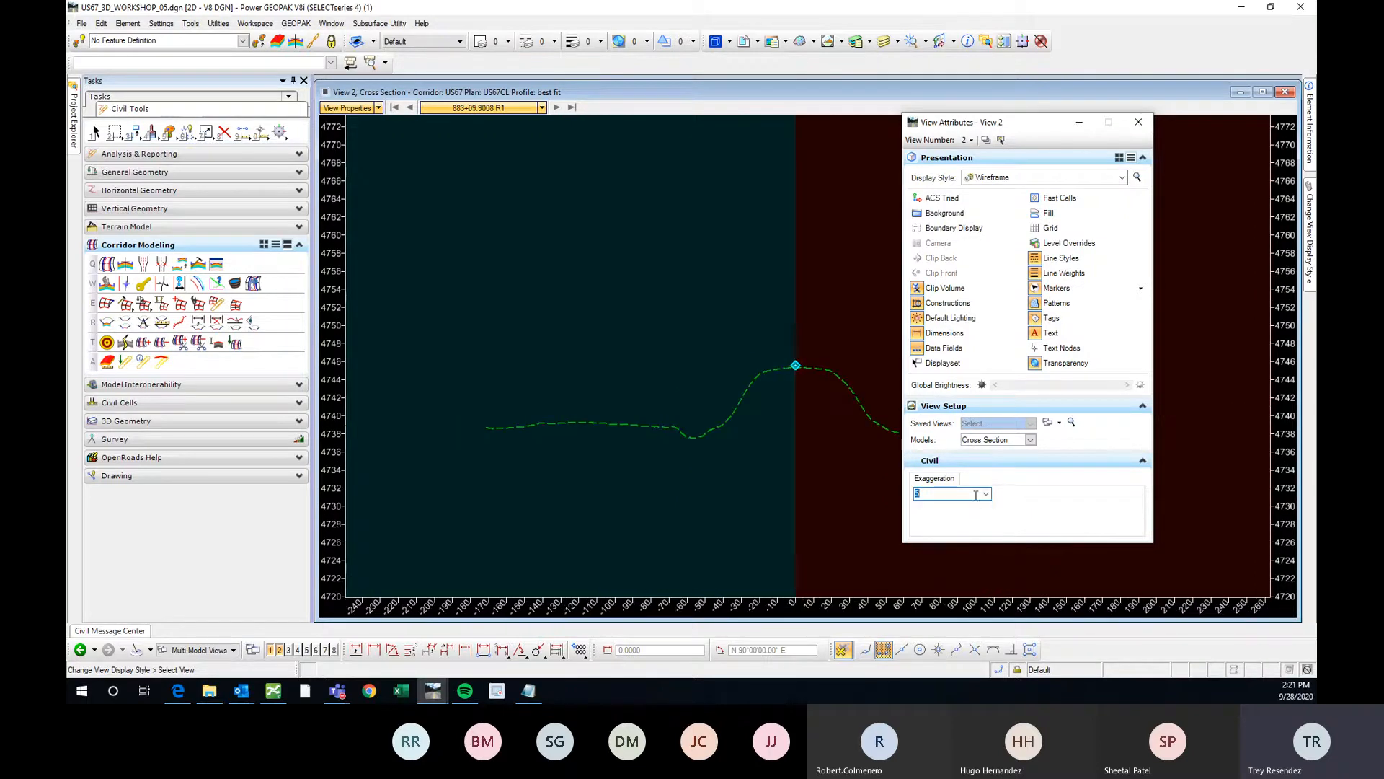
{"action": "left_click", "coordinate": [977, 494]}
{"action": "left_click", "coordinate": [923, 545]}
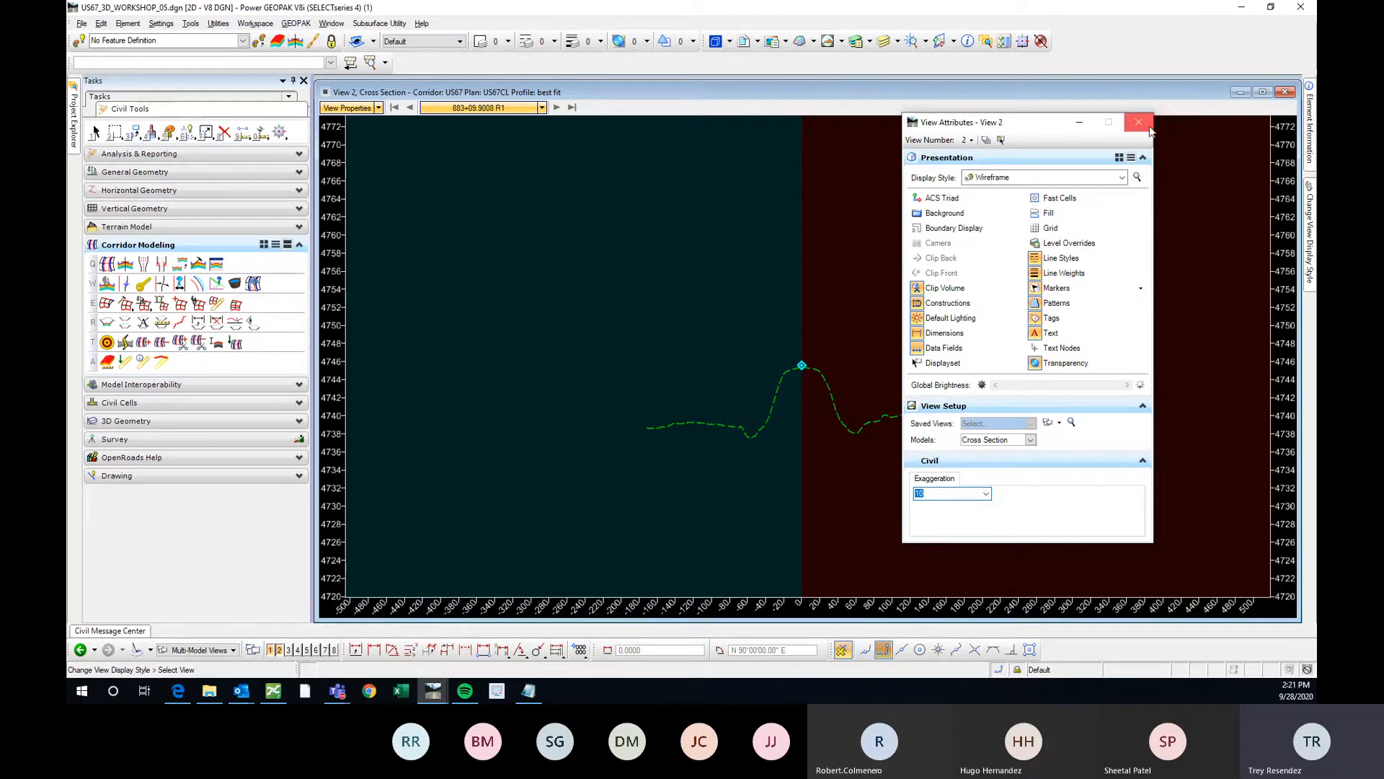
{"action": "left_click", "coordinate": [1138, 122]}
{"action": "left_click", "coordinate": [96, 132]}
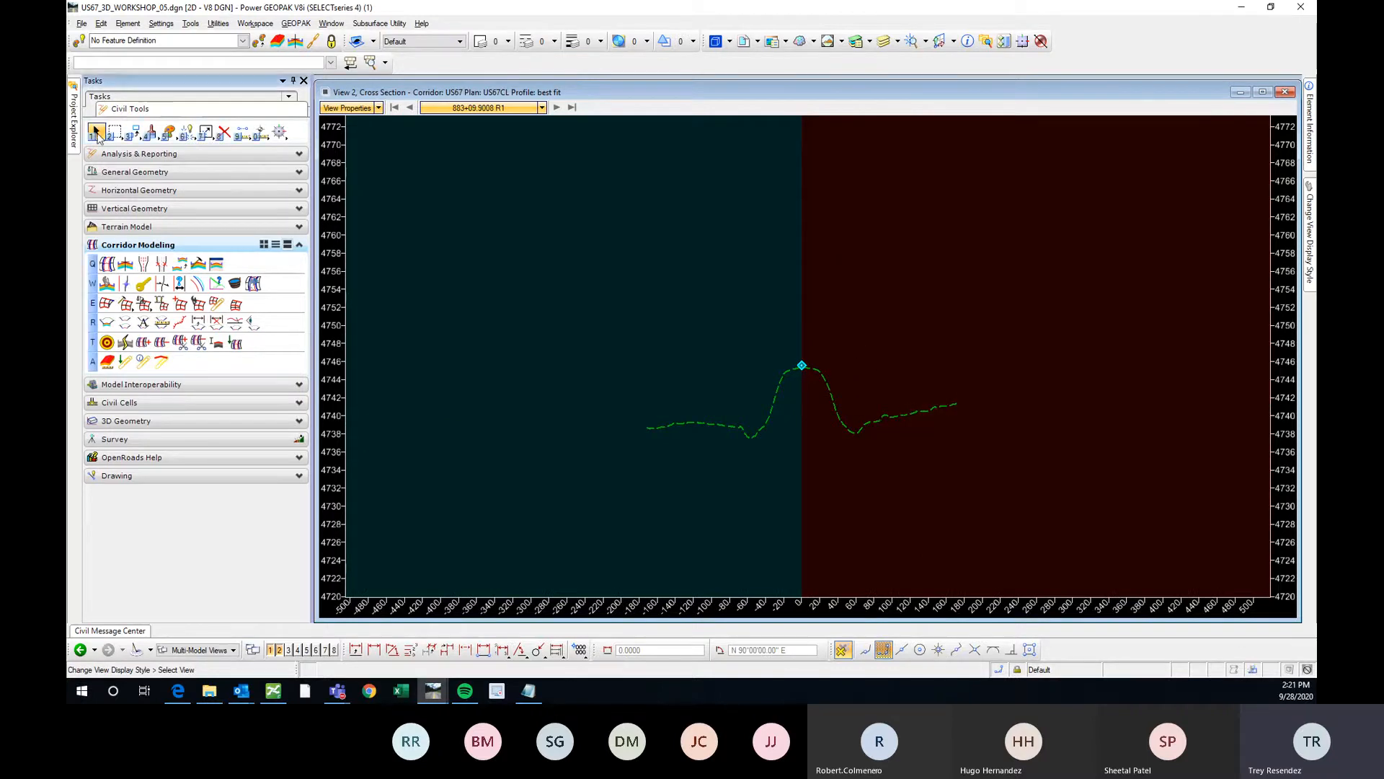
Flatten the vertical exaggeration of the cross section and frame the pavement together with the existing ground
{"action": "scroll", "coordinate": [811, 369], "scroll_direction": "up", "scroll_amount": 5, "text": "ctrl"}
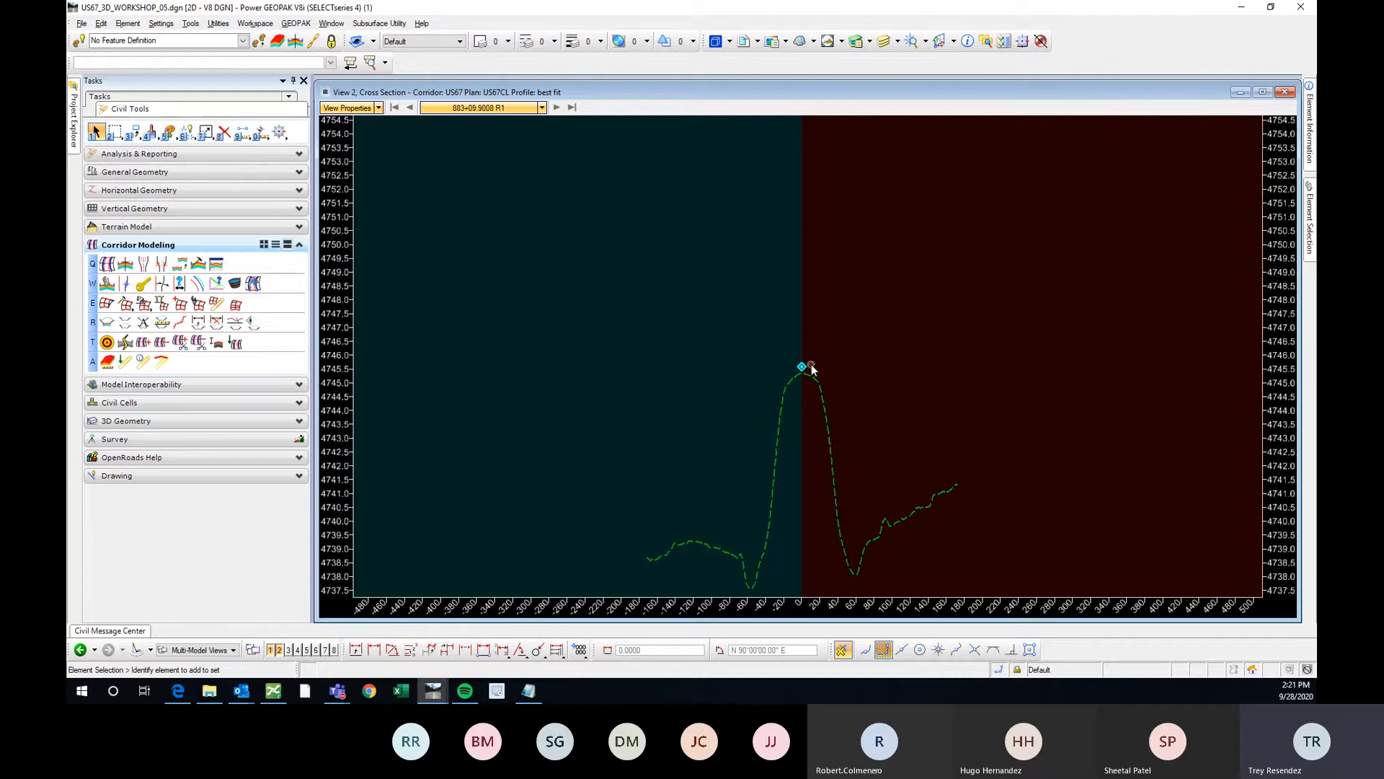
{"action": "scroll", "coordinate": [811, 369], "scroll_direction": "down", "scroll_amount": 10, "text": "ctrl"}
{"action": "scroll", "coordinate": [811, 371], "scroll_direction": "up", "scroll_amount": 5}
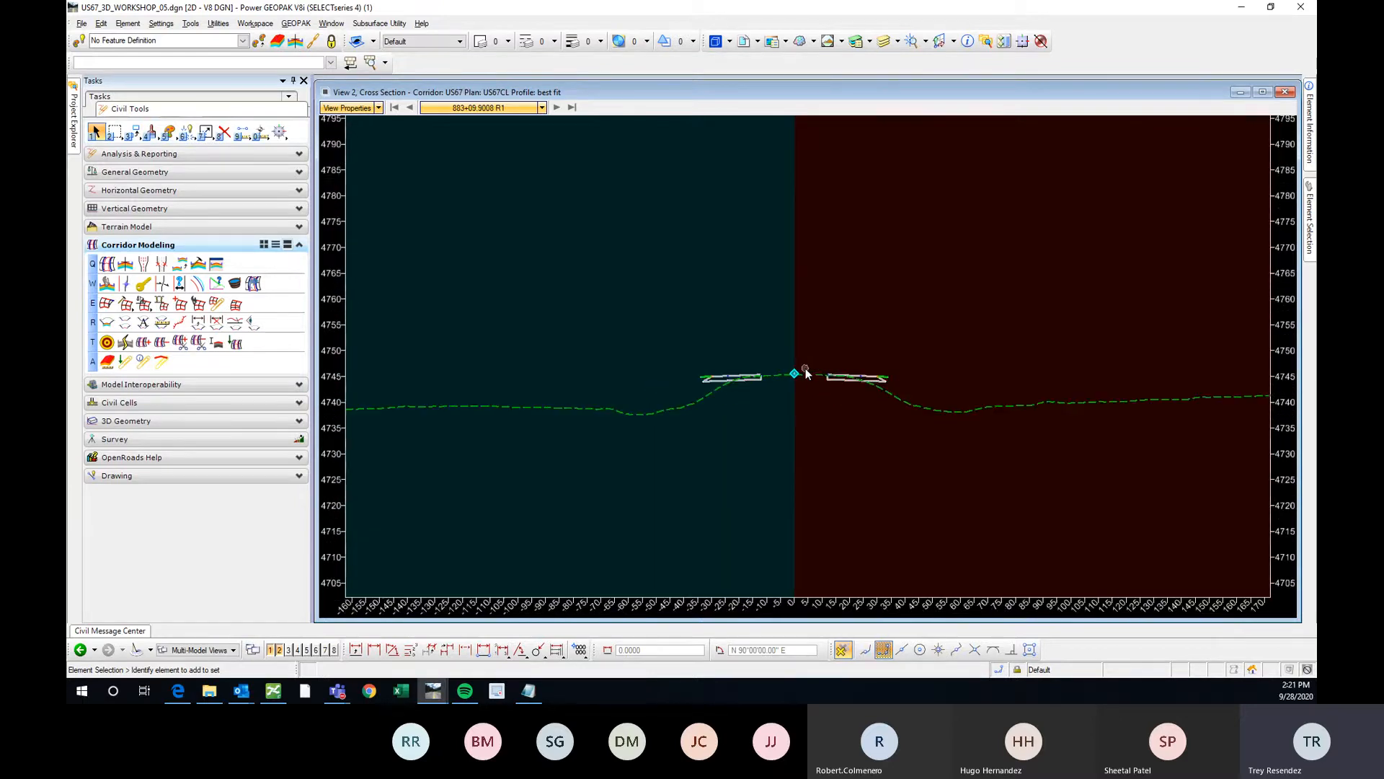
Resize and reposition View 1 and the cross section view so the plan and the cross section sit side by side
{"action": "scroll", "coordinate": [812, 358], "scroll_direction": "down", "scroll_amount": 3, "text": "ctrl"}
{"action": "scroll", "coordinate": [813, 358], "scroll_direction": "up", "scroll_amount": 7, "text": "ctrl"}
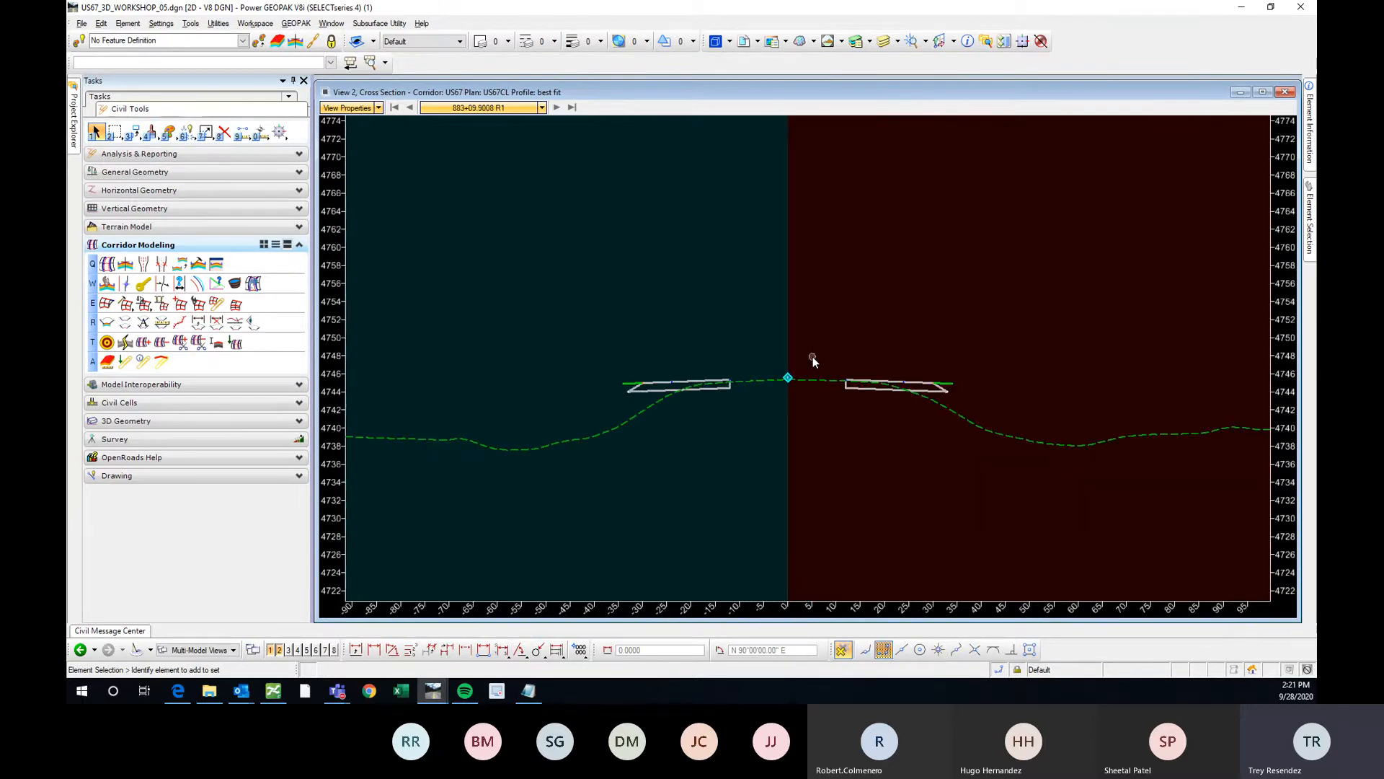
{"action": "scroll", "coordinate": [812, 357], "scroll_direction": "down", "scroll_amount": 2, "text": "ctrl"}
{"action": "scroll", "coordinate": [813, 361], "scroll_direction": "down", "scroll_amount": 2, "text": "ctrl"}
{"action": "scroll", "coordinate": [812, 361], "scroll_direction": "up", "scroll_amount": 5, "text": "ctrl"}
{"action": "scroll", "coordinate": [813, 361], "scroll_direction": "down", "scroll_amount": 3, "text": "ctrl"}
{"action": "left_click_drag", "start_coordinate": [315, 82], "coordinate": [984, 108]}
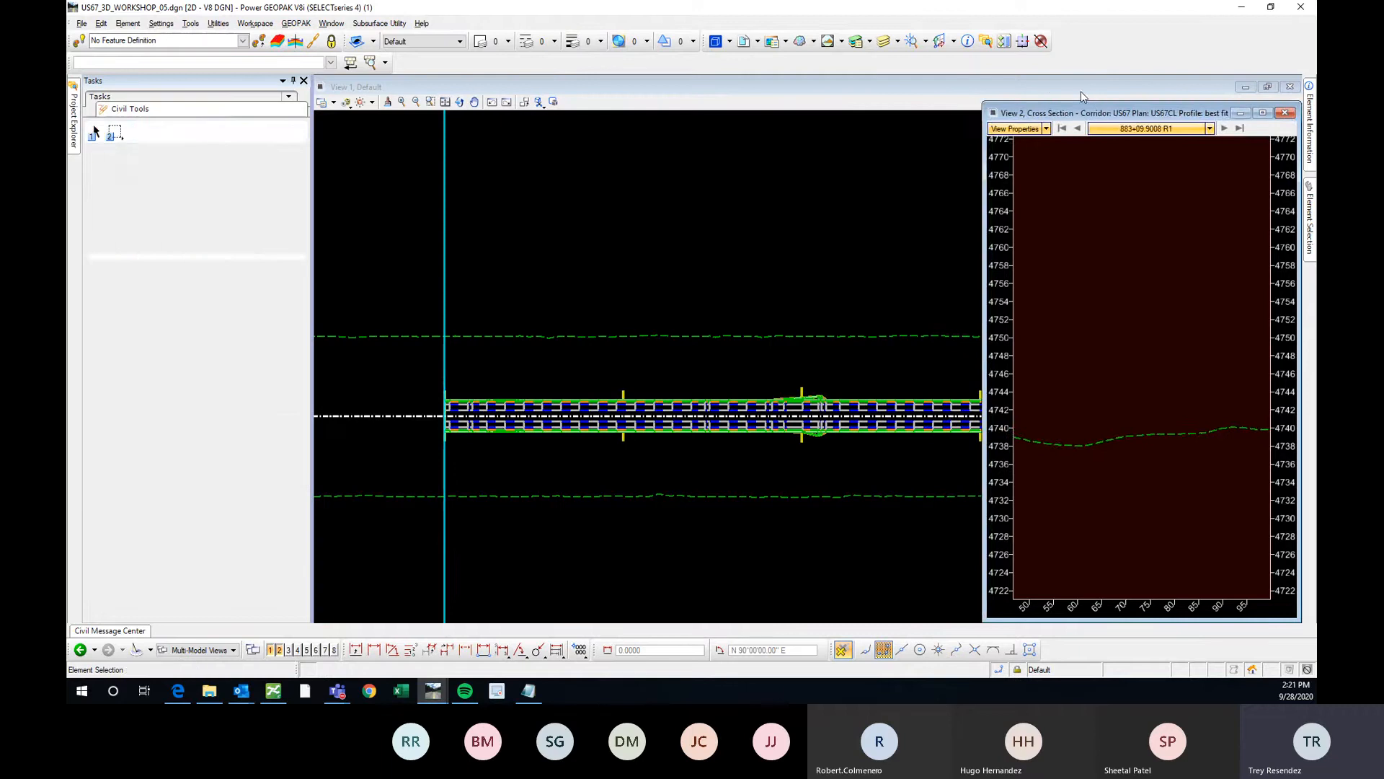
{"action": "left_click_drag", "start_coordinate": [1080, 91], "coordinate": [1032, 107]}
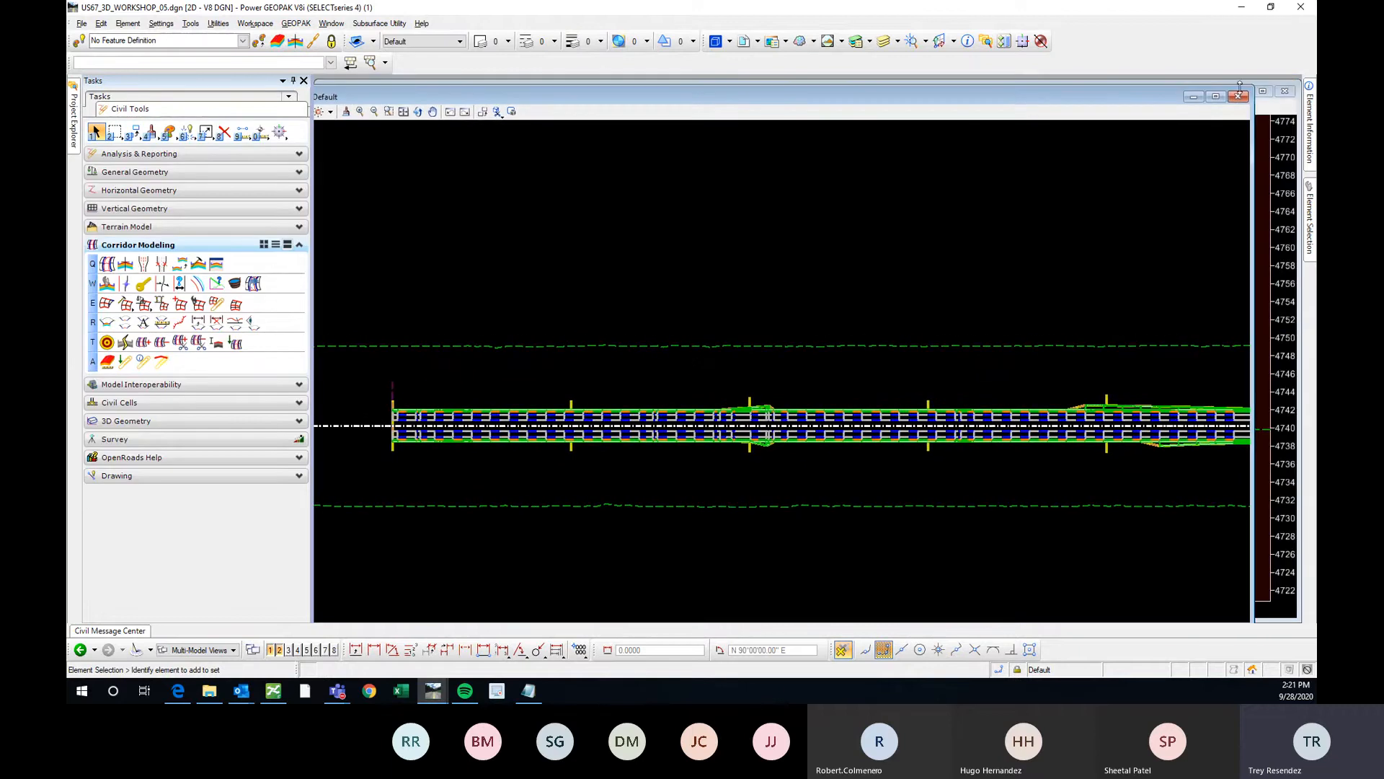
{"action": "left_click_drag", "start_coordinate": [1252, 85], "coordinate": [696, 172]}
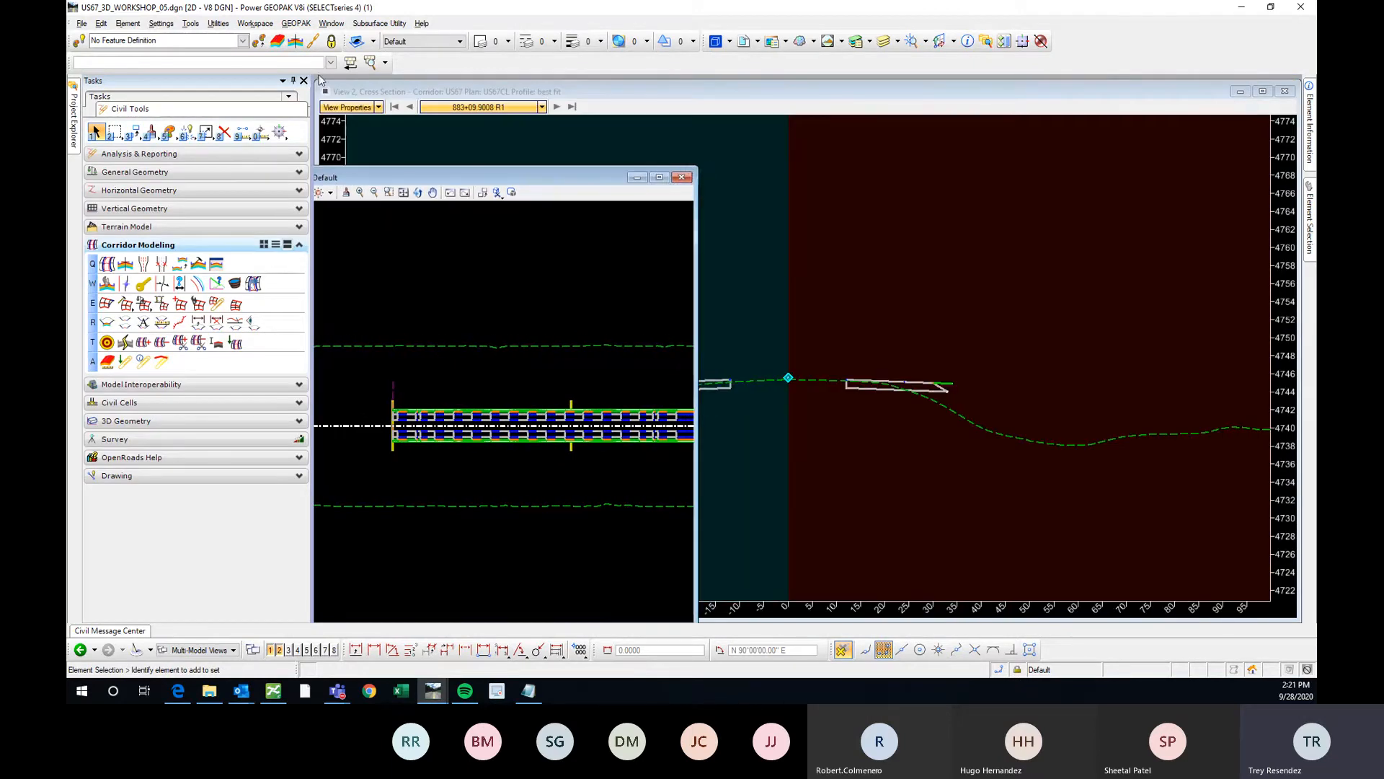
{"action": "left_click_drag", "start_coordinate": [318, 82], "coordinate": [809, 78]}
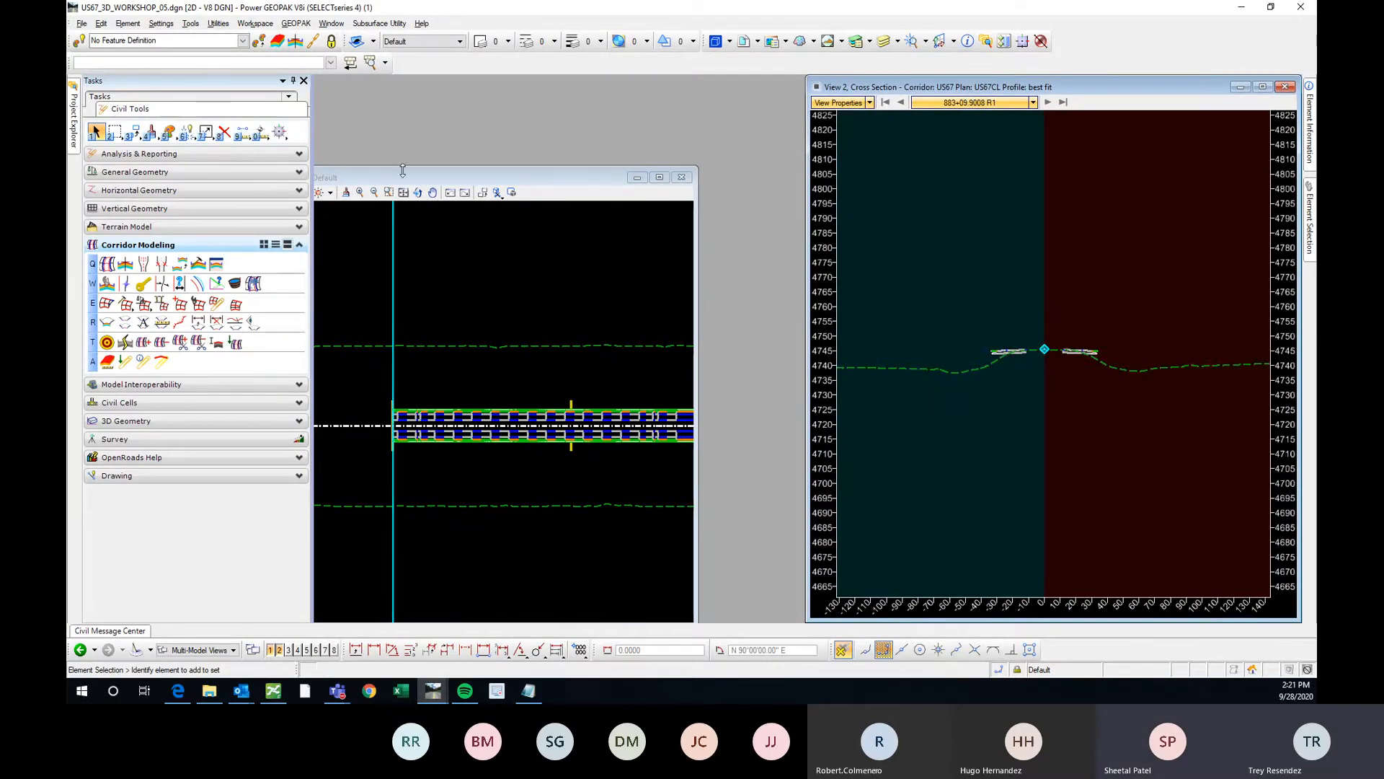
{"action": "left_click_drag", "start_coordinate": [402, 178], "coordinate": [448, 107]}
Close plan View 1 and maximize the US67 cross section view
{"action": "scroll", "coordinate": [1014, 351], "scroll_direction": "up", "scroll_amount": 7}
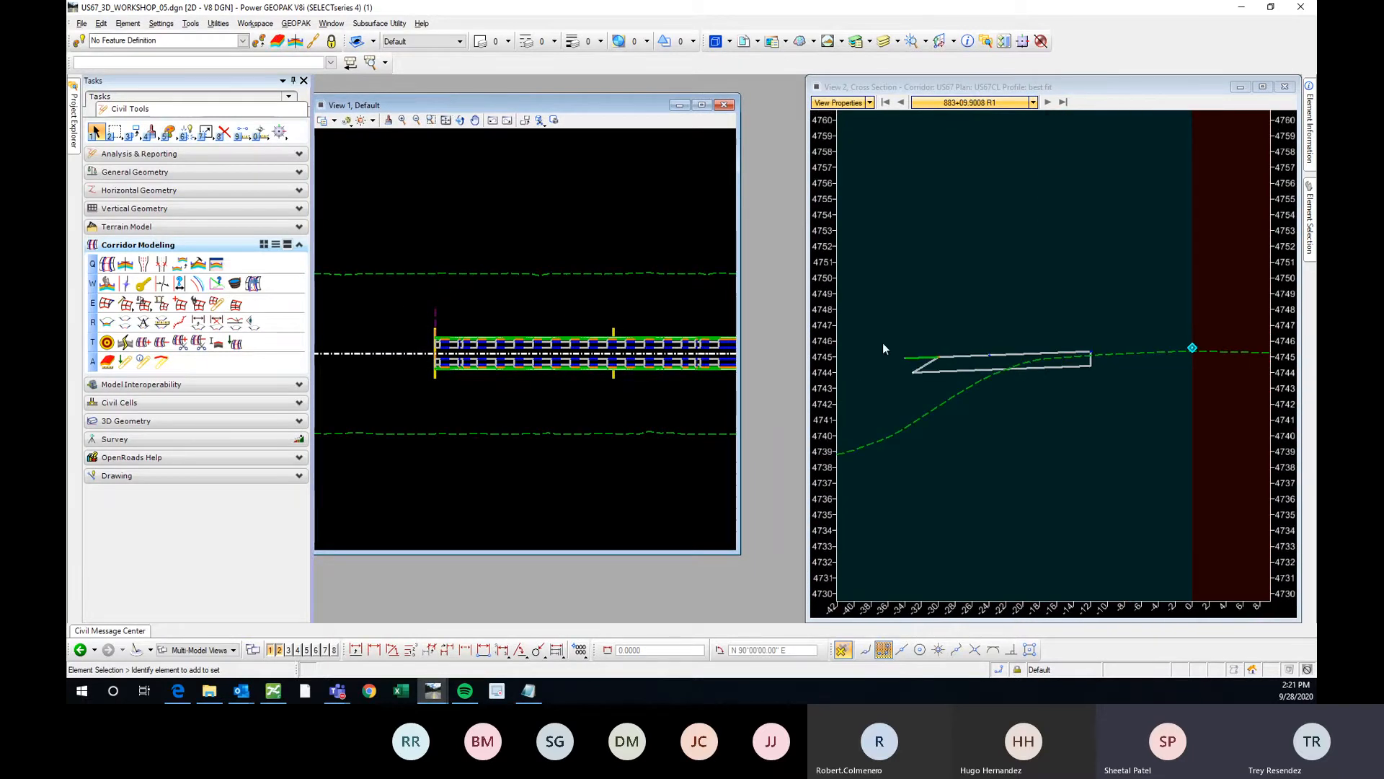
{"action": "scroll", "coordinate": [884, 345], "scroll_direction": "down", "scroll_amount": 3}
{"action": "scroll", "coordinate": [1181, 351], "scroll_direction": "up", "scroll_amount": 6}
{"action": "scroll", "coordinate": [979, 353], "scroll_direction": "down", "scroll_amount": 3}
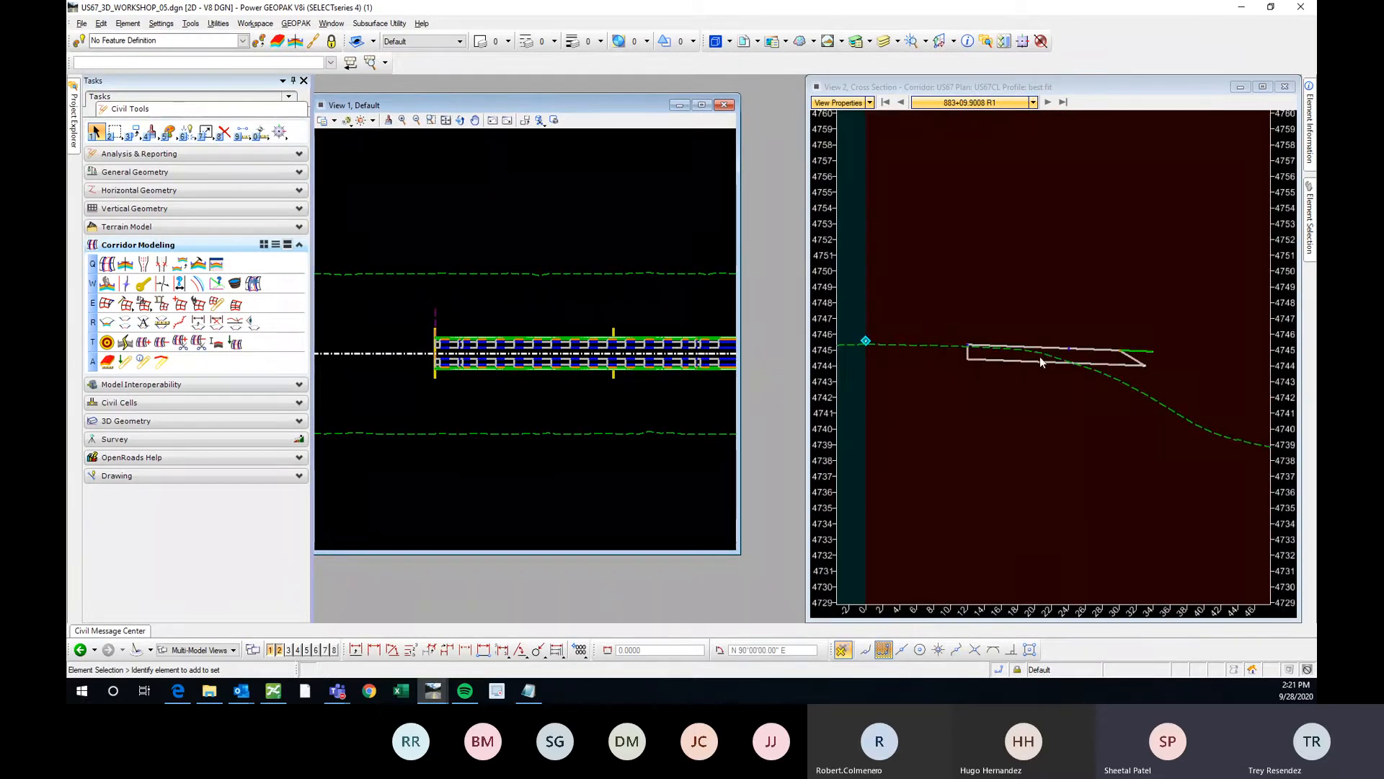
{"action": "left_click", "coordinate": [724, 105]}
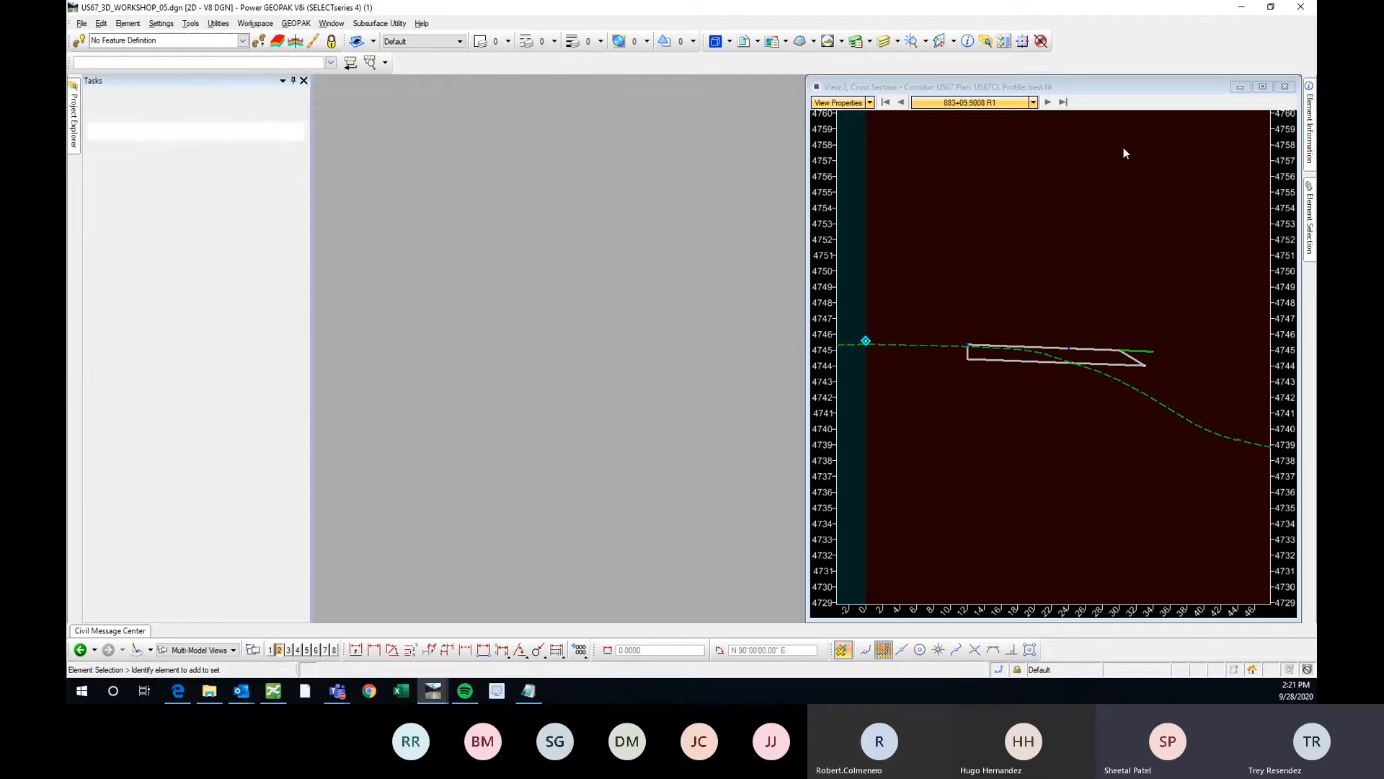
{"action": "left_click", "coordinate": [1263, 87]}
Examine the inside edge of the right-hand pavement against the existing ground line in the cross section
{"action": "scroll", "coordinate": [935, 353], "scroll_direction": "up", "scroll_amount": 3}
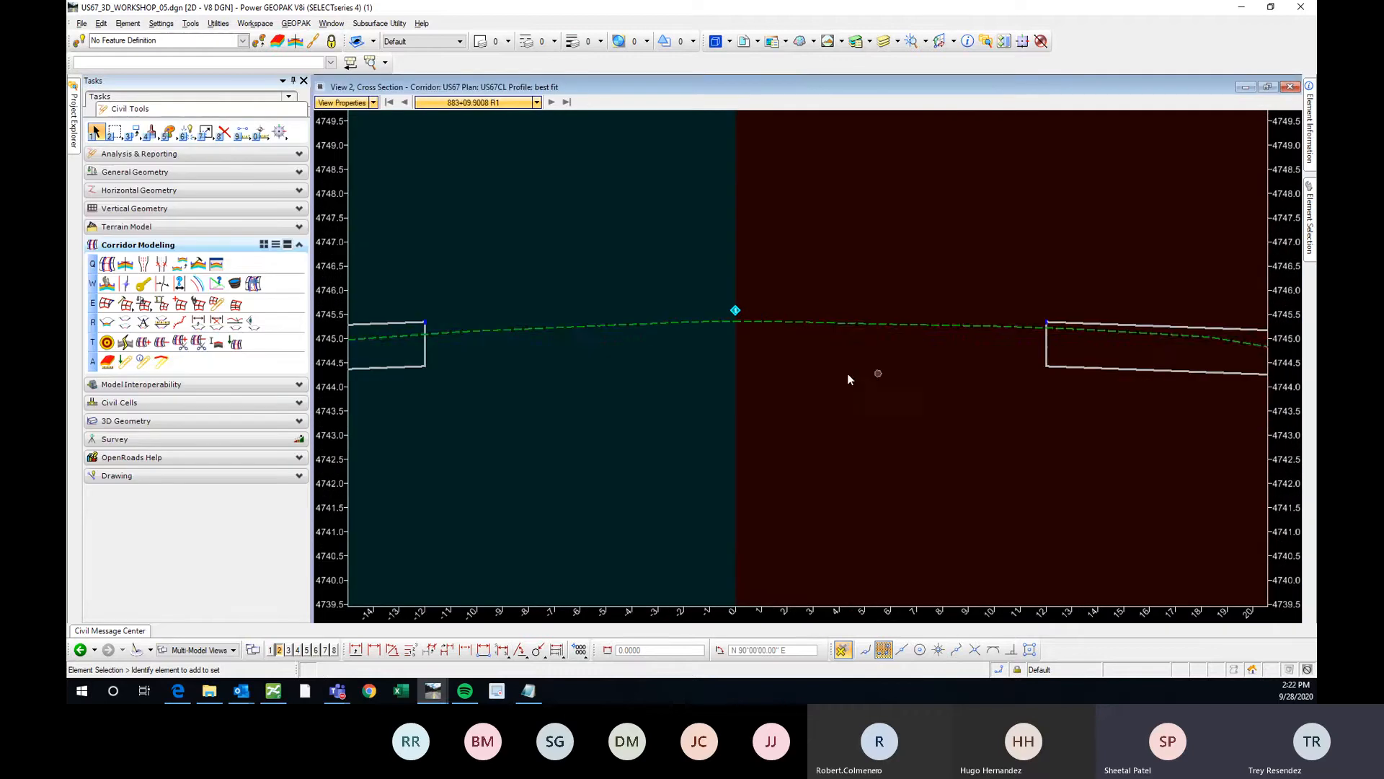
{"action": "scroll", "coordinate": [542, 323], "scroll_direction": "down", "scroll_amount": 2}
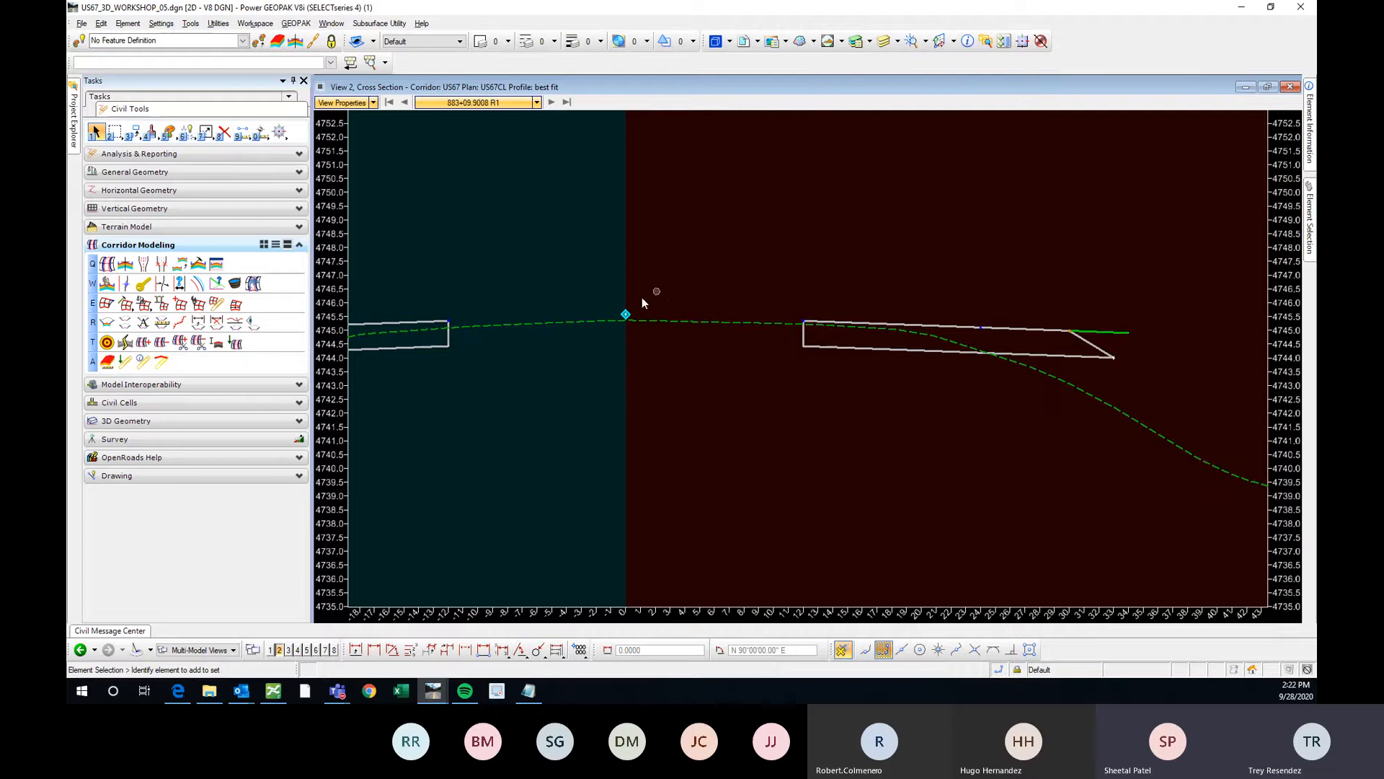
{"action": "scroll", "coordinate": [626, 327], "scroll_direction": "up", "scroll_amount": 4}
{"action": "scroll", "coordinate": [617, 282], "scroll_direction": "down", "scroll_amount": 4}
{"action": "scroll", "coordinate": [786, 287], "scroll_direction": "up", "scroll_amount": 2}
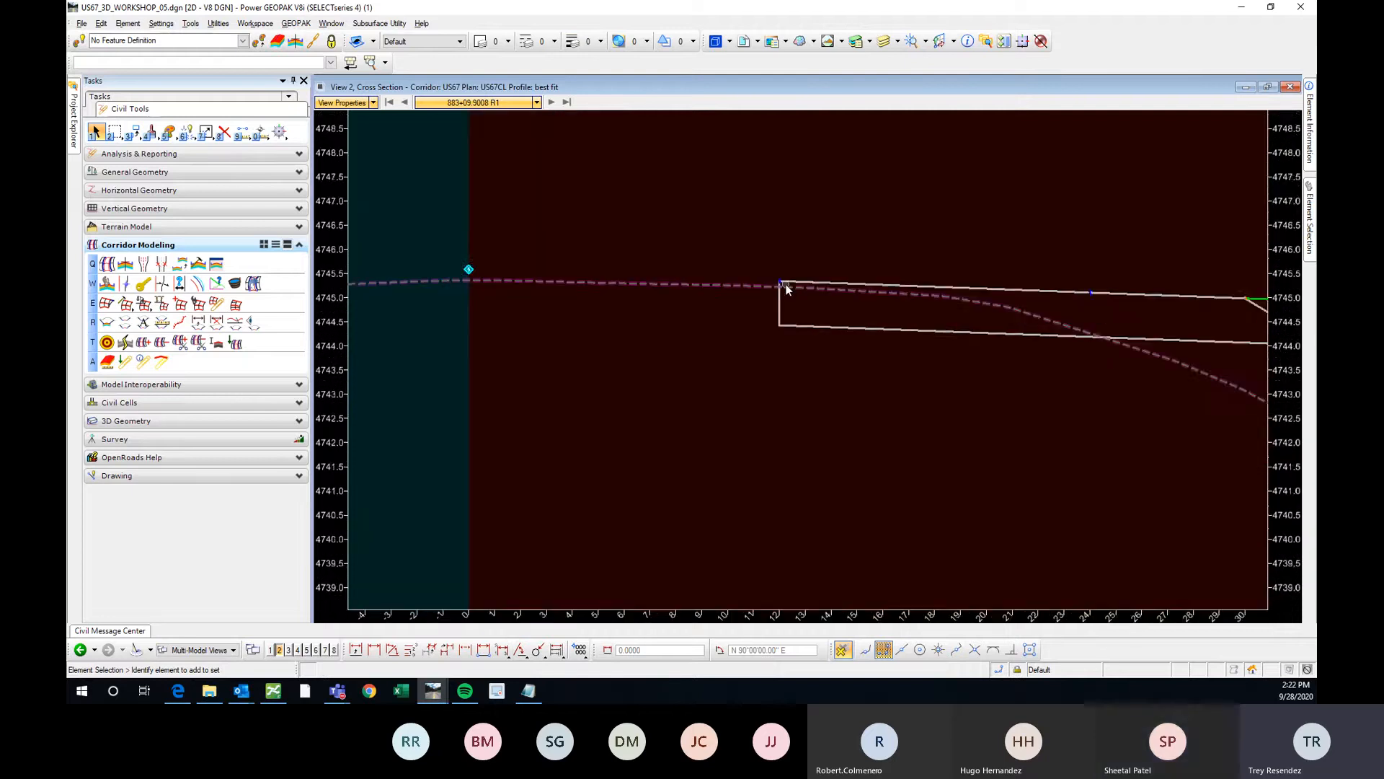
{"action": "scroll", "coordinate": [786, 284], "scroll_direction": "up", "scroll_amount": 3}
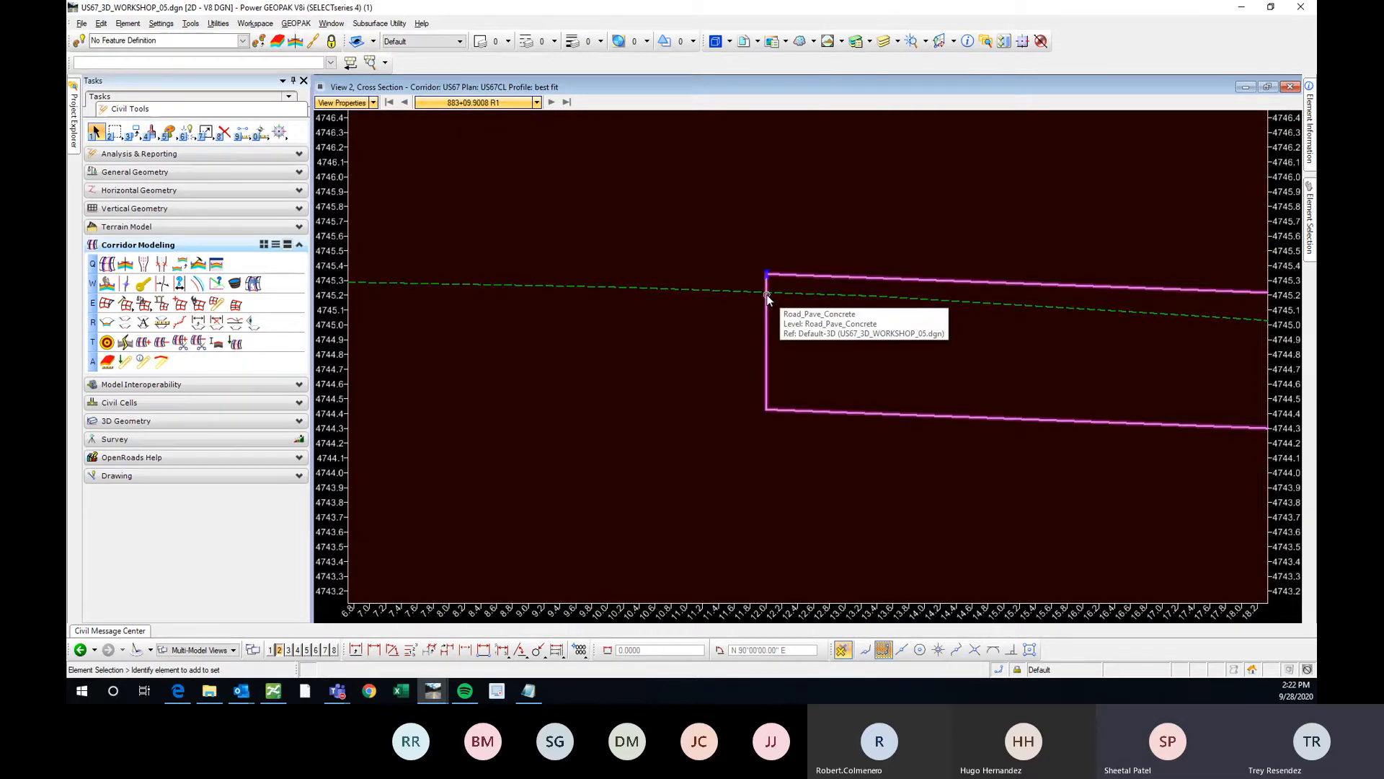
{"action": "scroll", "coordinate": [768, 296], "scroll_direction": "down", "scroll_amount": 2}
{"action": "scroll", "coordinate": [770, 292], "scroll_direction": "up", "scroll_amount": 1}
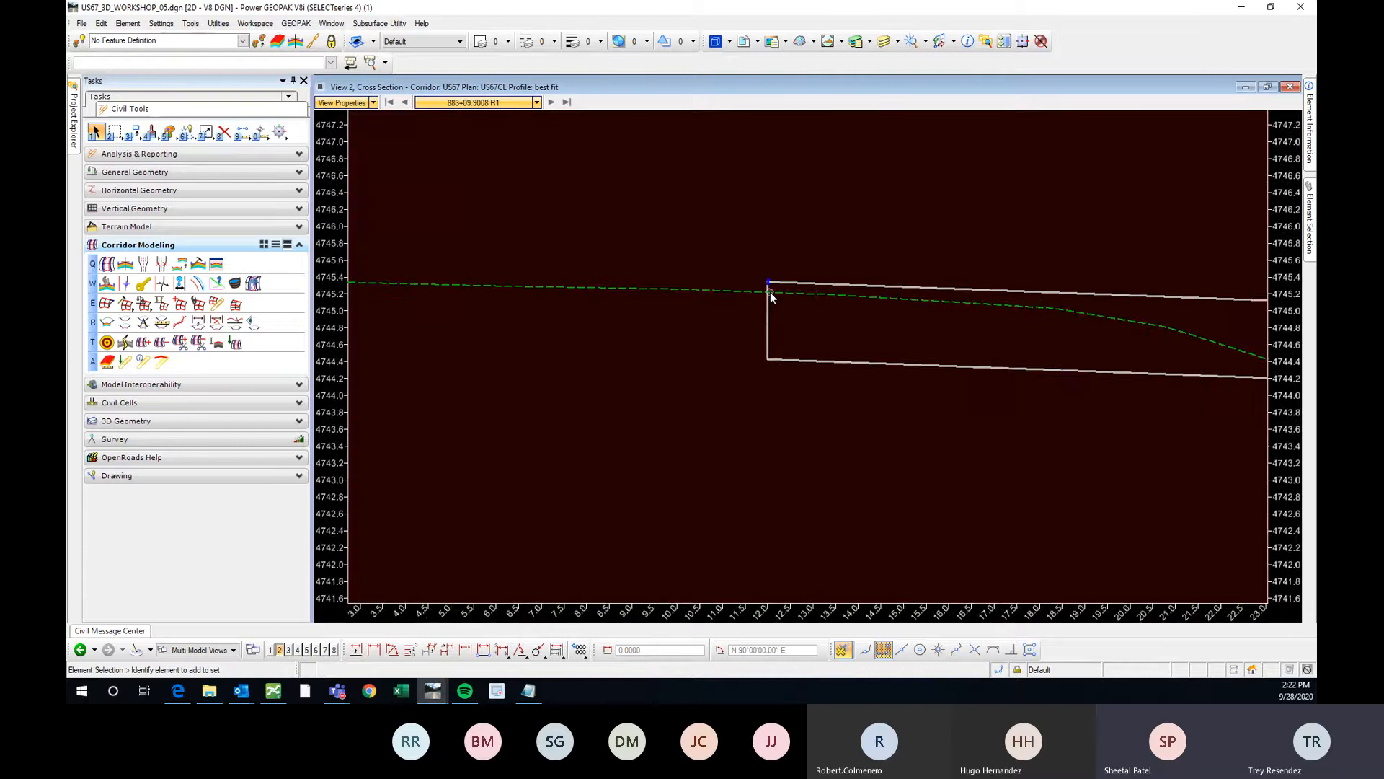
{"action": "scroll", "coordinate": [770, 292], "scroll_direction": "down", "scroll_amount": 1}
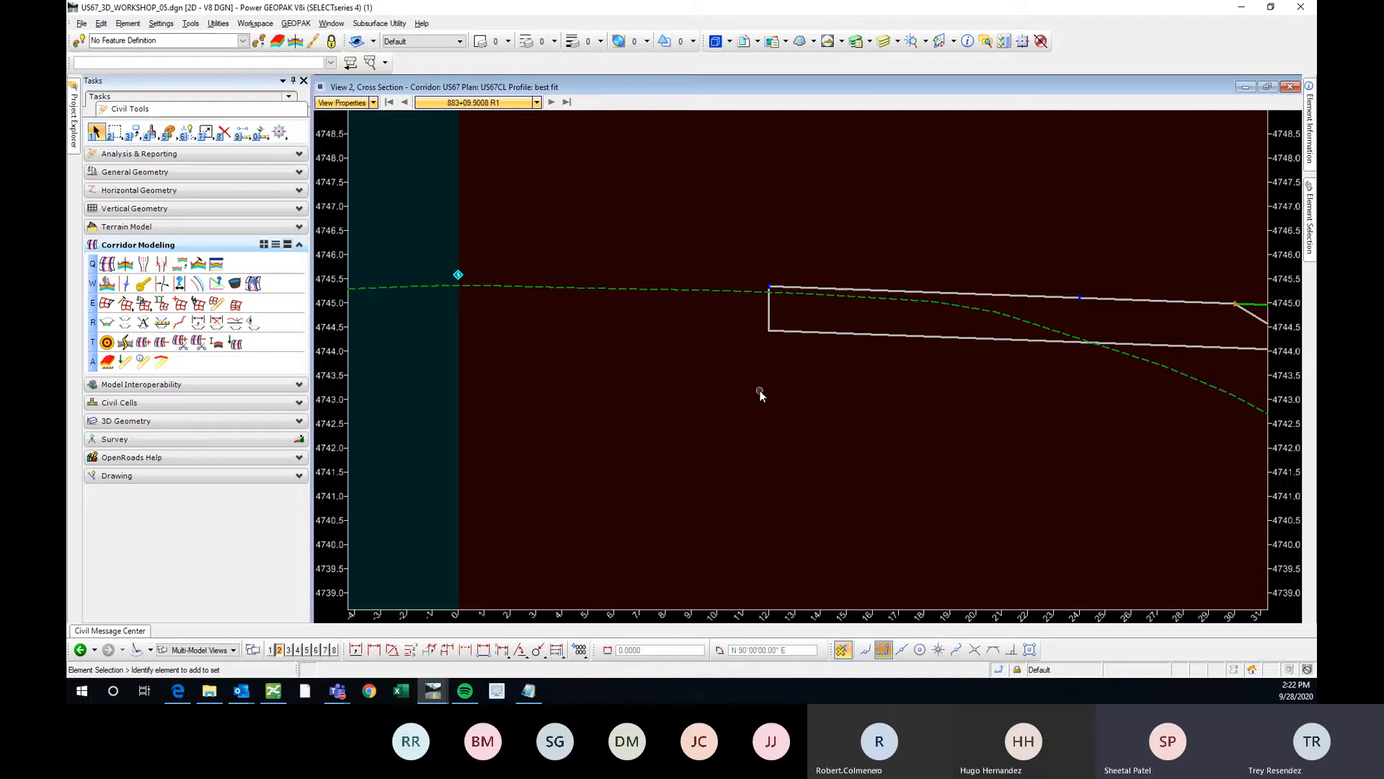
Examine the left-hand pavement and the centerline profile point relative to the existing ground in the cross section
{"action": "scroll", "coordinate": [856, 398], "scroll_direction": "down", "scroll_amount": 2}
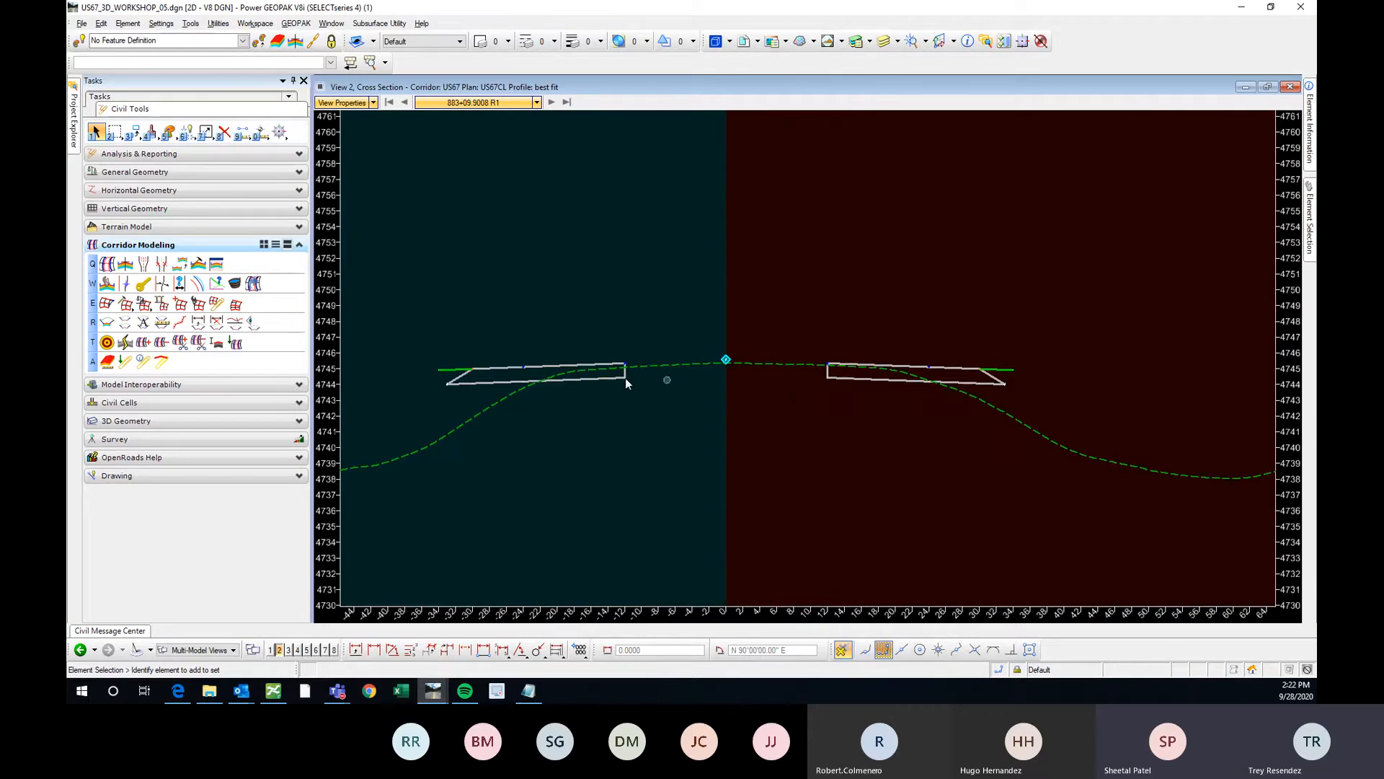
{"action": "scroll", "coordinate": [625, 378], "scroll_direction": "up", "scroll_amount": 2}
{"action": "scroll", "coordinate": [659, 377], "scroll_direction": "down", "scroll_amount": 1}
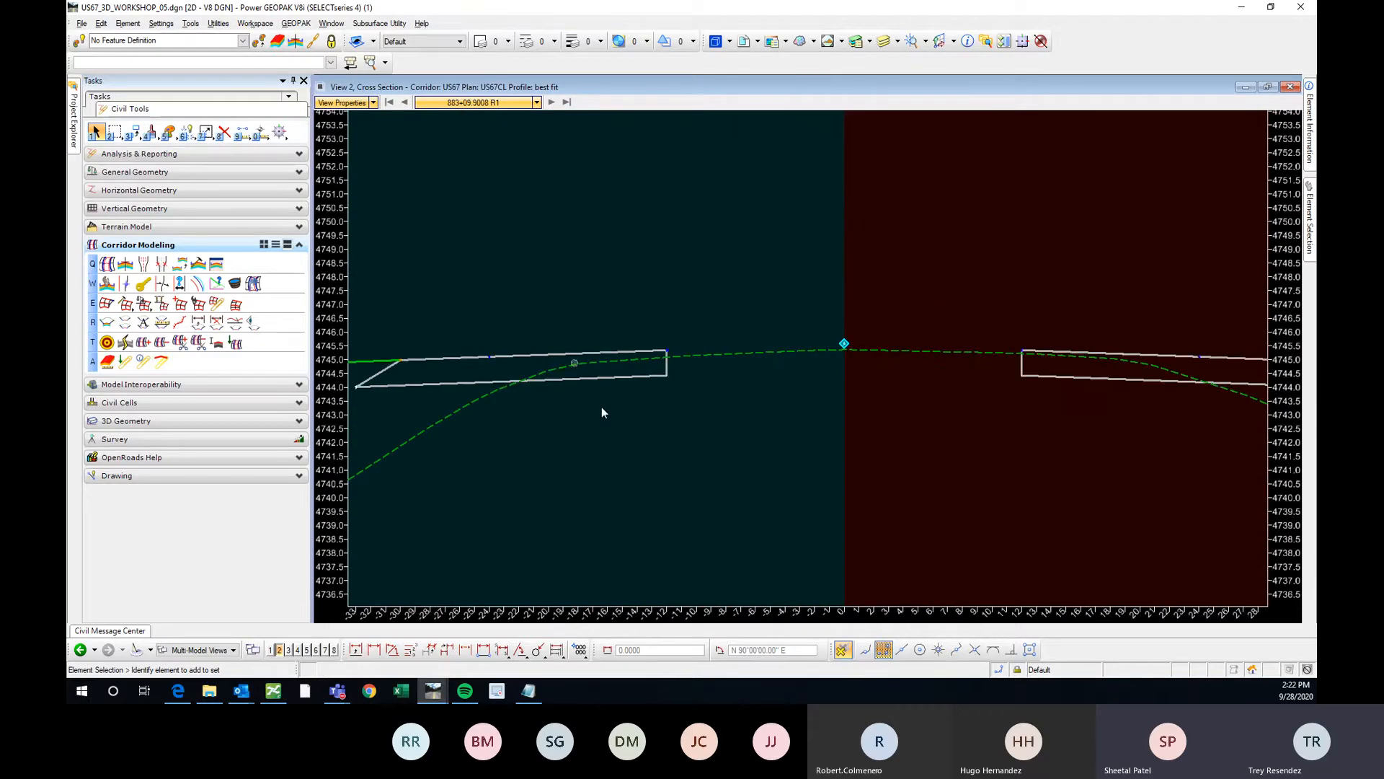
{"action": "scroll", "coordinate": [898, 357], "scroll_direction": "down", "scroll_amount": 3}
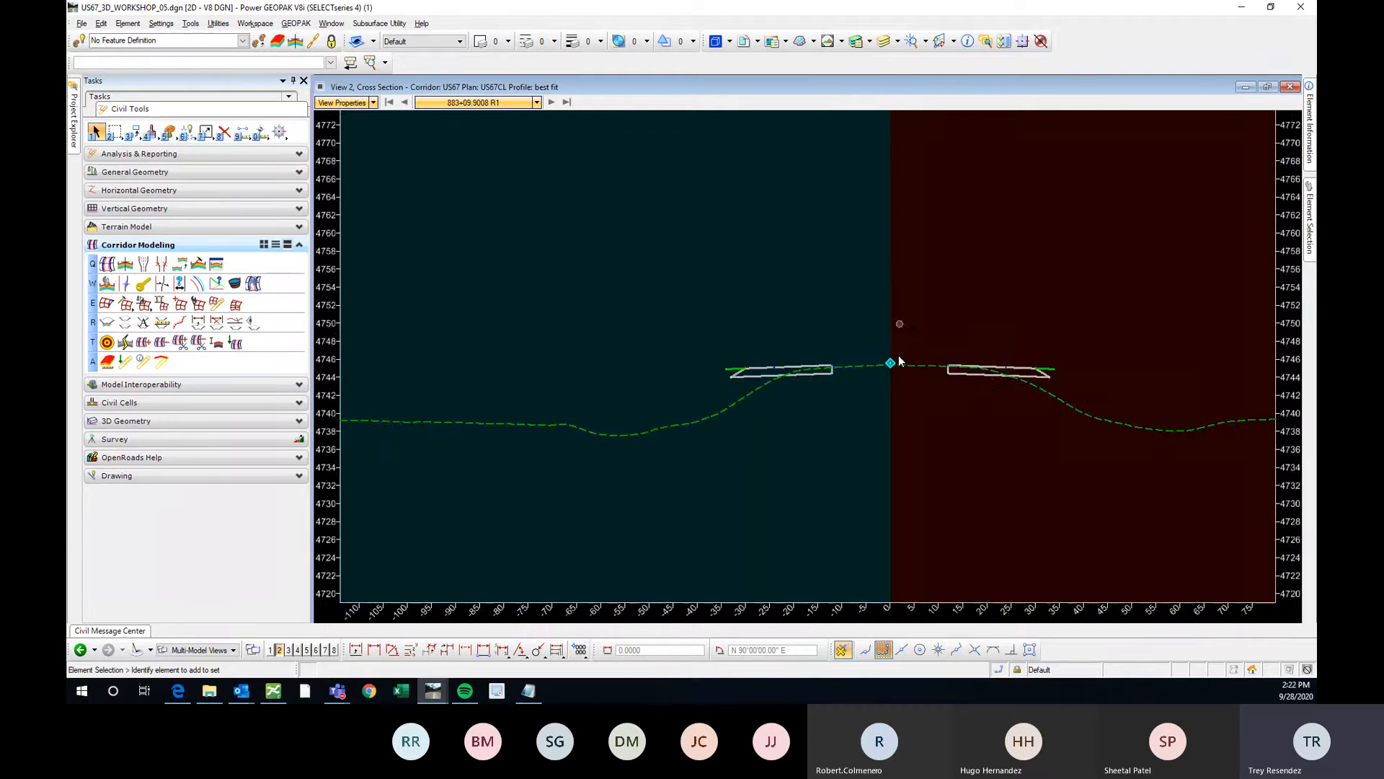
{"action": "scroll", "coordinate": [878, 336], "scroll_direction": "up", "scroll_amount": 3}
{"action": "scroll", "coordinate": [865, 339], "scroll_direction": "up", "scroll_amount": 2}
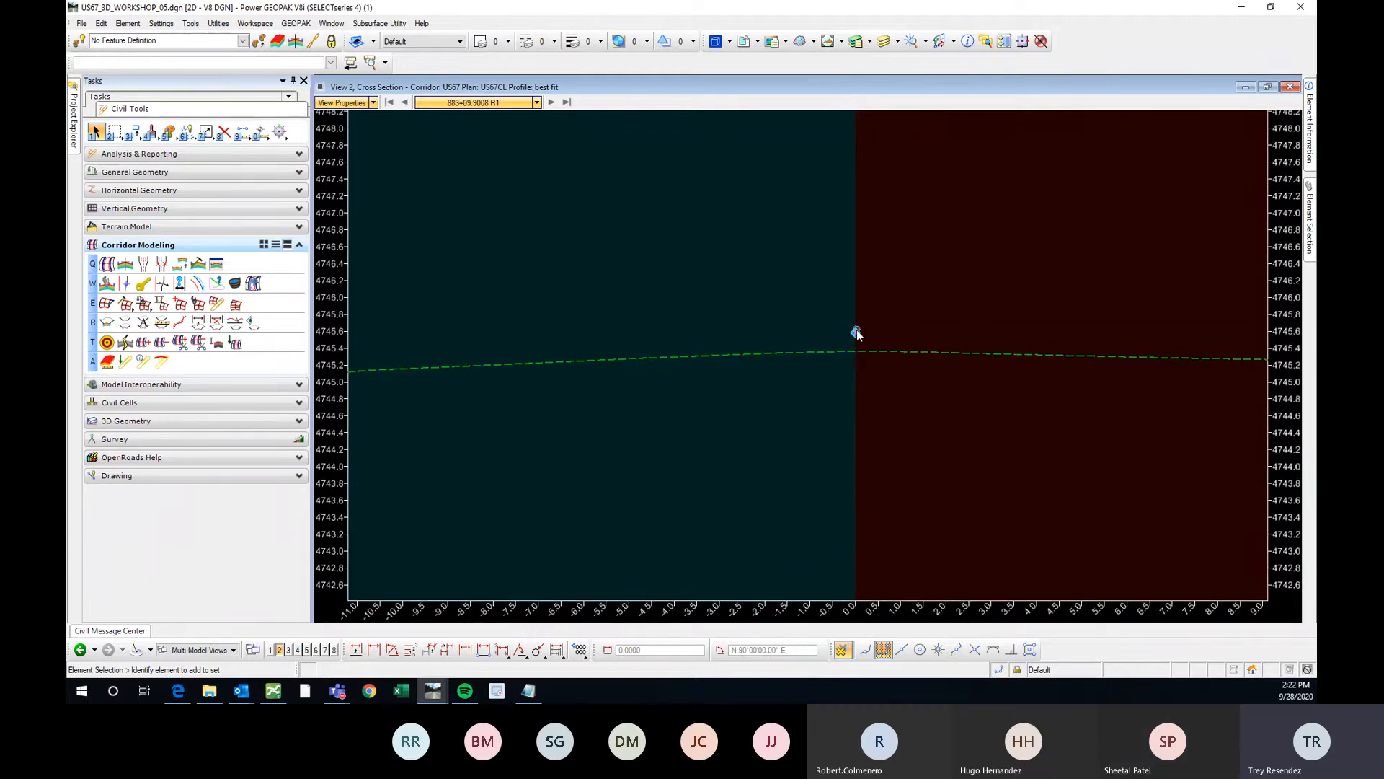
{"action": "scroll", "coordinate": [857, 334], "scroll_direction": "down", "scroll_amount": 1}
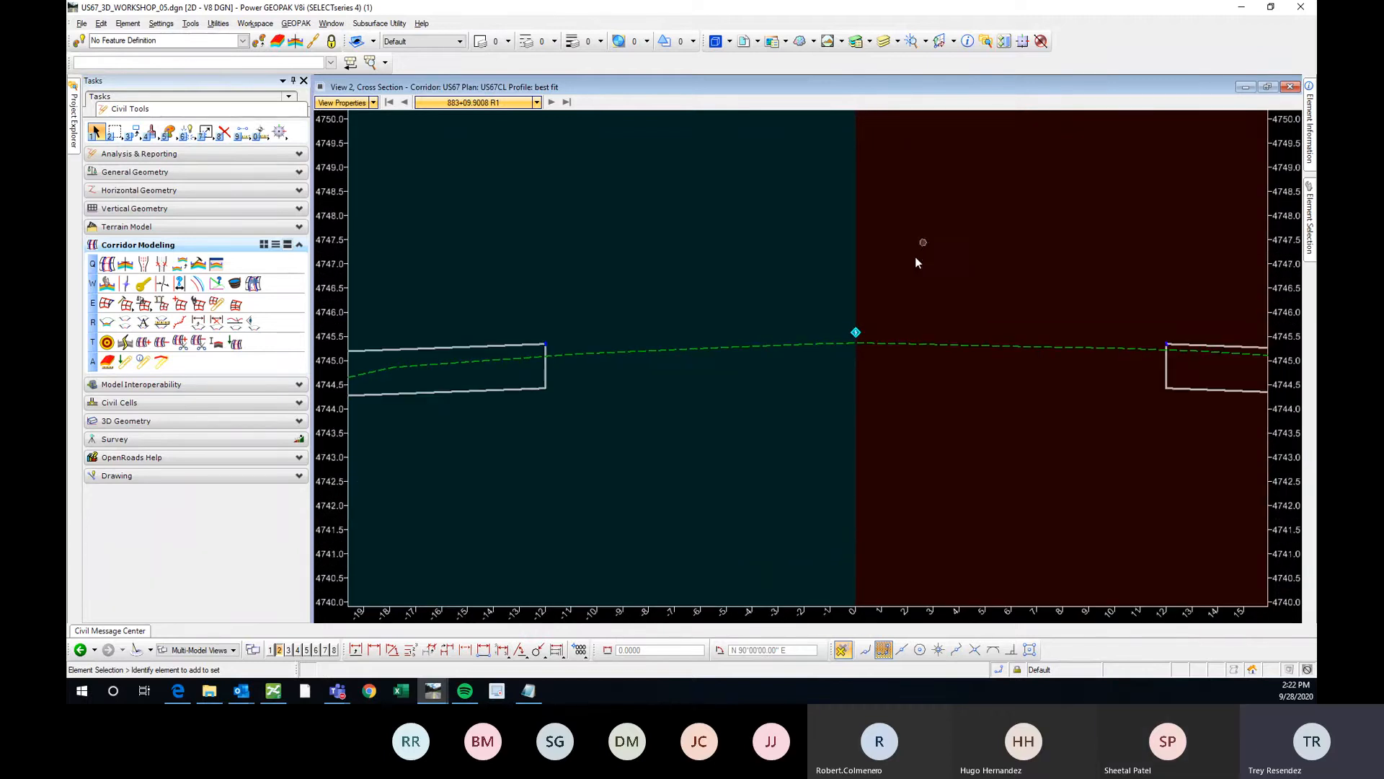
{"action": "scroll", "coordinate": [917, 263], "scroll_direction": "down", "scroll_amount": 1}
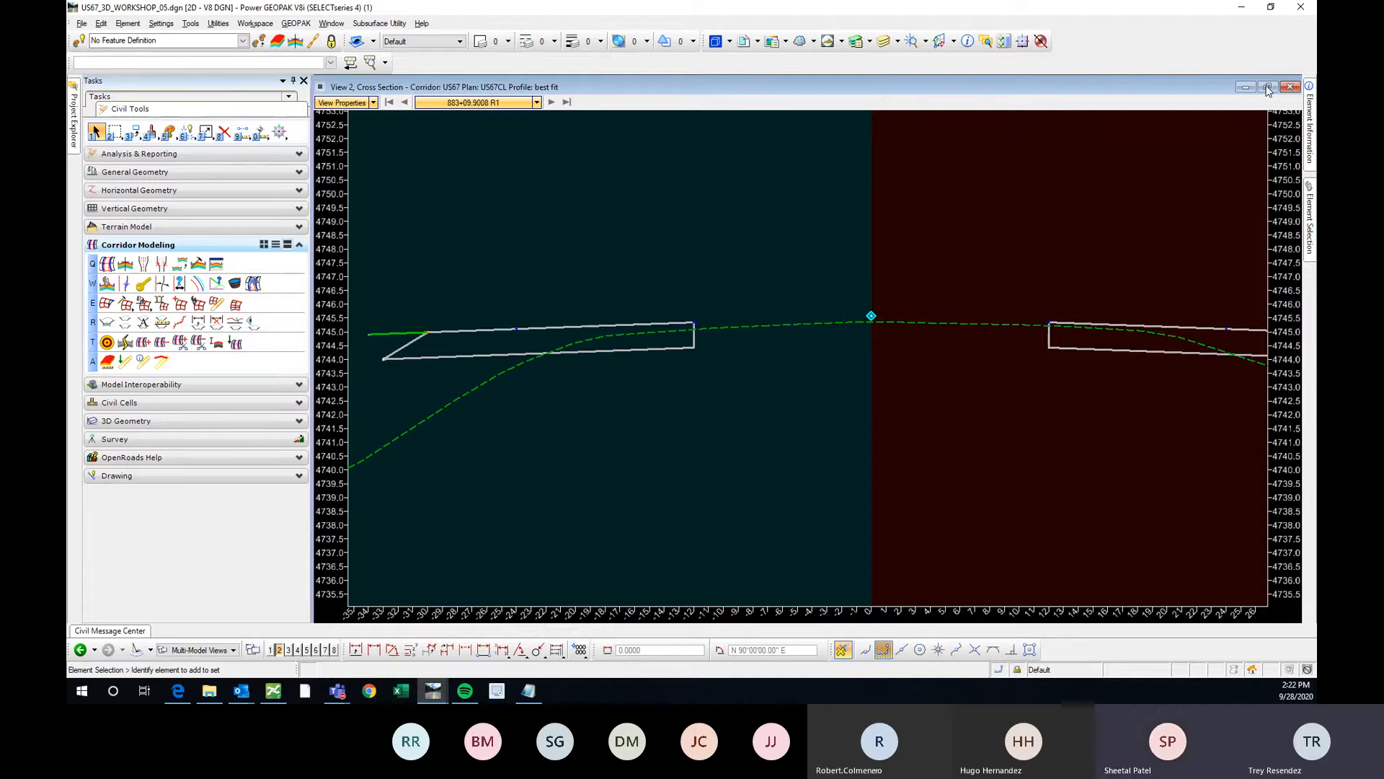
Restore the cross section view to its smaller window and open View 4 and View 1 alongside it
{"action": "left_click", "coordinate": [1268, 87]}
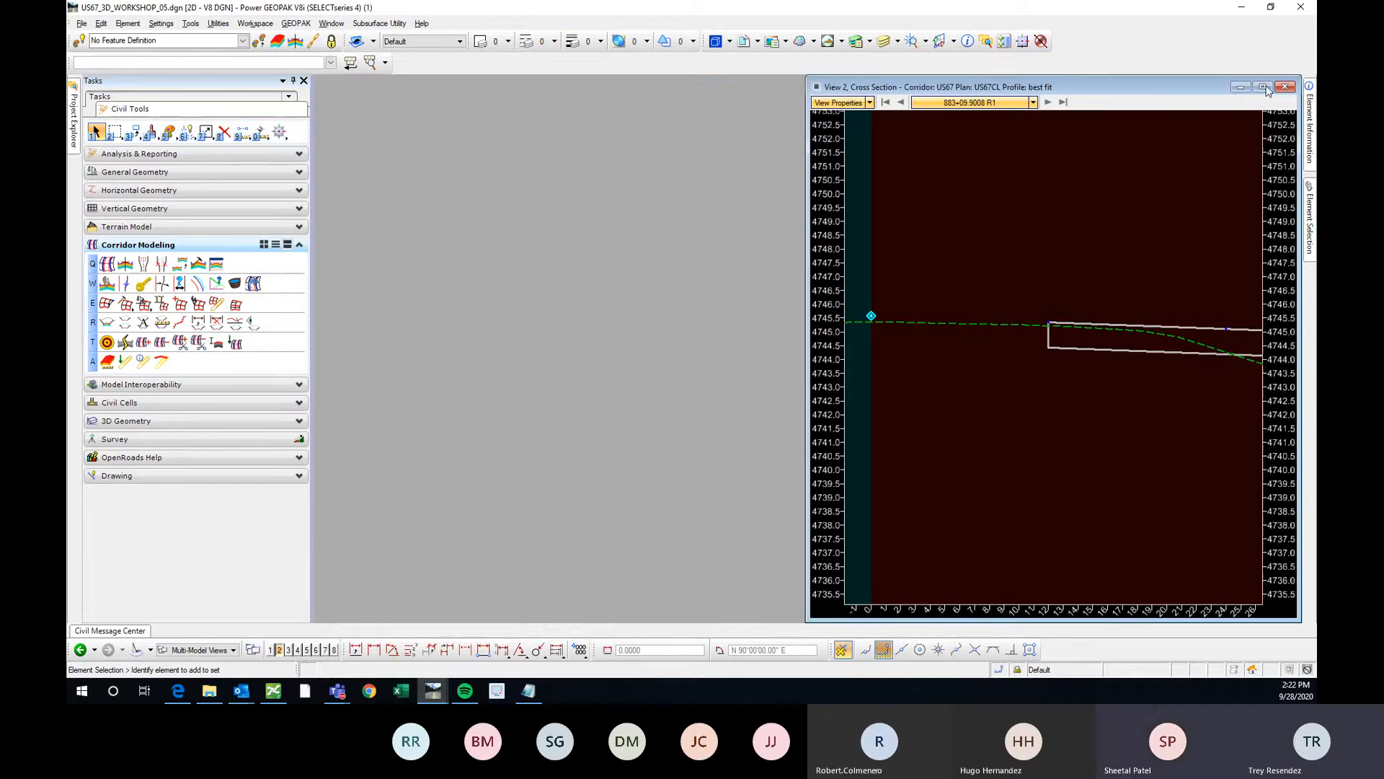
{"action": "left_click", "coordinate": [297, 651]}
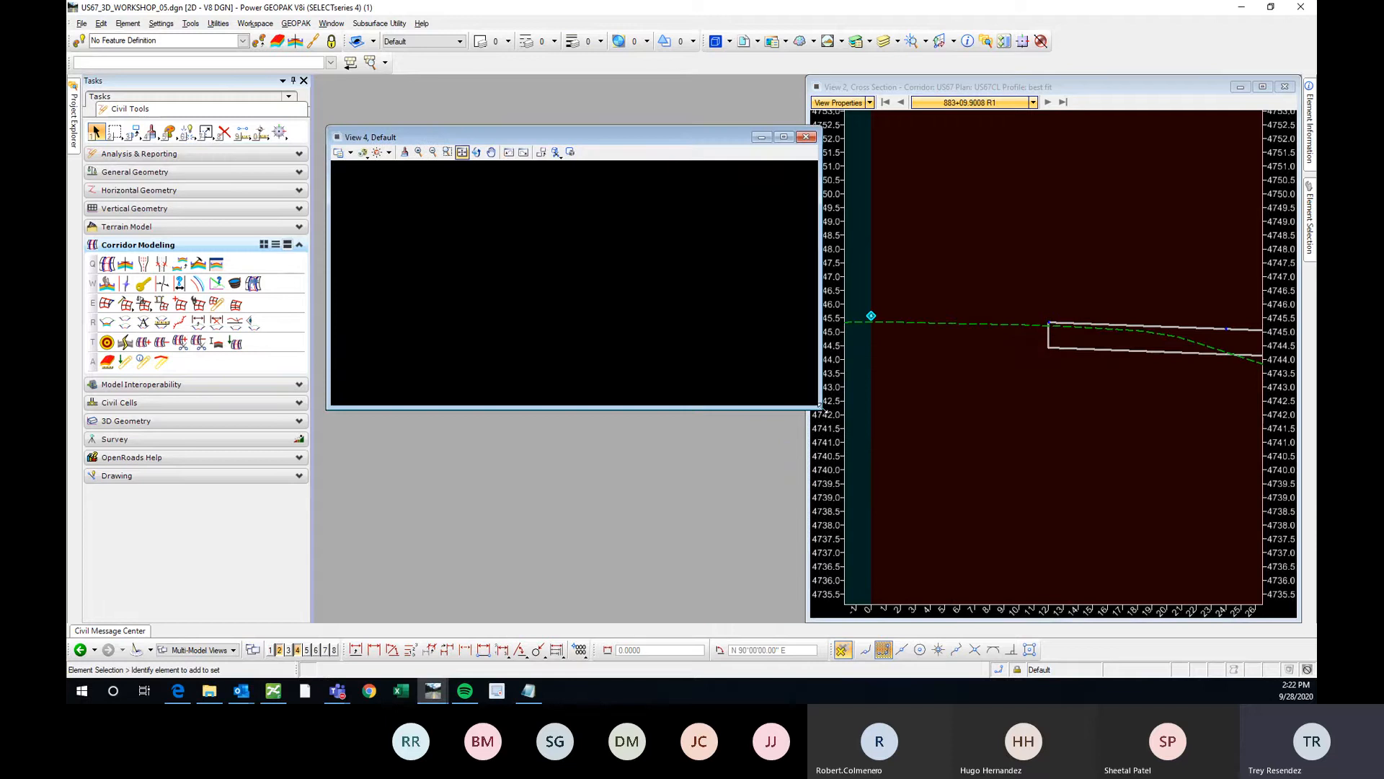
{"action": "left_click_drag", "start_coordinate": [820, 408], "coordinate": [794, 622]}
{"action": "left_click_drag", "start_coordinate": [634, 141], "coordinate": [735, 148]}
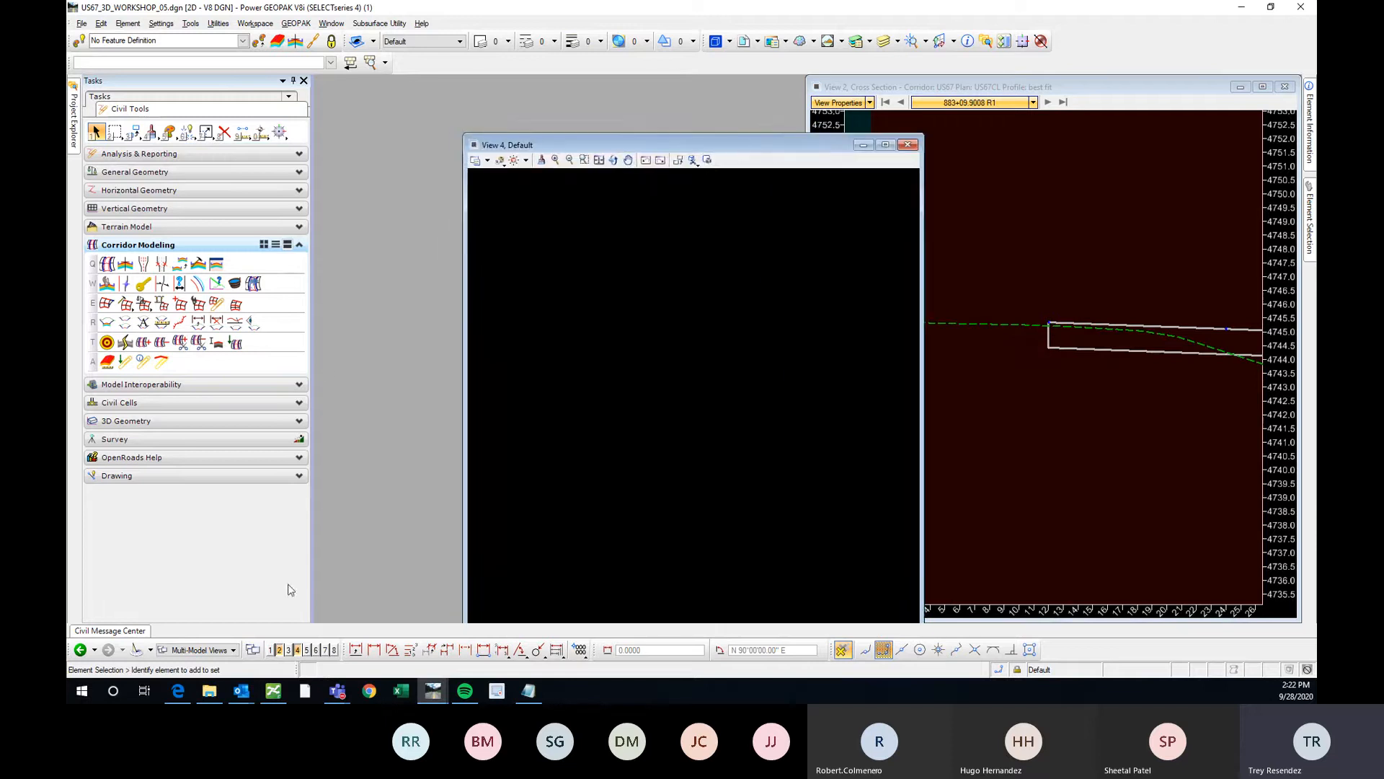
{"action": "left_click", "coordinate": [270, 650]}
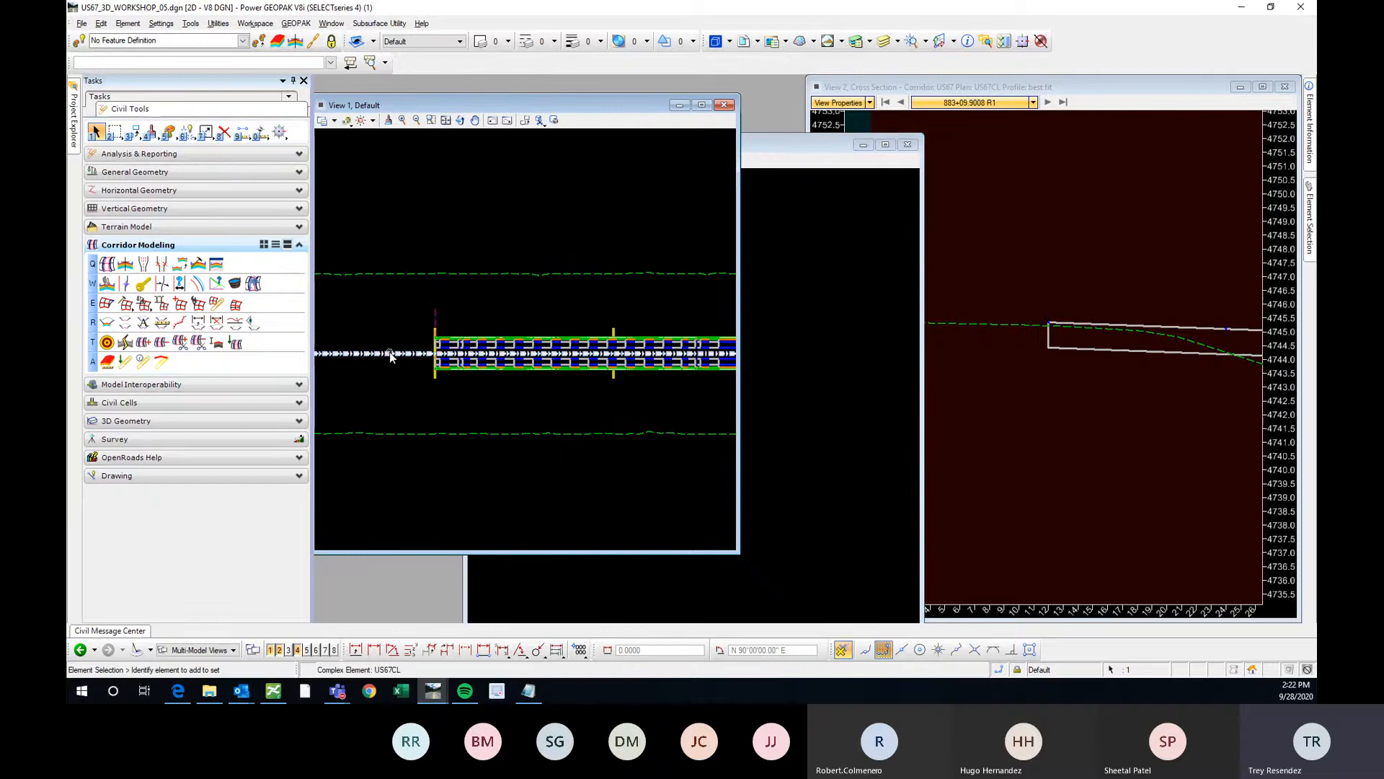
Open the profile model of the US67CL centerline in View 4
{"action": "left_click", "coordinate": [422, 354]}
{"action": "left_click", "coordinate": [427, 345]}
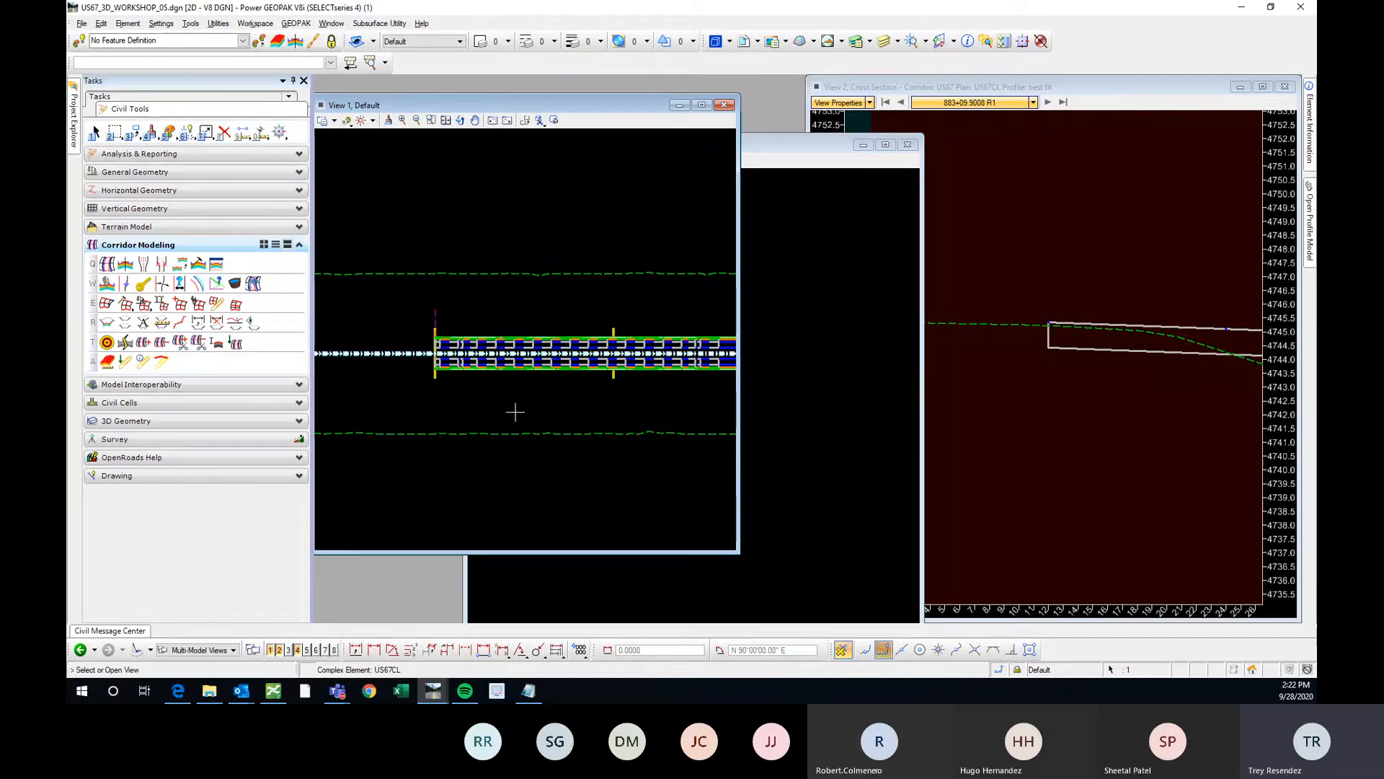
{"action": "left_click", "coordinate": [822, 359]}
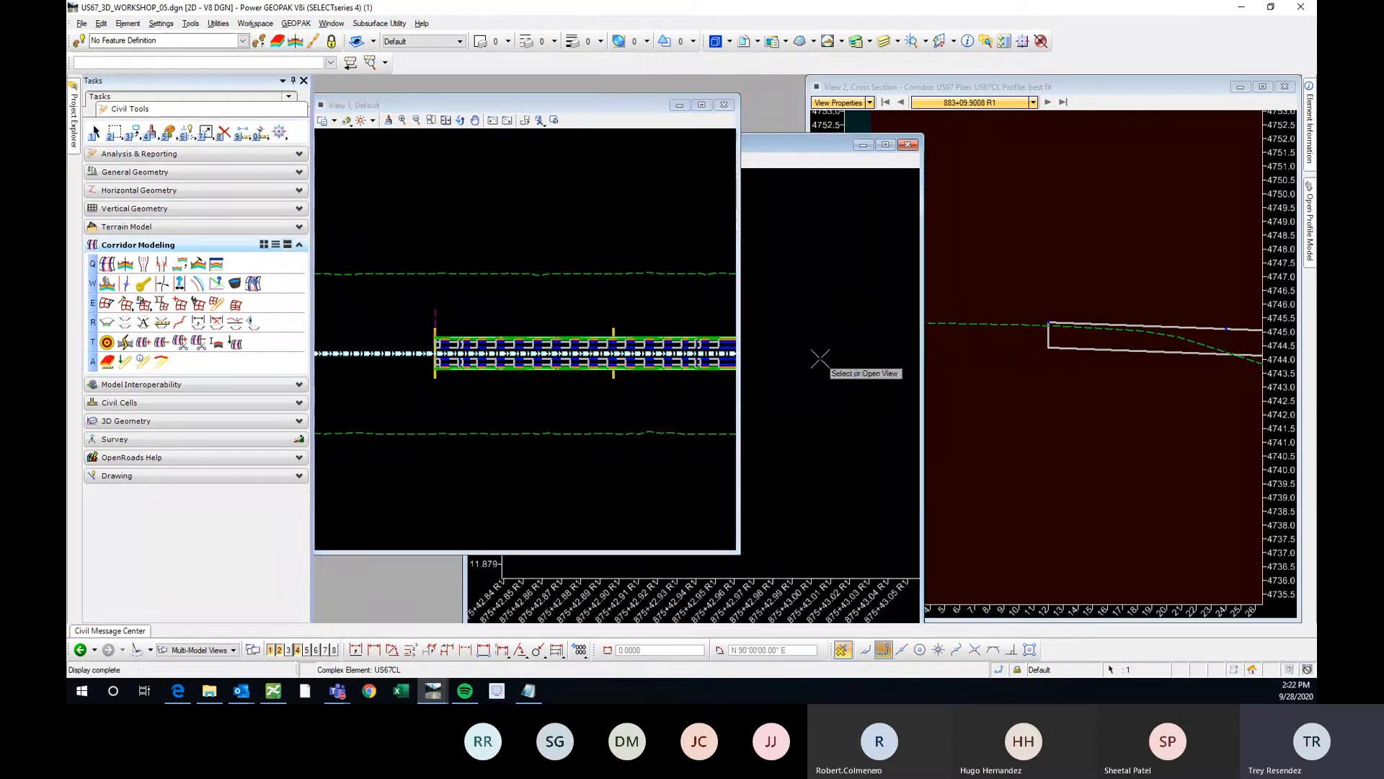
Close plan View 1 and tile the US67CL profile view and the cross section view side by side
{"action": "left_click", "coordinate": [724, 105]}
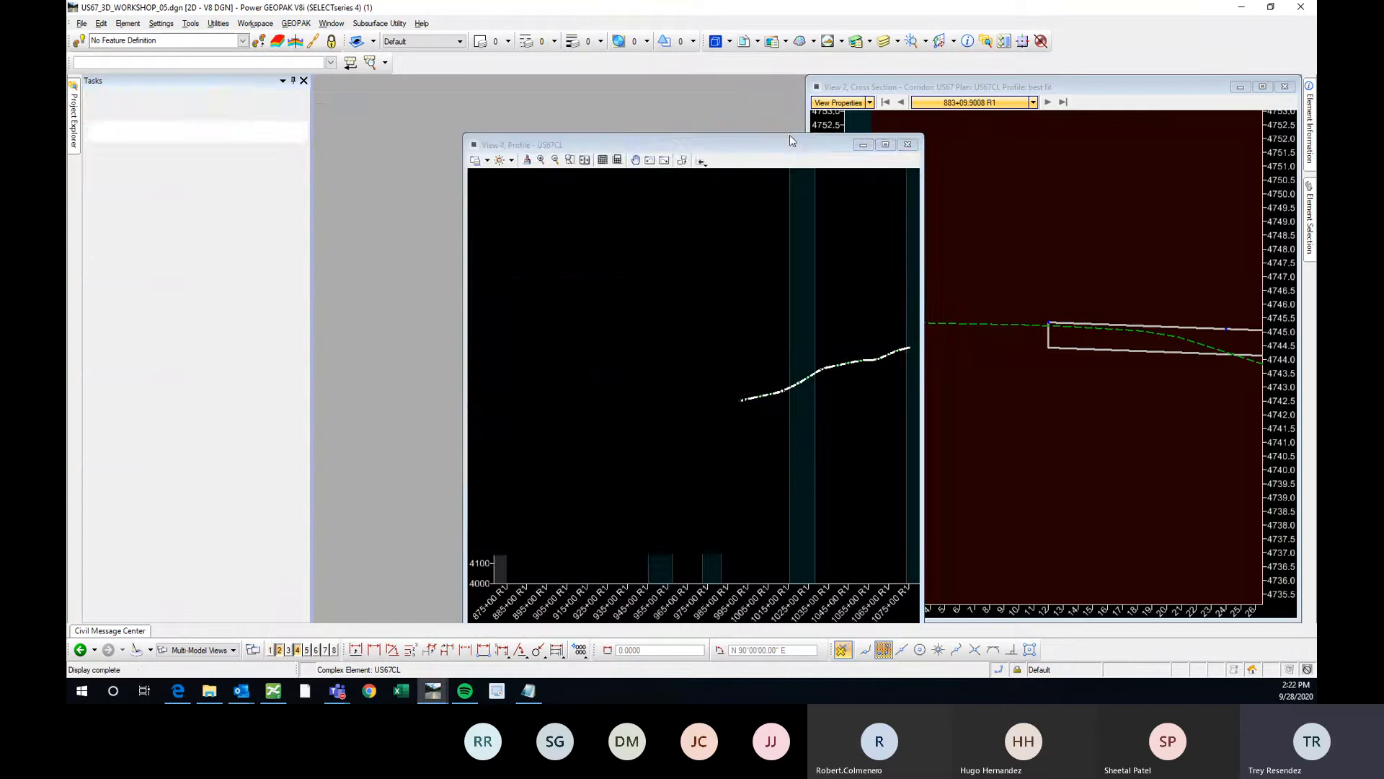
{"action": "left_click_drag", "start_coordinate": [738, 132], "coordinate": [611, 102]}
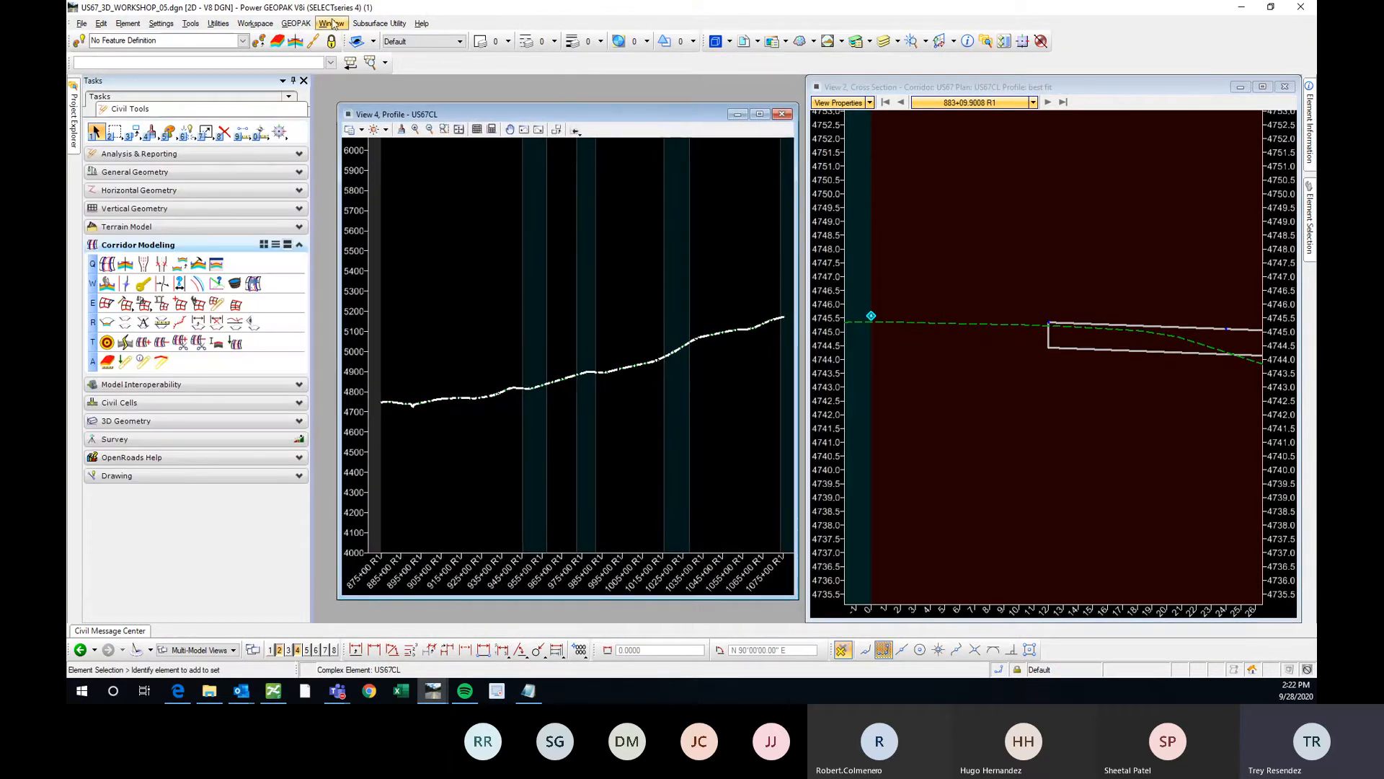
{"action": "left_click", "coordinate": [332, 23]}
{"action": "left_click", "coordinate": [346, 81]}
{"action": "left_click", "coordinate": [980, 276]}
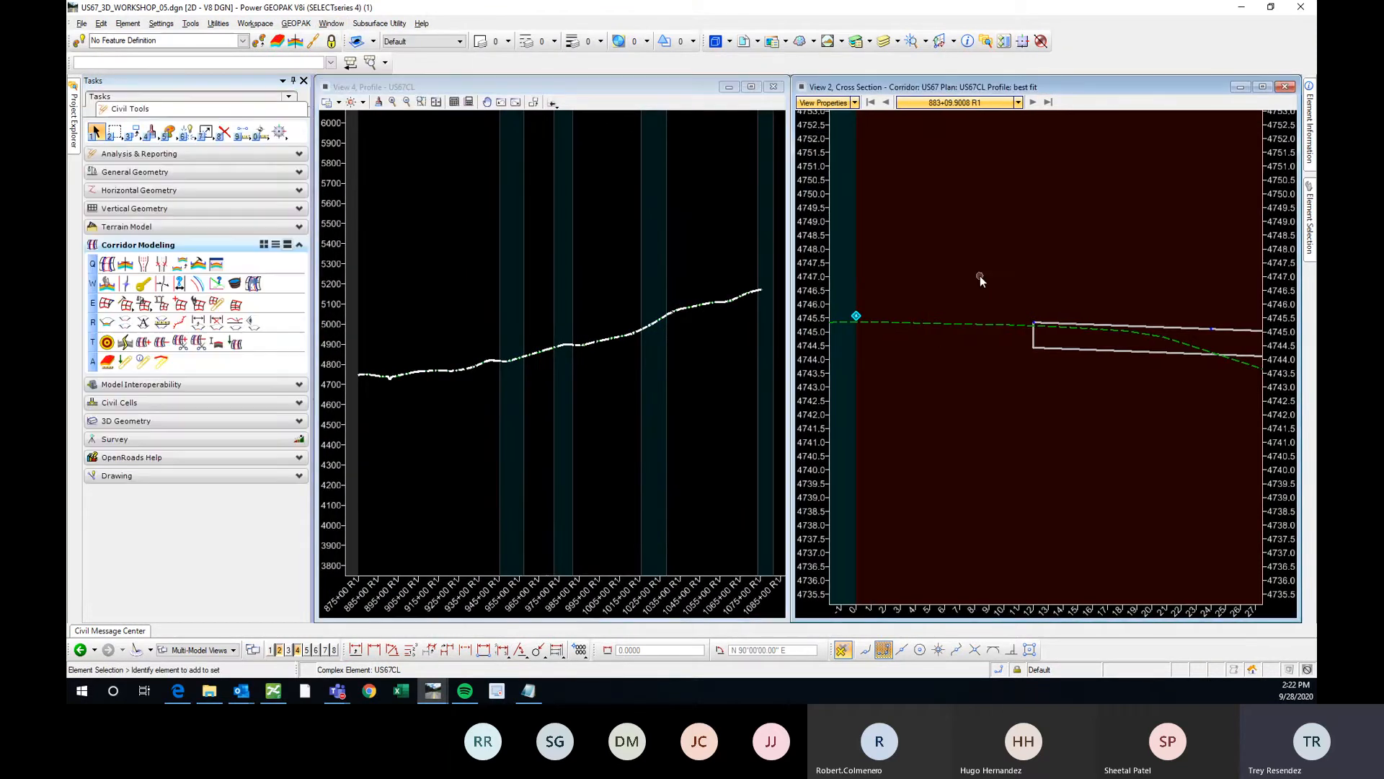
Select the best fit profile in View 4, then minimize the cross section view and maximize the profile view
{"action": "scroll", "coordinate": [371, 377], "scroll_direction": "up", "scroll_amount": 5}
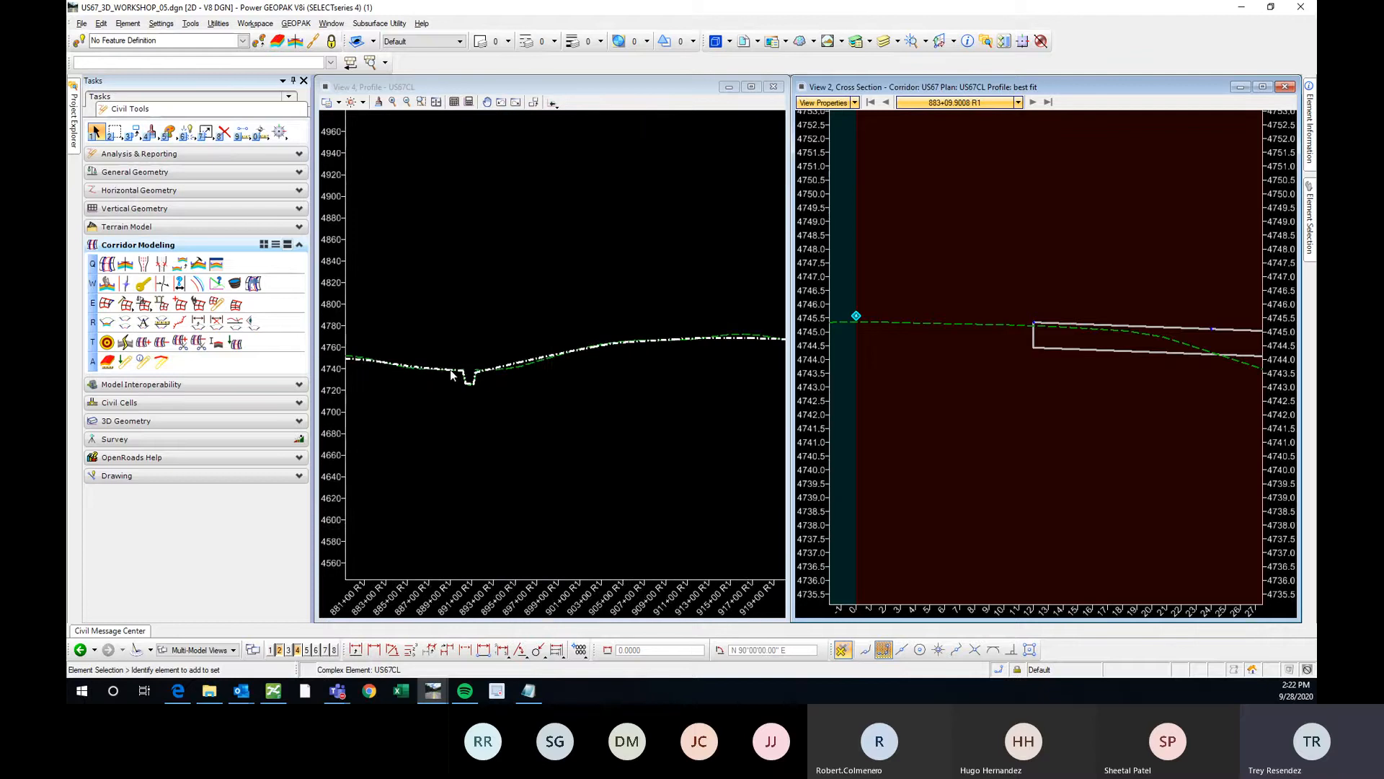
{"action": "scroll", "coordinate": [578, 344], "scroll_direction": "up", "scroll_amount": 4}
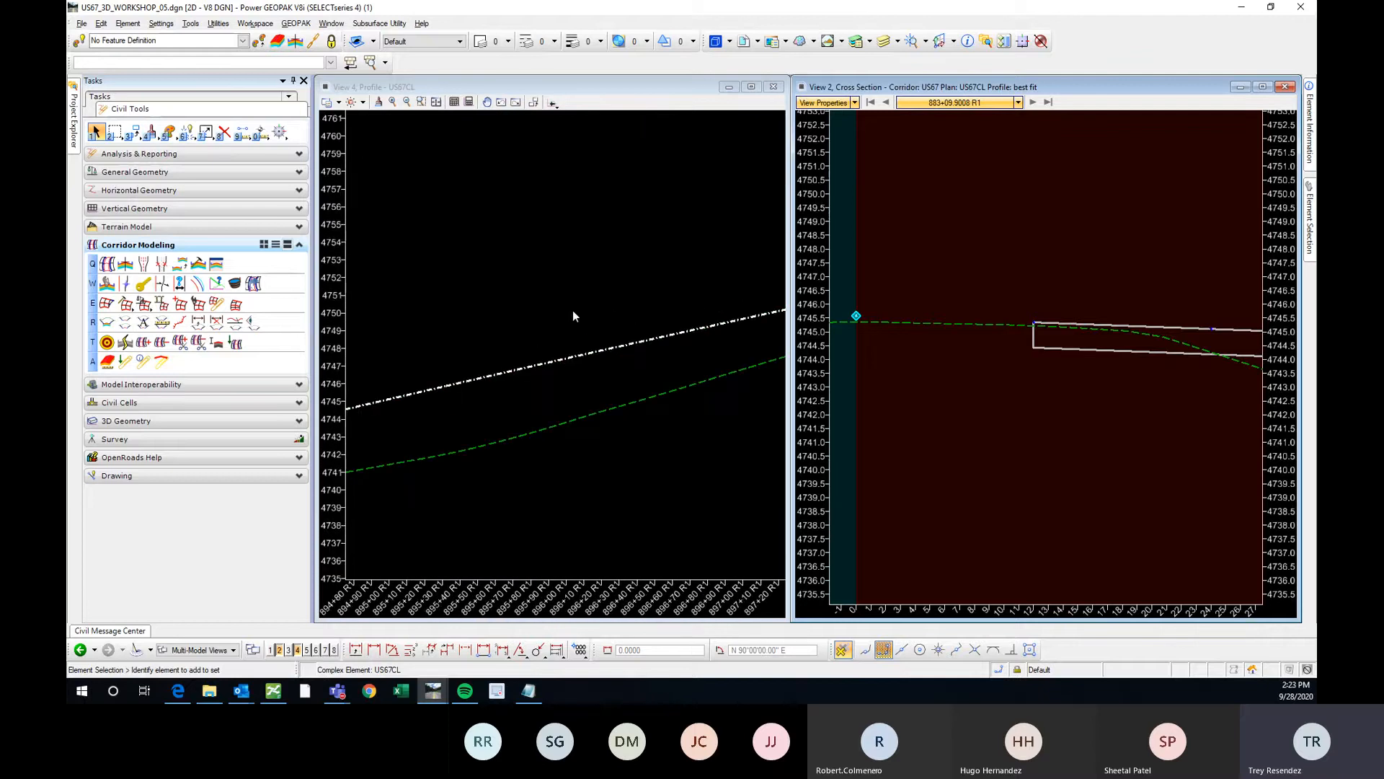
{"action": "left_click", "coordinate": [557, 356]}
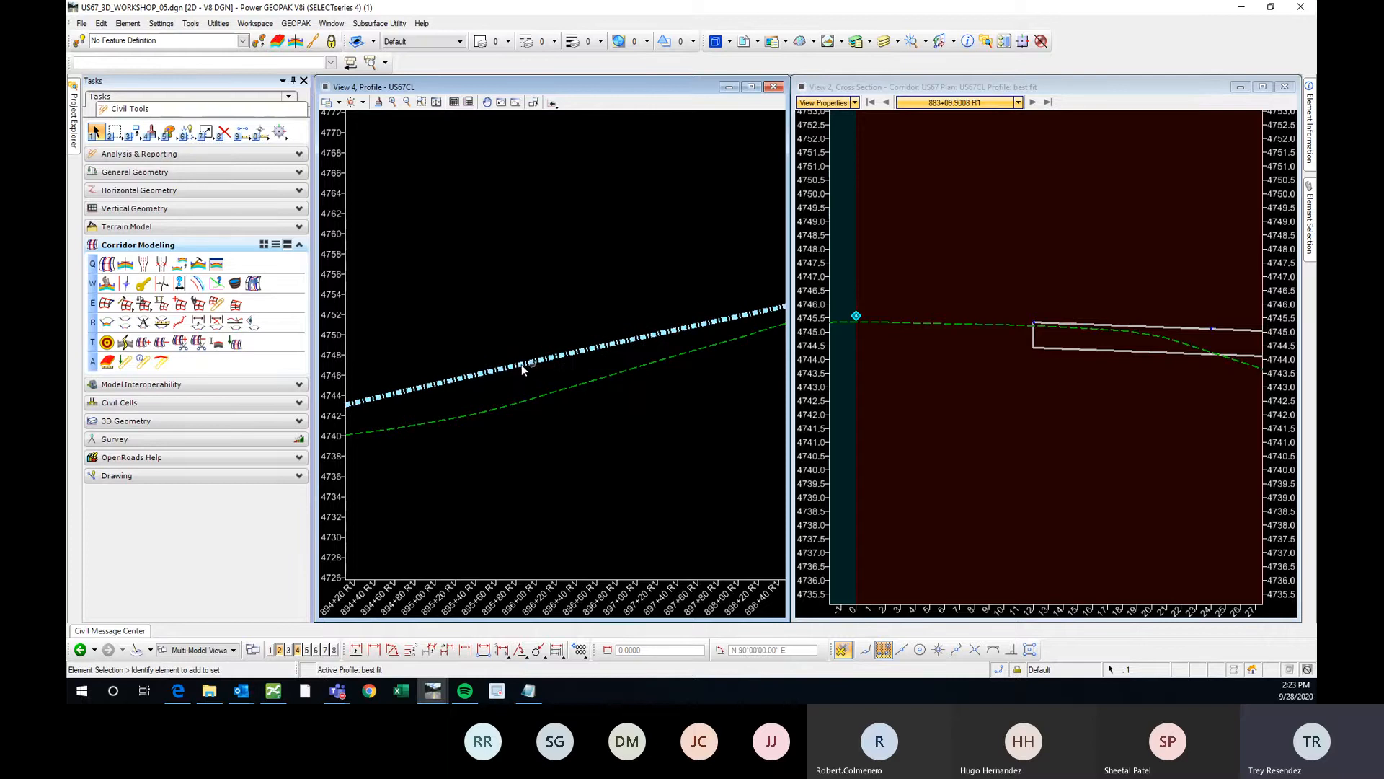
{"action": "scroll", "coordinate": [614, 320], "scroll_direction": "down", "scroll_amount": 3}
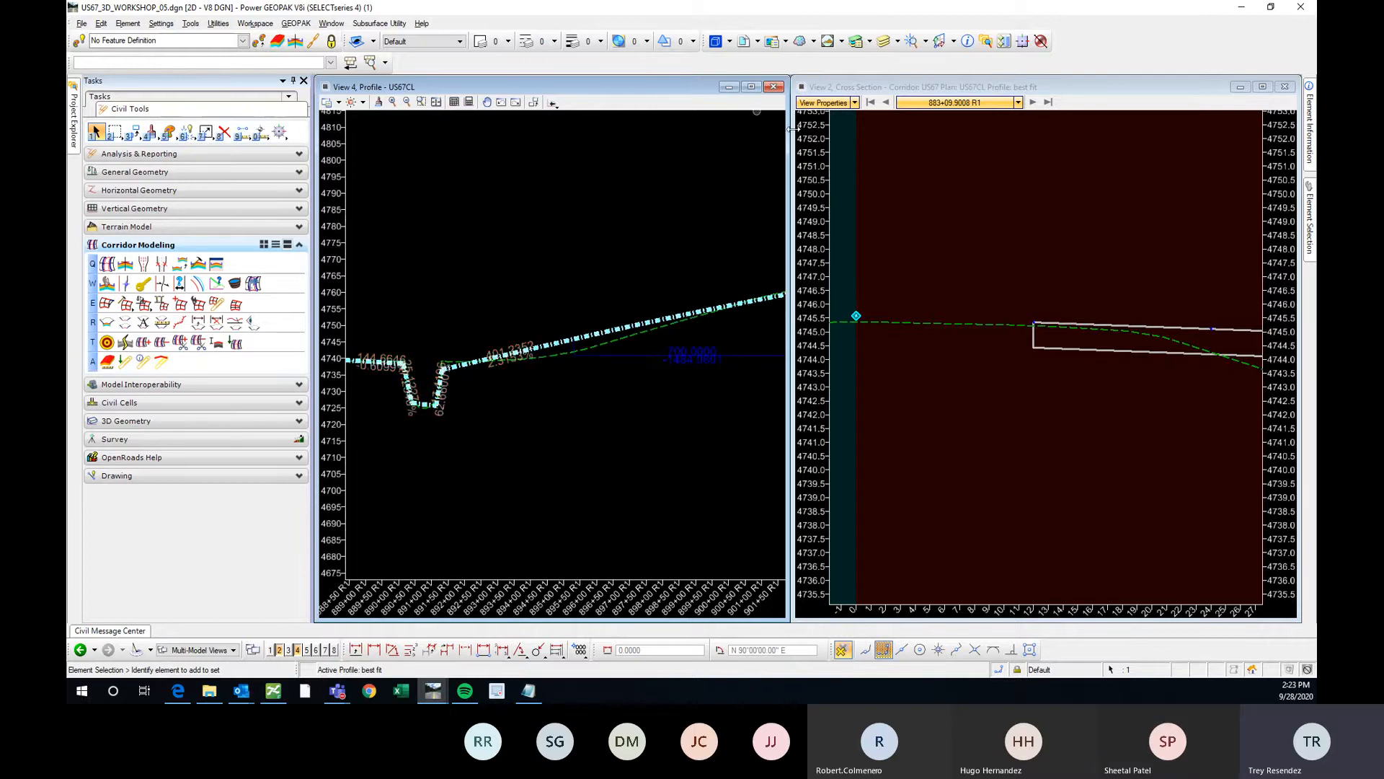
{"action": "left_click", "coordinate": [1238, 87]}
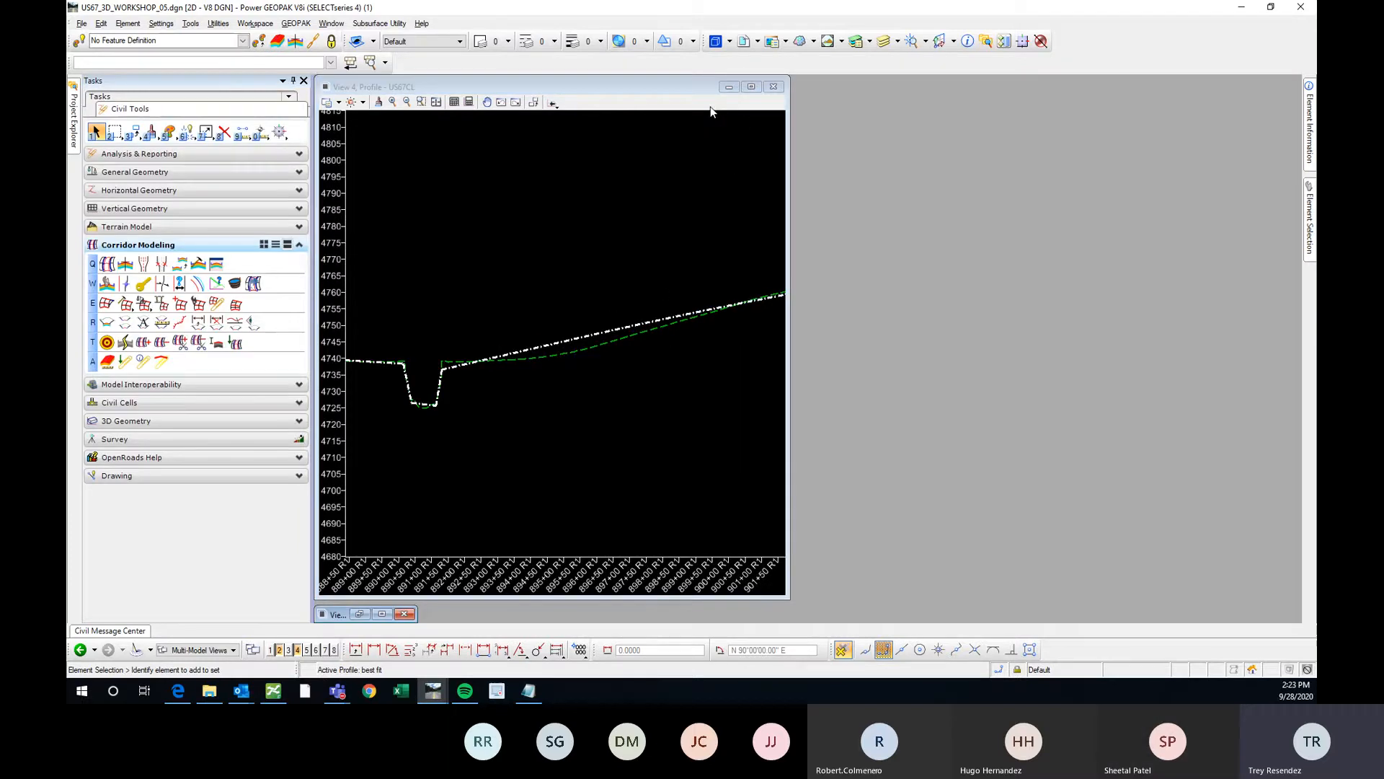
{"action": "left_click", "coordinate": [750, 87]}
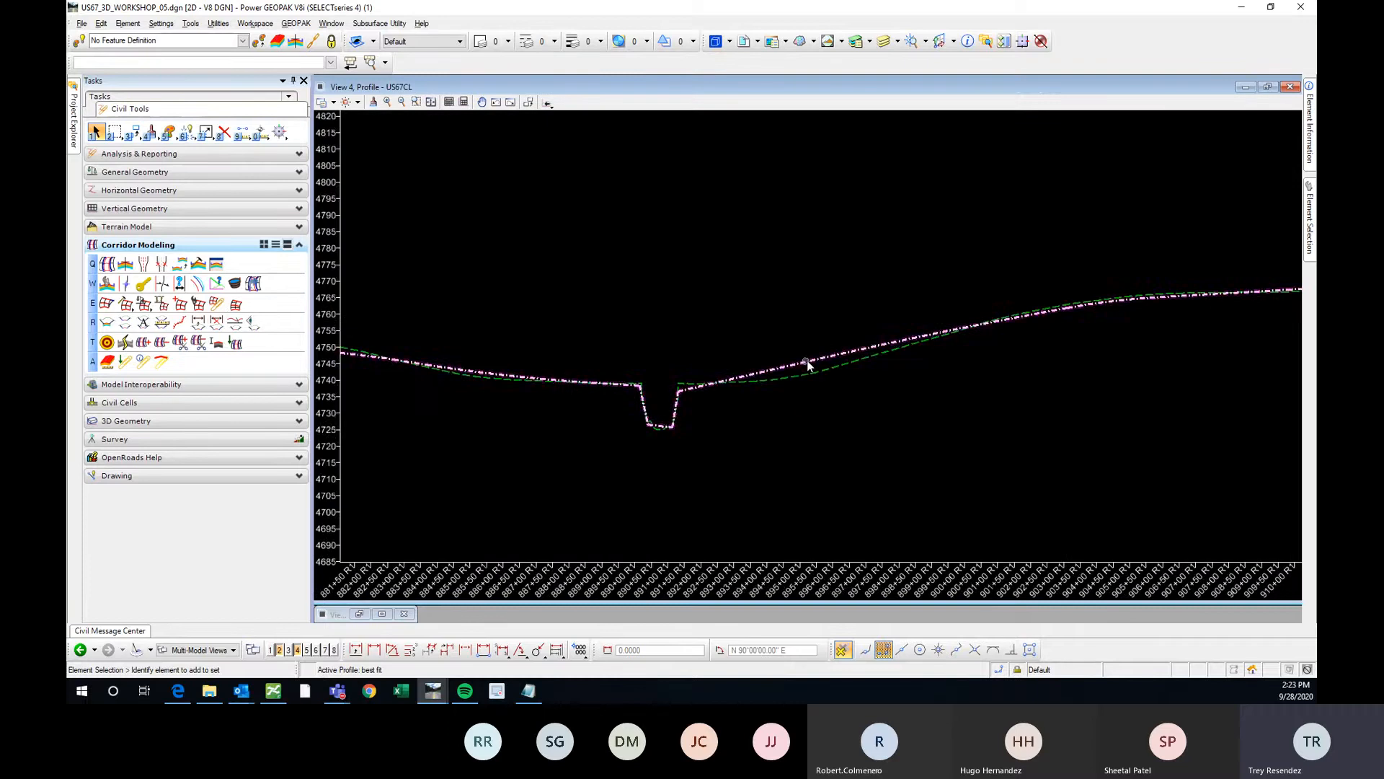
Examine the best fit profile against the existing ground line along the US67CL profile in View 4
{"action": "scroll", "coordinate": [824, 374], "scroll_direction": "down", "scroll_amount": 3}
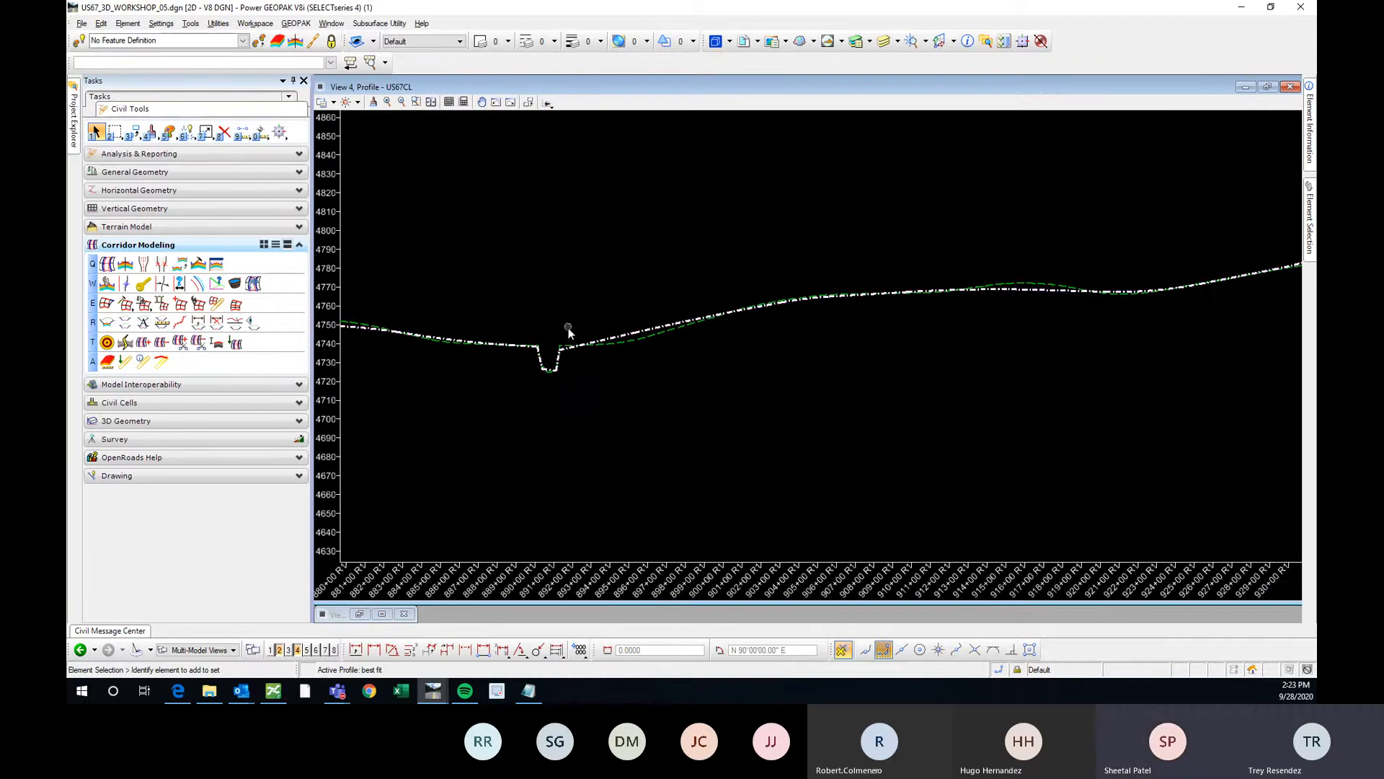
{"action": "middle_click_drag", "start_coordinate": [1005, 284], "coordinate": [800, 290]}
{"action": "scroll", "coordinate": [510, 303], "scroll_direction": "down", "scroll_amount": 3}
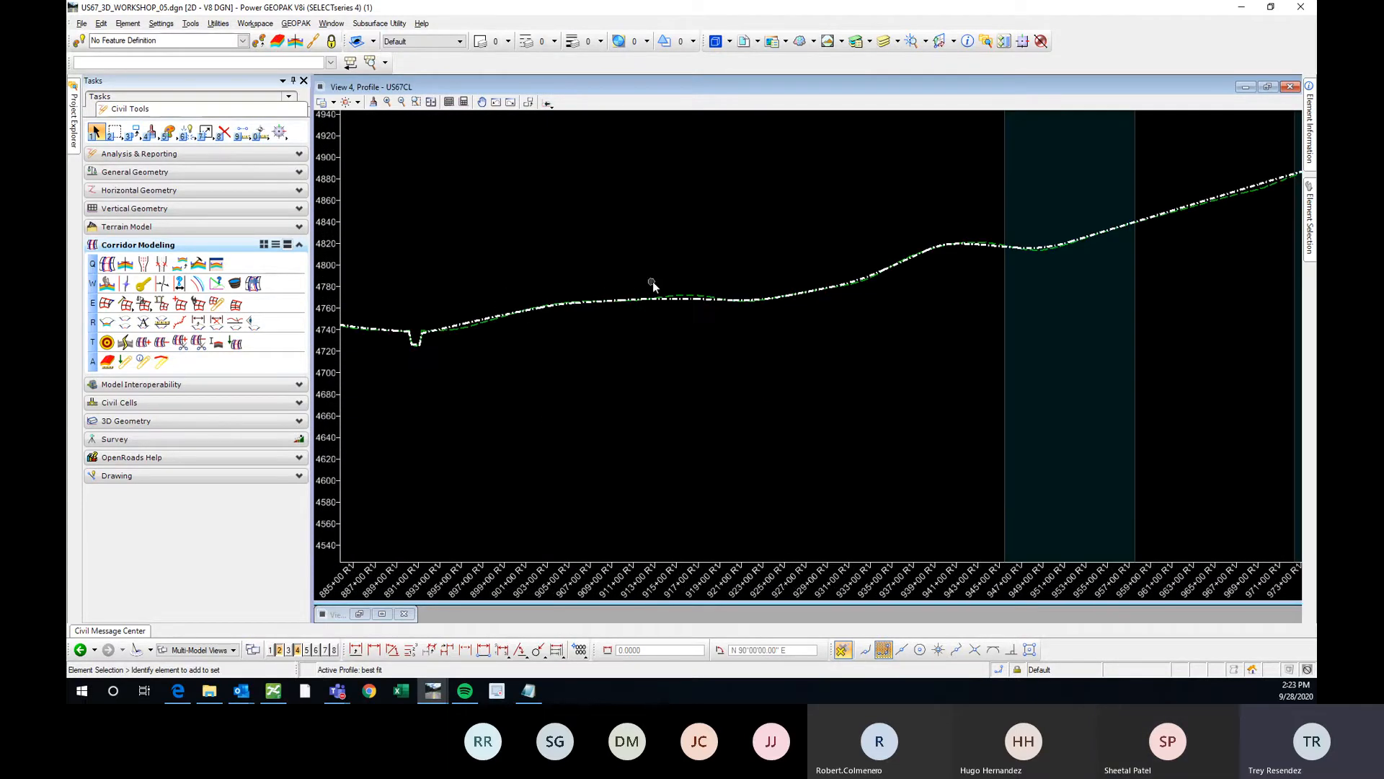
{"action": "scroll", "coordinate": [663, 285], "scroll_direction": "up", "scroll_amount": 3}
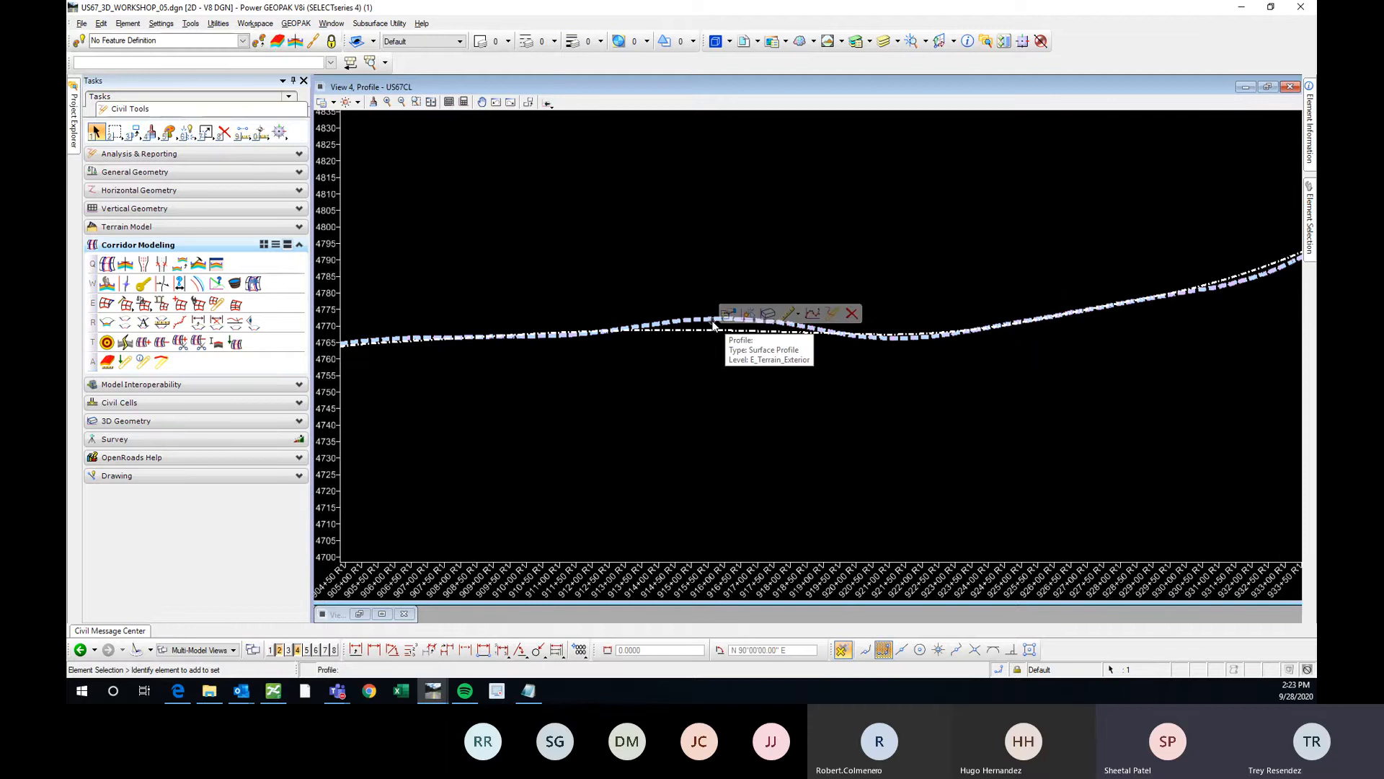
{"action": "scroll", "coordinate": [970, 330], "scroll_direction": "down", "scroll_amount": 3}
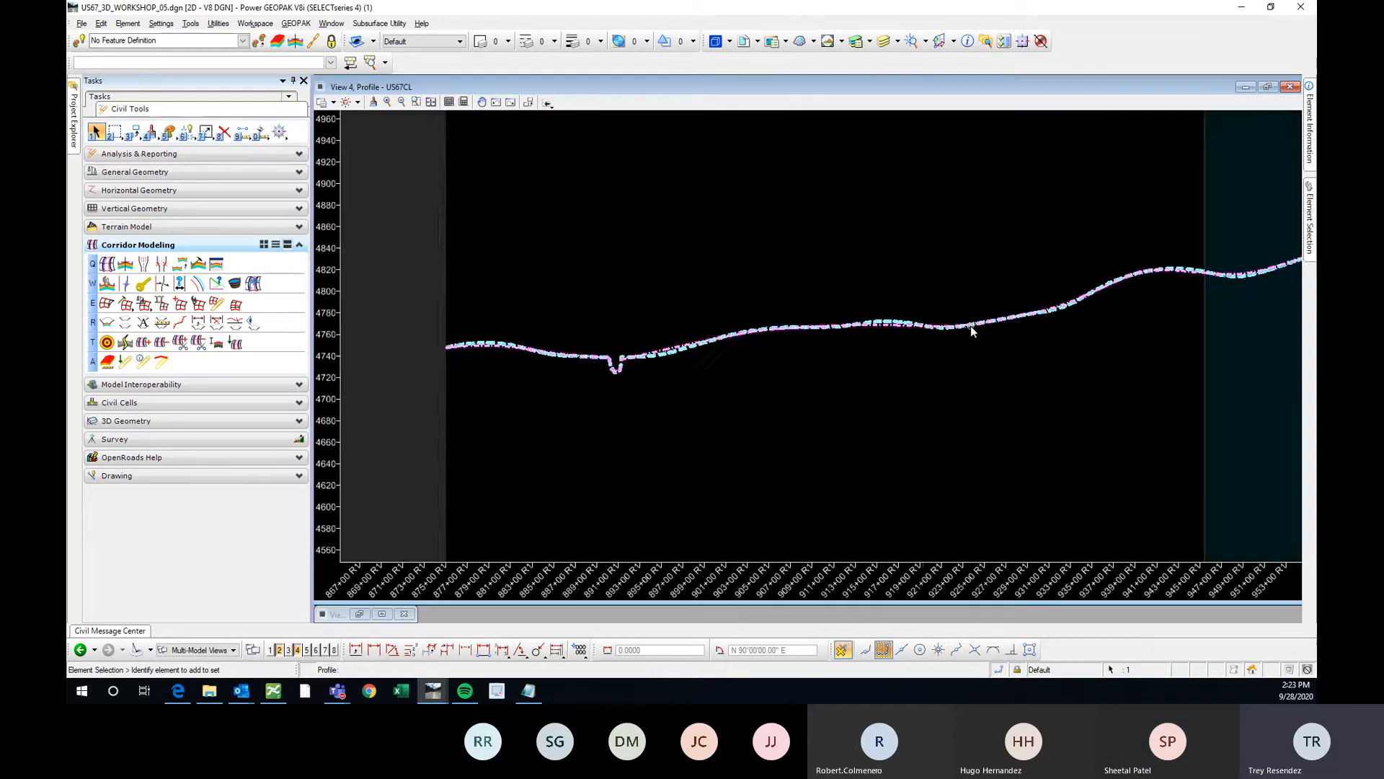
{"action": "scroll", "coordinate": [451, 343], "scroll_direction": "up", "scroll_amount": 3}
{"action": "scroll", "coordinate": [569, 317], "scroll_direction": "down", "scroll_amount": 2}
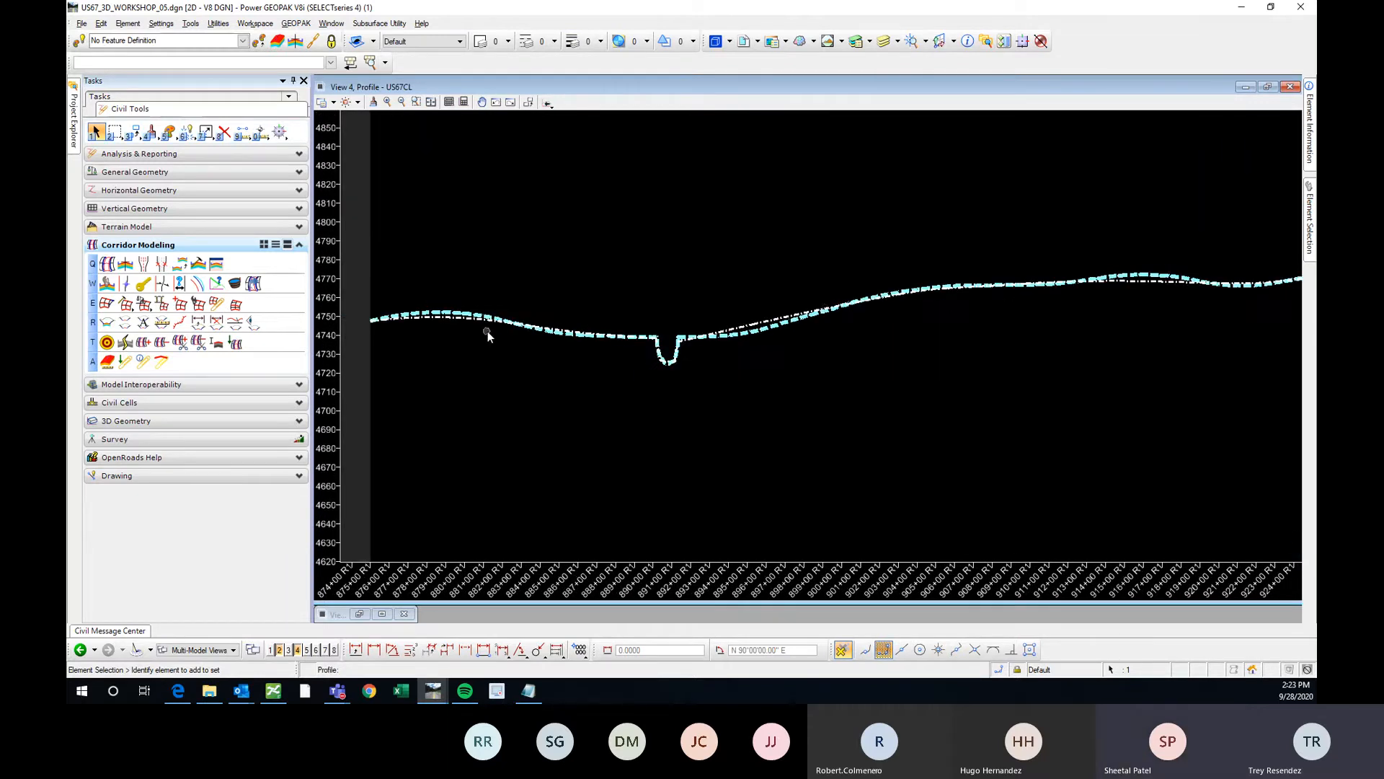
{"action": "scroll", "coordinate": [815, 313], "scroll_direction": "up", "scroll_amount": 3}
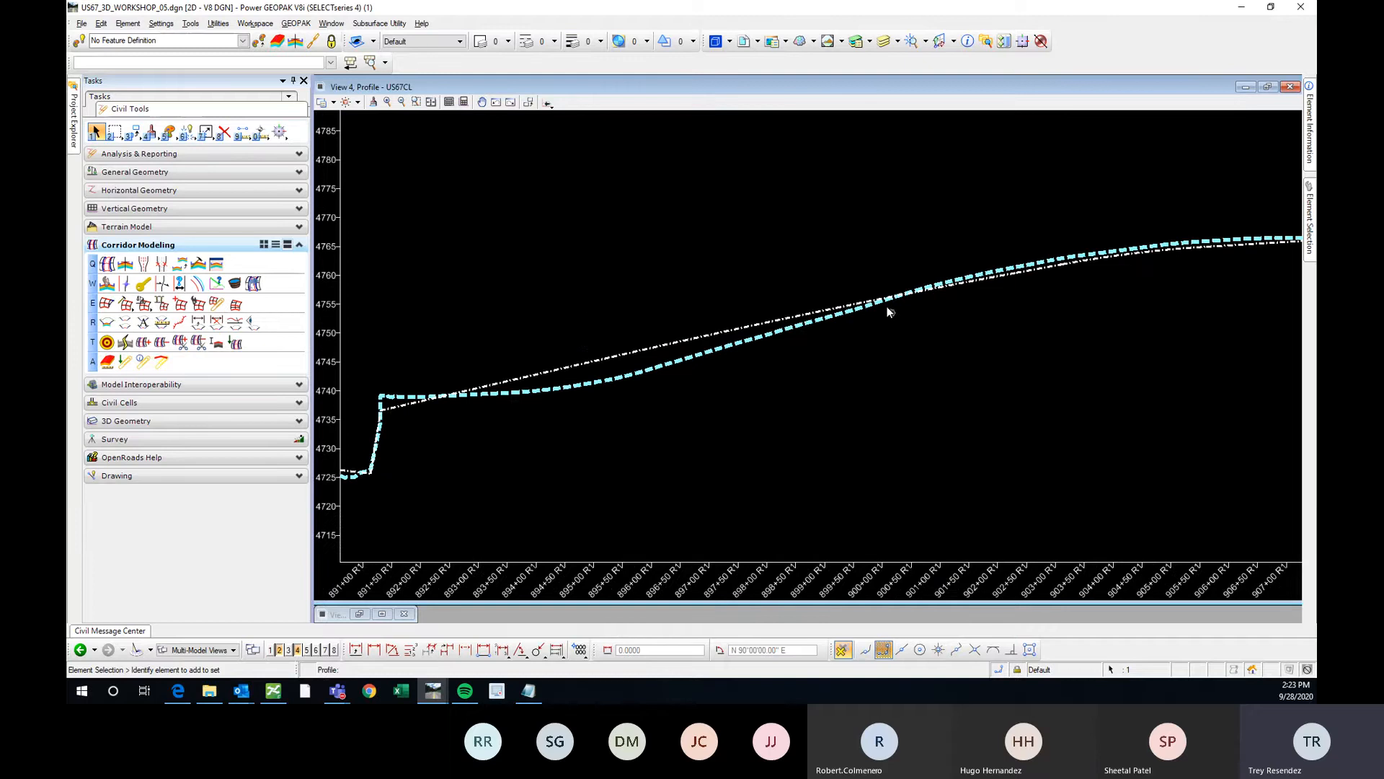
Set the existing ground surface profile as the active profile of the US67CL centerline
{"action": "mouse_move", "coordinate": [786, 332]}
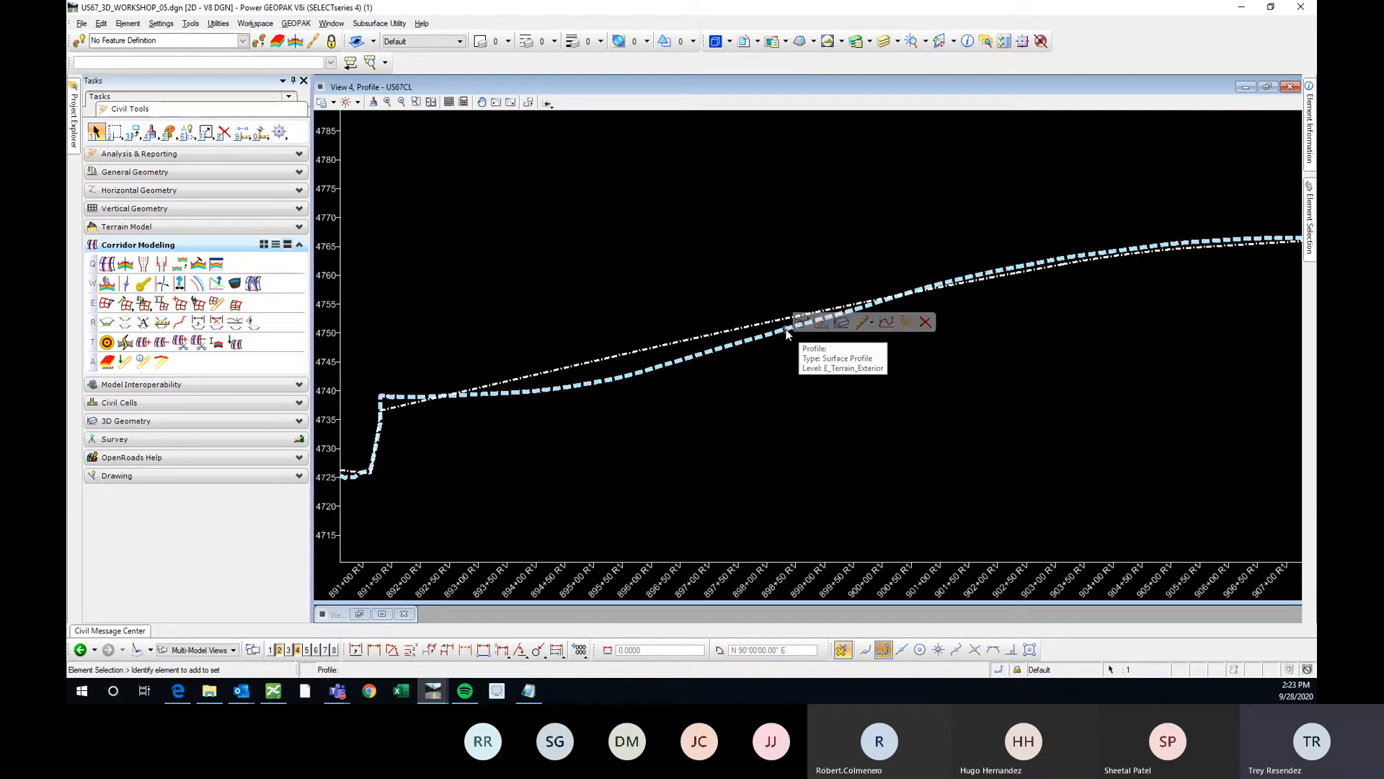
{"action": "left_click", "coordinate": [820, 324]}
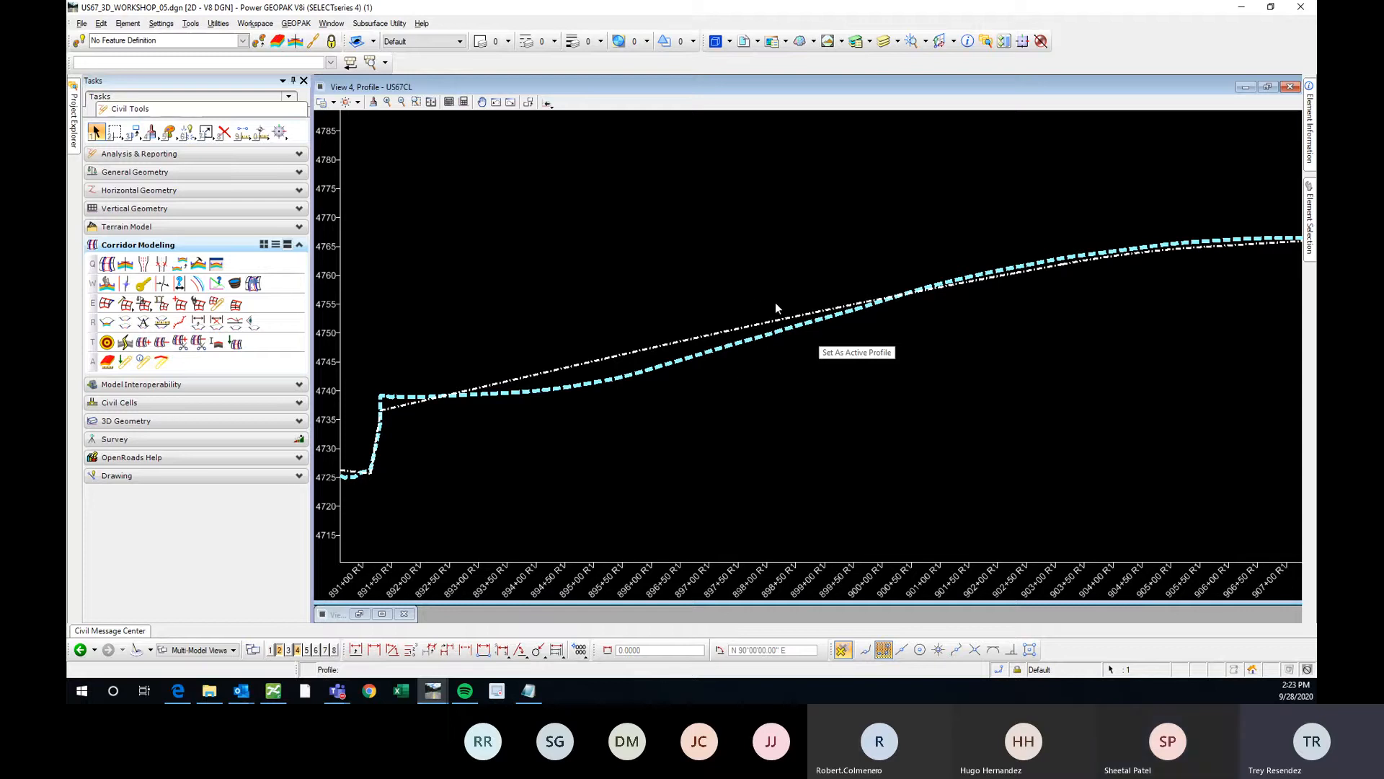
{"action": "left_click", "coordinate": [822, 292]}
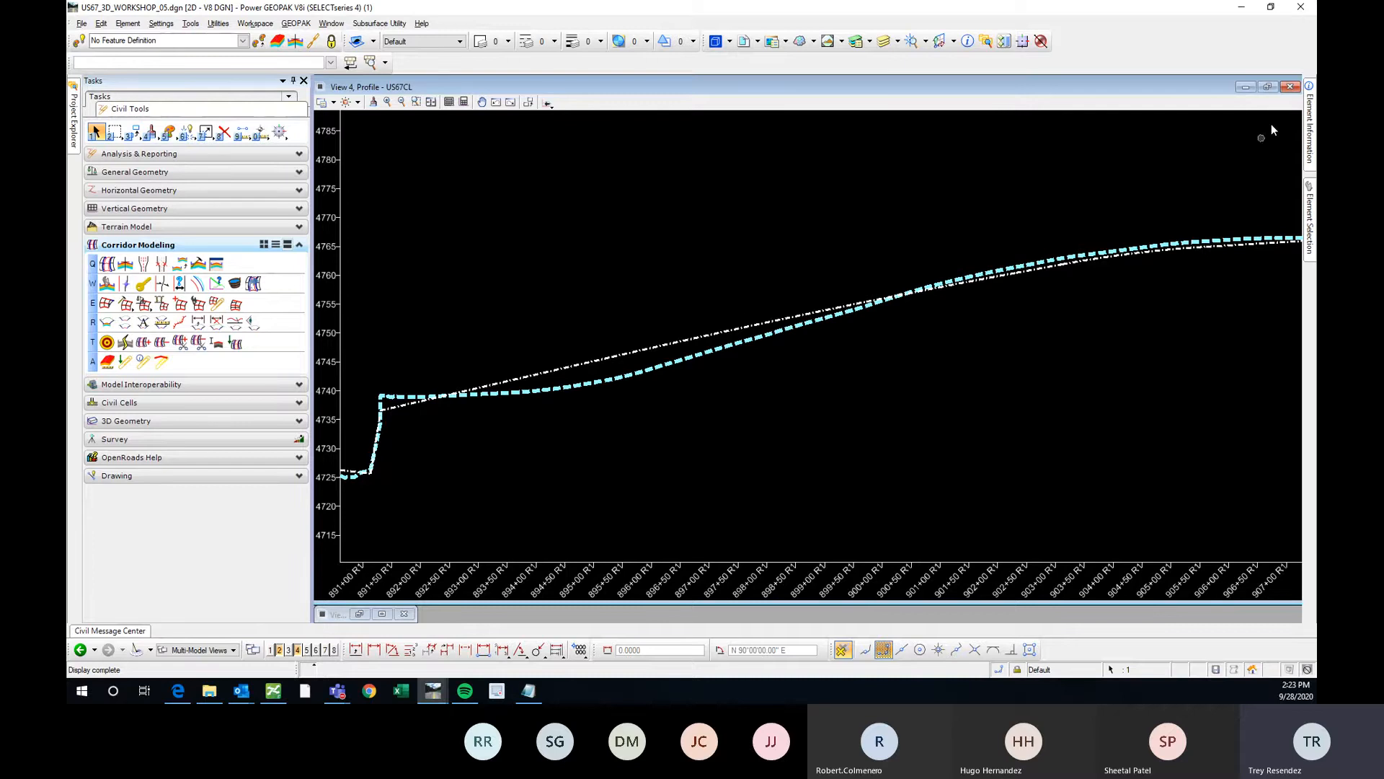
Close the View 4 profile view and bring the US67 cross section view back as a smaller window
{"action": "left_click", "coordinate": [1290, 87]}
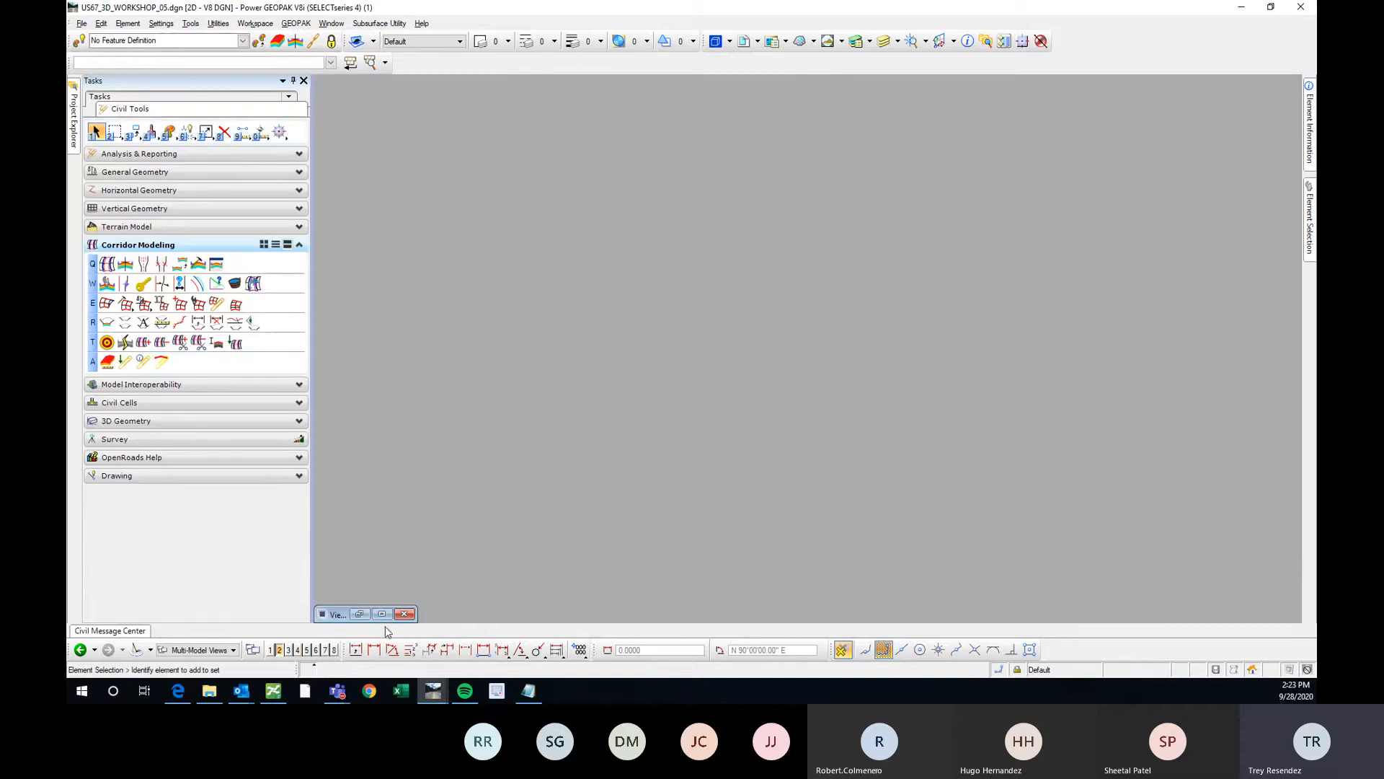
{"action": "scroll", "coordinate": [597, 355], "scroll_direction": "down", "scroll_amount": 5}
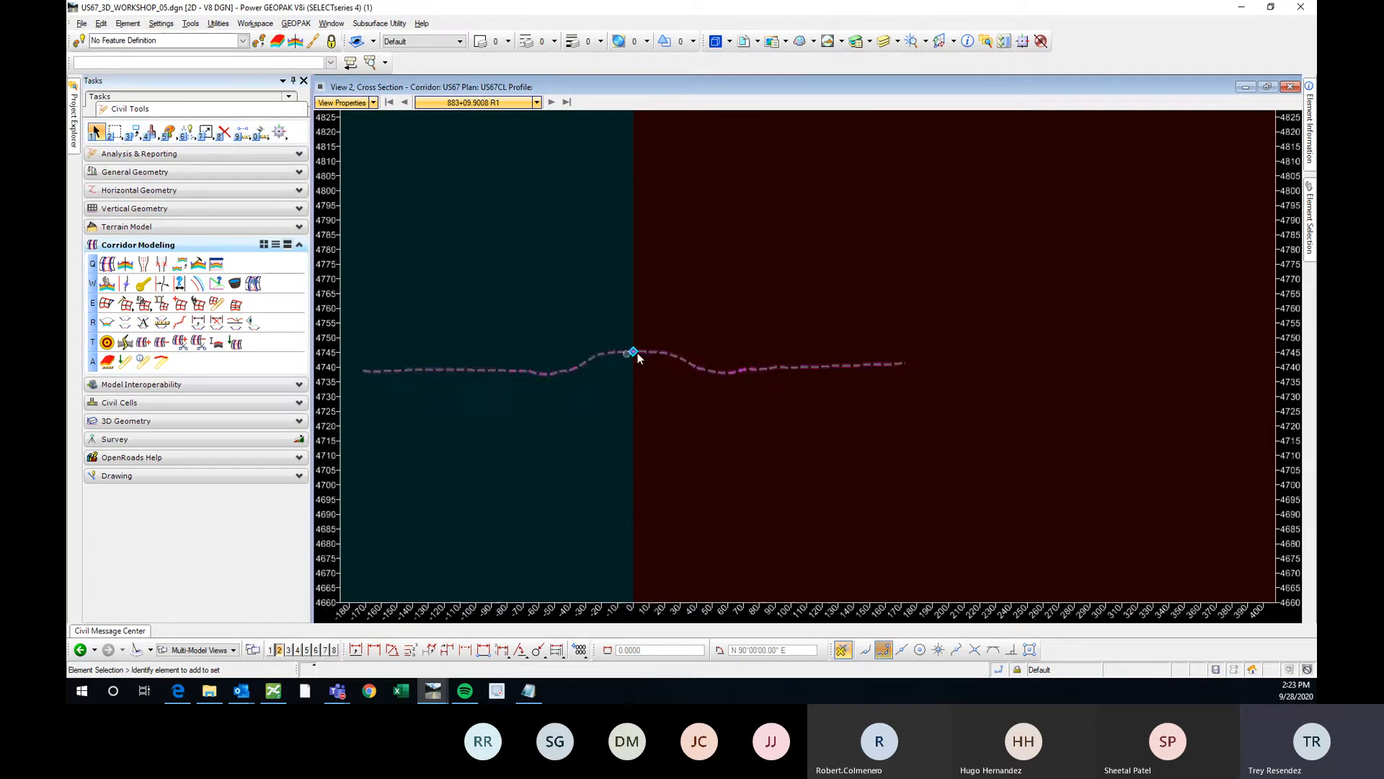
{"action": "left_click", "coordinate": [1267, 86]}
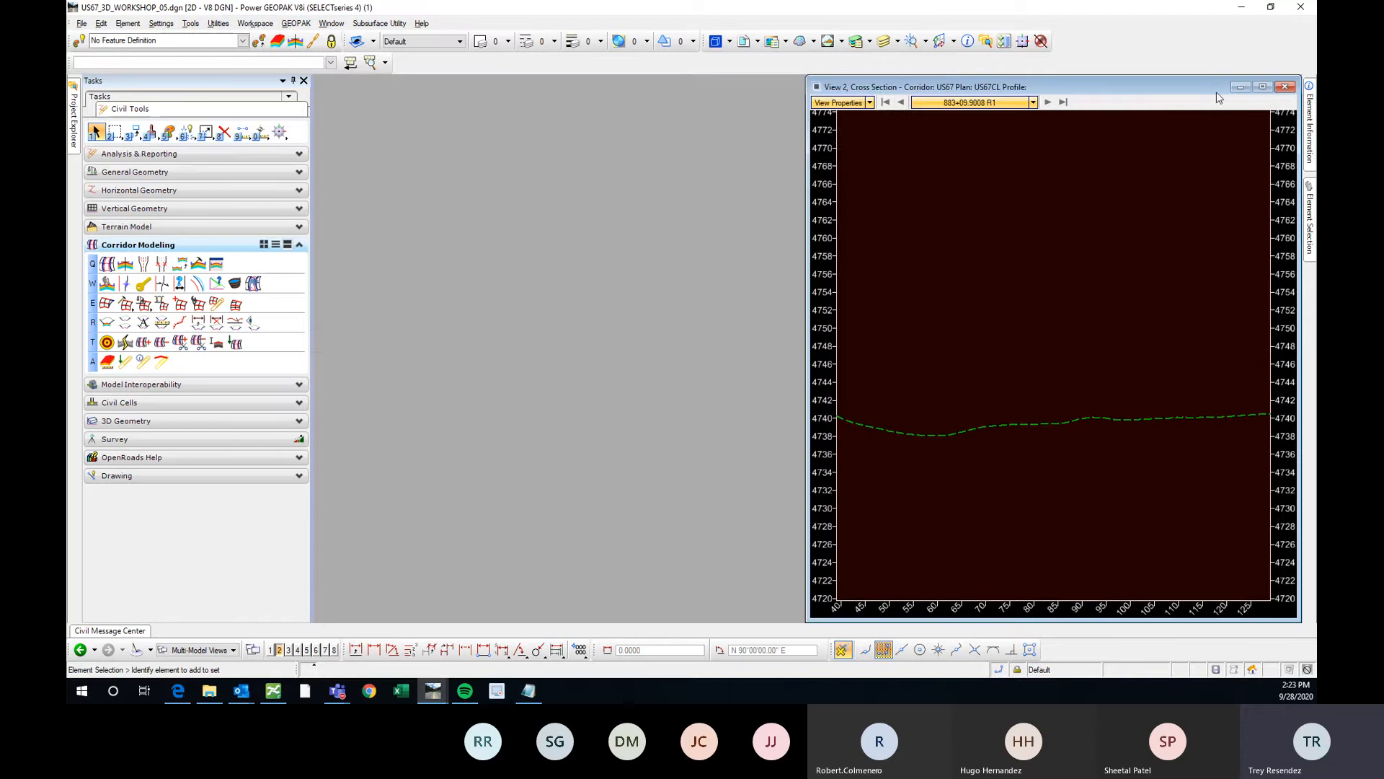
{"action": "scroll", "coordinate": [1158, 358], "scroll_direction": "down", "scroll_amount": 3}
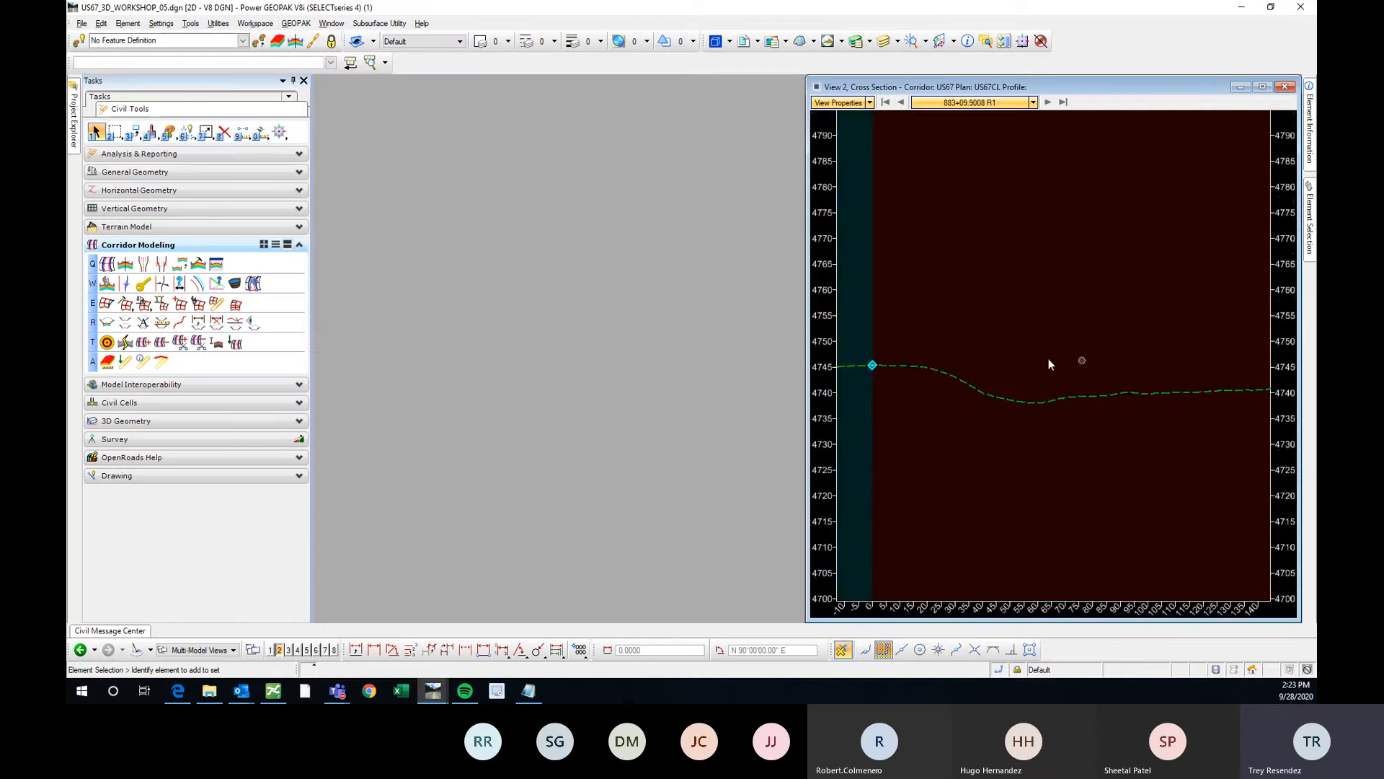
{"action": "scroll", "coordinate": [954, 337], "scroll_direction": "up", "scroll_amount": 3}
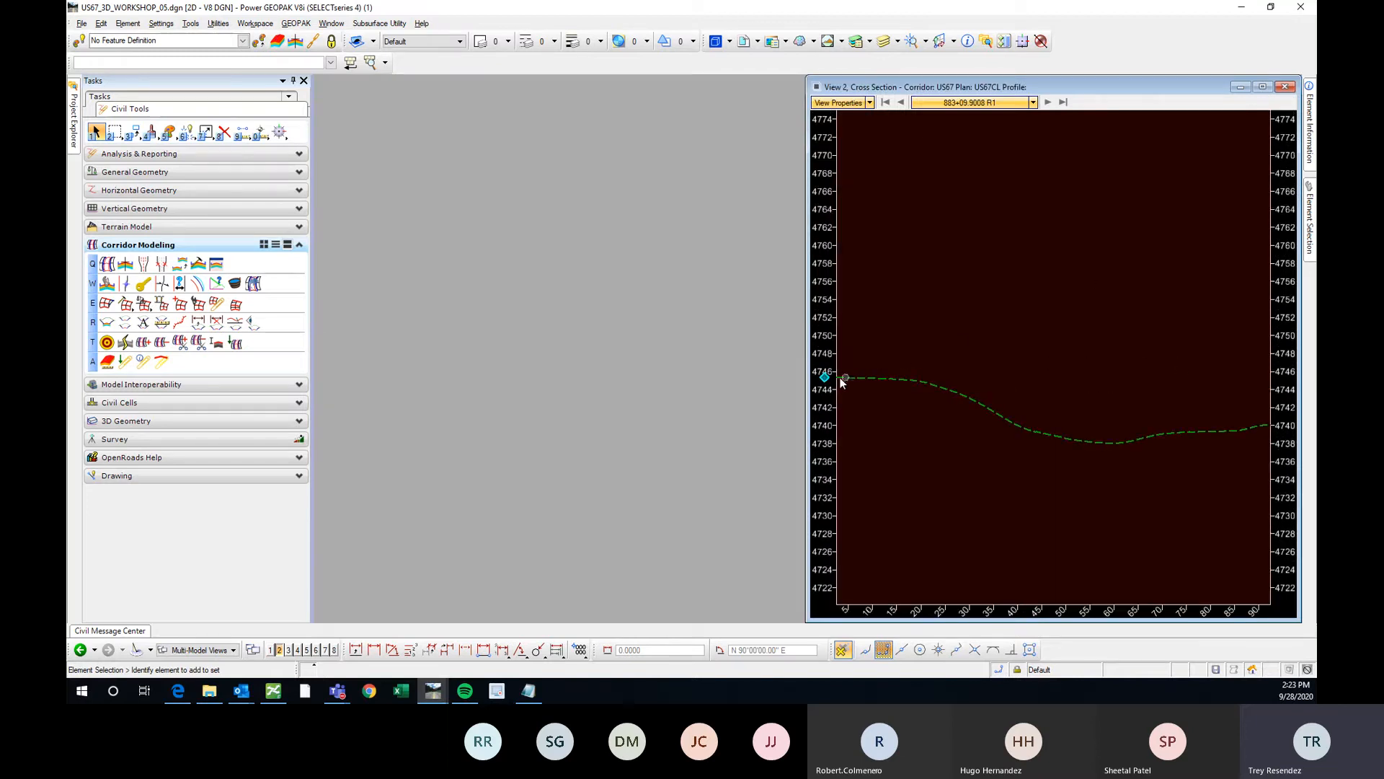
Open plan View 1, enlarge it, and arrange it side by side with the cross section view
{"action": "left_click", "coordinate": [269, 650]}
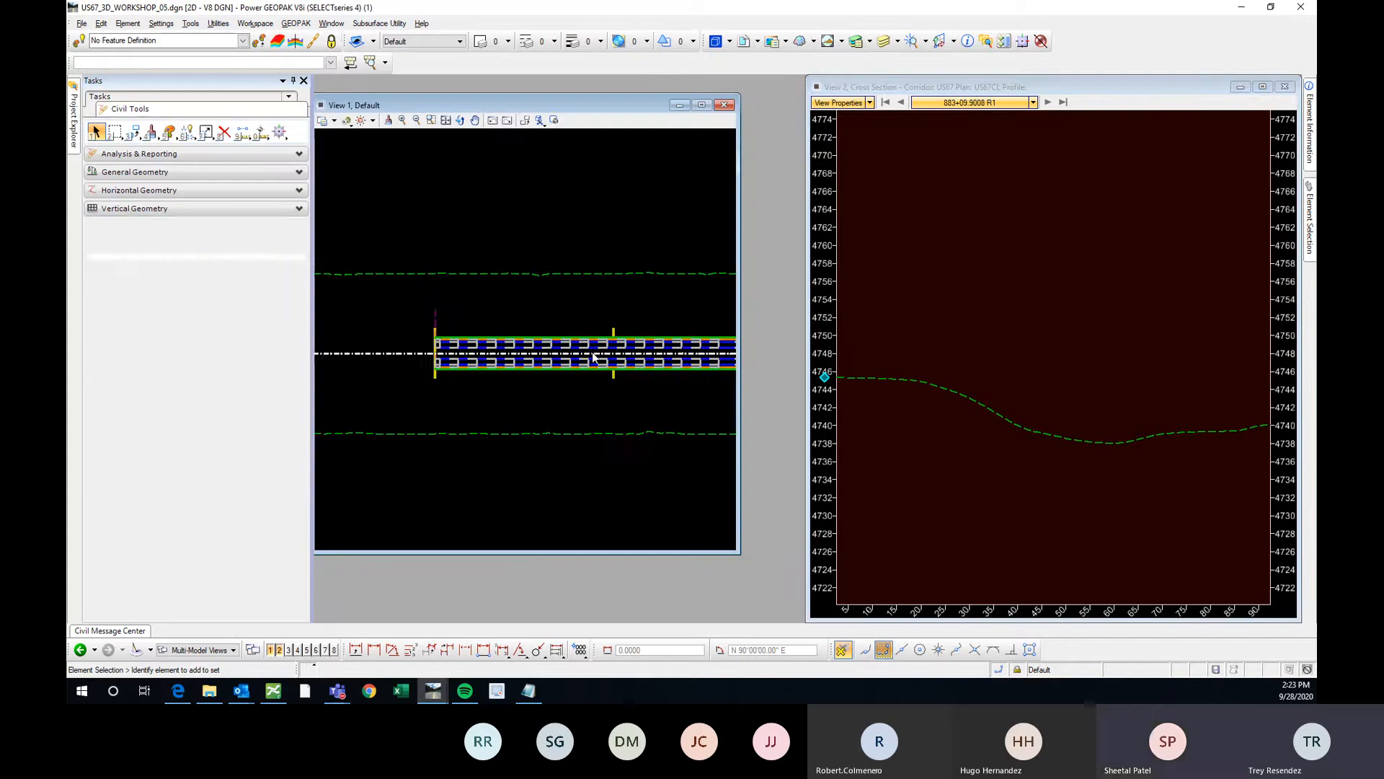
{"action": "left_click_drag", "start_coordinate": [739, 552], "coordinate": [786, 613]}
{"action": "left_click", "coordinate": [332, 23]}
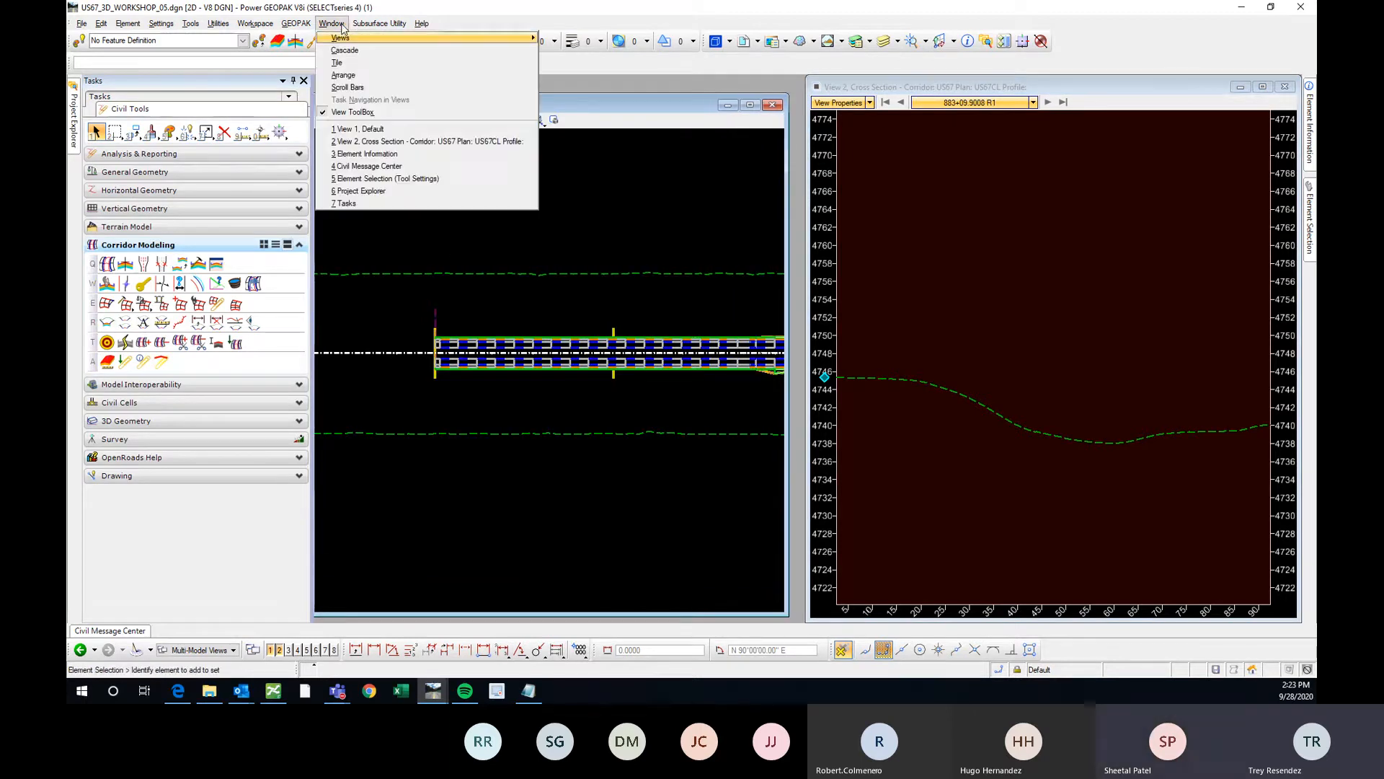
{"action": "left_click", "coordinate": [353, 76]}
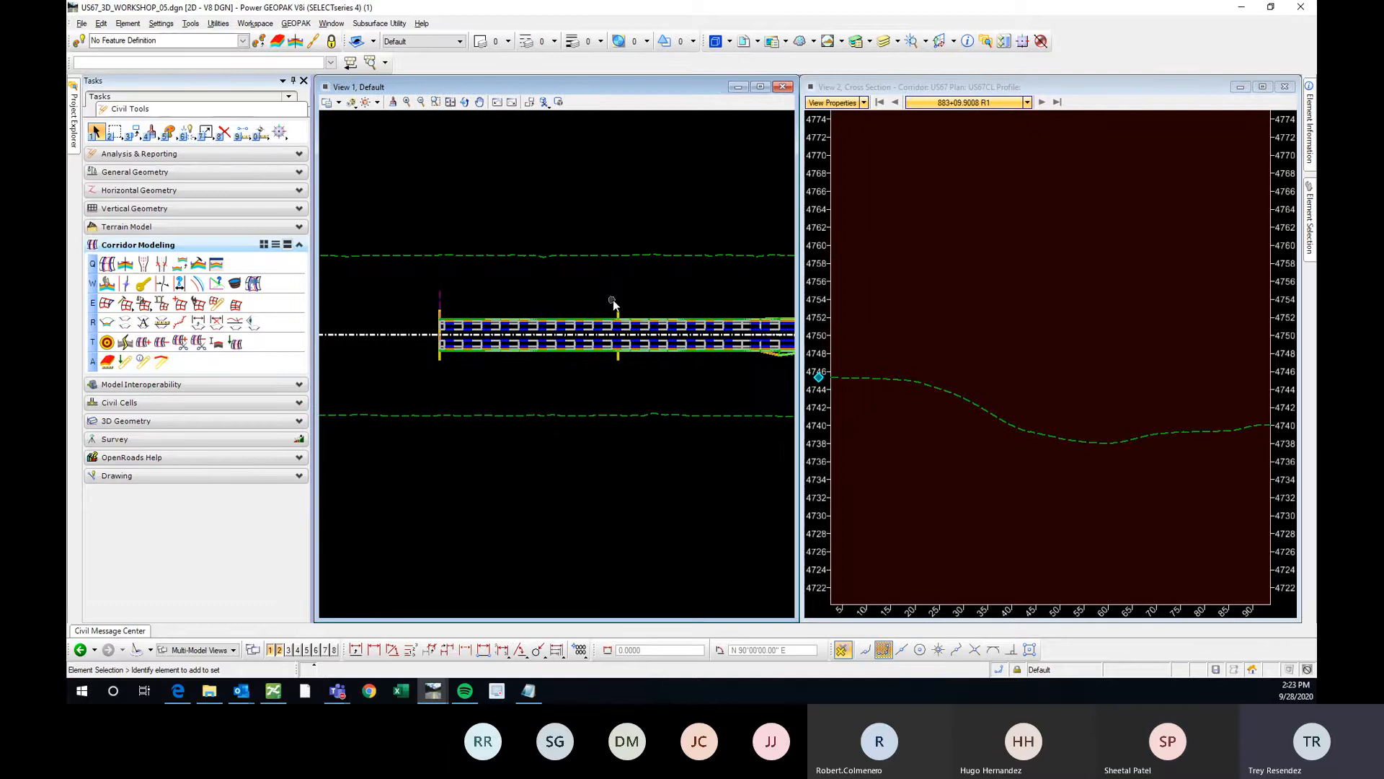
Advance the cross section view to station 885+60 and inspect the pavement against existing ground
{"action": "scroll", "coordinate": [1110, 364], "scroll_direction": "down", "scroll_amount": 2}
{"action": "left_click", "coordinate": [1001, 341]}
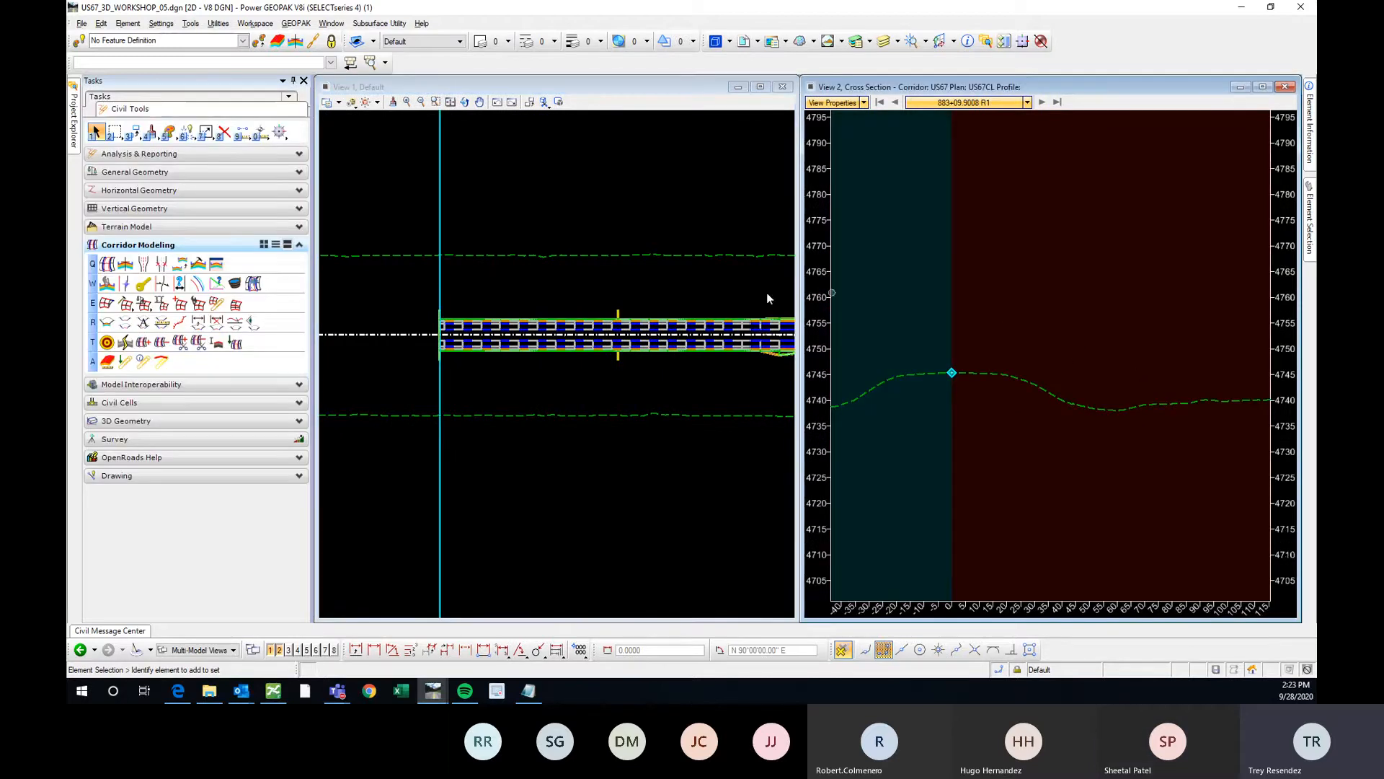
{"action": "left_click", "coordinate": [1042, 102]}
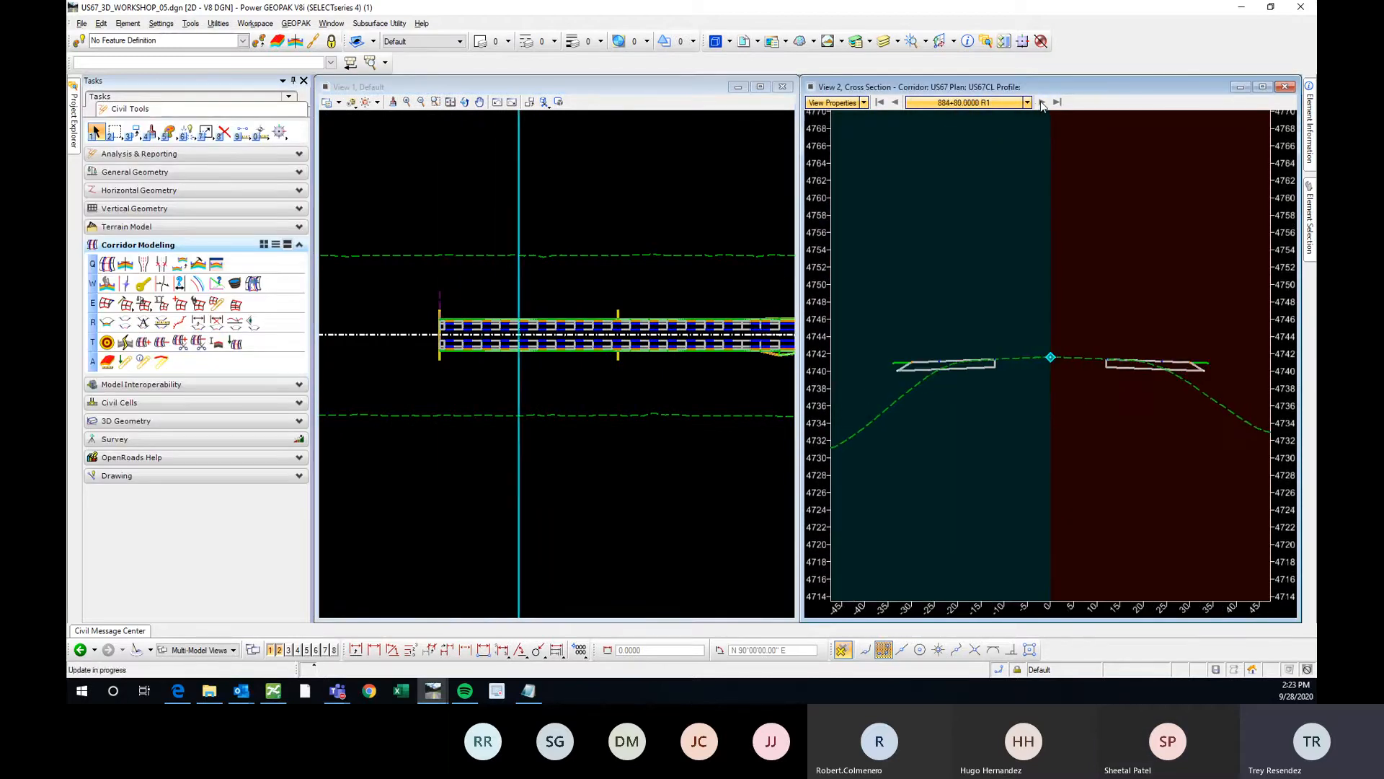
{"action": "scroll", "coordinate": [641, 318], "scroll_direction": "up", "scroll_amount": 1}
{"action": "scroll", "coordinate": [1148, 353], "scroll_direction": "up", "scroll_amount": 2}
{"action": "scroll", "coordinate": [1114, 371], "scroll_direction": "down", "scroll_amount": 1}
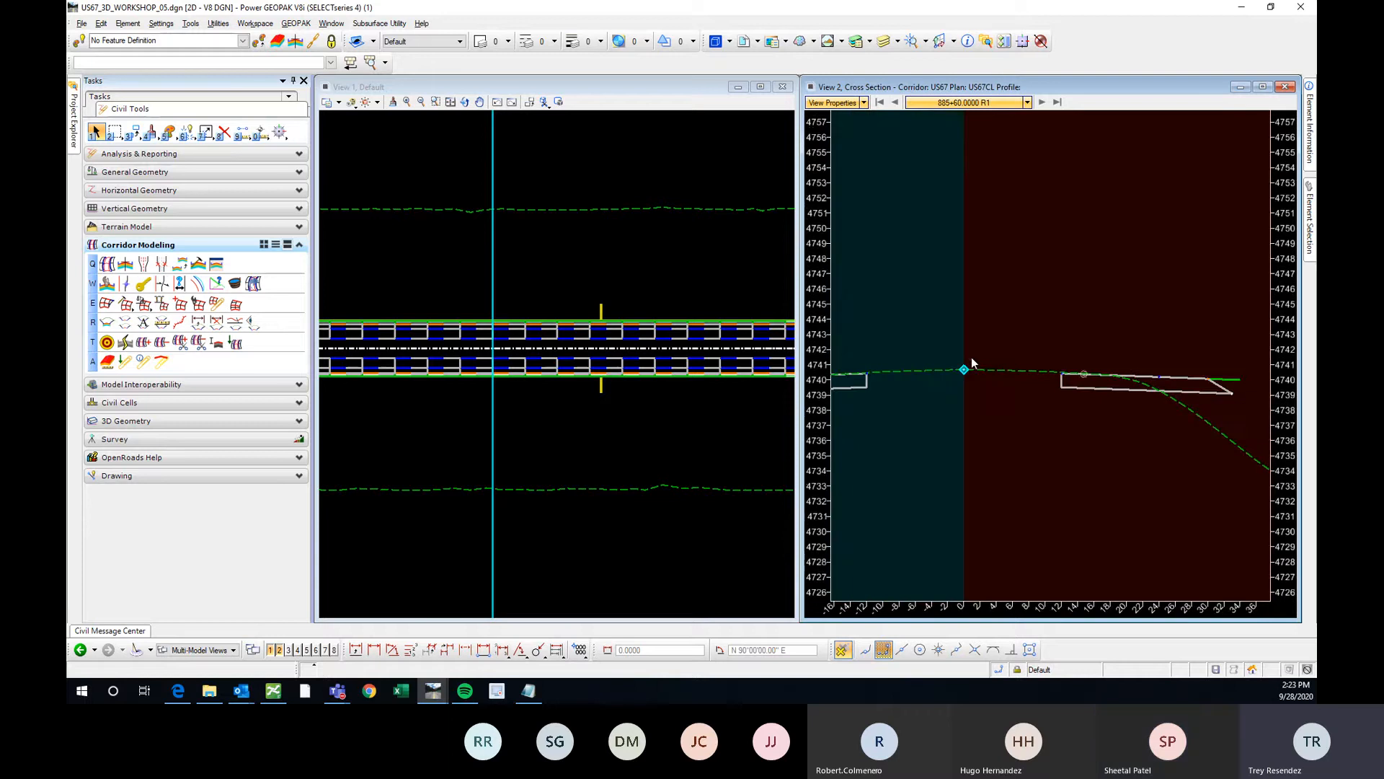
Select the US67 corridor in plan View 1 and process it
{"action": "left_click", "coordinate": [593, 312]}
{"action": "left_click", "coordinate": [602, 308]}
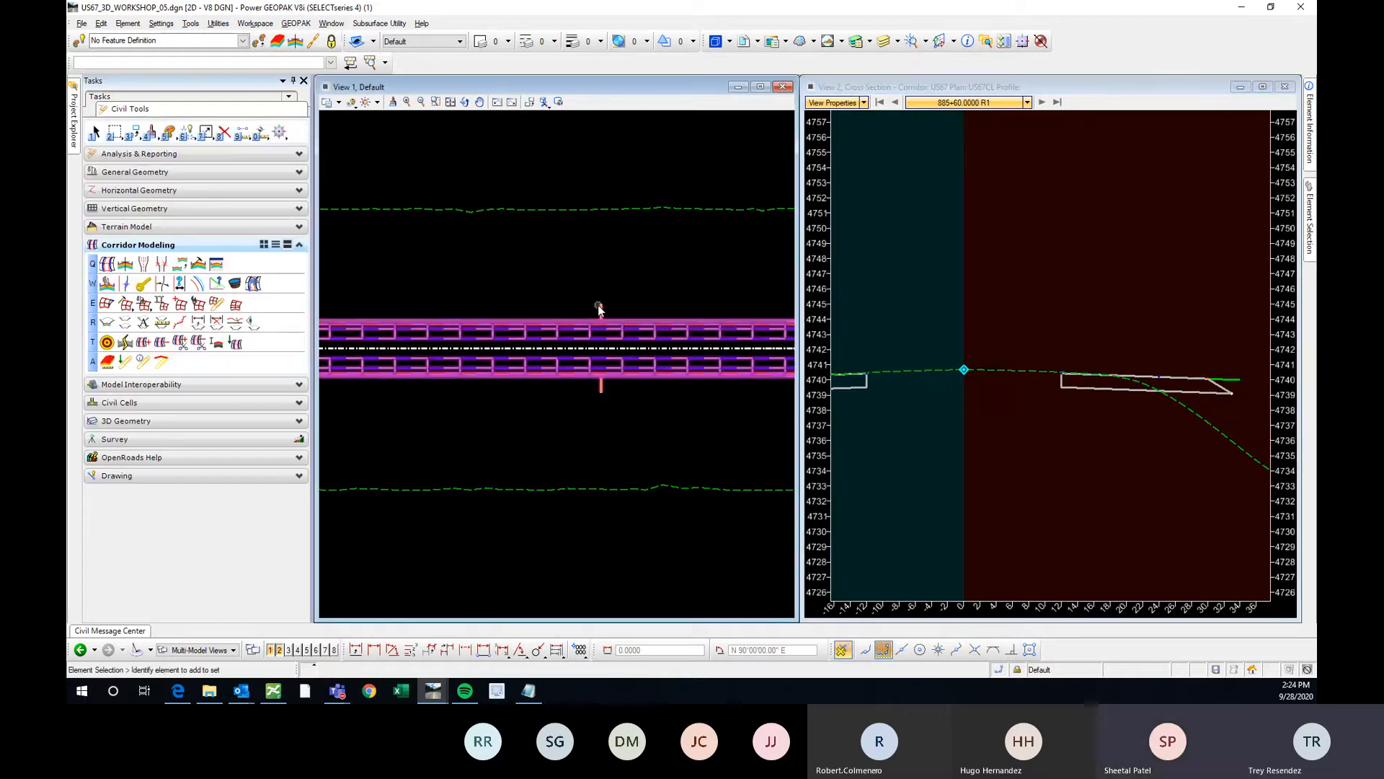
{"action": "left_click", "coordinate": [601, 310]}
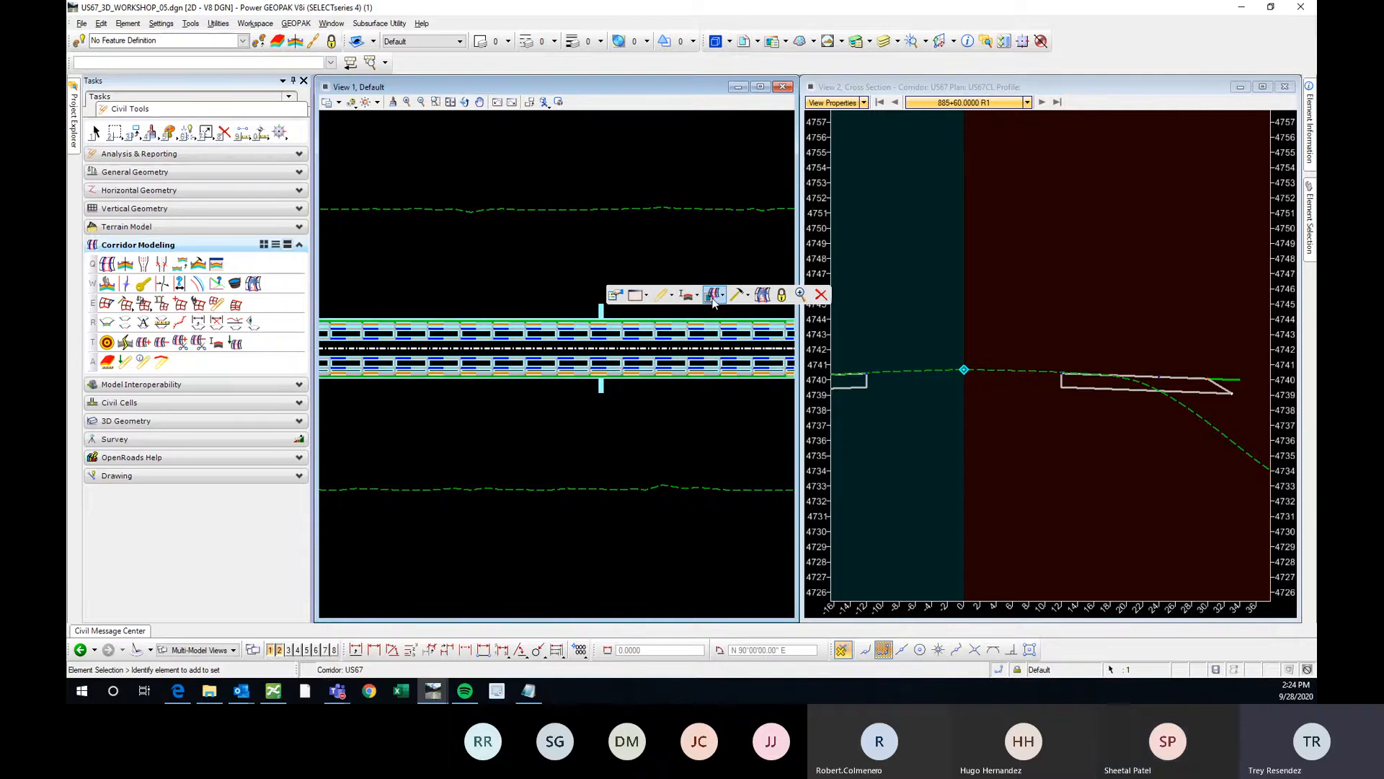
{"action": "left_click", "coordinate": [767, 296]}
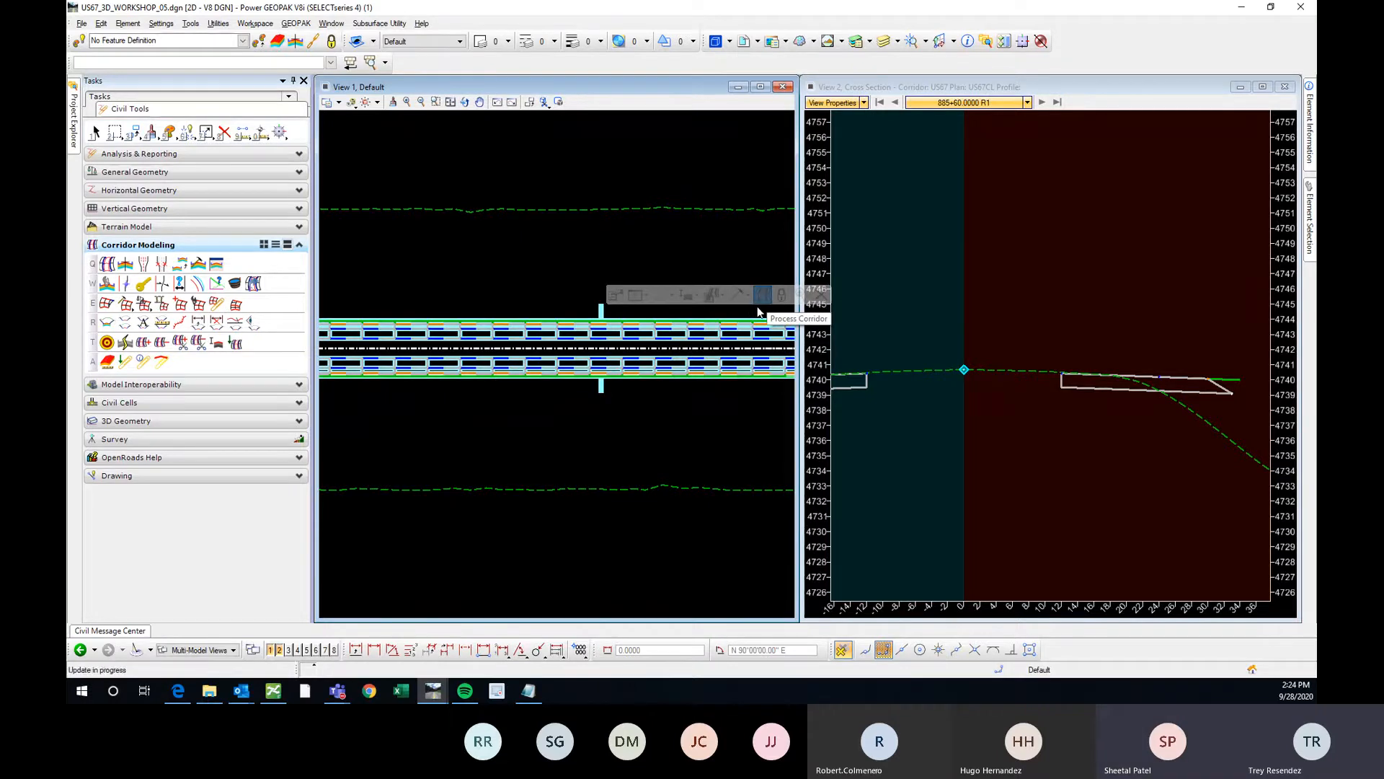
Step through the reprocessed cross sections up to station 894+40, checking the pavement against existing ground closely at station 891+20
{"action": "left_click", "coordinate": [1041, 103]}
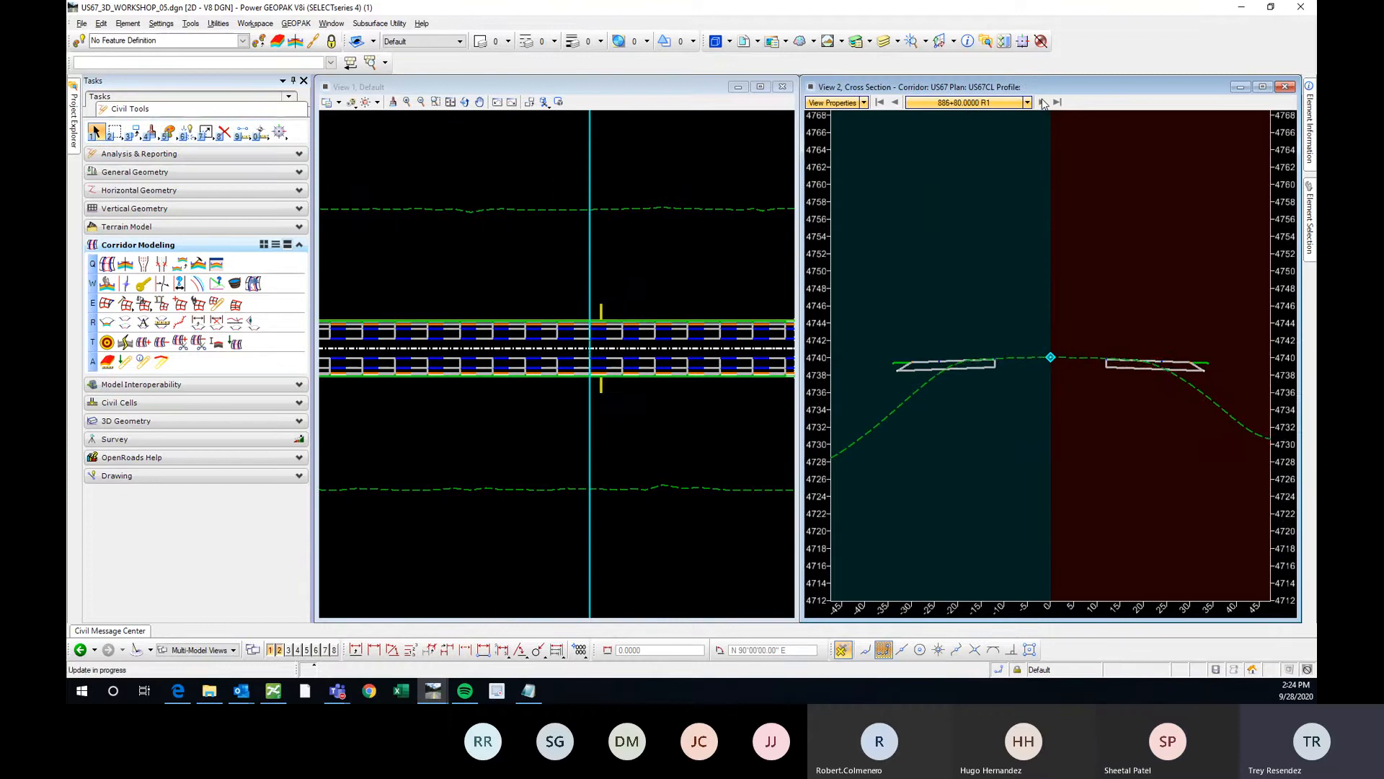
{"action": "left_click", "coordinate": [1043, 103]}
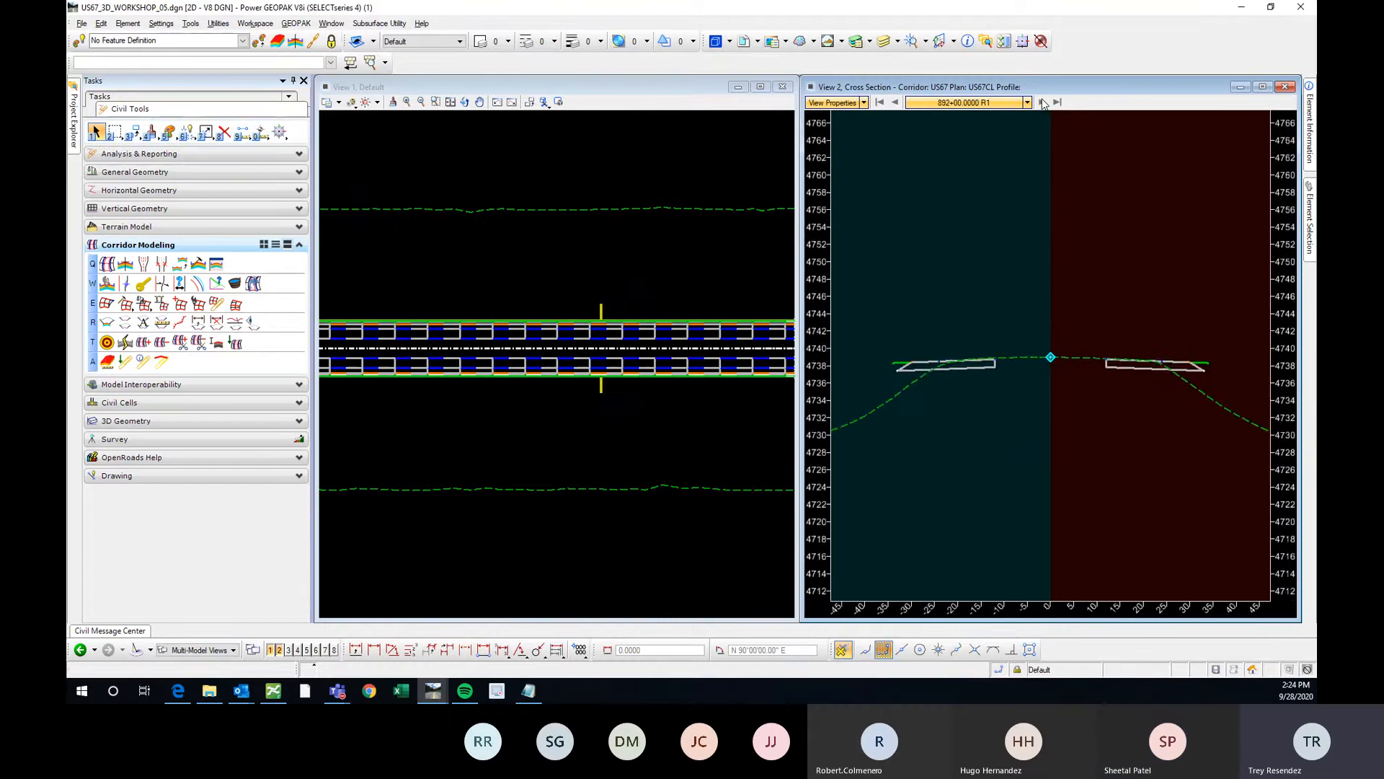
{"action": "left_click", "coordinate": [895, 102]}
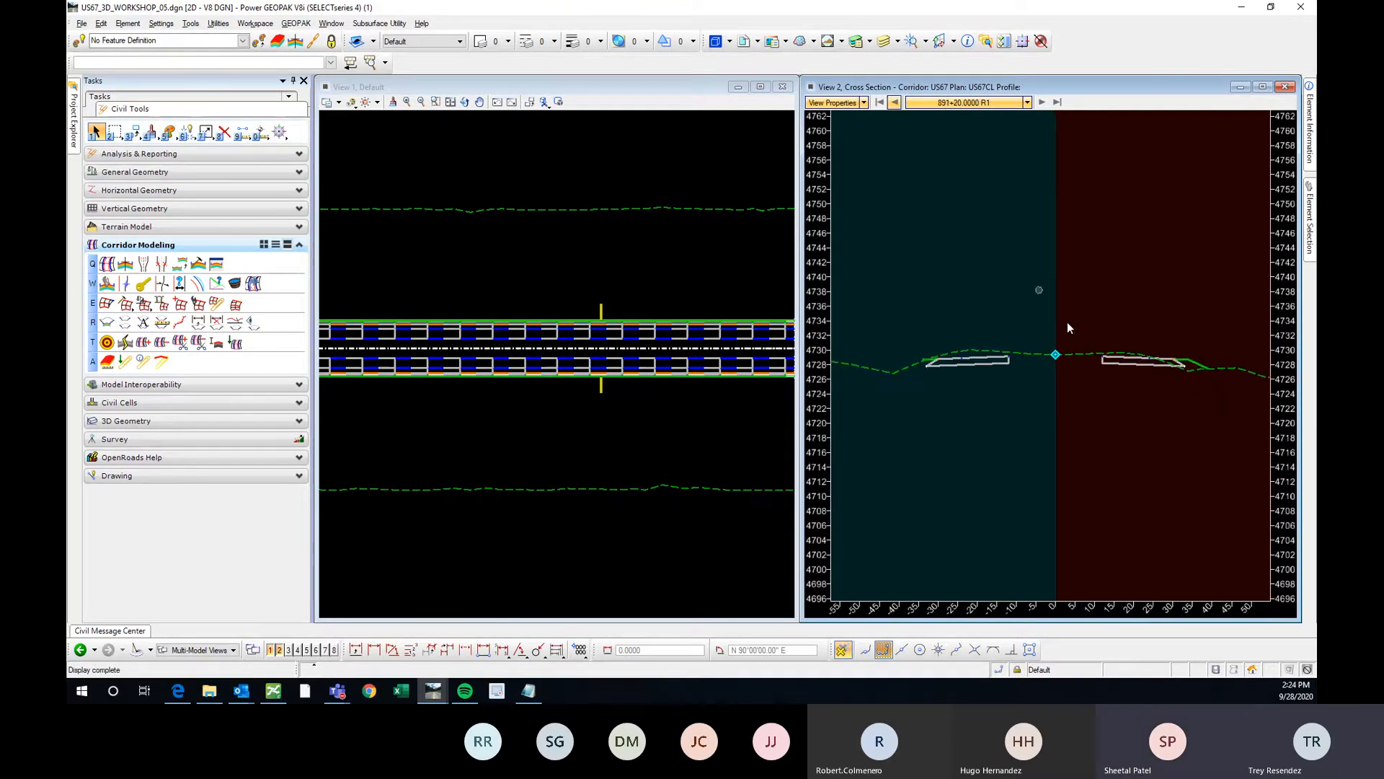
{"action": "scroll", "coordinate": [1103, 362], "scroll_direction": "up", "scroll_amount": 2}
{"action": "scroll", "coordinate": [1002, 335], "scroll_direction": "down", "scroll_amount": 1}
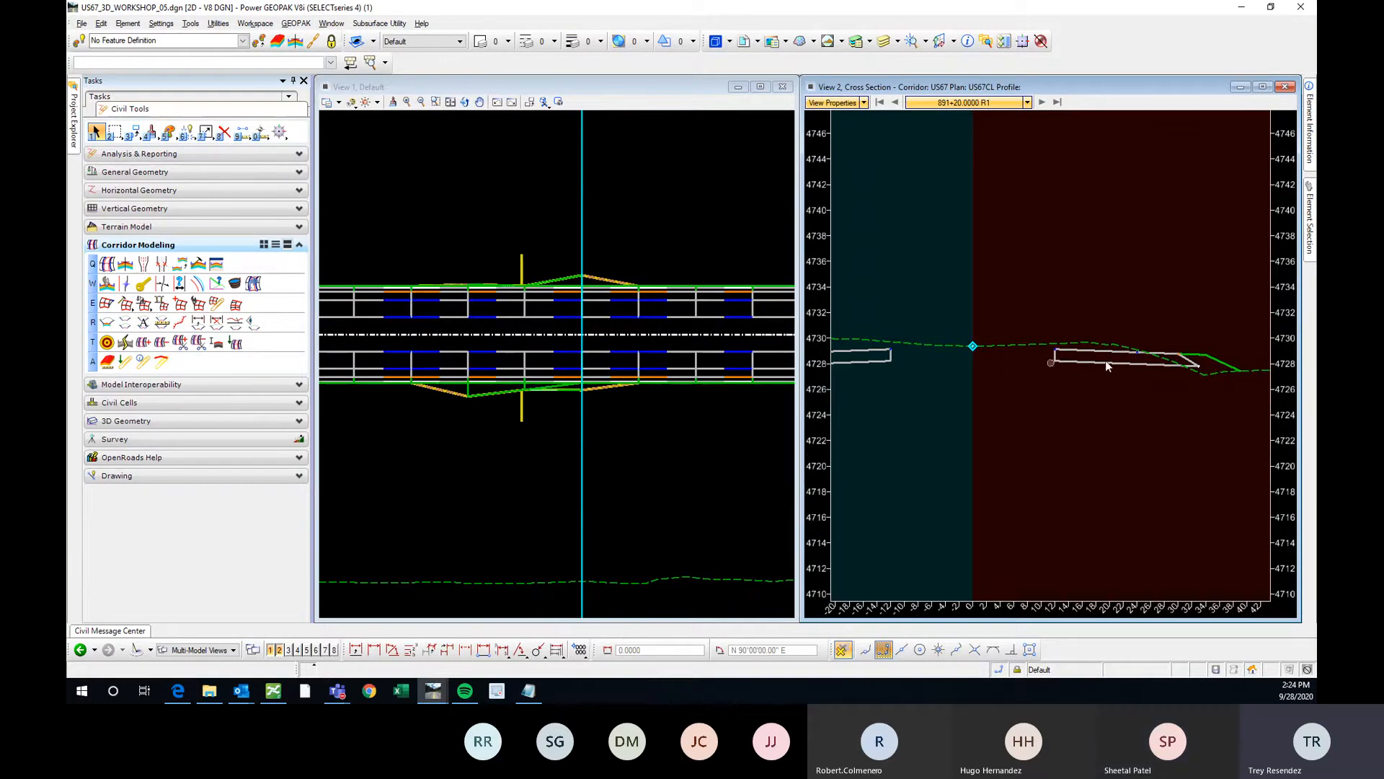
{"action": "scroll", "coordinate": [1105, 360], "scroll_direction": "down", "scroll_amount": 2}
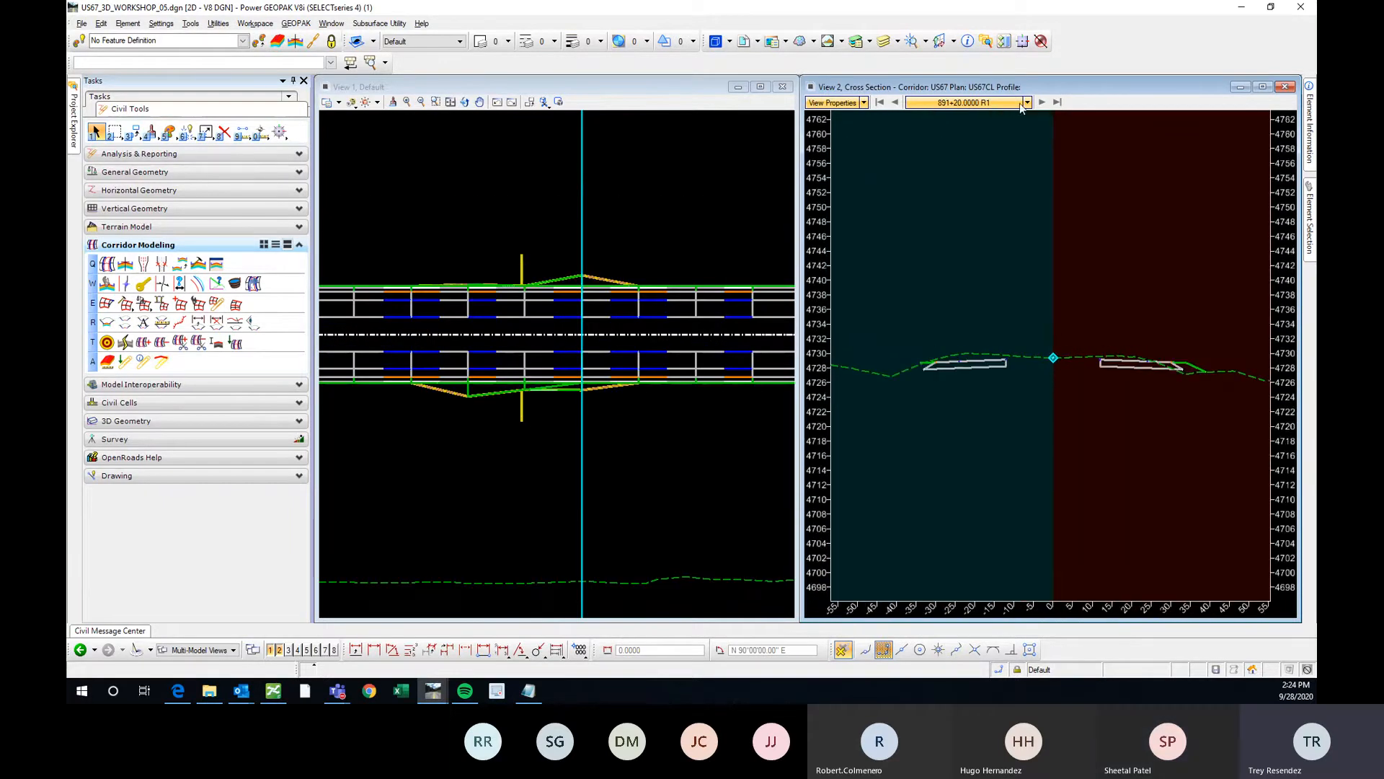
{"action": "left_click", "coordinate": [1041, 102]}
{"action": "left_click", "coordinate": [1042, 102]}
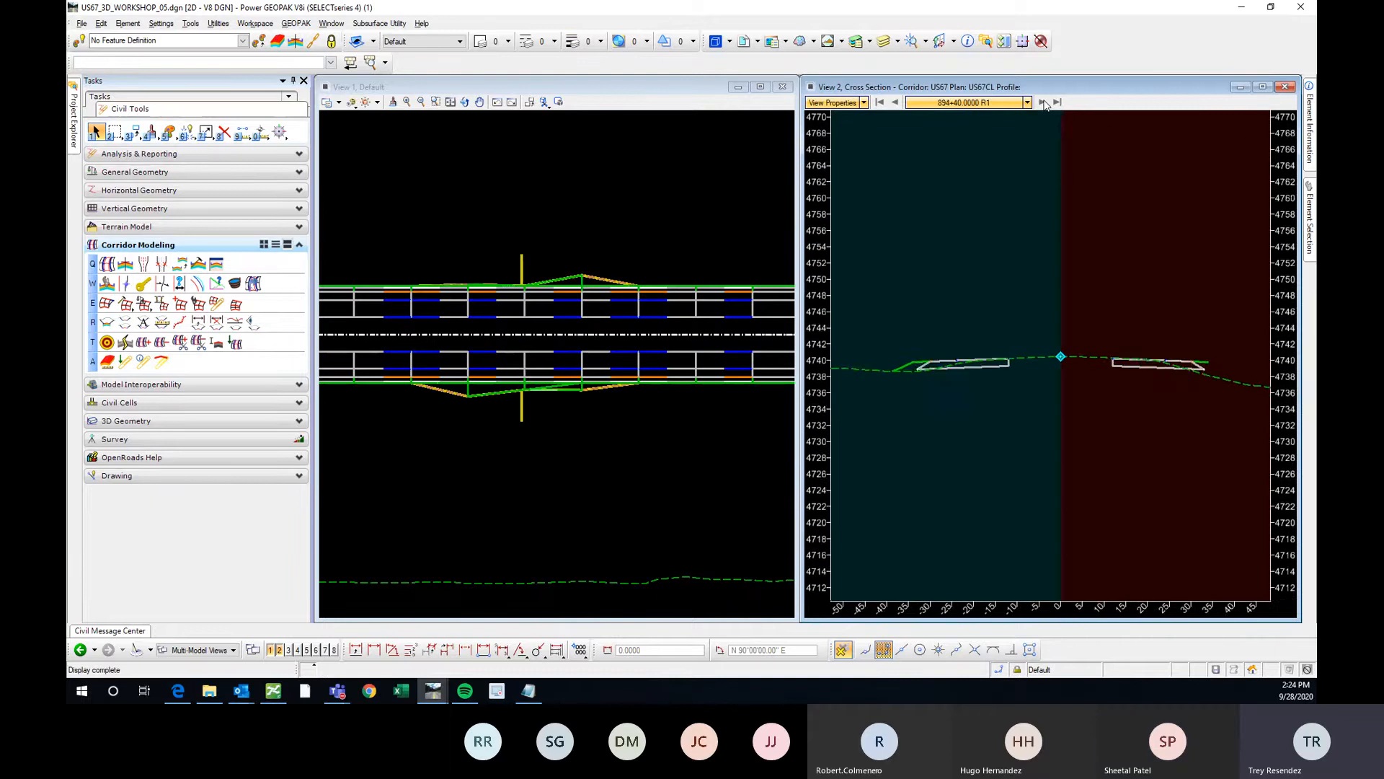
Advance the cross-section view to station 899+60 and examine the inner pavement edges against the existing ground line
{"action": "left_click", "coordinate": [1042, 102]}
{"action": "left_click", "coordinate": [1042, 102]}
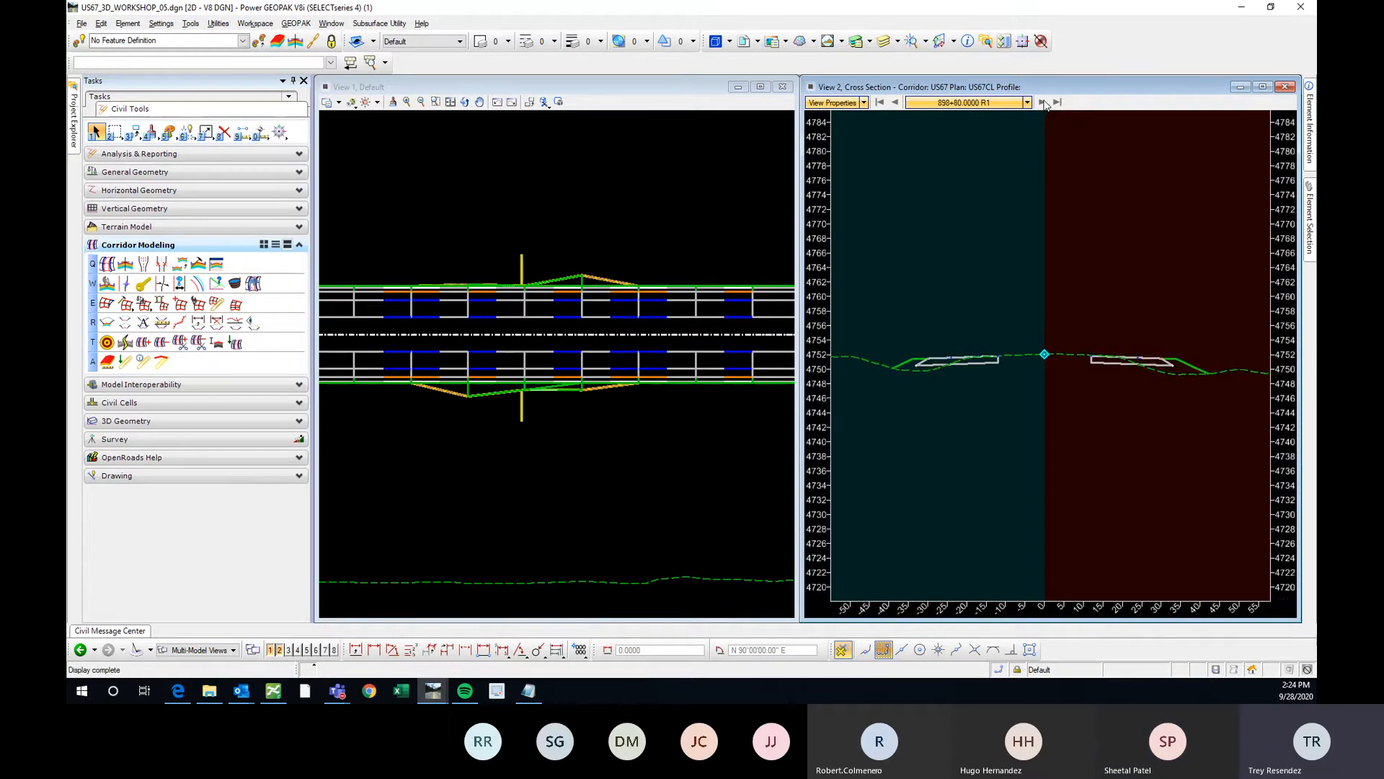
{"action": "left_click", "coordinate": [1042, 102]}
{"action": "scroll", "coordinate": [1085, 357], "scroll_direction": "up", "scroll_amount": 4}
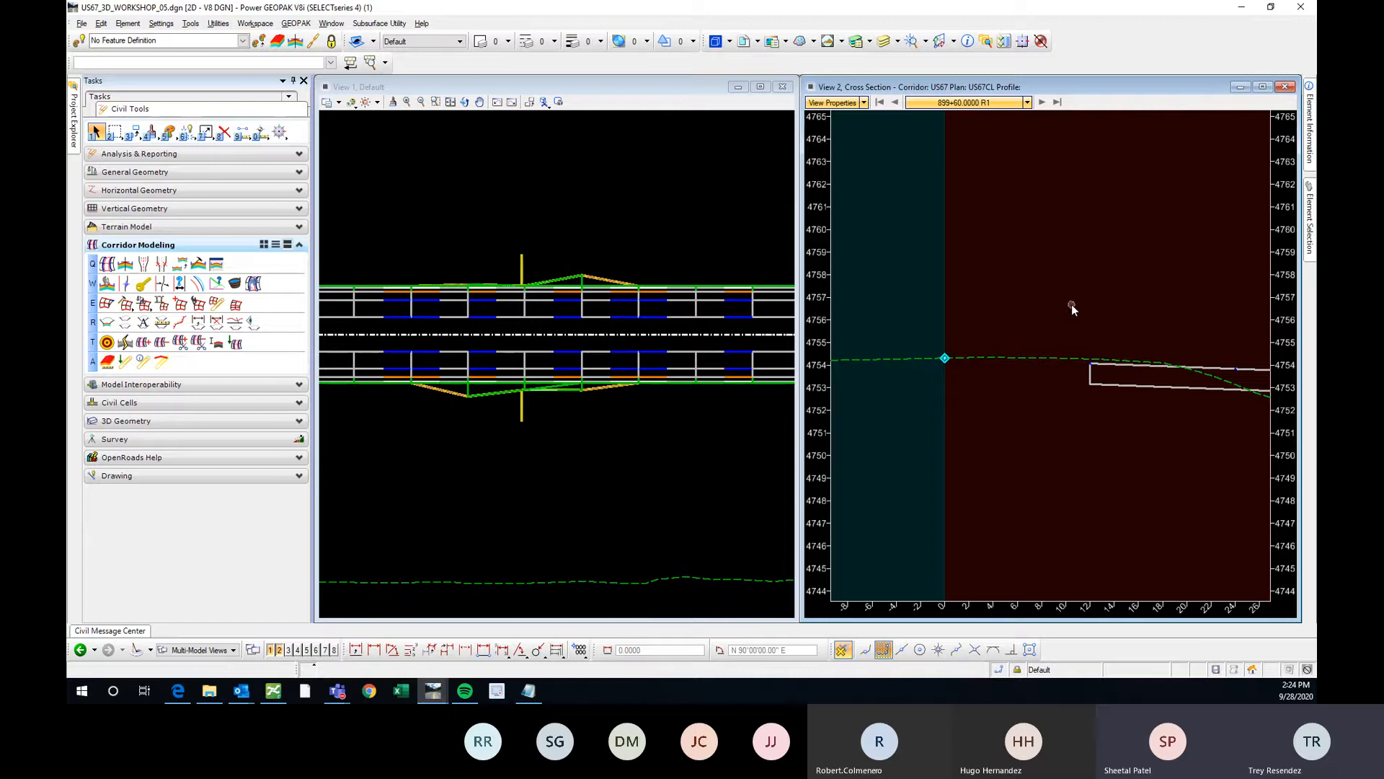
{"action": "scroll", "coordinate": [1091, 359], "scroll_direction": "up", "scroll_amount": 1}
{"action": "scroll", "coordinate": [1093, 306], "scroll_direction": "down", "scroll_amount": 1}
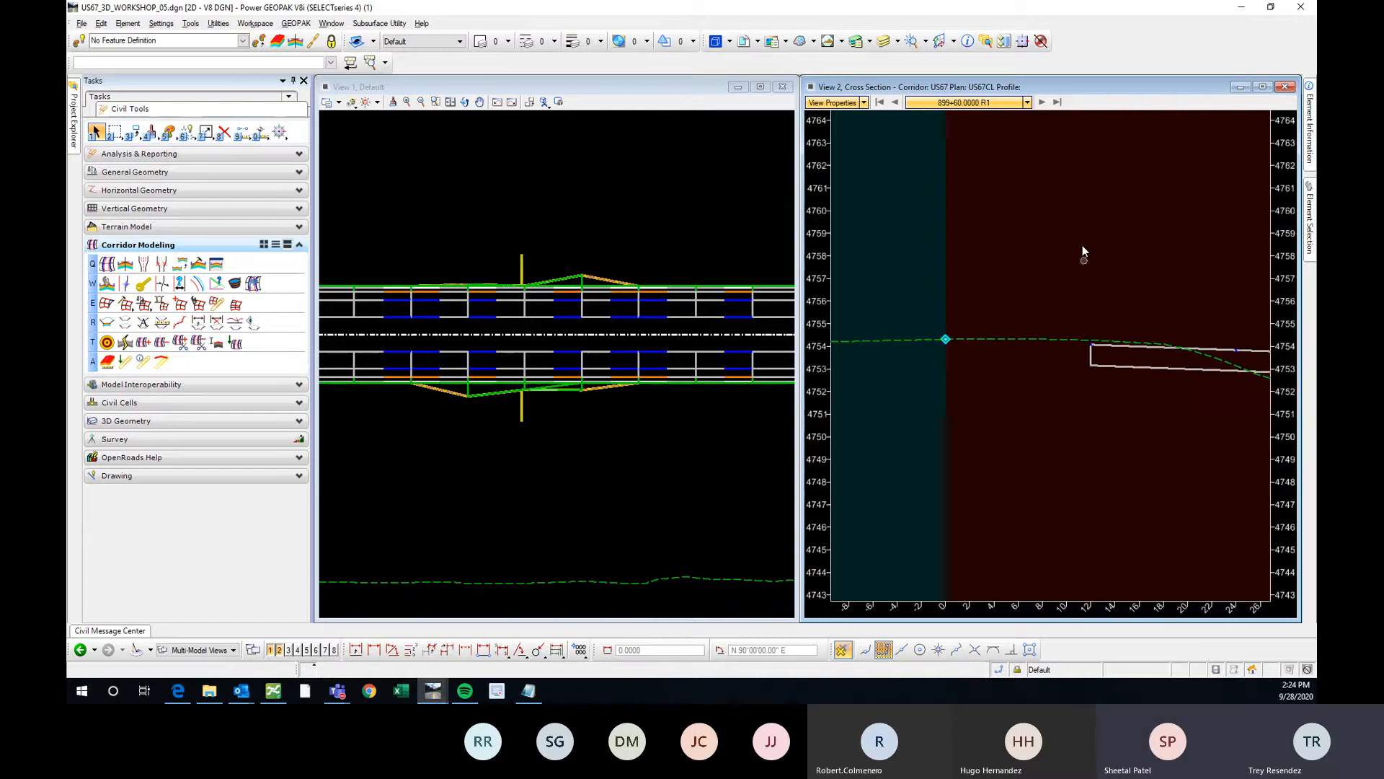
{"action": "scroll", "coordinate": [1079, 352], "scroll_direction": "up", "scroll_amount": 5}
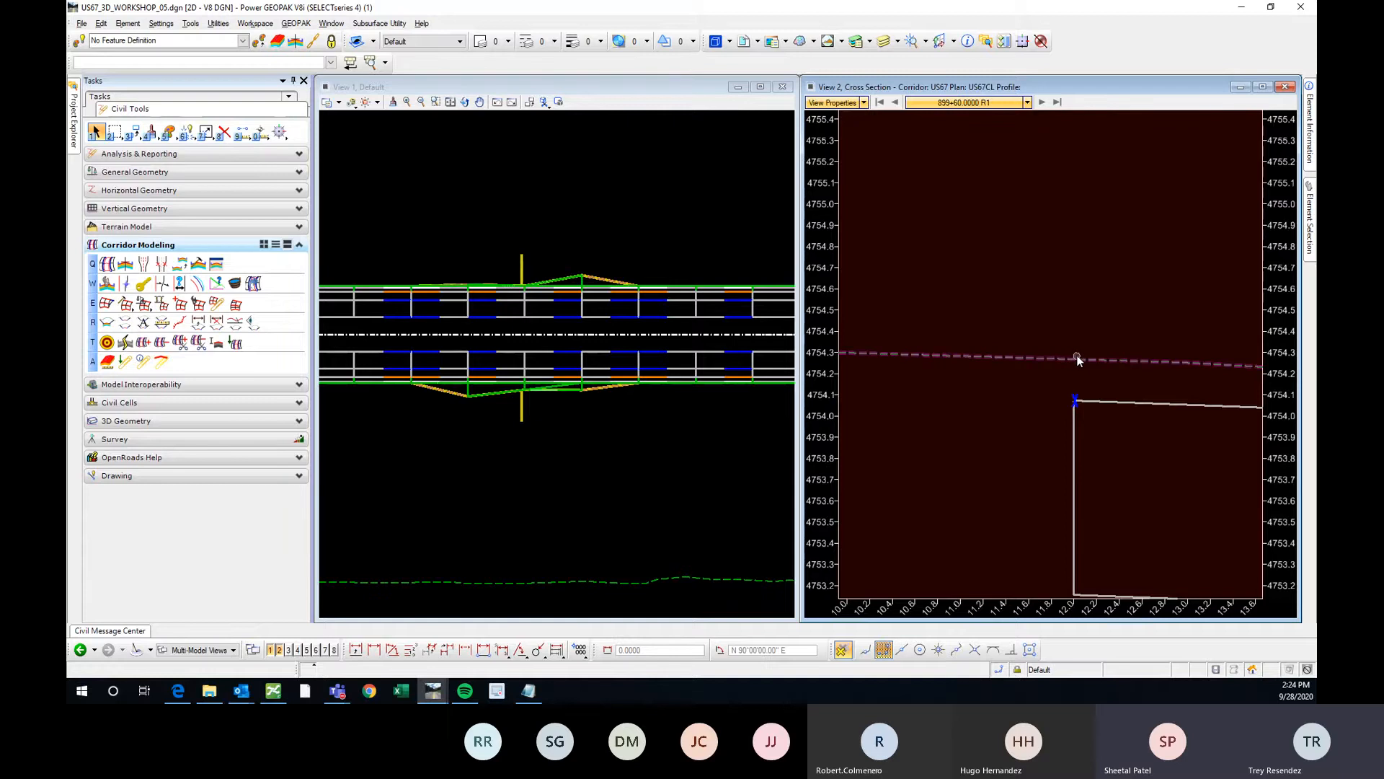
{"action": "scroll", "coordinate": [1077, 359], "scroll_direction": "down", "scroll_amount": 5}
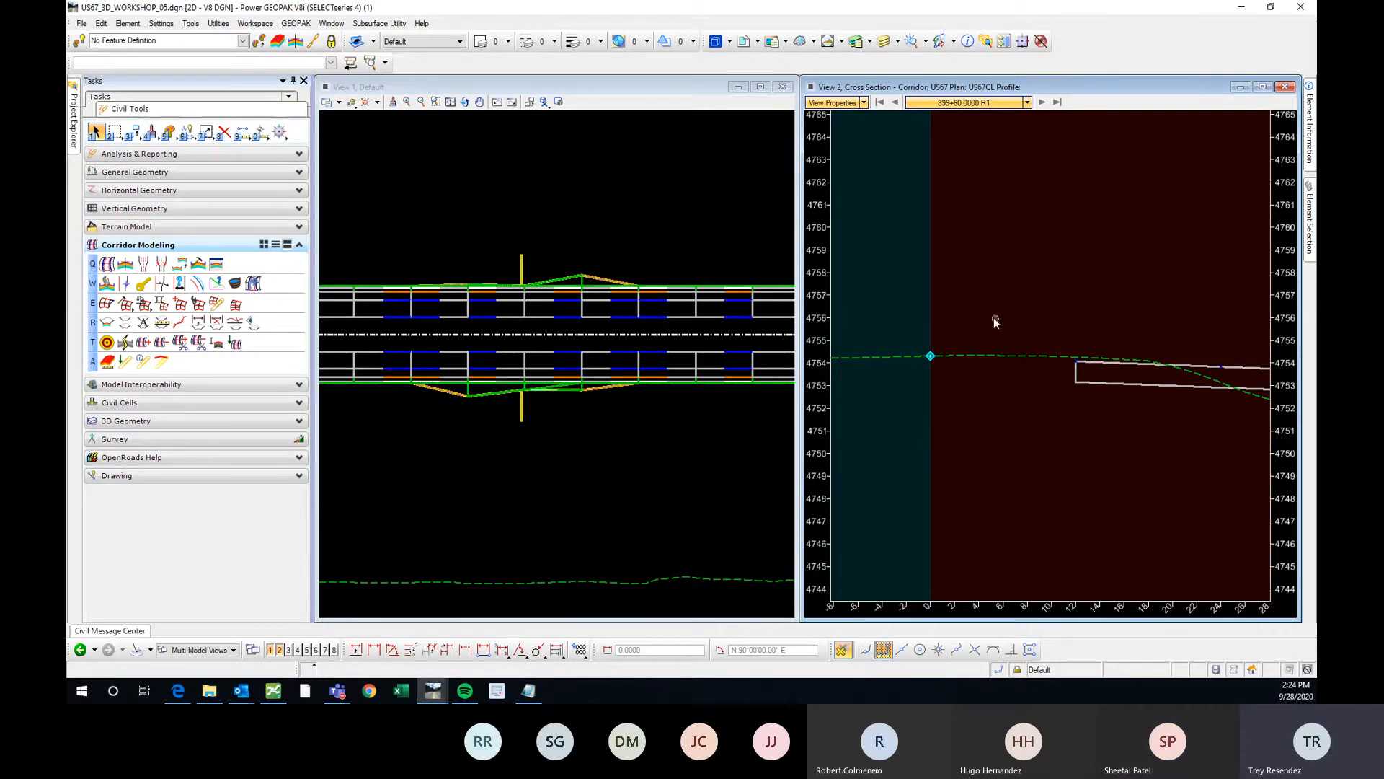
{"action": "scroll", "coordinate": [1009, 303], "scroll_direction": "down", "scroll_amount": 2}
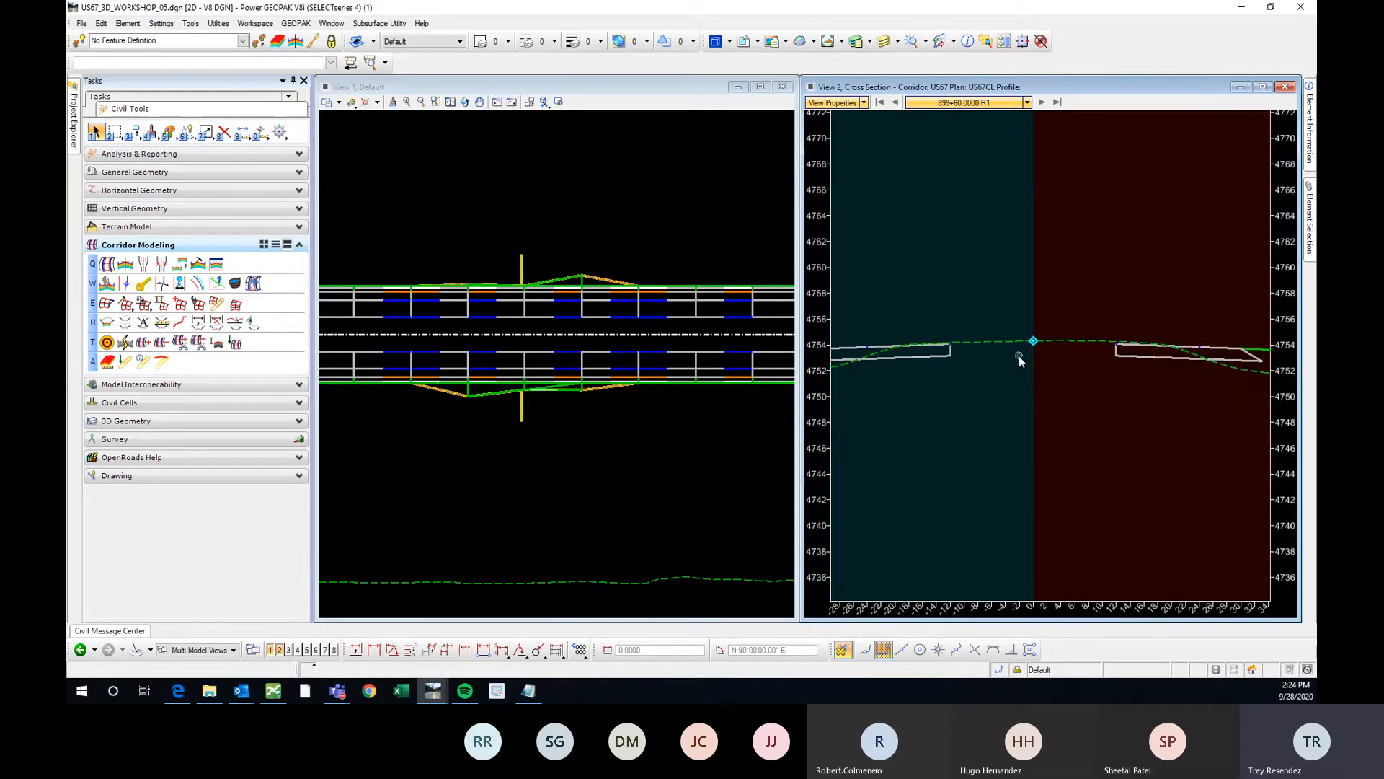
{"action": "scroll", "coordinate": [1024, 385], "scroll_direction": "down", "scroll_amount": 2}
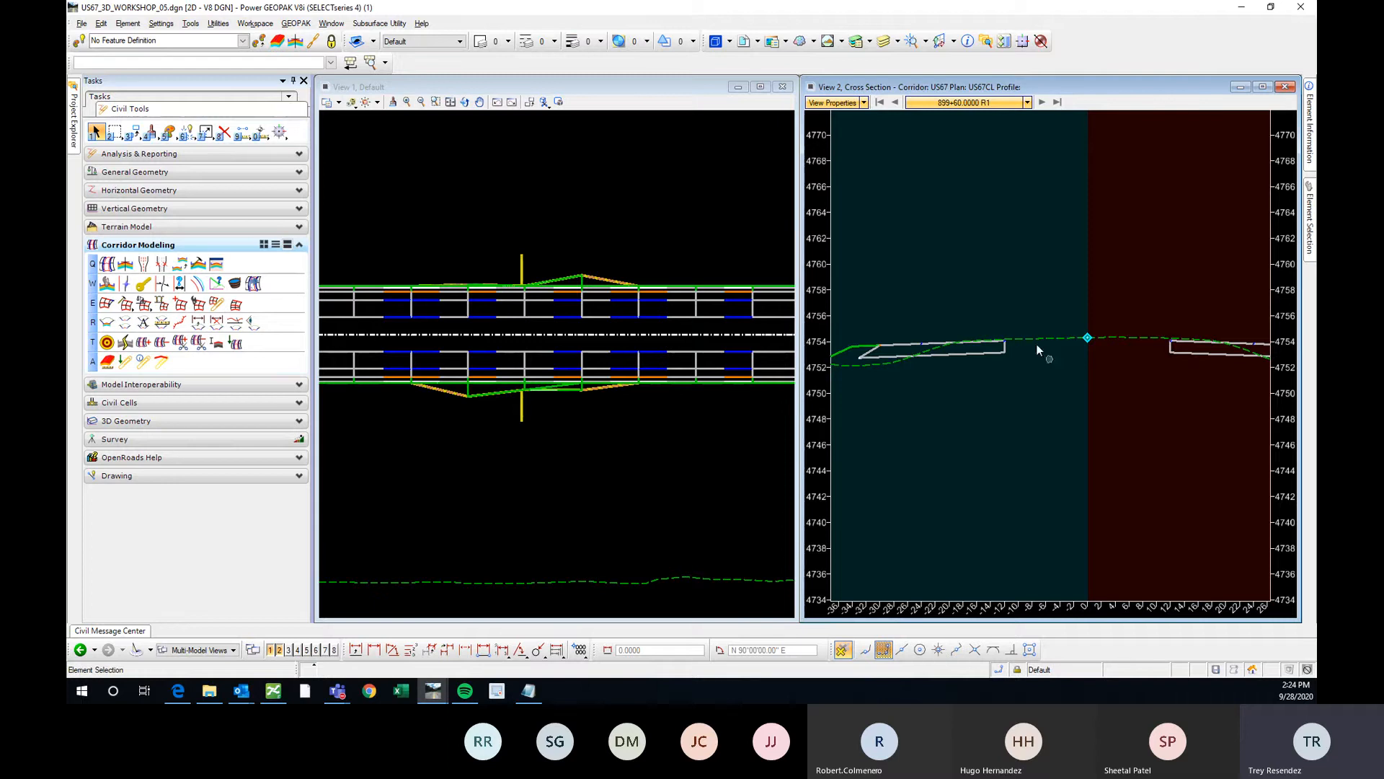
{"action": "scroll", "coordinate": [1067, 332], "scroll_direction": "down", "scroll_amount": 1}
{"action": "scroll", "coordinate": [1038, 339], "scroll_direction": "up", "scroll_amount": 2}
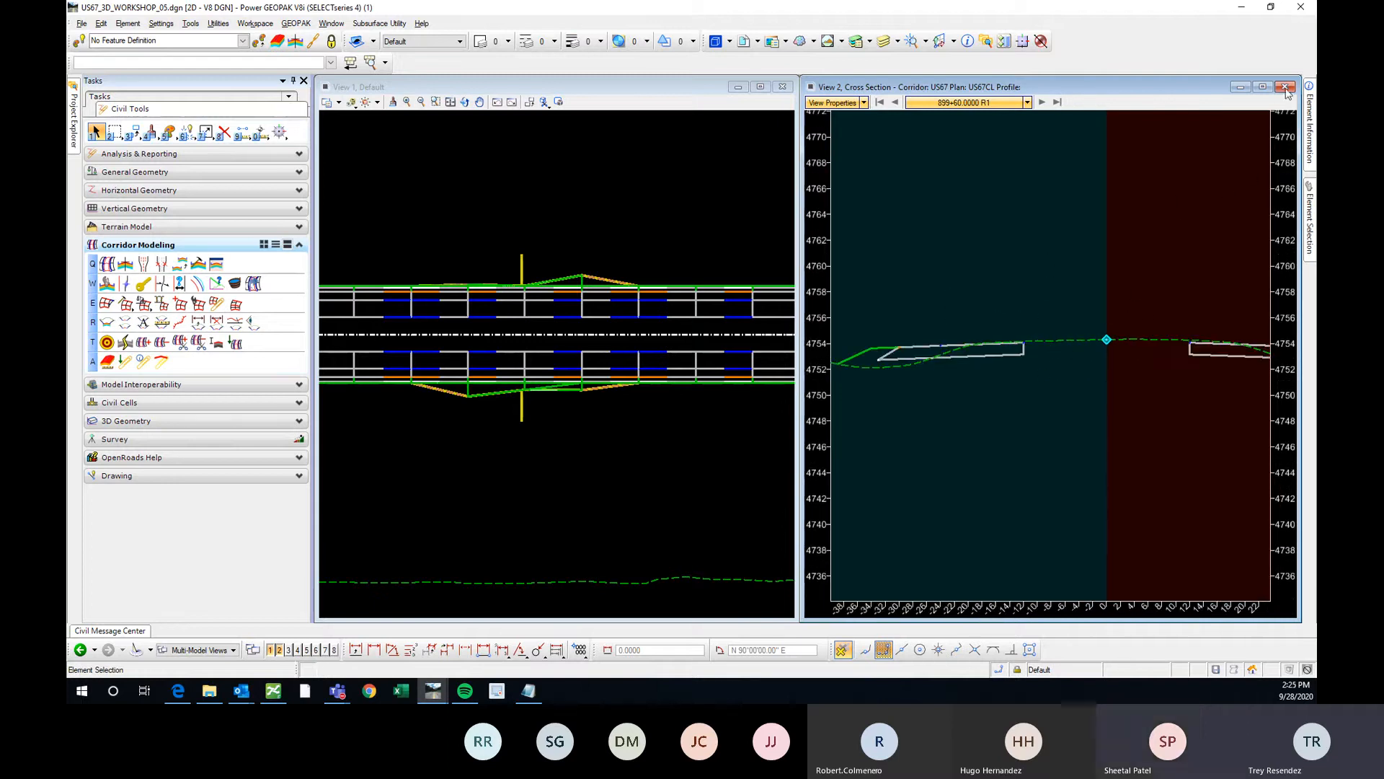
Select the US67 corridor in the plan view and look through its corridor creation tools
{"action": "scroll", "coordinate": [577, 385], "scroll_direction": "down", "scroll_amount": 3}
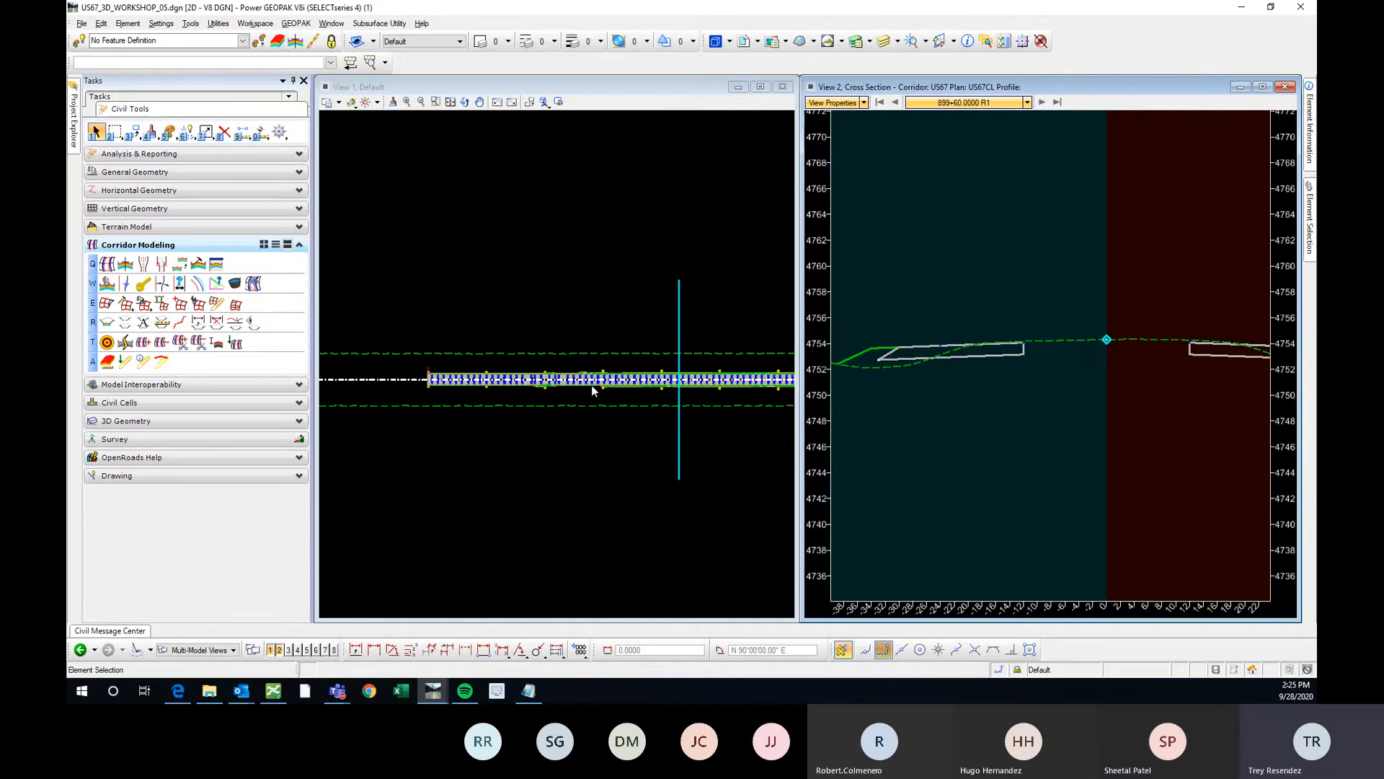
{"action": "scroll", "coordinate": [677, 424], "scroll_direction": "up", "scroll_amount": 3}
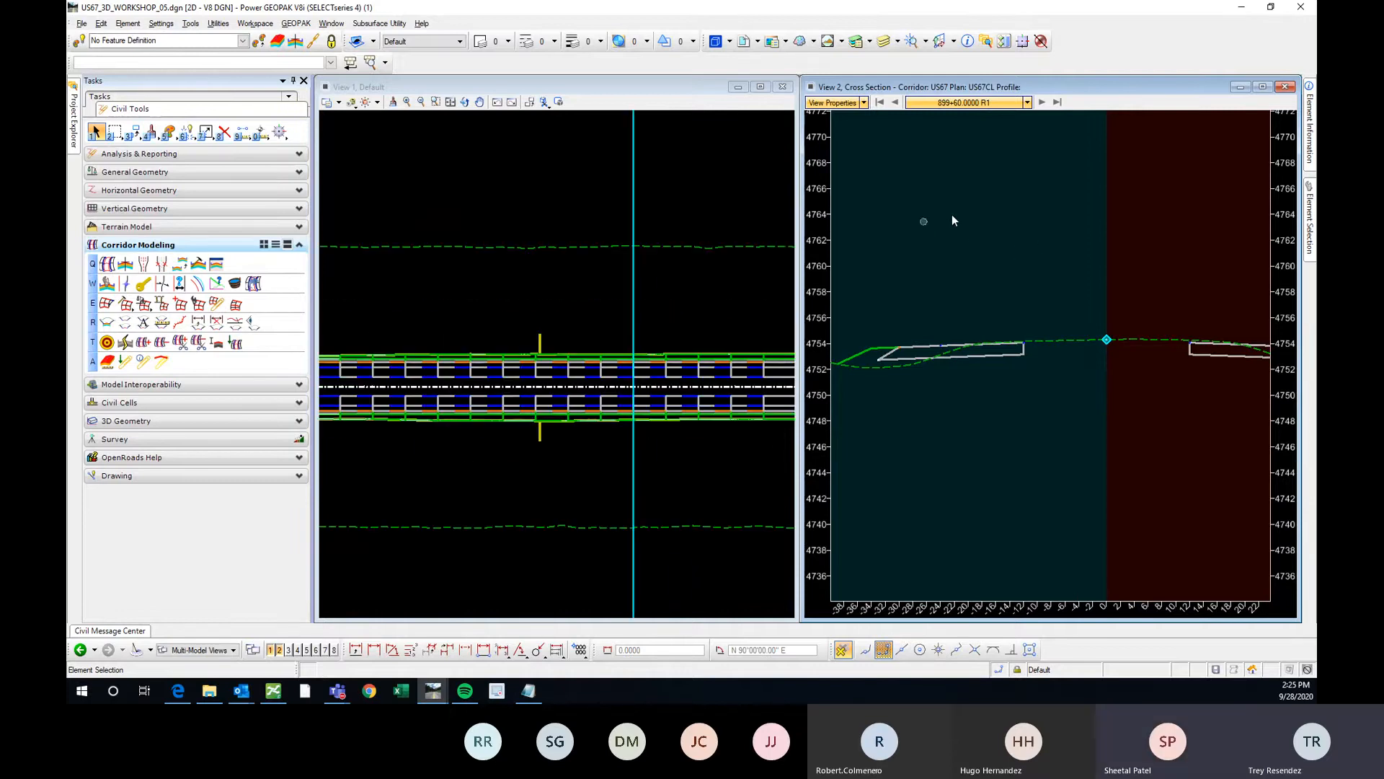
{"action": "left_click", "coordinate": [543, 342]}
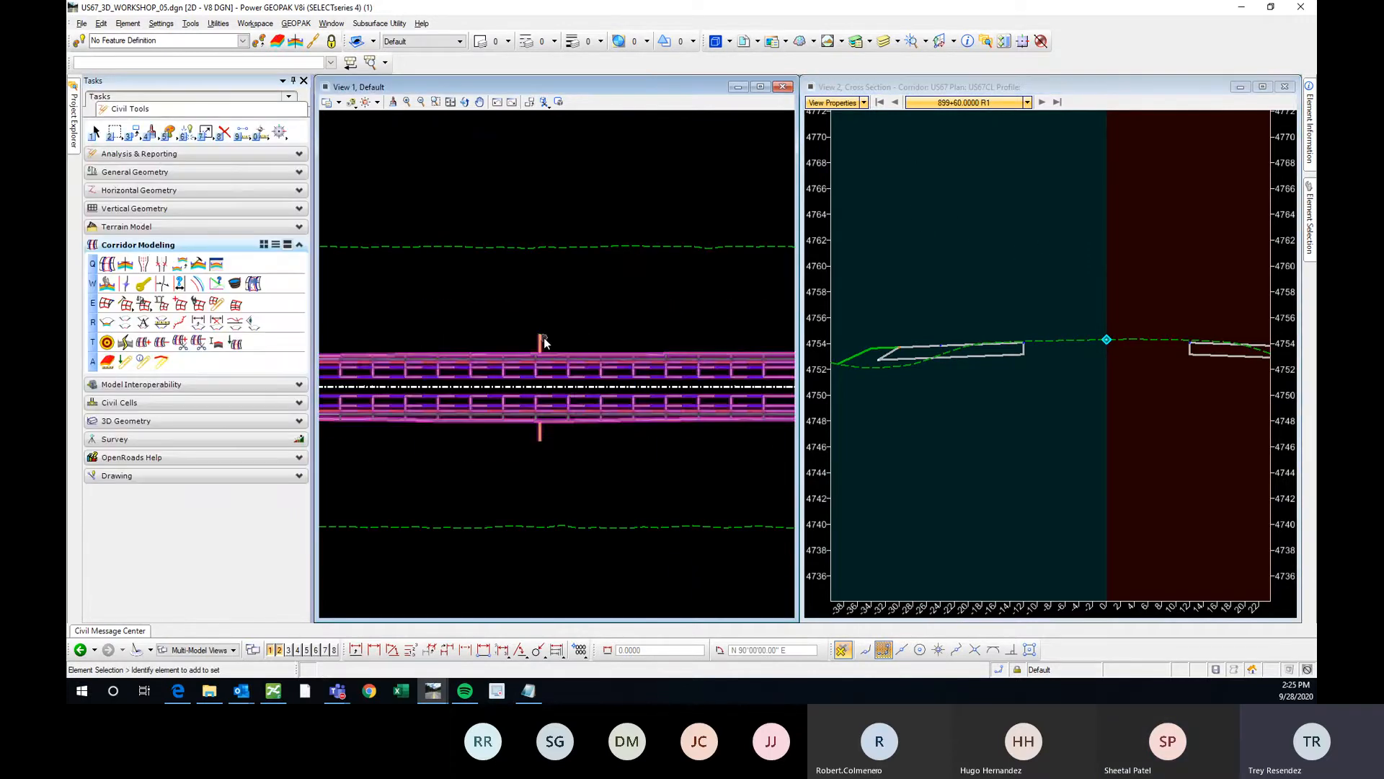
{"action": "left_click", "coordinate": [542, 338]}
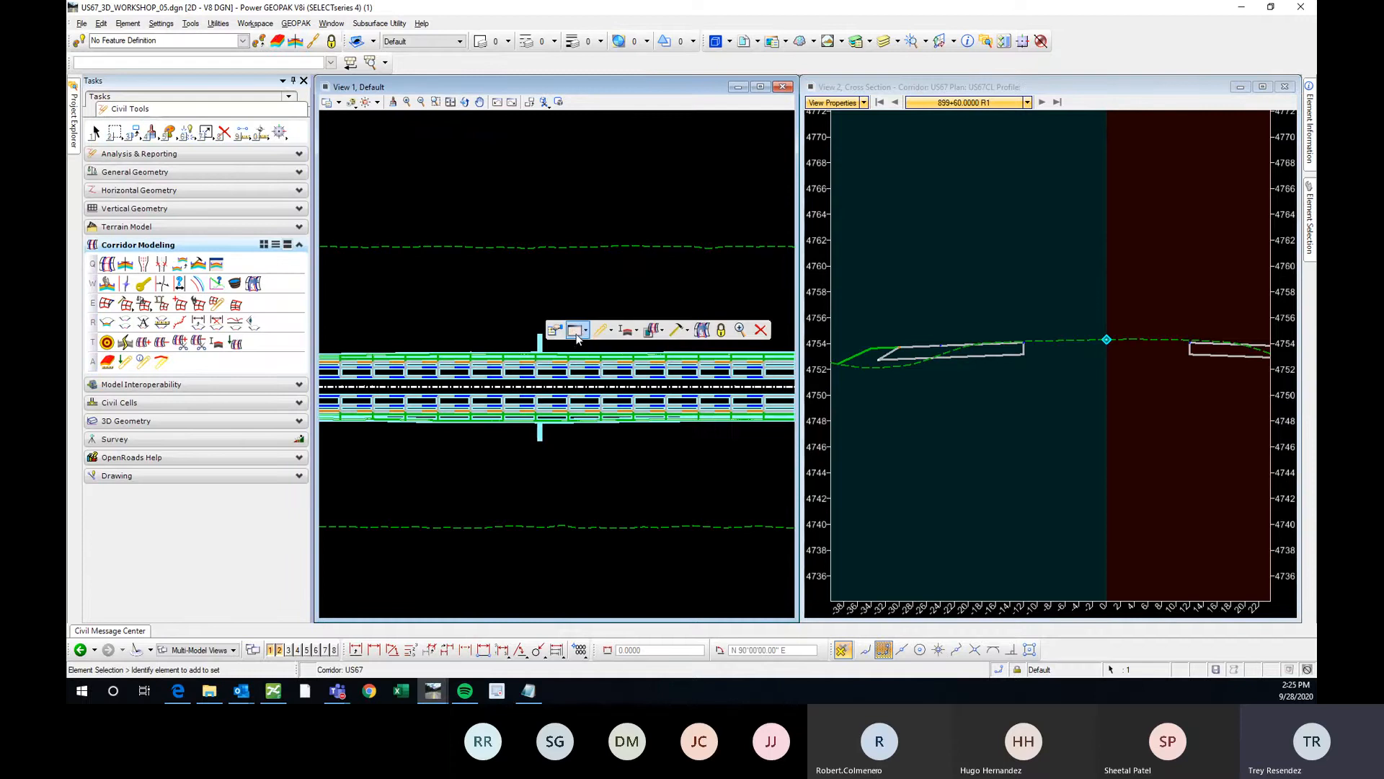
{"action": "mouse_move", "coordinate": [577, 339]}
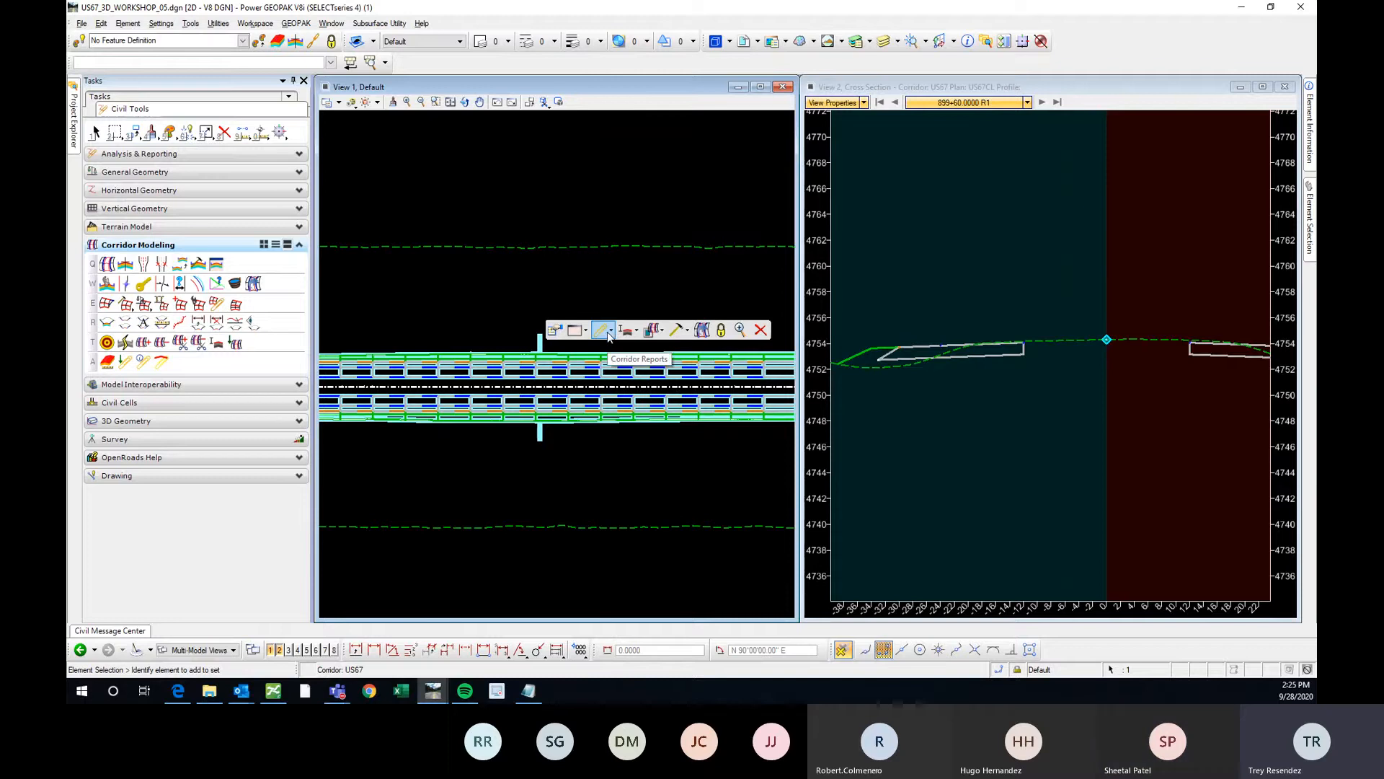
{"action": "left_click", "coordinate": [685, 336]}
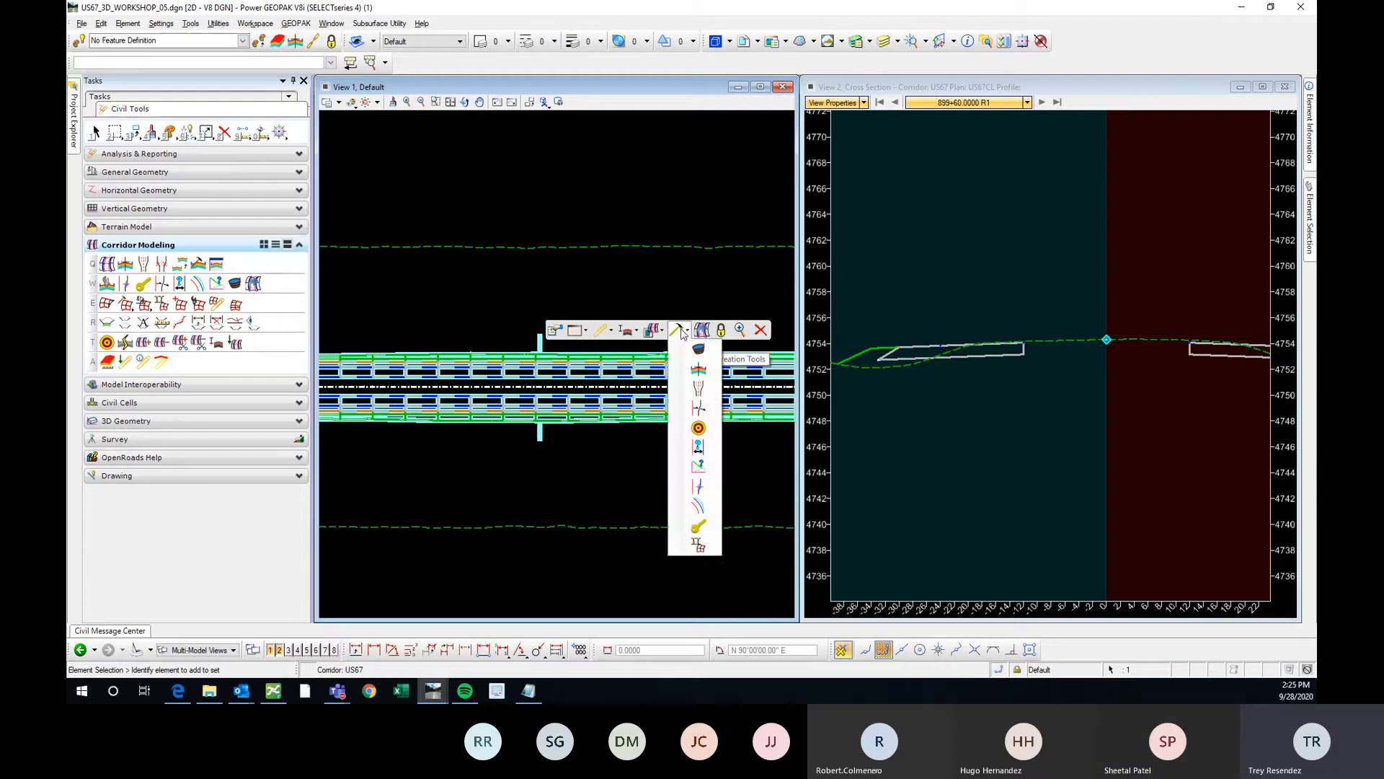
{"action": "left_click", "coordinate": [1073, 145]}
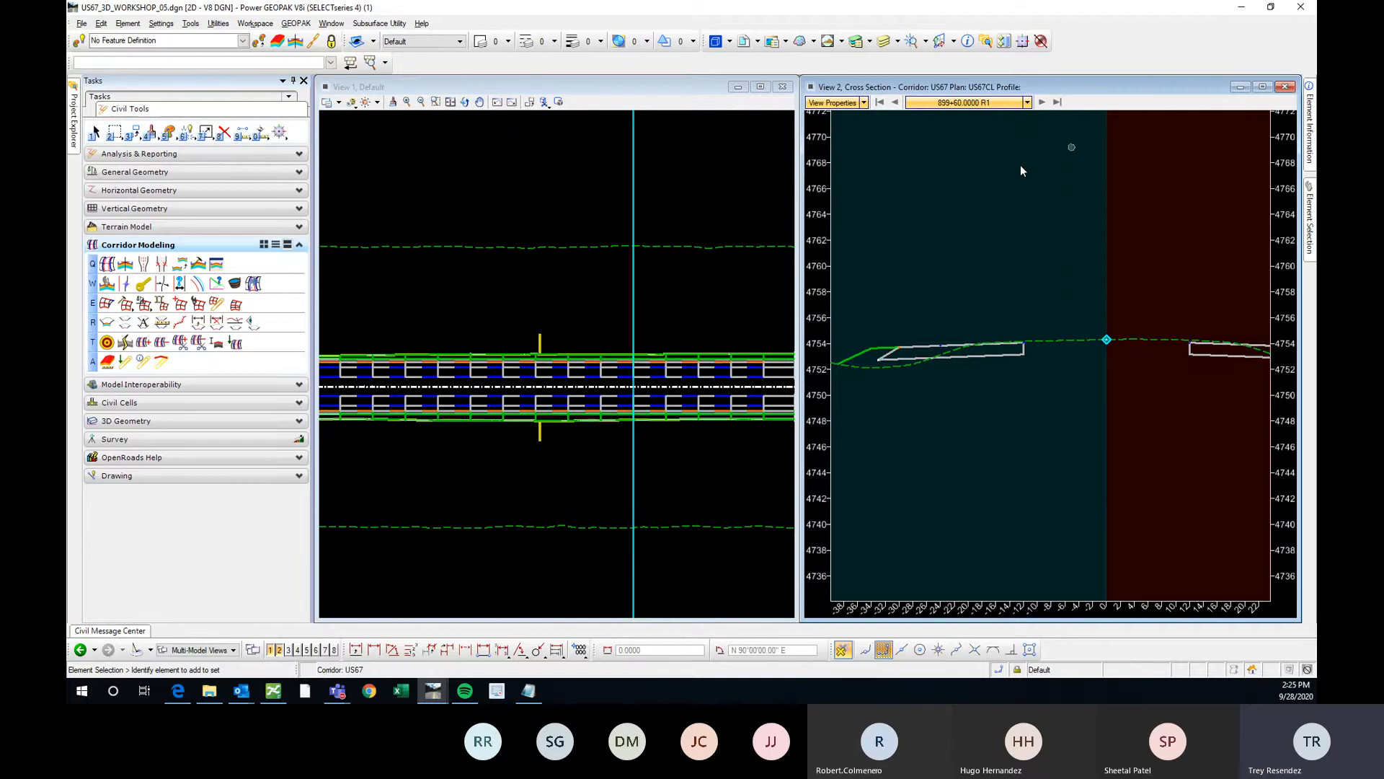
Enlarge the cross-section view to inspect the full section at 899+60, then restore the side-by-side layout
{"action": "left_click", "coordinate": [1263, 86]}
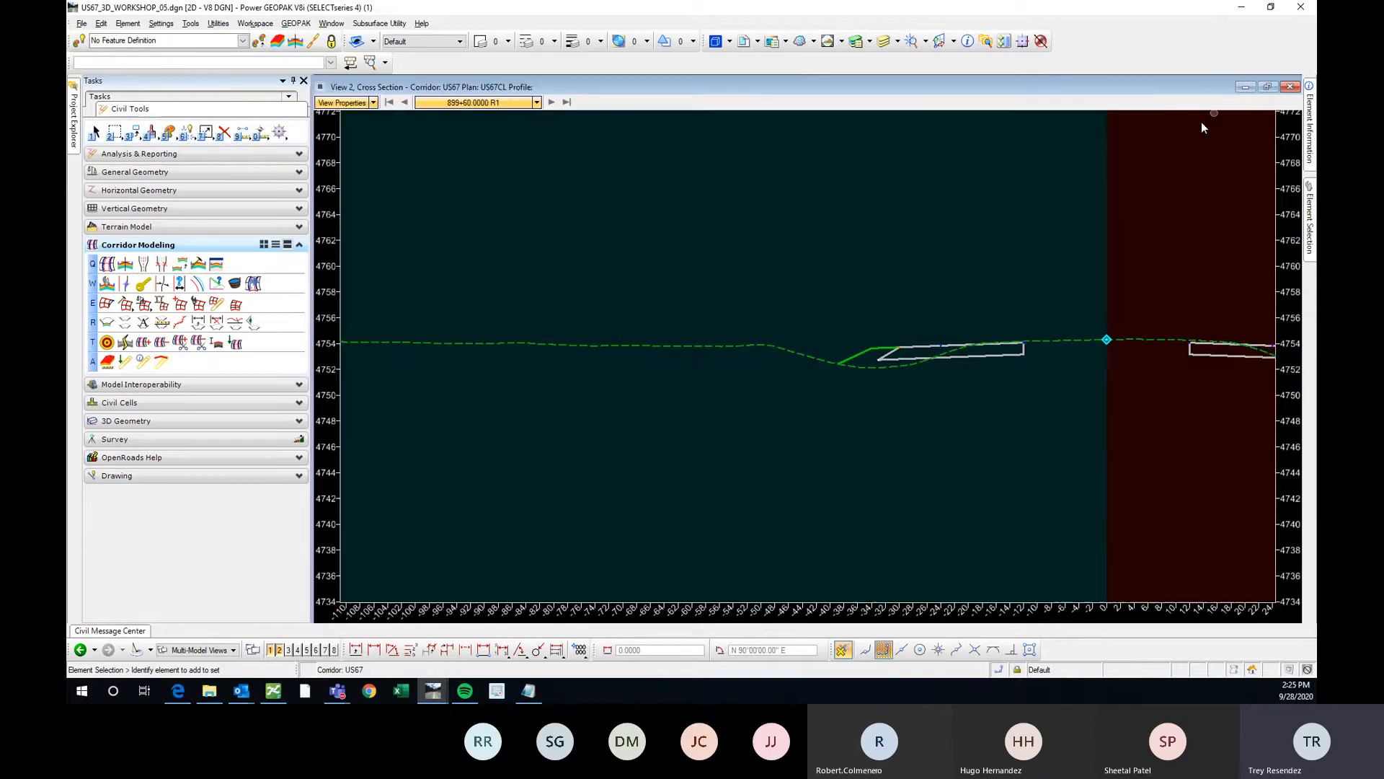
{"action": "scroll", "coordinate": [513, 310], "scroll_direction": "down", "scroll_amount": 3}
{"action": "scroll", "coordinate": [919, 318], "scroll_direction": "up", "scroll_amount": 3}
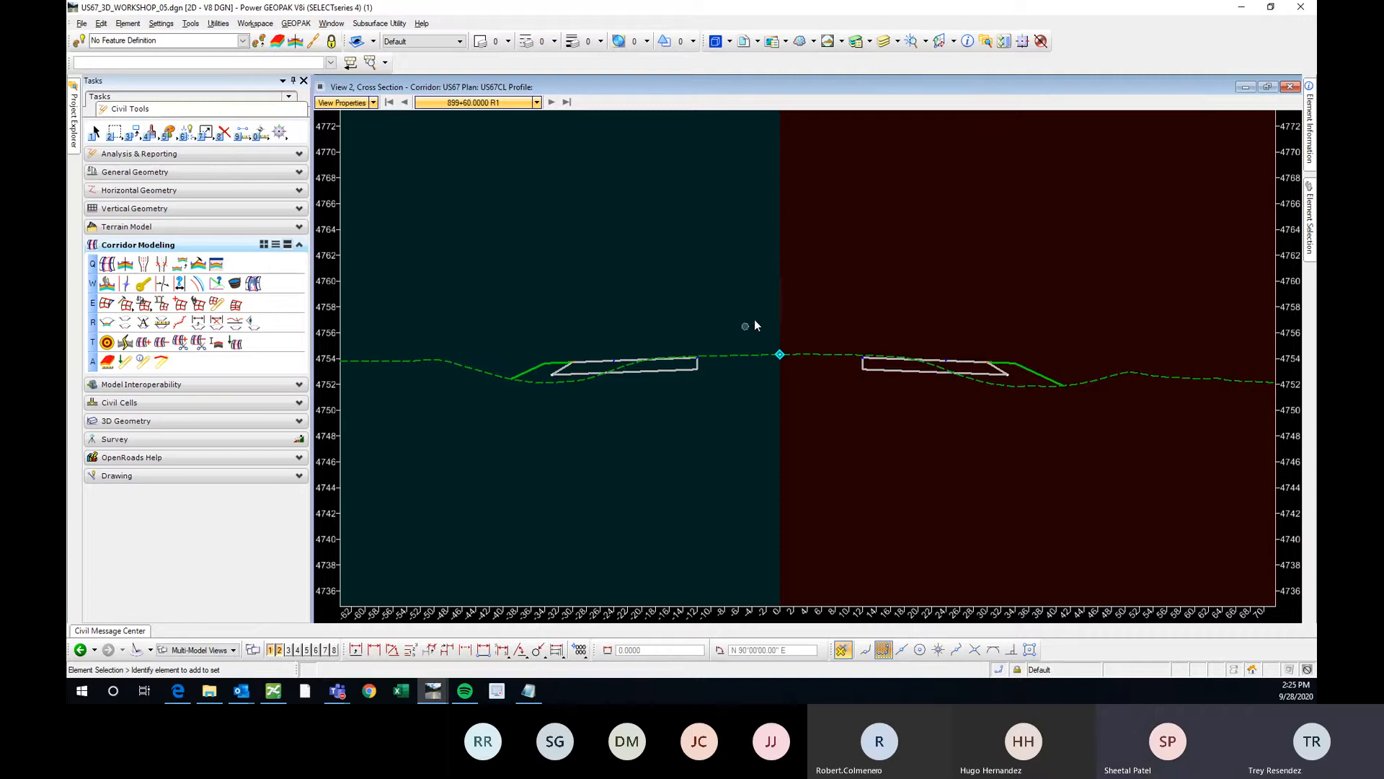
{"action": "scroll", "coordinate": [776, 311], "scroll_direction": "down", "scroll_amount": 1, "text": "ctrl"}
{"action": "scroll", "coordinate": [777, 311], "scroll_direction": "up", "scroll_amount": 2, "text": "ctrl"}
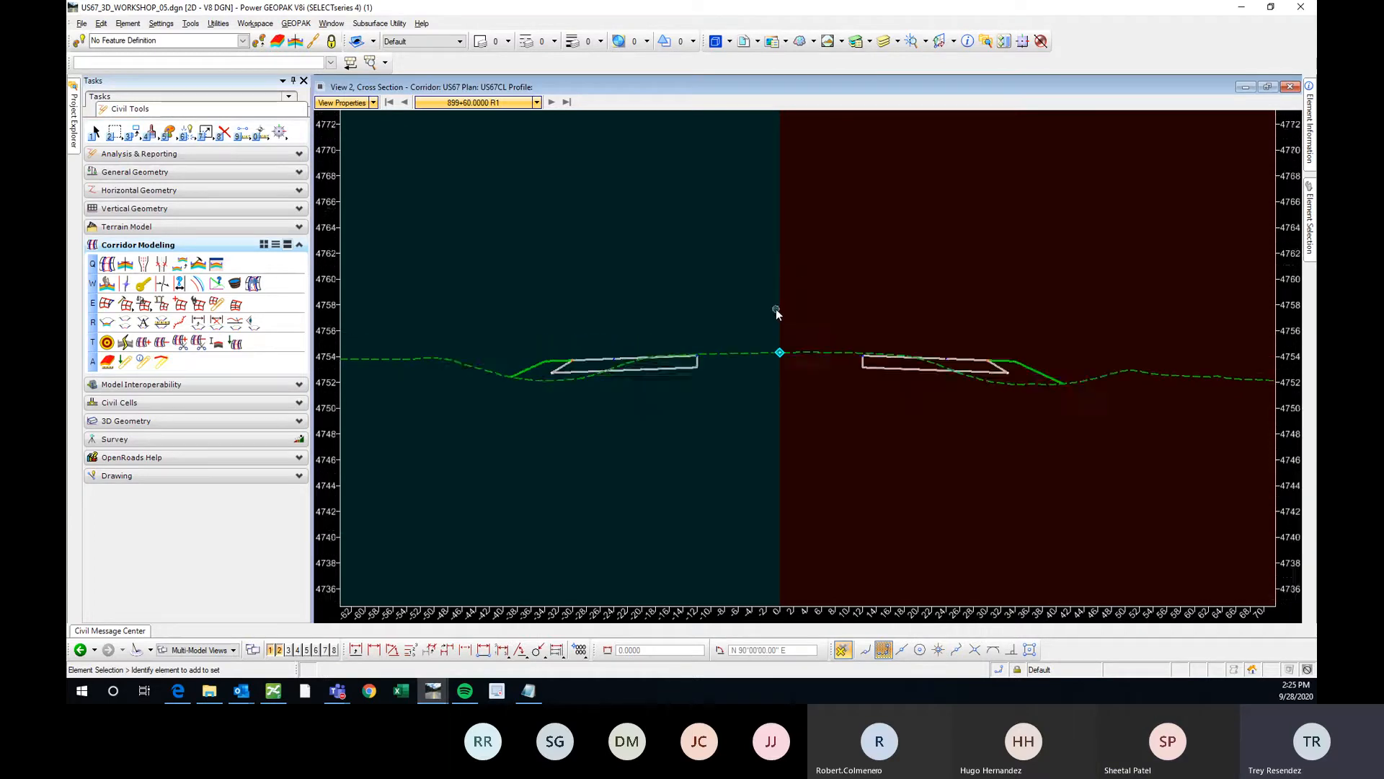
{"action": "left_click", "coordinate": [1271, 87]}
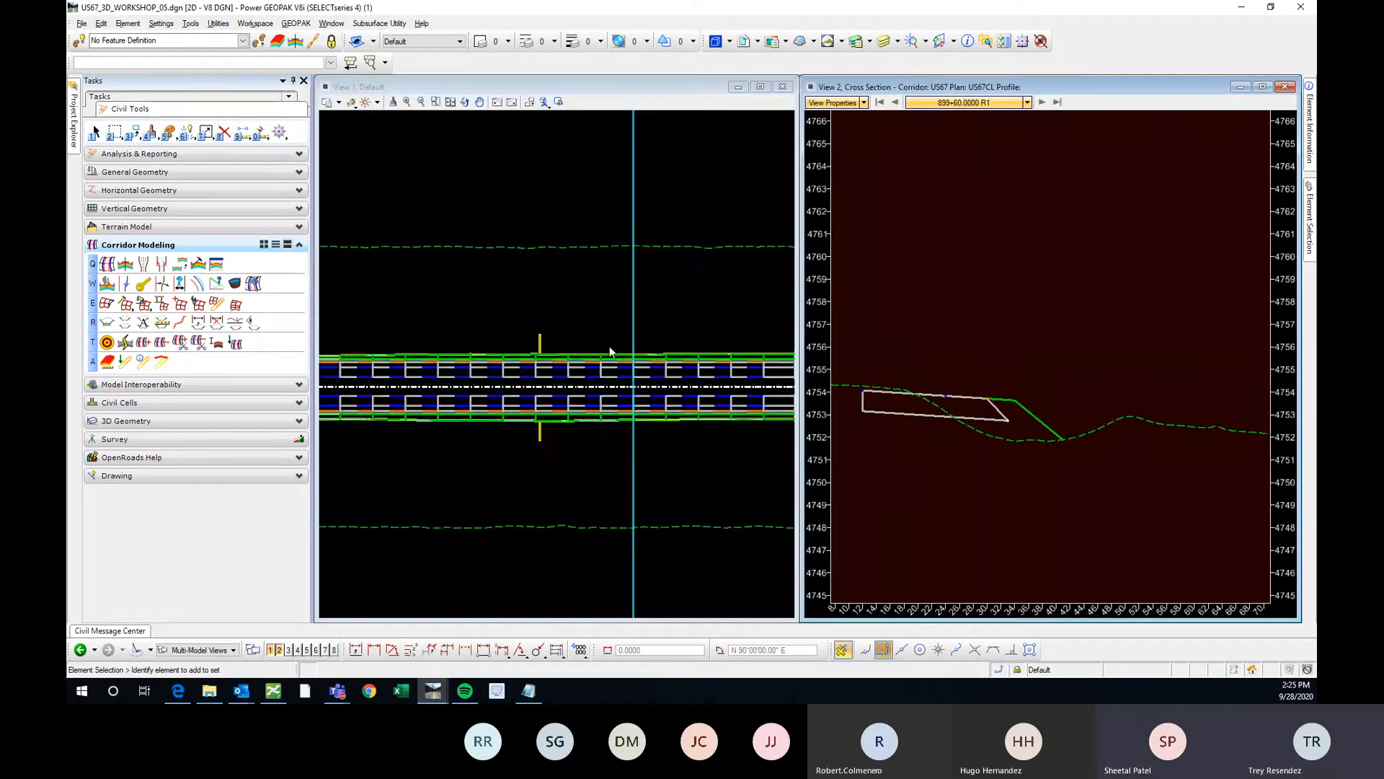
Step the cross-section view forward to station 905+60 while following the section line along the corridor in plan
{"action": "scroll", "coordinate": [609, 352], "scroll_direction": "down", "scroll_amount": 2}
{"action": "scroll", "coordinate": [617, 270], "scroll_direction": "down", "scroll_amount": 2}
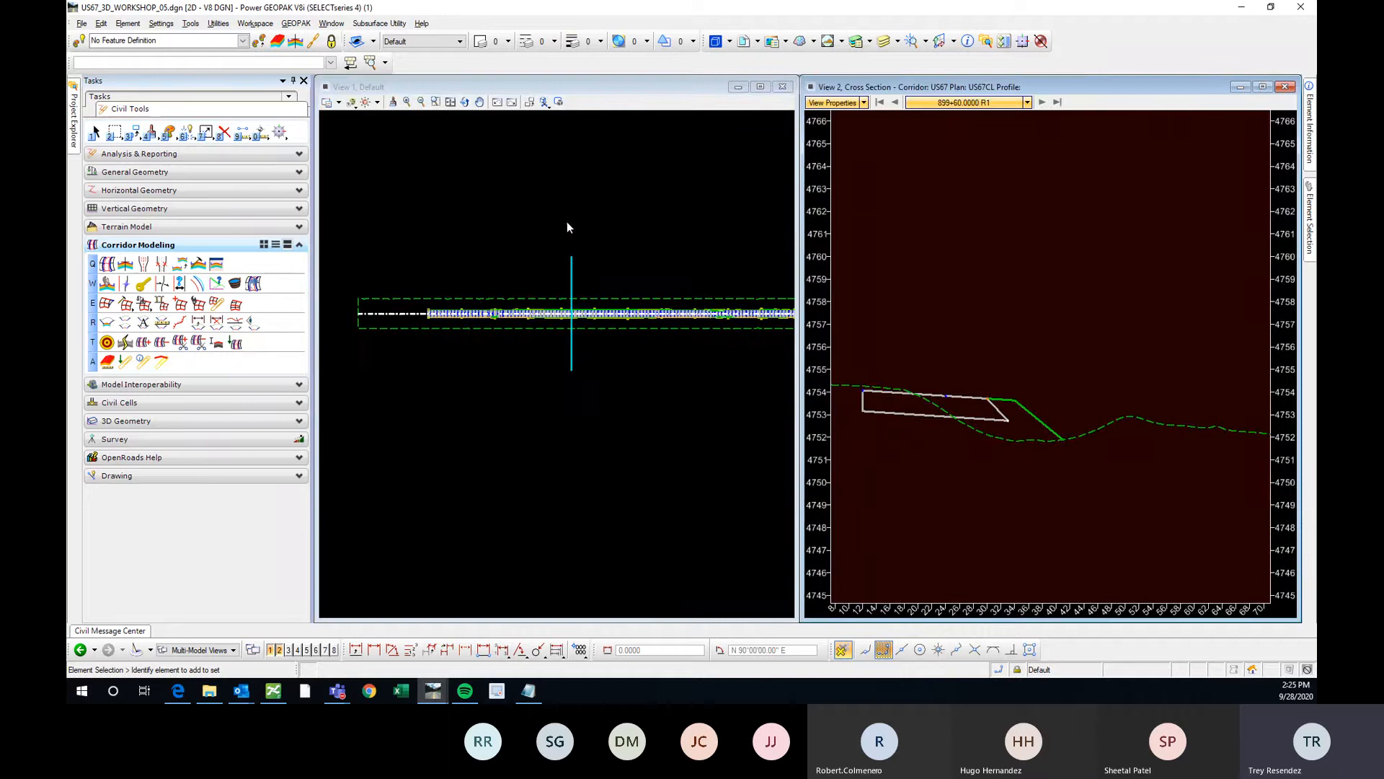
{"action": "scroll", "coordinate": [567, 228], "scroll_direction": "up", "scroll_amount": 2}
{"action": "left_click", "coordinate": [1042, 102]}
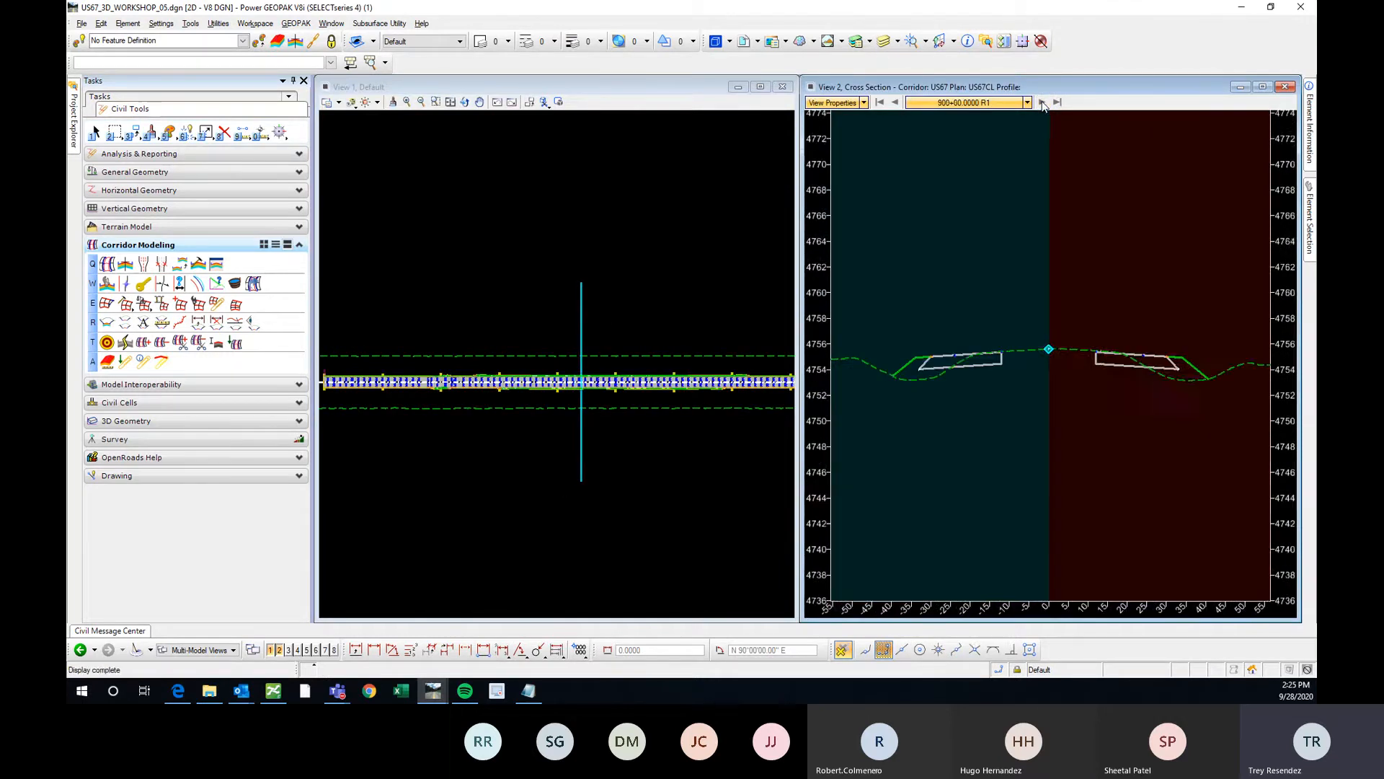
{"action": "left_click", "coordinate": [1042, 102]}
{"action": "left_click", "coordinate": [1042, 103]}
{"action": "left_click", "coordinate": [1042, 103]}
{"action": "left_click", "coordinate": [1042, 102]}
{"action": "left_click", "coordinate": [1042, 103]}
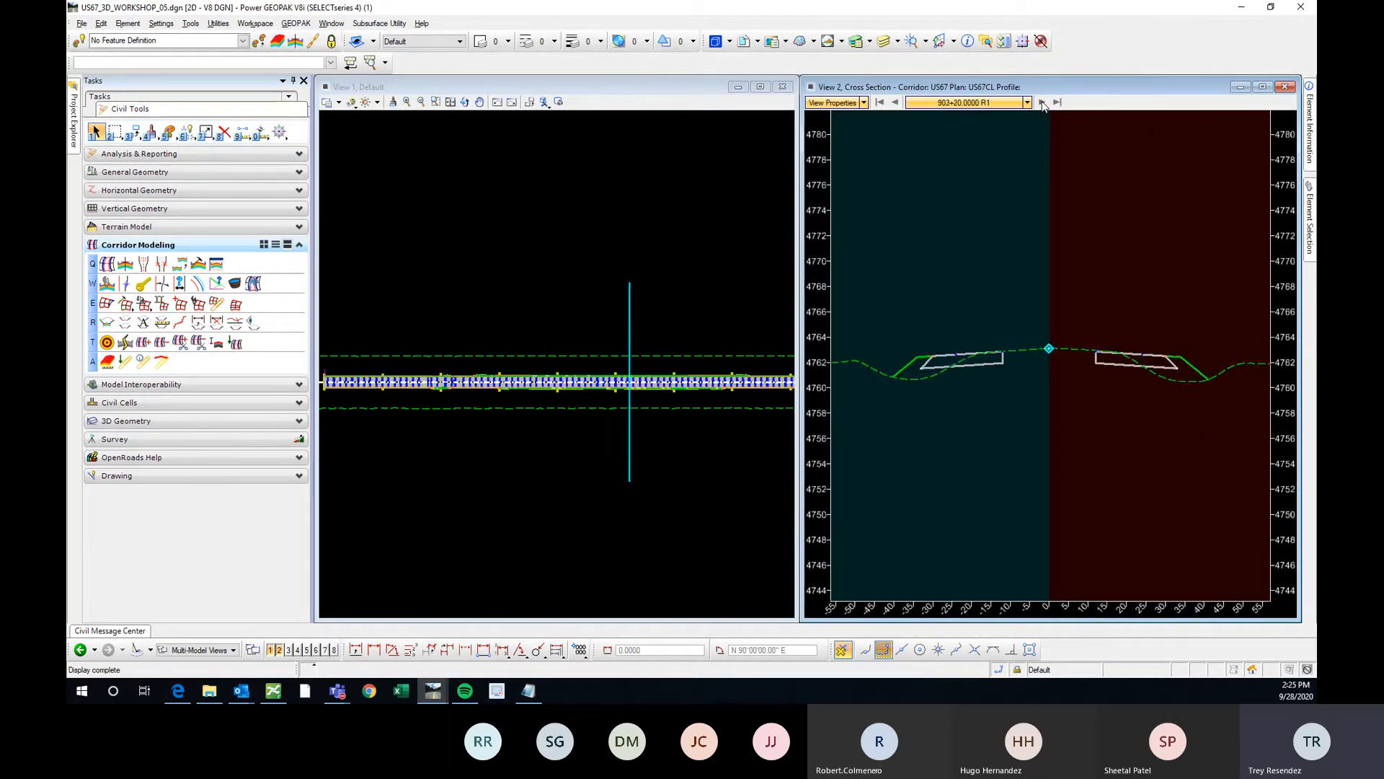
{"action": "left_click", "coordinate": [1042, 102]}
{"action": "left_click", "coordinate": [1041, 102]}
{"action": "left_click", "coordinate": [1042, 102]}
{"action": "left_click", "coordinate": [1042, 102]}
{"action": "scroll", "coordinate": [1132, 364], "scroll_direction": "up", "scroll_amount": 2}
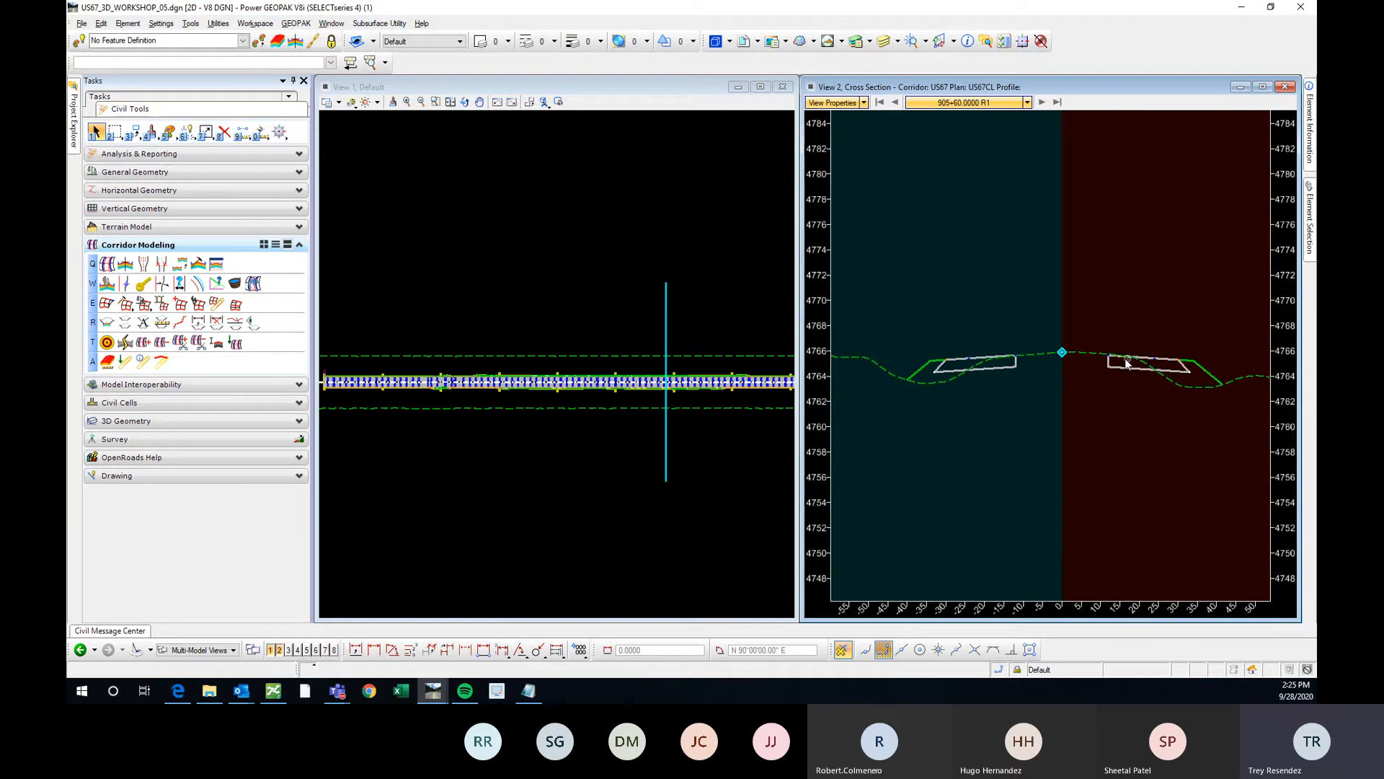
Set the cross-section view properties to Center on Current Offsets
{"action": "left_click", "coordinate": [864, 103]}
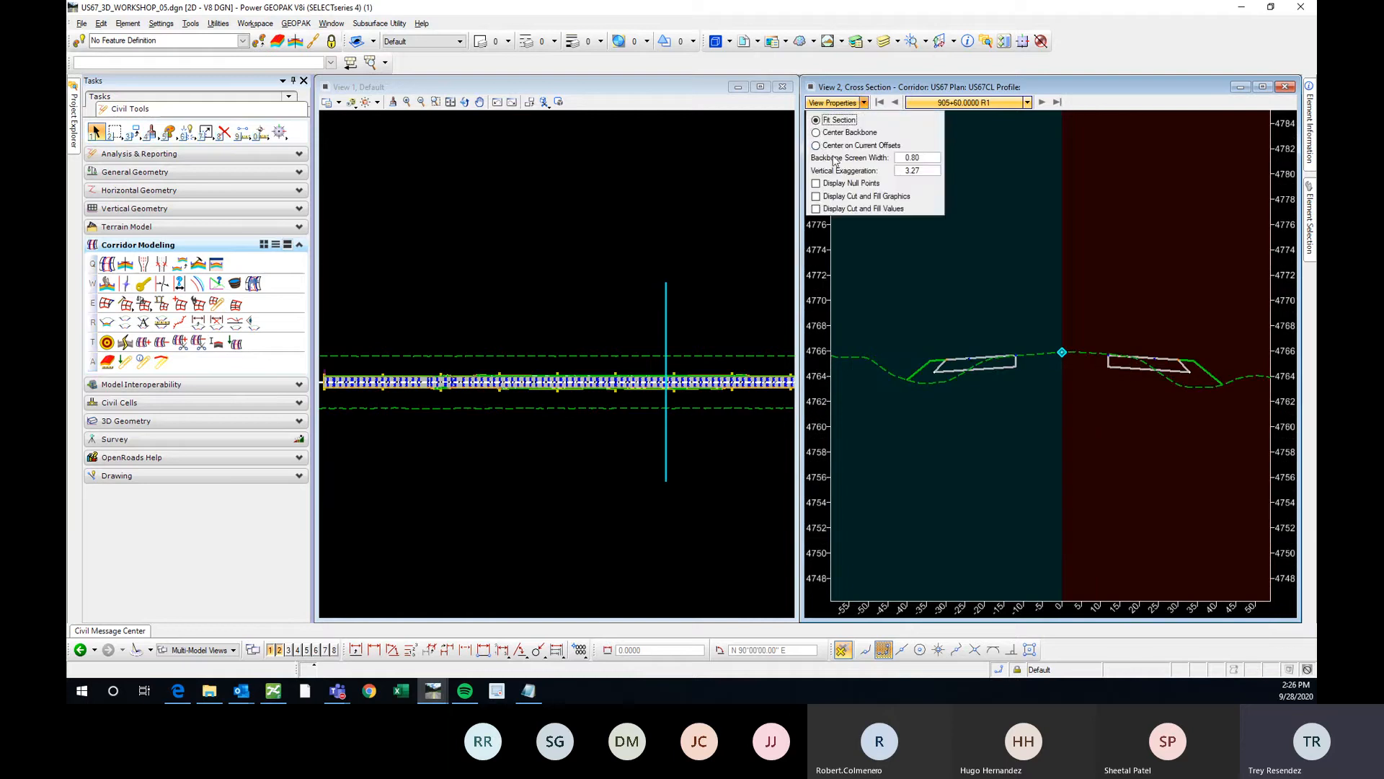
{"action": "left_click", "coordinate": [816, 145]}
{"action": "left_click", "coordinate": [864, 102]}
{"action": "left_click", "coordinate": [1025, 223]}
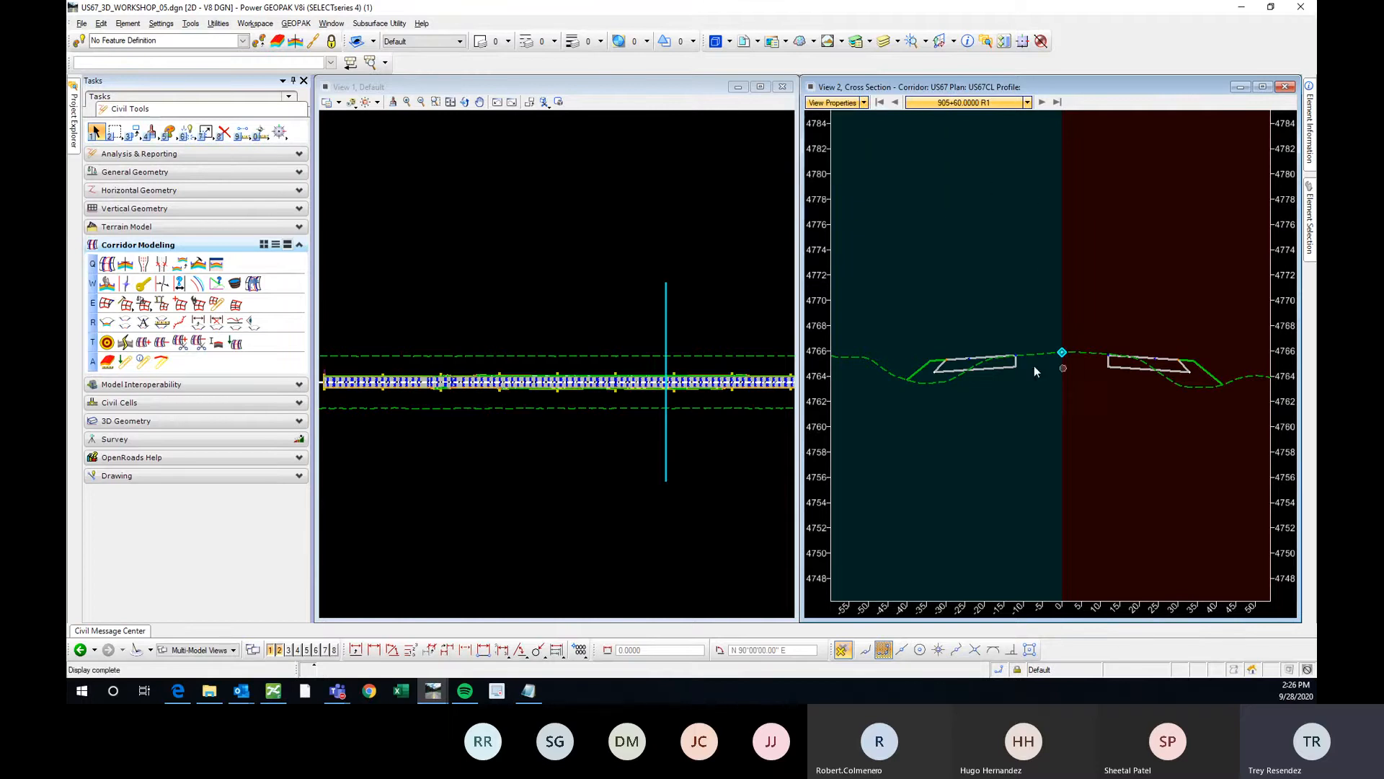
Examine the left pavement and side slope up close while stepping through the sections to station 908+80
{"action": "scroll", "coordinate": [923, 369], "scroll_direction": "up", "scroll_amount": 5}
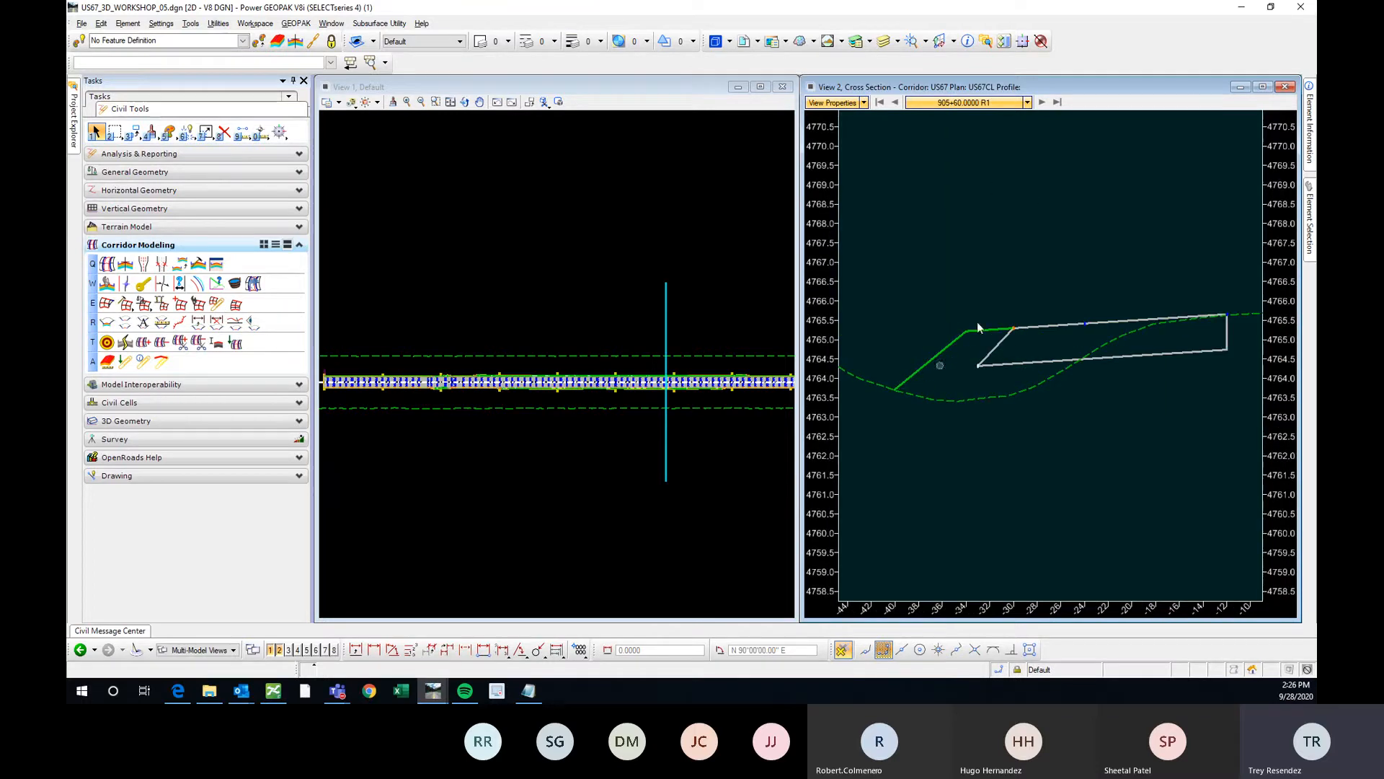
{"action": "left_click", "coordinate": [1042, 103]}
{"action": "left_click", "coordinate": [1041, 102]}
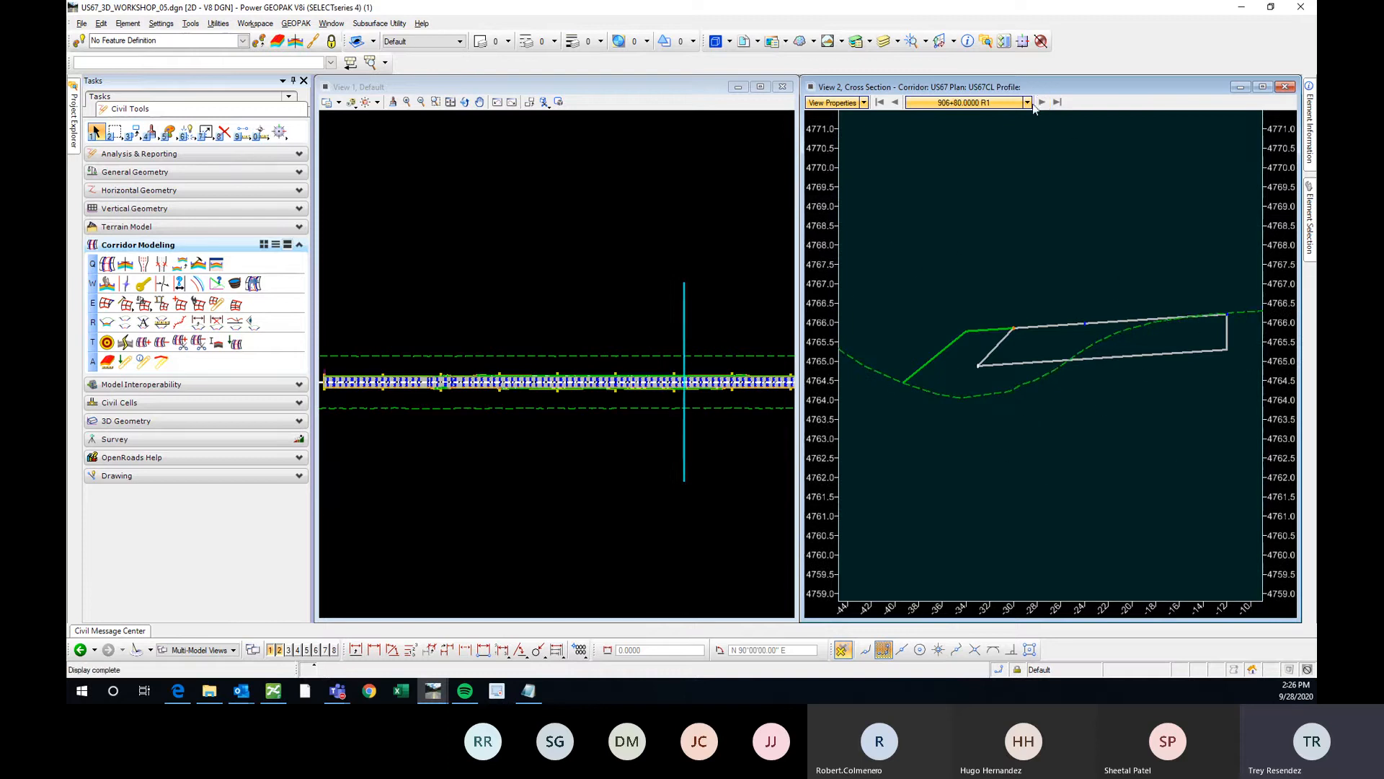
{"action": "left_click", "coordinate": [1042, 103]}
{"action": "left_click", "coordinate": [1042, 102]}
{"action": "left_click", "coordinate": [1042, 103]}
{"action": "left_click", "coordinate": [1042, 102]}
{"action": "left_click", "coordinate": [1041, 102]}
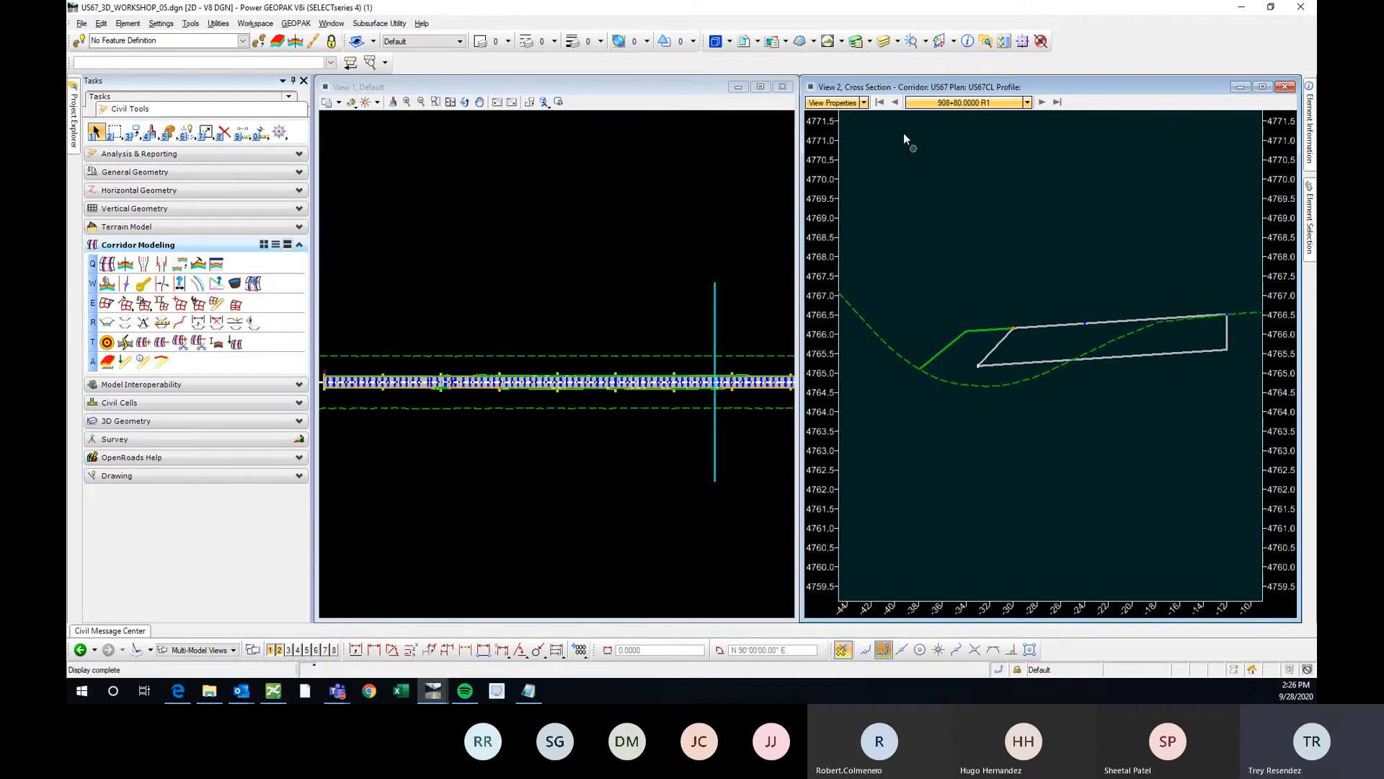
Set the cross-section view to Fit Section and advance to station 909+60
{"action": "left_click", "coordinate": [865, 103]}
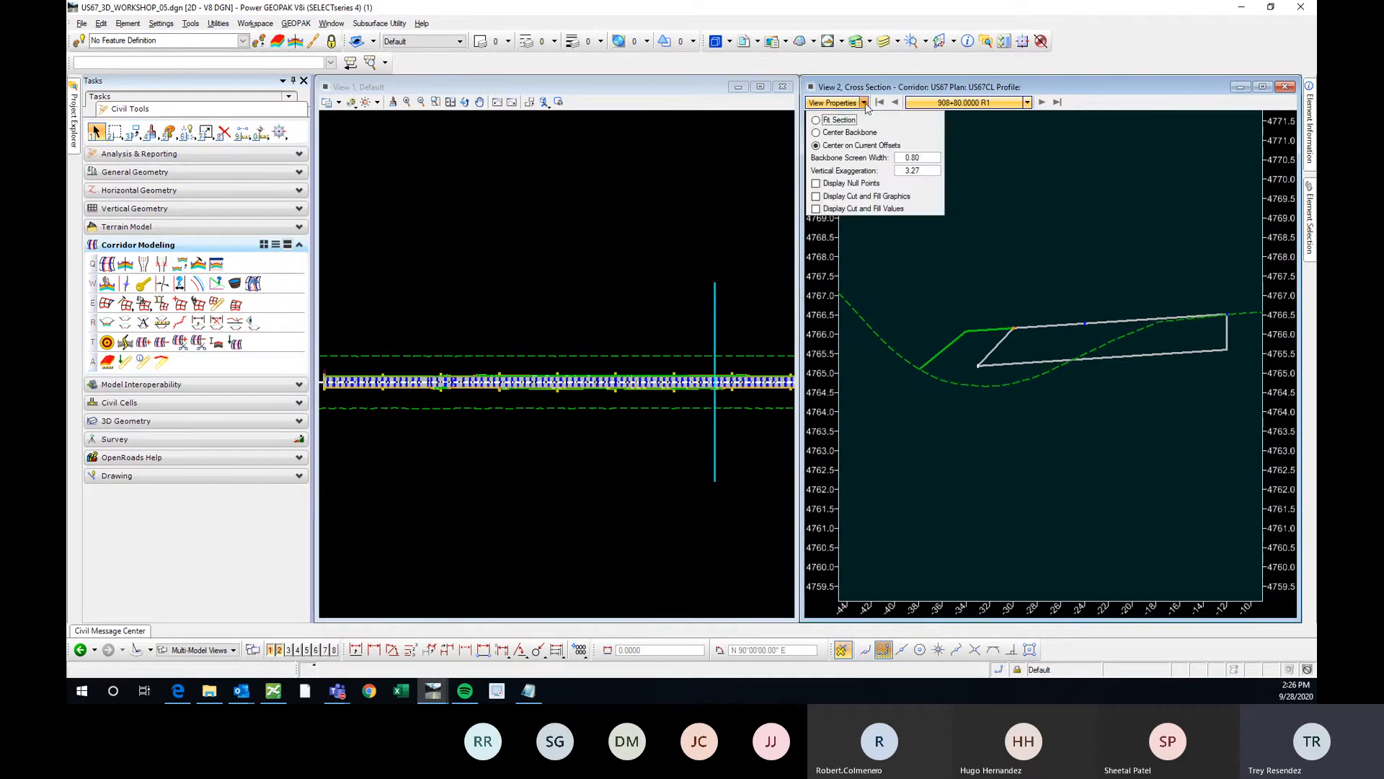
{"action": "left_click", "coordinate": [817, 120]}
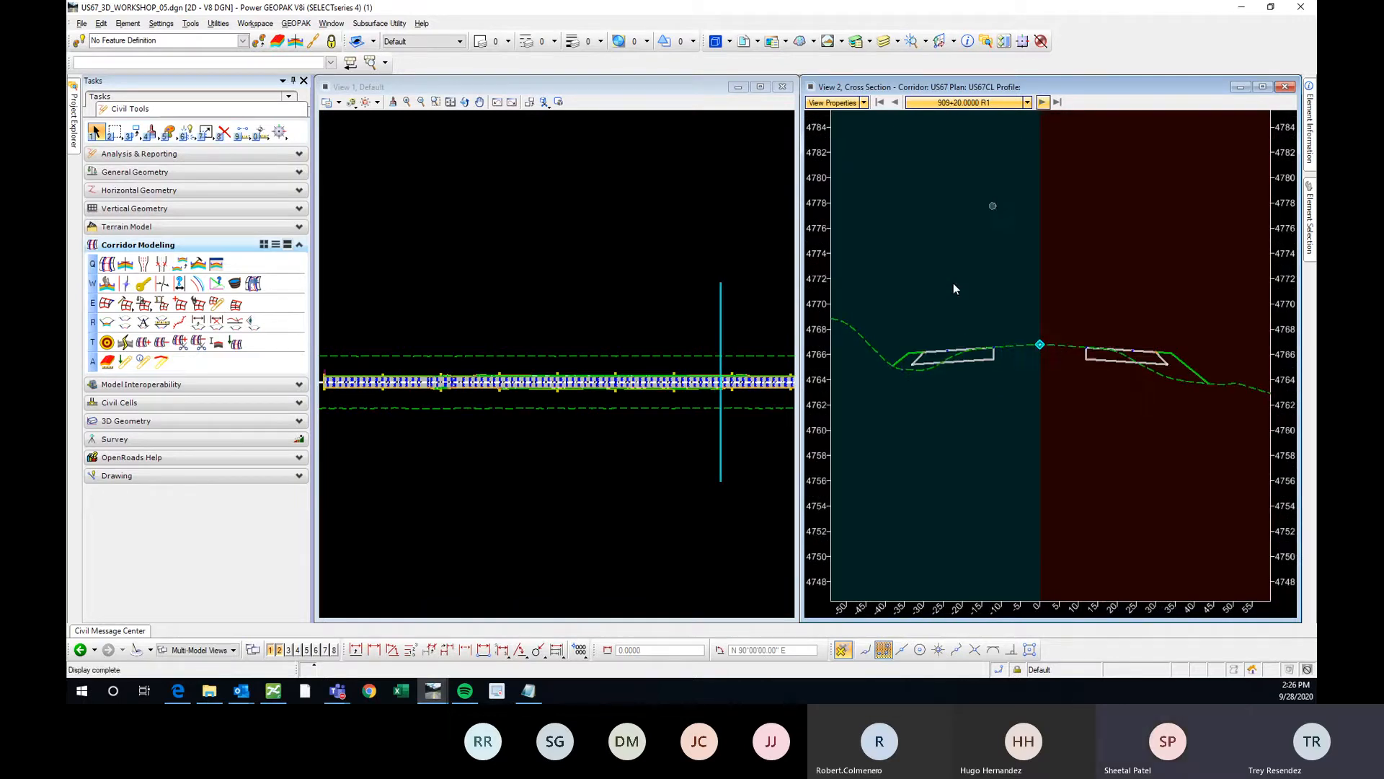
{"action": "scroll", "coordinate": [916, 382], "scroll_direction": "up", "scroll_amount": 4}
{"action": "left_click", "coordinate": [1042, 102]}
{"action": "left_click", "coordinate": [1041, 103]}
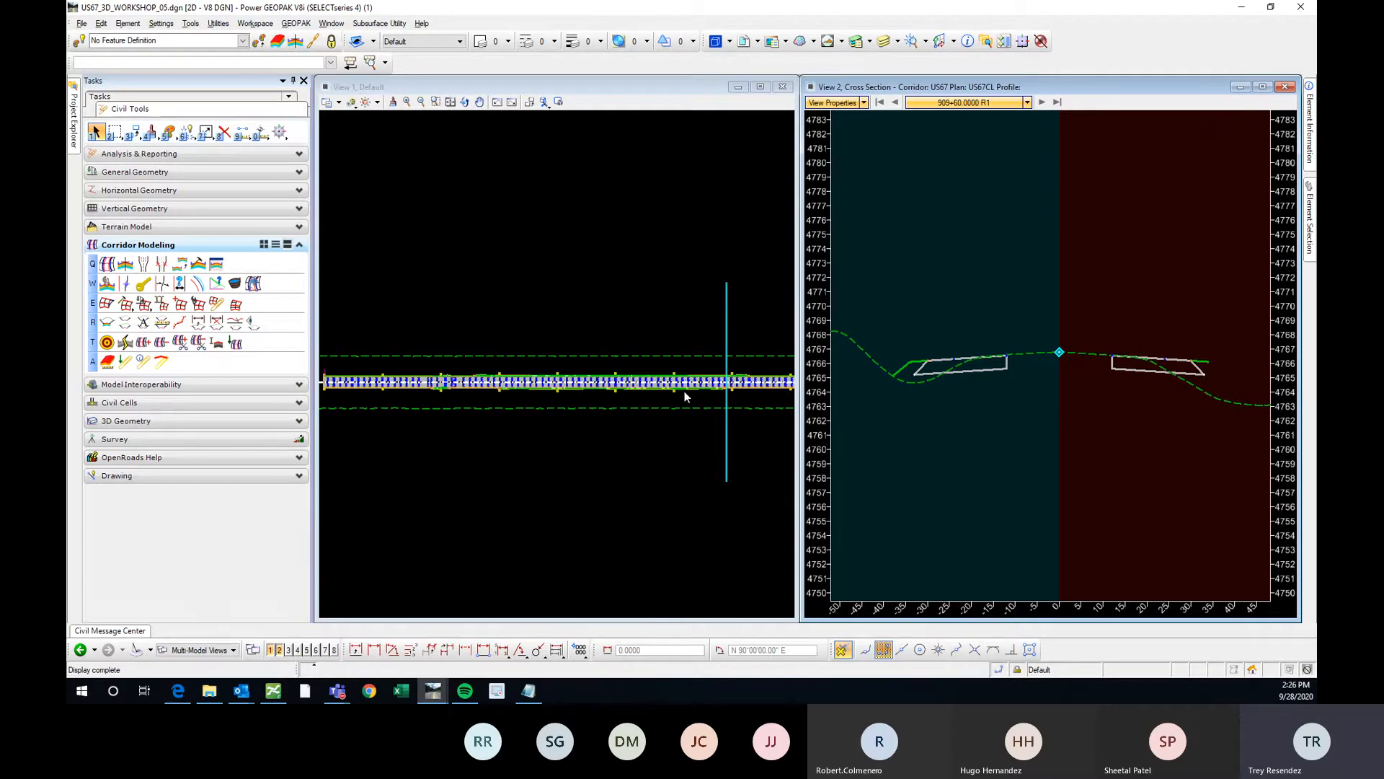
{"action": "scroll", "coordinate": [534, 357], "scroll_direction": "down", "scroll_amount": 1}
{"action": "scroll", "coordinate": [682, 369], "scroll_direction": "up", "scroll_amount": 1}
Keep Fit Section active and turn on Display Cut and Fill Graphics for the cross-section view
{"action": "left_click", "coordinate": [865, 103]}
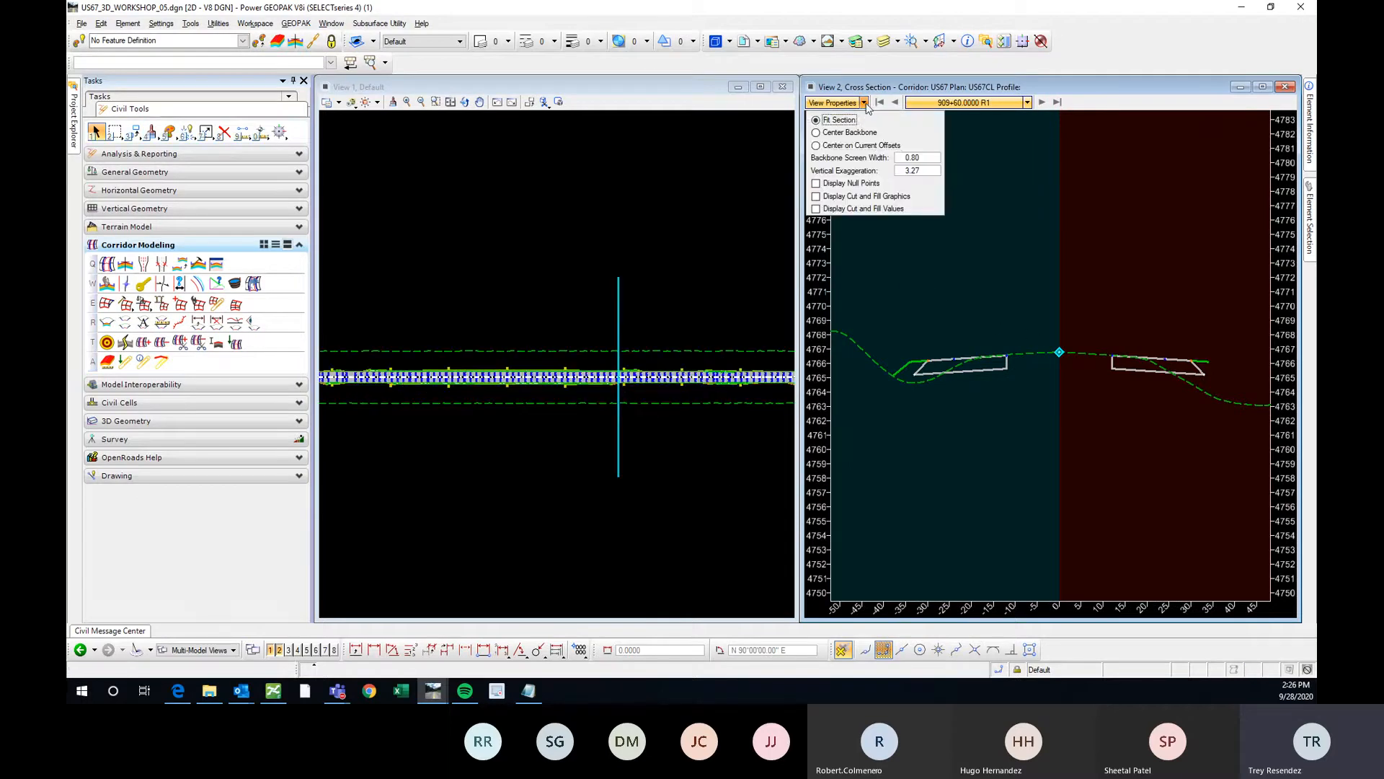
{"action": "left_click", "coordinate": [864, 103]}
{"action": "left_click", "coordinate": [864, 103]}
{"action": "left_click", "coordinate": [818, 120]}
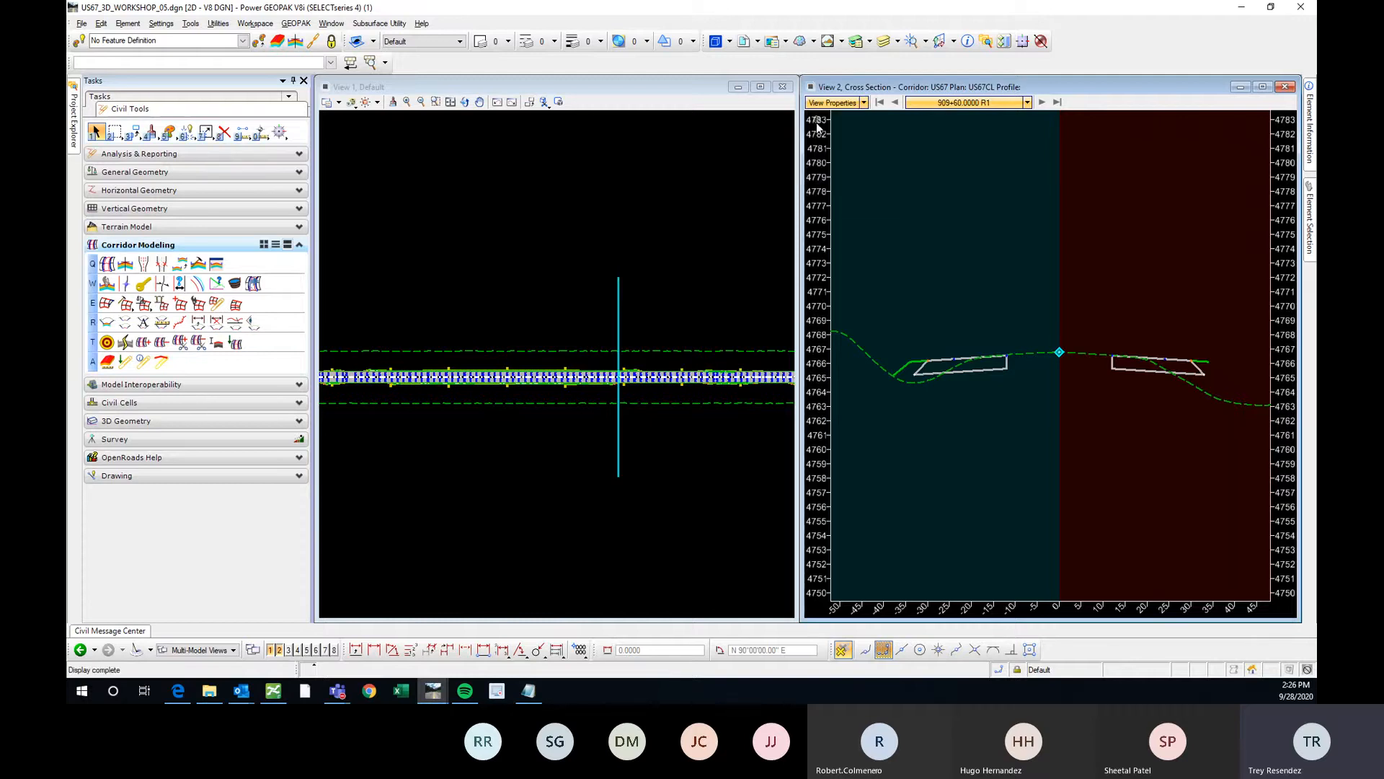
{"action": "left_click", "coordinate": [864, 103]}
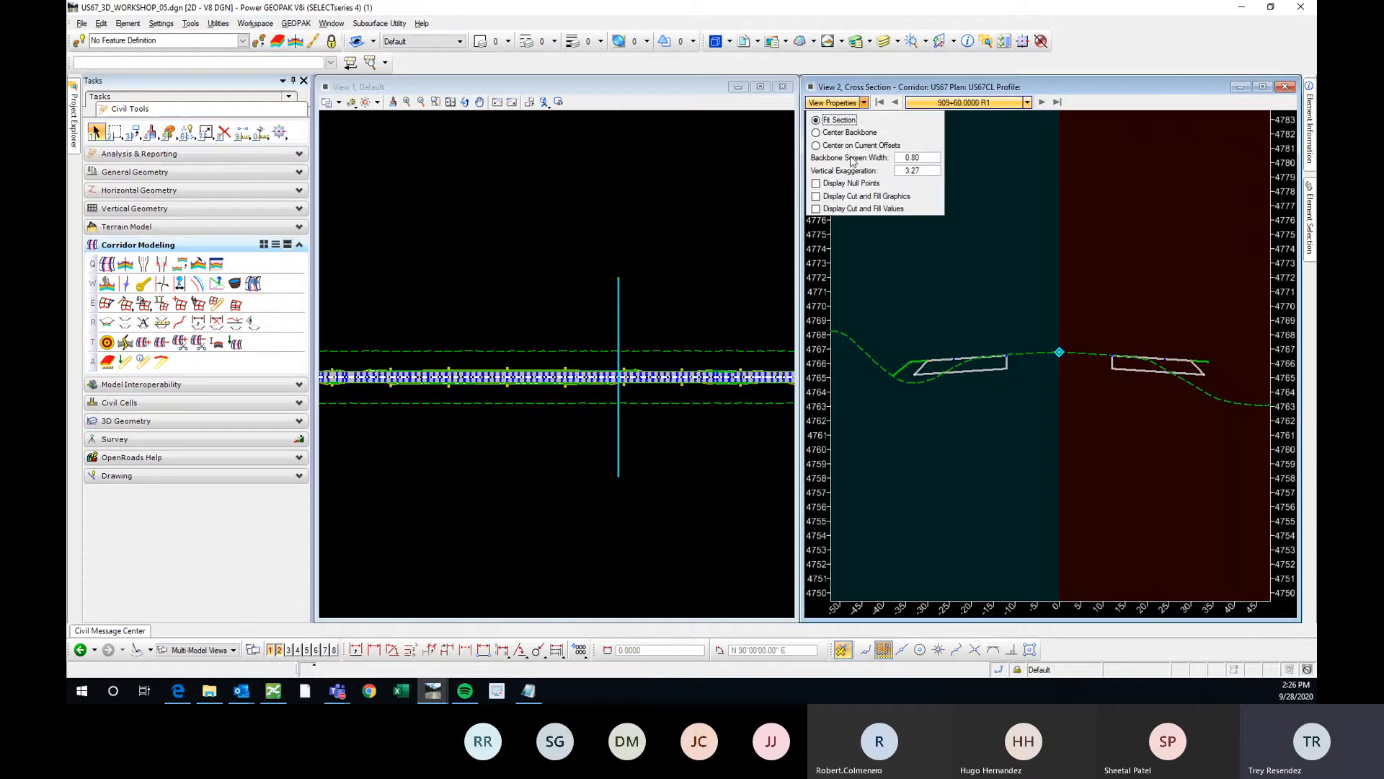
{"action": "left_click", "coordinate": [816, 197]}
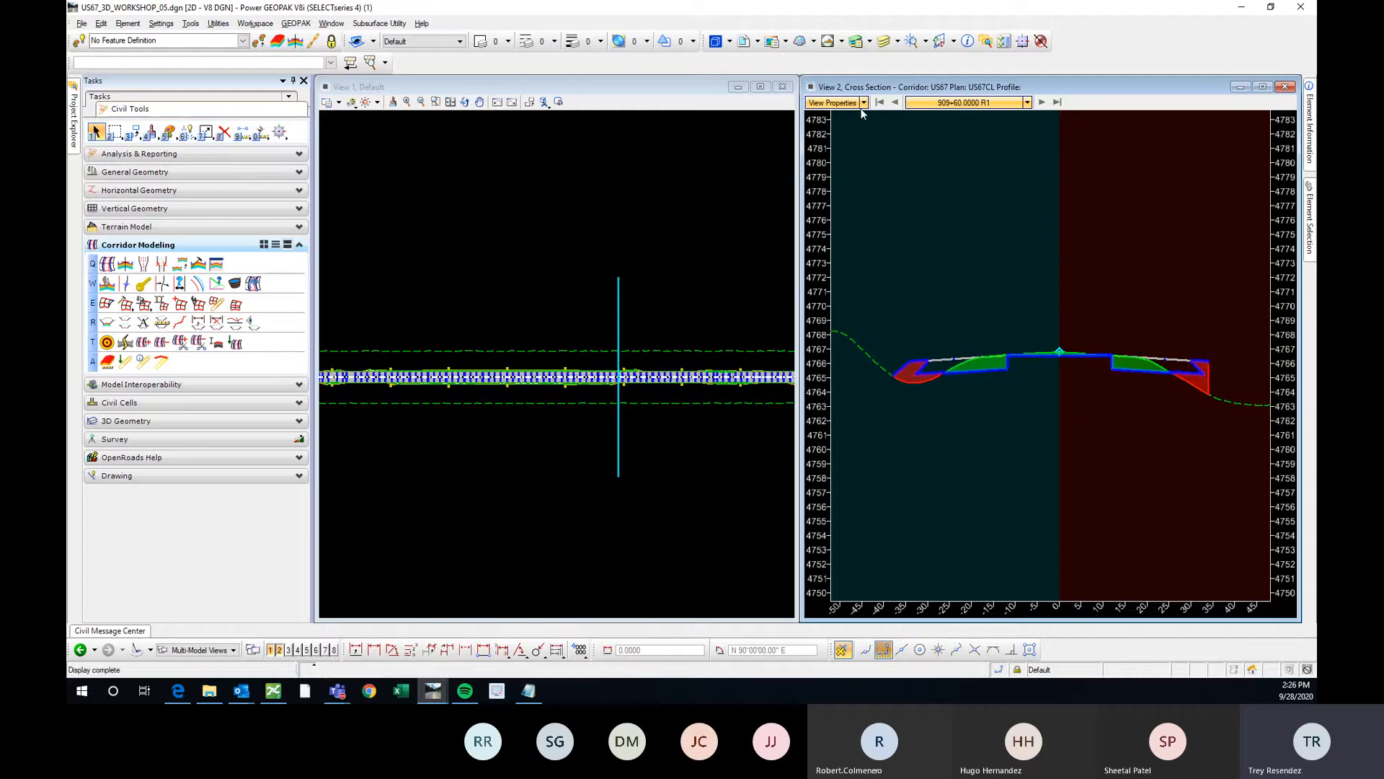
Turn on the section cut and fill area and volume display, and maximize the cross-section view
{"action": "left_click", "coordinate": [864, 105]}
{"action": "left_click", "coordinate": [816, 209]}
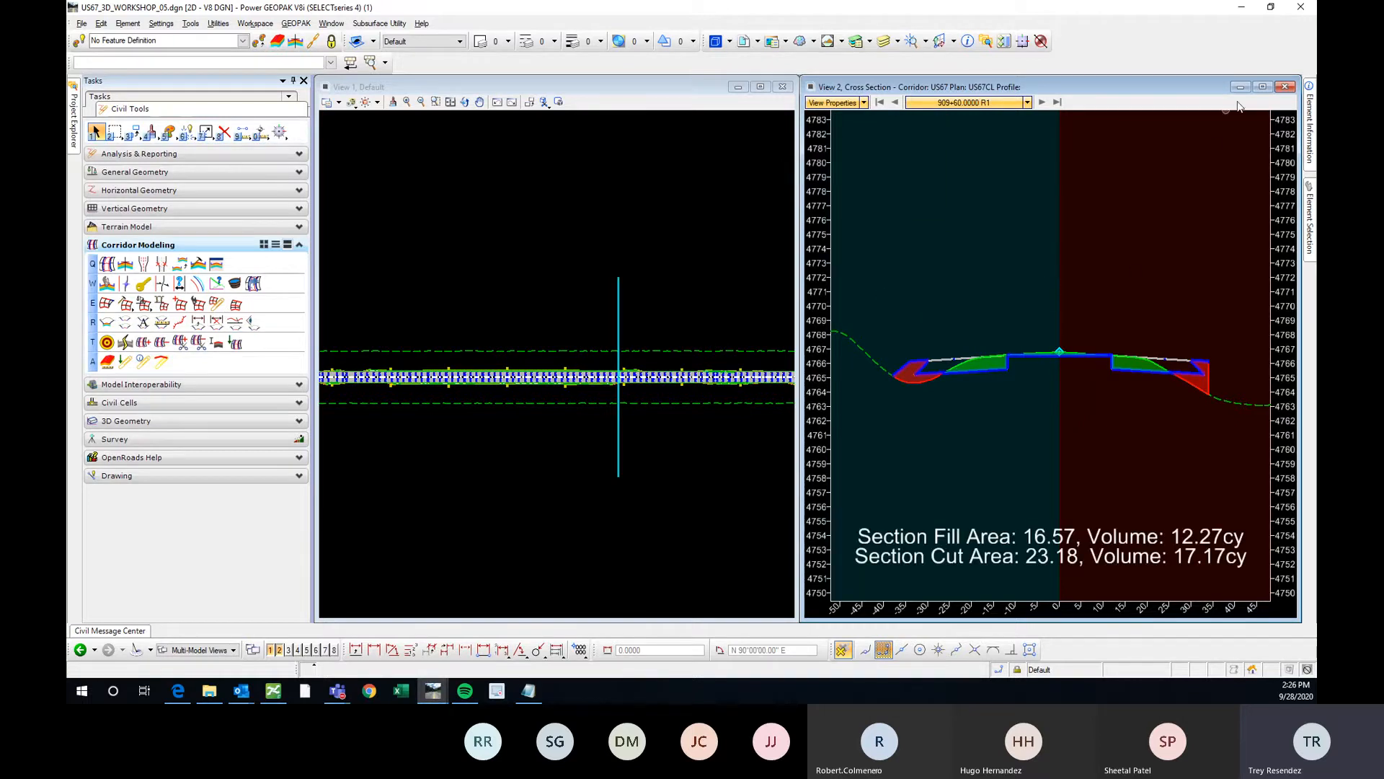
{"action": "left_click", "coordinate": [1263, 88]}
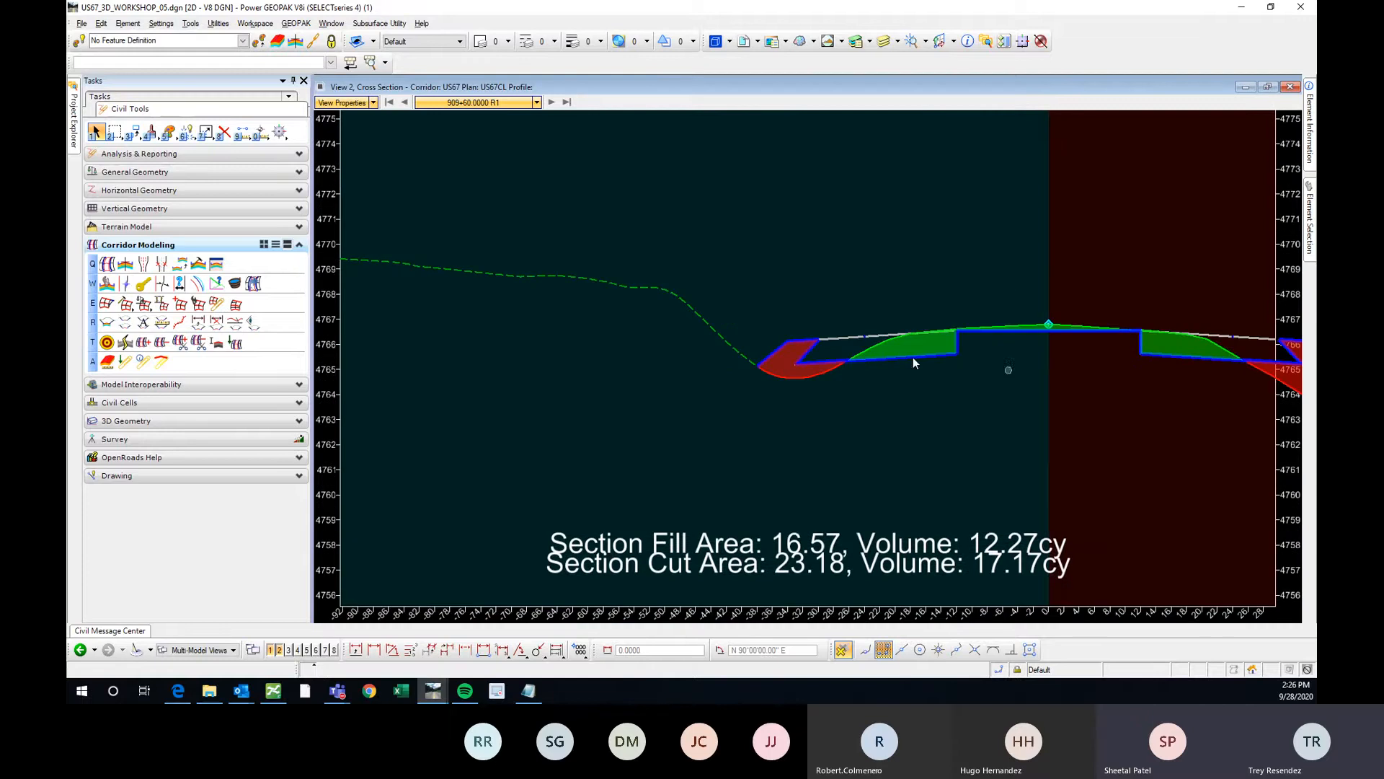
{"action": "scroll", "coordinate": [898, 348], "scroll_direction": "up", "scroll_amount": 2}
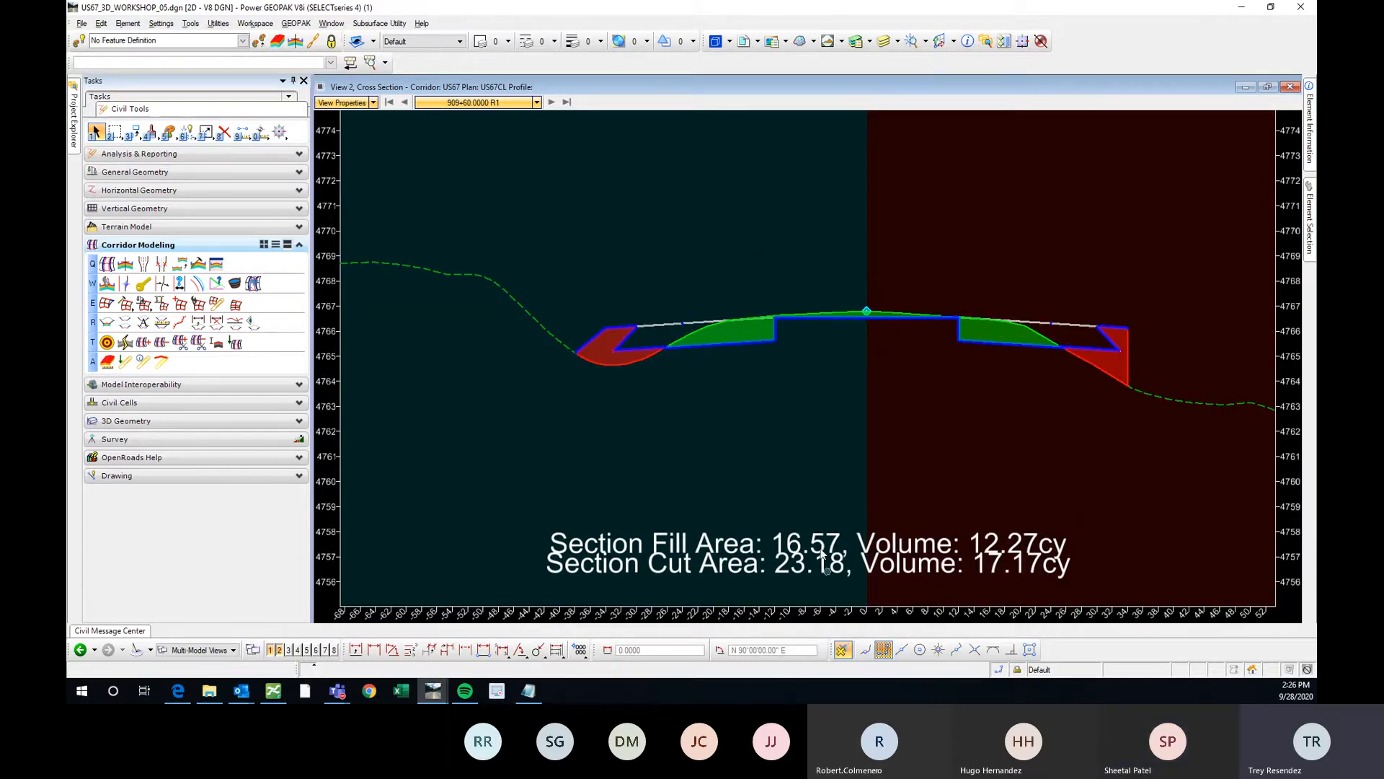
Advance through the cross sections from station 909+60 to 918+80 to review the cut and fill areas and volumes
{"action": "left_click", "coordinate": [551, 102]}
{"action": "left_click", "coordinate": [551, 102]}
{"action": "left_click", "coordinate": [551, 102]}
{"action": "left_click", "coordinate": [551, 102]}
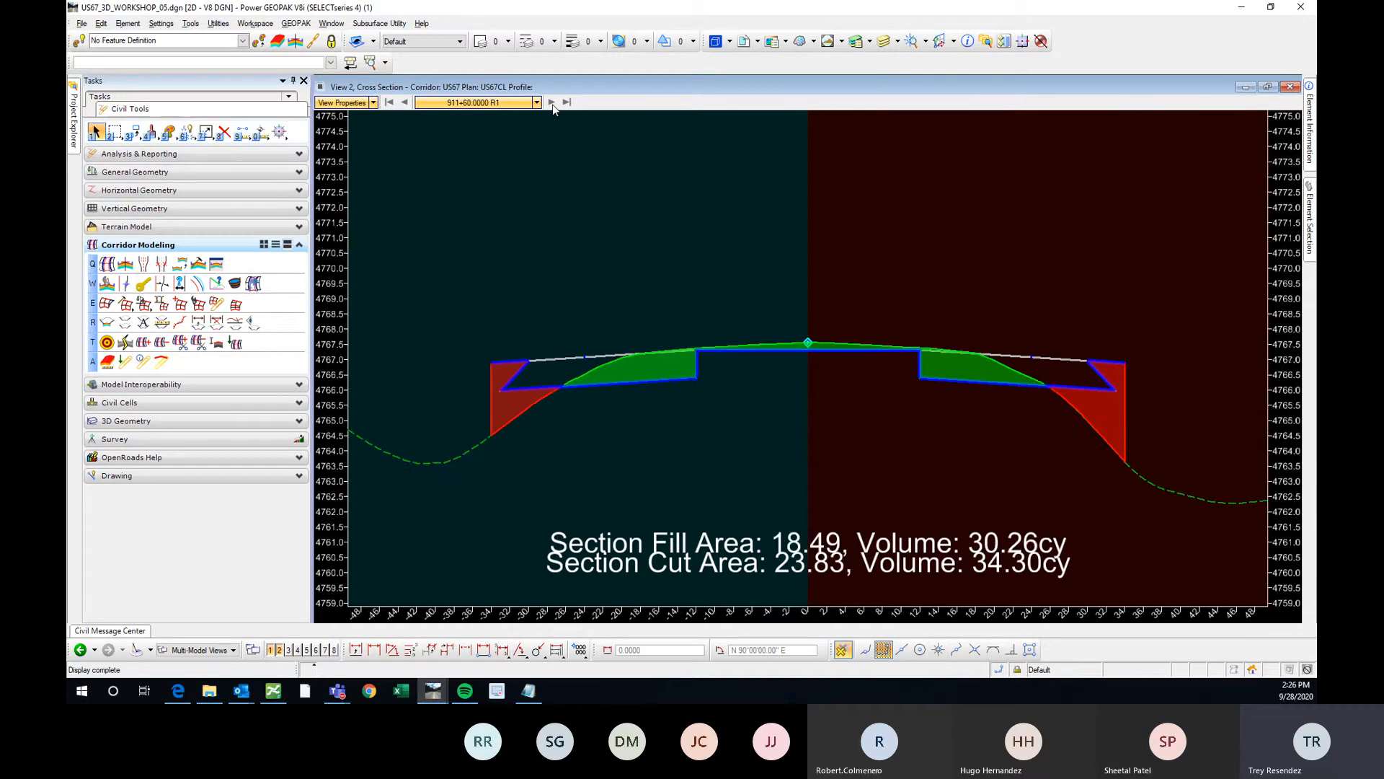
{"action": "left_click", "coordinate": [551, 103]}
{"action": "left_click", "coordinate": [551, 102]}
{"action": "left_click", "coordinate": [551, 103]}
{"action": "left_click", "coordinate": [550, 102]}
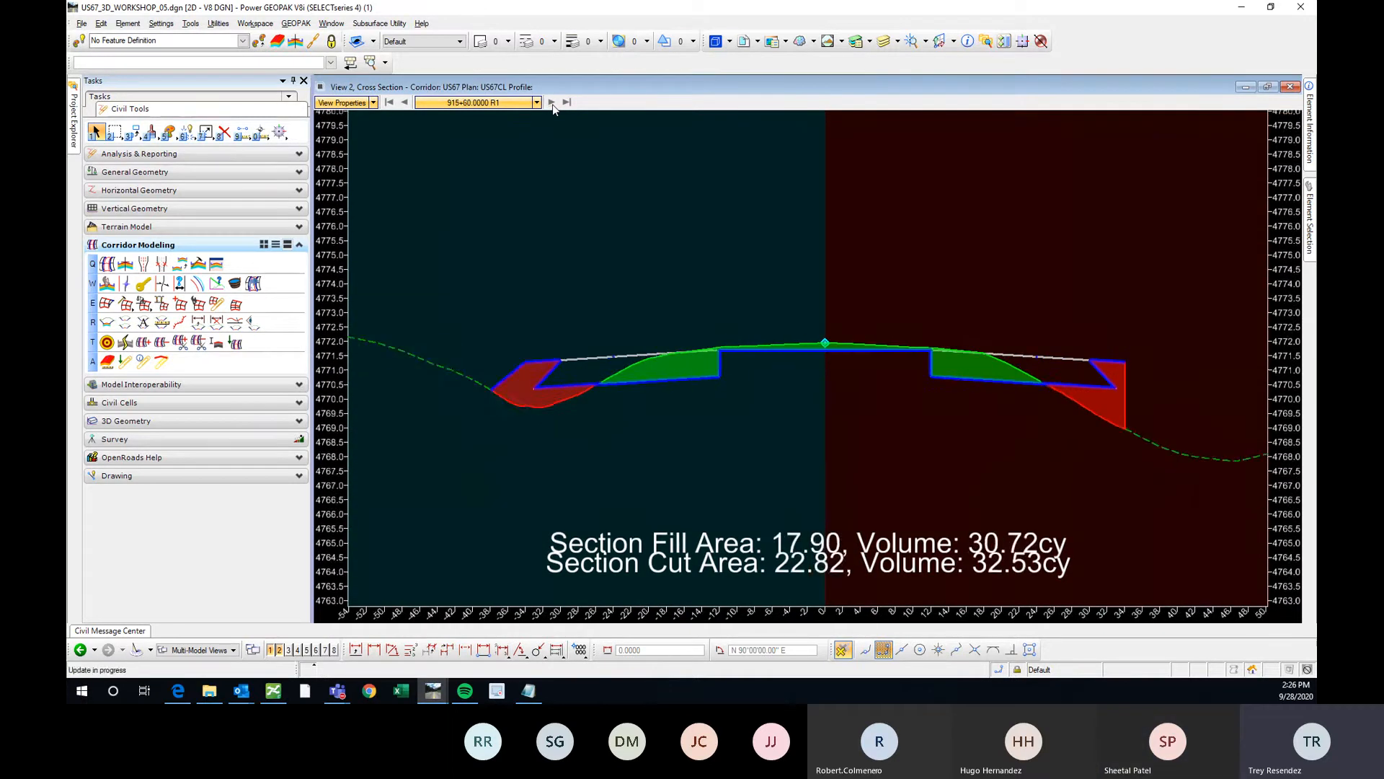
{"action": "left_click", "coordinate": [551, 103]}
{"action": "left_click", "coordinate": [551, 103]}
{"action": "left_click", "coordinate": [550, 103]}
{"action": "left_click", "coordinate": [551, 102]}
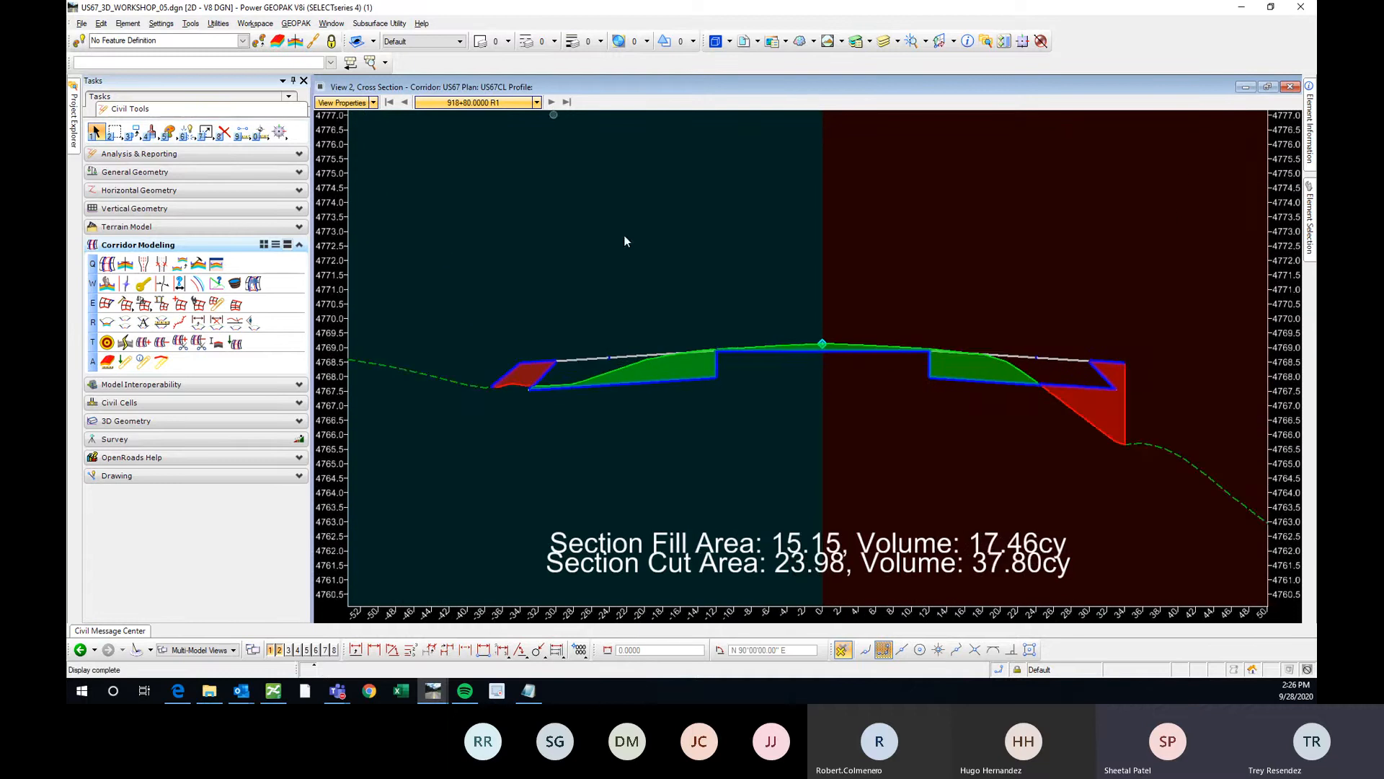
Turn off both the cut and fill graphics and the area and volume text in the maximized cross-section view
{"action": "left_click", "coordinate": [1268, 86]}
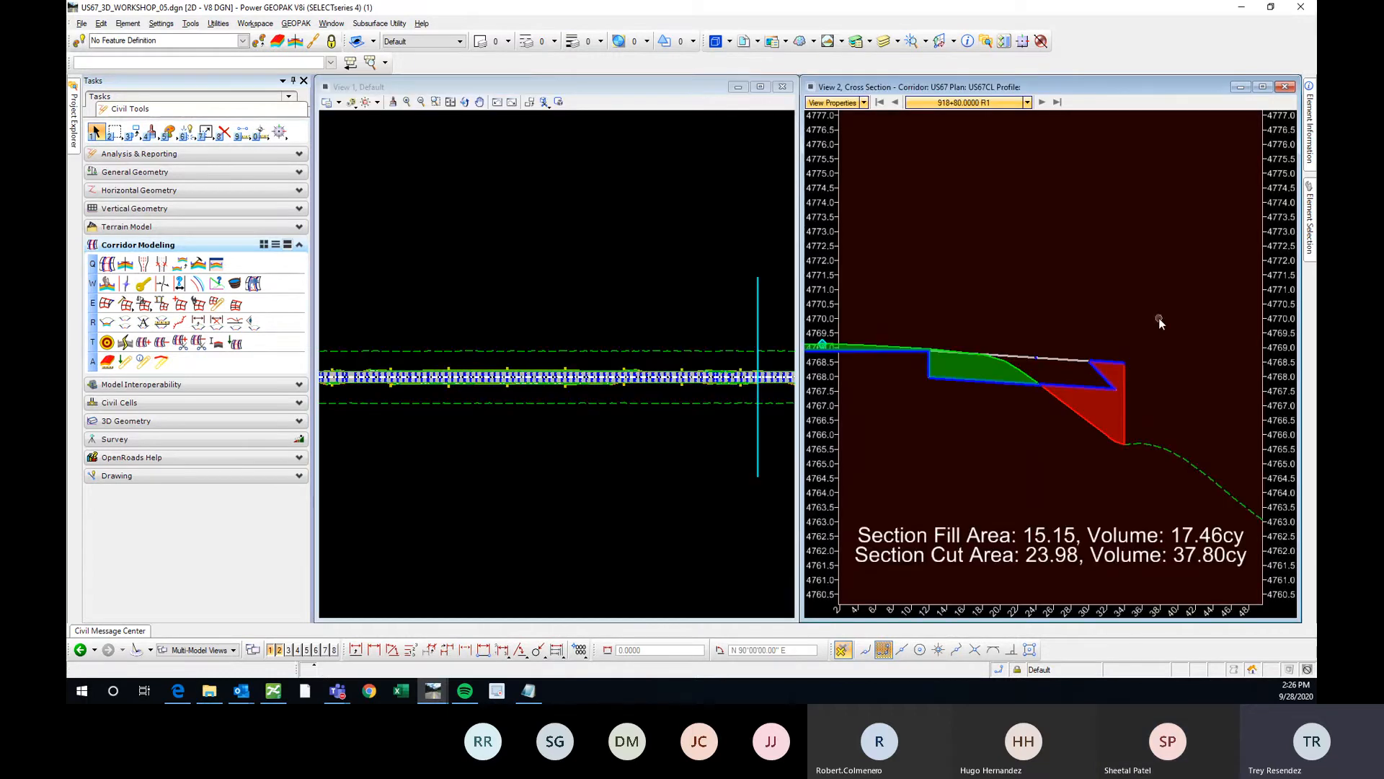
{"action": "left_click", "coordinate": [1263, 87]}
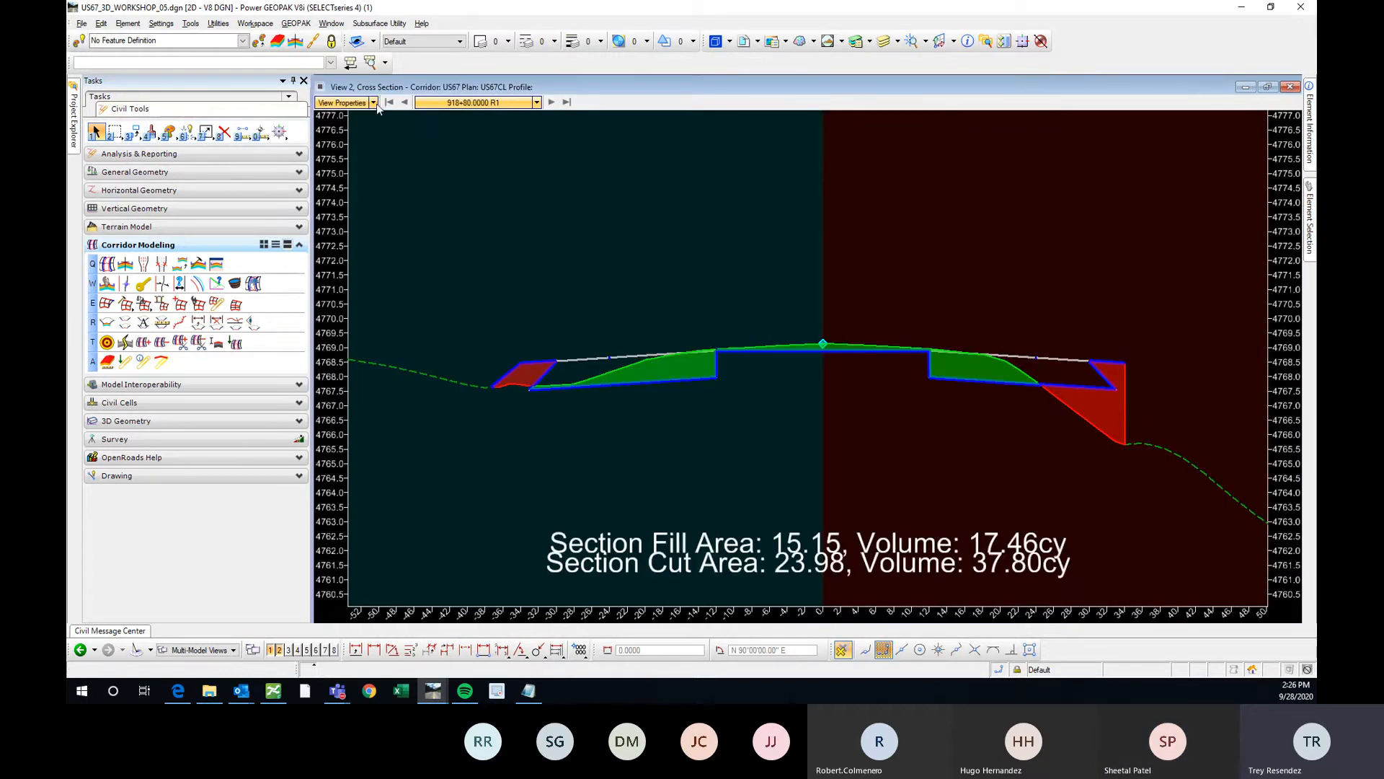
{"action": "left_click", "coordinate": [373, 103]}
{"action": "left_click", "coordinate": [326, 196]}
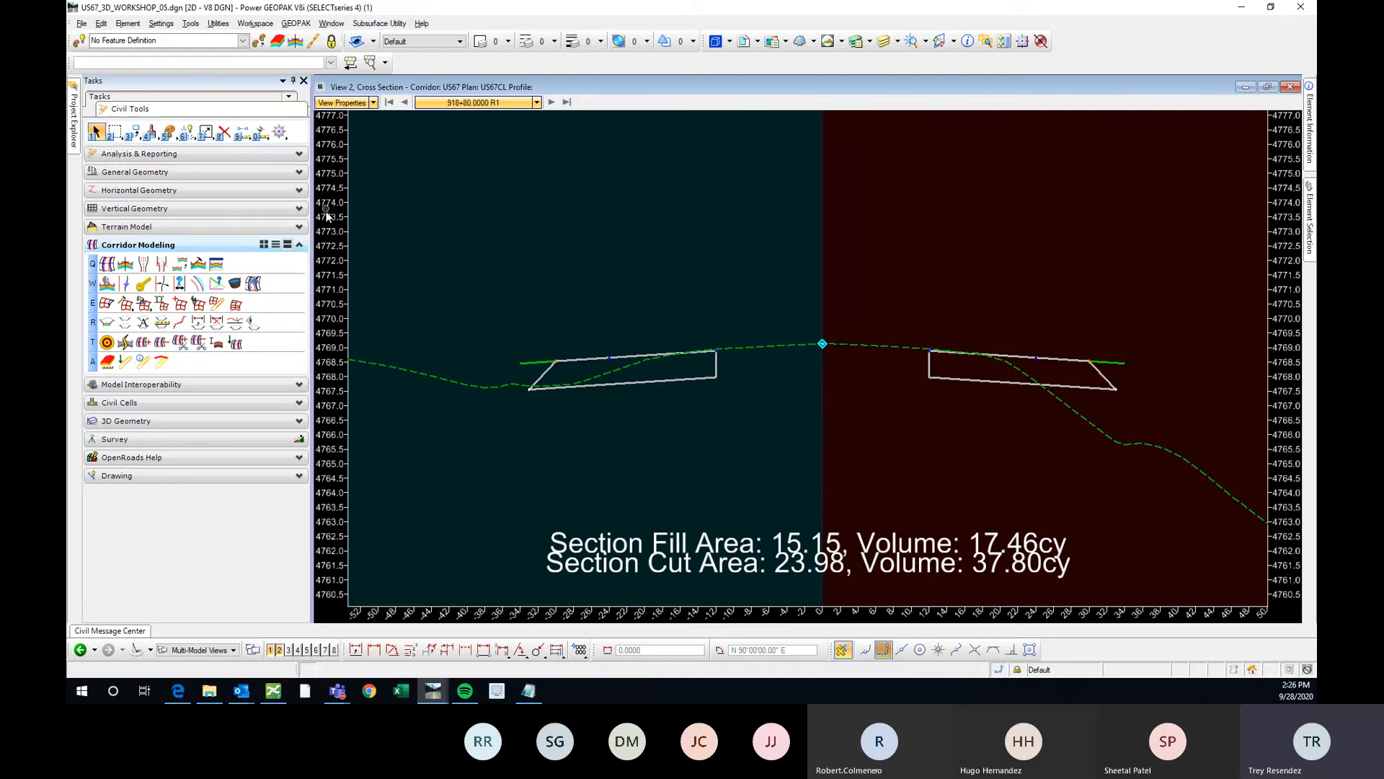
{"action": "left_click", "coordinate": [325, 208]}
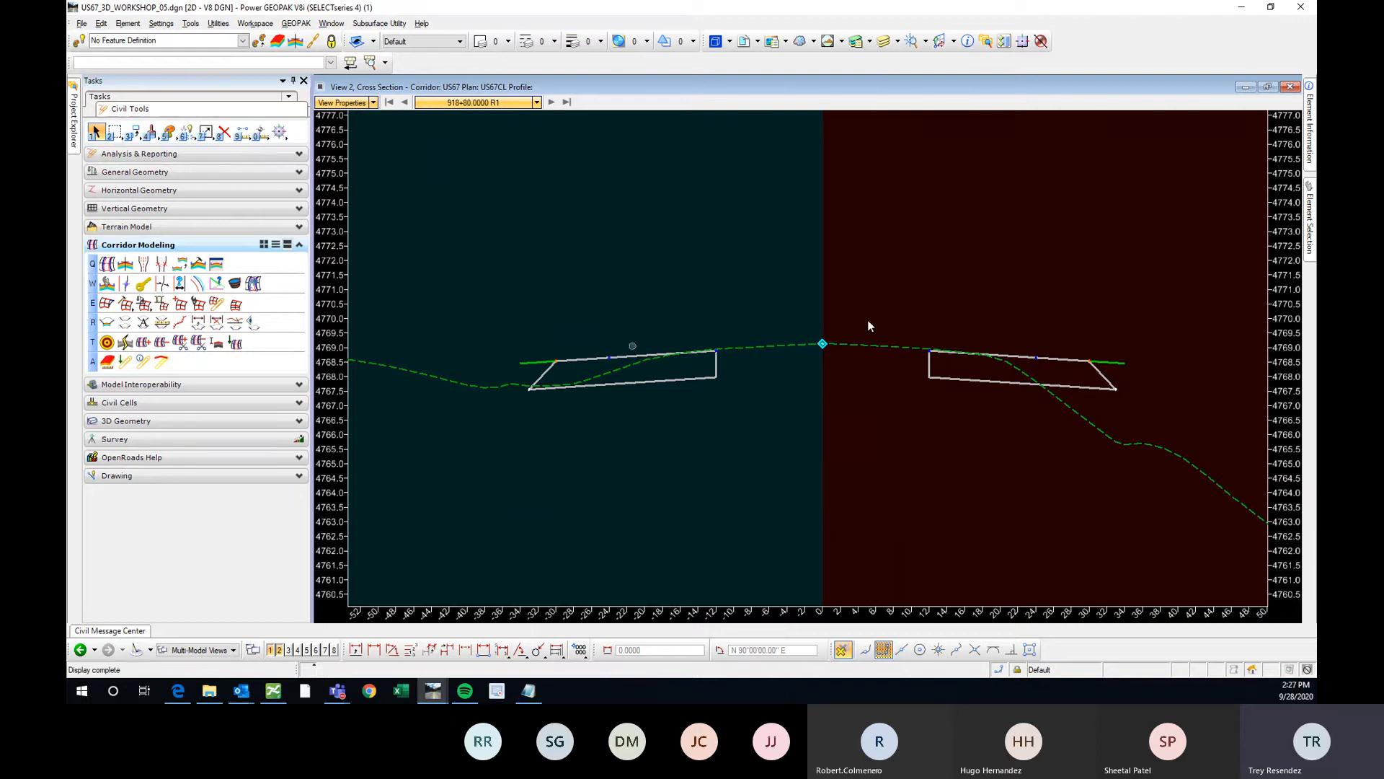
Place a temporary dimension line across the top of the left pavement, from its outer edge to its inner edge, above the section
{"action": "scroll", "coordinate": [753, 377], "scroll_direction": "down", "scroll_amount": 2}
{"action": "scroll", "coordinate": [746, 328], "scroll_direction": "down", "scroll_amount": 1, "text": "ctrl"}
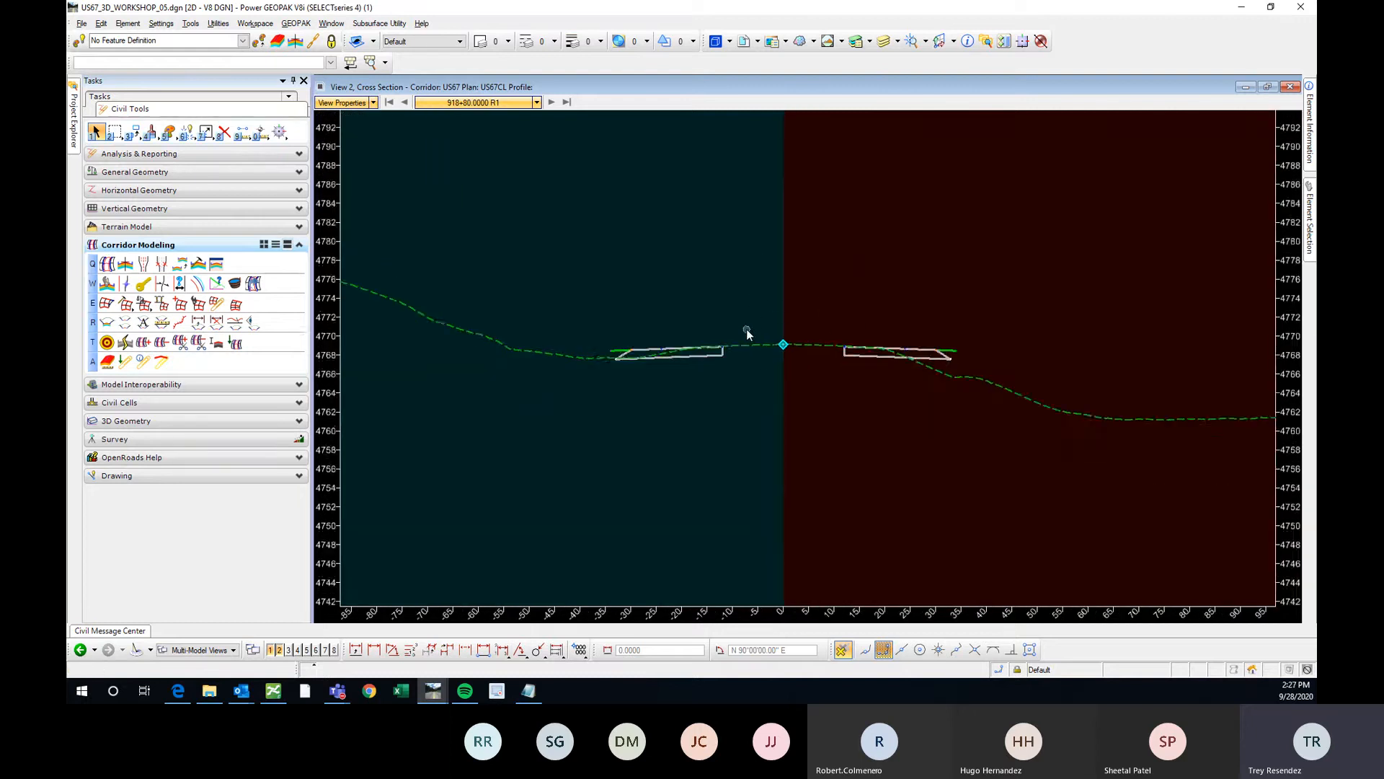
{"action": "scroll", "coordinate": [741, 334], "scroll_direction": "up", "scroll_amount": 2, "text": "ctrl"}
{"action": "scroll", "coordinate": [732, 316], "scroll_direction": "down", "scroll_amount": 1, "text": "ctrl"}
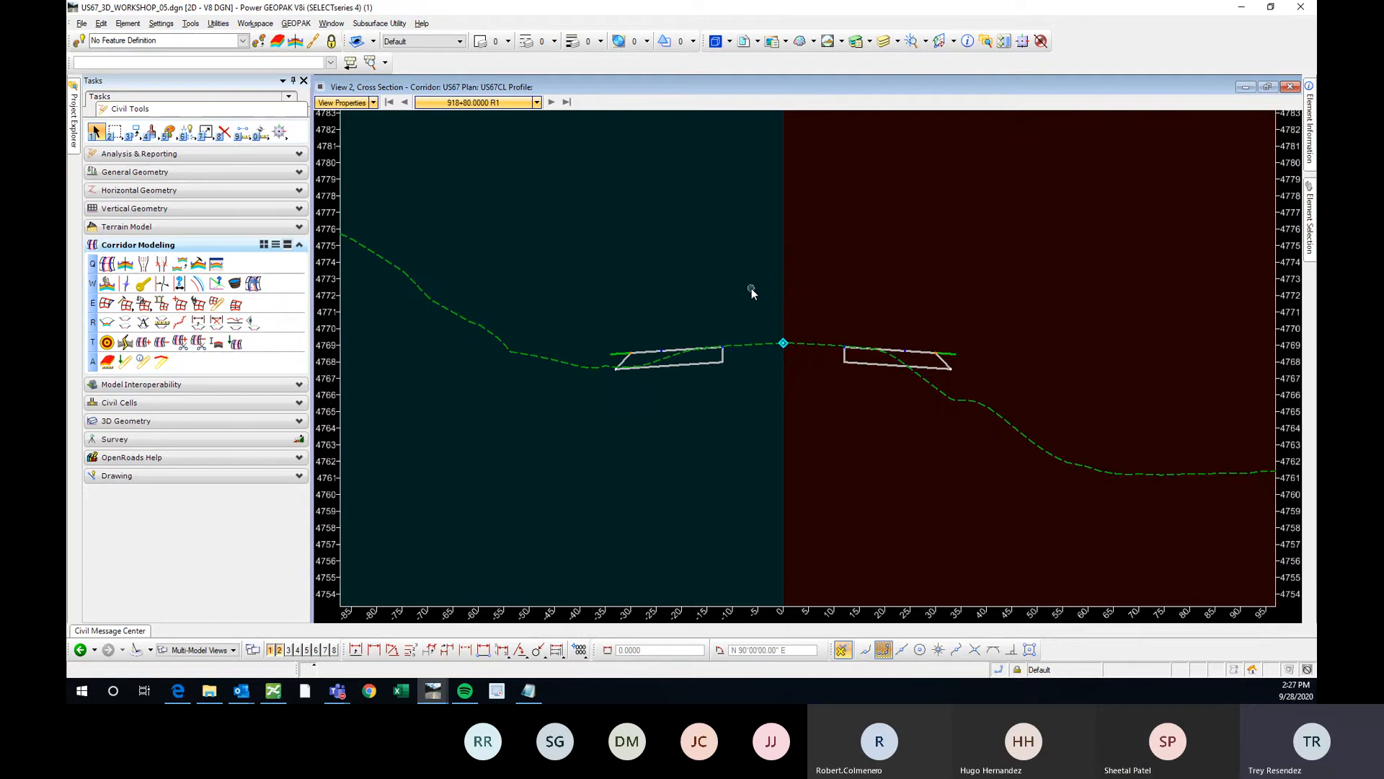
{"action": "right_click", "coordinate": [751, 288]}
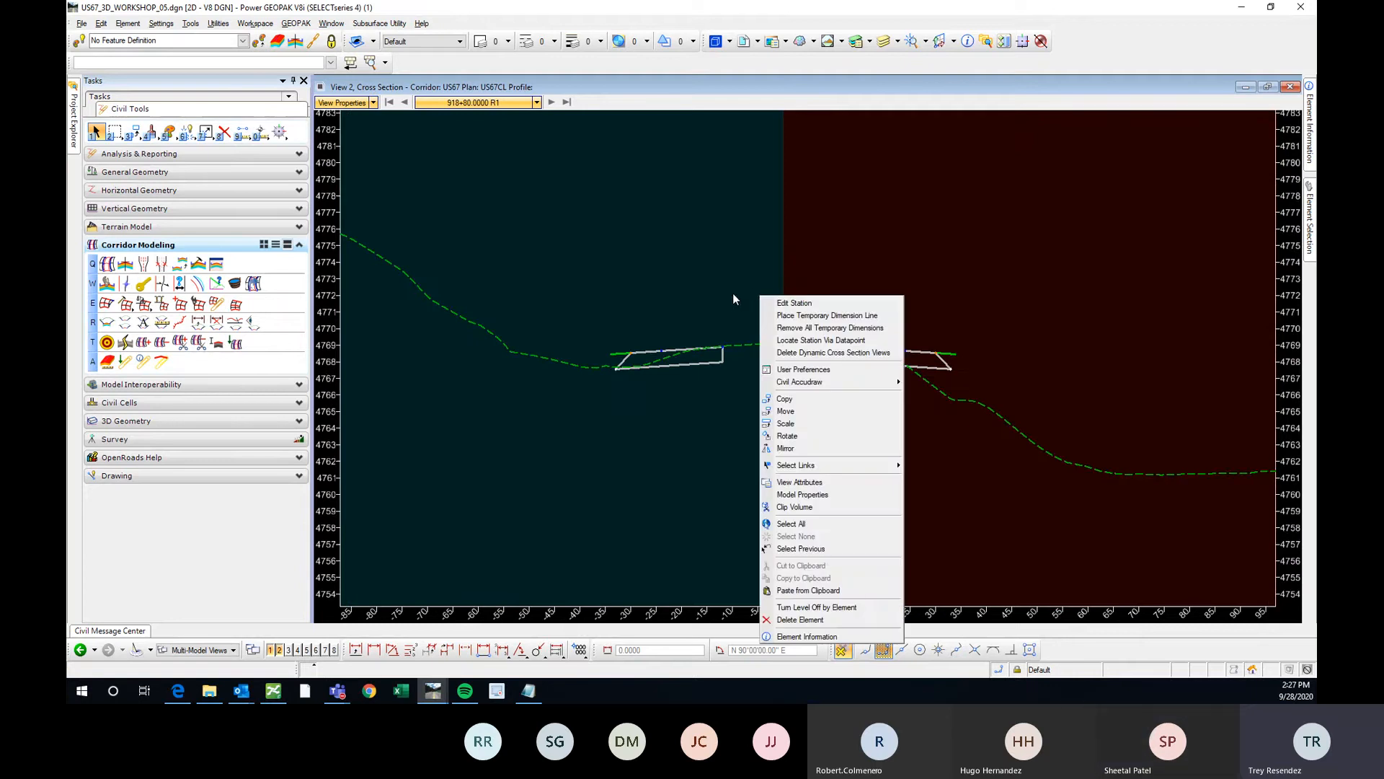
{"action": "left_click", "coordinate": [820, 316]}
{"action": "scroll", "coordinate": [649, 353], "scroll_direction": "up", "scroll_amount": 5}
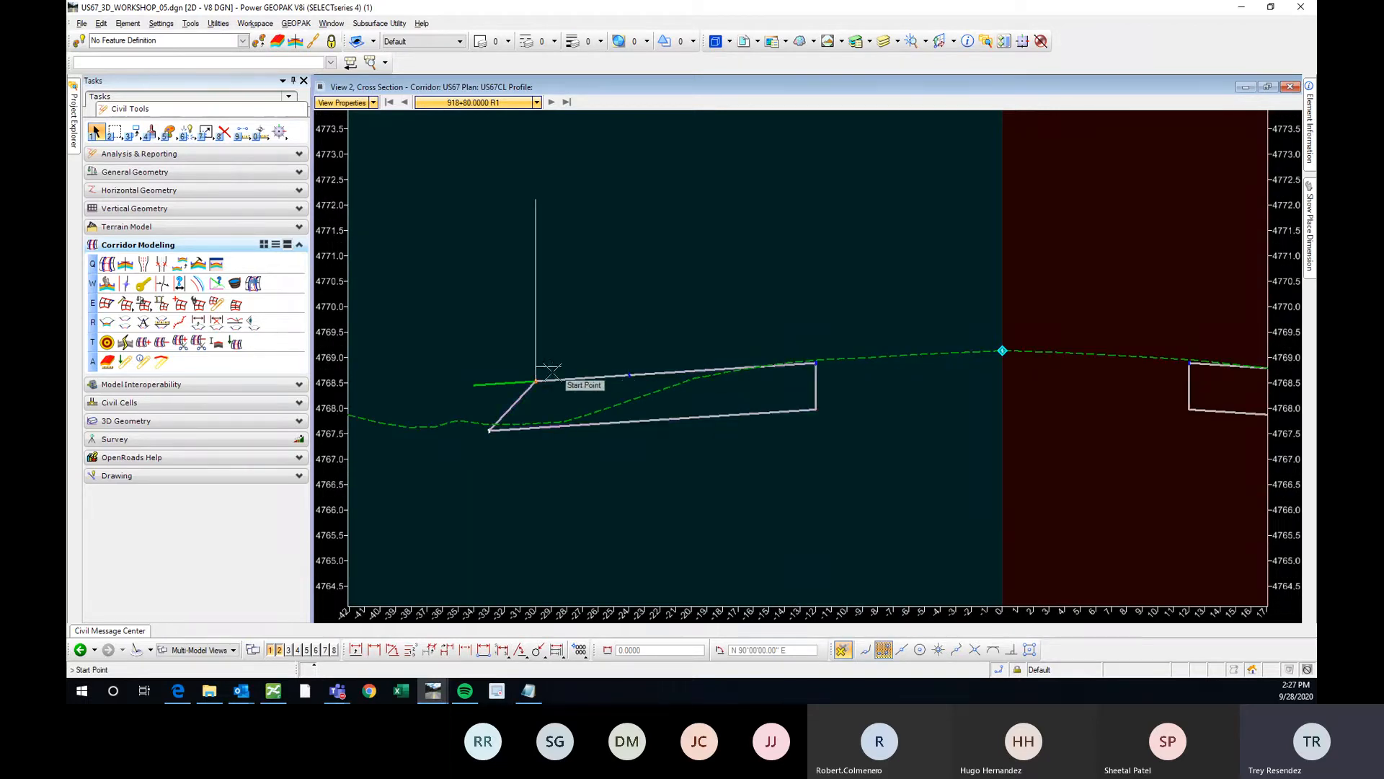
{"action": "left_click", "coordinate": [536, 380]}
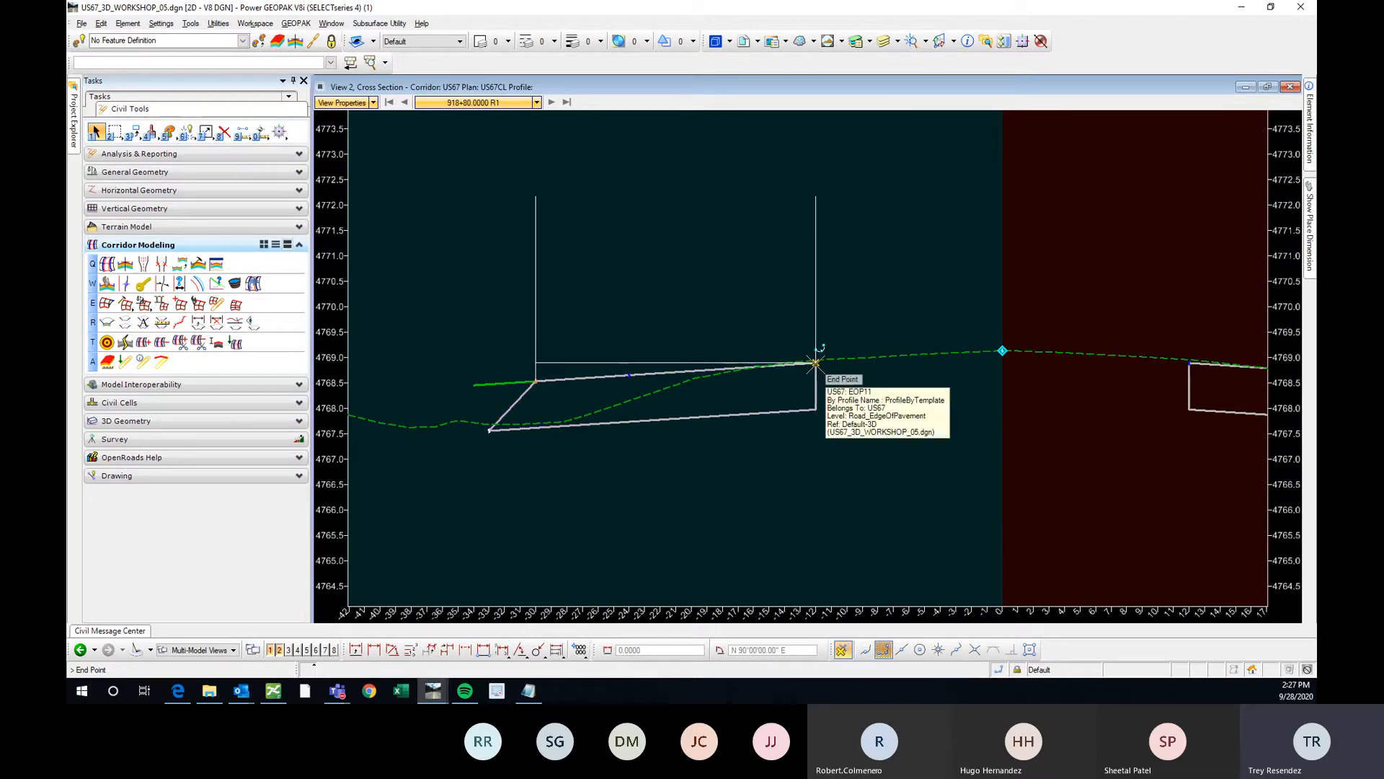
{"action": "left_click", "coordinate": [816, 363]}
{"action": "scroll", "coordinate": [793, 403], "scroll_direction": "down", "scroll_amount": 2}
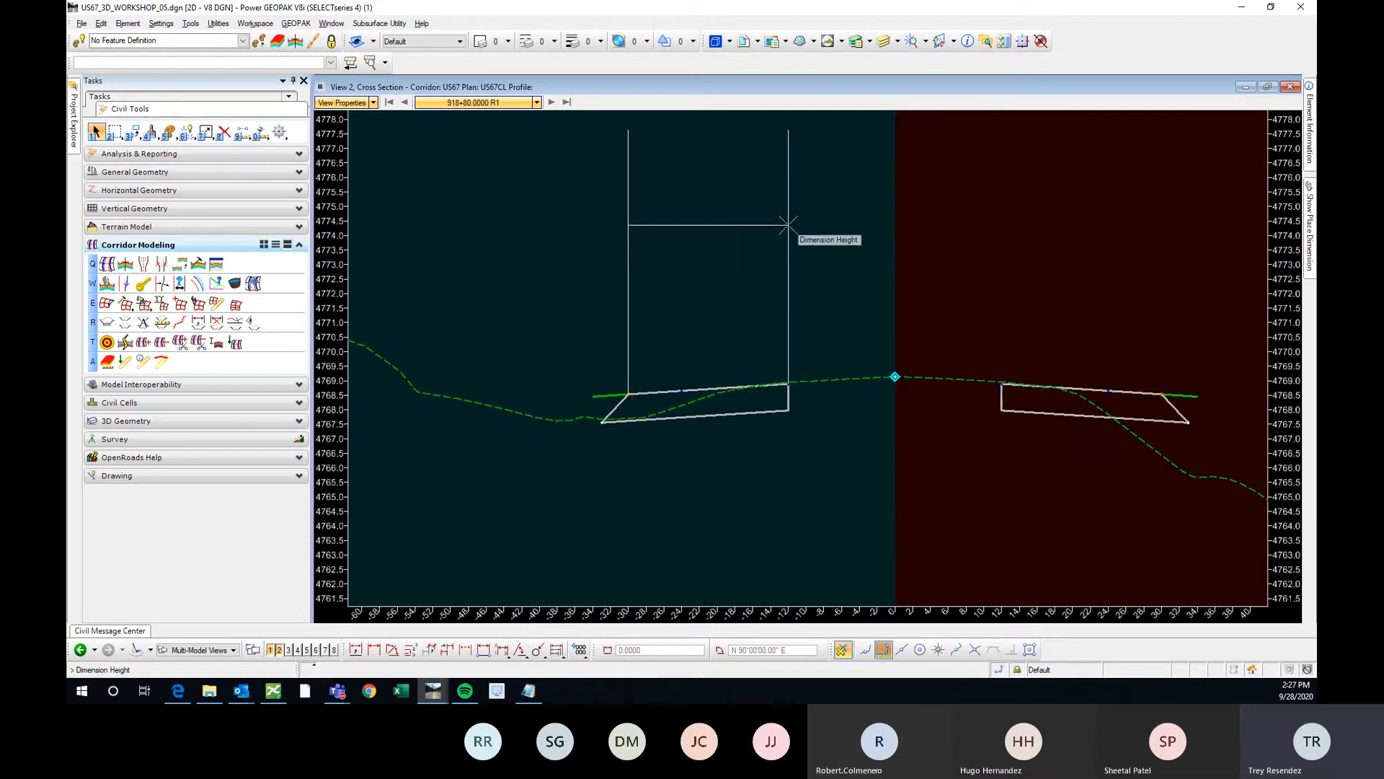
{"action": "left_click", "coordinate": [786, 221]}
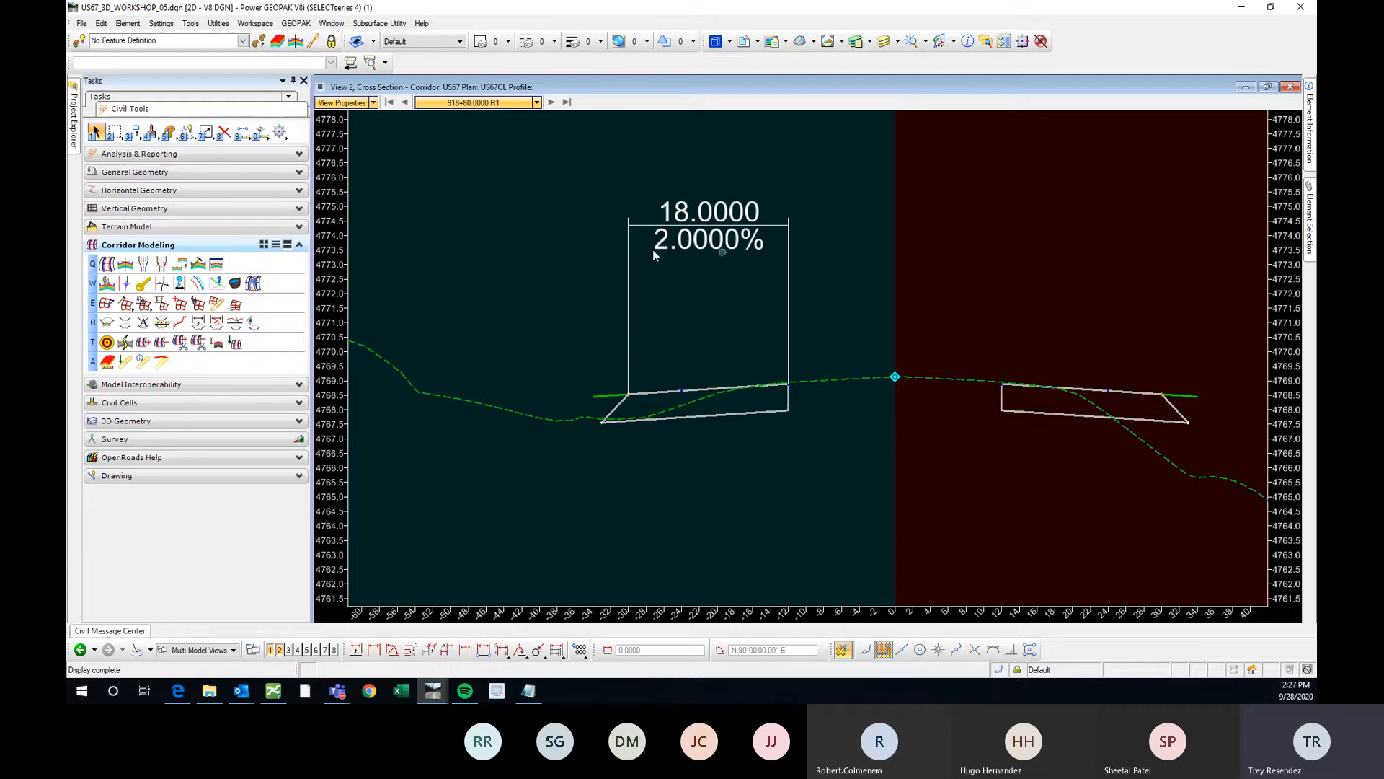
Step back through the cross sections to station 907+60 to check the left pavement dimension along the corridor
{"action": "right_click", "coordinate": [932, 245]}
{"action": "left_click", "coordinate": [942, 205]}
{"action": "left_click", "coordinate": [403, 104]}
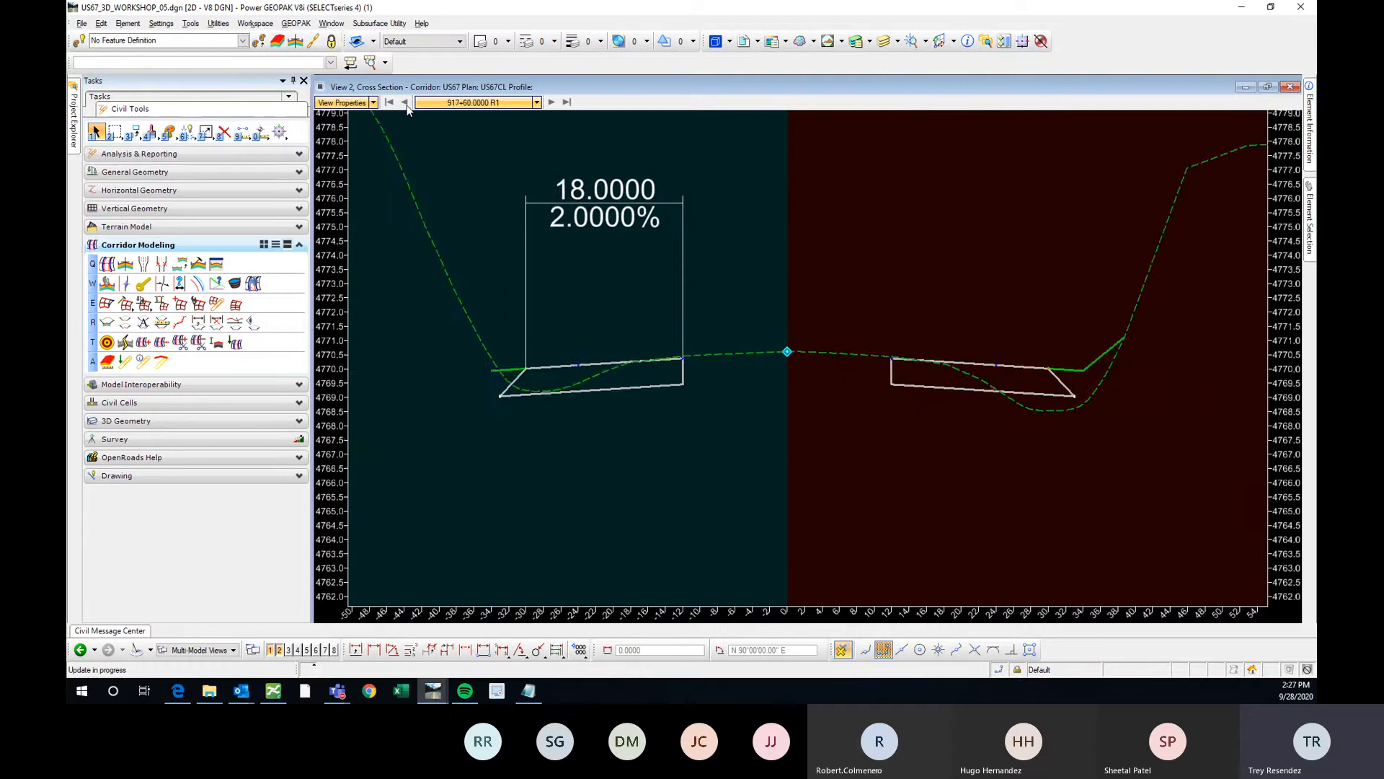
{"action": "left_click", "coordinate": [407, 105]}
{"action": "left_click", "coordinate": [407, 105]}
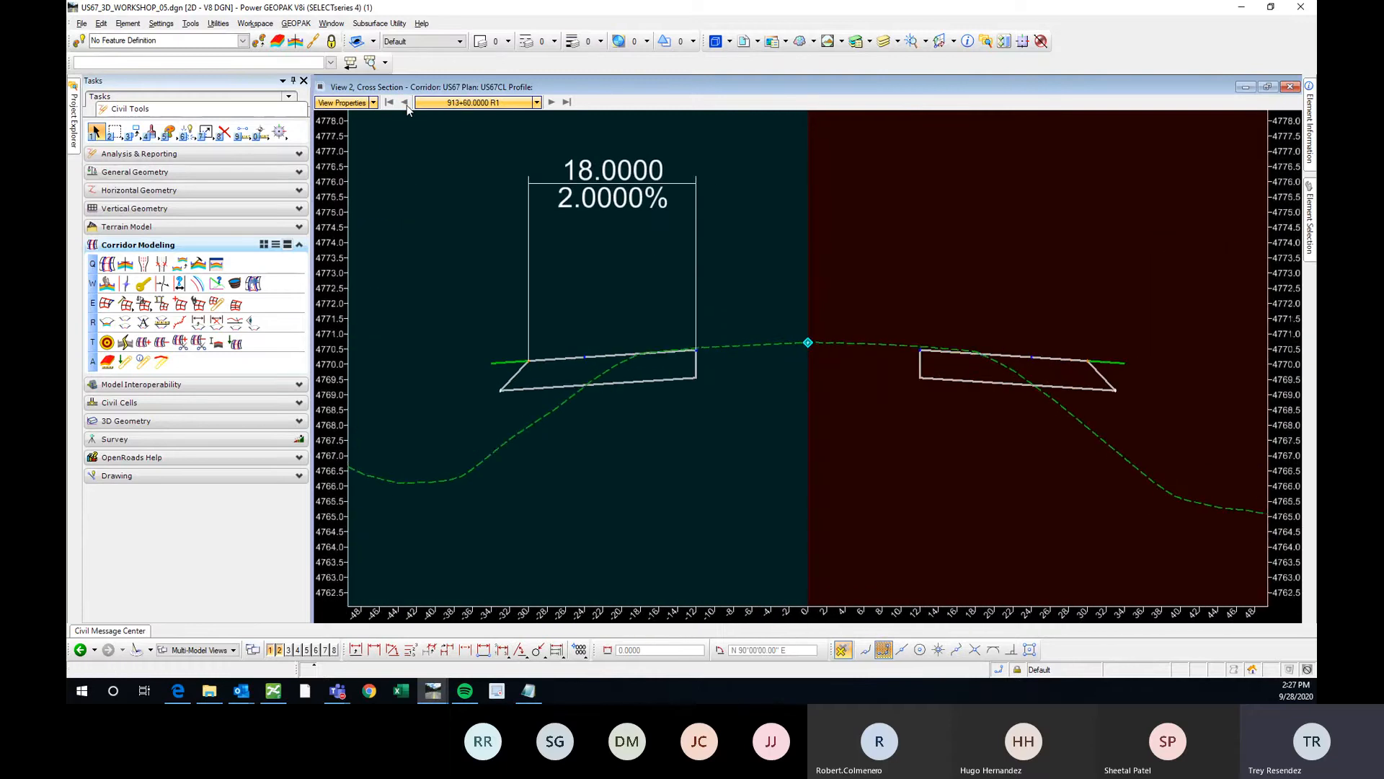
{"action": "left_click", "coordinate": [407, 105]}
{"action": "left_click", "coordinate": [407, 105]}
{"action": "left_click", "coordinate": [408, 106]}
{"action": "left_click", "coordinate": [407, 106]}
{"action": "left_click", "coordinate": [407, 106]}
{"action": "left_click", "coordinate": [407, 106]}
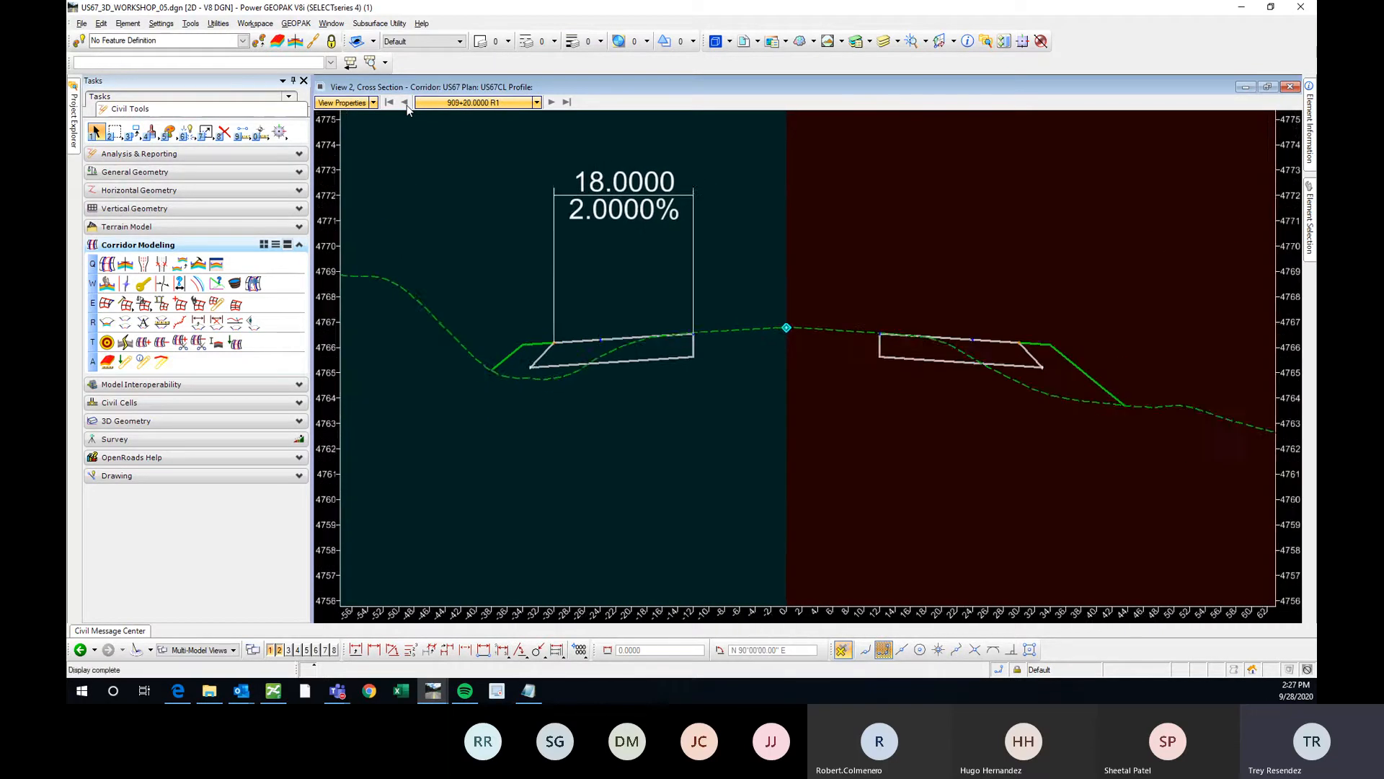
{"action": "left_click", "coordinate": [407, 106]}
{"action": "left_click", "coordinate": [407, 106]}
{"action": "left_click", "coordinate": [407, 106]}
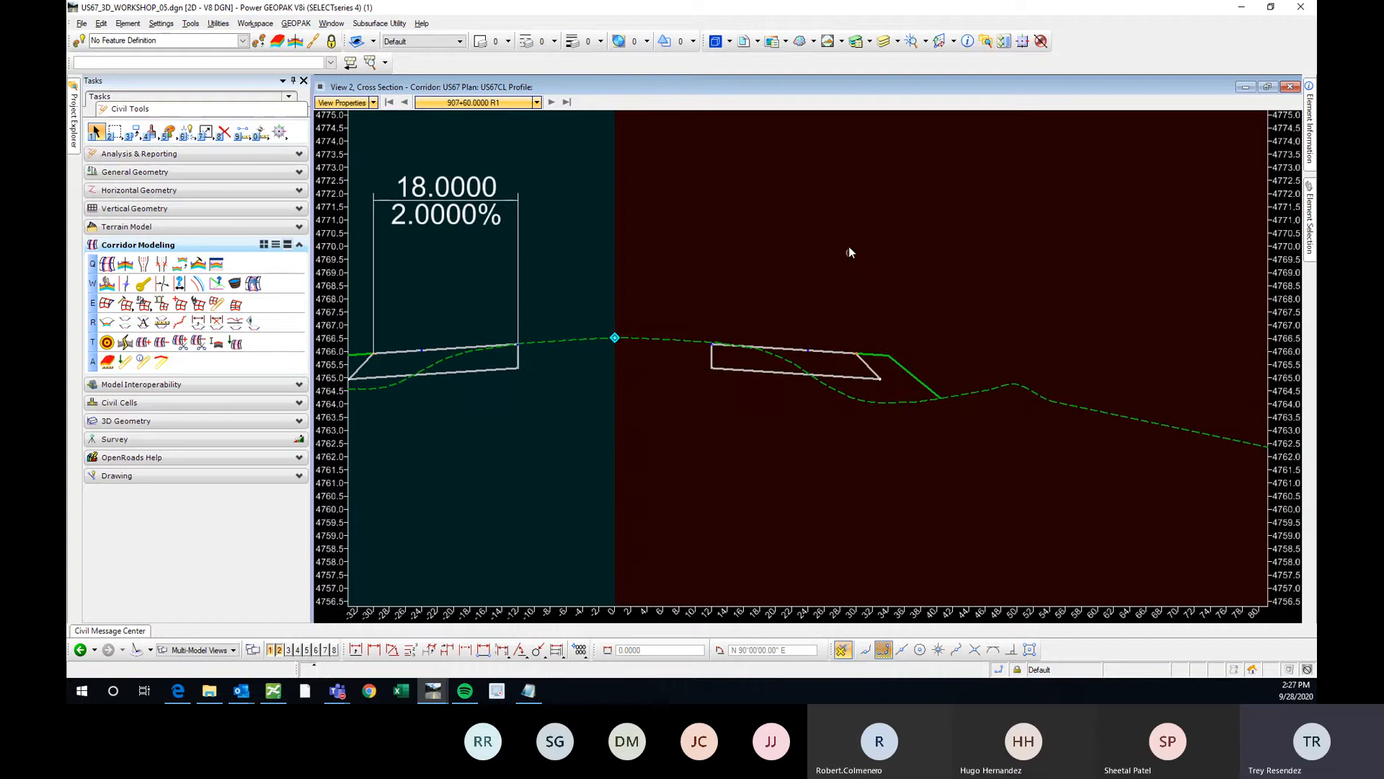
Place a temporary dimension line on the right side slope between its toe and its upper break point
{"action": "right_click", "coordinate": [849, 245]}
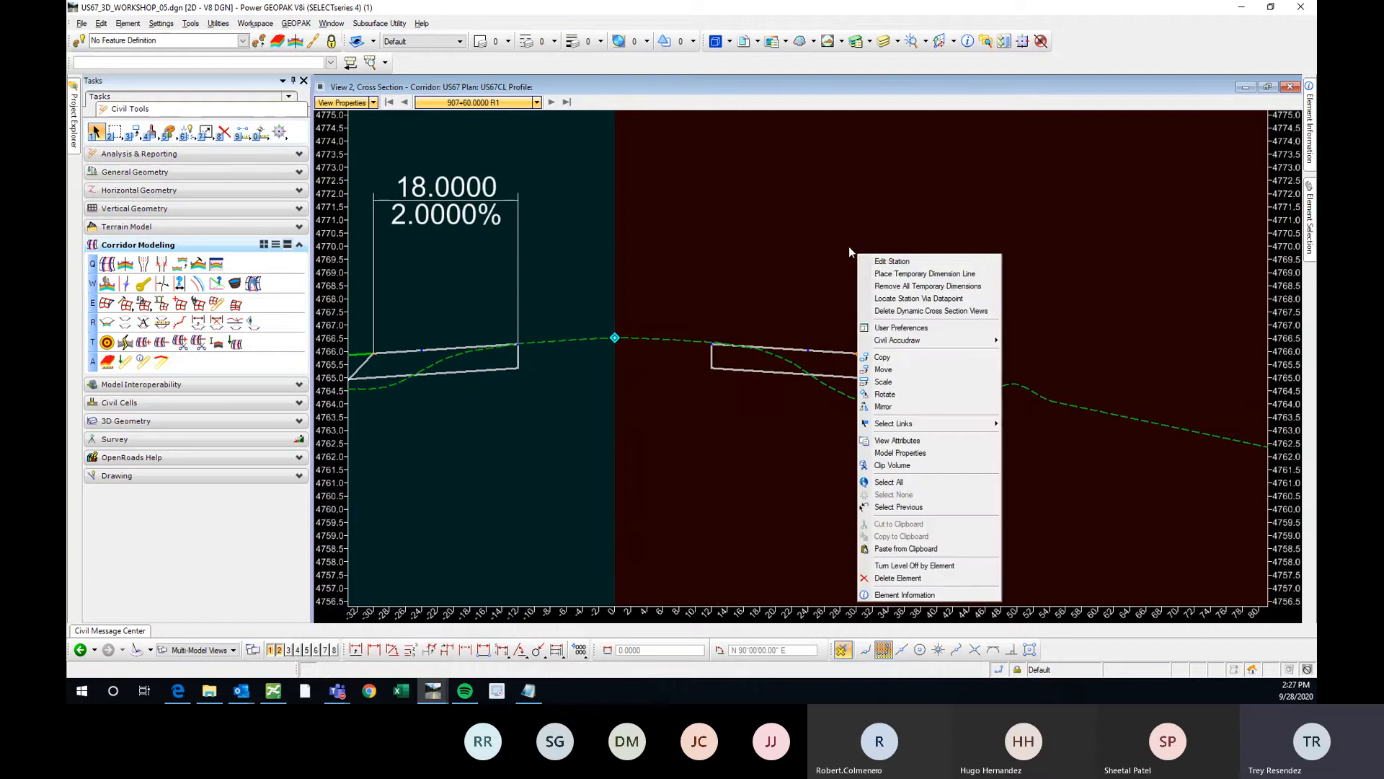
{"action": "left_click", "coordinate": [920, 275]}
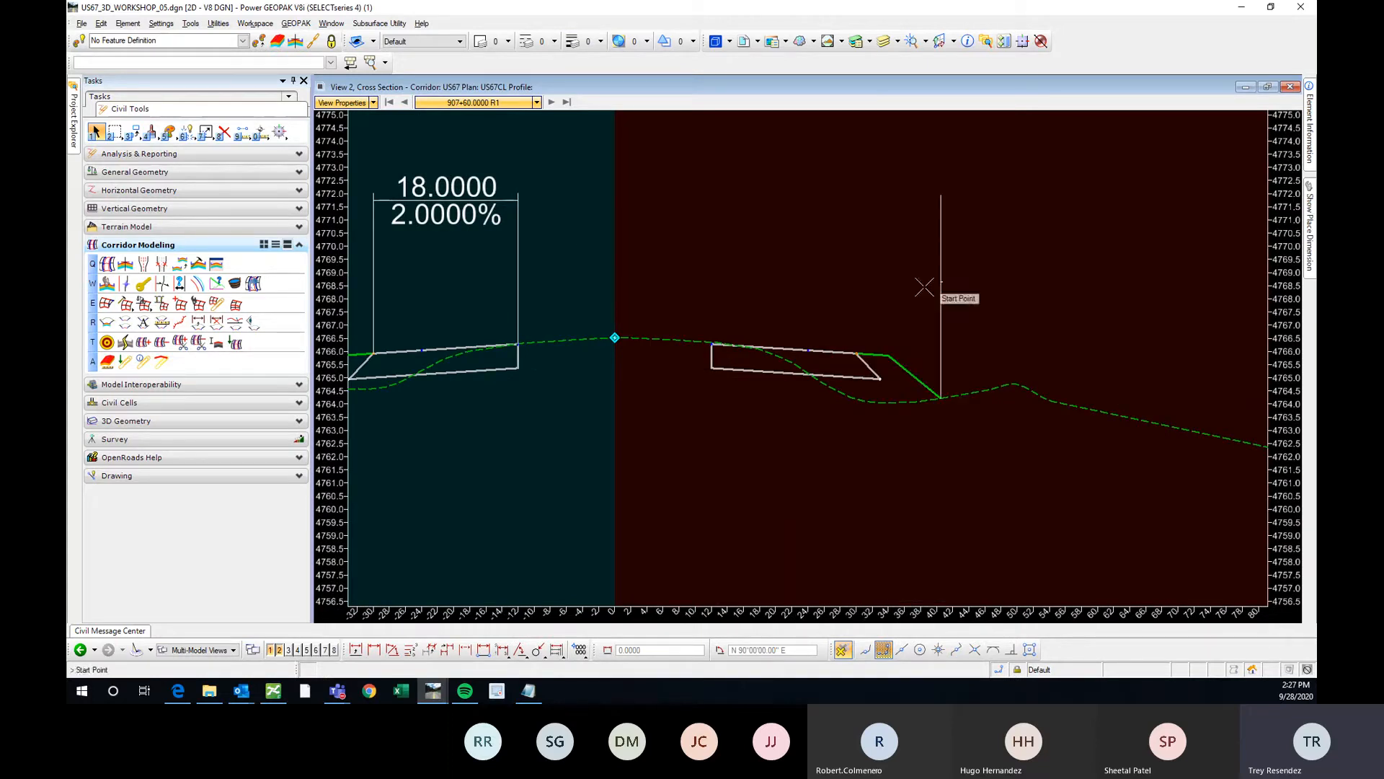
{"action": "left_click", "coordinate": [941, 398]}
{"action": "left_click", "coordinate": [997, 309]}
{"action": "scroll", "coordinate": [998, 309], "scroll_direction": "down", "scroll_amount": 2}
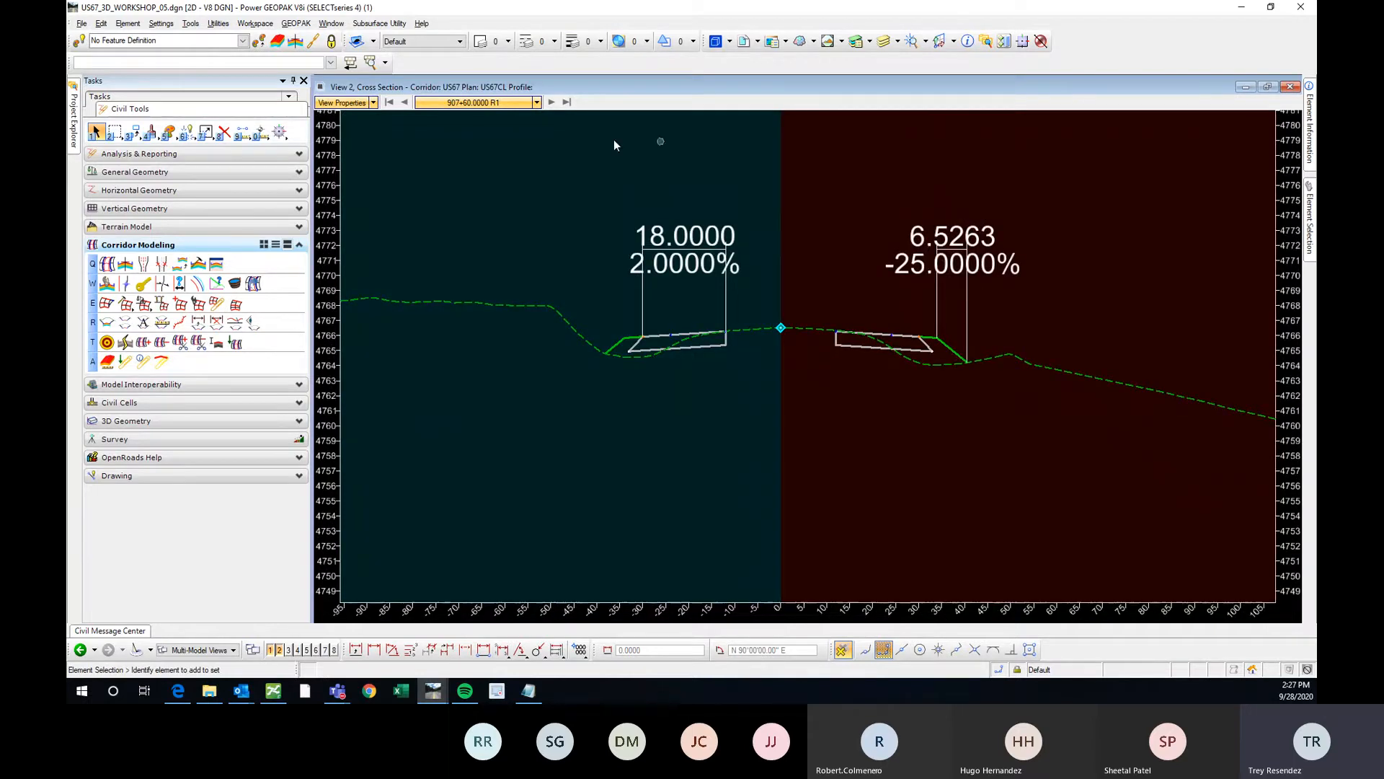
Advance the cross sections to station 909+60 to check how the side slope dimension follows the section
{"action": "left_click", "coordinate": [552, 102]}
{"action": "left_click", "coordinate": [552, 103]}
{"action": "left_click", "coordinate": [552, 102]}
{"action": "left_click", "coordinate": [552, 102]}
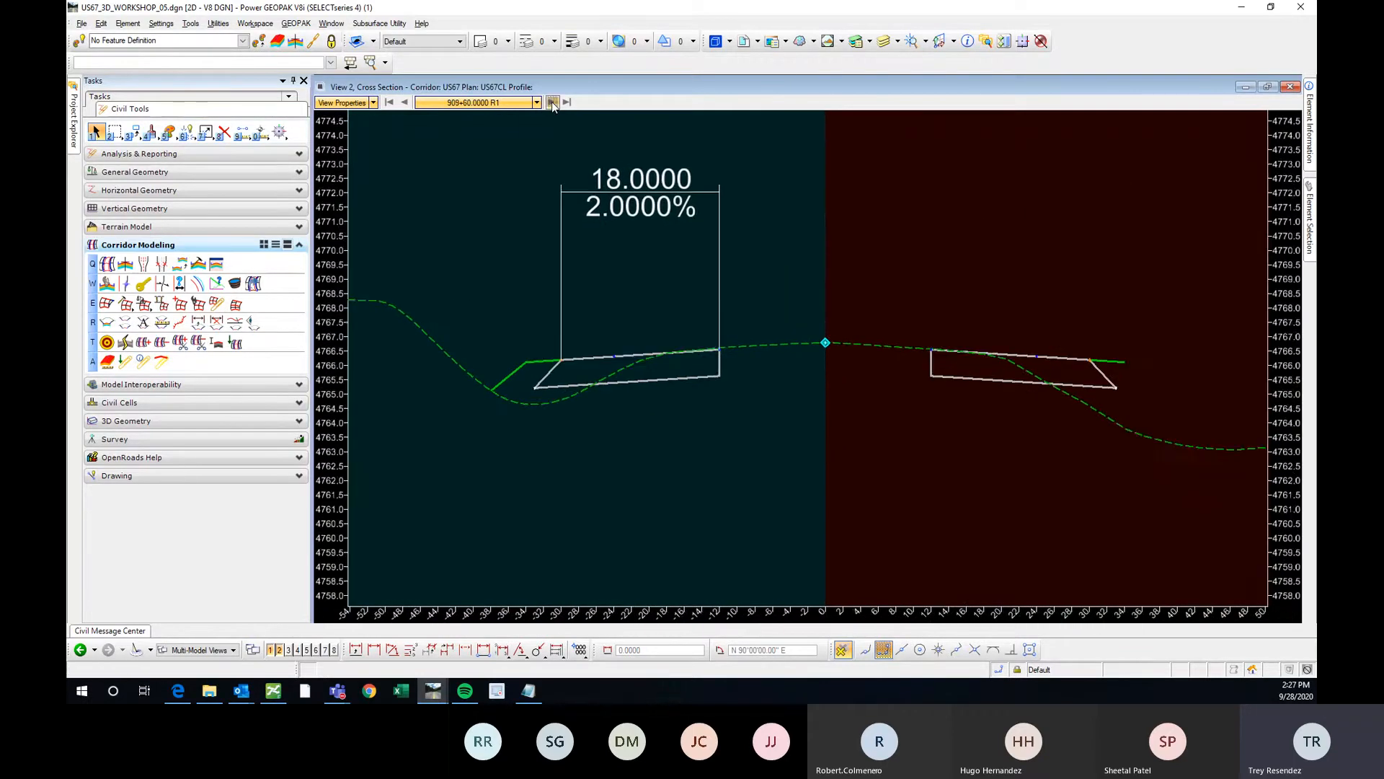
Step back through the cross sections to station 897+60 to compare the pavement and side slope dimensions
{"action": "left_click", "coordinate": [405, 103]}
{"action": "left_click", "coordinate": [404, 102]}
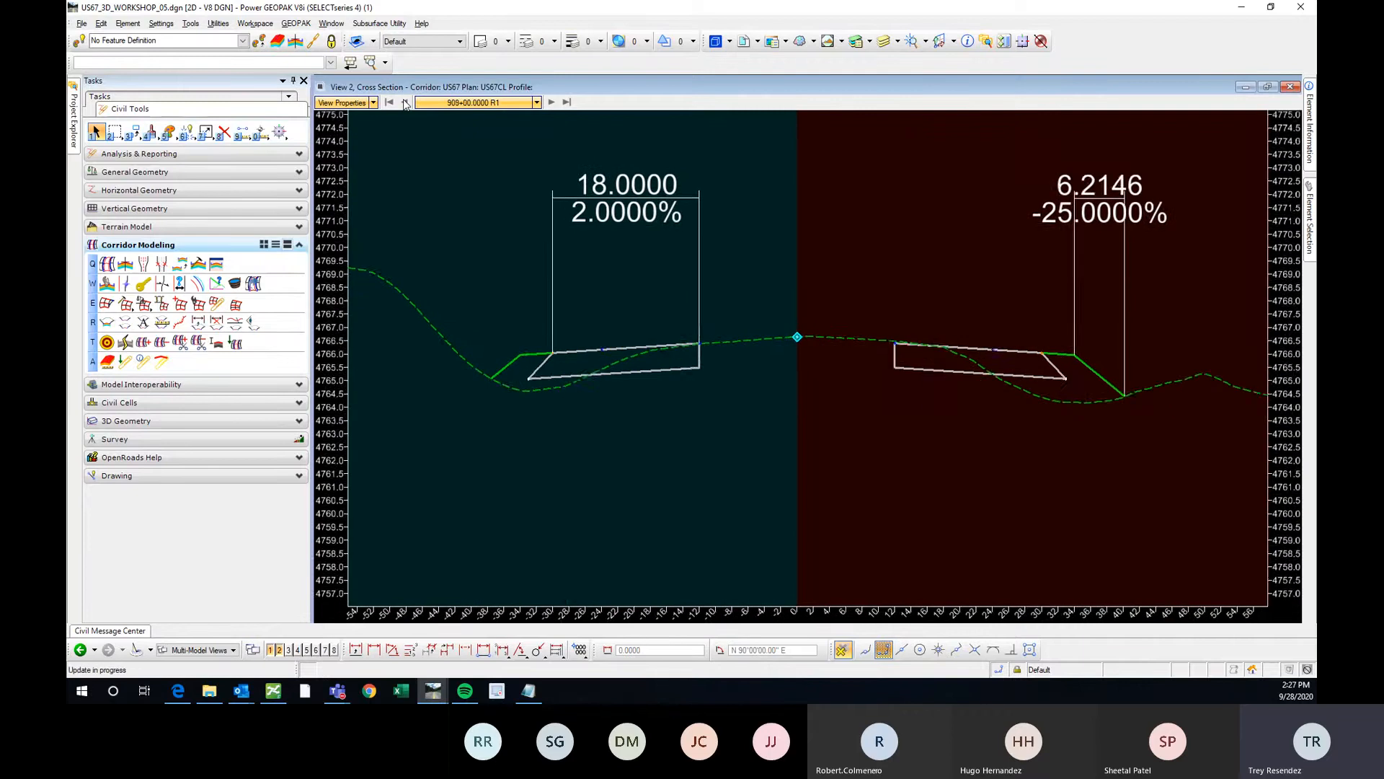
{"action": "left_click", "coordinate": [405, 102]}
{"action": "left_click", "coordinate": [404, 102]}
{"action": "left_click", "coordinate": [404, 102]}
{"action": "left_click", "coordinate": [404, 102]}
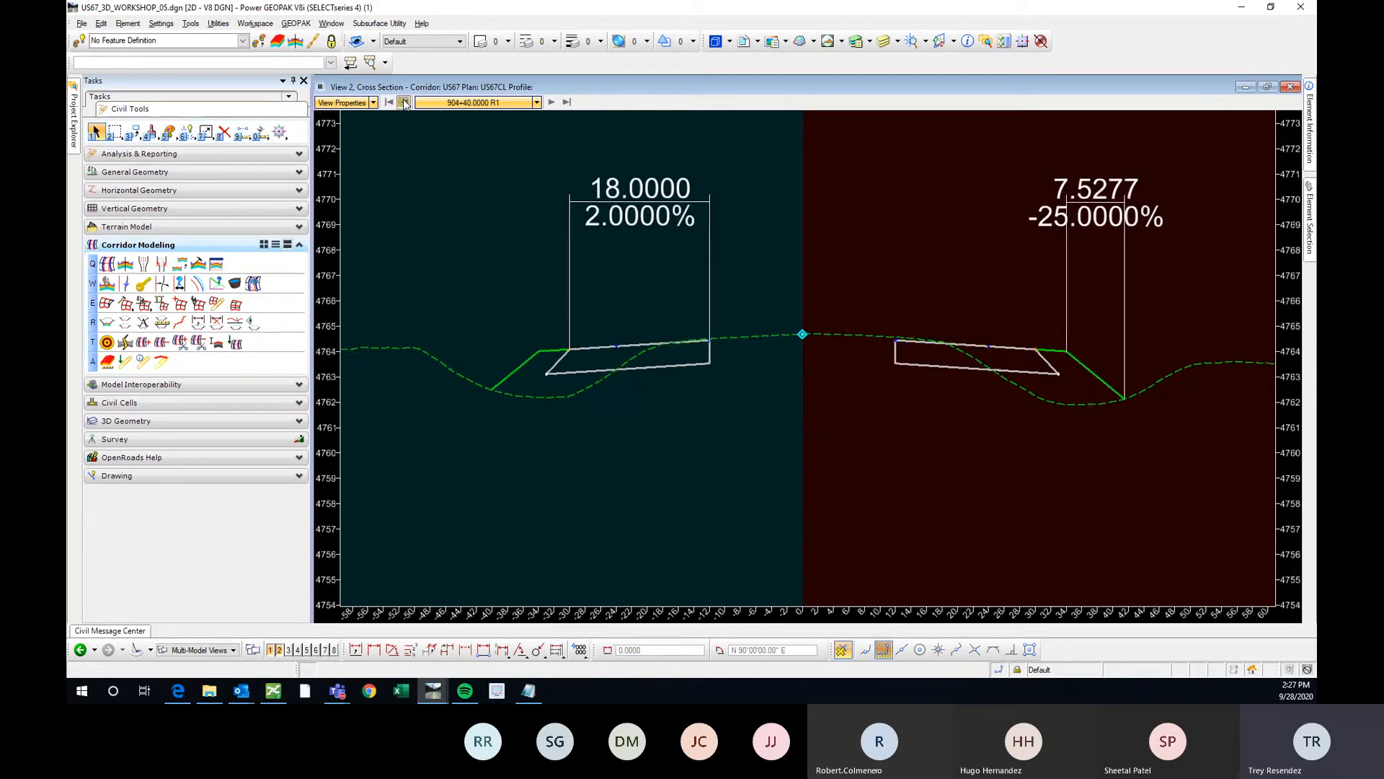
{"action": "left_click", "coordinate": [405, 102]}
{"action": "left_click", "coordinate": [405, 102]}
{"action": "left_click", "coordinate": [405, 102]}
{"action": "left_click", "coordinate": [405, 102]}
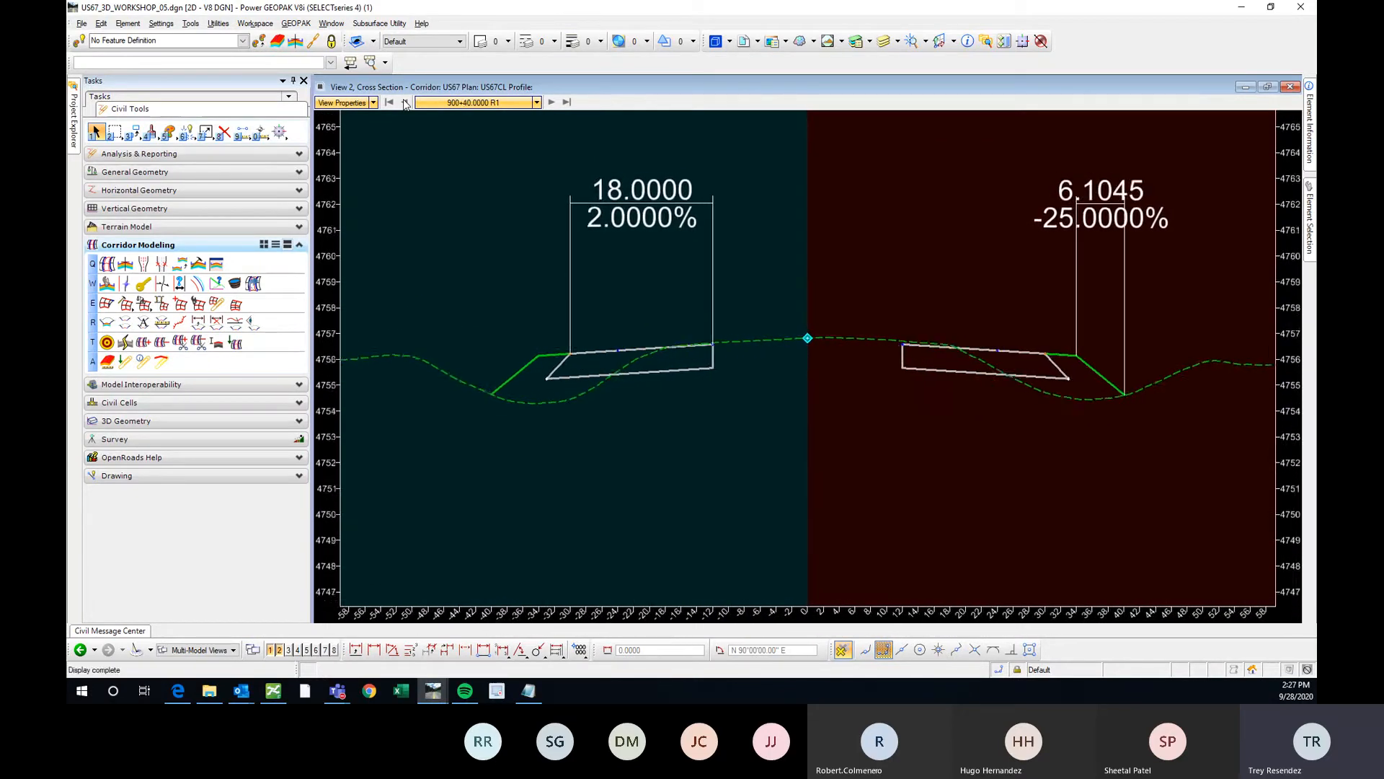
{"action": "left_click", "coordinate": [405, 102]}
{"action": "left_click", "coordinate": [404, 103]}
{"action": "left_click", "coordinate": [405, 102]}
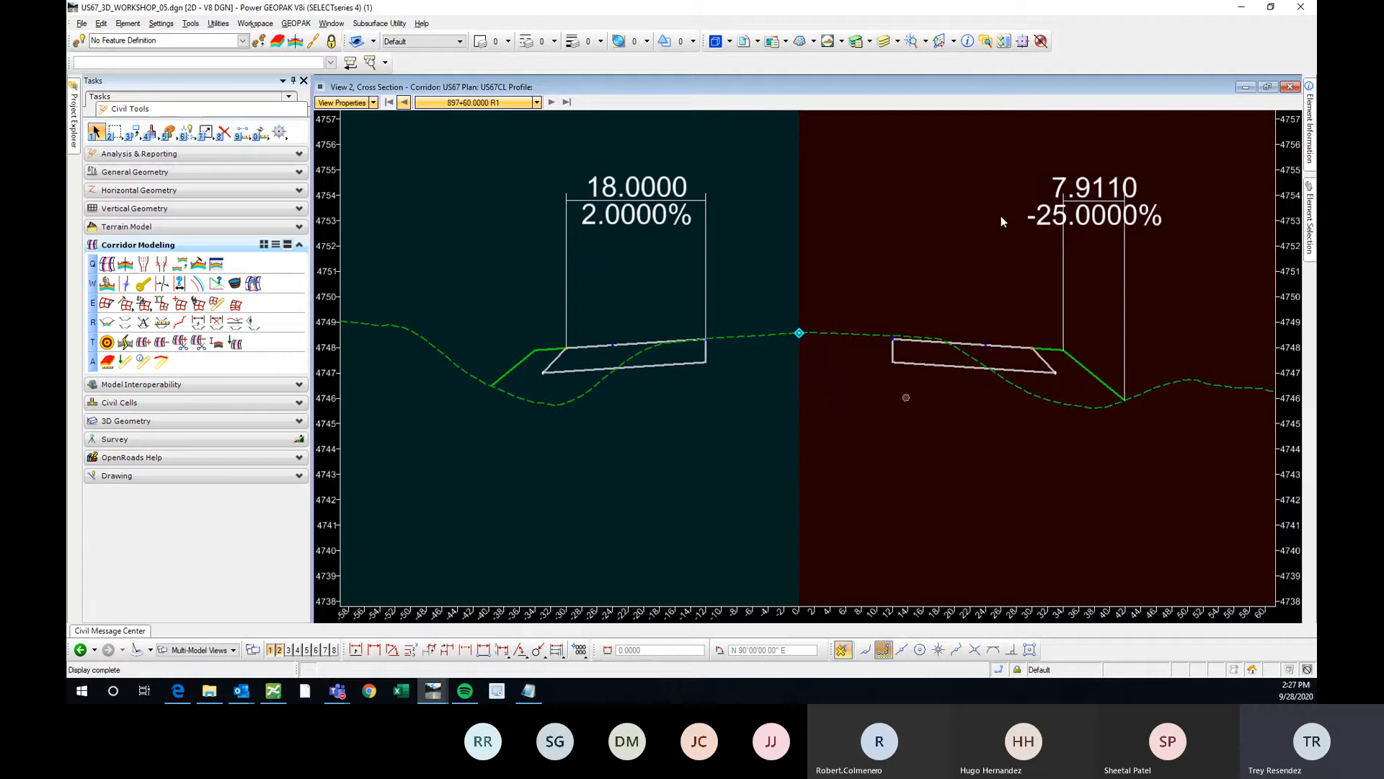
{"action": "scroll", "coordinate": [798, 393], "scroll_direction": "down", "scroll_amount": 2}
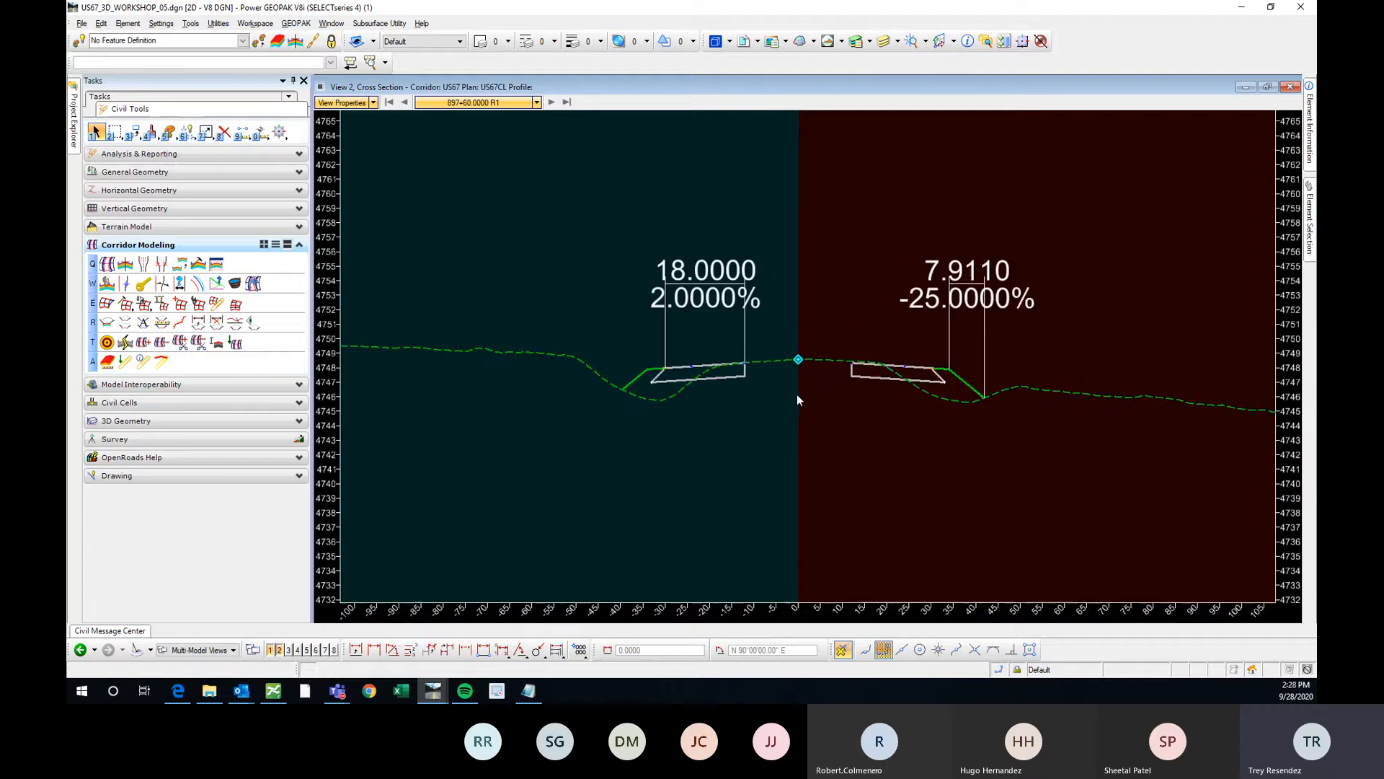
Restore the cross-section view beside the plan view and frame both dimensioned sides of the section
{"action": "left_click", "coordinate": [1266, 87]}
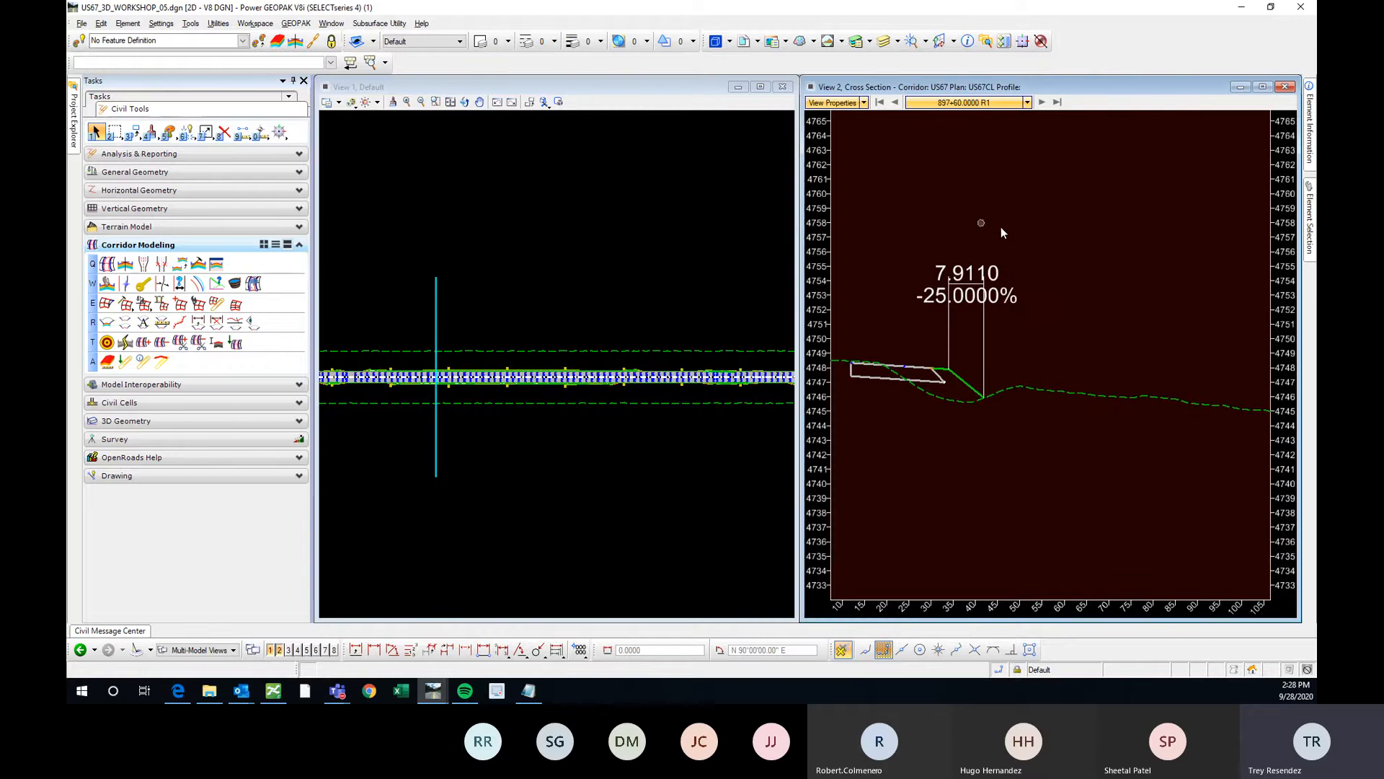
{"action": "scroll", "coordinate": [1065, 352], "scroll_direction": "down", "scroll_amount": 3}
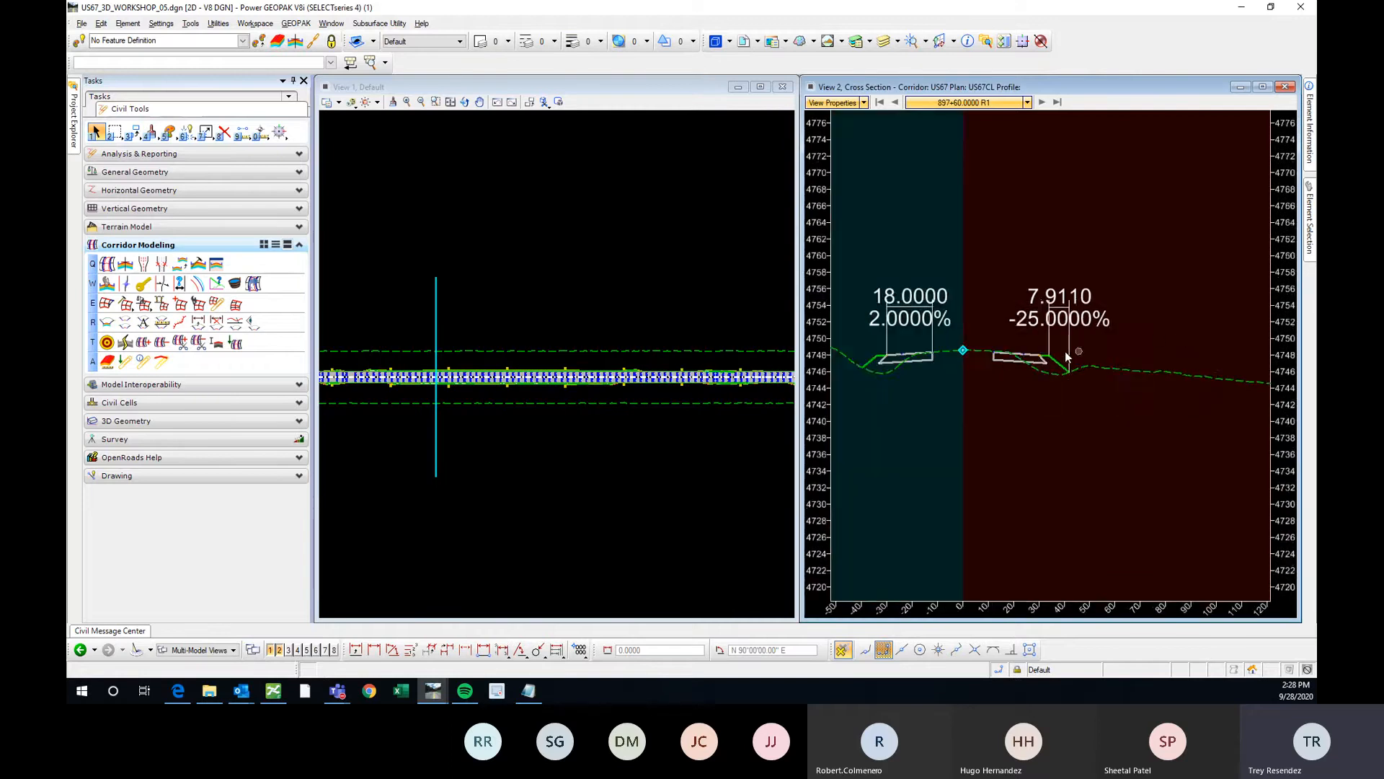
{"action": "scroll", "coordinate": [1084, 338], "scroll_direction": "up", "scroll_amount": 2}
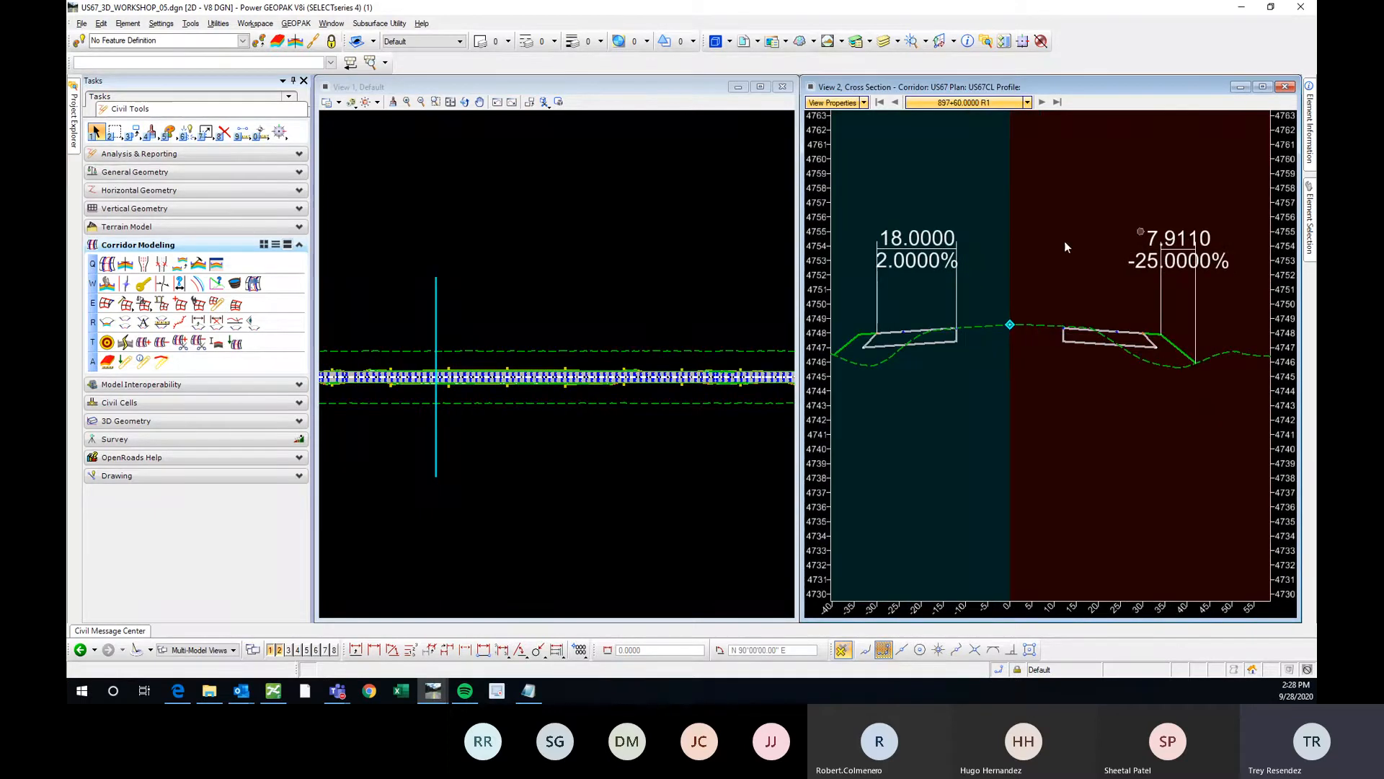
{"action": "scroll", "coordinate": [571, 378], "scroll_direction": "down", "scroll_amount": 2}
{"action": "scroll", "coordinate": [562, 378], "scroll_direction": "up", "scroll_amount": 2}
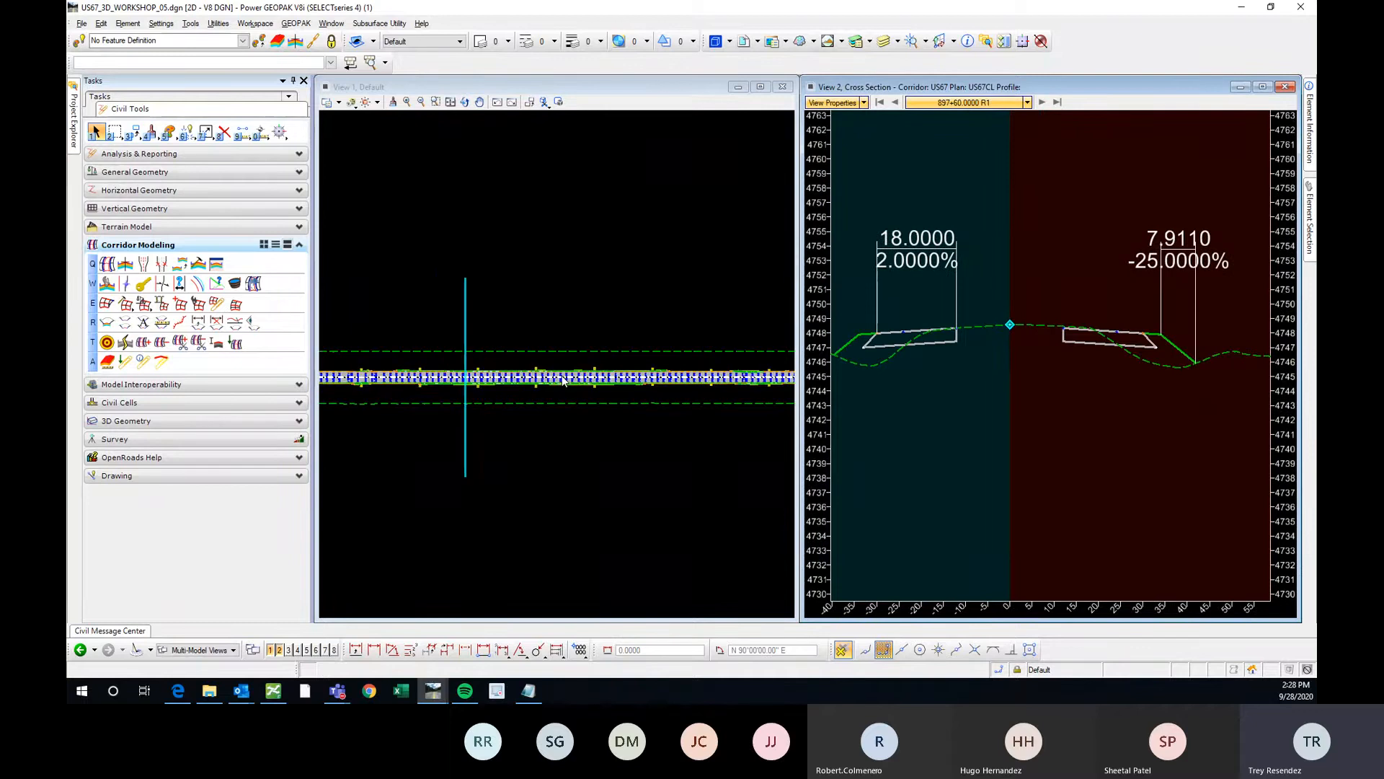
{"action": "scroll", "coordinate": [1111, 276], "scroll_direction": "down", "scroll_amount": 3}
{"action": "scroll", "coordinate": [1053, 270], "scroll_direction": "up", "scroll_amount": 3}
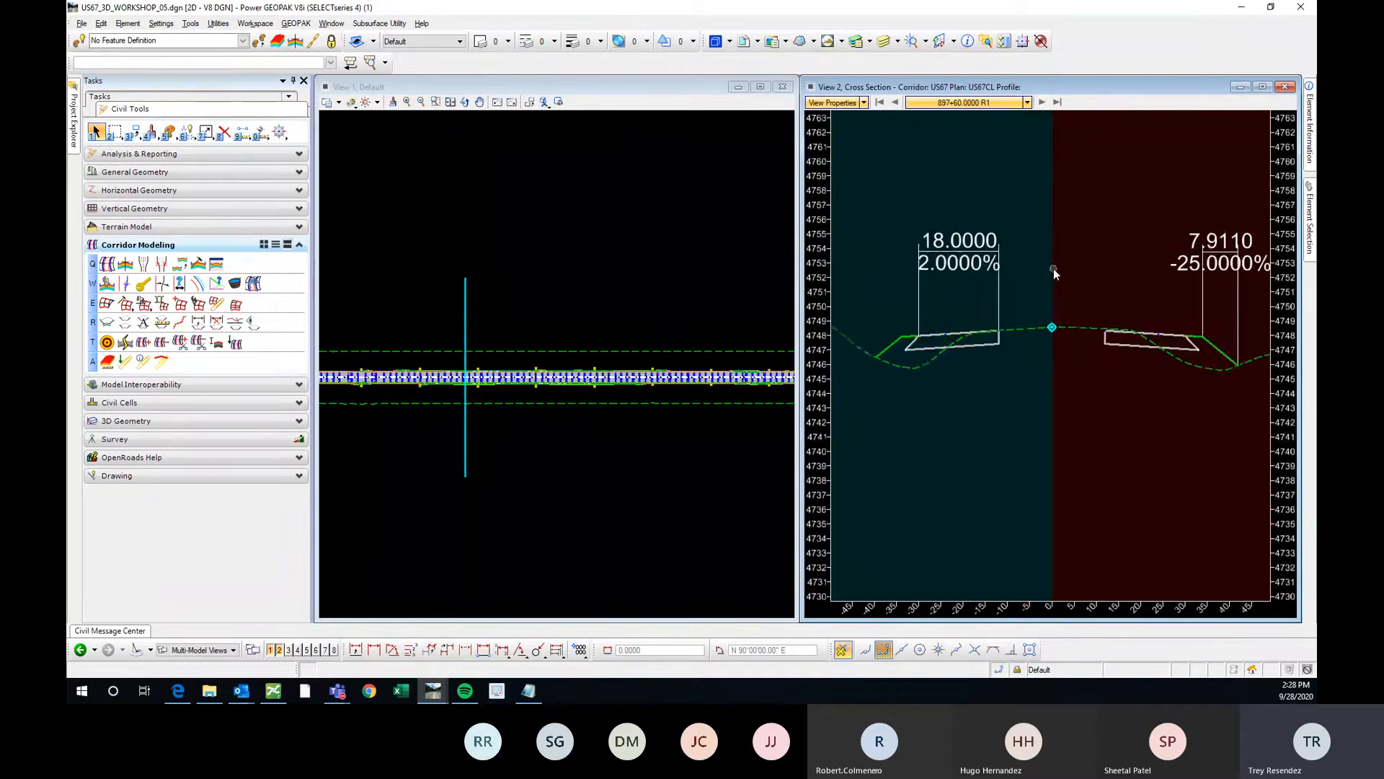
Frame both dimensioned sides of the section and advance the cross sections to station 902+80
{"action": "middle_click_drag", "start_coordinate": [1062, 288], "coordinate": [1045, 327]}
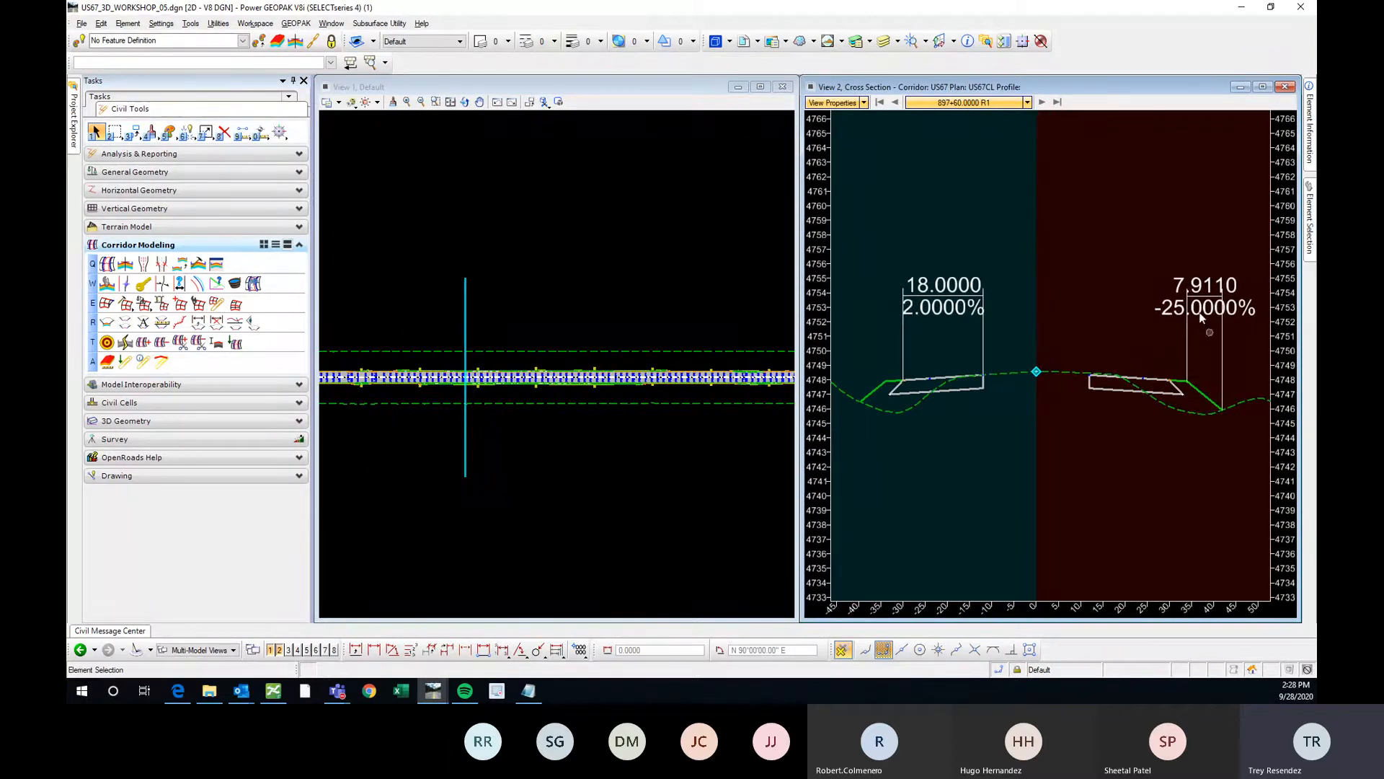
{"action": "scroll", "coordinate": [1205, 309], "scroll_direction": "up", "scroll_amount": 2}
{"action": "scroll", "coordinate": [1203, 339], "scroll_direction": "down", "scroll_amount": 2}
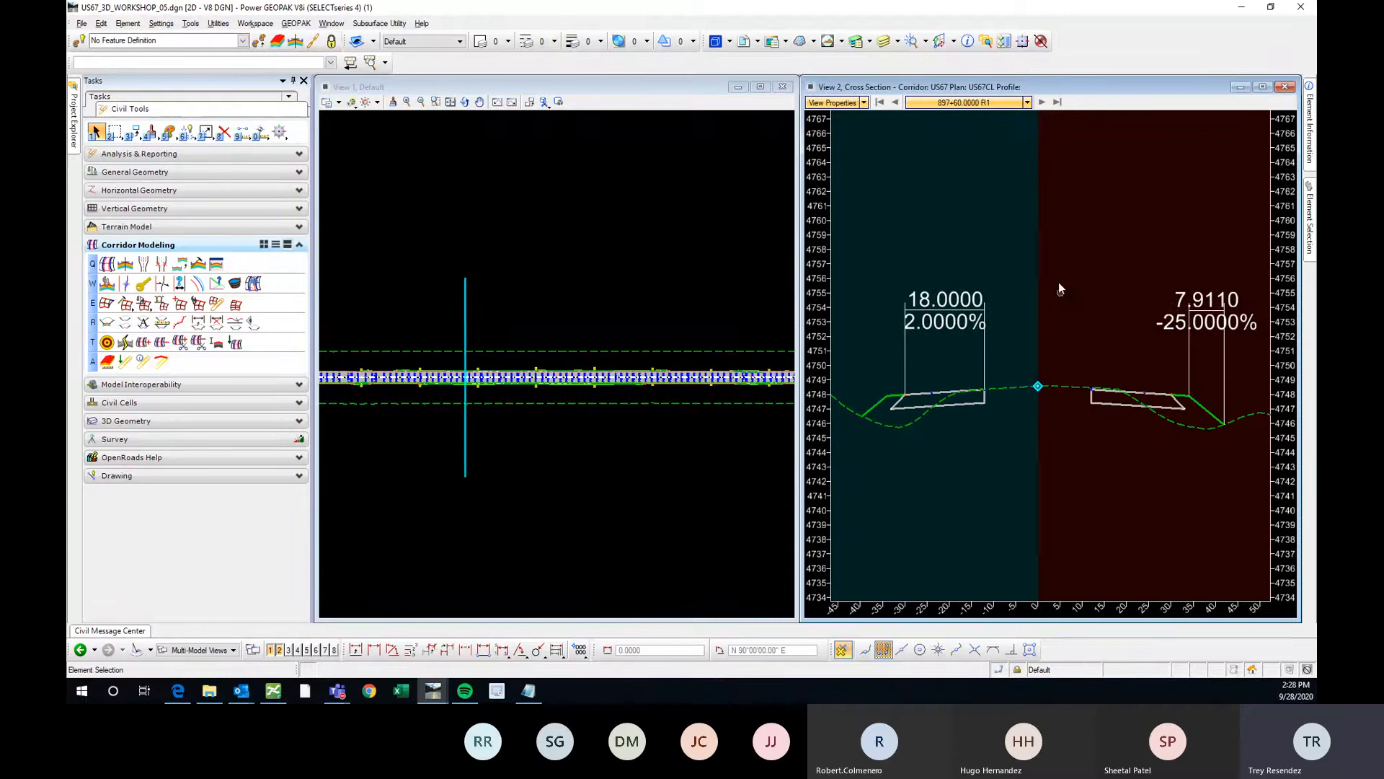
{"action": "left_click", "coordinate": [1042, 102]}
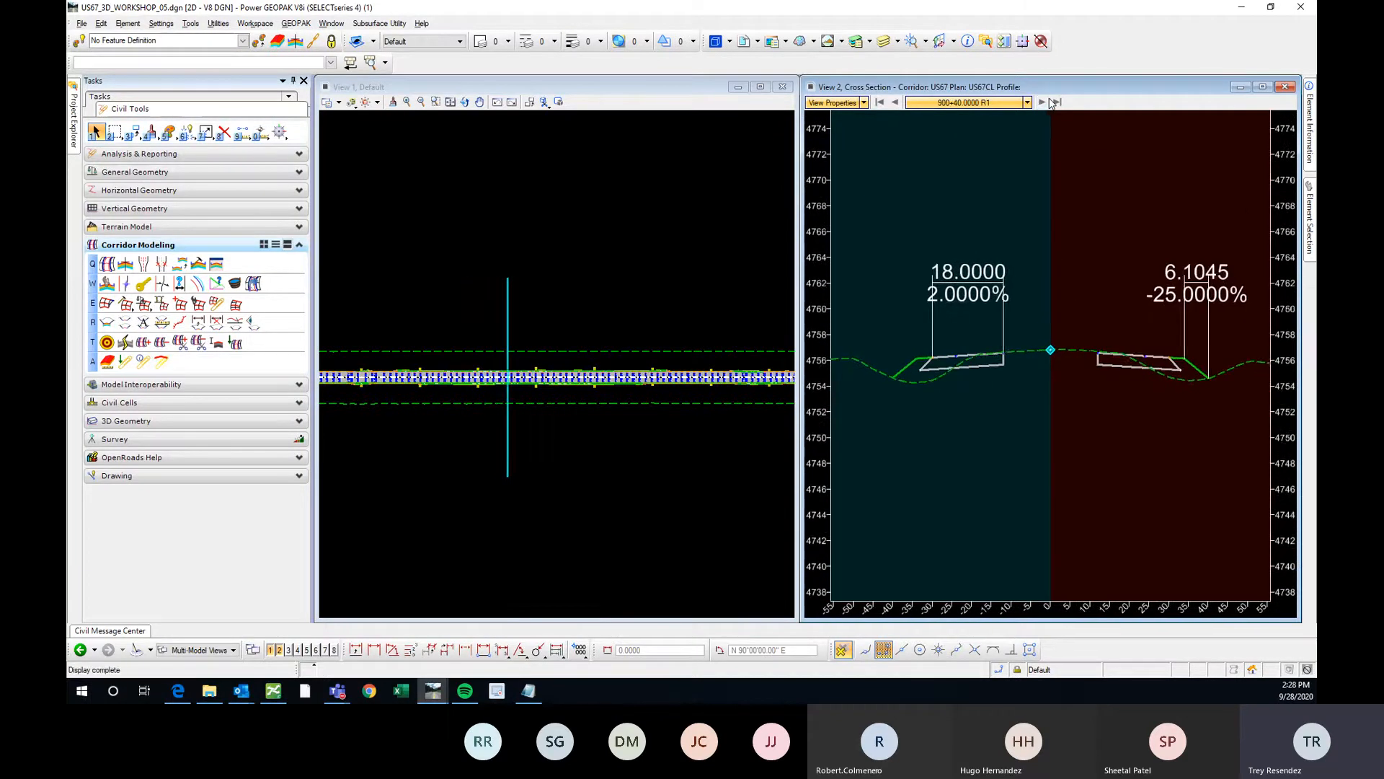
{"action": "right_click", "coordinate": [1074, 241]}
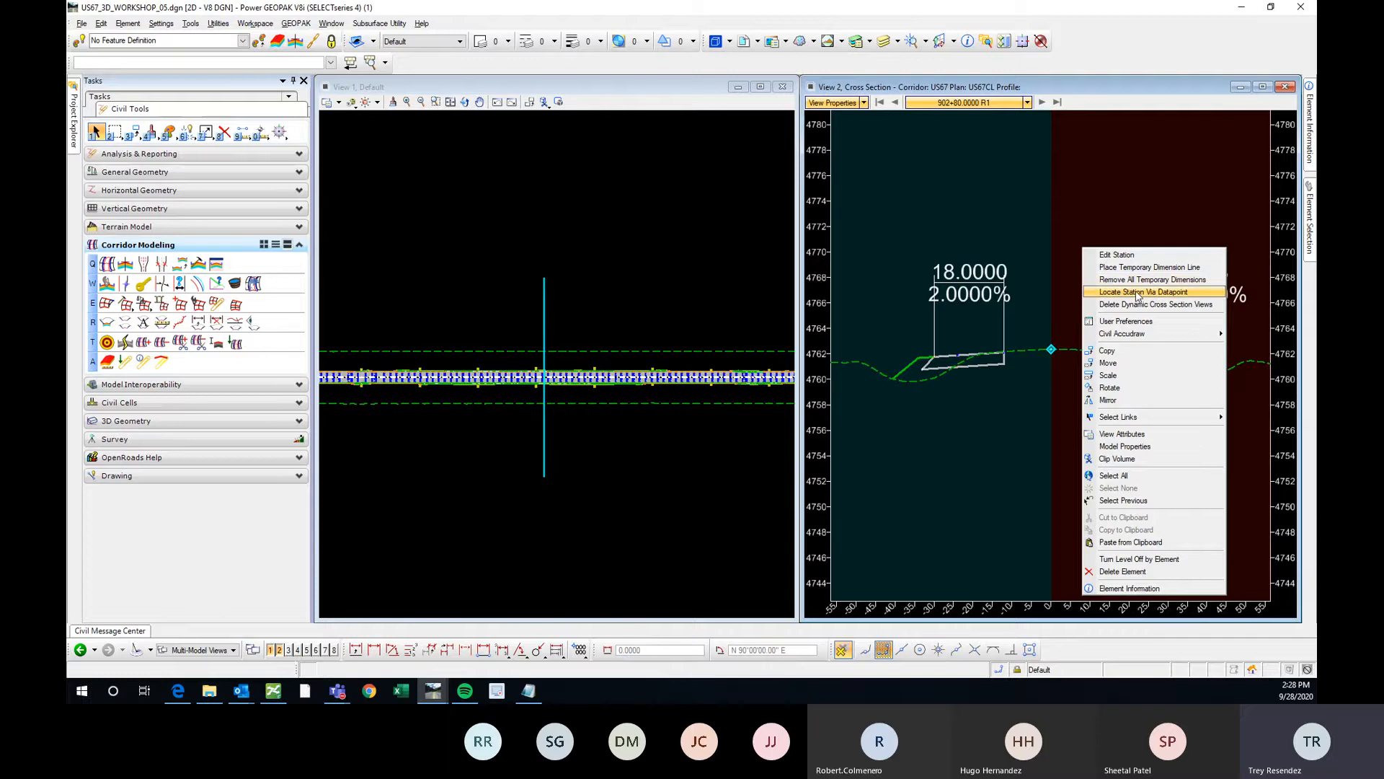
{"action": "left_click", "coordinate": [1021, 238]}
{"action": "right_click", "coordinate": [1079, 232]}
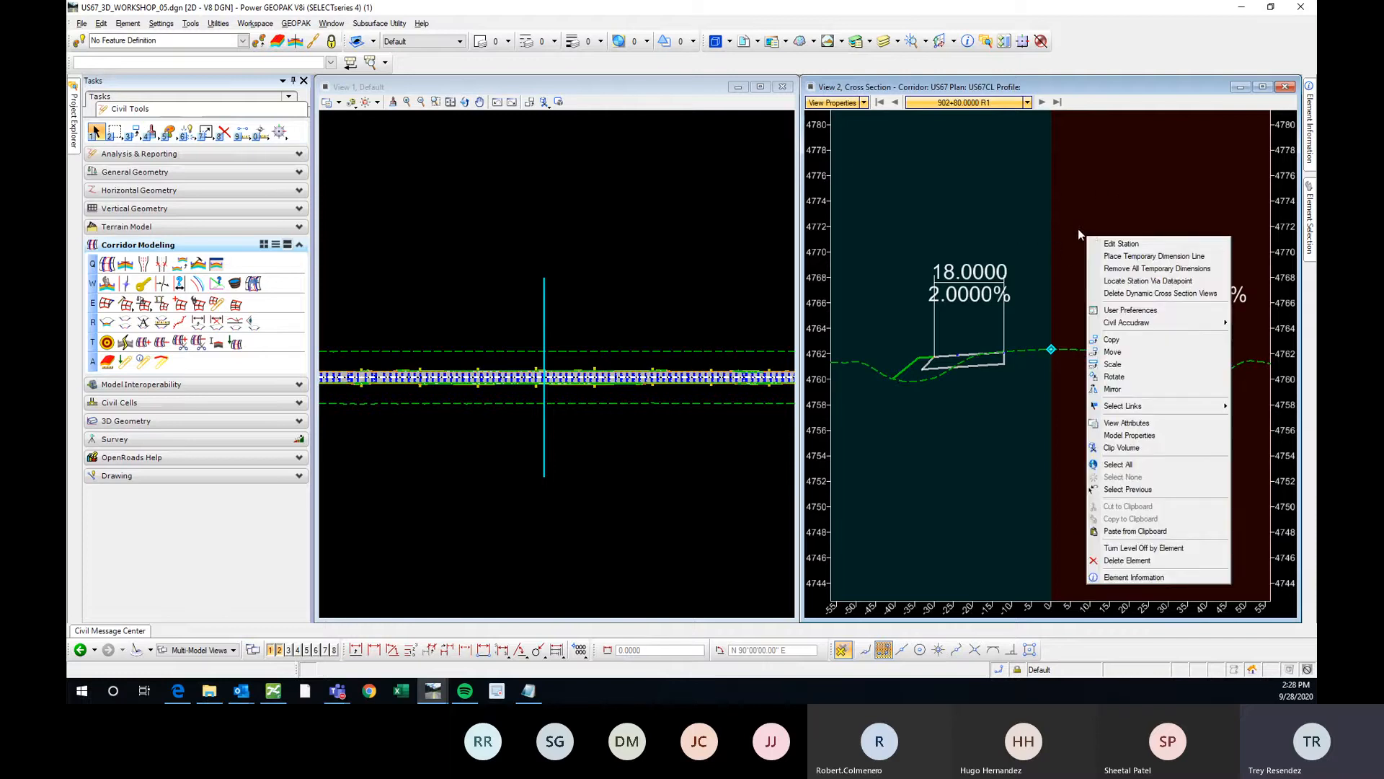
{"action": "left_click", "coordinate": [1008, 195]}
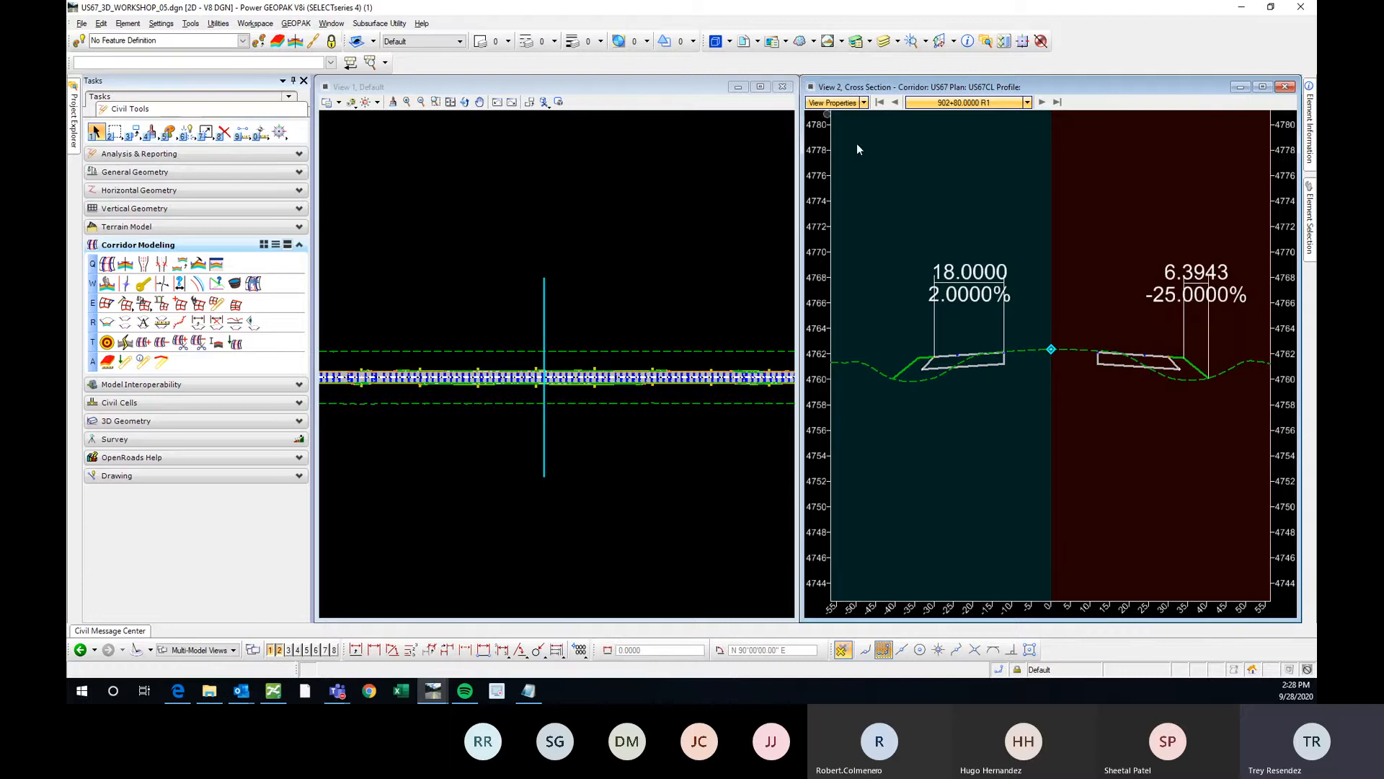
Locate the cross section at station 907+00 via a datapoint in the plan view
{"action": "right_click", "coordinate": [1101, 222]}
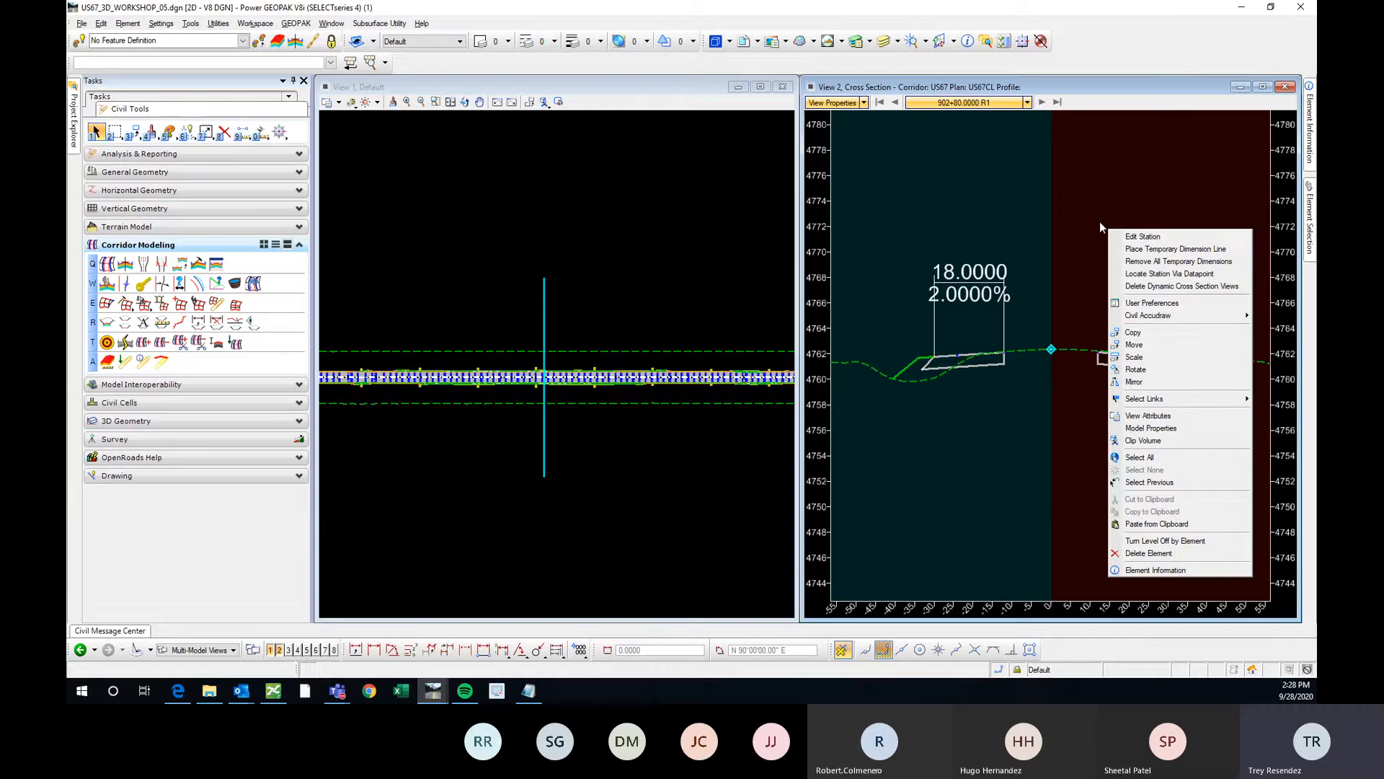
{"action": "left_click", "coordinate": [1165, 274]}
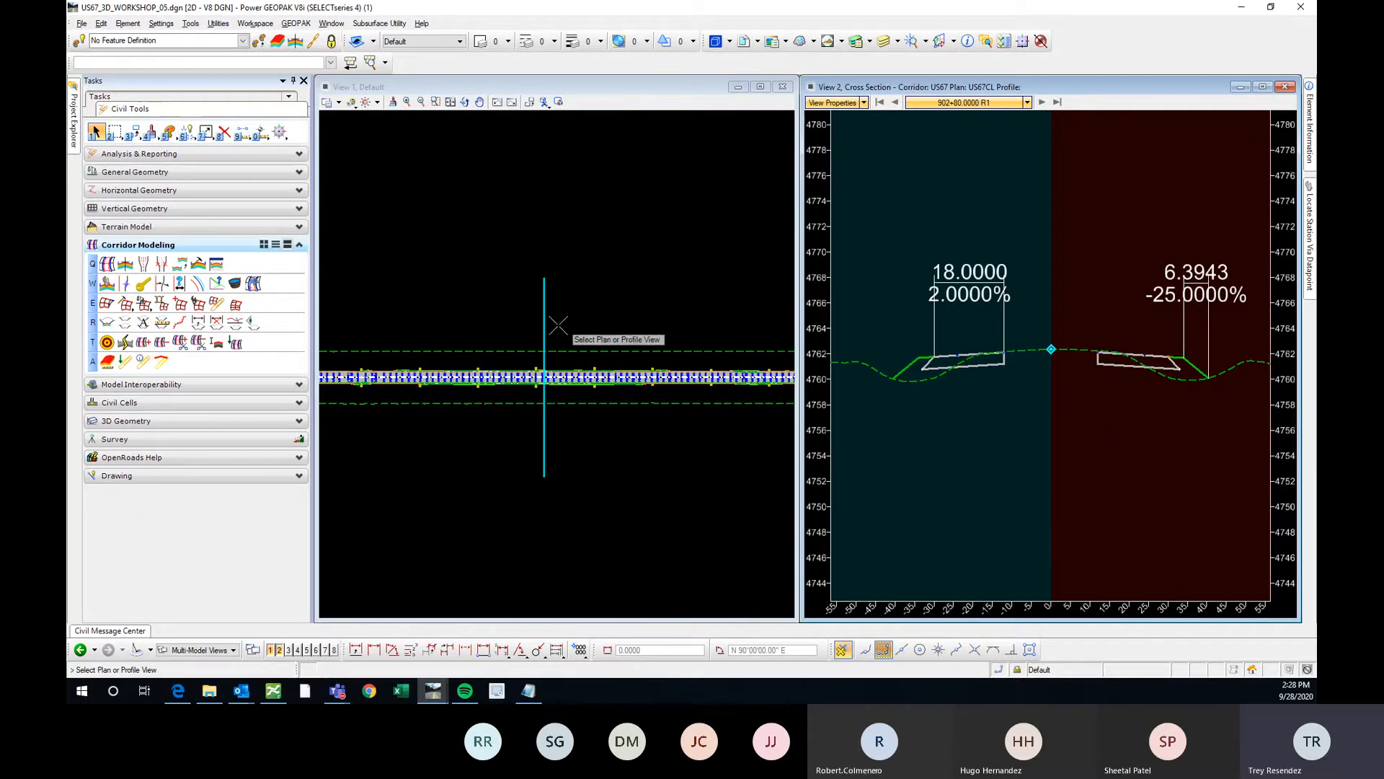
{"action": "scroll", "coordinate": [667, 347], "scroll_direction": "down", "scroll_amount": 3}
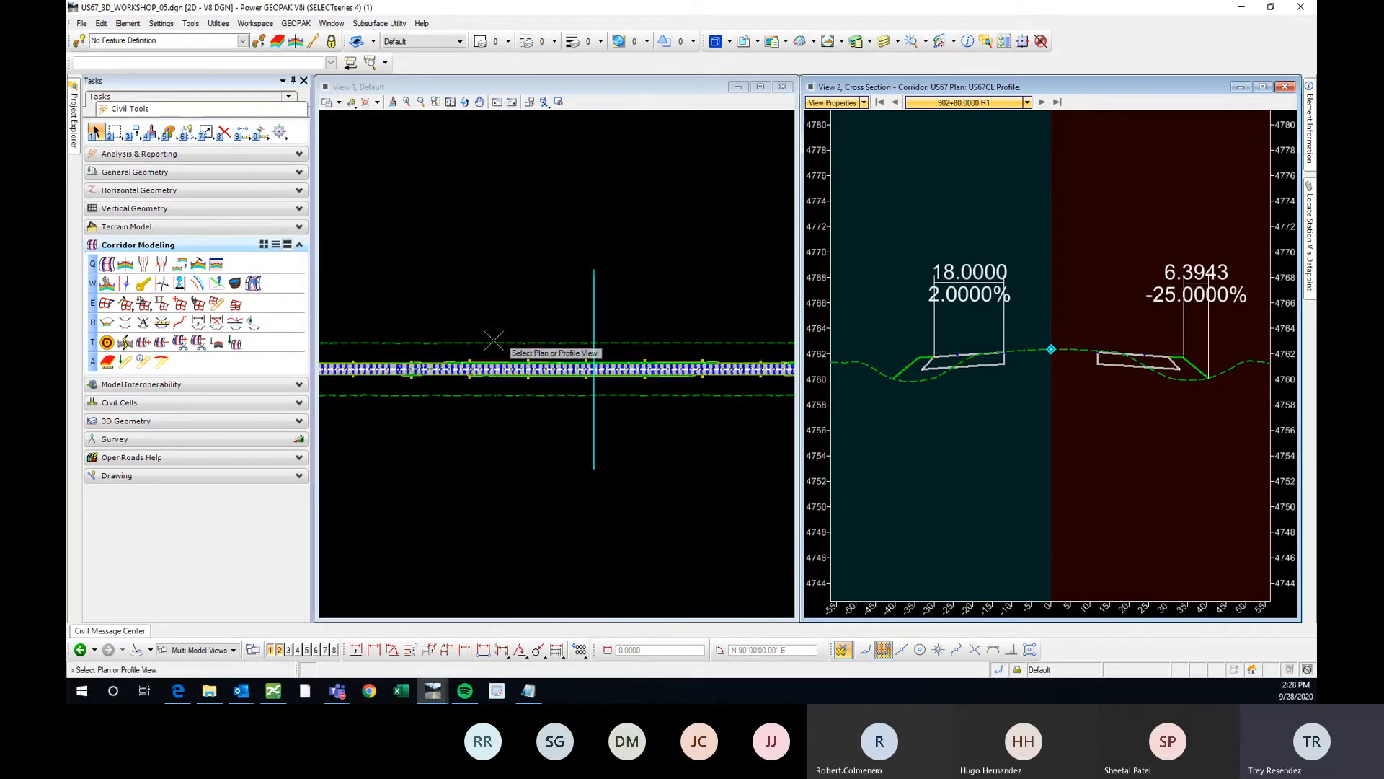
{"action": "scroll", "coordinate": [662, 339], "scroll_direction": "up", "scroll_amount": 2}
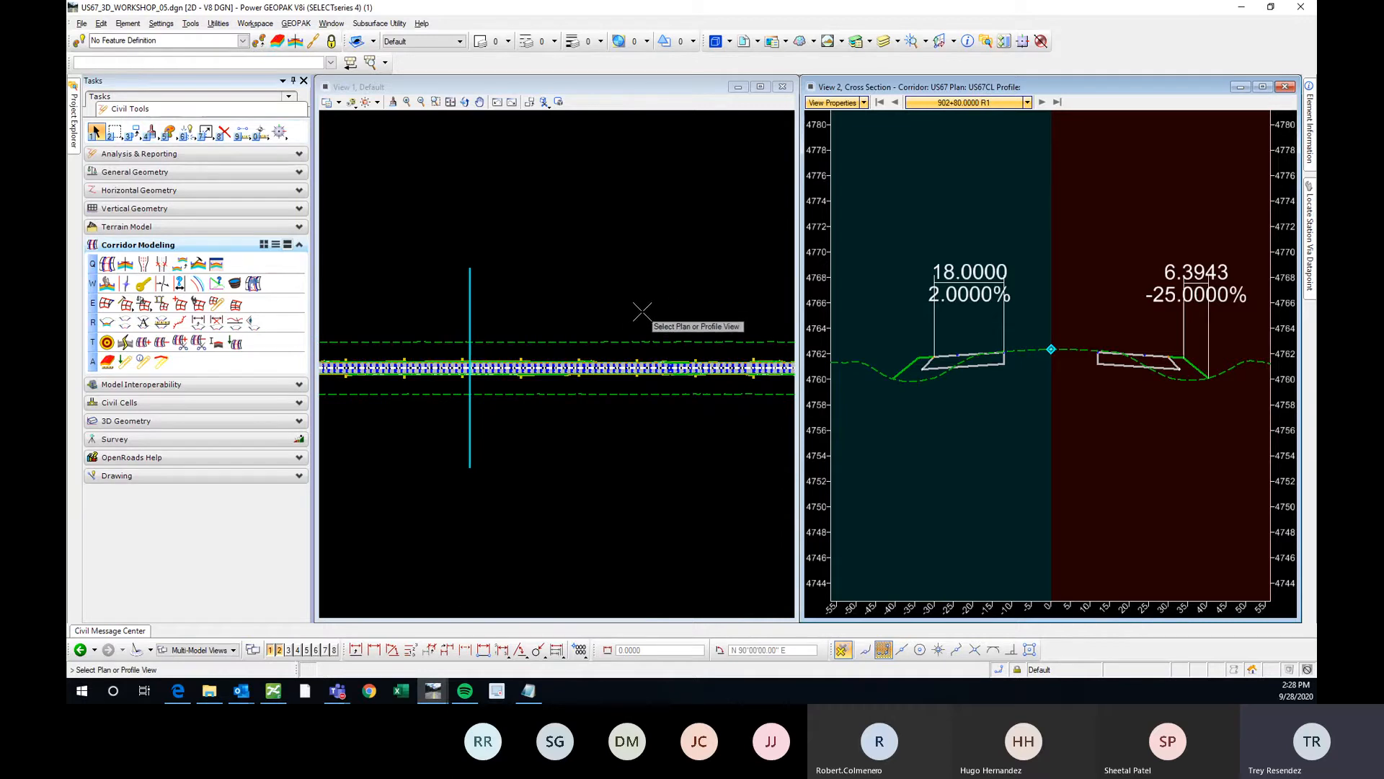
{"action": "left_click", "coordinate": [642, 311]}
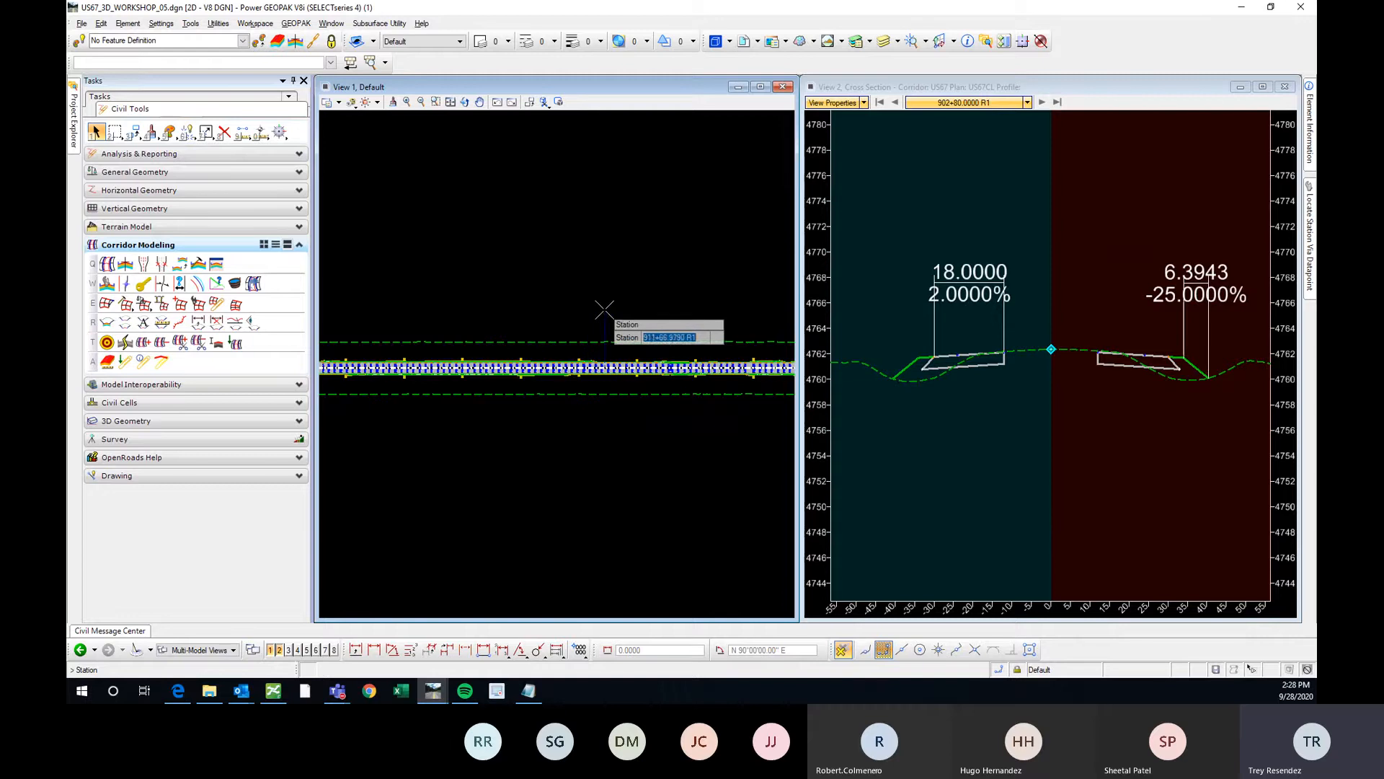
{"action": "scroll", "coordinate": [535, 310], "scroll_direction": "up", "scroll_amount": 2}
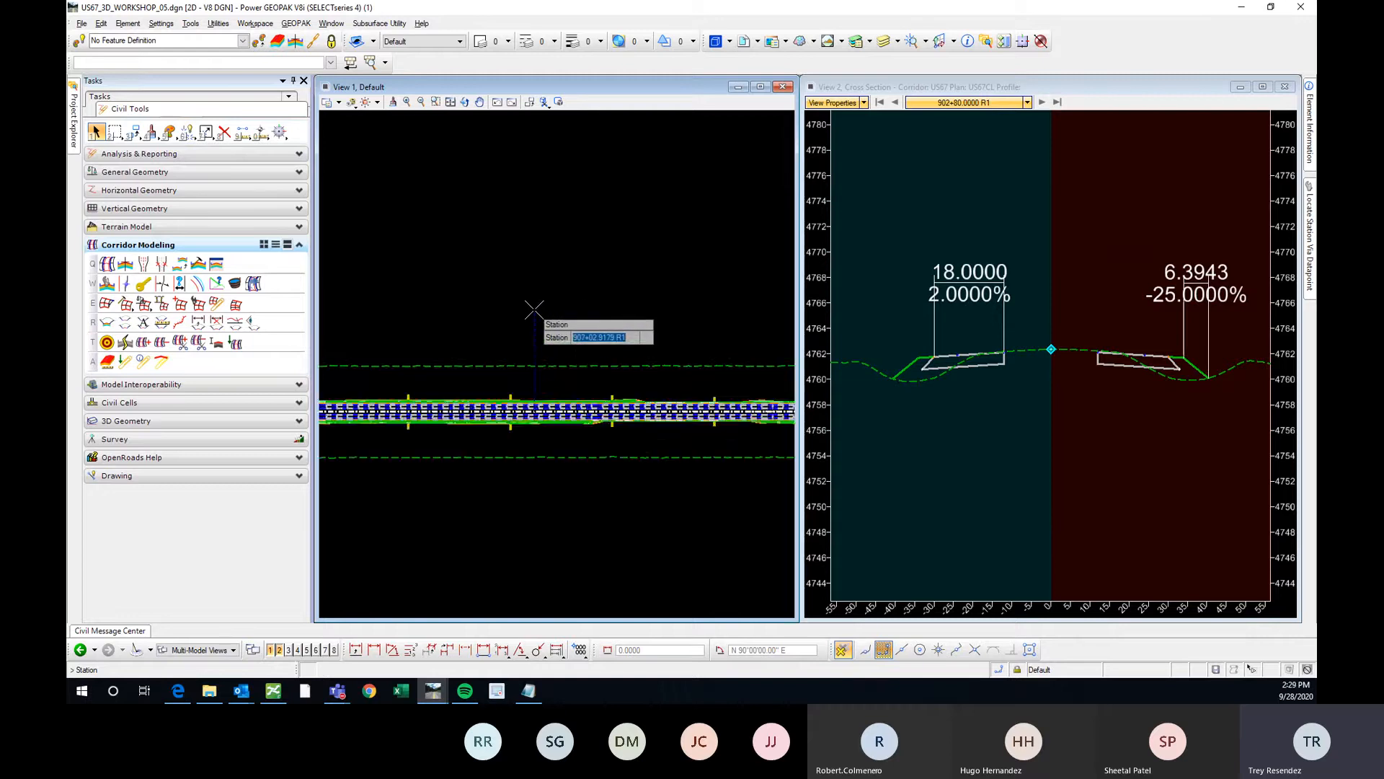
{"action": "scroll", "coordinate": [535, 310], "scroll_direction": "up", "scroll_amount": 2}
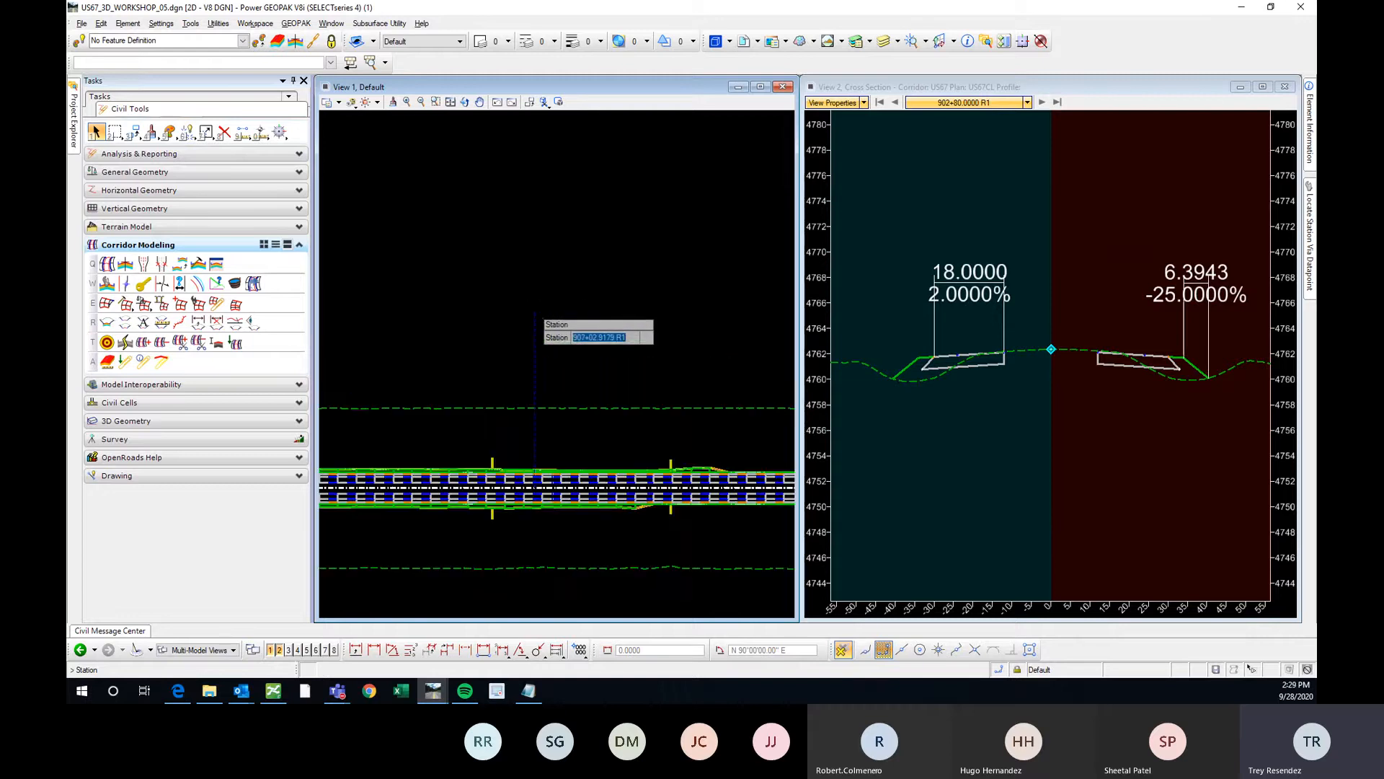
{"action": "type", "text": "907+00"}
{"action": "key", "text": "Return"}
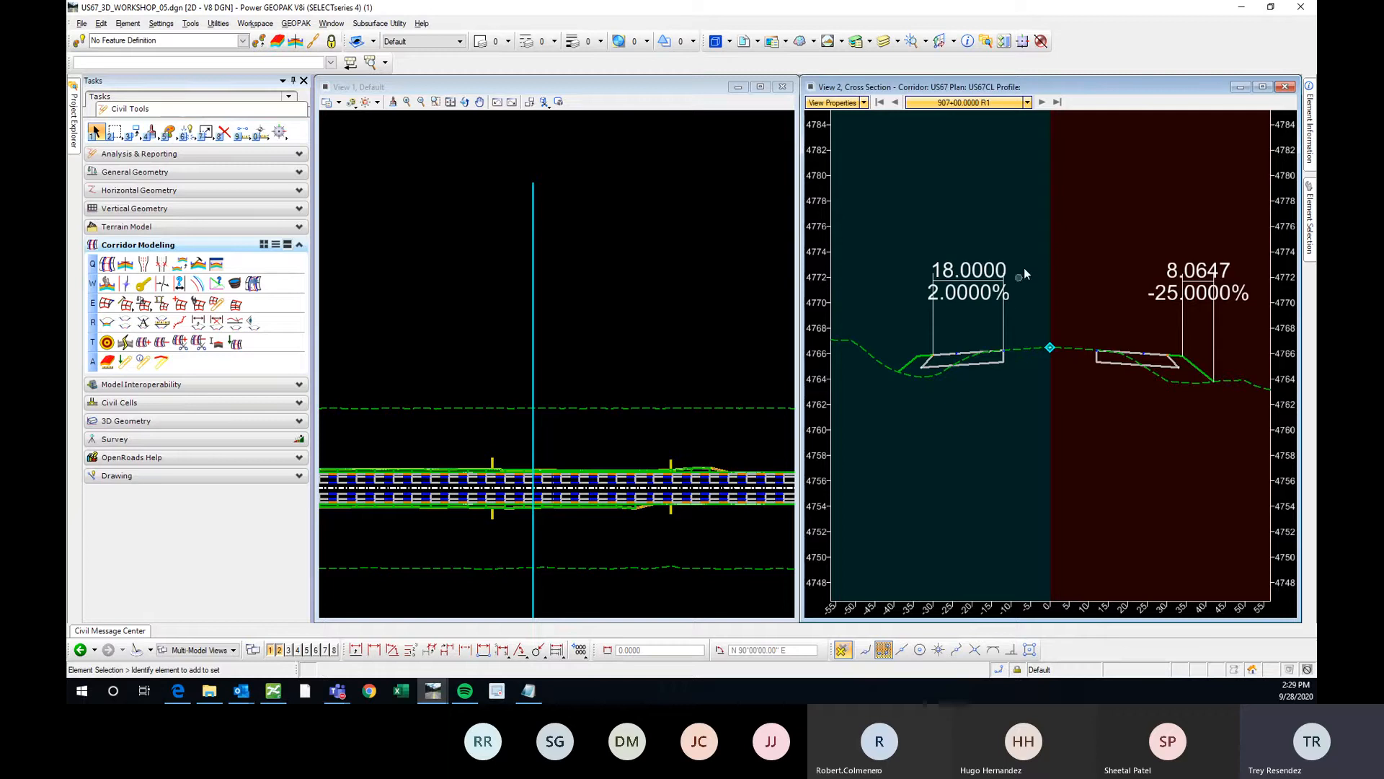
Remove all temporary dimensions from the cross-section view
{"action": "right_click", "coordinate": [1093, 214]}
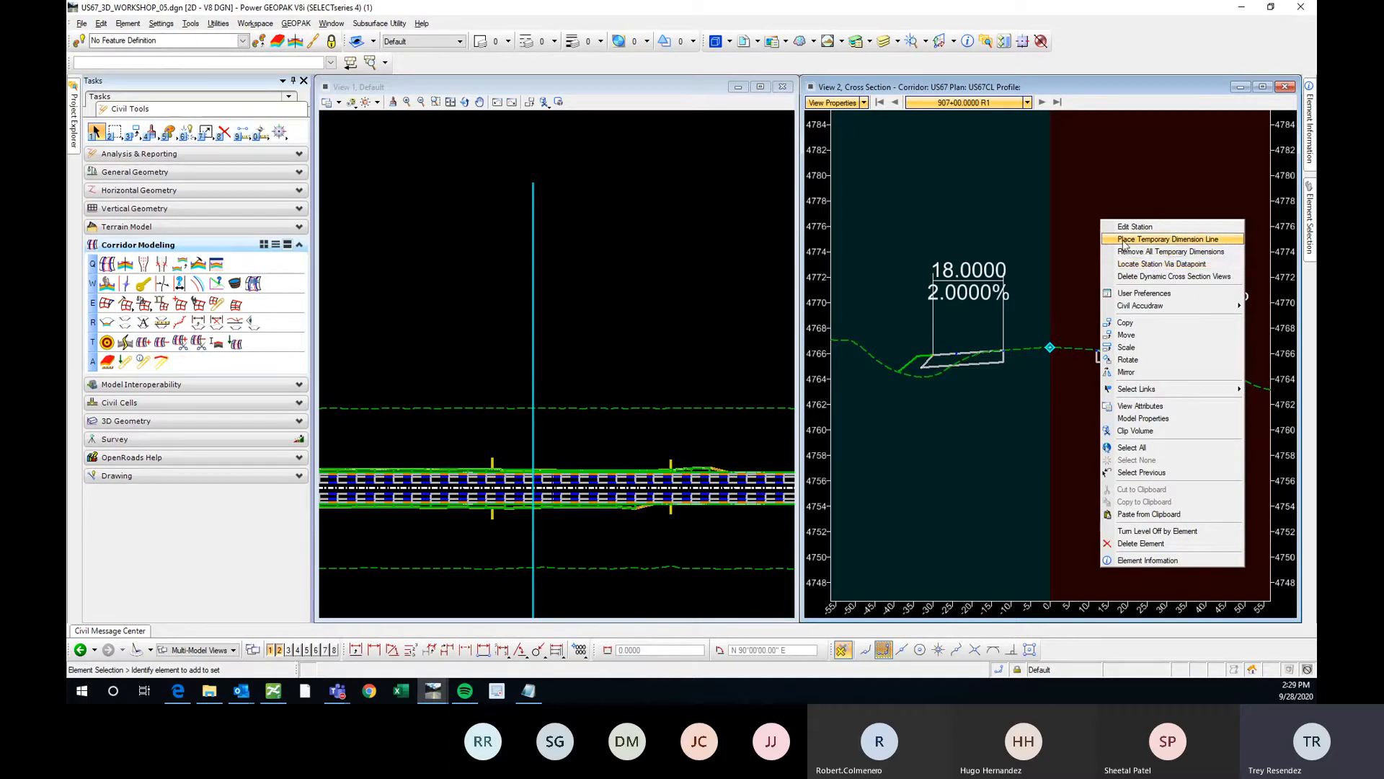
{"action": "left_click", "coordinate": [1166, 252]}
{"action": "right_click", "coordinate": [1080, 267]}
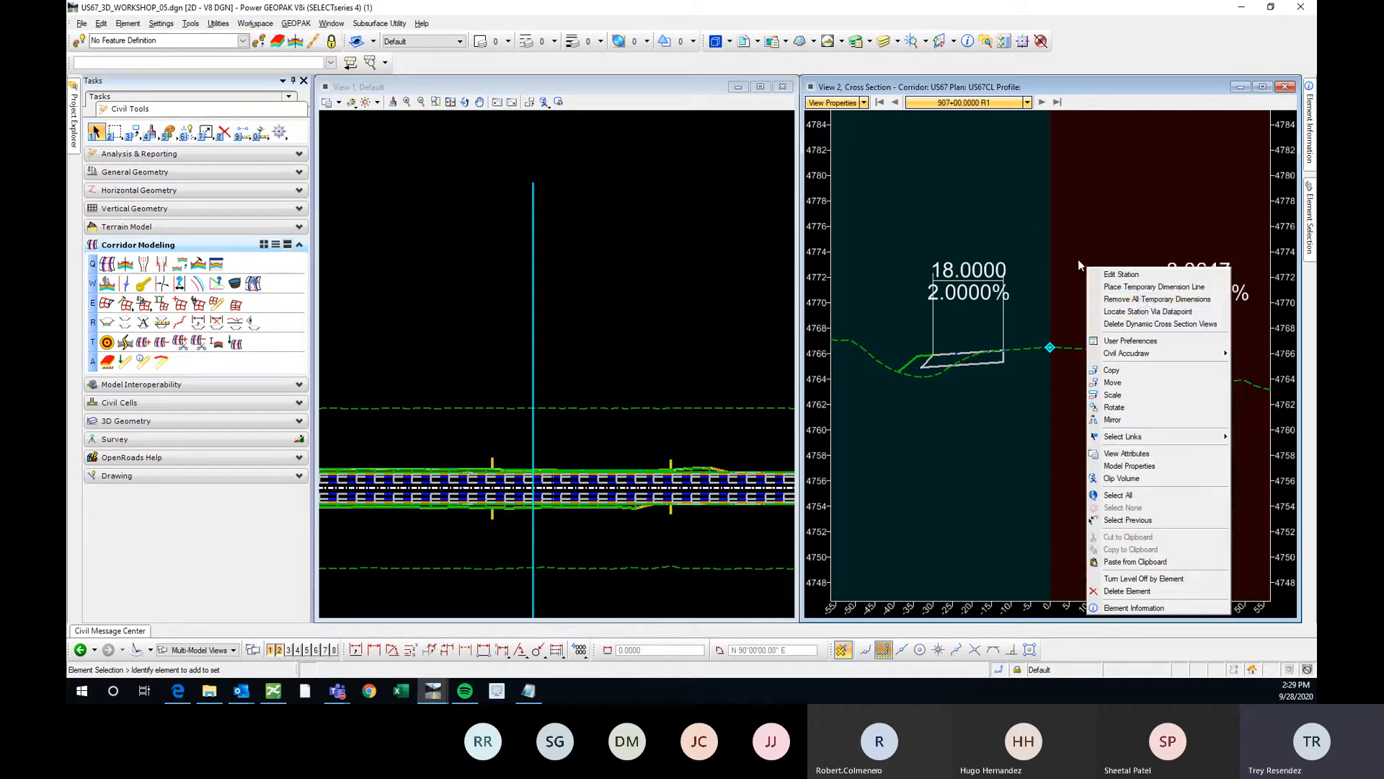
{"action": "left_click", "coordinate": [1146, 299]}
Examine the cross section at station 907+00, from the overall ground line to both pavement sides
{"action": "scroll", "coordinate": [1114, 320], "scroll_direction": "down", "scroll_amount": 2}
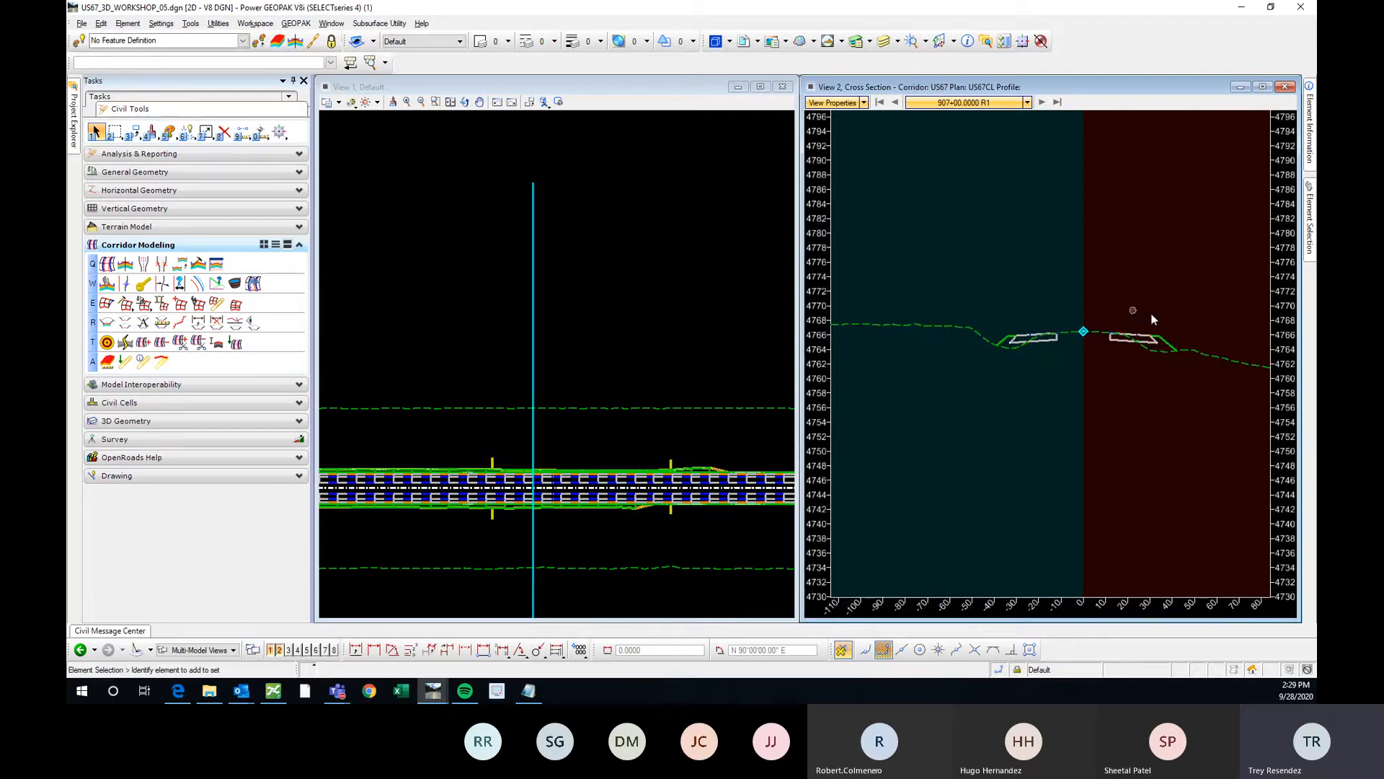
{"action": "scroll", "coordinate": [1131, 333], "scroll_direction": "up", "scroll_amount": 2}
{"action": "scroll", "coordinate": [1160, 340], "scroll_direction": "down", "scroll_amount": 2}
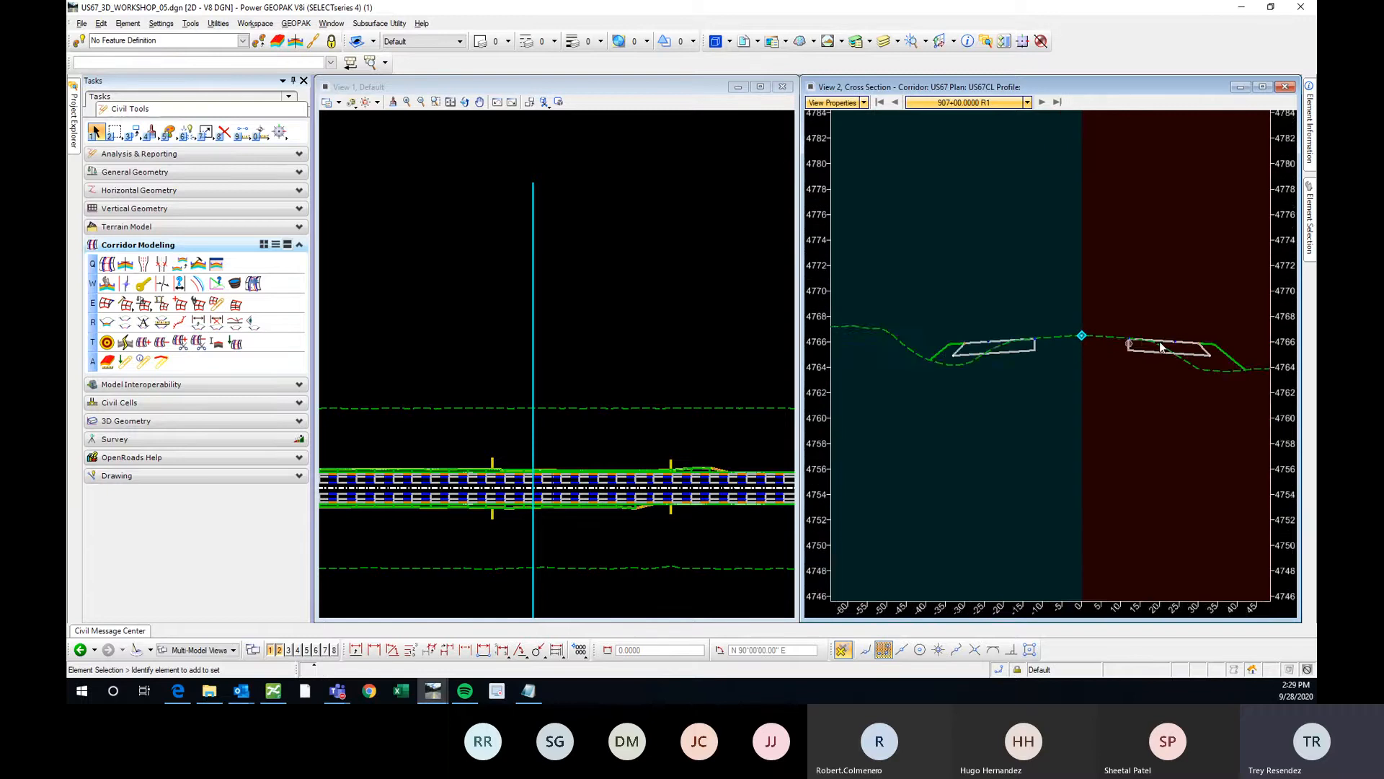
{"action": "scroll", "coordinate": [879, 299], "scroll_direction": "down", "scroll_amount": 2}
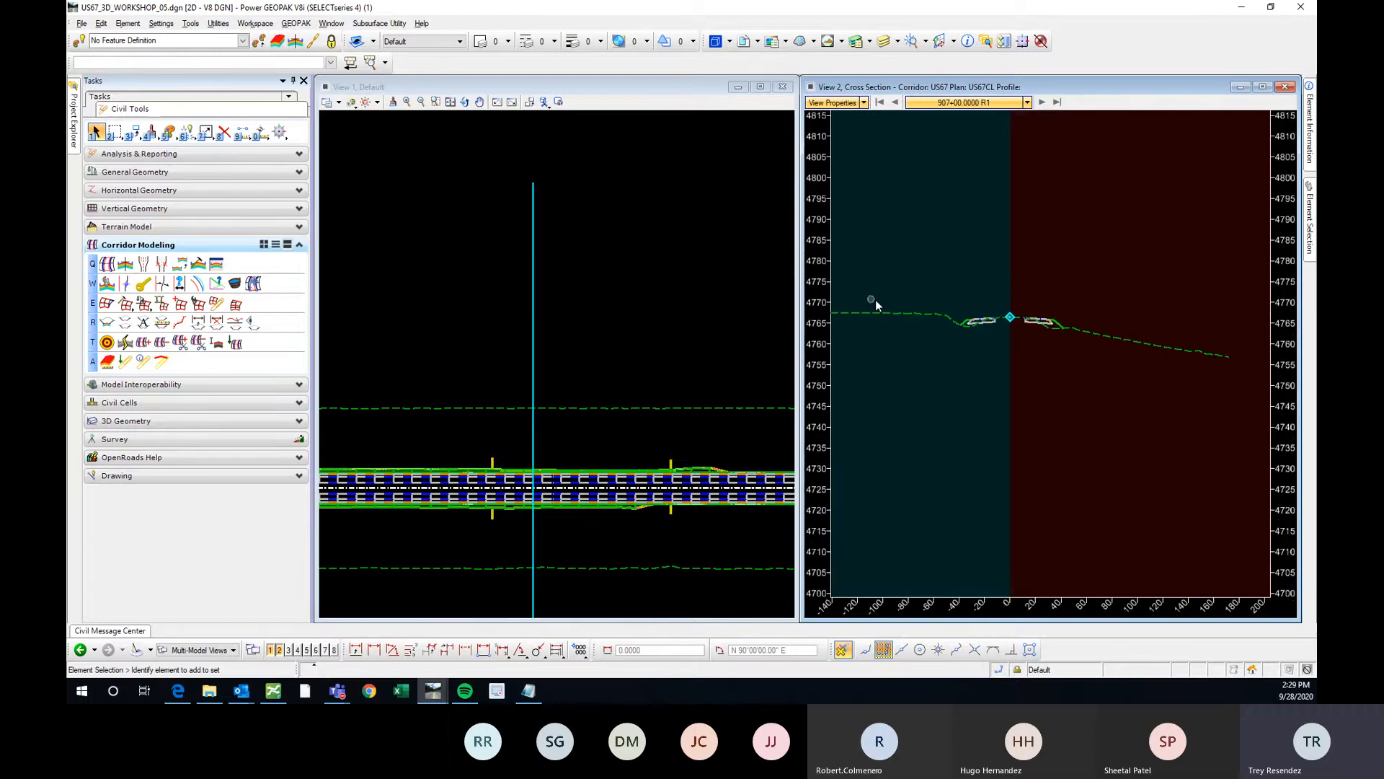
{"action": "scroll", "coordinate": [1013, 305], "scroll_direction": "up", "scroll_amount": 3}
{"action": "scroll", "coordinate": [982, 271], "scroll_direction": "down", "scroll_amount": 2}
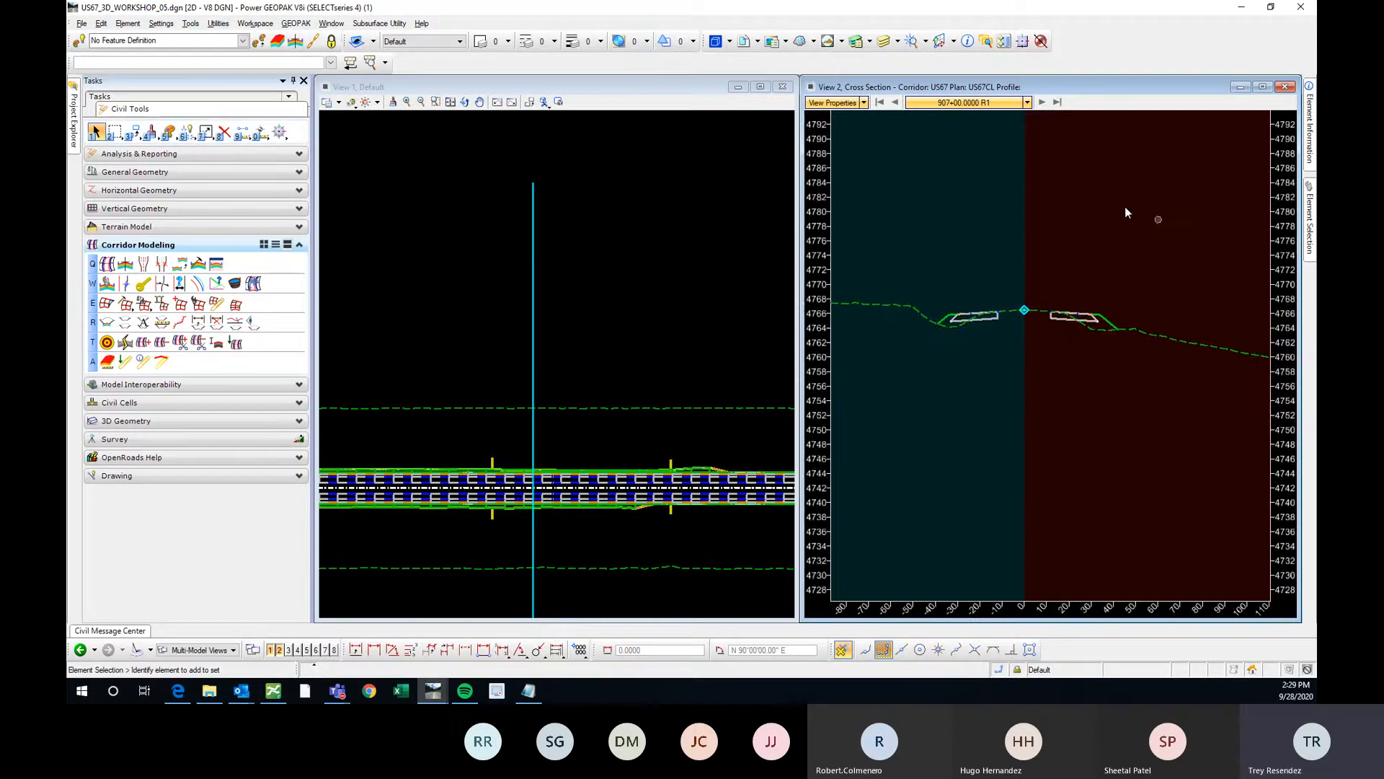
{"action": "scroll", "coordinate": [997, 285], "scroll_direction": "up", "scroll_amount": 1}
{"action": "scroll", "coordinate": [1013, 308], "scroll_direction": "up", "scroll_amount": 2}
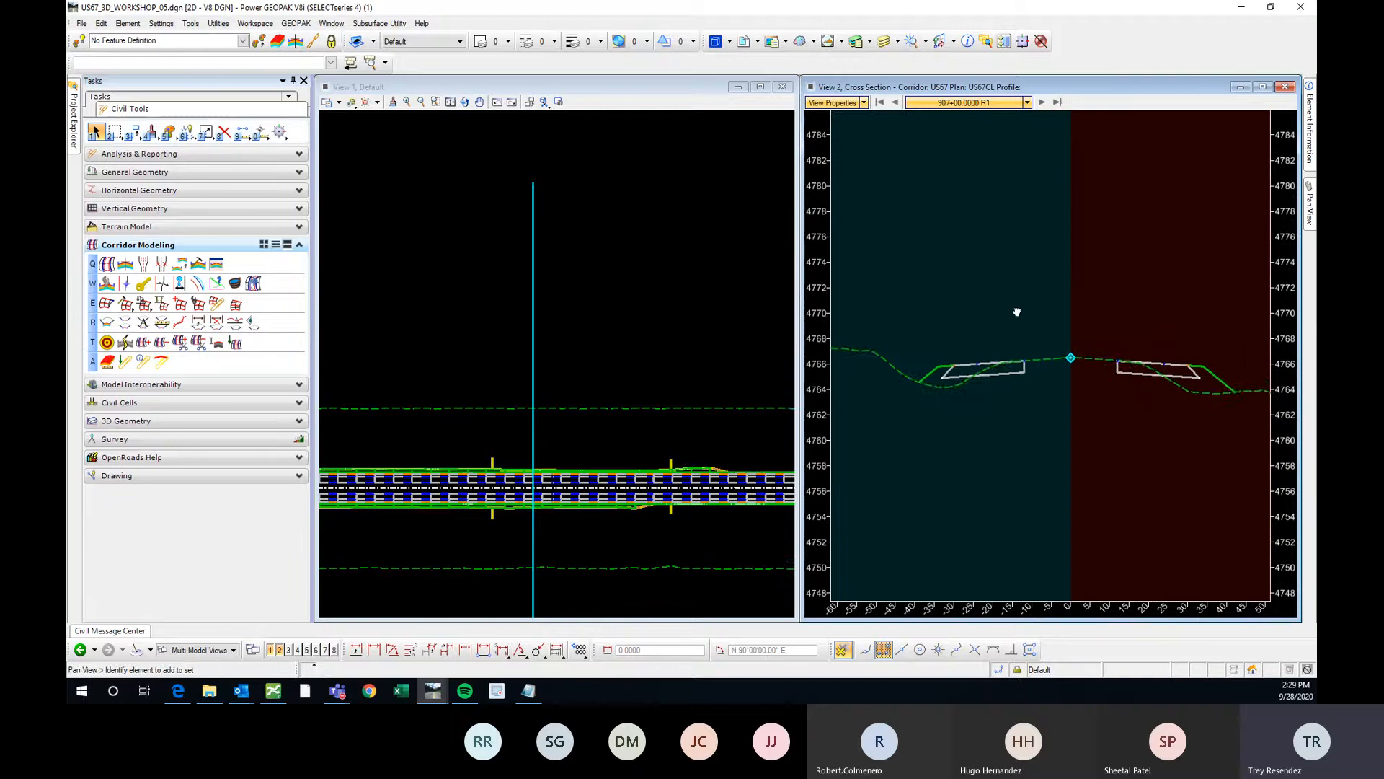
Enter station 906+00 and then 908+00 directly as the displayed cross-section station
{"action": "left_click", "coordinate": [1027, 102]}
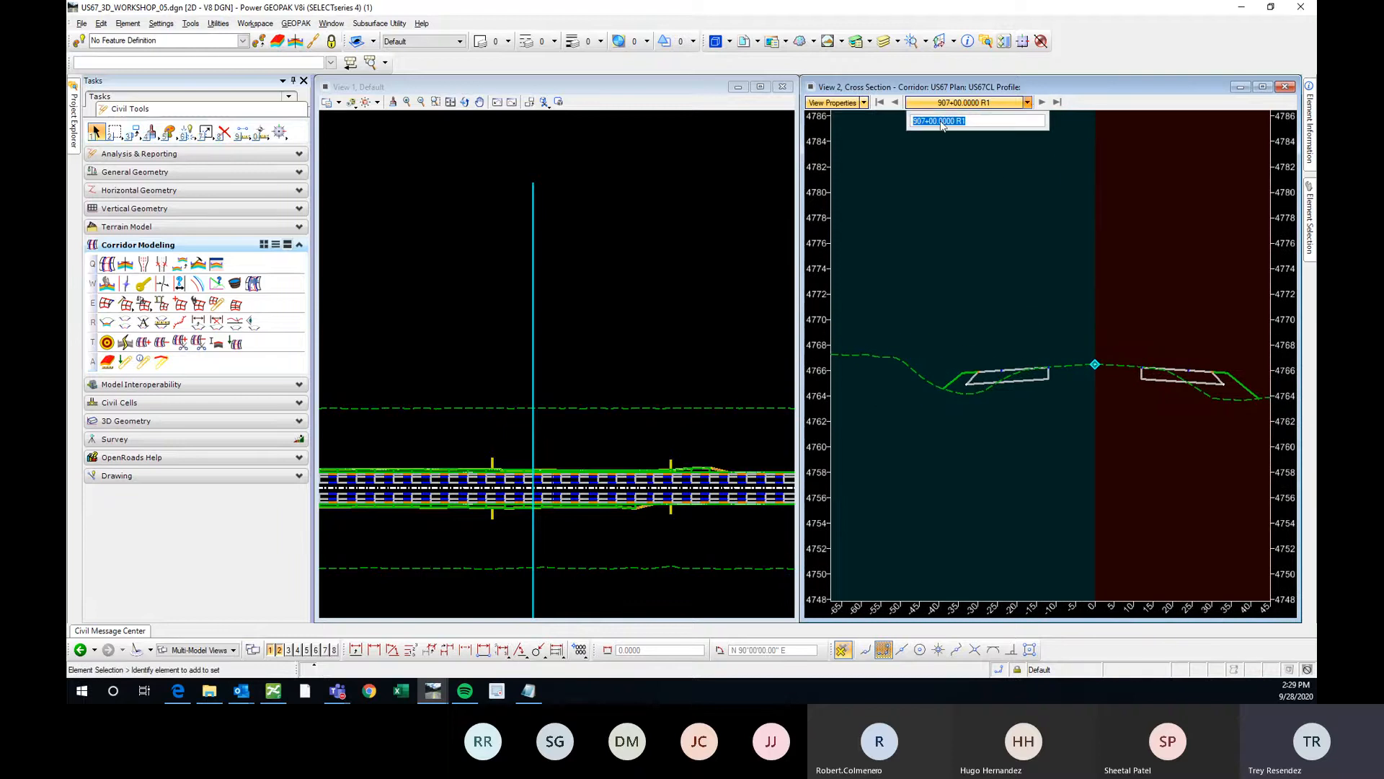
{"action": "left_click", "coordinate": [1028, 103]}
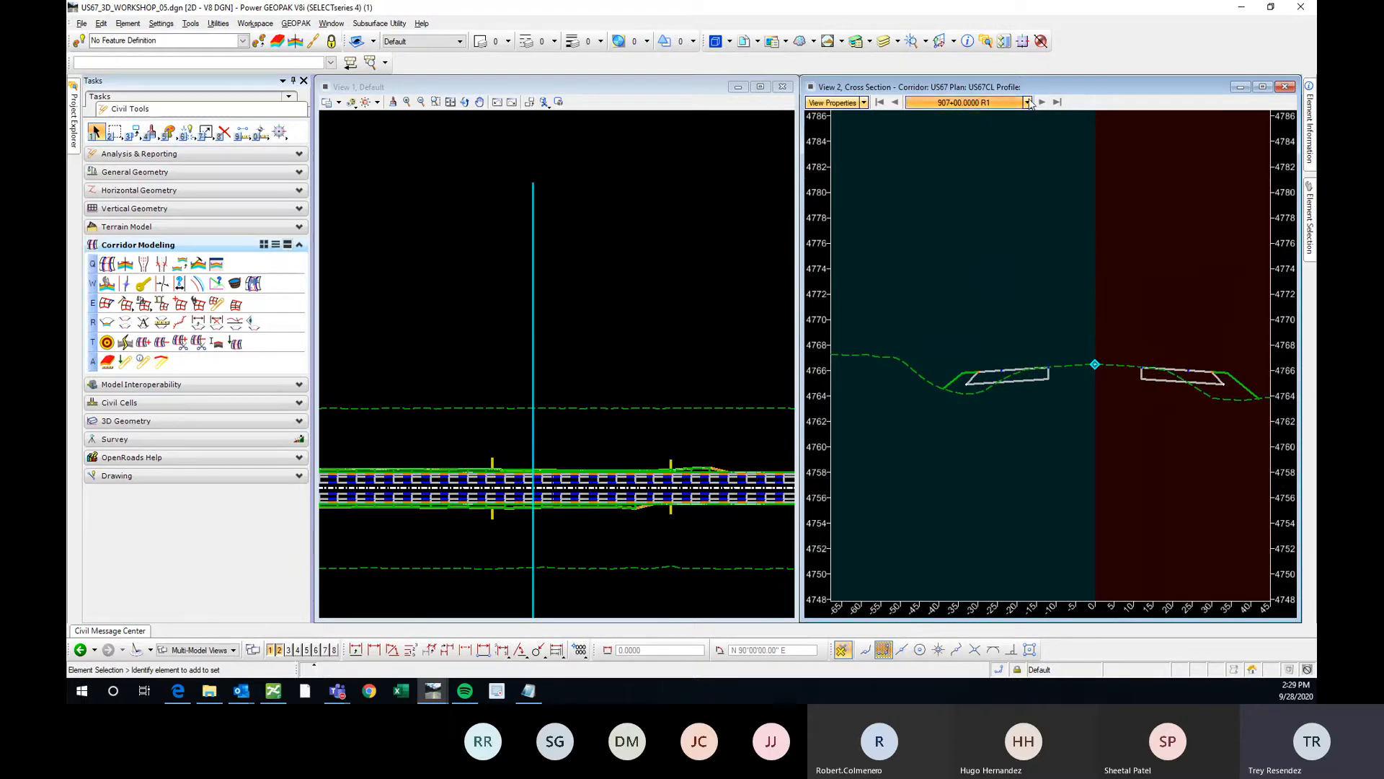
{"action": "left_click", "coordinate": [1028, 102]}
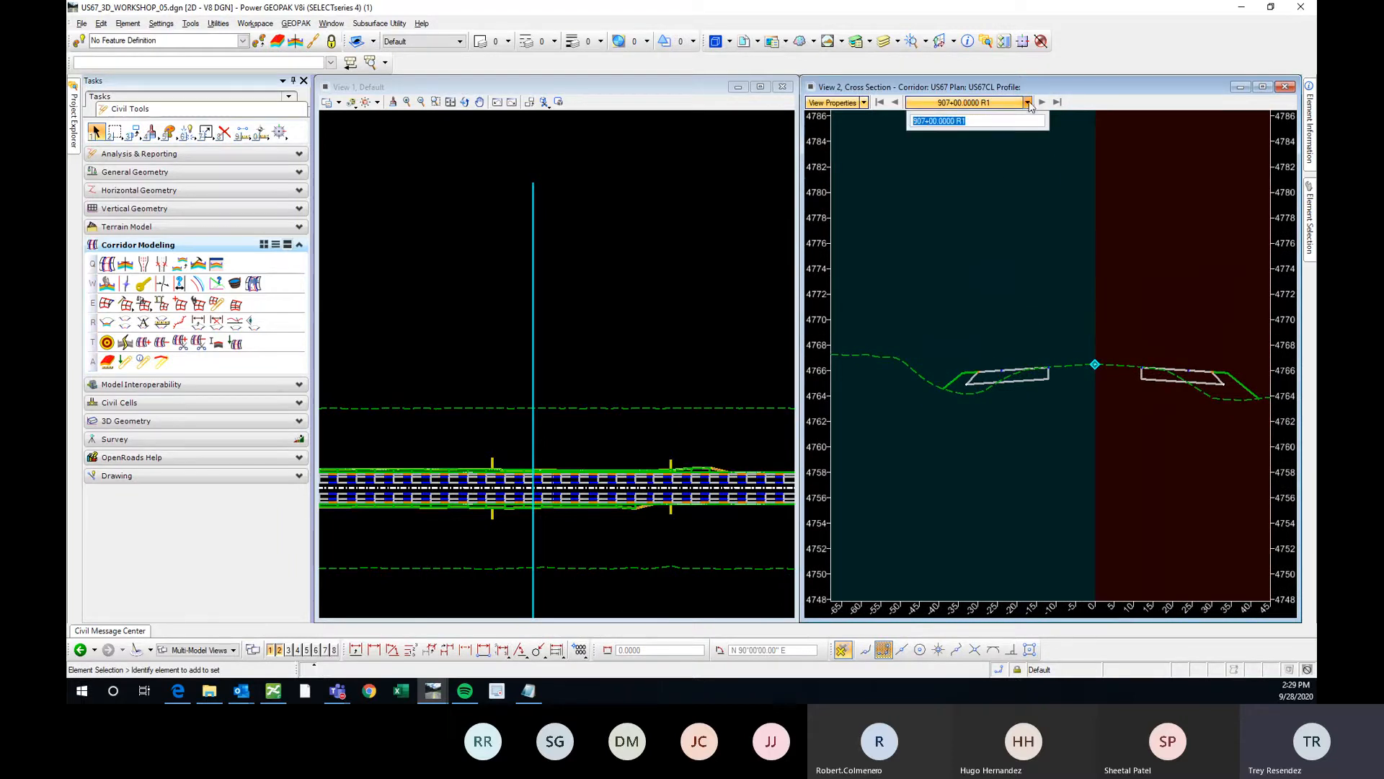
{"action": "left_click", "coordinate": [924, 124]}
{"action": "type", "text": "6"}
{"action": "key", "text": "Return"}
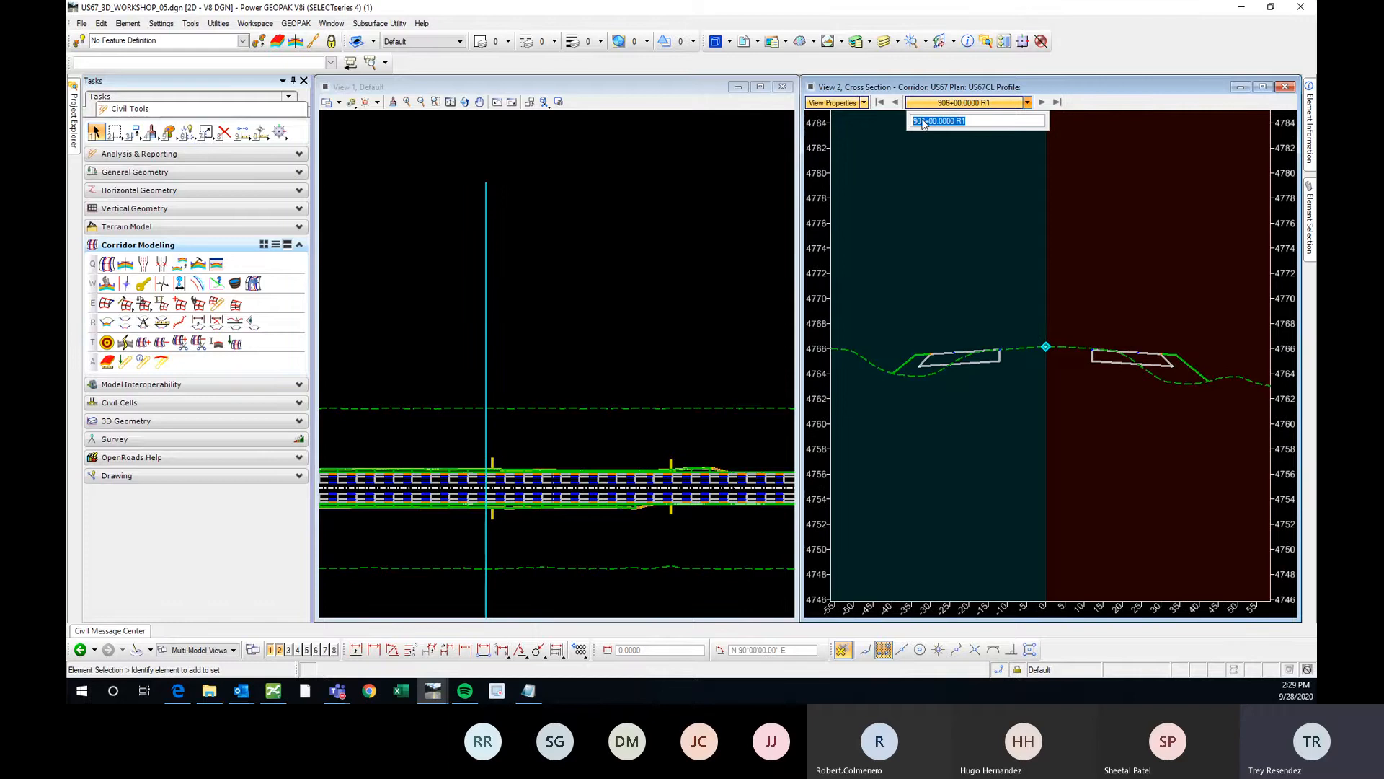
{"action": "left_click", "coordinate": [926, 124]}
{"action": "type", "text": "8"}
{"action": "key", "text": "Return"}
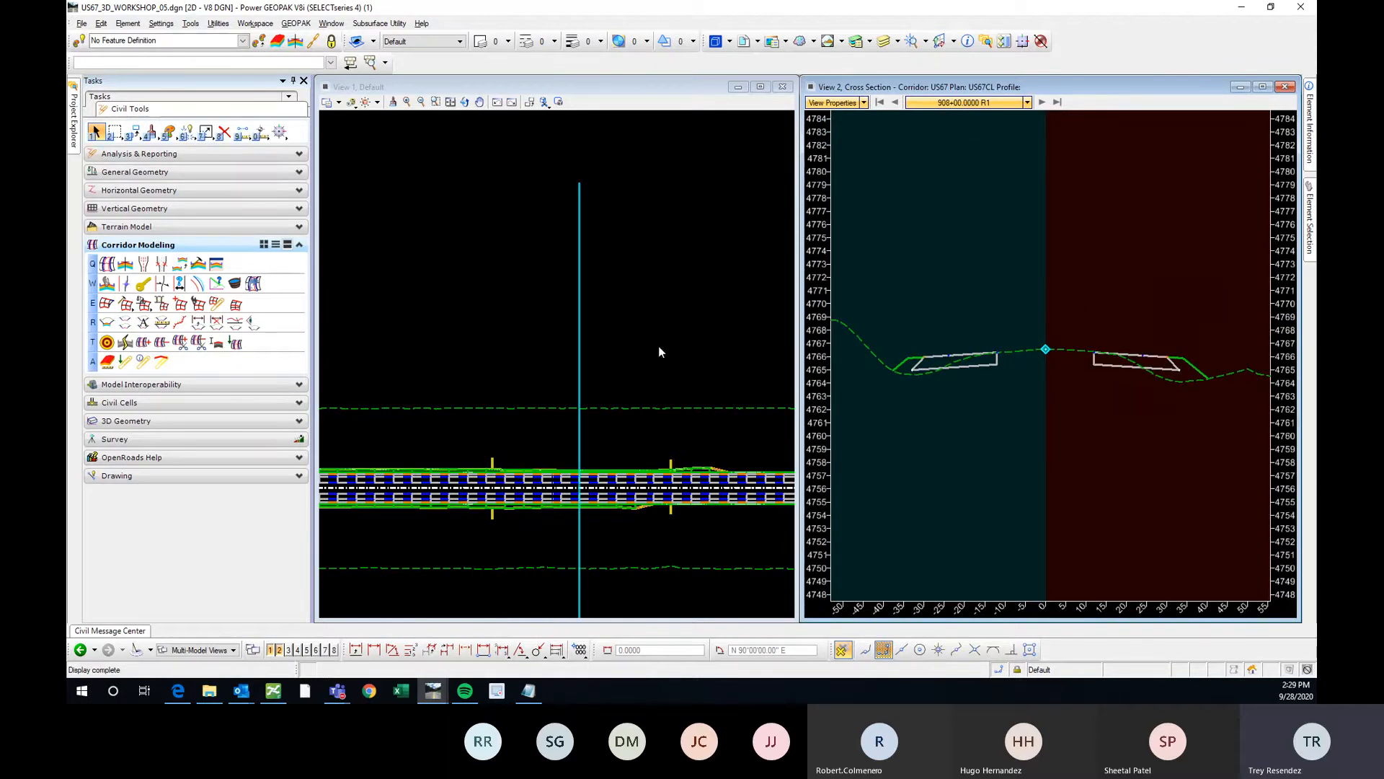
Advance the cross sections to station 918+40 to check how the side slopes meet the existing ground
{"action": "right_click", "coordinate": [982, 235]}
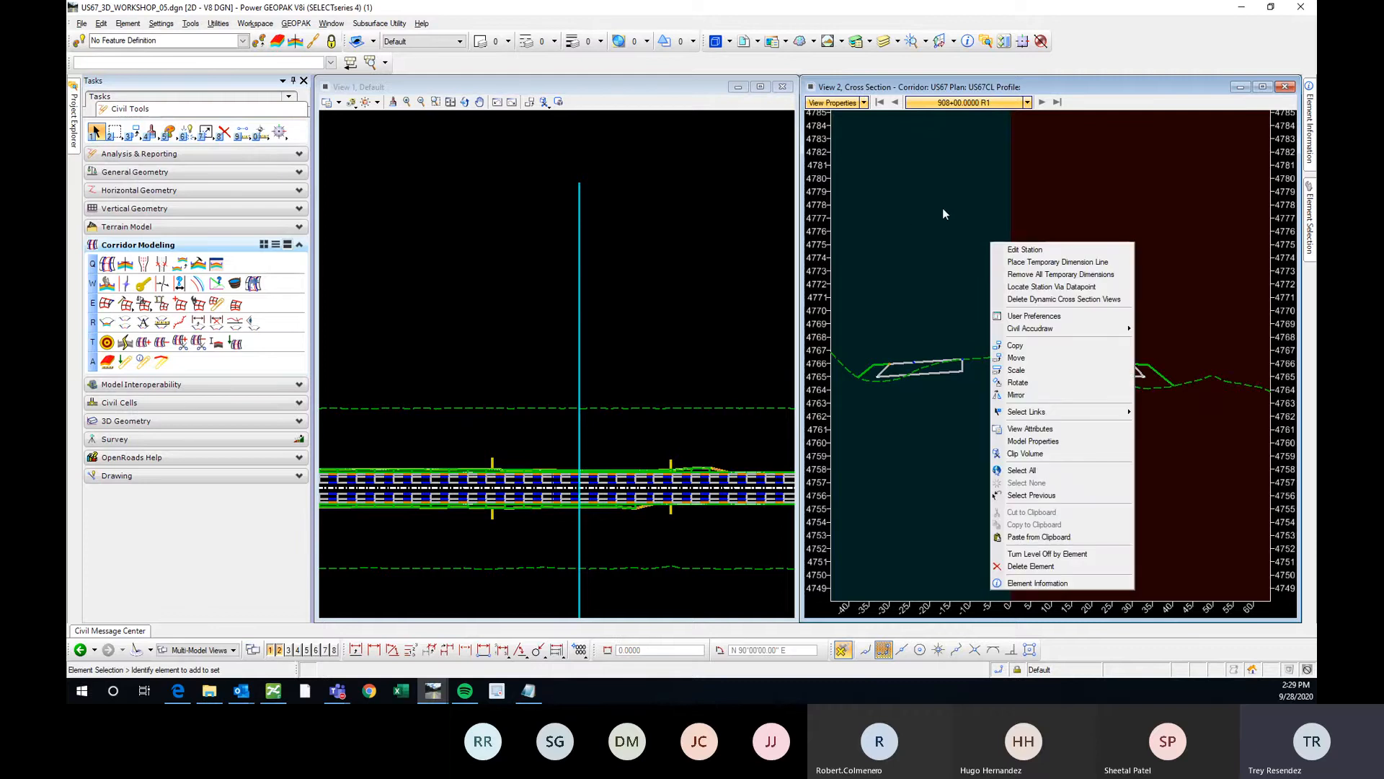
{"action": "left_click", "coordinate": [1039, 288]}
{"action": "left_click", "coordinate": [1045, 103]}
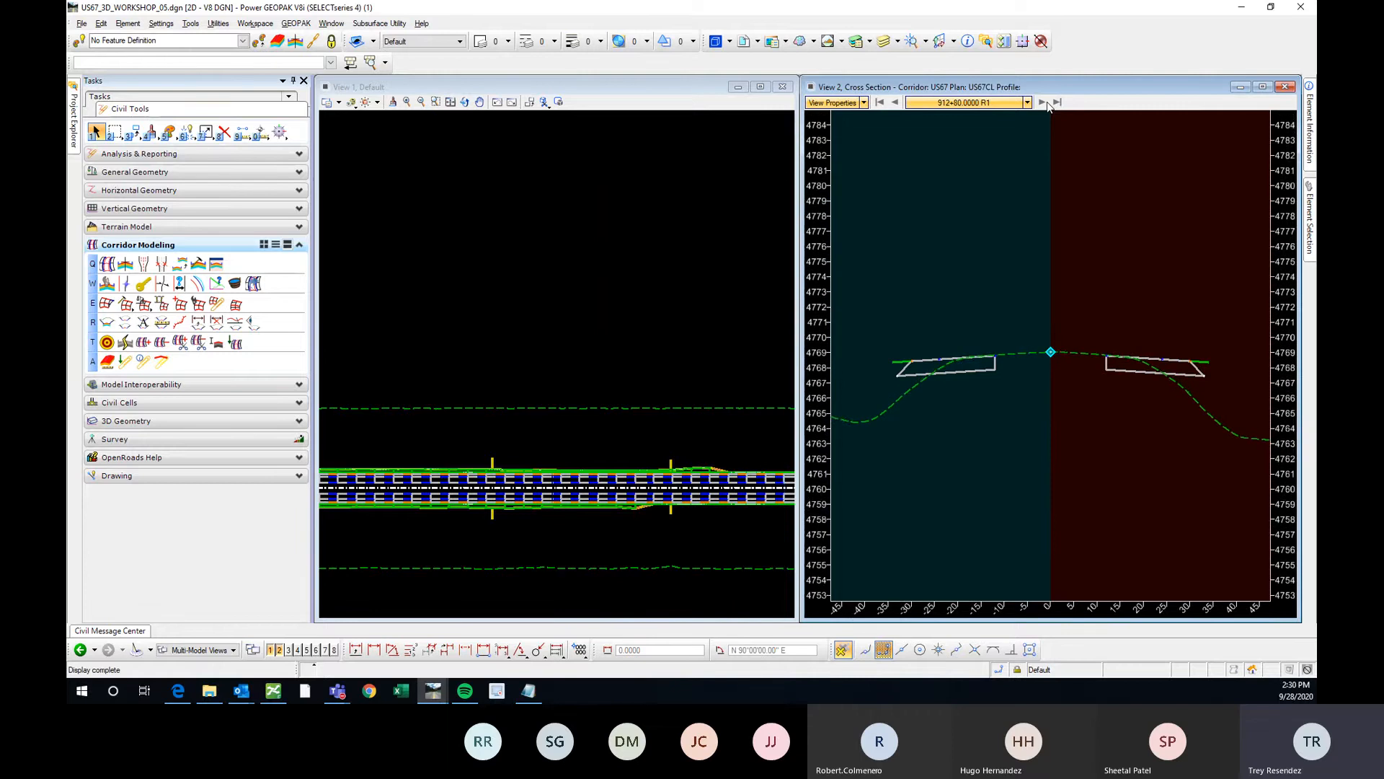
{"action": "scroll", "coordinate": [637, 370], "scroll_direction": "down", "scroll_amount": 4}
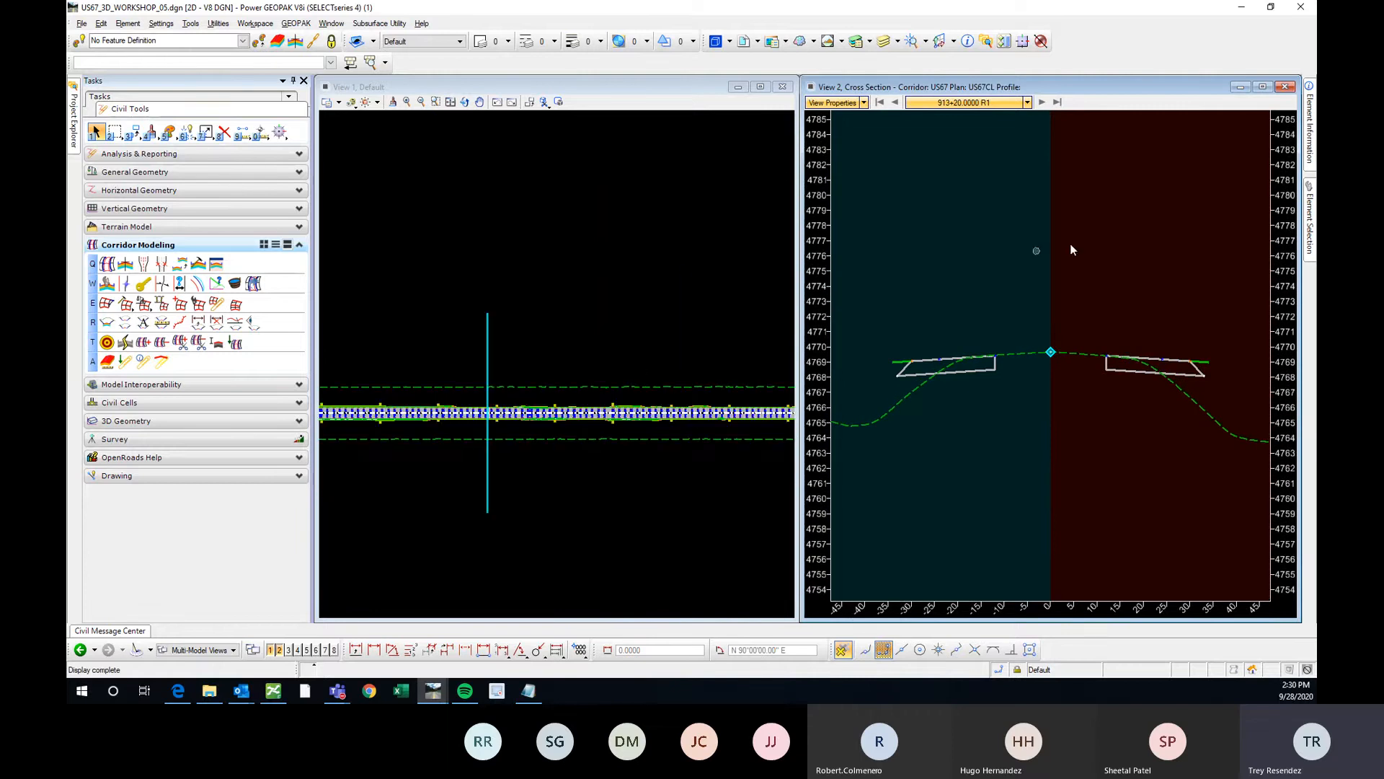
{"action": "scroll", "coordinate": [1053, 260], "scroll_direction": "down", "scroll_amount": 3}
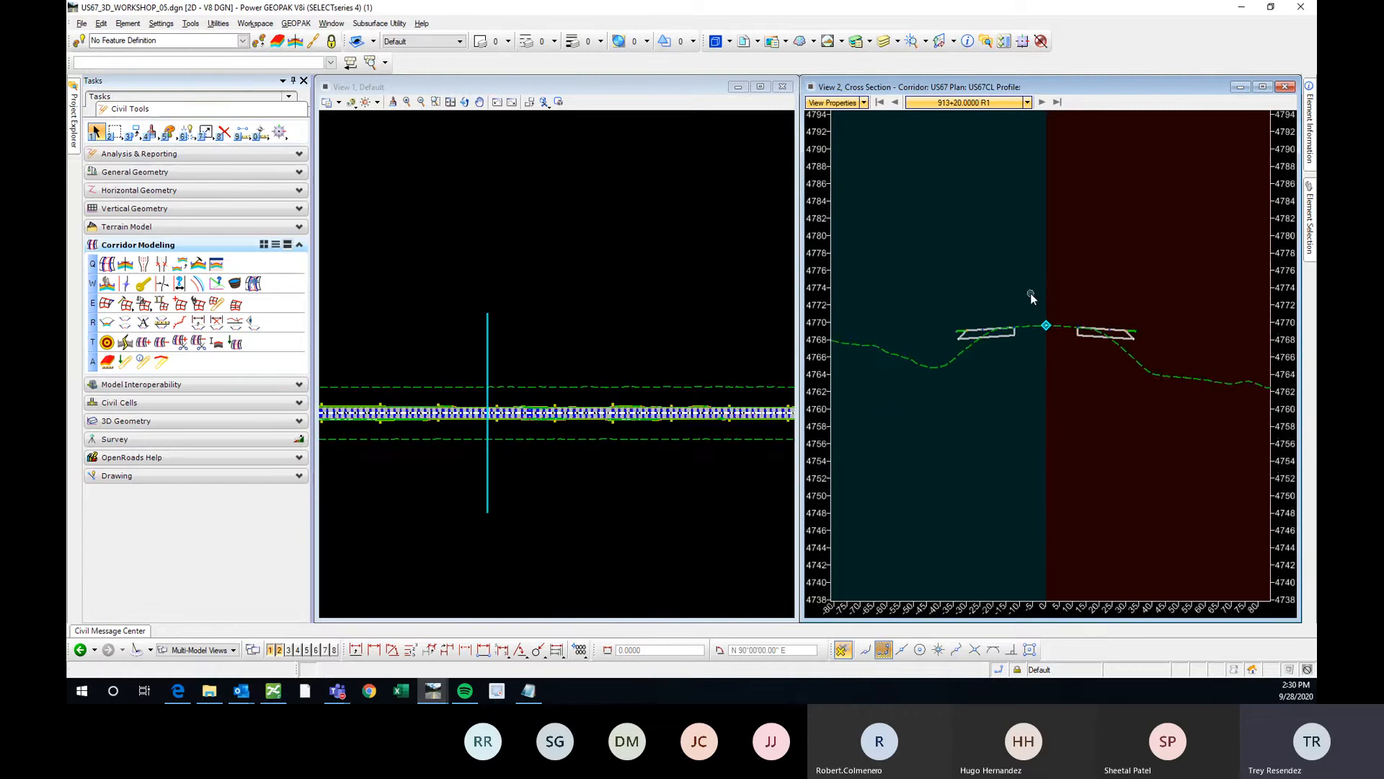
{"action": "left_click", "coordinate": [1043, 102]}
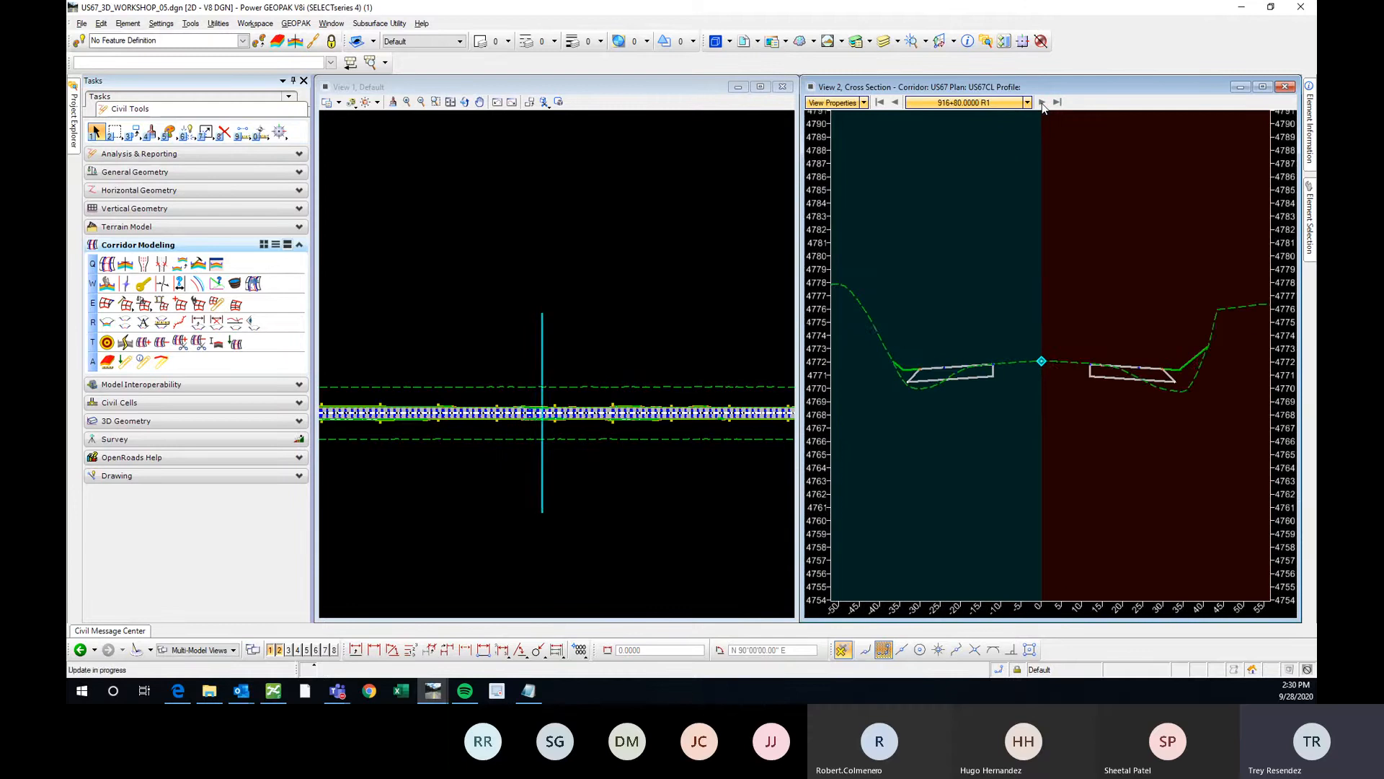
{"action": "left_click", "coordinate": [1042, 102]}
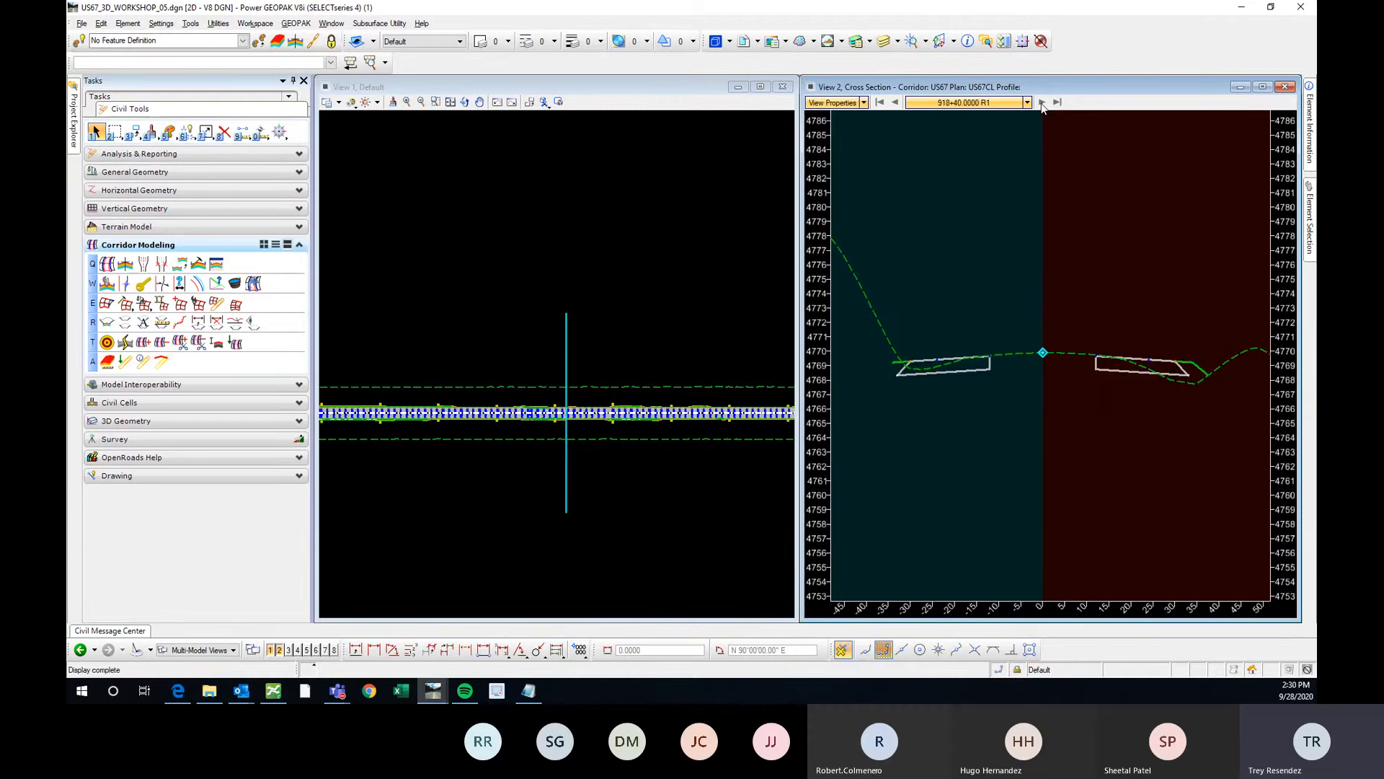
Close the cross-section view and maximize the plan view, framing a stretch of the corridor
{"action": "left_click", "coordinate": [1287, 88]}
{"action": "left_click", "coordinate": [760, 86]}
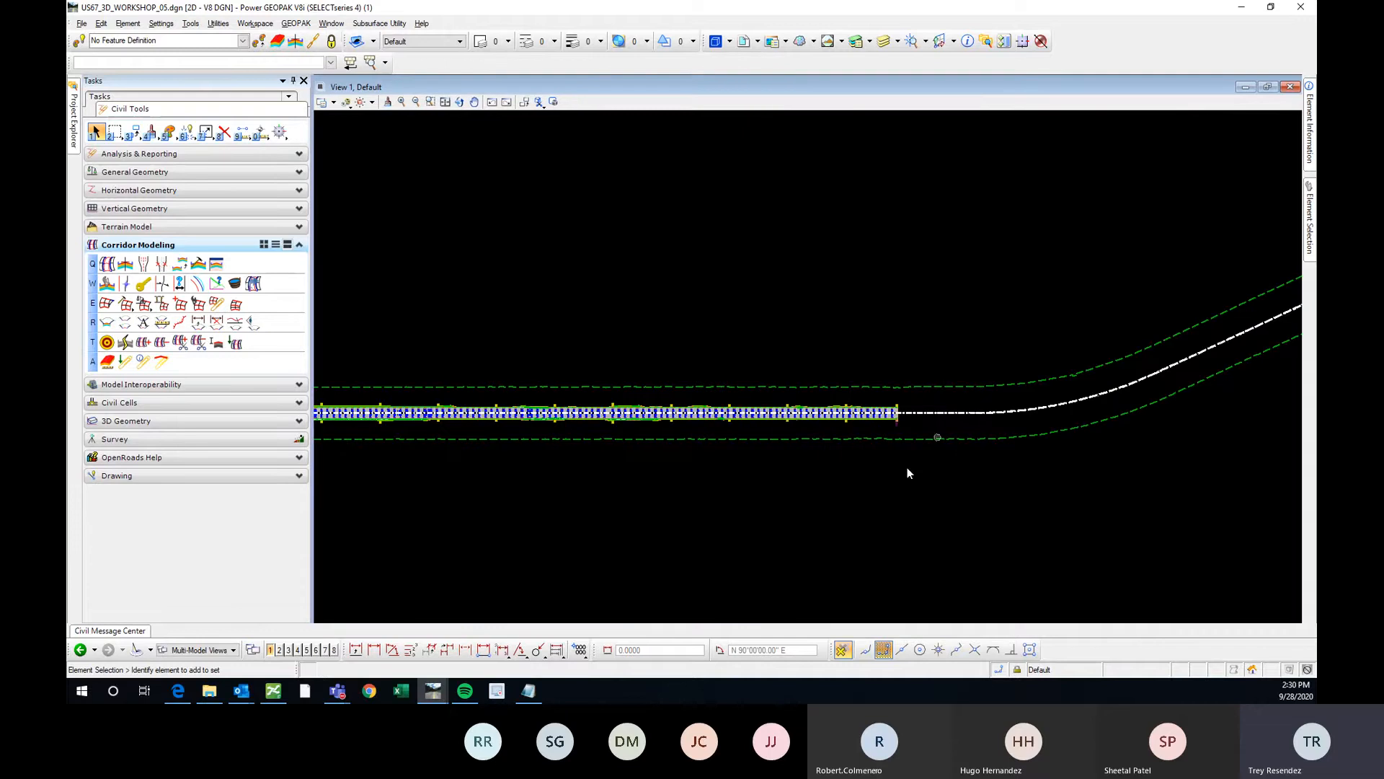
{"action": "scroll", "coordinate": [790, 404], "scroll_direction": "up", "scroll_amount": 3}
{"action": "scroll", "coordinate": [772, 395], "scroll_direction": "down", "scroll_amount": 1}
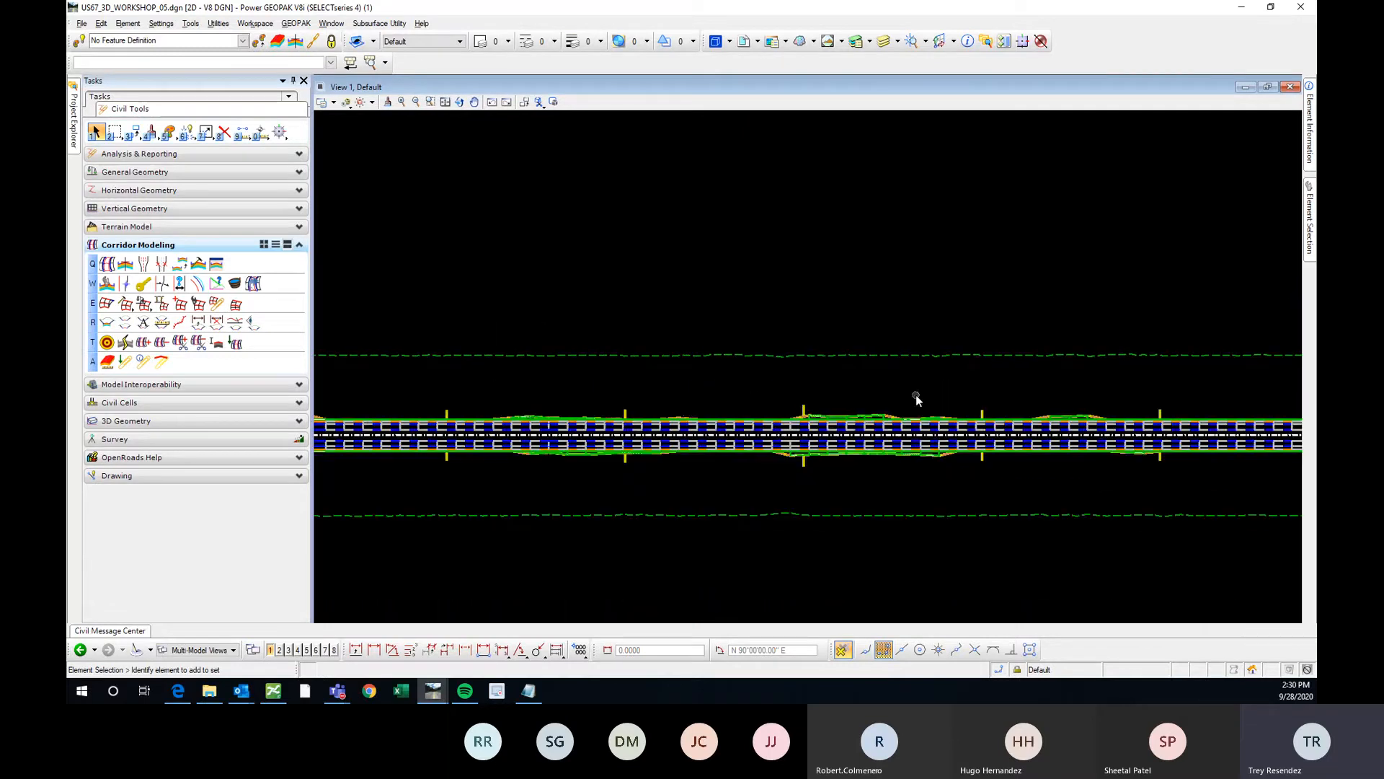
{"action": "scroll", "coordinate": [644, 409], "scroll_direction": "up", "scroll_amount": 1}
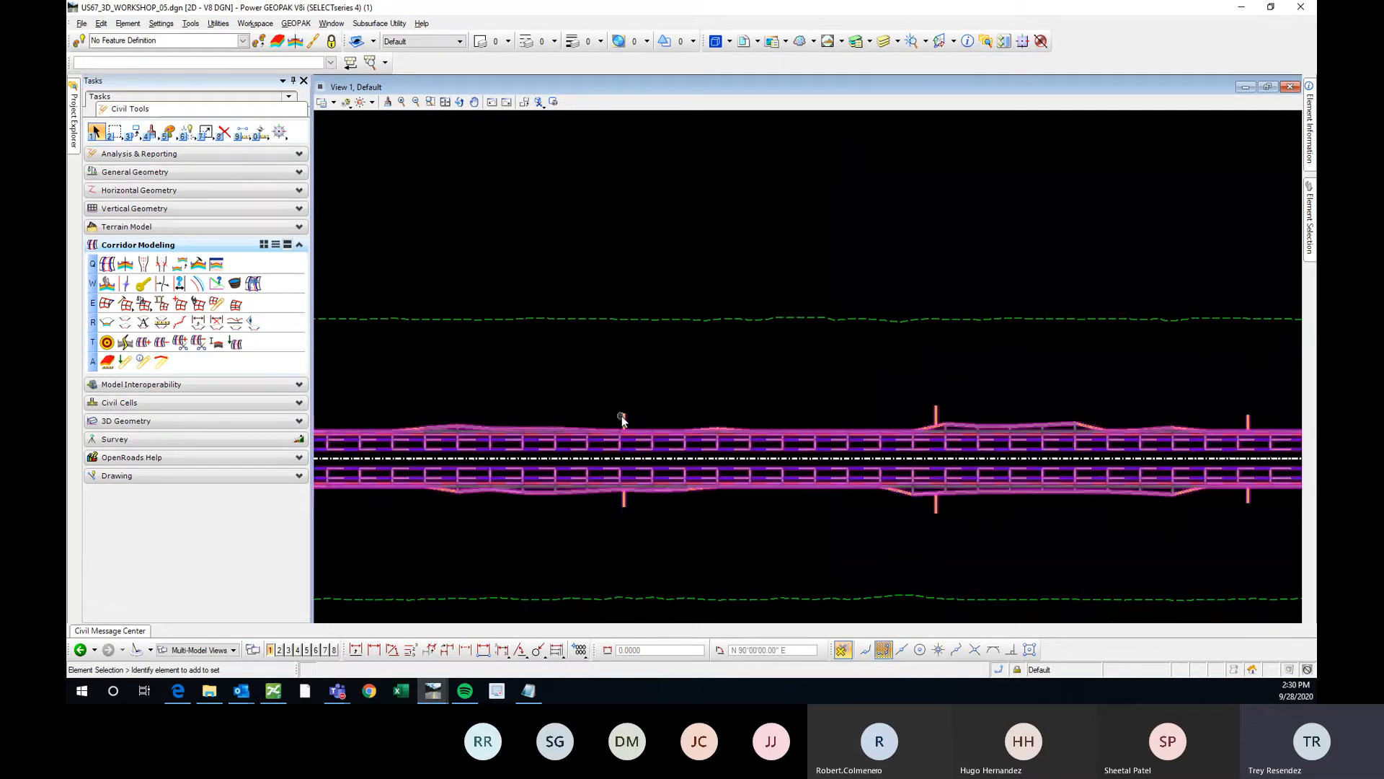
Review the context tools available for the US67 corridor, including the list of Corridor Creation Tools
{"action": "left_click", "coordinate": [628, 418]}
{"action": "mouse_move", "coordinate": [628, 418]}
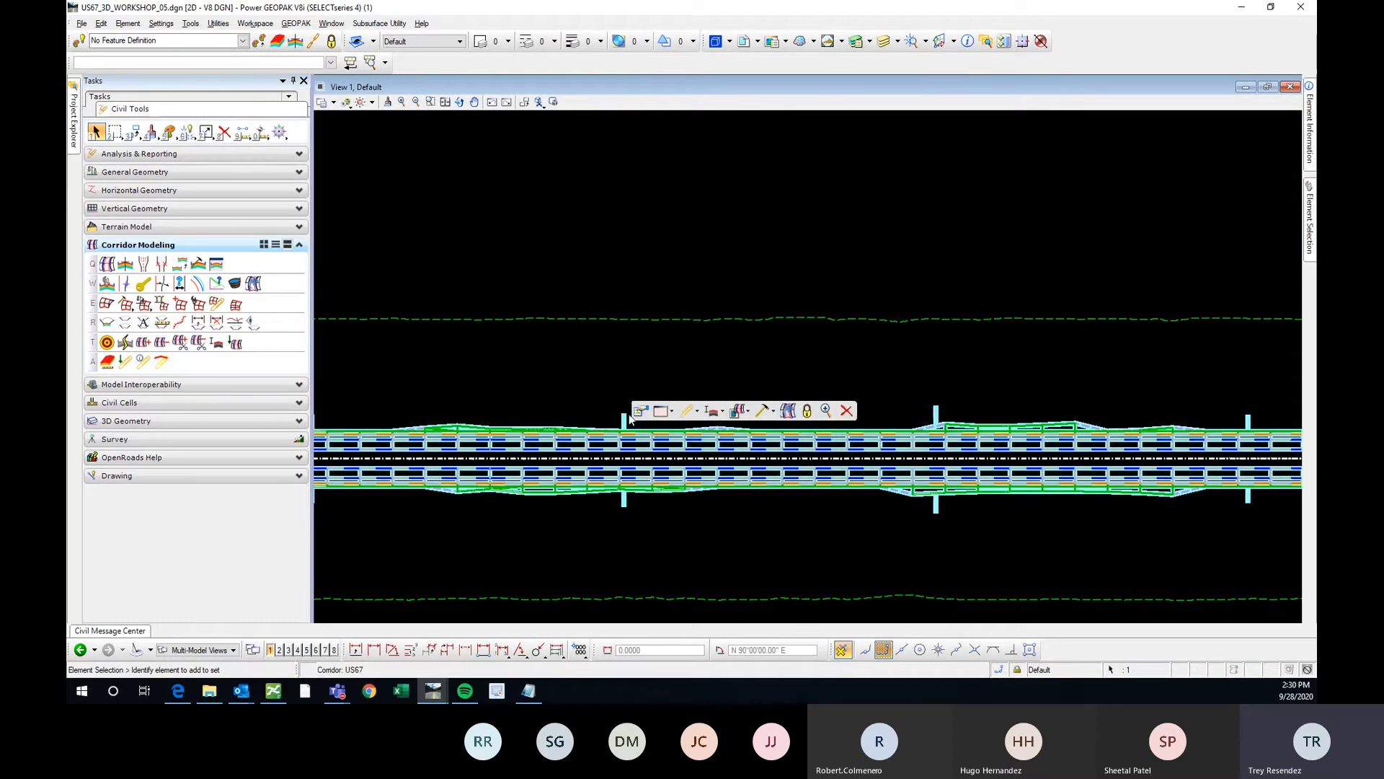
{"action": "left_click", "coordinate": [788, 411]}
{"action": "left_click", "coordinate": [662, 412]}
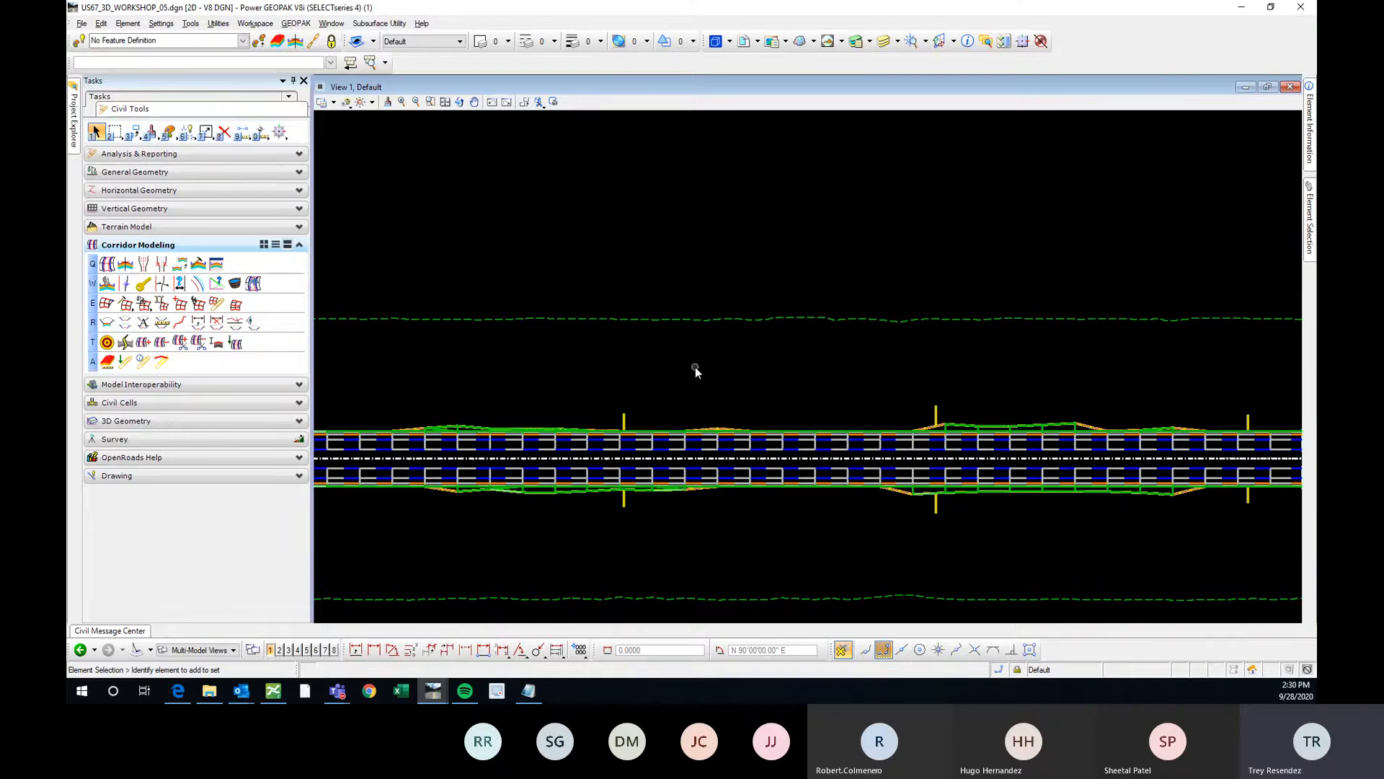
{"action": "left_click", "coordinate": [630, 421]}
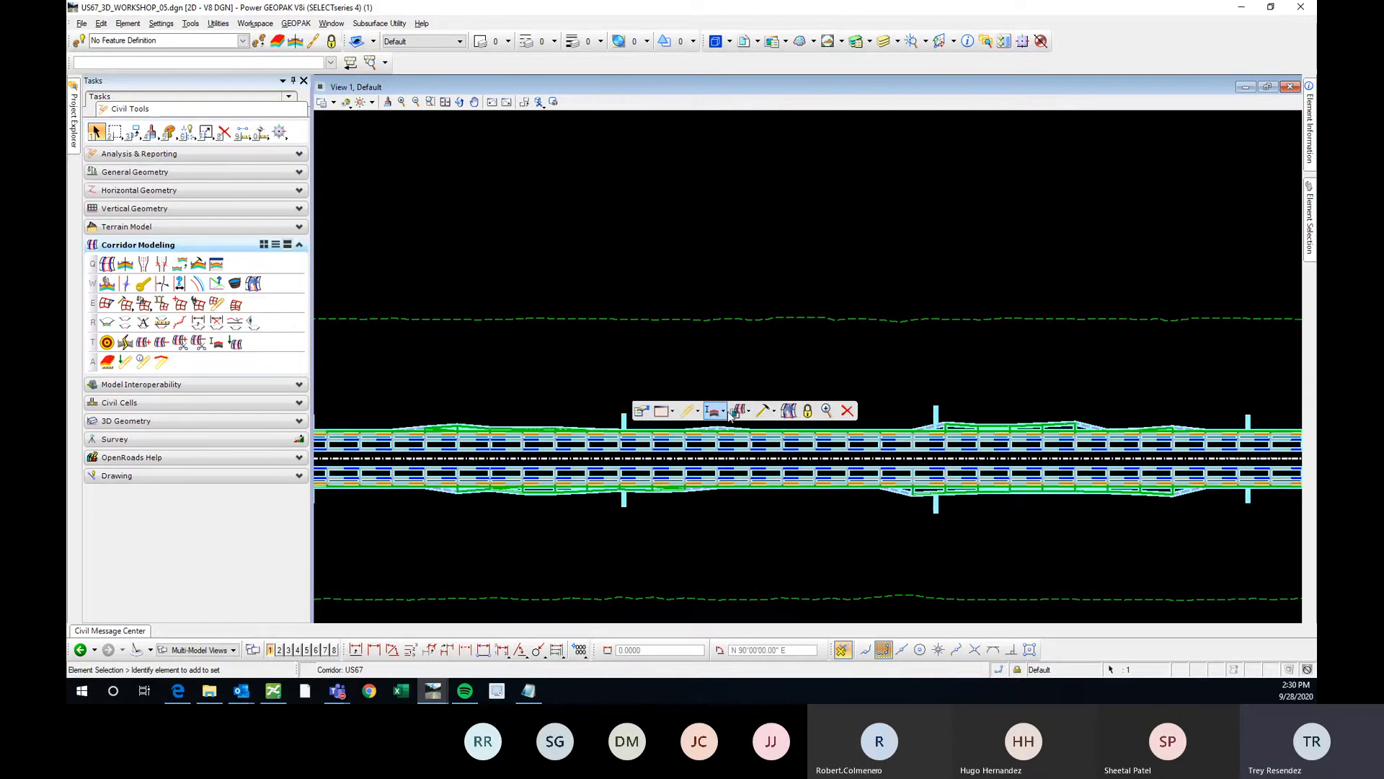
{"action": "left_click", "coordinate": [772, 414]}
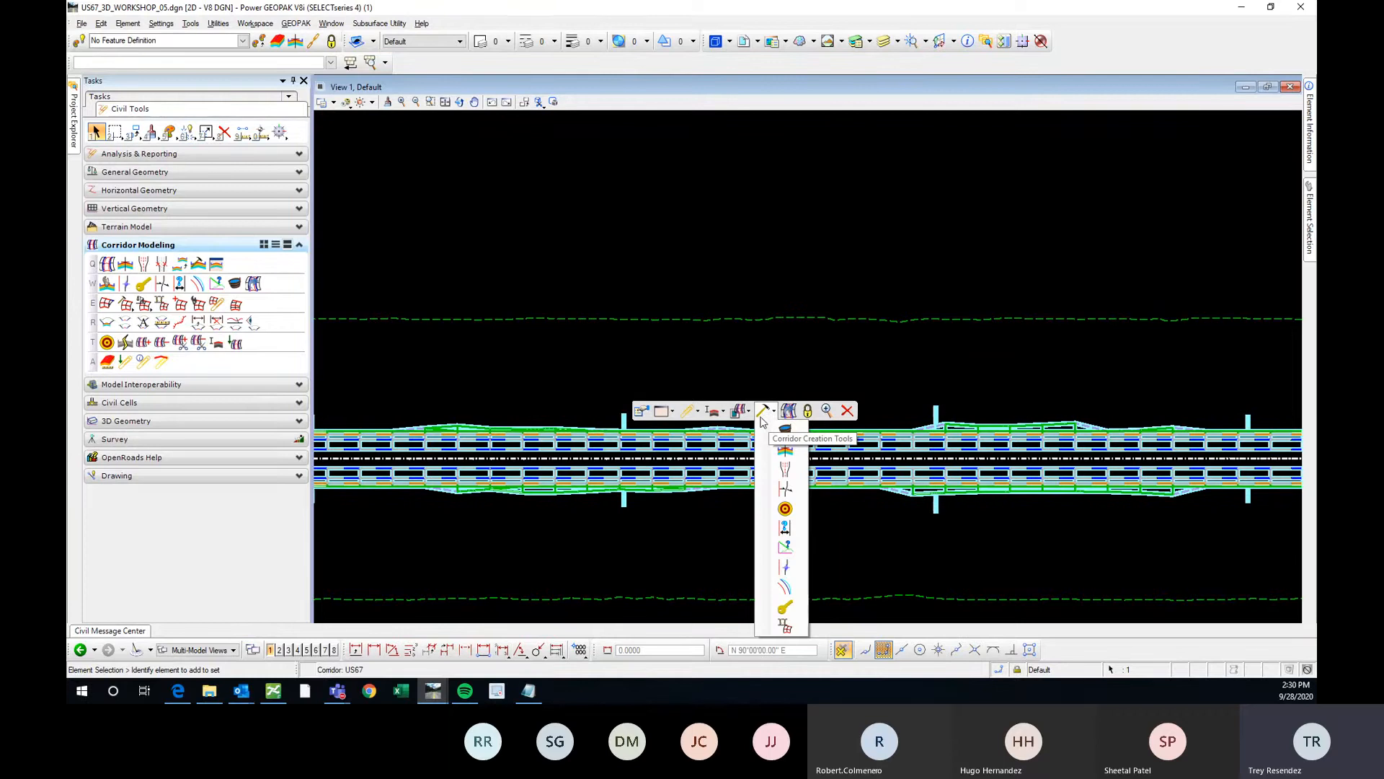
{"action": "left_click", "coordinate": [771, 414]}
{"action": "left_click", "coordinate": [772, 413]}
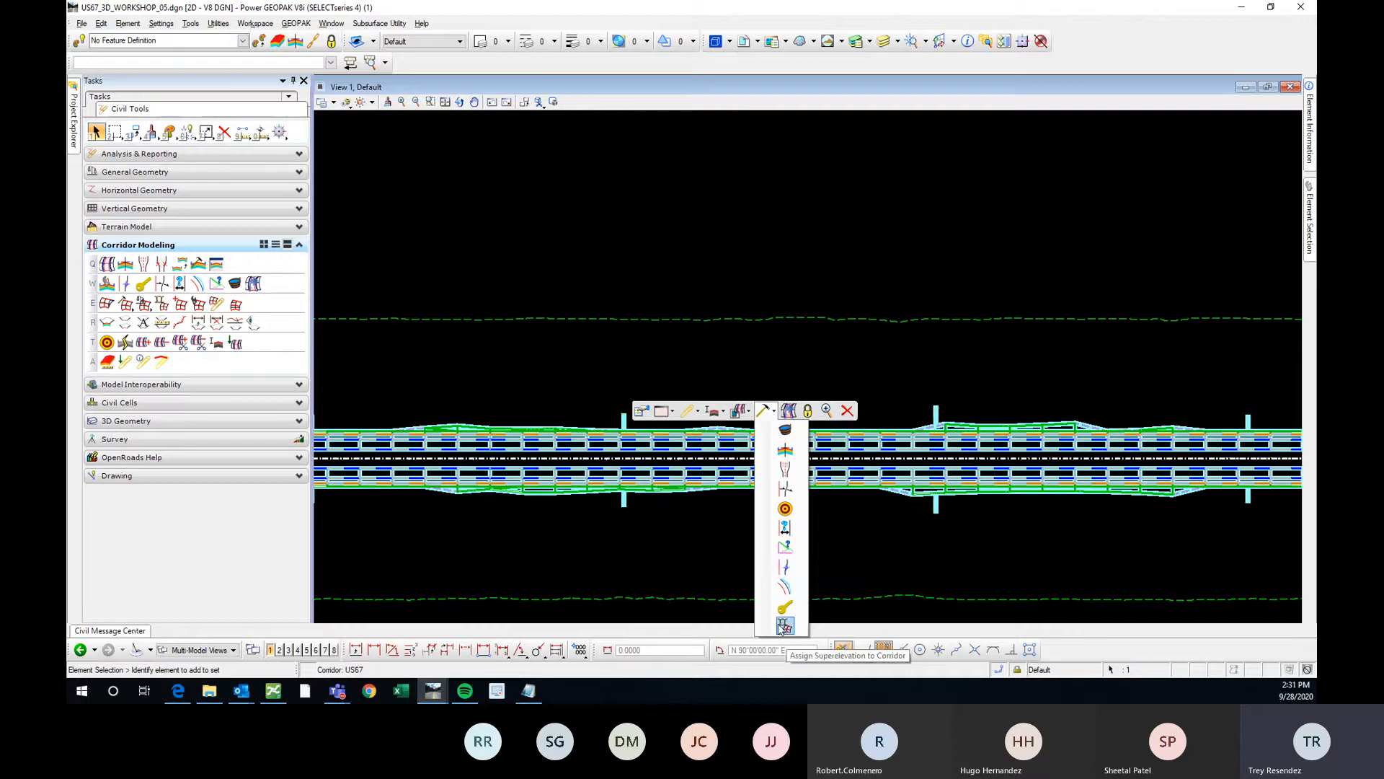
Open Corridor Objects for US67 and resize its window so the corridor stays partly in view beside it
{"action": "left_click", "coordinate": [785, 430]}
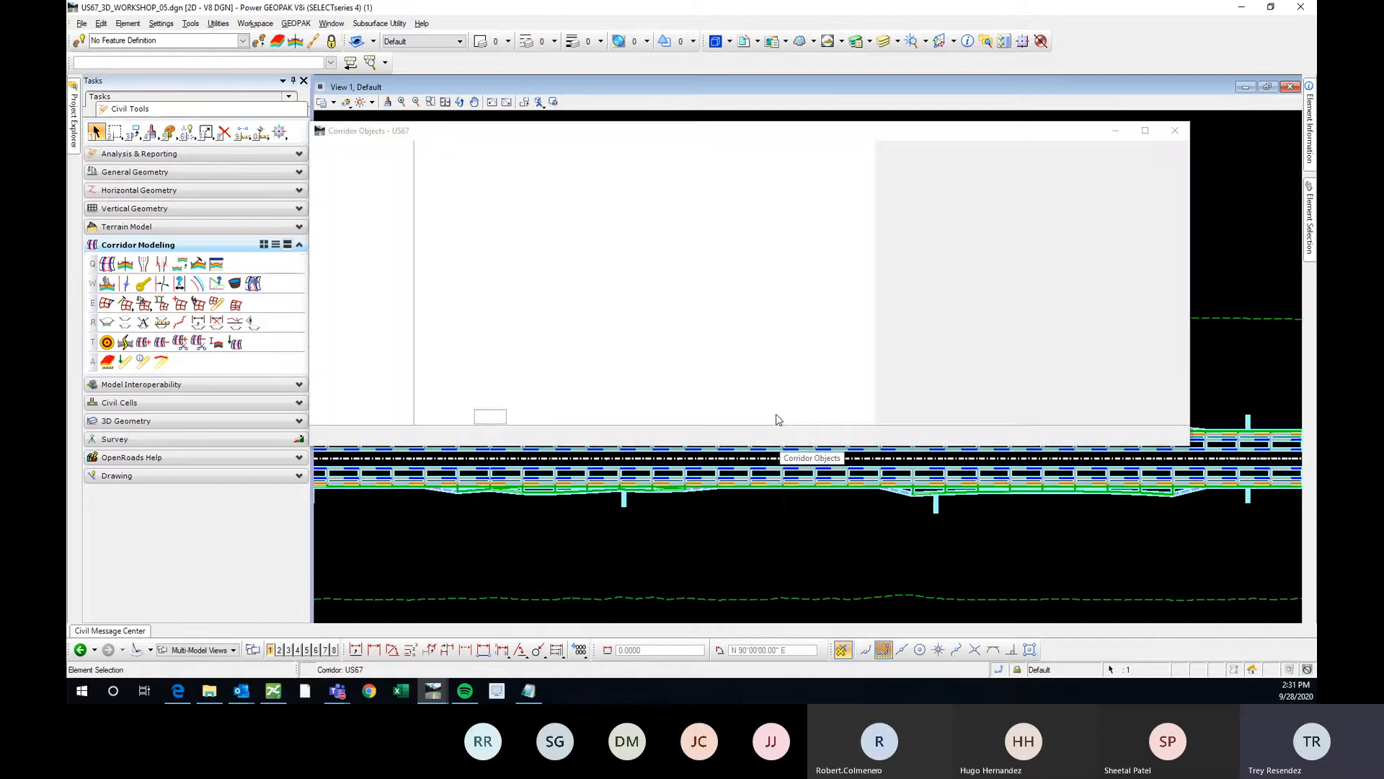
{"action": "left_click_drag", "start_coordinate": [789, 126], "coordinate": [825, 112]}
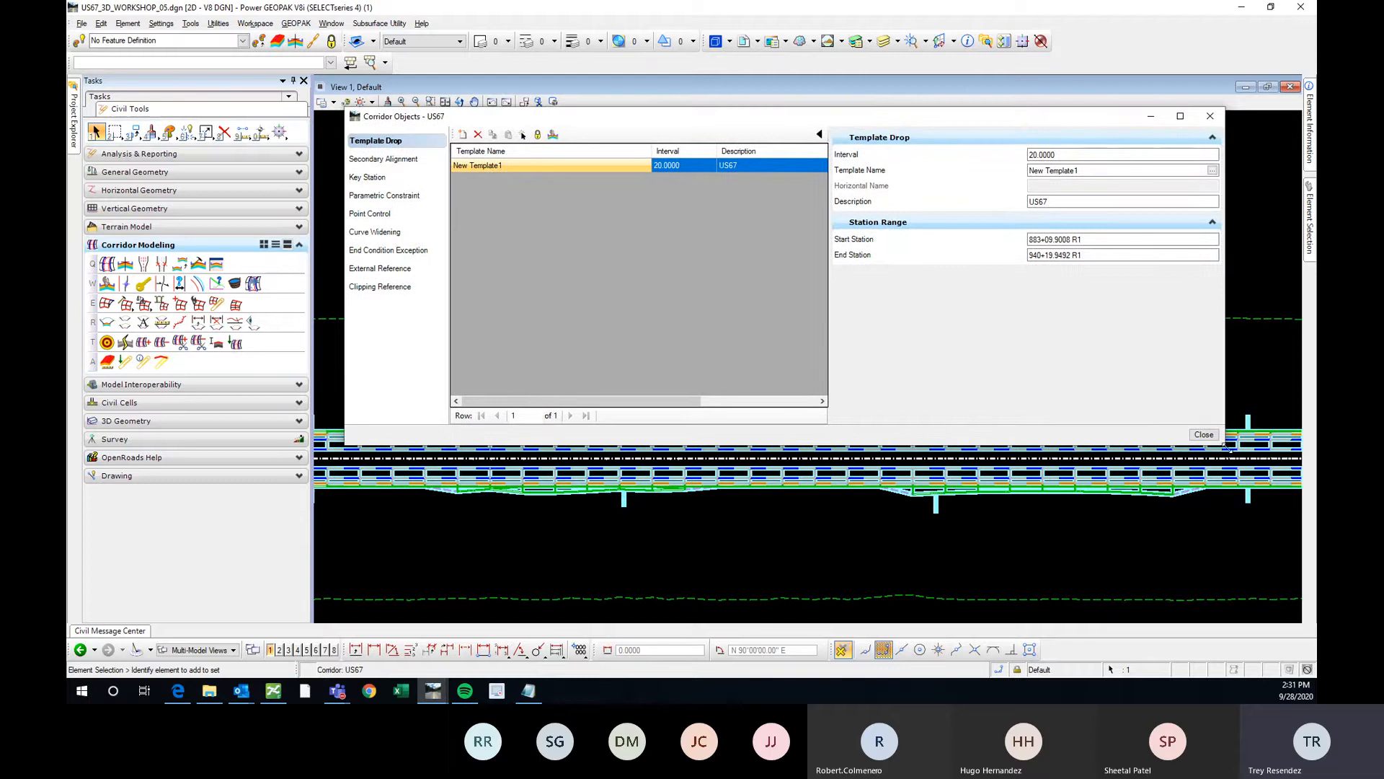
{"action": "left_click_drag", "start_coordinate": [1226, 447], "coordinate": [1273, 585]}
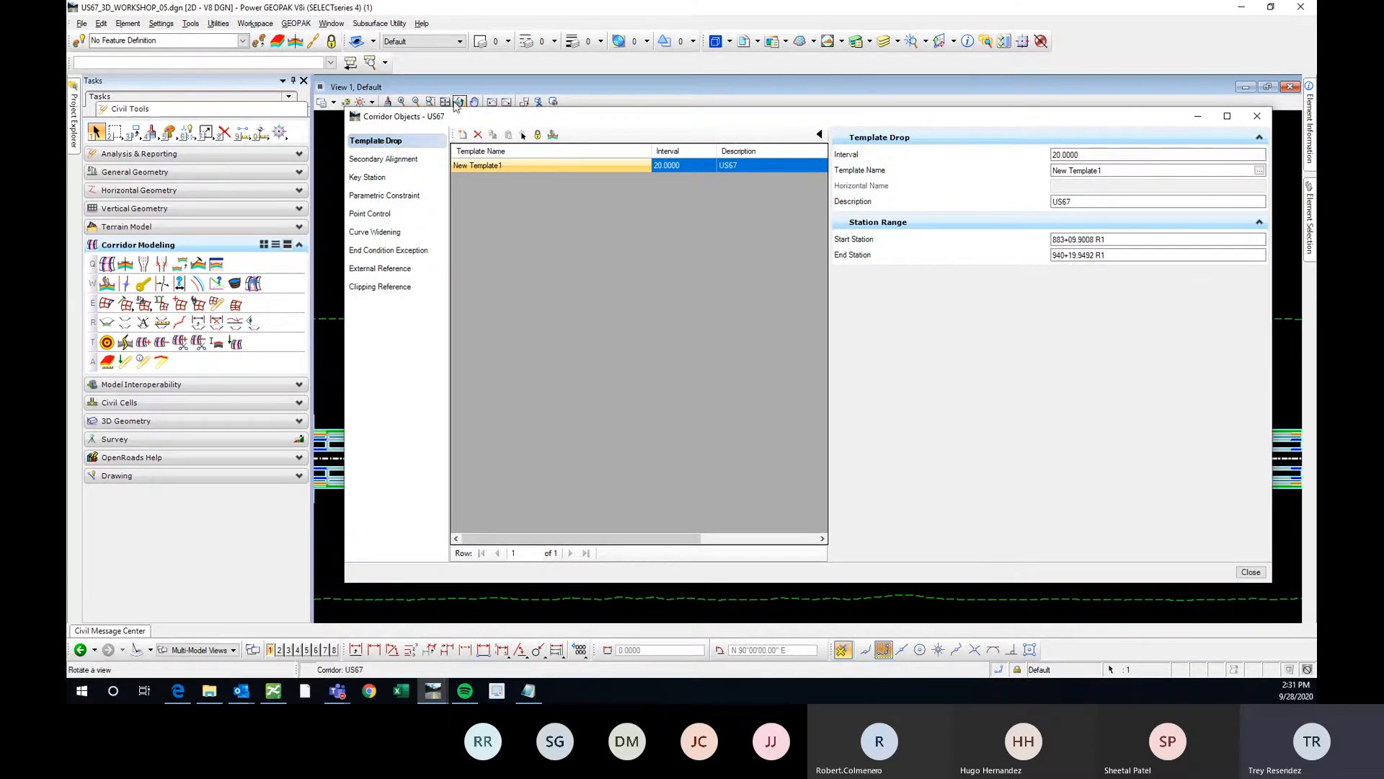
{"action": "left_click_drag", "start_coordinate": [346, 108], "coordinate": [509, 107]}
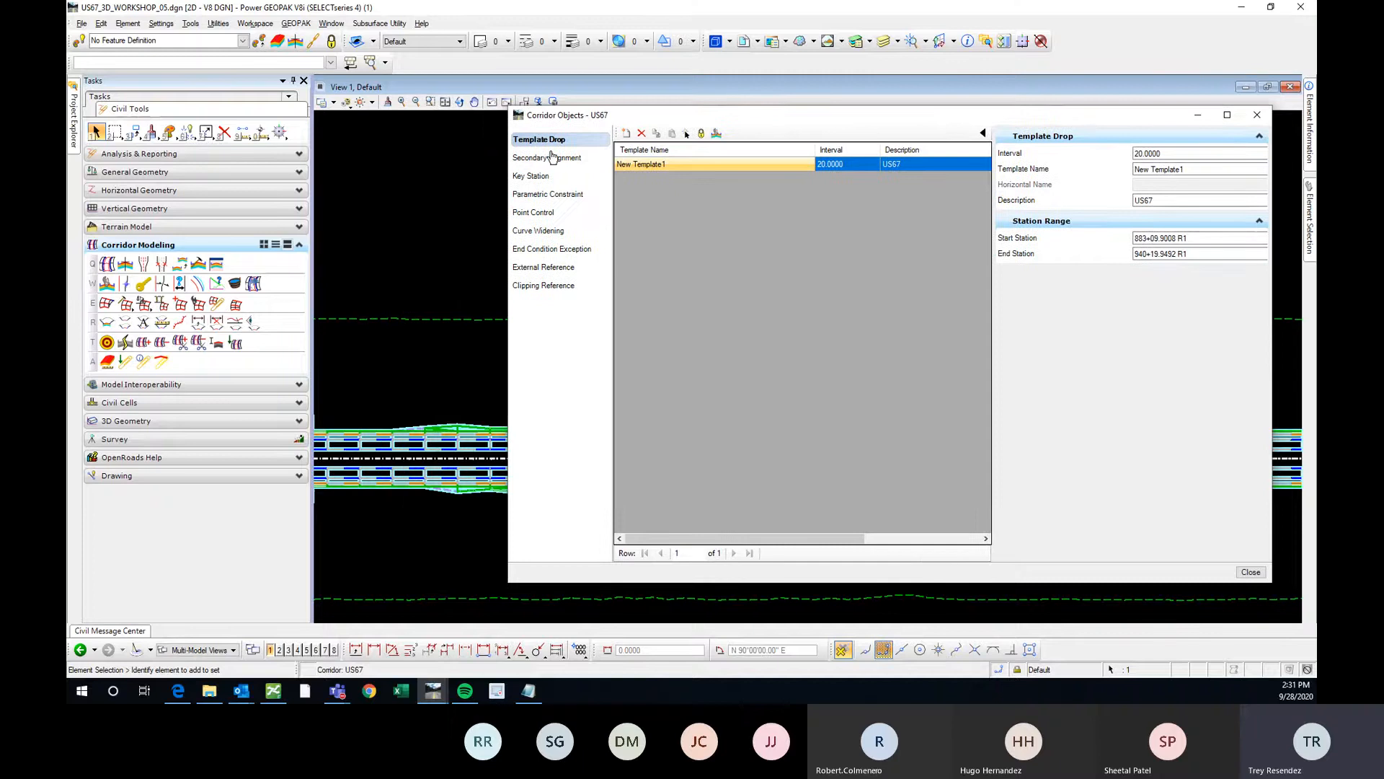
Look through the US67 corridor object categories from Secondary Alignment to Clipping Reference, returning to Template Drop
{"action": "left_click", "coordinate": [542, 159]}
{"action": "left_click", "coordinate": [537, 178]}
{"action": "left_click", "coordinate": [560, 196]}
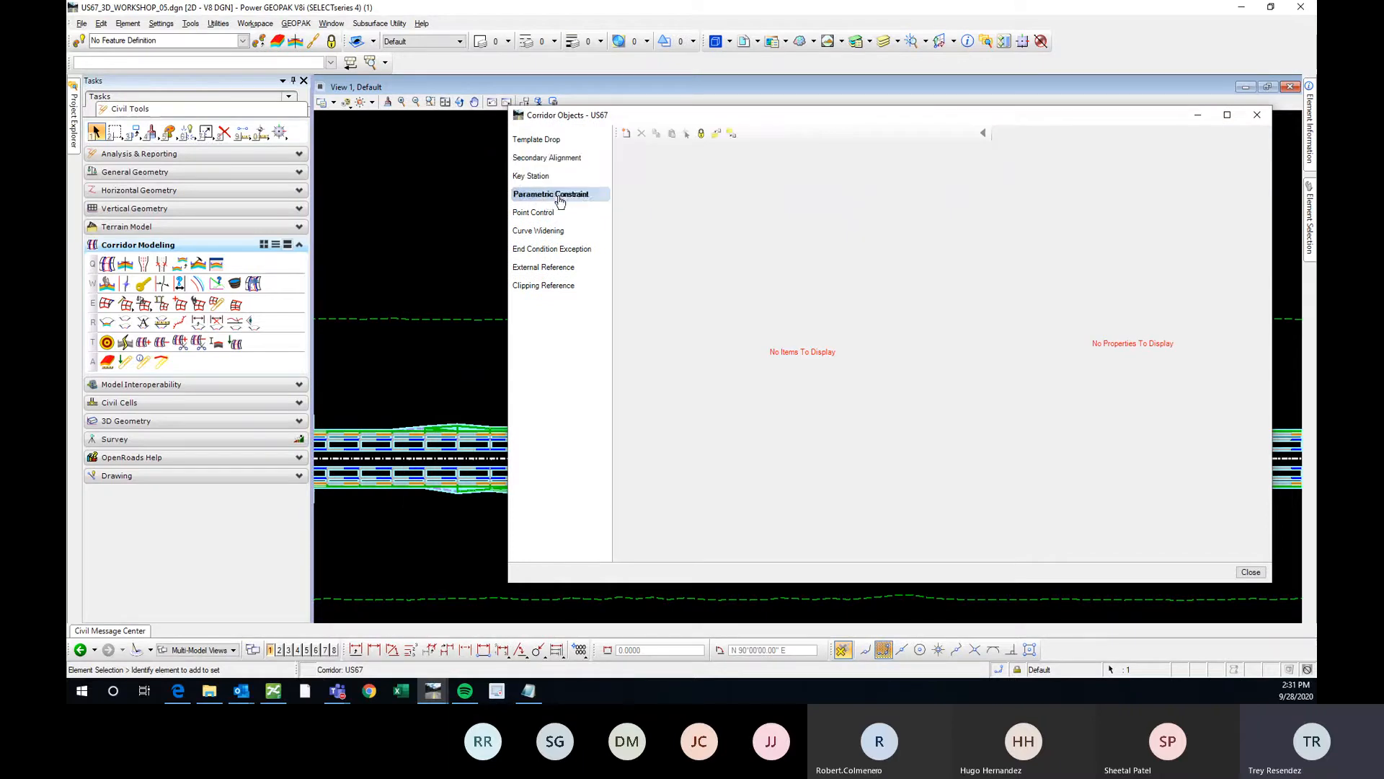
{"action": "left_click", "coordinate": [526, 215]}
{"action": "left_click", "coordinate": [555, 230]}
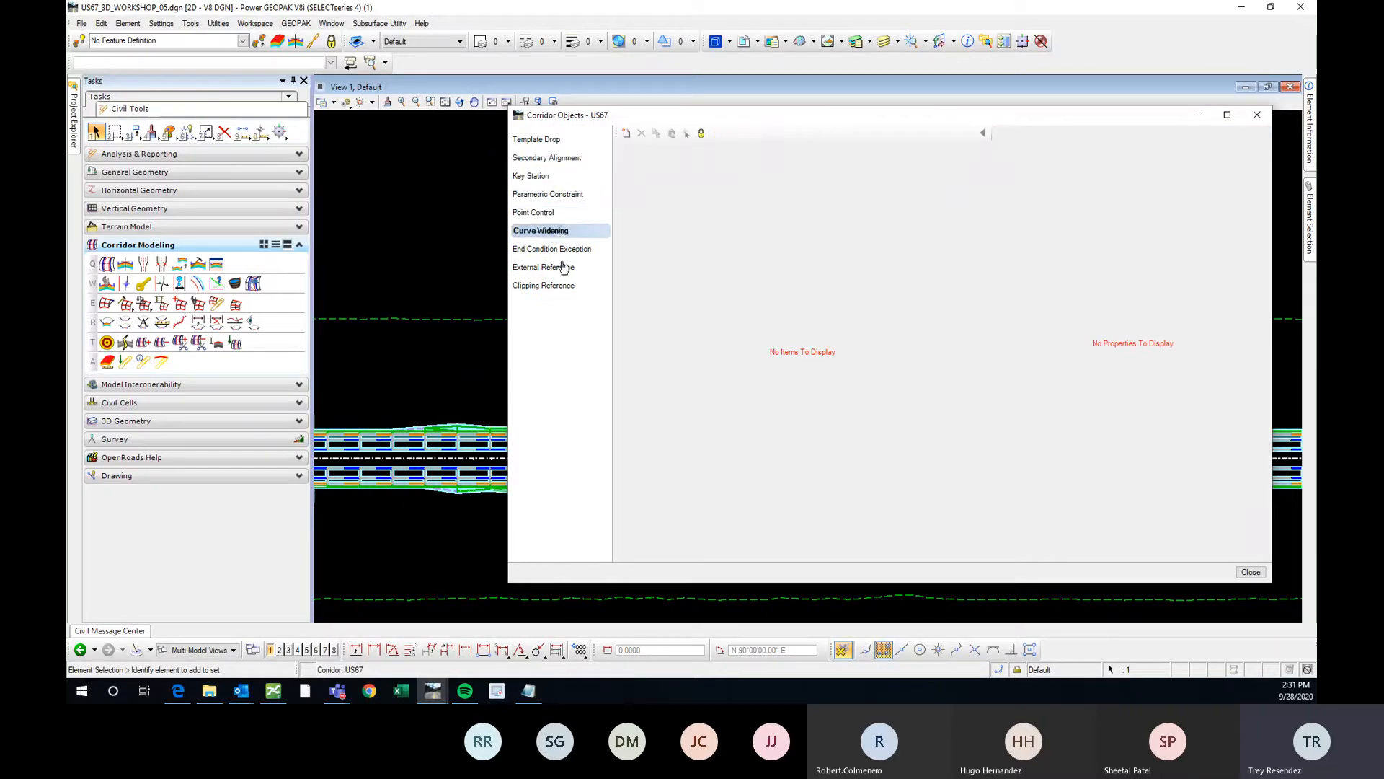
{"action": "left_click", "coordinate": [561, 249]}
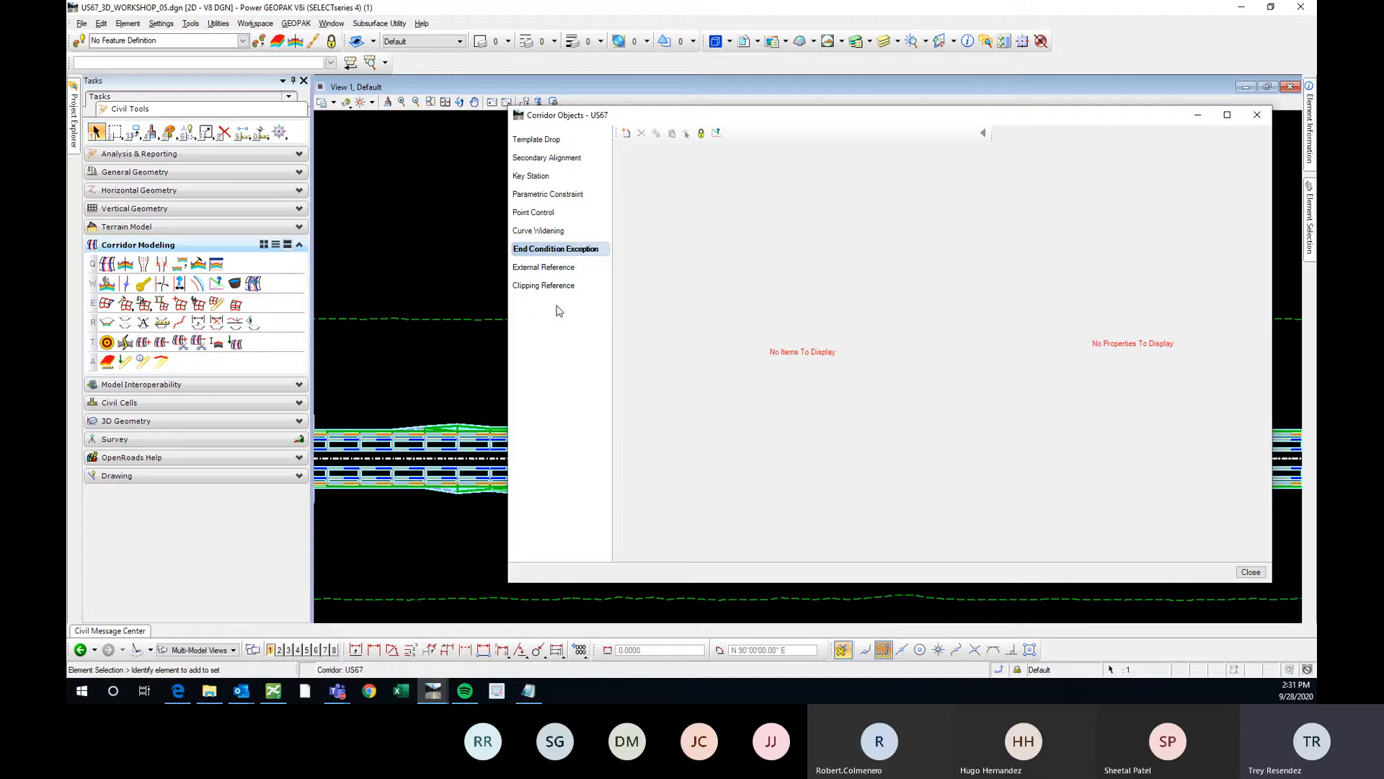
{"action": "left_click", "coordinate": [549, 269]}
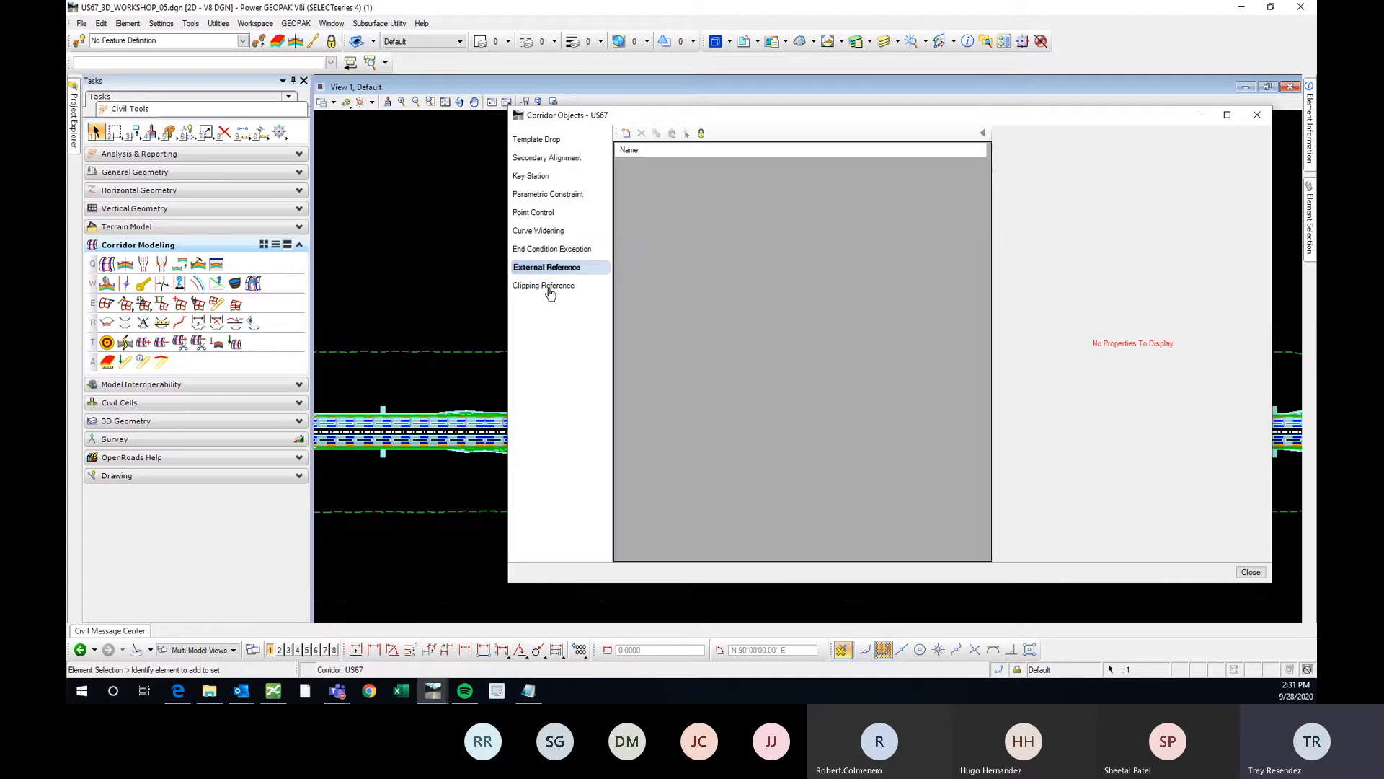
{"action": "left_click", "coordinate": [548, 286]}
{"action": "left_click", "coordinate": [540, 141]}
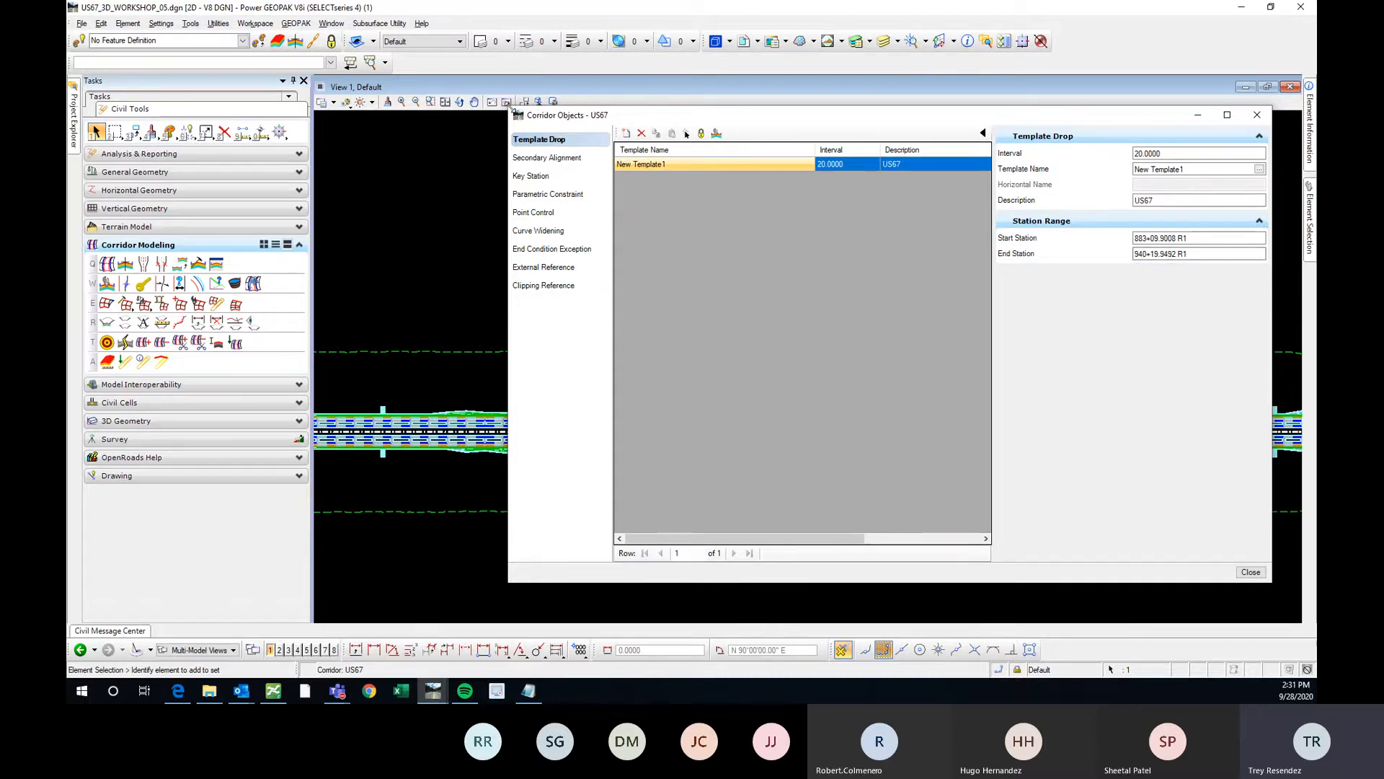
Set the end station of the US67 template drop to 941+00 and check the corridor's new end in plan
{"action": "left_click_drag", "start_coordinate": [516, 112], "coordinate": [585, 101]}
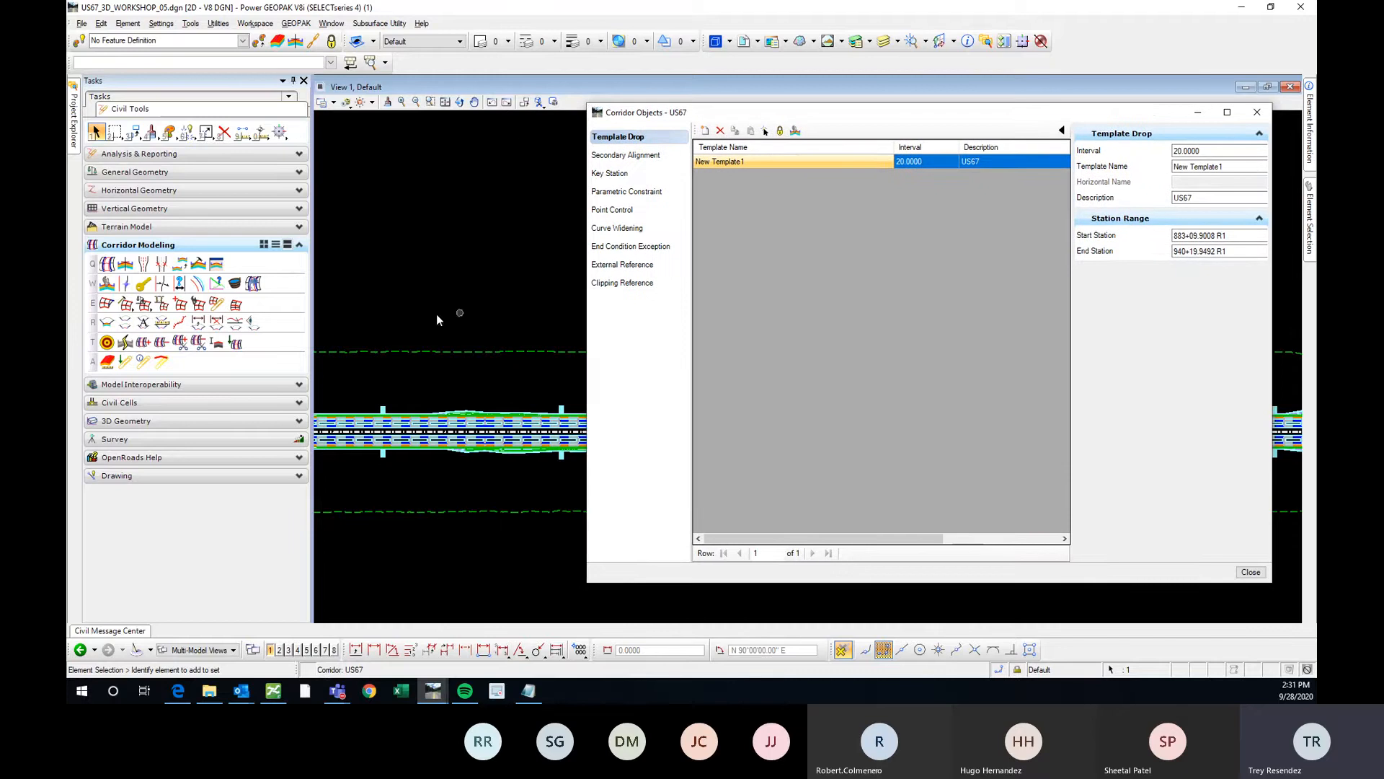
{"action": "scroll", "coordinate": [422, 351], "scroll_direction": "down", "scroll_amount": 5}
{"action": "scroll", "coordinate": [422, 351], "scroll_direction": "up", "scroll_amount": 5}
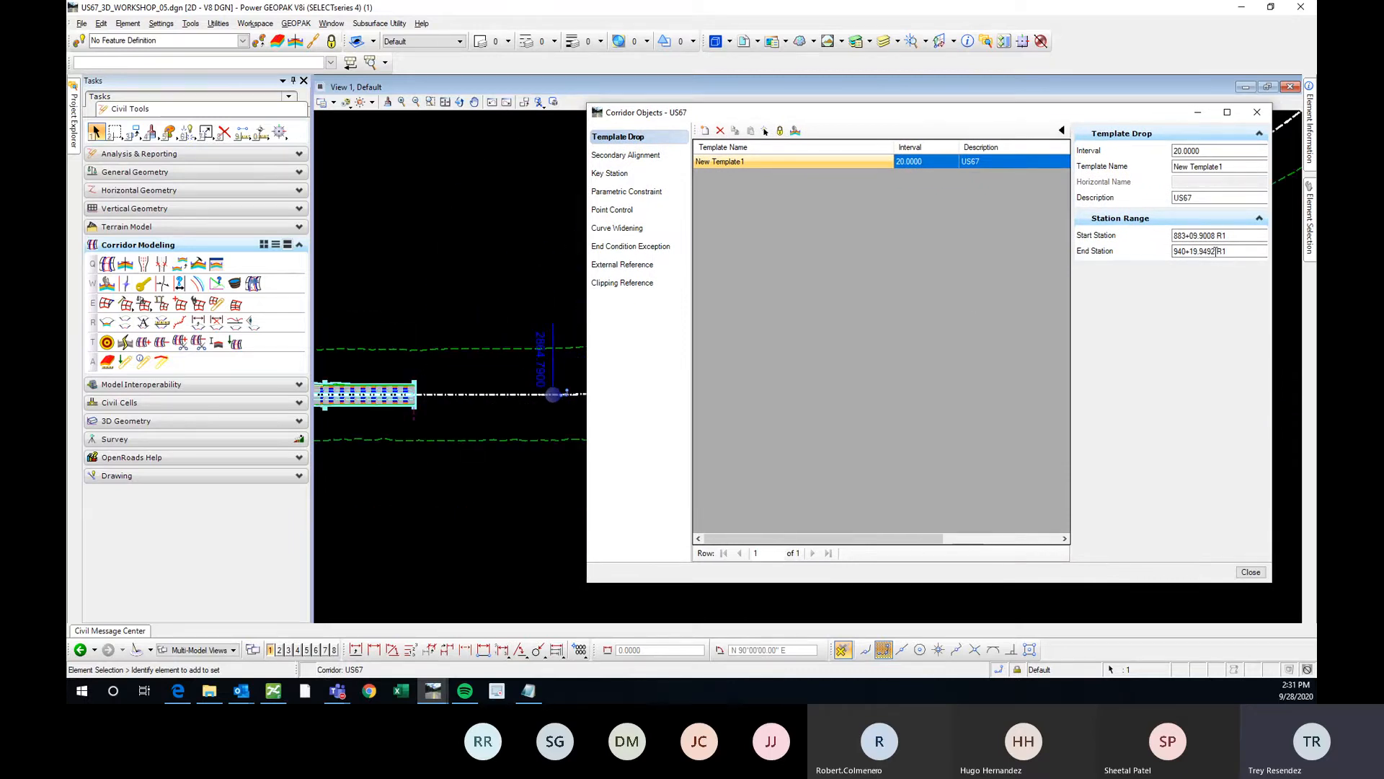
{"action": "left_click_drag", "start_coordinate": [1217, 251], "coordinate": [1180, 251]}
{"action": "type", "text": "1+00"}
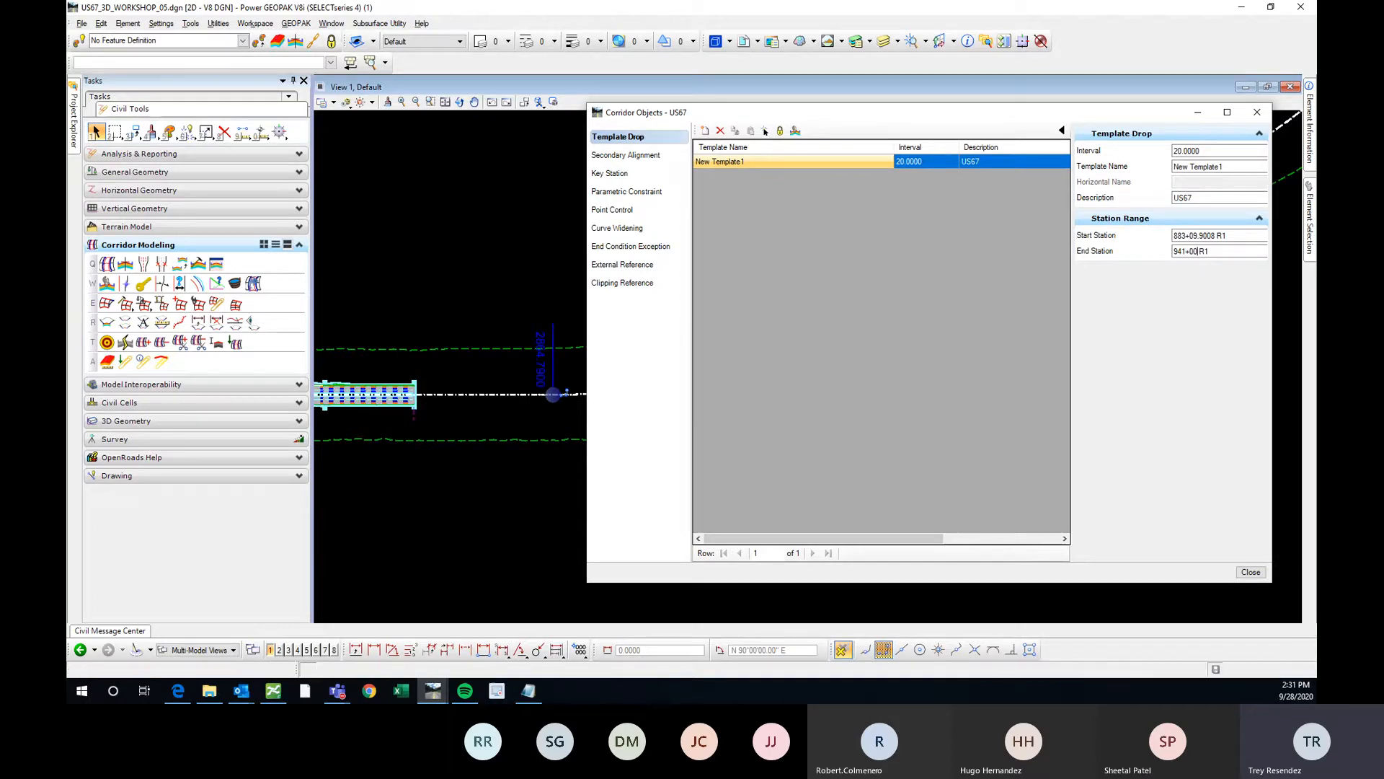
{"action": "key", "text": "Return"}
{"action": "scroll", "coordinate": [389, 390], "scroll_direction": "up", "scroll_amount": 5}
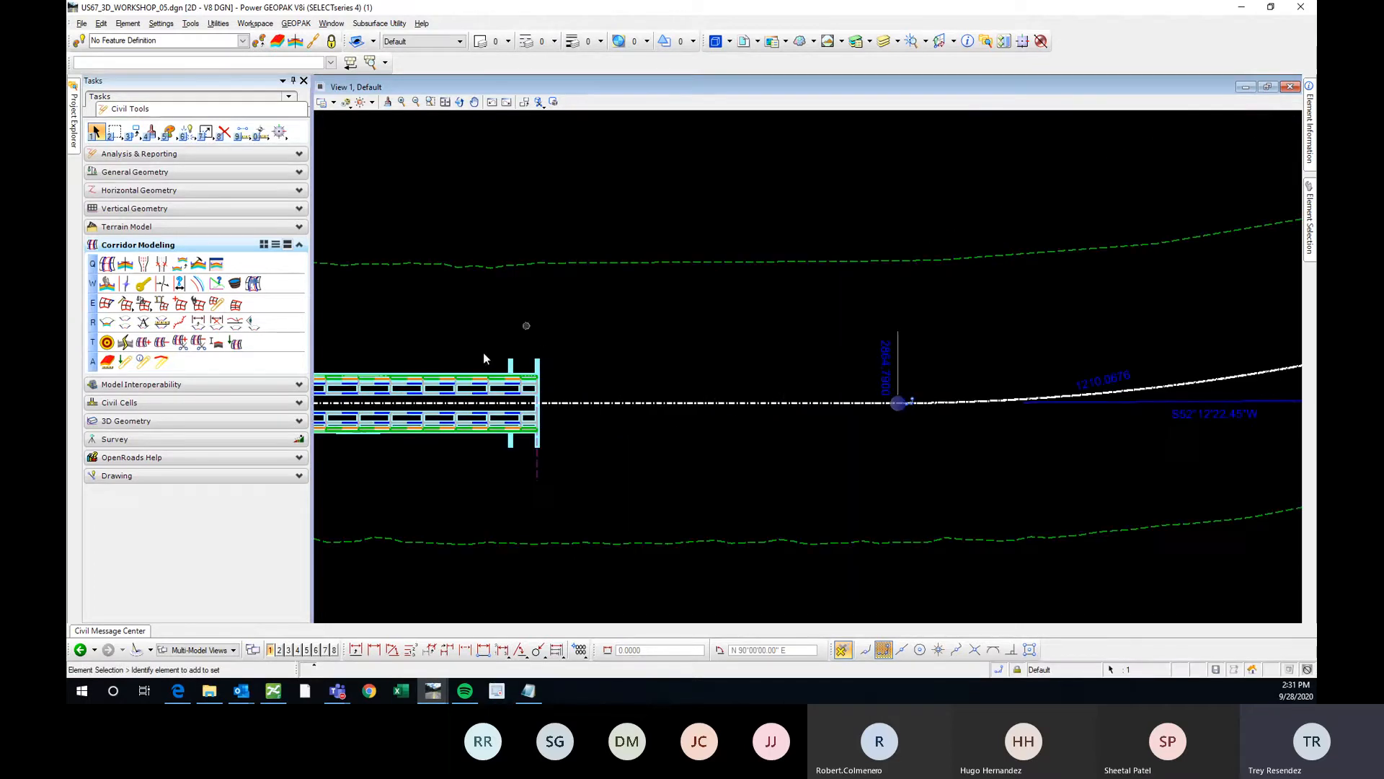
{"action": "scroll", "coordinate": [811, 398], "scroll_direction": "down", "scroll_amount": 5}
{"action": "left_click", "coordinate": [728, 304]}
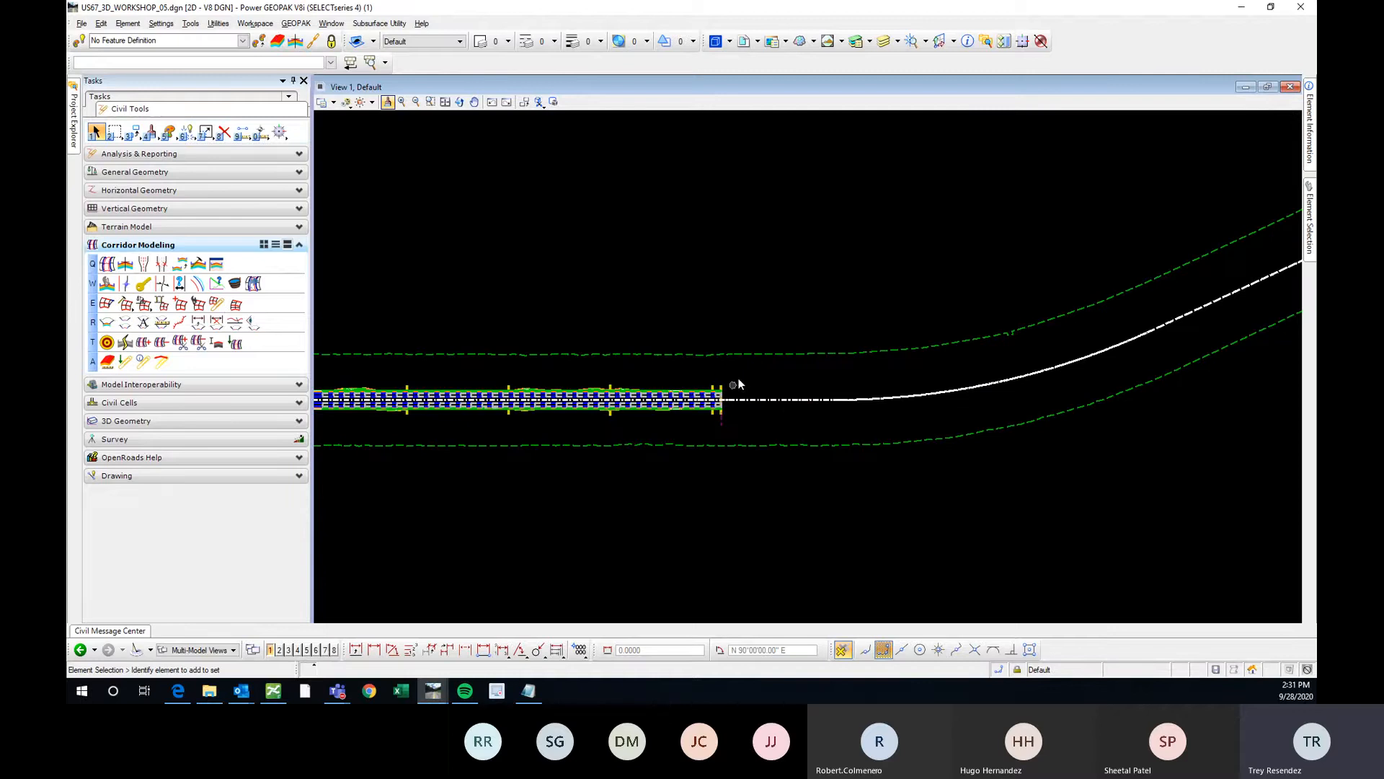
Bring the hidden Corridor Objects window for US67 back into view and close it
{"action": "mouse_move", "coordinate": [432, 691]}
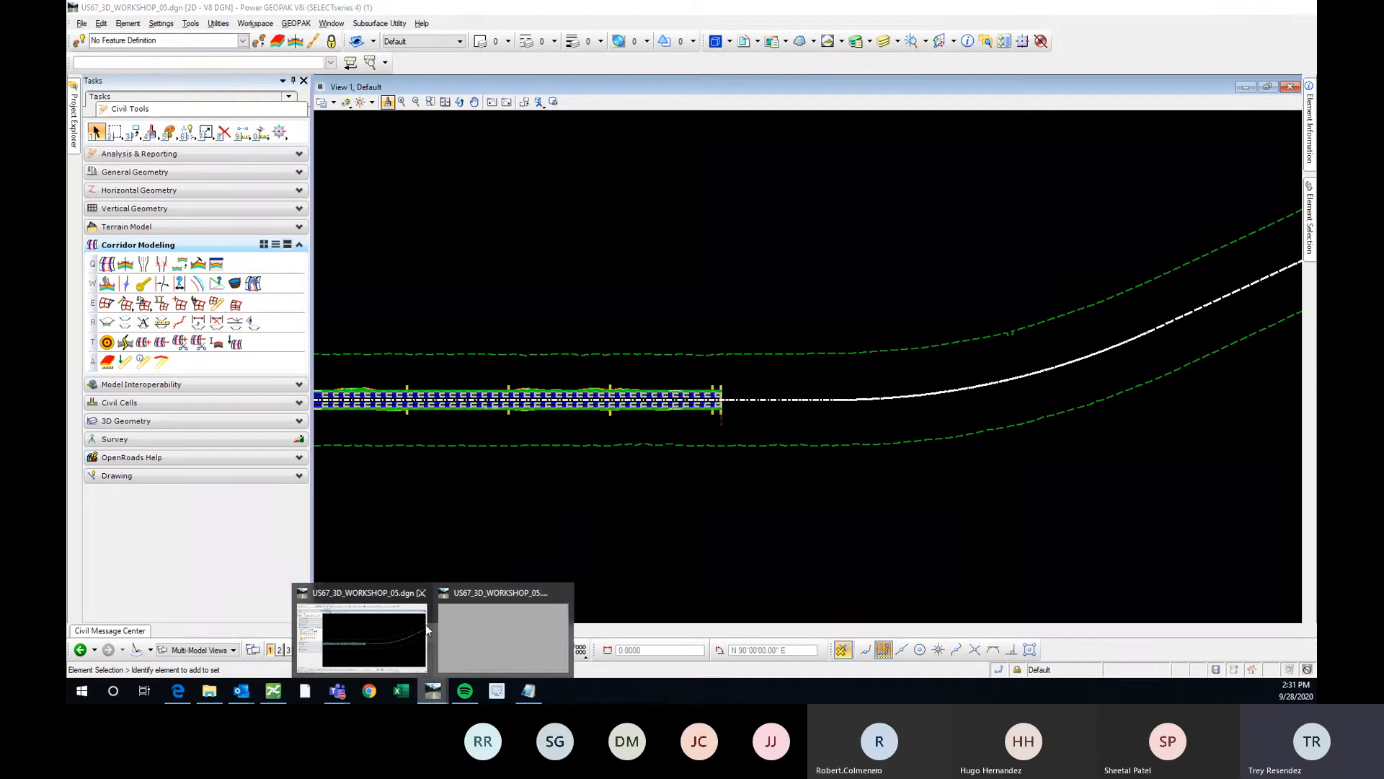
{"action": "left_click", "coordinate": [426, 625]}
{"action": "left_click_drag", "start_coordinate": [1023, 116], "coordinate": [939, 126]}
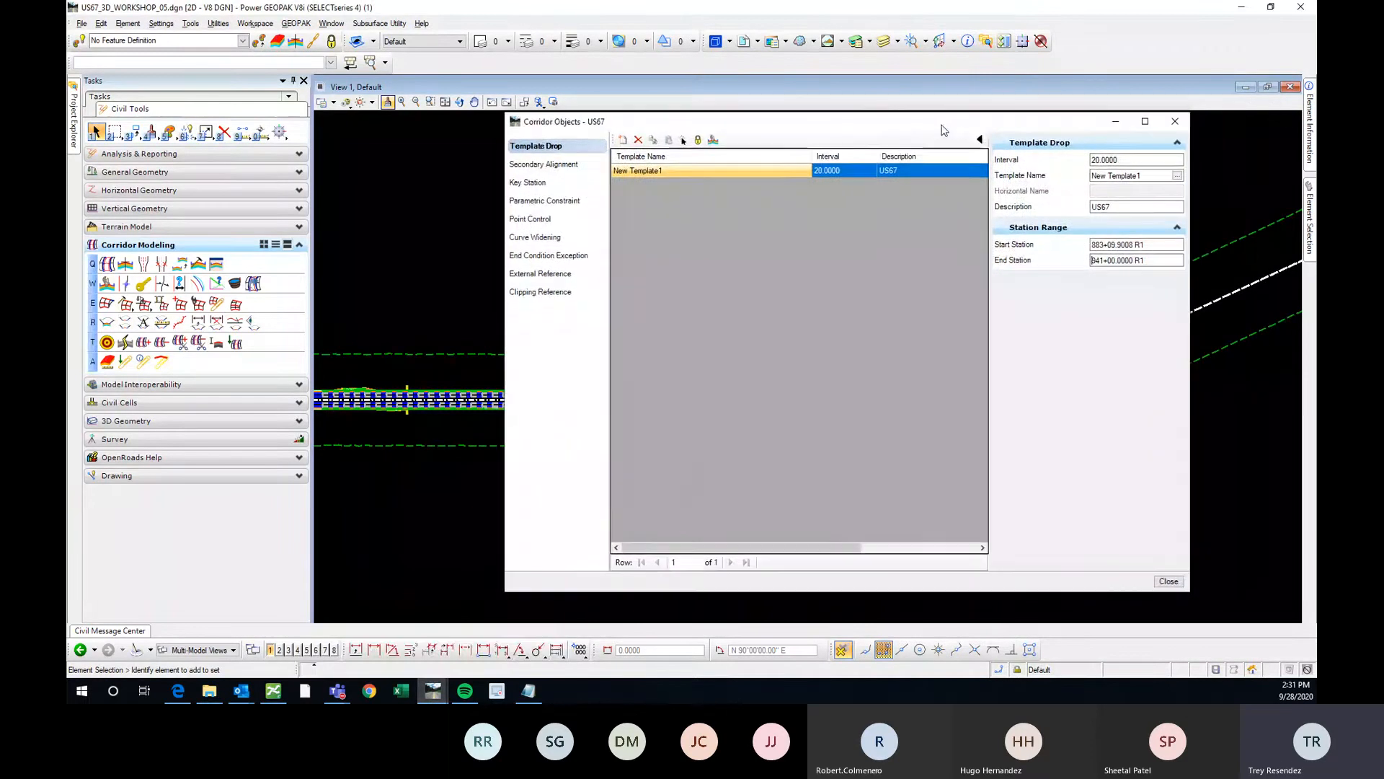
{"action": "left_click", "coordinate": [1171, 123]}
Examine the end of the corridor in plan and the US67 creation tools, including Create Point Control
{"action": "scroll", "coordinate": [1076, 426], "scroll_direction": "down", "scroll_amount": 5}
{"action": "scroll", "coordinate": [931, 418], "scroll_direction": "up", "scroll_amount": 3}
{"action": "scroll", "coordinate": [988, 420], "scroll_direction": "down", "scroll_amount": 3}
{"action": "middle_click_drag", "start_coordinate": [988, 420], "coordinate": [732, 370]}
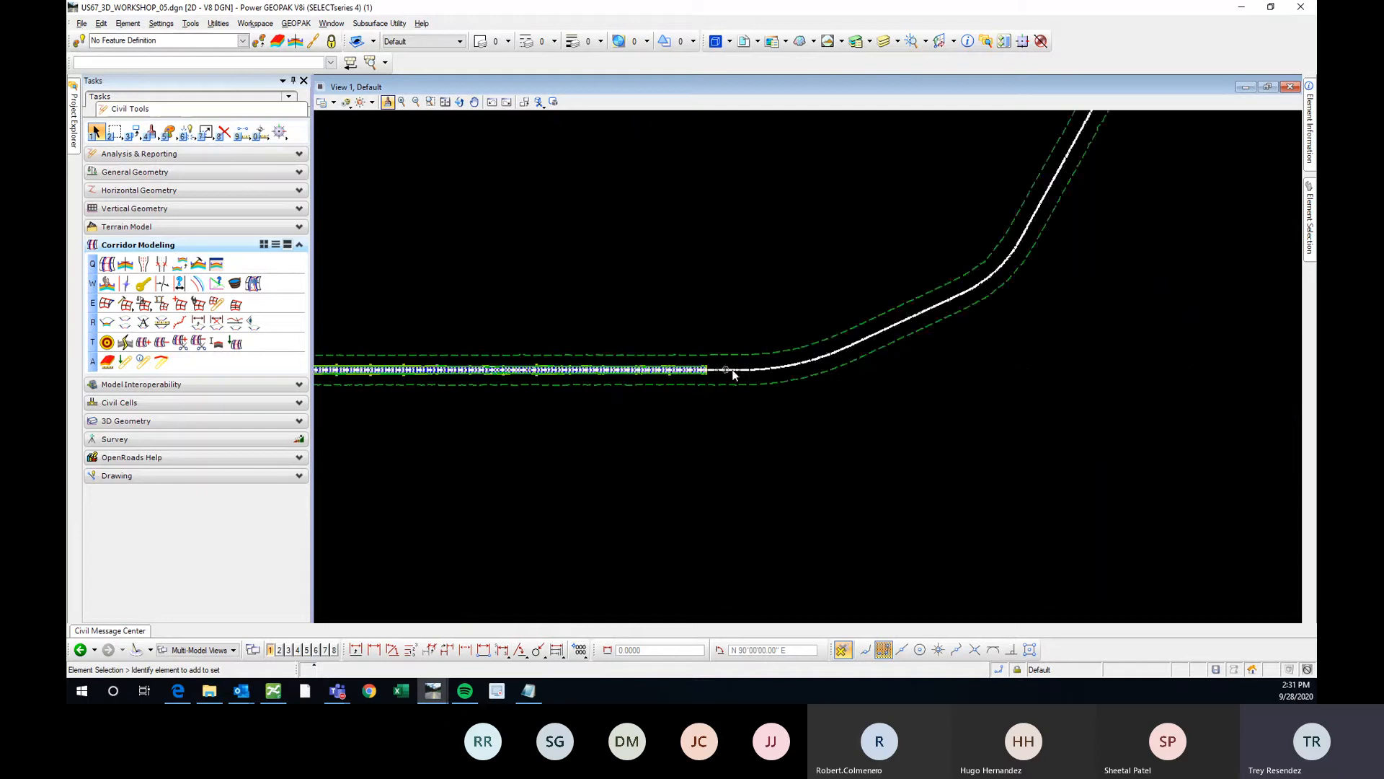
{"action": "scroll", "coordinate": [664, 363], "scroll_direction": "up", "scroll_amount": 5}
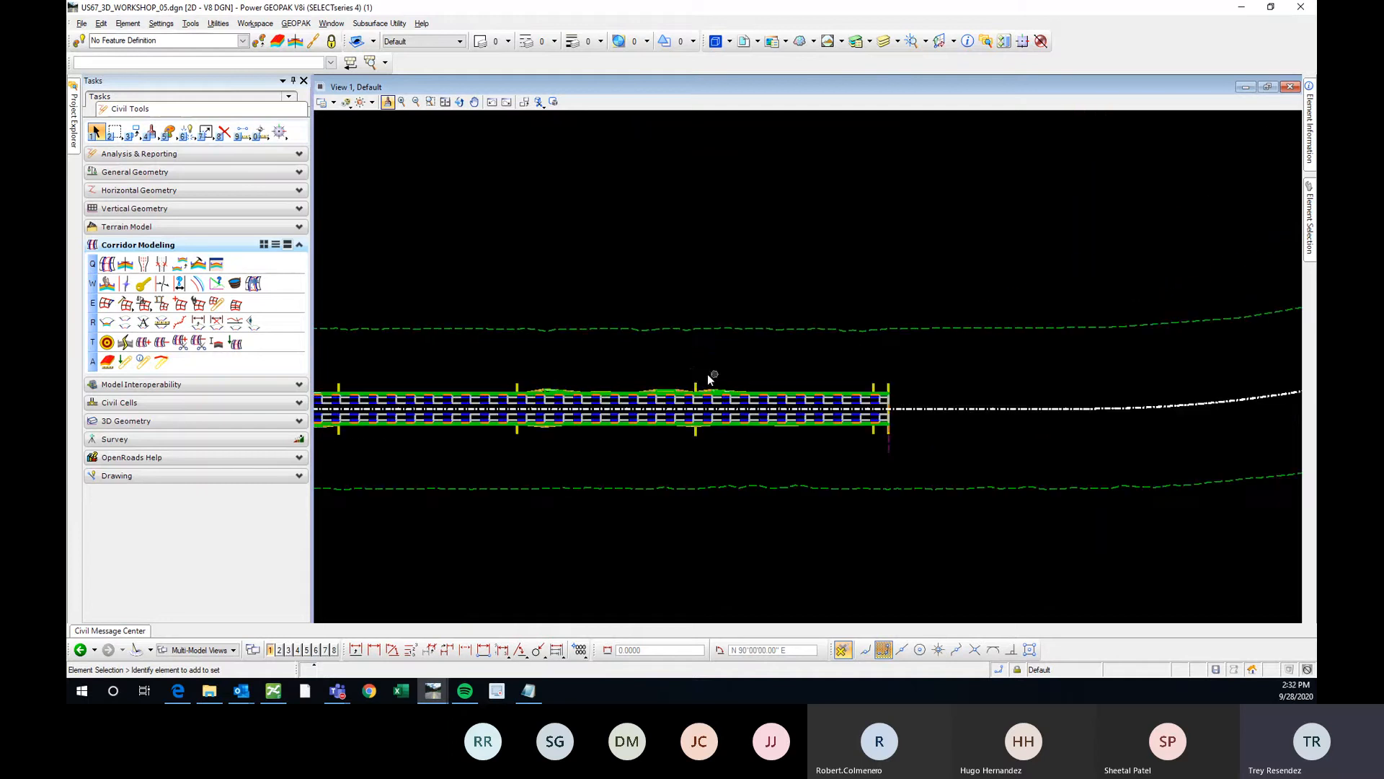
{"action": "scroll", "coordinate": [707, 376], "scroll_direction": "up", "scroll_amount": 2}
{"action": "left_click", "coordinate": [687, 395]}
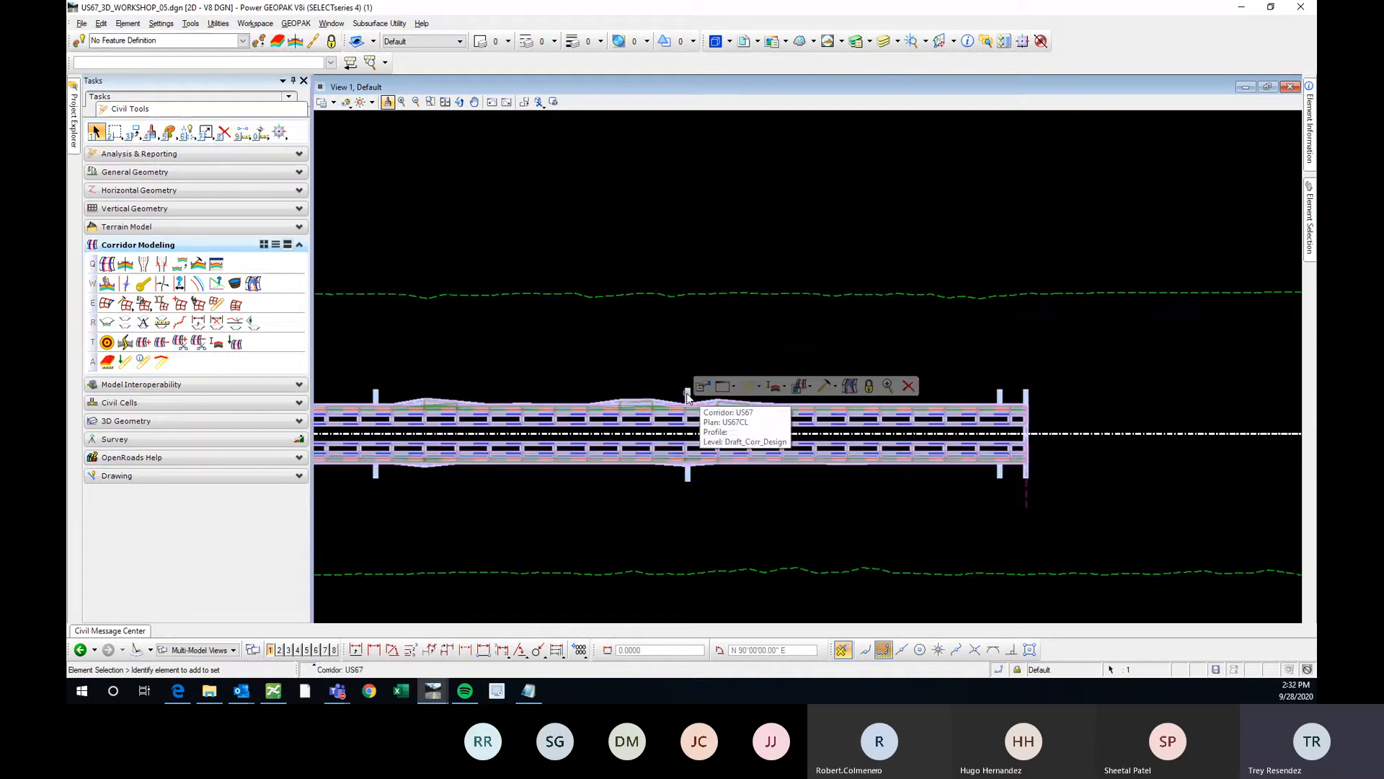
{"action": "left_click", "coordinate": [826, 387]}
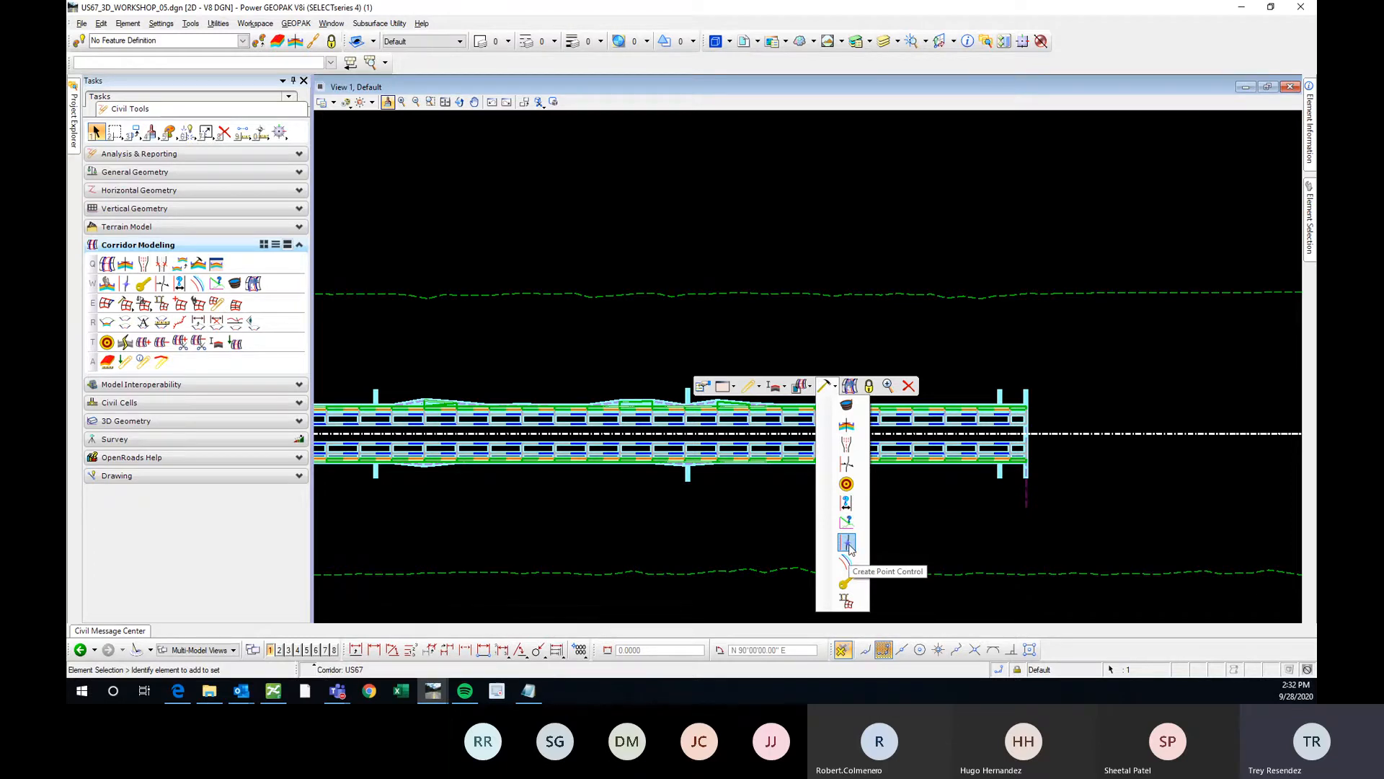
{"action": "left_click", "coordinate": [752, 321]}
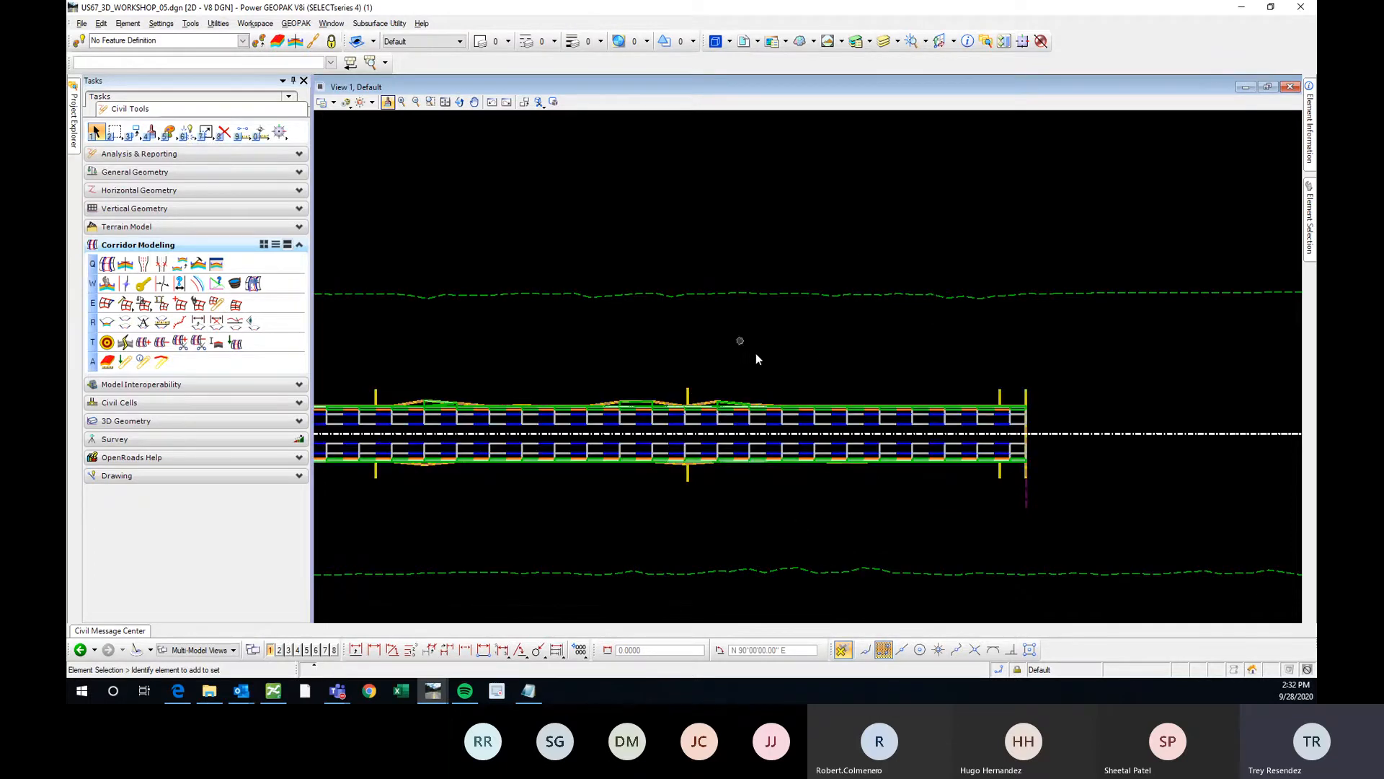
Lock the US67 corridor to deactivate its rule, and reselect it to check the unlock option
{"action": "left_click", "coordinate": [690, 393]}
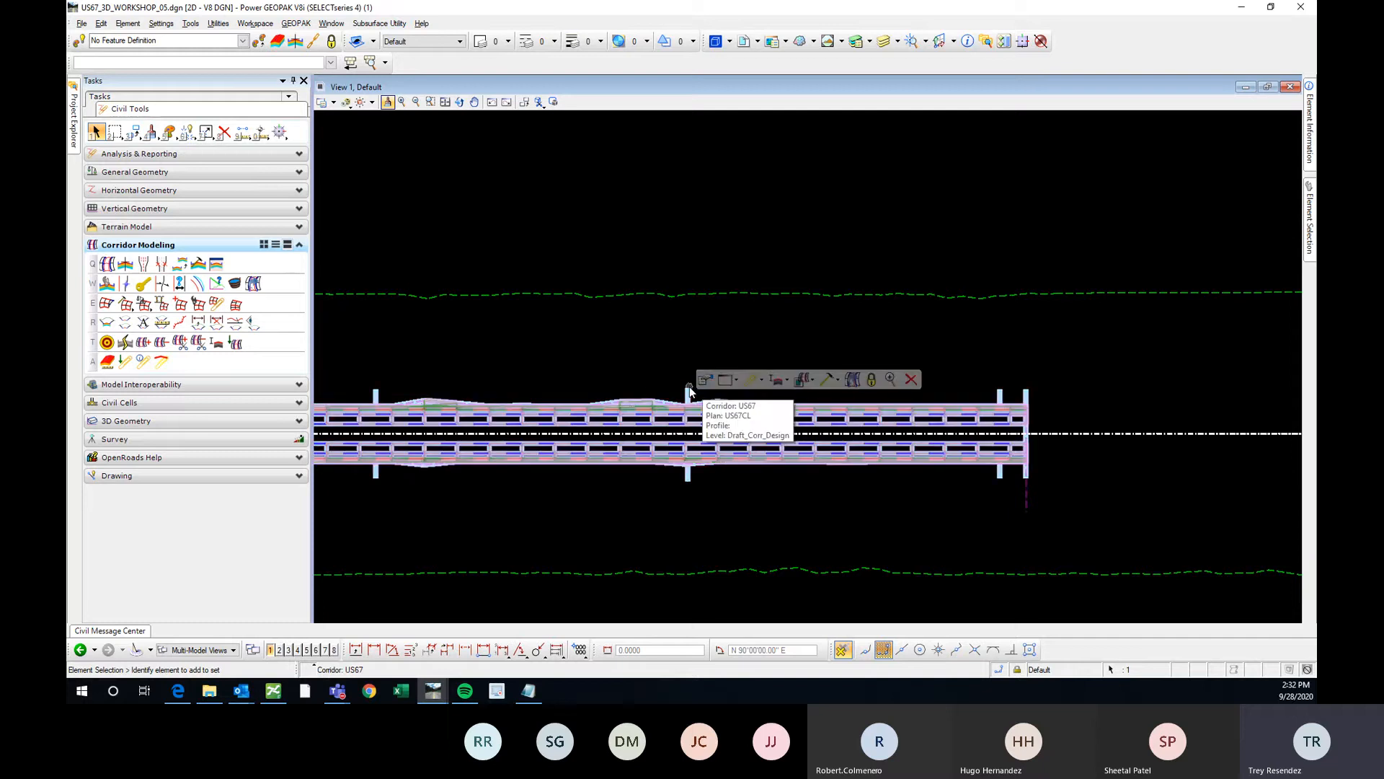
{"action": "left_click", "coordinate": [872, 379]}
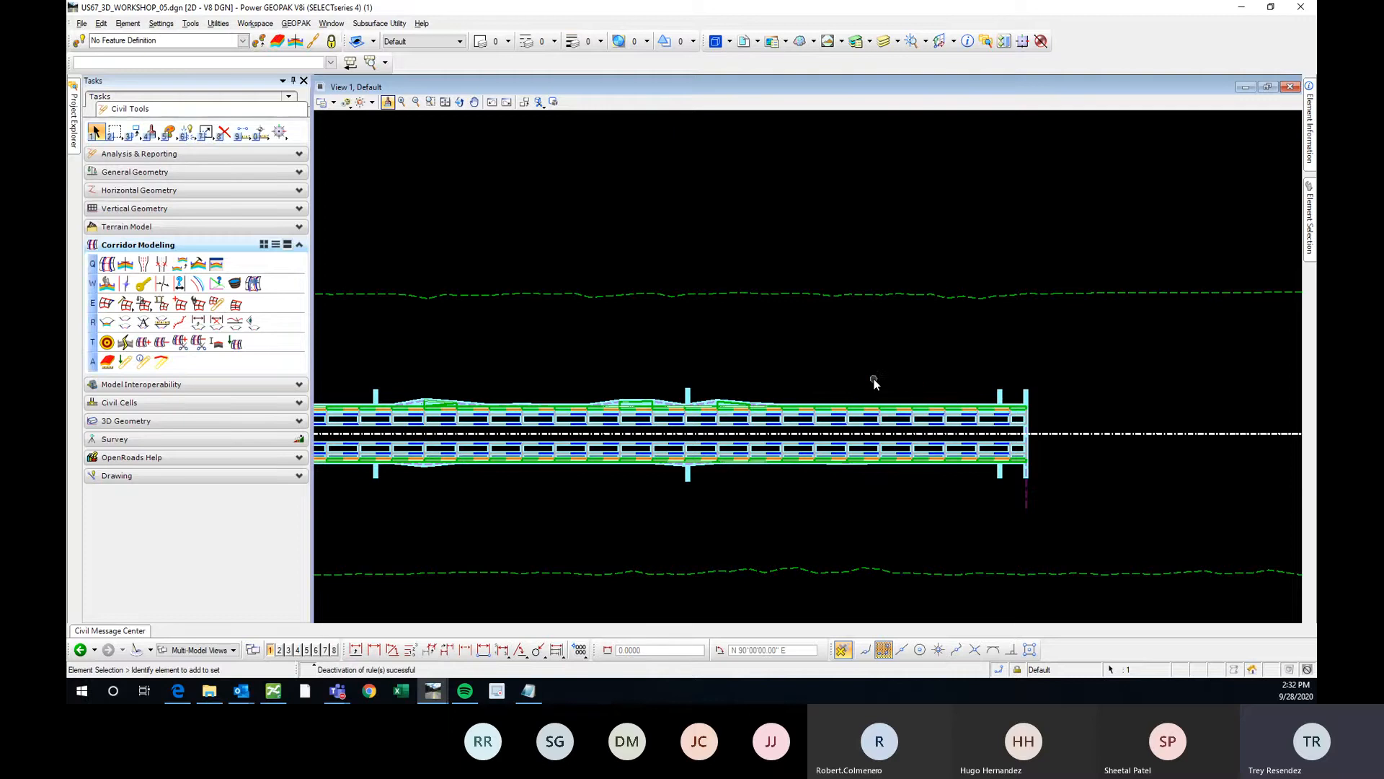
{"action": "left_click", "coordinate": [690, 387]}
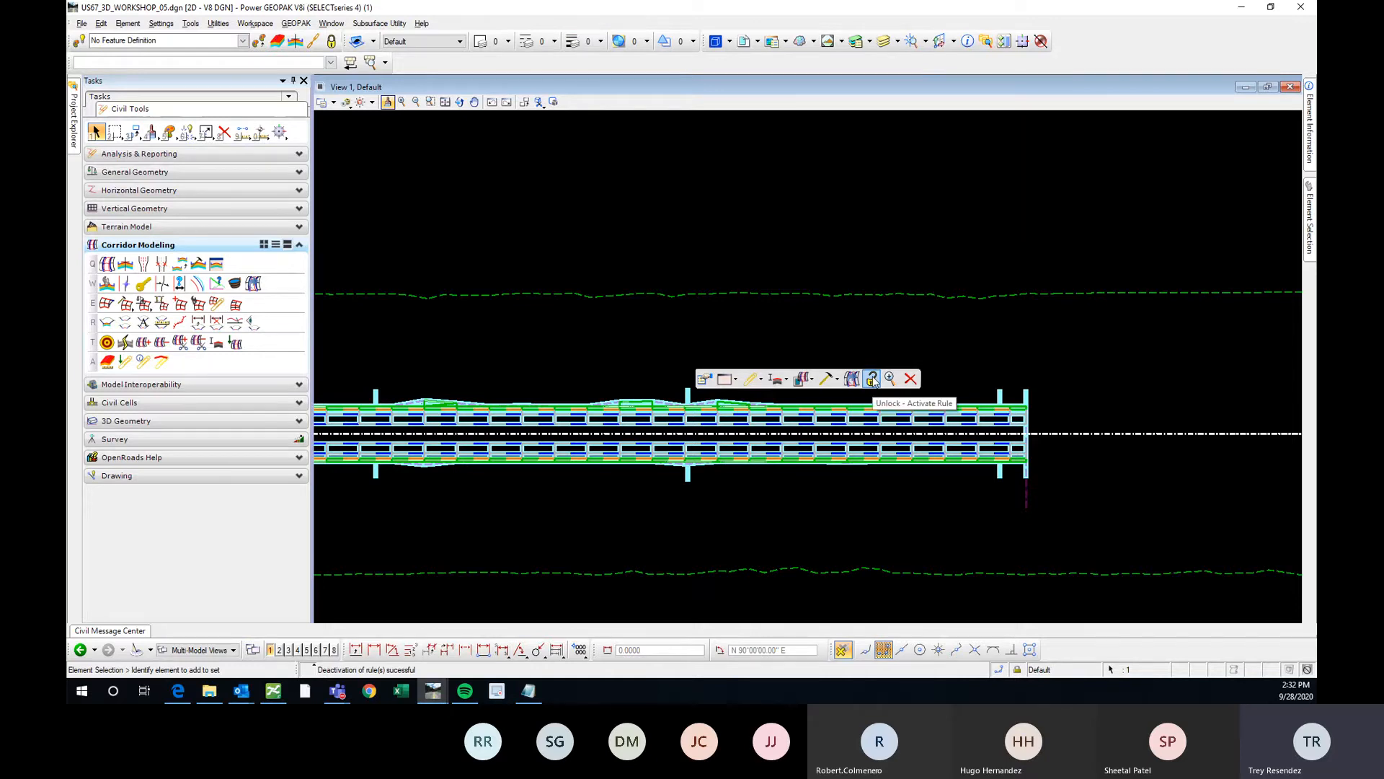
Stretch the end of the US67 template drop range along the alignment to about station 943+50
{"action": "scroll", "coordinate": [603, 343], "scroll_direction": "down", "scroll_amount": 1}
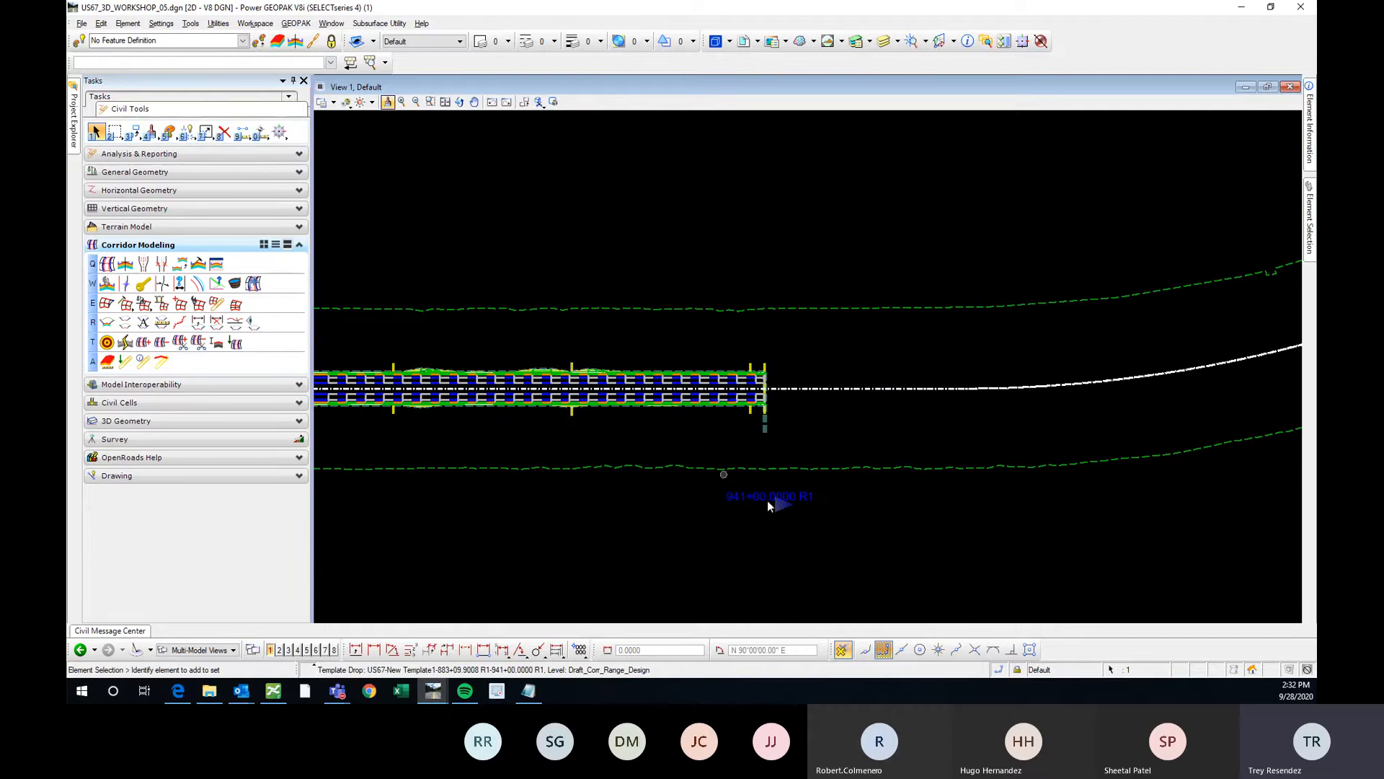
{"action": "left_click", "coordinate": [781, 509]}
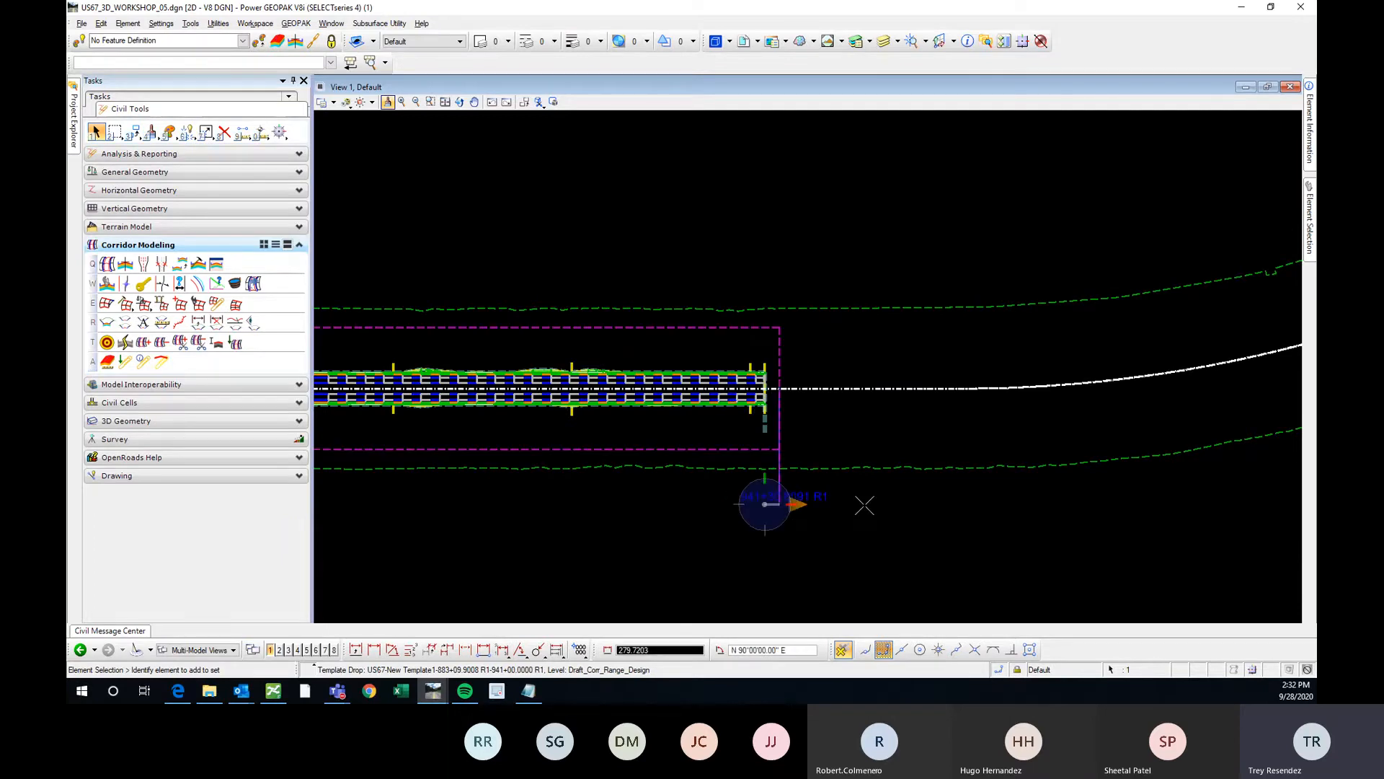
{"action": "left_click", "coordinate": [881, 502]}
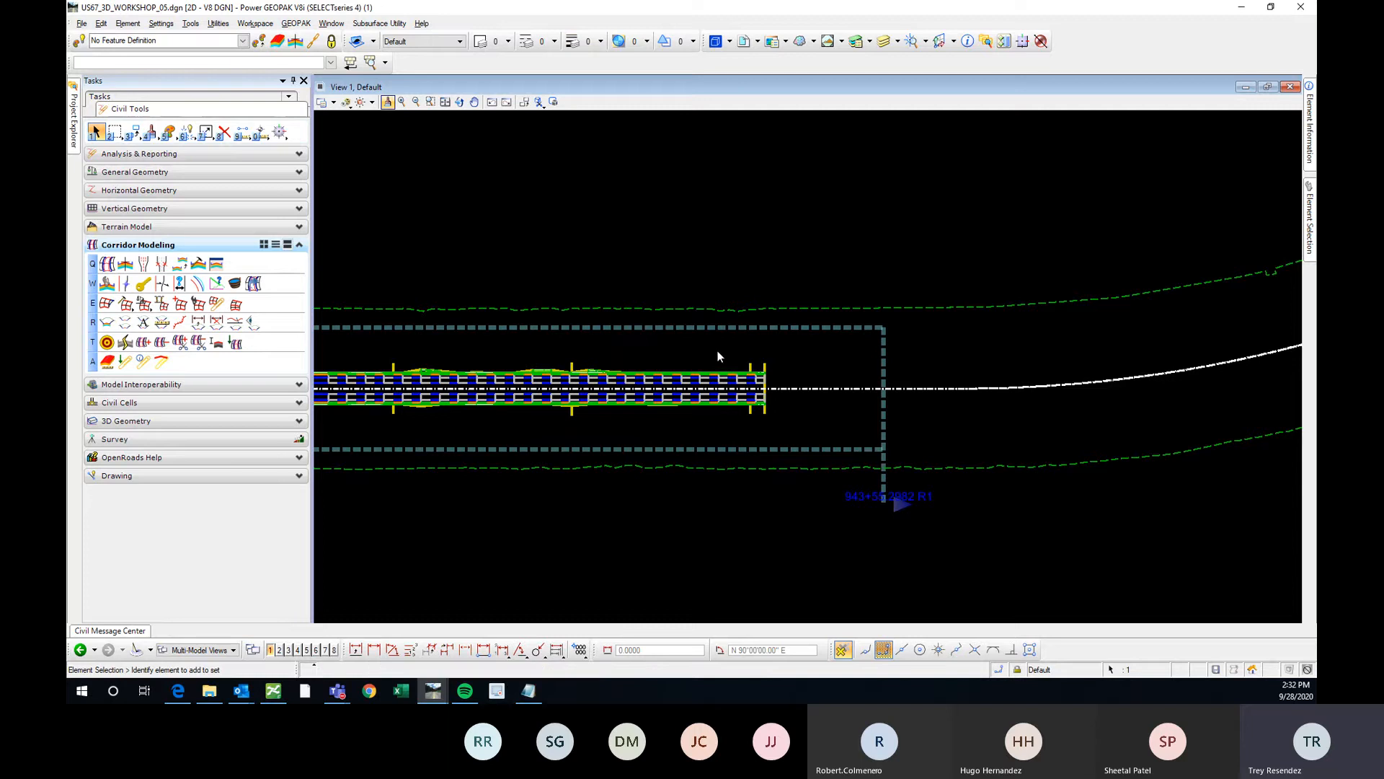
Unlock the US67 corridor to reactivate its rule
{"action": "scroll", "coordinate": [814, 376], "scroll_direction": "up", "scroll_amount": 2}
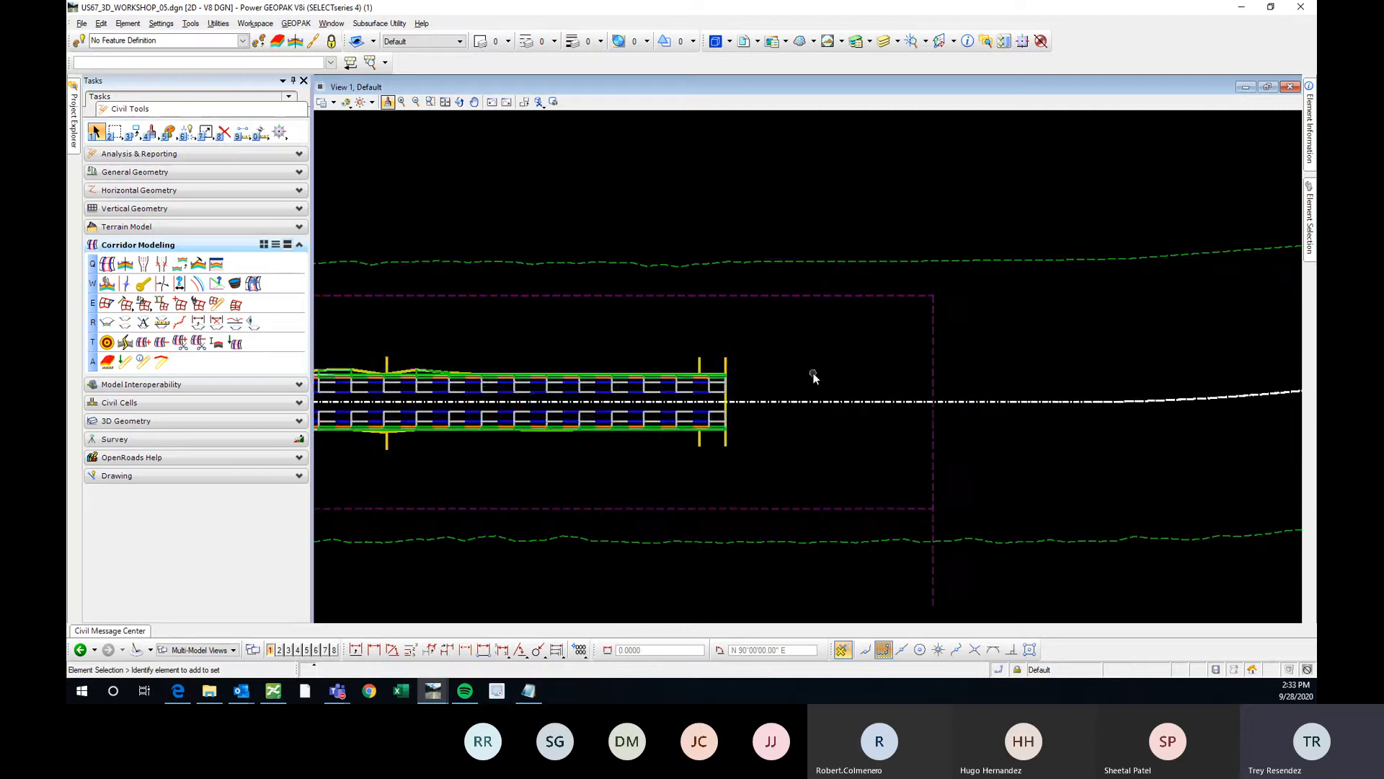
{"action": "left_click", "coordinate": [701, 359]}
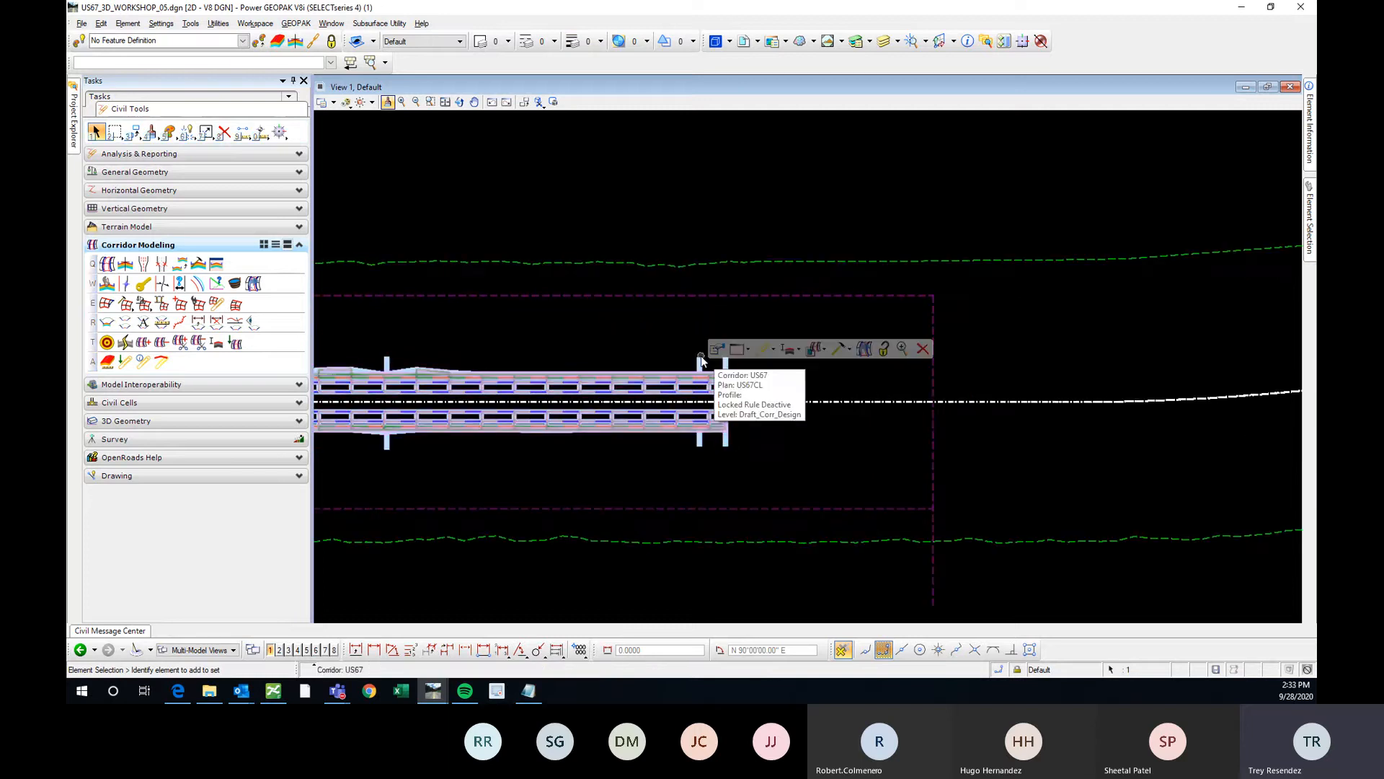
{"action": "left_click", "coordinate": [884, 349]}
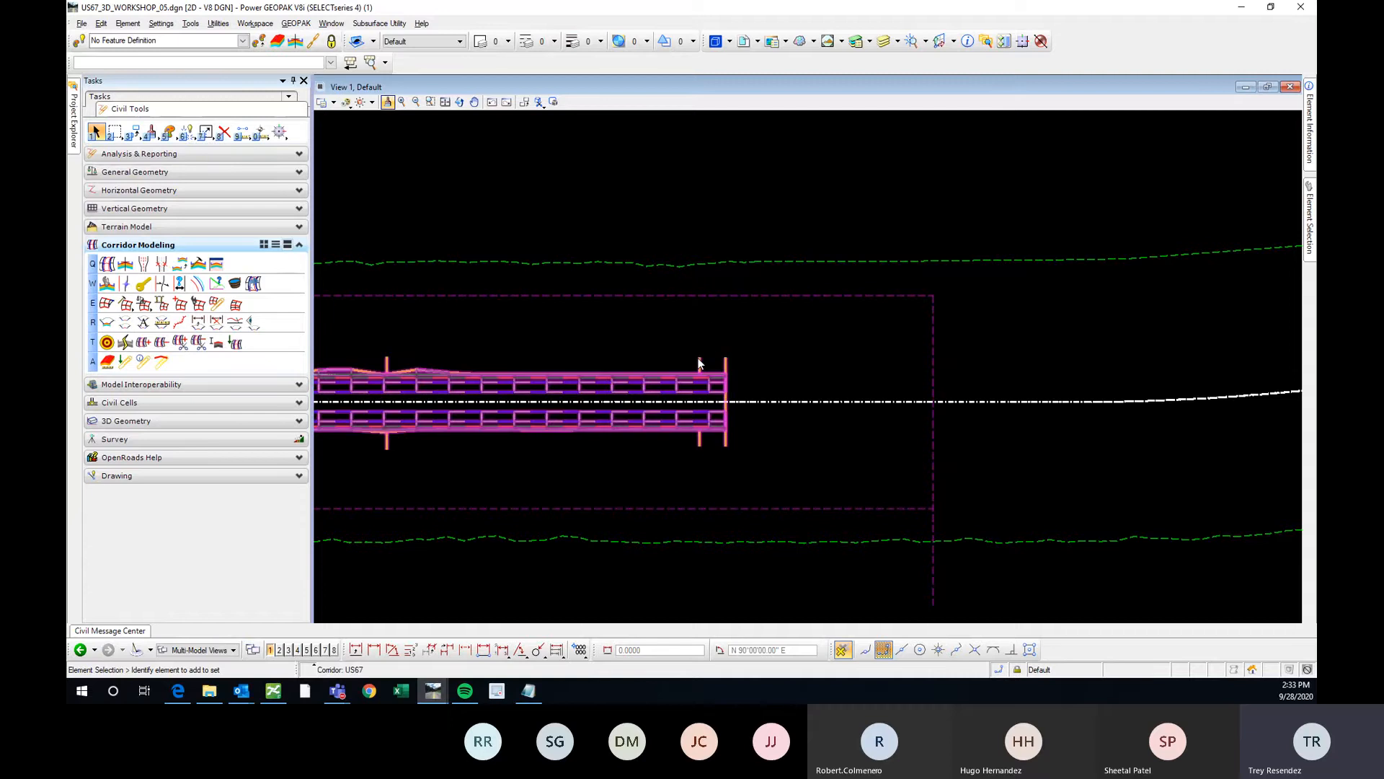
Reprocess the US67 corridor so its model covers the extended template drop range
{"action": "mouse_move", "coordinate": [696, 357]}
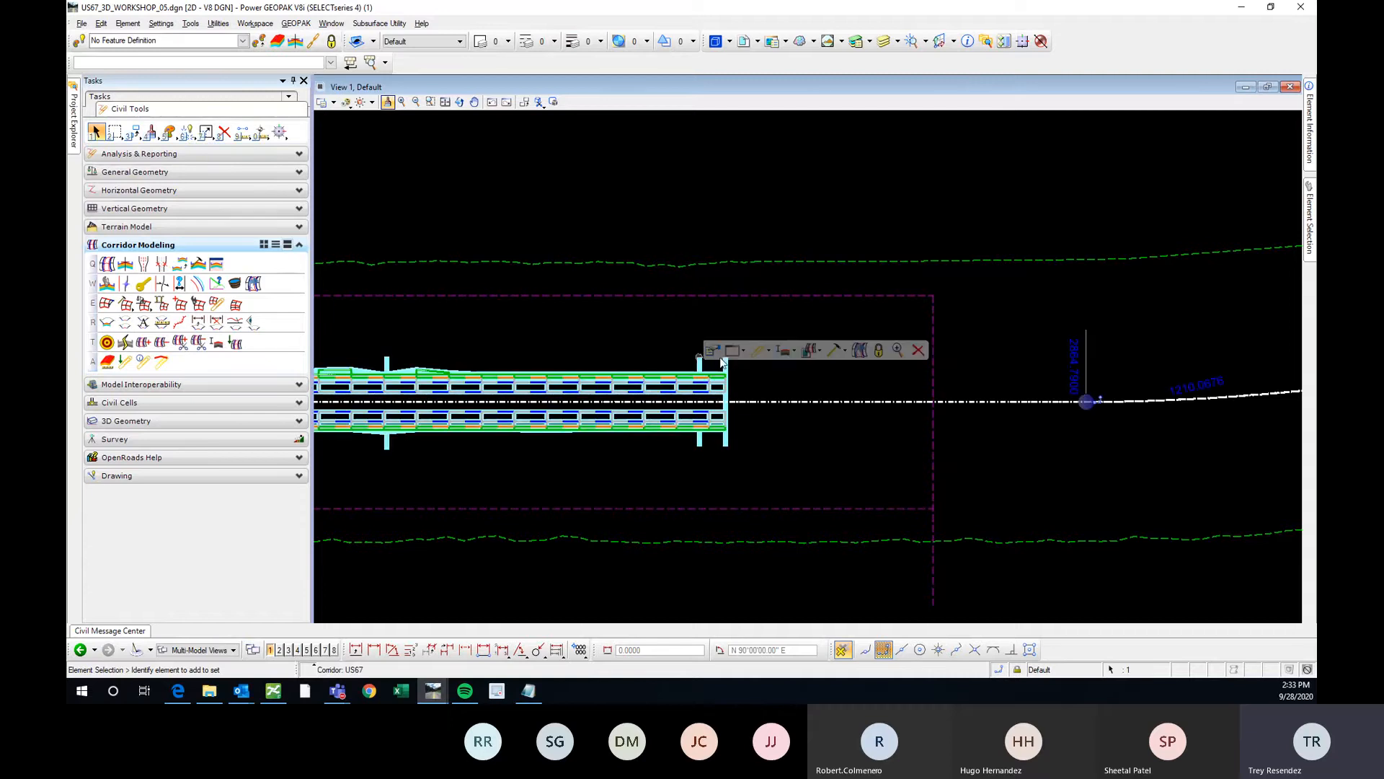
{"action": "left_click", "coordinate": [858, 348]}
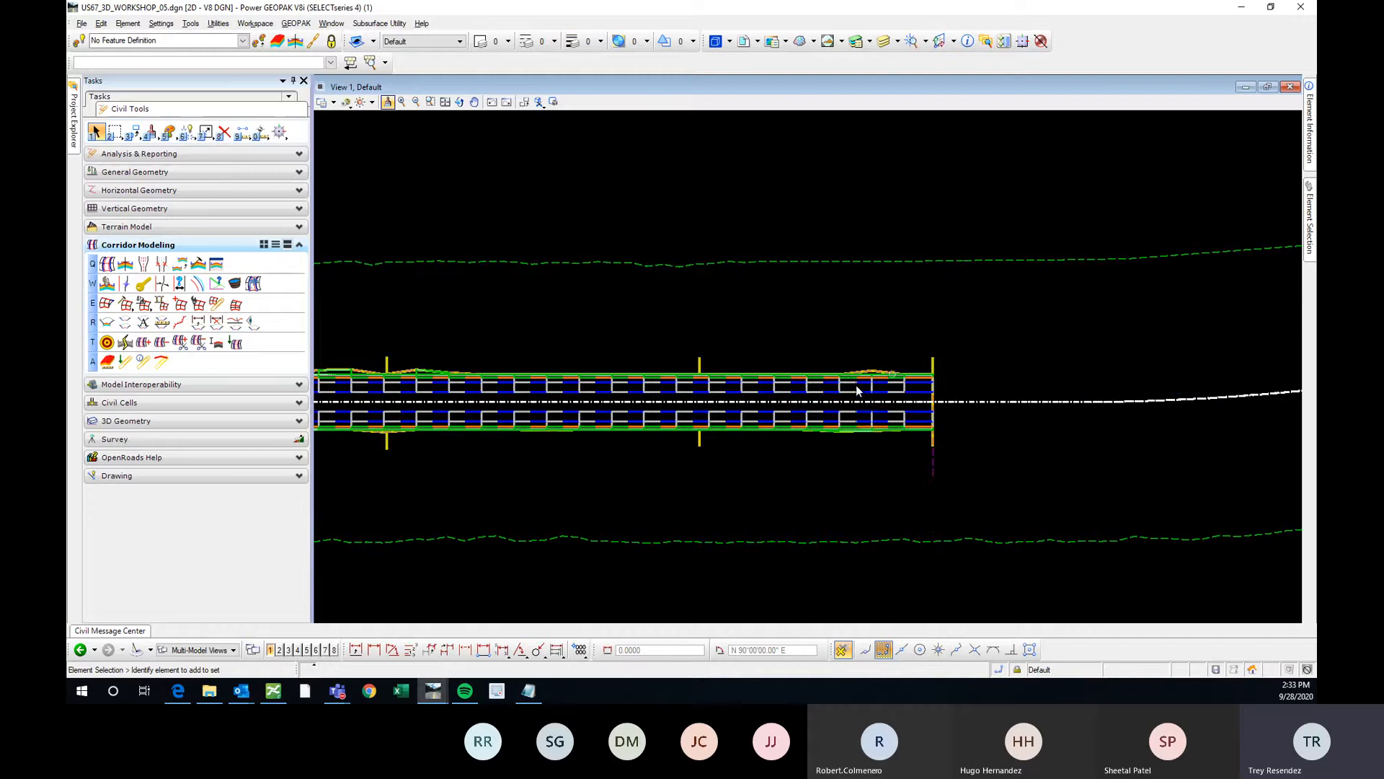
{"action": "scroll", "coordinate": [1064, 346], "scroll_direction": "down", "scroll_amount": 2}
{"action": "scroll", "coordinate": [674, 349], "scroll_direction": "up", "scroll_amount": 2}
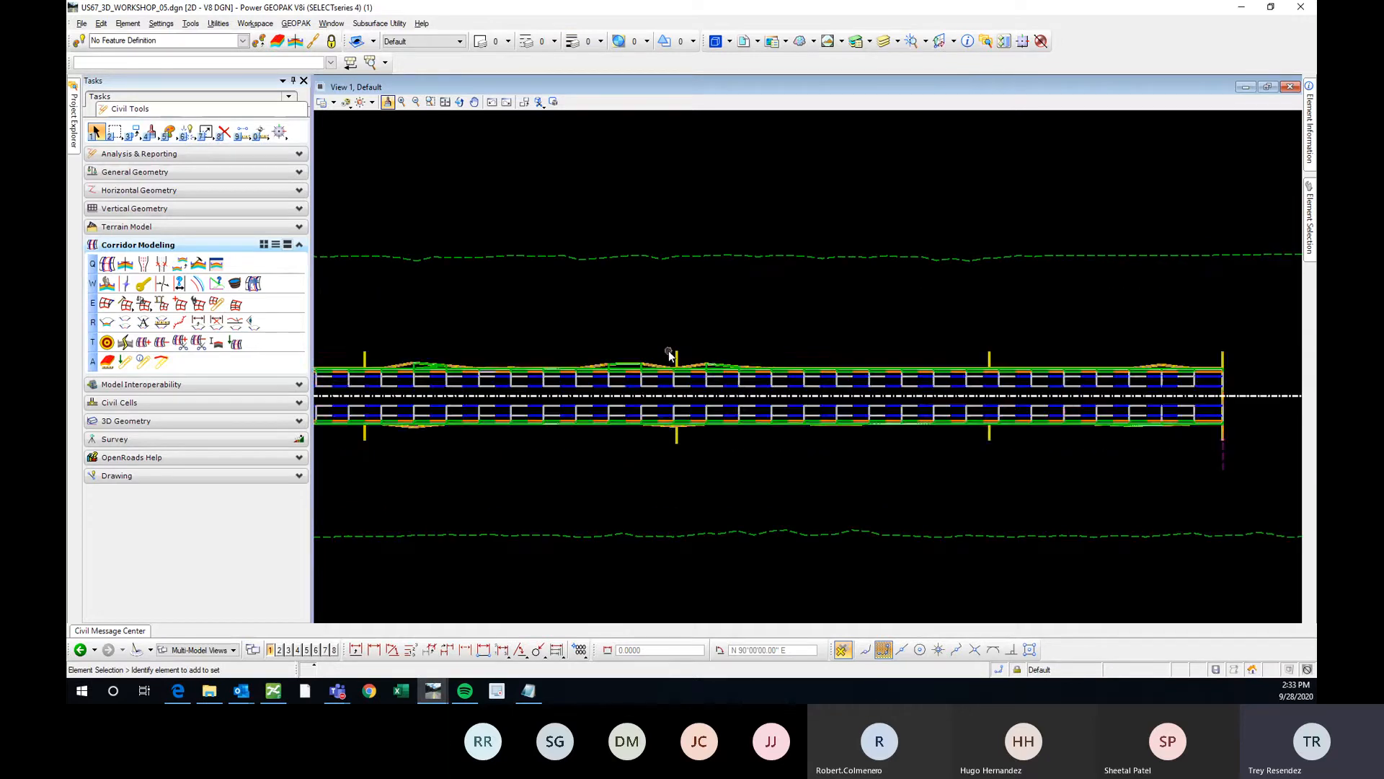
Lock the US67 corridor to deactivate its rule, and unlock it again to reactivate the rule
{"action": "left_click", "coordinate": [678, 357]}
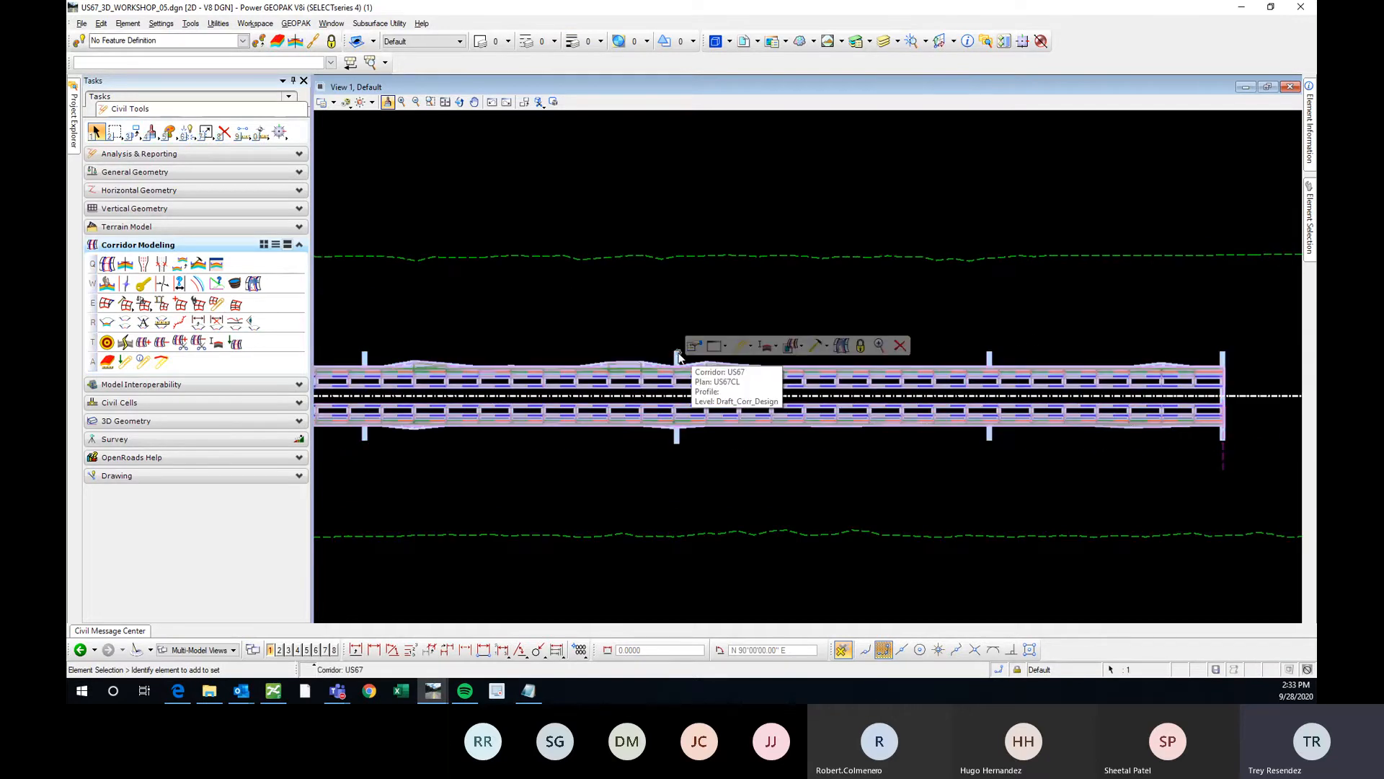
{"action": "left_click", "coordinate": [825, 348]}
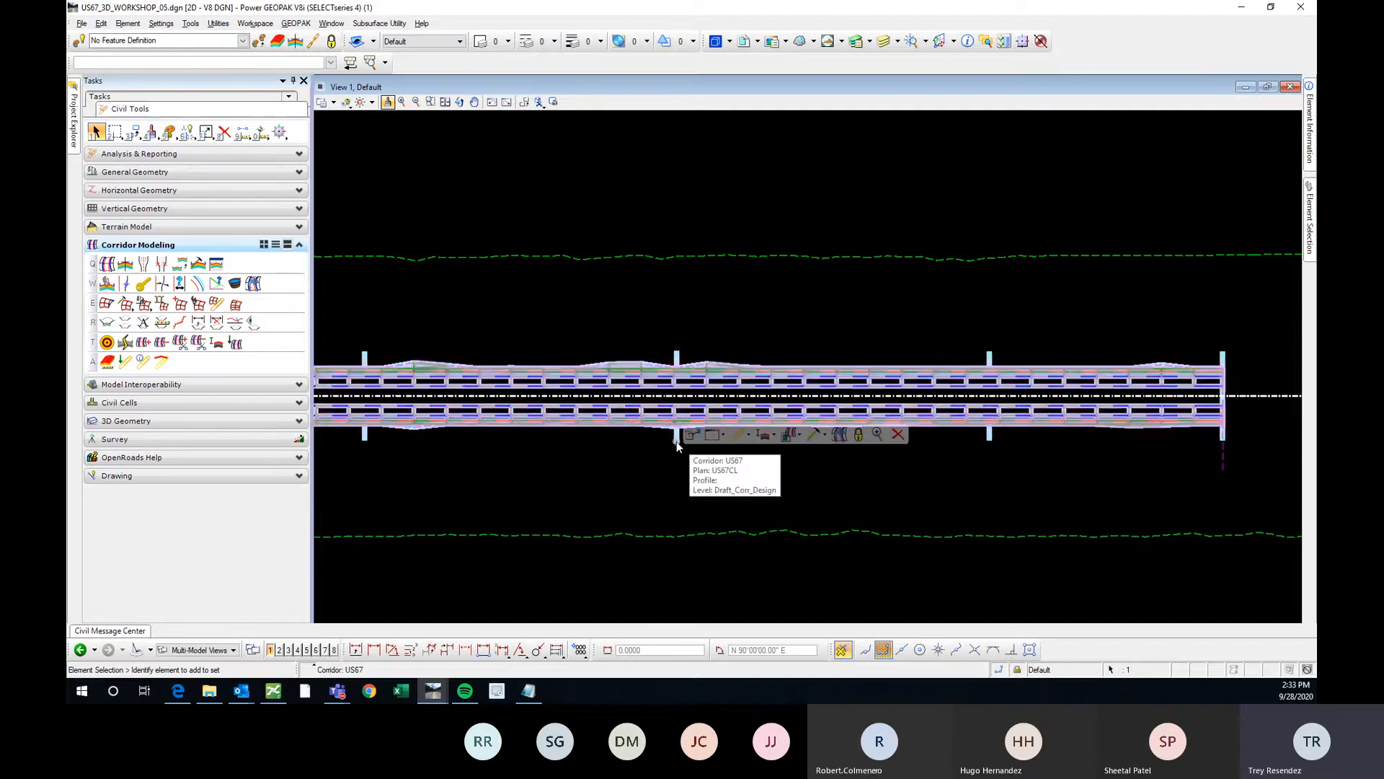
{"action": "left_click", "coordinate": [859, 435]}
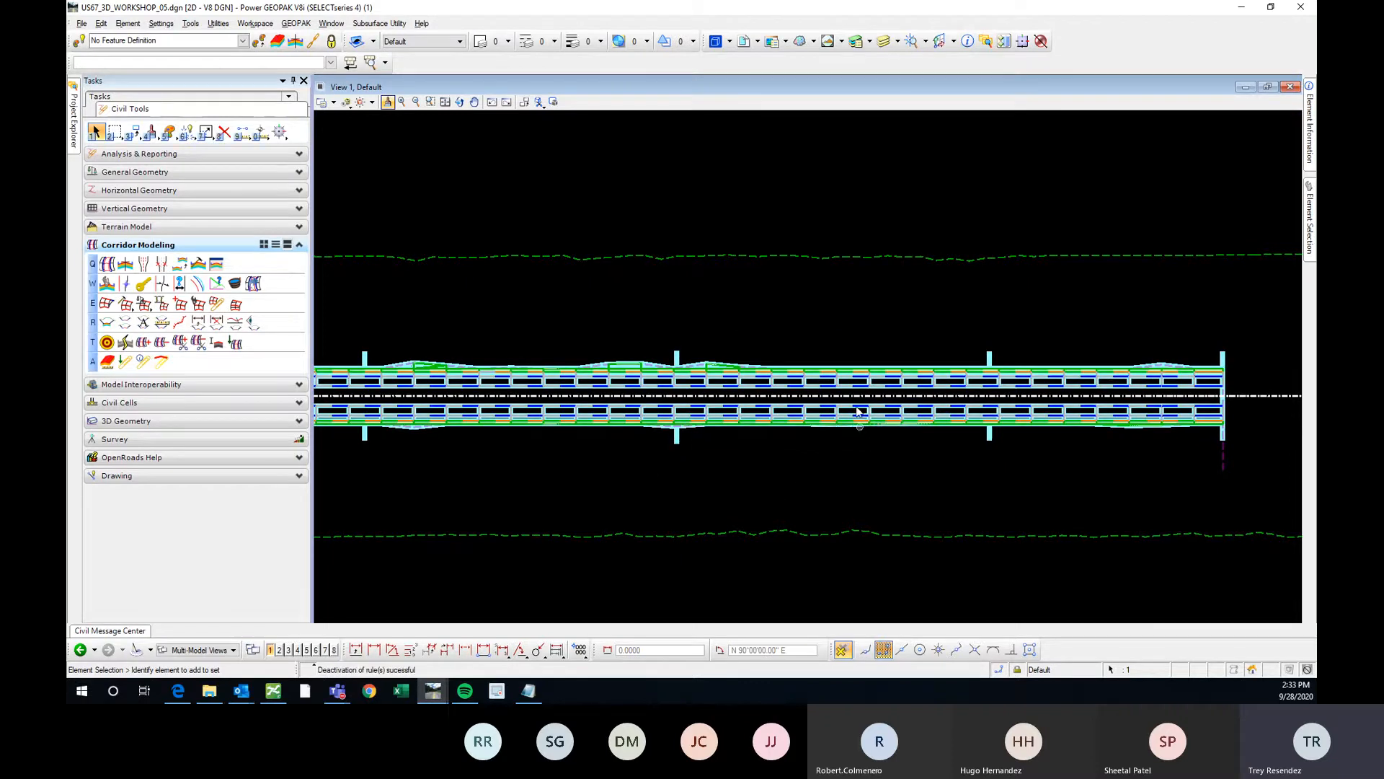
{"action": "mouse_move", "coordinate": [674, 357]}
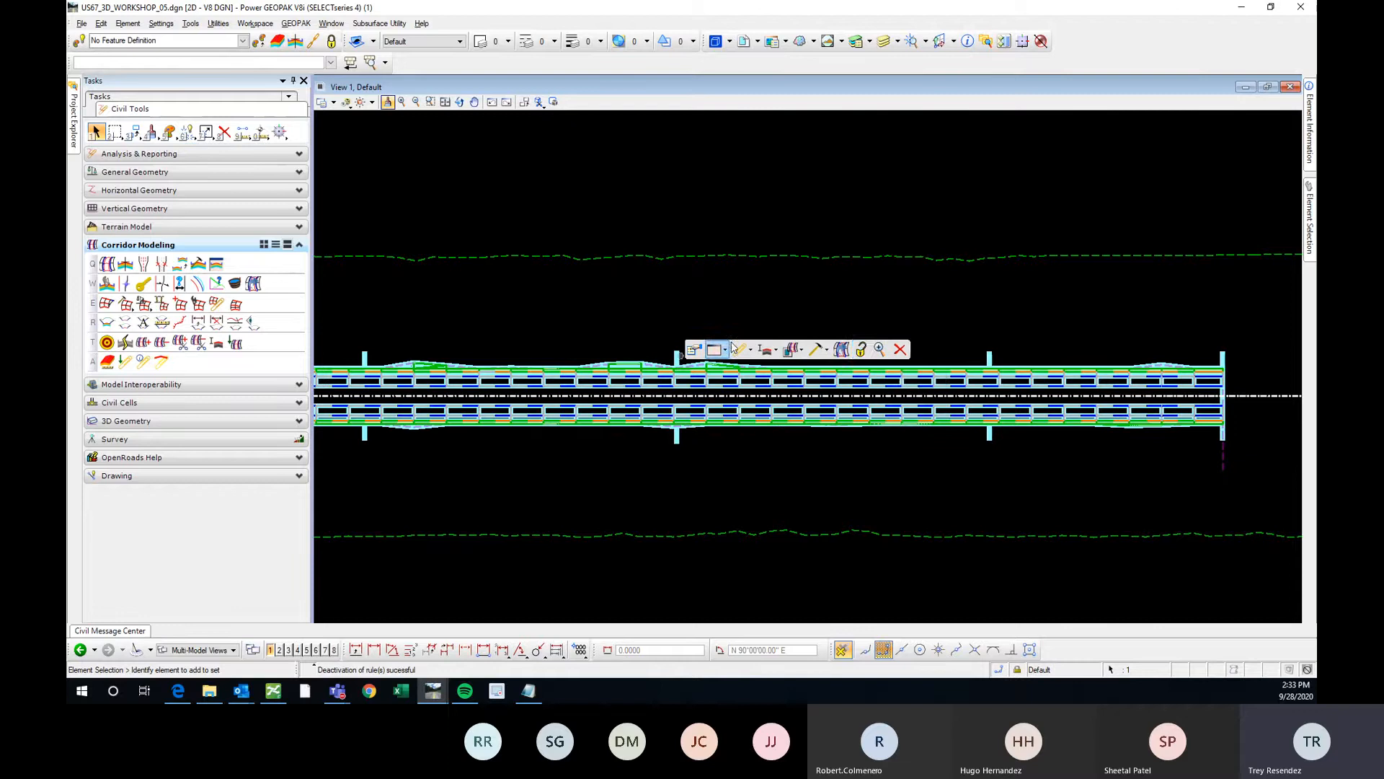
{"action": "left_click", "coordinate": [858, 351]}
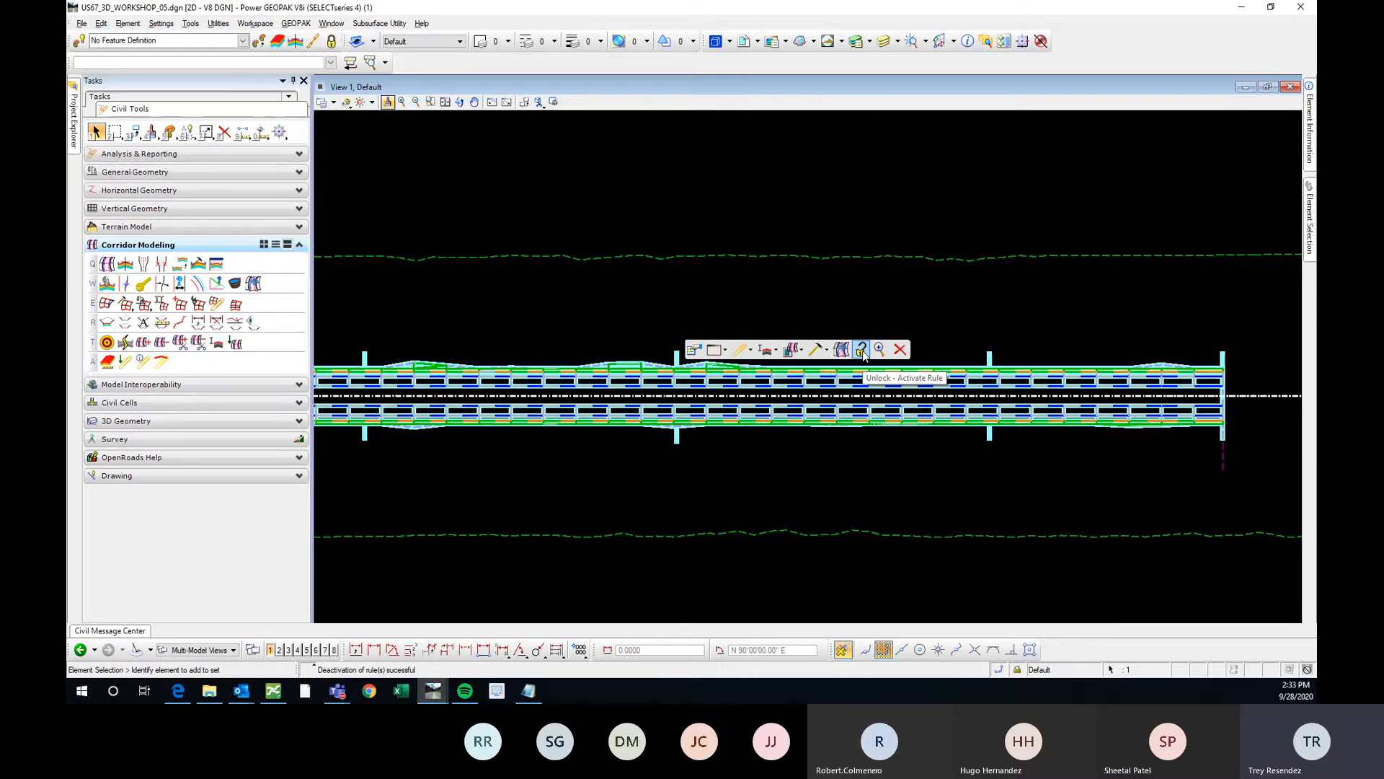
{"action": "left_click", "coordinate": [744, 305]}
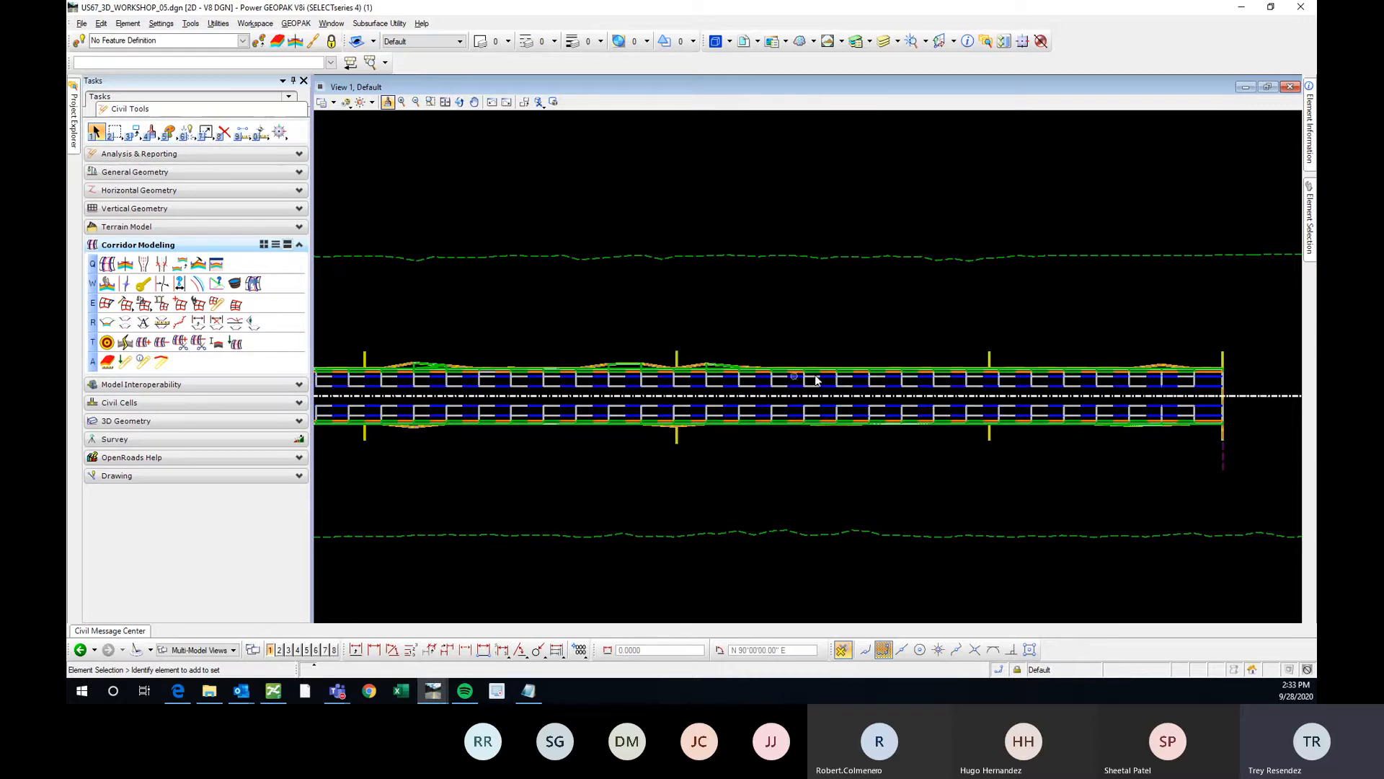
{"action": "scroll", "coordinate": [891, 339], "scroll_direction": "down", "scroll_amount": 3}
{"action": "scroll", "coordinate": [783, 335], "scroll_direction": "up", "scroll_amount": 2}
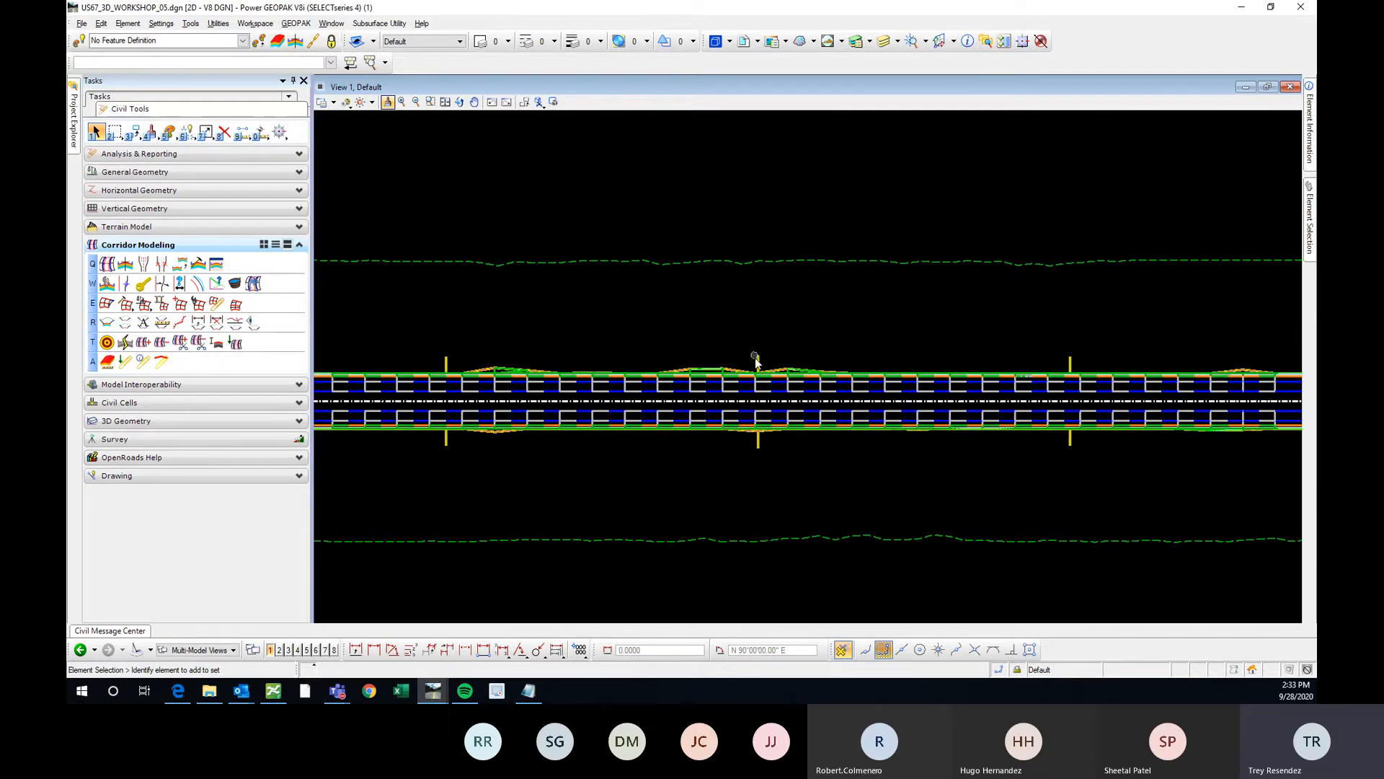
{"action": "scroll", "coordinate": [1050, 309], "scroll_direction": "down", "scroll_amount": 3}
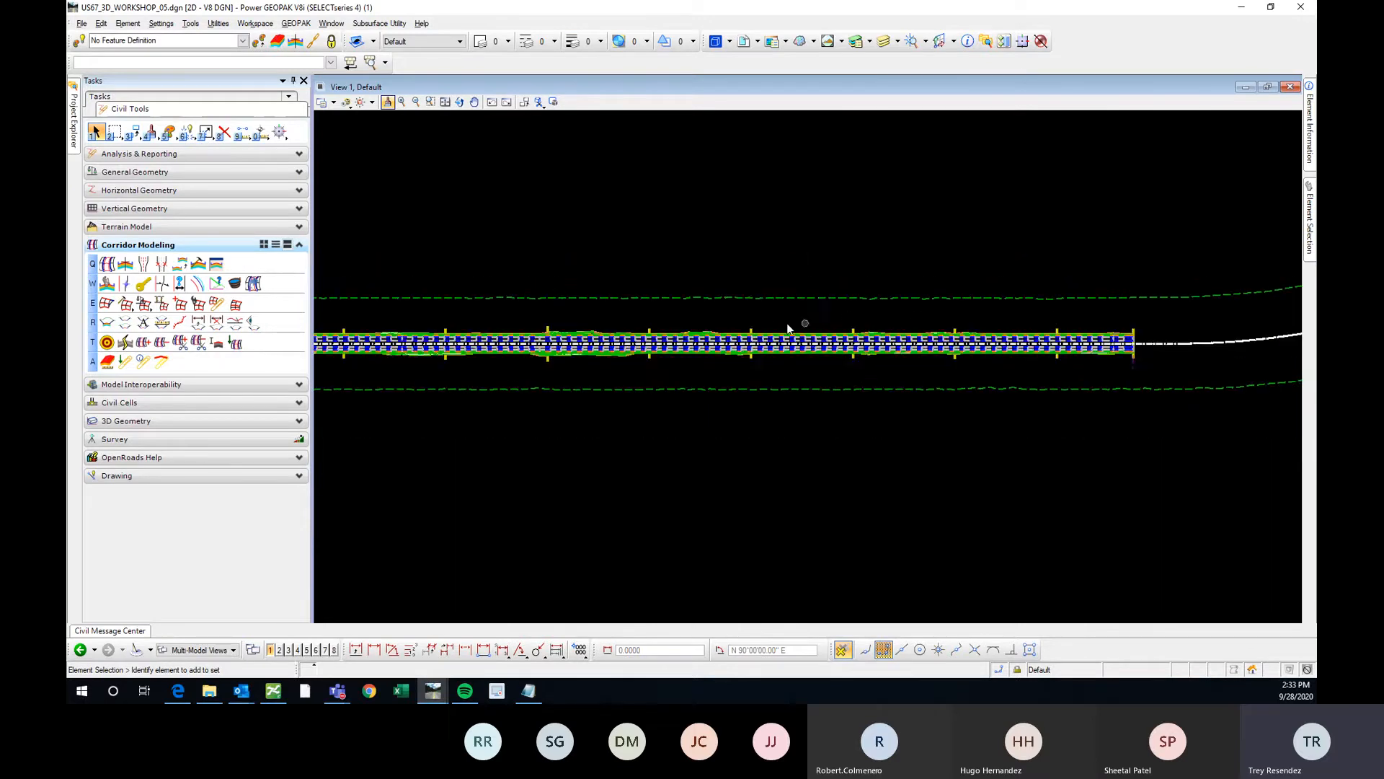
{"action": "scroll", "coordinate": [729, 326], "scroll_direction": "up", "scroll_amount": 3}
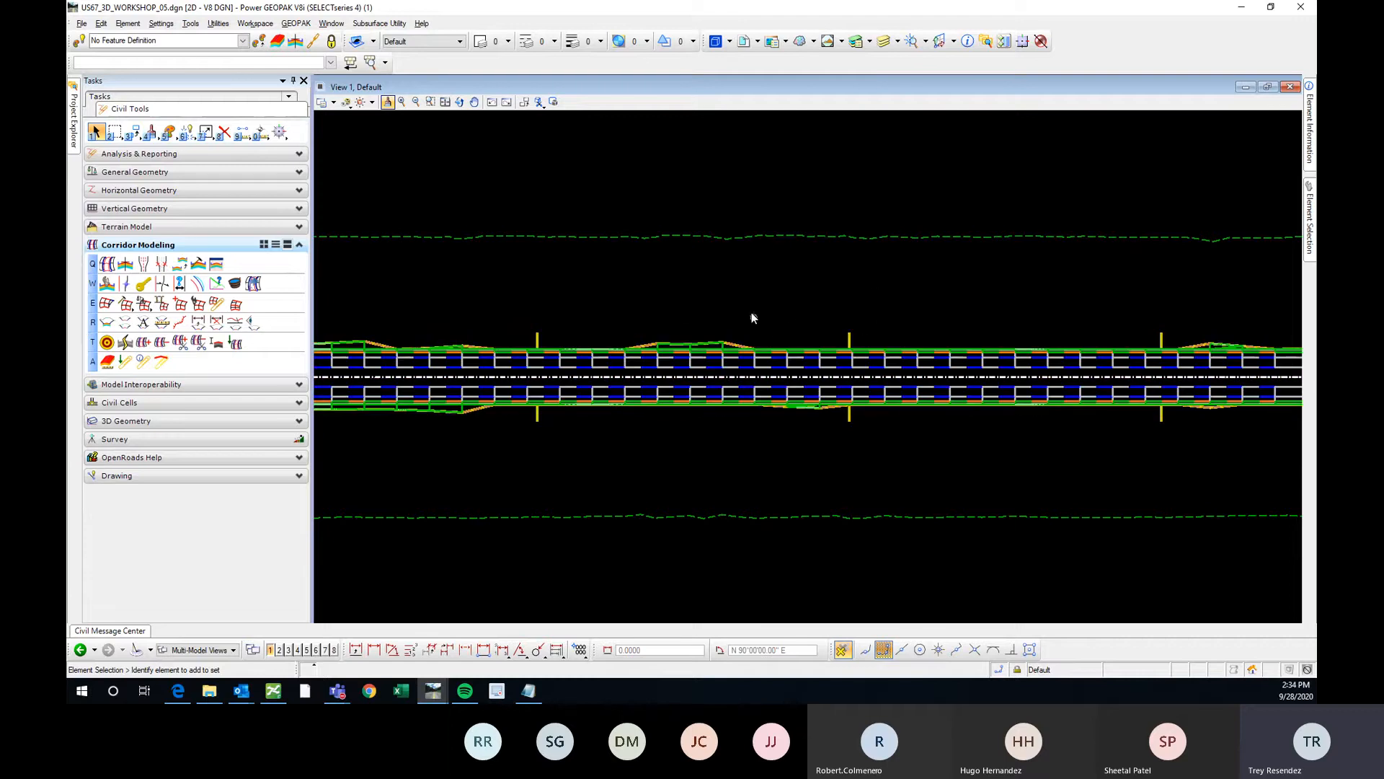
{"action": "scroll", "coordinate": [886, 305], "scroll_direction": "down", "scroll_amount": 2}
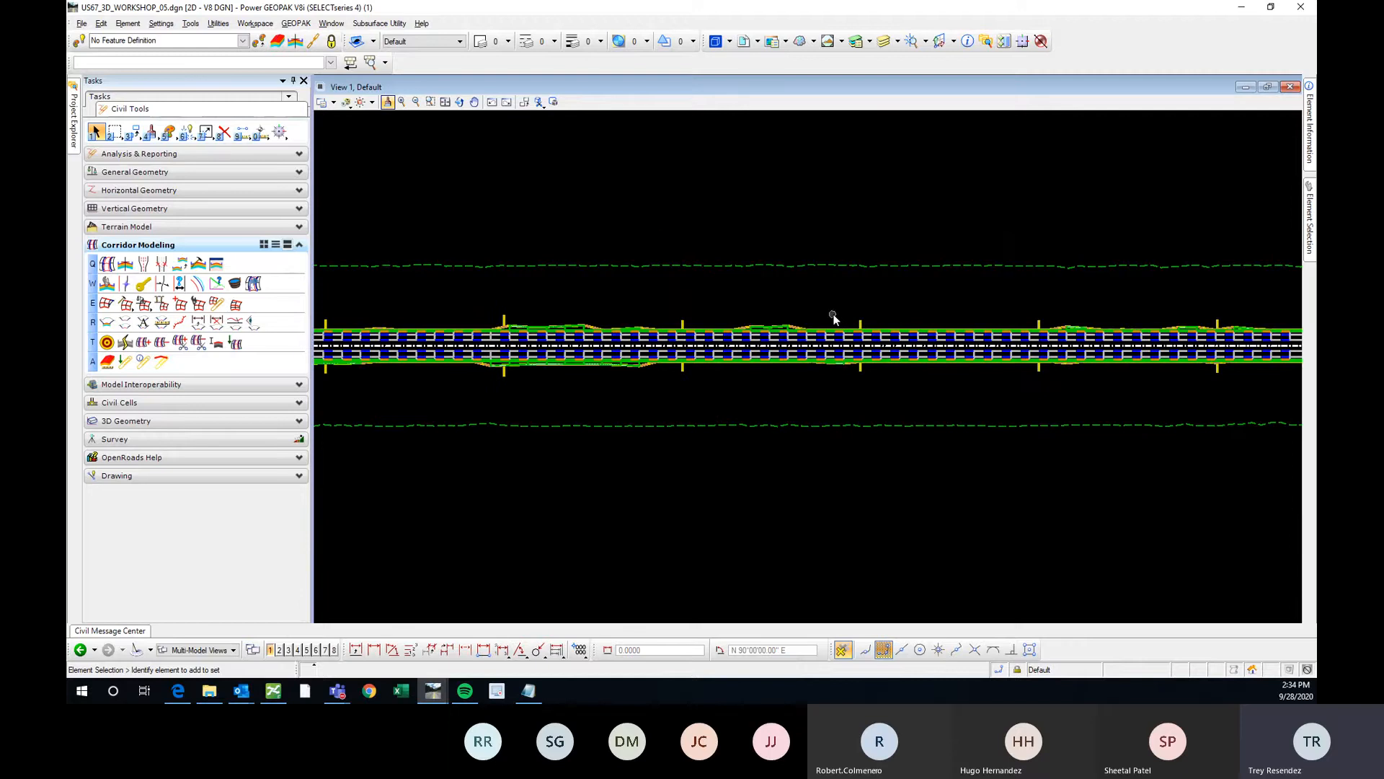
{"action": "scroll", "coordinate": [834, 317], "scroll_direction": "up", "scroll_amount": 2}
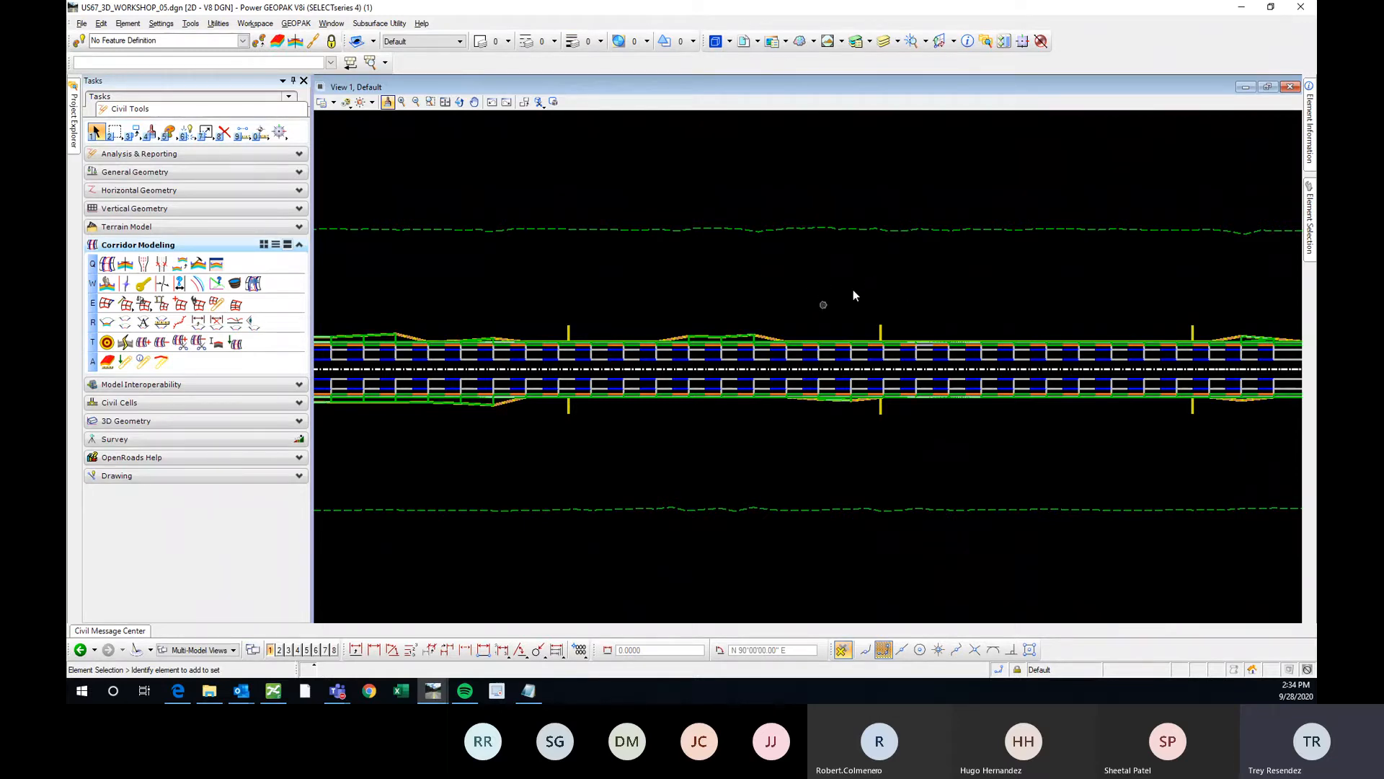
Open the template editor and examine New Template1's pavement components and its cut and fill end conditions
{"action": "left_click", "coordinate": [197, 264]}
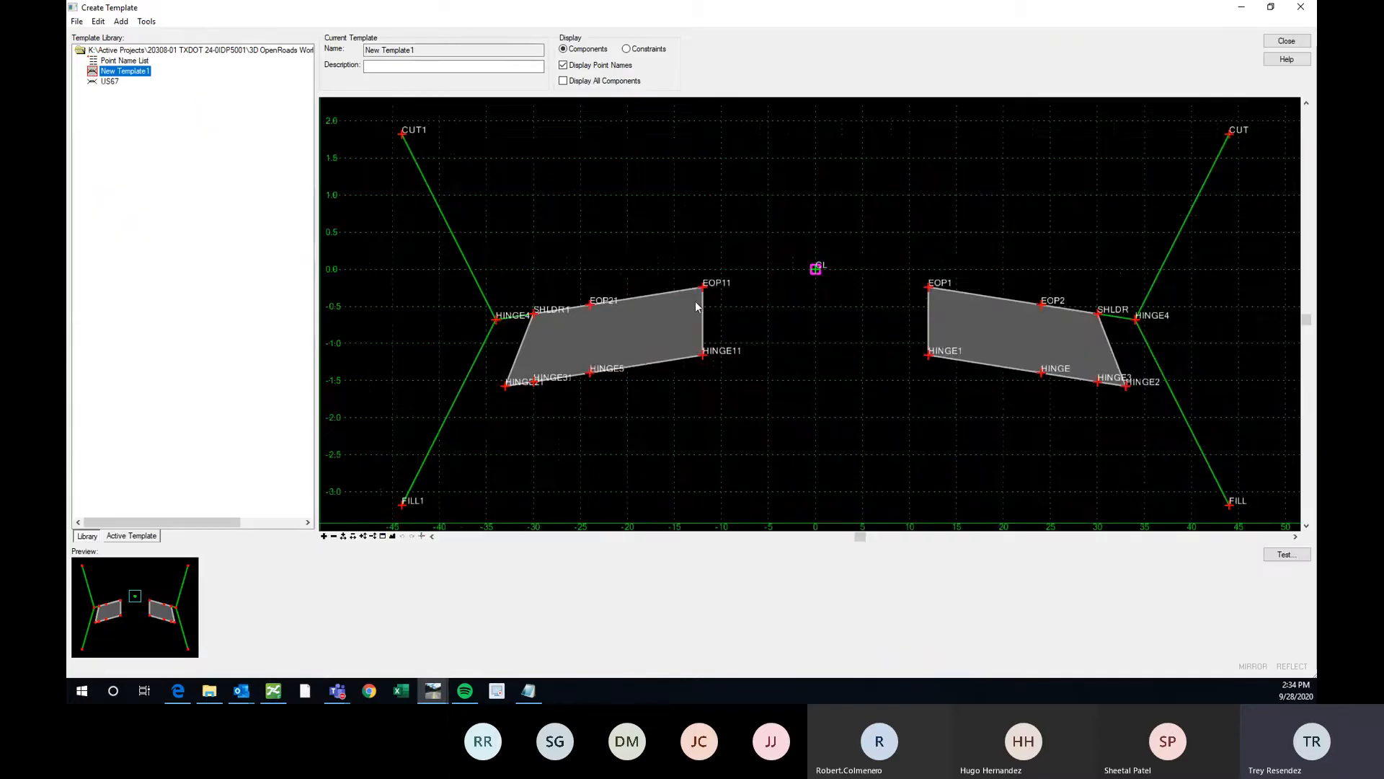
{"action": "scroll", "coordinate": [782, 306], "scroll_direction": "down", "scroll_amount": 4}
{"action": "scroll", "coordinate": [744, 321], "scroll_direction": "up", "scroll_amount": 4}
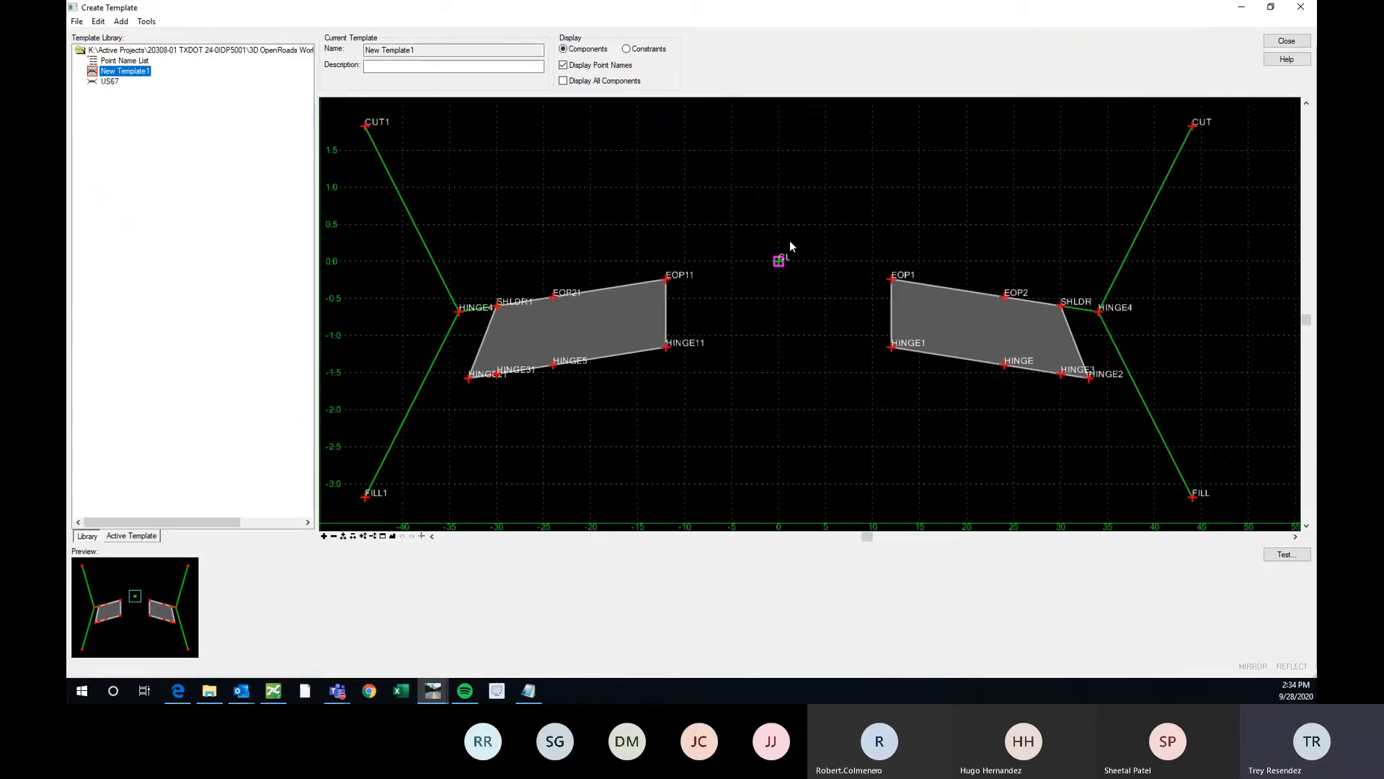
{"action": "scroll", "coordinate": [636, 231], "scroll_direction": "down", "scroll_amount": 2}
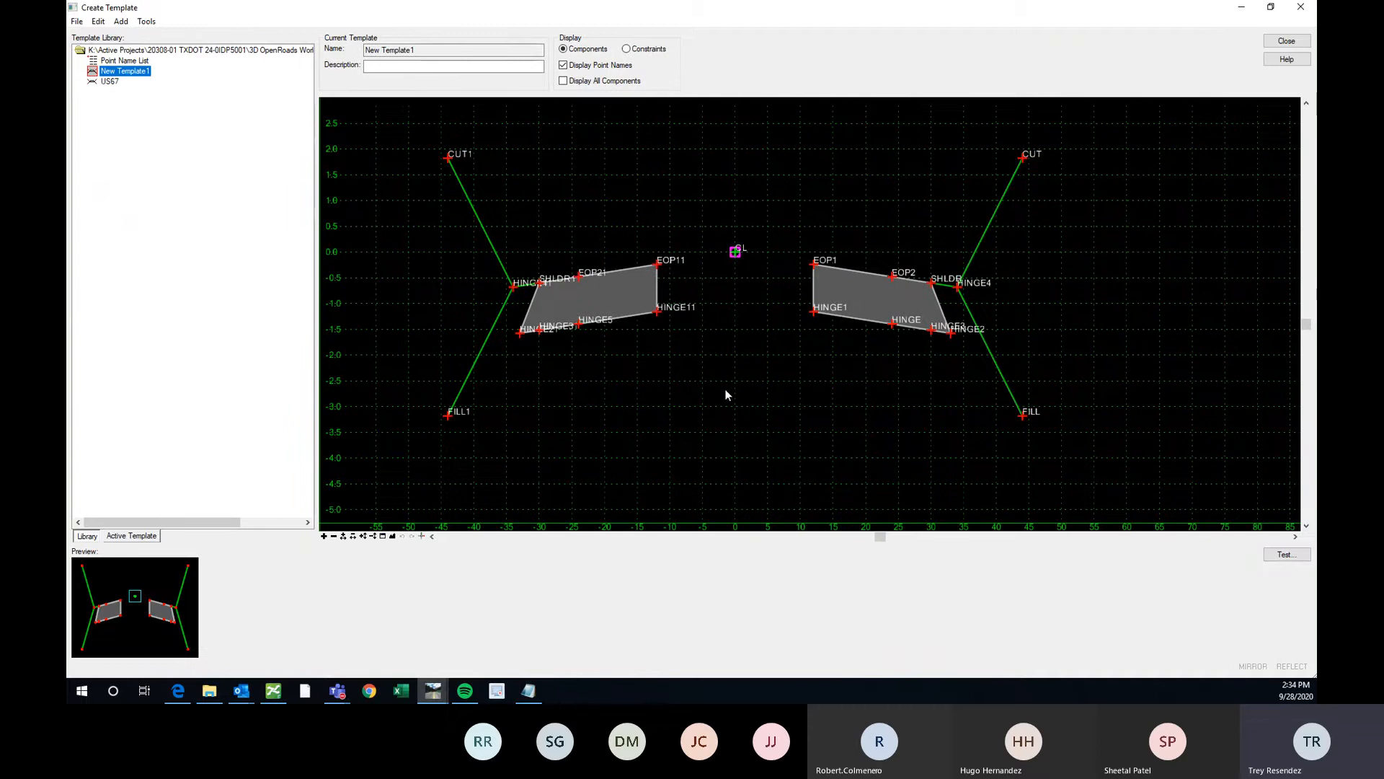
{"action": "scroll", "coordinate": [721, 393], "scroll_direction": "down", "scroll_amount": 2}
{"action": "scroll", "coordinate": [508, 318], "scroll_direction": "up", "scroll_amount": 2}
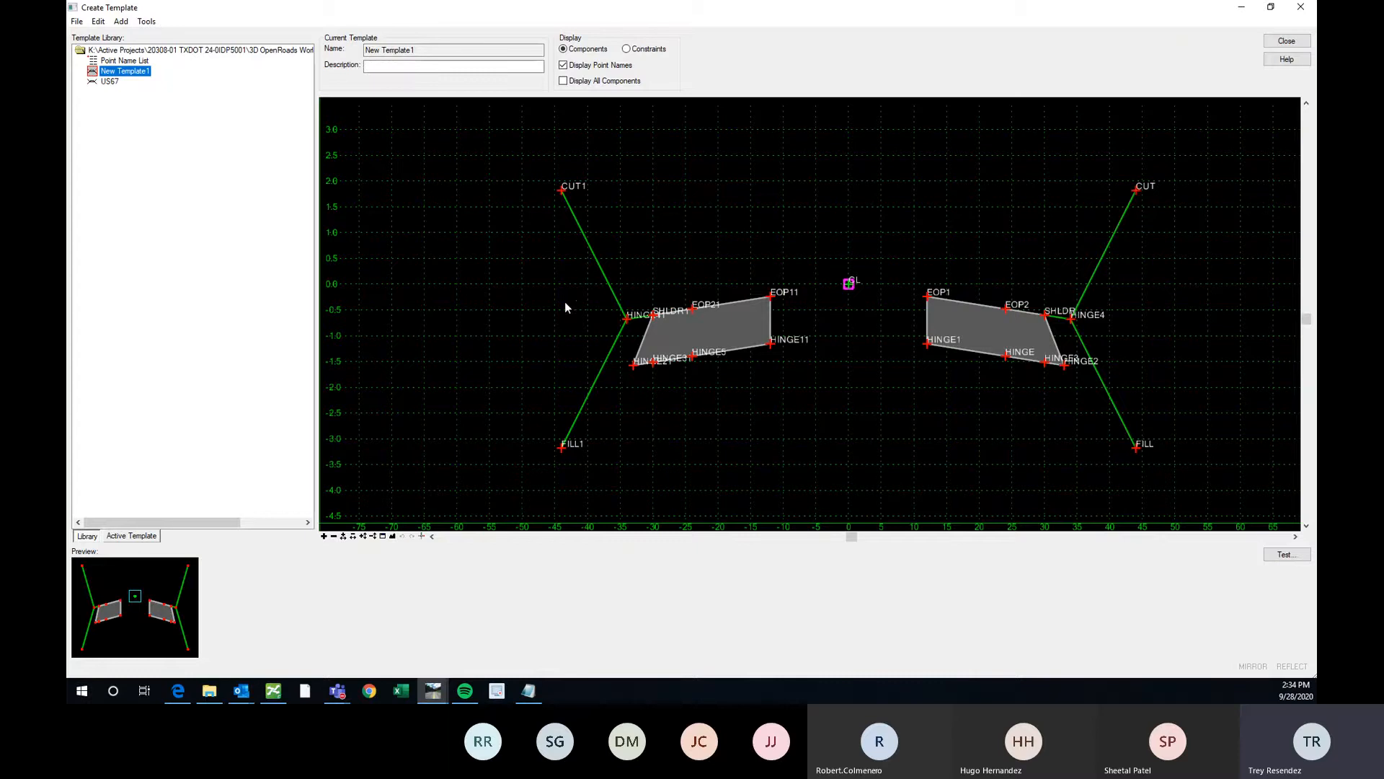
{"action": "scroll", "coordinate": [503, 281], "scroll_direction": "down", "scroll_amount": 1}
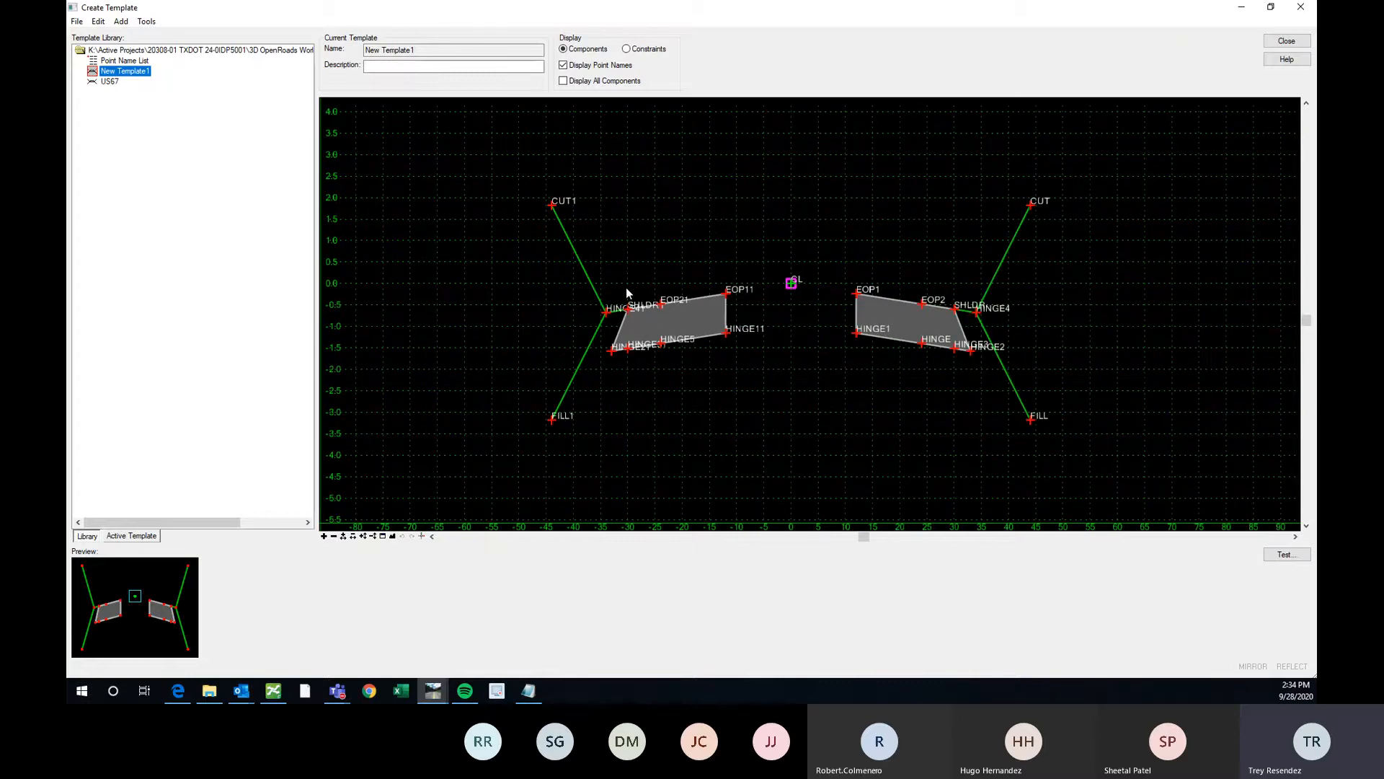
{"action": "scroll", "coordinate": [584, 281], "scroll_direction": "up", "scroll_amount": 1}
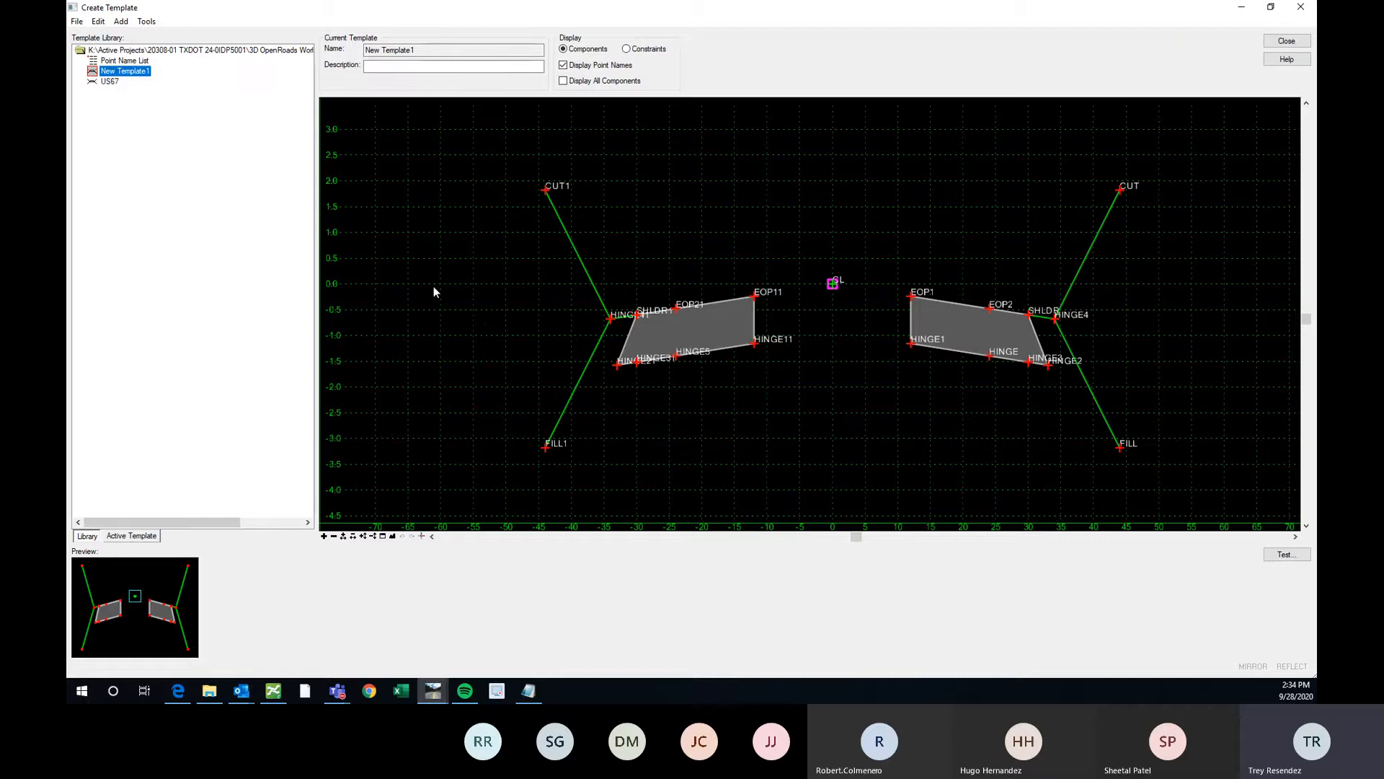
{"action": "scroll", "coordinate": [416, 281], "scroll_direction": "down", "scroll_amount": 2}
{"action": "scroll", "coordinate": [1002, 297], "scroll_direction": "up", "scroll_amount": 3}
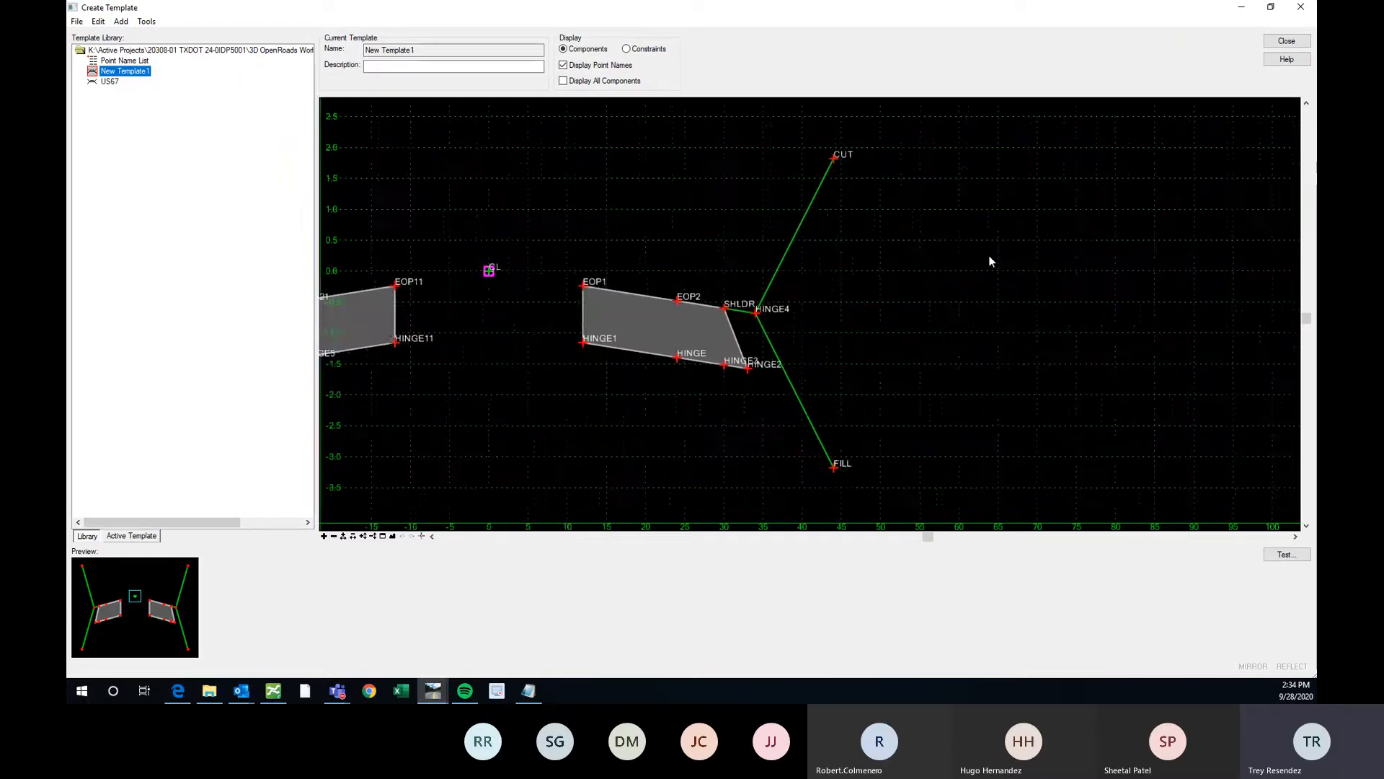
{"action": "scroll", "coordinate": [990, 261], "scroll_direction": "up", "scroll_amount": 1}
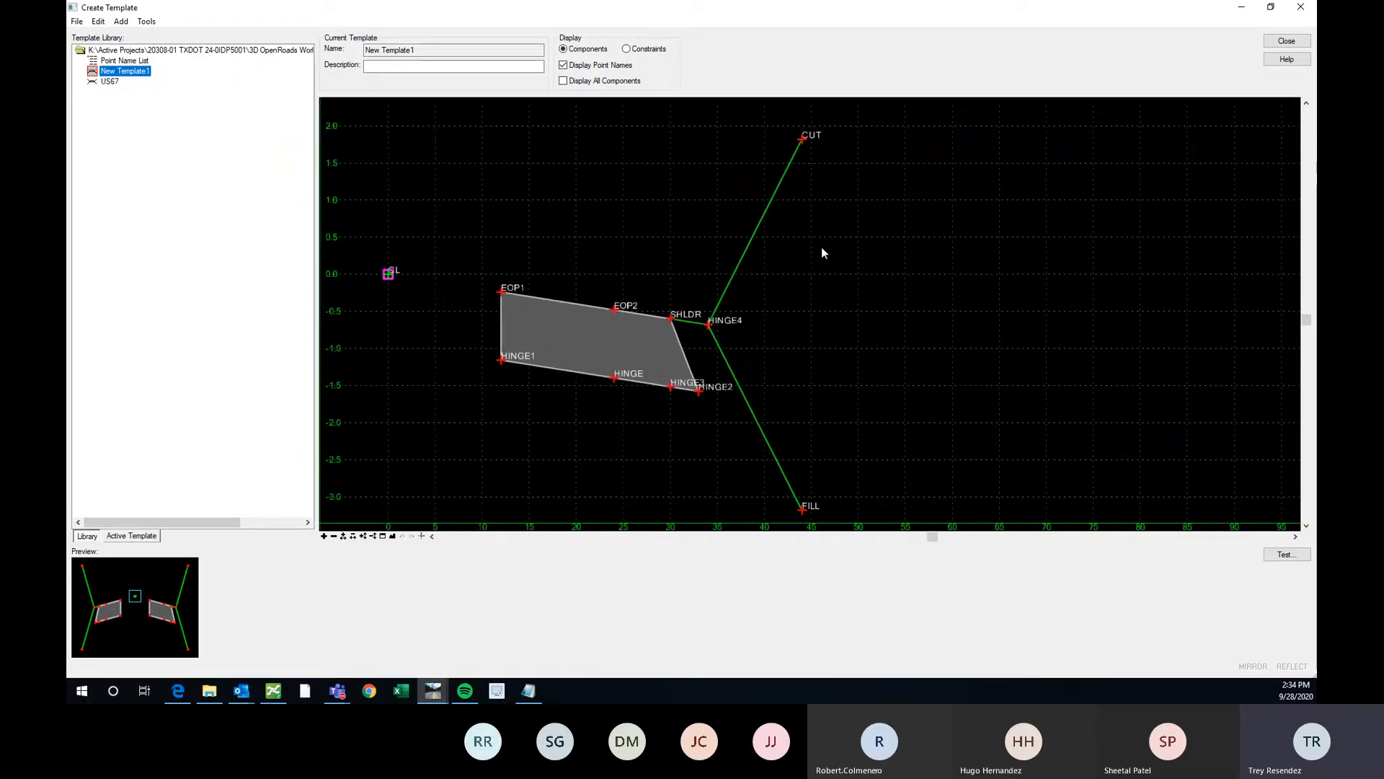
Display the US67 template and examine the cut and fill slopes branching from HINGE4
{"action": "left_click", "coordinate": [112, 82]}
{"action": "scroll", "coordinate": [645, 259], "scroll_direction": "down", "scroll_amount": 2}
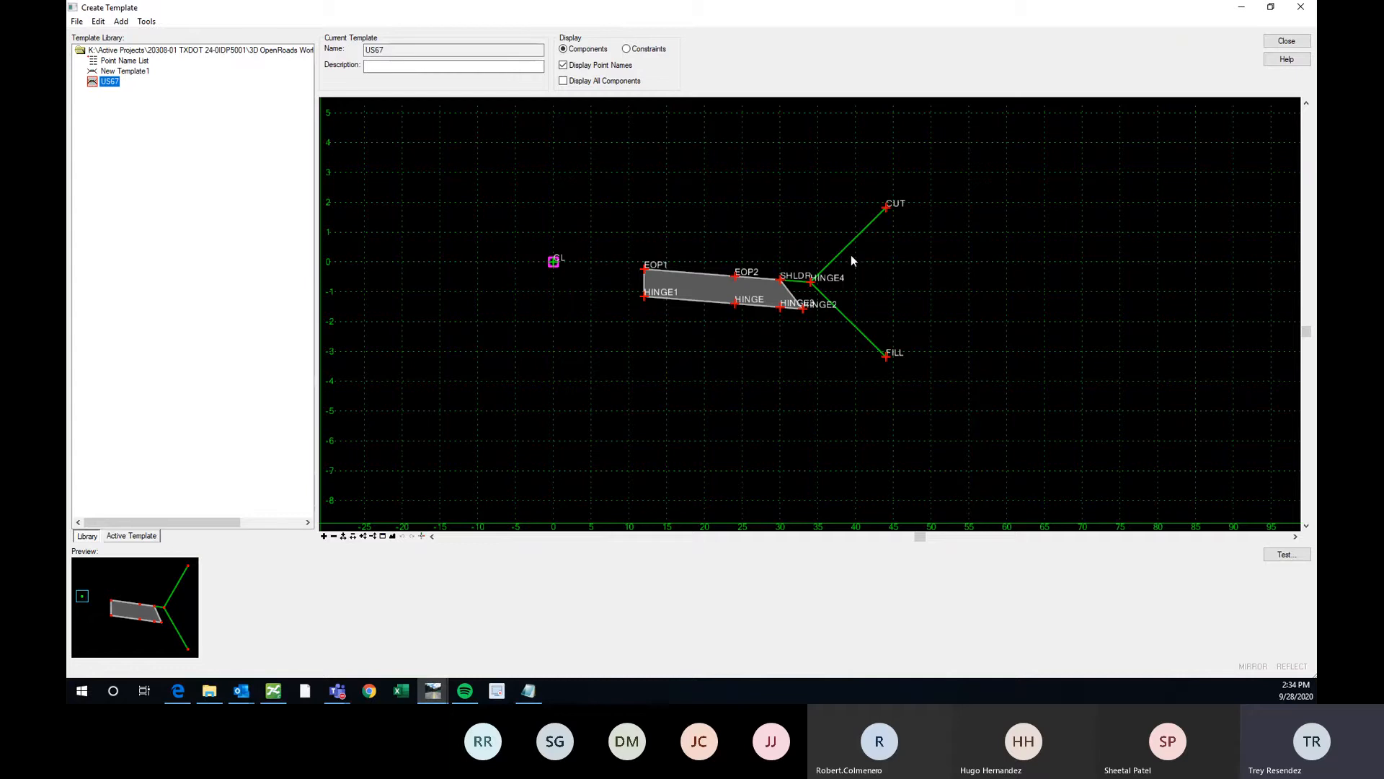
{"action": "scroll", "coordinate": [911, 283], "scroll_direction": "up", "scroll_amount": 1}
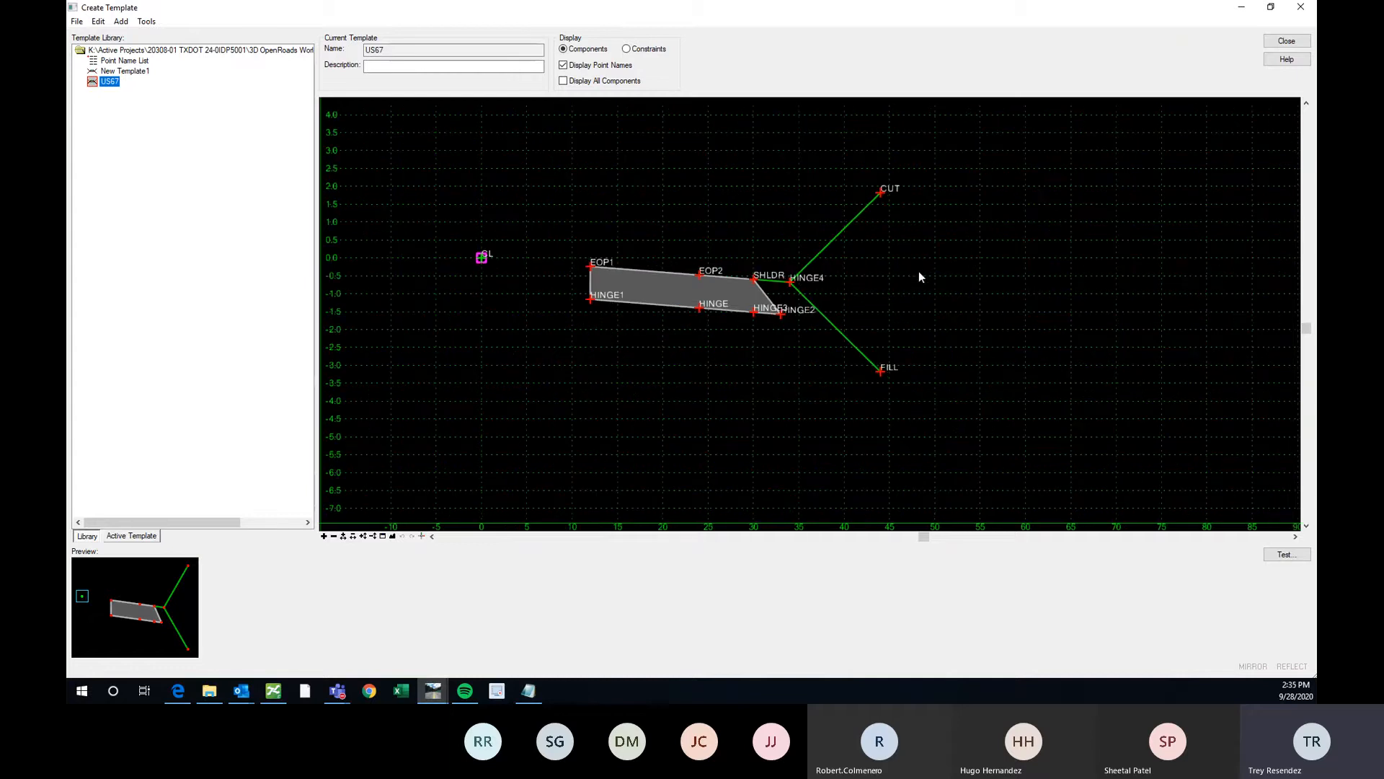
{"action": "scroll", "coordinate": [840, 304], "scroll_direction": "down", "scroll_amount": 1}
{"action": "scroll", "coordinate": [888, 295], "scroll_direction": "up", "scroll_amount": 1}
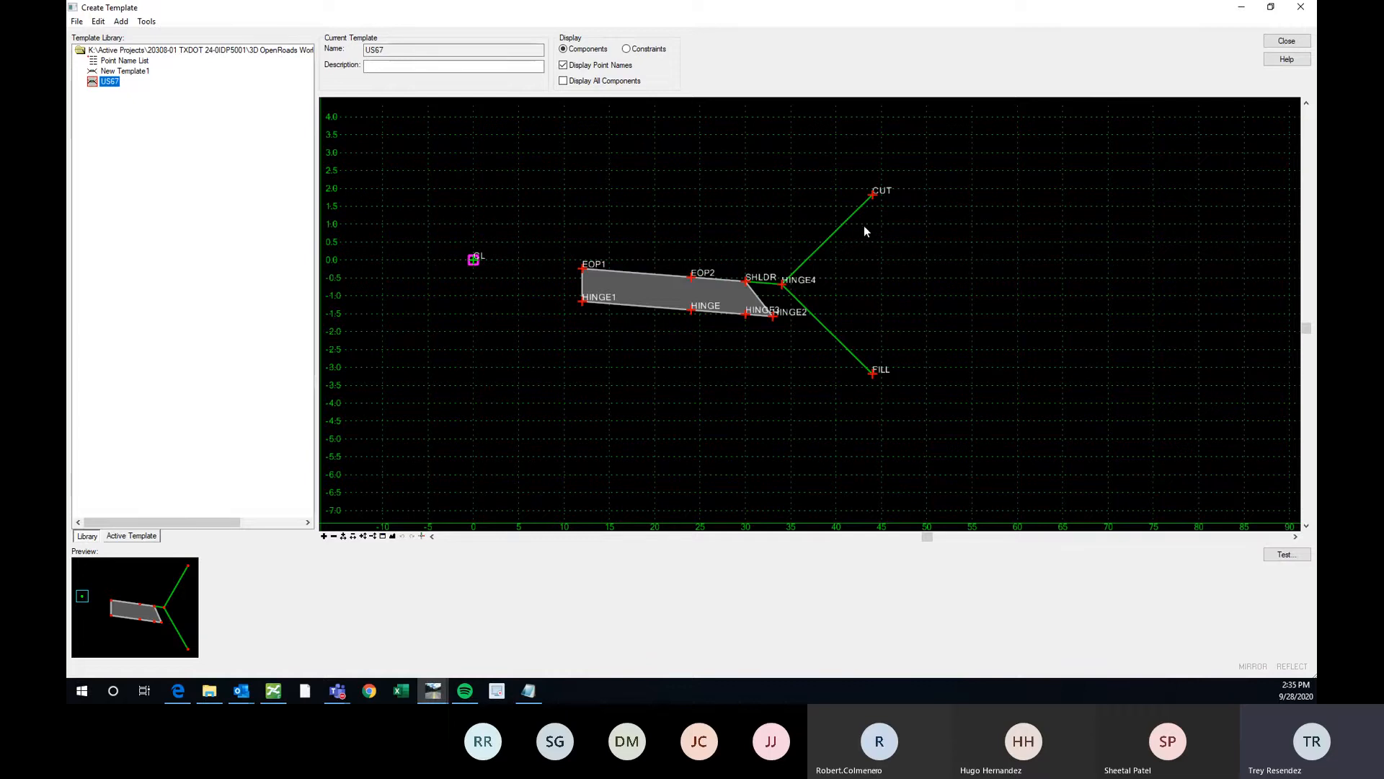
{"action": "scroll", "coordinate": [862, 226], "scroll_direction": "up", "scroll_amount": 1}
{"action": "scroll", "coordinate": [949, 240], "scroll_direction": "down", "scroll_amount": 1}
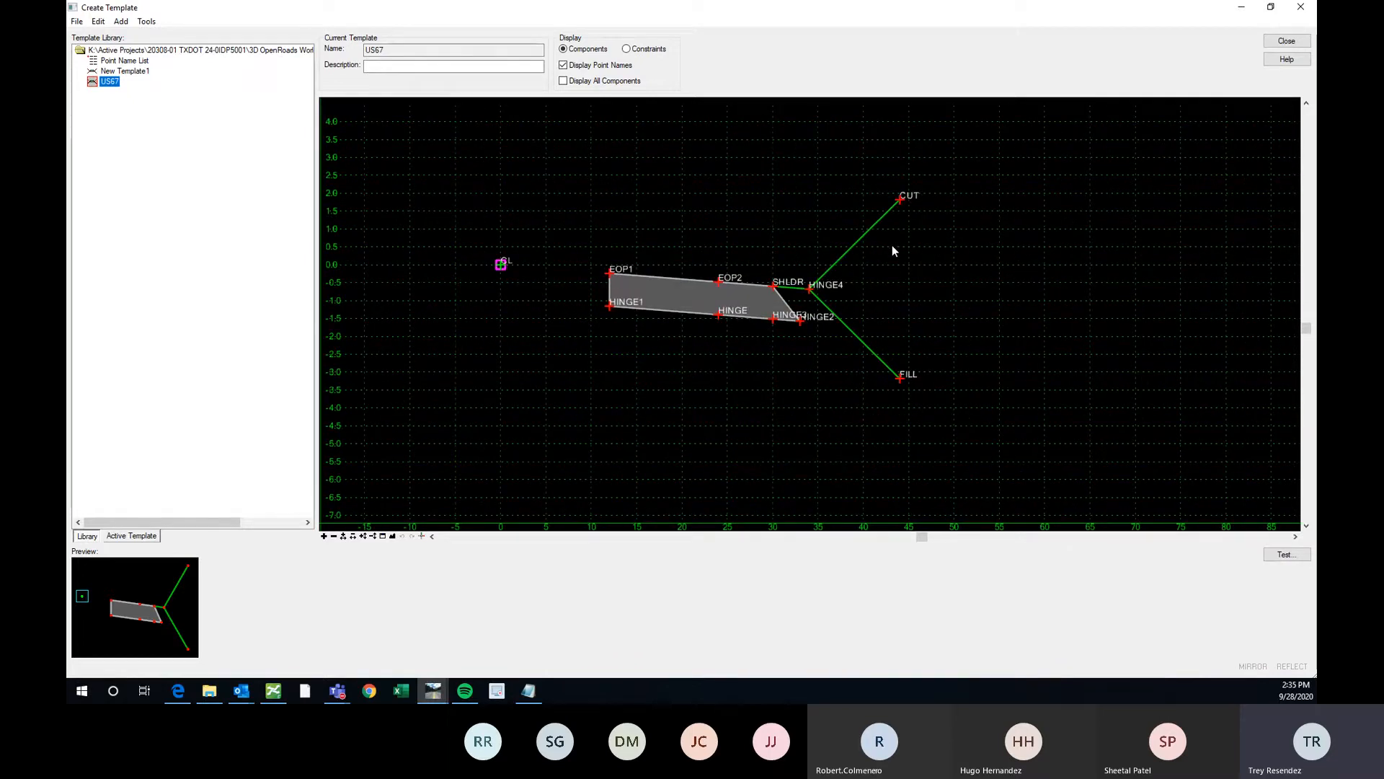
{"action": "scroll", "coordinate": [916, 224], "scroll_direction": "up", "scroll_amount": 2}
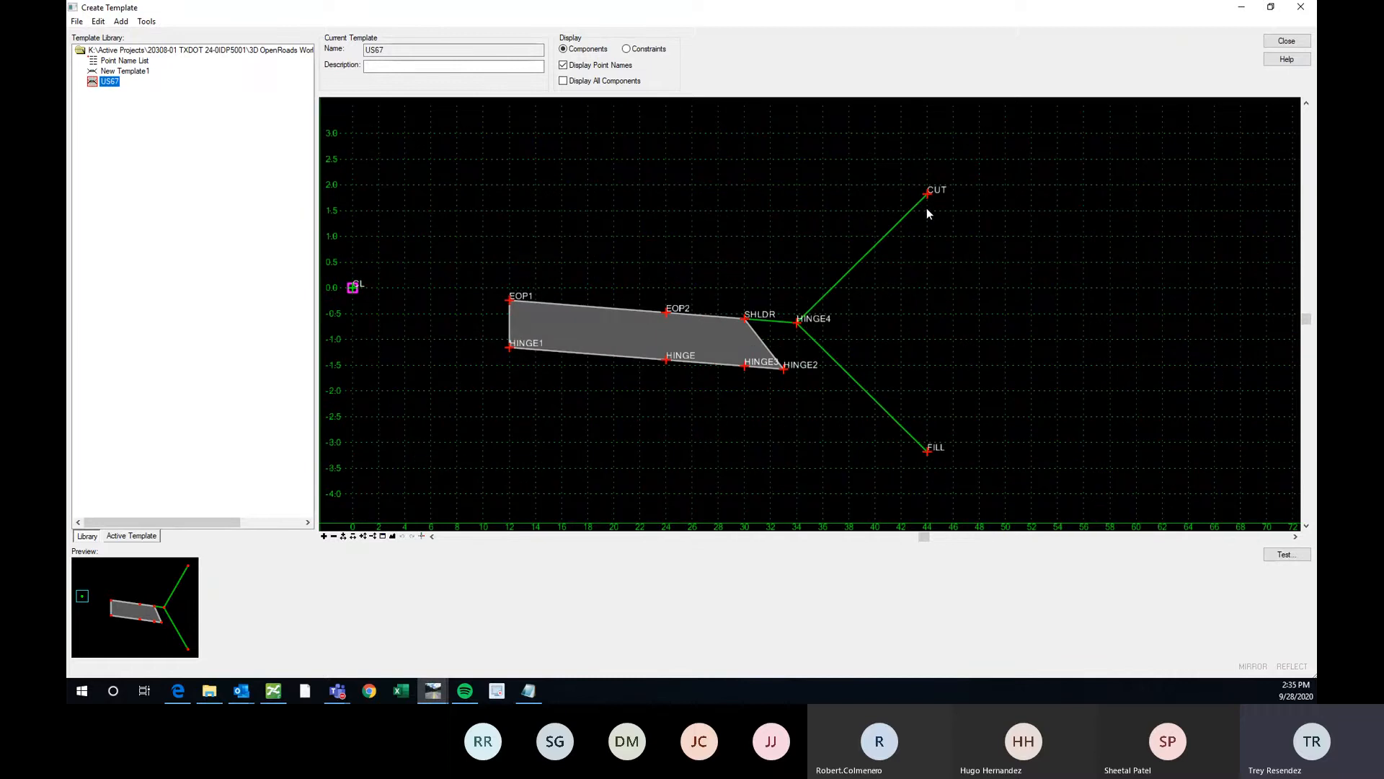
{"action": "scroll", "coordinate": [959, 225], "scroll_direction": "down", "scroll_amount": 1}
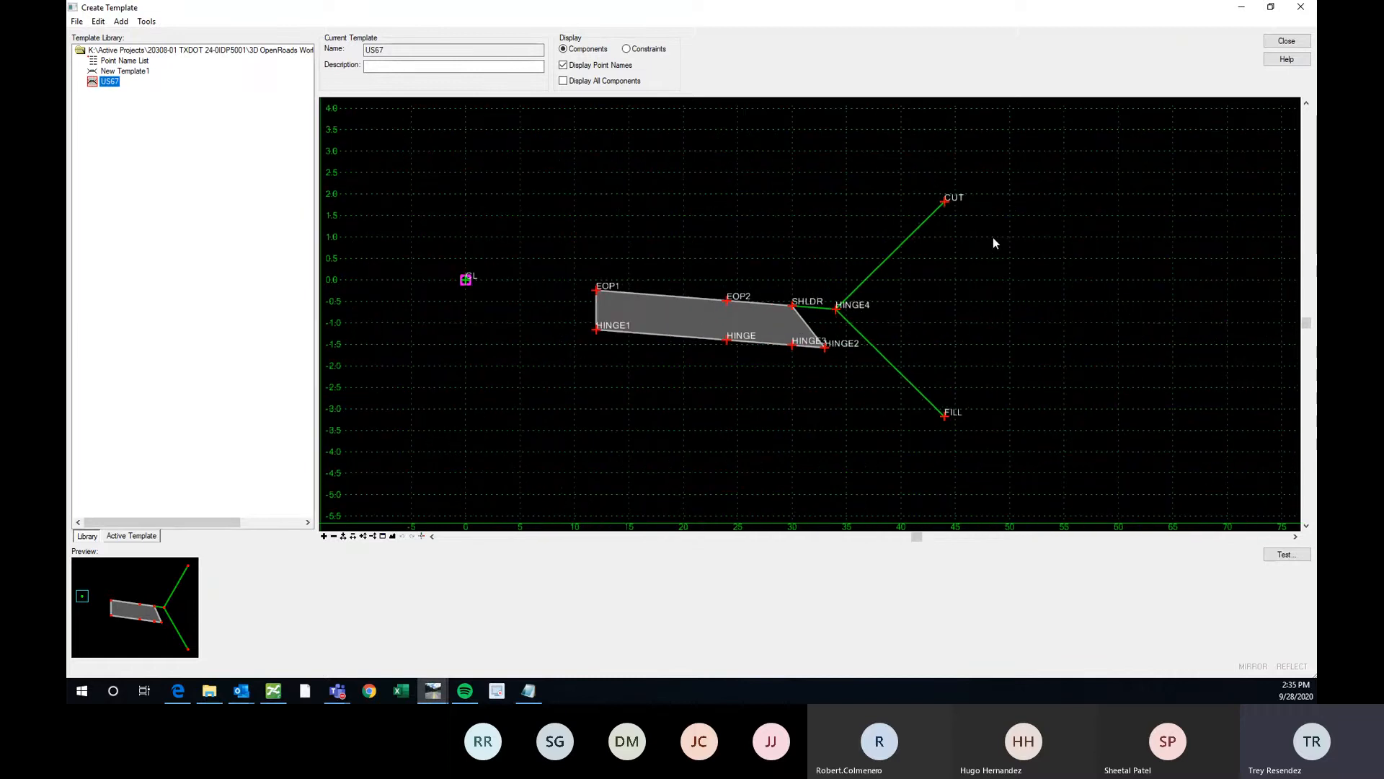
Review the end condition properties and constraints of the US67 template's CUT point, and close them
{"action": "double_click", "coordinate": [944, 201]}
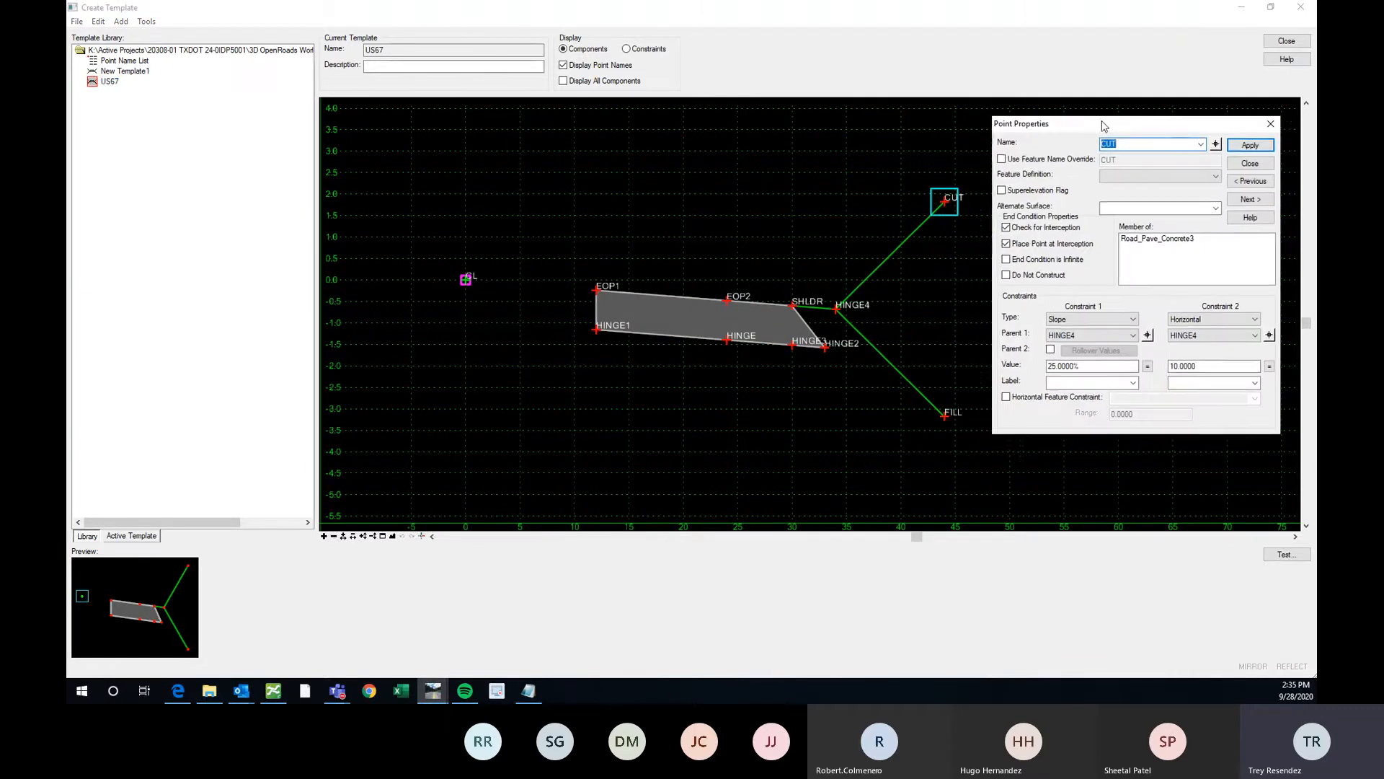
{"action": "scroll", "coordinate": [548, 283], "scroll_direction": "down", "scroll_amount": 1}
{"action": "scroll", "coordinate": [871, 225], "scroll_direction": "up", "scroll_amount": 1}
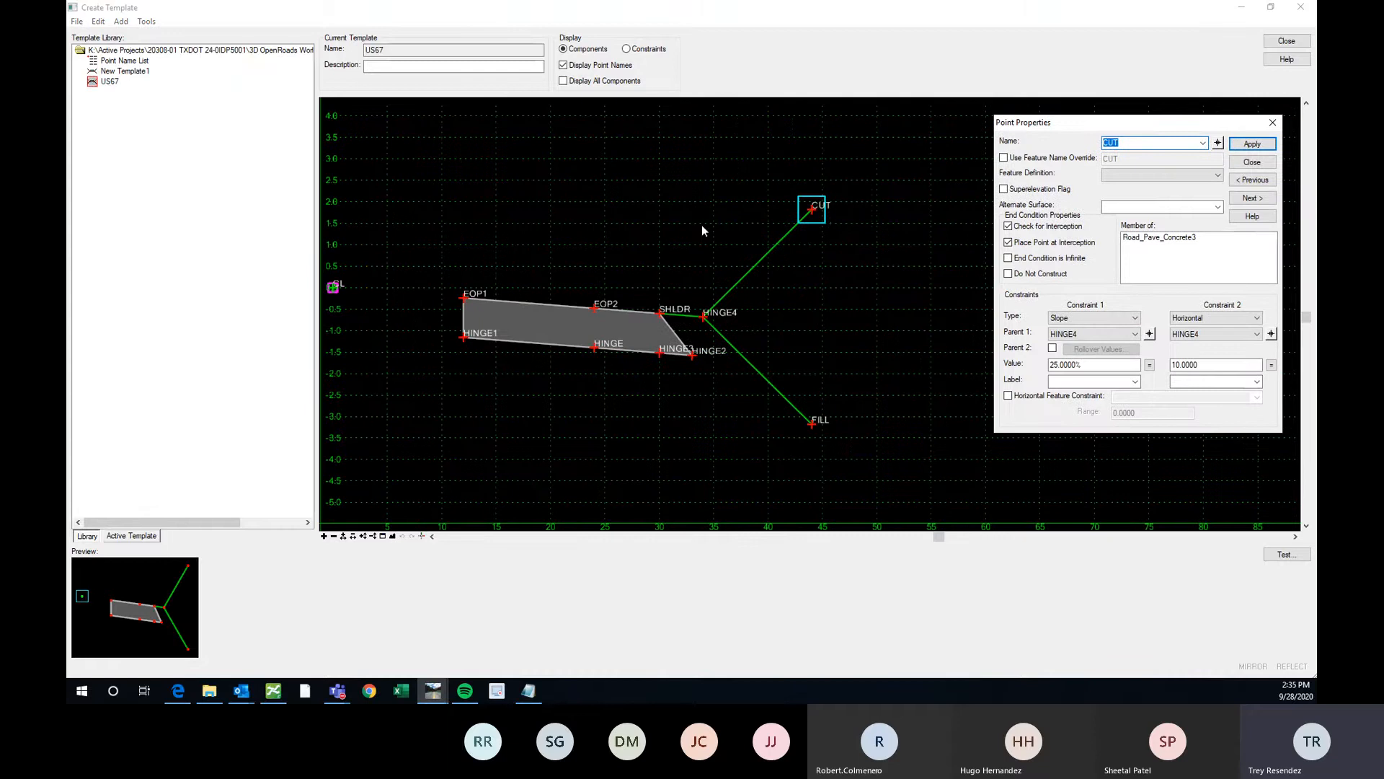
{"action": "scroll", "coordinate": [829, 220], "scroll_direction": "down", "scroll_amount": 1}
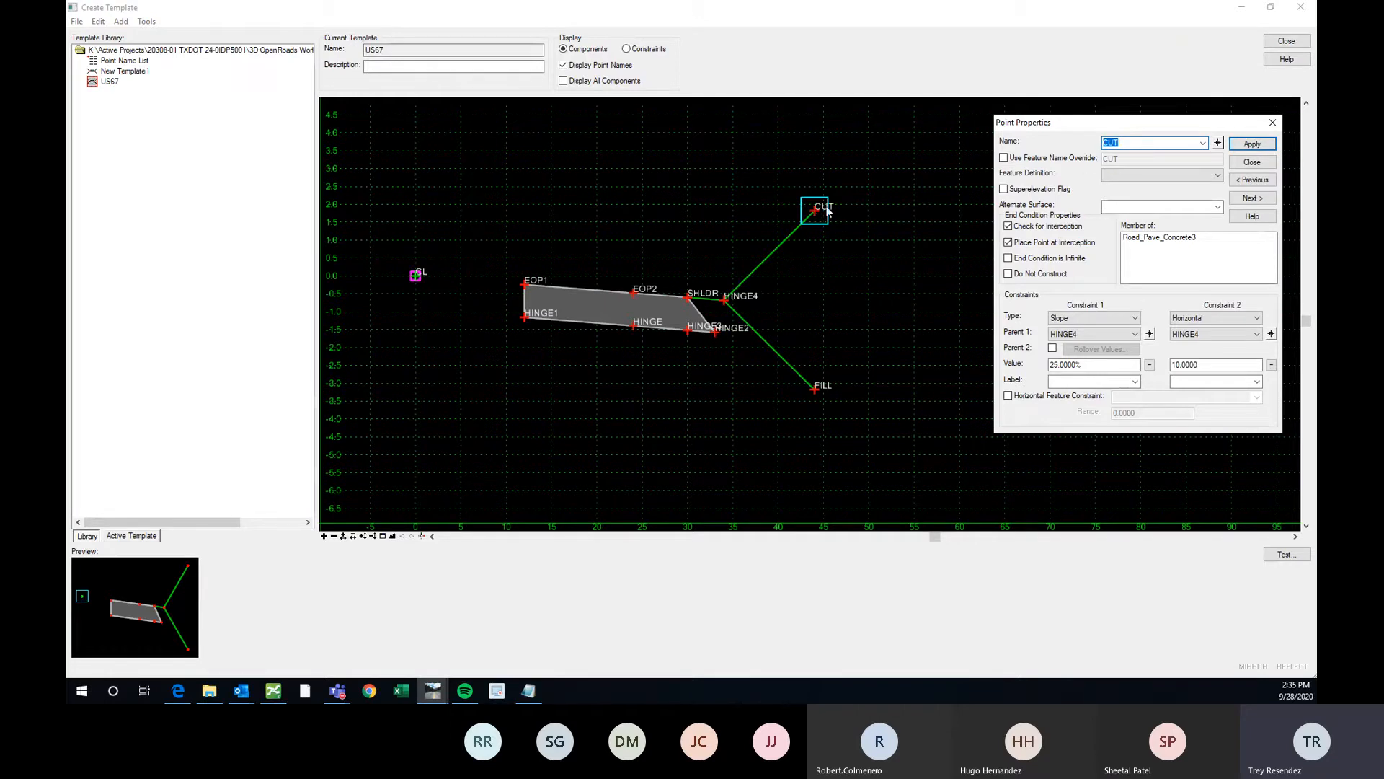
{"action": "left_click", "coordinate": [1273, 122]}
Draw a standalone end condition beyond the US67 template's cut and fill slopes, about 11.7 wide and rising at about 37%
{"action": "right_click", "coordinate": [898, 205]}
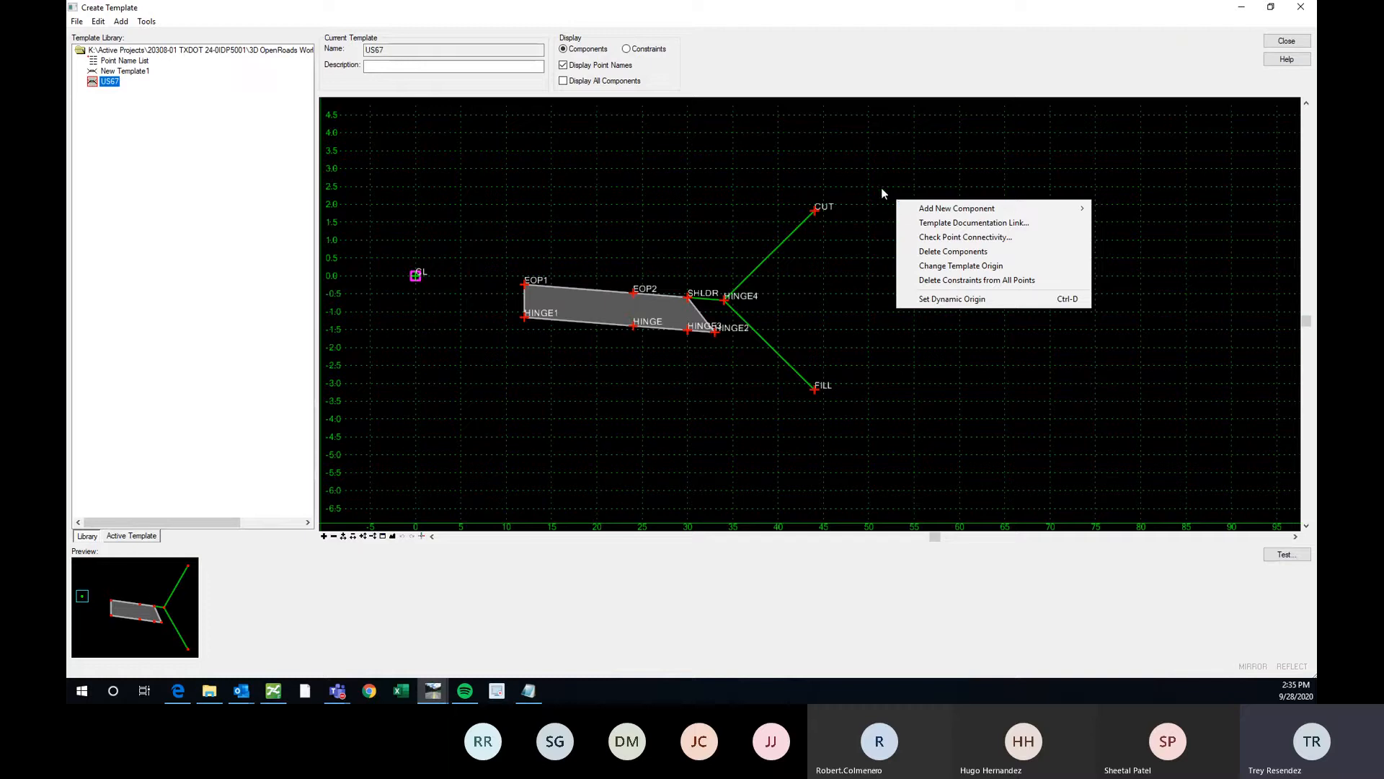
{"action": "mouse_move", "coordinate": [946, 211]}
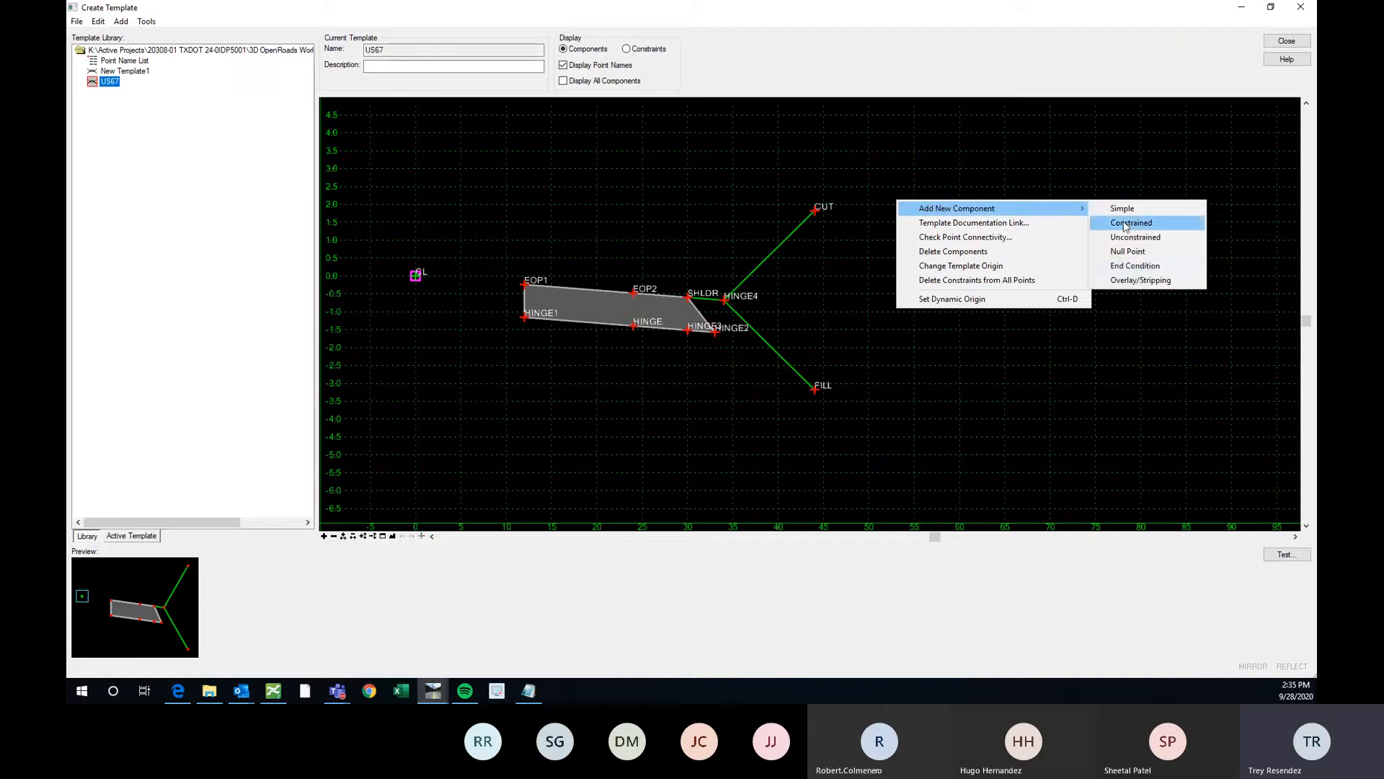
{"action": "left_click", "coordinate": [1137, 266]}
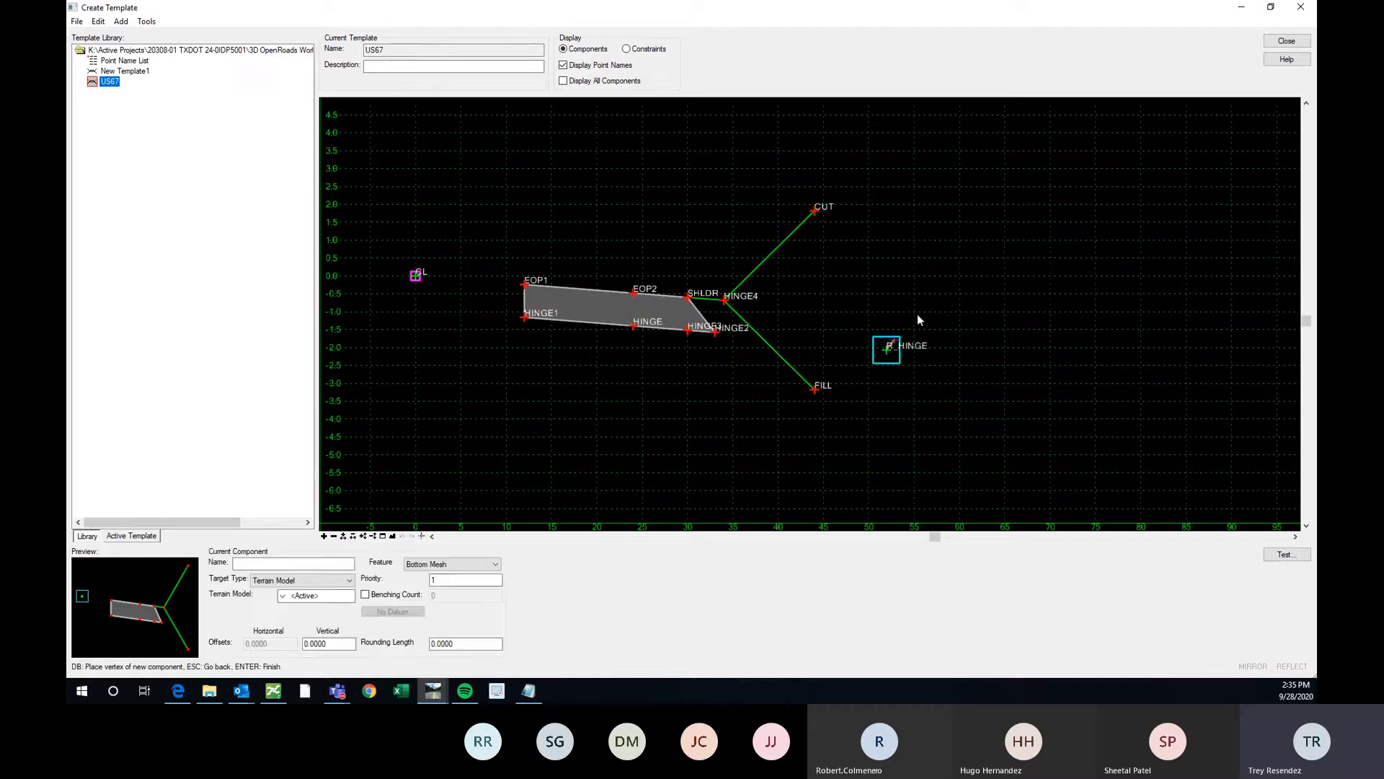
{"action": "left_click", "coordinate": [993, 196]}
{"action": "right_click", "coordinate": [1086, 203]}
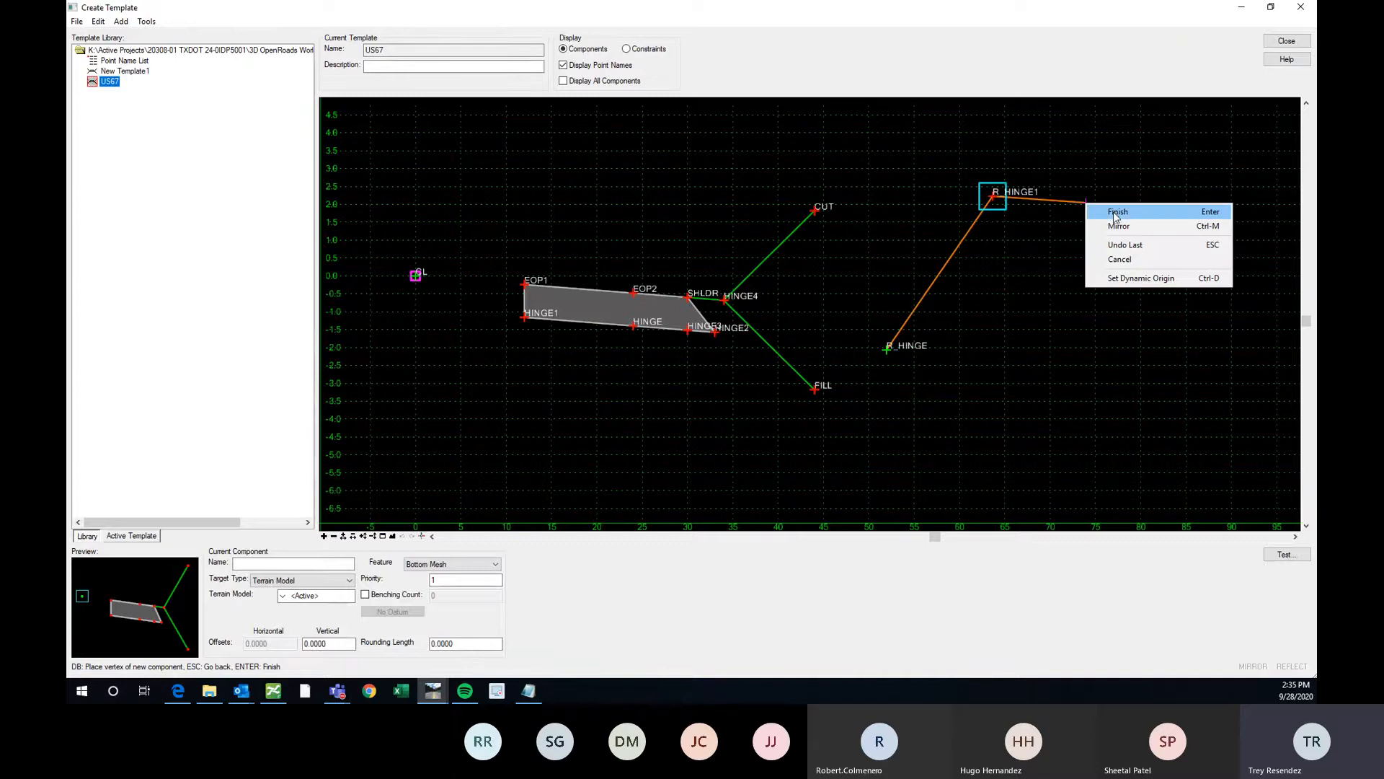
{"action": "left_click", "coordinate": [1116, 212]}
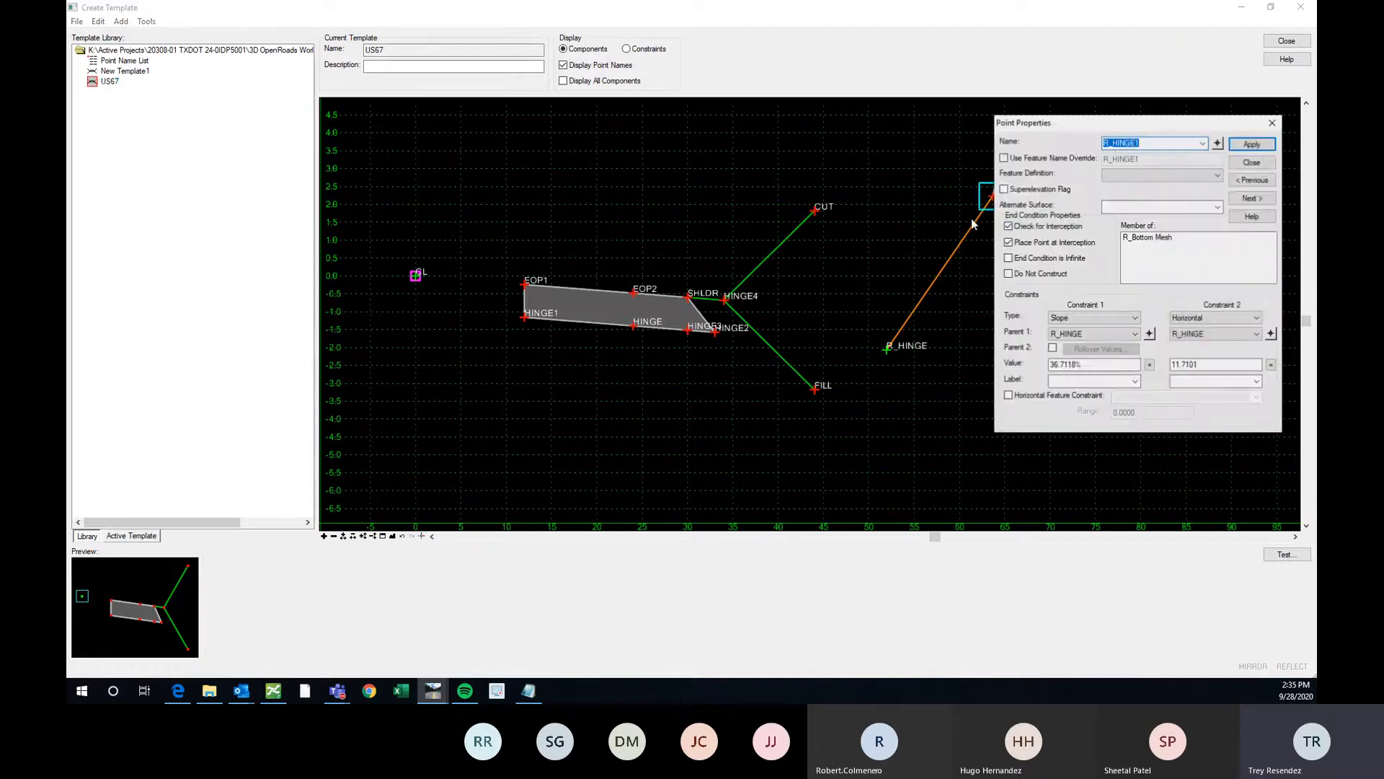
Compare the end condition properties of the standalone component's upper point with those of pavement point EOP2, and close the properties
{"action": "double_click", "coordinate": [993, 197]}
{"action": "left_click_drag", "start_coordinate": [1060, 124], "coordinate": [1087, 121]}
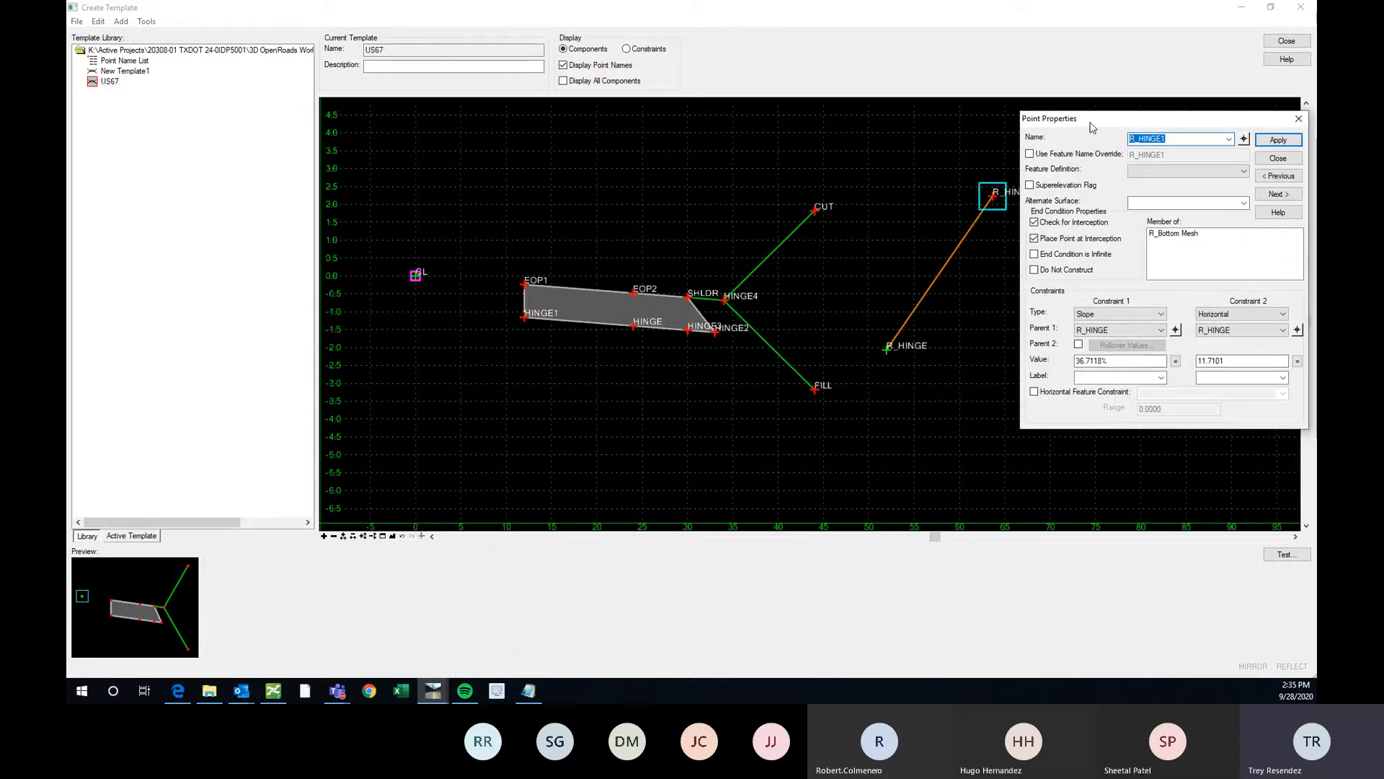
{"action": "left_click", "coordinate": [1036, 238]}
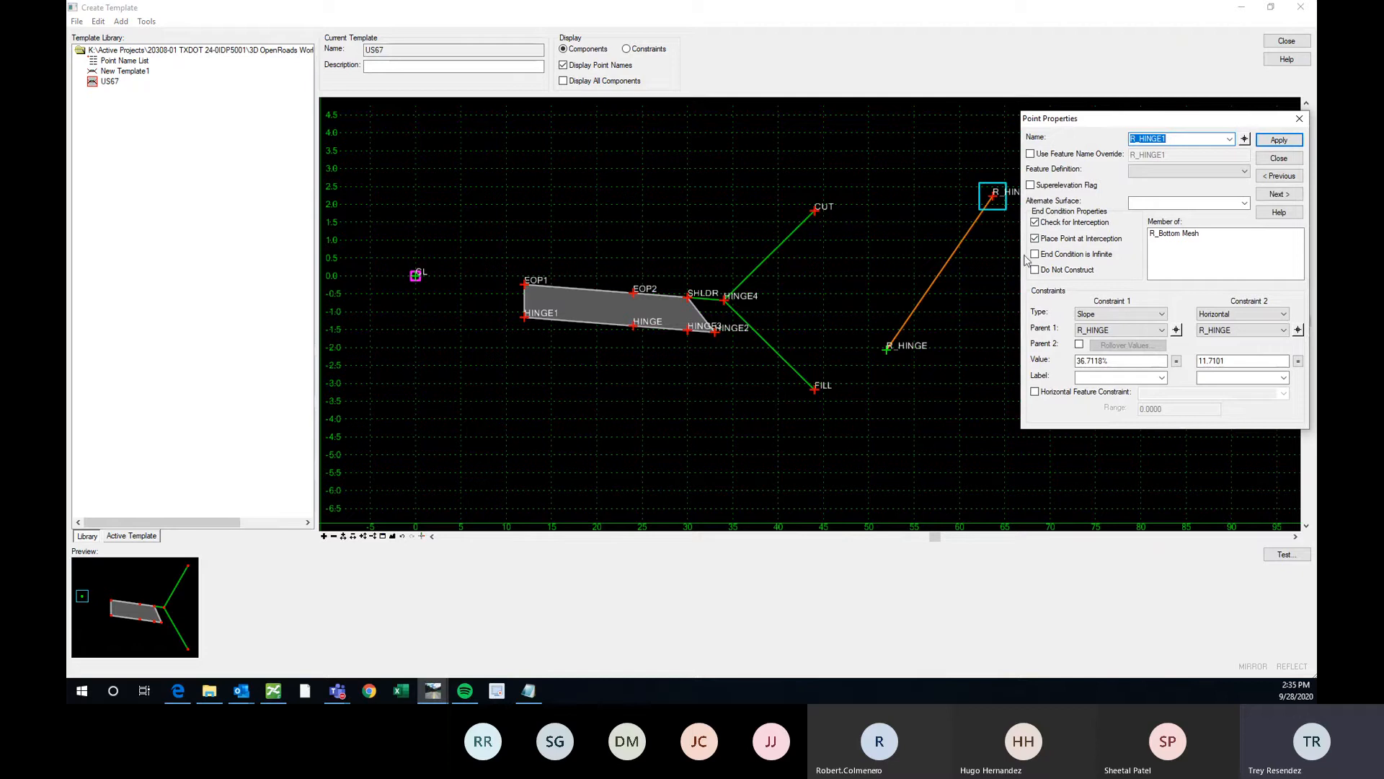
{"action": "left_click", "coordinate": [1036, 238]}
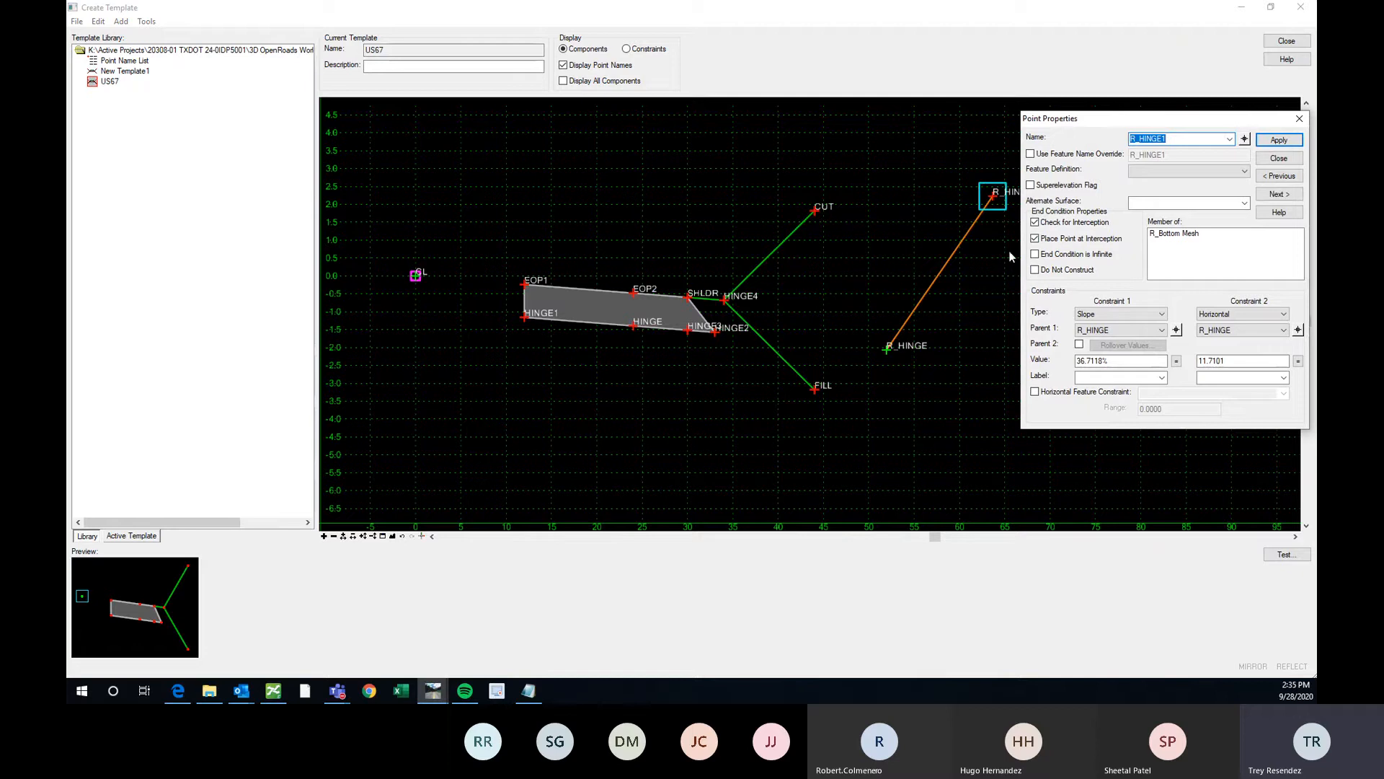
{"action": "left_click", "coordinate": [1245, 139]}
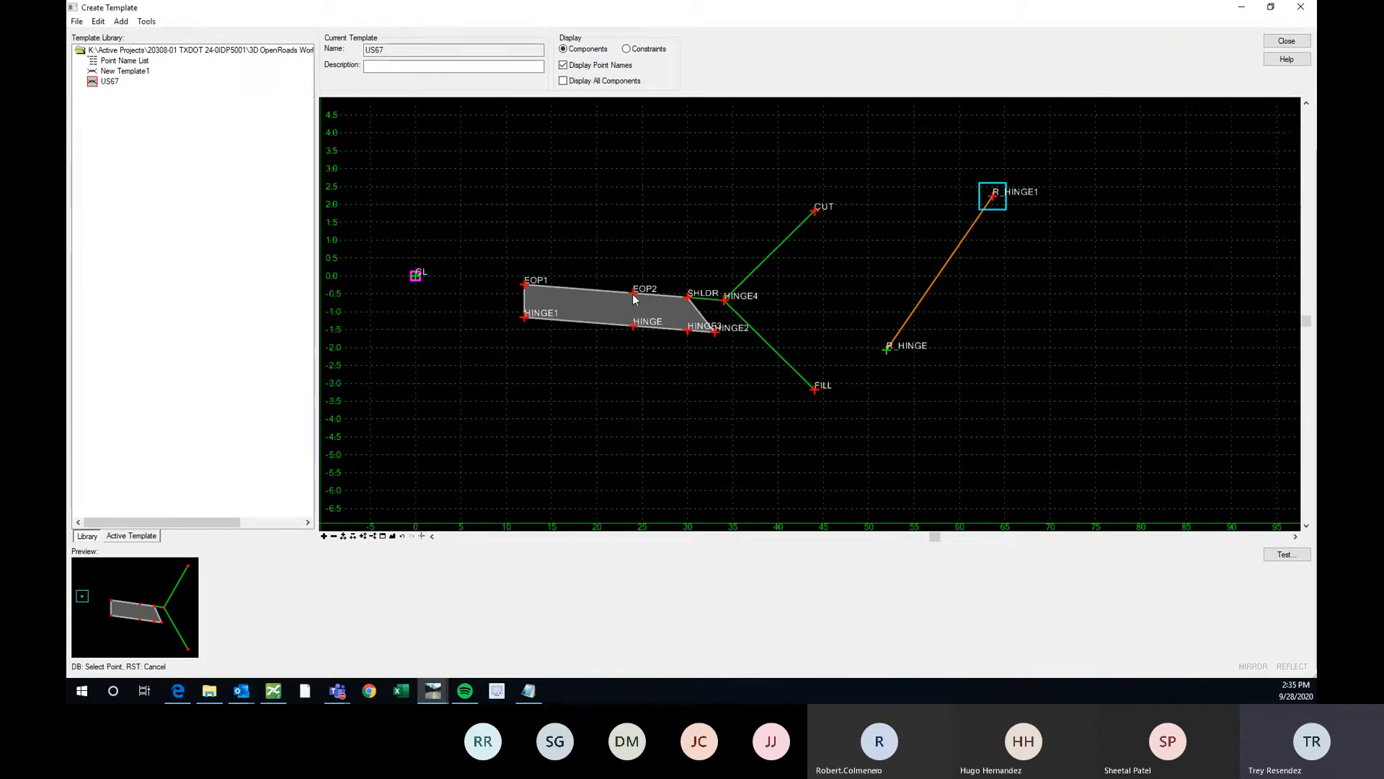
{"action": "left_click", "coordinate": [635, 298]}
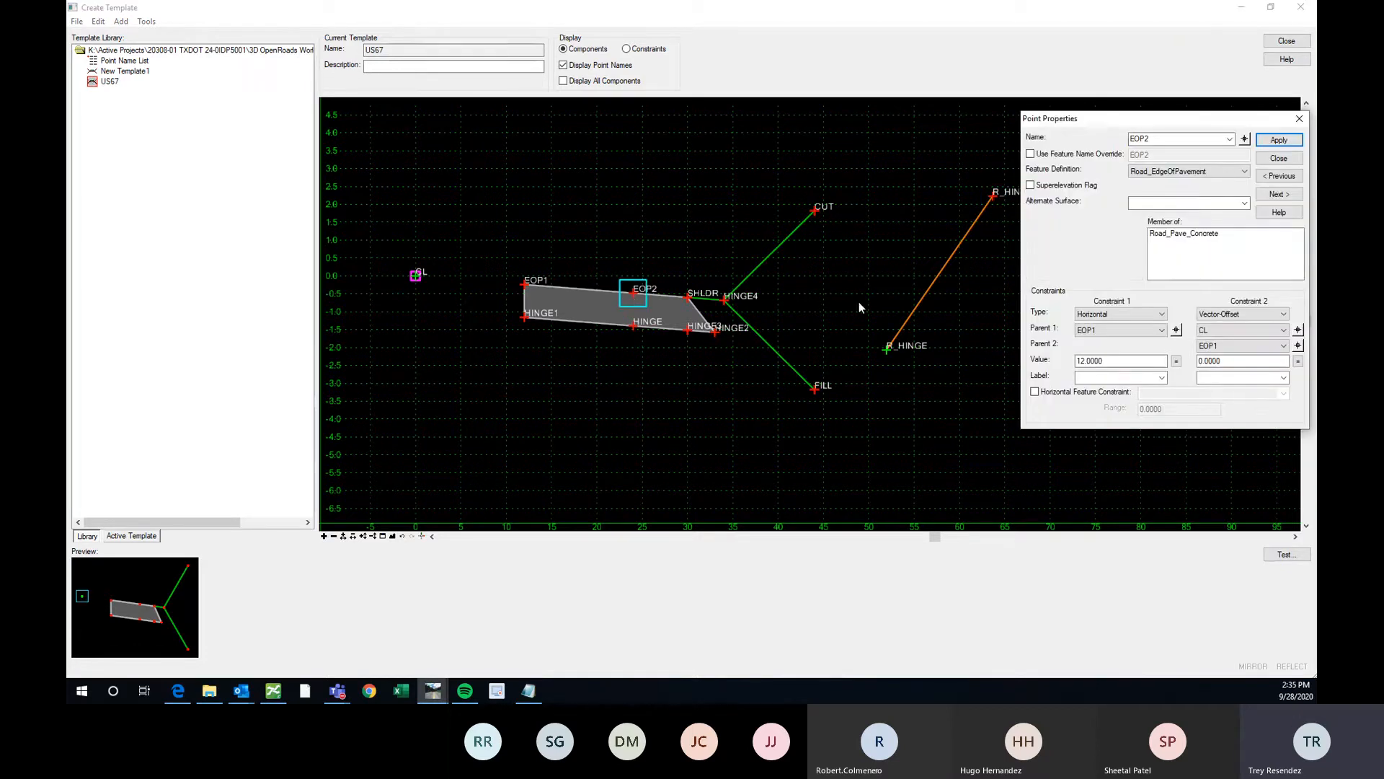
{"action": "left_click", "coordinate": [1298, 121]}
Delete the standalone end condition component from the US67 template
{"action": "right_click", "coordinate": [1044, 278]}
{"action": "left_click", "coordinate": [1082, 325]}
{"action": "left_click_drag", "start_coordinate": [1040, 350], "coordinate": [923, 199]}
Review the CUT point's interception options and its slope and horizontal constraints alongside the cut slope, and close the properties
{"action": "double_click", "coordinate": [815, 210]}
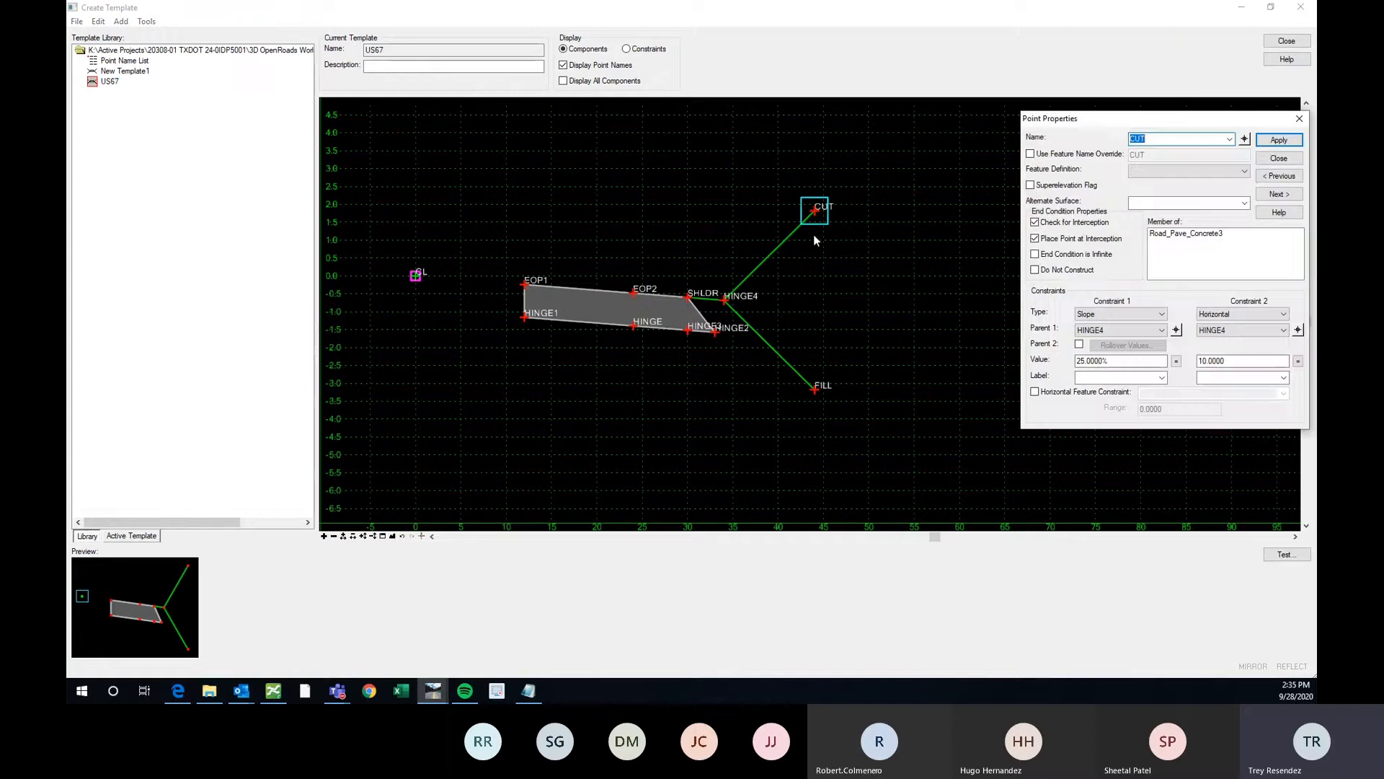
{"action": "left_click_drag", "start_coordinate": [1108, 125], "coordinate": [1049, 120]}
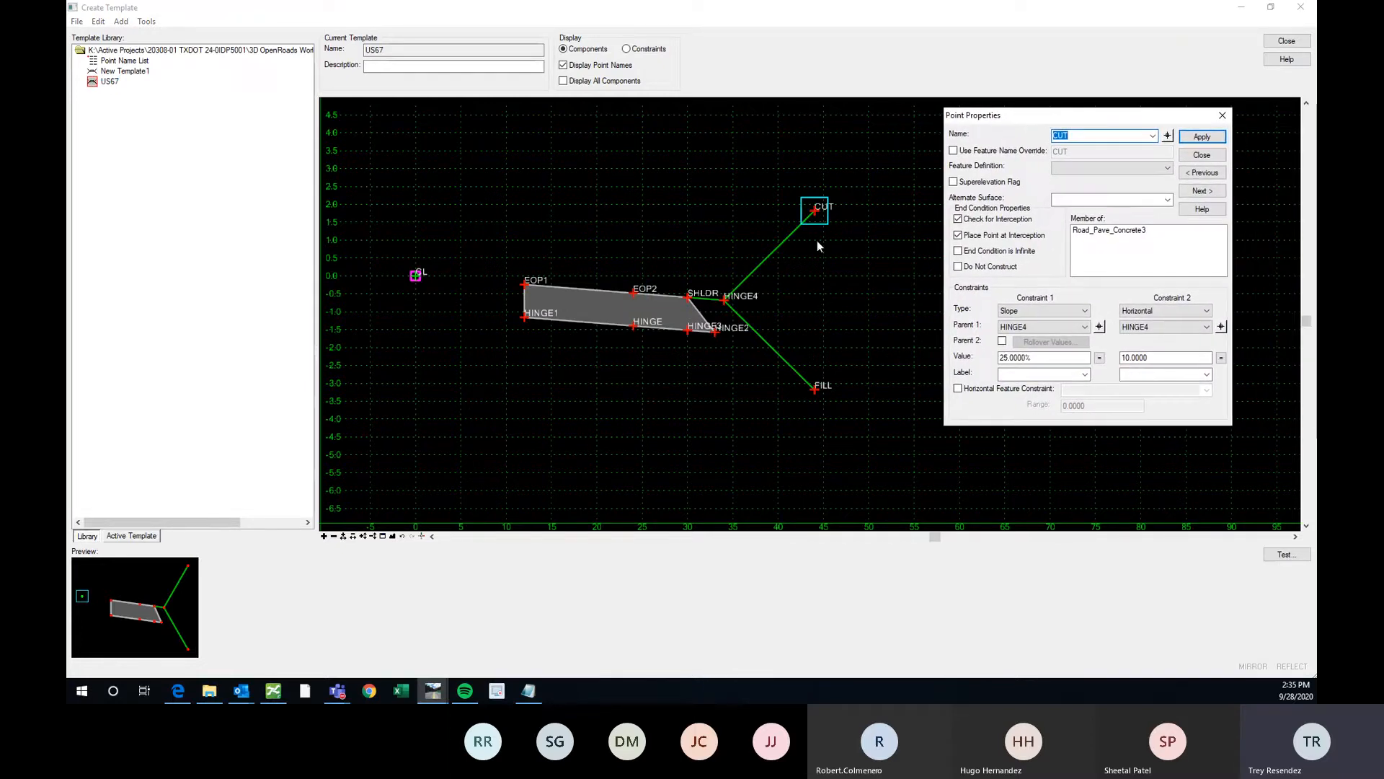
{"action": "scroll", "coordinate": [663, 238], "scroll_direction": "down", "scroll_amount": 1}
{"action": "scroll", "coordinate": [649, 237], "scroll_direction": "up", "scroll_amount": 2}
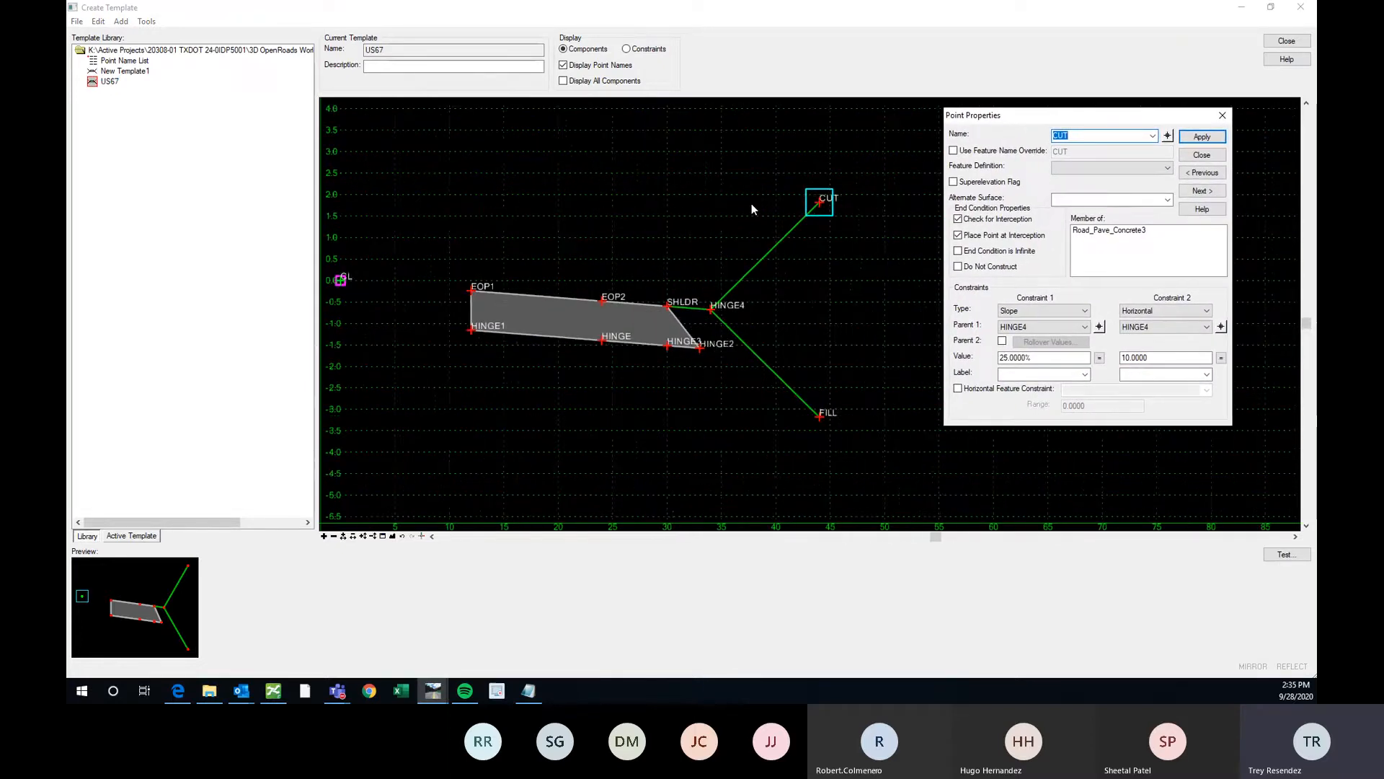
{"action": "scroll", "coordinate": [751, 207], "scroll_direction": "down", "scroll_amount": 1}
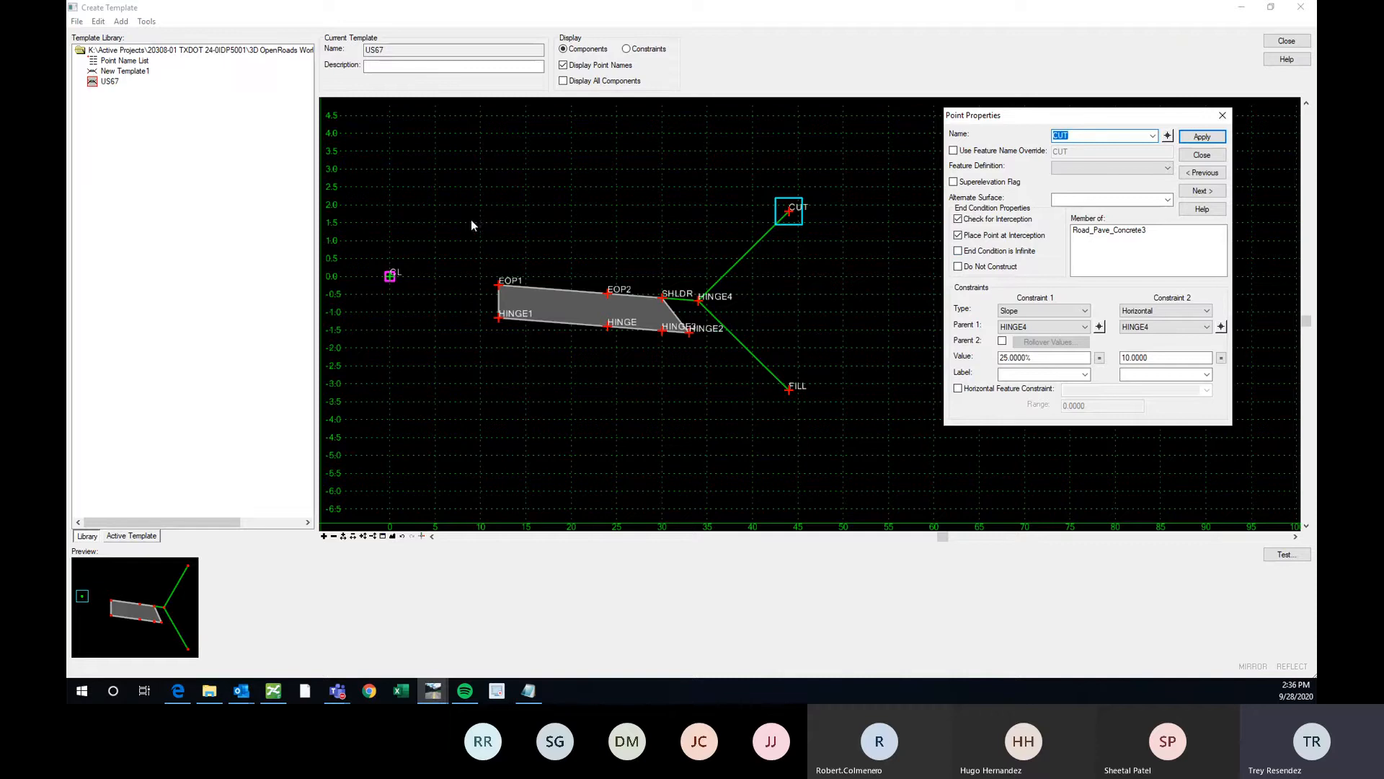
{"action": "scroll", "coordinate": [472, 221], "scroll_direction": "down", "scroll_amount": 1}
{"action": "scroll", "coordinate": [798, 282], "scroll_direction": "up", "scroll_amount": 2}
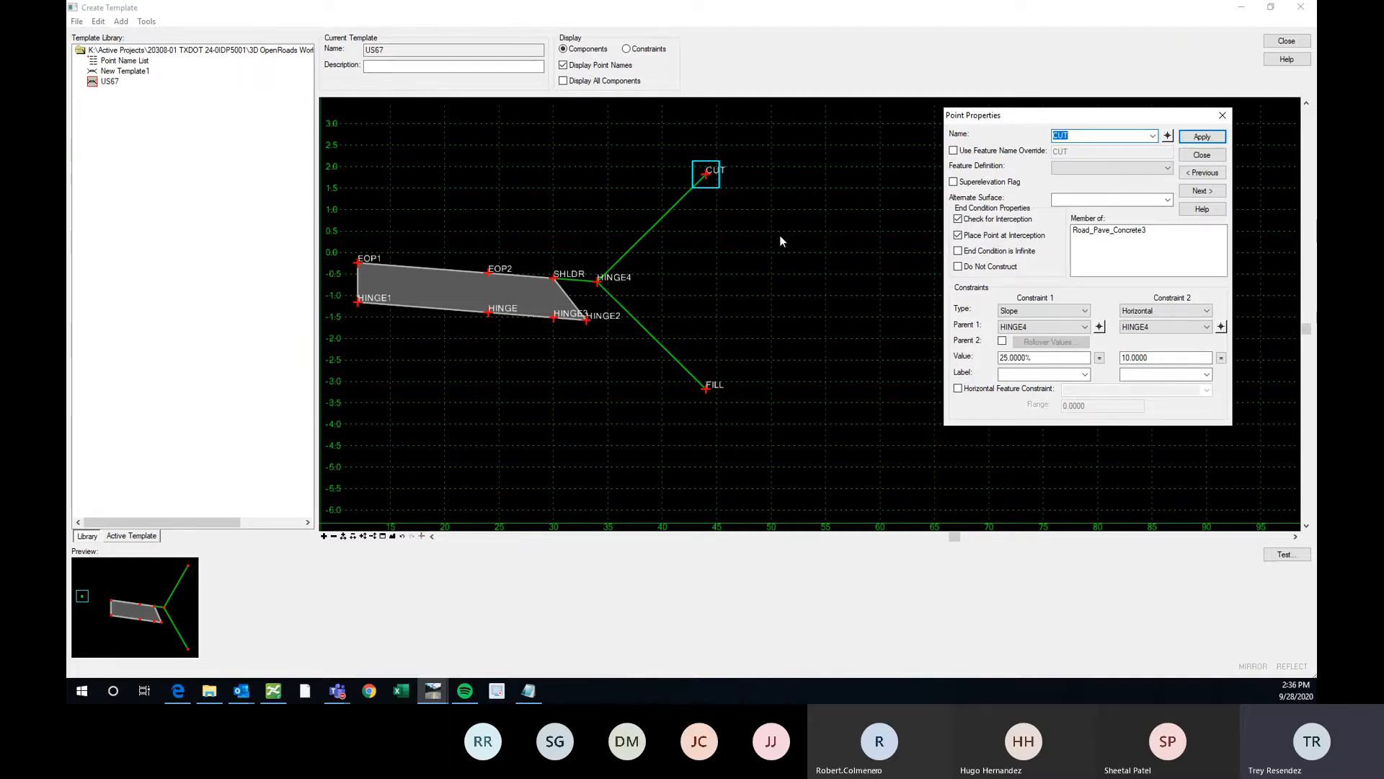
{"action": "scroll", "coordinate": [750, 217], "scroll_direction": "down", "scroll_amount": 2}
{"action": "scroll", "coordinate": [750, 216], "scroll_direction": "up", "scroll_amount": 2}
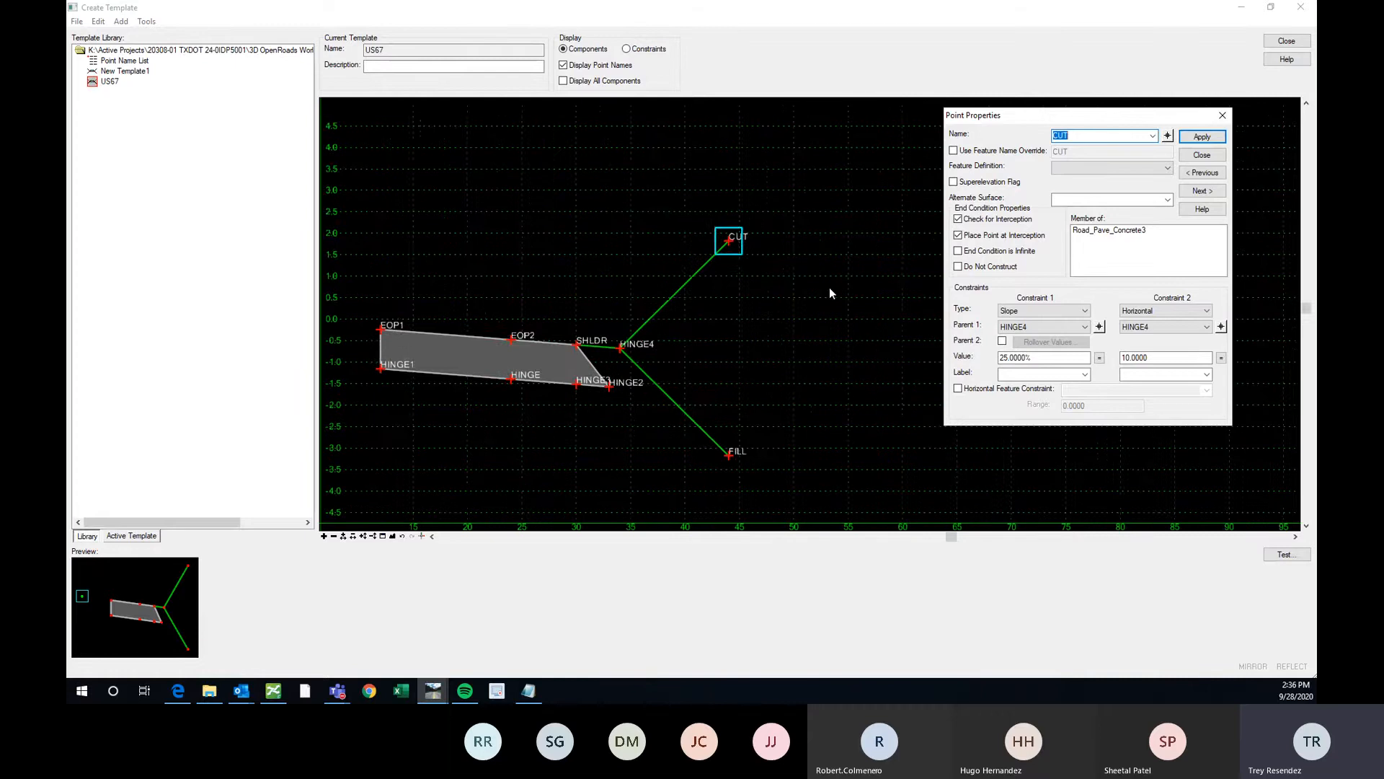
{"action": "scroll", "coordinate": [830, 291], "scroll_direction": "down", "scroll_amount": 2}
{"action": "scroll", "coordinate": [736, 265], "scroll_direction": "up", "scroll_amount": 3}
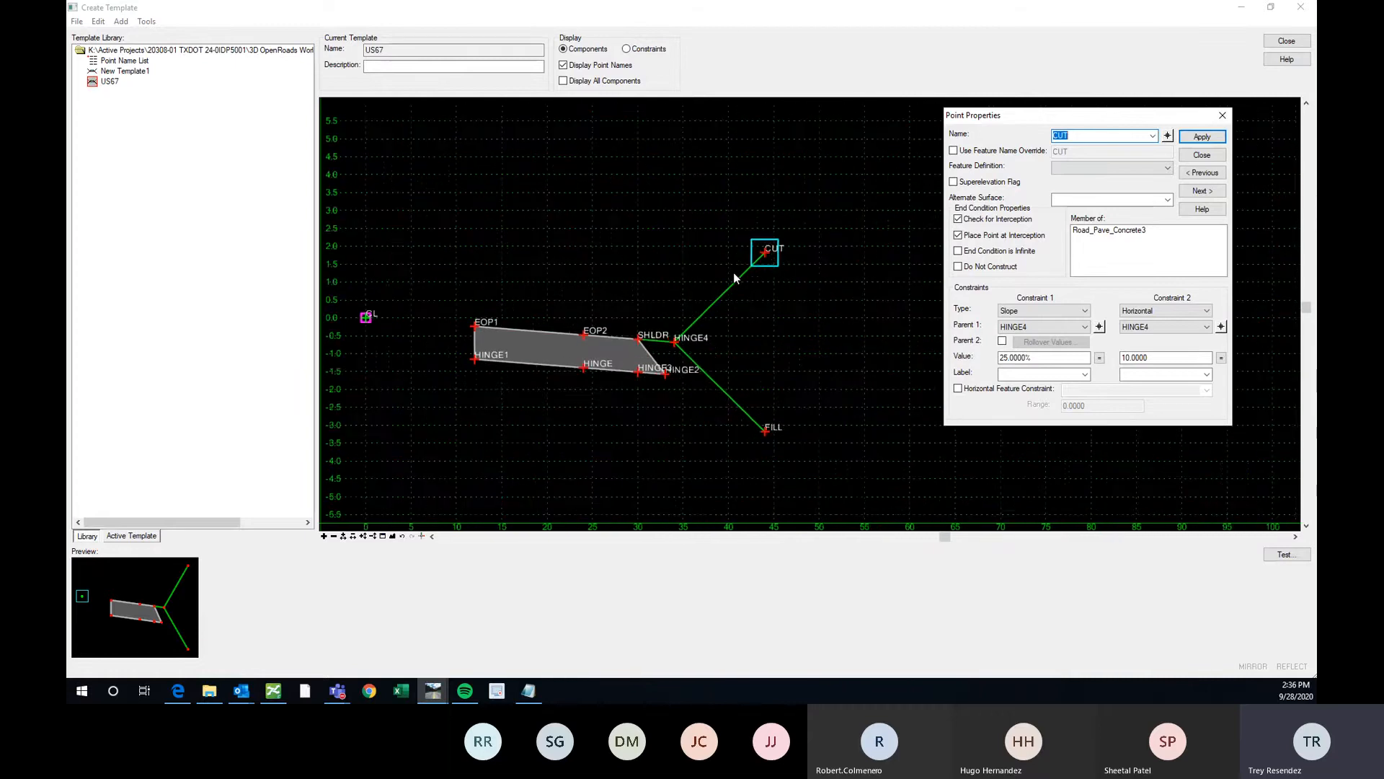
{"action": "left_click", "coordinate": [1223, 116]}
Add an end condition with the Grade_Cut feature from HINGE4, rising at about 37% to a point about 6.5 outward
{"action": "right_click", "coordinate": [825, 289]}
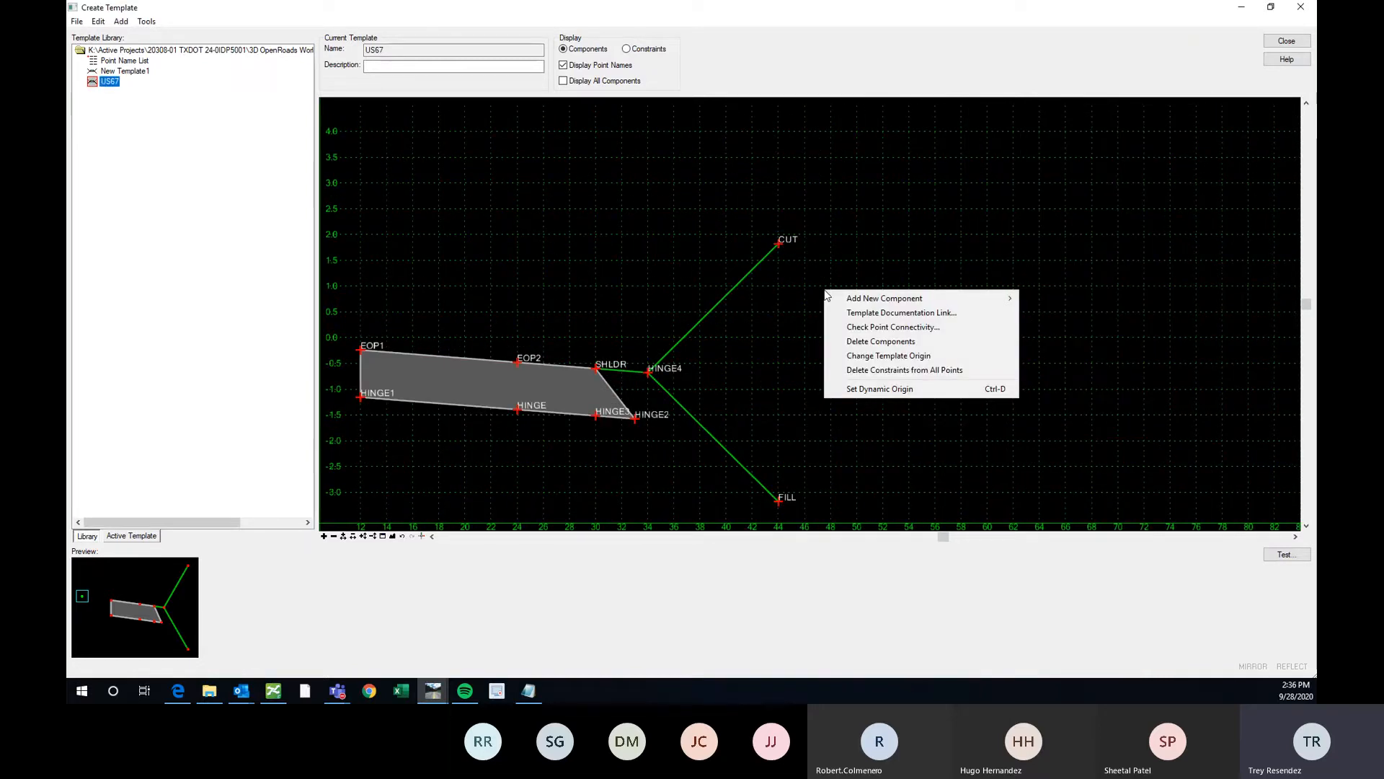
{"action": "mouse_move", "coordinate": [903, 302]}
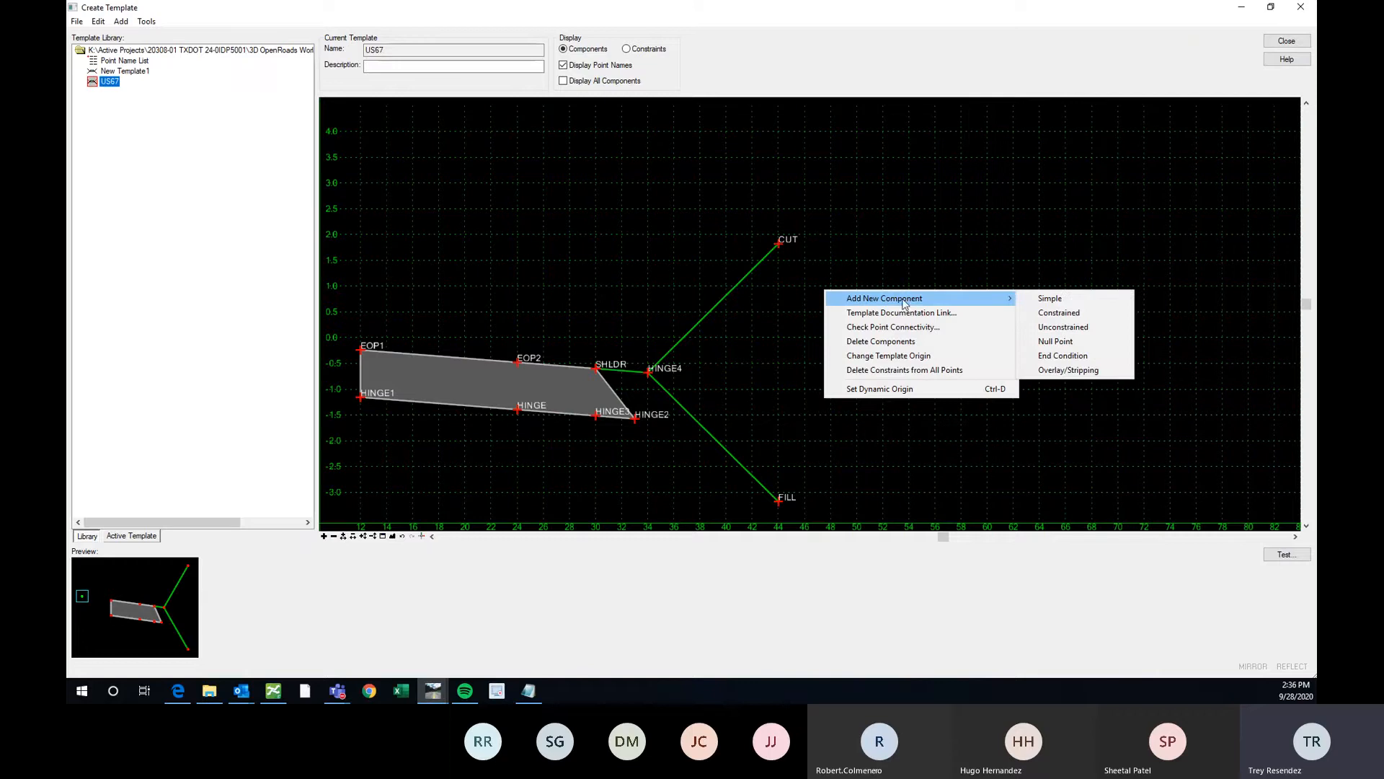
{"action": "left_click", "coordinate": [1067, 358]}
{"action": "left_click", "coordinate": [453, 564]}
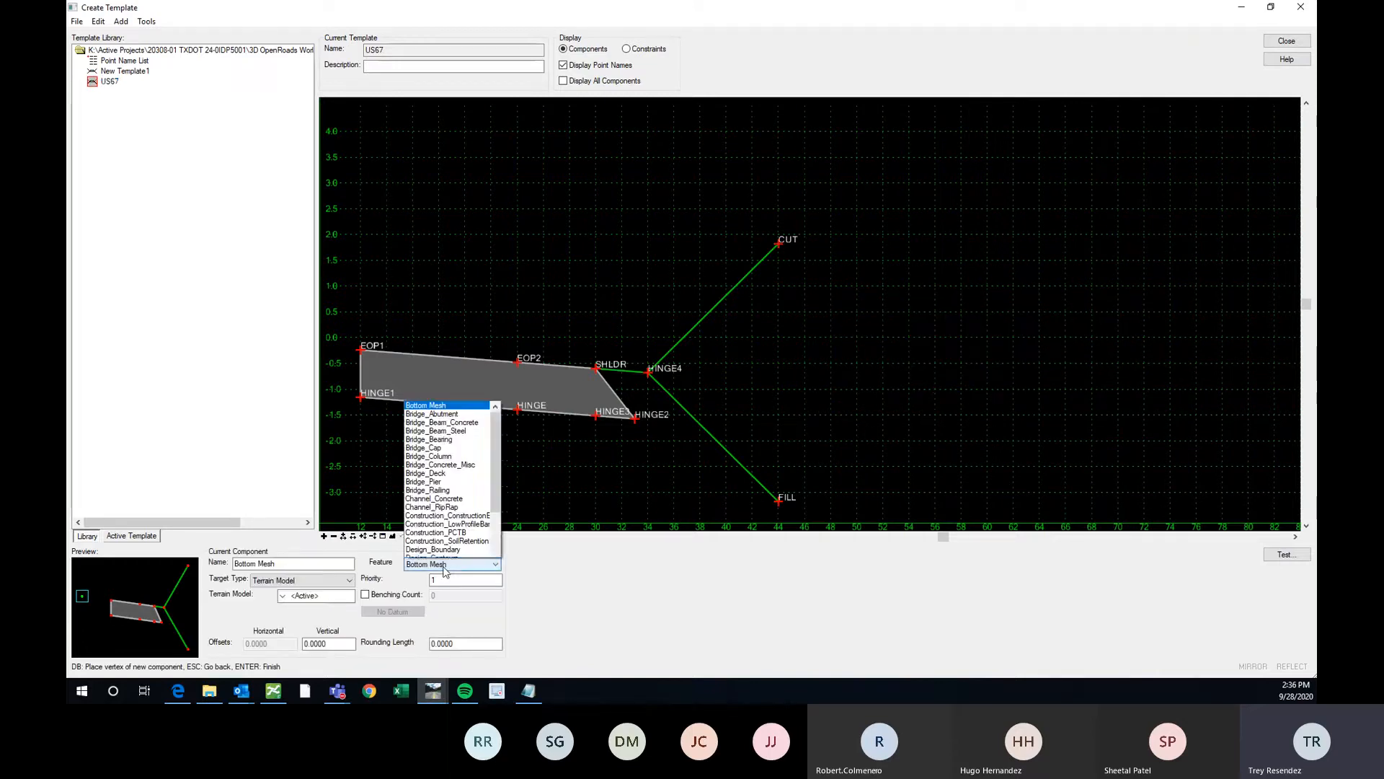
{"action": "scroll", "coordinate": [497, 311], "scroll_direction": "down", "scroll_amount": 5}
{"action": "scroll", "coordinate": [498, 318], "scroll_direction": "down", "scroll_amount": 5}
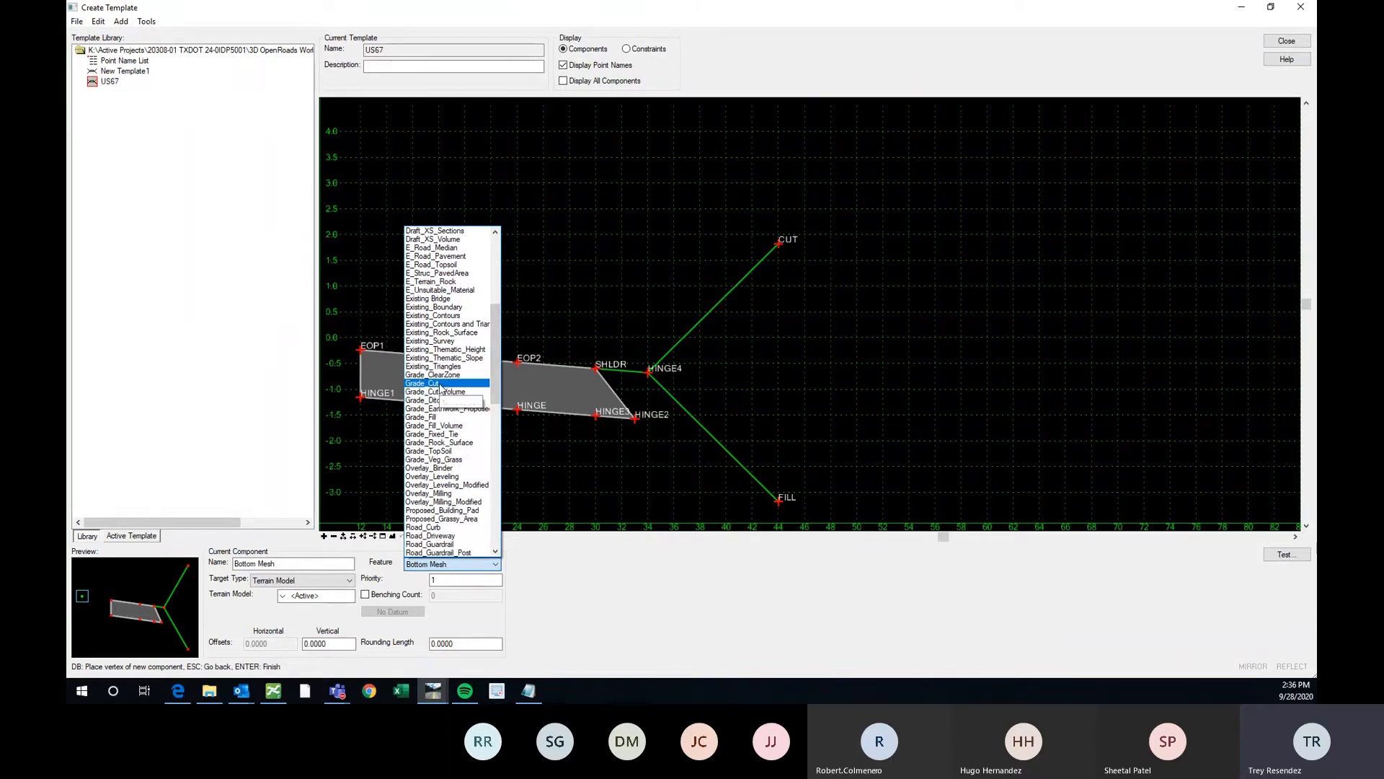
{"action": "left_click", "coordinate": [440, 385]}
{"action": "scroll", "coordinate": [674, 315], "scroll_direction": "up", "scroll_amount": 1}
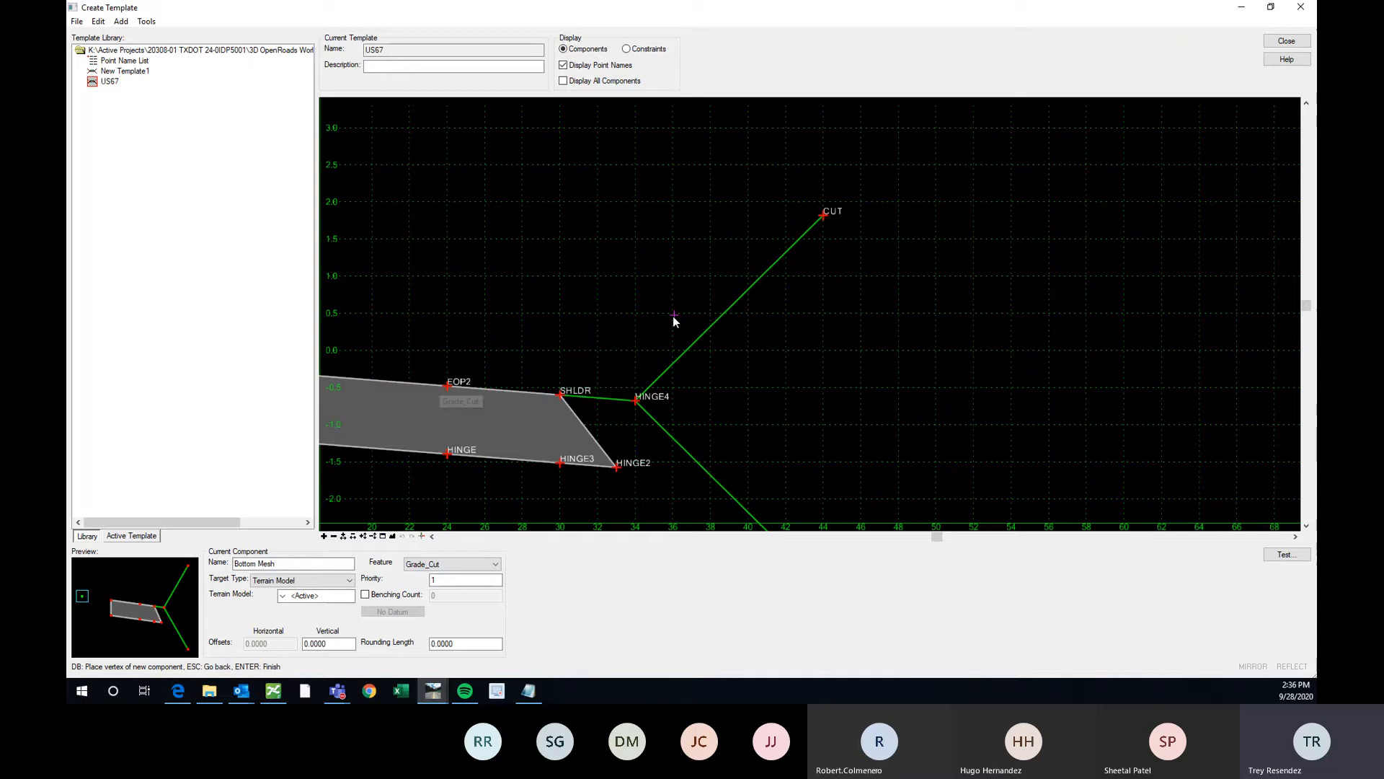
{"action": "left_click", "coordinate": [635, 401]}
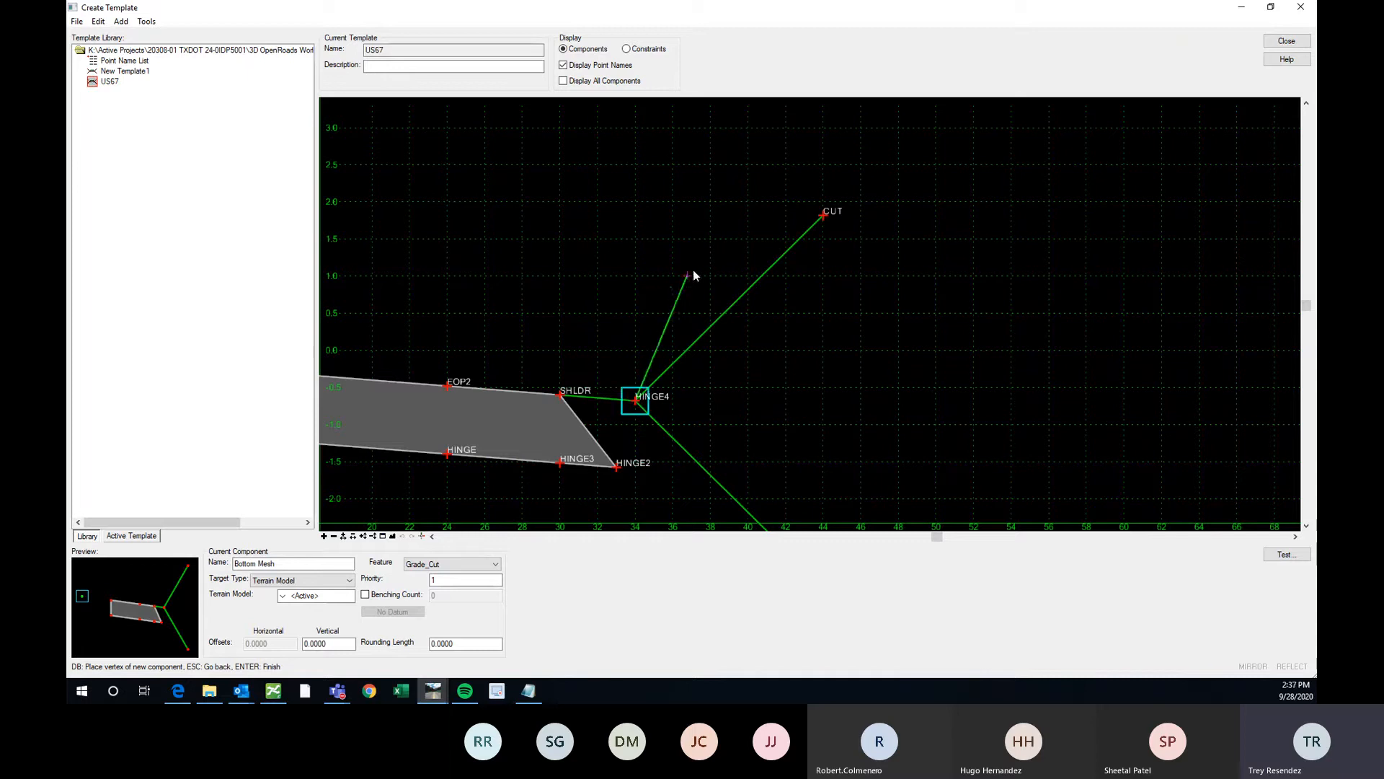
{"action": "left_click", "coordinate": [759, 223]}
{"action": "right_click", "coordinate": [812, 166]}
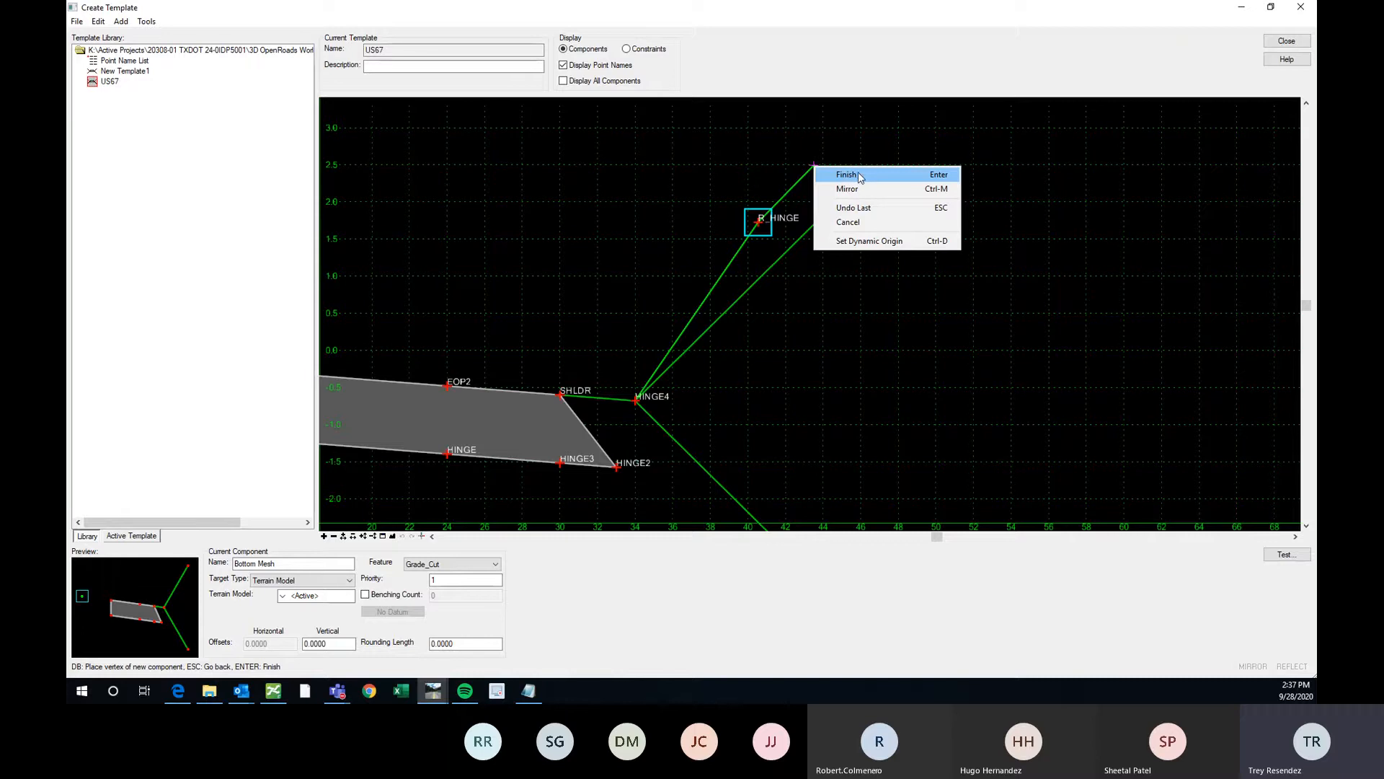
{"action": "left_click", "coordinate": [854, 176]}
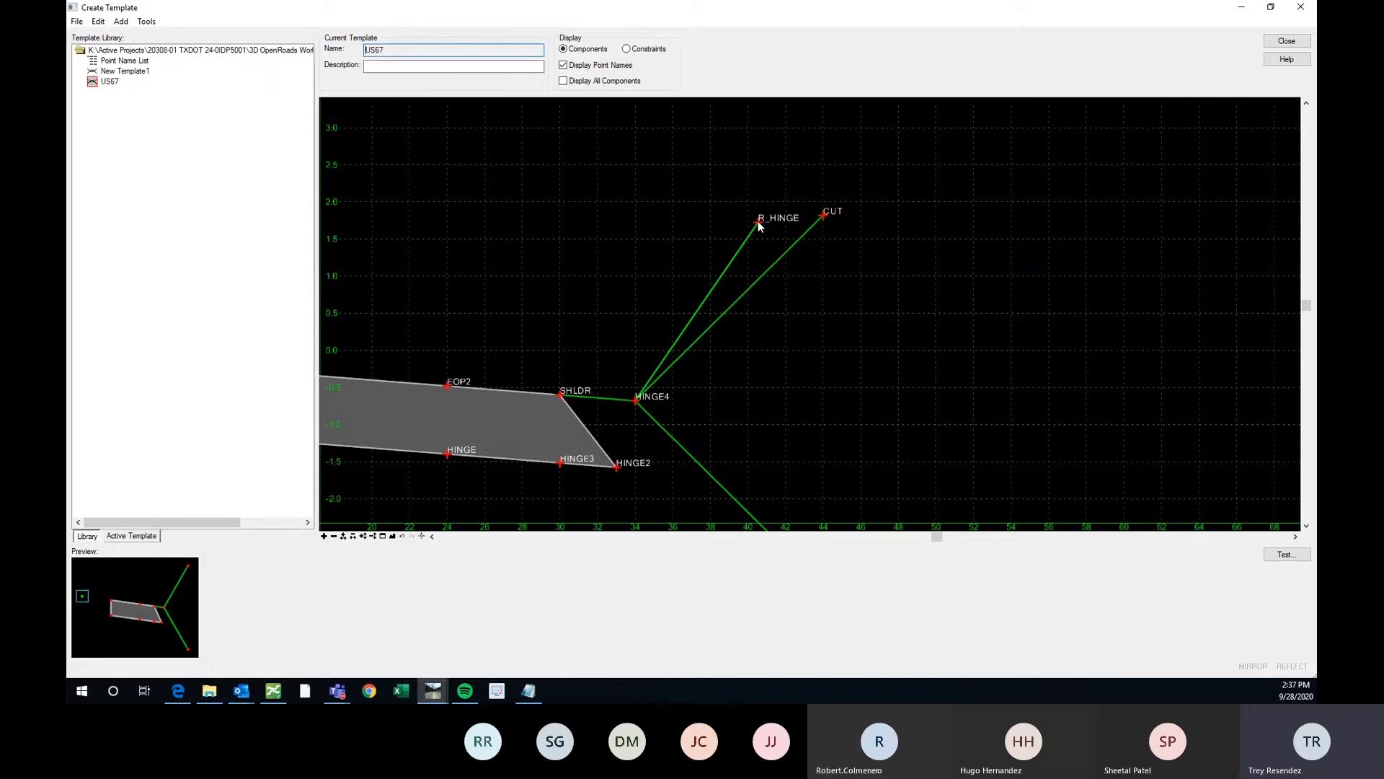
Rename the new end condition's outer point as CUT2 and make its end condition infinite
{"action": "double_click", "coordinate": [759, 223]}
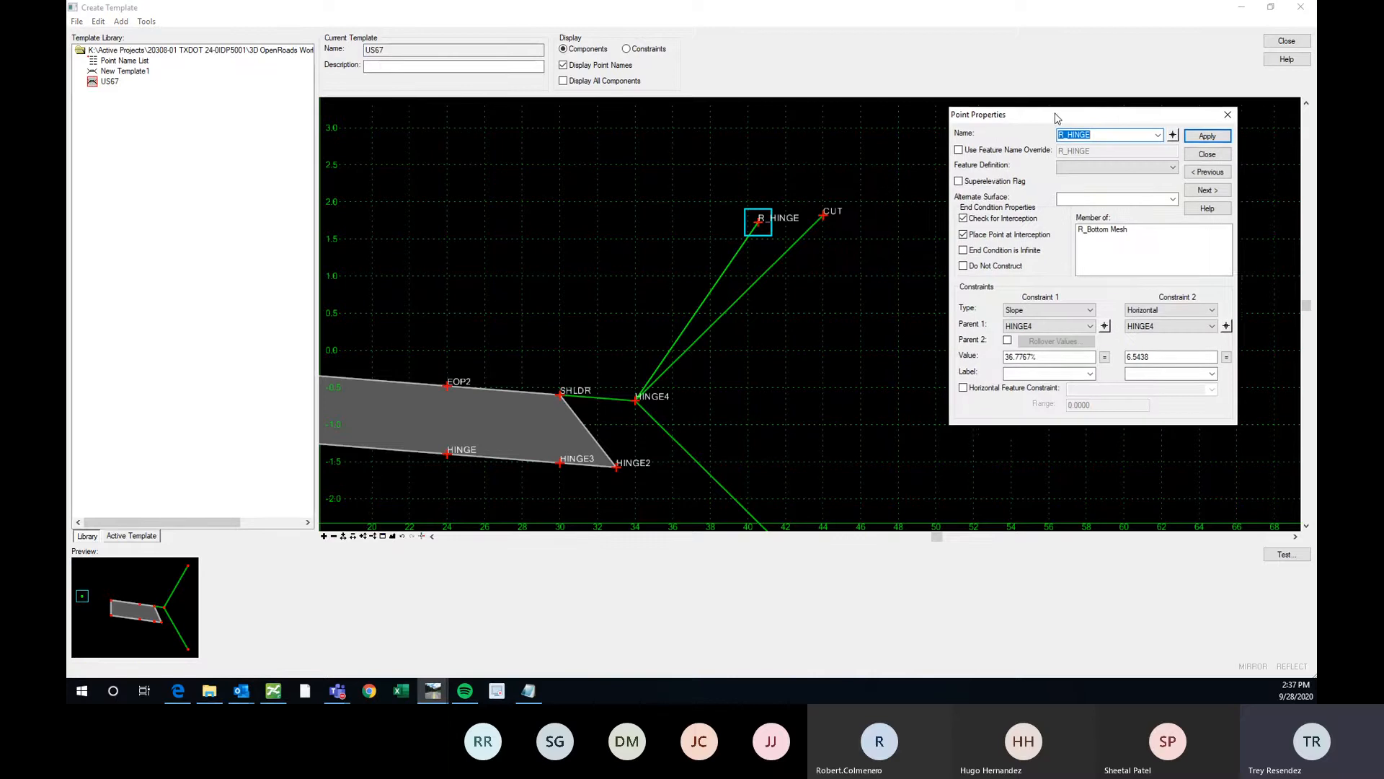
{"action": "left_click_drag", "start_coordinate": [1057, 117], "coordinate": [1067, 114]}
{"action": "type", "text": "cu"}
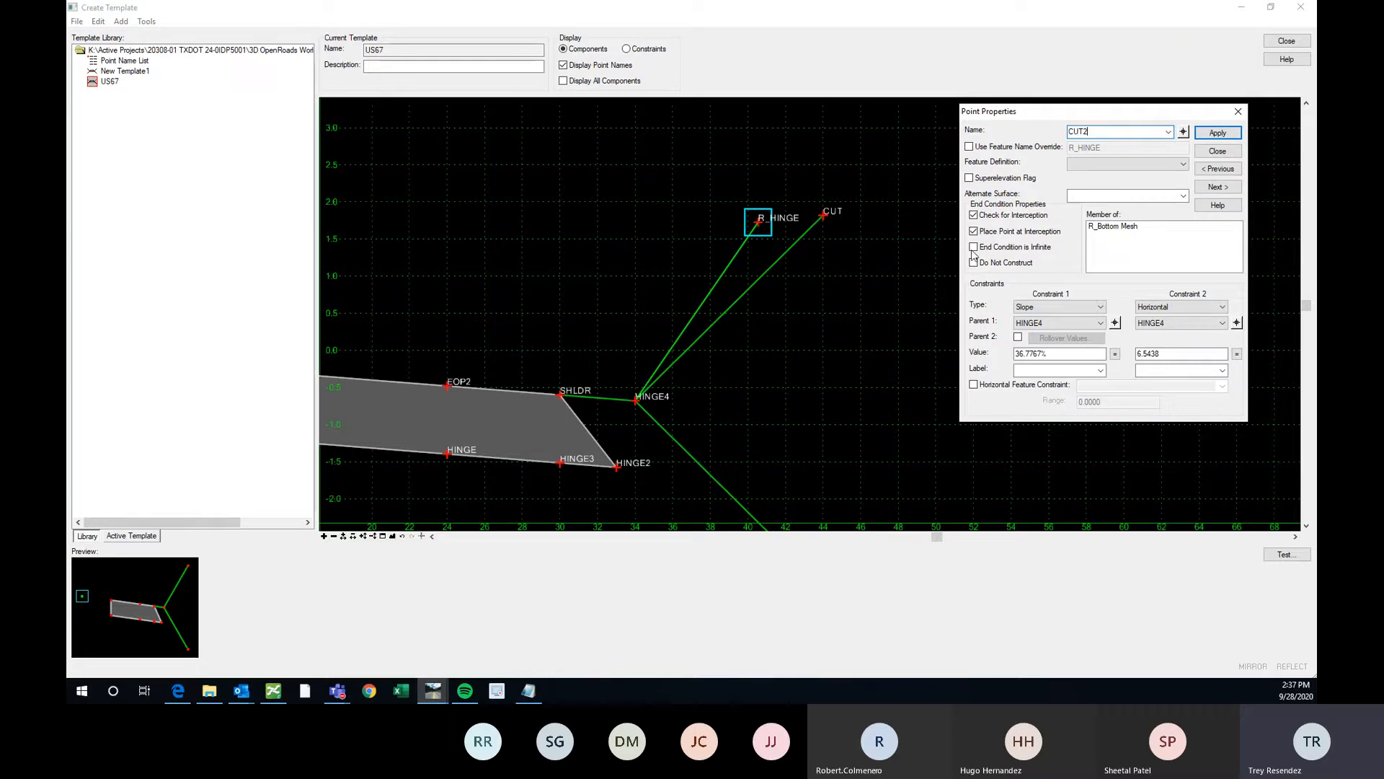
{"action": "left_click", "coordinate": [975, 248]}
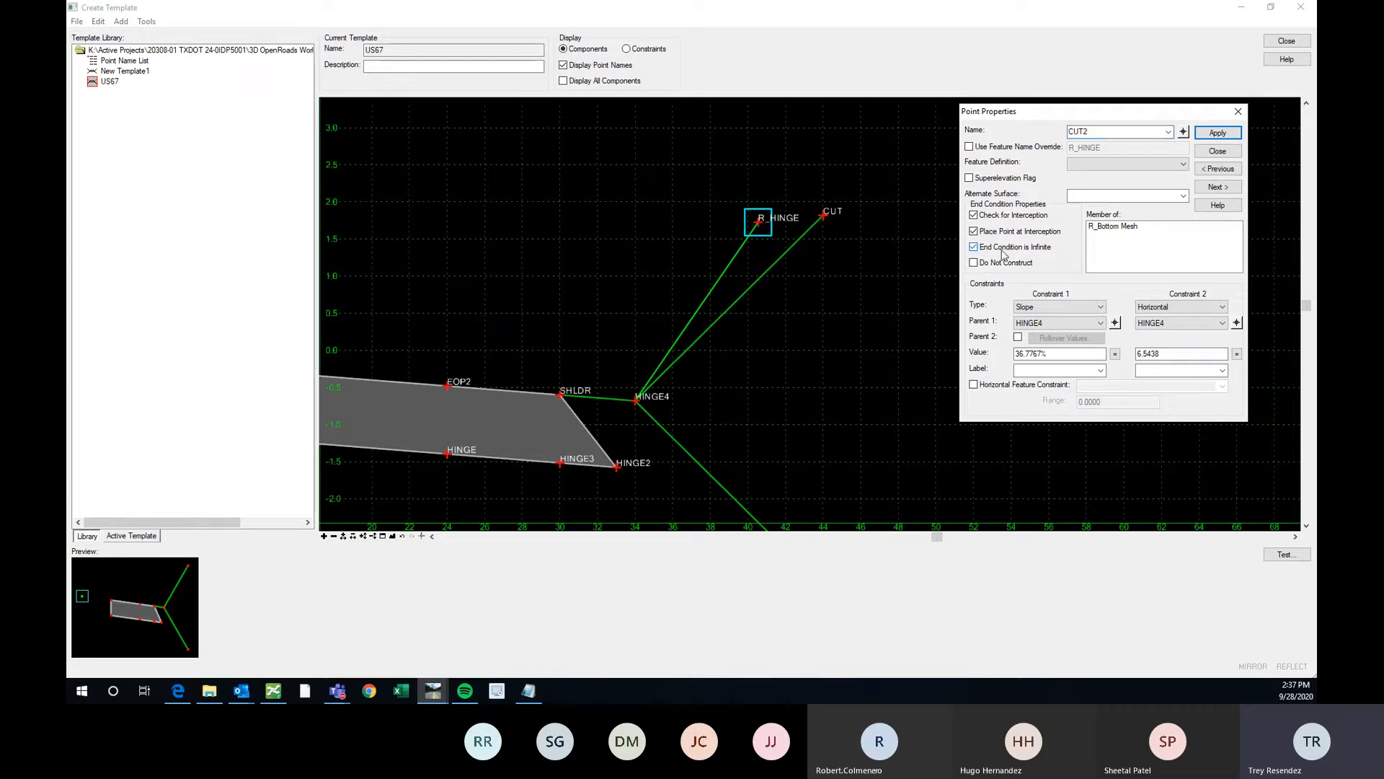
{"action": "left_click", "coordinate": [1216, 134]}
{"action": "scroll", "coordinate": [694, 287], "scroll_direction": "down", "scroll_amount": 1}
Set the slope constraint value of CUT2 to .33333333333 and apply it
{"action": "left_click_drag", "start_coordinate": [1052, 353], "coordinate": [1007, 353]}
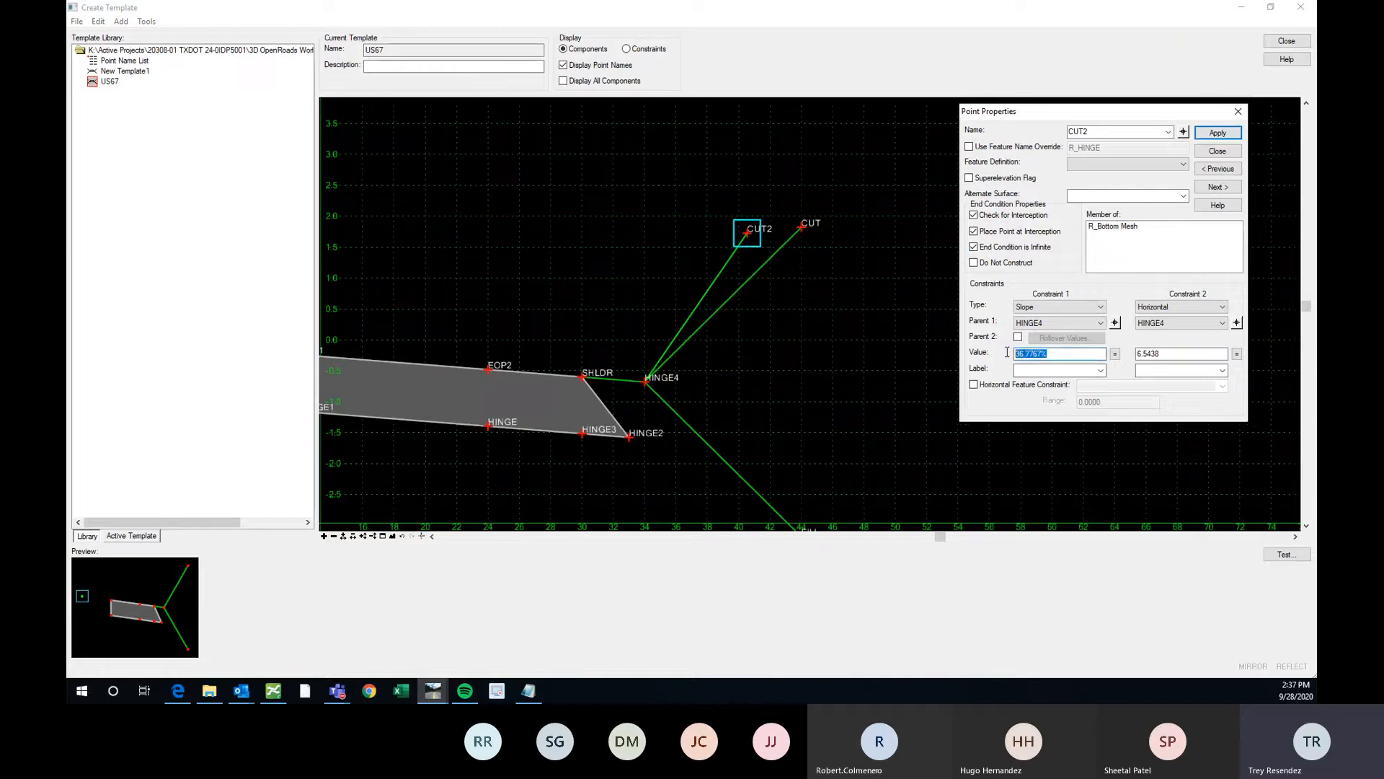
{"action": "key", "text": "BackSpace"}
{"action": "key", "text": "Return"}
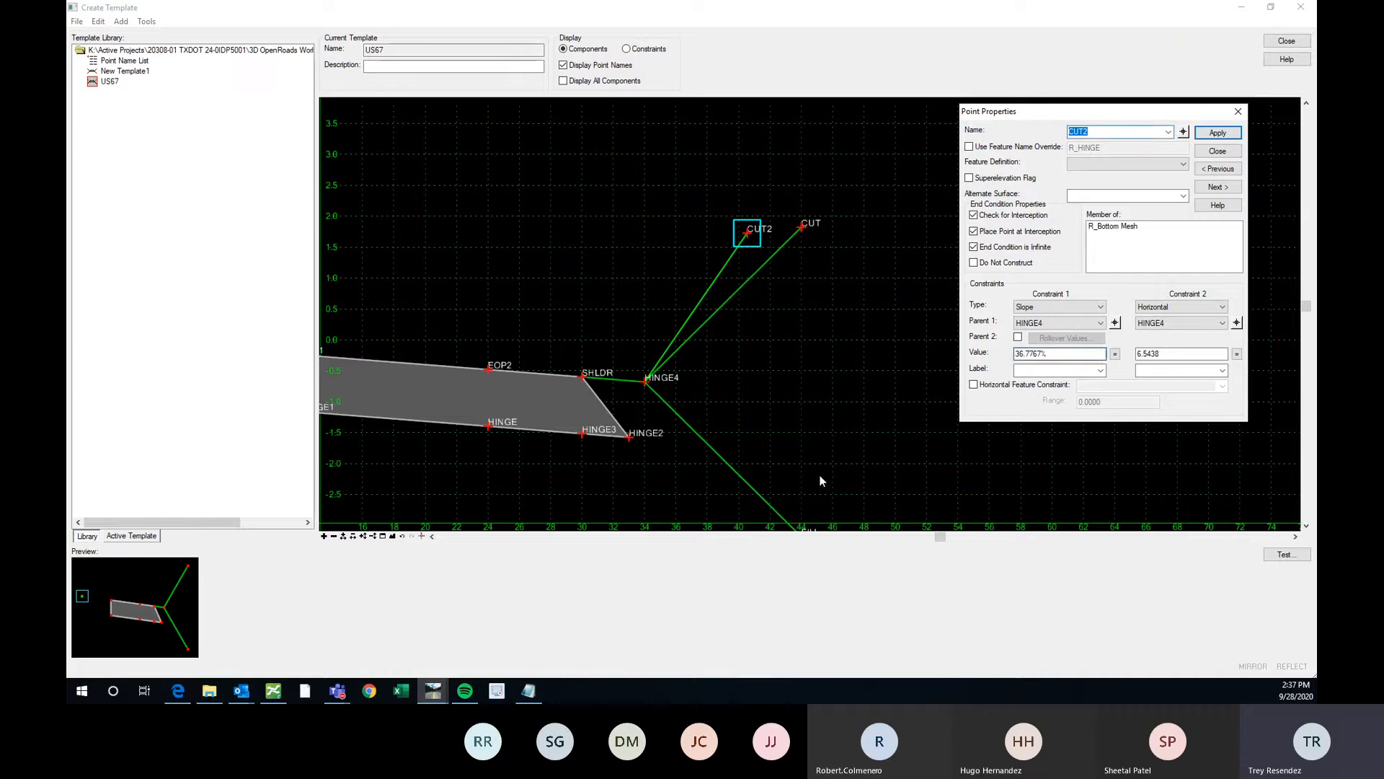
{"action": "left_click", "coordinate": [1045, 353]}
{"action": "left_click_drag", "start_coordinate": [1045, 352], "coordinate": [987, 355]}
{"action": "key", "text": "BackSpace"}
{"action": "type", "text": ".33333333333"}
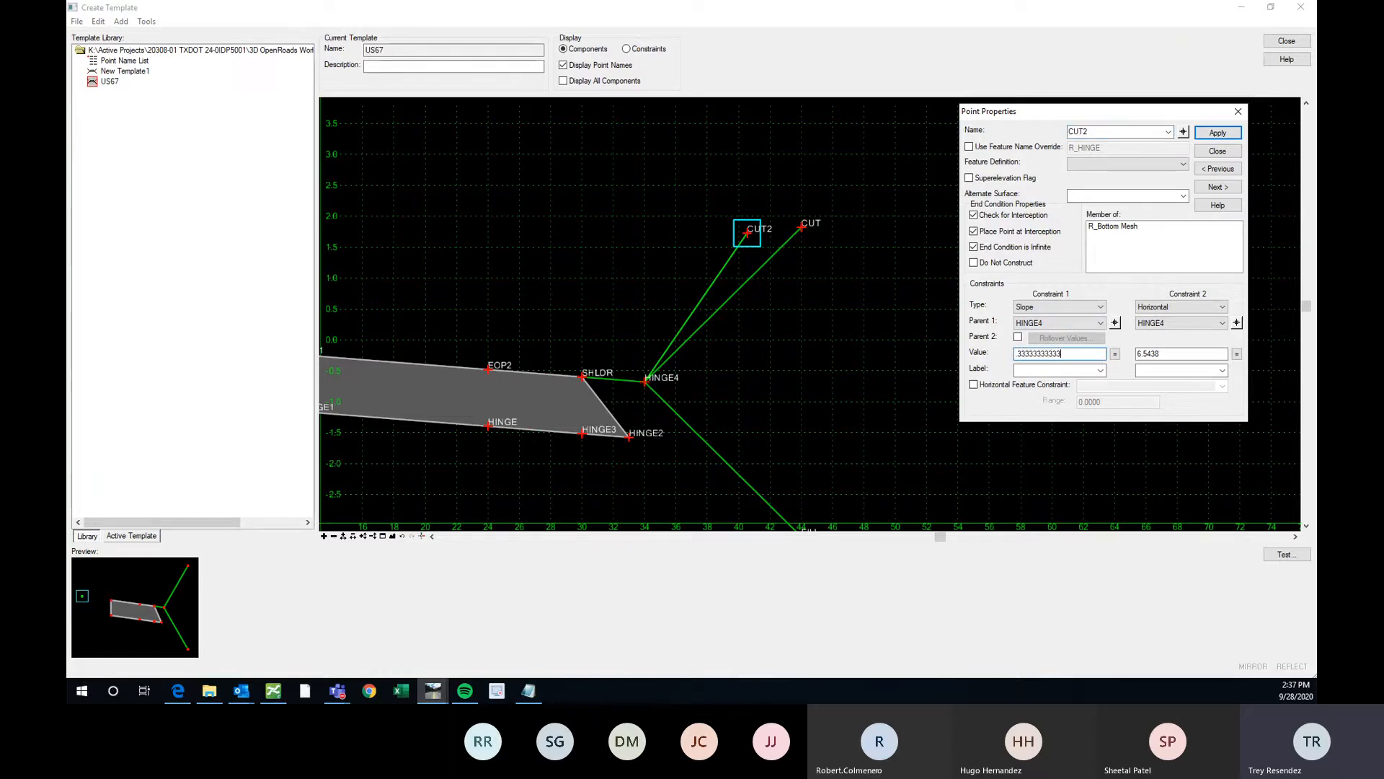
{"action": "left_click", "coordinate": [1230, 136]}
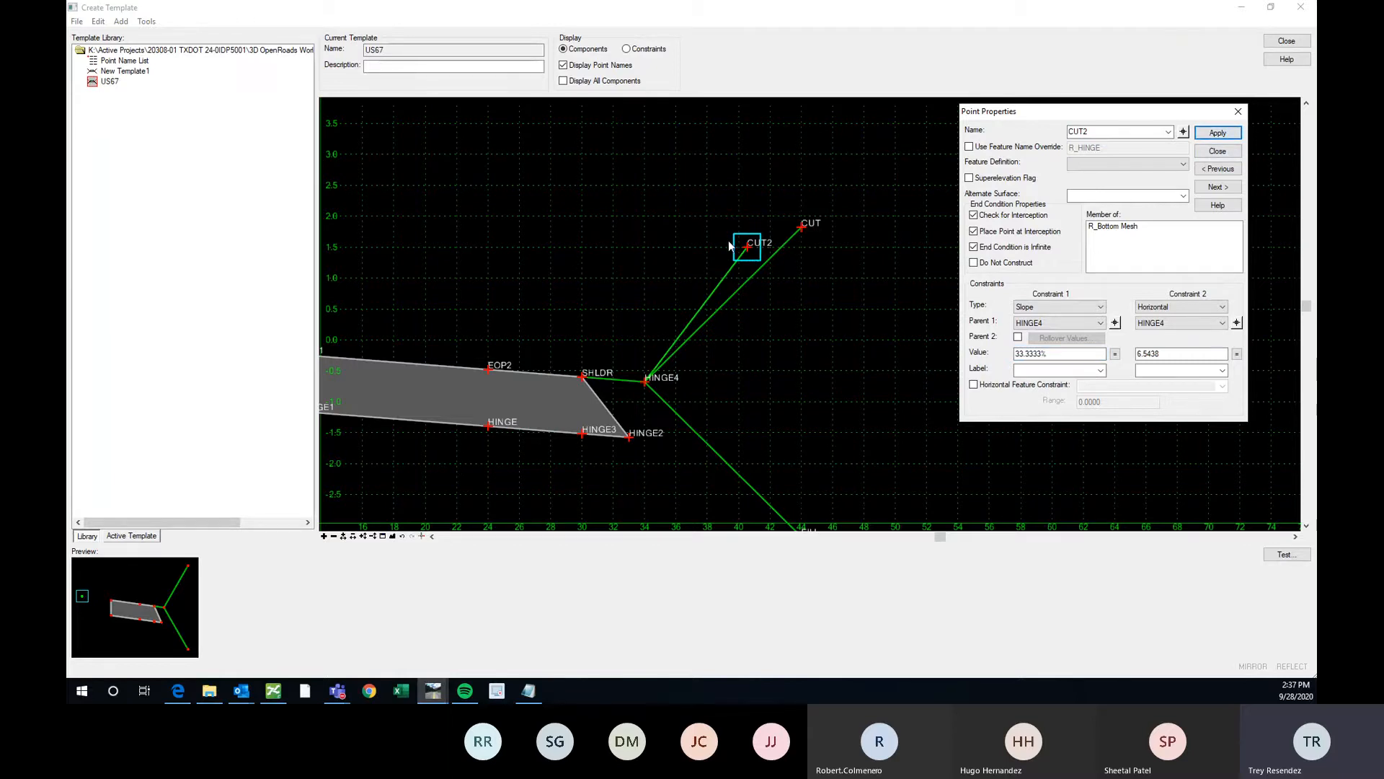
Change the parent of CUT2's horizontal constraint to the CUT point
{"action": "scroll", "coordinate": [728, 241], "scroll_direction": "up", "scroll_amount": 3}
{"action": "scroll", "coordinate": [694, 244], "scroll_direction": "down", "scroll_amount": 5}
{"action": "scroll", "coordinate": [699, 237], "scroll_direction": "up", "scroll_amount": 1}
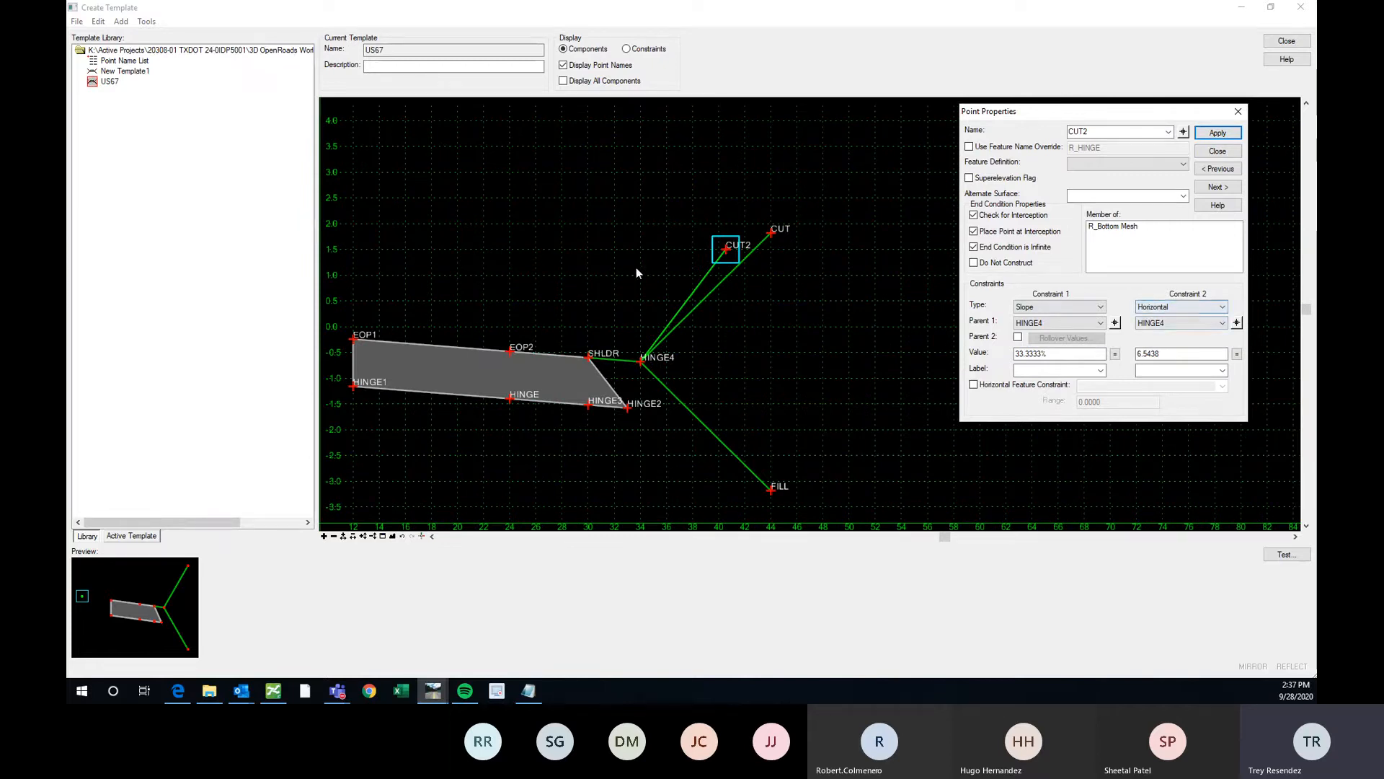
{"action": "left_click", "coordinate": [1182, 308]}
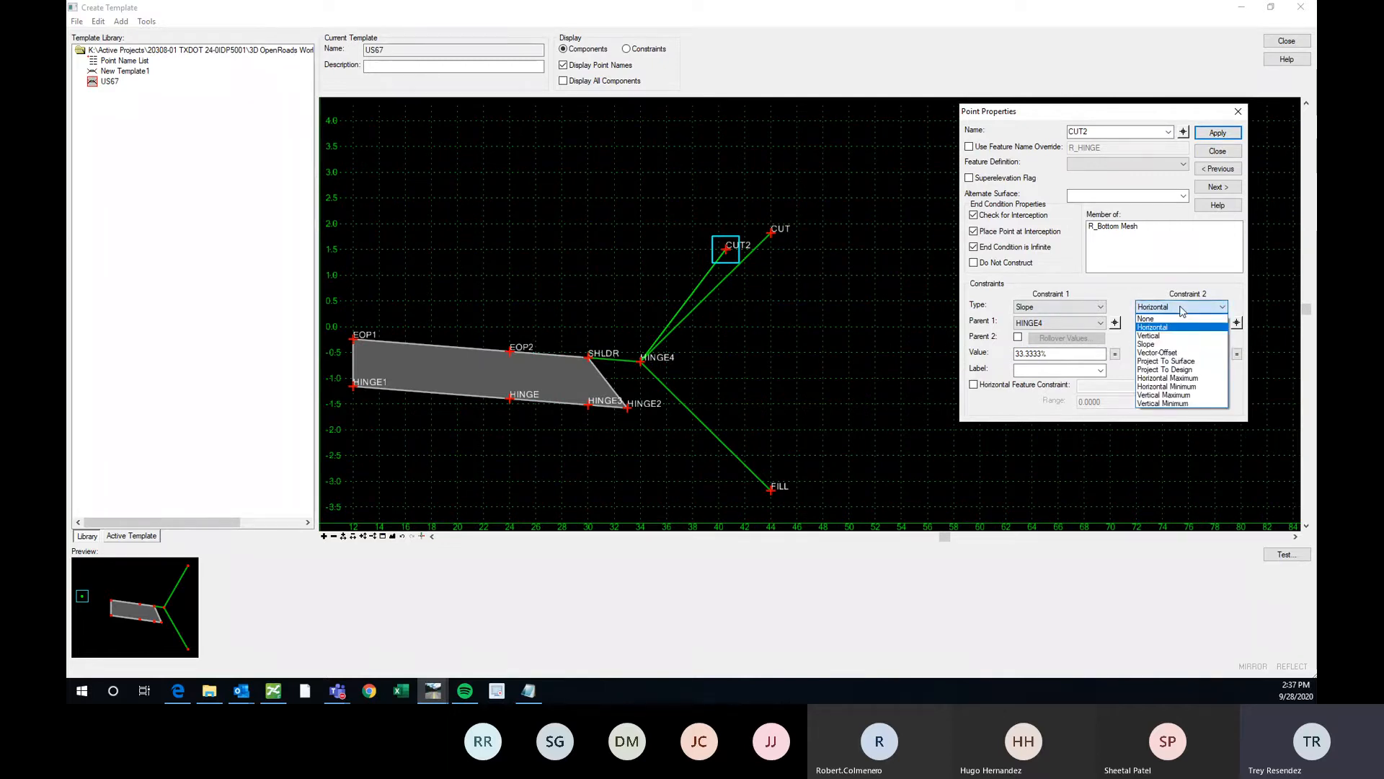
{"action": "left_click", "coordinate": [1121, 290]}
{"action": "left_click", "coordinate": [1237, 323]}
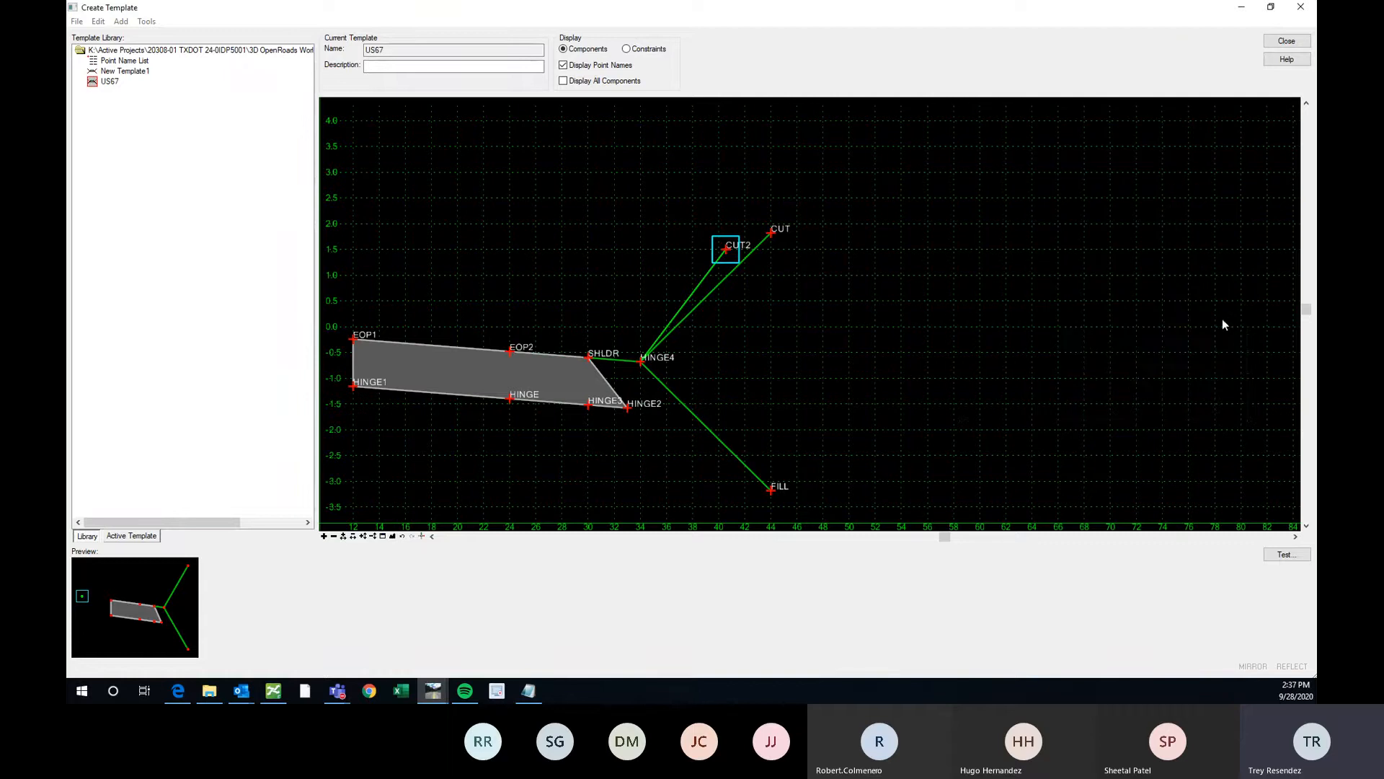
{"action": "left_click", "coordinate": [771, 233]}
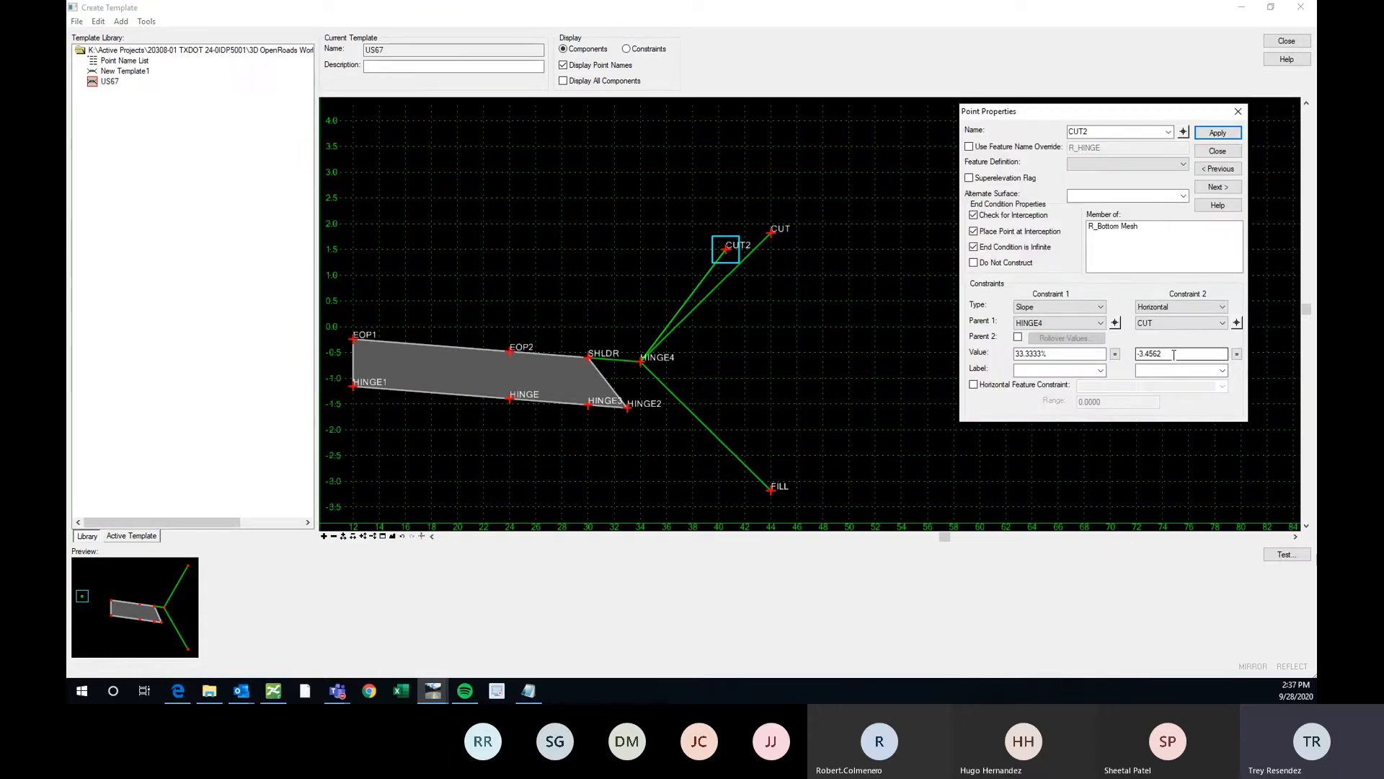
Try to set the value of CUT2's horizontal constraint to 0
{"action": "left_click_drag", "start_coordinate": [1175, 354], "coordinate": [1119, 355]}
{"action": "left_click", "coordinate": [1116, 354]}
{"action": "double_click", "coordinate": [1155, 354]}
{"action": "type", "text": "0"}
{"action": "key", "text": "Return"}
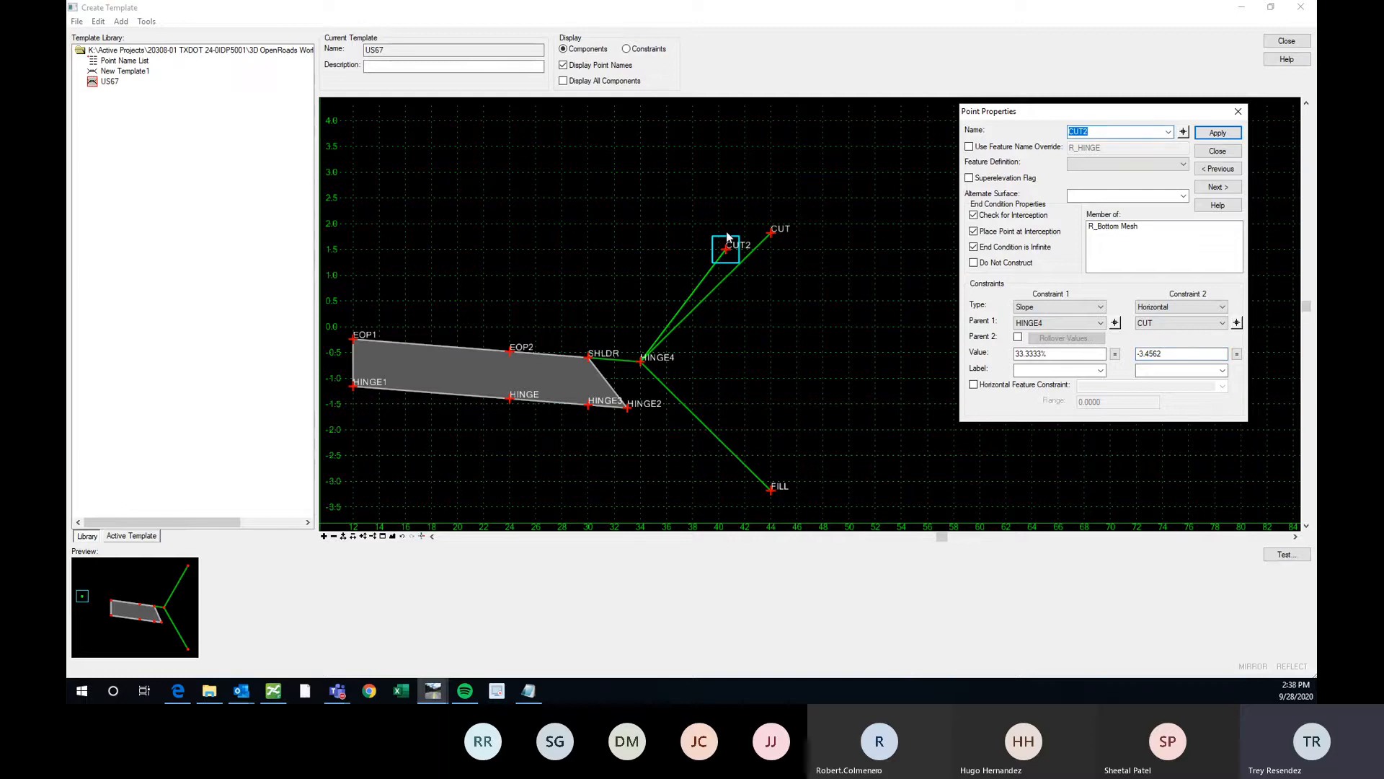
{"action": "scroll", "coordinate": [731, 238], "scroll_direction": "up", "scroll_amount": 1}
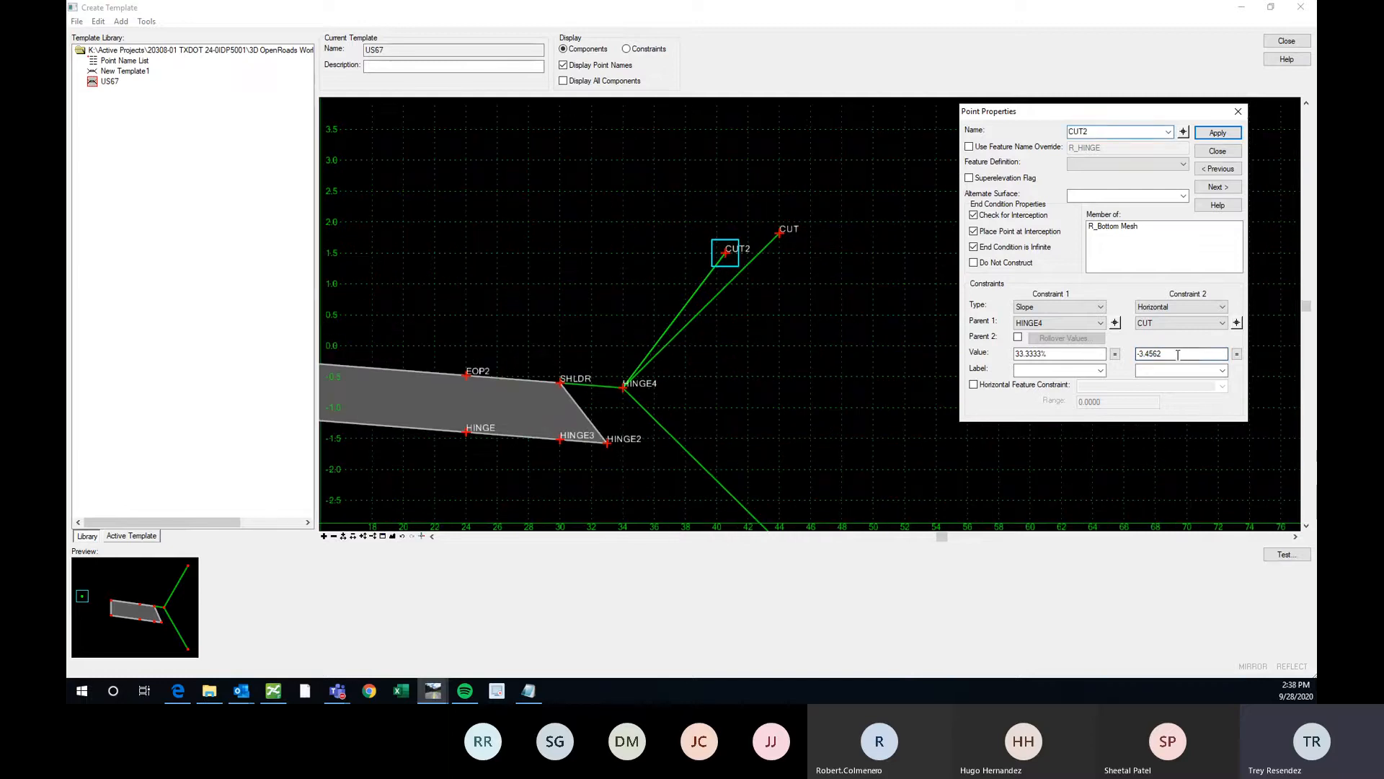
{"action": "double_click", "coordinate": [1182, 354]}
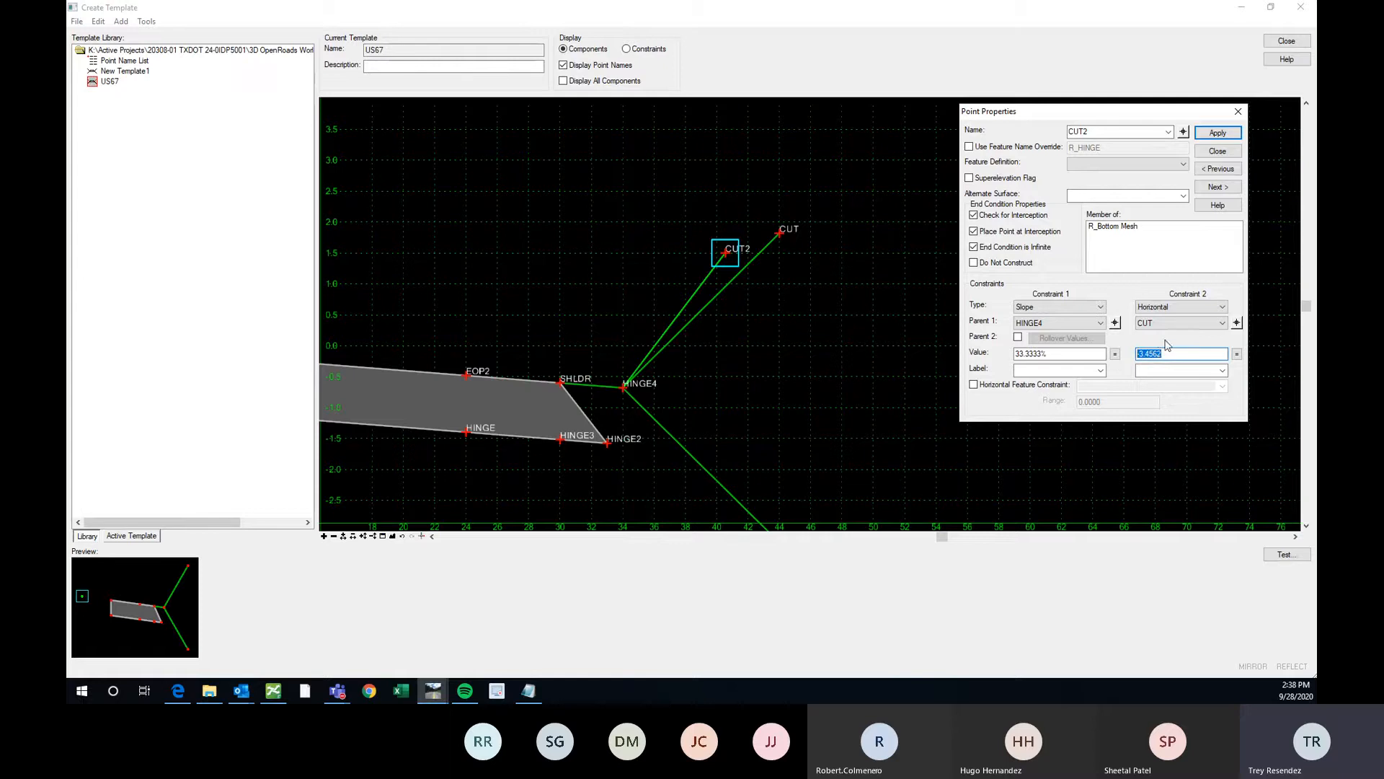
Switch the parent of CUT2's slope constraint to CUT and back to HINGE4
{"action": "left_click", "coordinate": [1116, 323]}
{"action": "left_click", "coordinate": [780, 233]}
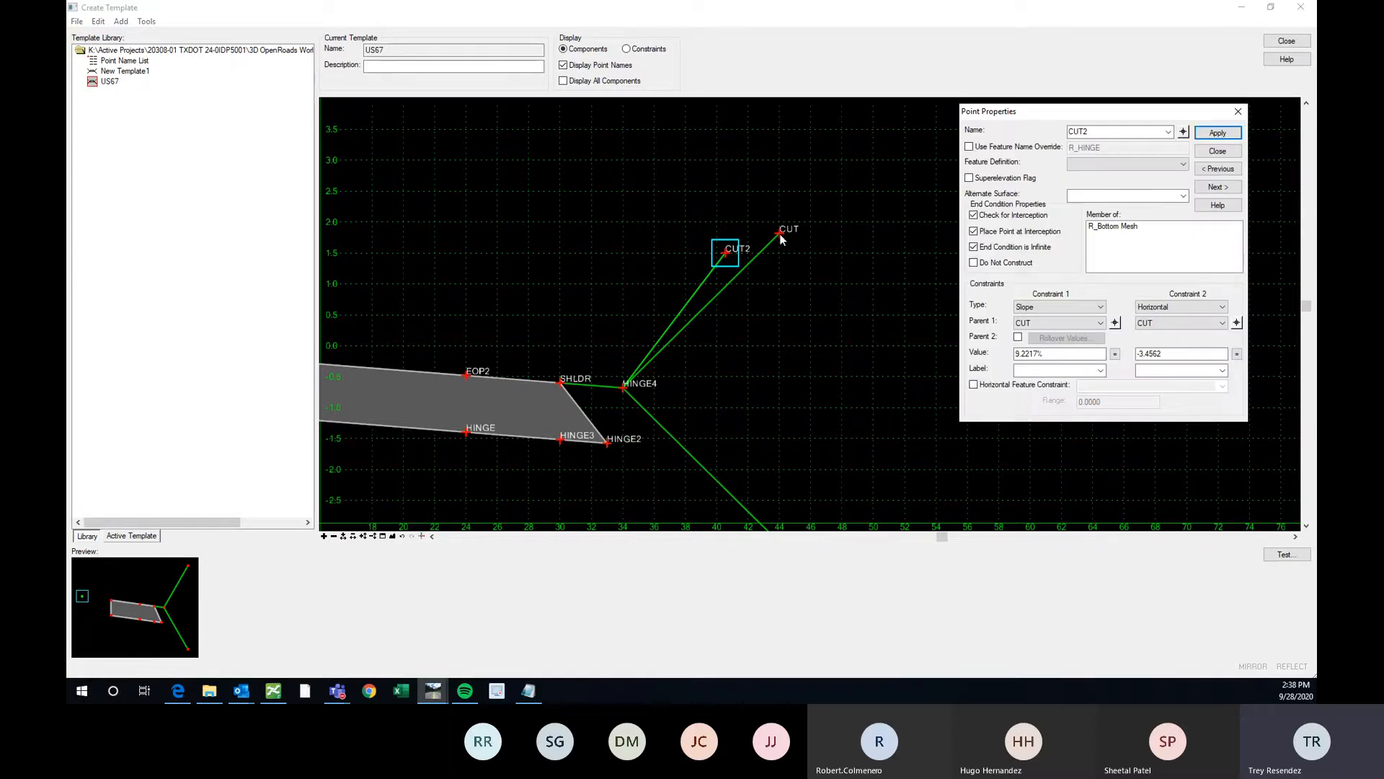
{"action": "left_click", "coordinate": [1116, 323]}
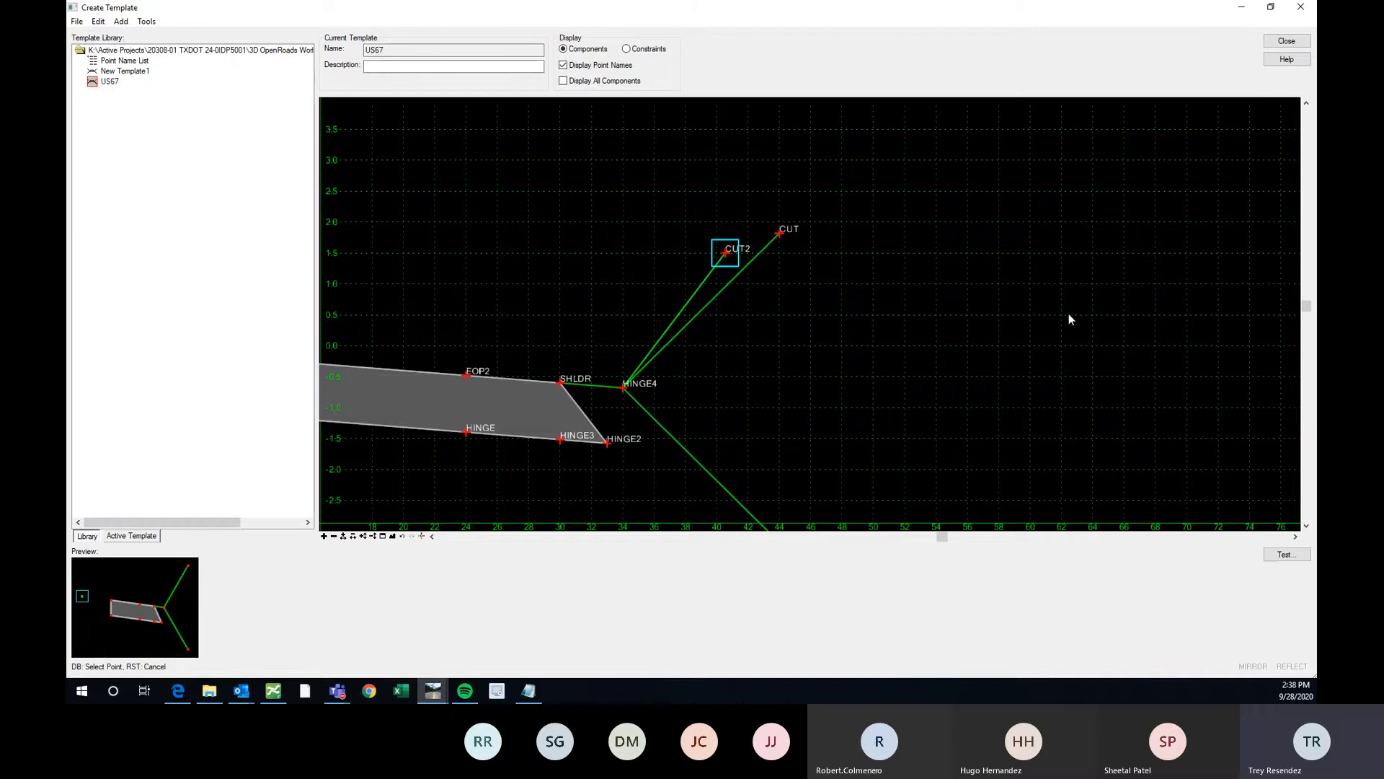
{"action": "left_click", "coordinate": [624, 387]}
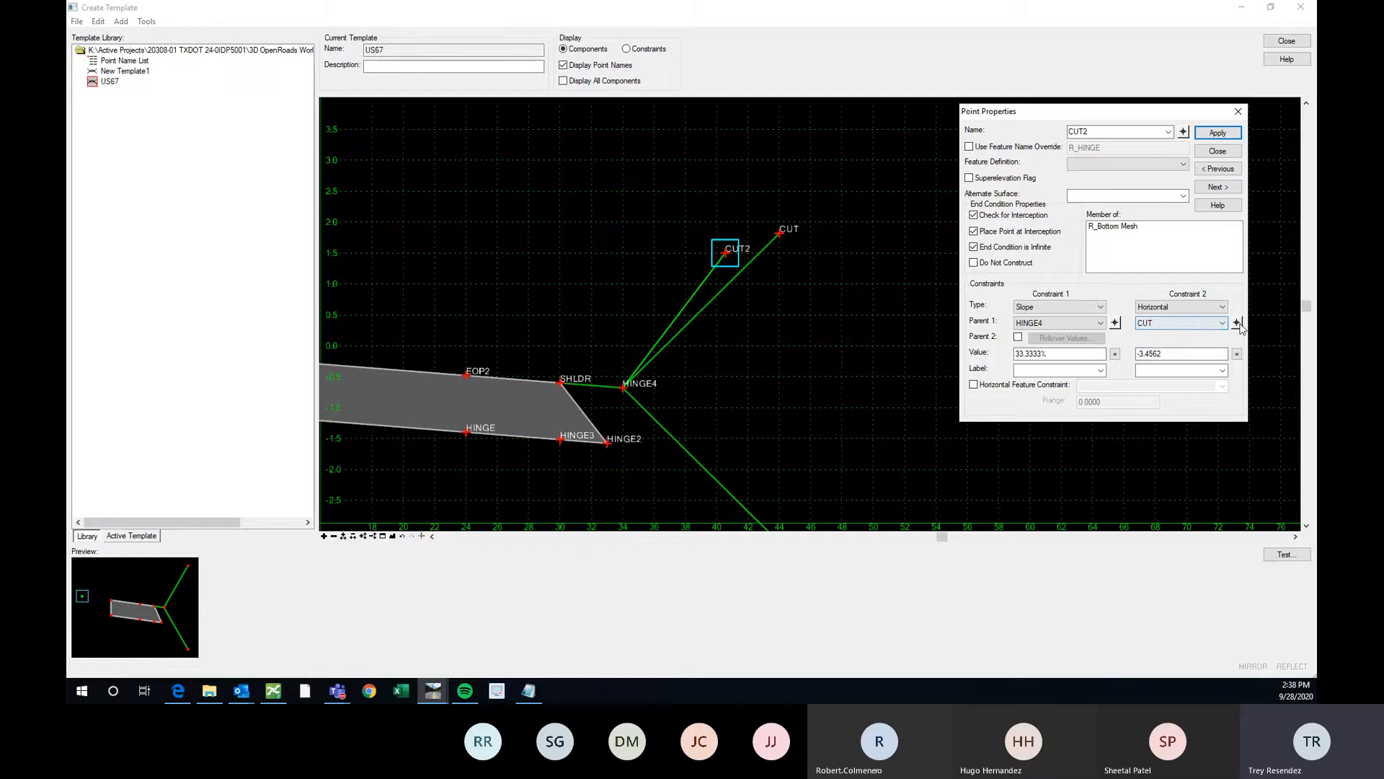
Try to apply a horizontal offset of 0 from CUT to CUT2, and check the CUT point's constraints
{"action": "left_click", "coordinate": [1184, 353]}
{"action": "left_click_drag", "start_coordinate": [1183, 353], "coordinate": [1117, 360]}
{"action": "type", "text": "0"}
{"action": "key", "text": "Return"}
{"action": "left_click", "coordinate": [1216, 139]}
{"action": "left_click", "coordinate": [1238, 112]}
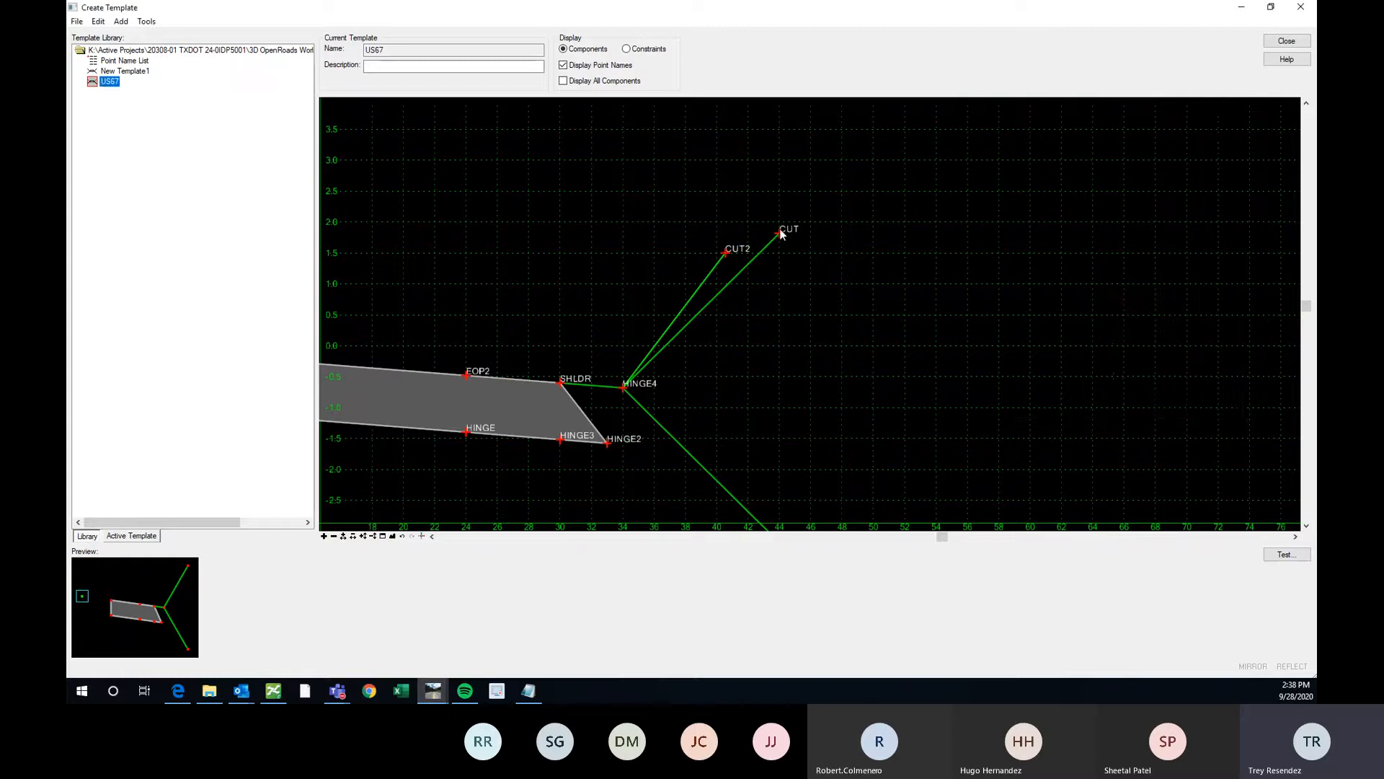
{"action": "double_click", "coordinate": [779, 234]}
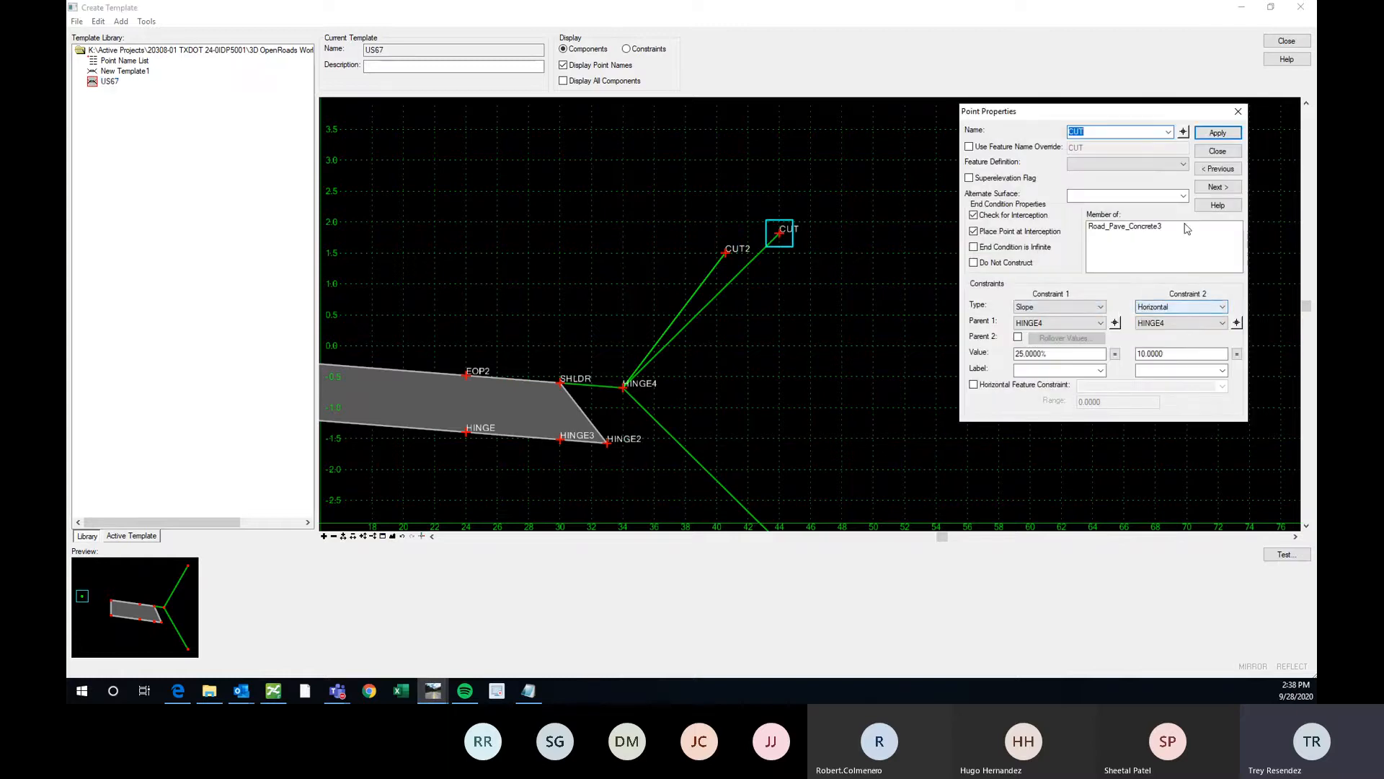
{"action": "left_click", "coordinate": [1238, 113]}
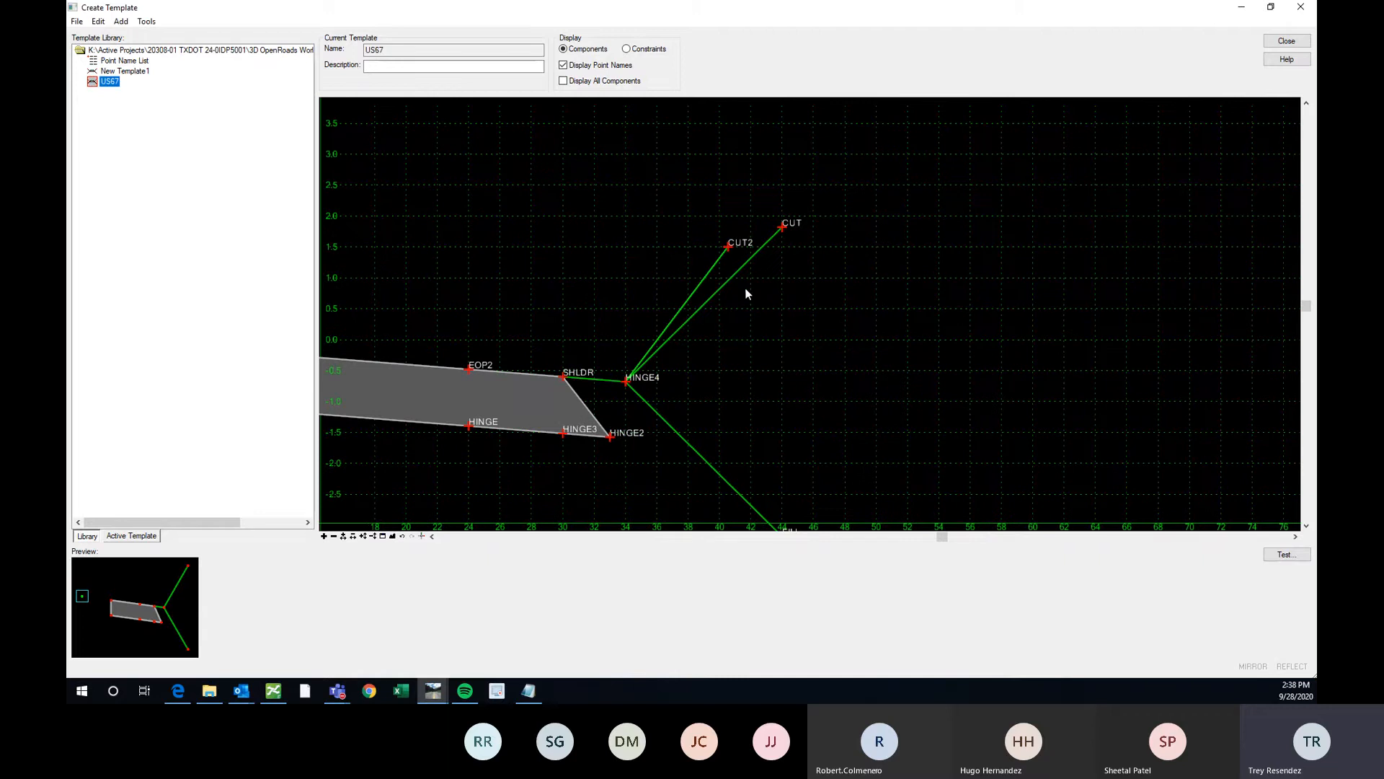
Start the end condition test for the template and open the conflicting priorities of HINGE4 for editing
{"action": "left_click", "coordinate": [1283, 556]}
{"action": "left_click_drag", "start_coordinate": [686, 323], "coordinate": [741, 285]}
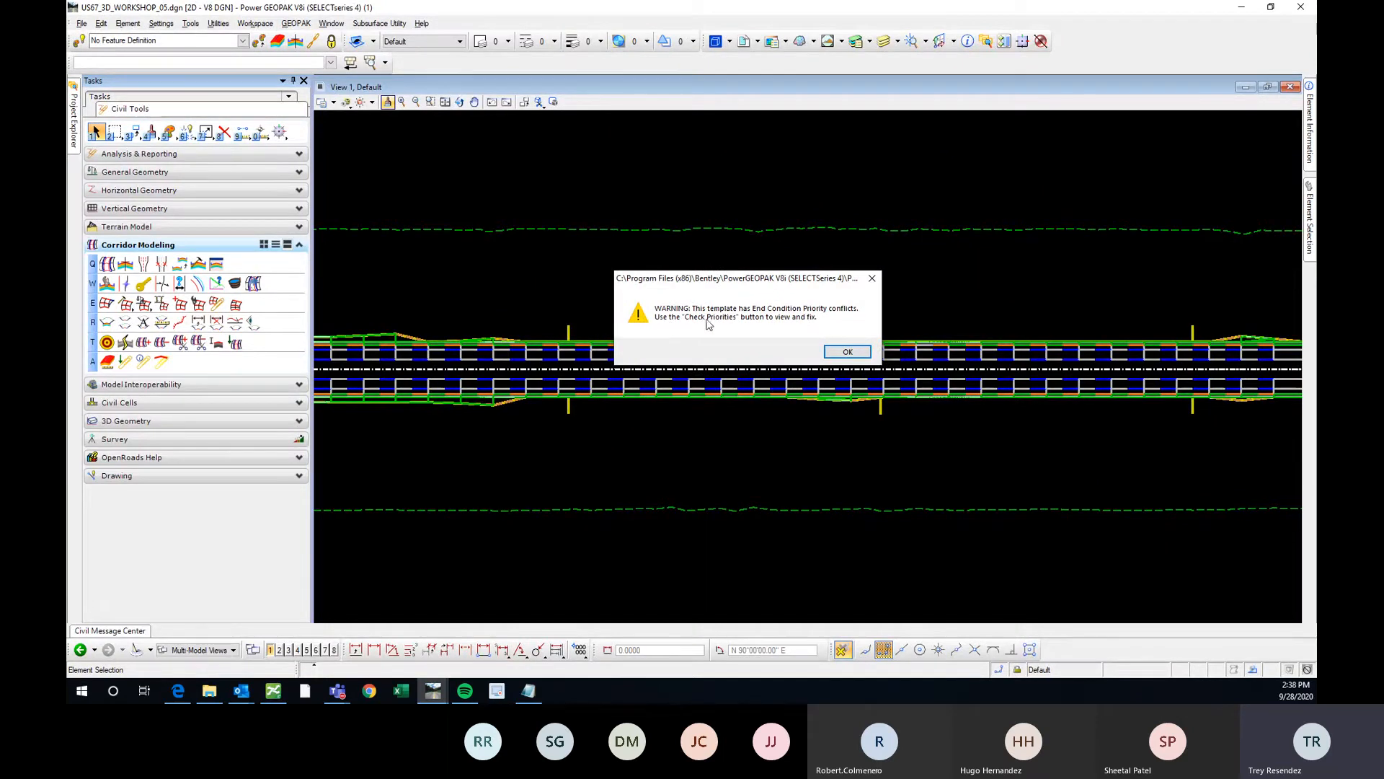
{"action": "left_click", "coordinate": [843, 353]}
{"action": "left_click_drag", "start_coordinate": [858, 88], "coordinate": [724, 68]}
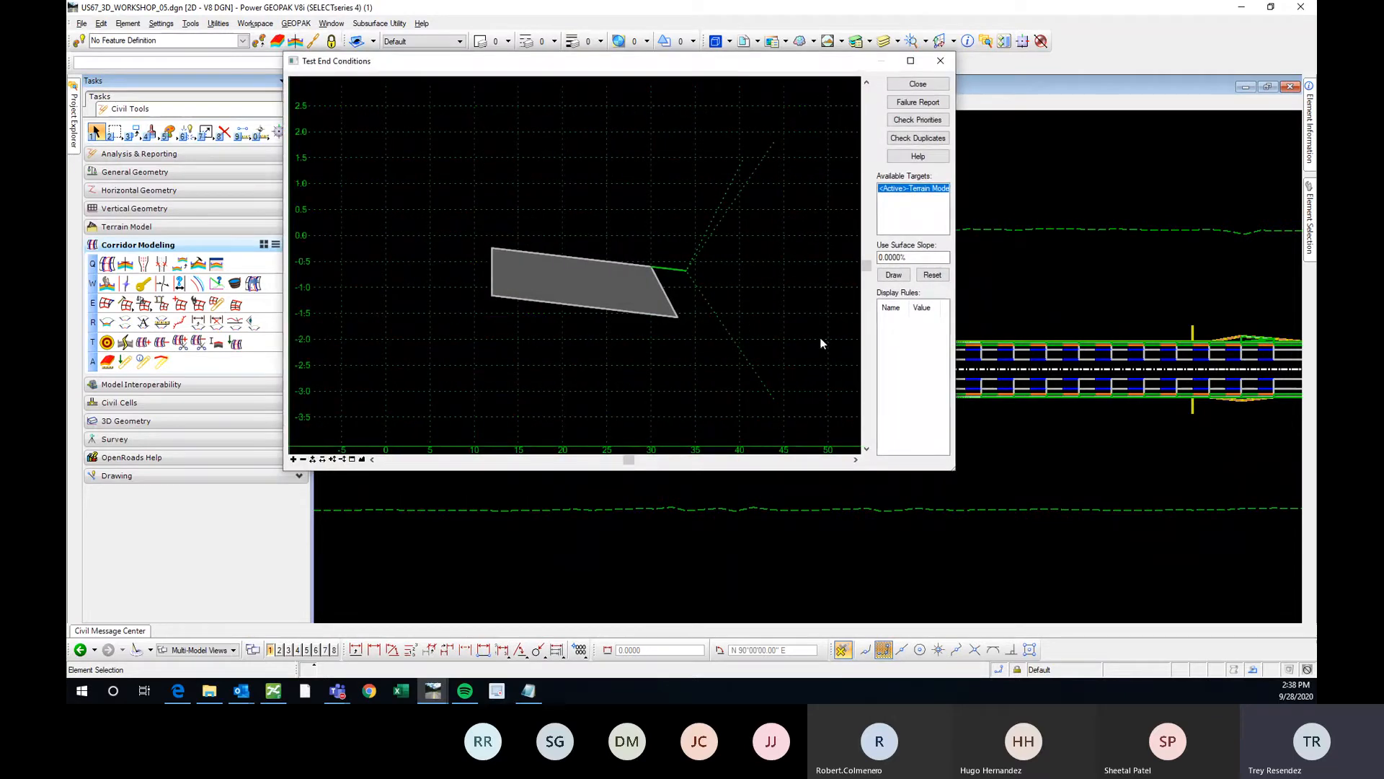
{"action": "left_click", "coordinate": [907, 122]}
{"action": "left_click_drag", "start_coordinate": [646, 285], "coordinate": [445, 177]}
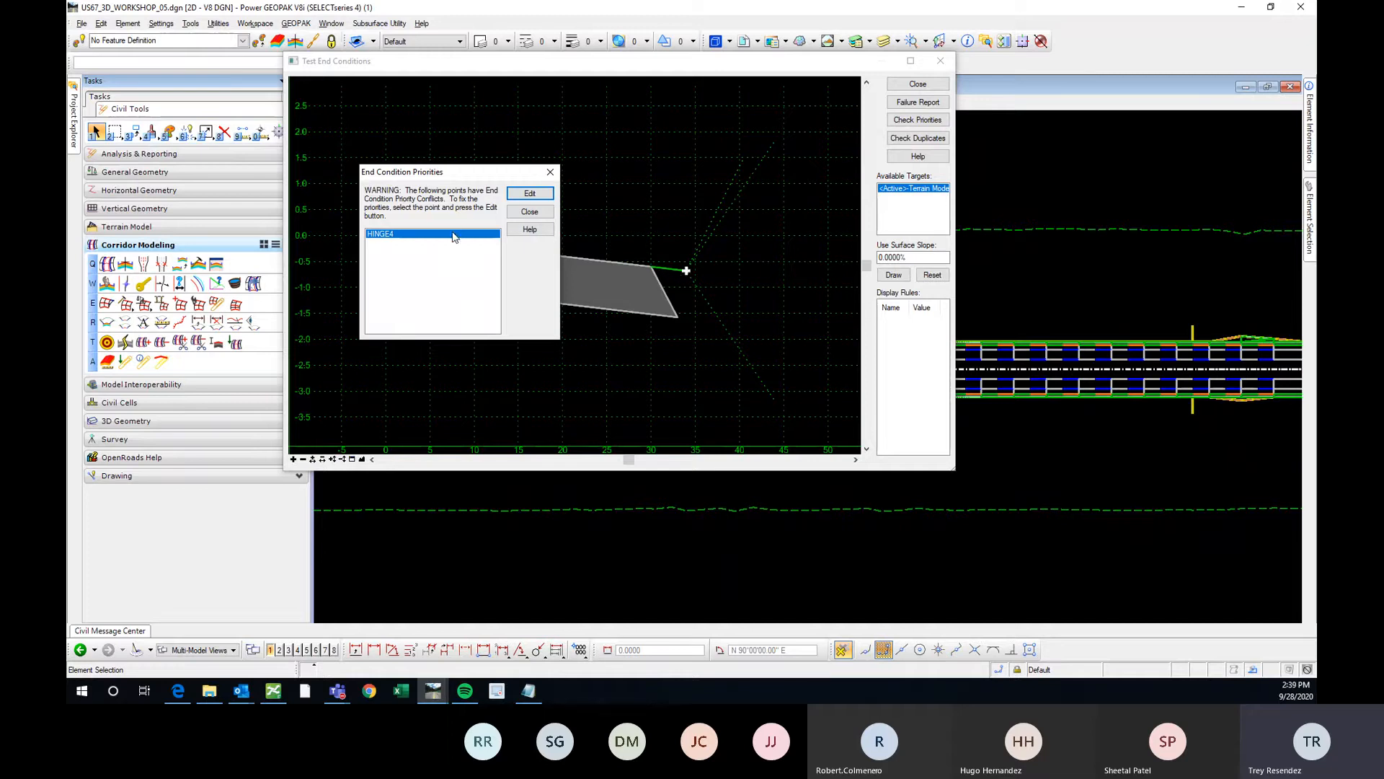
{"action": "left_click", "coordinate": [530, 194]}
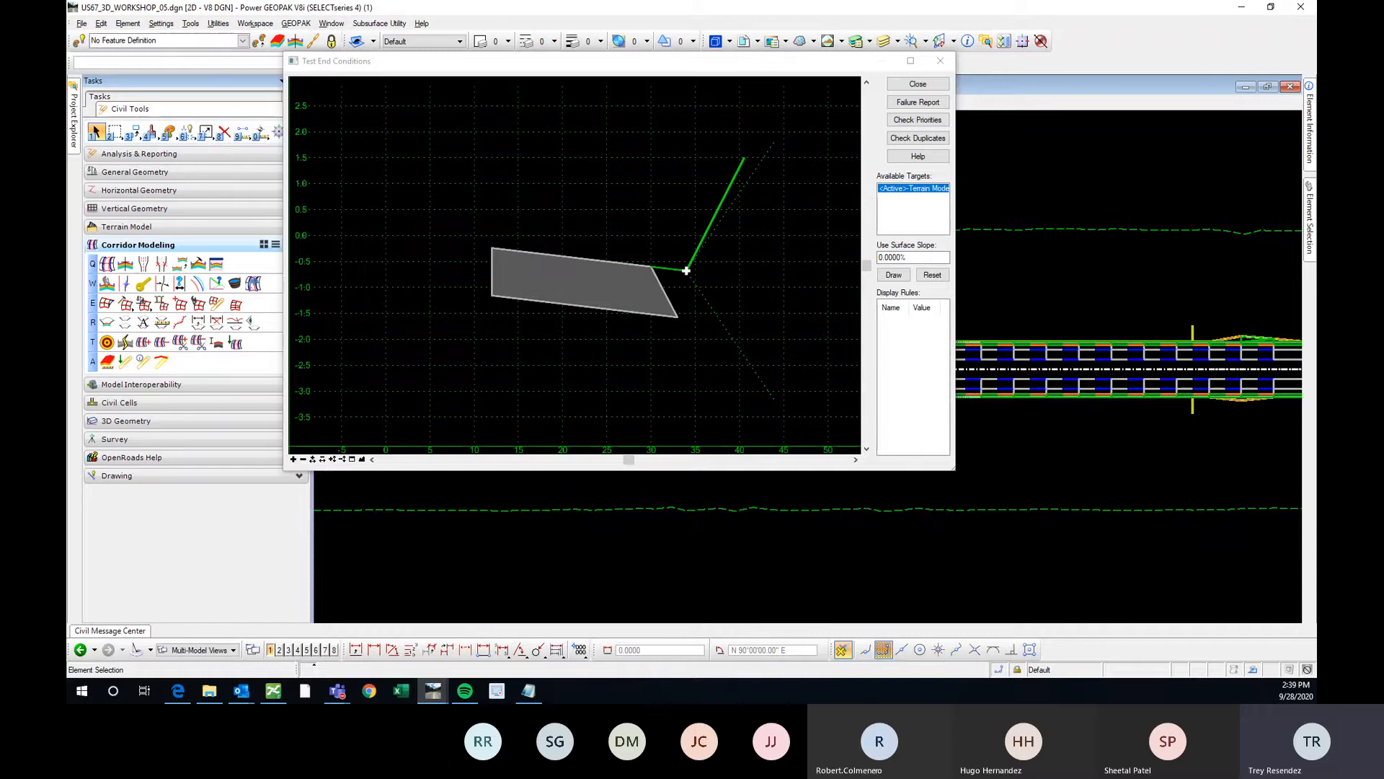
{"action": "left_click_drag", "start_coordinate": [0, 210], "coordinate": [492, 124]}
Examine which end condition line belongs to R_Bottom Mesh, Road_Pave_Concrete3 and Road_Pave_Concrete4 in the priority list
{"action": "left_click", "coordinate": [352, 166]}
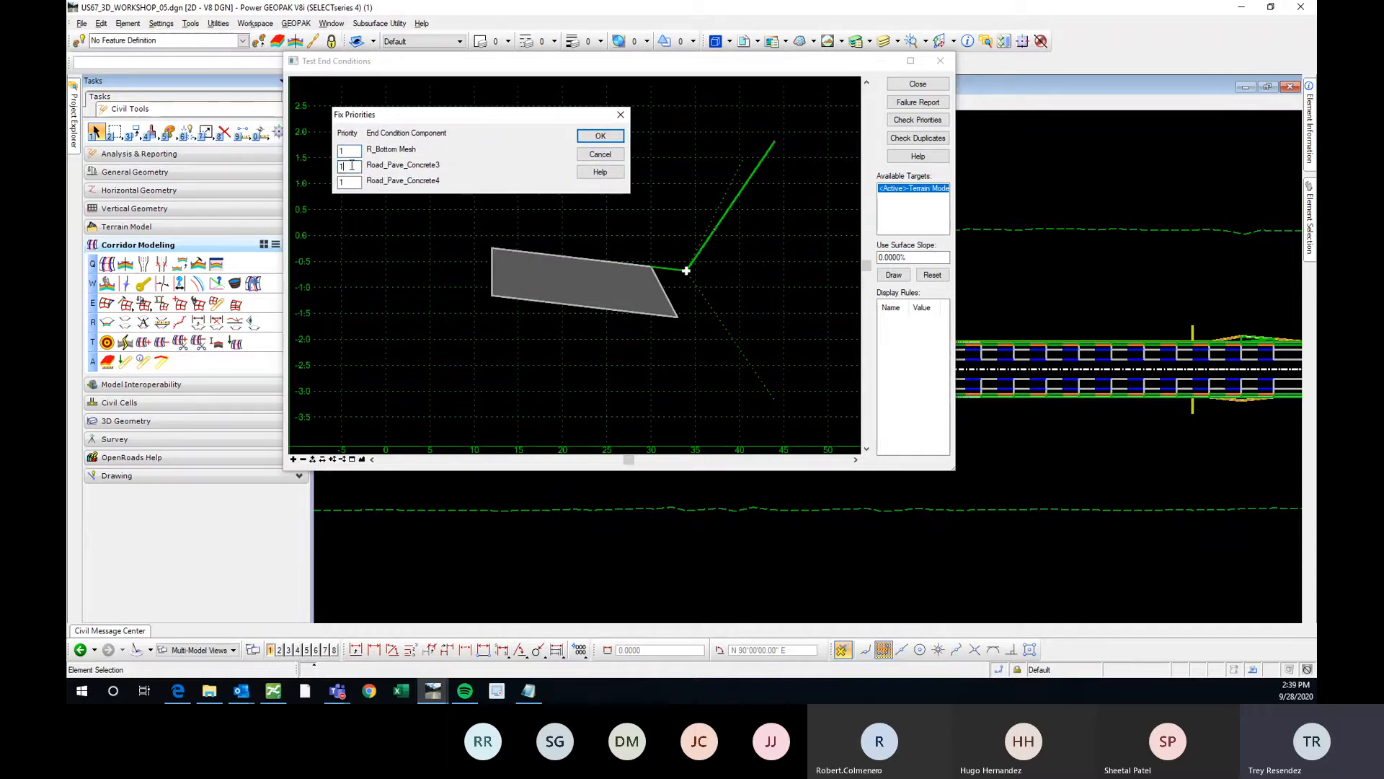
{"action": "left_click", "coordinate": [350, 182]}
{"action": "left_click", "coordinate": [352, 152]}
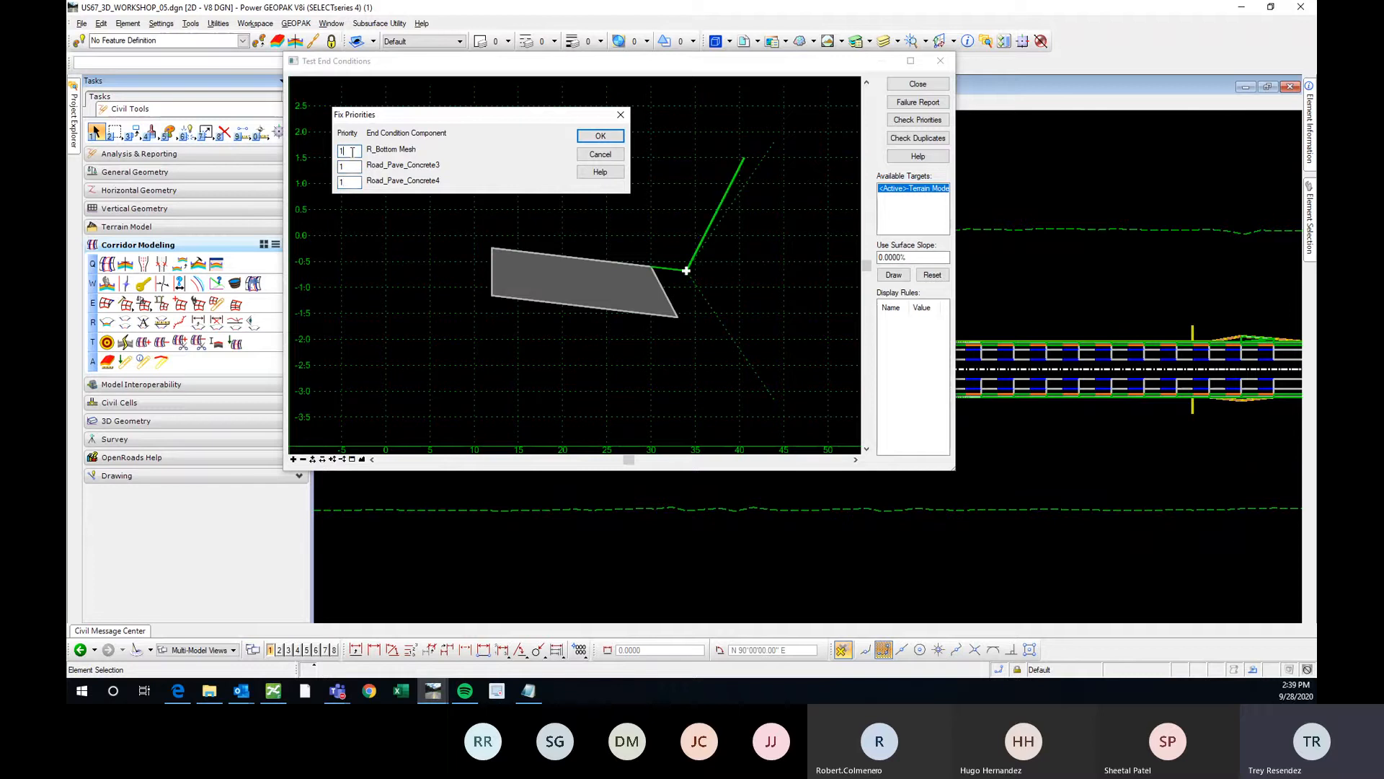
{"action": "left_click", "coordinate": [350, 166]}
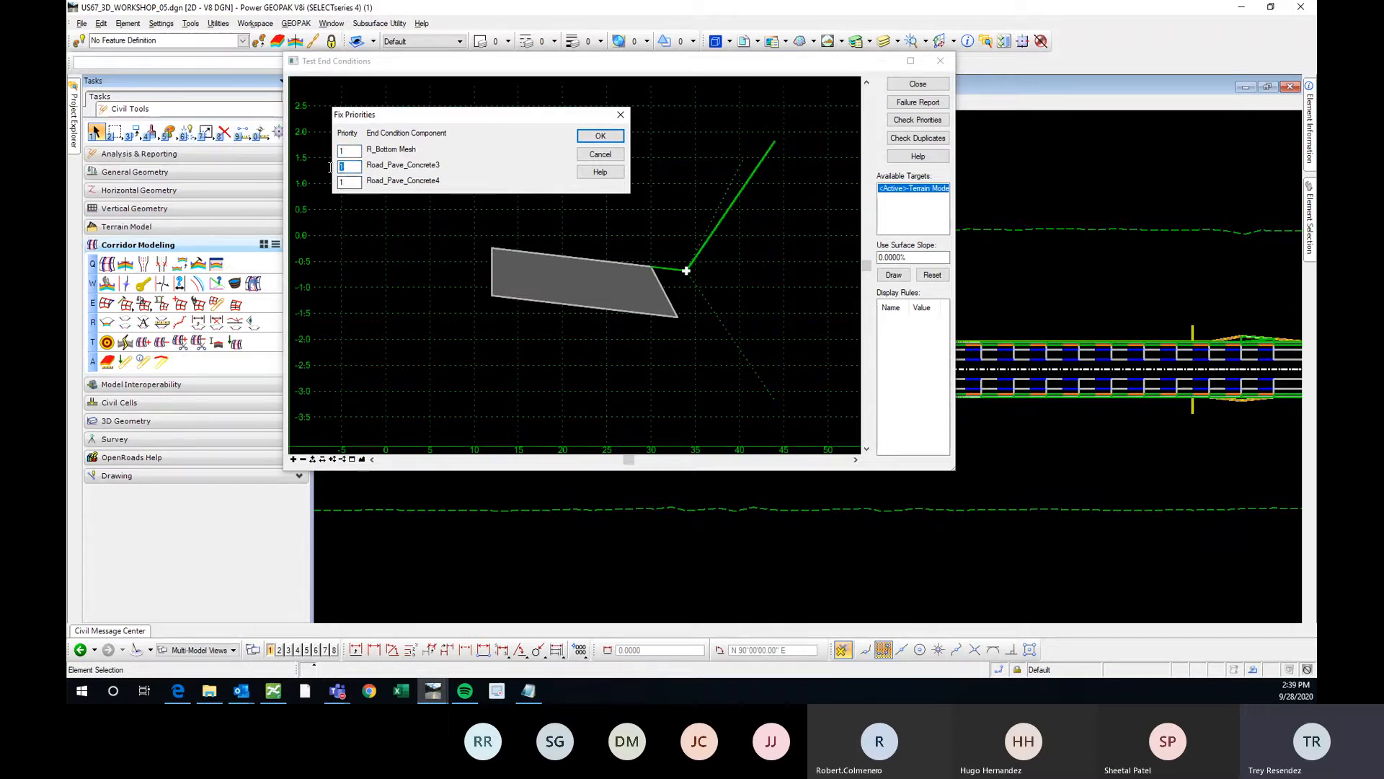
{"action": "left_click", "coordinate": [350, 151]}
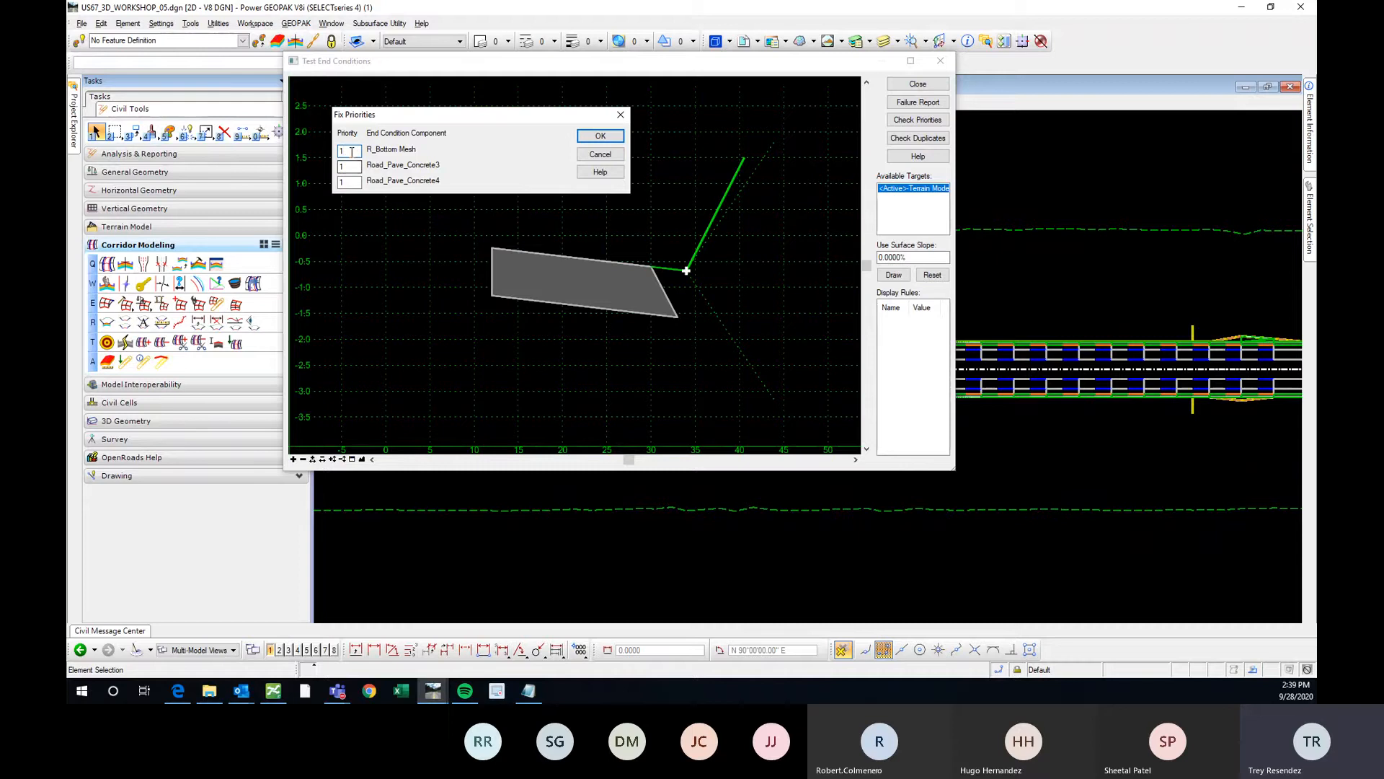
{"action": "left_click", "coordinate": [349, 166]}
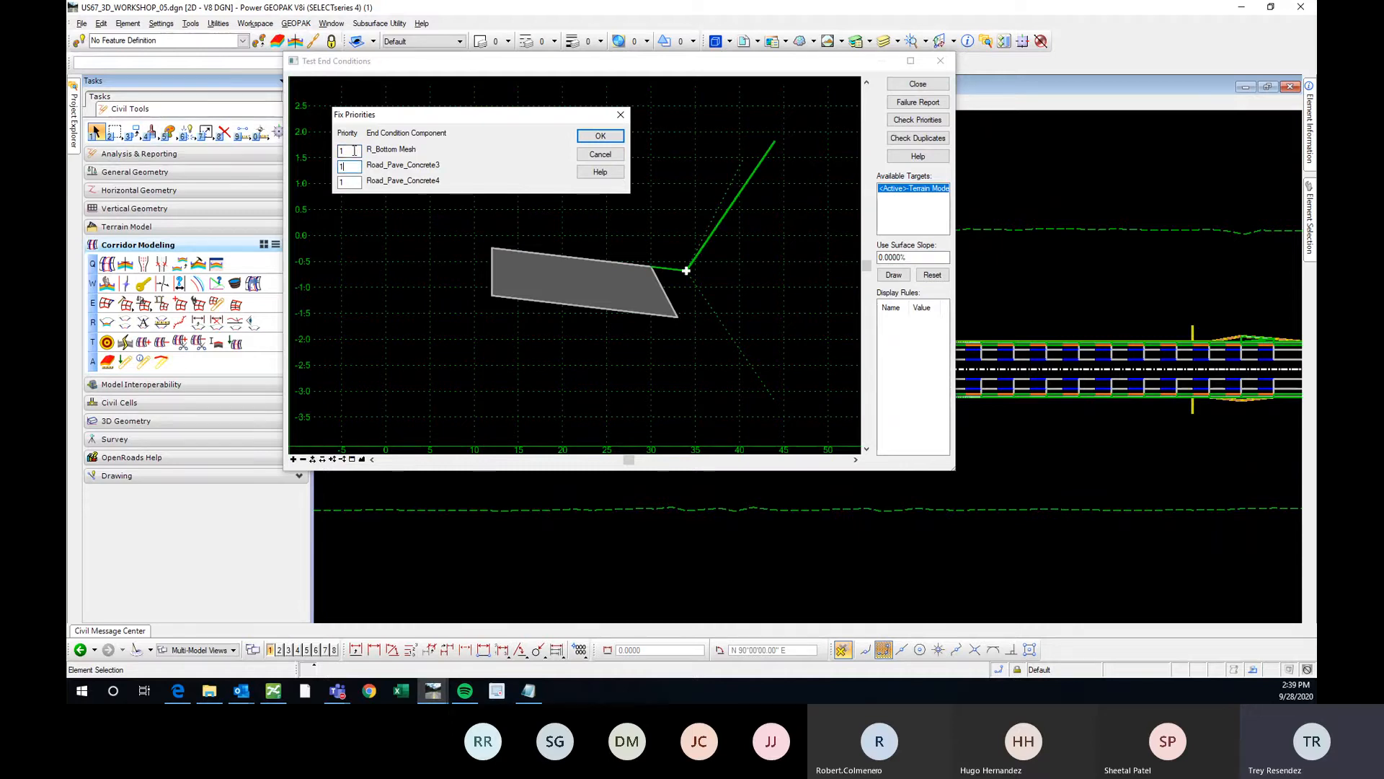
{"action": "left_click", "coordinate": [354, 153]}
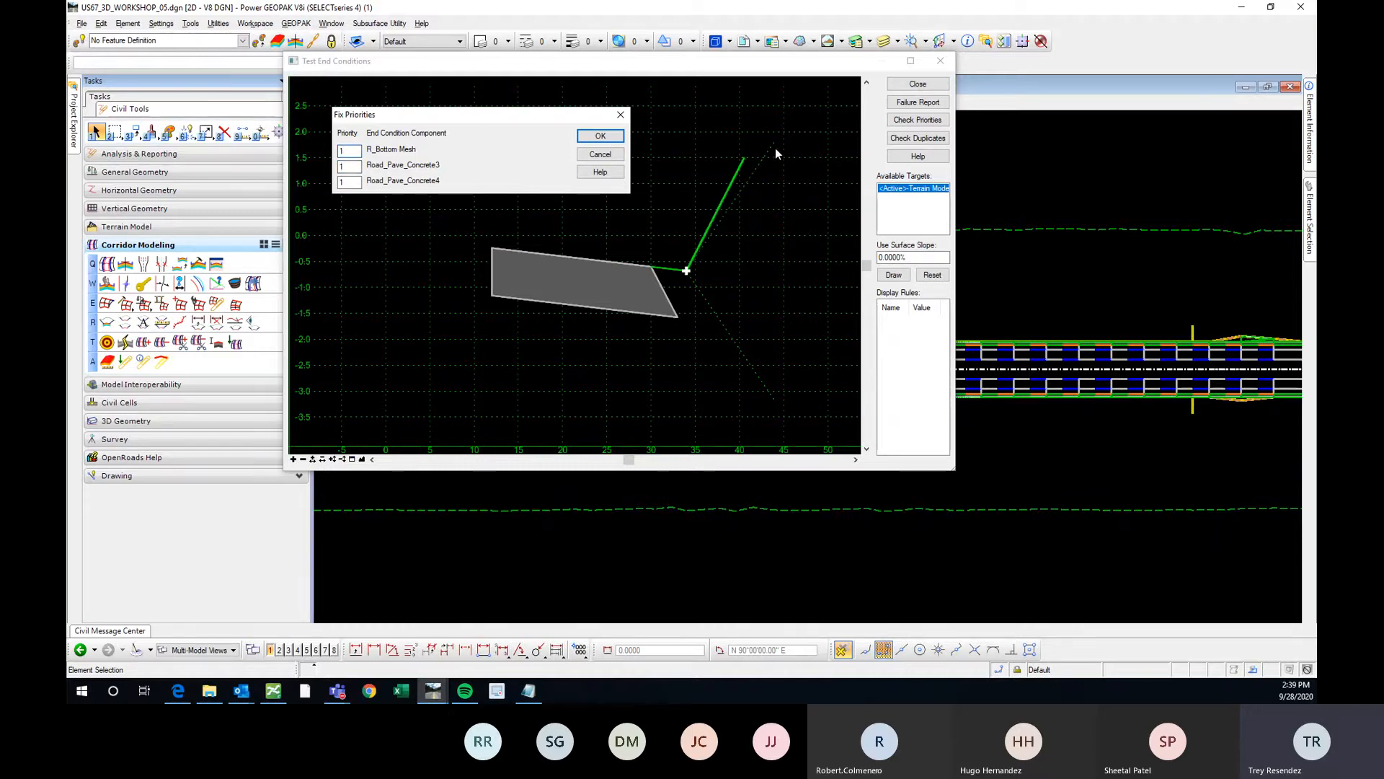
{"action": "left_click", "coordinate": [351, 167]}
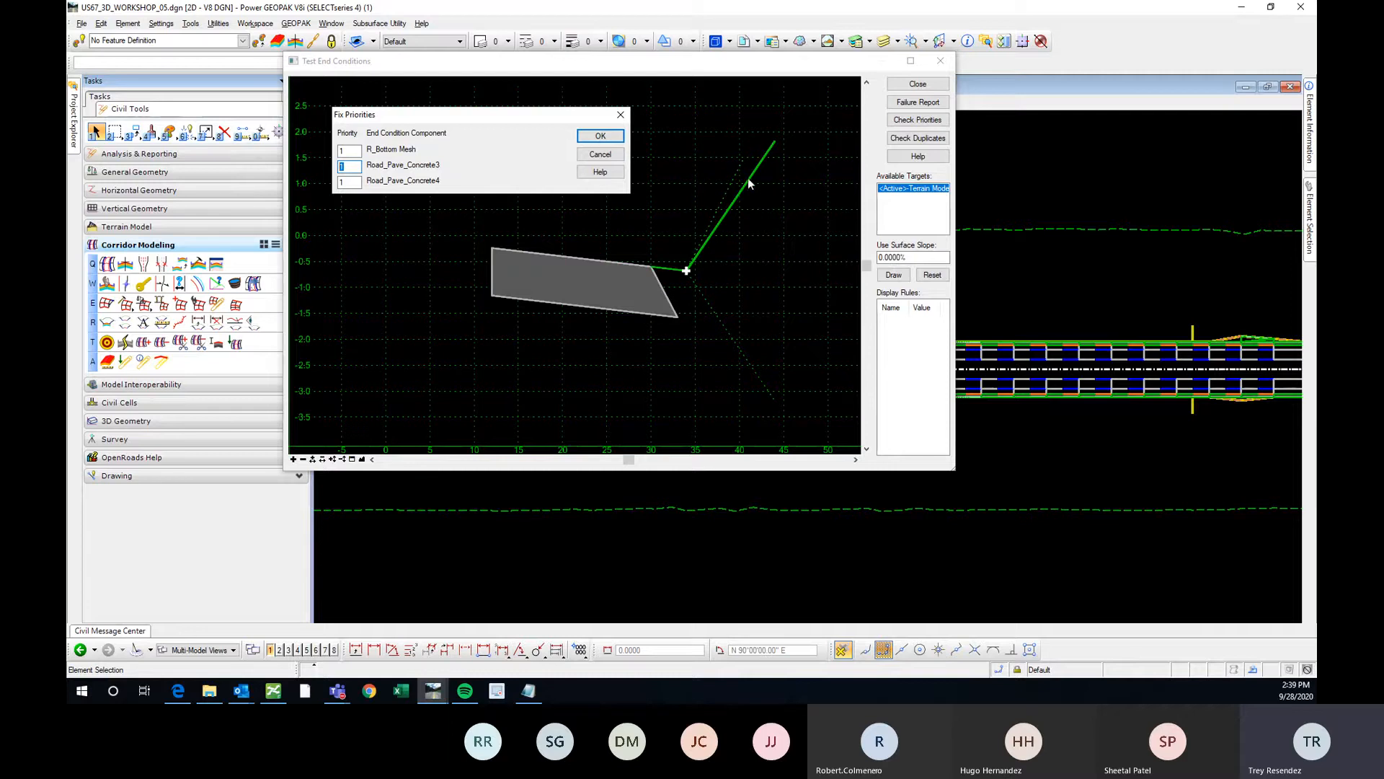
{"action": "scroll", "coordinate": [740, 184], "scroll_direction": "up", "scroll_amount": 2}
{"action": "scroll", "coordinate": [743, 169], "scroll_direction": "down", "scroll_amount": 2}
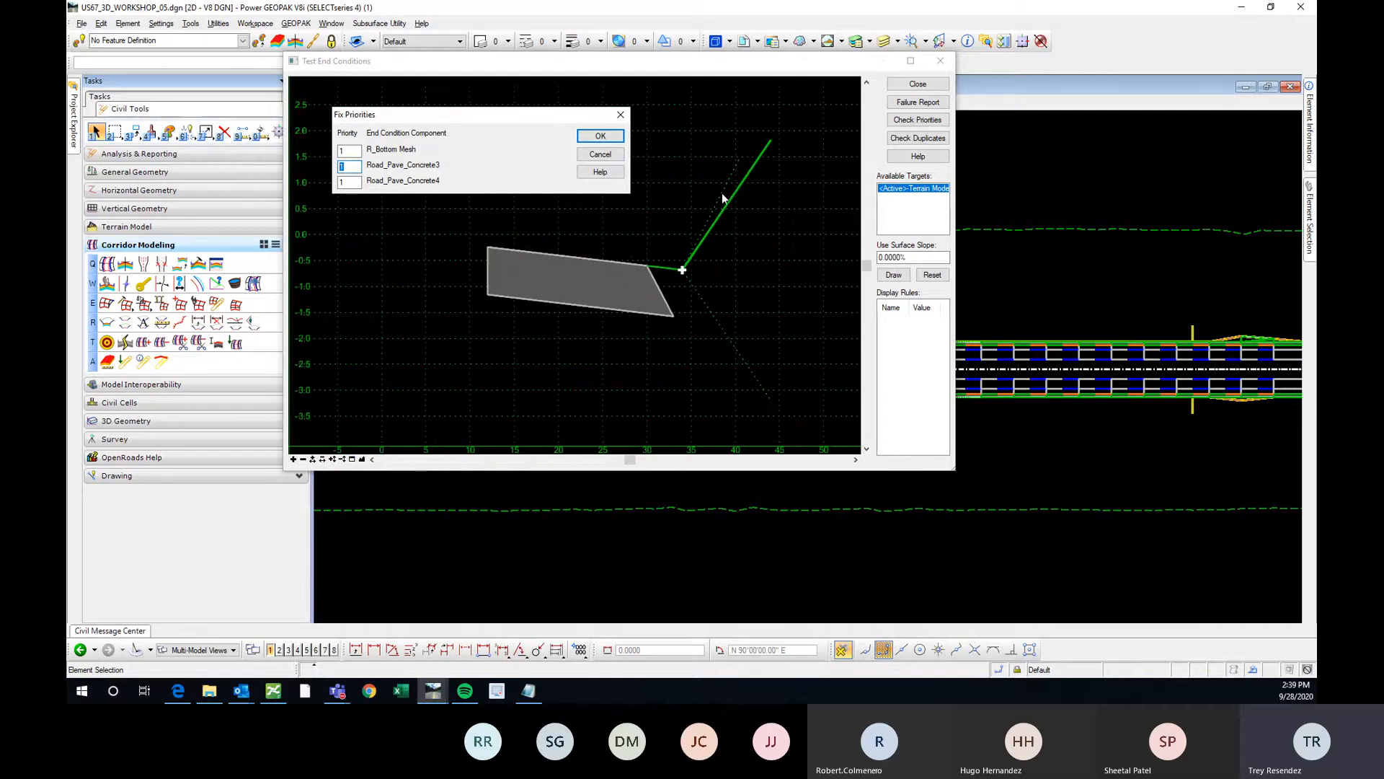
{"action": "scroll", "coordinate": [740, 157], "scroll_direction": "up", "scroll_amount": 1}
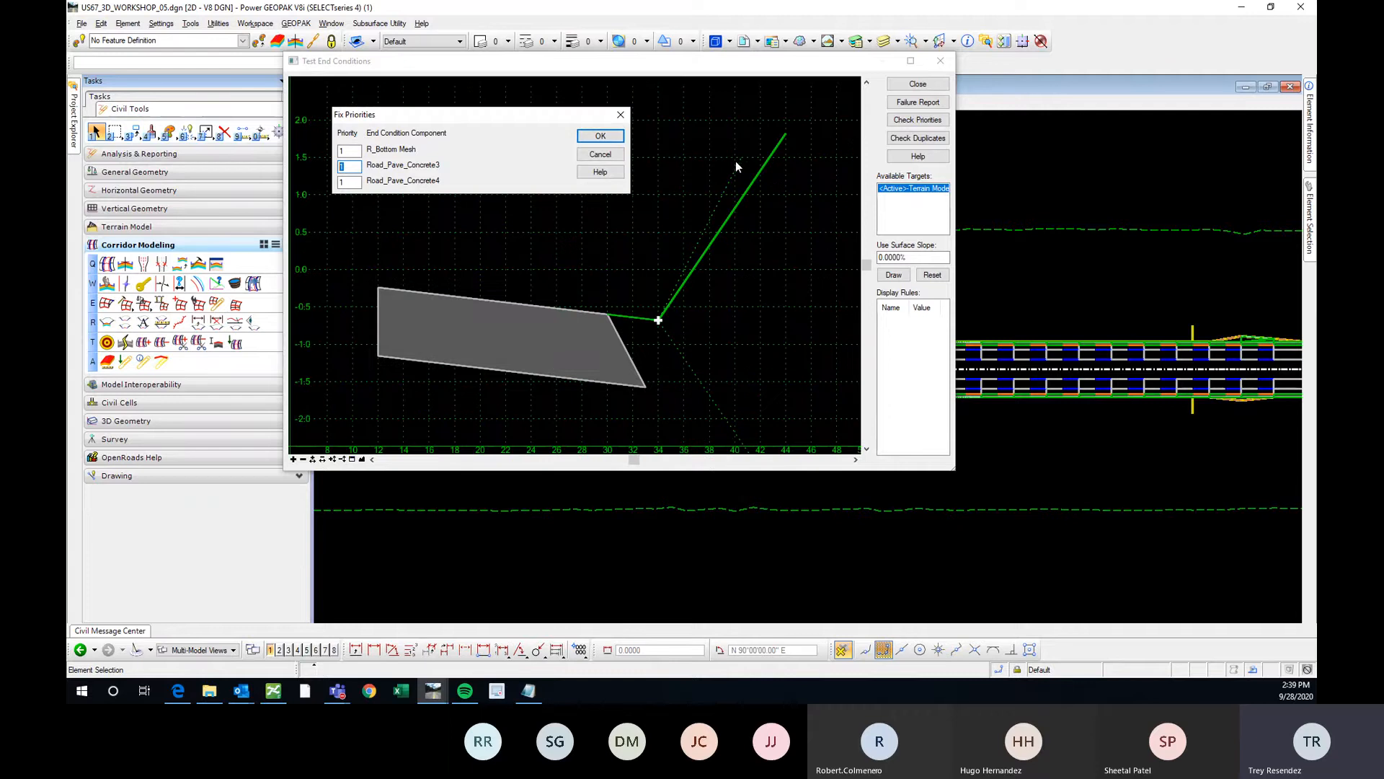
{"action": "scroll", "coordinate": [702, 213], "scroll_direction": "down", "scroll_amount": 2}
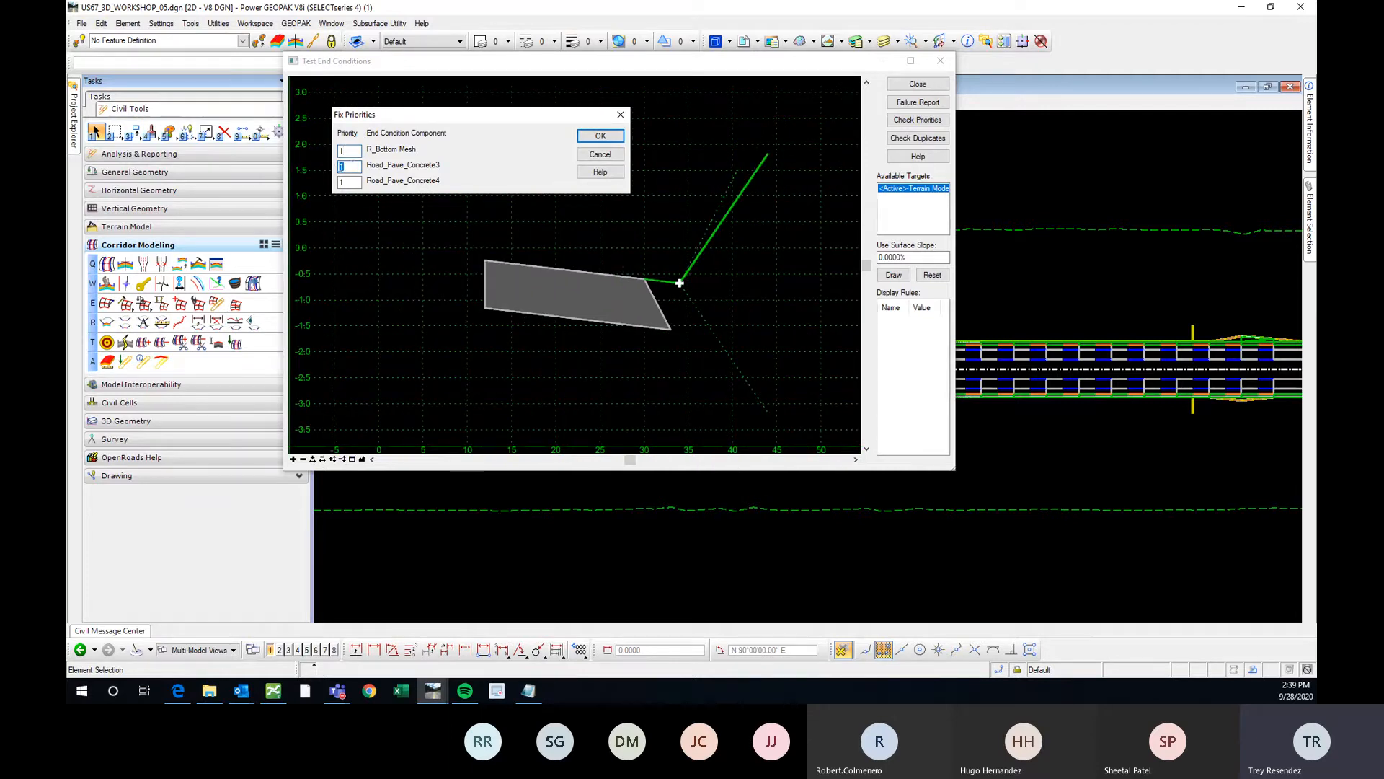
Set the end condition priority of Road_Pave_Concrete3 to 2 and R_Bottom Mesh to 3, and accept the priorities
{"action": "type", "text": "2"}
{"action": "left_click", "coordinate": [353, 152]}
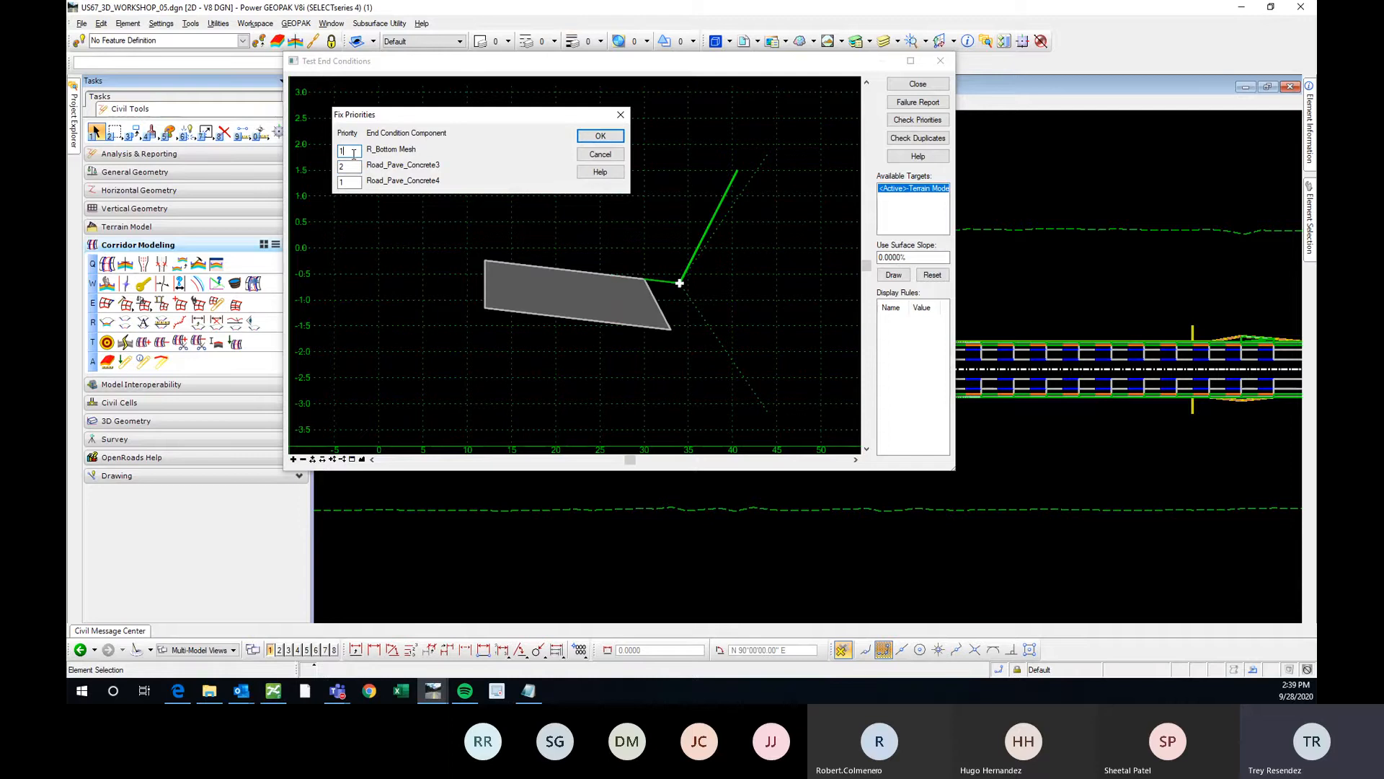
{"action": "type", "text": "3"}
{"action": "left_click", "coordinate": [352, 182]}
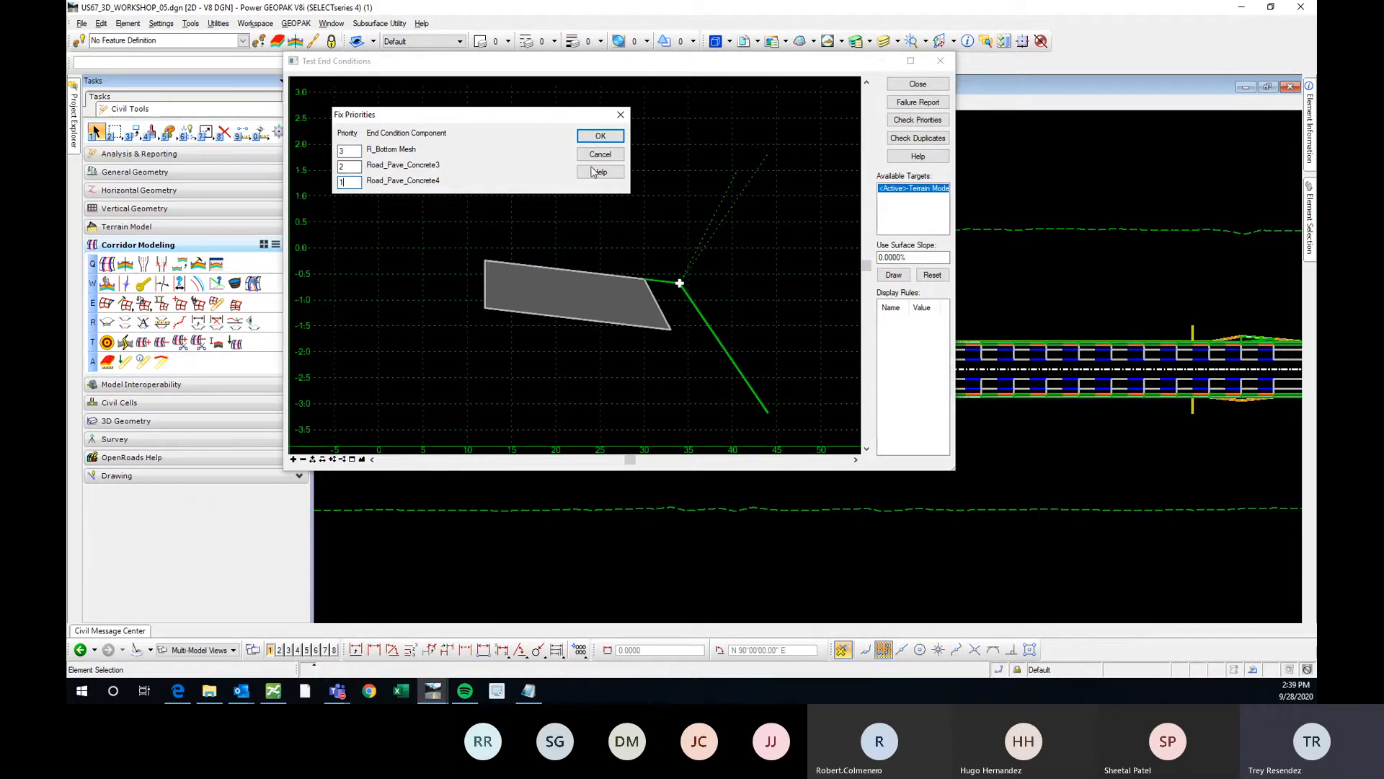
{"action": "left_click", "coordinate": [599, 137]}
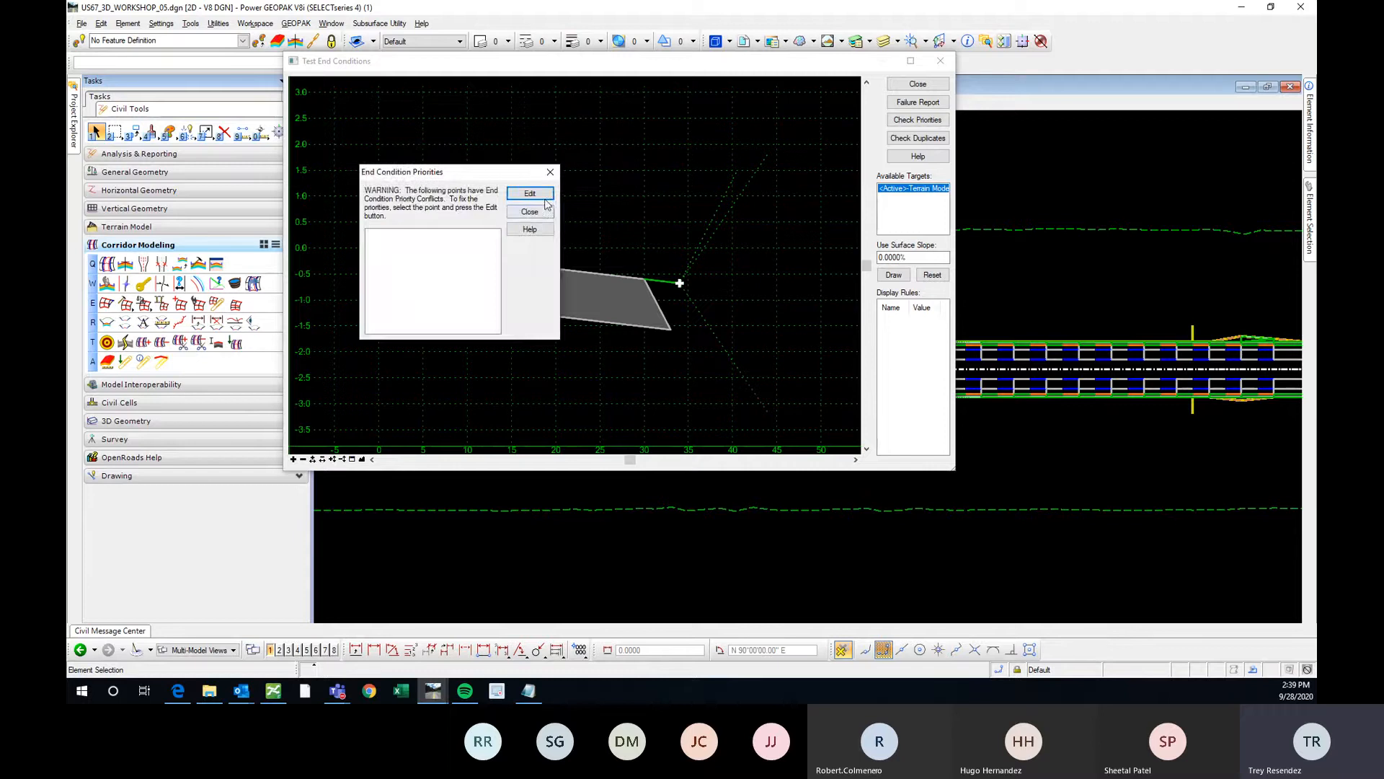
{"action": "left_click", "coordinate": [549, 175]}
Test the end conditions against the active terrain by drawing a 0% surface slope through the cut lines
{"action": "scroll", "coordinate": [497, 220], "scroll_direction": "down", "scroll_amount": 1}
{"action": "scroll", "coordinate": [604, 225], "scroll_direction": "up", "scroll_amount": 2}
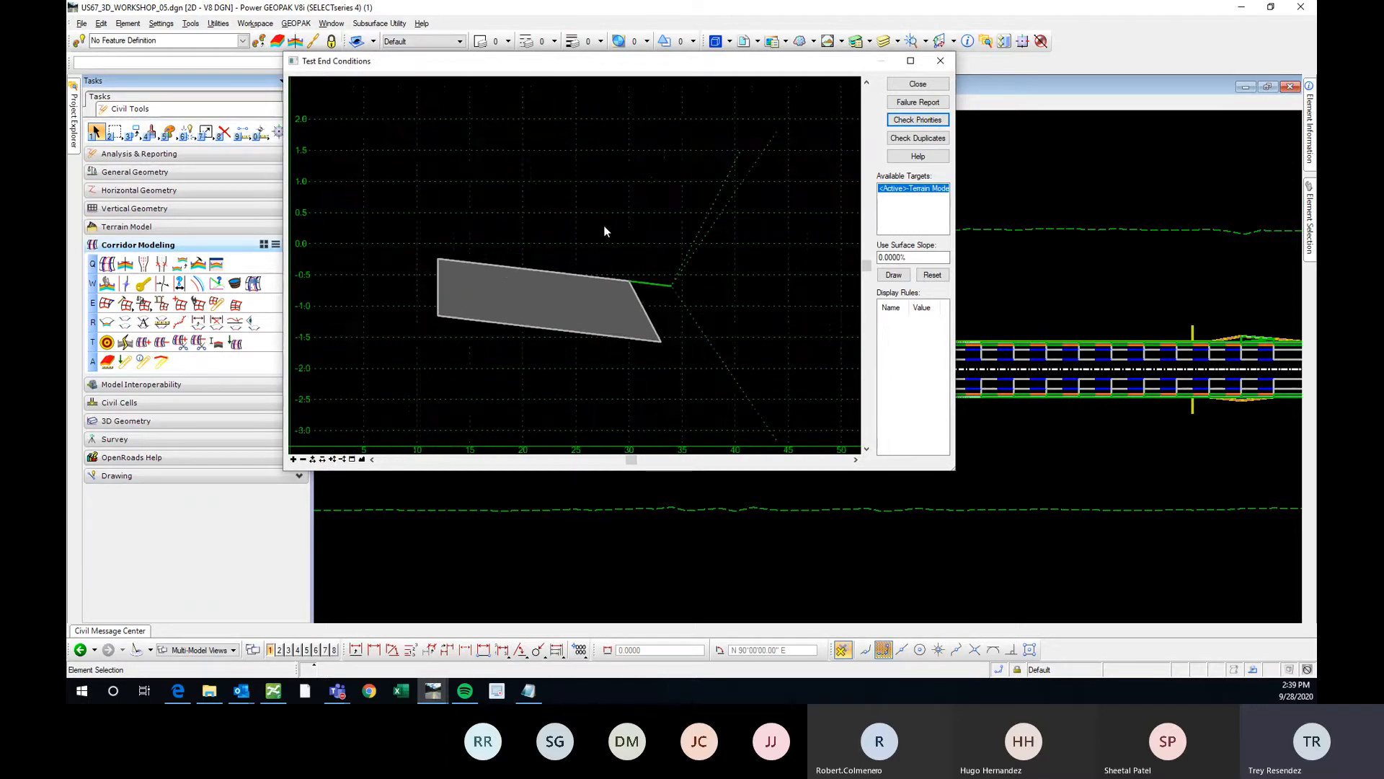
{"action": "scroll", "coordinate": [591, 225], "scroll_direction": "down", "scroll_amount": 1}
{"action": "left_click", "coordinate": [897, 275]}
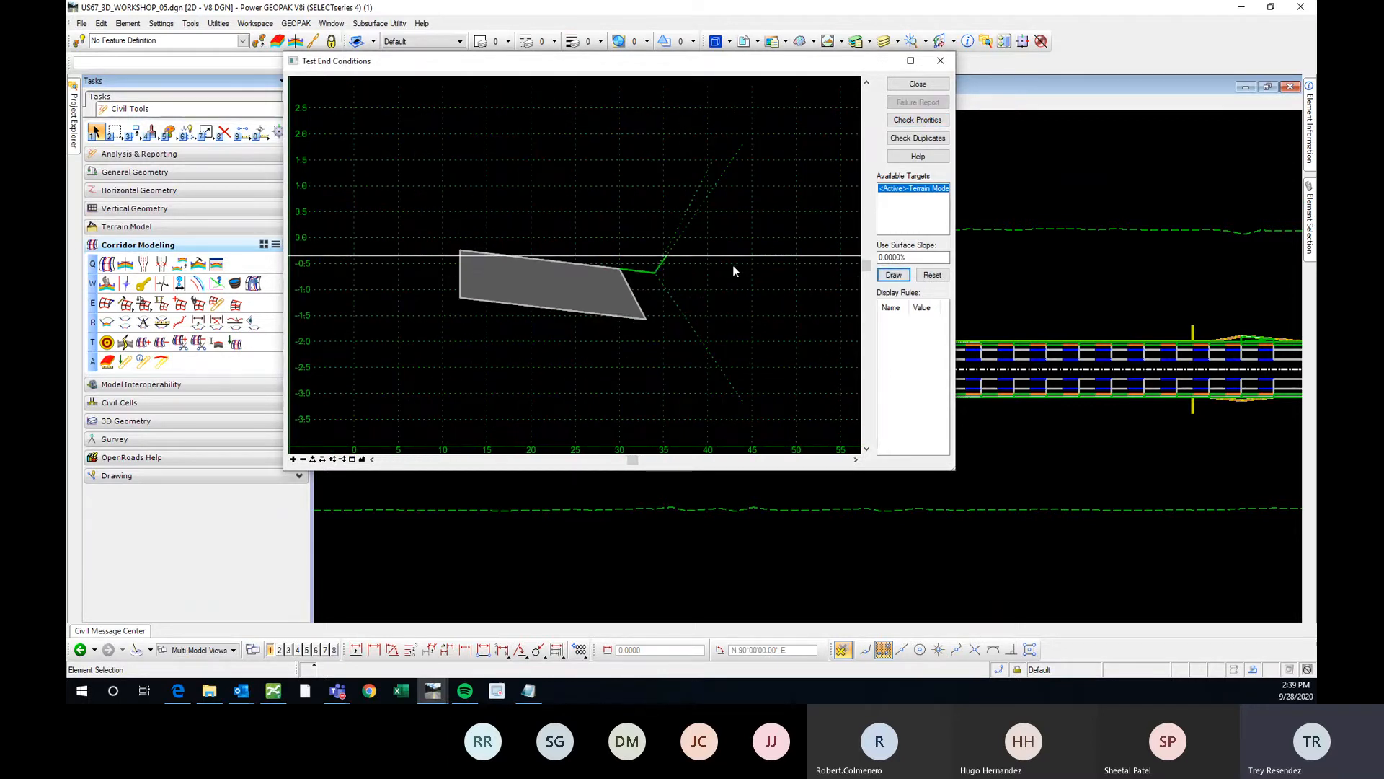
{"action": "scroll", "coordinate": [736, 272], "scroll_direction": "up", "scroll_amount": 2}
{"action": "scroll", "coordinate": [716, 235], "scroll_direction": "down", "scroll_amount": 2}
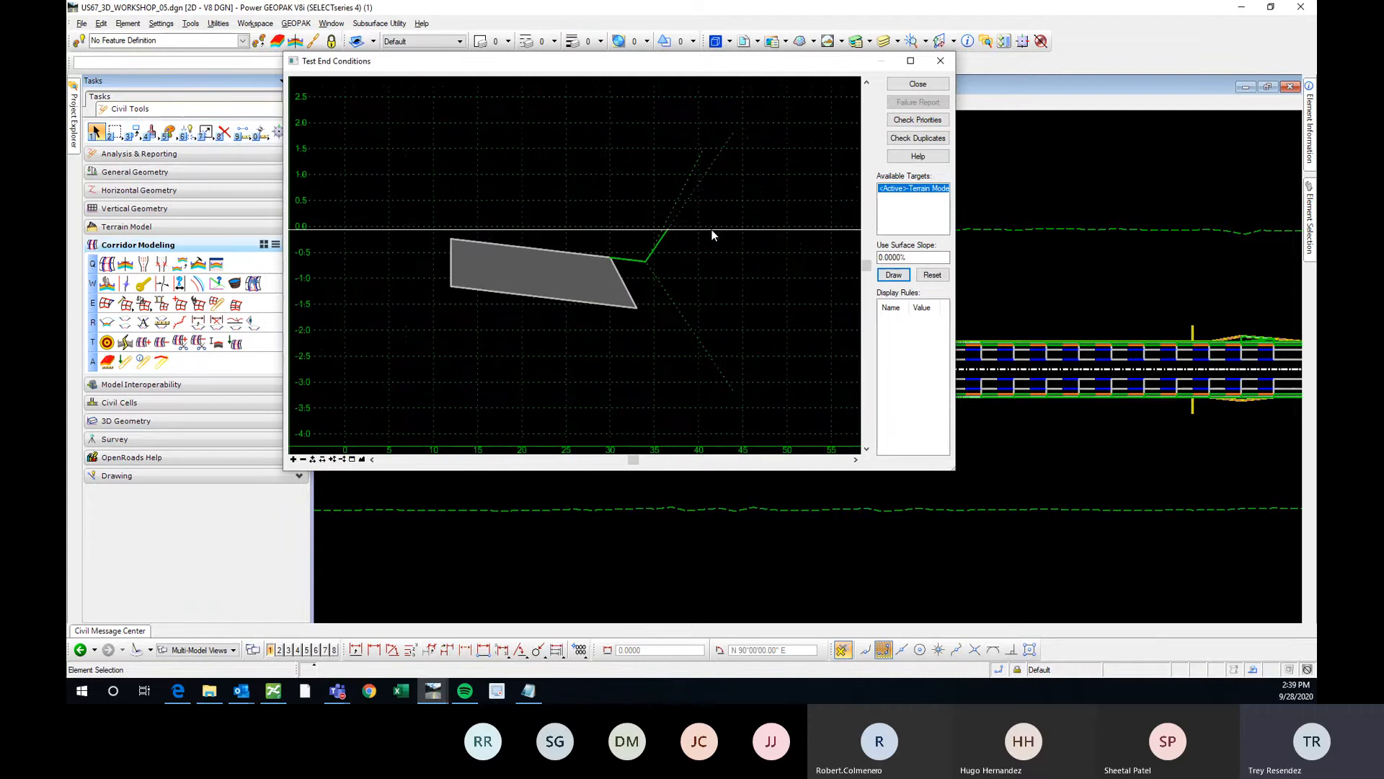
{"action": "scroll", "coordinate": [672, 240], "scroll_direction": "up", "scroll_amount": 1}
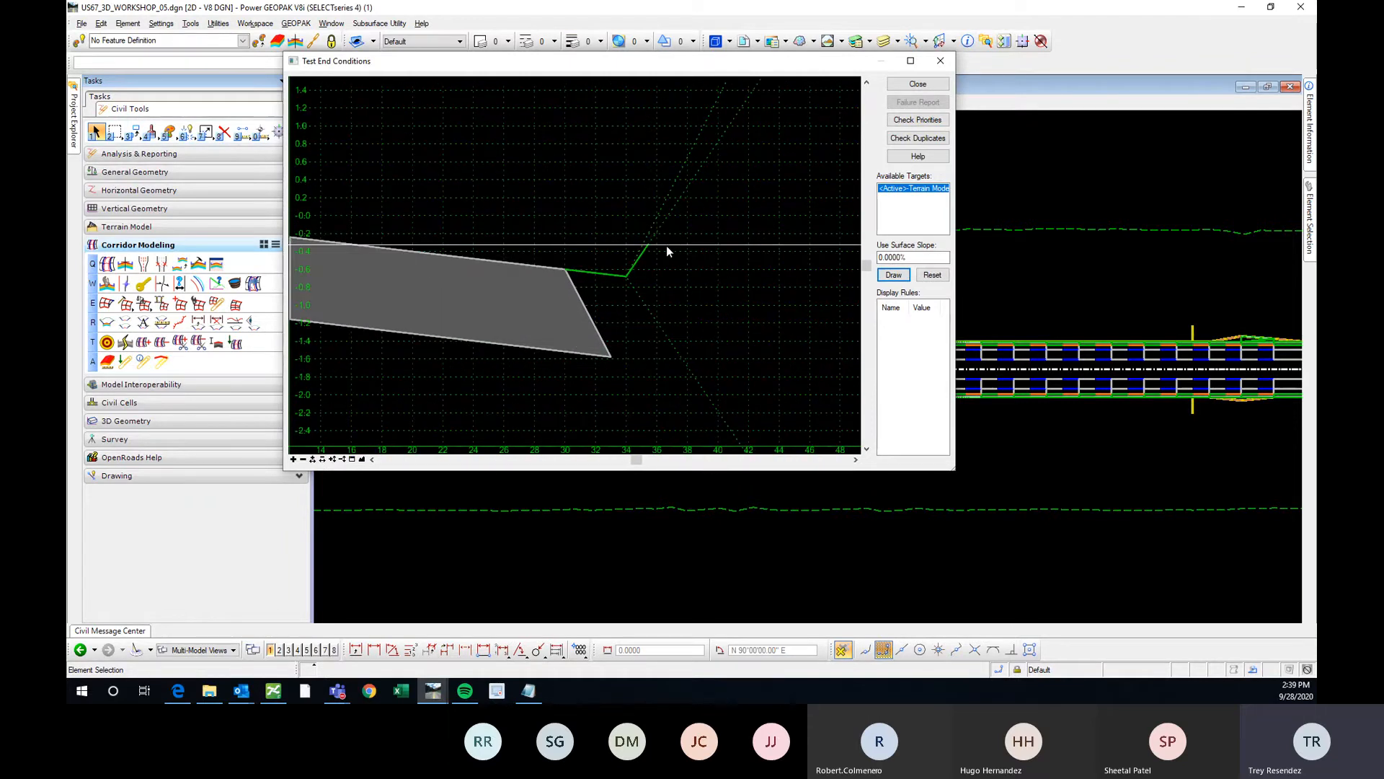
{"action": "scroll", "coordinate": [666, 246], "scroll_direction": "down", "scroll_amount": 1}
{"action": "scroll", "coordinate": [653, 266], "scroll_direction": "up", "scroll_amount": 1}
{"action": "scroll", "coordinate": [655, 251], "scroll_direction": "down", "scroll_amount": 1}
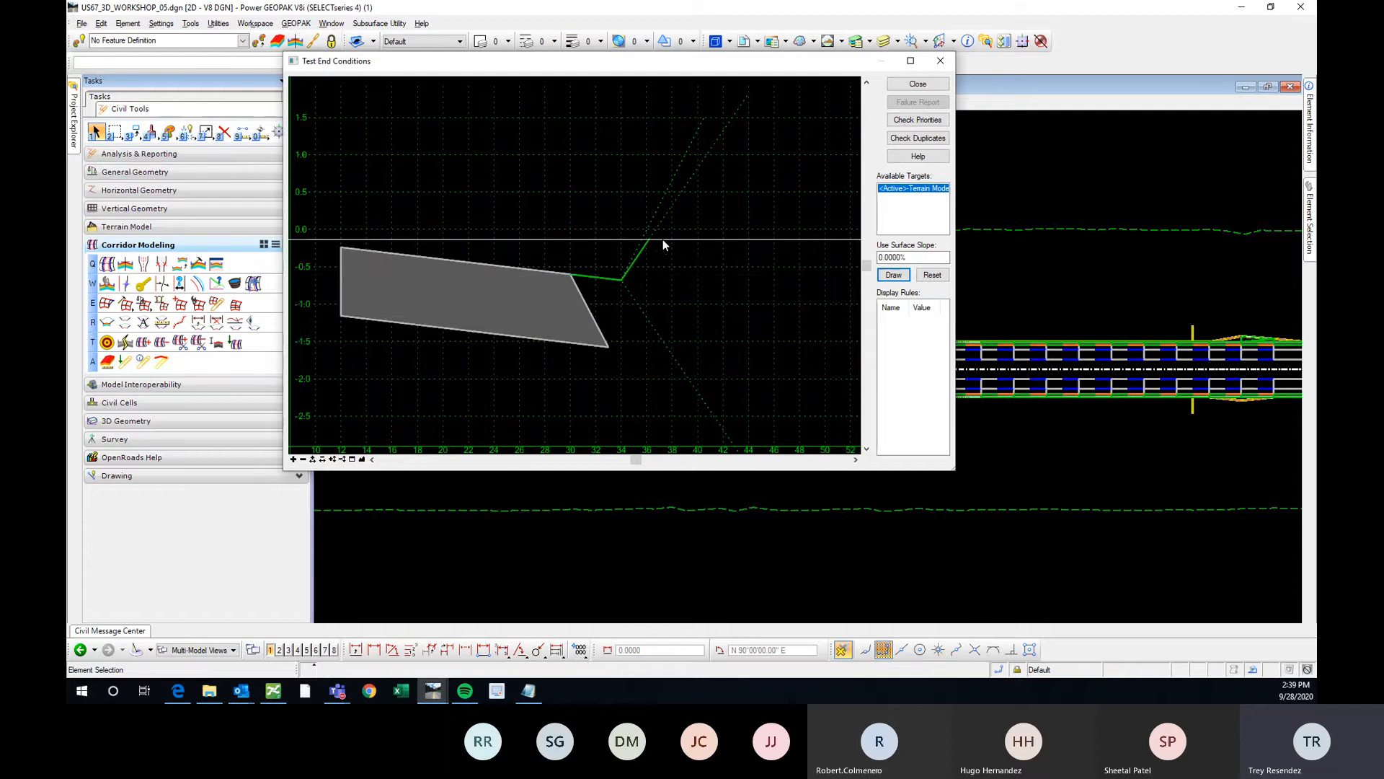
Examine which of the two cut slopes from HINGE4 meets the 0% test surface at various heights above the shoulder
{"action": "scroll", "coordinate": [663, 240], "scroll_direction": "down", "scroll_amount": 1}
{"action": "scroll", "coordinate": [685, 212], "scroll_direction": "up", "scroll_amount": 1}
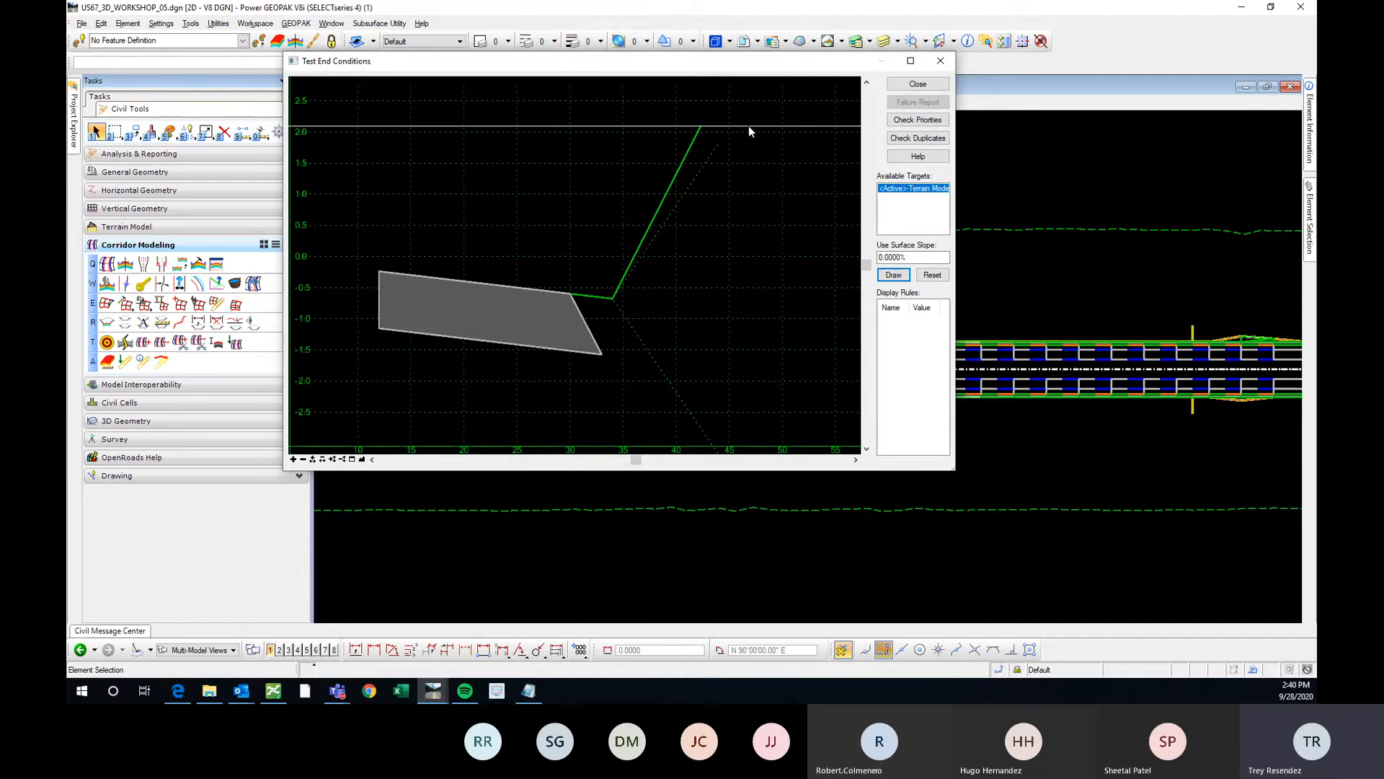
{"action": "scroll", "coordinate": [698, 199], "scroll_direction": "down", "scroll_amount": 2}
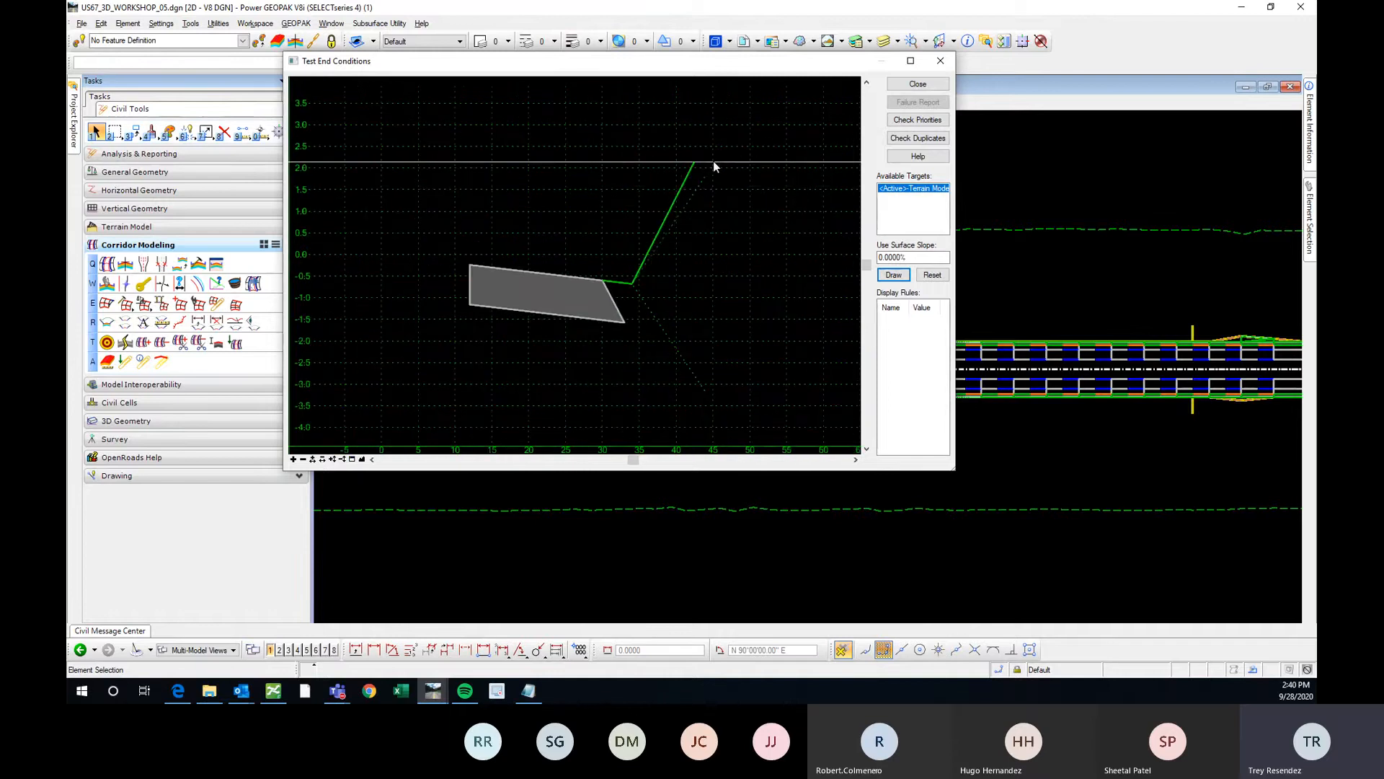
{"action": "scroll", "coordinate": [721, 137], "scroll_direction": "up", "scroll_amount": 1}
{"action": "scroll", "coordinate": [717, 144], "scroll_direction": "down", "scroll_amount": 2}
{"action": "scroll", "coordinate": [678, 180], "scroll_direction": "up", "scroll_amount": 1}
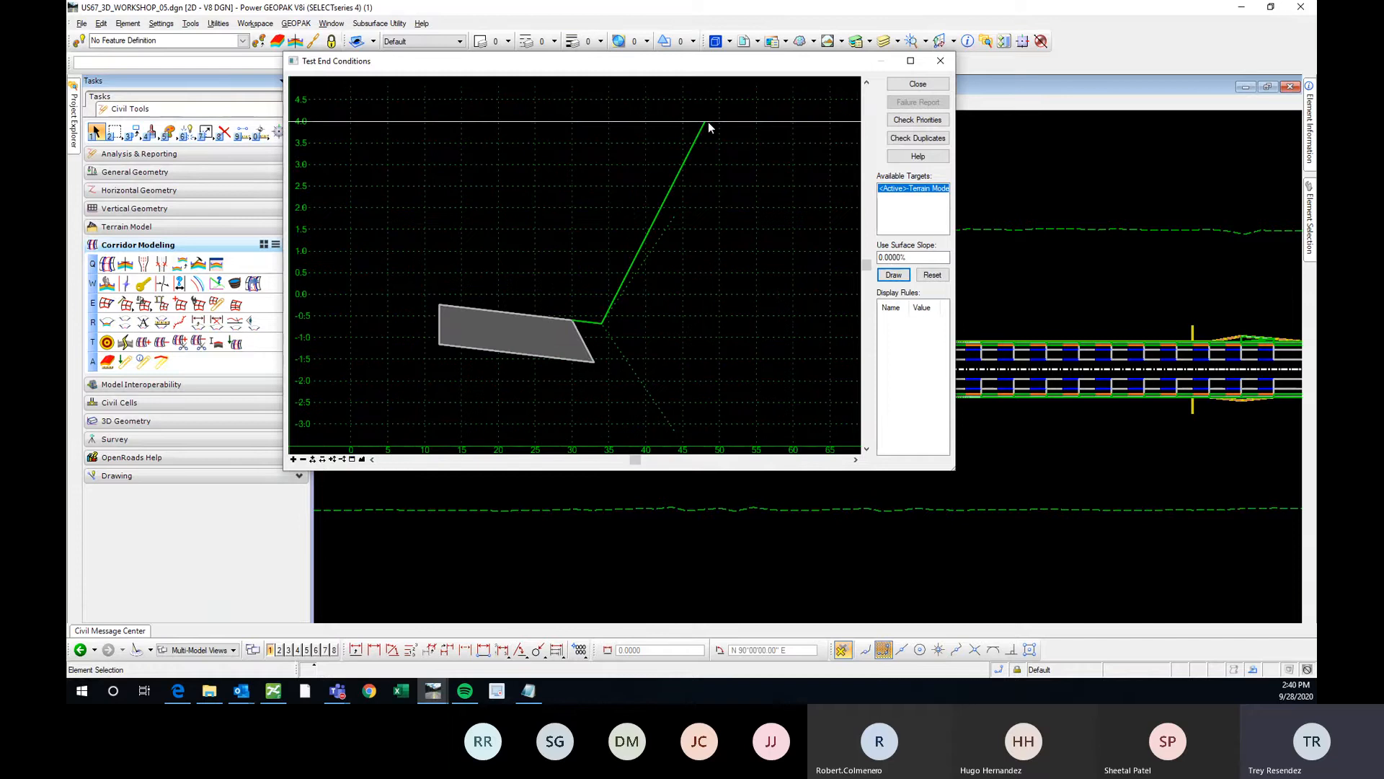
{"action": "scroll", "coordinate": [709, 124], "scroll_direction": "up", "scroll_amount": 2}
{"action": "scroll", "coordinate": [682, 129], "scroll_direction": "down", "scroll_amount": 3}
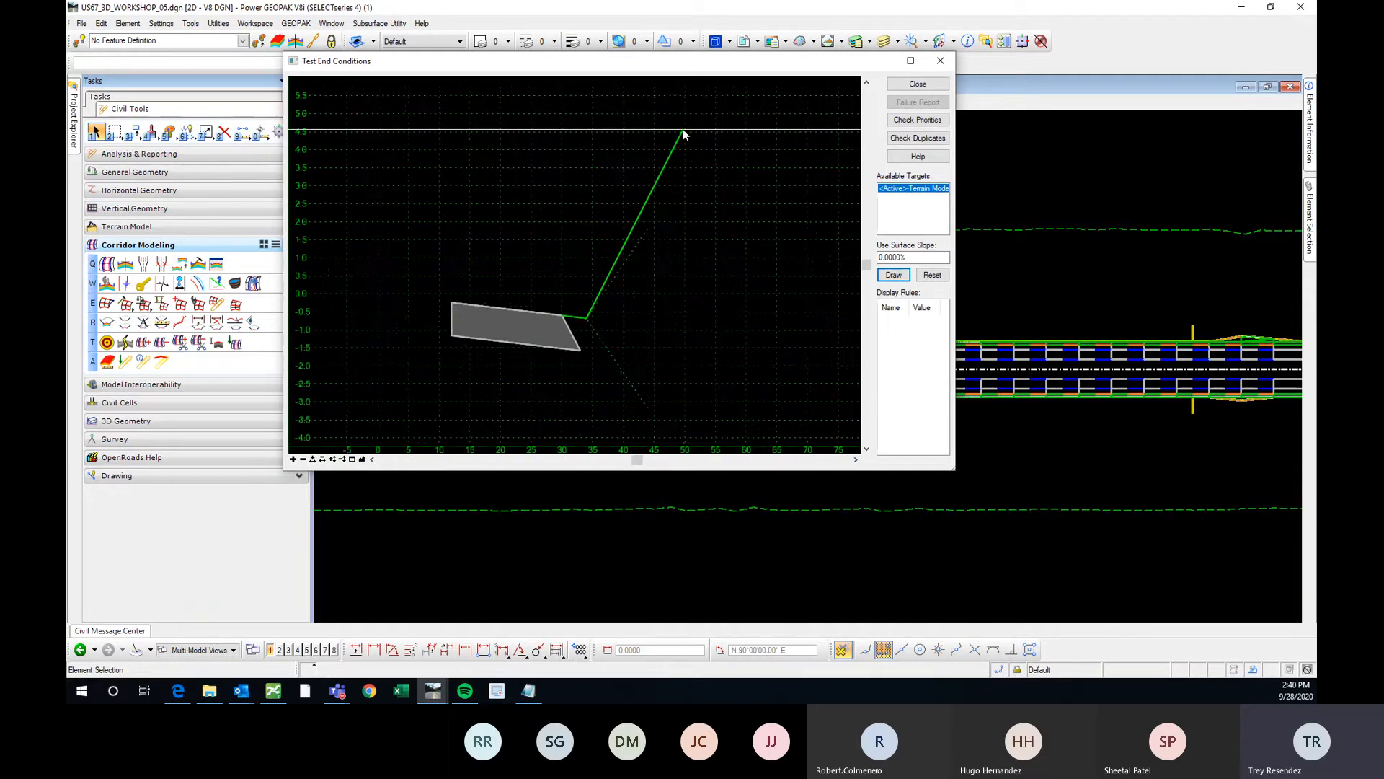
{"action": "scroll", "coordinate": [676, 143], "scroll_direction": "down", "scroll_amount": 1}
{"action": "scroll", "coordinate": [650, 178], "scroll_direction": "up", "scroll_amount": 2}
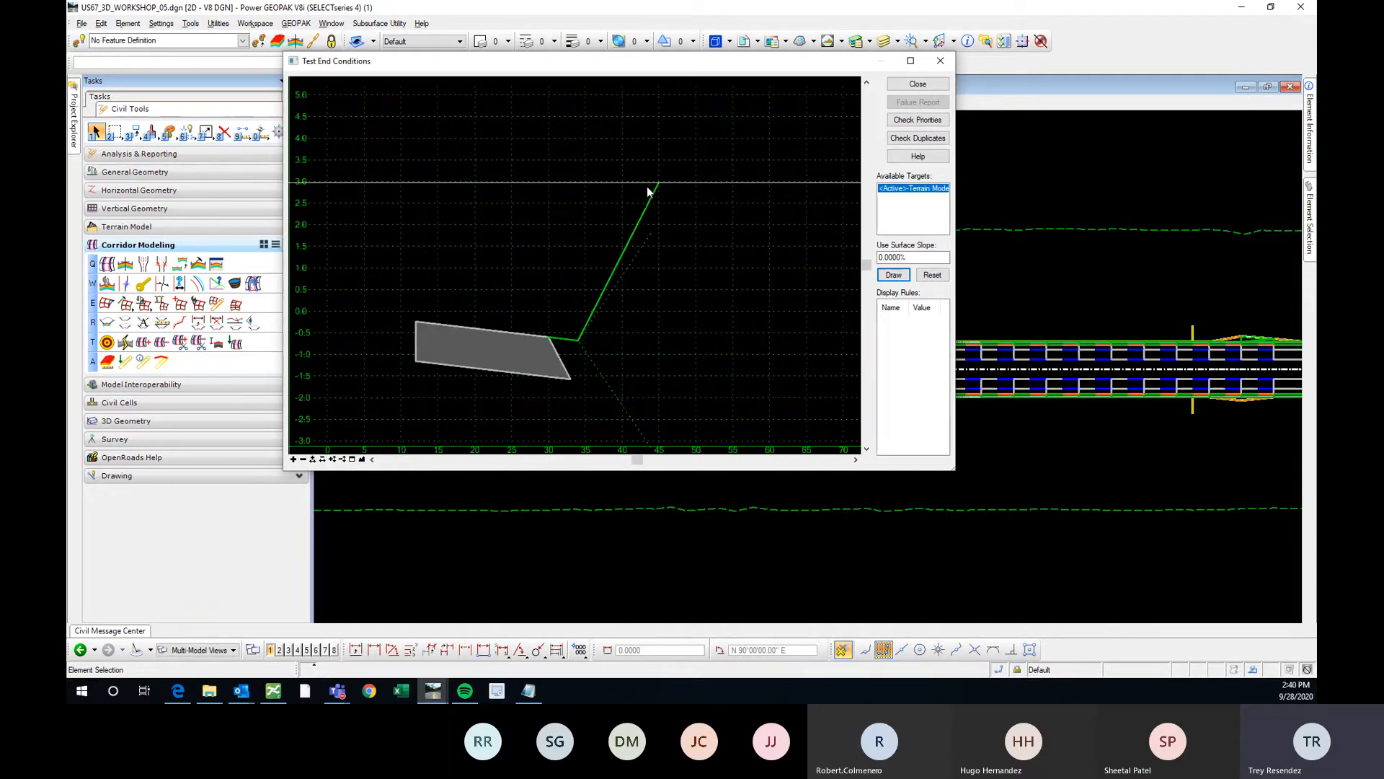
{"action": "scroll", "coordinate": [617, 282], "scroll_direction": "up", "scroll_amount": 1}
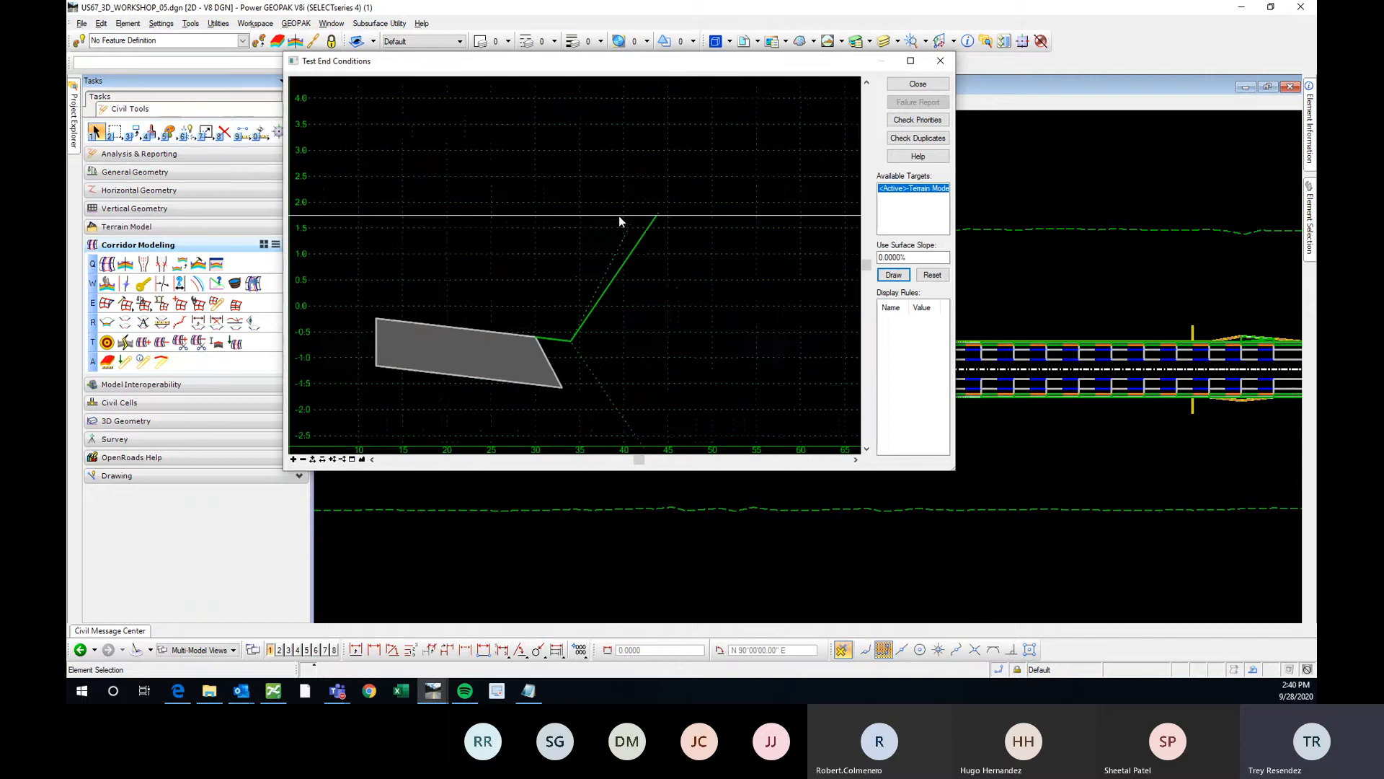
{"action": "scroll", "coordinate": [621, 224], "scroll_direction": "down", "scroll_amount": 1}
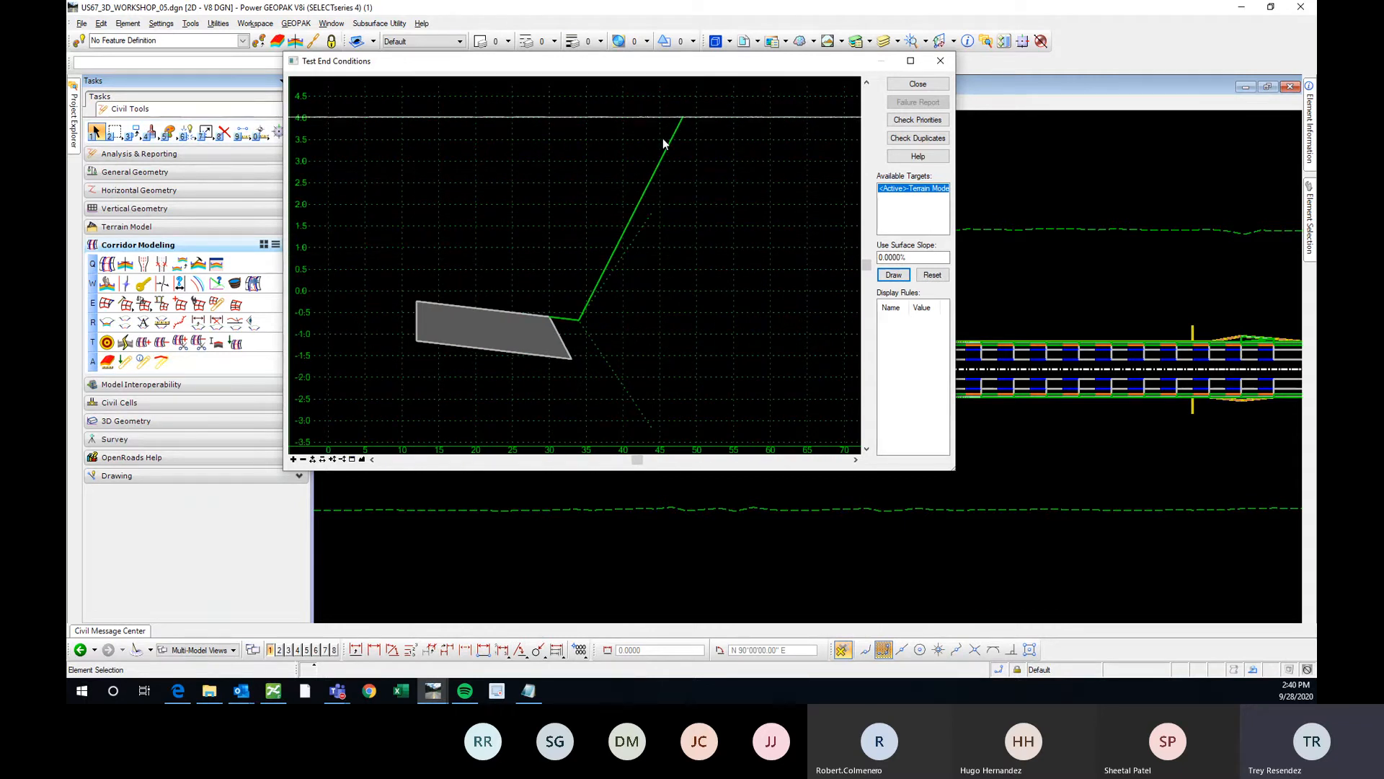
{"action": "scroll", "coordinate": [621, 279], "scroll_direction": "up", "scroll_amount": 1}
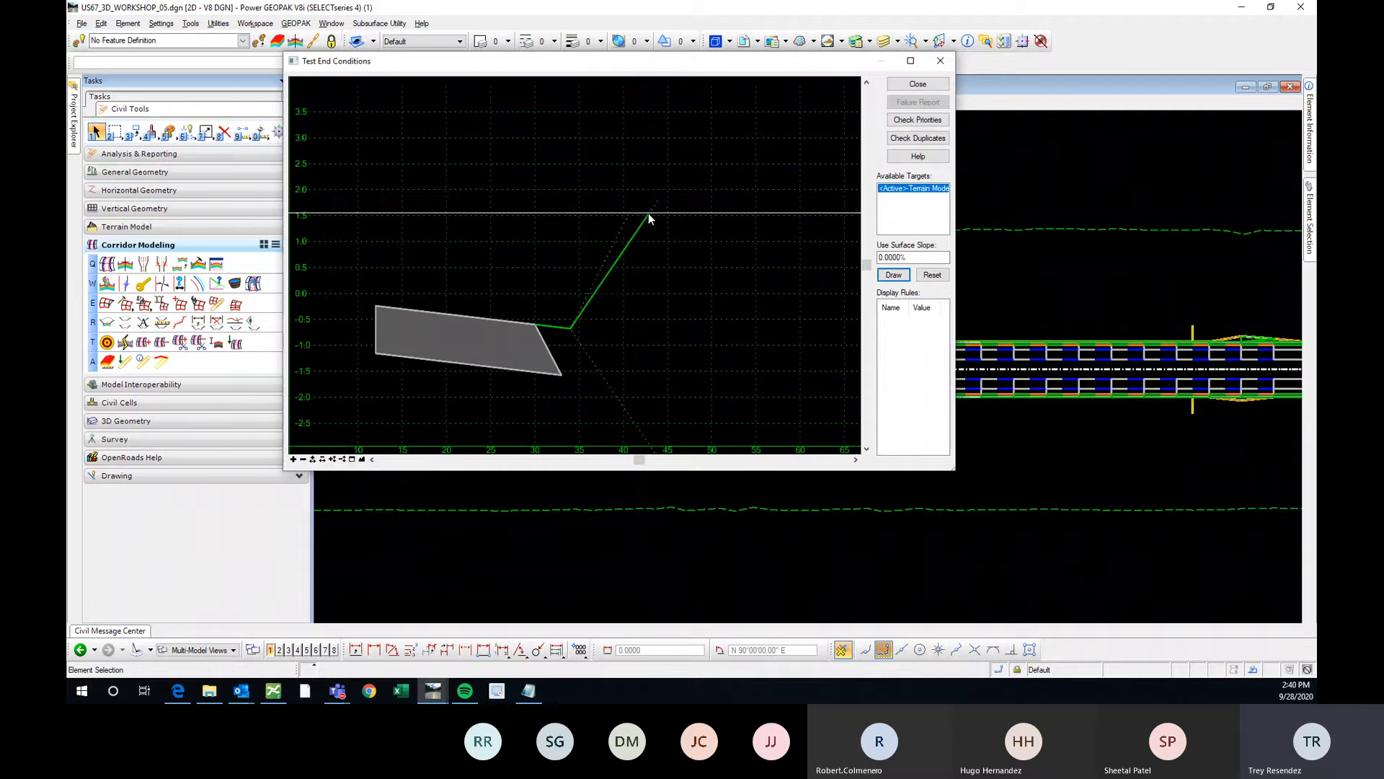
{"action": "scroll", "coordinate": [648, 213], "scroll_direction": "up", "scroll_amount": 1}
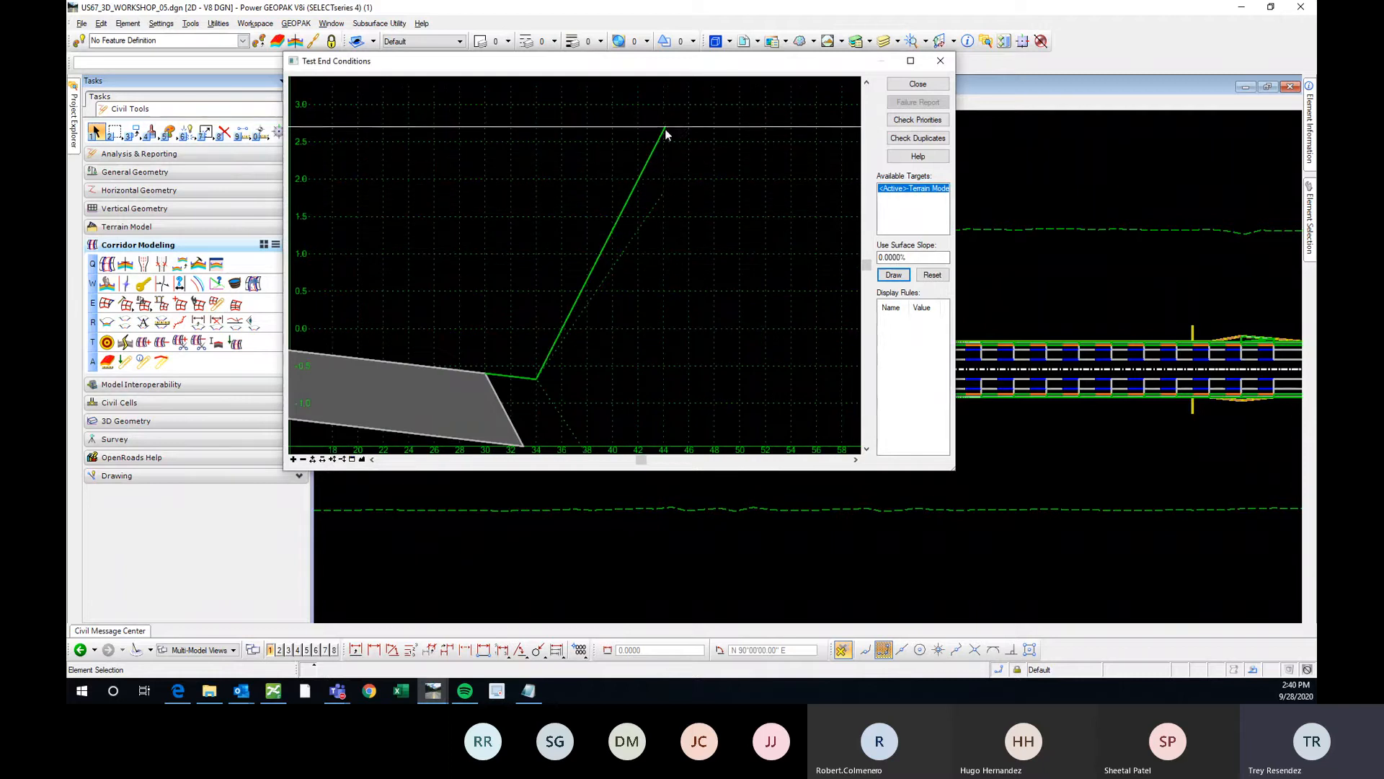
{"action": "scroll", "coordinate": [664, 132], "scroll_direction": "down", "scroll_amount": 2}
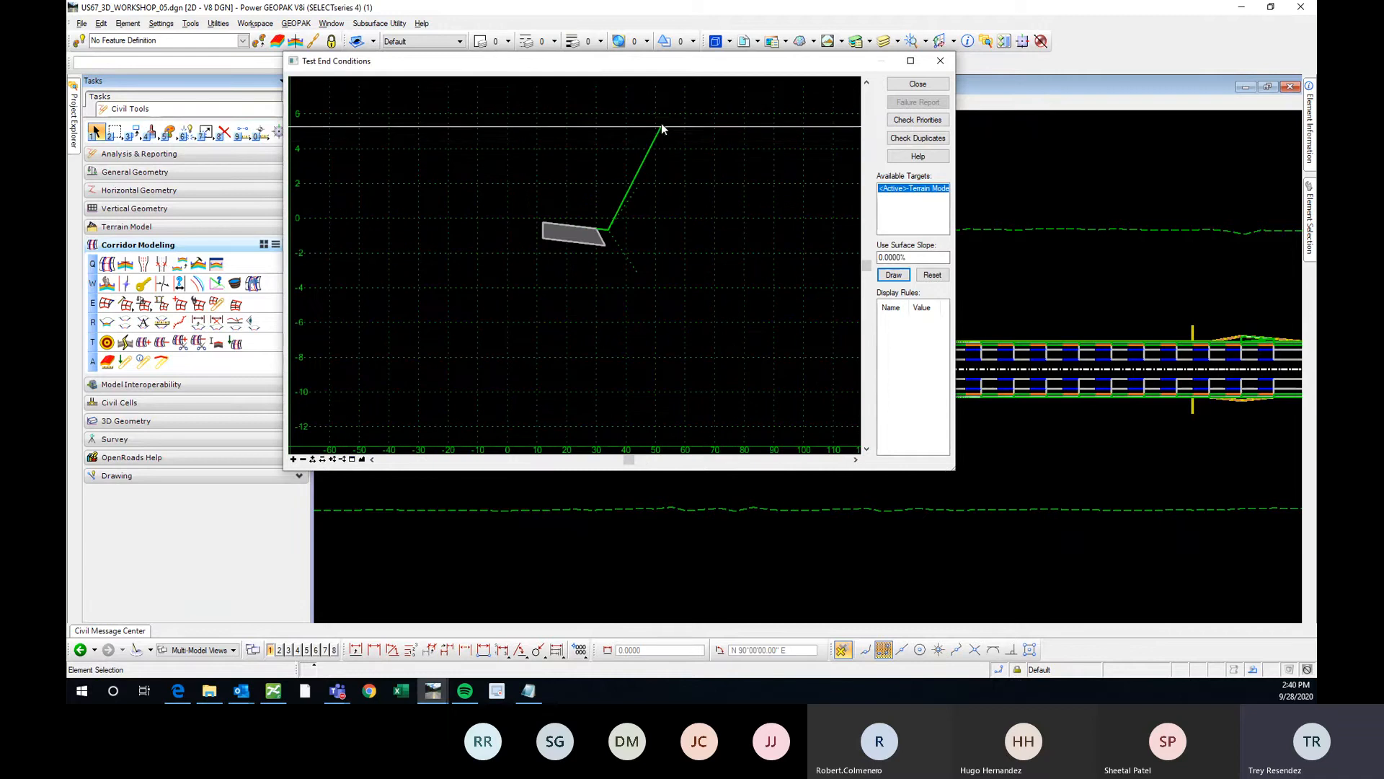
Examine how the fill slope from HINGE4 meets the 0% test surface at lower elevations, and close the end condition test
{"action": "scroll", "coordinate": [630, 192], "scroll_direction": "up", "scroll_amount": 1}
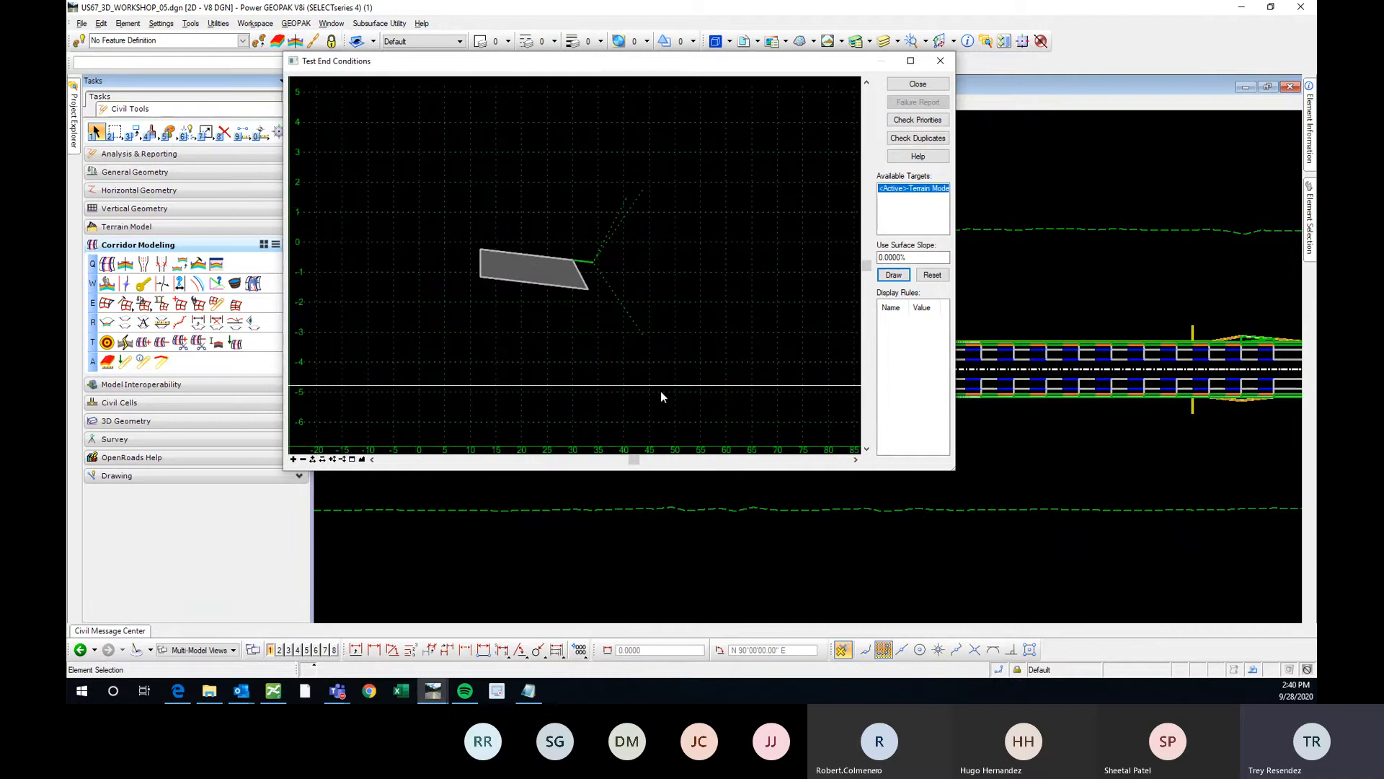
{"action": "scroll", "coordinate": [648, 337], "scroll_direction": "up", "scroll_amount": 1}
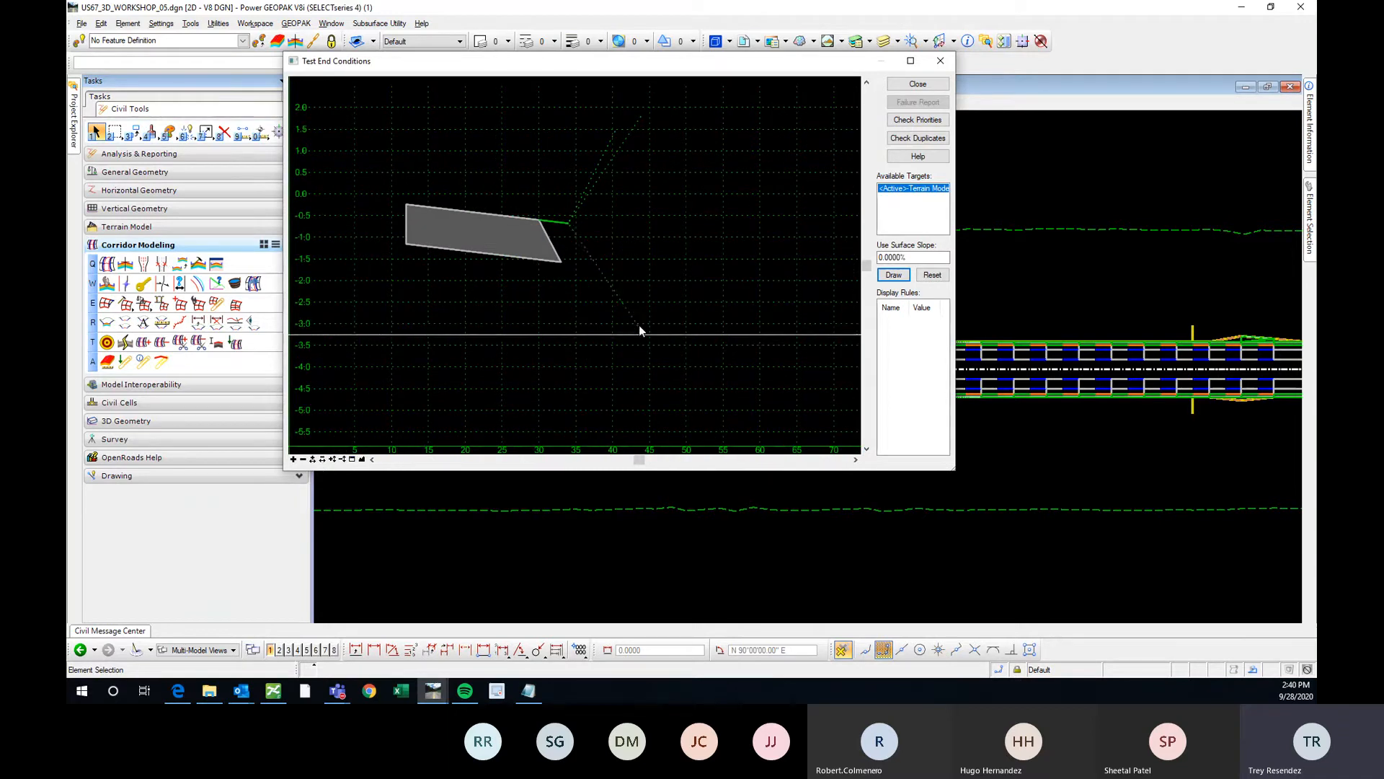
{"action": "scroll", "coordinate": [639, 327], "scroll_direction": "up", "scroll_amount": 1}
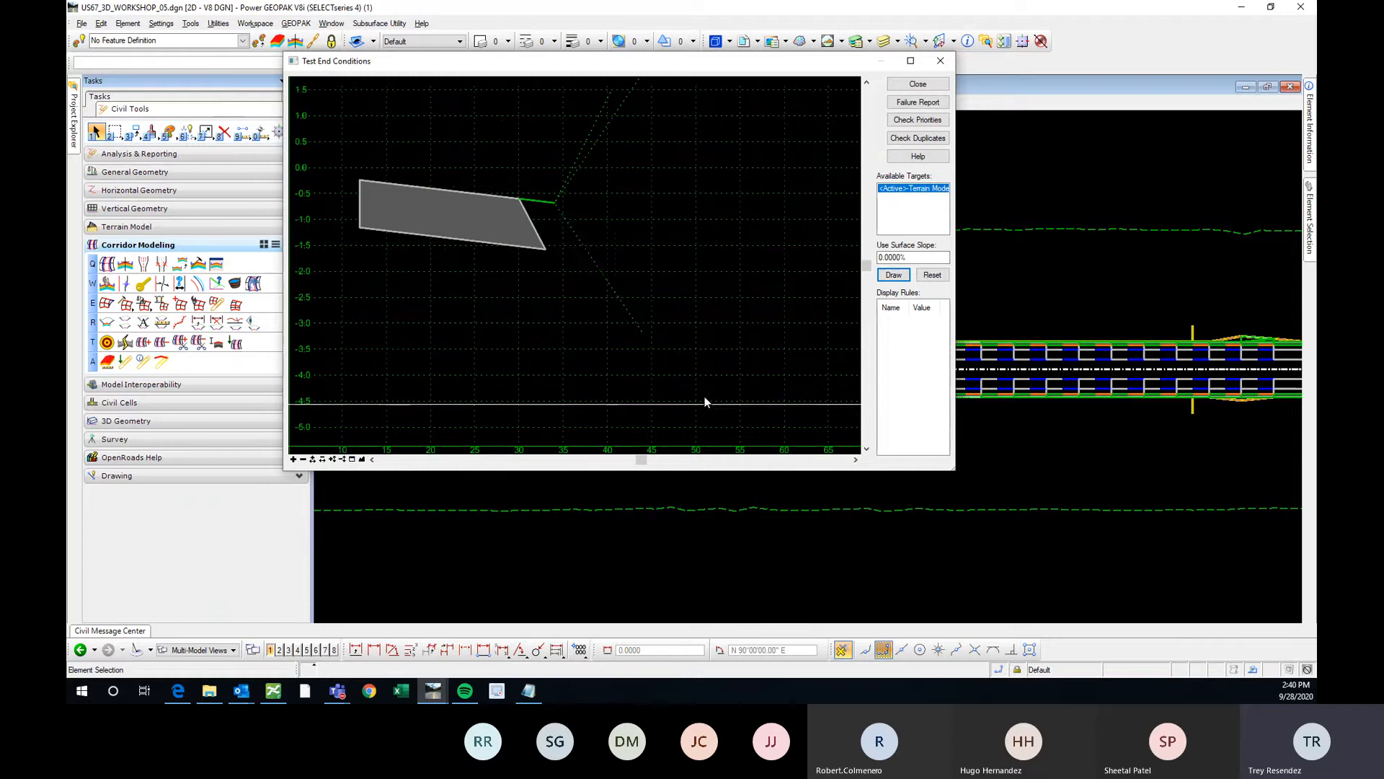
{"action": "scroll", "coordinate": [622, 308], "scroll_direction": "down", "scroll_amount": 1}
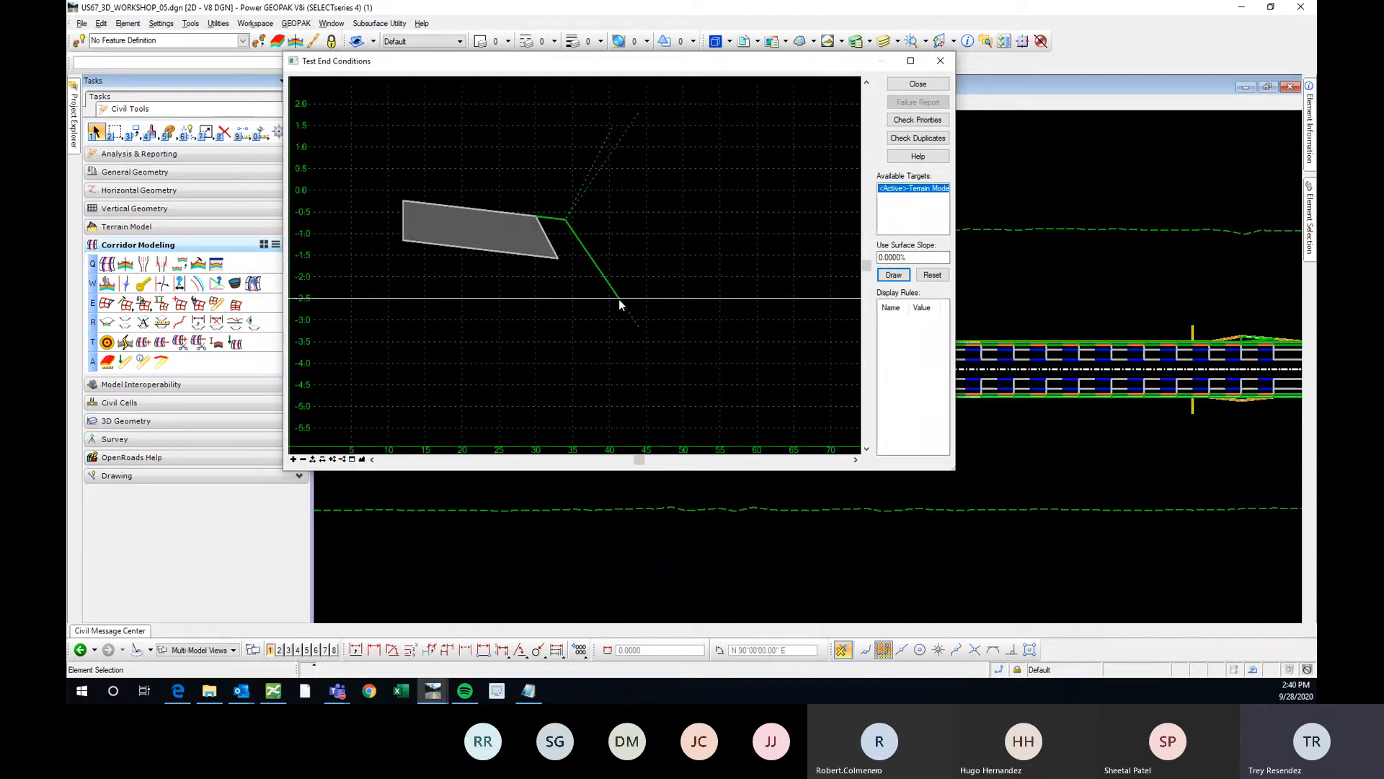
{"action": "left_click", "coordinate": [918, 84]}
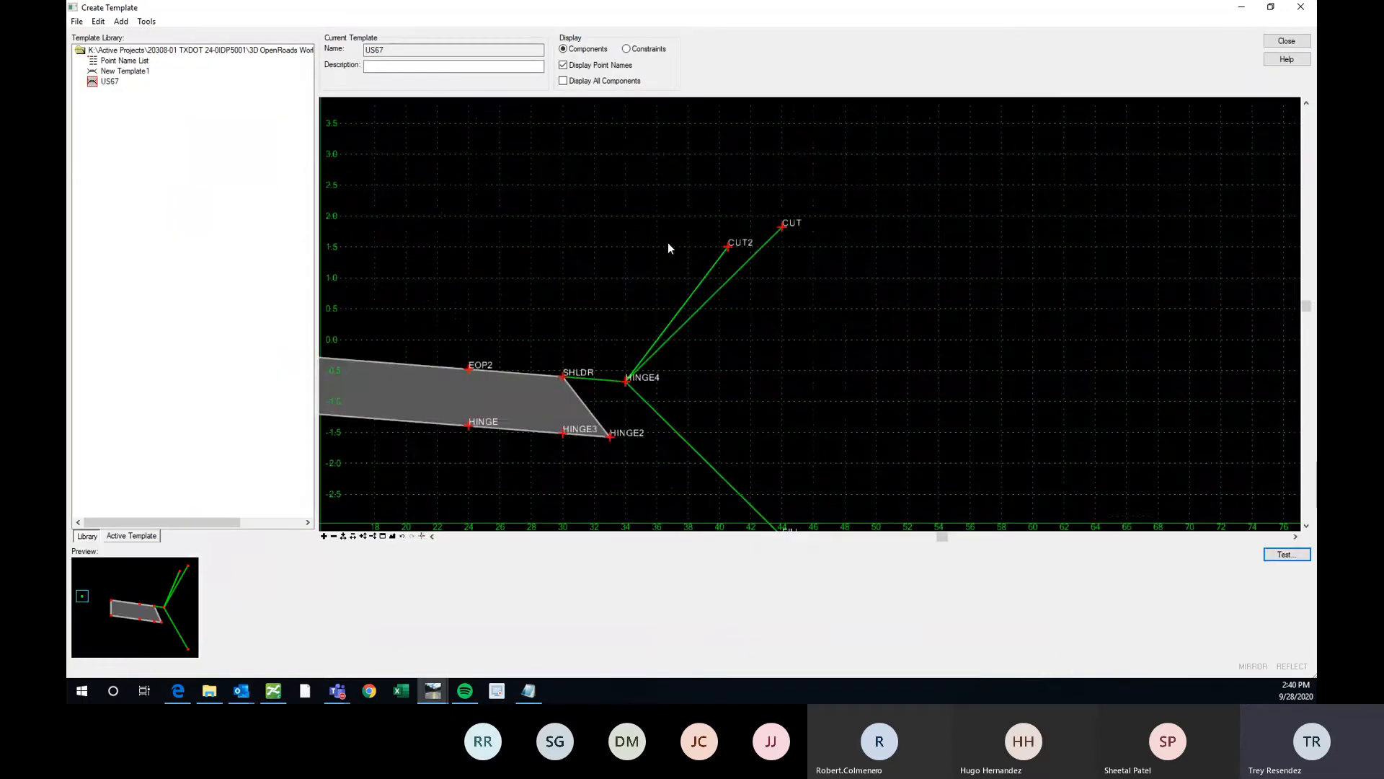
Reopen the end condition test to examine the dotted cut and fill lines at HINGE4, and close it
{"action": "left_click", "coordinate": [1287, 553]}
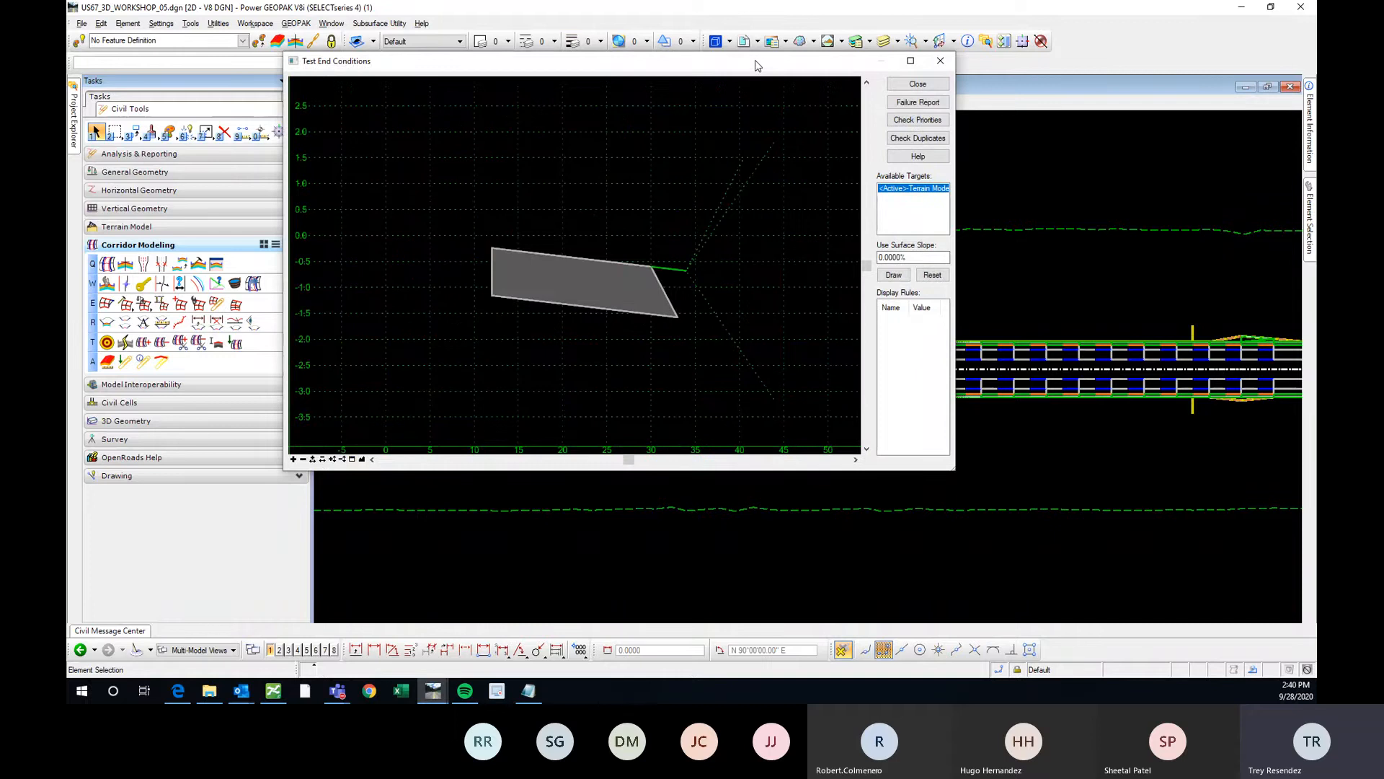
{"action": "left_click_drag", "start_coordinate": [755, 65], "coordinate": [874, 109]}
{"action": "scroll", "coordinate": [747, 261], "scroll_direction": "up", "scroll_amount": 2}
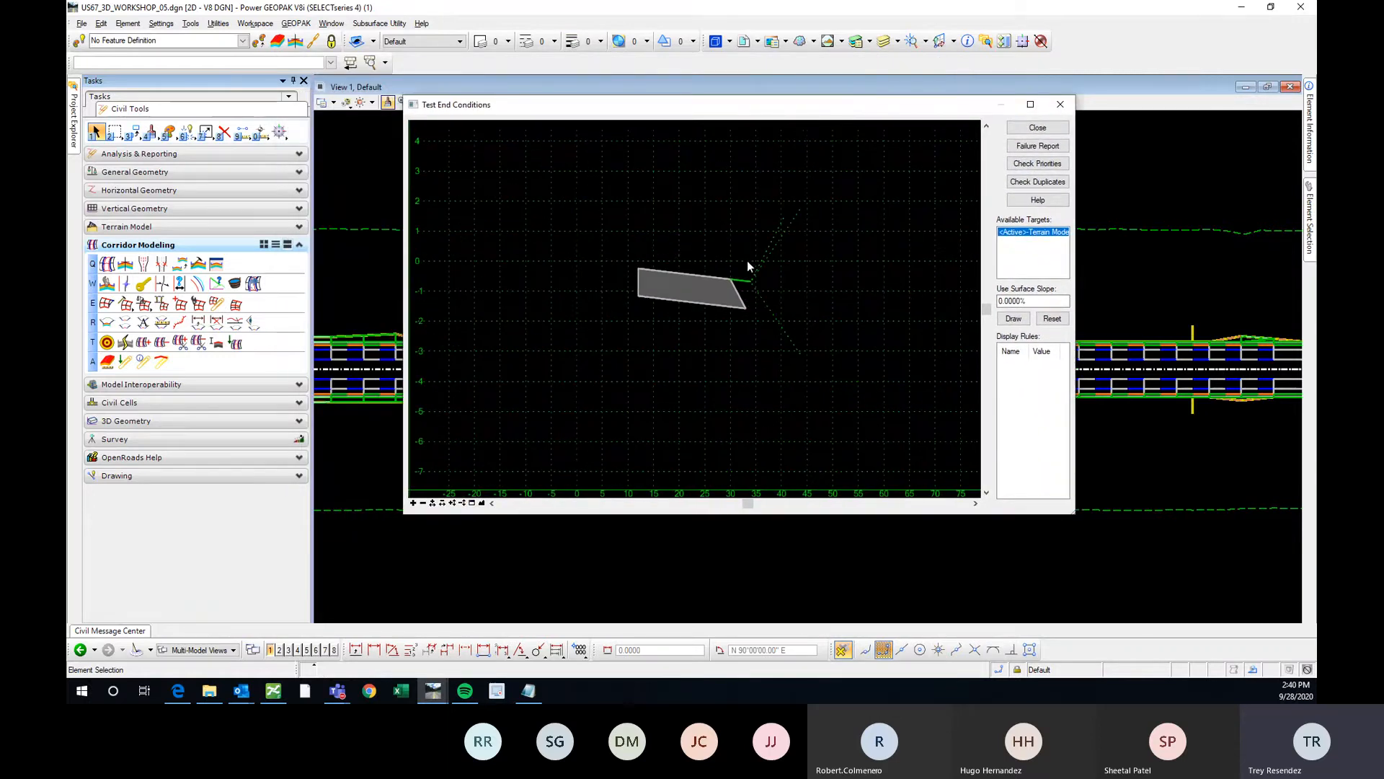
{"action": "scroll", "coordinate": [749, 270], "scroll_direction": "up", "scroll_amount": 2}
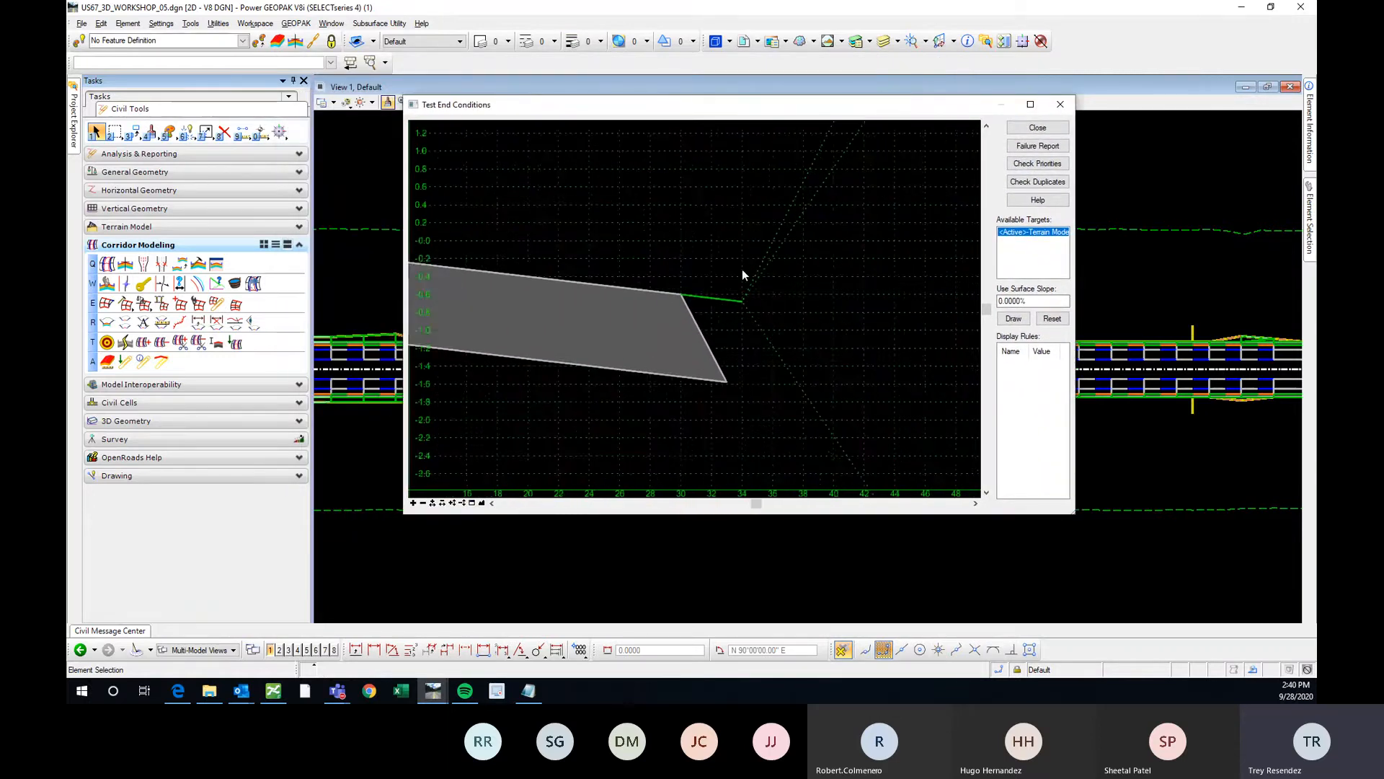
{"action": "scroll", "coordinate": [741, 273], "scroll_direction": "down", "scroll_amount": 2}
{"action": "scroll", "coordinate": [710, 274], "scroll_direction": "down", "scroll_amount": 1}
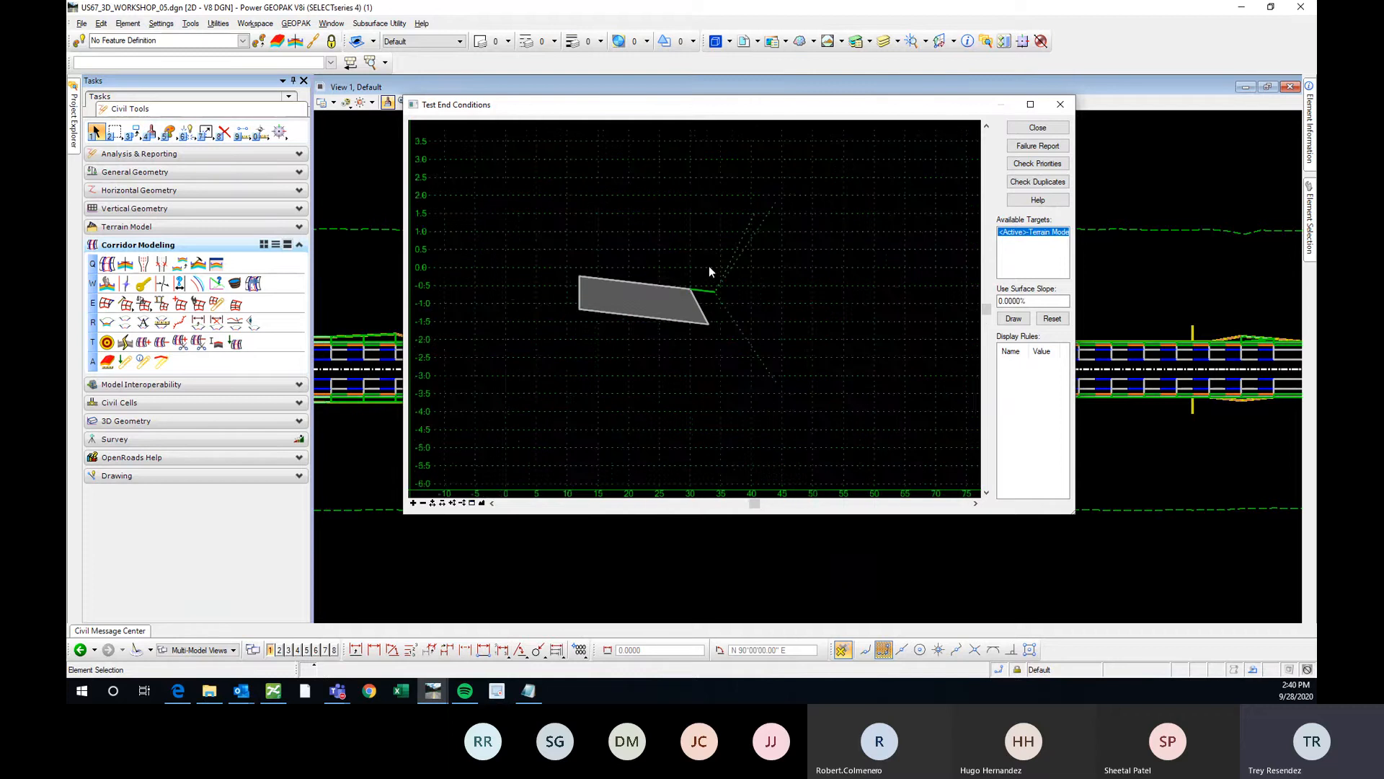
{"action": "scroll", "coordinate": [733, 247], "scroll_direction": "up", "scroll_amount": 3}
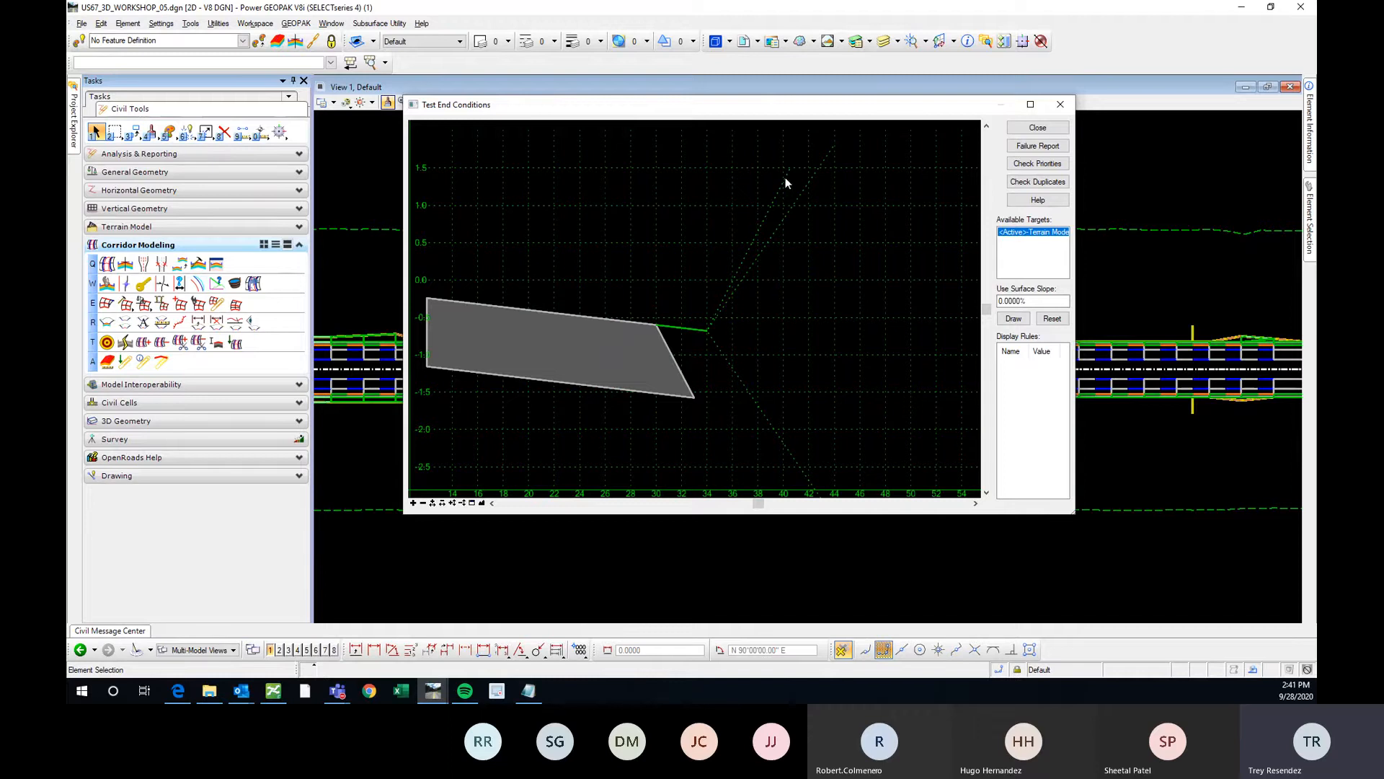
{"action": "left_click", "coordinate": [1060, 105]}
Add a null point named ROW without affixes at X 50.0, Y -0.4, outside the cut and fill slopes, and close the dynamic settings
{"action": "scroll", "coordinate": [800, 278], "scroll_direction": "up", "scroll_amount": 4}
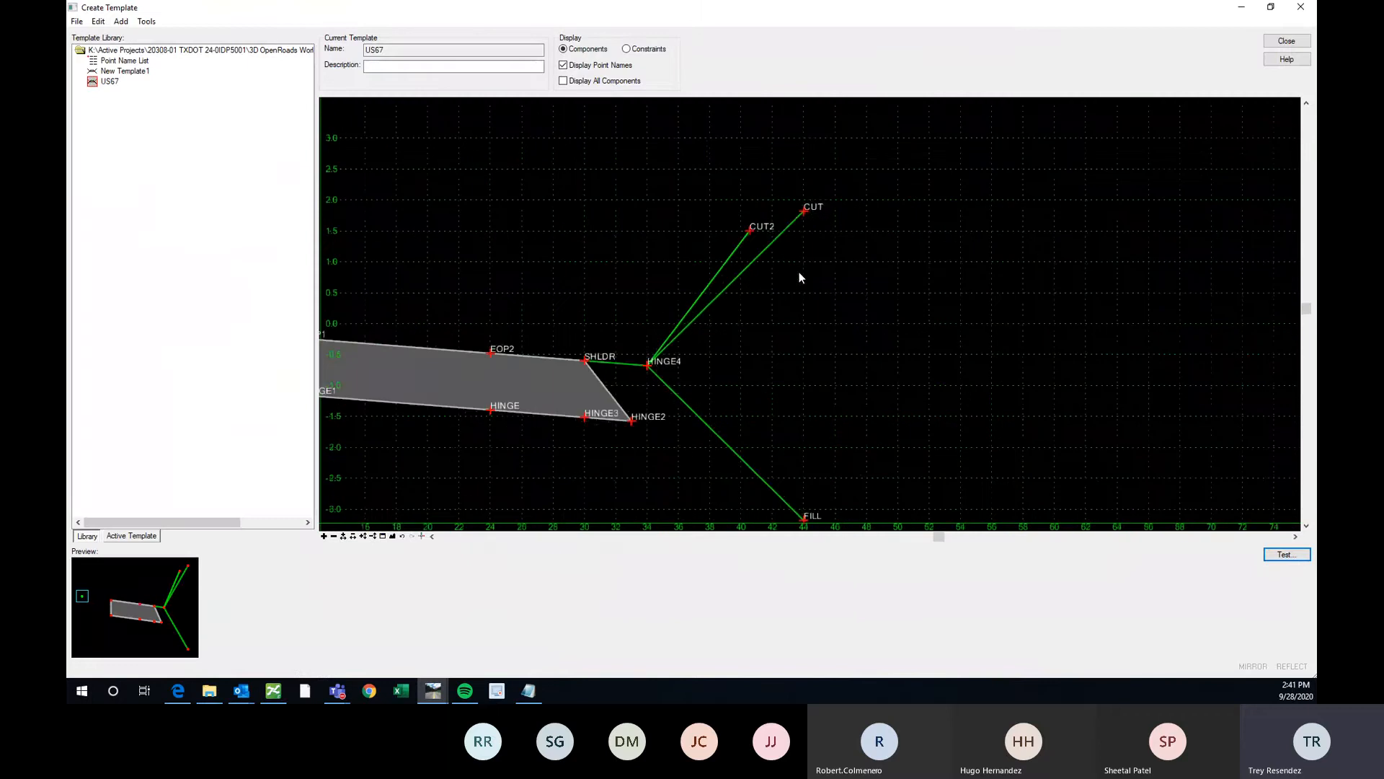
{"action": "scroll", "coordinate": [872, 306], "scroll_direction": "down", "scroll_amount": 4}
{"action": "scroll", "coordinate": [801, 306], "scroll_direction": "up", "scroll_amount": 2}
{"action": "right_click", "coordinate": [816, 288]}
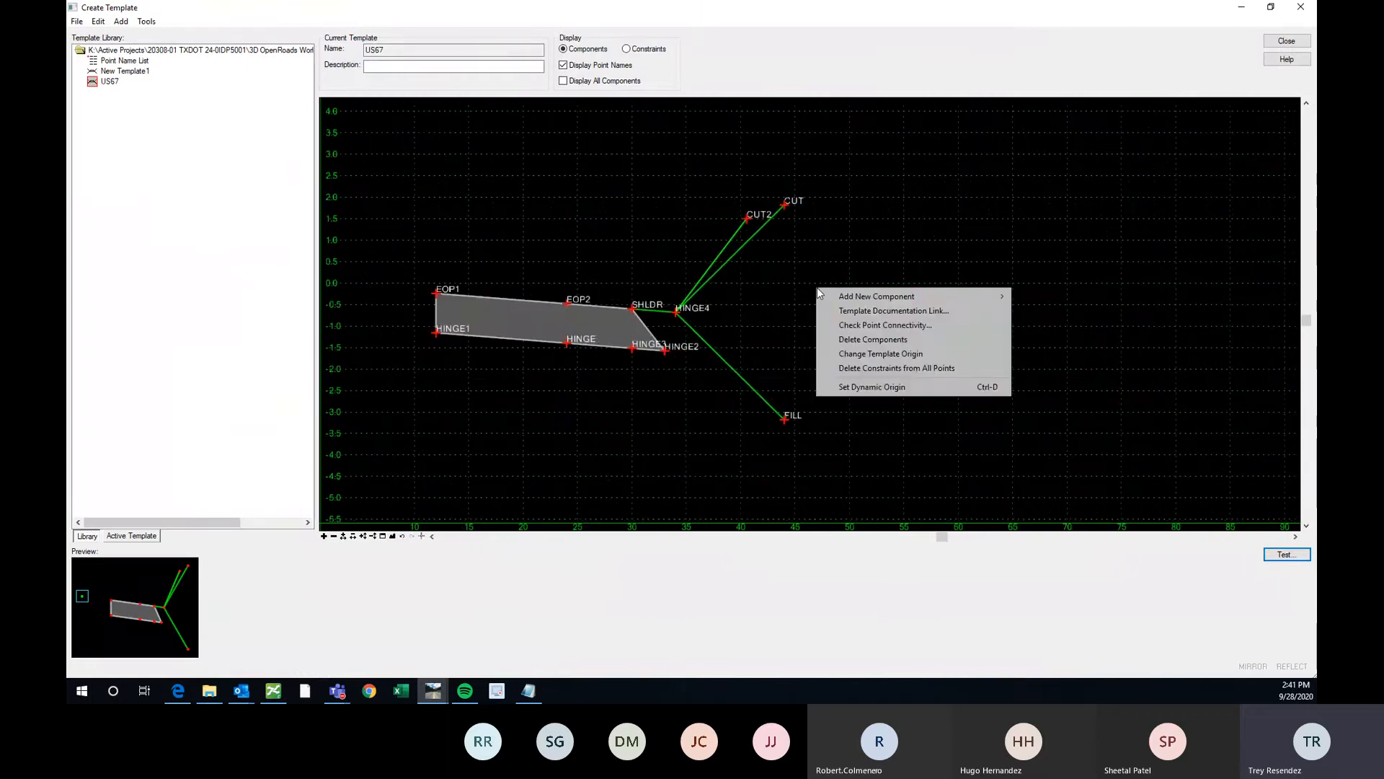
{"action": "mouse_move", "coordinate": [865, 298]}
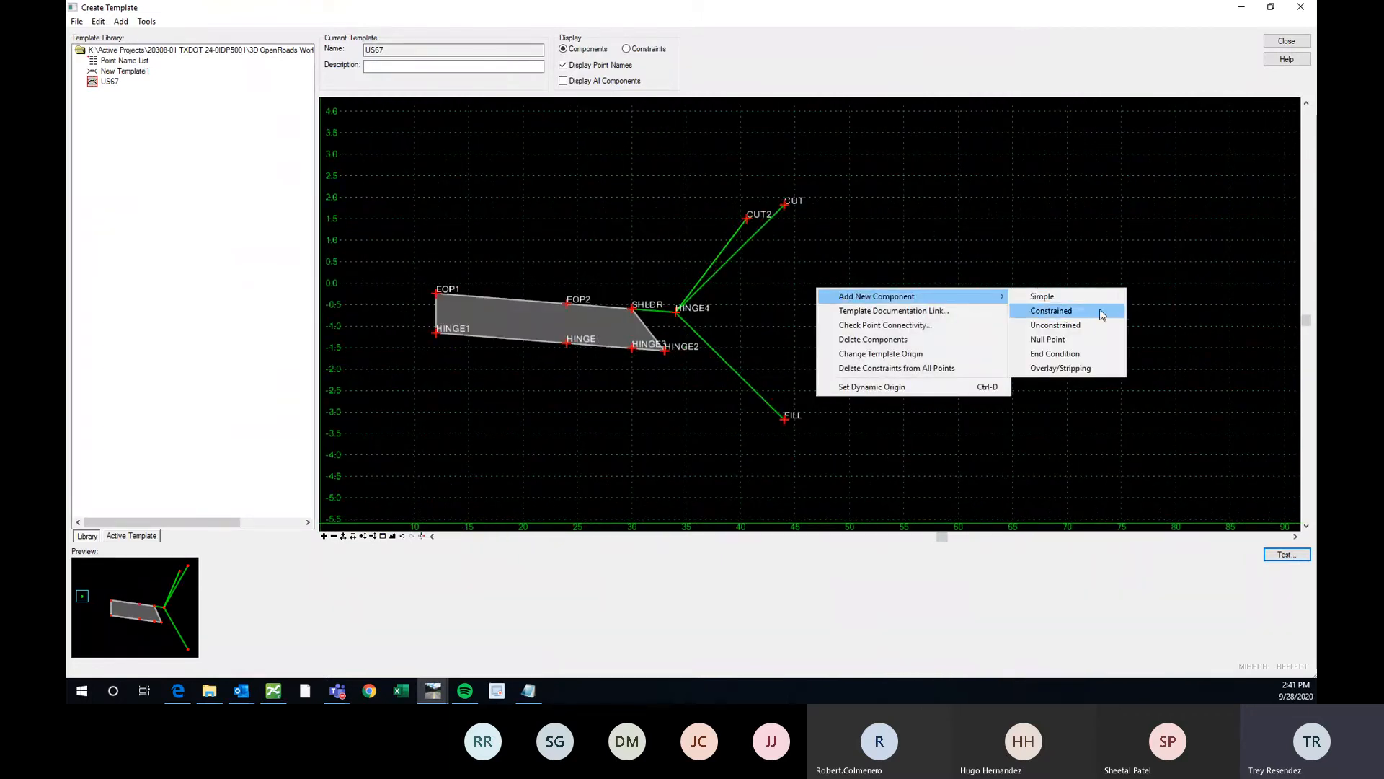
{"action": "left_click", "coordinate": [1060, 343]}
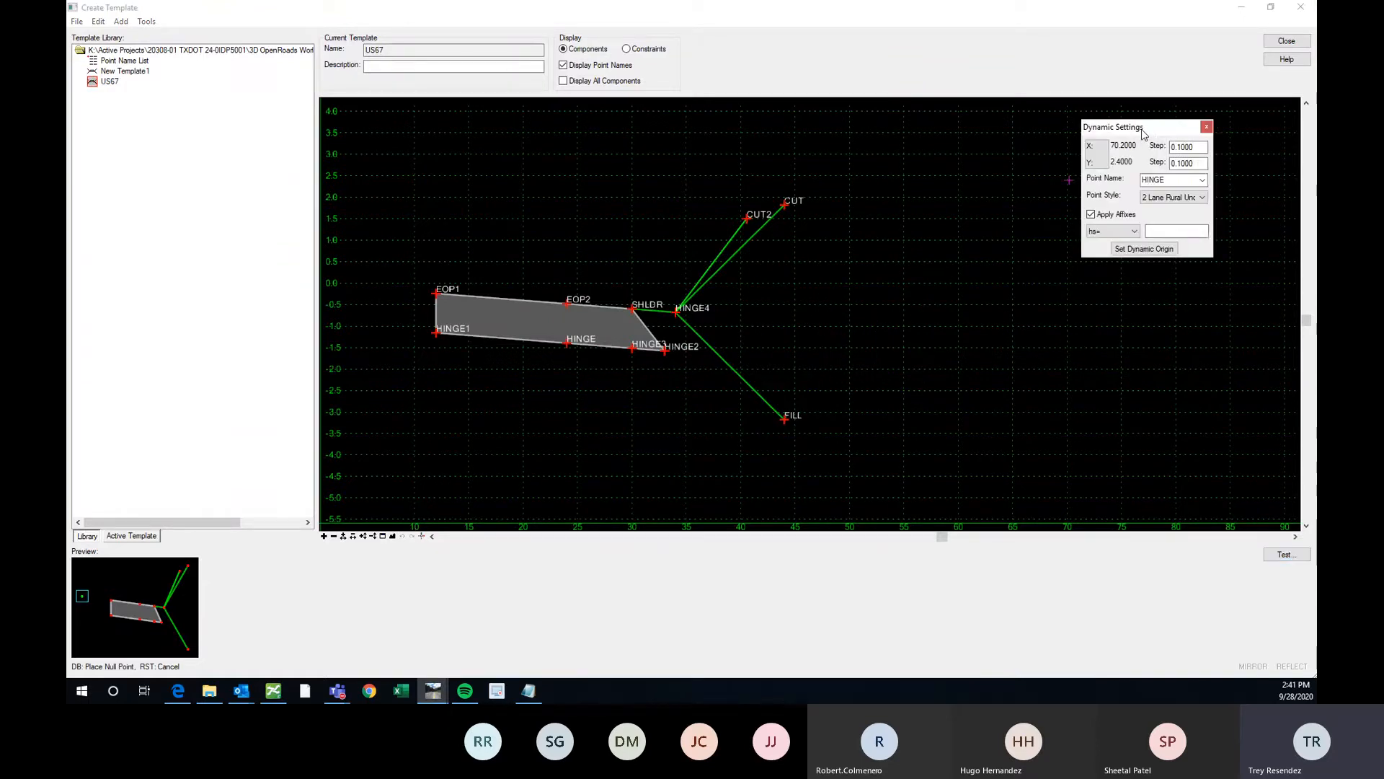
{"action": "left_click_drag", "start_coordinate": [1142, 134], "coordinate": [1212, 127]}
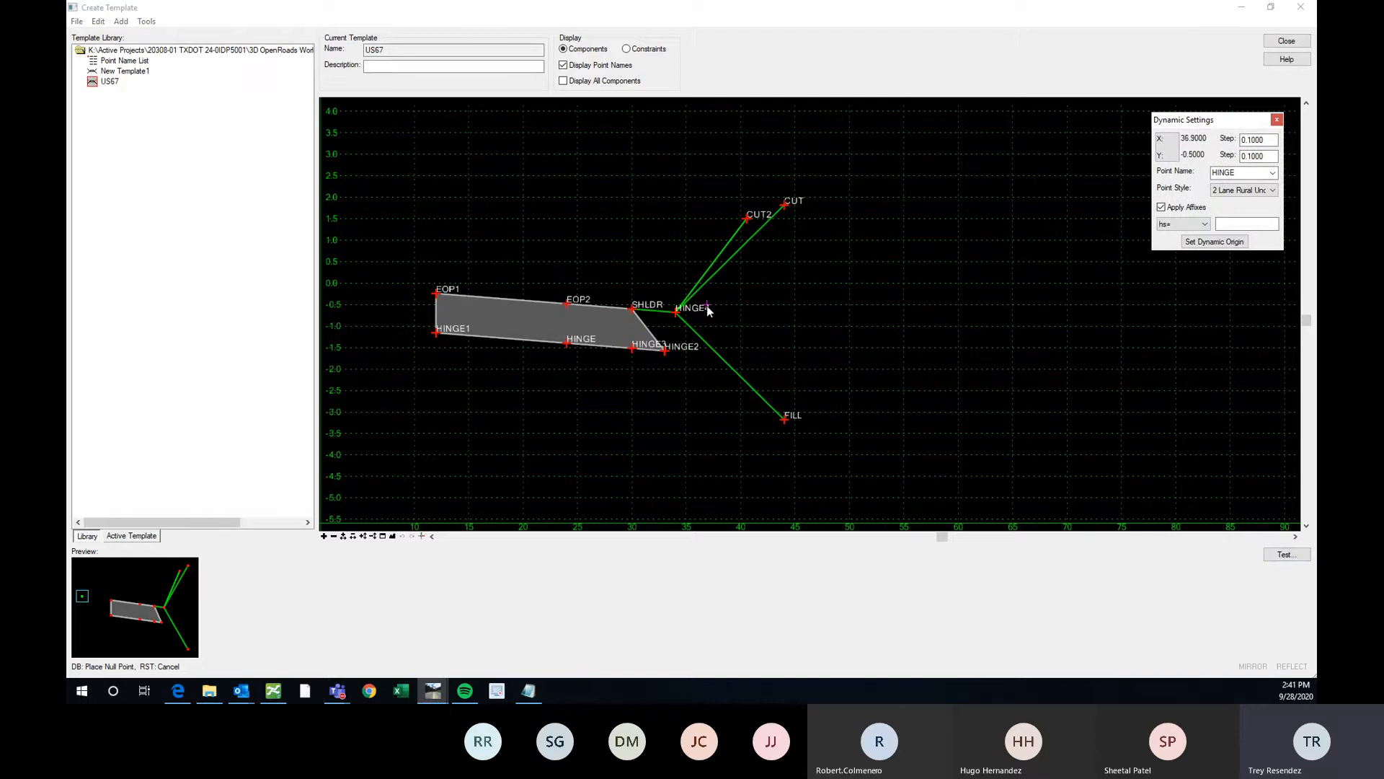
{"action": "double_click", "coordinate": [1244, 172]}
{"action": "type", "text": "ROW"}
{"action": "scroll", "coordinate": [858, 305], "scroll_direction": "up", "scroll_amount": 2}
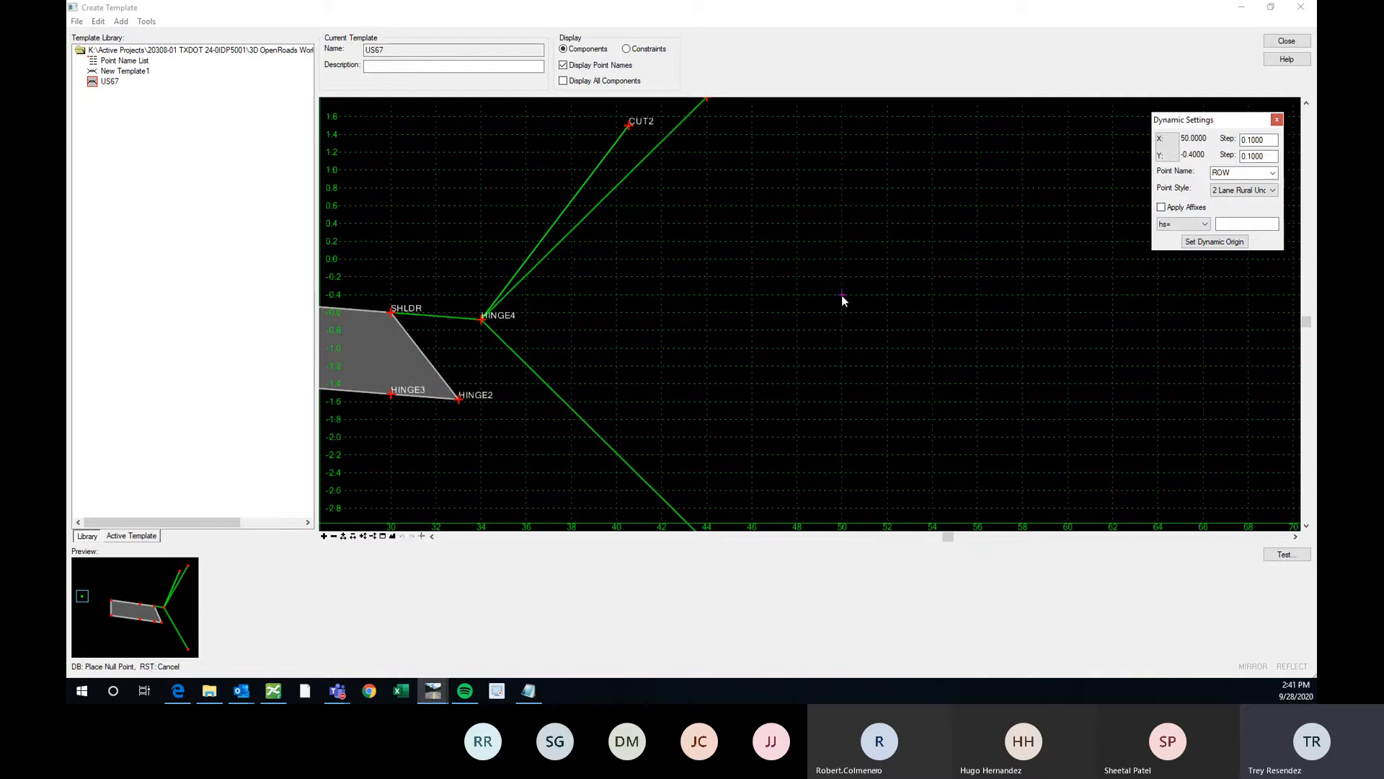
{"action": "left_click", "coordinate": [841, 296]}
{"action": "scroll", "coordinate": [841, 295], "scroll_direction": "down", "scroll_amount": 2}
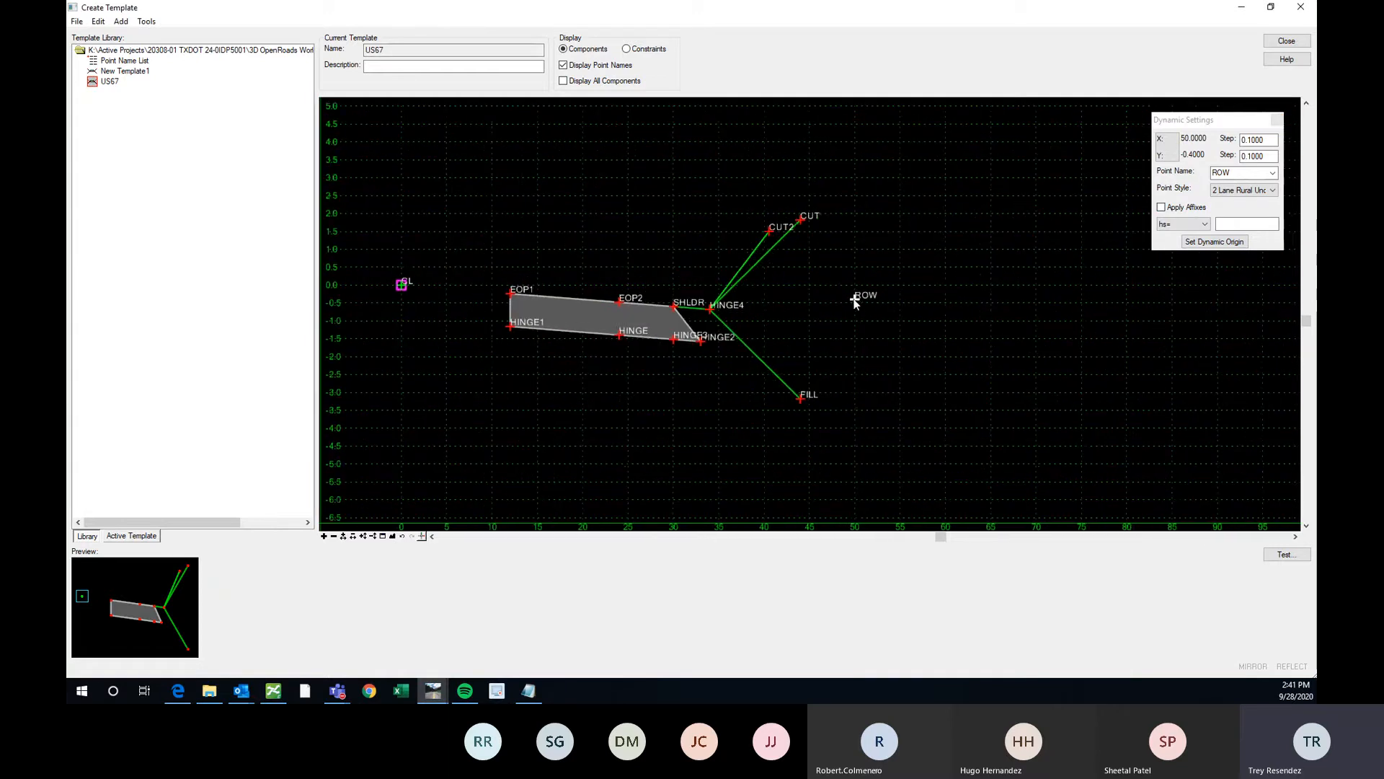
{"action": "mouse_move", "coordinate": [854, 303]}
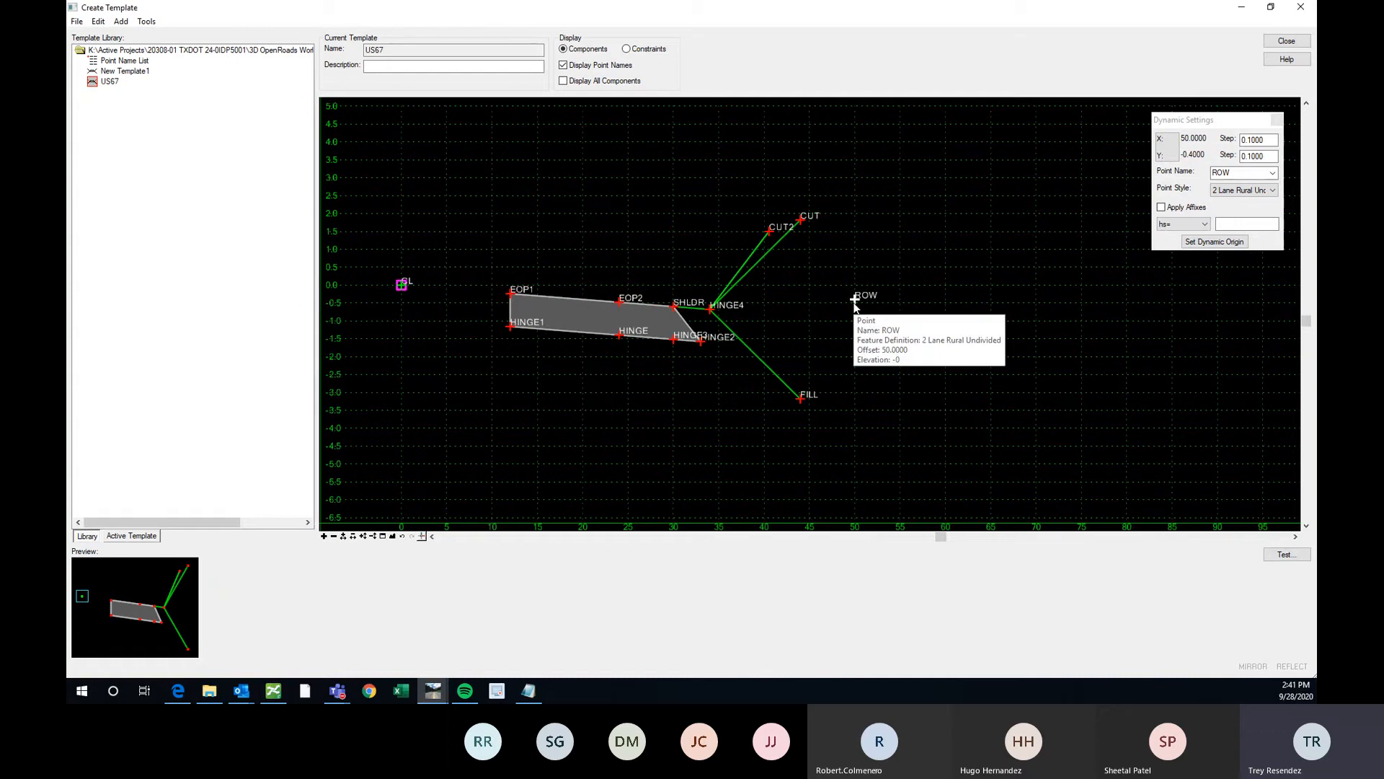
{"action": "left_click", "coordinate": [1276, 120]}
Set ROW as the parent of the CUT point's horizontal constraint and apply the change
{"action": "scroll", "coordinate": [727, 317], "scroll_direction": "up", "scroll_amount": 1}
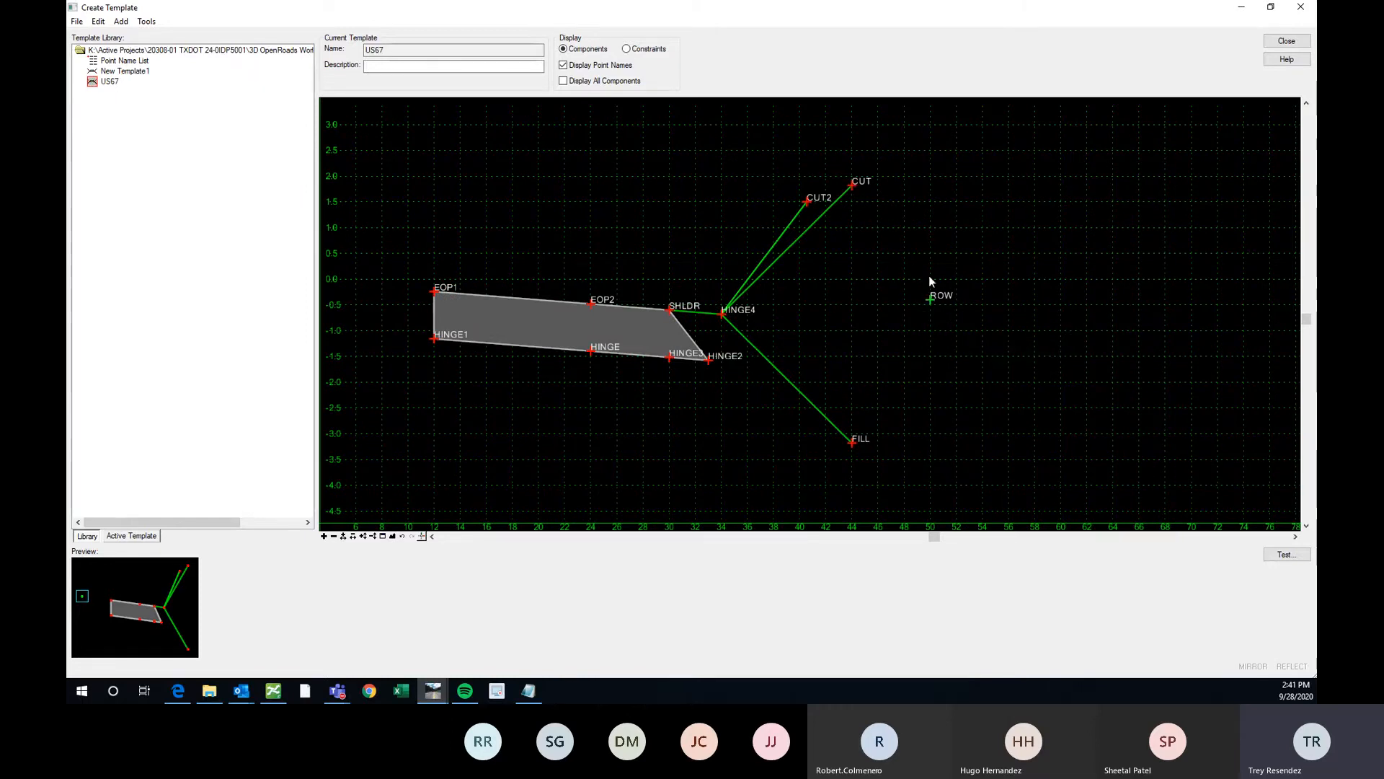
{"action": "mouse_move", "coordinate": [929, 302]}
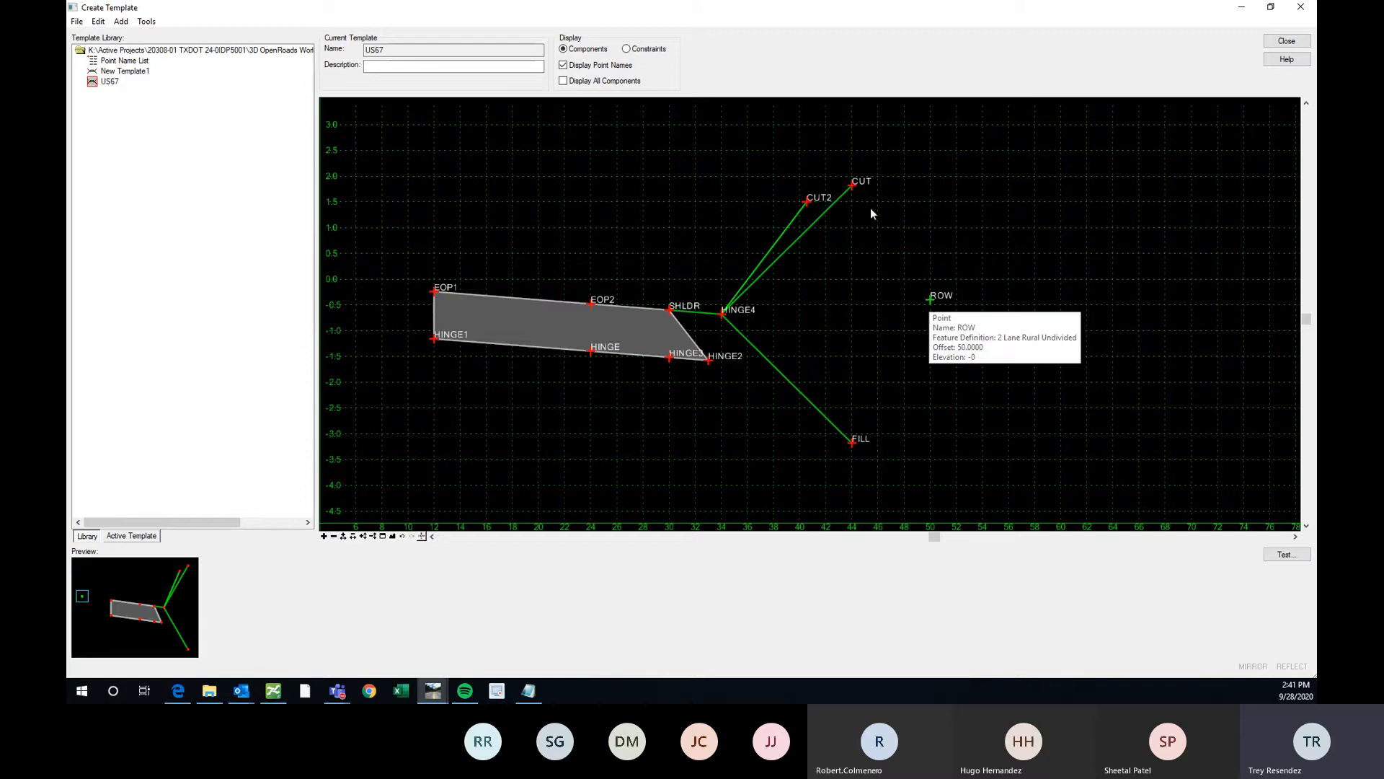
{"action": "mouse_move", "coordinate": [854, 189]}
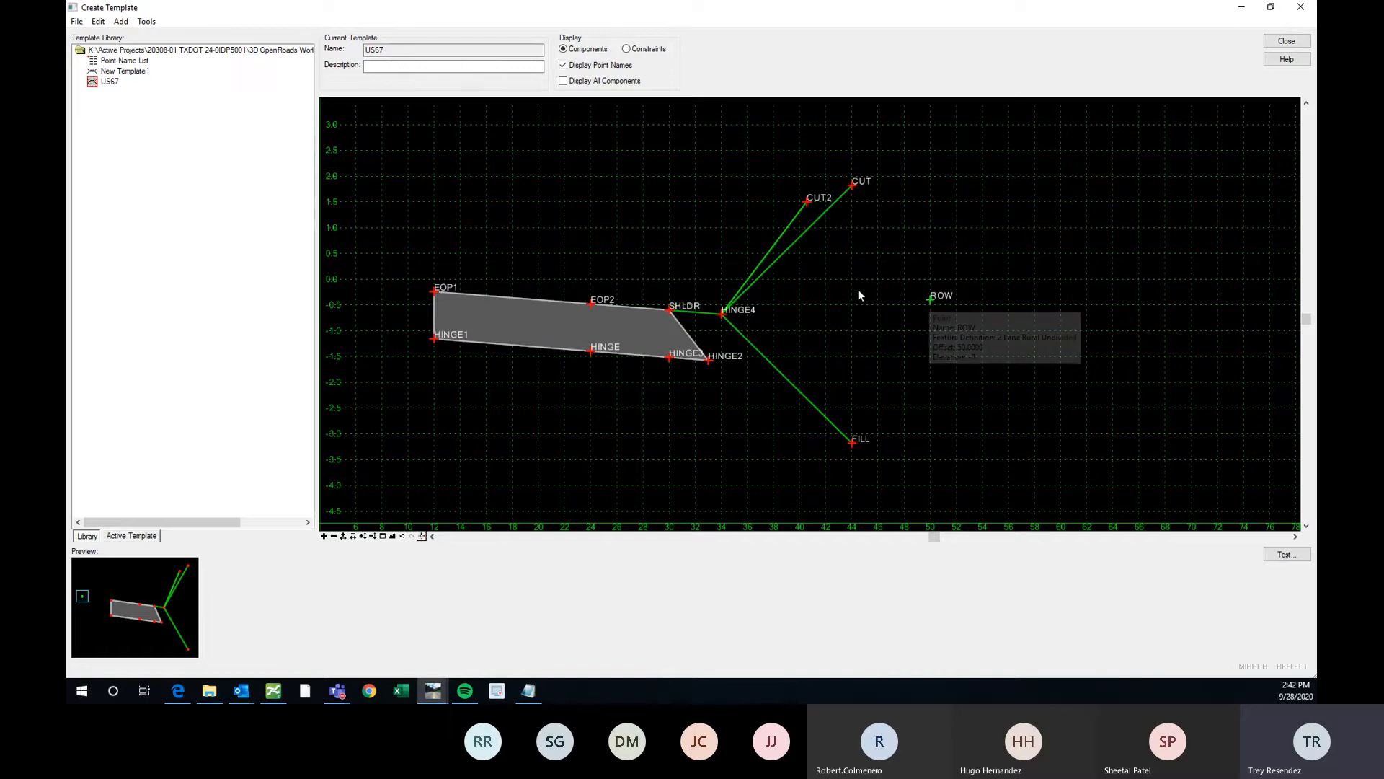
{"action": "double_click", "coordinate": [858, 186]}
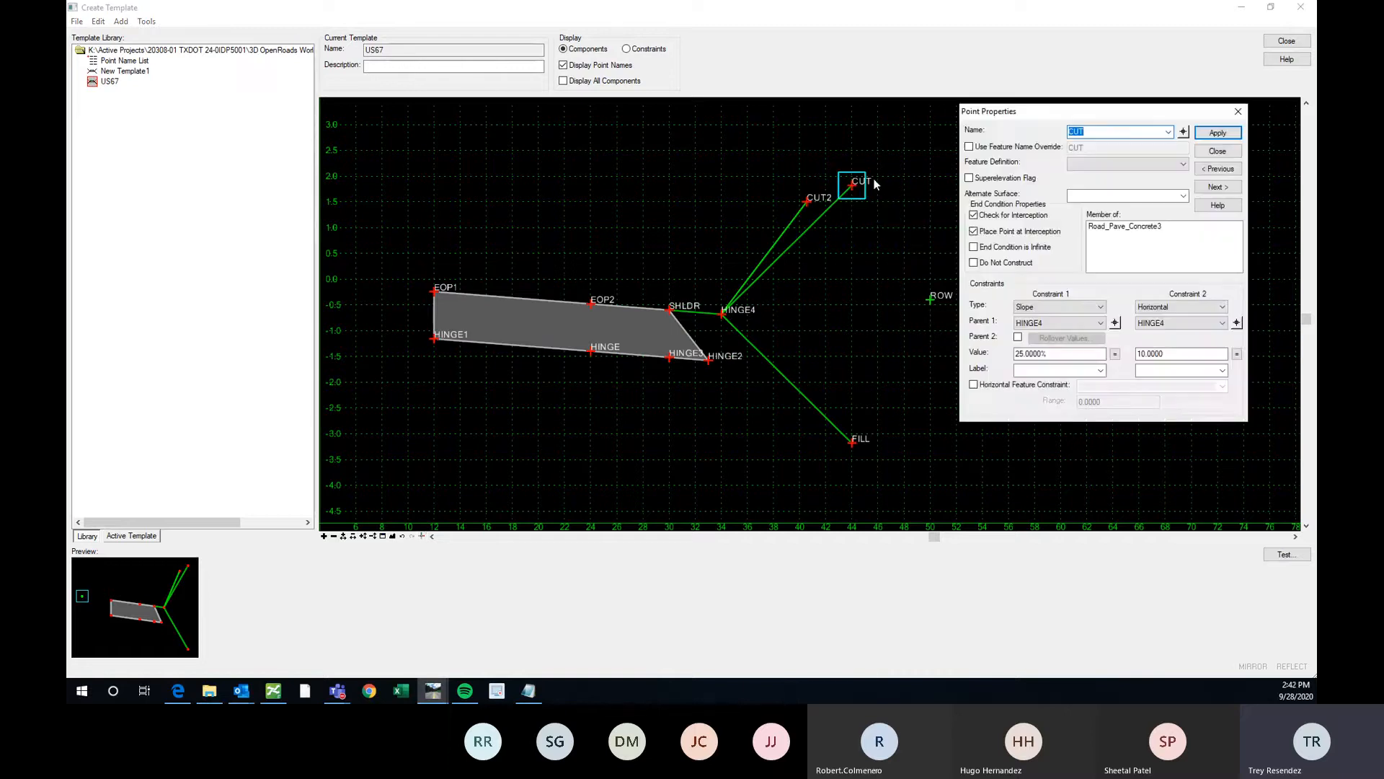
{"action": "scroll", "coordinate": [477, 241], "scroll_direction": "down", "scroll_amount": 1}
{"action": "scroll", "coordinate": [767, 212], "scroll_direction": "up", "scroll_amount": 1}
{"action": "scroll", "coordinate": [793, 193], "scroll_direction": "up", "scroll_amount": 1}
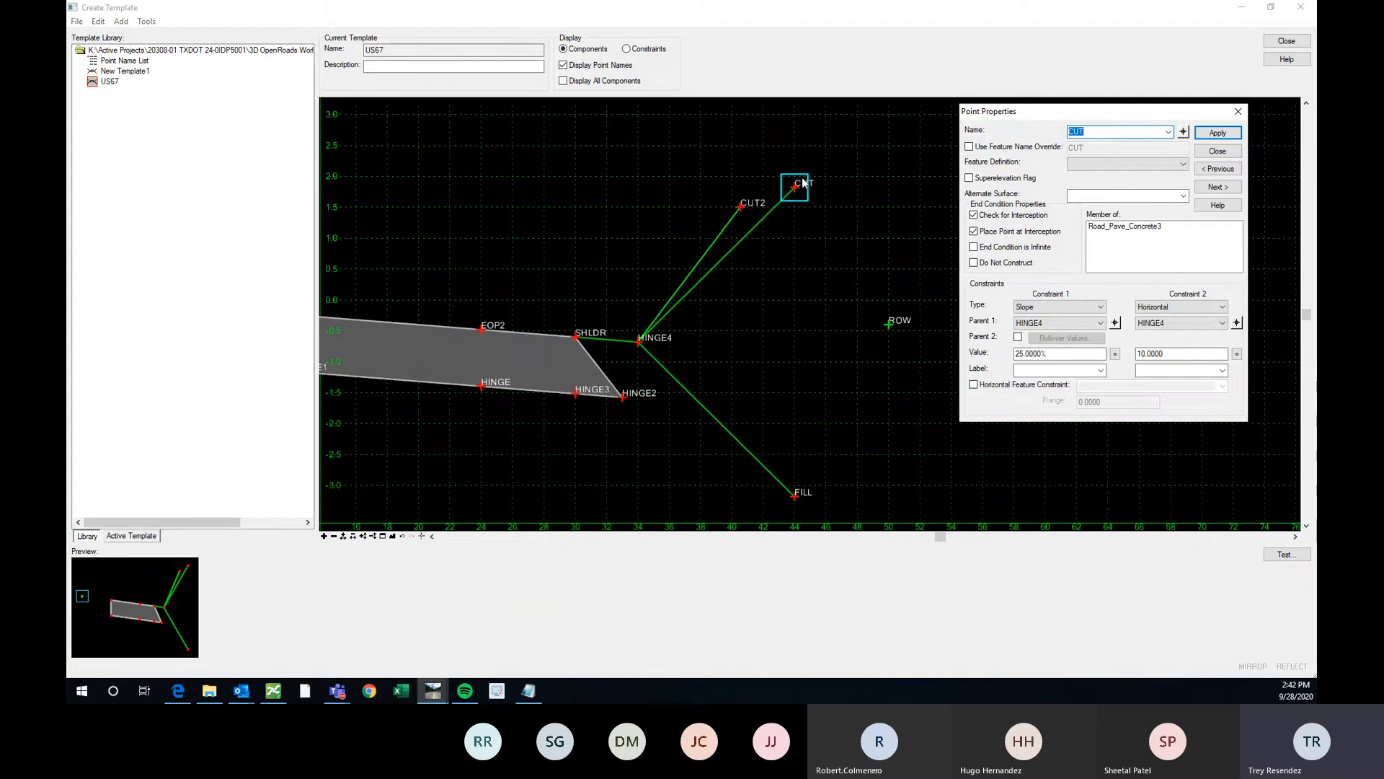
{"action": "scroll", "coordinate": [809, 208], "scroll_direction": "down", "scroll_amount": 1}
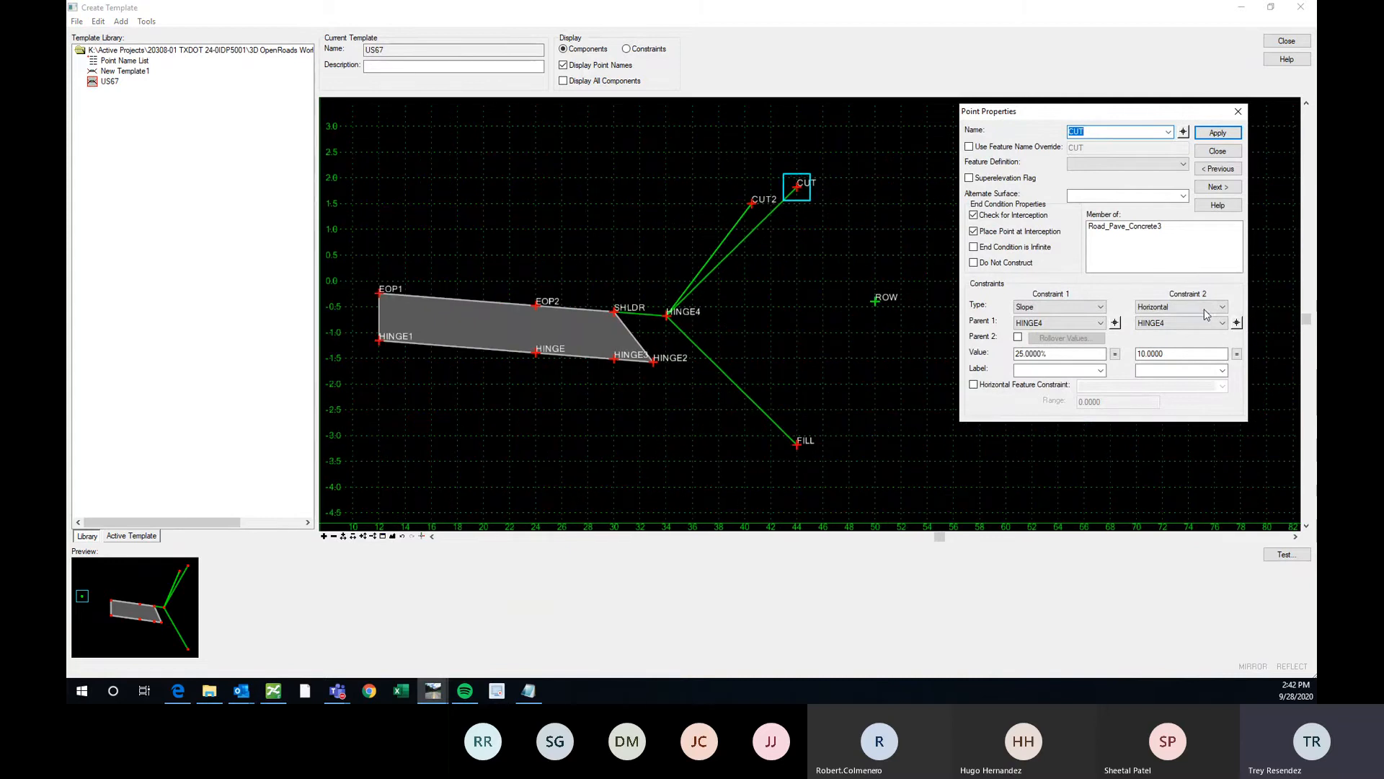
{"action": "left_click", "coordinate": [1236, 322]}
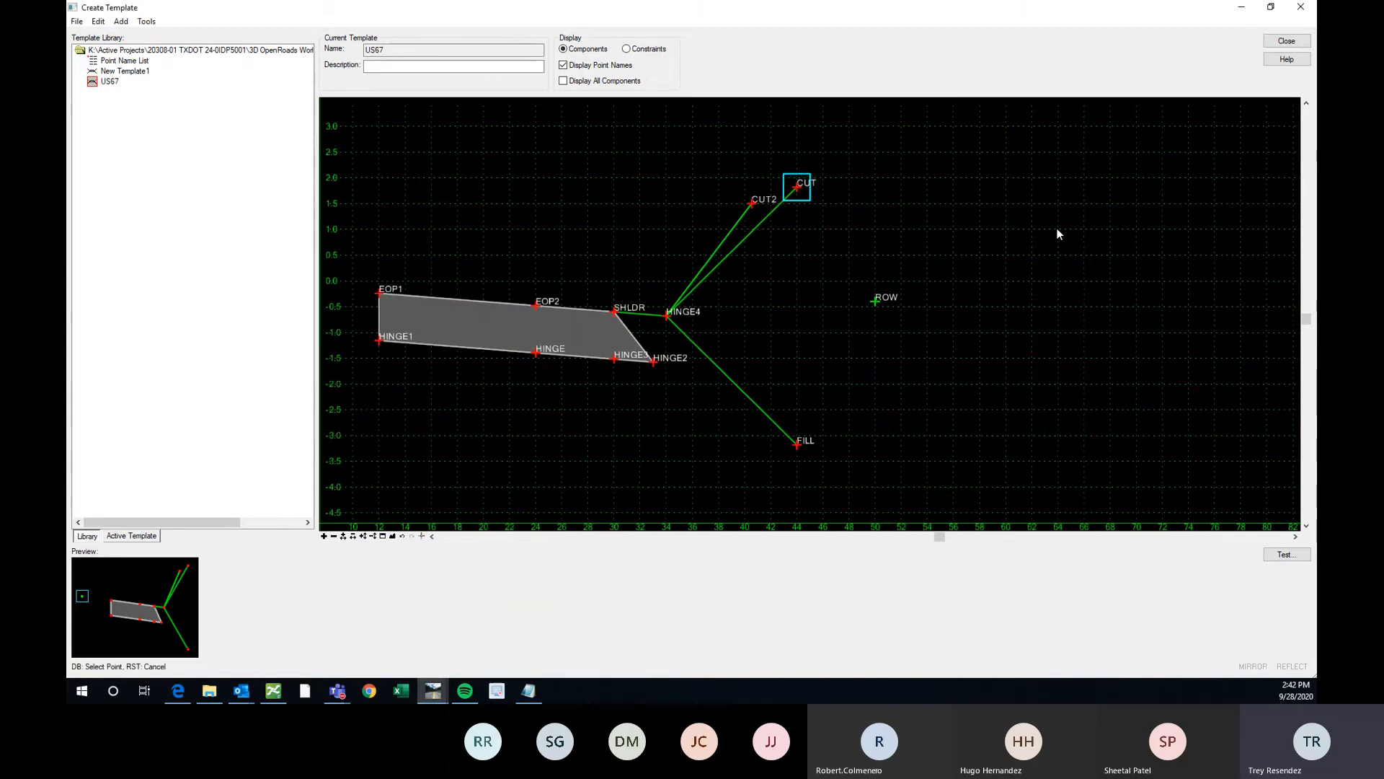
{"action": "left_click", "coordinate": [874, 300]}
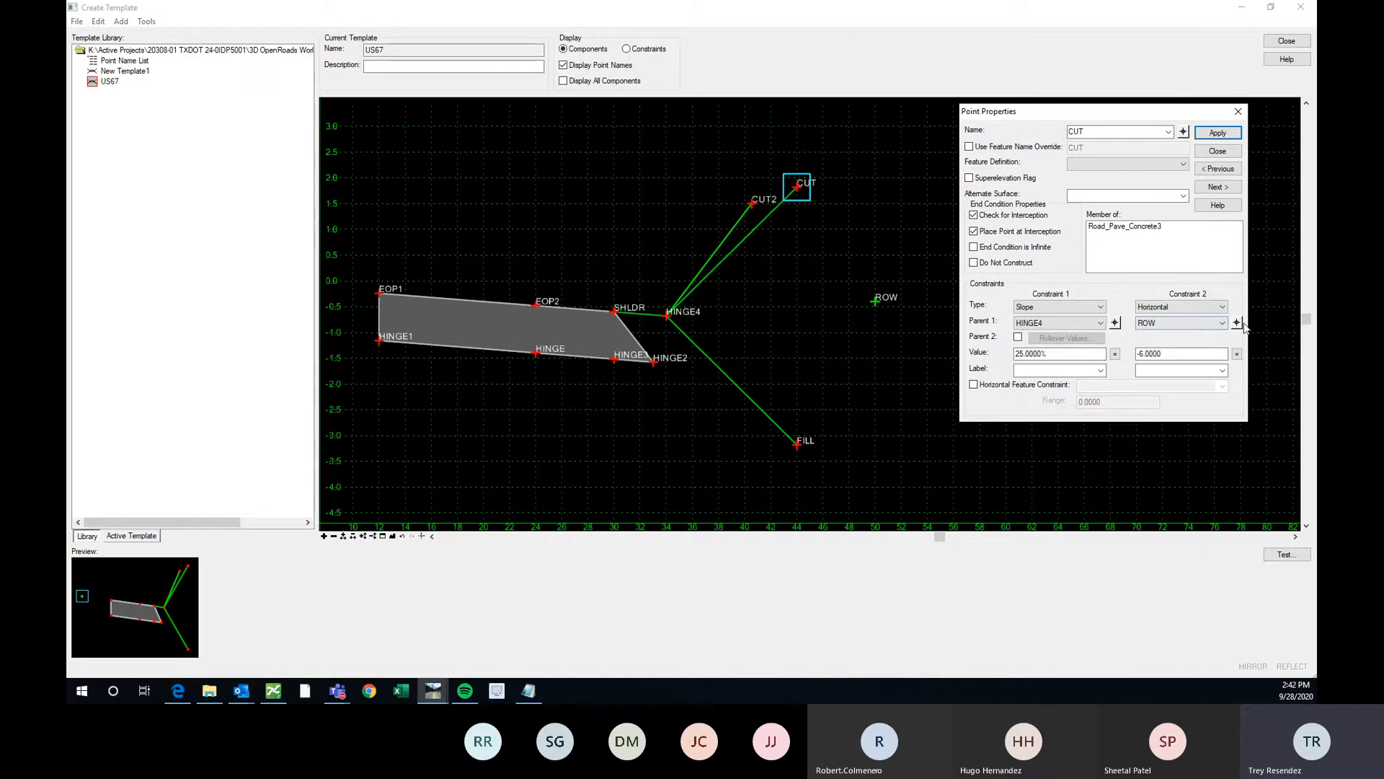
{"action": "left_click_drag", "start_coordinate": [1183, 354], "coordinate": [1109, 354]}
{"action": "key", "text": "Return"}
Review CUT's horizontal offset from ROW and the FILL point's constraints, and close the point properties
{"action": "scroll", "coordinate": [669, 315], "scroll_direction": "down", "scroll_amount": 3}
{"action": "scroll", "coordinate": [746, 242], "scroll_direction": "up", "scroll_amount": 6}
{"action": "scroll", "coordinate": [802, 226], "scroll_direction": "down", "scroll_amount": 4}
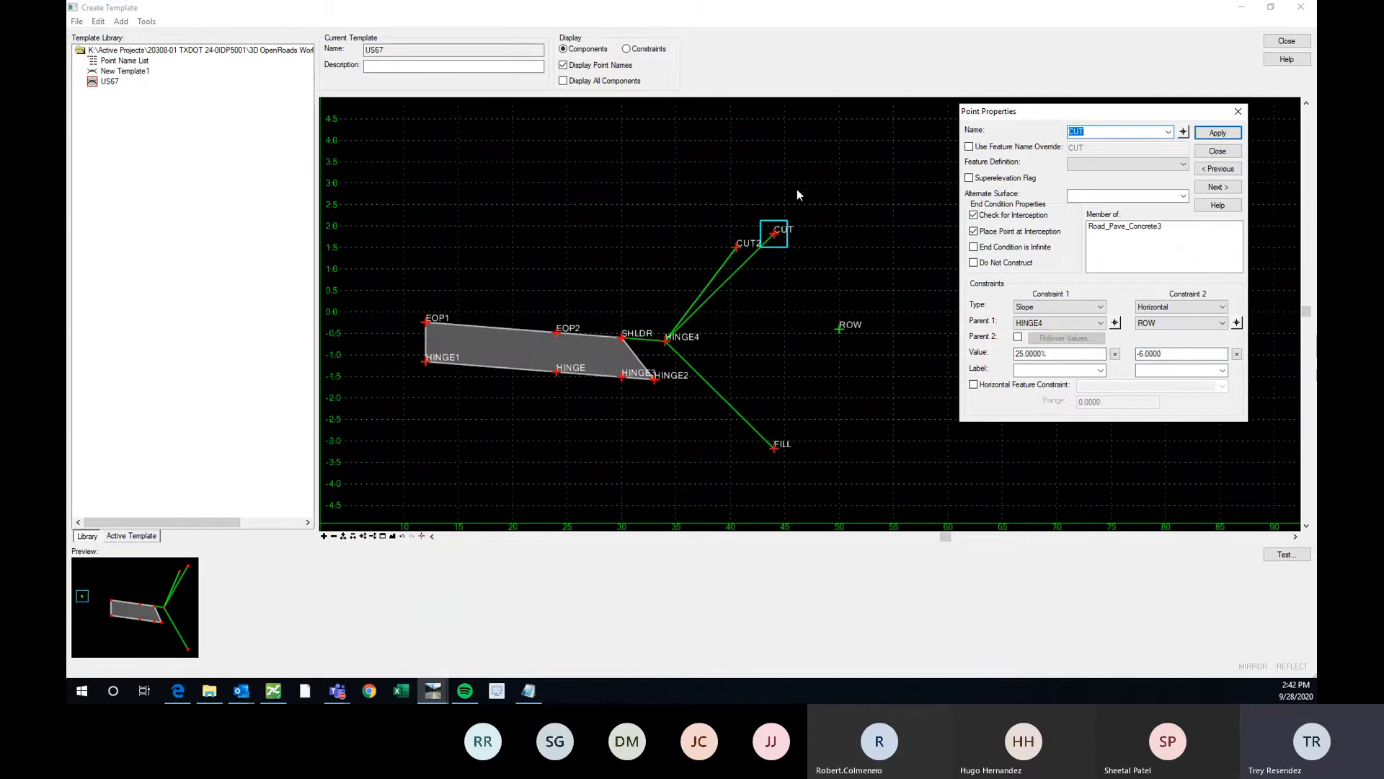
{"action": "scroll", "coordinate": [858, 288], "scroll_direction": "down", "scroll_amount": 2}
{"action": "left_click", "coordinate": [1191, 354]}
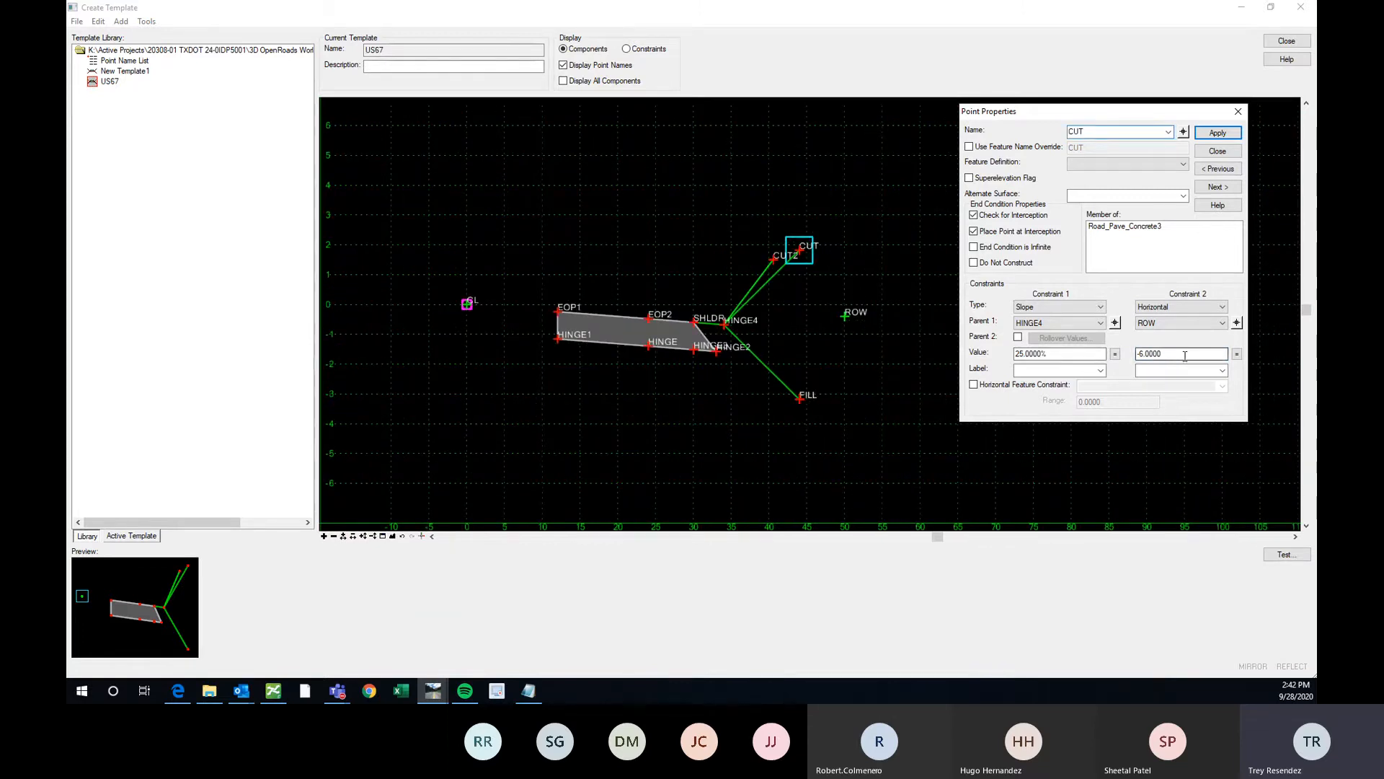
{"action": "scroll", "coordinate": [829, 285], "scroll_direction": "up", "scroll_amount": 2}
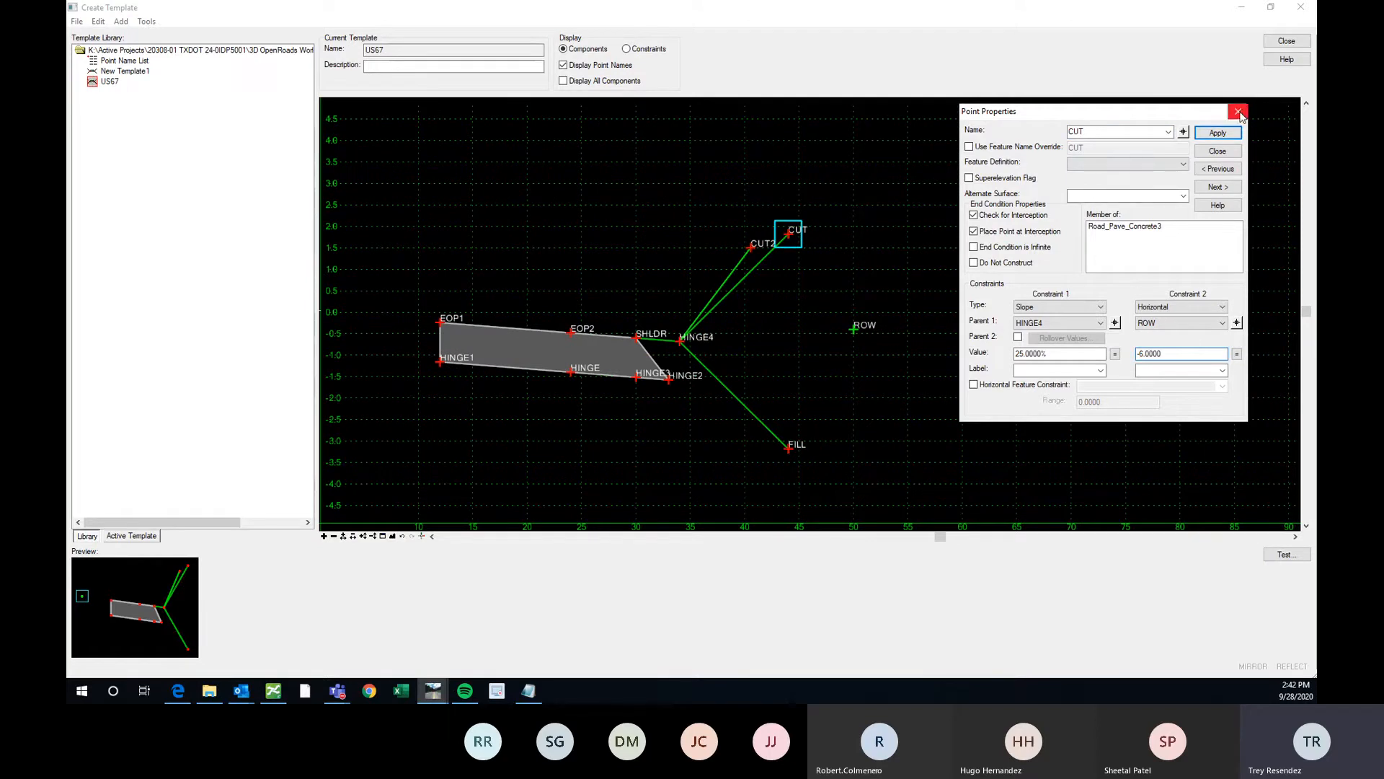
{"action": "left_click", "coordinate": [1183, 131]}
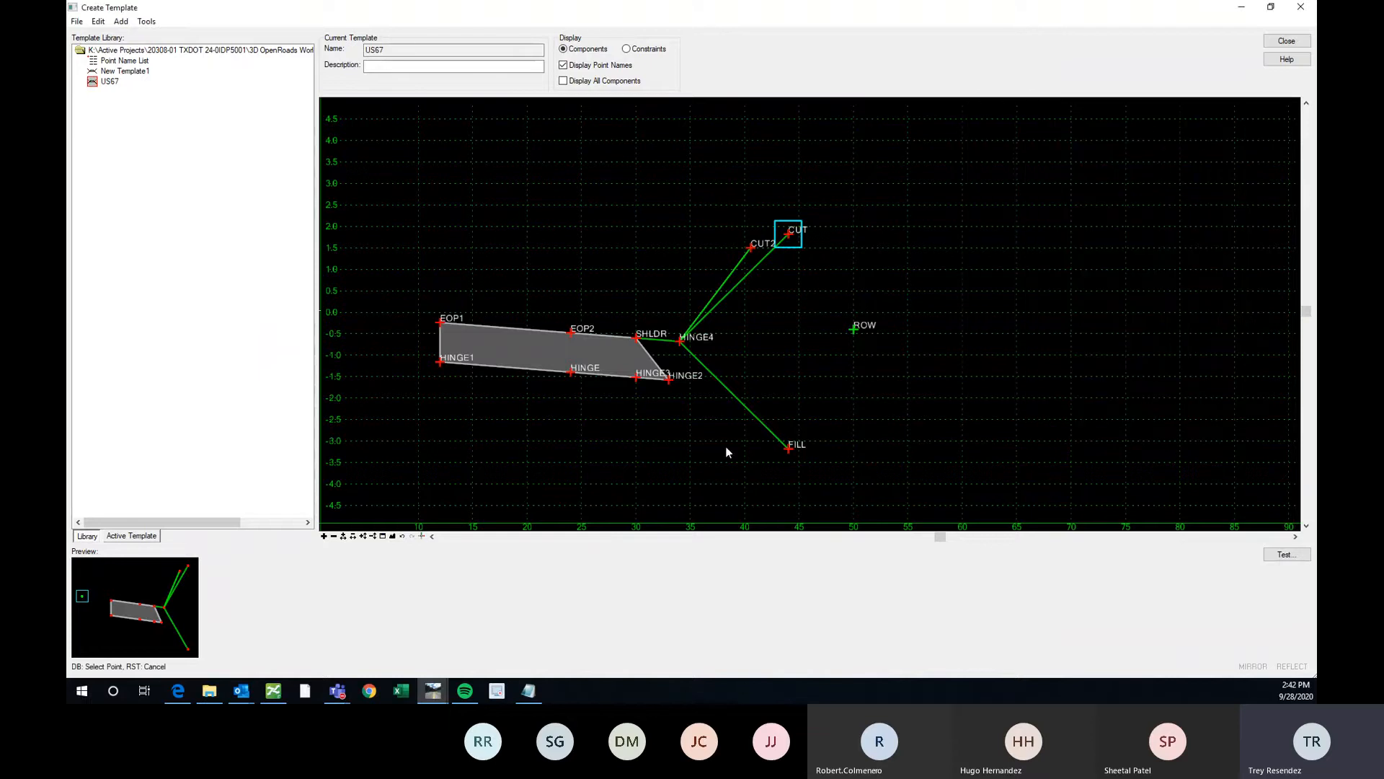
{"action": "left_click", "coordinate": [787, 448]}
{"action": "left_click_drag", "start_coordinate": [1182, 354], "coordinate": [1145, 357]}
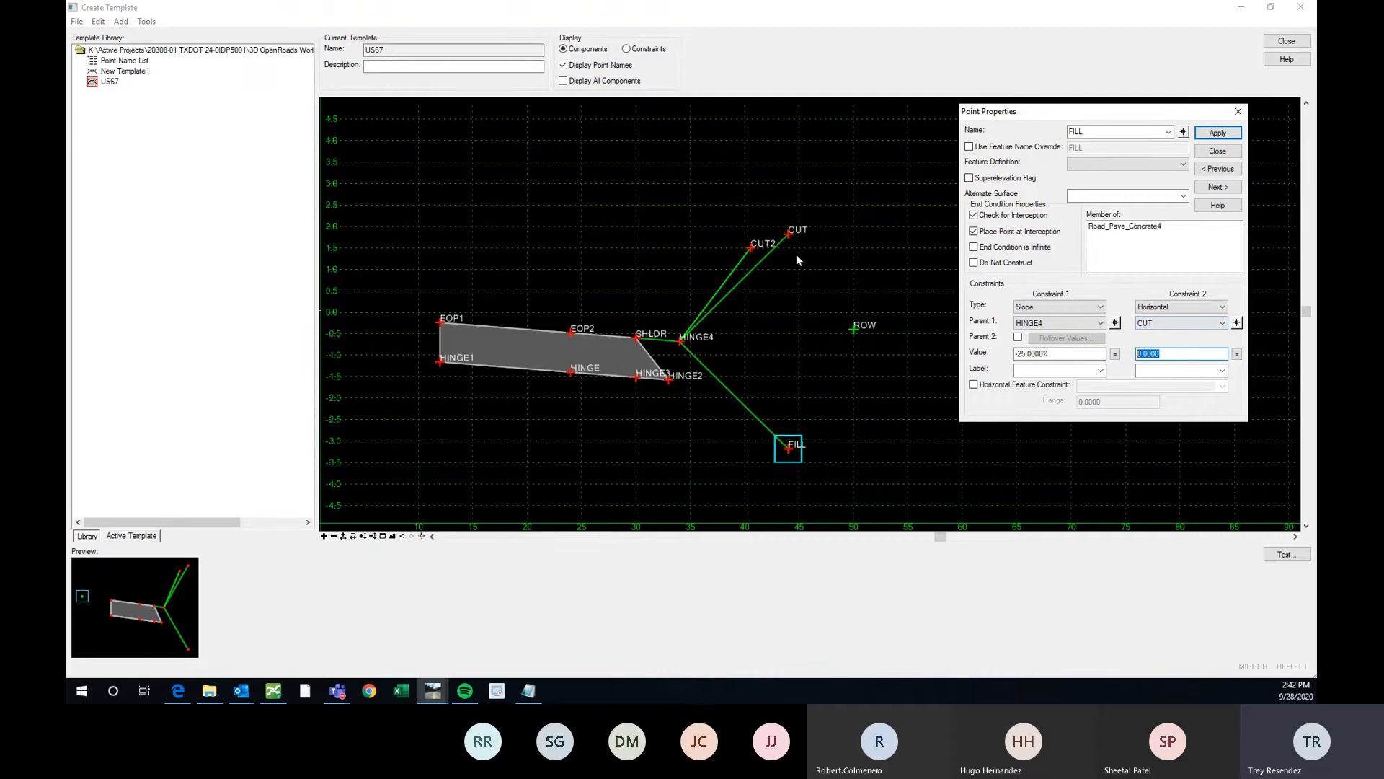
{"action": "left_click", "coordinate": [1238, 111]}
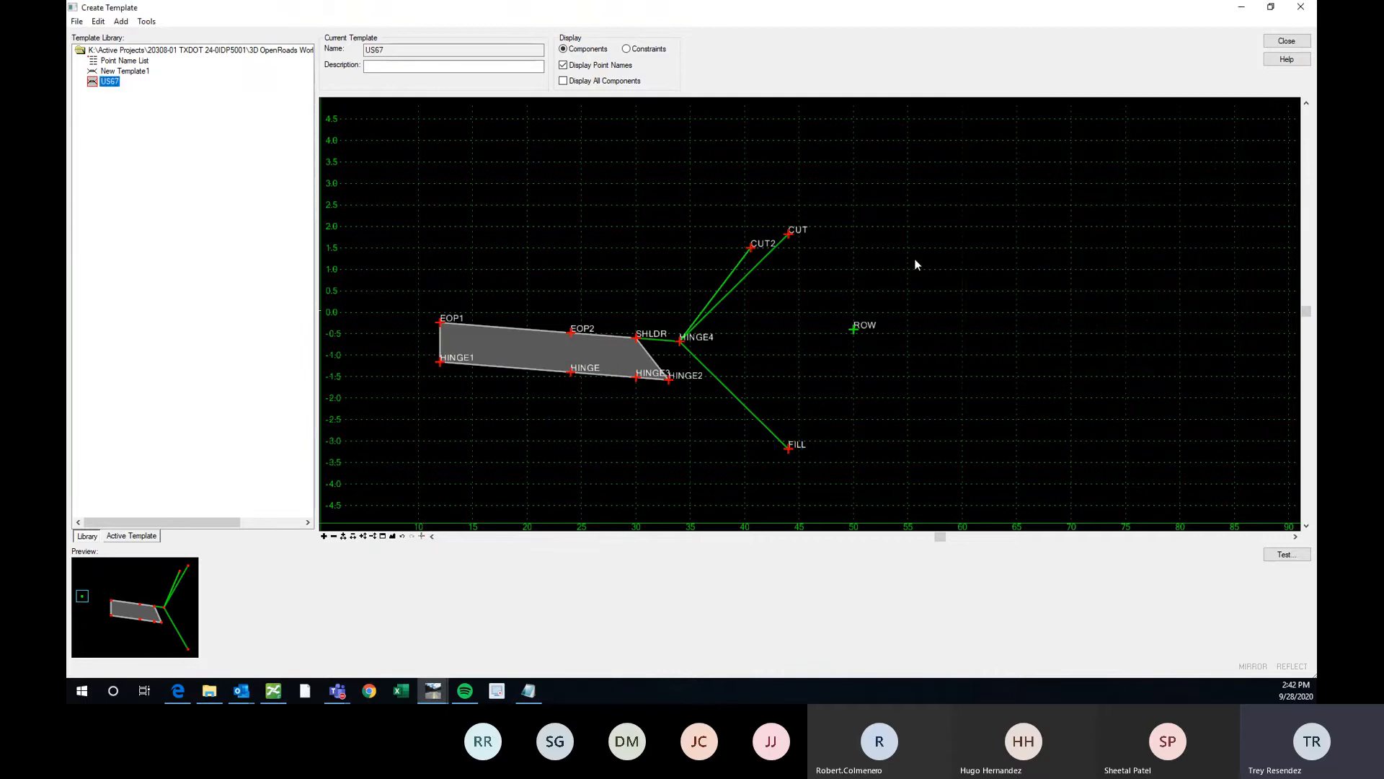
Test moving the ROW point to examine how CUT, CUT2 and FILL respond, leaving it at about X 50.0
{"action": "scroll", "coordinate": [844, 333], "scroll_direction": "up", "scroll_amount": 2}
{"action": "scroll", "coordinate": [854, 328], "scroll_direction": "up", "scroll_amount": 2}
{"action": "scroll", "coordinate": [870, 269], "scroll_direction": "down", "scroll_amount": 1}
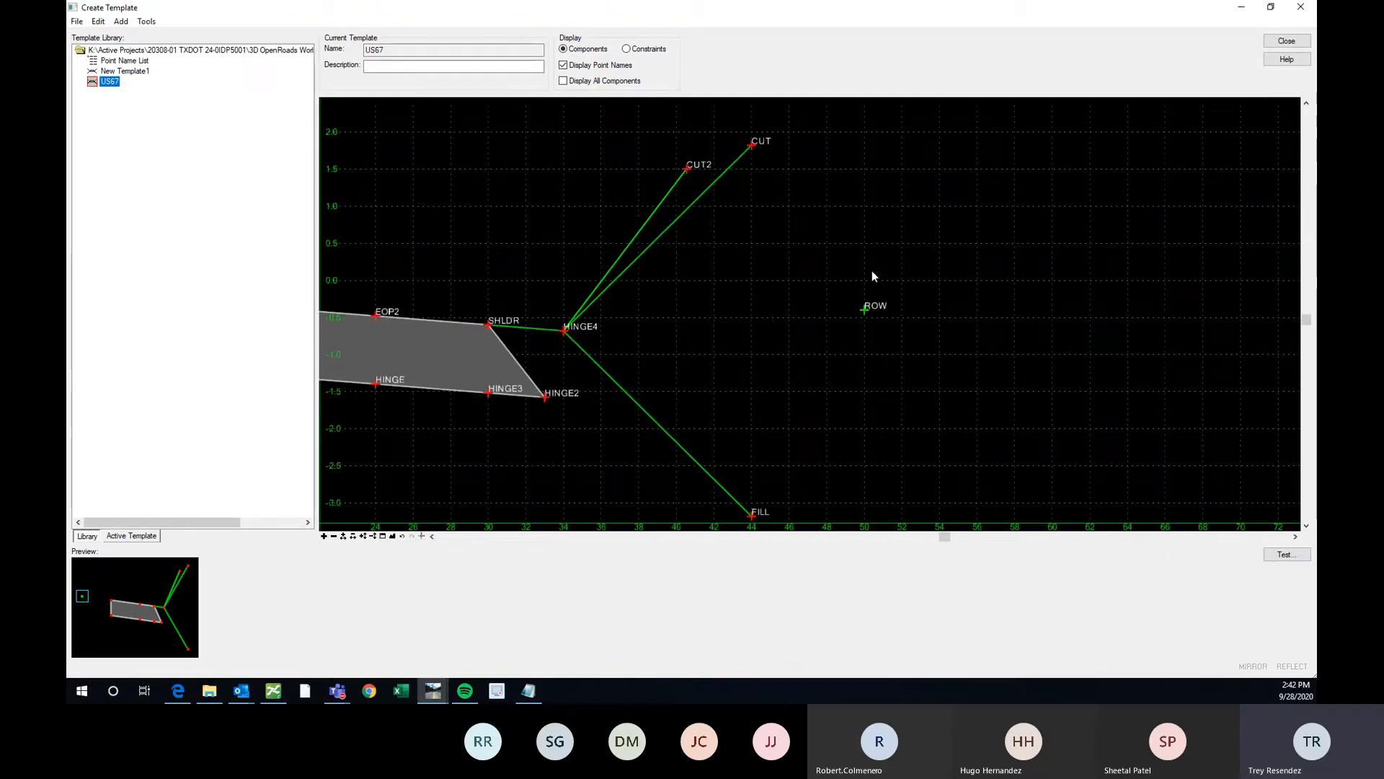
{"action": "right_click", "coordinate": [865, 310]}
{"action": "left_click", "coordinate": [902, 407]}
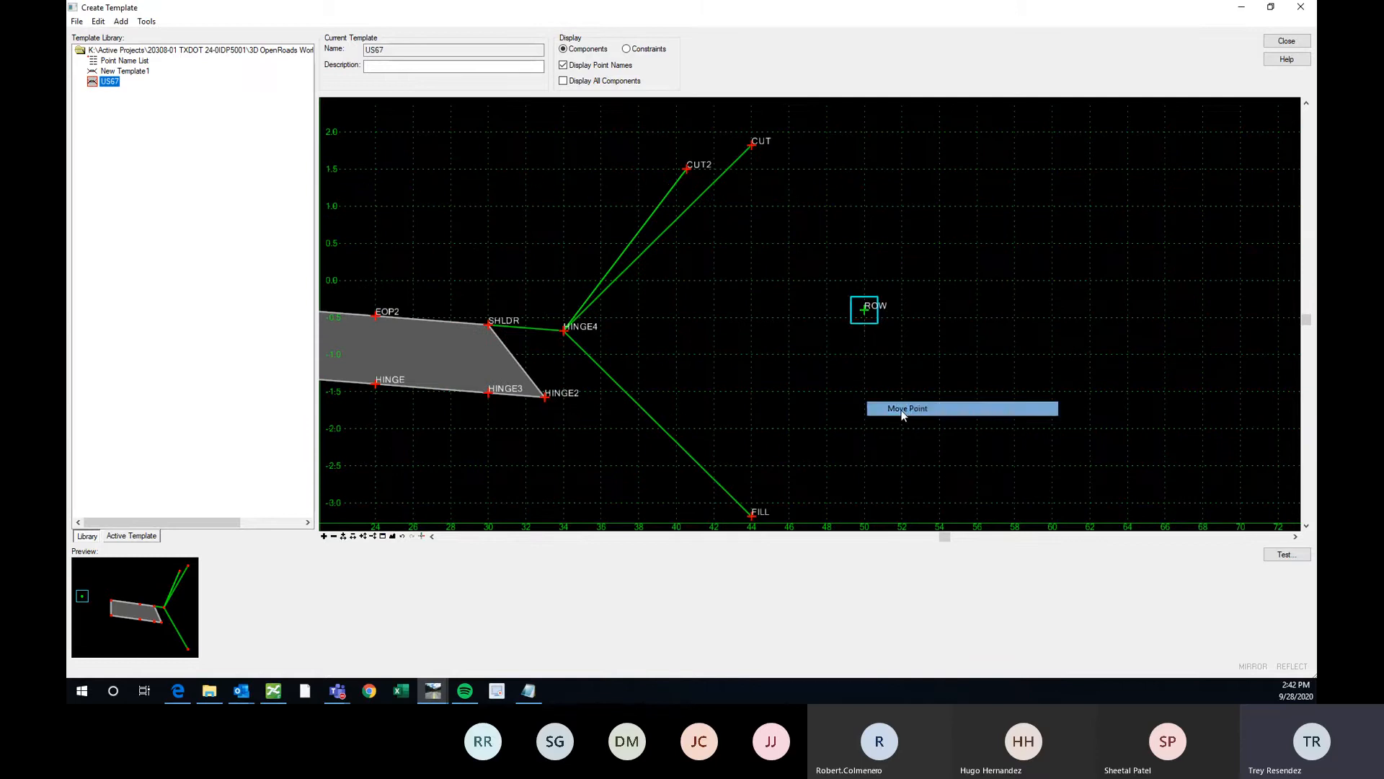
{"action": "left_click", "coordinate": [847, 311]}
{"action": "scroll", "coordinate": [848, 310], "scroll_direction": "down", "scroll_amount": 1}
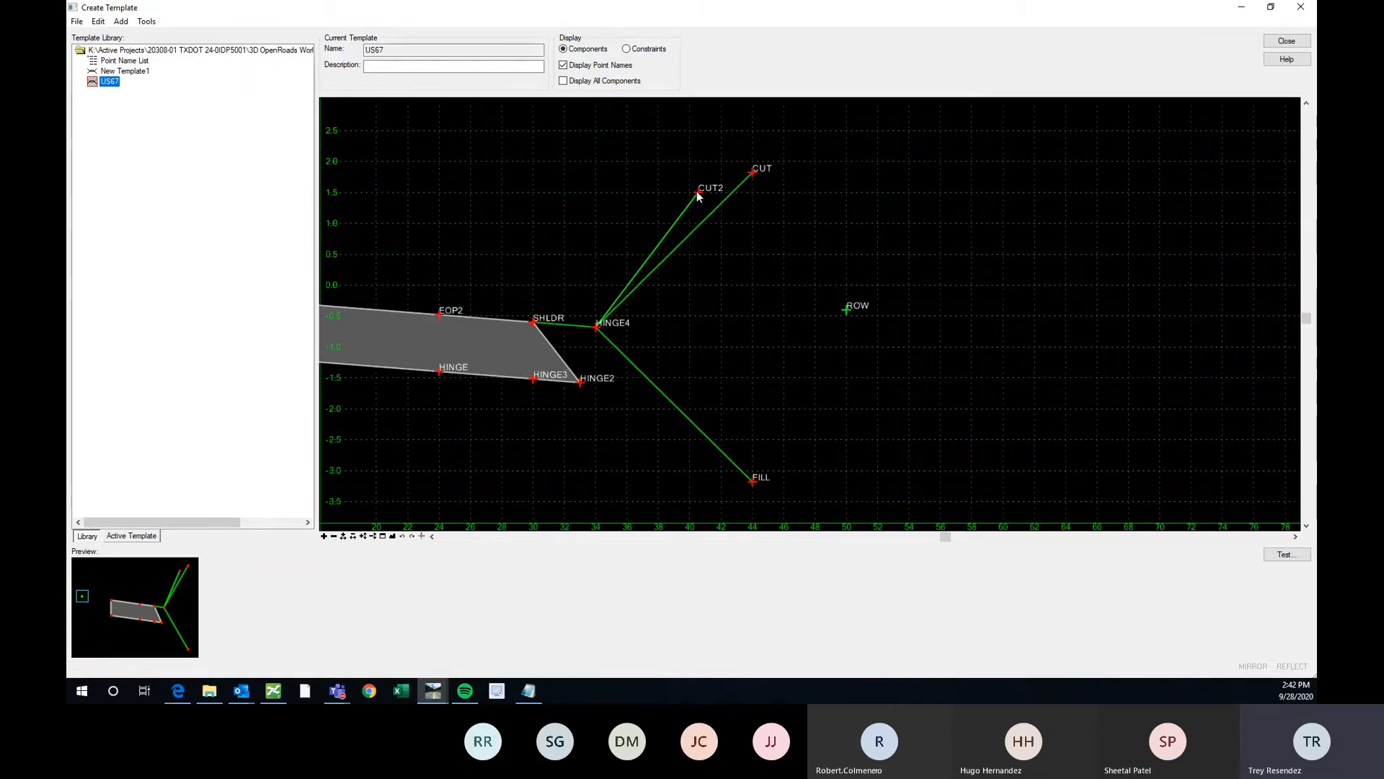
Set ROW as the parent of CUT2's horizontal constraint, apply it, and close the point properties
{"action": "double_click", "coordinate": [698, 191]}
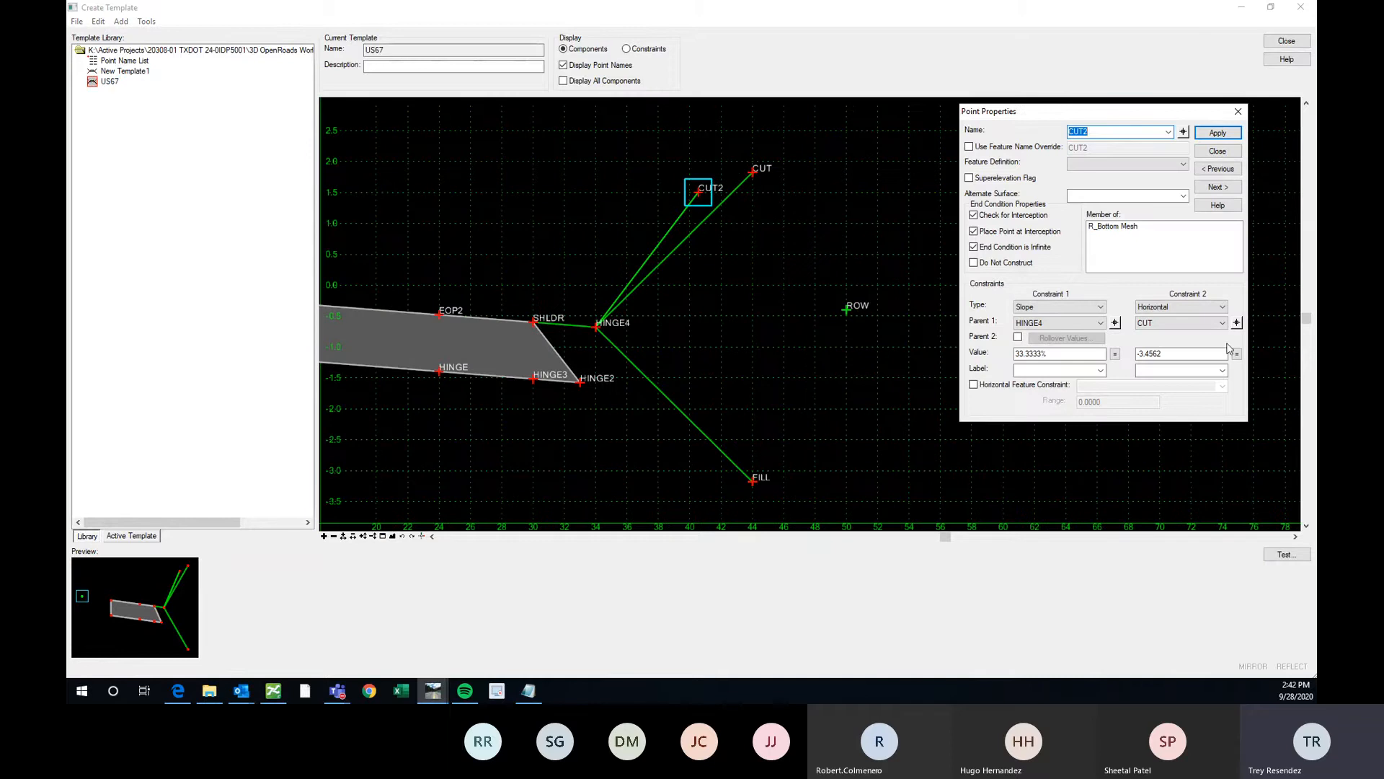
{"action": "left_click", "coordinate": [1212, 308]}
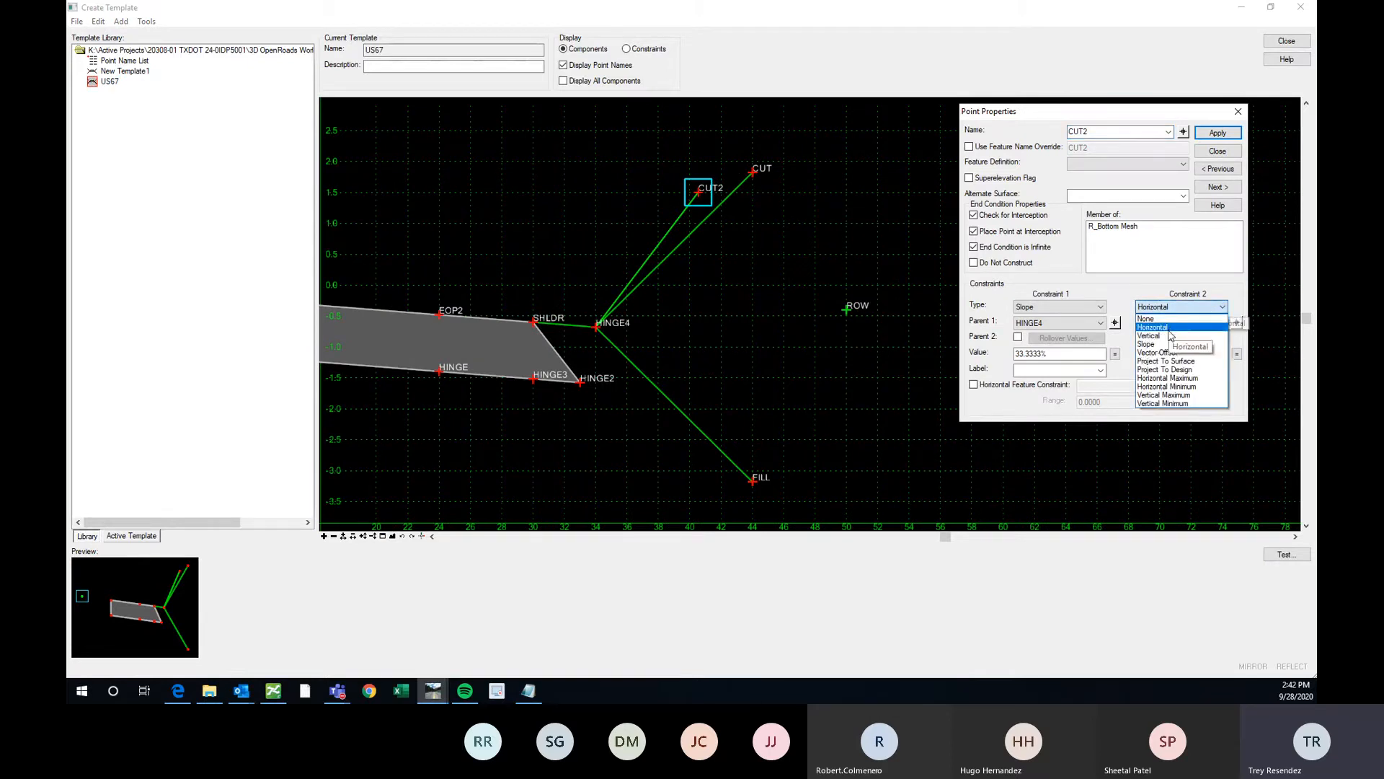
{"action": "left_click", "coordinate": [1169, 336]}
{"action": "left_click", "coordinate": [1171, 310]}
{"action": "left_click", "coordinate": [1154, 328]}
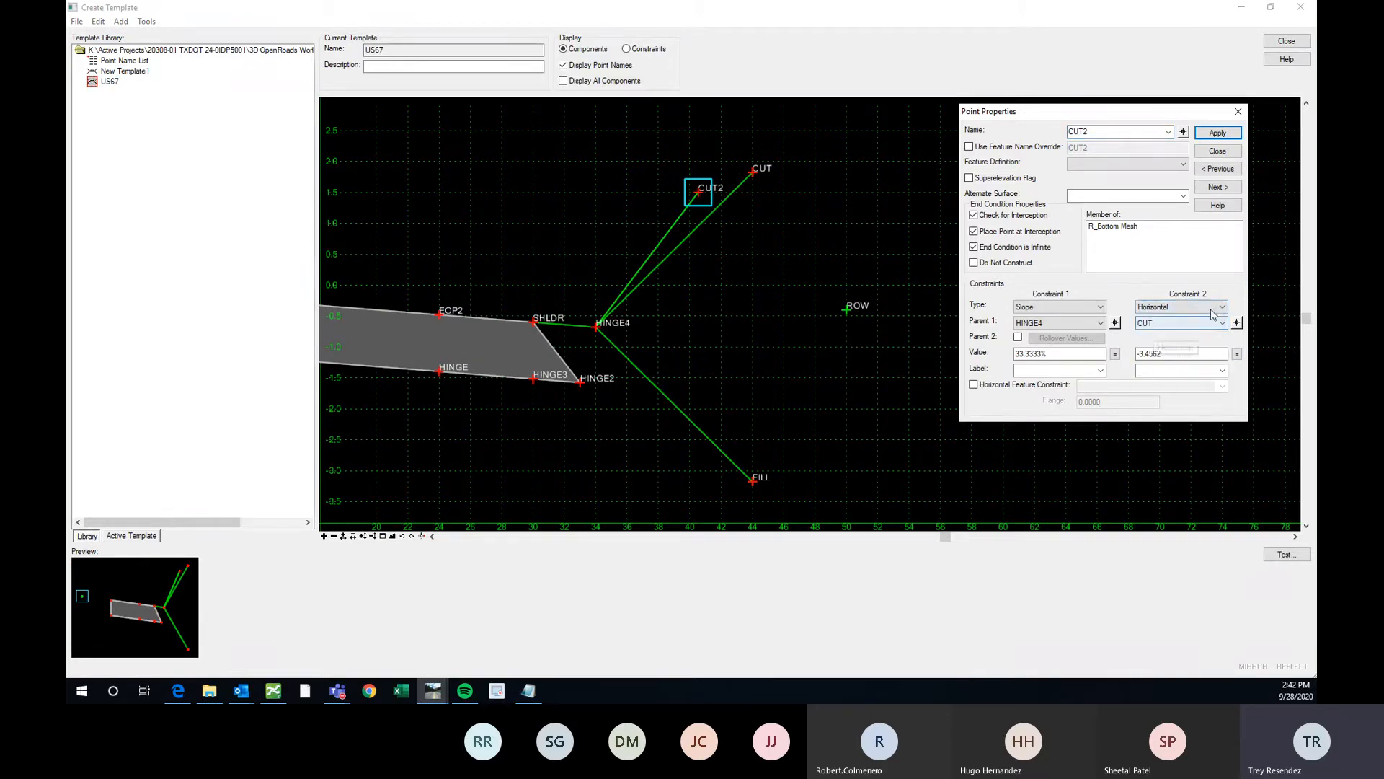
{"action": "left_click", "coordinate": [846, 311]}
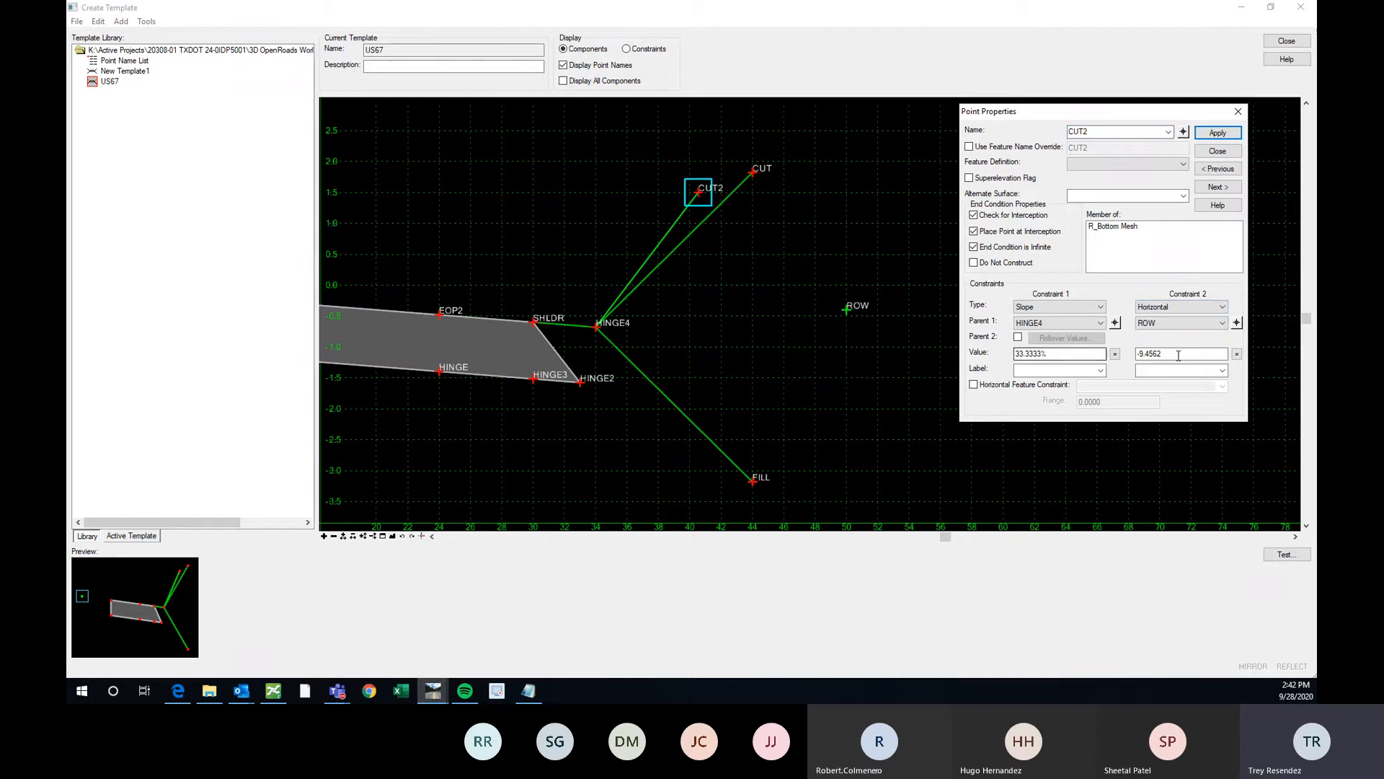
{"action": "left_click_drag", "start_coordinate": [1178, 355], "coordinate": [1103, 354]}
{"action": "type", "text": "-"}
{"action": "key", "text": "Return"}
{"action": "left_click_drag", "start_coordinate": [1172, 354], "coordinate": [1074, 351]}
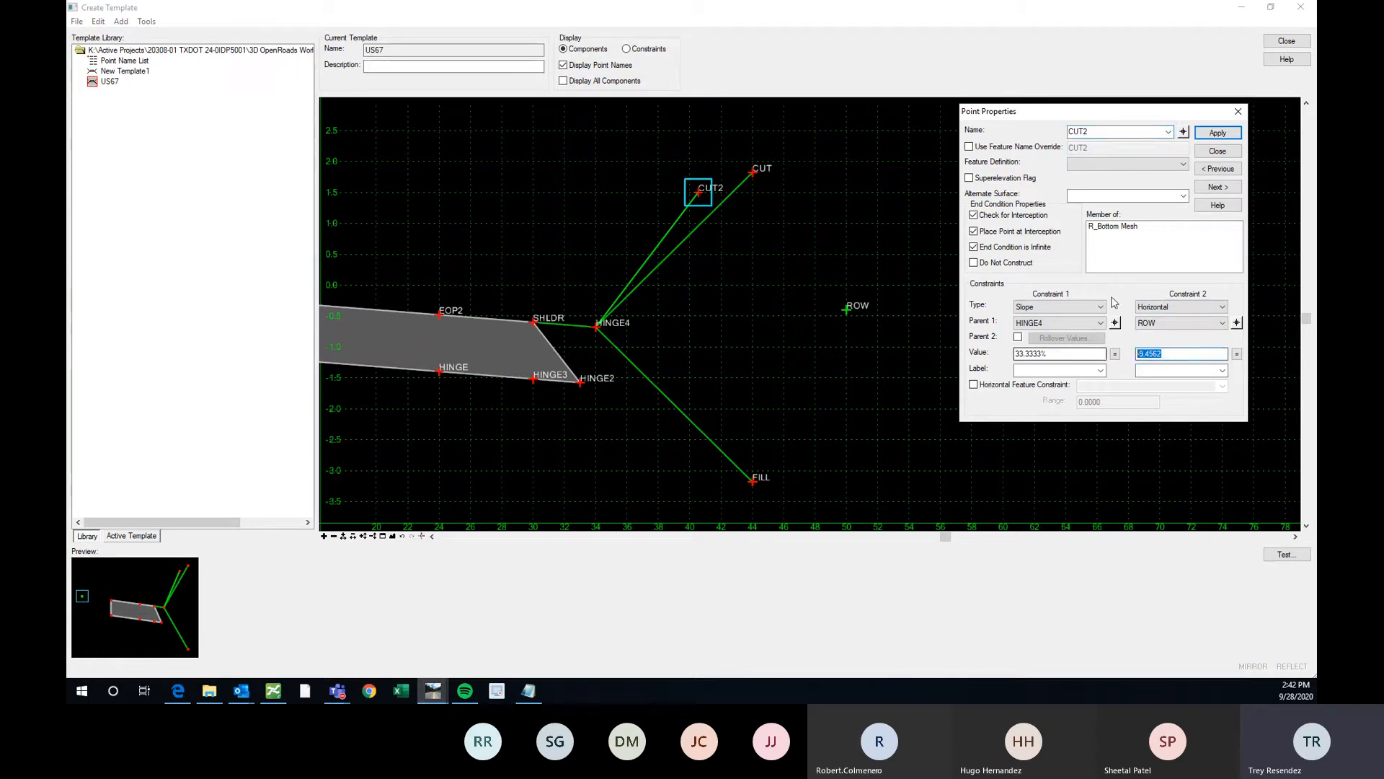
{"action": "left_click", "coordinate": [1238, 113]}
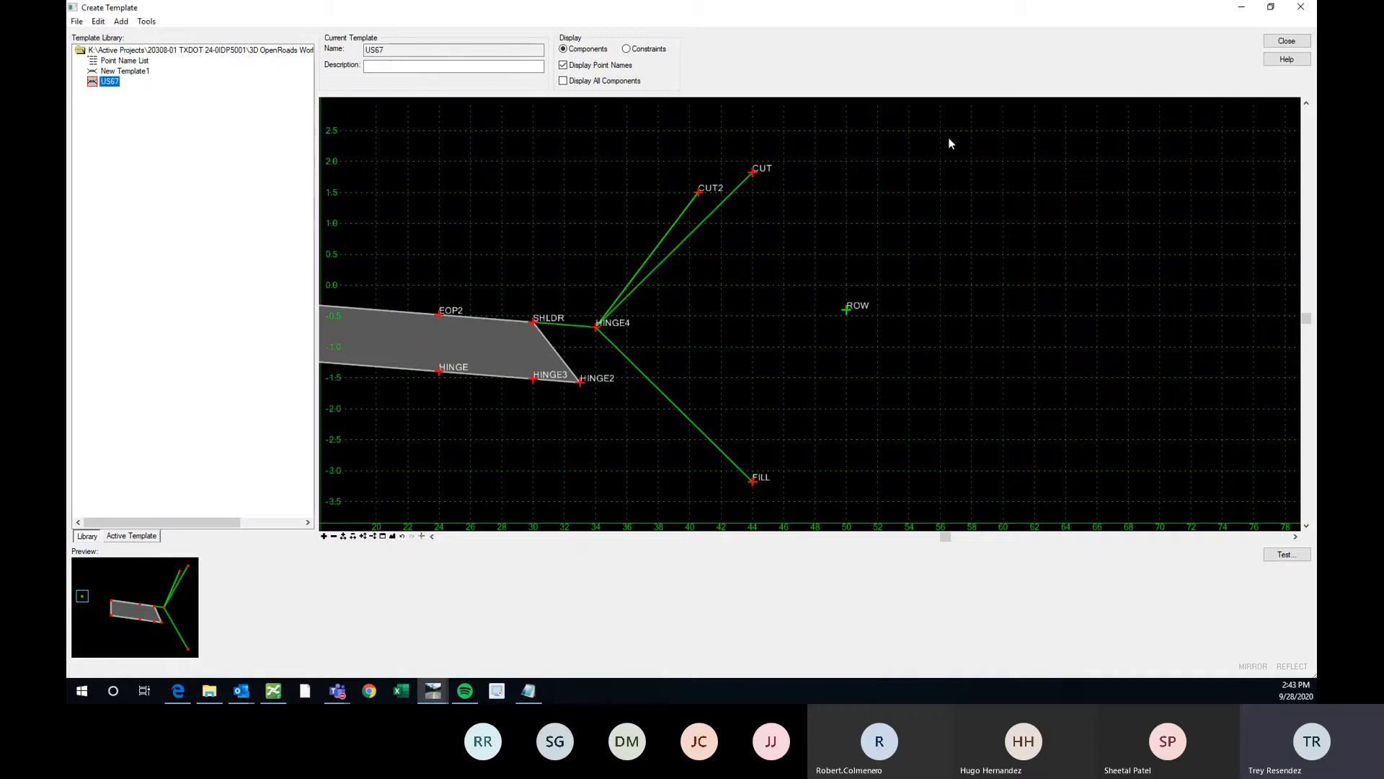
Move the ROW point inward and back to about X 50.0 to recheck the end condition points with CUT2 tied to it
{"action": "scroll", "coordinate": [929, 260], "scroll_direction": "down", "scroll_amount": 3}
{"action": "scroll", "coordinate": [850, 152], "scroll_direction": "up", "scroll_amount": 2}
{"action": "scroll", "coordinate": [807, 272], "scroll_direction": "down", "scroll_amount": 2}
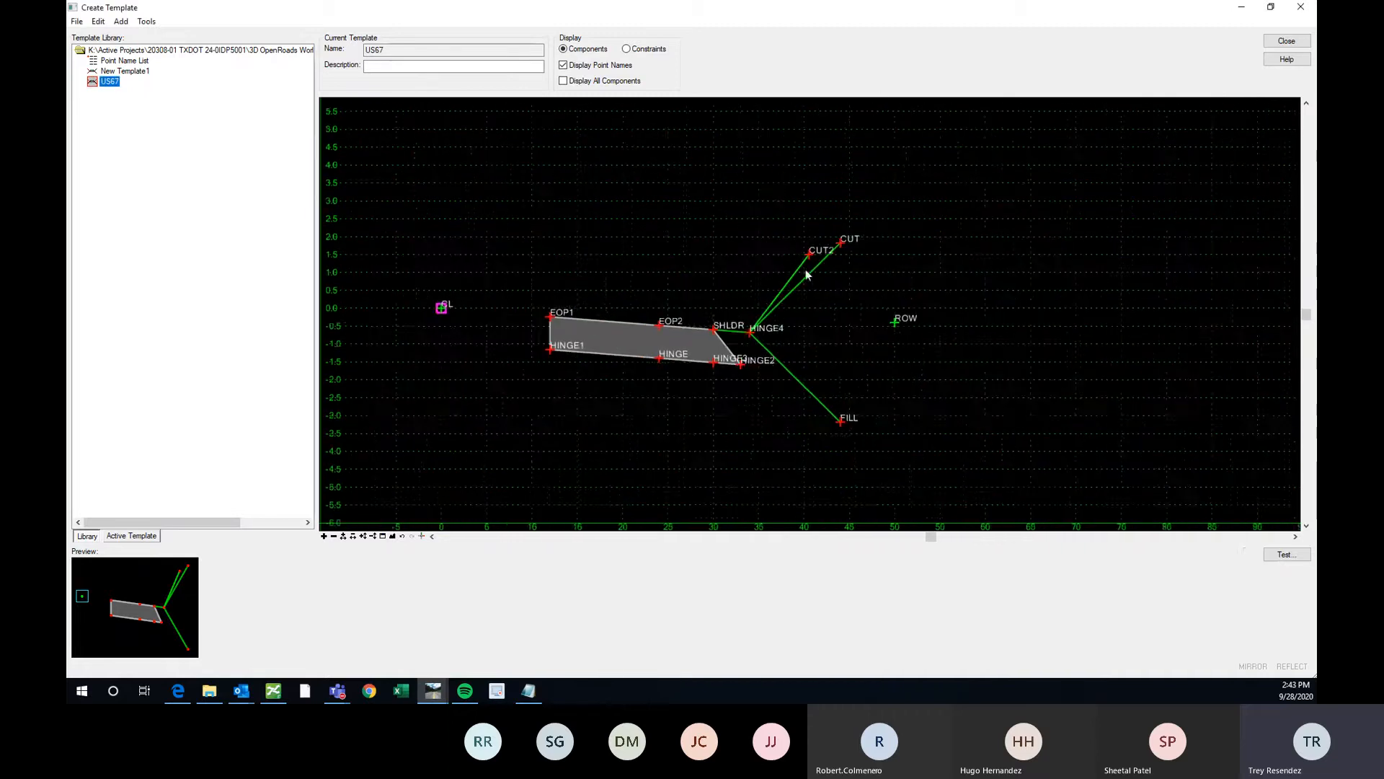
{"action": "scroll", "coordinate": [849, 333], "scroll_direction": "up", "scroll_amount": 2}
{"action": "right_click", "coordinate": [915, 326]}
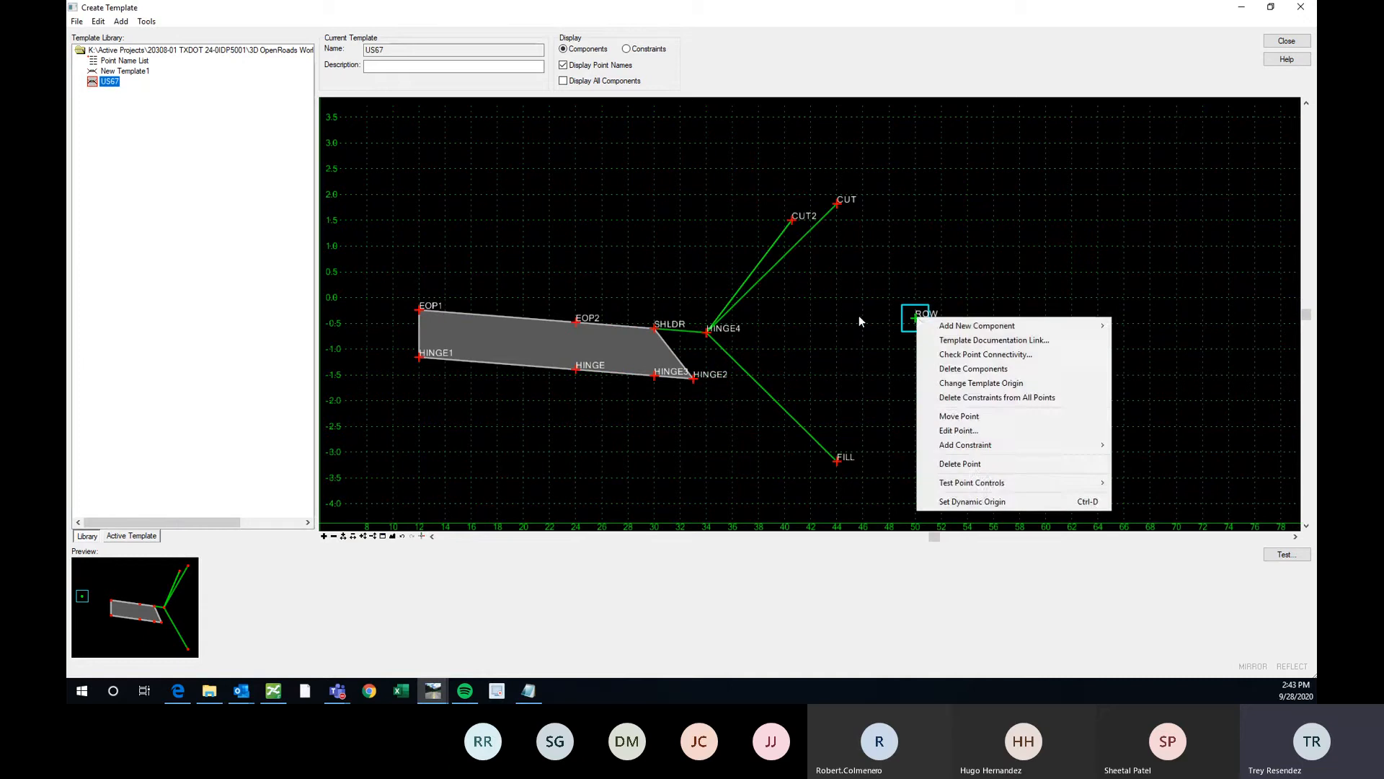
{"action": "left_click", "coordinate": [952, 415]}
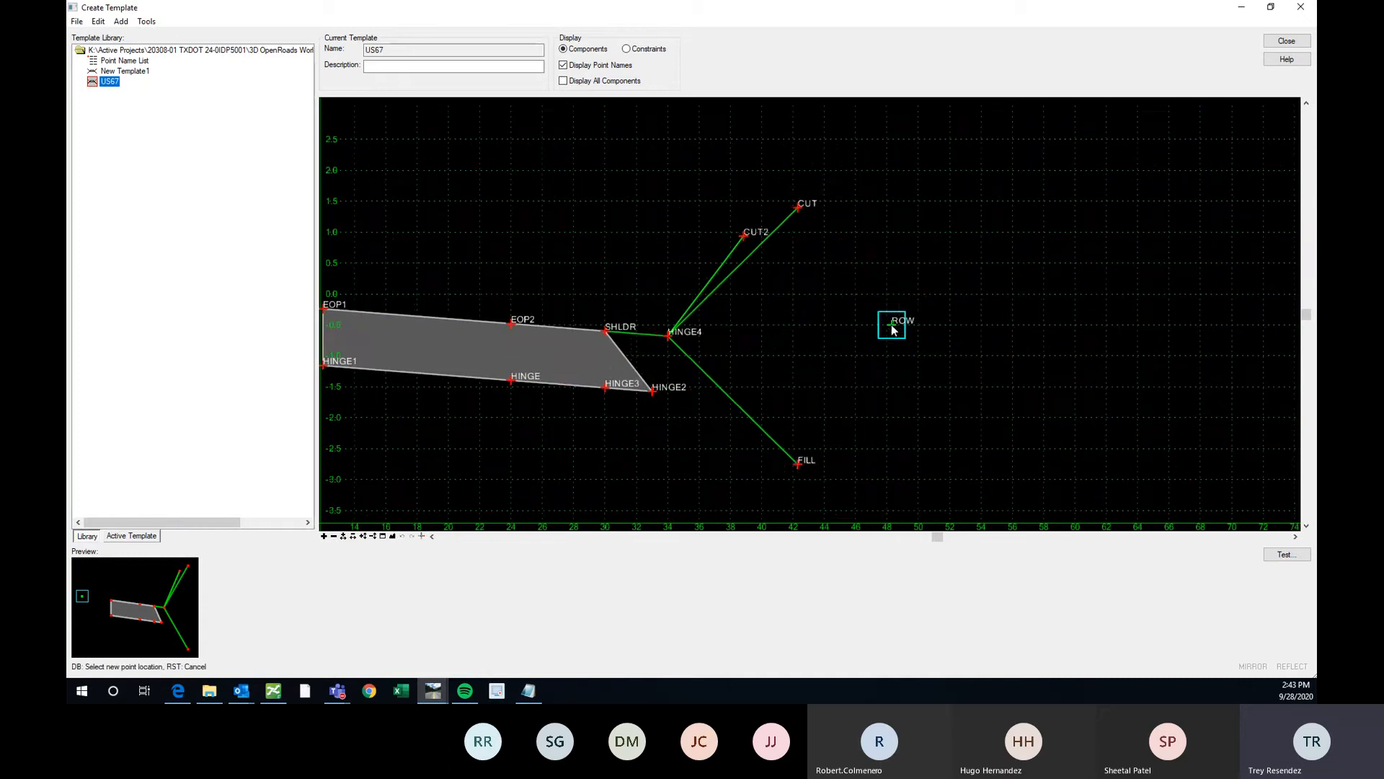
{"action": "left_click", "coordinate": [918, 318]}
{"action": "scroll", "coordinate": [800, 295], "scroll_direction": "down", "scroll_amount": 3}
{"action": "scroll", "coordinate": [865, 224], "scroll_direction": "up", "scroll_amount": 1}
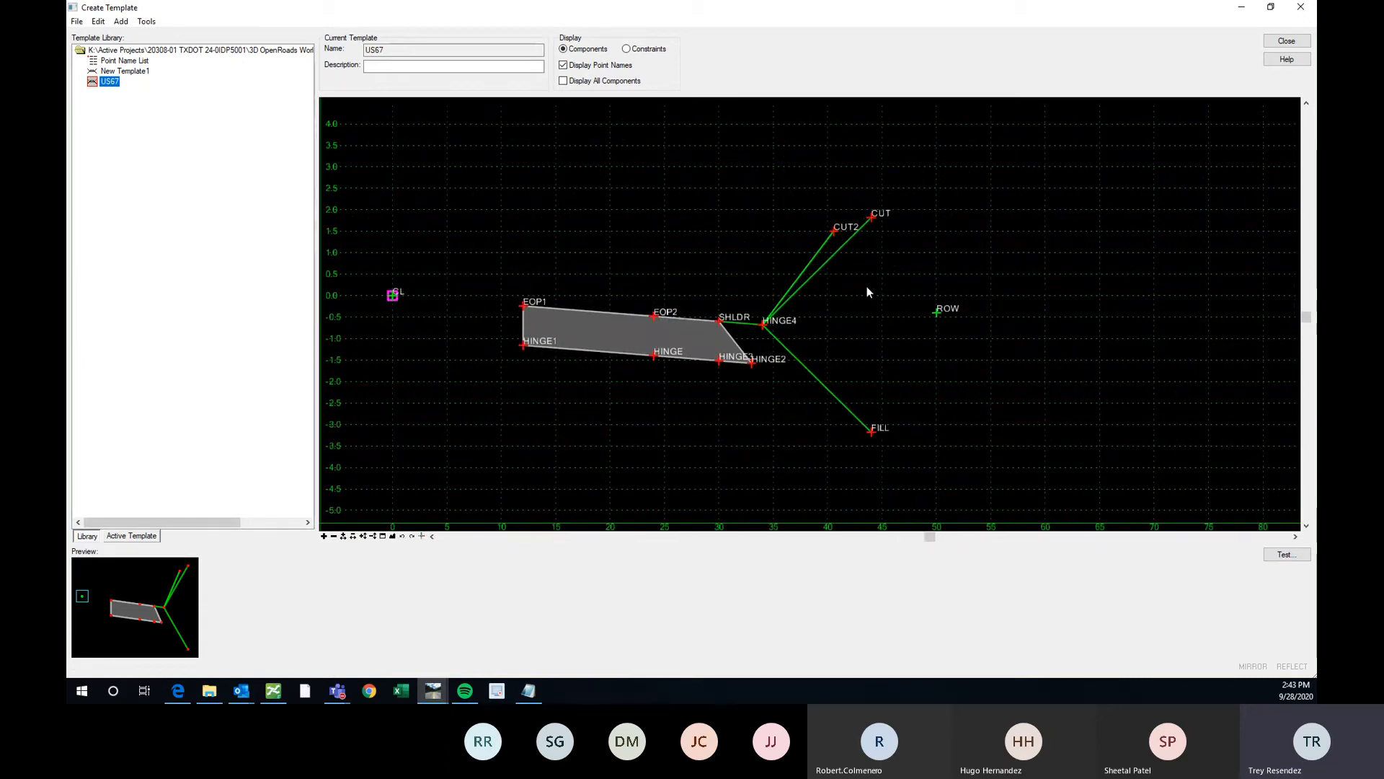
Set the CUT point's horizontal constraint value from ROW to 2.0 and apply it
{"action": "scroll", "coordinate": [874, 278], "scroll_direction": "up", "scroll_amount": 1}
{"action": "double_click", "coordinate": [870, 205]}
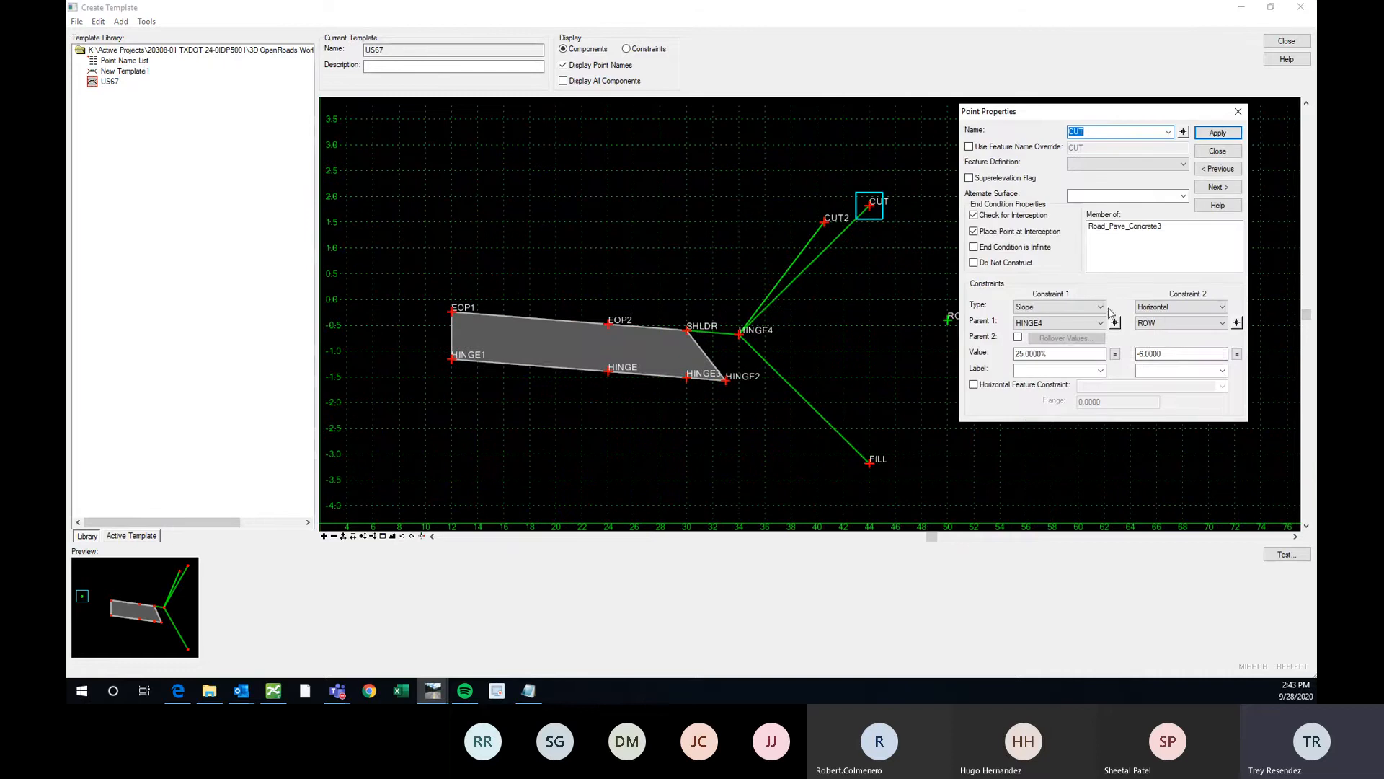
{"action": "double_click", "coordinate": [1141, 354]}
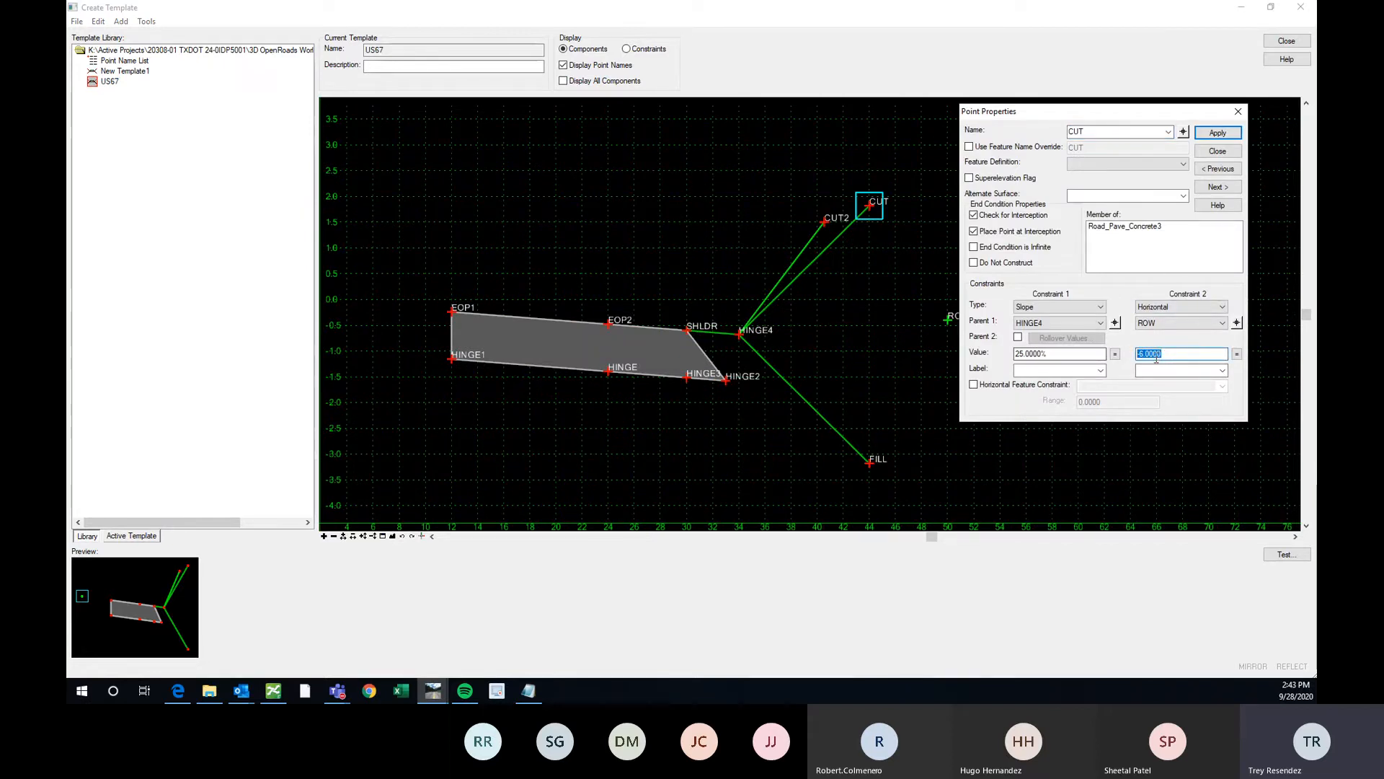
{"action": "type", "text": "2"}
{"action": "left_click", "coordinate": [1218, 133]}
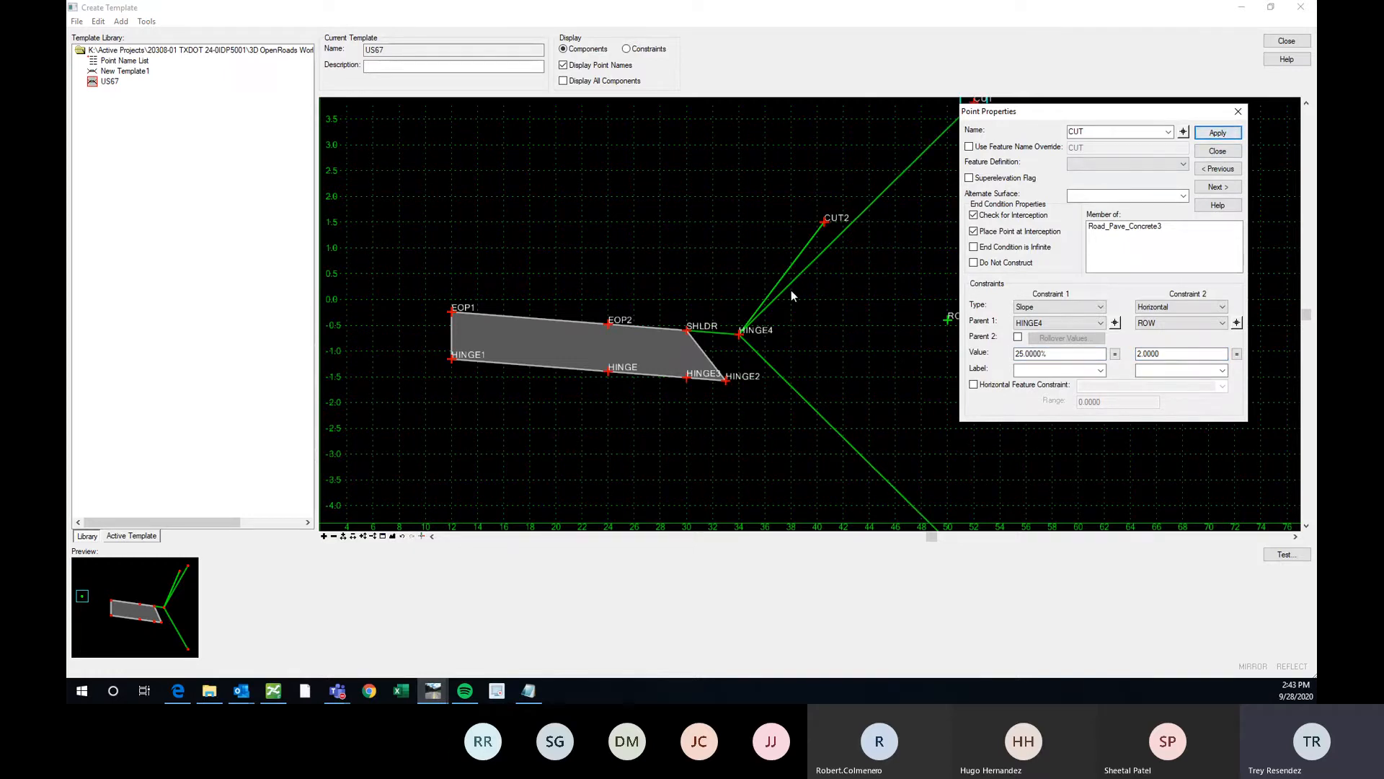
Pick the ROW point as the parent of the CUT point's horizontal constraint
{"action": "scroll", "coordinate": [718, 301], "scroll_direction": "down", "scroll_amount": 3}
{"action": "scroll", "coordinate": [838, 249], "scroll_direction": "up", "scroll_amount": 2}
{"action": "left_click", "coordinate": [1236, 323]}
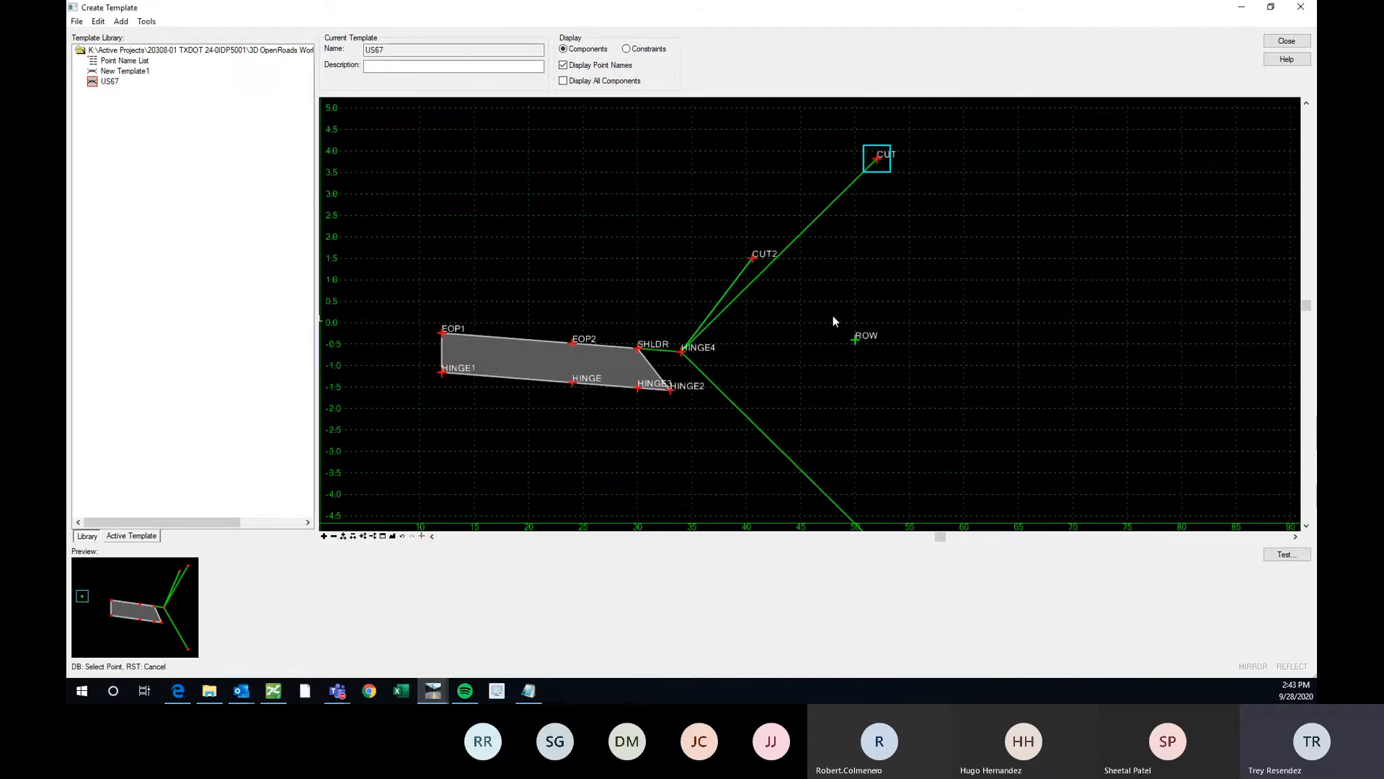
{"action": "left_click", "coordinate": [856, 339]}
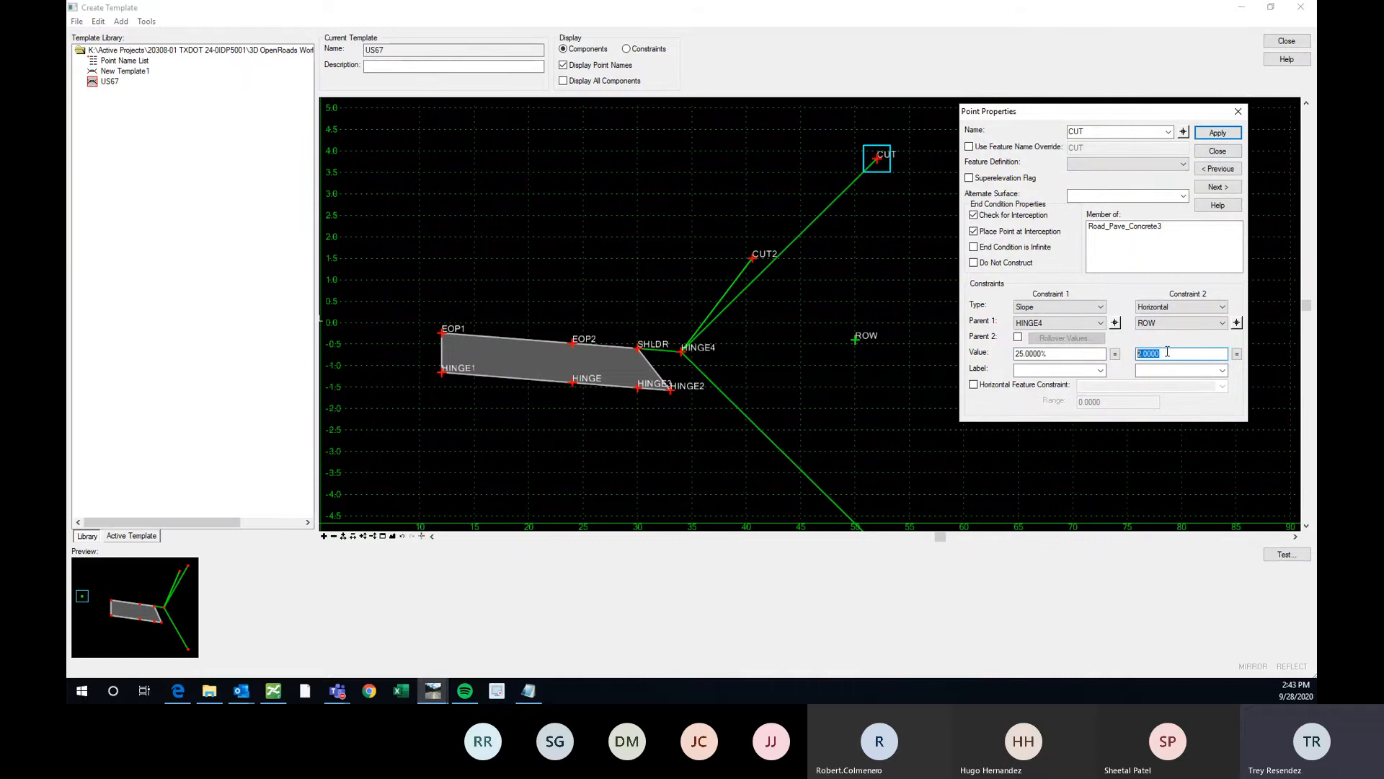
{"action": "key", "text": "Return"}
Set the CUT point's slope constraint to -25% and apply it
{"action": "left_click", "coordinate": [1016, 354]}
{"action": "type", "text": "-"}
{"action": "left_click", "coordinate": [1172, 354]}
{"action": "left_click", "coordinate": [1216, 135]}
{"action": "left_click", "coordinate": [1216, 134]}
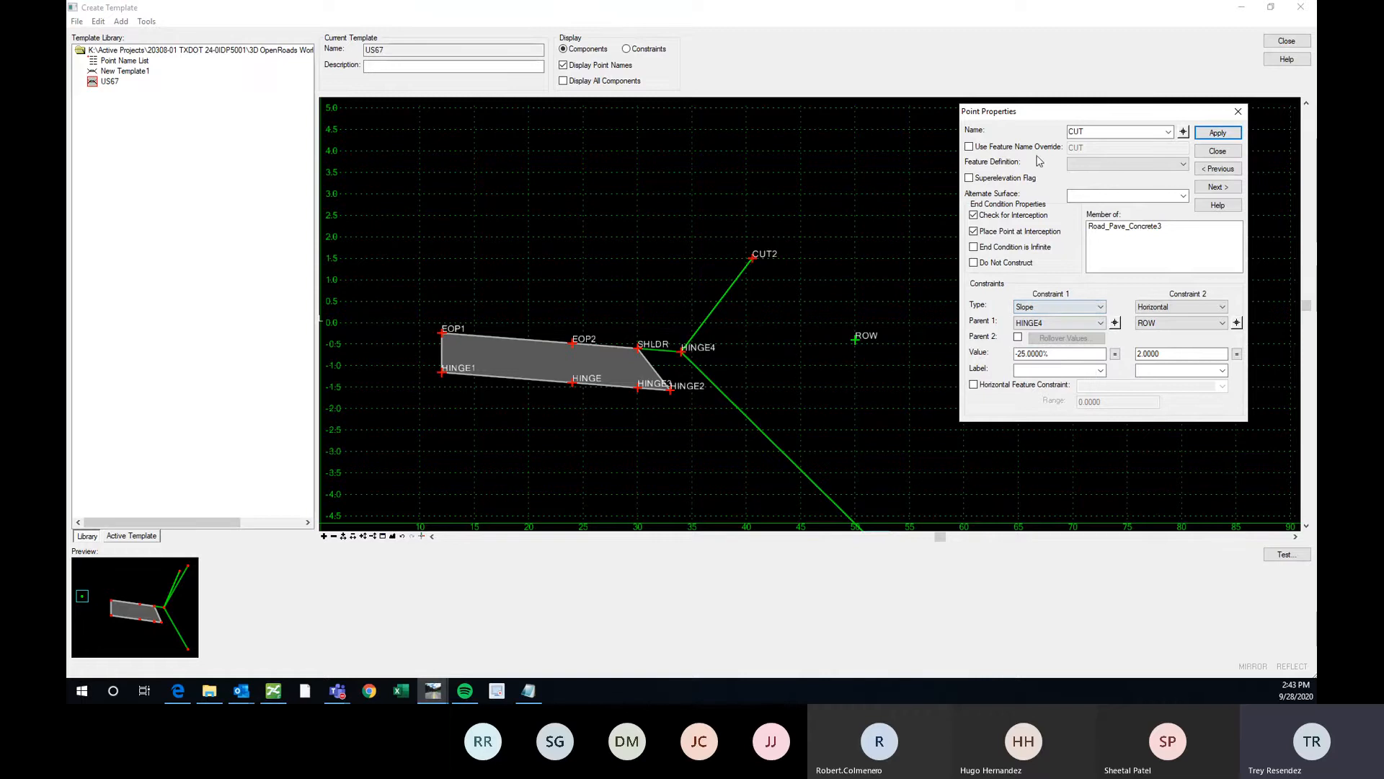
{"action": "left_click", "coordinate": [1238, 112]}
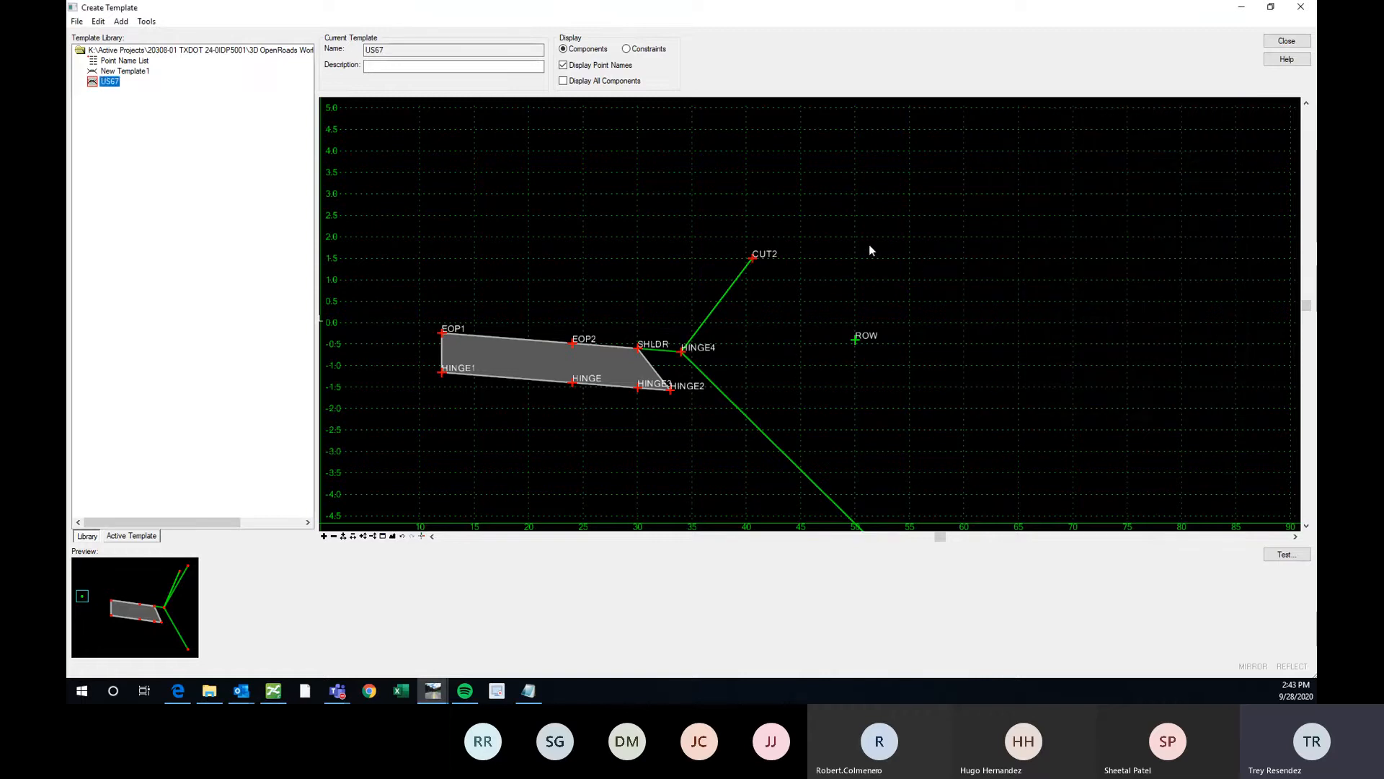
Undo the CUT point's slope change and the template edit made before it
{"action": "left_click", "coordinate": [422, 537]}
{"action": "scroll", "coordinate": [747, 259], "scroll_direction": "down", "scroll_amount": 3}
{"action": "scroll", "coordinate": [772, 298], "scroll_direction": "up", "scroll_amount": 3}
{"action": "scroll", "coordinate": [731, 293], "scroll_direction": "down", "scroll_amount": 3}
{"action": "scroll", "coordinate": [676, 309], "scroll_direction": "up", "scroll_amount": 2}
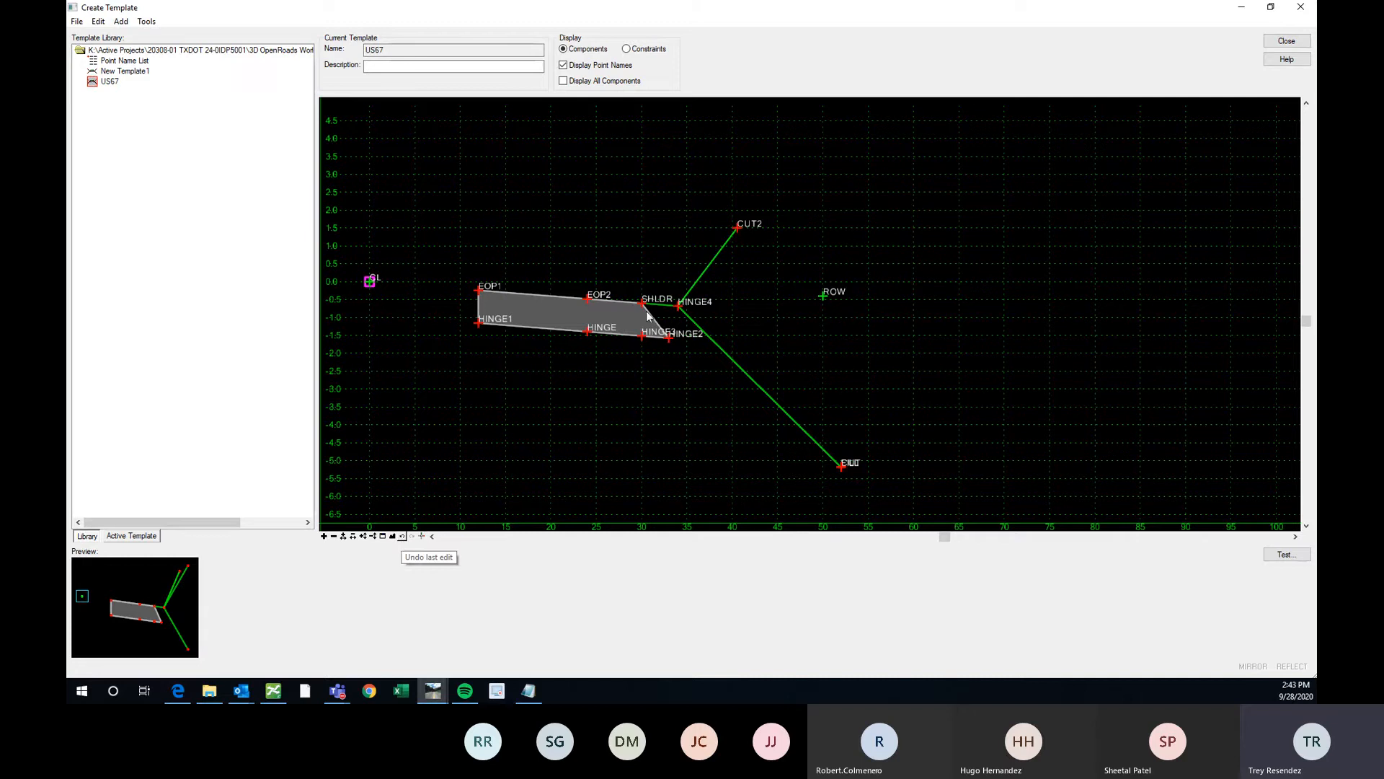
{"action": "left_click", "coordinate": [403, 536]}
{"action": "scroll", "coordinate": [559, 393], "scroll_direction": "down", "scroll_amount": 2}
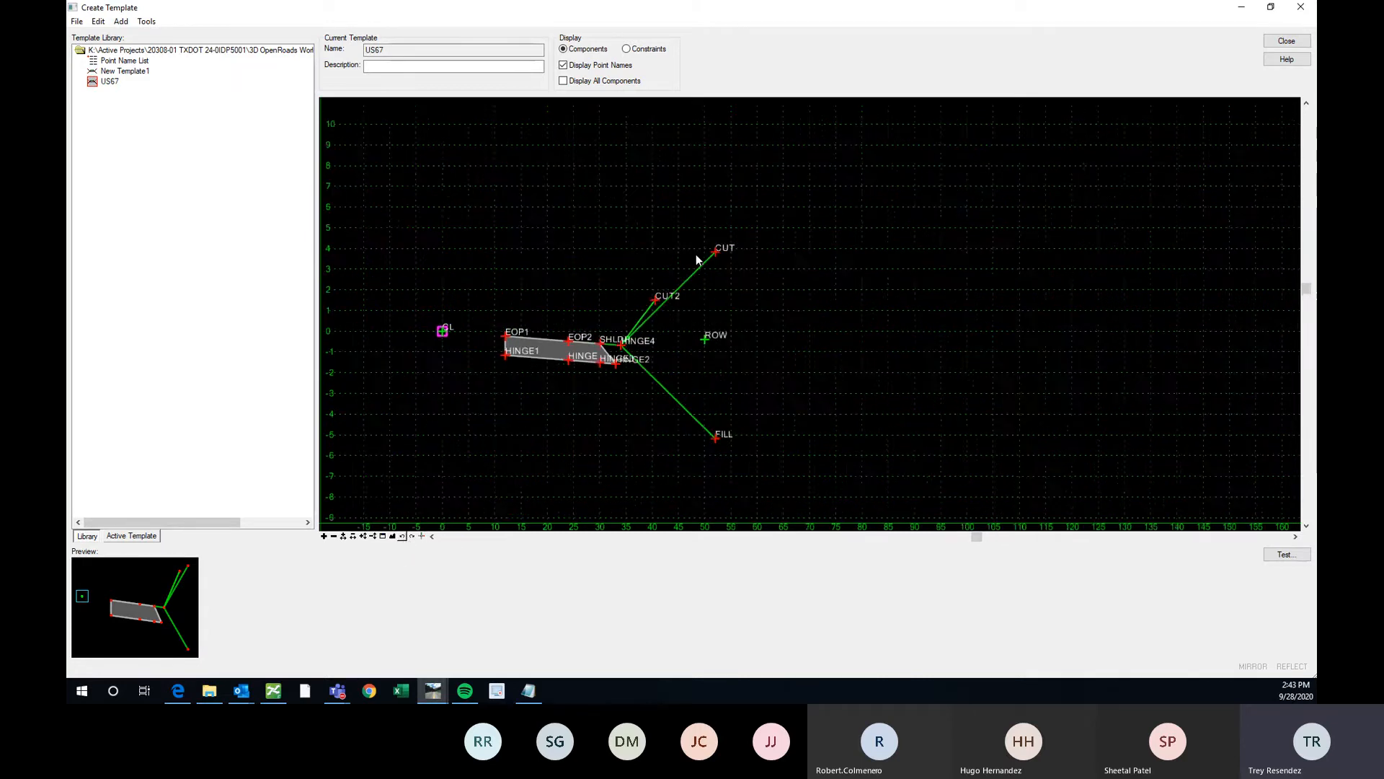
{"action": "scroll", "coordinate": [700, 267], "scroll_direction": "up", "scroll_amount": 2}
{"action": "scroll", "coordinate": [700, 267], "scroll_direction": "down", "scroll_amount": 1}
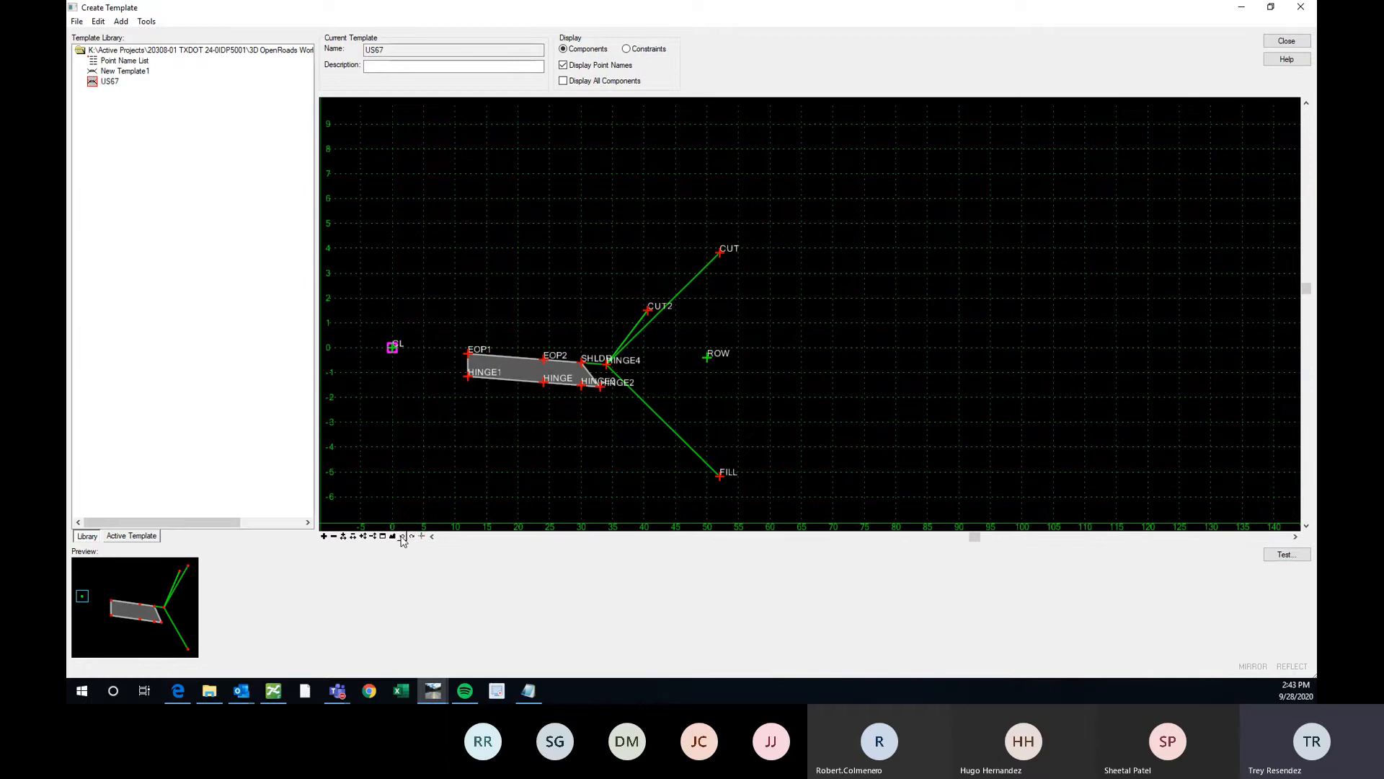
{"action": "left_click", "coordinate": [403, 537]}
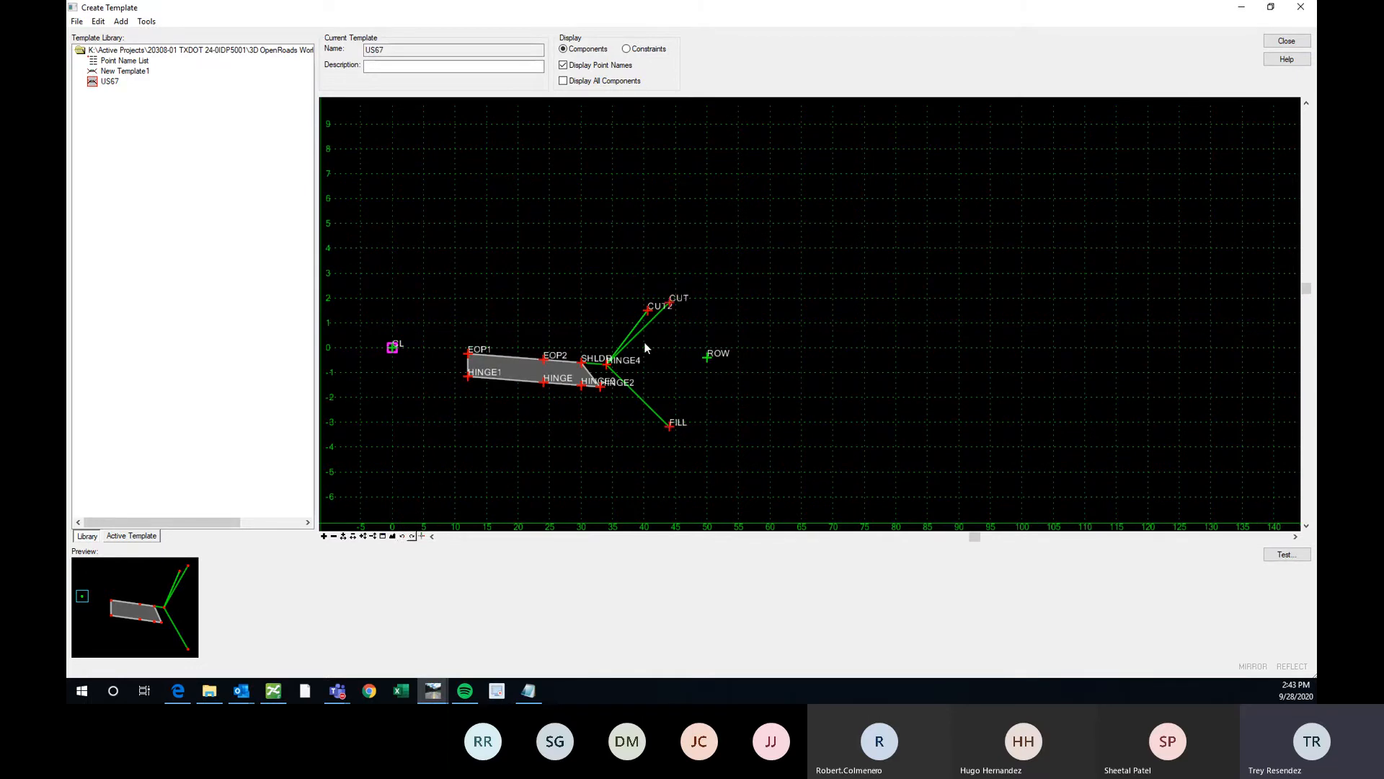
Inspect the CUT point's slope and horizontal constraint values in its properties, without changing them
{"action": "scroll", "coordinate": [674, 299], "scroll_direction": "up", "scroll_amount": 2}
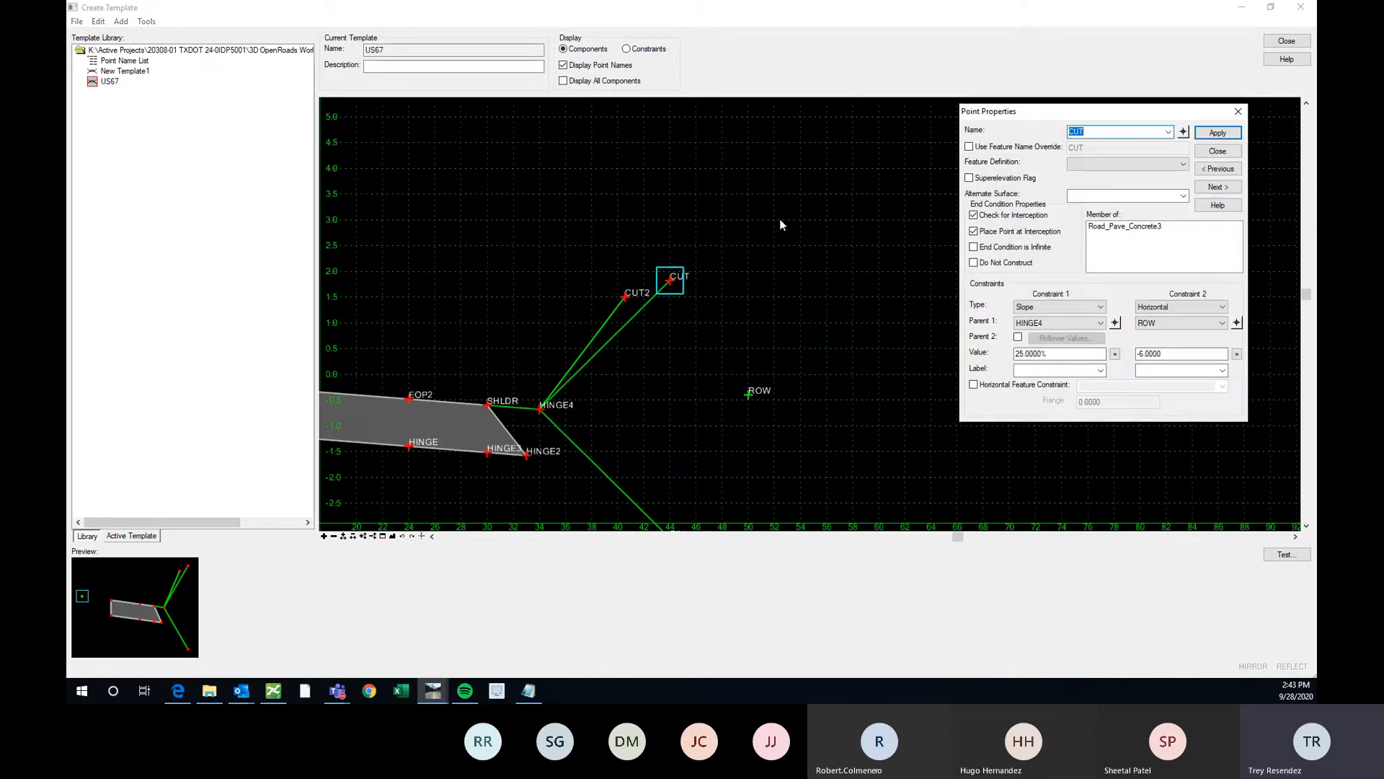
{"action": "scroll", "coordinate": [693, 222], "scroll_direction": "down", "scroll_amount": 1}
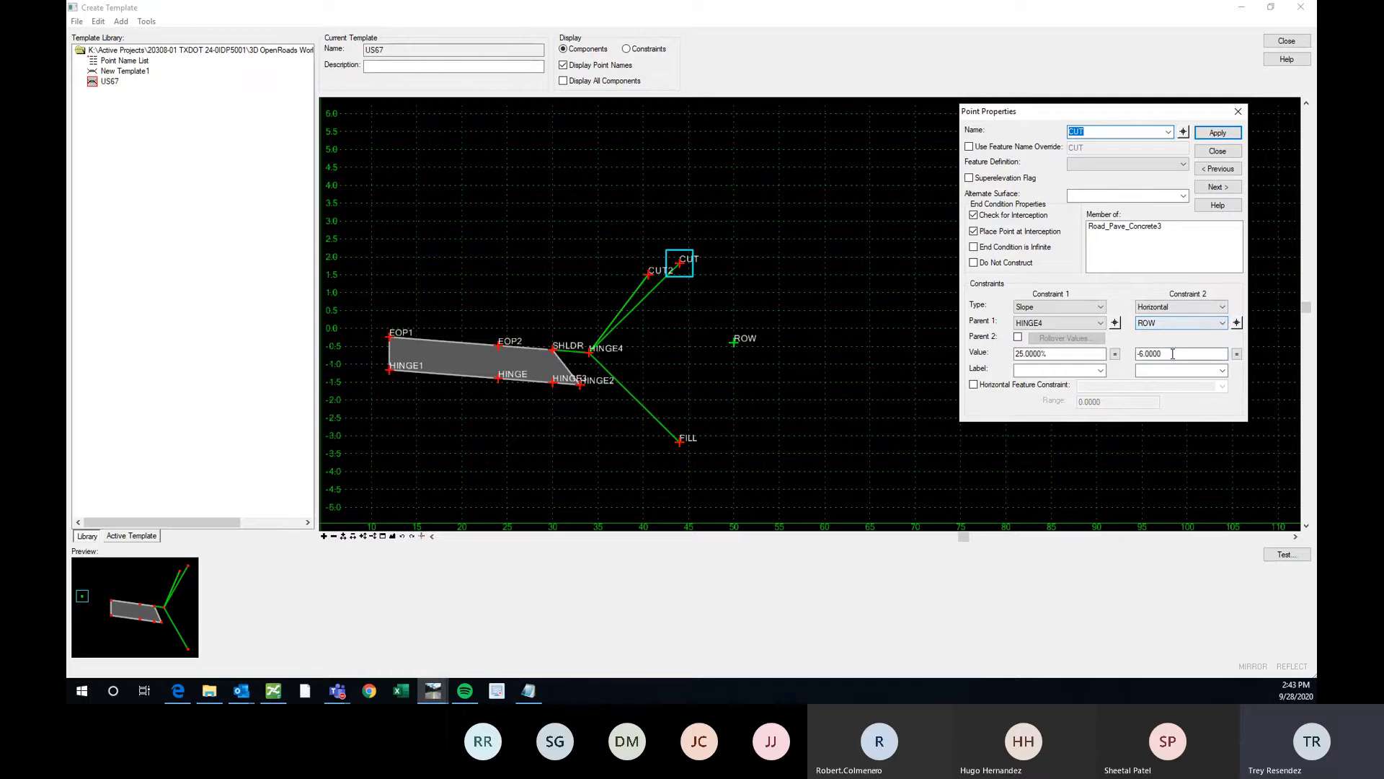
{"action": "left_click_drag", "start_coordinate": [1170, 353], "coordinate": [1106, 356]}
{"action": "type", "text": "0"}
{"action": "key", "text": "Return"}
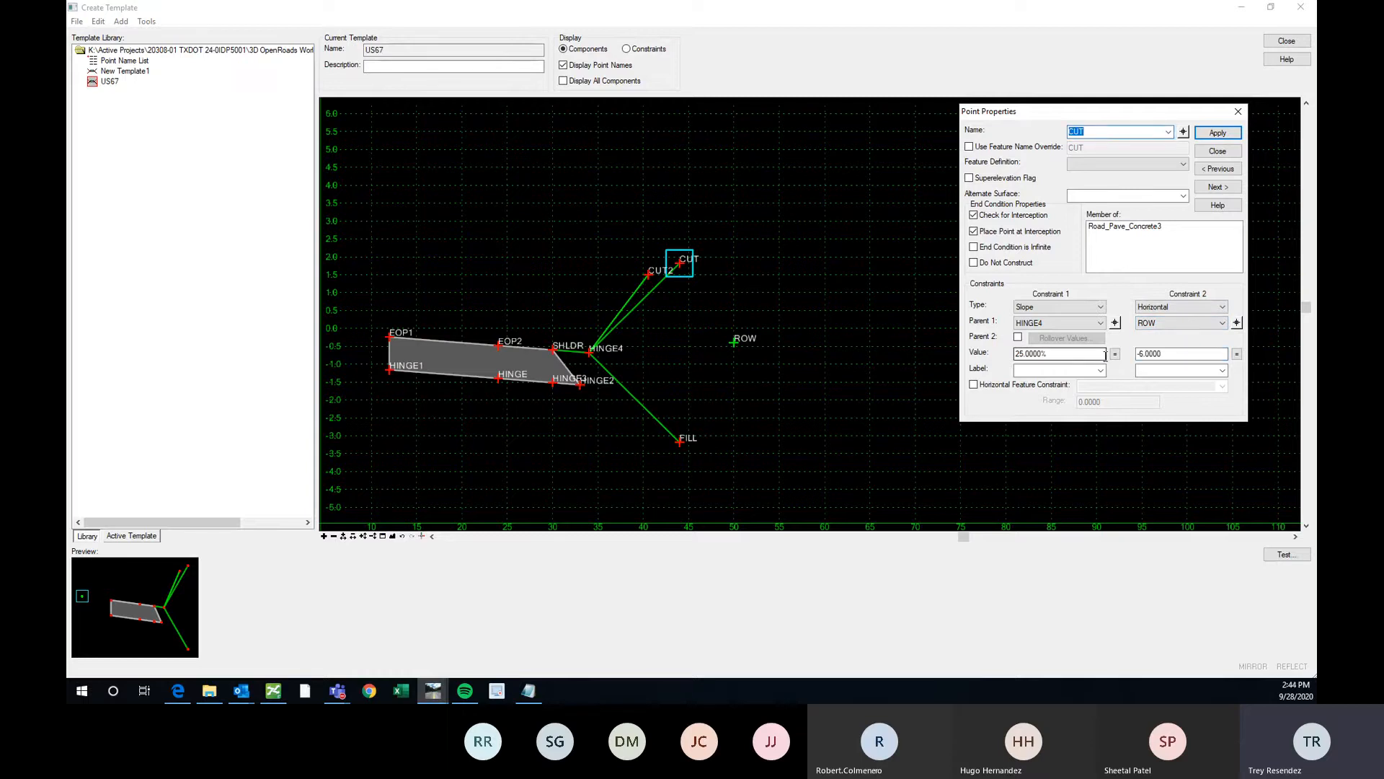
{"action": "left_click", "coordinate": [1238, 112]}
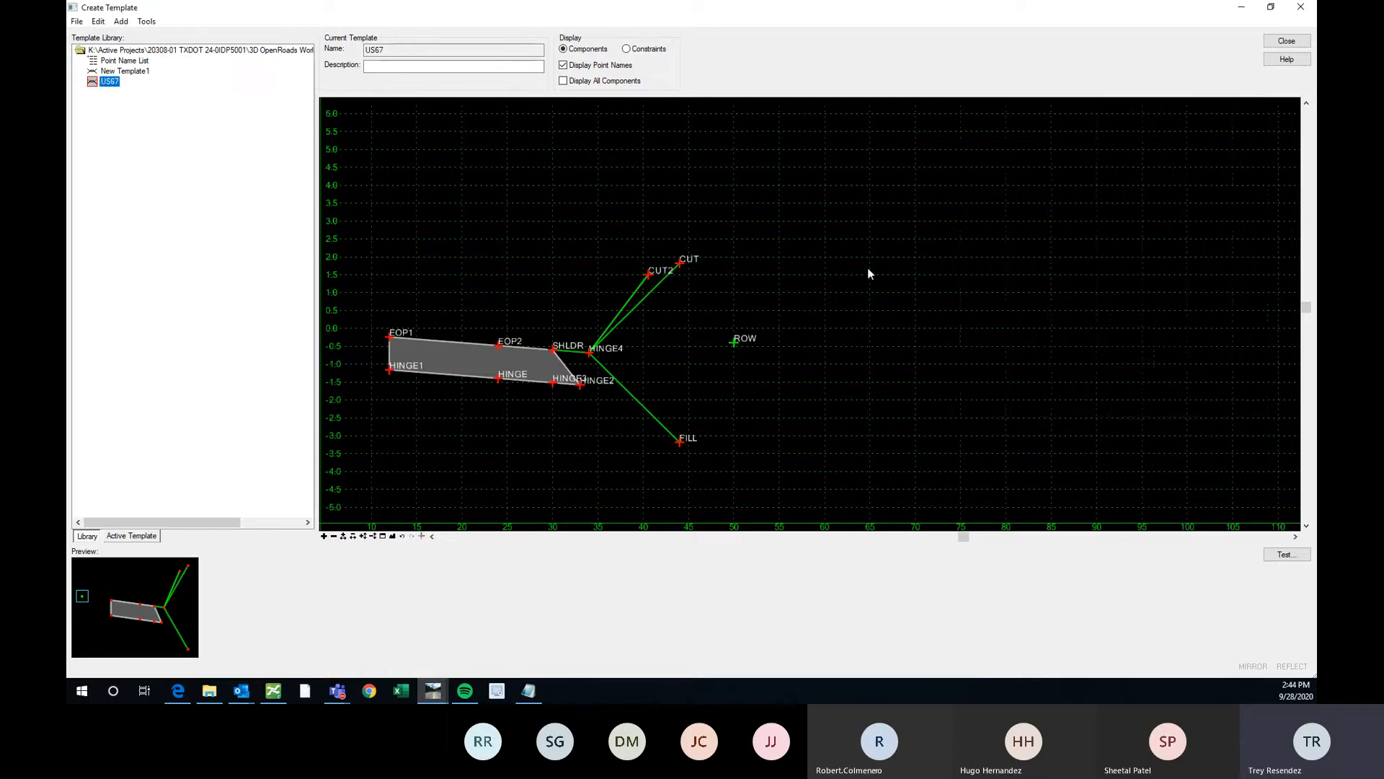
{"action": "scroll", "coordinate": [890, 267], "scroll_direction": "down", "scroll_amount": 2}
{"action": "scroll", "coordinate": [673, 265], "scroll_direction": "up", "scroll_amount": 2}
{"action": "scroll", "coordinate": [793, 295], "scroll_direction": "down", "scroll_amount": 3}
{"action": "scroll", "coordinate": [716, 307], "scroll_direction": "up", "scroll_amount": 2}
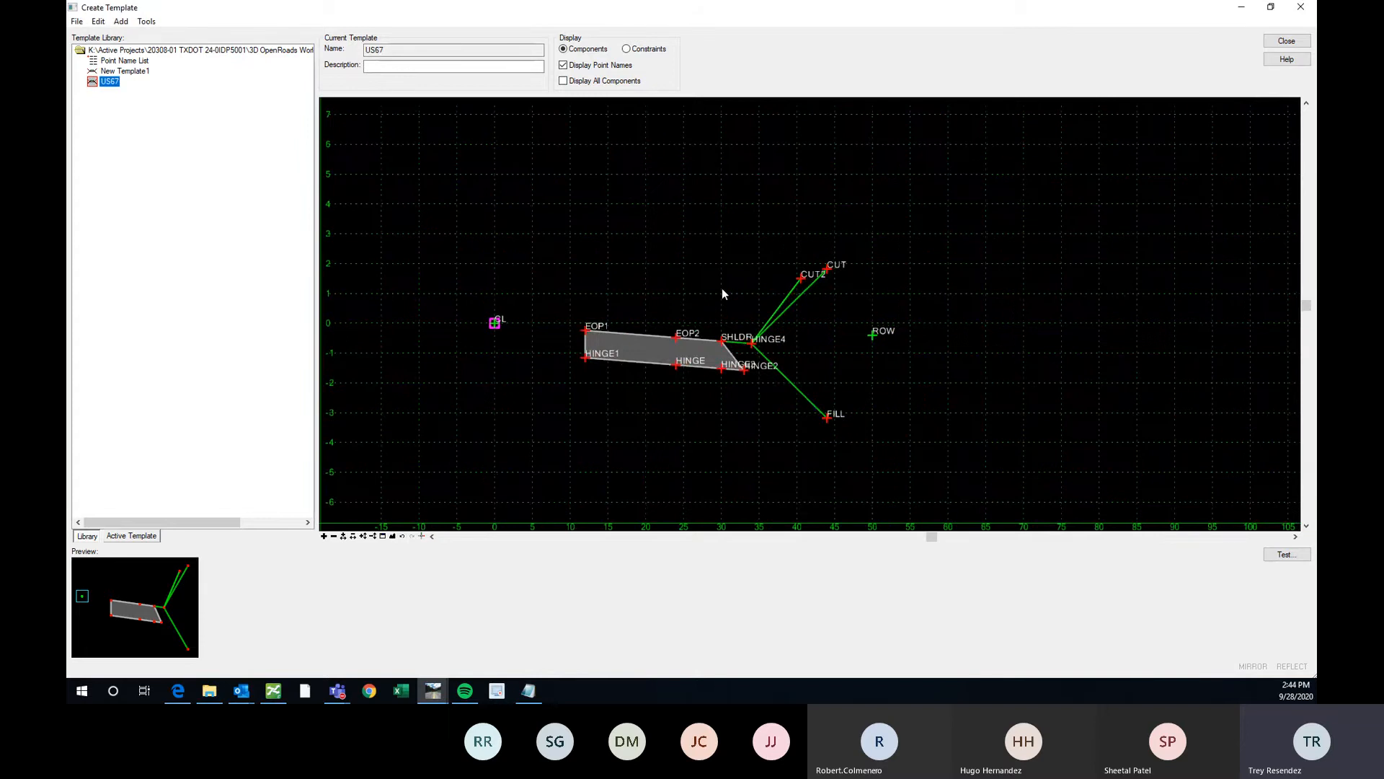
{"action": "scroll", "coordinate": [880, 289], "scroll_direction": "down", "scroll_amount": 1}
{"action": "scroll", "coordinate": [836, 366], "scroll_direction": "up", "scroll_amount": 4}
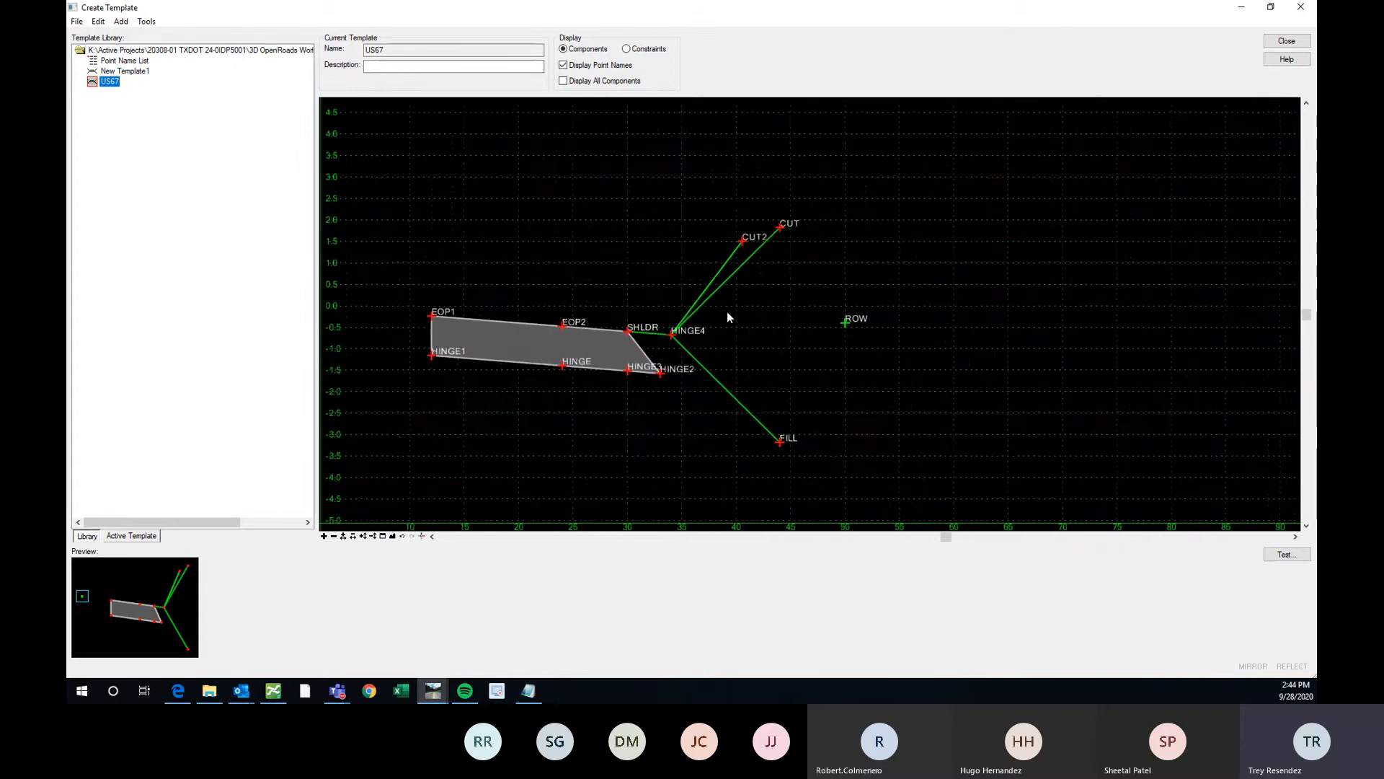
{"action": "scroll", "coordinate": [764, 316], "scroll_direction": "down", "scroll_amount": 1}
{"action": "scroll", "coordinate": [800, 320], "scroll_direction": "up", "scroll_amount": 2}
{"action": "right_click", "coordinate": [811, 322]}
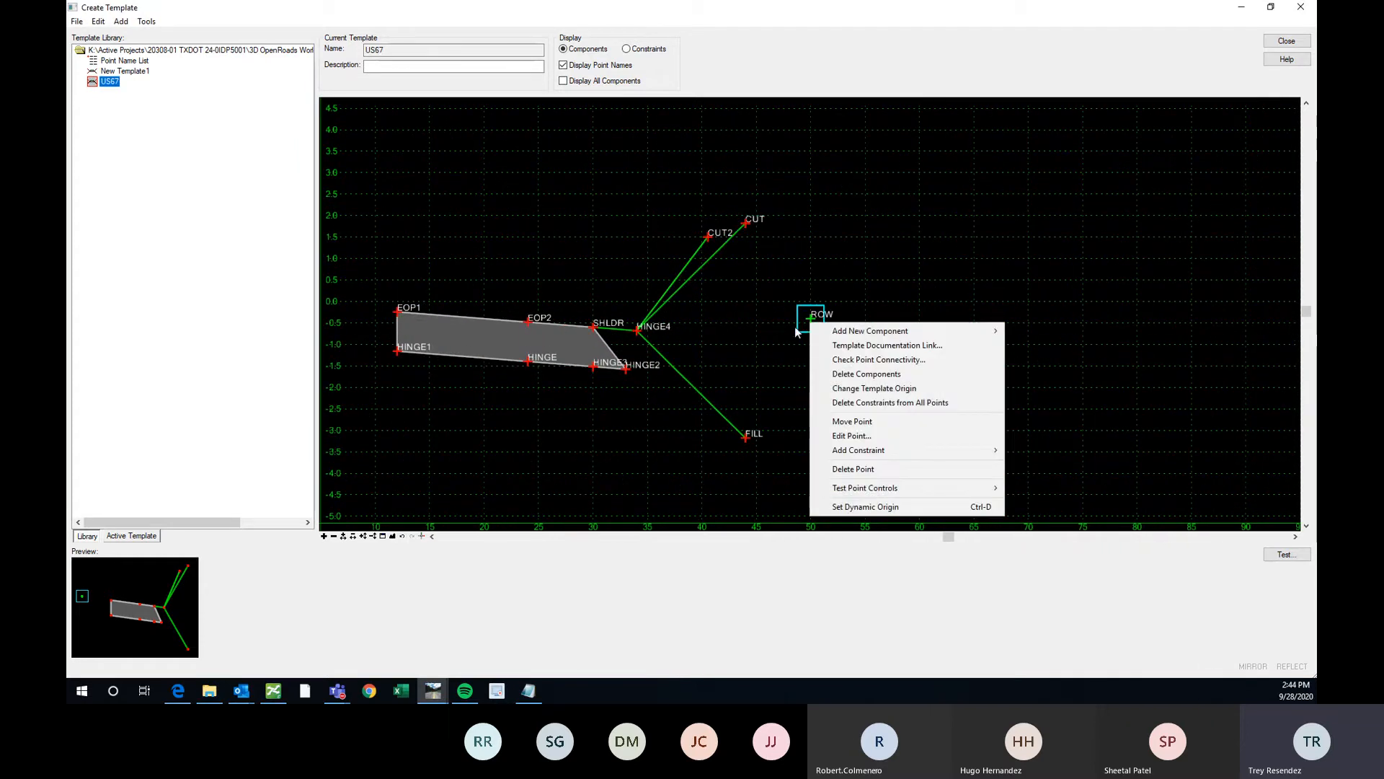
{"action": "left_click", "coordinate": [783, 303]}
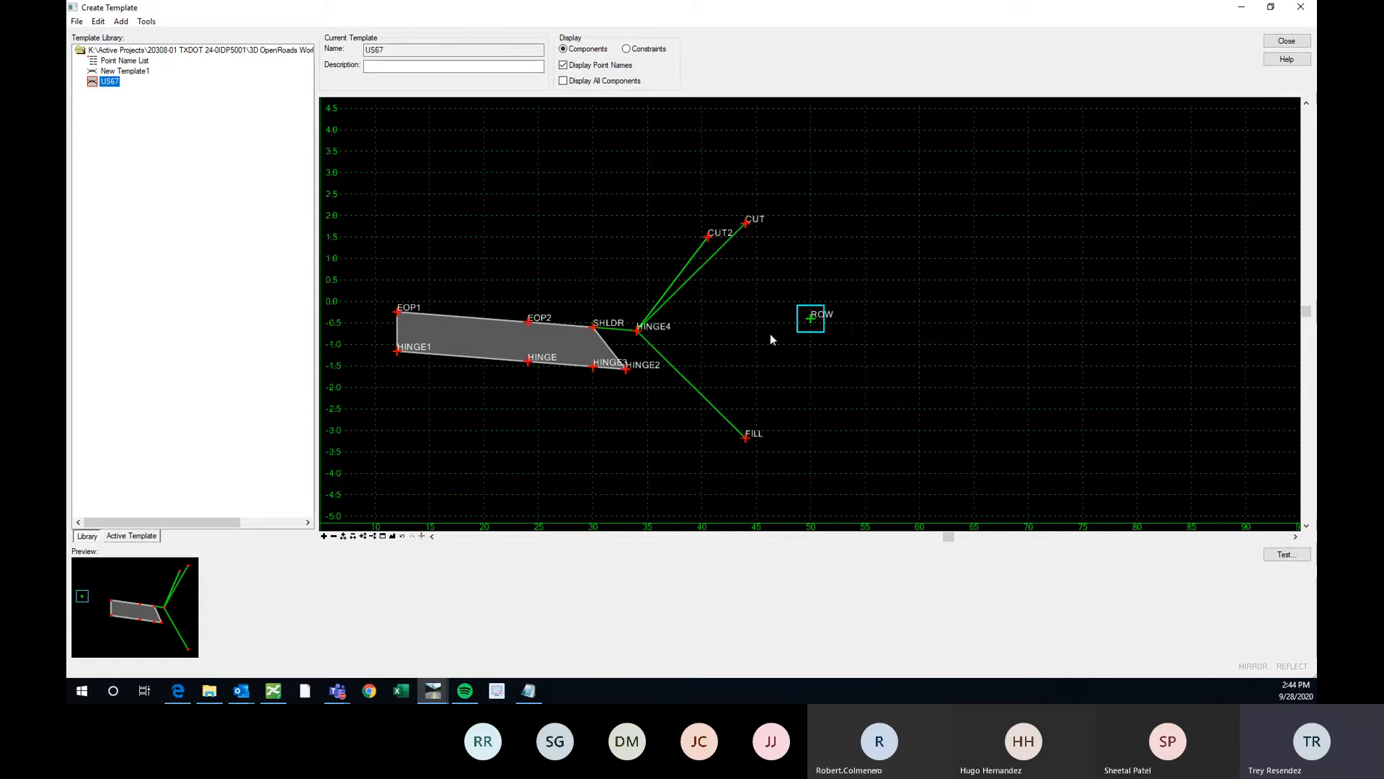
Compare the horizontal constraint values of the CUT2 and CUT points relative to ROW
{"action": "scroll", "coordinate": [654, 239], "scroll_direction": "down", "scroll_amount": 1}
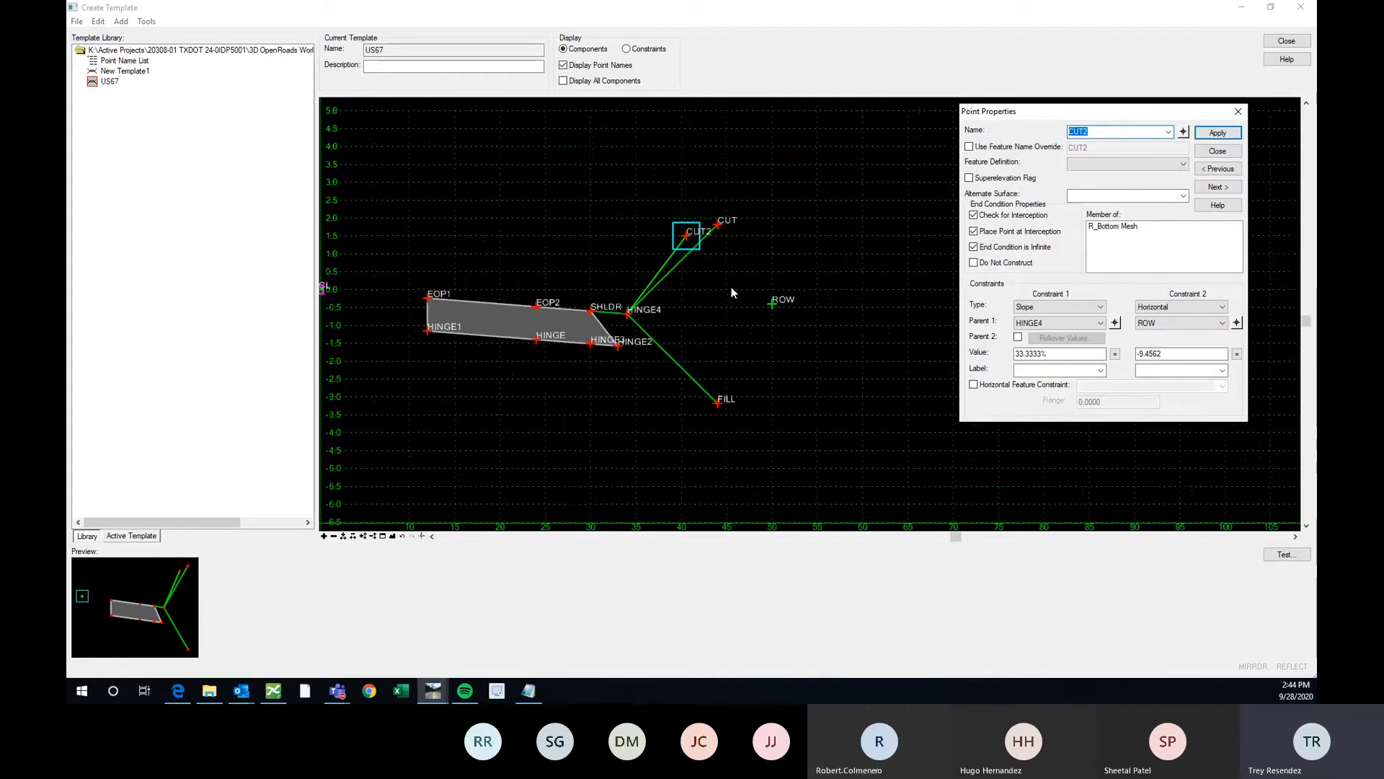
{"action": "scroll", "coordinate": [757, 271], "scroll_direction": "up", "scroll_amount": 2}
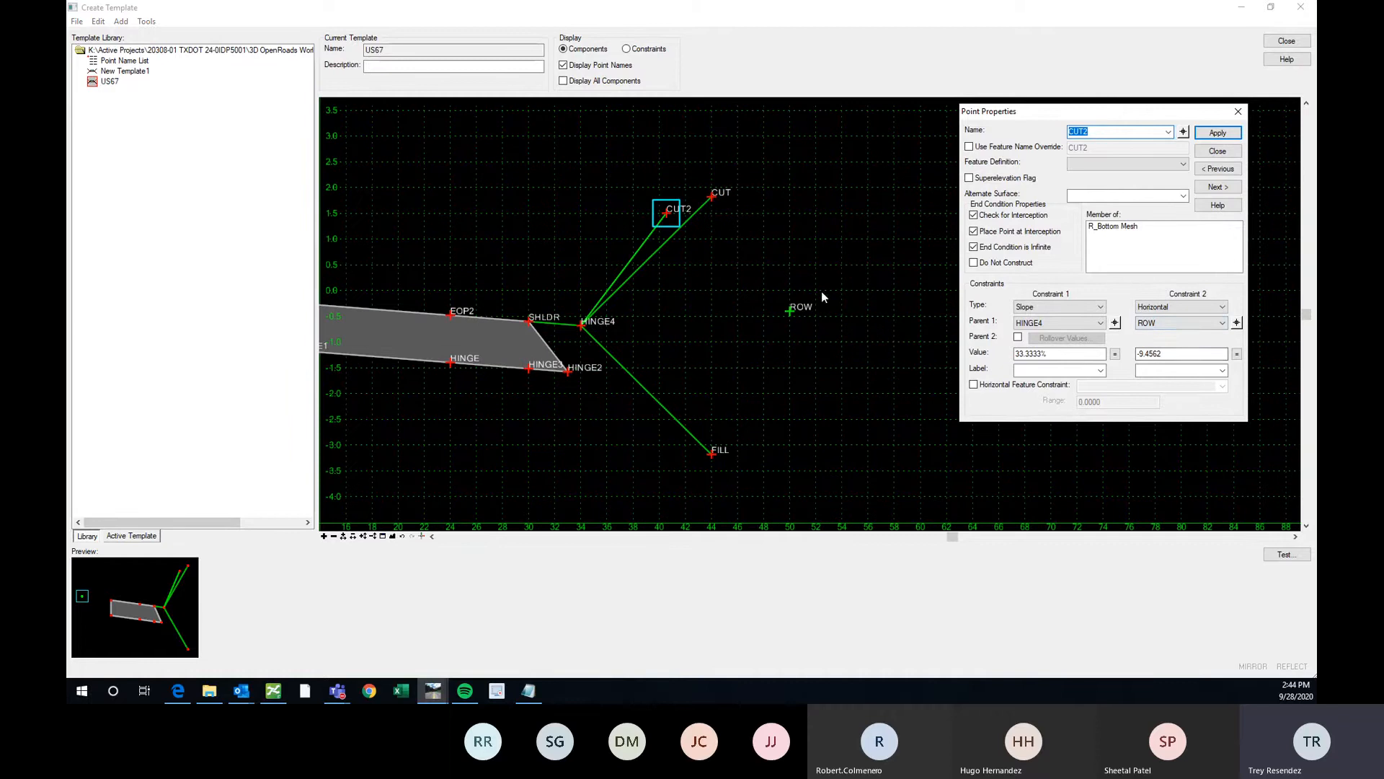
{"action": "left_click_drag", "start_coordinate": [1166, 354], "coordinate": [1115, 352]}
{"action": "left_click", "coordinate": [1183, 131]}
{"action": "left_click", "coordinate": [711, 201]}
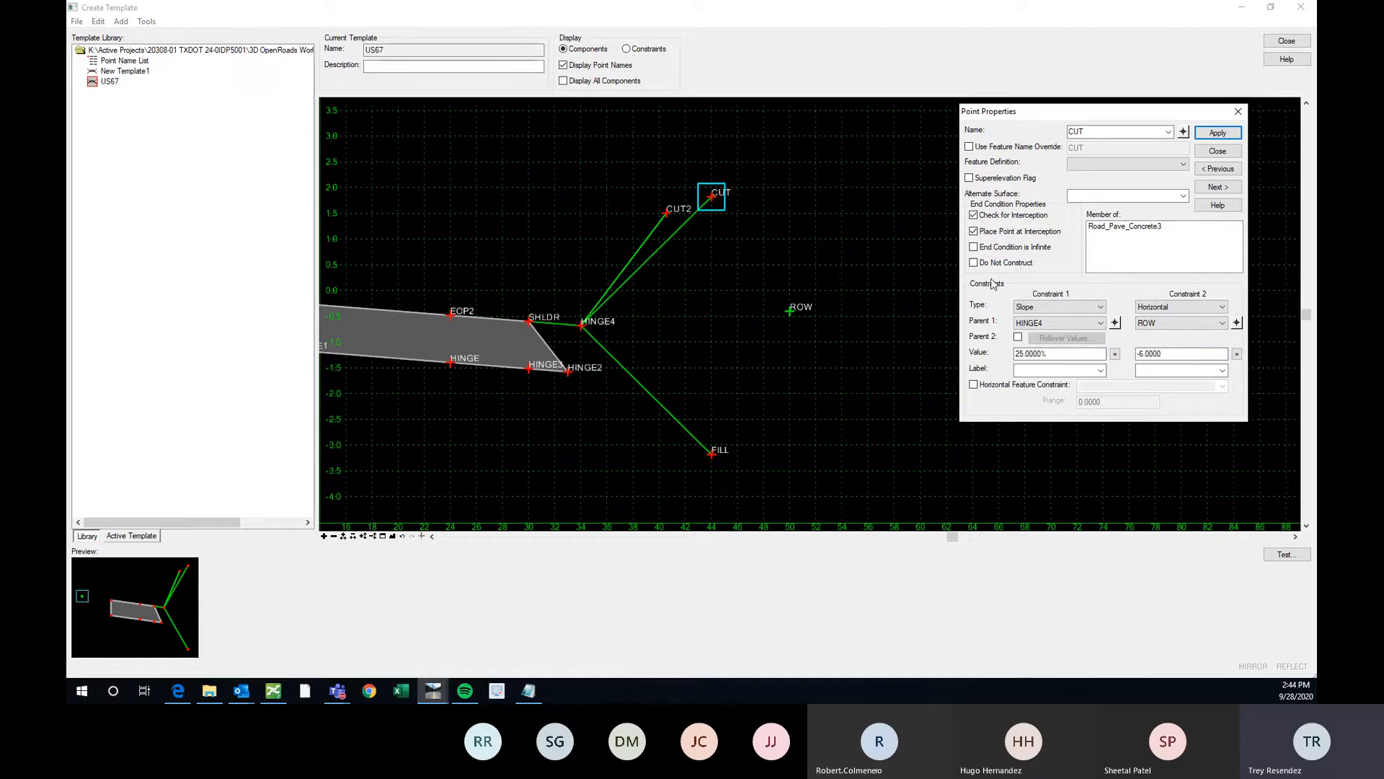
{"action": "left_click_drag", "start_coordinate": [1186, 354], "coordinate": [1135, 353]}
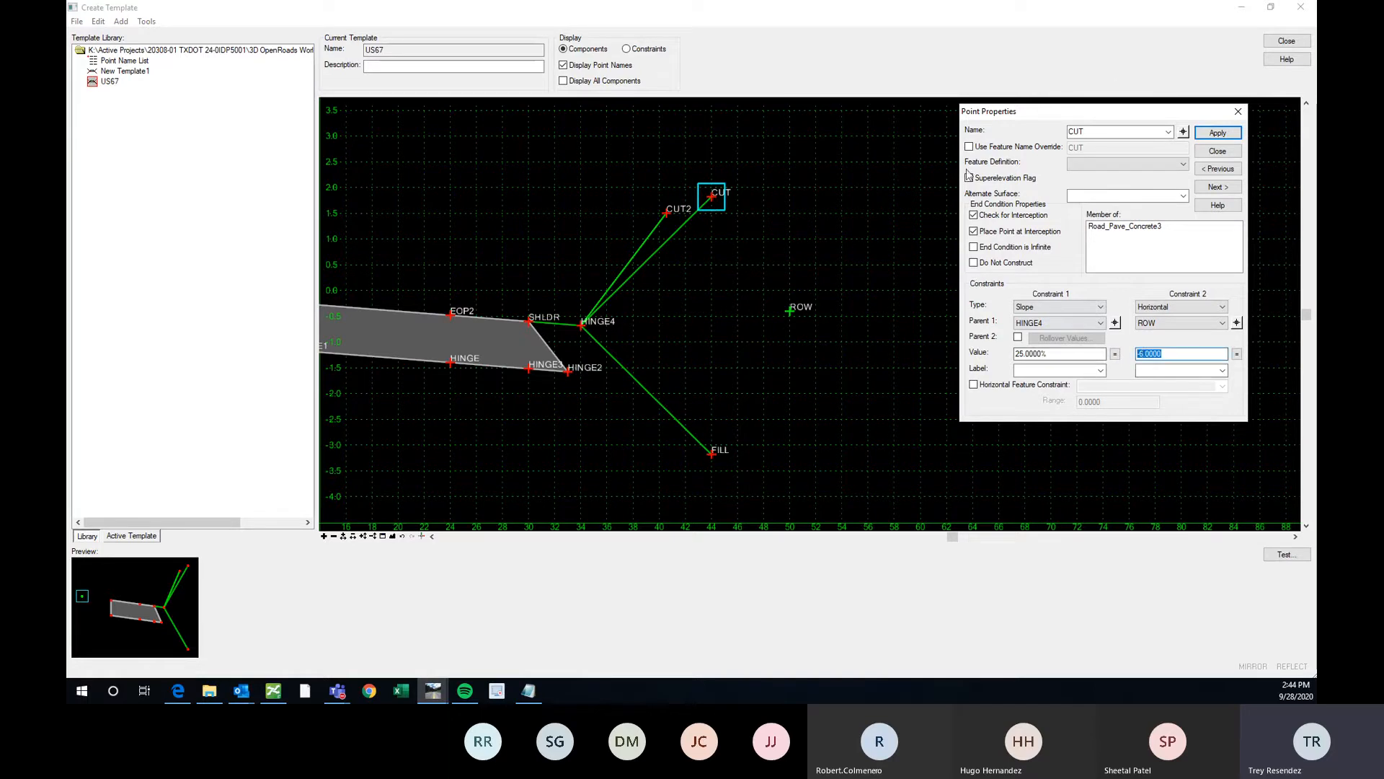
{"action": "left_click", "coordinate": [1183, 132]}
{"action": "left_click", "coordinate": [666, 212]}
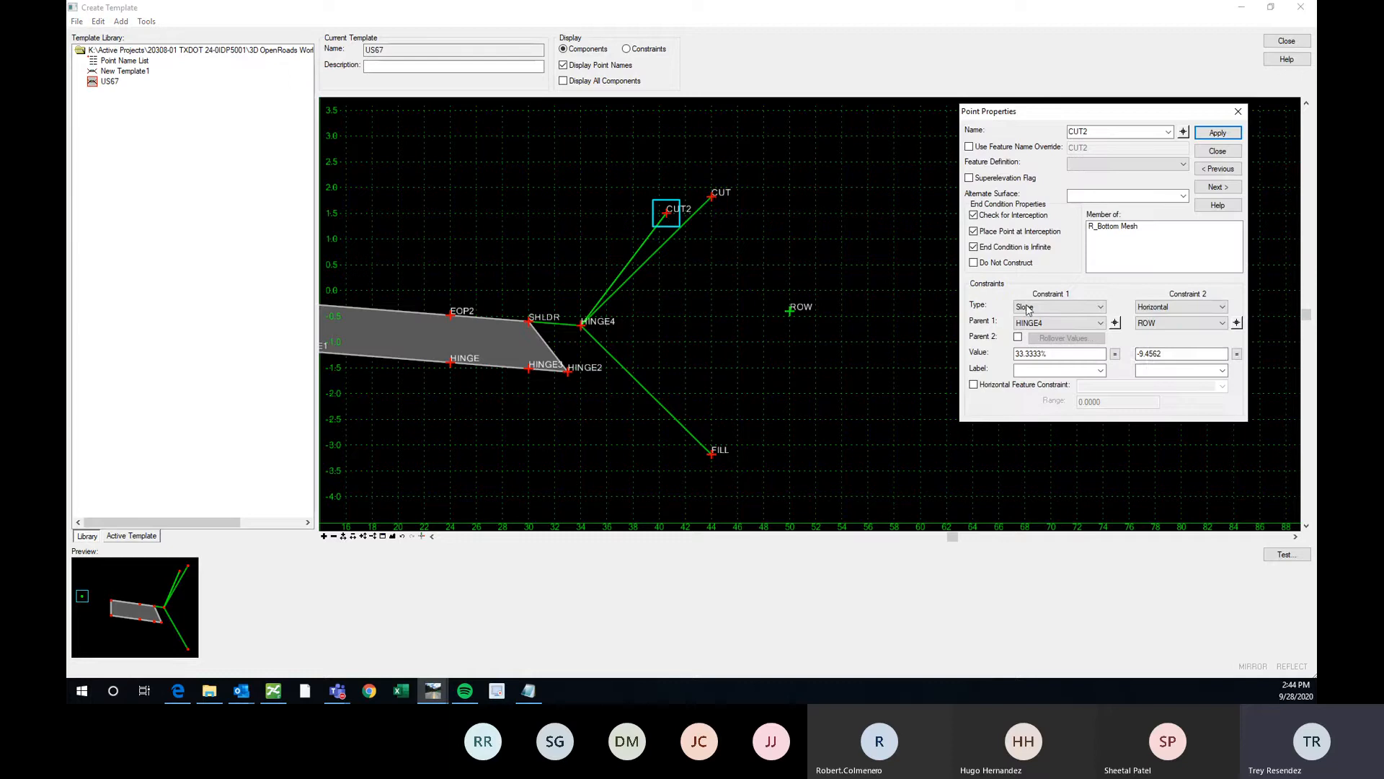
{"action": "left_click_drag", "start_coordinate": [1183, 353], "coordinate": [1137, 354]}
Label the CUT point's horizontal constraint to ROW as BUFFER, apply it and close the point properties
{"action": "left_click", "coordinate": [1183, 132]}
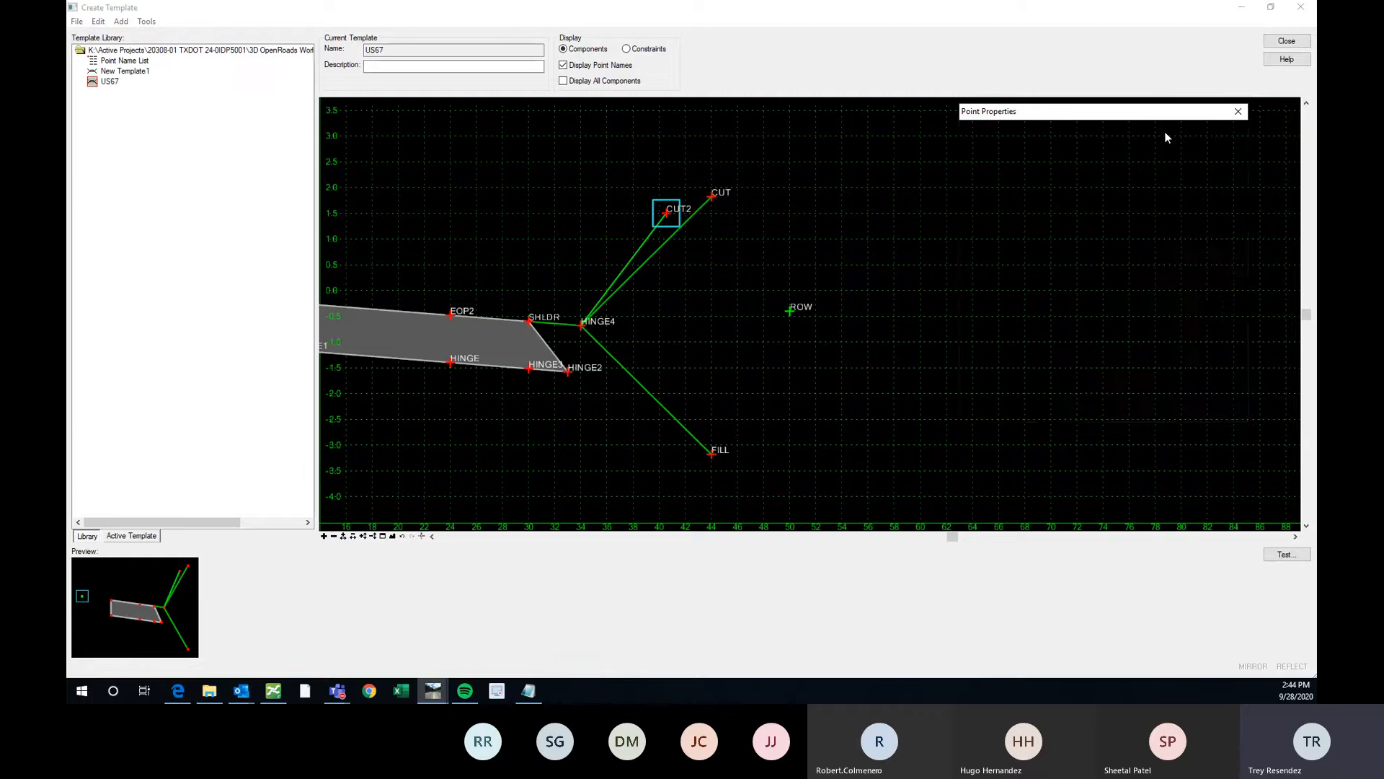
{"action": "left_click", "coordinate": [713, 202]}
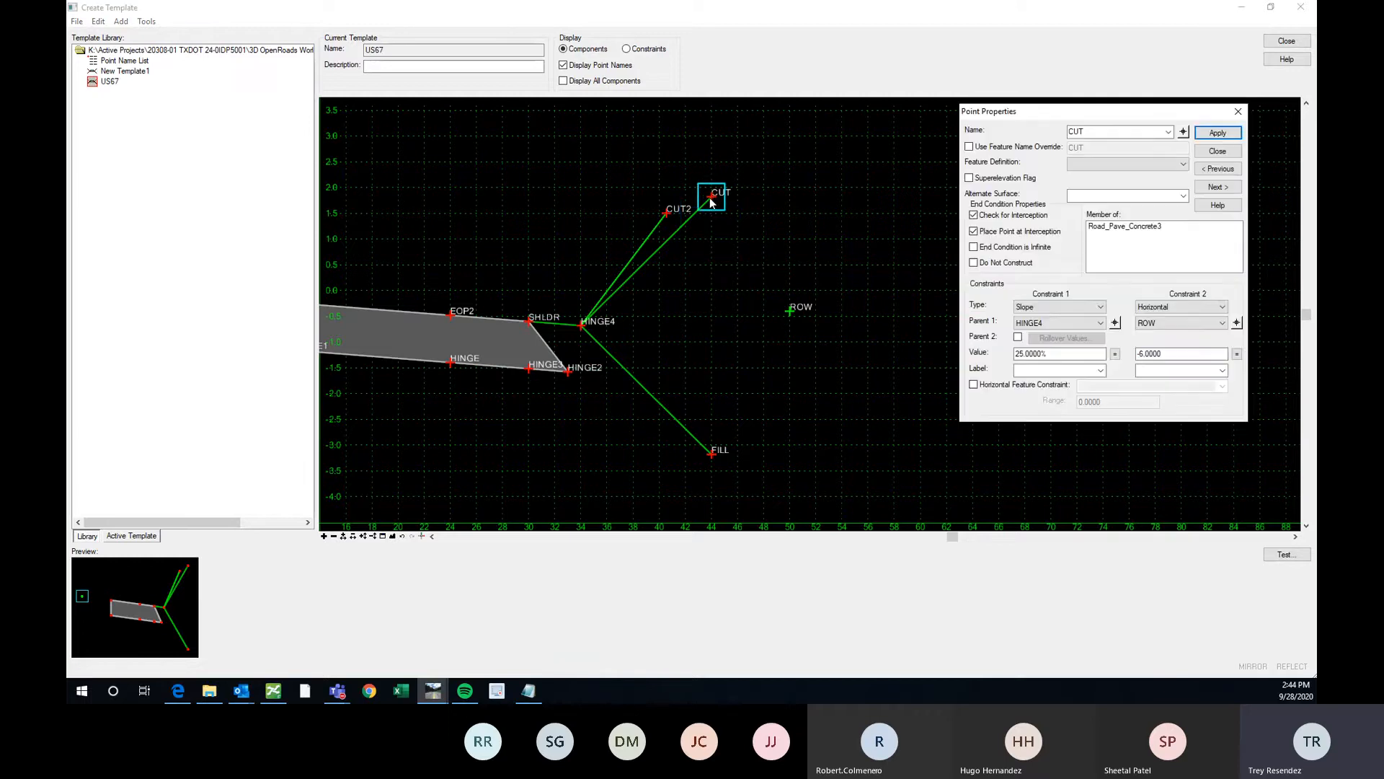
{"action": "left_click", "coordinate": [1154, 371]}
{"action": "type", "text": "BUFFER"}
{"action": "left_click", "coordinate": [1183, 354]}
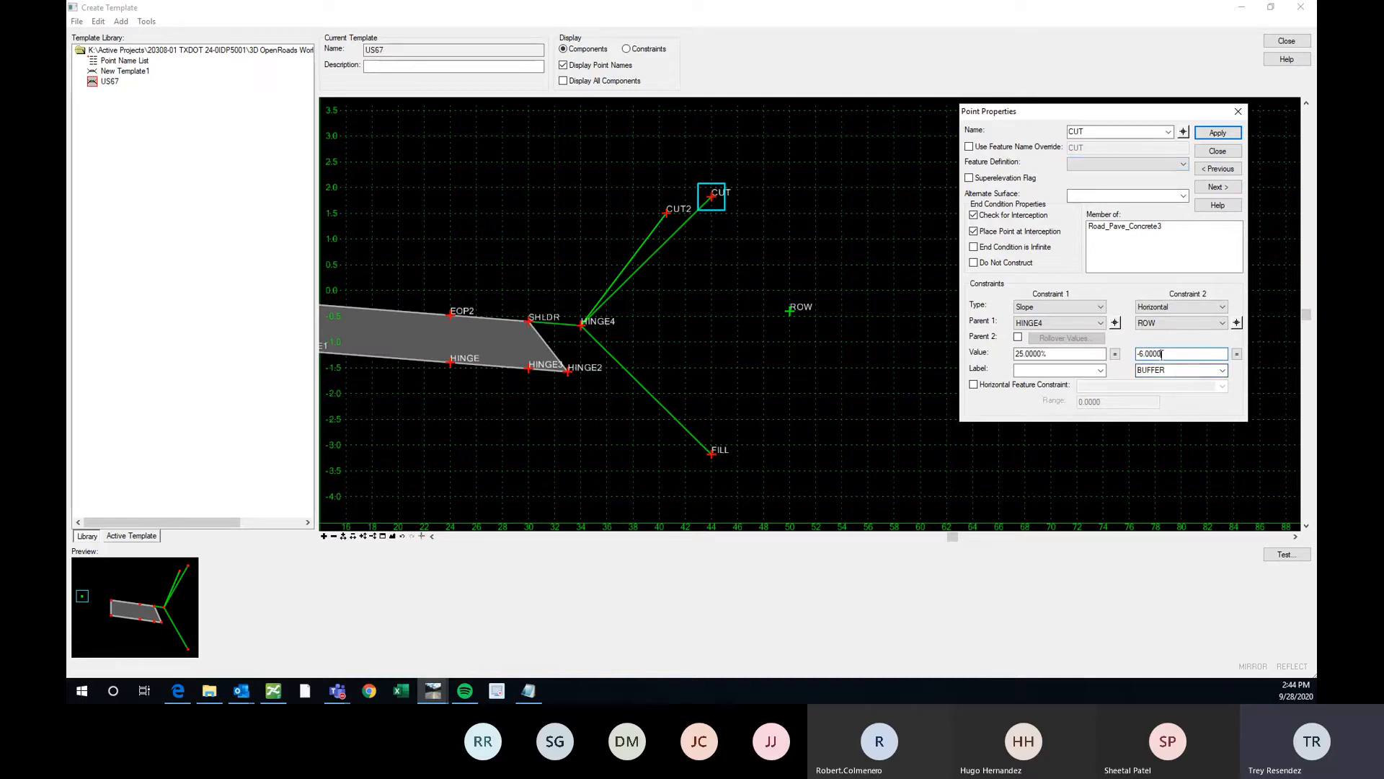
{"action": "left_click", "coordinate": [1180, 372]}
{"action": "mouse_move", "coordinate": [1055, 117]}
{"action": "left_mouse_down"}
{"action": "mouse_move", "coordinate": [1062, 107]}
{"action": "mouse_move", "coordinate": [1060, 138]}
{"action": "left_mouse_up"}
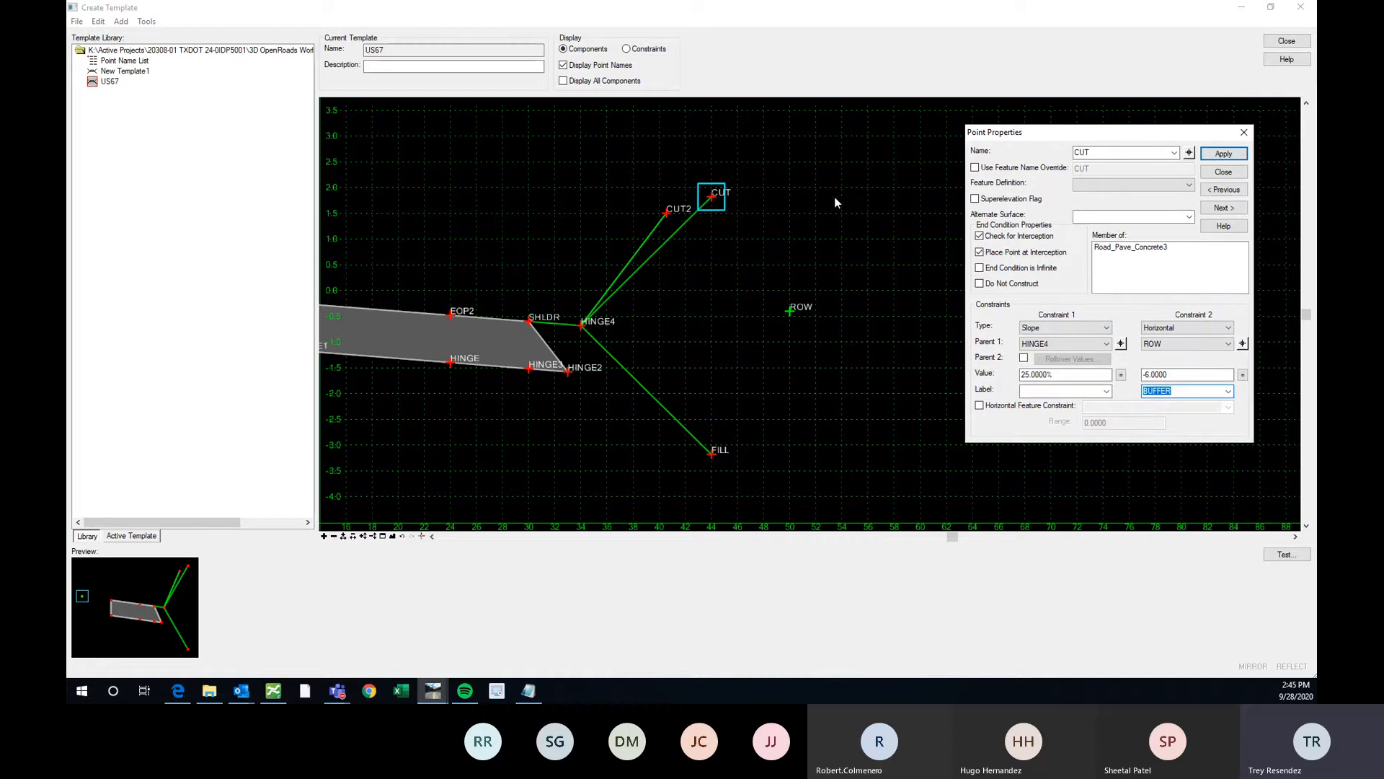
{"action": "left_click", "coordinate": [1224, 155]}
{"action": "left_click", "coordinate": [1245, 133]}
Create a new template in the library with its default name and make it the active template
{"action": "scroll", "coordinate": [927, 271], "scroll_direction": "down", "scroll_amount": 3}
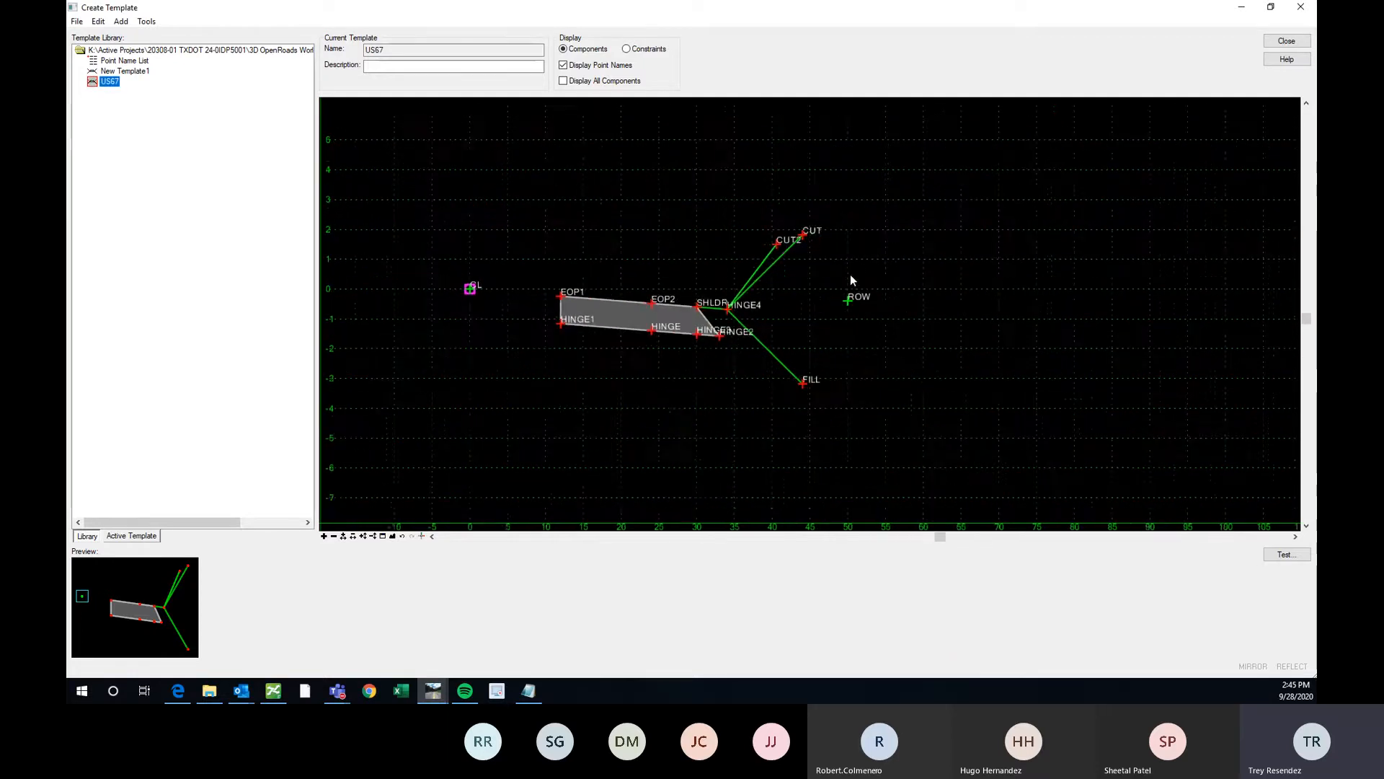
{"action": "scroll", "coordinate": [852, 281], "scroll_direction": "down", "scroll_amount": 1}
{"action": "left_click", "coordinate": [77, 20]}
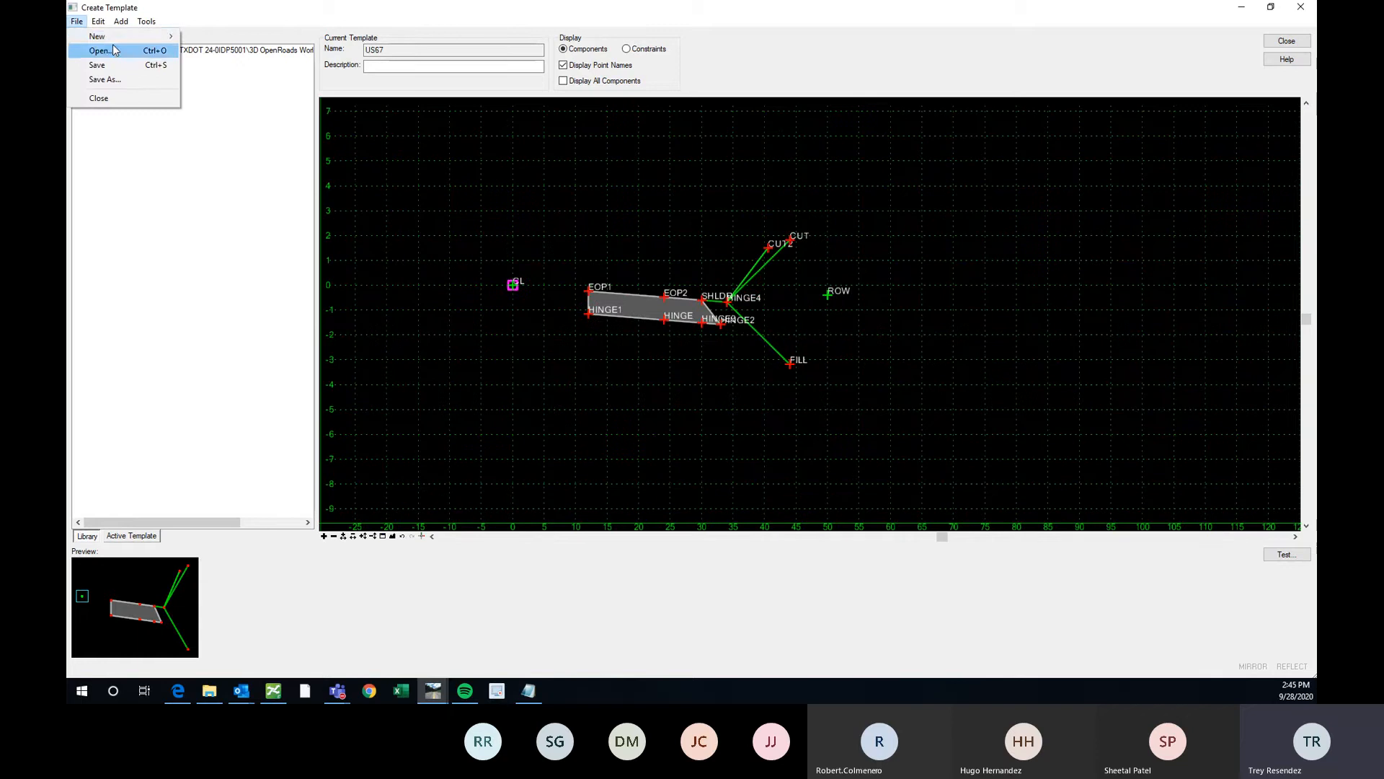
{"action": "mouse_move", "coordinate": [109, 36]}
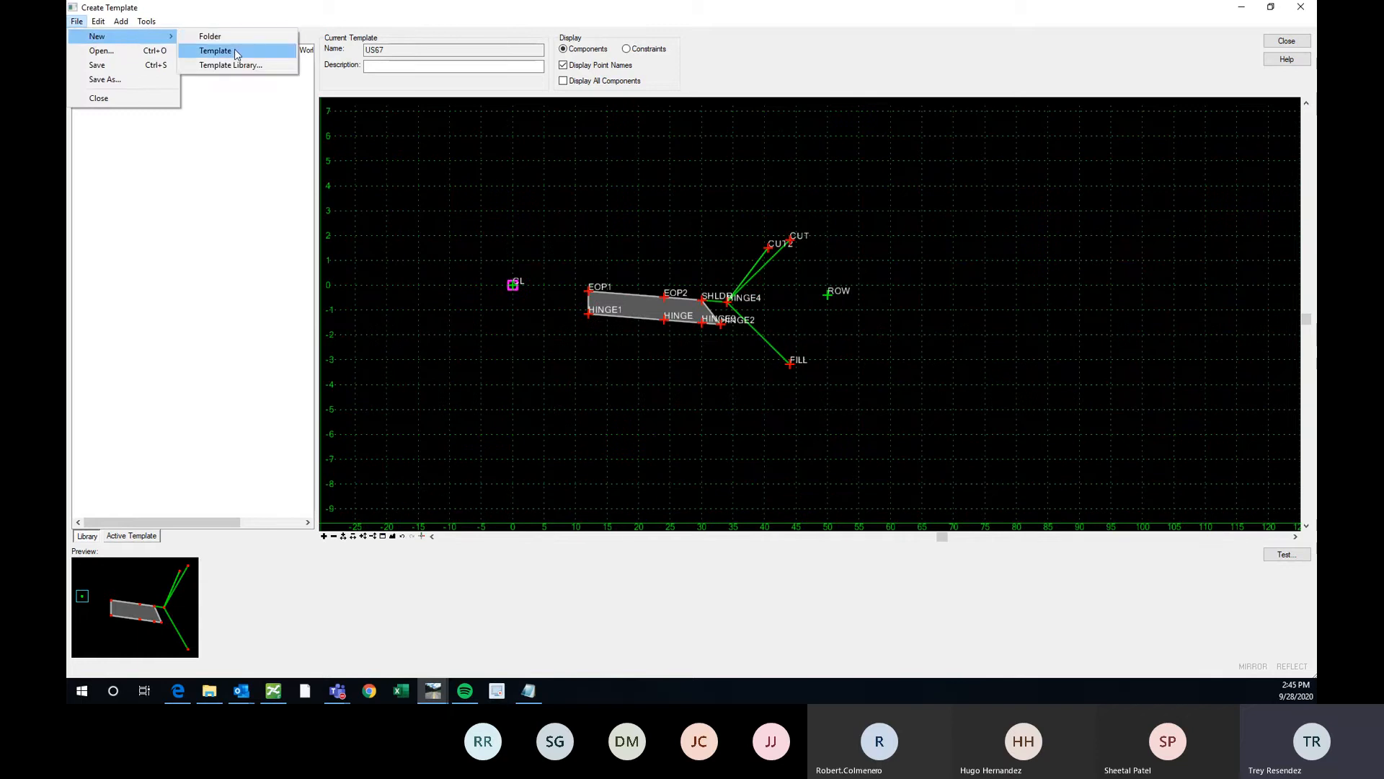
{"action": "left_click", "coordinate": [237, 54]}
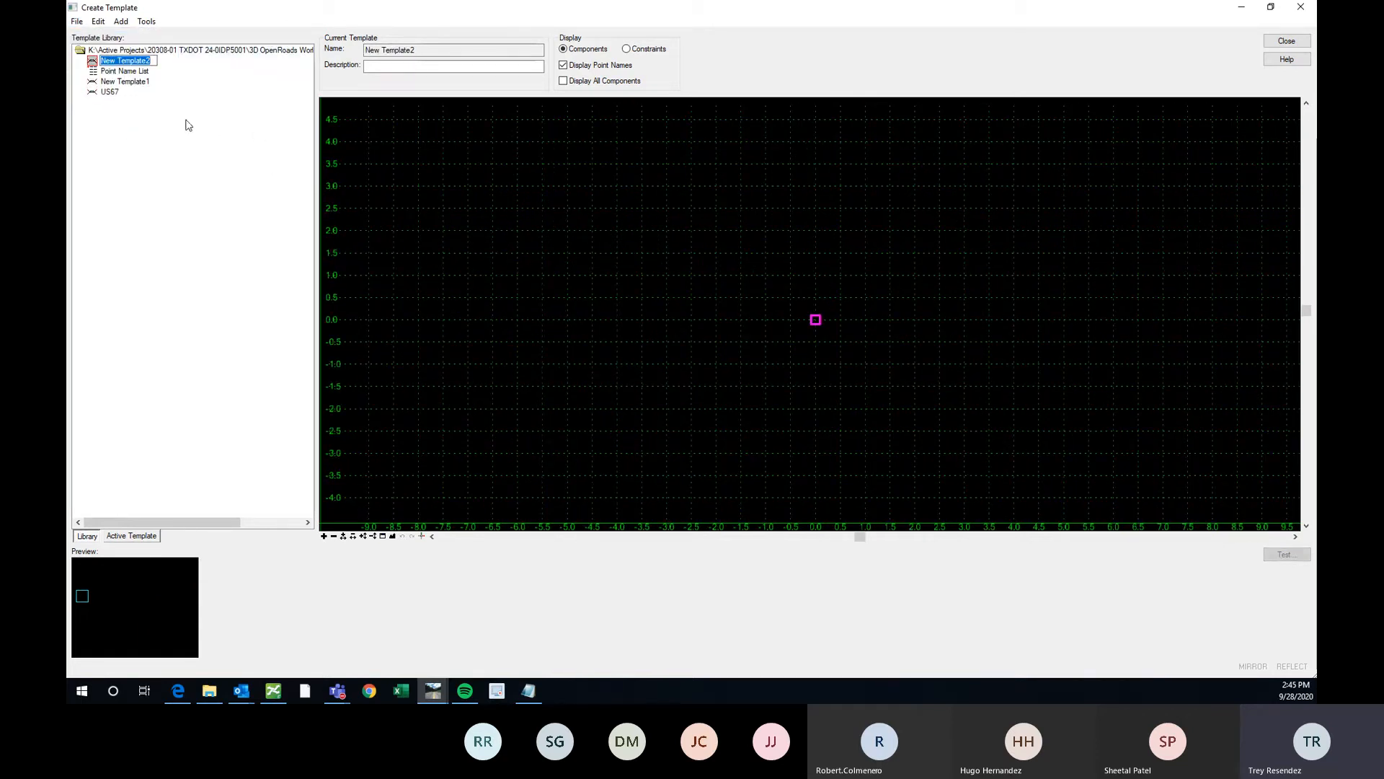
{"action": "left_click", "coordinate": [114, 93]}
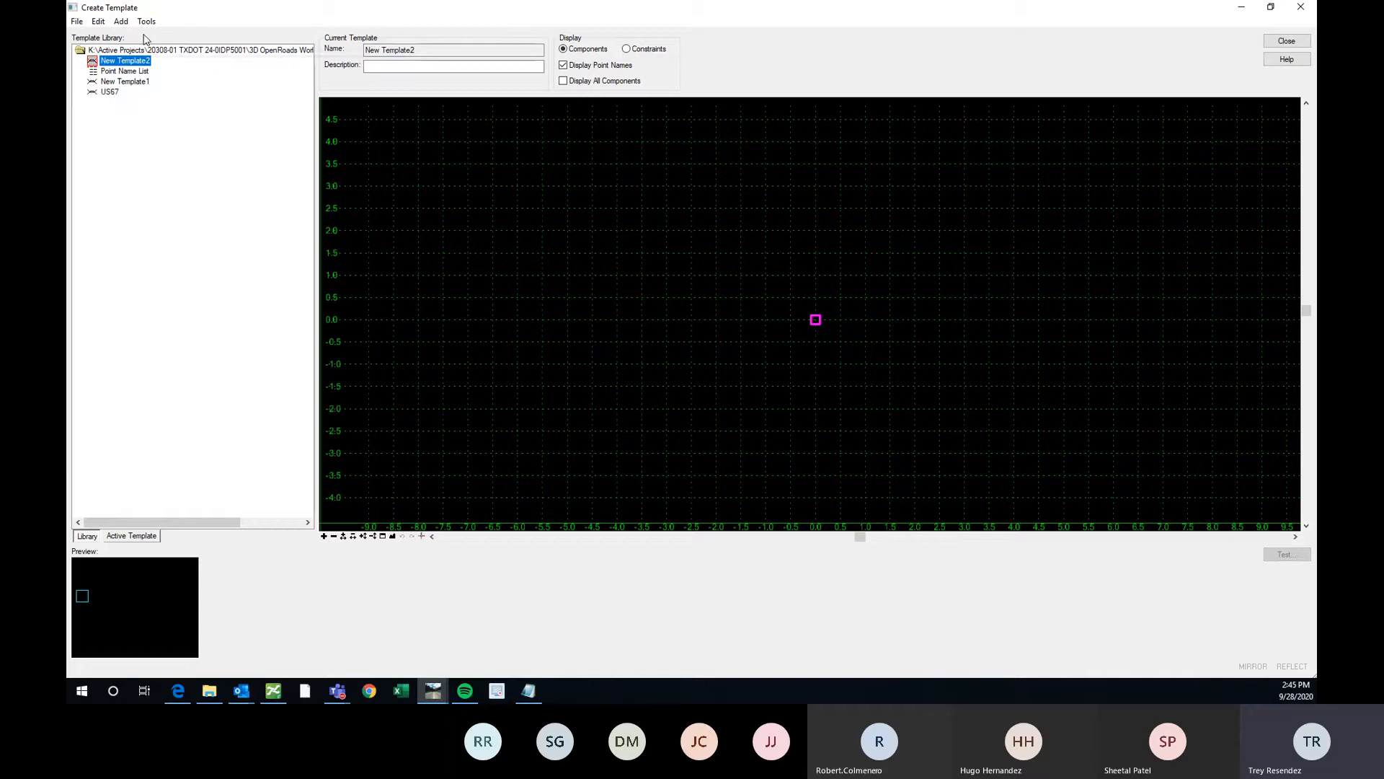
{"action": "left_click", "coordinate": [113, 92]}
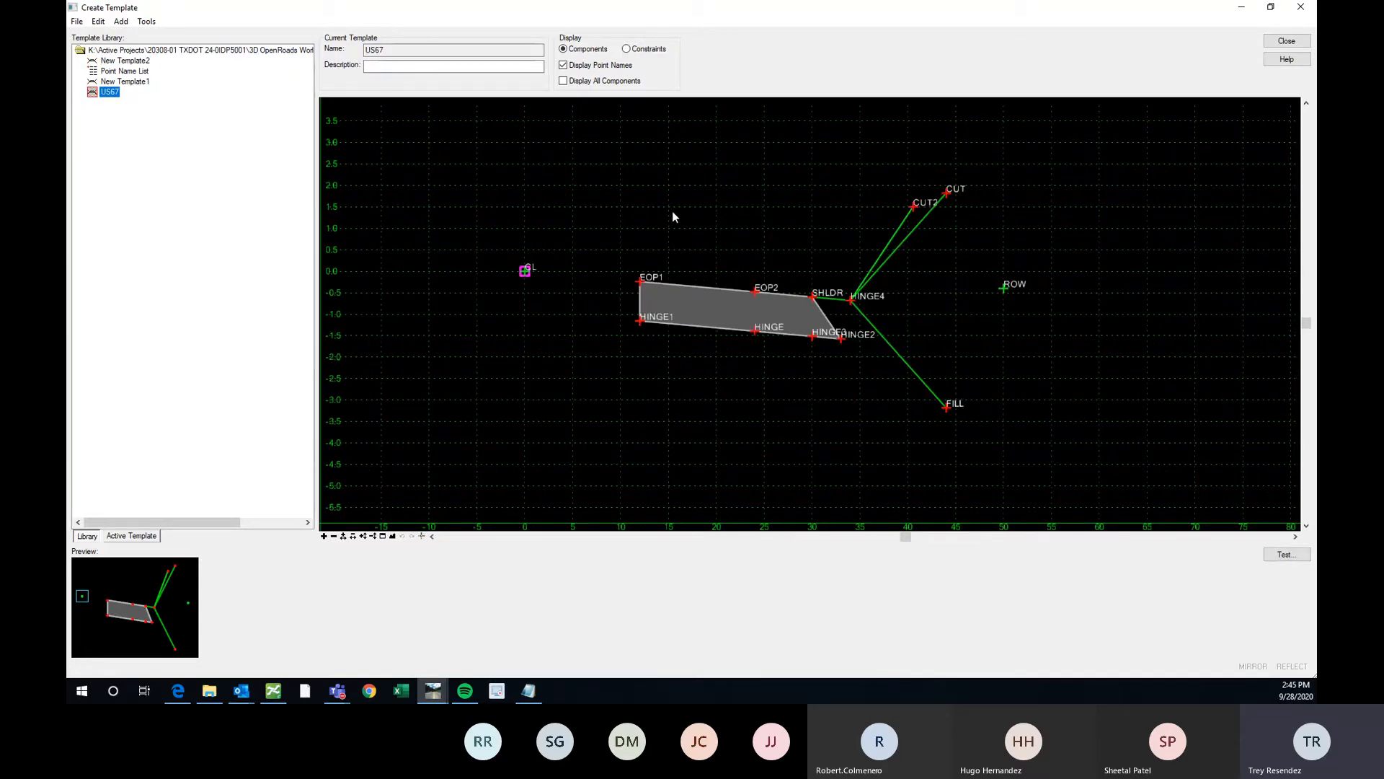
{"action": "left_click", "coordinate": [129, 61]}
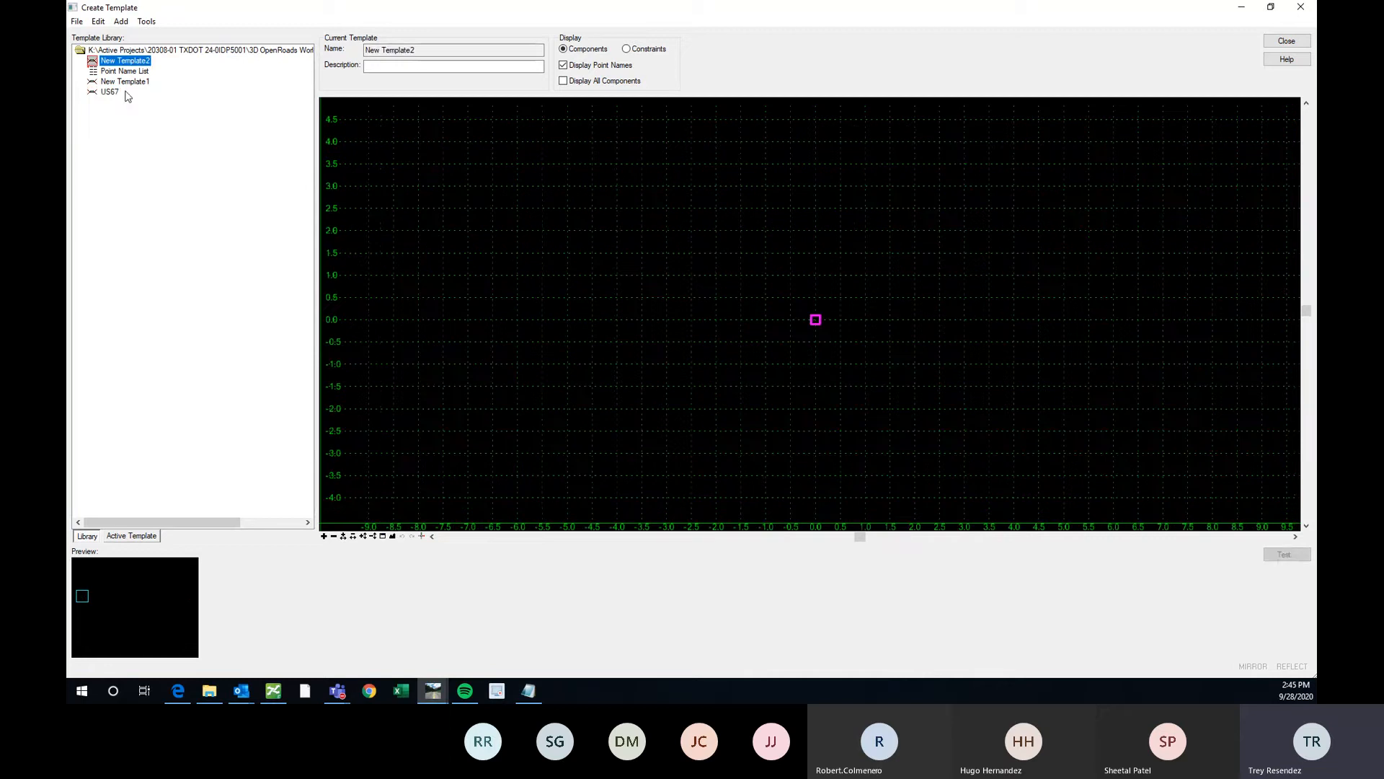
Insert the US67 template into the new template with mirroring on, placing its centerline point at the origin
{"action": "left_click_drag", "start_coordinate": [110, 94], "coordinate": [704, 286]}
{"action": "scroll", "coordinate": [613, 270], "scroll_direction": "down", "scroll_amount": 3}
{"action": "right_click", "coordinate": [705, 286]}
{"action": "left_click", "coordinate": [736, 292]}
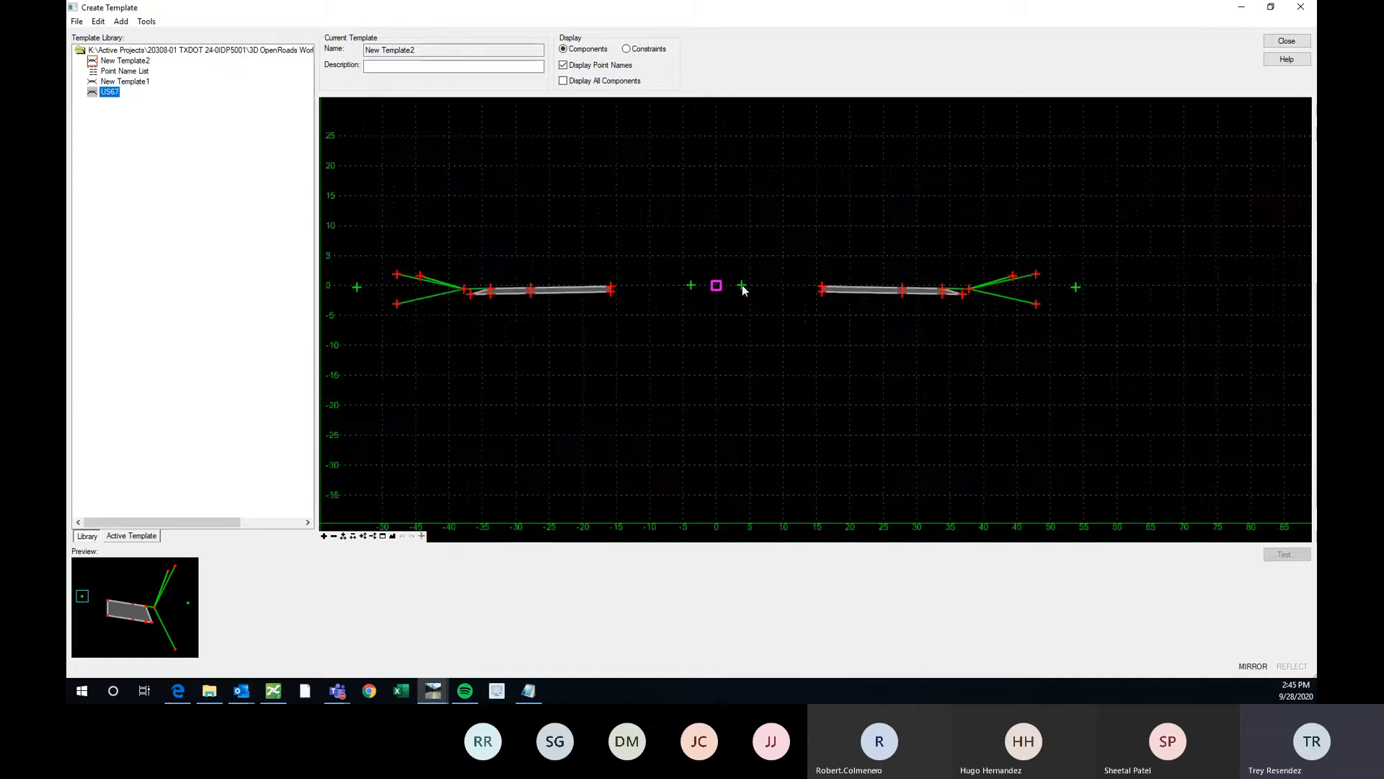
{"action": "scroll", "coordinate": [721, 288], "scroll_direction": "up", "scroll_amount": 3}
{"action": "mouse_move", "coordinate": [714, 288]}
{"action": "left_mouse_down"}
{"action": "mouse_move", "coordinate": [693, 317]}
{"action": "mouse_move", "coordinate": [692, 301]}
{"action": "left_mouse_up"}
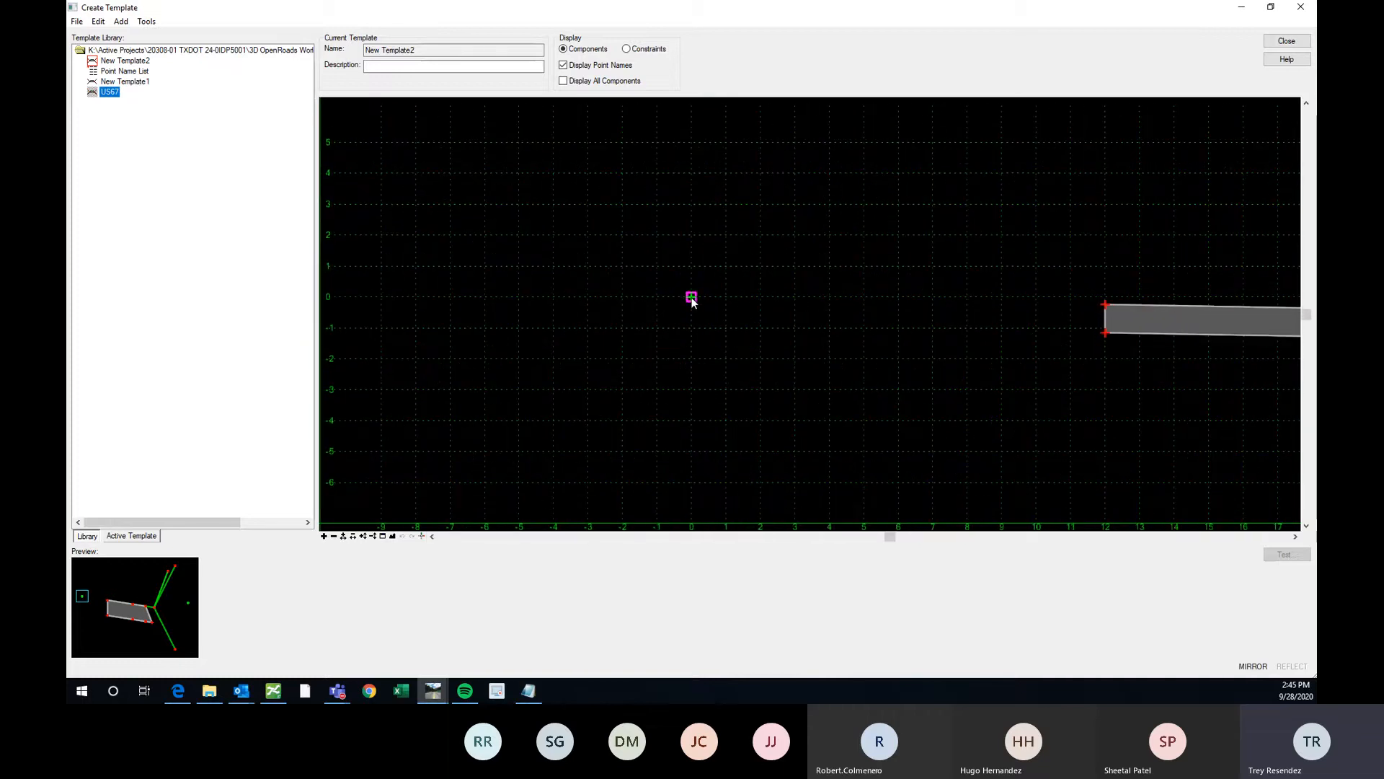
{"action": "left_click", "coordinate": [692, 297]}
{"action": "scroll", "coordinate": [646, 295], "scroll_direction": "down", "scroll_amount": 8}
{"action": "scroll", "coordinate": [1030, 294], "scroll_direction": "up", "scroll_amount": 9}
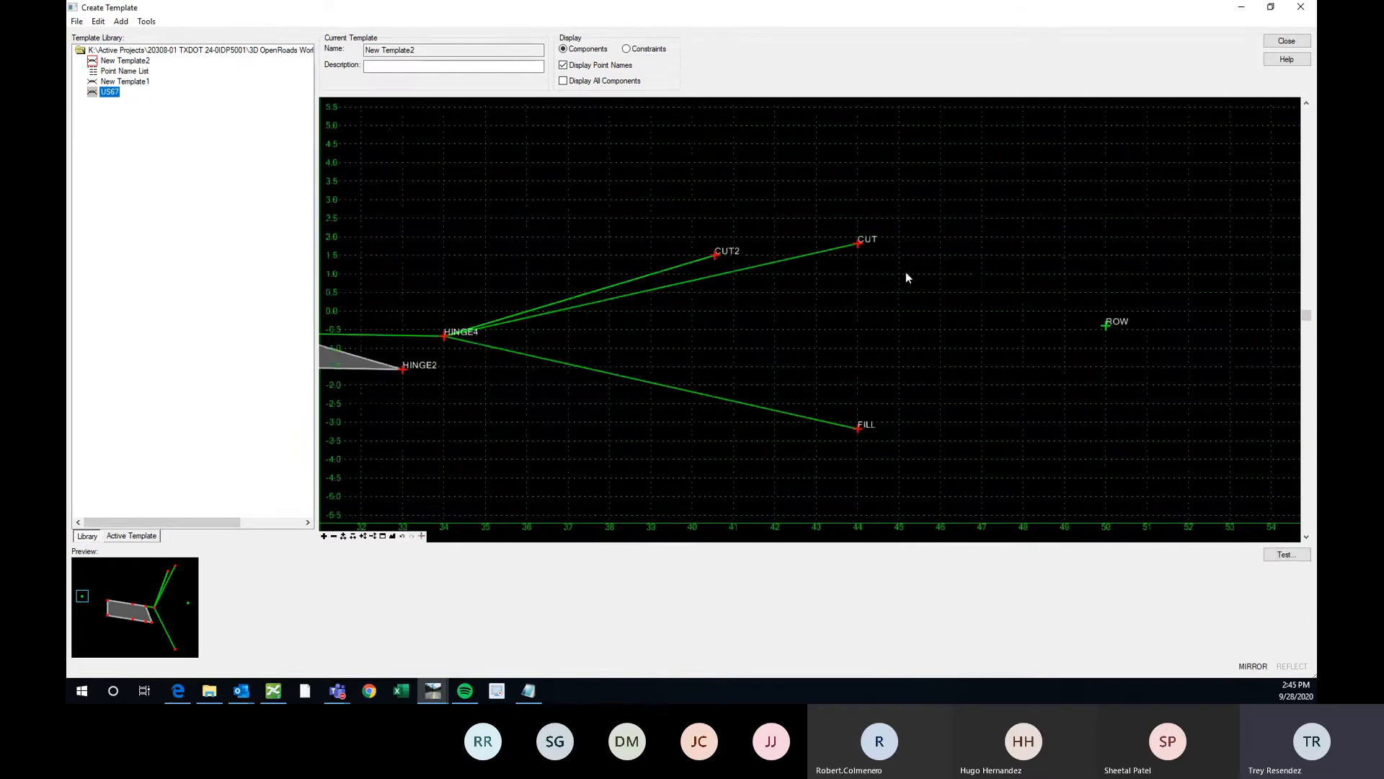
Try different horizontal offset values, such as -2, for the CUT point relative to ROW, and close its properties
{"action": "scroll", "coordinate": [736, 280], "scroll_direction": "down", "scroll_amount": 3}
{"action": "scroll", "coordinate": [747, 270], "scroll_direction": "up", "scroll_amount": 4, "text": "ctrl"}
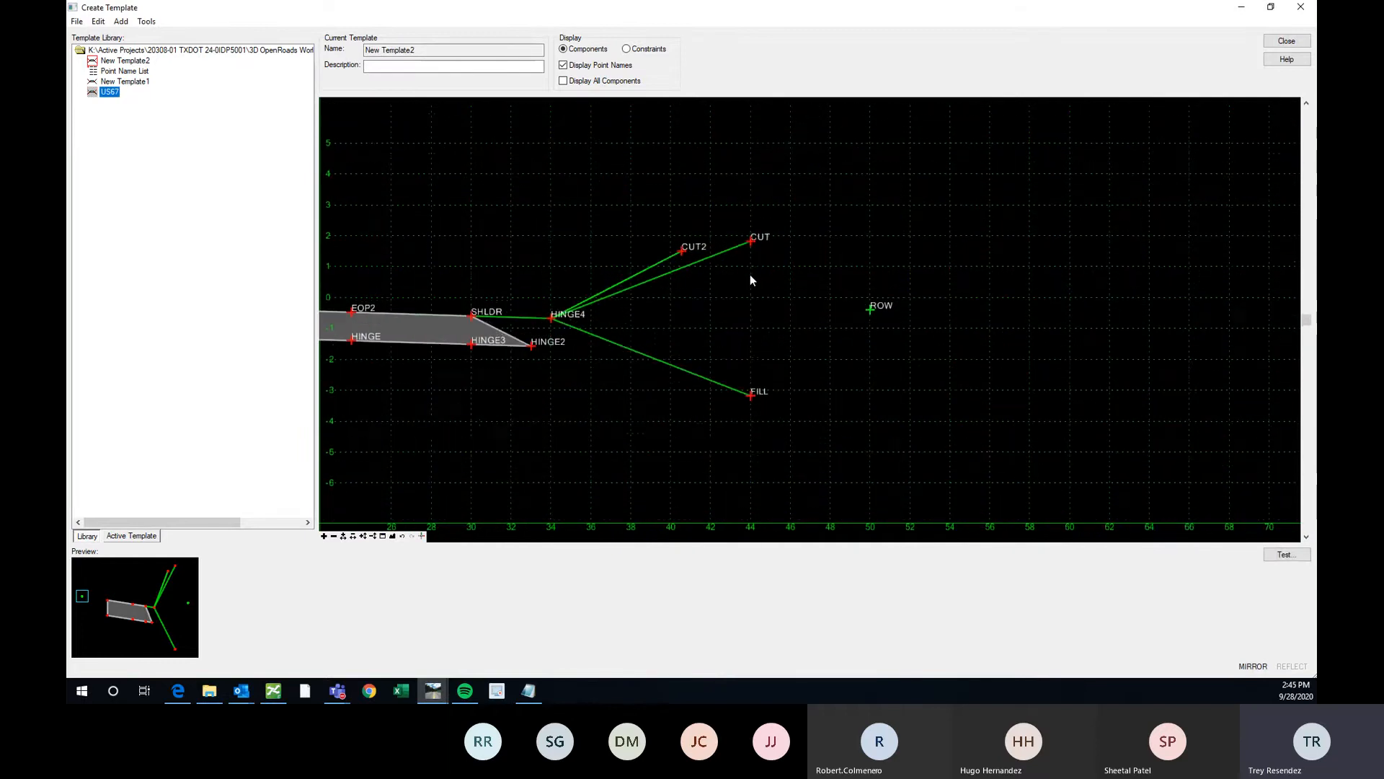
{"action": "double_click", "coordinate": [751, 235]}
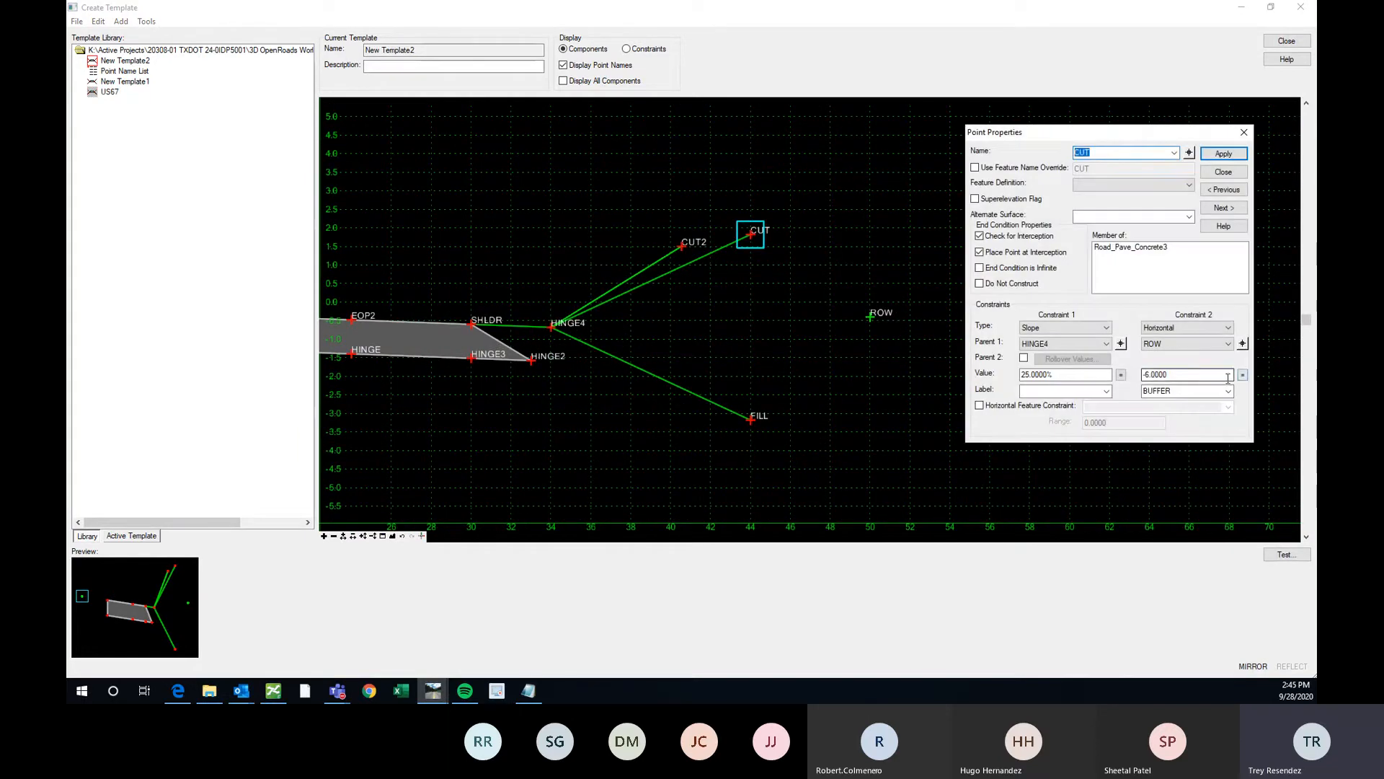
{"action": "left_click_drag", "start_coordinate": [1194, 375], "coordinate": [1131, 378]}
{"action": "type", "text": "-6"}
{"action": "key", "text": "Return"}
{"action": "left_click_drag", "start_coordinate": [1162, 375], "coordinate": [1122, 375]}
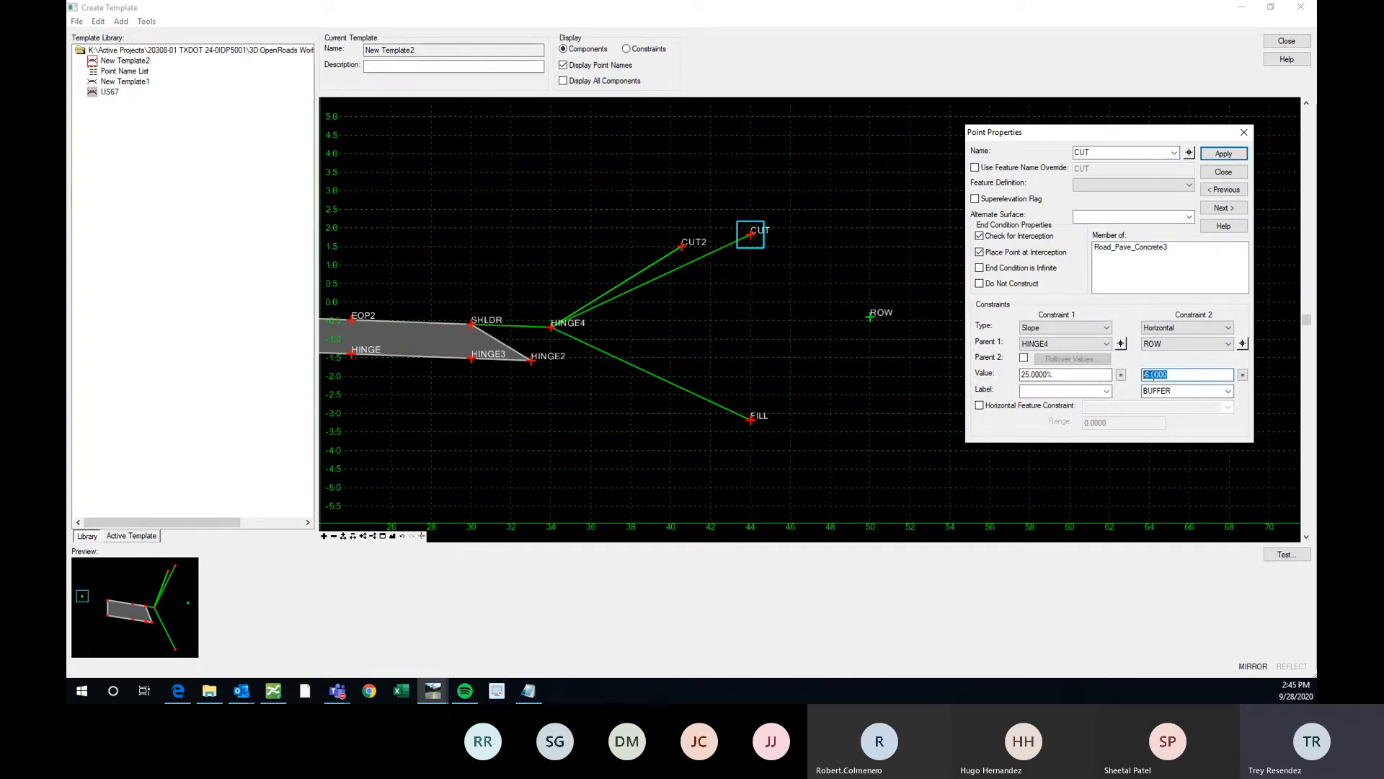
{"action": "type", "text": "-10000"}
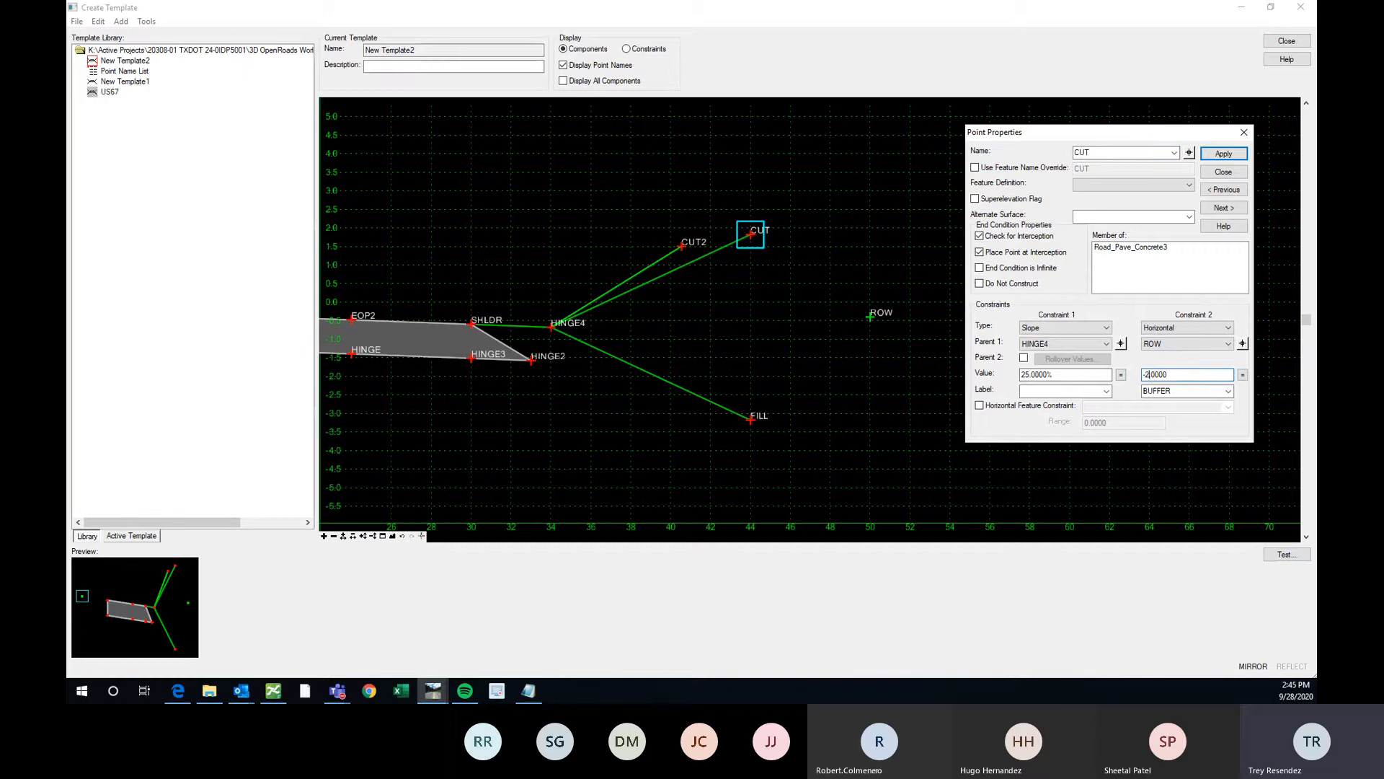
{"action": "key", "text": "Return"}
{"action": "left_click", "coordinate": [1243, 132]}
Rename the ROW point on the positive-offset side as R_ROW, apply it and close the point properties
{"action": "scroll", "coordinate": [788, 267], "scroll_direction": "down", "scroll_amount": 4}
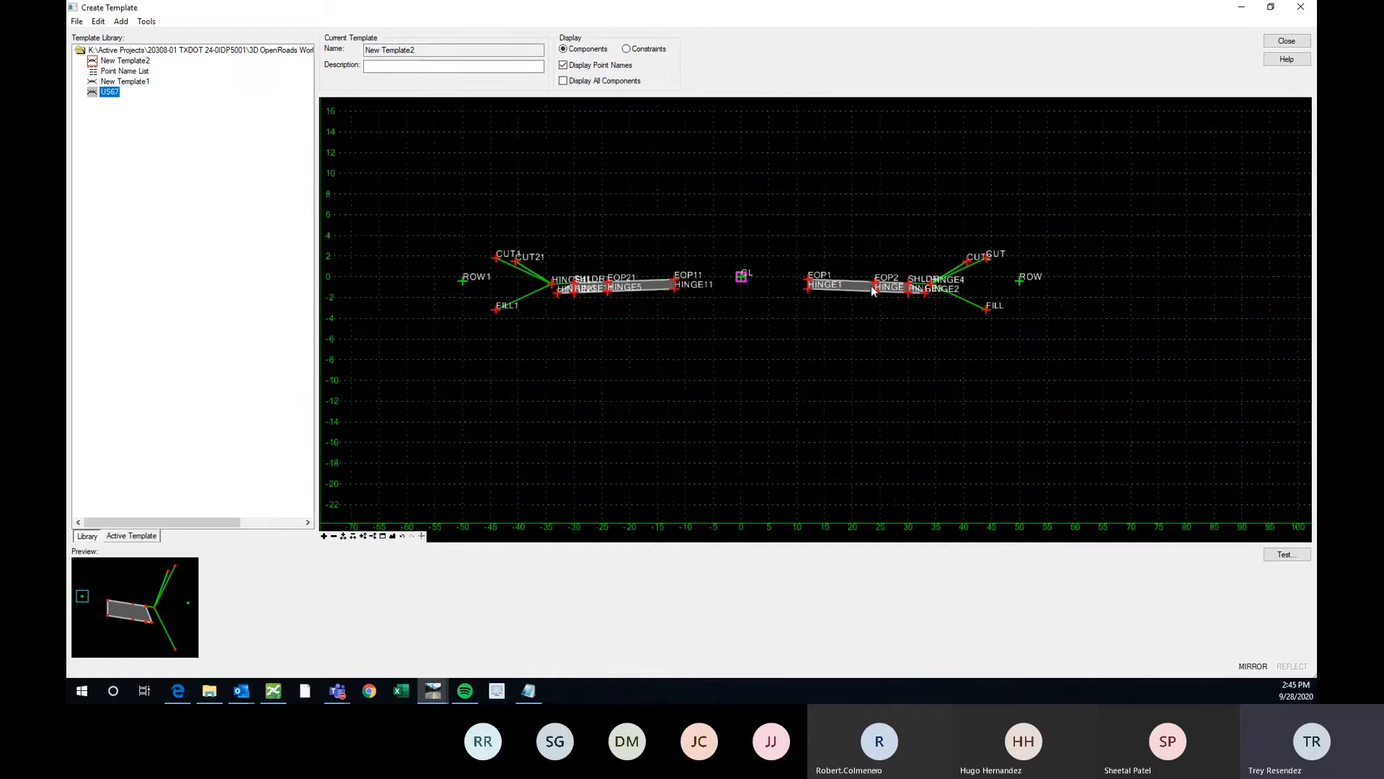
{"action": "scroll", "coordinate": [928, 266], "scroll_direction": "up", "scroll_amount": 1}
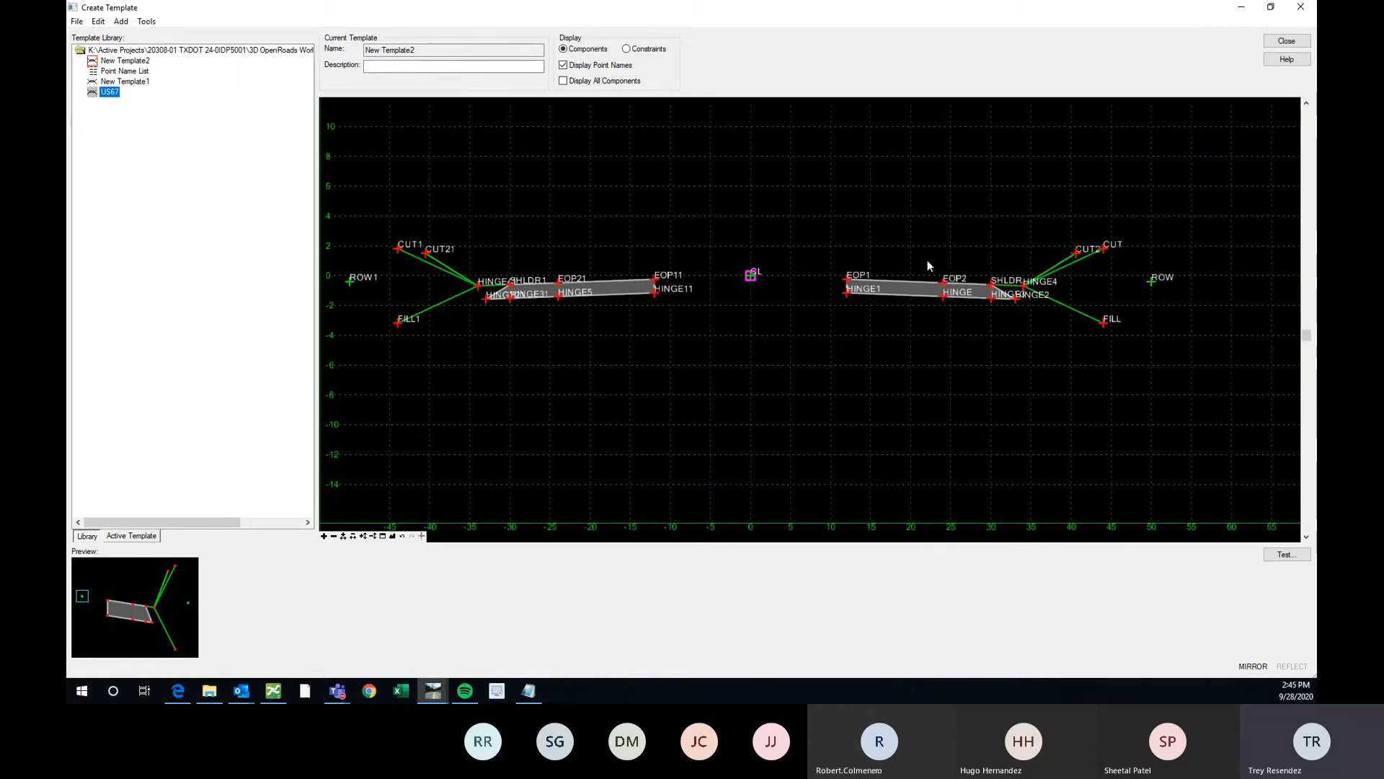
{"action": "double_click", "coordinate": [1152, 282]}
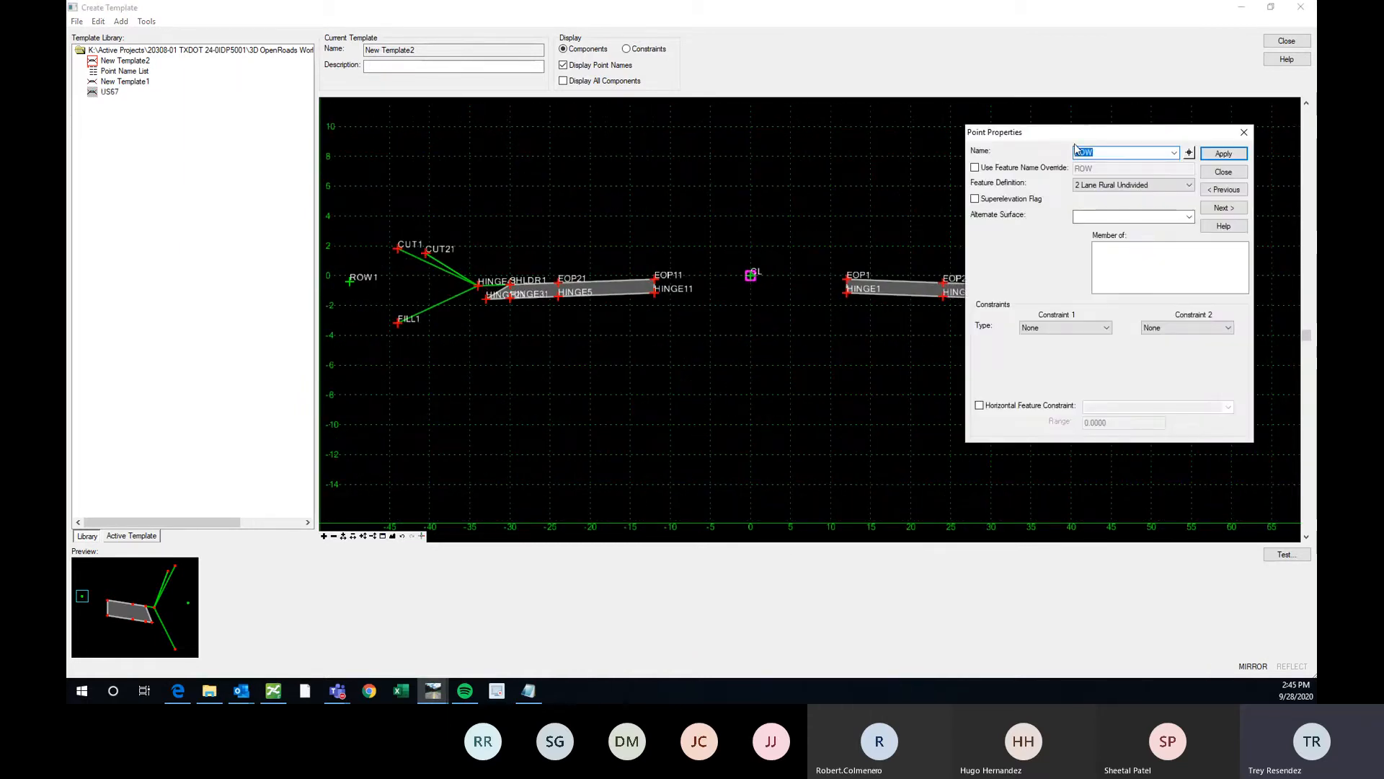
{"action": "type", "text": "R_"}
{"action": "left_click", "coordinate": [1232, 157]}
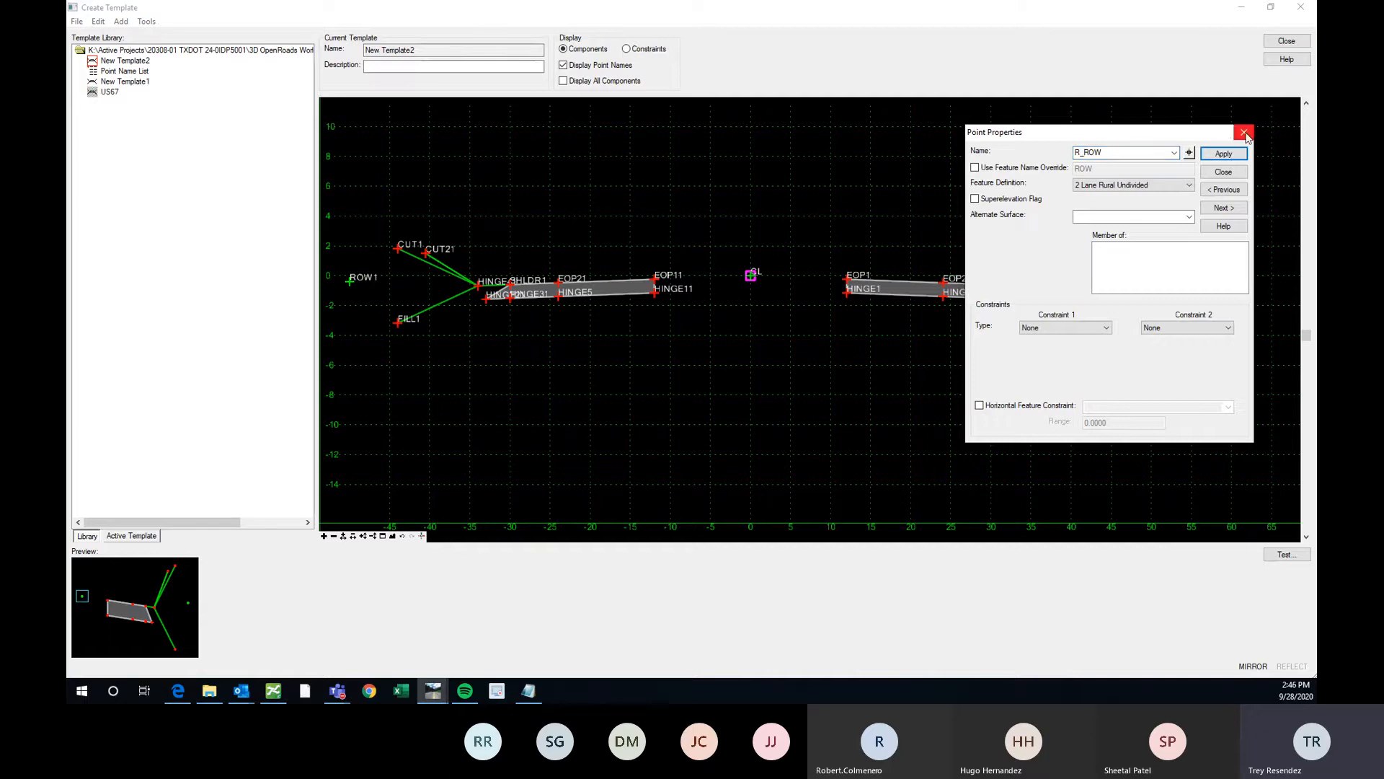
{"action": "left_click", "coordinate": [1188, 153]}
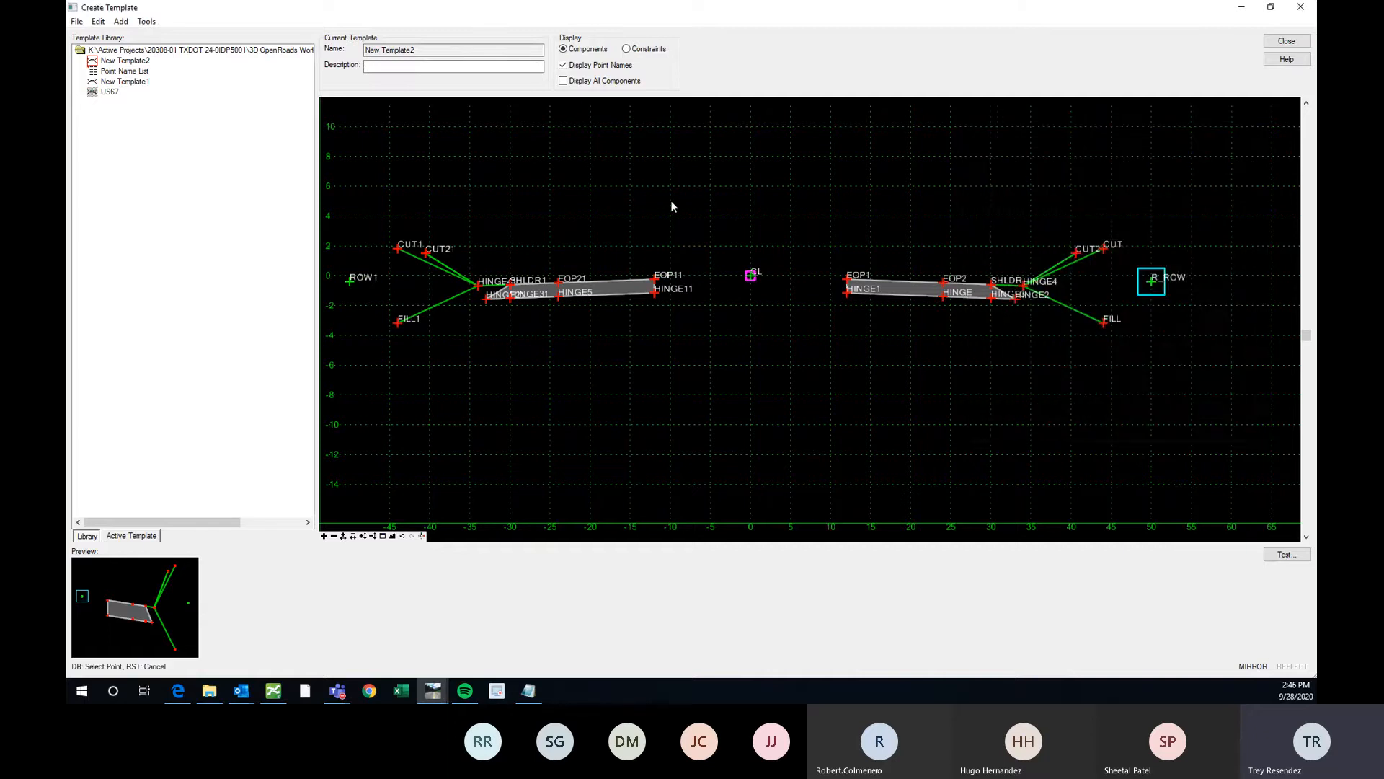
Rename the mirrored ROW1 point as L_ROW, apply it and close the point properties
{"action": "left_click", "coordinate": [351, 283]}
{"action": "double_click", "coordinate": [1082, 152]}
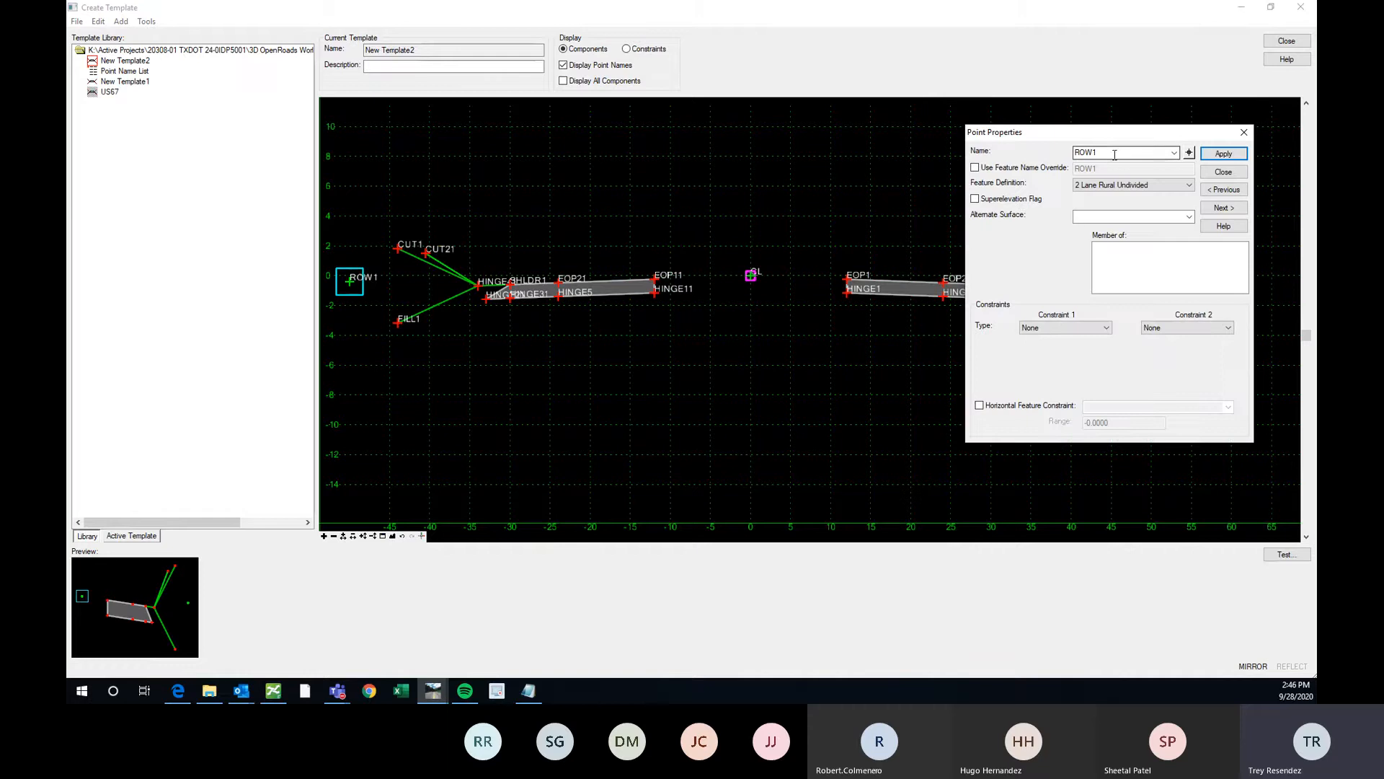
{"action": "type", "text": "L_"}
{"action": "left_click", "coordinate": [1224, 153]}
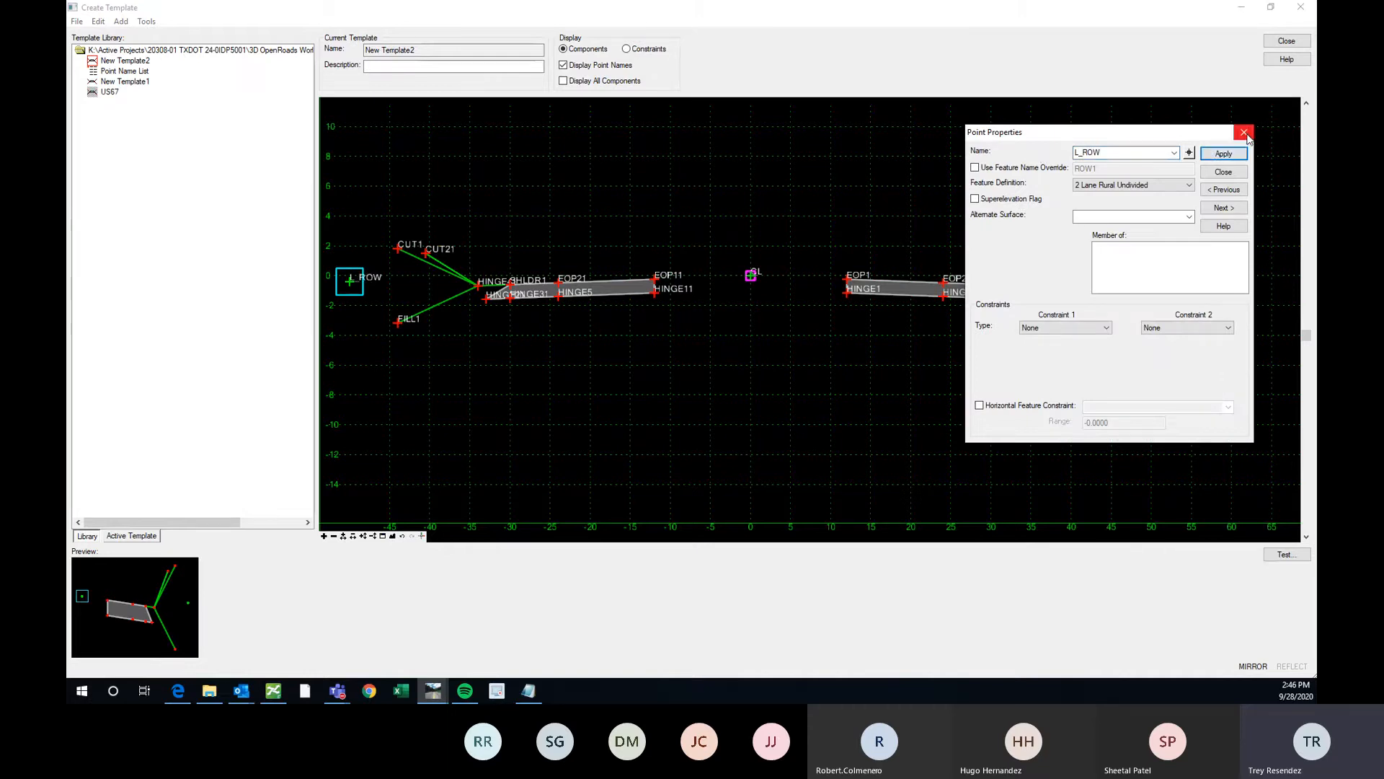
{"action": "left_click", "coordinate": [1250, 136]}
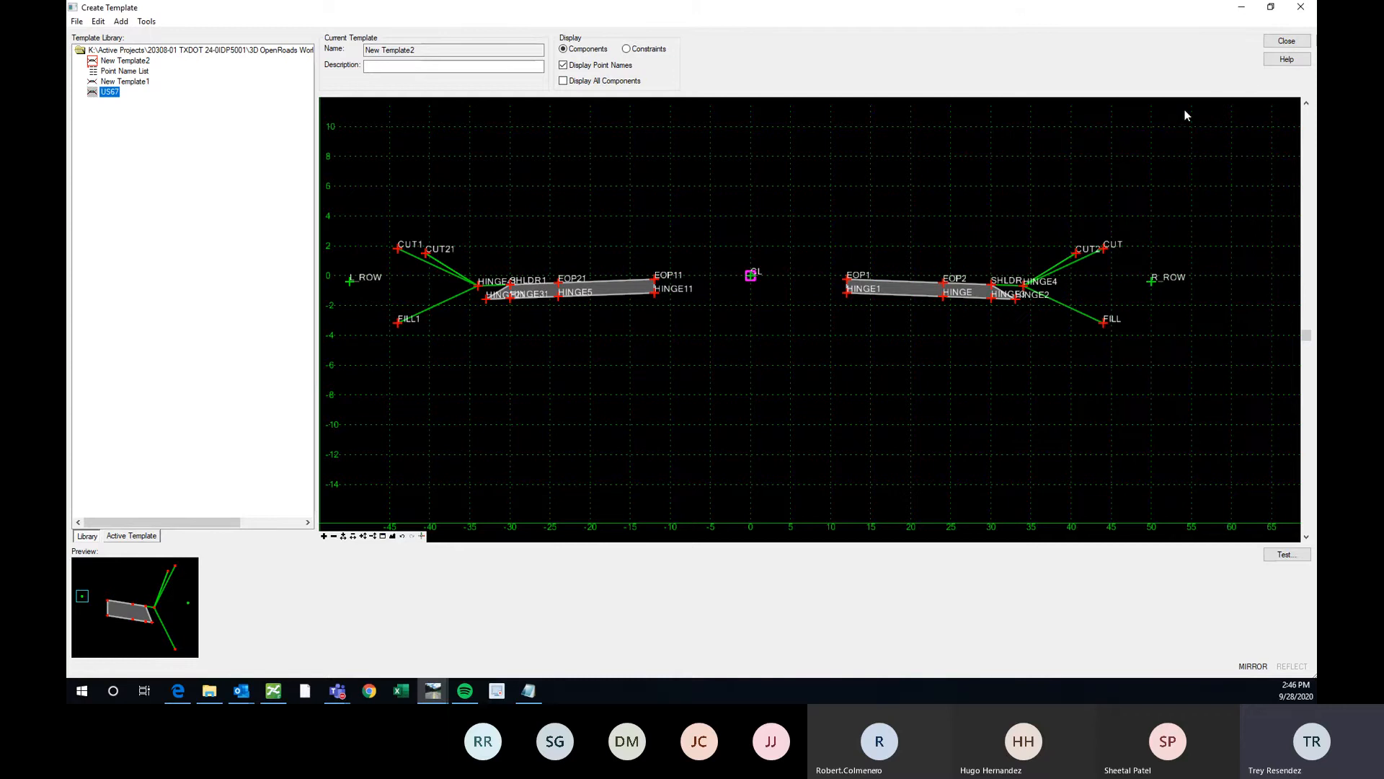
Try moving the L_ROW point outward to test how the cut and fill points follow, then cancel the move
{"action": "scroll", "coordinate": [365, 288], "scroll_direction": "up", "scroll_amount": 3}
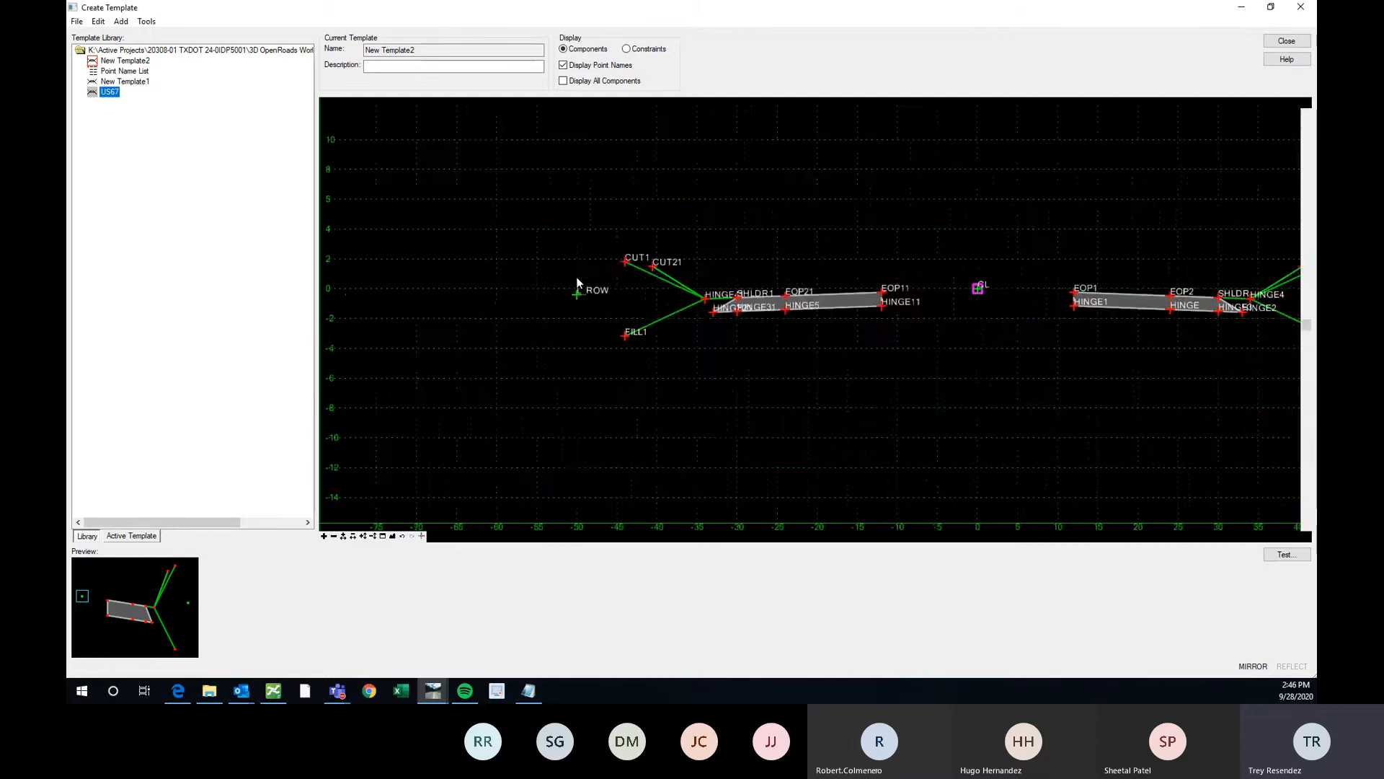
{"action": "right_click", "coordinate": [351, 281]}
{"action": "left_click", "coordinate": [622, 400]}
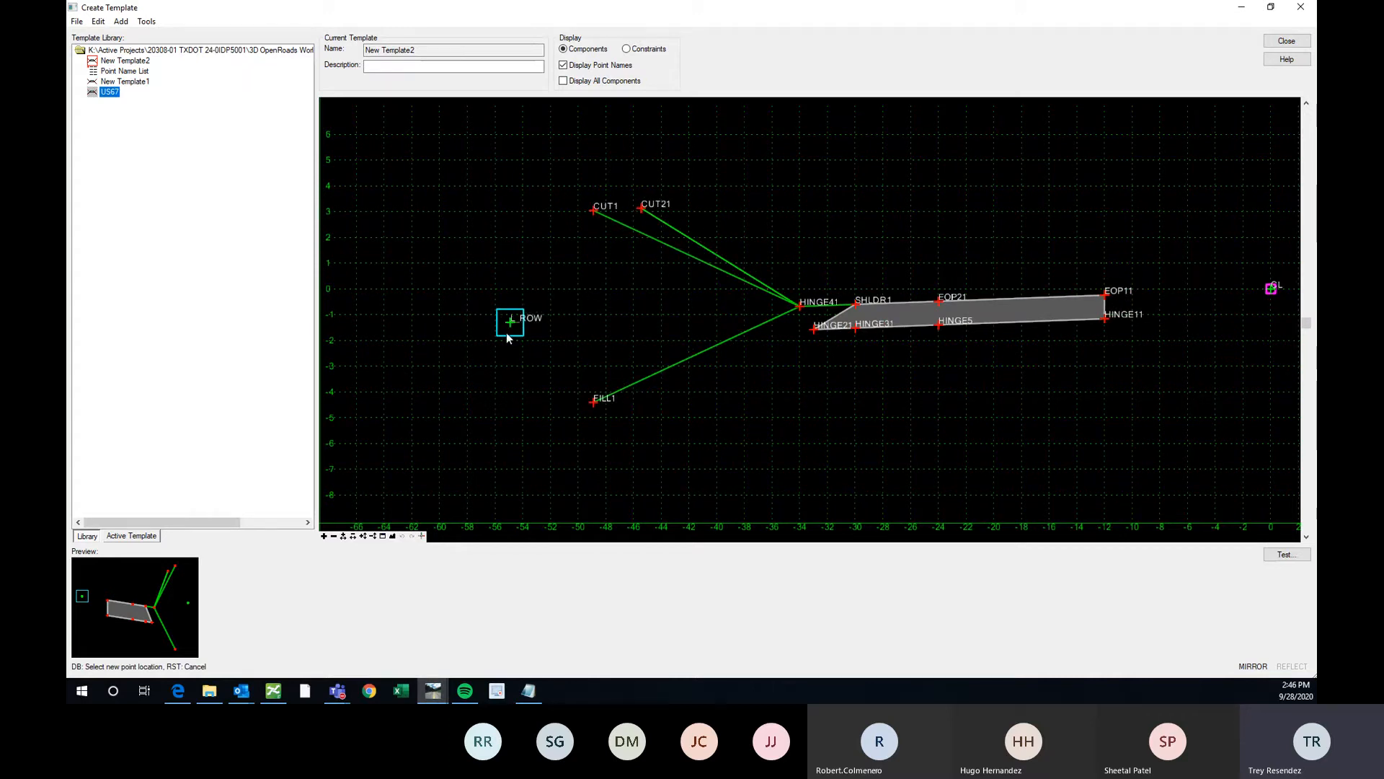
{"action": "right_click", "coordinate": [565, 278]}
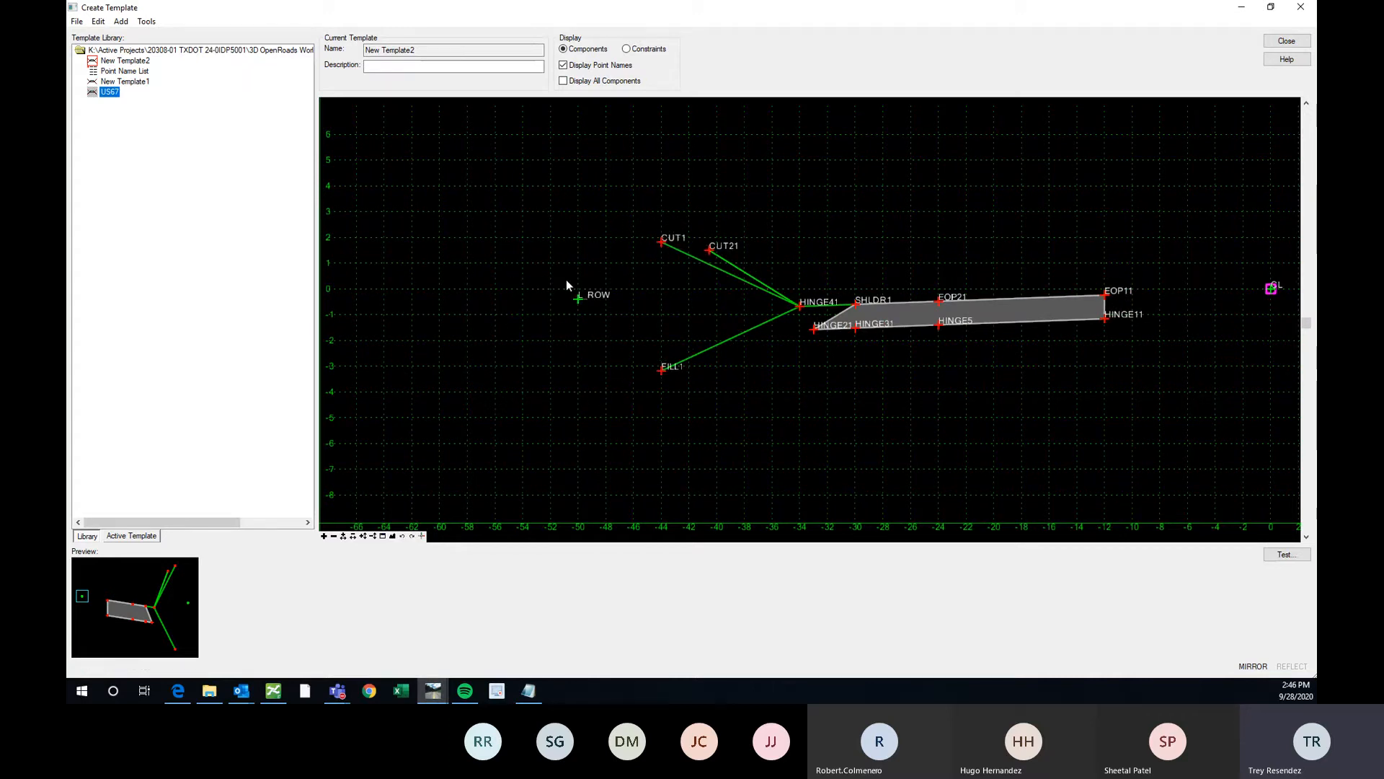
Close the template editor and save the changes to the template library
{"action": "scroll", "coordinate": [464, 279], "scroll_direction": "down", "scroll_amount": 5}
{"action": "scroll", "coordinate": [869, 286], "scroll_direction": "up", "scroll_amount": 1}
{"action": "scroll", "coordinate": [869, 286], "scroll_direction": "up", "scroll_amount": 1}
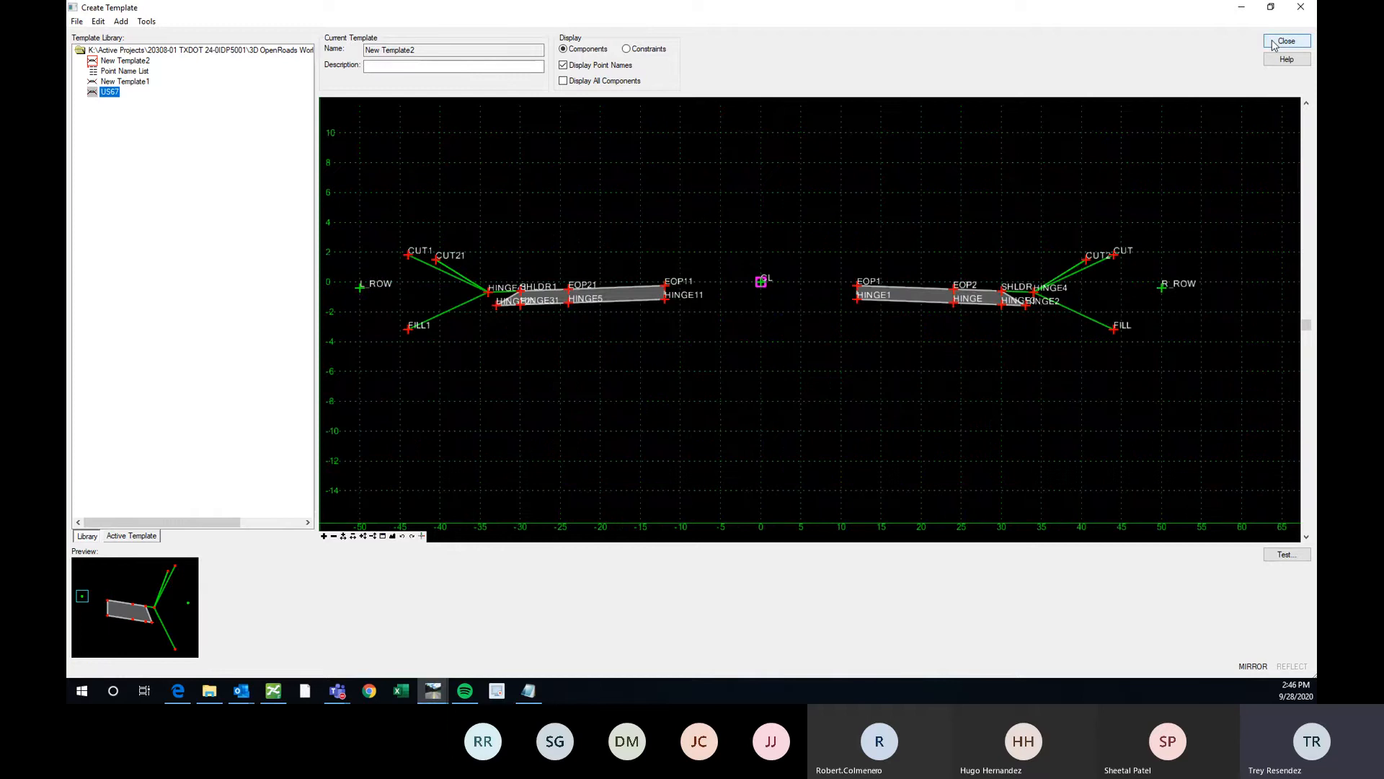
{"action": "left_click", "coordinate": [1274, 42]}
{"action": "left_click", "coordinate": [690, 390]}
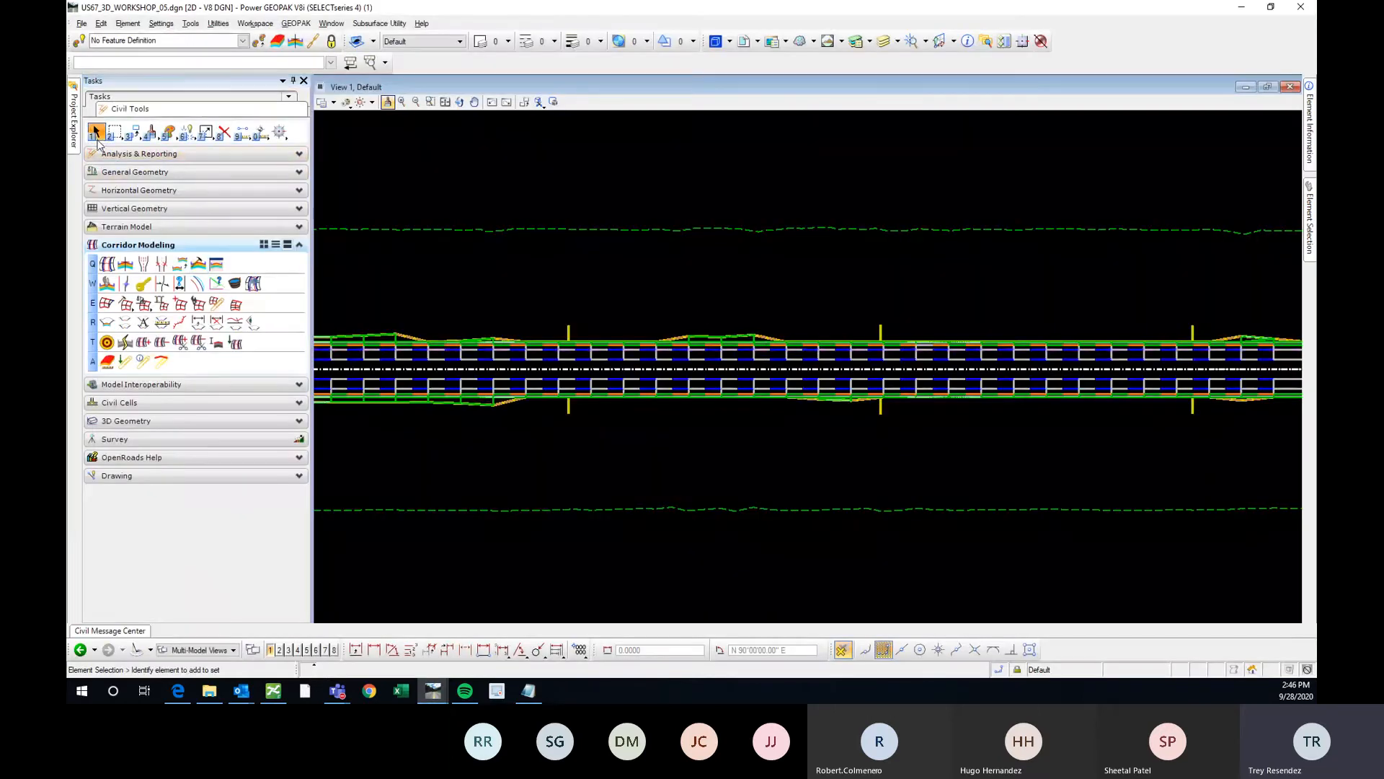
Try to change the template name on the US67 corridor's template drop at its start station
{"action": "scroll", "coordinate": [1001, 339], "scroll_direction": "down", "scroll_amount": 2}
{"action": "scroll", "coordinate": [1001, 334], "scroll_direction": "down", "scroll_amount": 2}
{"action": "scroll", "coordinate": [585, 338], "scroll_direction": "up", "scroll_amount": 3}
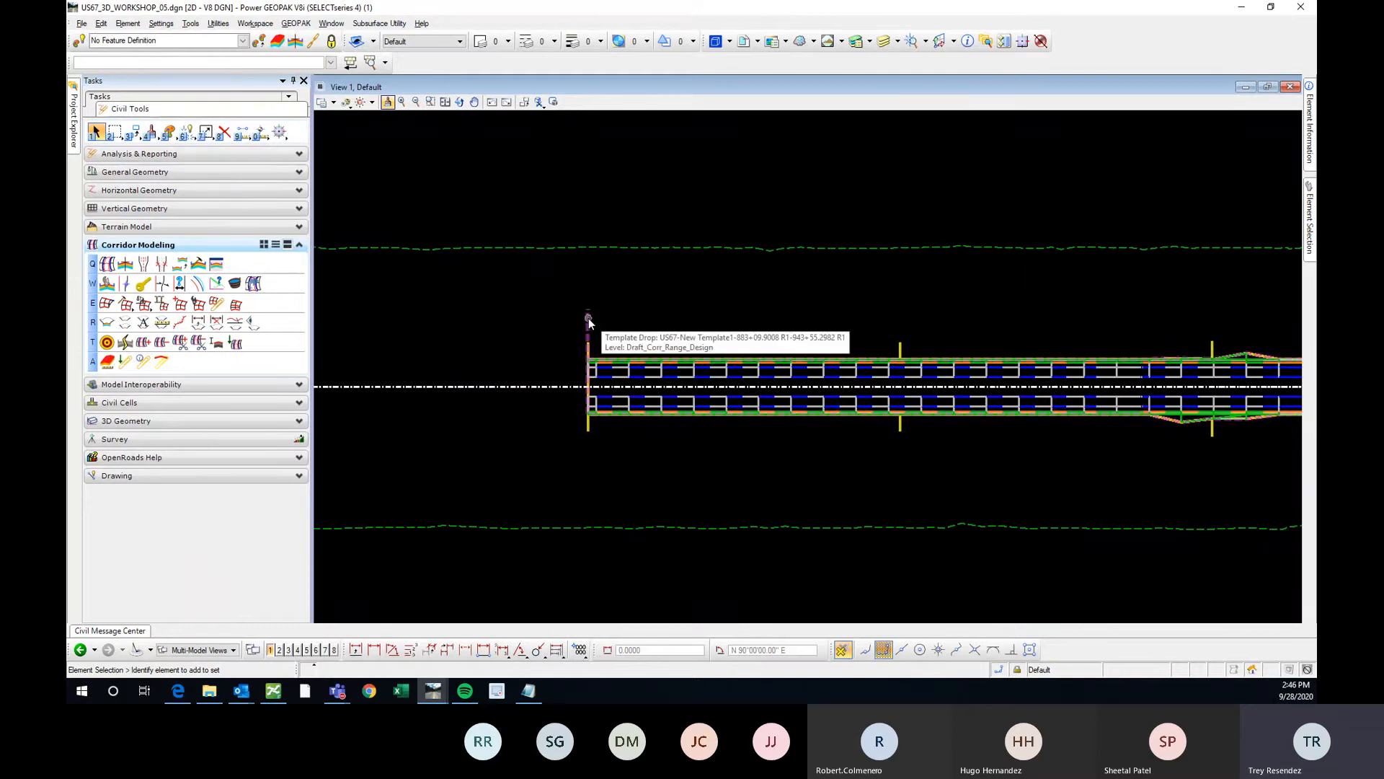
{"action": "left_click", "coordinate": [588, 322]}
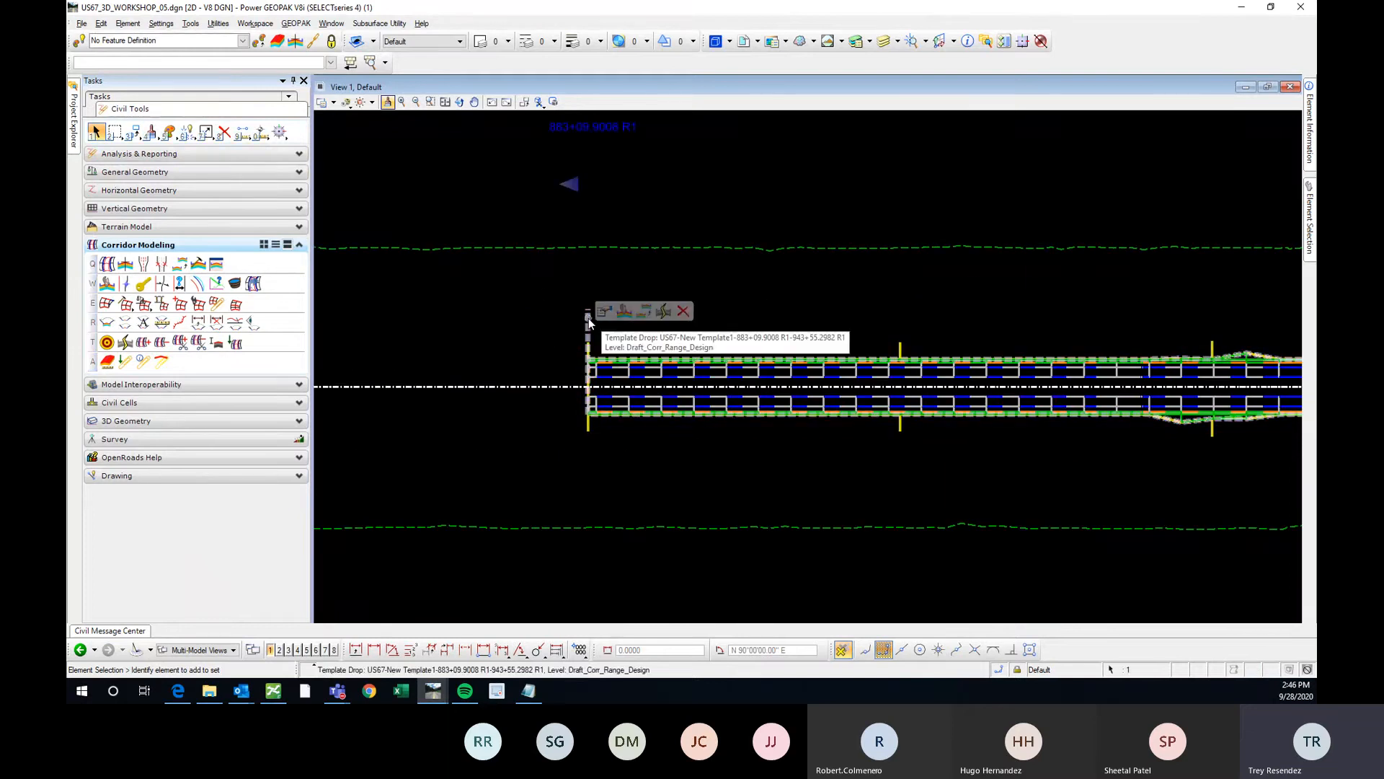
{"action": "scroll", "coordinate": [455, 301], "scroll_direction": "down", "scroll_amount": 2}
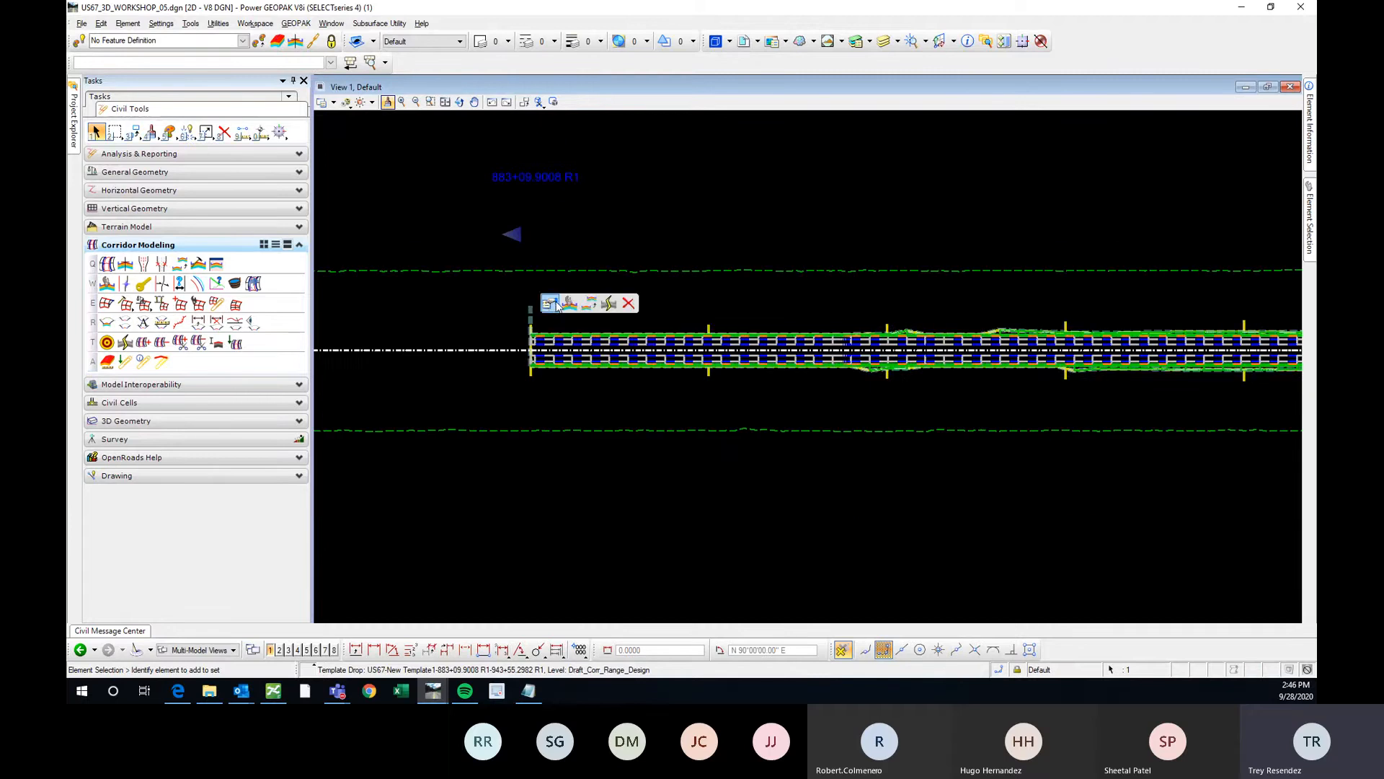
{"action": "left_click", "coordinate": [551, 304]}
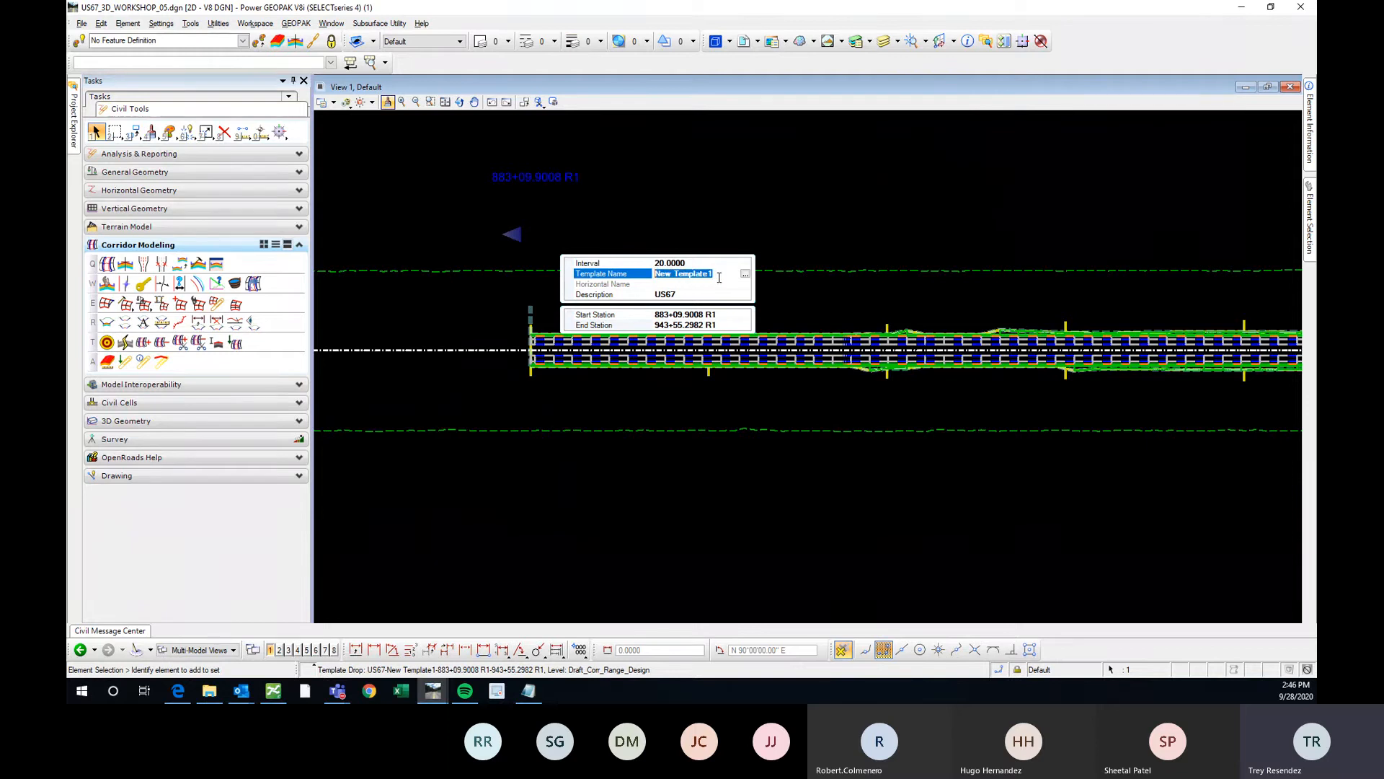
{"action": "left_click", "coordinate": [719, 278]}
{"action": "left_click", "coordinate": [720, 279]}
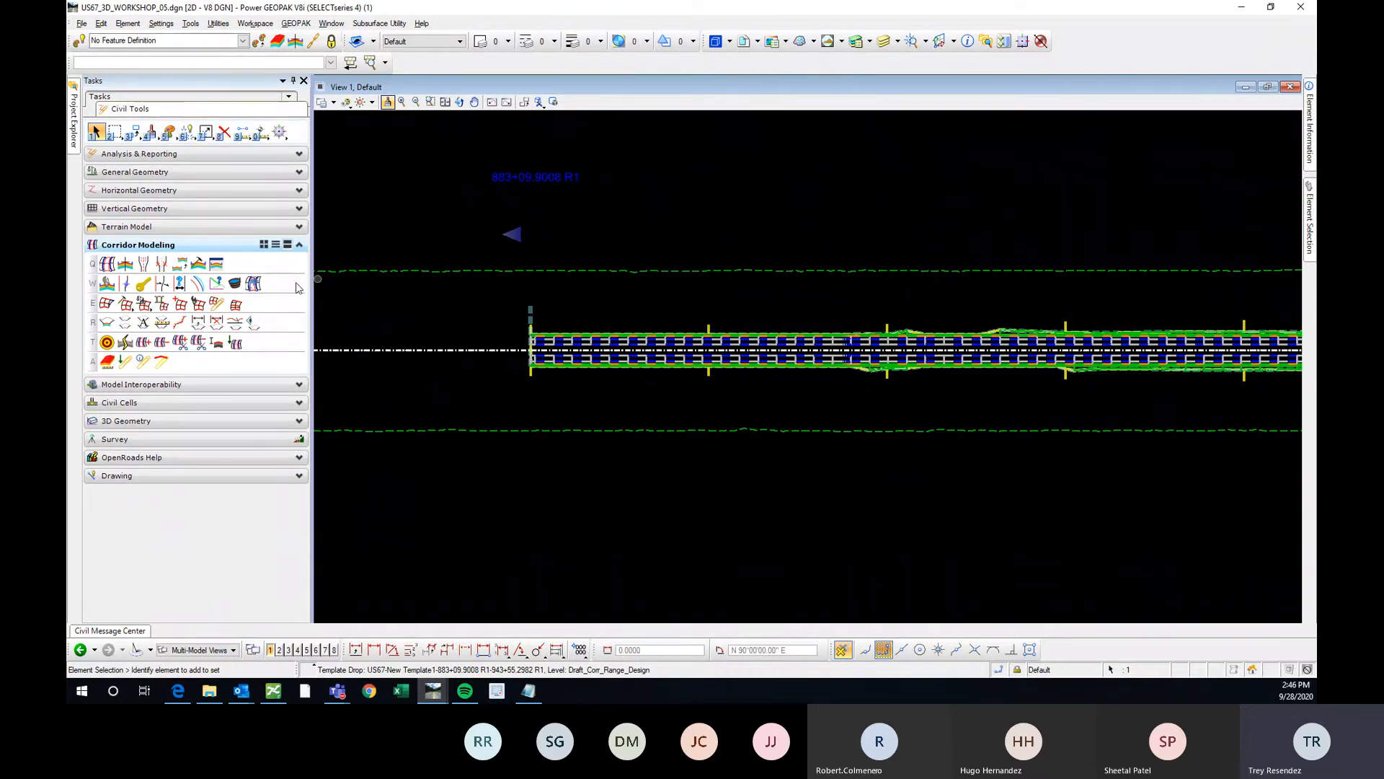
Check New Template2 in the template editor, then assign it to the US67 corridor's template drop
{"action": "left_click", "coordinate": [199, 263]}
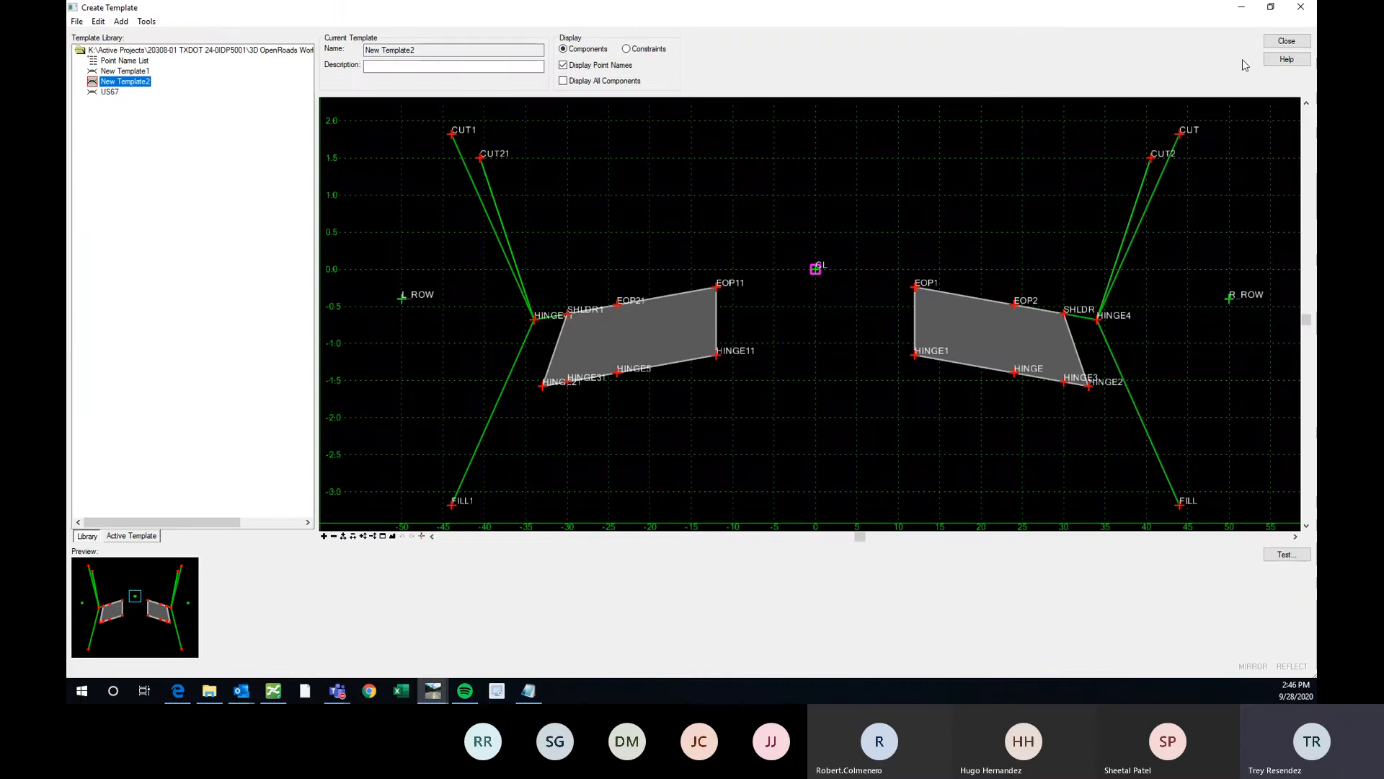
{"action": "left_click", "coordinate": [1287, 41]}
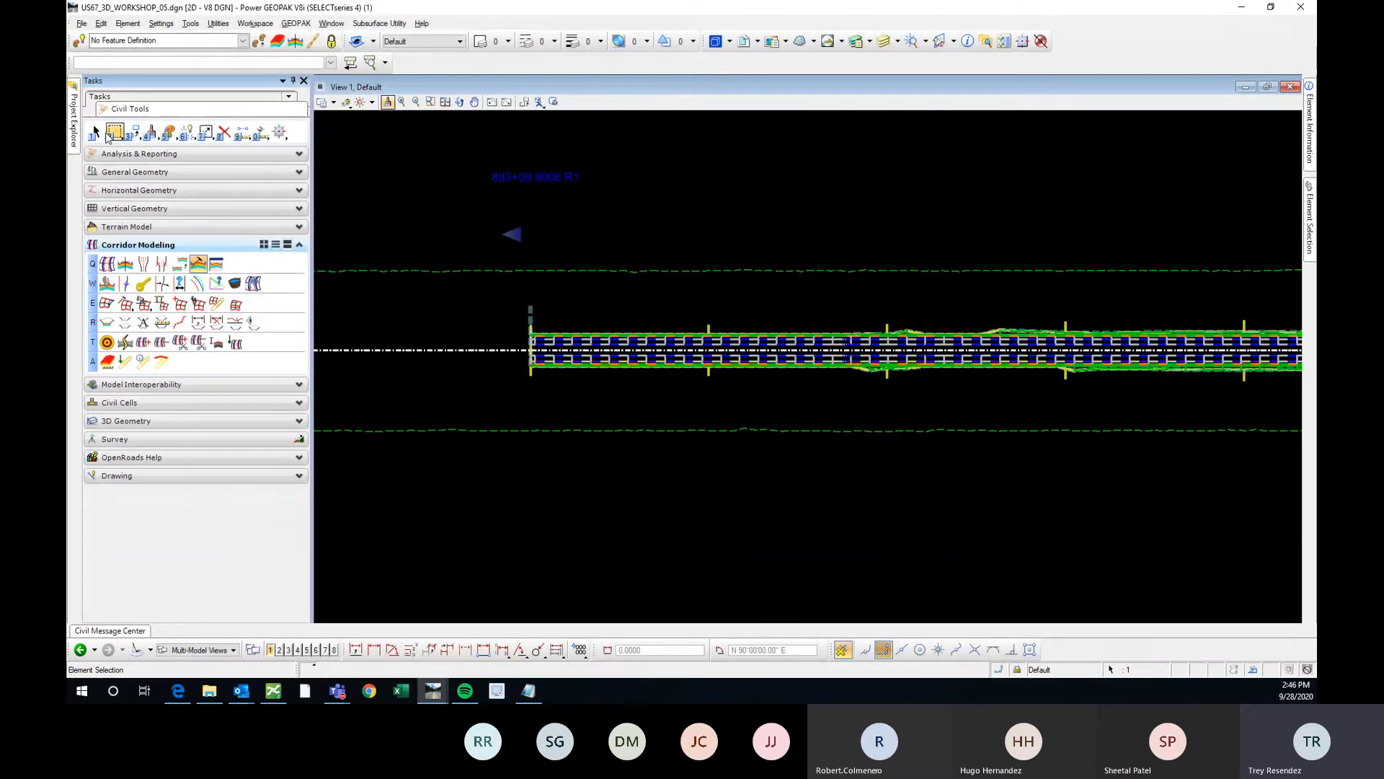
{"action": "left_click", "coordinate": [530, 310]}
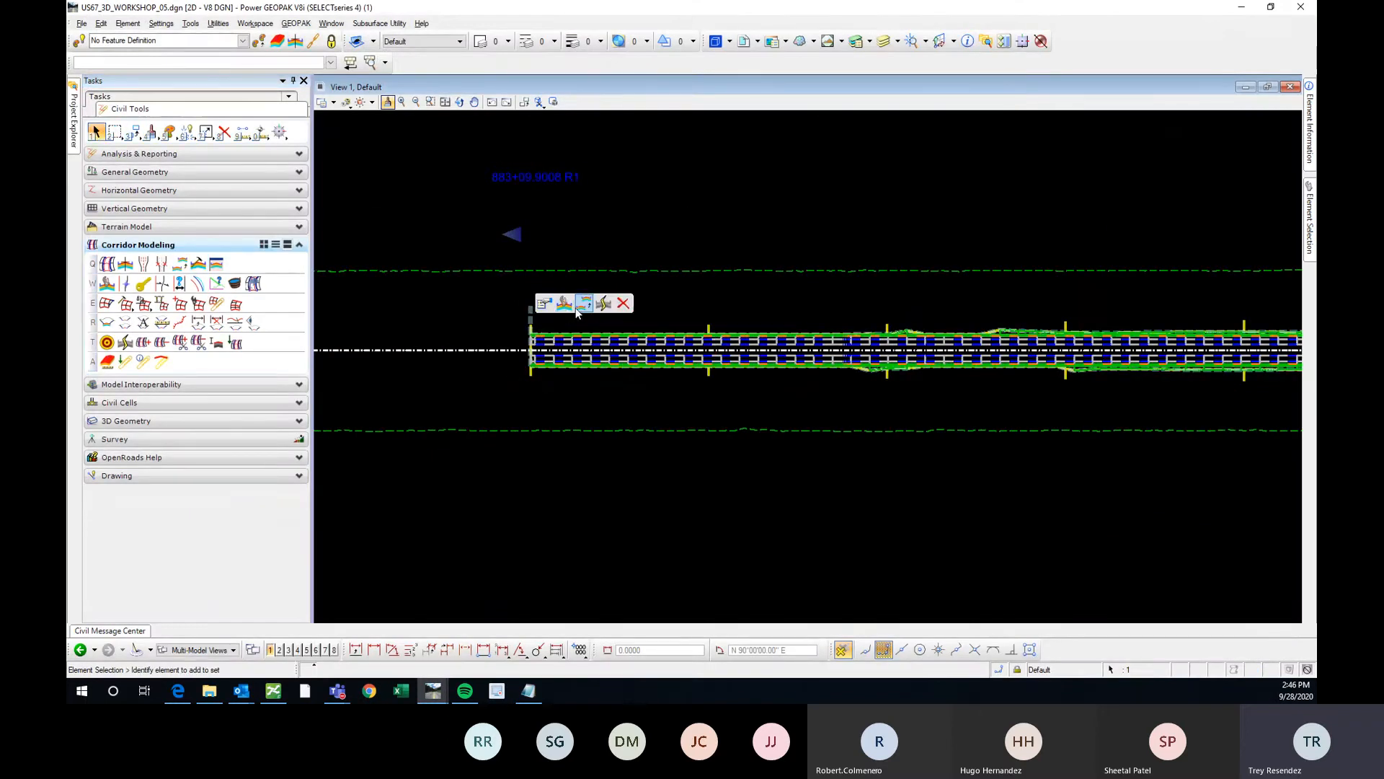
{"action": "left_click", "coordinate": [739, 279]}
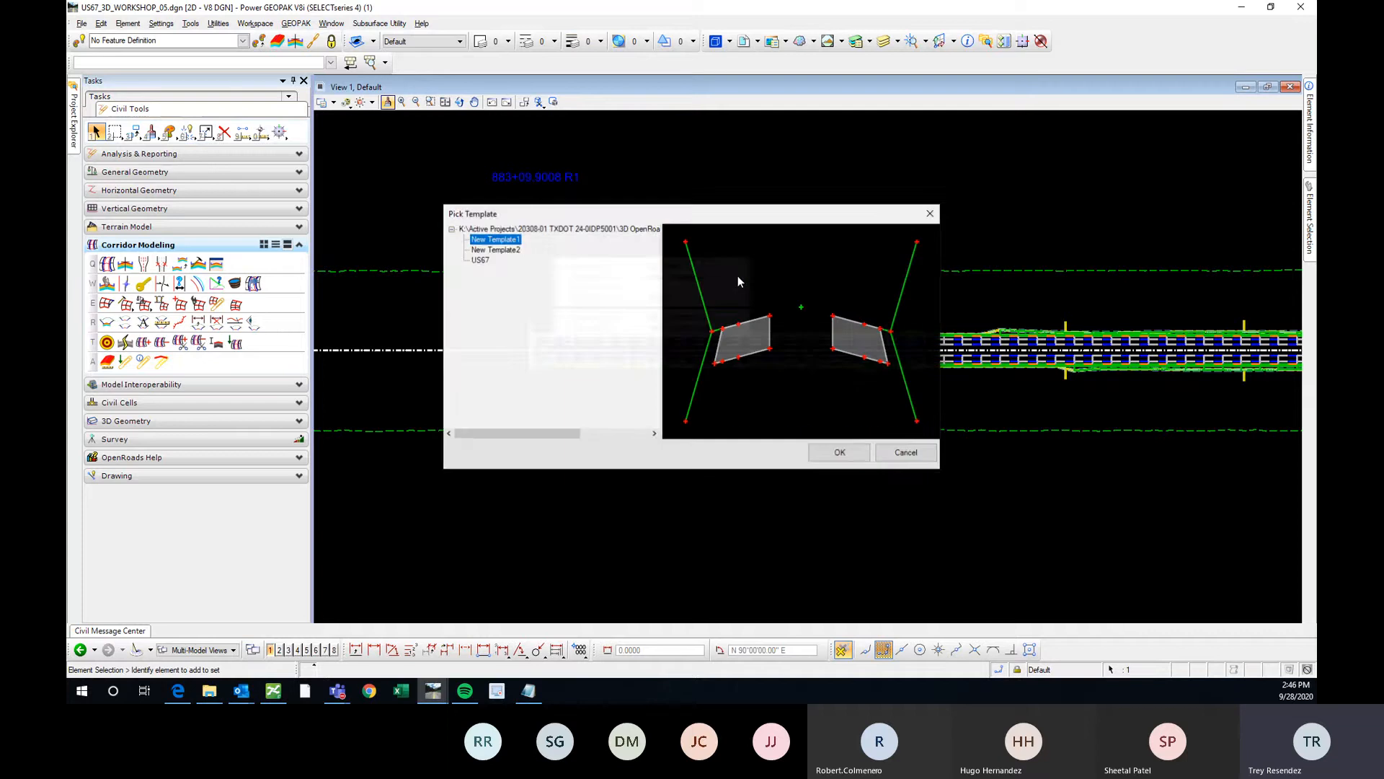
{"action": "left_click", "coordinate": [505, 250]}
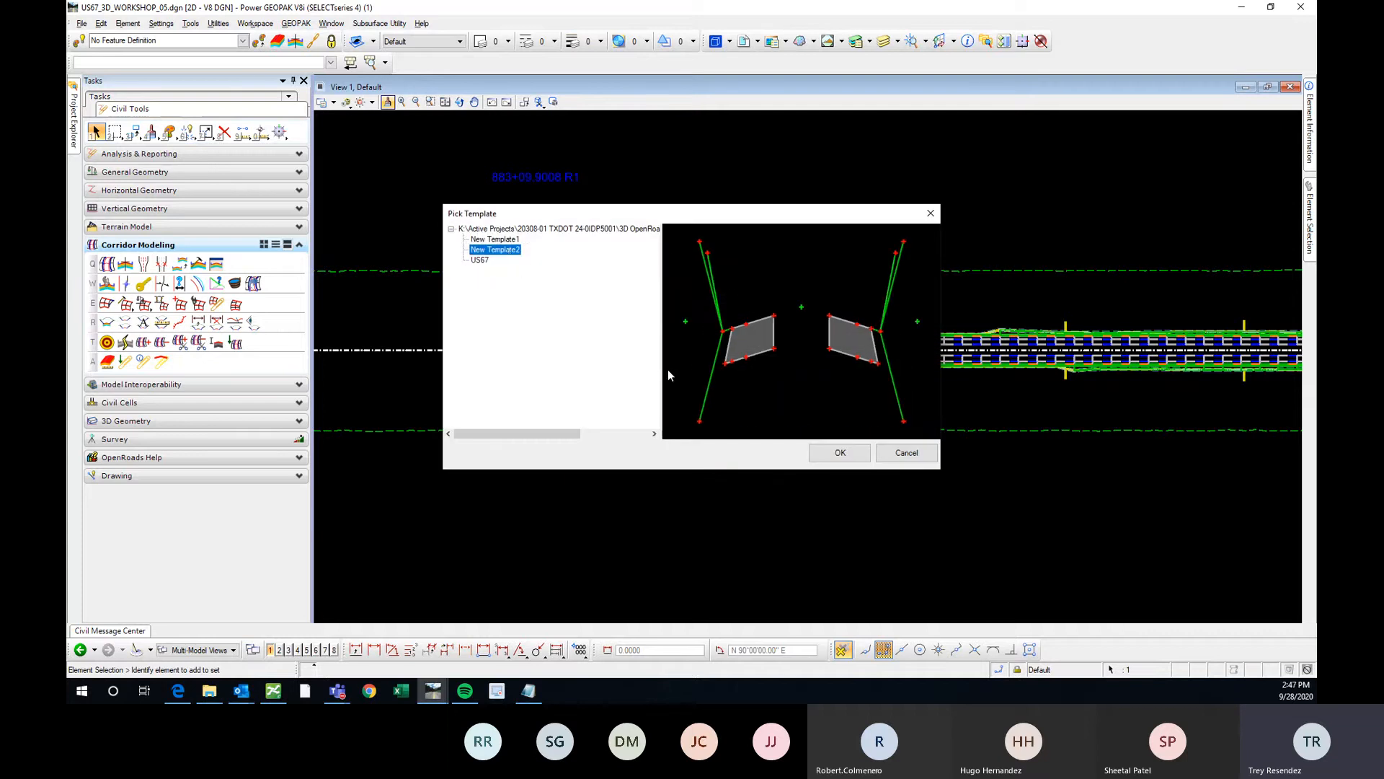
{"action": "left_click", "coordinate": [836, 452]}
Examine the US67 corridor in plan around its start and end stations
{"action": "scroll", "coordinate": [851, 331], "scroll_direction": "down", "scroll_amount": 3}
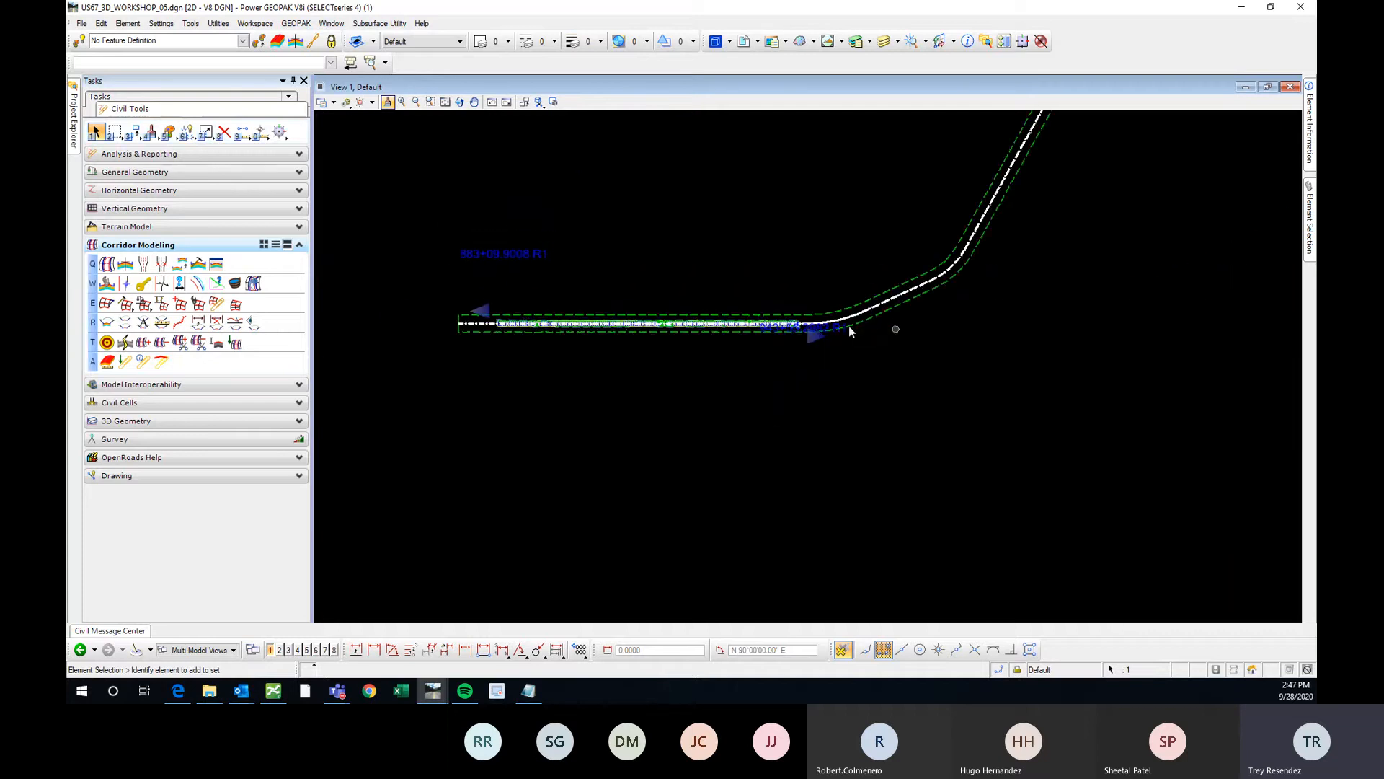
{"action": "scroll", "coordinate": [850, 331], "scroll_direction": "up", "scroll_amount": 5}
{"action": "mouse_move", "coordinate": [723, 284]}
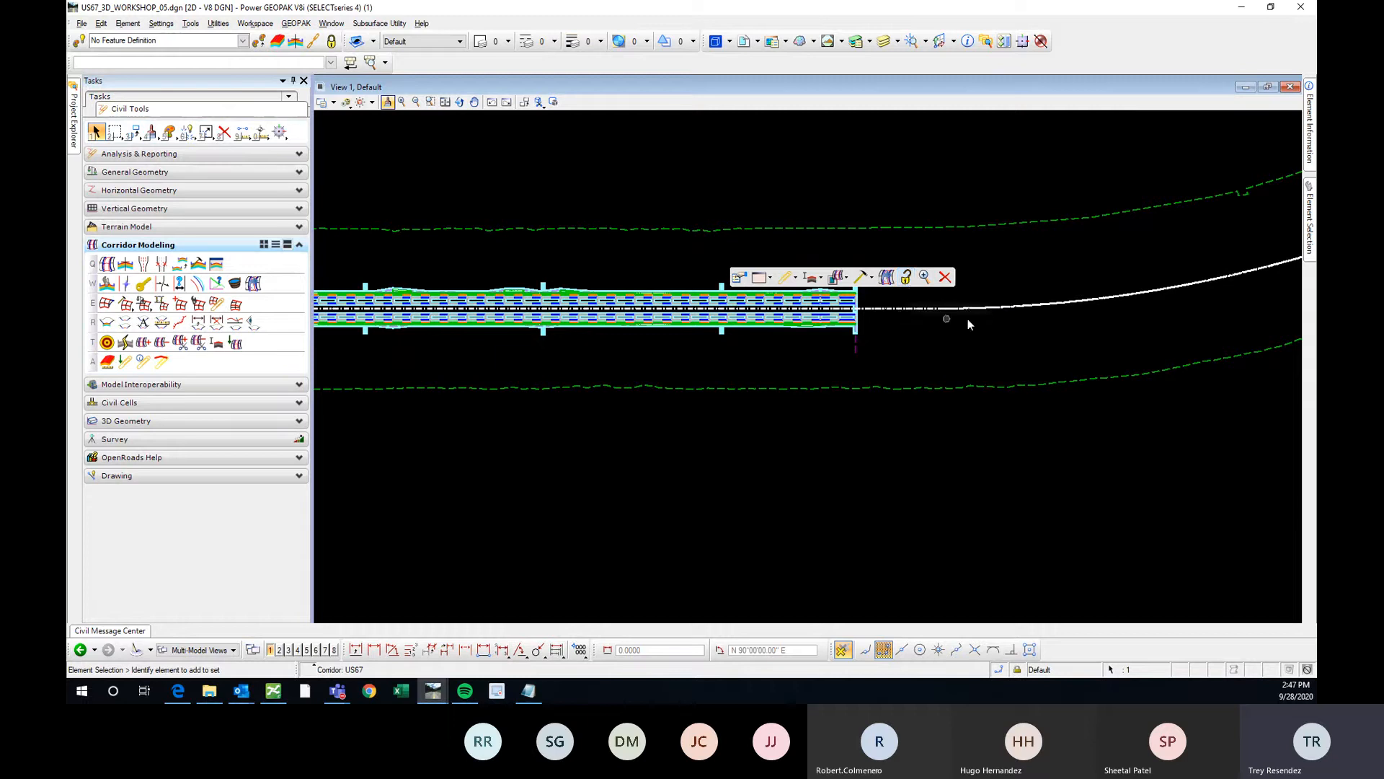
{"action": "scroll", "coordinate": [865, 354], "scroll_direction": "down", "scroll_amount": 4}
{"action": "scroll", "coordinate": [587, 339], "scroll_direction": "up", "scroll_amount": 5}
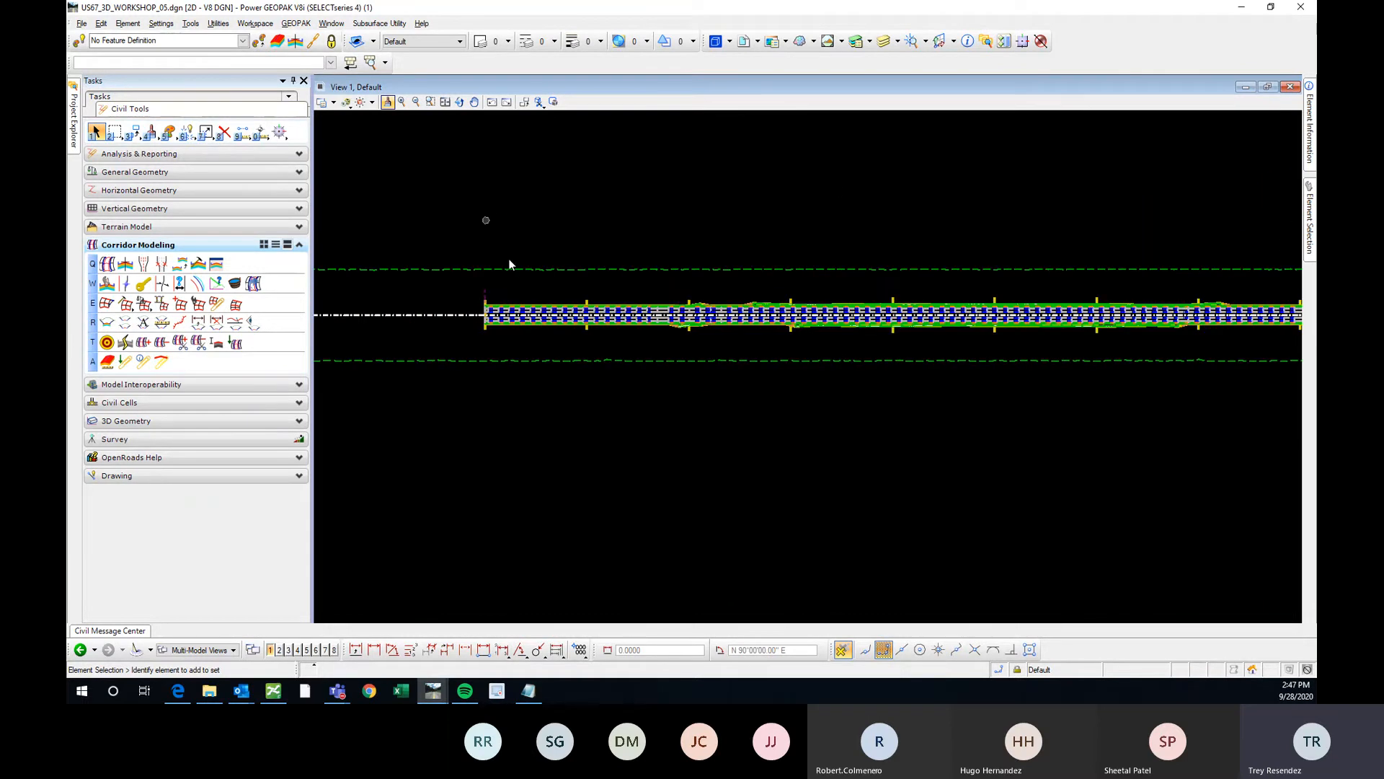
{"action": "scroll", "coordinate": [509, 265], "scroll_direction": "down", "scroll_amount": 2}
{"action": "scroll", "coordinate": [484, 263], "scroll_direction": "up", "scroll_amount": 3}
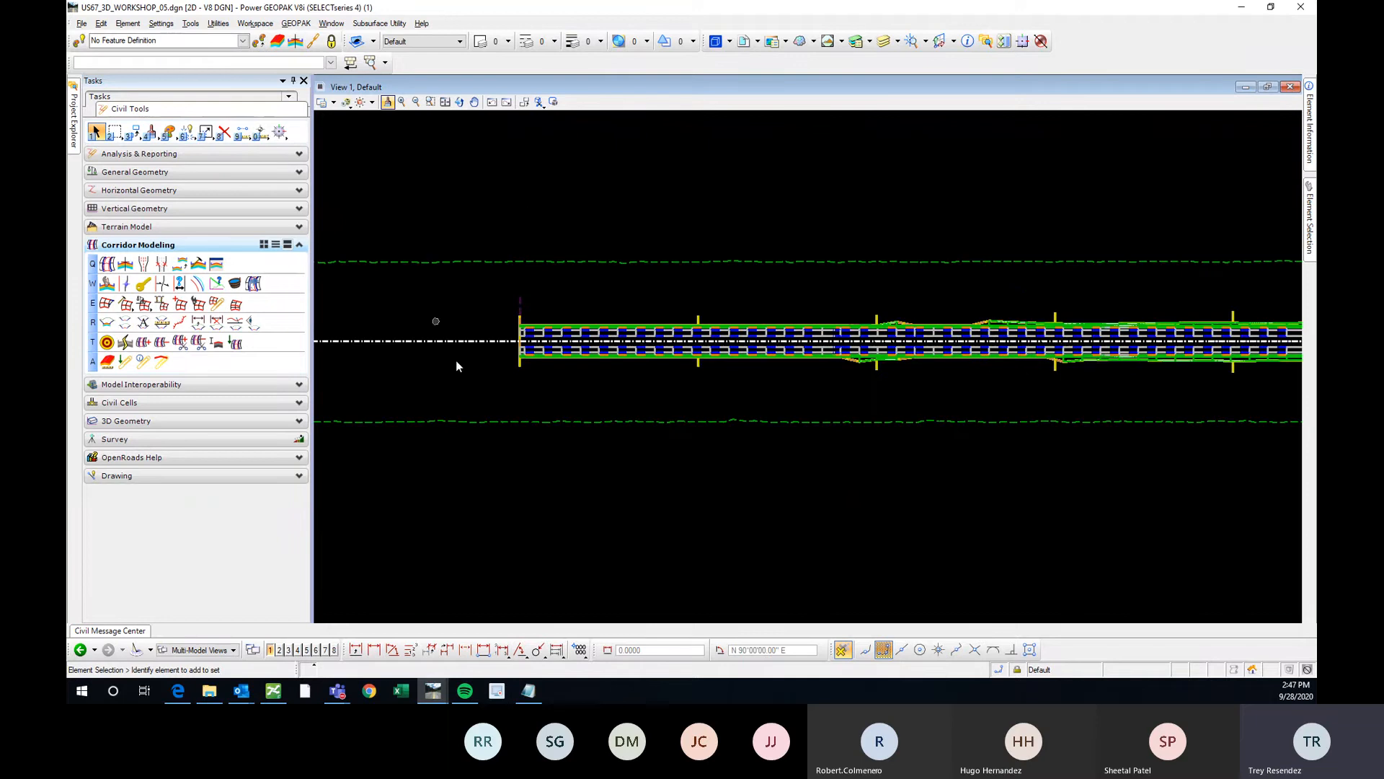
{"action": "scroll", "coordinate": [538, 381], "scroll_direction": "down", "scroll_amount": 2}
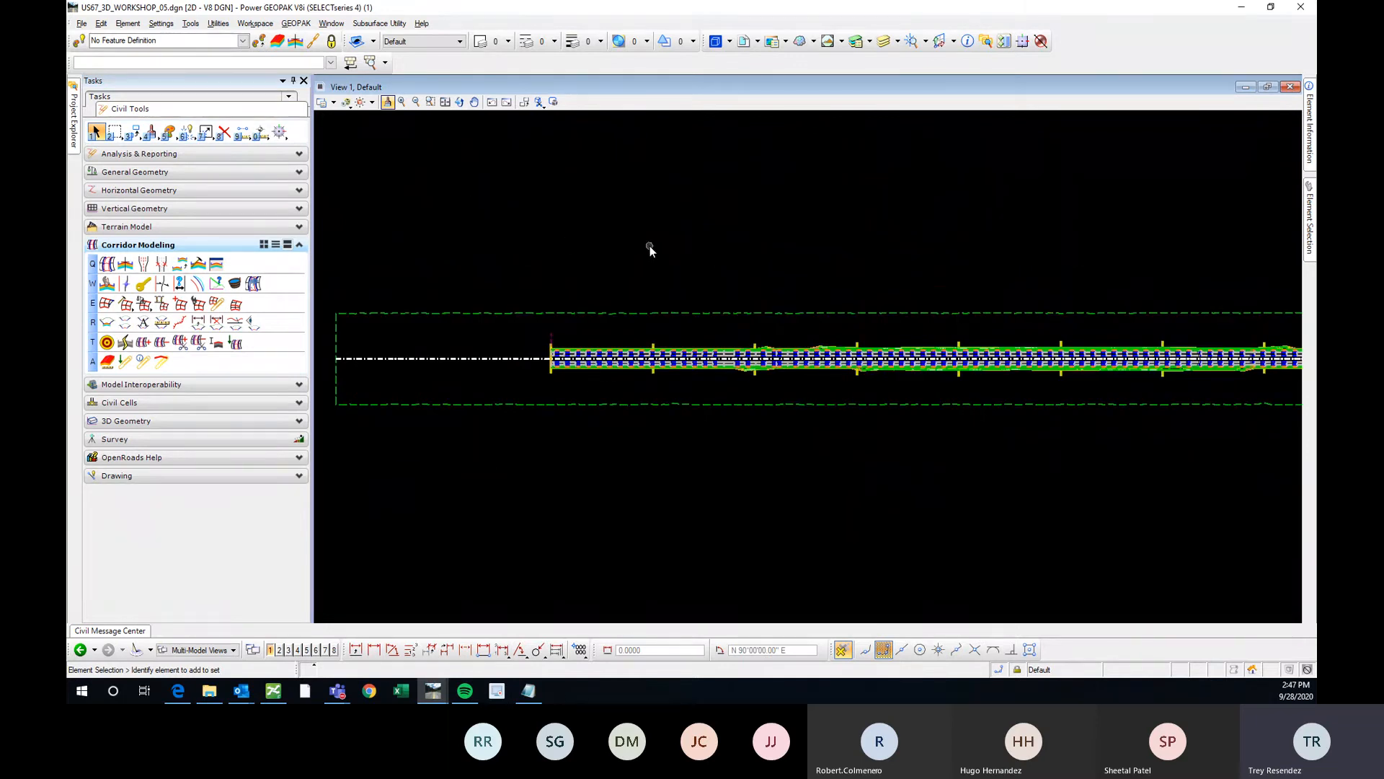
Start attaching a reference and browse to the OMEGA folder inside the 3D OpenRoads Workshop - ELP project folder
{"action": "left_click", "coordinate": [743, 41]}
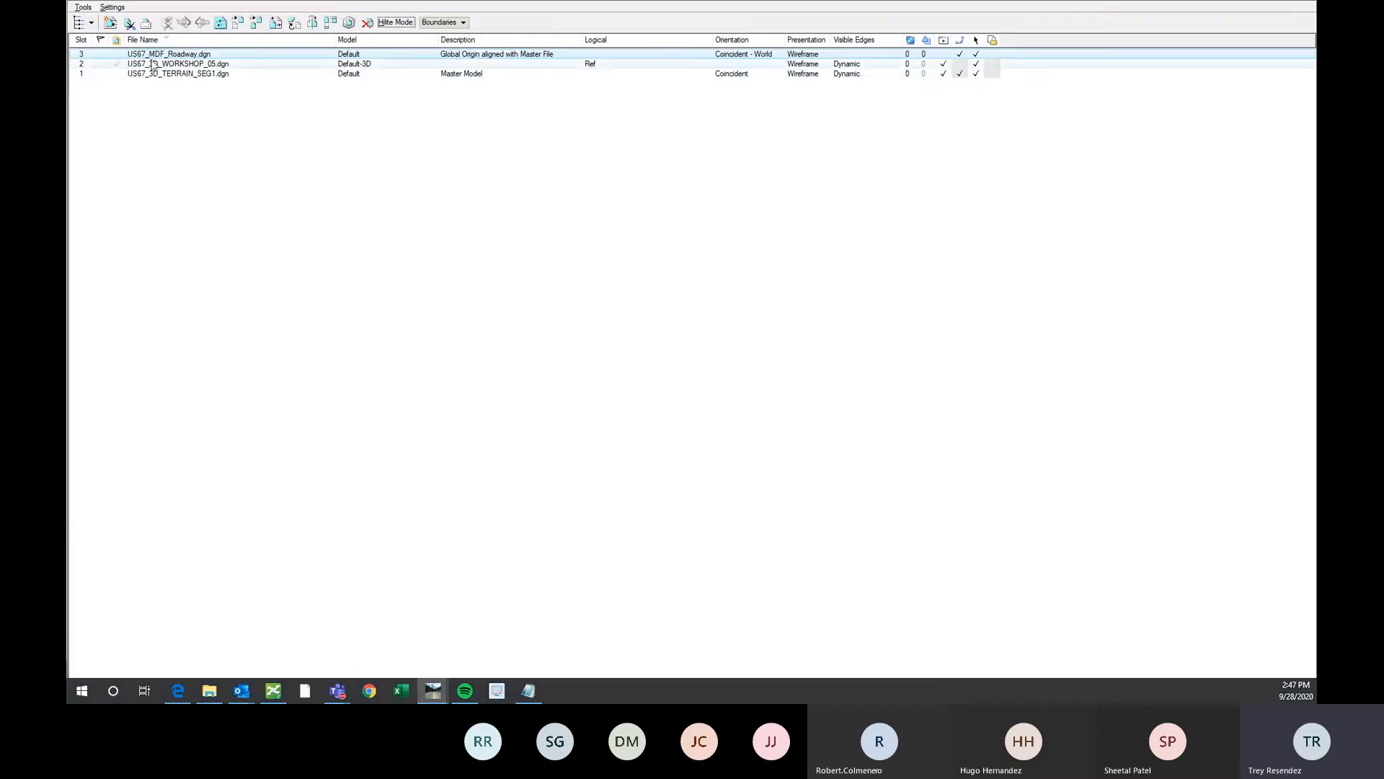
{"action": "left_click", "coordinate": [110, 24]}
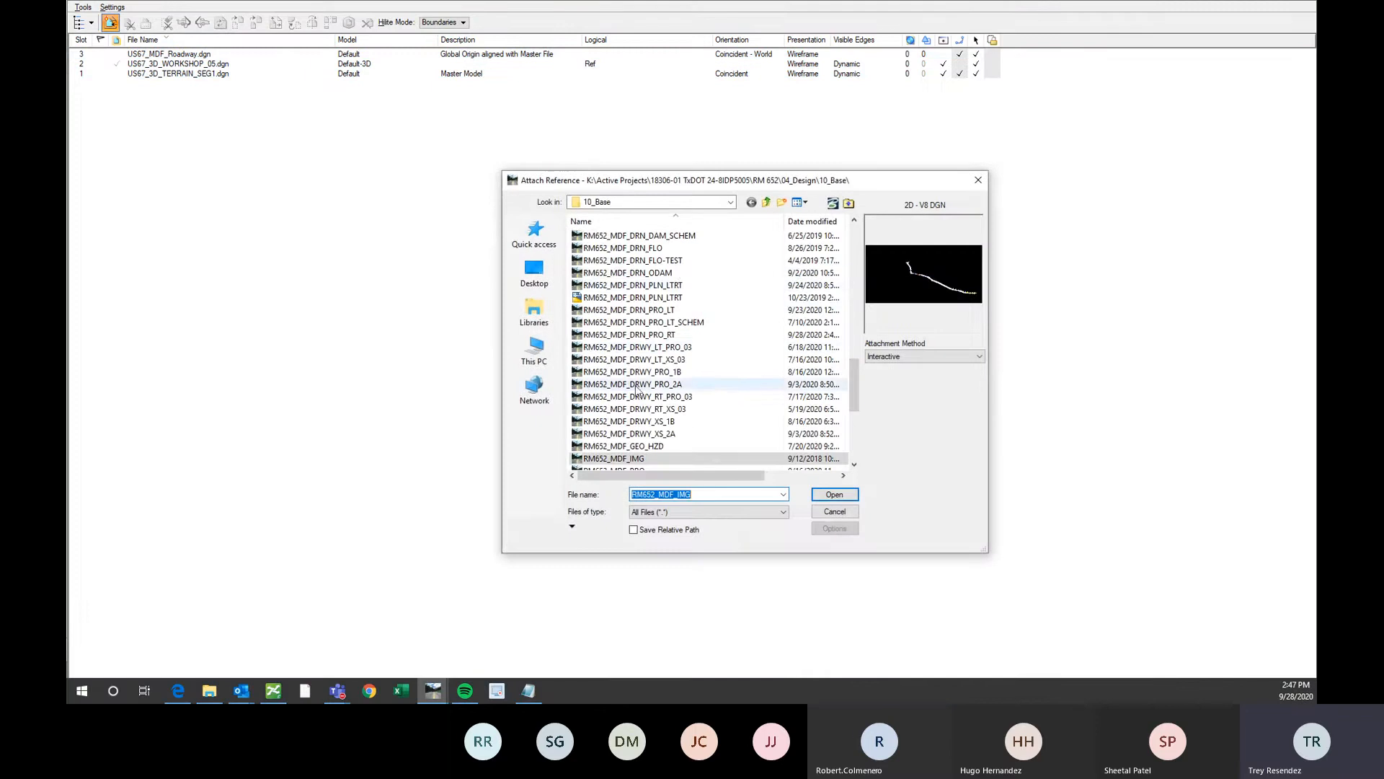
{"action": "left_click", "coordinate": [535, 233]}
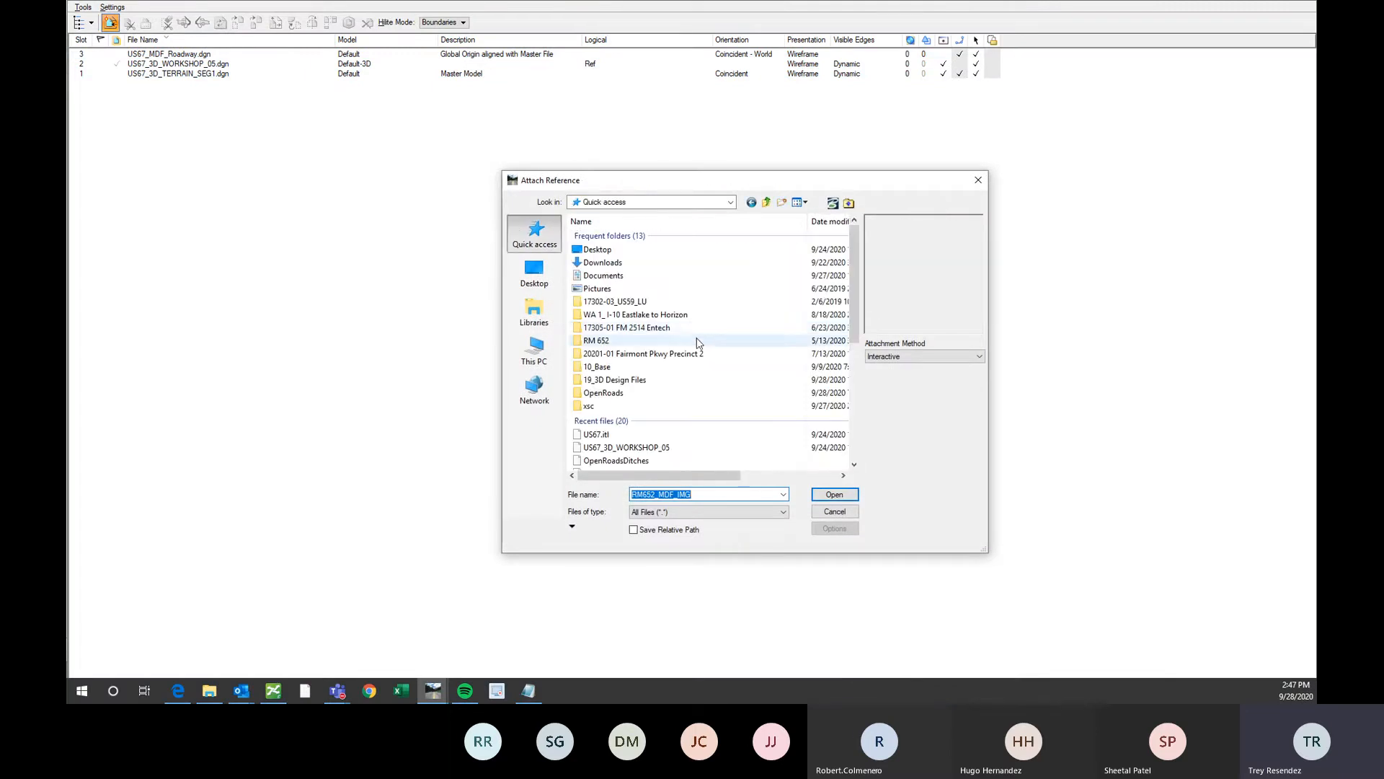
{"action": "scroll", "coordinate": [658, 377], "scroll_direction": "down", "scroll_amount": 1}
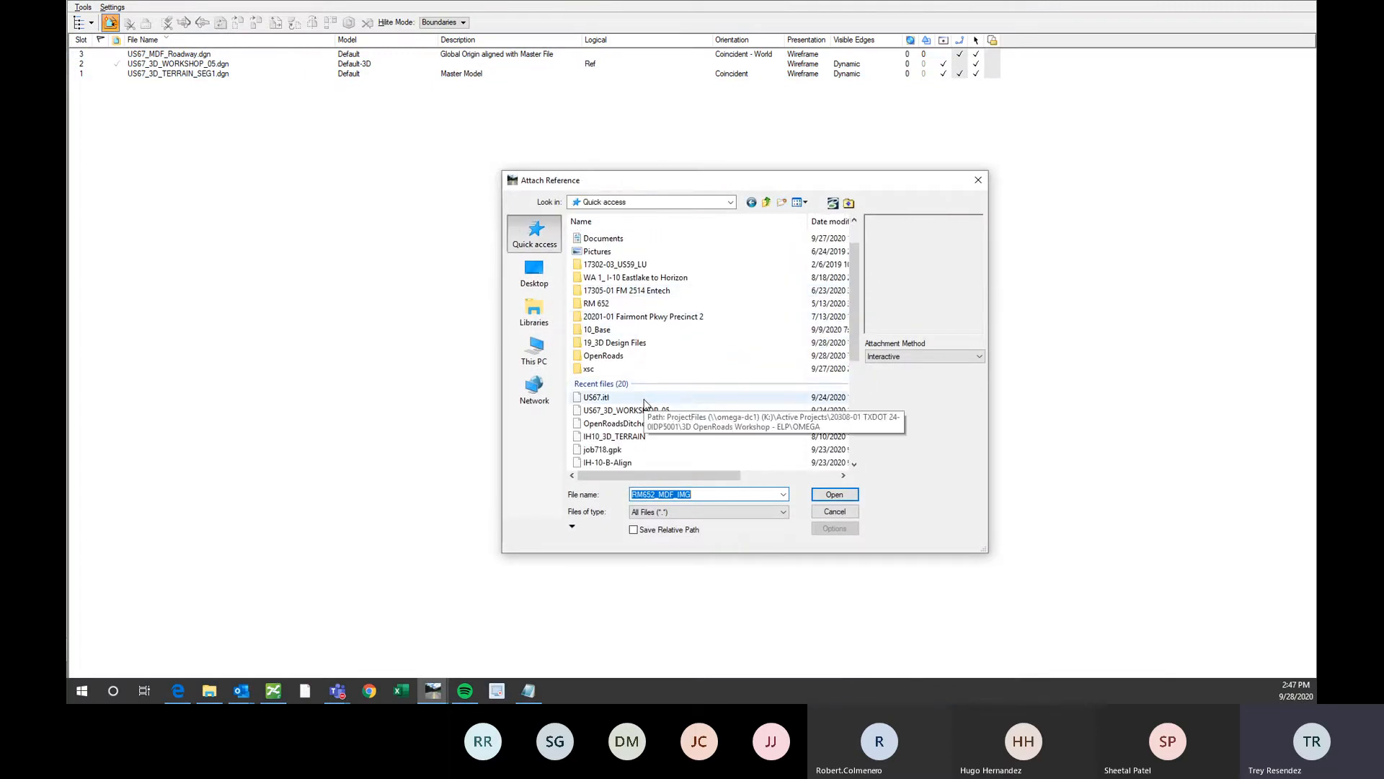
{"action": "left_click", "coordinate": [656, 412]}
{"action": "right_click", "coordinate": [656, 412]}
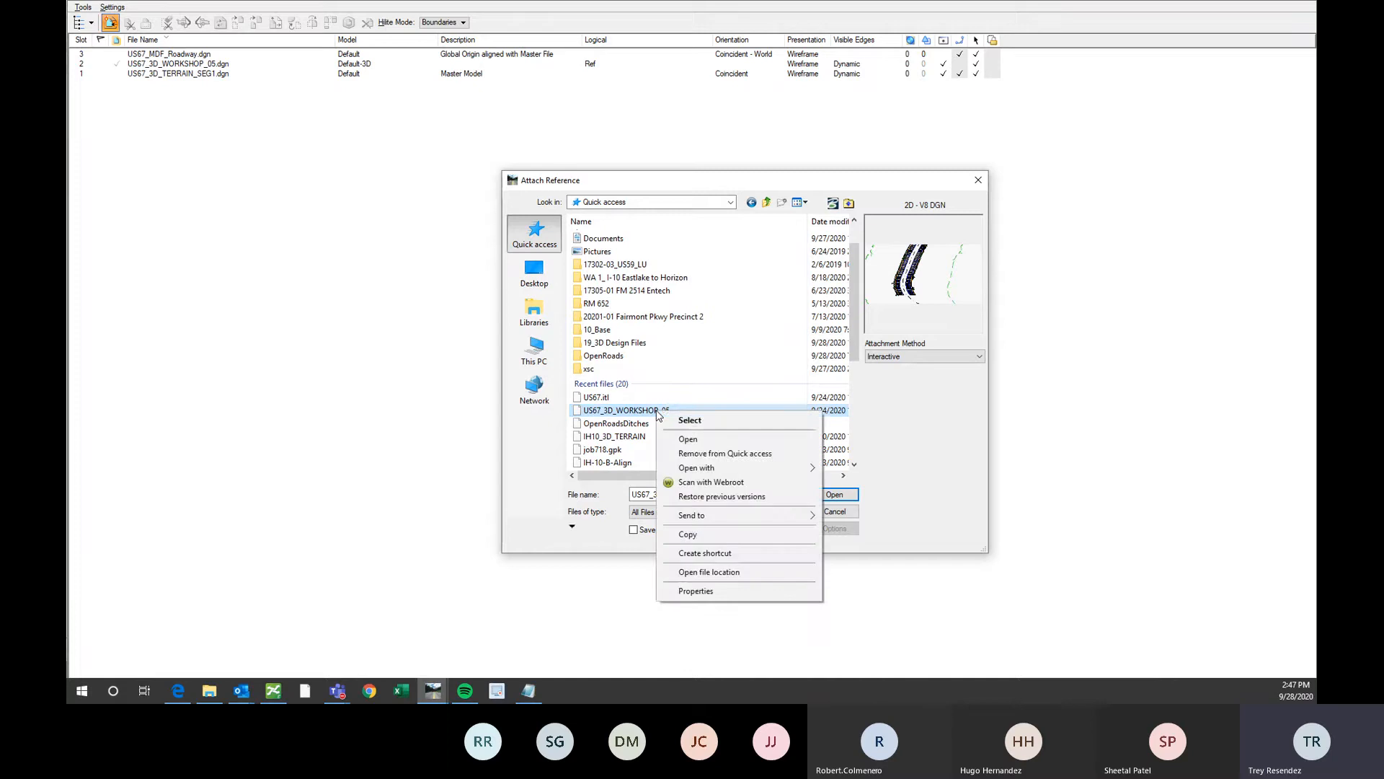
{"action": "left_click", "coordinate": [731, 572]}
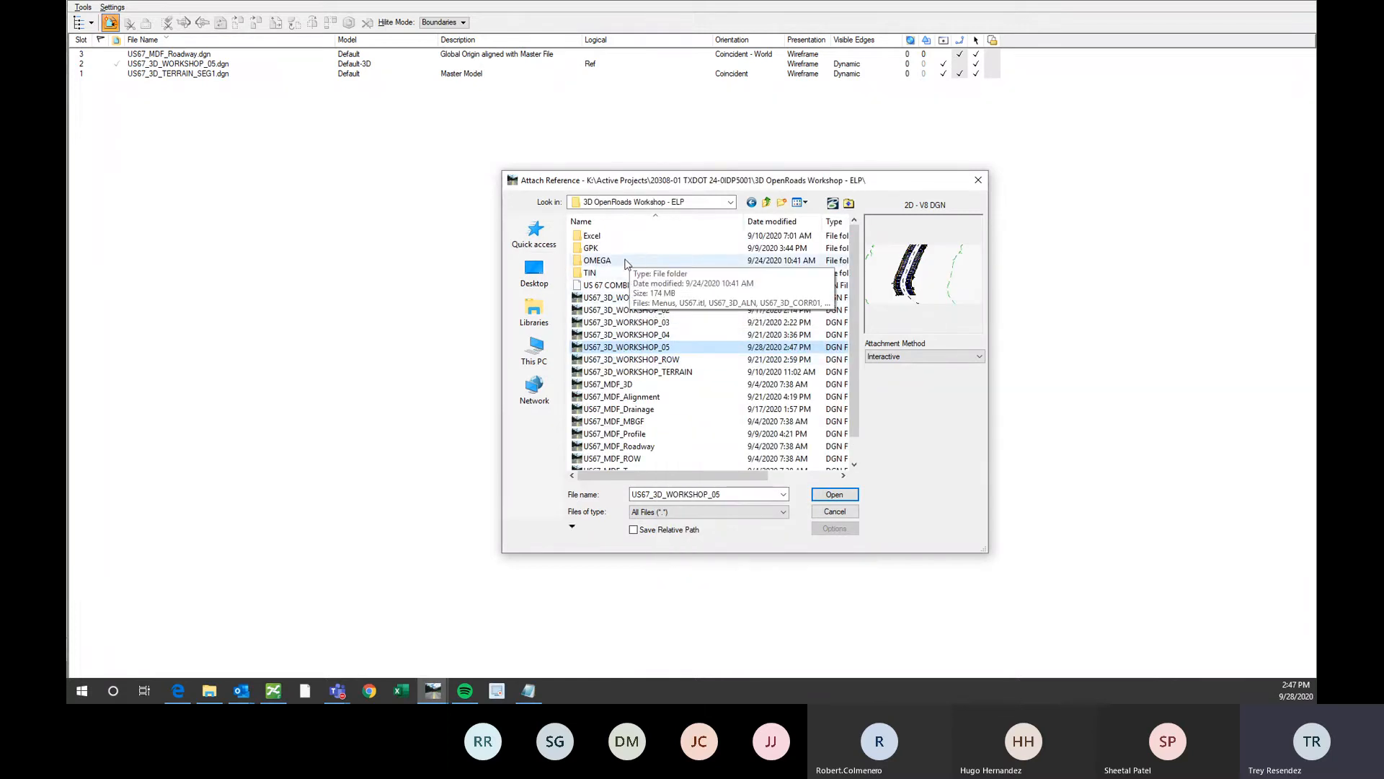
{"action": "double_click", "coordinate": [624, 262]}
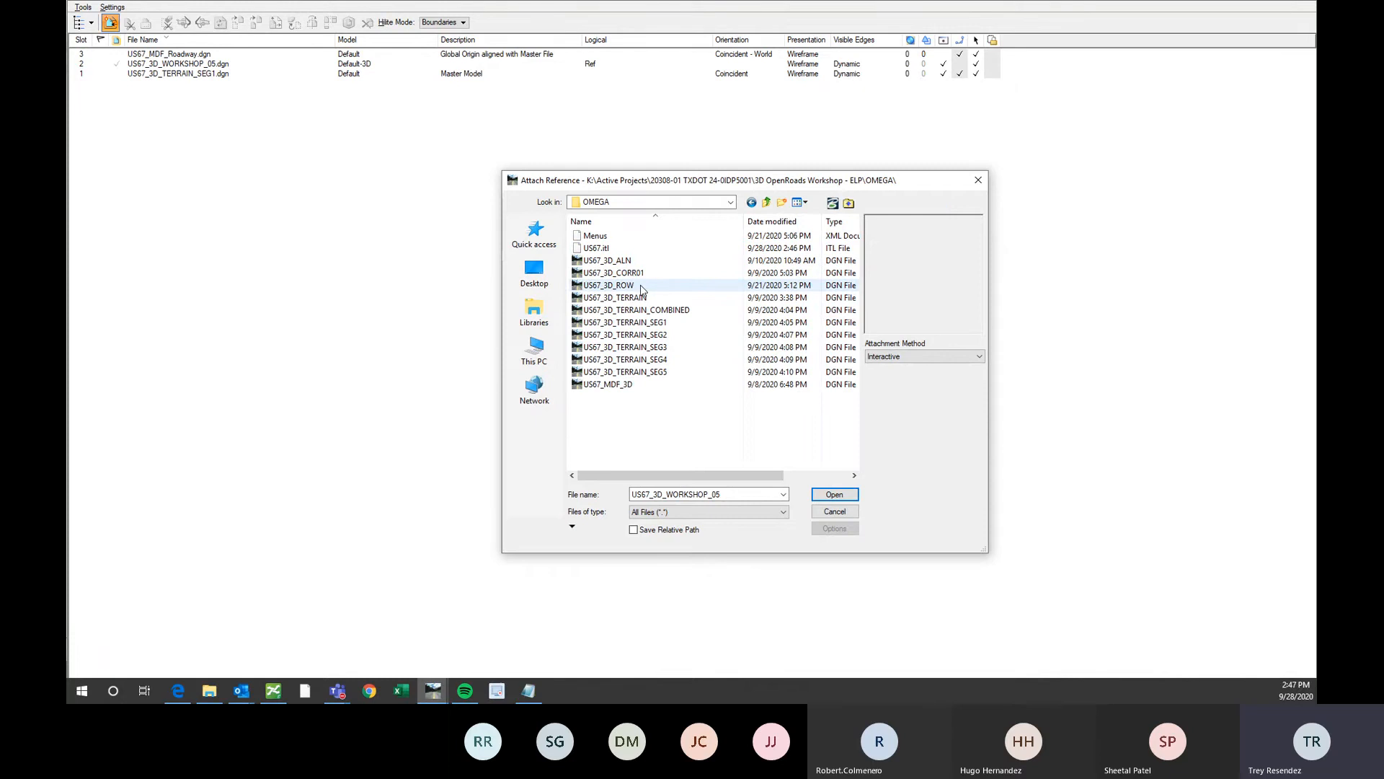
Attach US67_3D_ROW.dgn as a reference with Coincident - World orientation and return to the plan view
{"action": "double_click", "coordinate": [642, 287]}
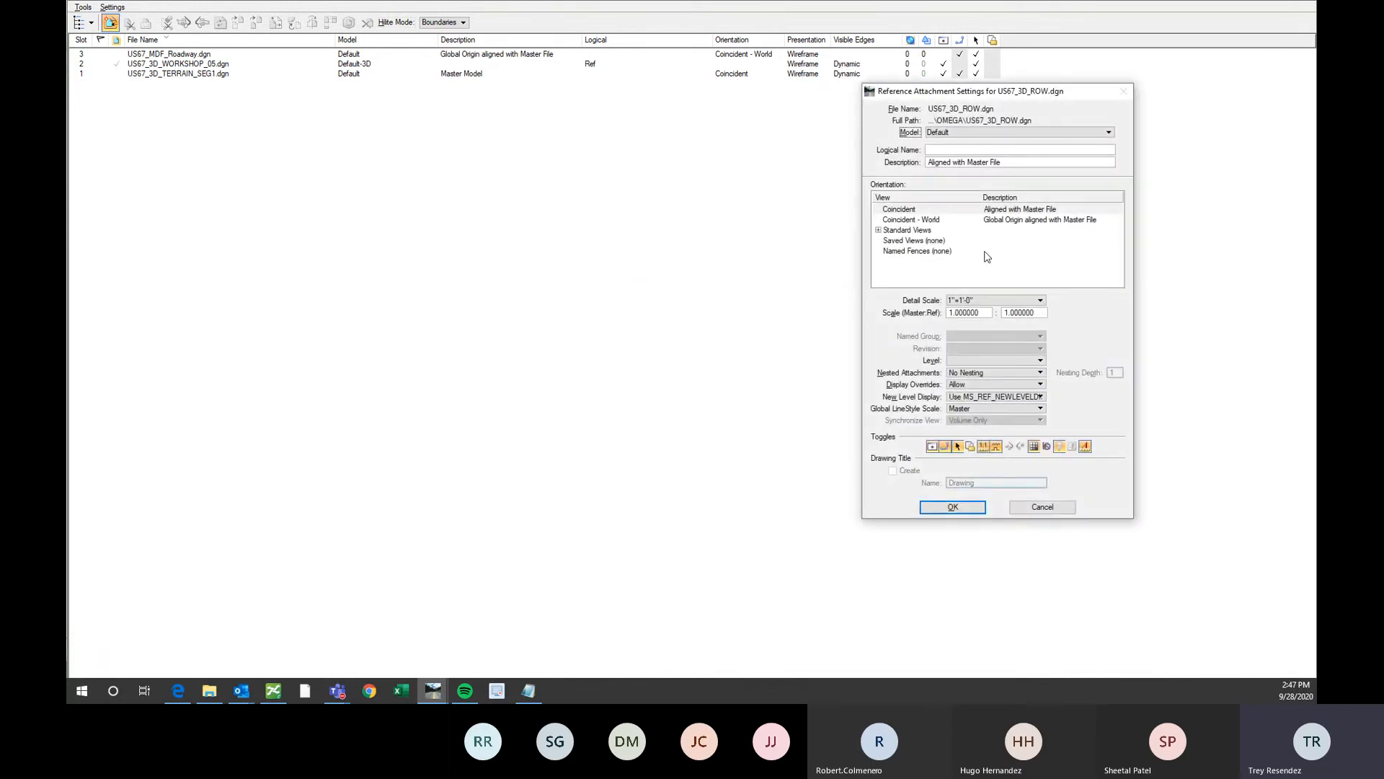
{"action": "left_click", "coordinate": [914, 221]}
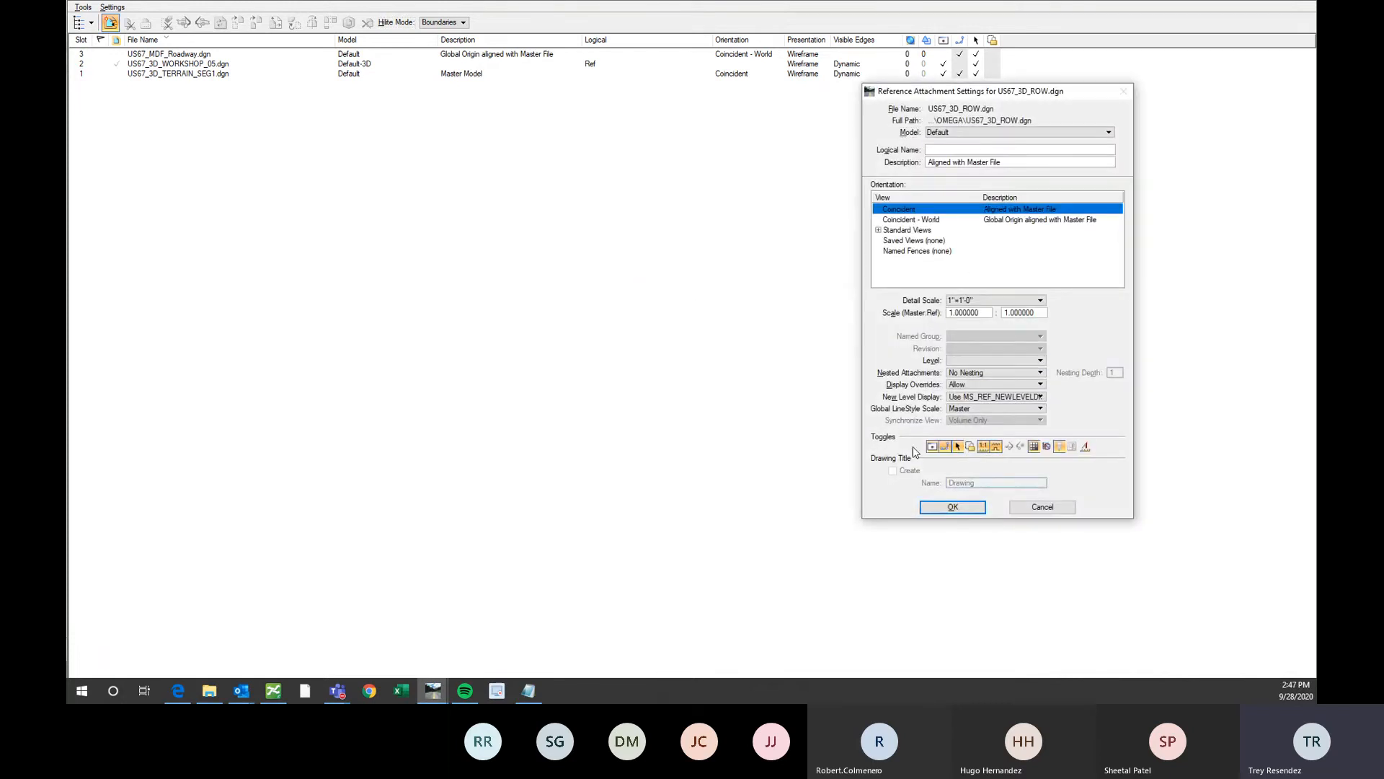
{"action": "left_click", "coordinate": [971, 511]}
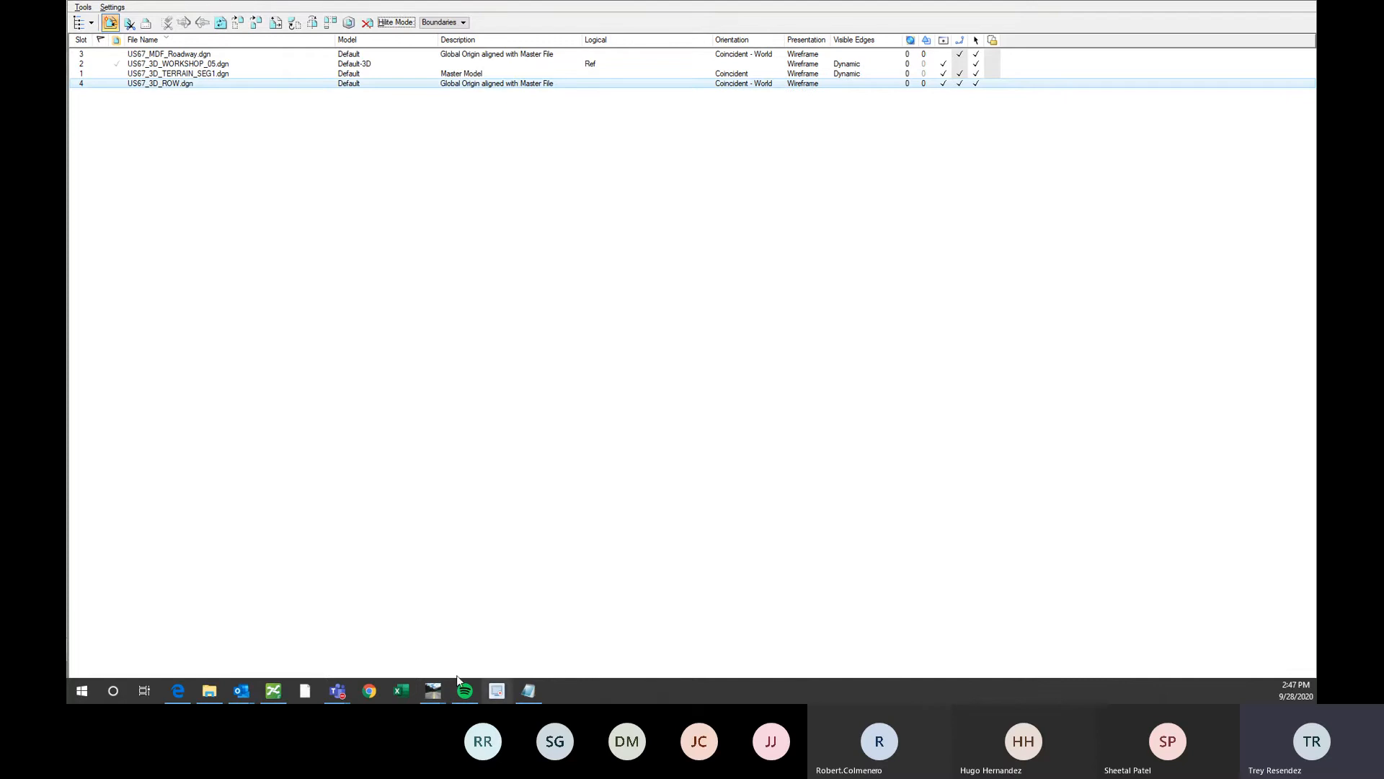
{"action": "mouse_move", "coordinate": [432, 691]}
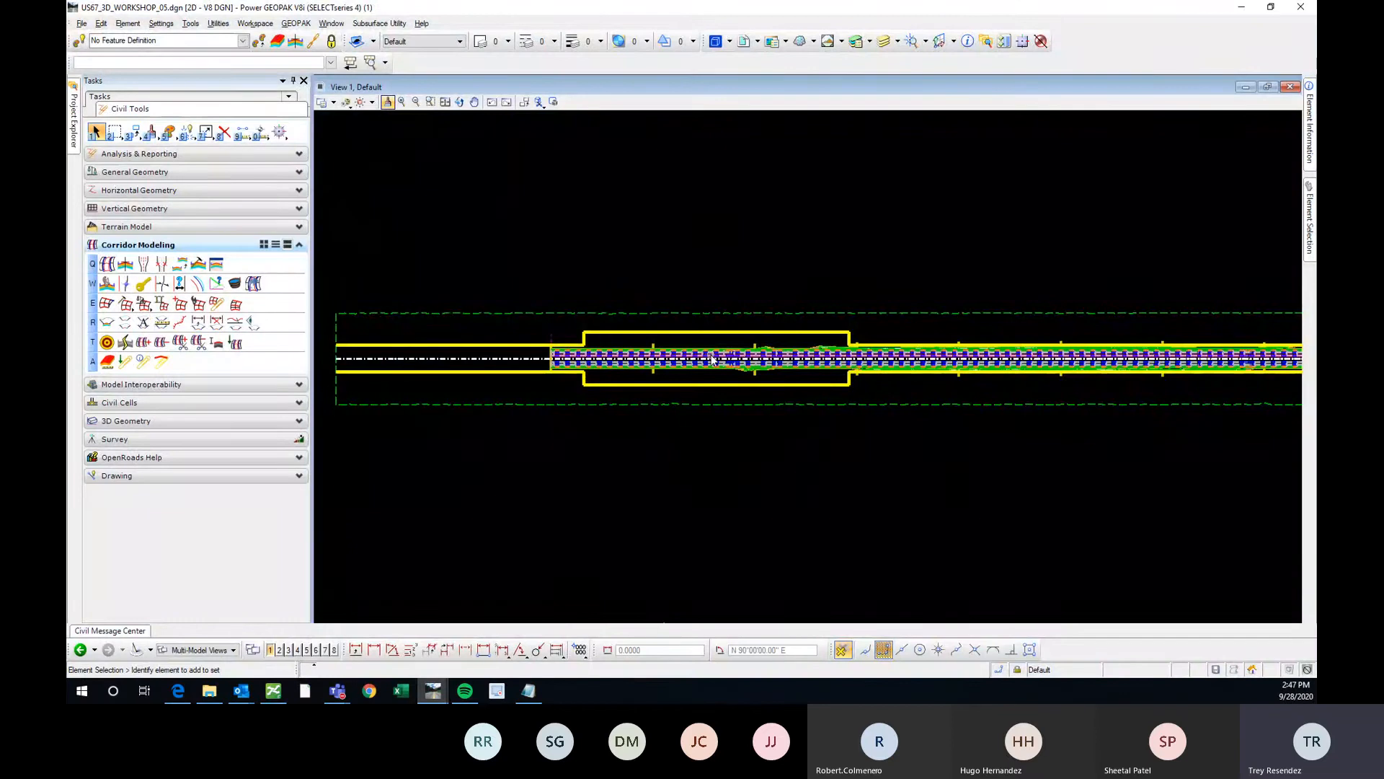
Examine the right-of-way lines along the US67 corridor, especially the widened section near its start
{"action": "scroll", "coordinate": [712, 357], "scroll_direction": "down", "scroll_amount": 1}
{"action": "scroll", "coordinate": [533, 301], "scroll_direction": "down", "scroll_amount": 1}
{"action": "scroll", "coordinate": [648, 318], "scroll_direction": "up", "scroll_amount": 2}
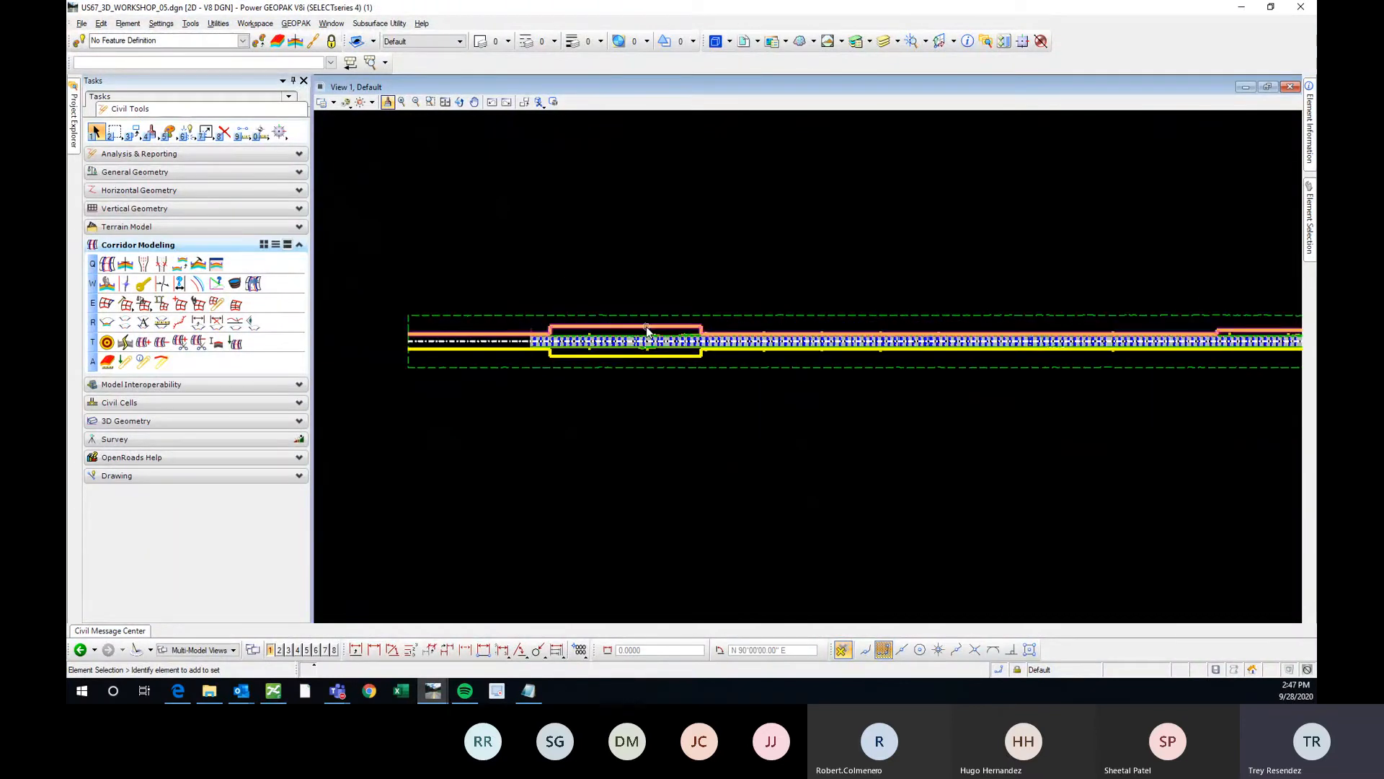
{"action": "scroll", "coordinate": [573, 334], "scroll_direction": "down", "scroll_amount": 2}
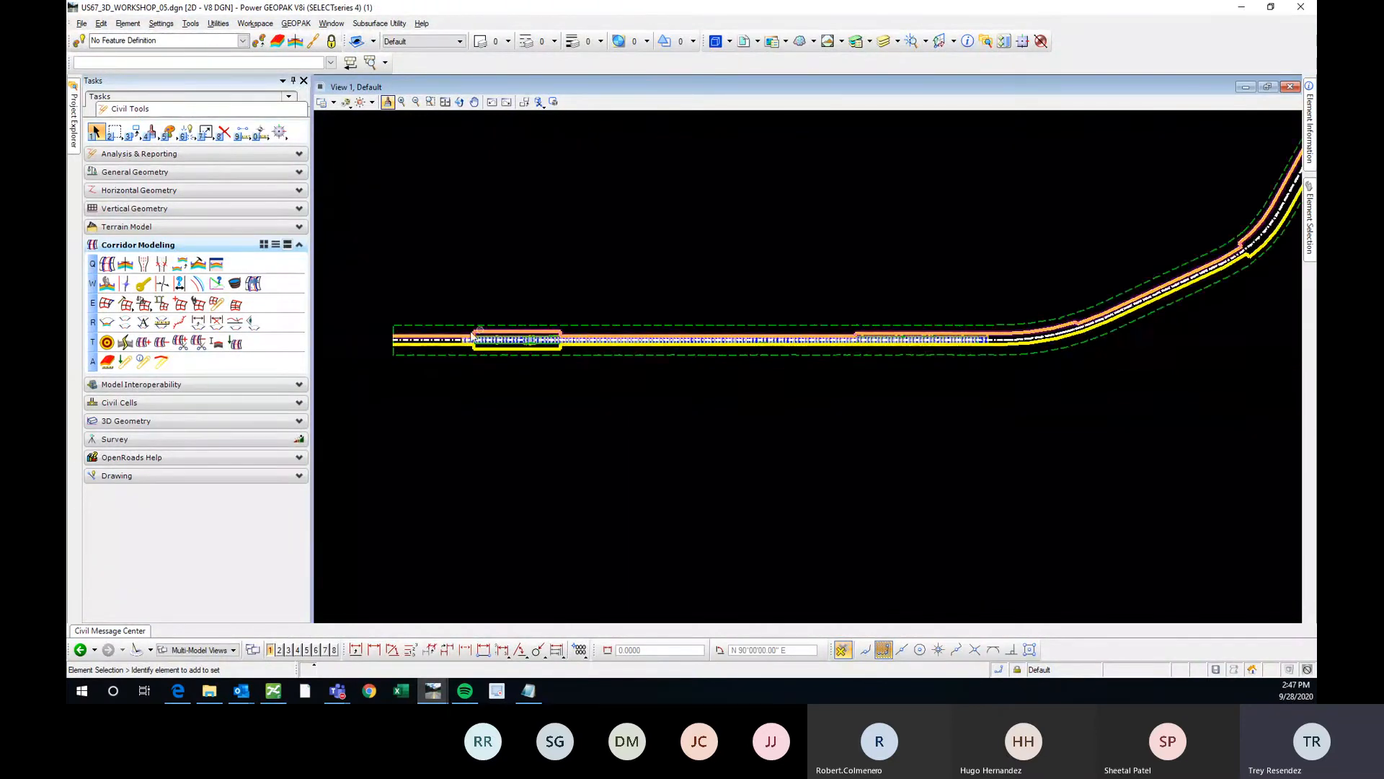
{"action": "scroll", "coordinate": [469, 332], "scroll_direction": "up", "scroll_amount": 3}
{"action": "scroll", "coordinate": [635, 331], "scroll_direction": "up", "scroll_amount": 2}
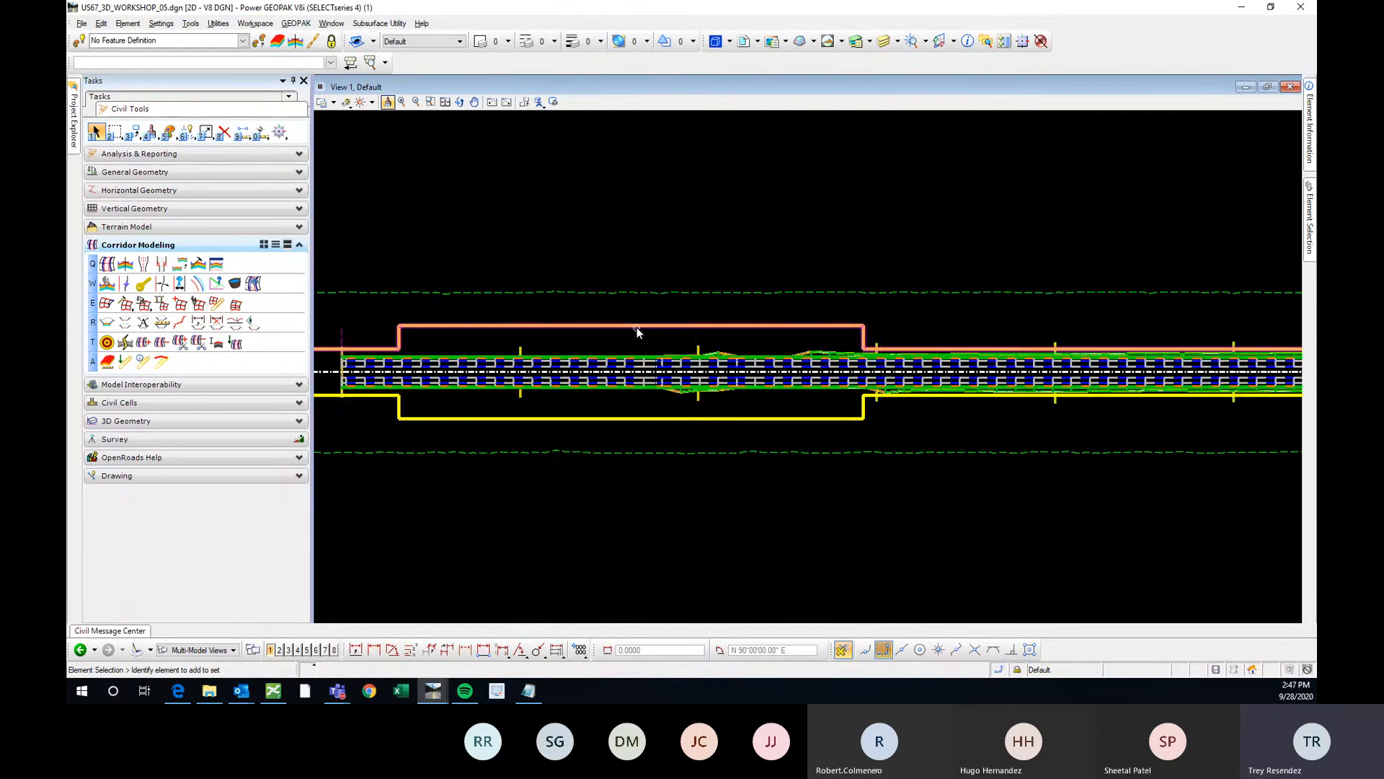
{"action": "scroll", "coordinate": [647, 324], "scroll_direction": "down", "scroll_amount": 3}
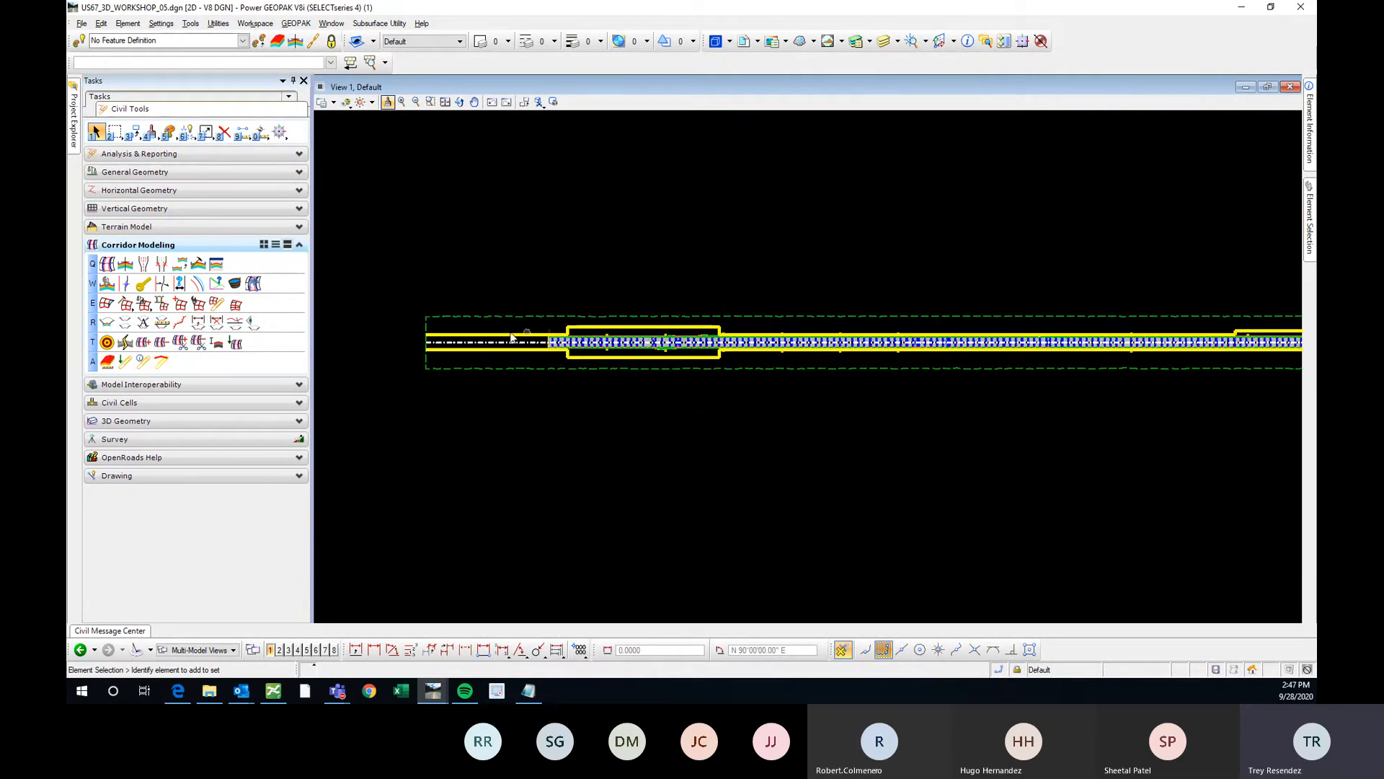
{"action": "scroll", "coordinate": [481, 333], "scroll_direction": "up", "scroll_amount": 2}
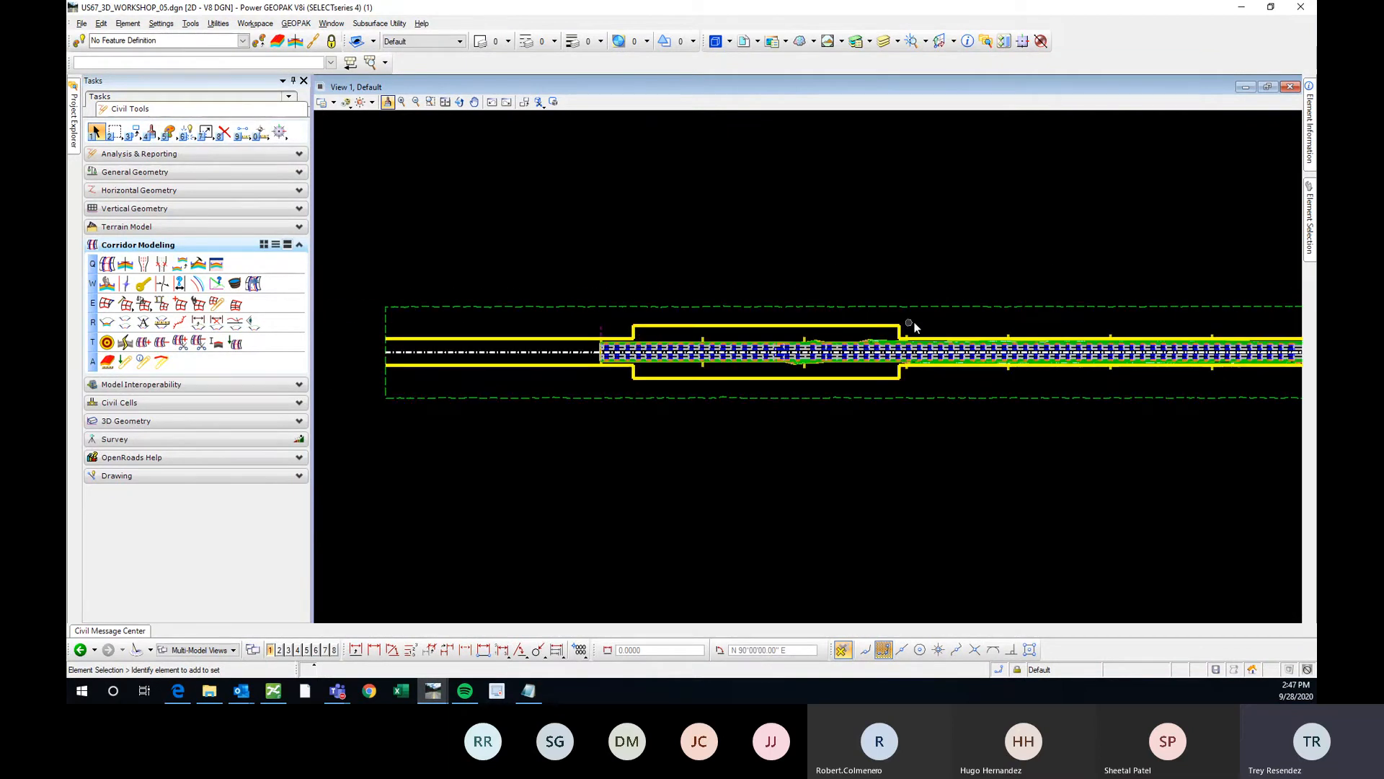
{"action": "scroll", "coordinate": [649, 335], "scroll_direction": "up", "scroll_amount": 2}
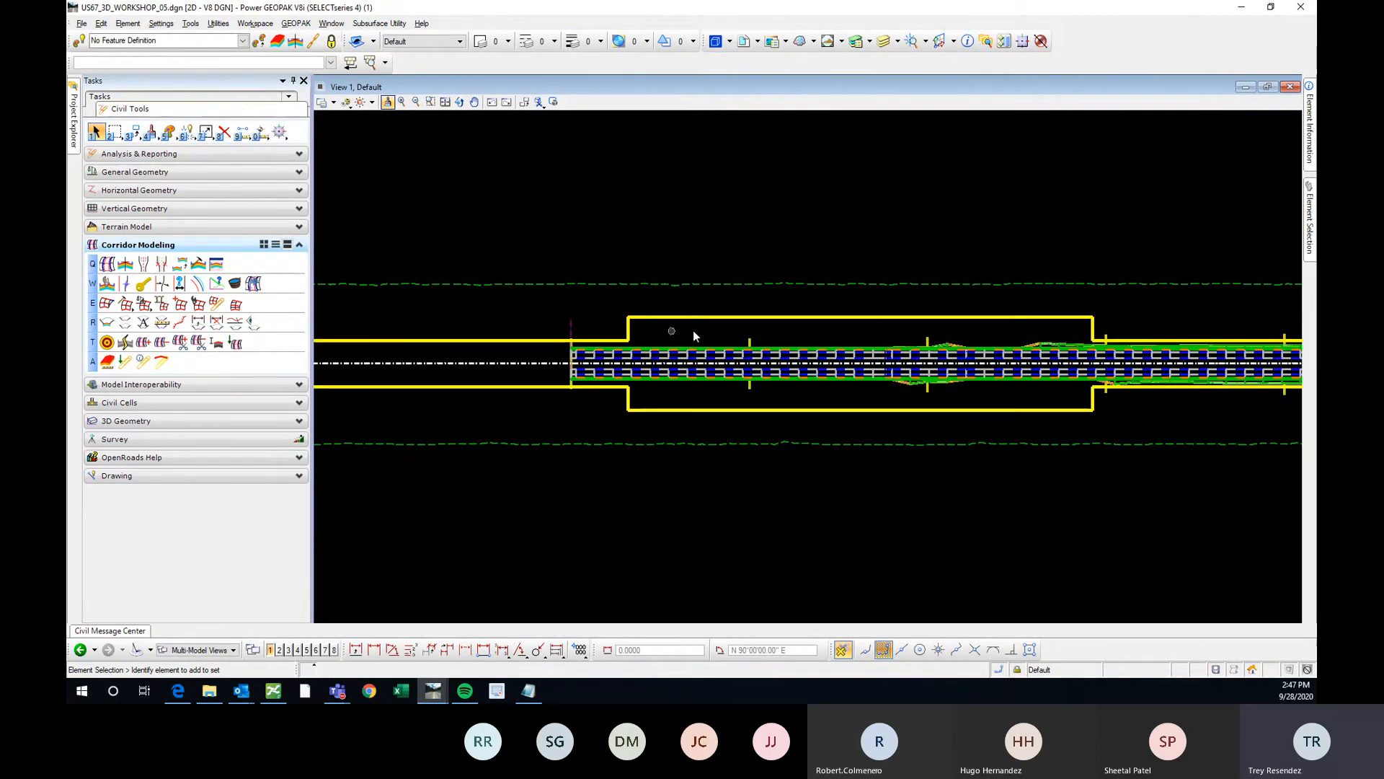
Start creating a point control on the US67 corridor and enter LT_ROW as its control description
{"action": "left_click", "coordinate": [750, 334]}
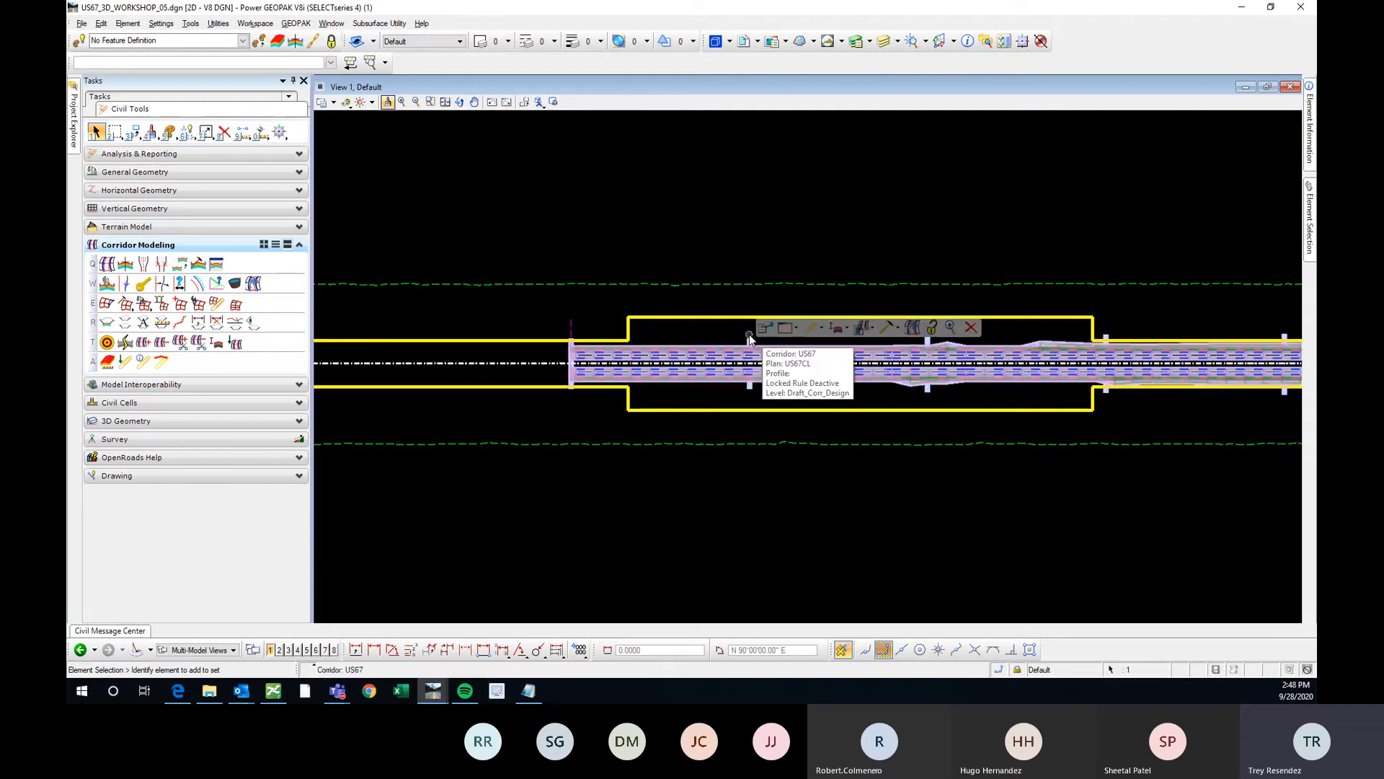
{"action": "scroll", "coordinate": [749, 334], "scroll_direction": "down", "scroll_amount": 2}
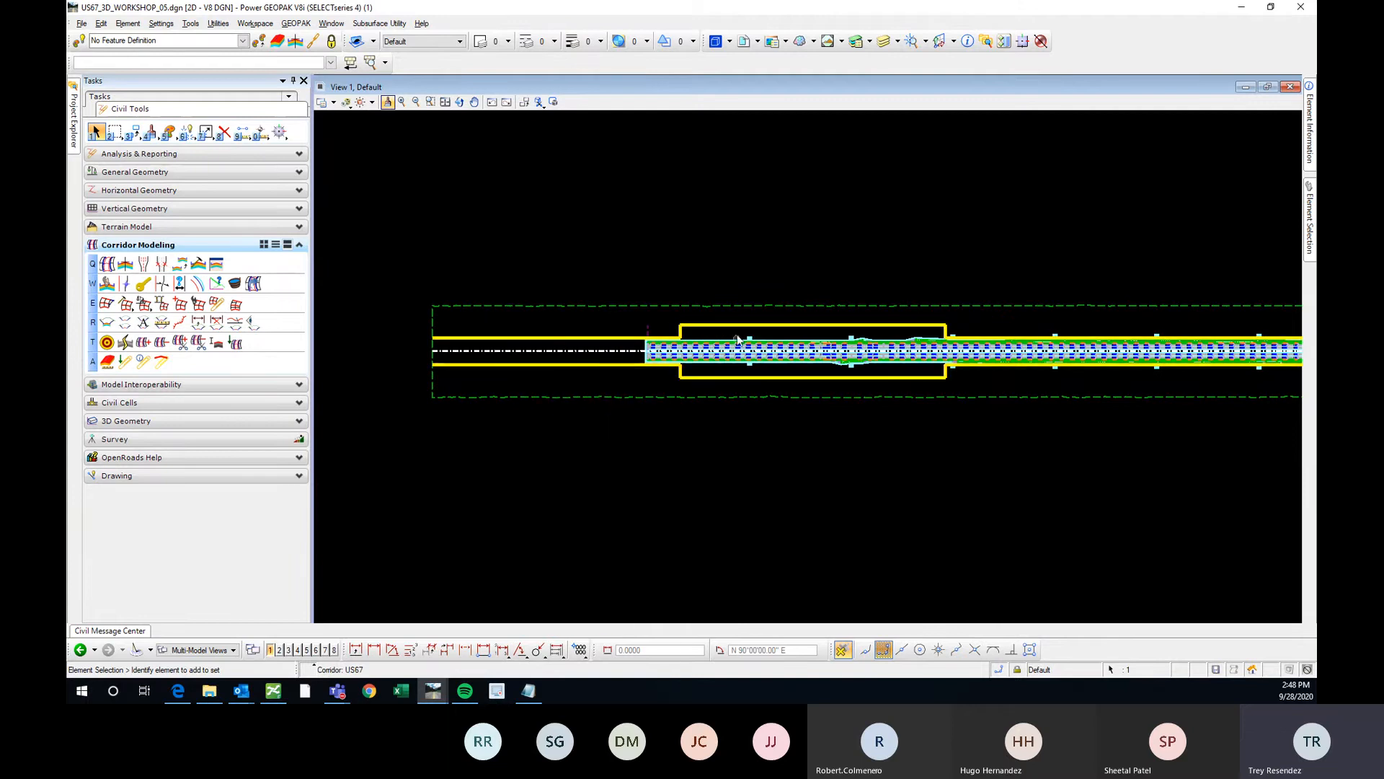
{"action": "scroll", "coordinate": [734, 345], "scroll_direction": "up", "scroll_amount": 4}
{"action": "mouse_move", "coordinate": [733, 346]}
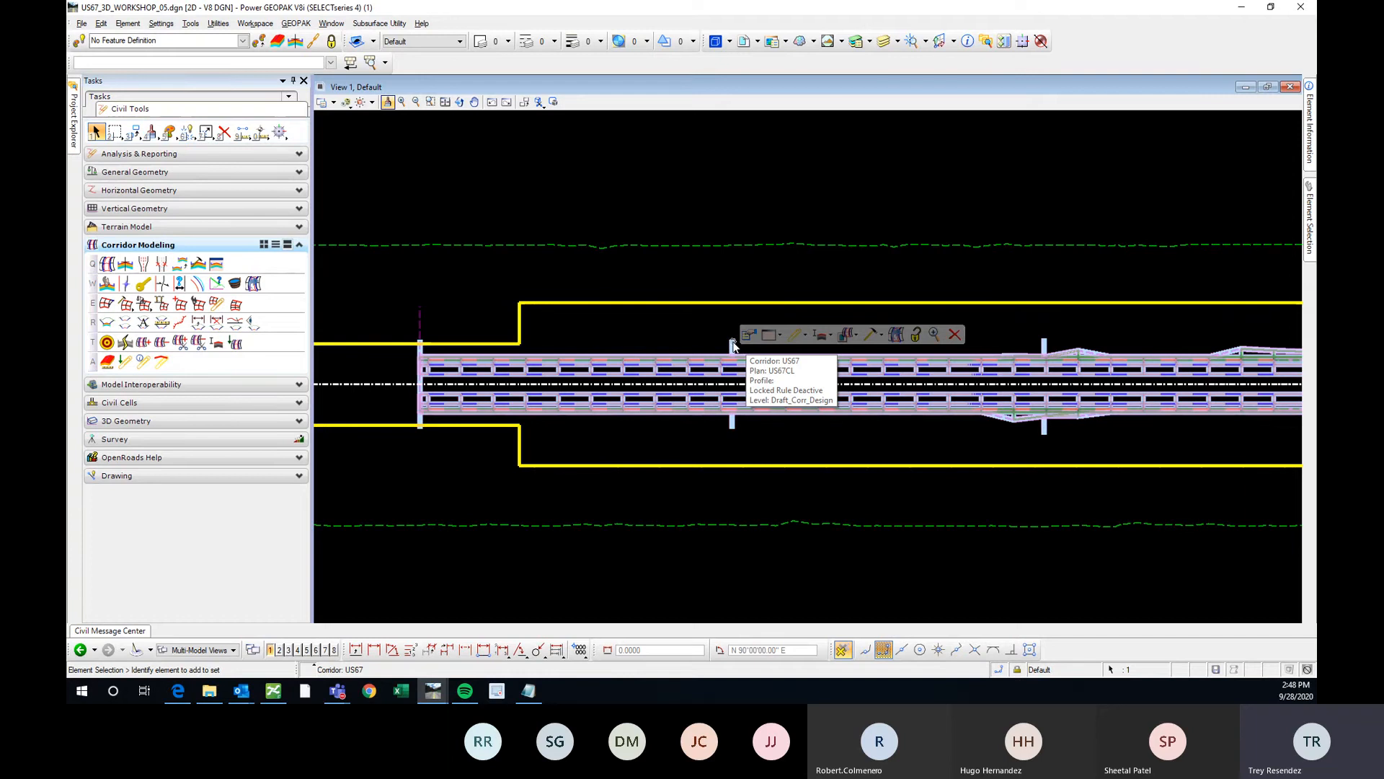
{"action": "left_click", "coordinate": [883, 337]}
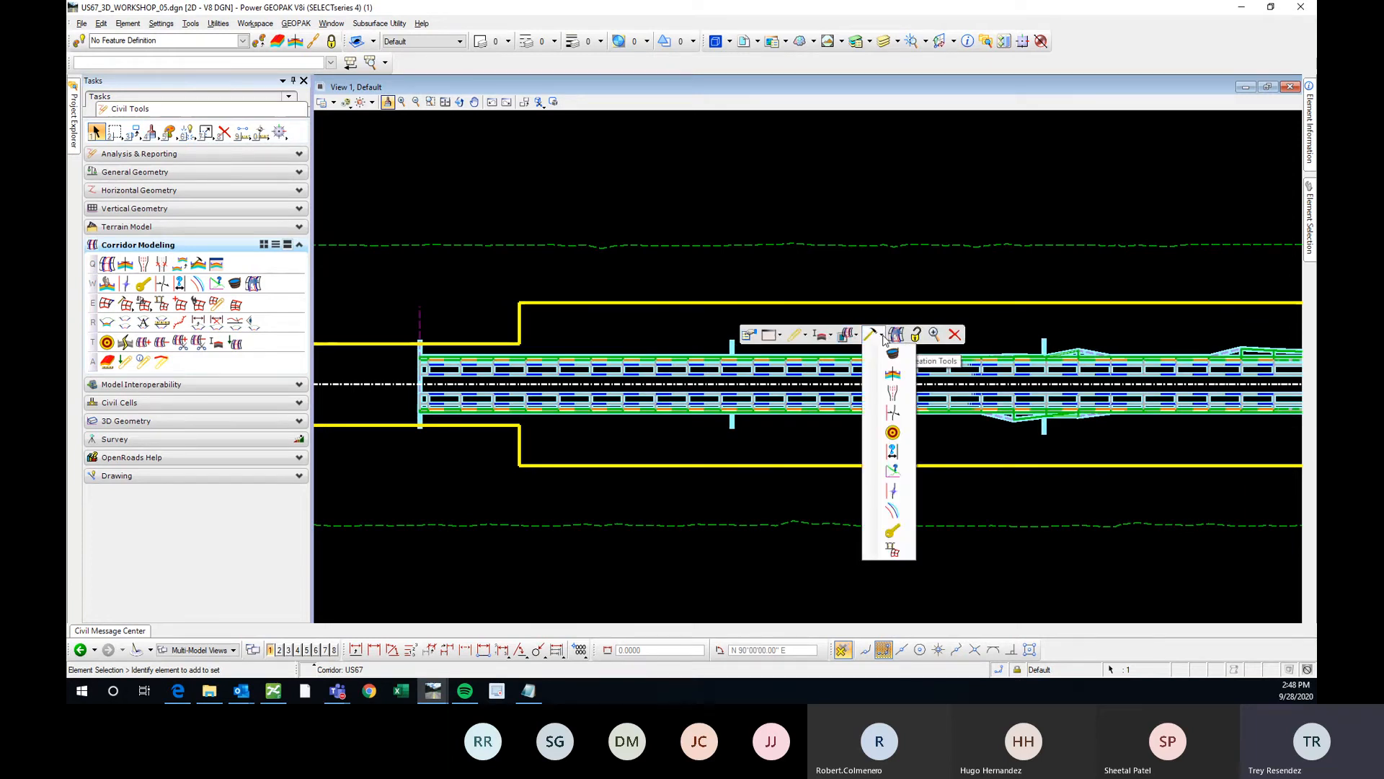
{"action": "left_click", "coordinate": [892, 492]}
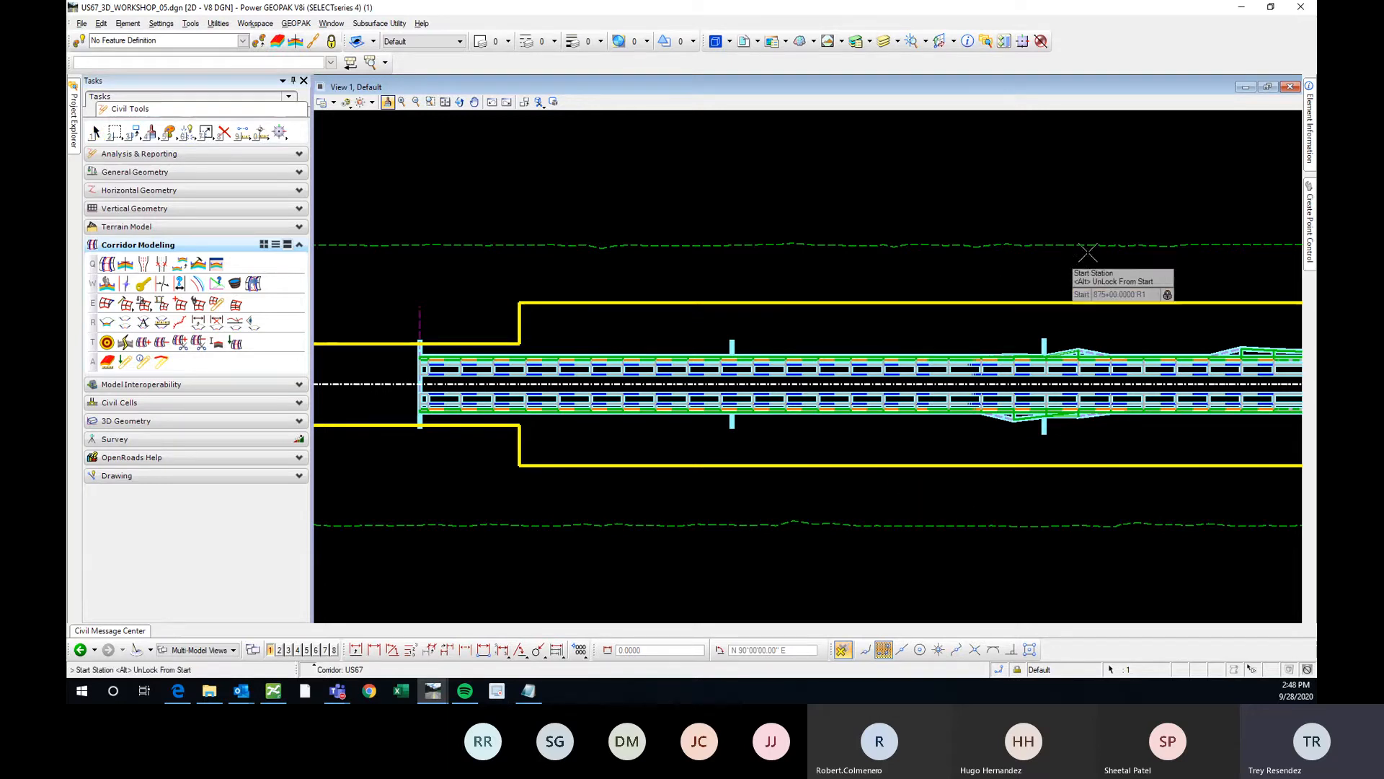
{"action": "mouse_move", "coordinate": [1311, 200]}
{"action": "left_click", "coordinate": [1286, 81]}
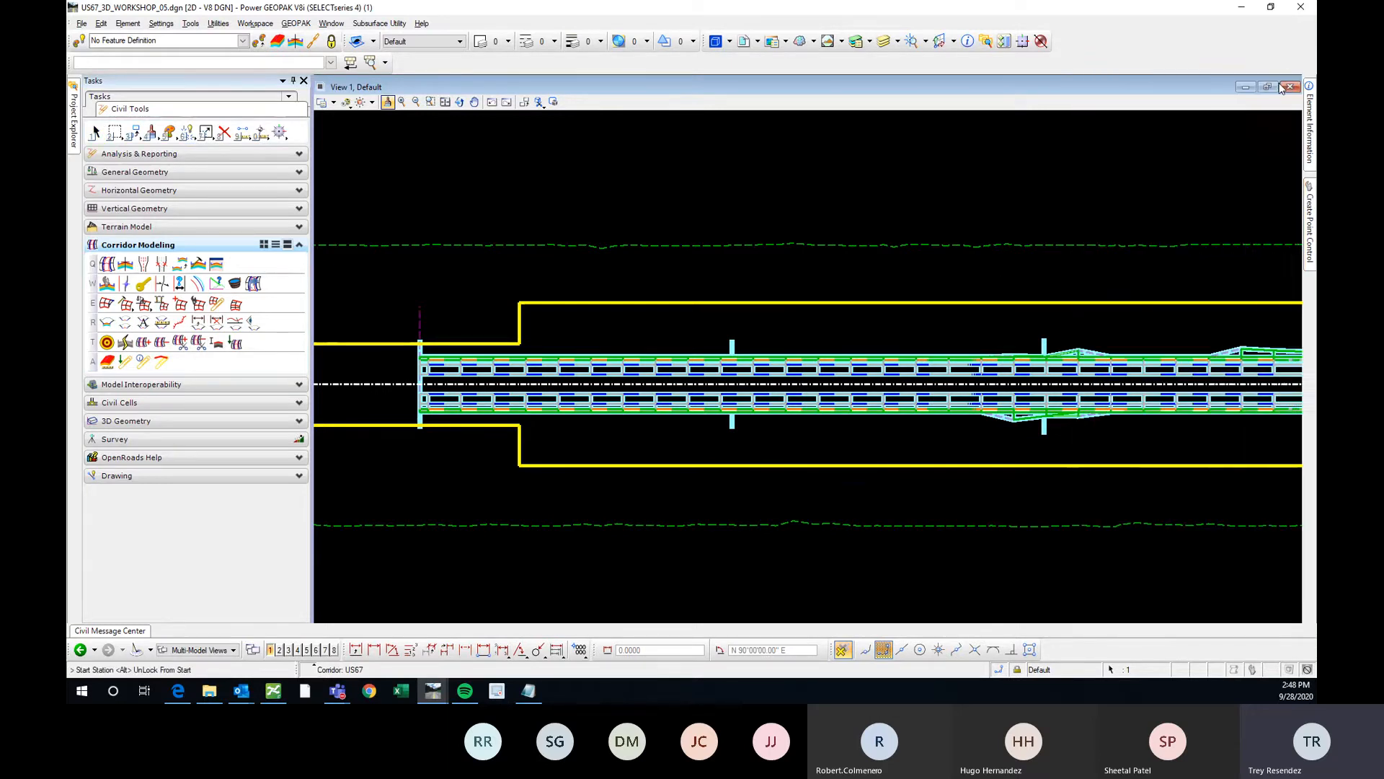
{"action": "left_click_drag", "start_coordinate": [1250, 161], "coordinate": [1183, 165]}
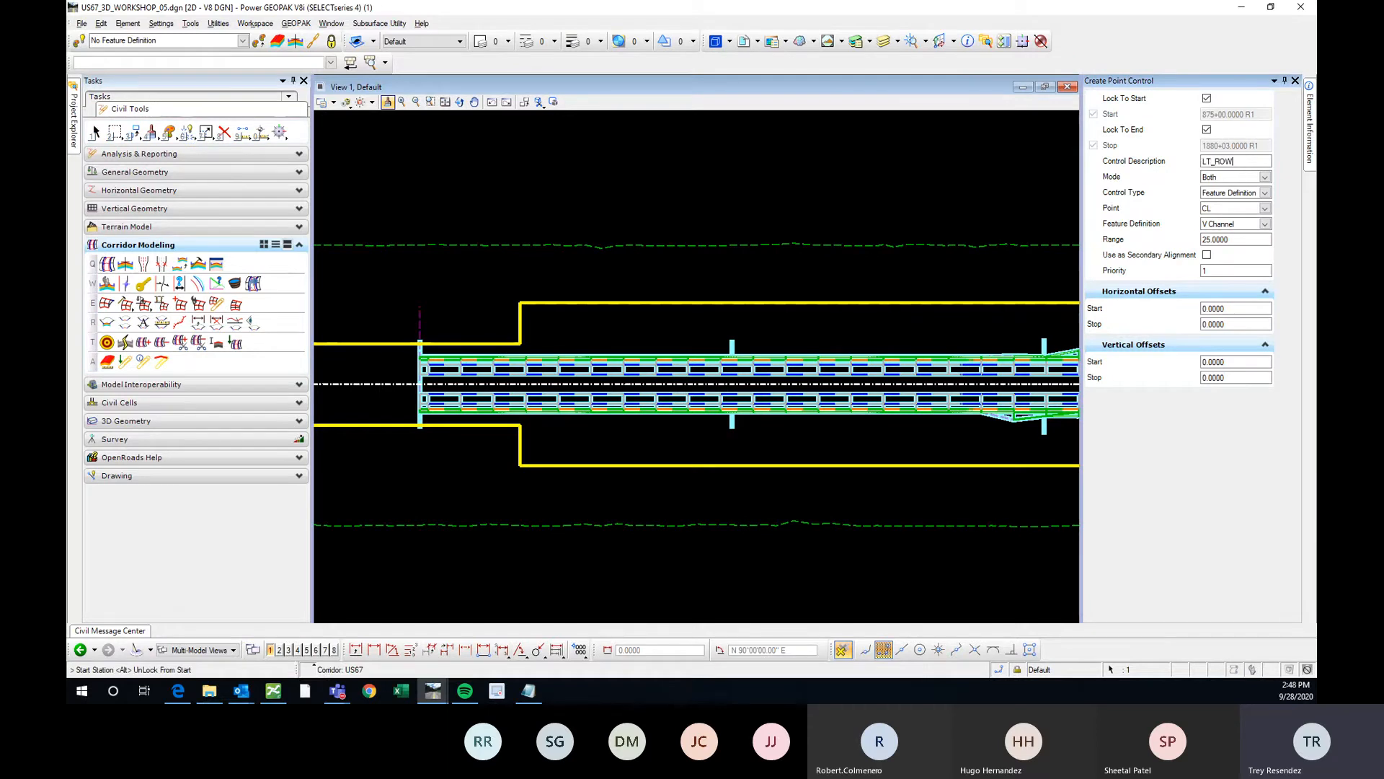
Choose L_ROW as the point for the LT_ROW control and keep its mode at Both
{"action": "left_click", "coordinate": [1265, 209]}
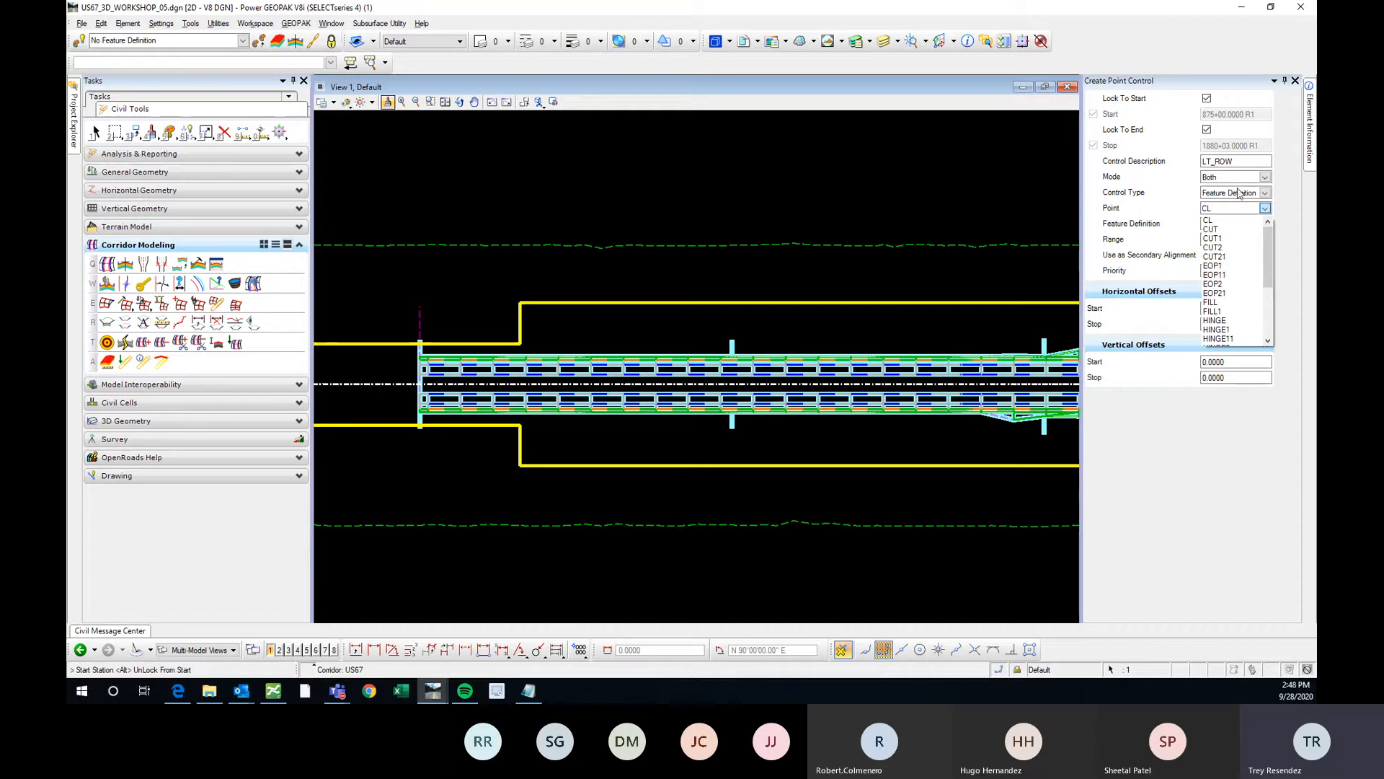
{"action": "left_click_drag", "start_coordinate": [1269, 243], "coordinate": [1265, 290]}
{"action": "left_click", "coordinate": [1216, 312]}
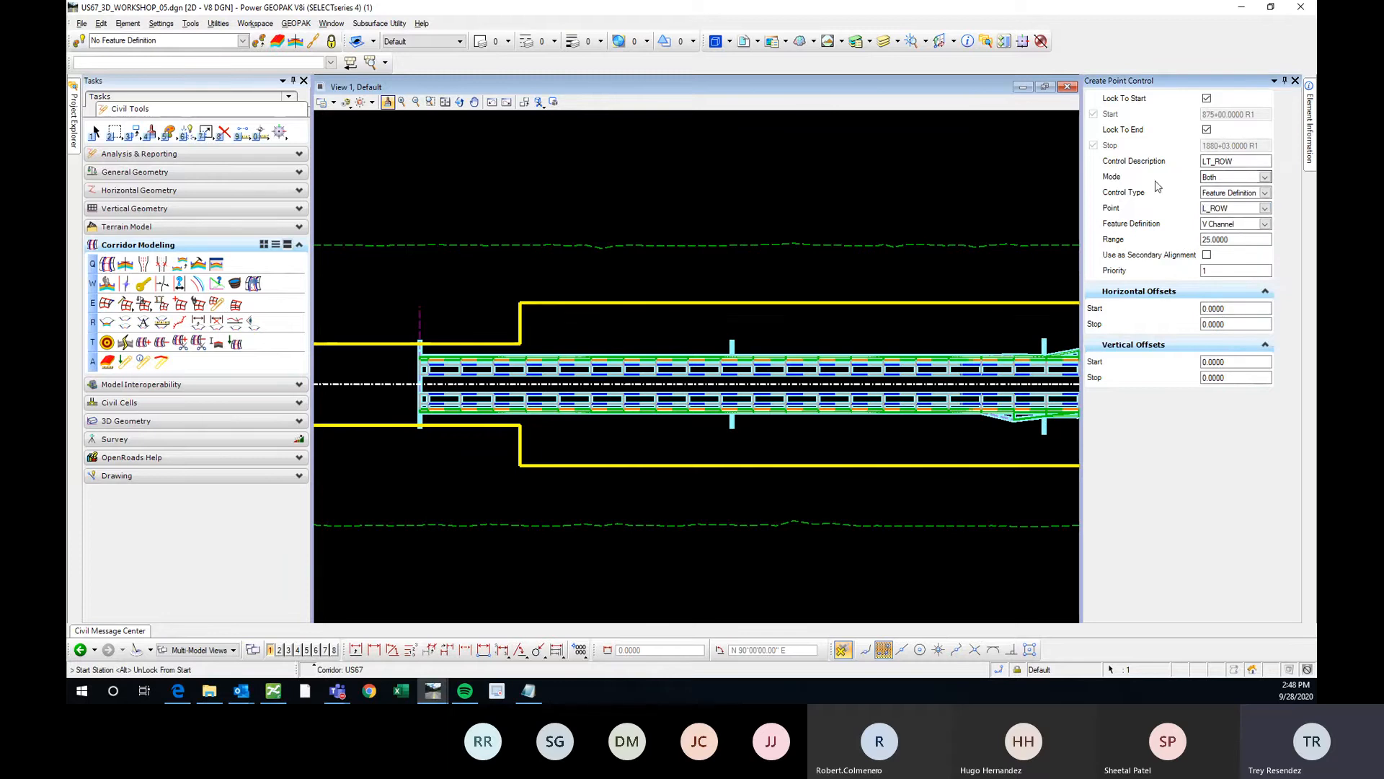
{"action": "left_click", "coordinate": [1265, 177]}
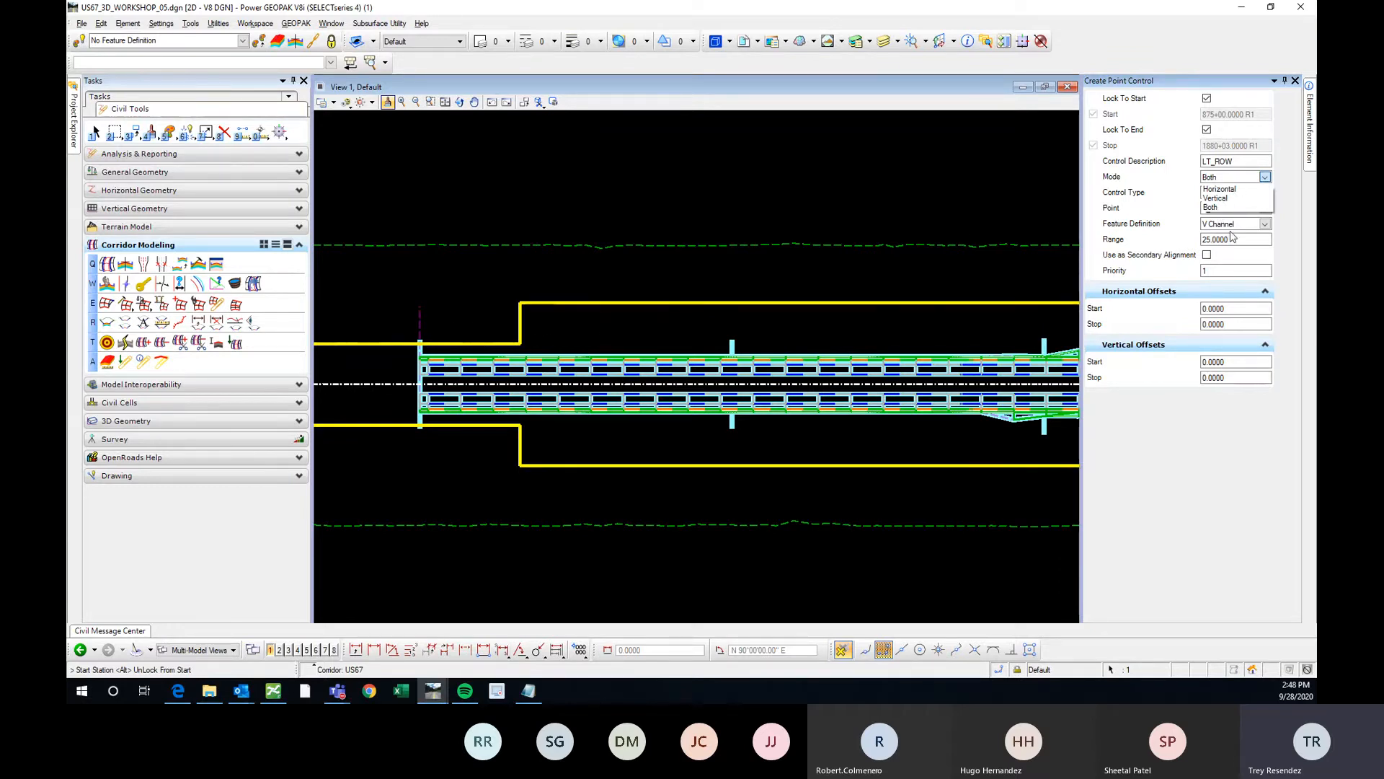
{"action": "left_click", "coordinate": [1232, 181]}
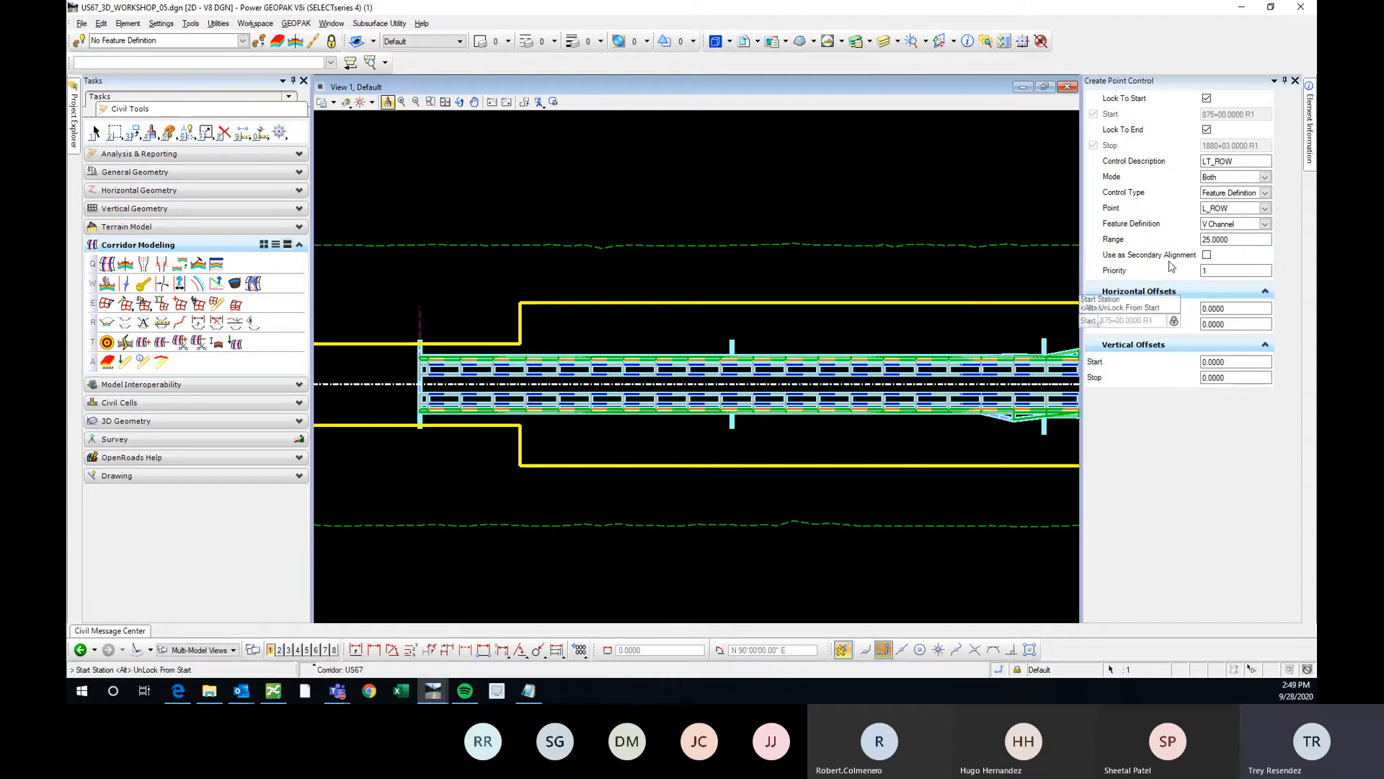
{"action": "left_click", "coordinate": [1267, 208]}
{"action": "left_click", "coordinate": [1266, 208]}
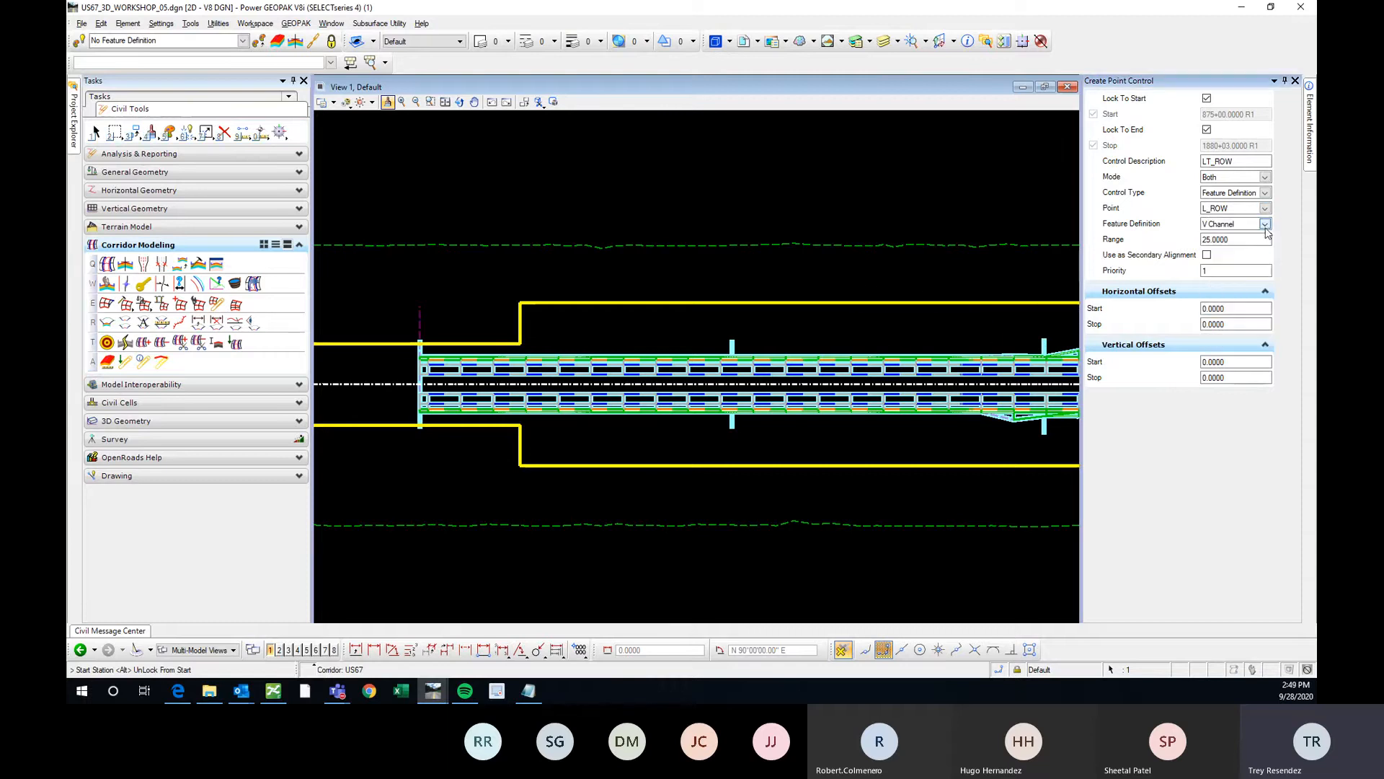
Set the LT_ROW control's feature definition to Geom_ROW and check the feature of the left right-of-way line in plan
{"action": "left_click", "coordinate": [1265, 224]}
{"action": "scroll", "coordinate": [1226, 285], "scroll_direction": "down", "scroll_amount": 3}
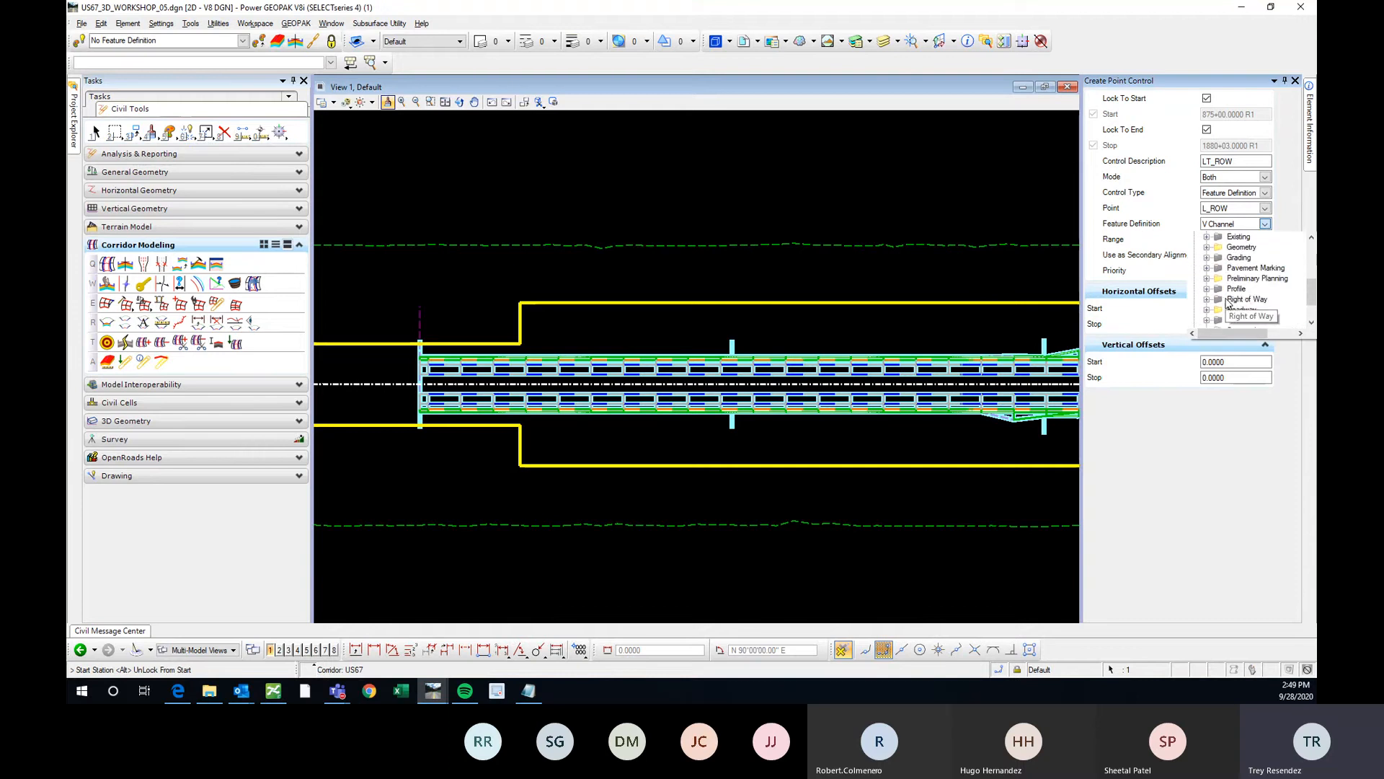
{"action": "left_click", "coordinate": [1208, 248]}
{"action": "left_click", "coordinate": [1261, 289]}
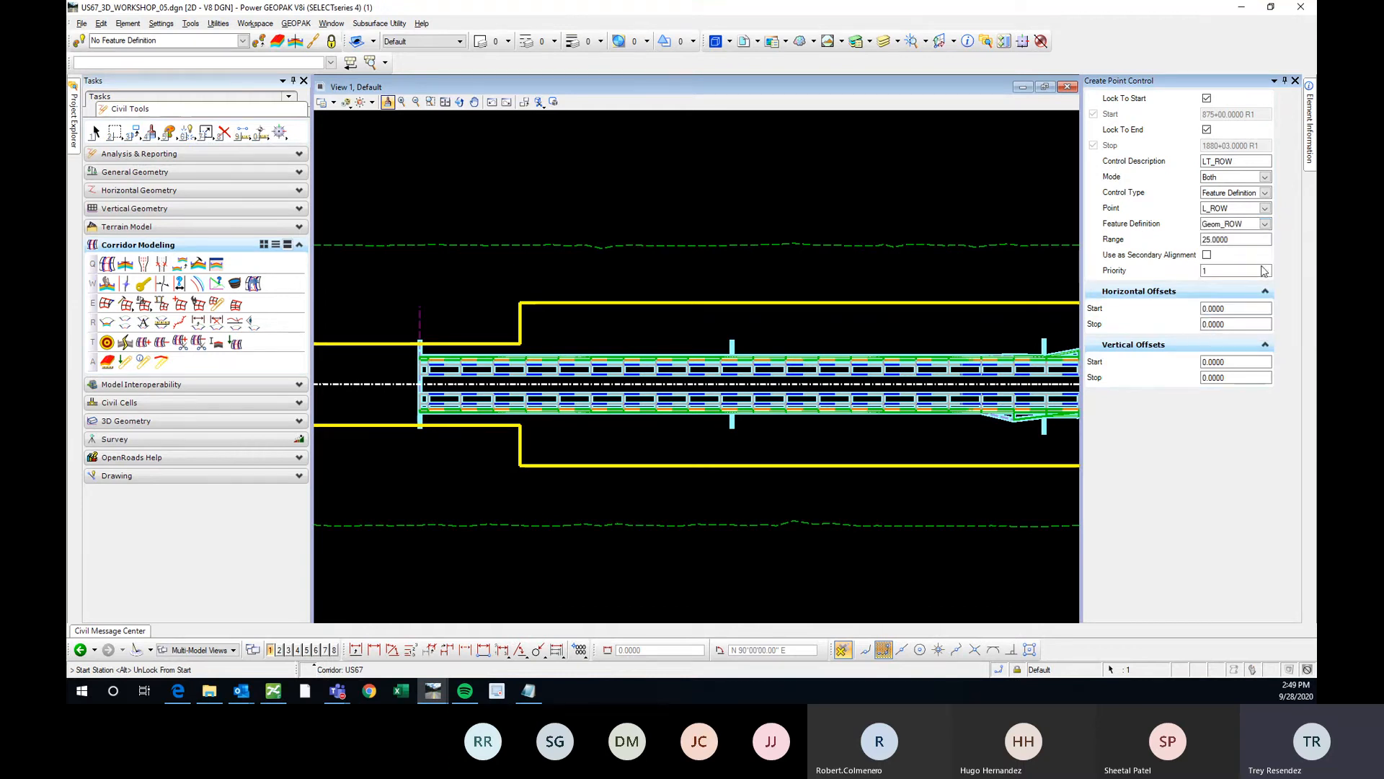
{"action": "scroll", "coordinate": [867, 319], "scroll_direction": "down", "scroll_amount": 1}
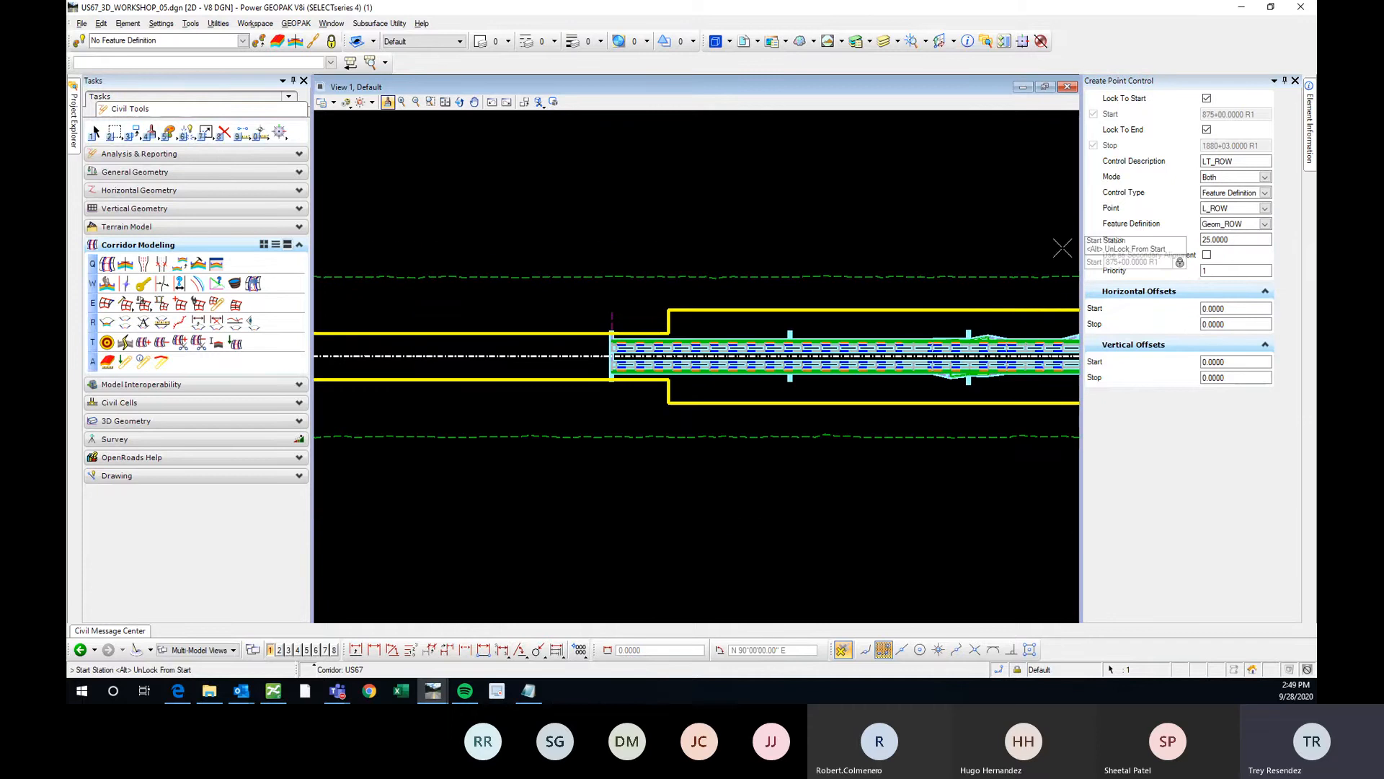
{"action": "scroll", "coordinate": [619, 309], "scroll_direction": "down", "scroll_amount": 1}
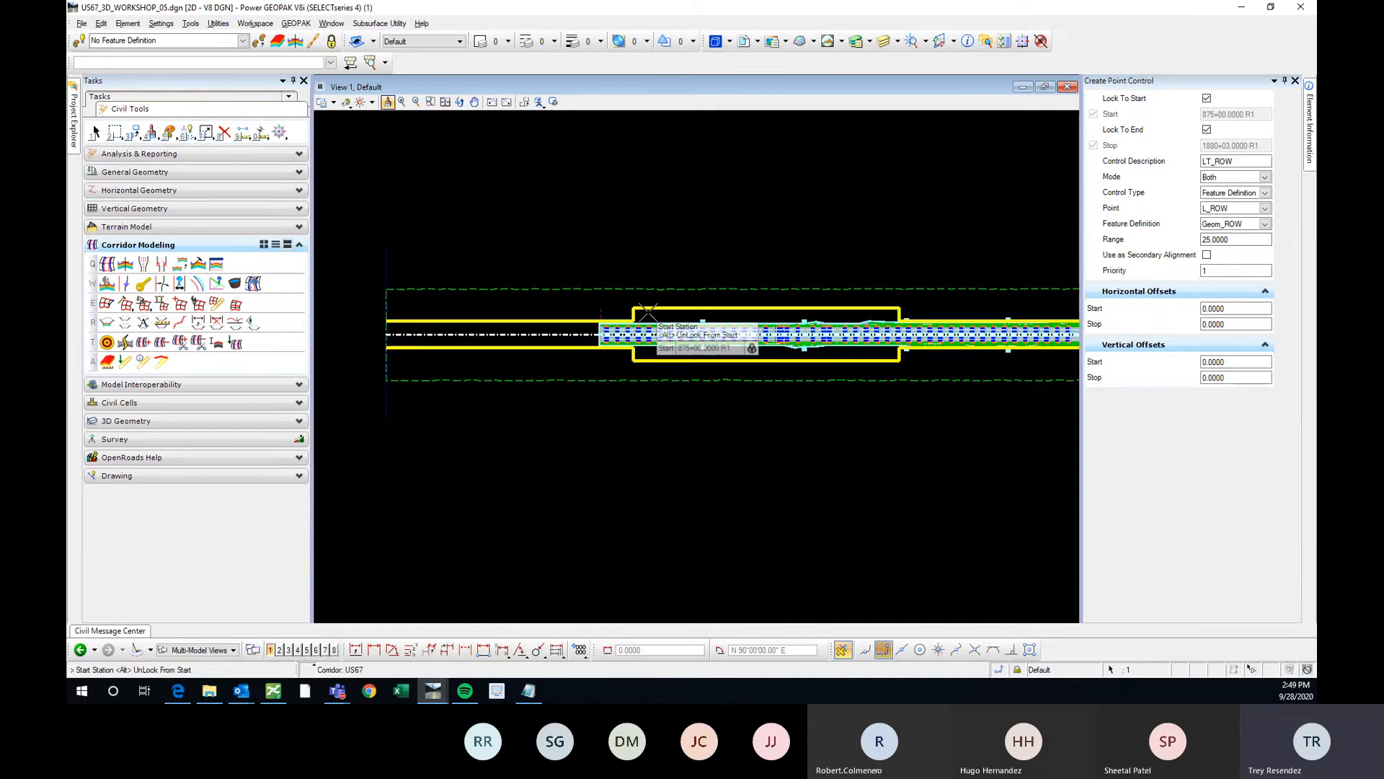
{"action": "scroll", "coordinate": [649, 315], "scroll_direction": "up", "scroll_amount": 1}
{"action": "scroll", "coordinate": [620, 318], "scroll_direction": "down", "scroll_amount": 1}
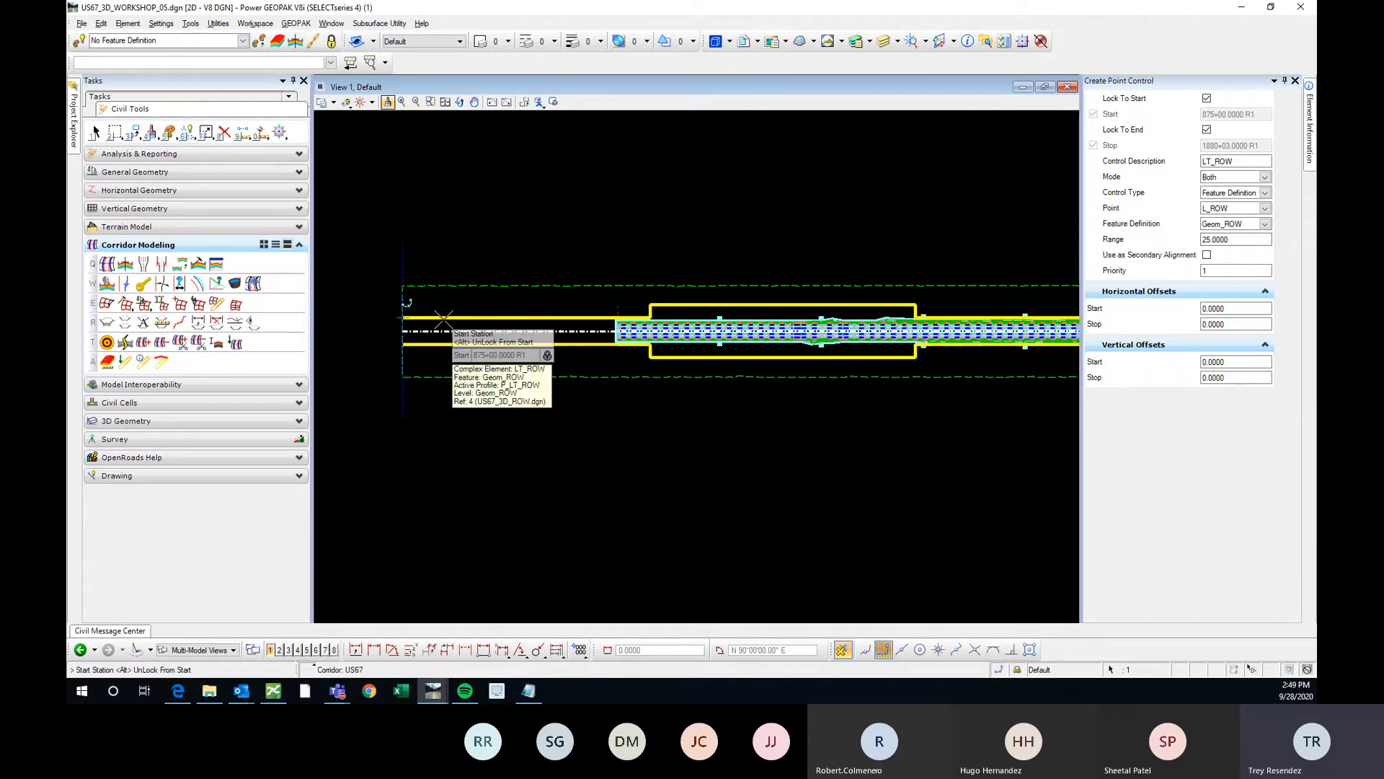
{"action": "scroll", "coordinate": [725, 328], "scroll_direction": "up", "scroll_amount": 1}
{"action": "scroll", "coordinate": [701, 310], "scroll_direction": "down", "scroll_amount": 1}
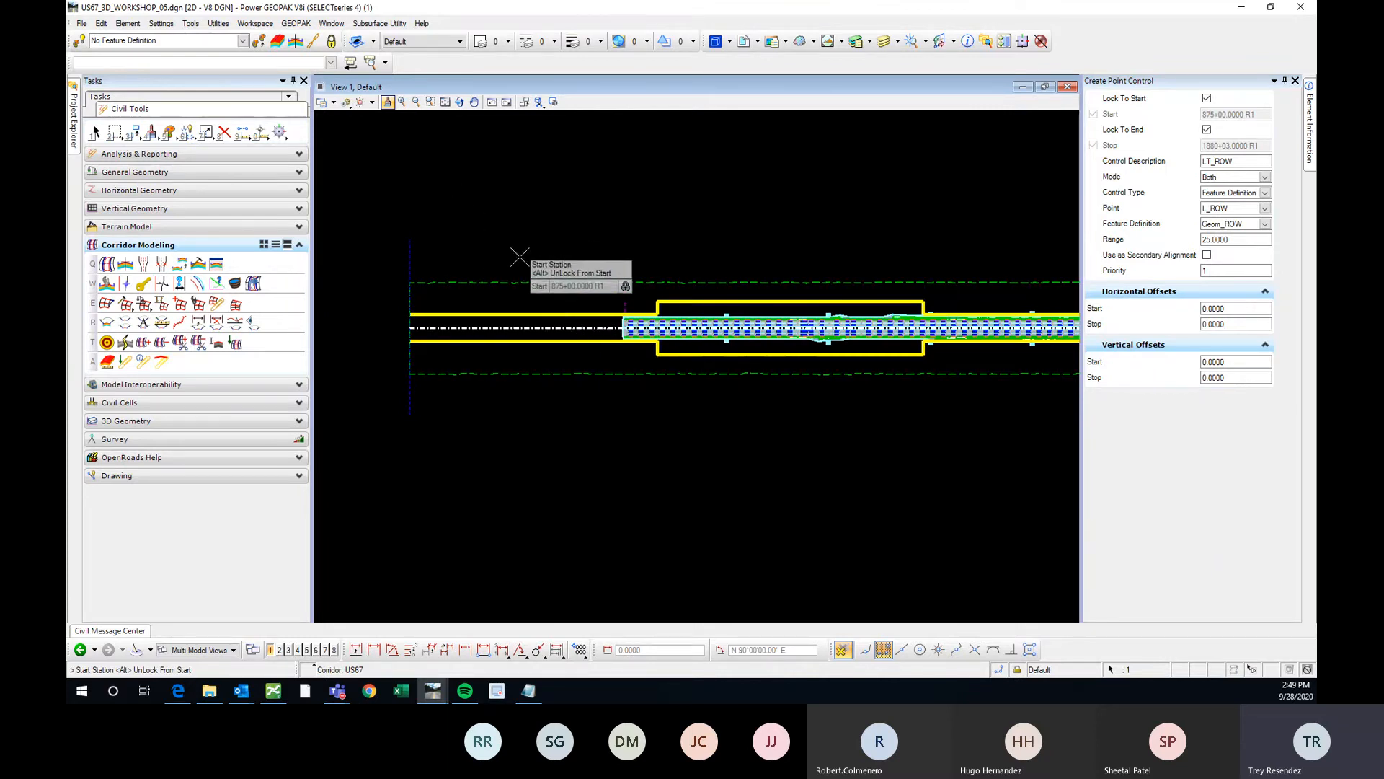
Set the LT_ROW point control's feature search range to -100
{"action": "double_click", "coordinate": [1215, 241]}
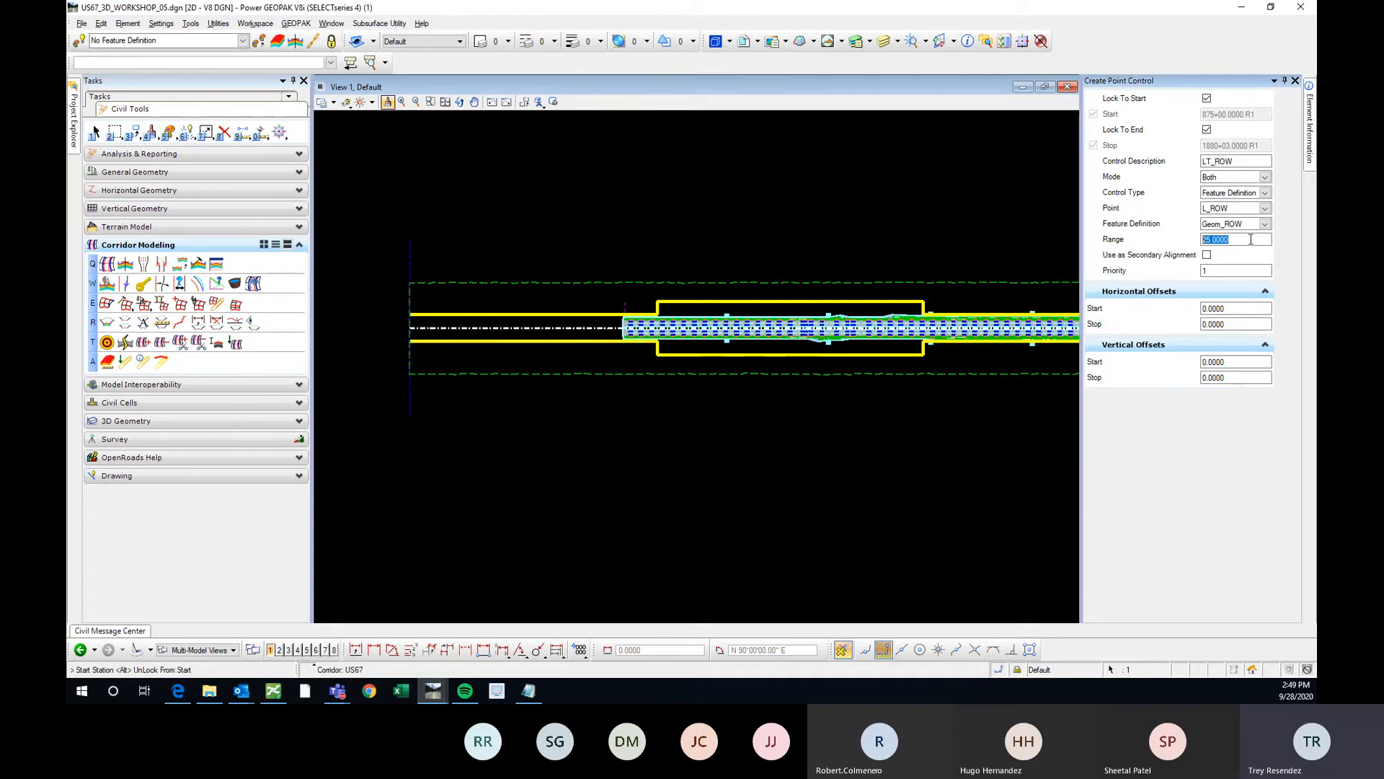
{"action": "type", "text": "1"}
{"action": "left_click", "coordinate": [1231, 271]}
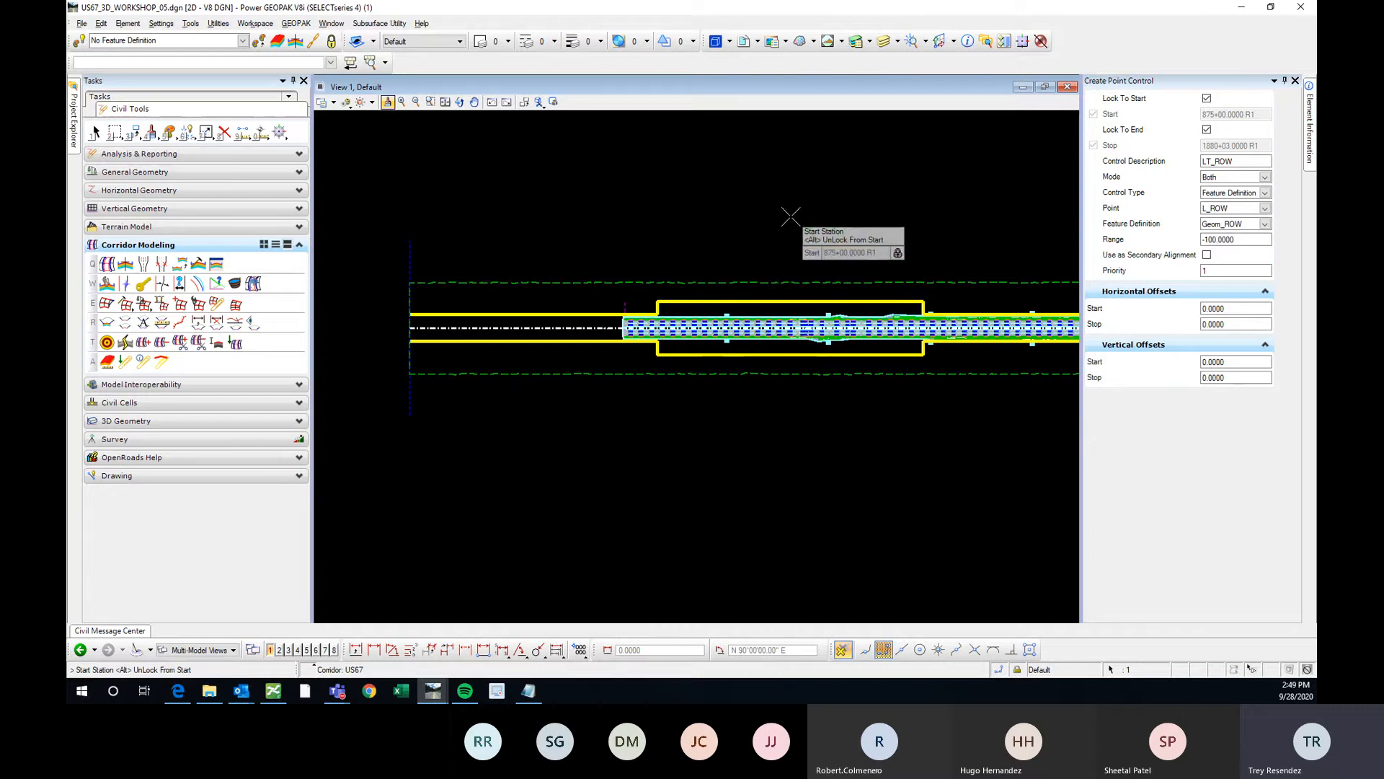
{"action": "left_click", "coordinate": [1203, 164]}
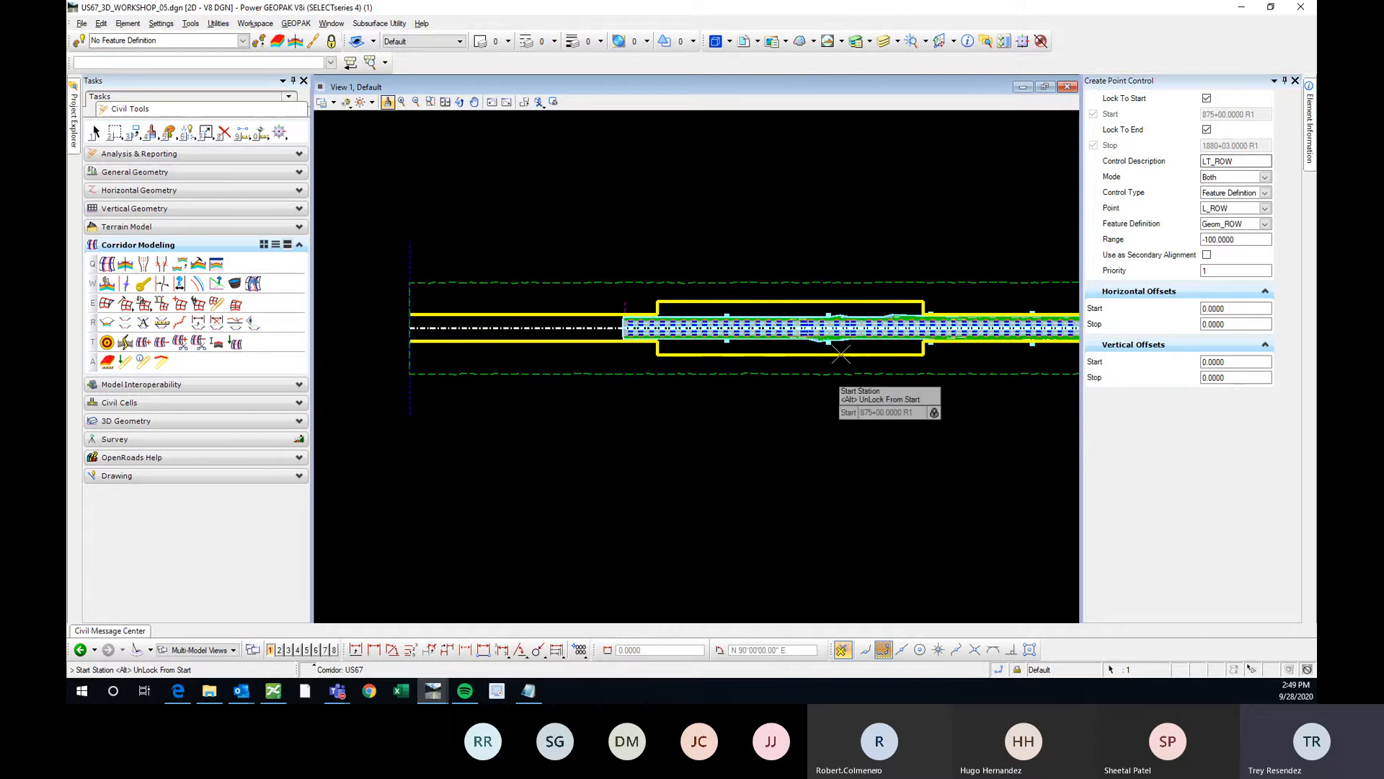
Create the LT_ROW point control over the full US67 corridor length with the entered settings and leave the command
{"action": "left_click", "coordinate": [734, 236]}
{"action": "left_click", "coordinate": [738, 236]}
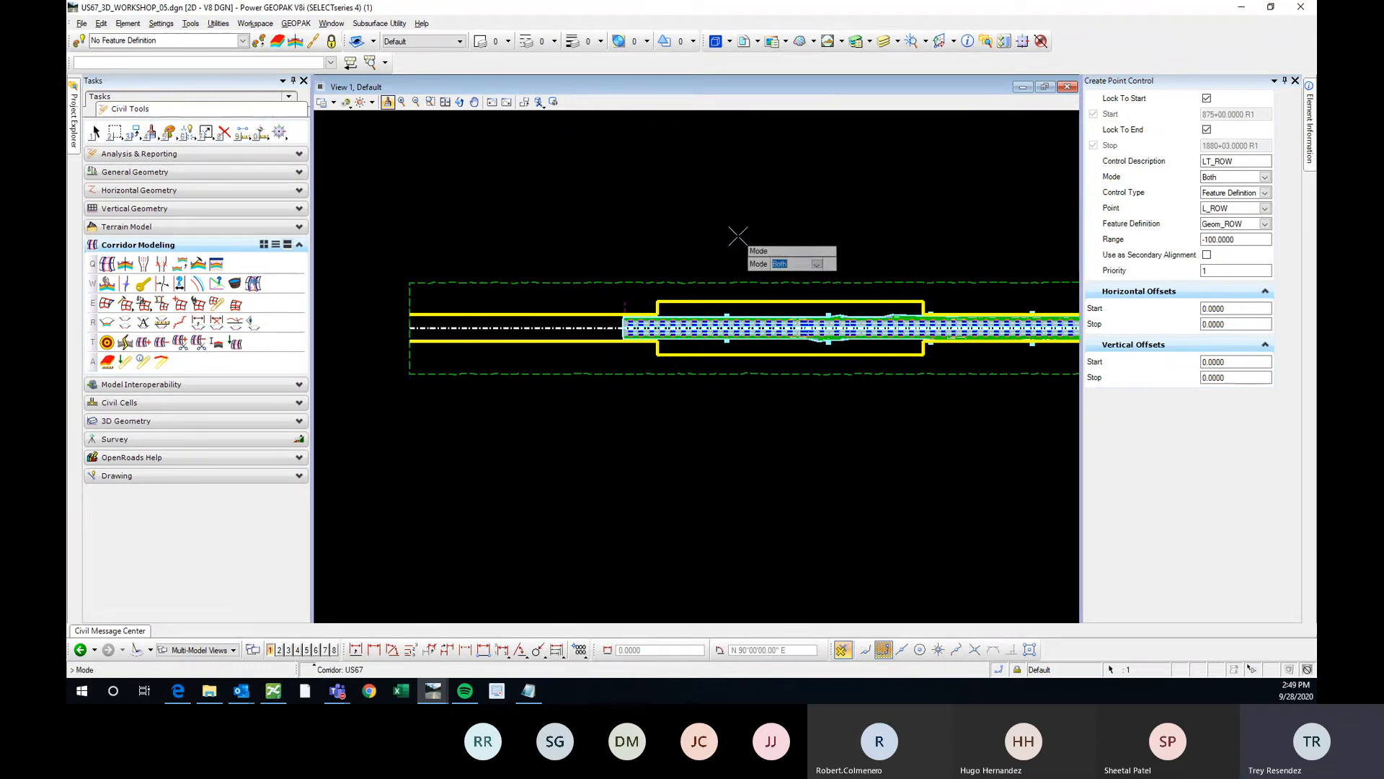
{"action": "left_click", "coordinate": [738, 235]}
{"action": "left_click", "coordinate": [737, 236]}
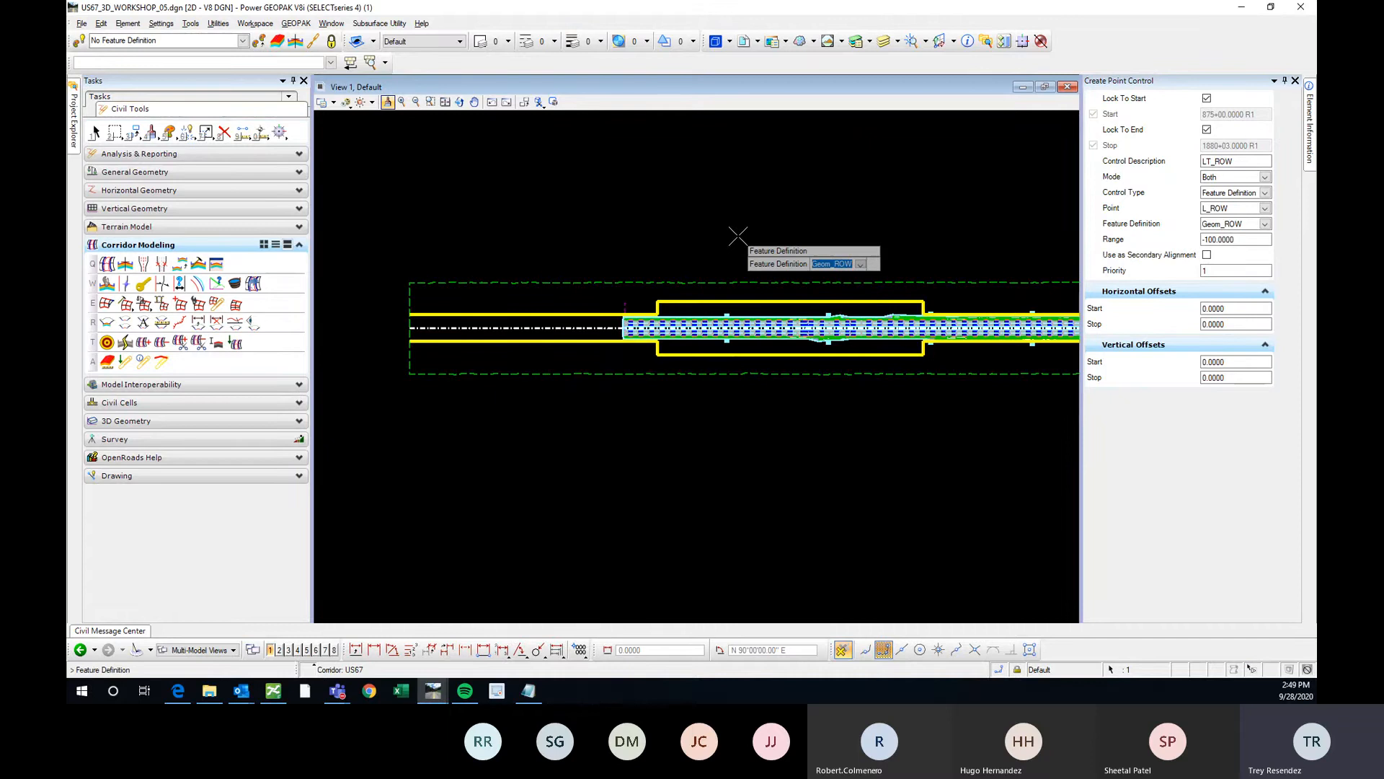
{"action": "left_click", "coordinate": [738, 236]}
{"action": "left_click", "coordinate": [737, 236]}
{"action": "left_click", "coordinate": [738, 235]}
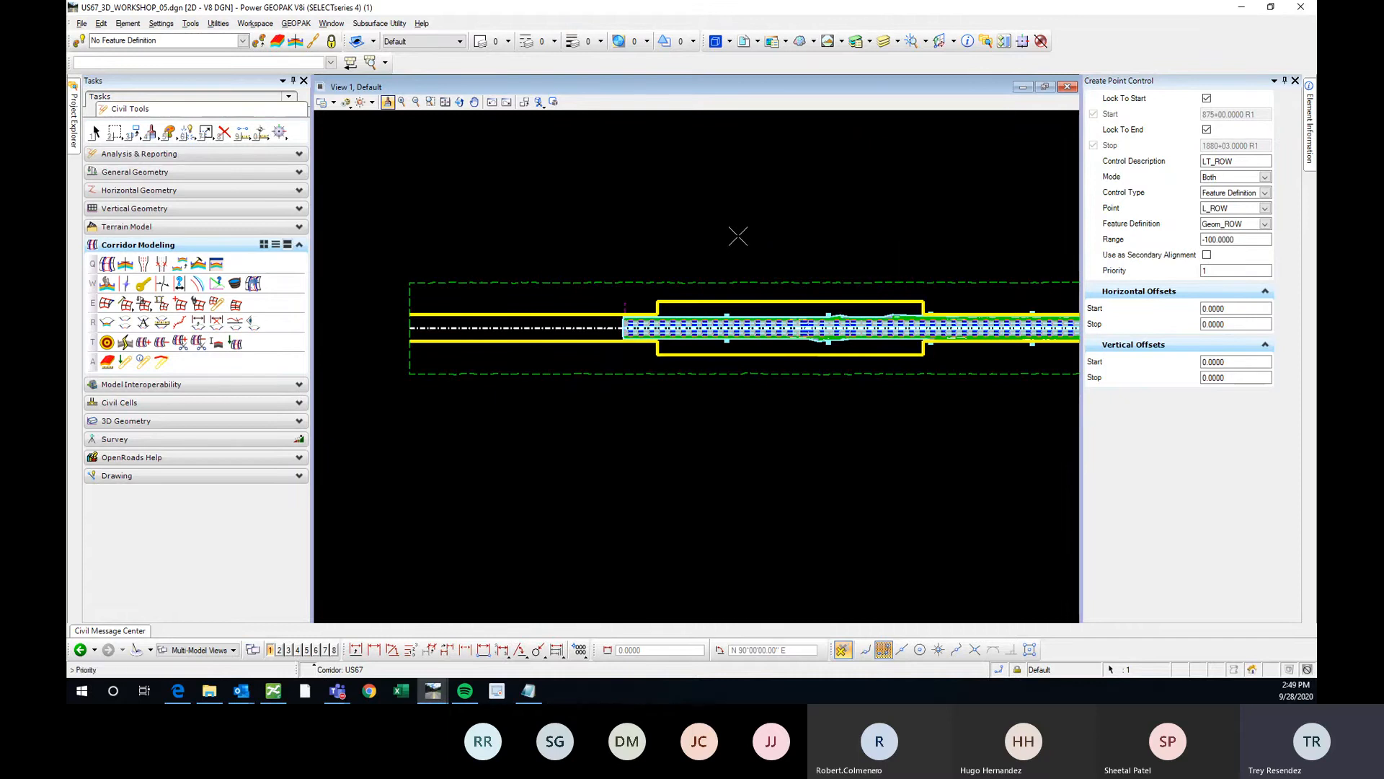
{"action": "left_click", "coordinate": [737, 236]}
{"action": "left_click", "coordinate": [738, 236]}
{"action": "left_click", "coordinate": [738, 235]}
{"action": "left_click", "coordinate": [738, 235]}
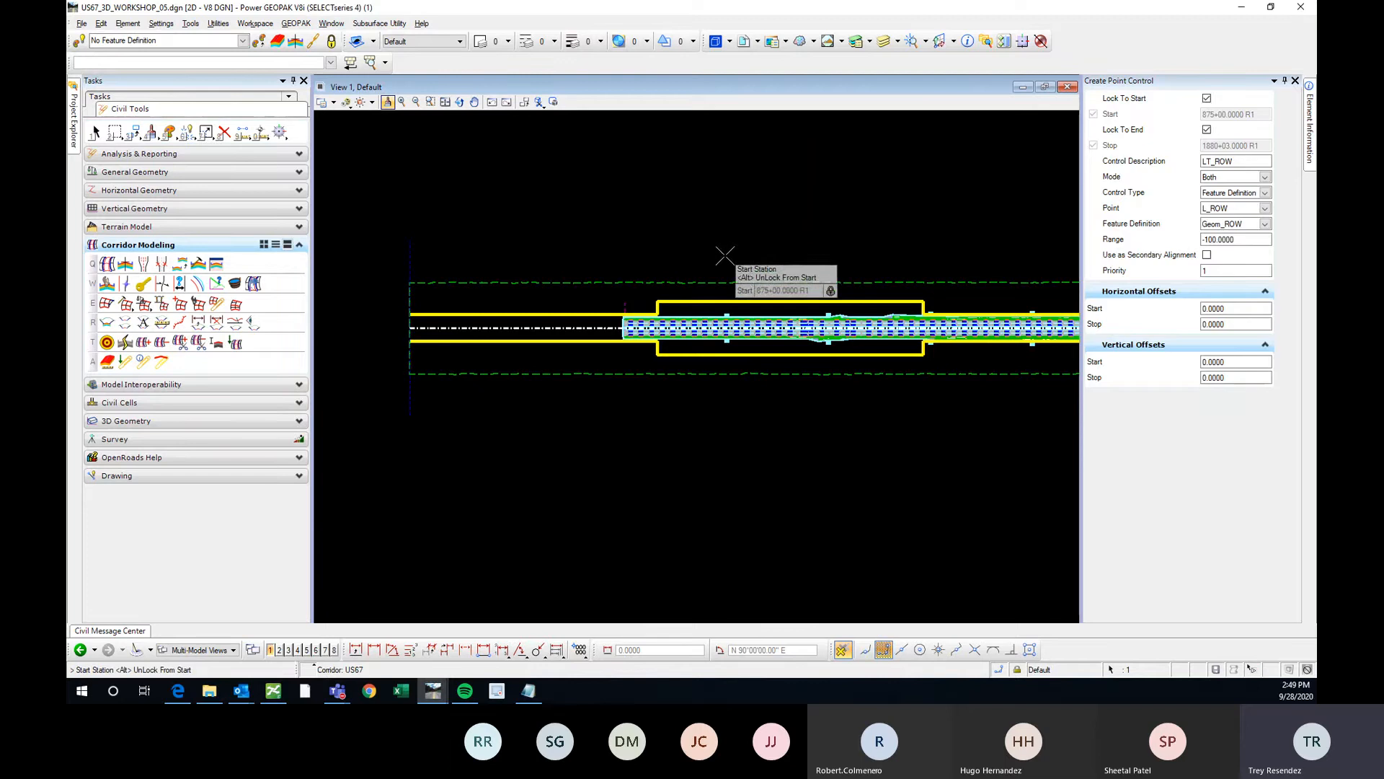
{"action": "right_click", "coordinate": [716, 265]}
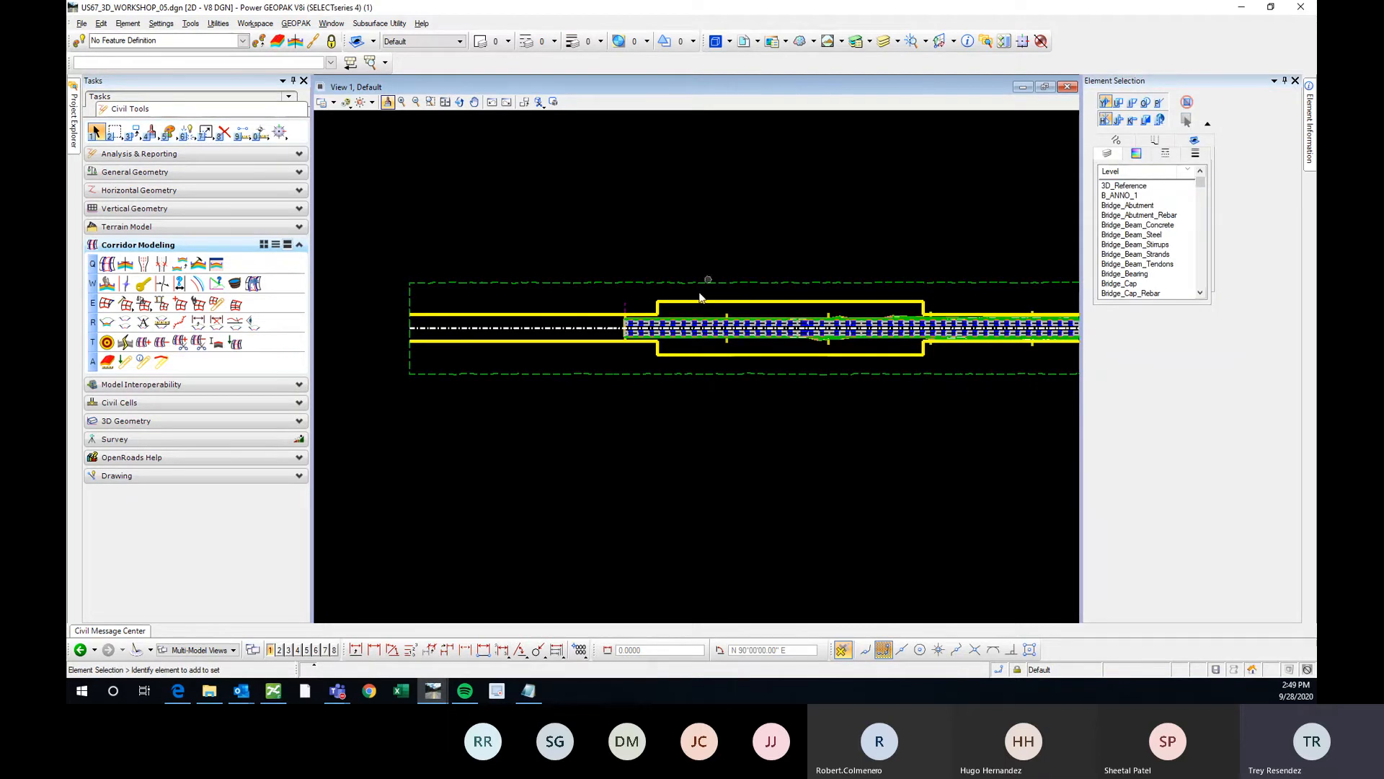
Select the US67 corridor near the widened right-of-way and open its cross-section model in a second view
{"action": "scroll", "coordinate": [463, 356], "scroll_direction": "down", "scroll_amount": 2}
{"action": "scroll", "coordinate": [613, 328], "scroll_direction": "up", "scroll_amount": 5}
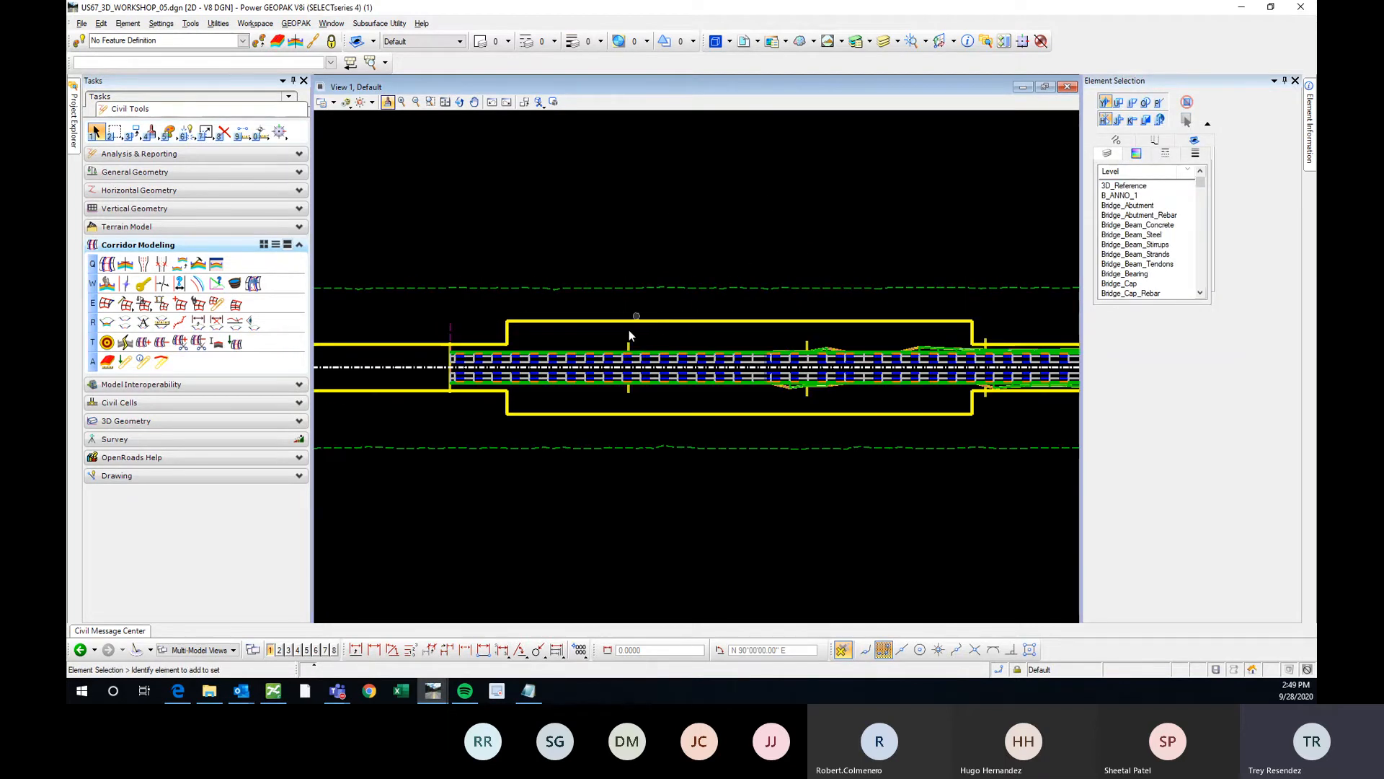
{"action": "scroll", "coordinate": [623, 328], "scroll_direction": "down", "scroll_amount": 5}
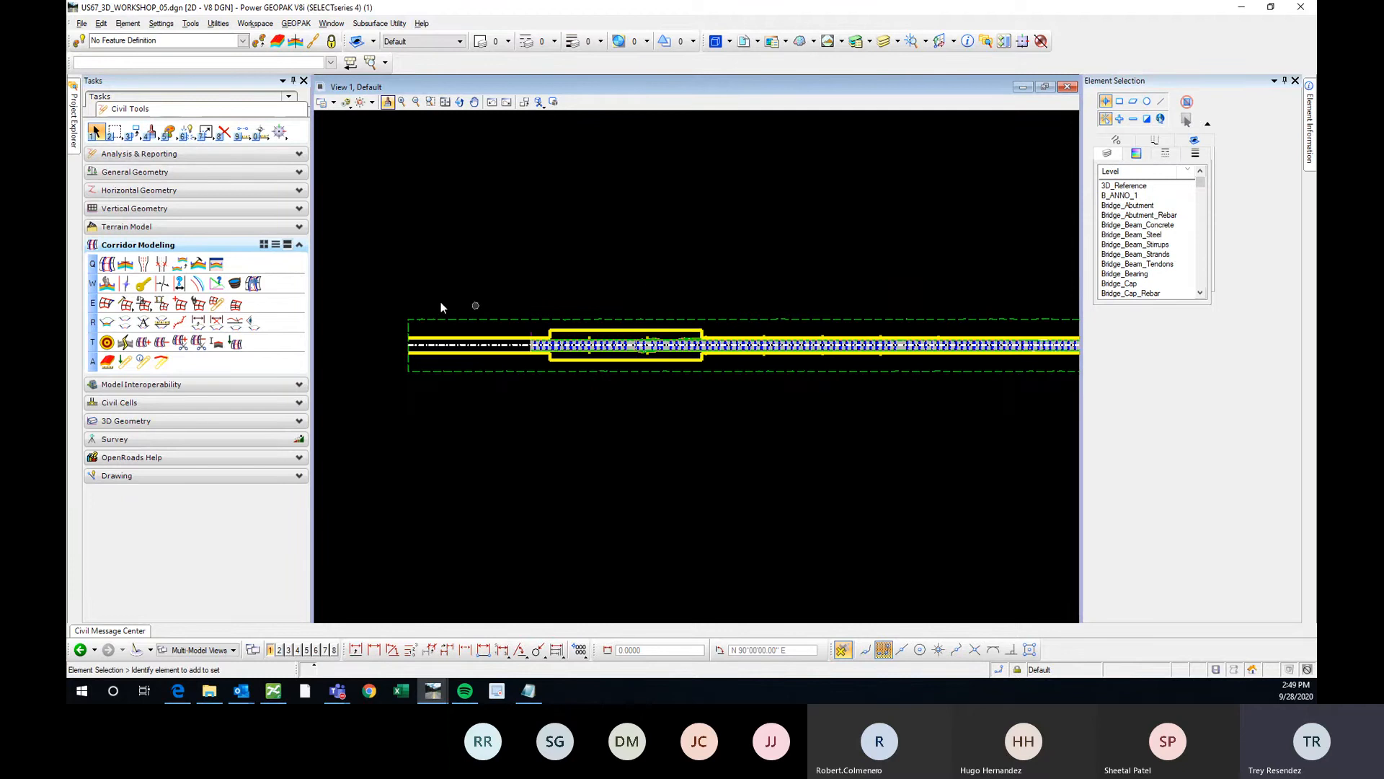
{"action": "scroll", "coordinate": [440, 301], "scroll_direction": "down", "scroll_amount": 3}
{"action": "scroll", "coordinate": [587, 326], "scroll_direction": "up", "scroll_amount": 6}
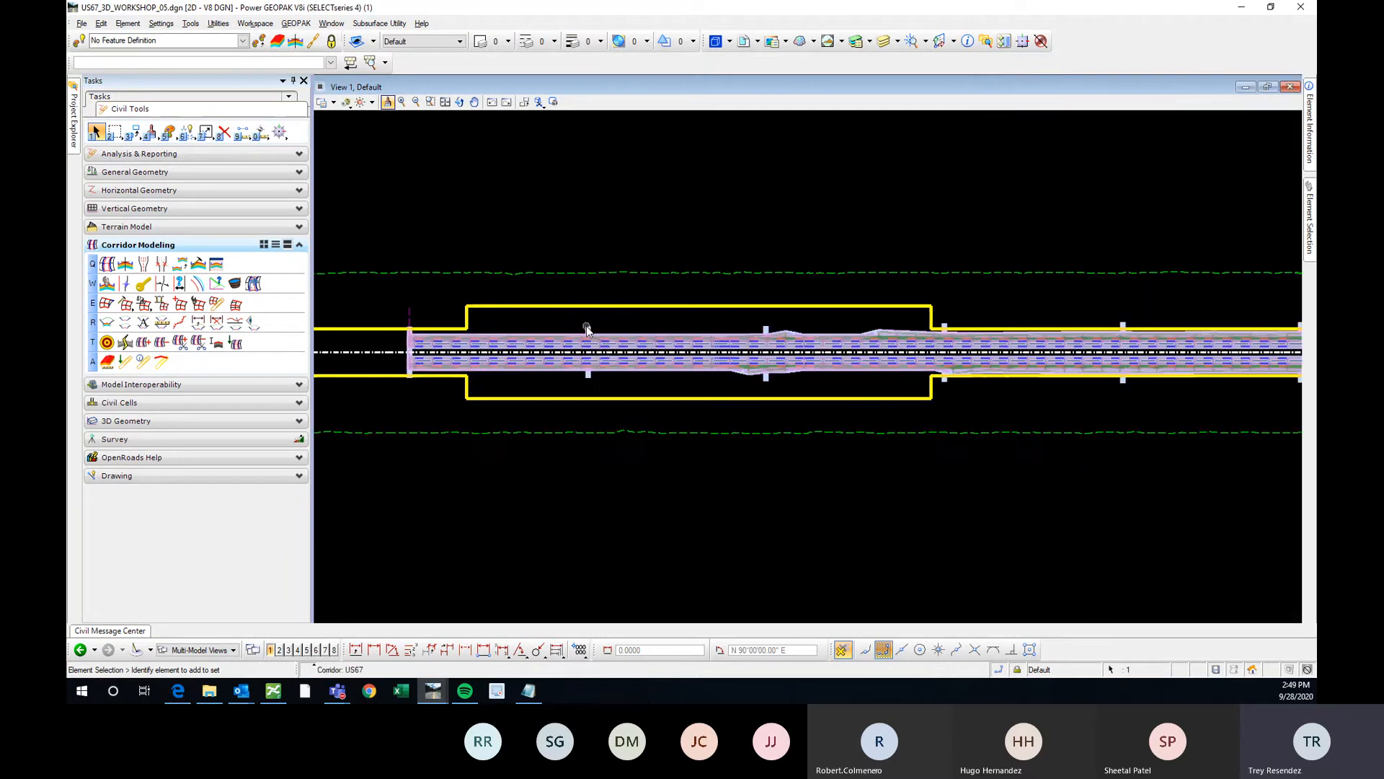
{"action": "left_click", "coordinate": [586, 326]}
{"action": "left_click", "coordinate": [624, 319]}
{"action": "left_click", "coordinate": [646, 359]}
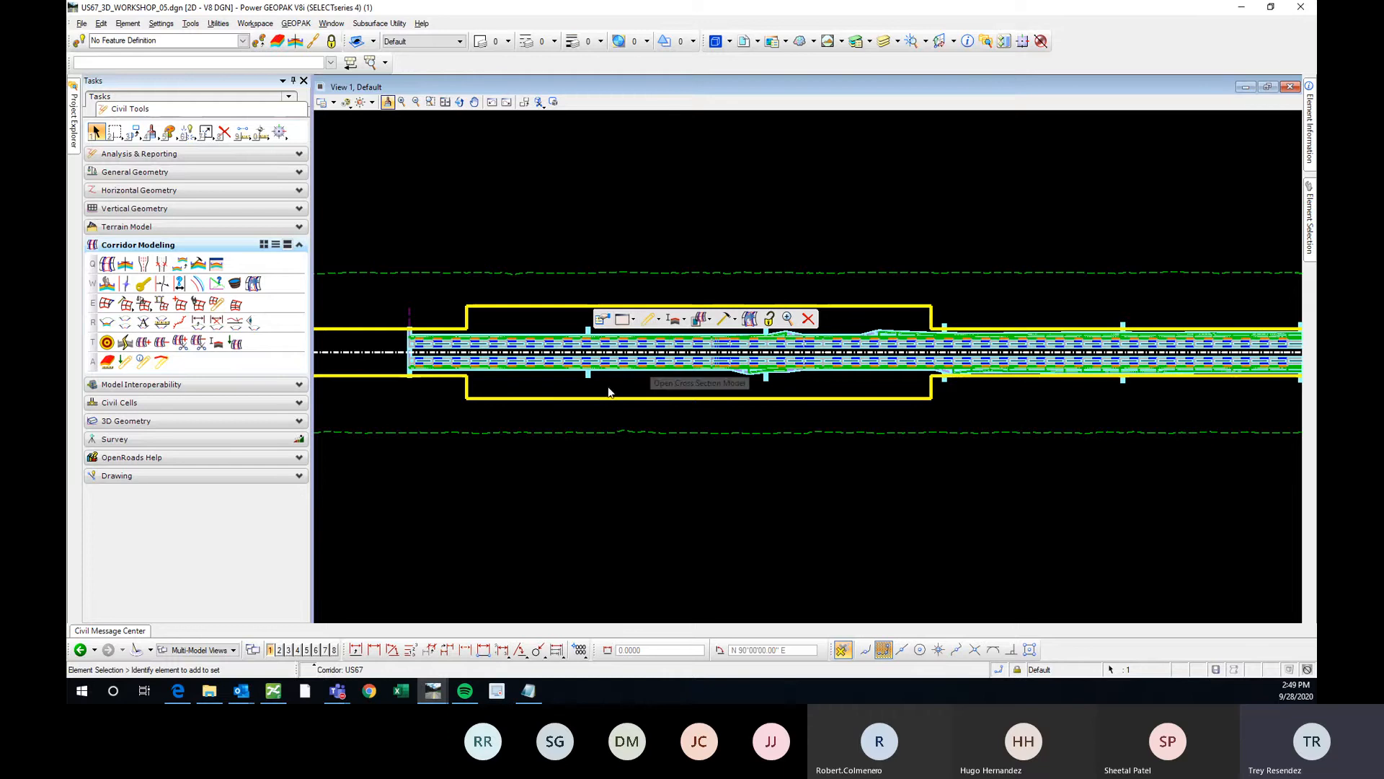
{"action": "left_click", "coordinate": [871, 479]}
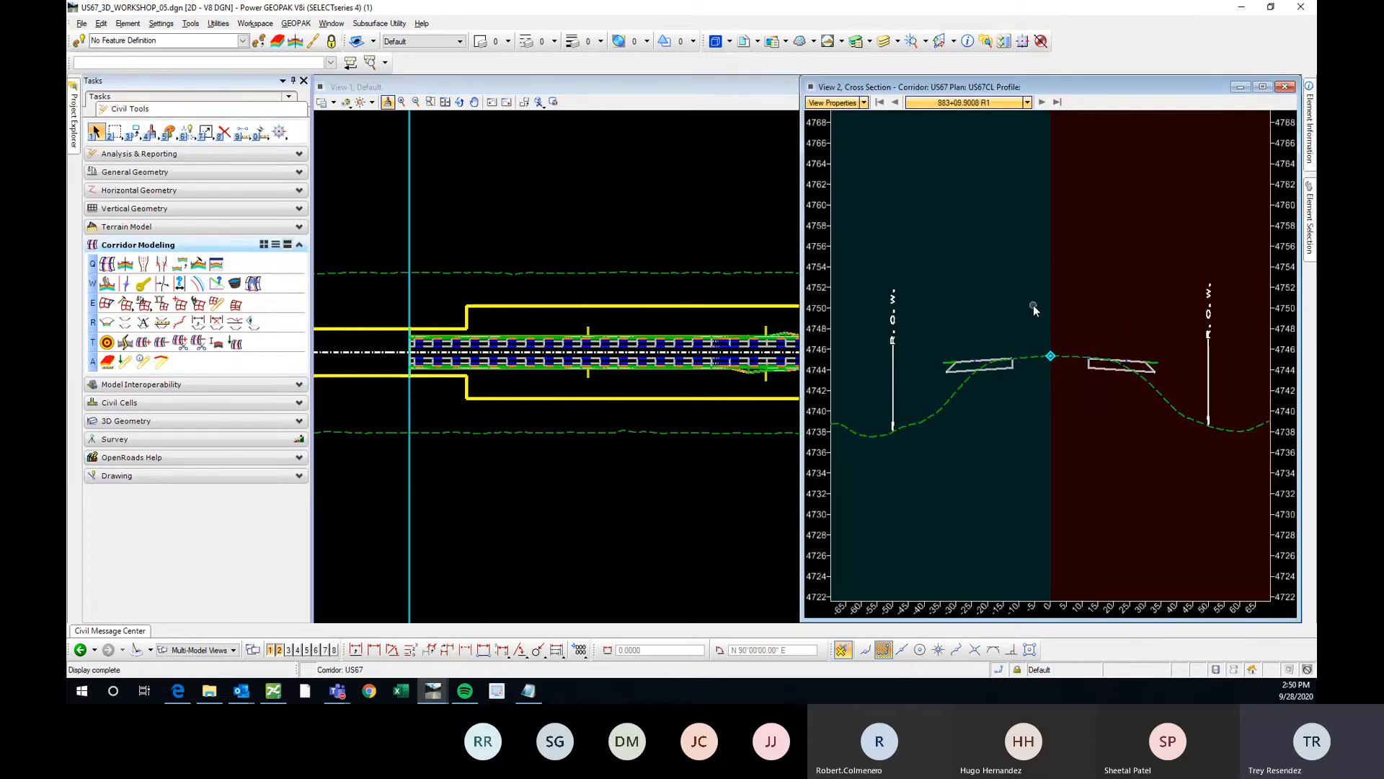
Inspect the R.O.W. markers in the cross section and tile the plan and cross-section views side by side
{"action": "scroll", "coordinate": [1033, 309], "scroll_direction": "down", "scroll_amount": 5}
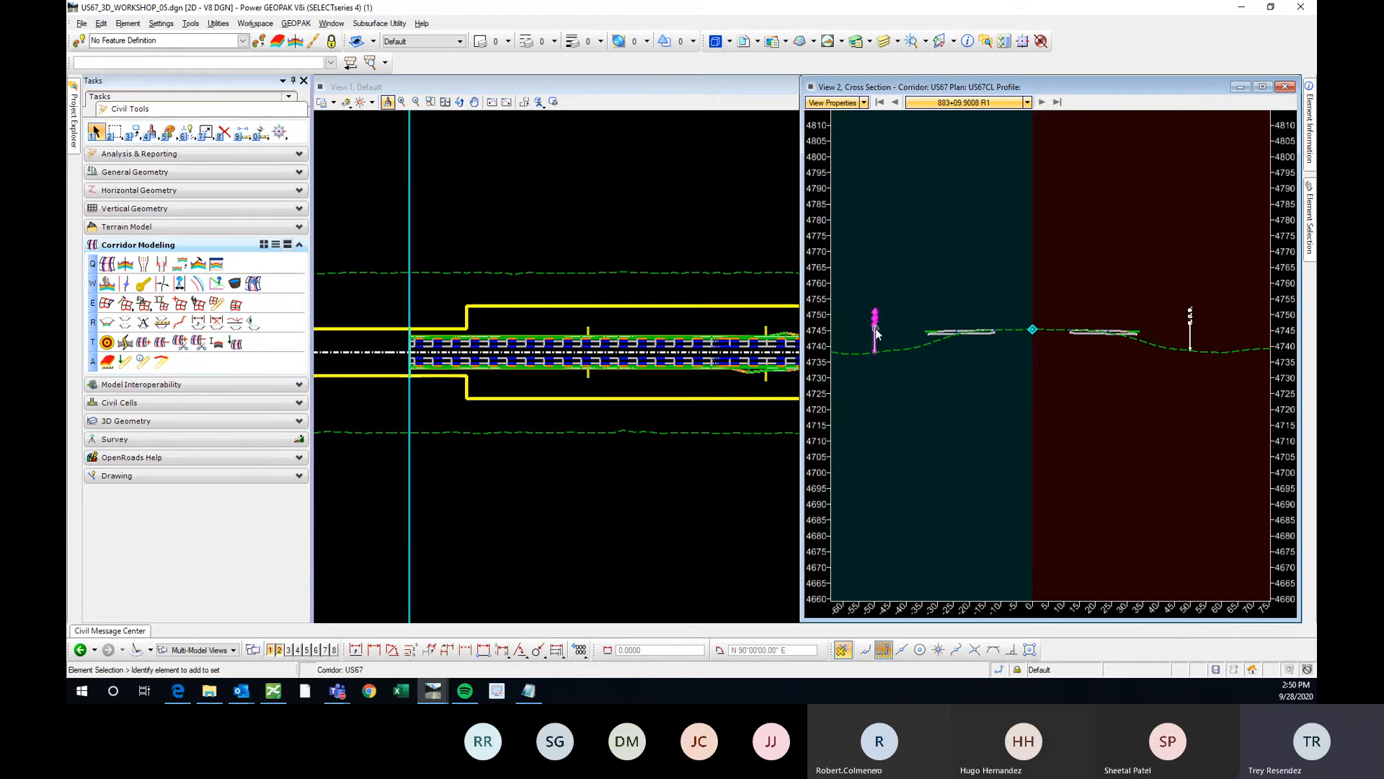
{"action": "scroll", "coordinate": [876, 328], "scroll_direction": "up", "scroll_amount": 2}
{"action": "scroll", "coordinate": [875, 327], "scroll_direction": "up", "scroll_amount": 1}
{"action": "scroll", "coordinate": [885, 331], "scroll_direction": "down", "scroll_amount": 2}
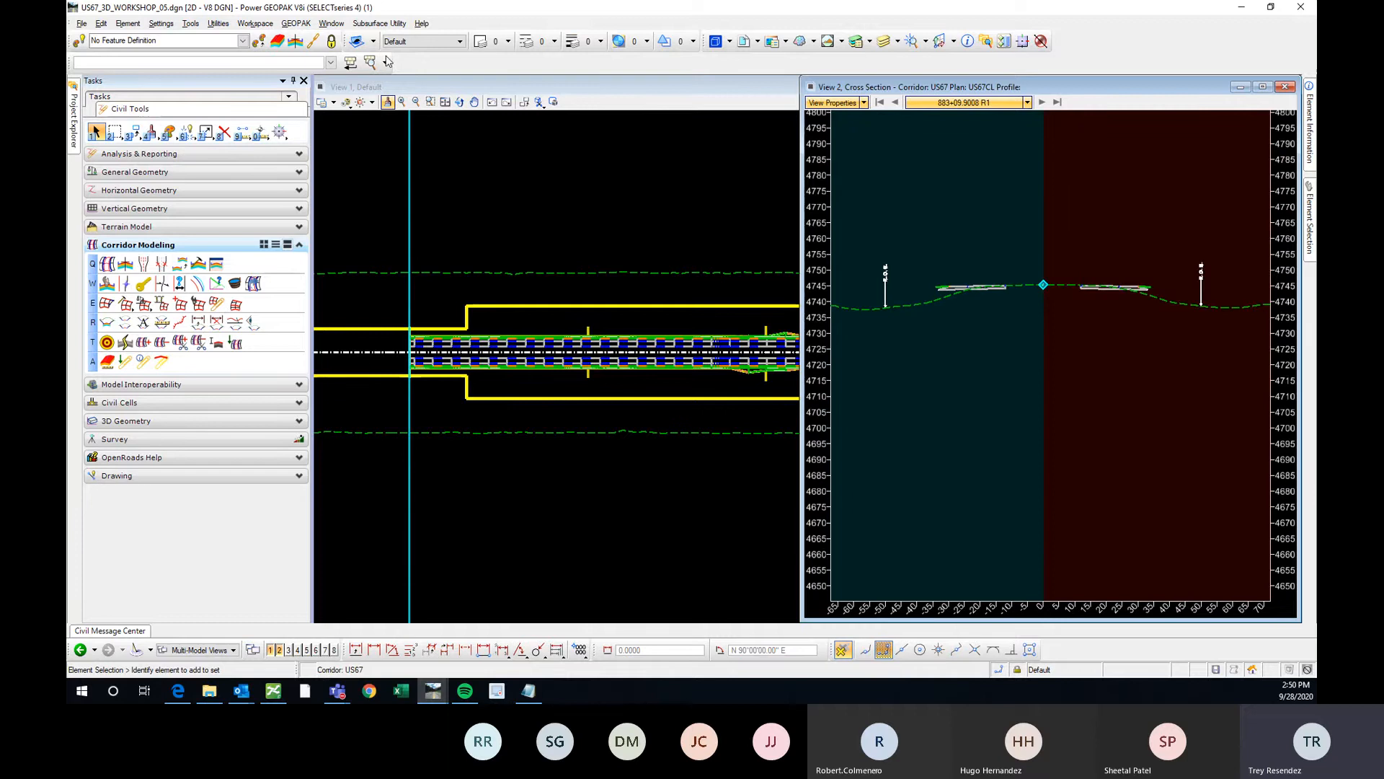
{"action": "left_click", "coordinate": [332, 23]}
{"action": "left_click", "coordinate": [379, 78]}
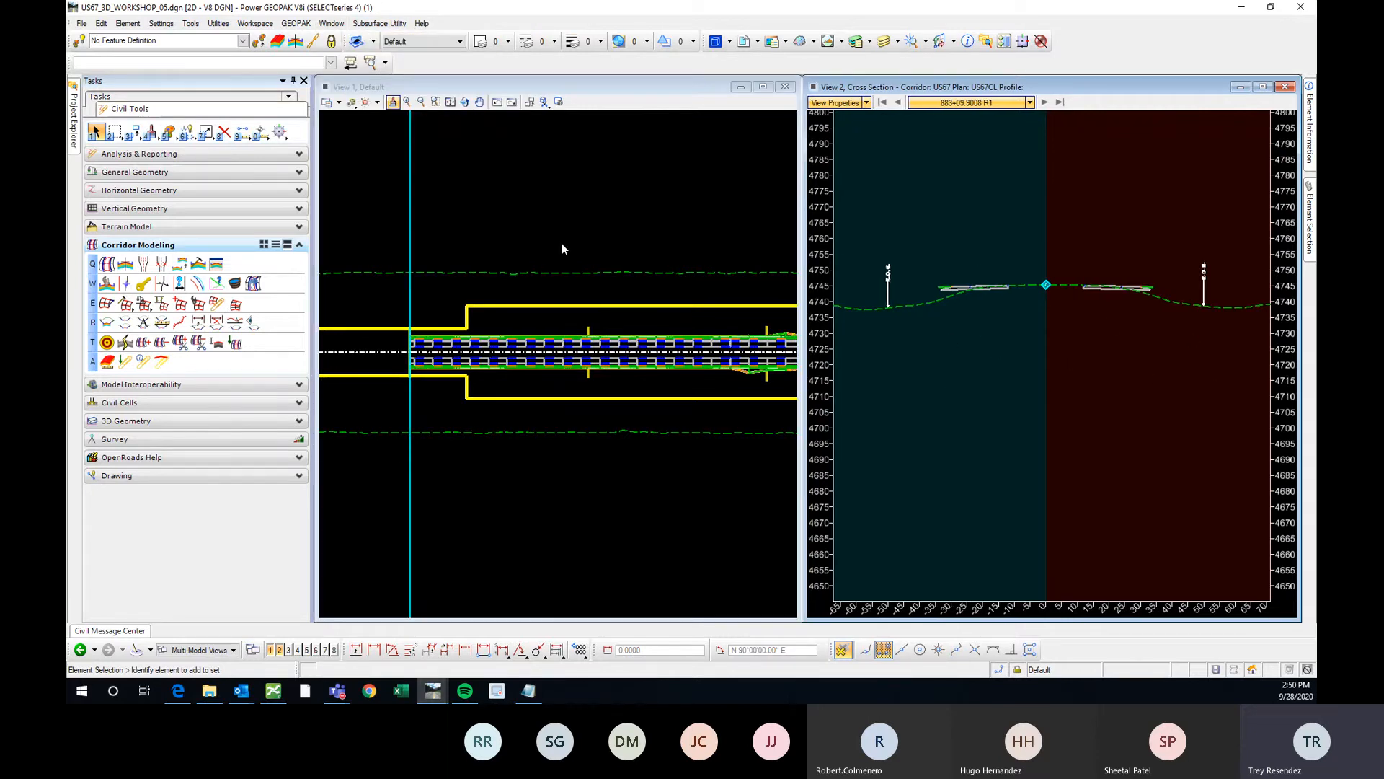
Activate the US67 corridor's locked rule and reprocess the corridor
{"action": "left_click", "coordinate": [585, 329]}
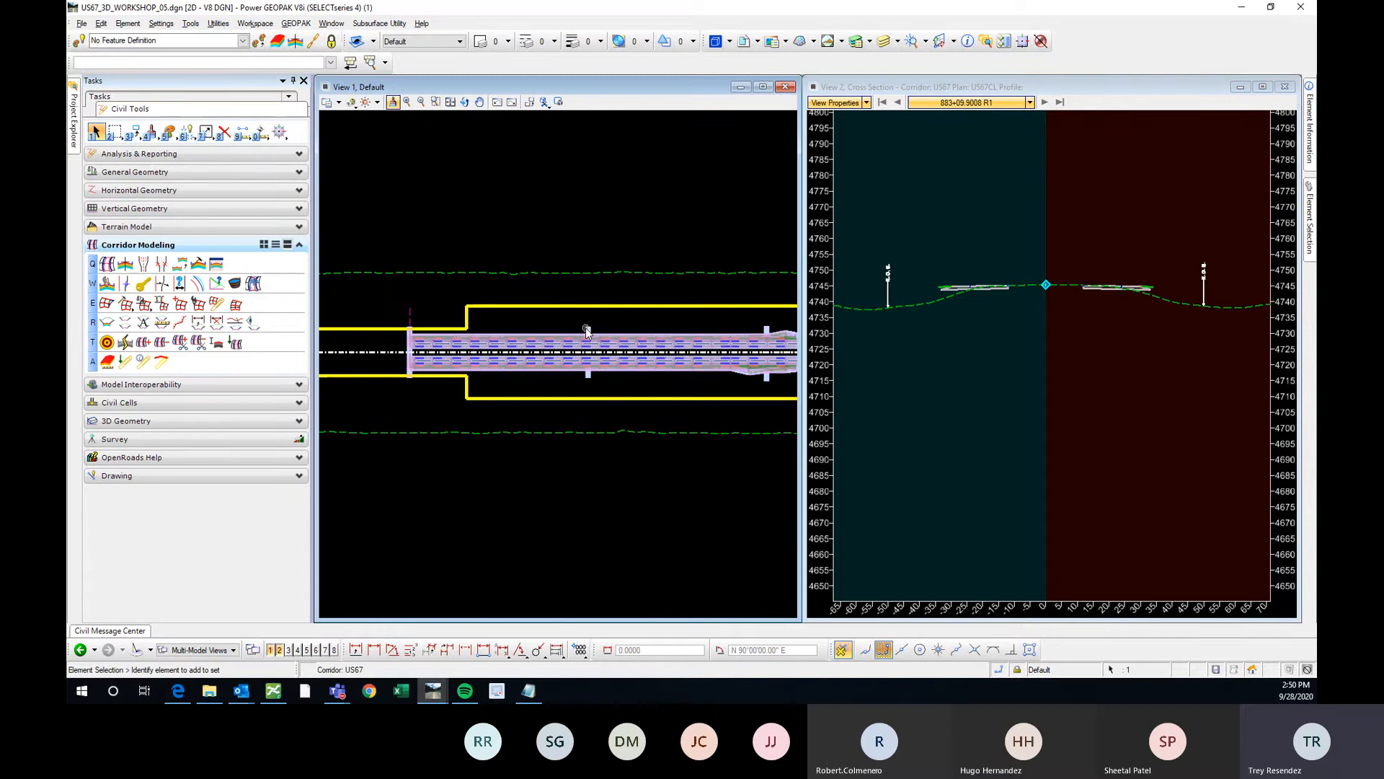
{"action": "left_click", "coordinate": [586, 328]}
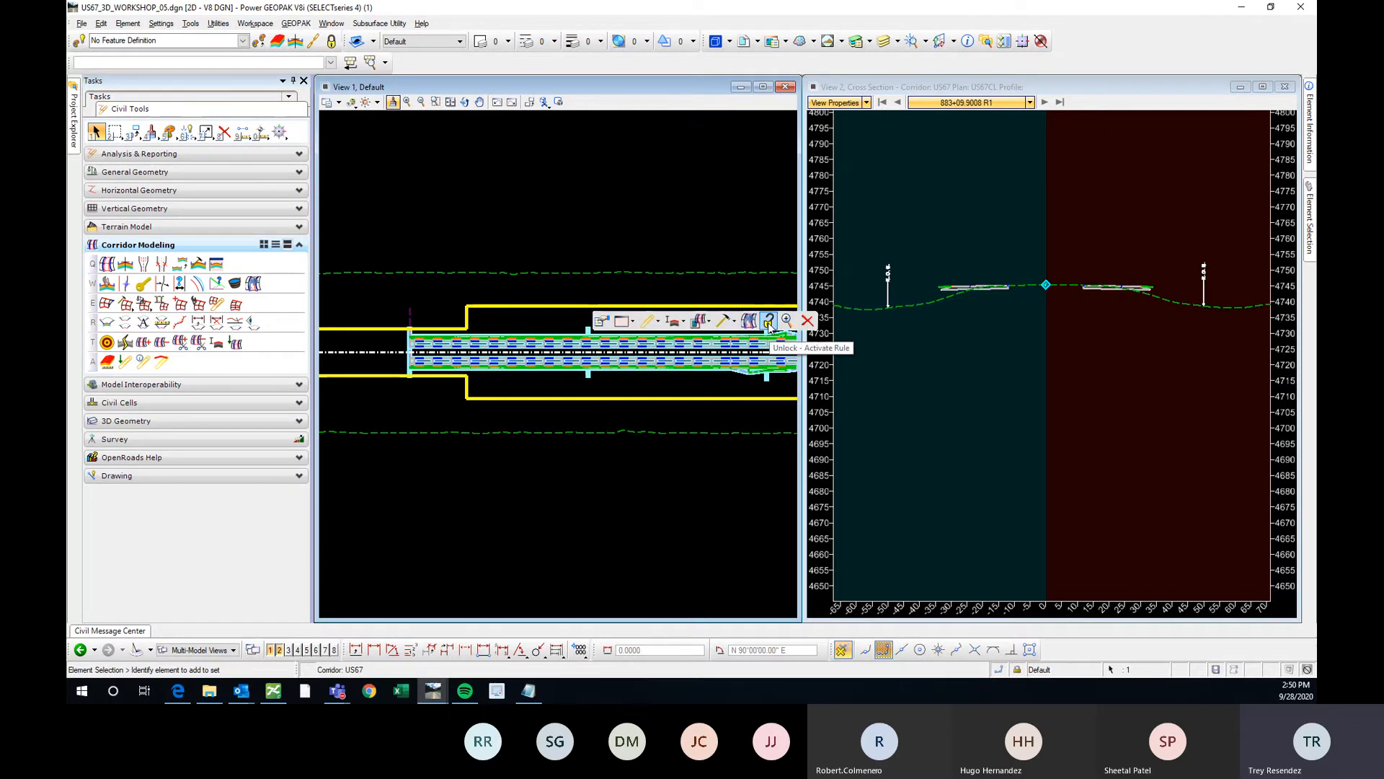
{"action": "left_click", "coordinate": [769, 322]}
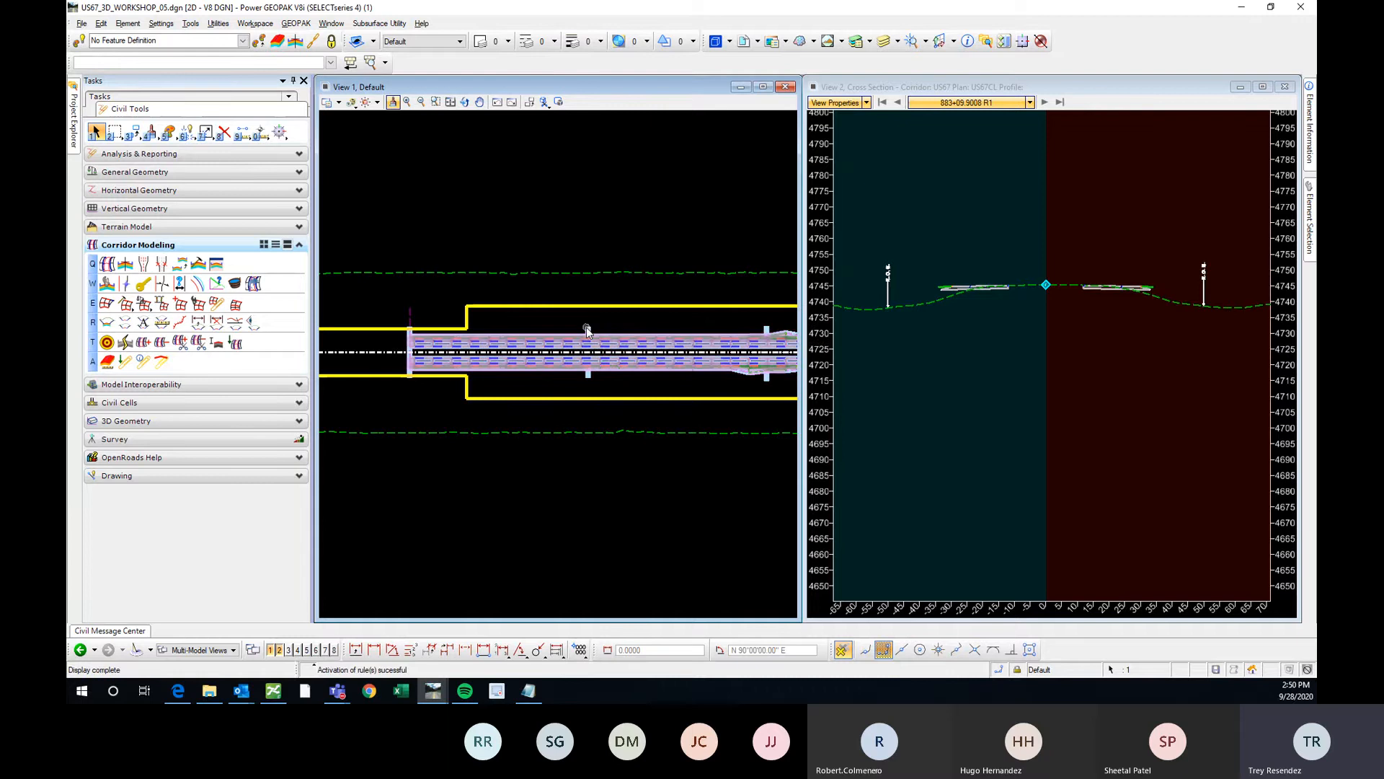
{"action": "mouse_move", "coordinate": [586, 326]}
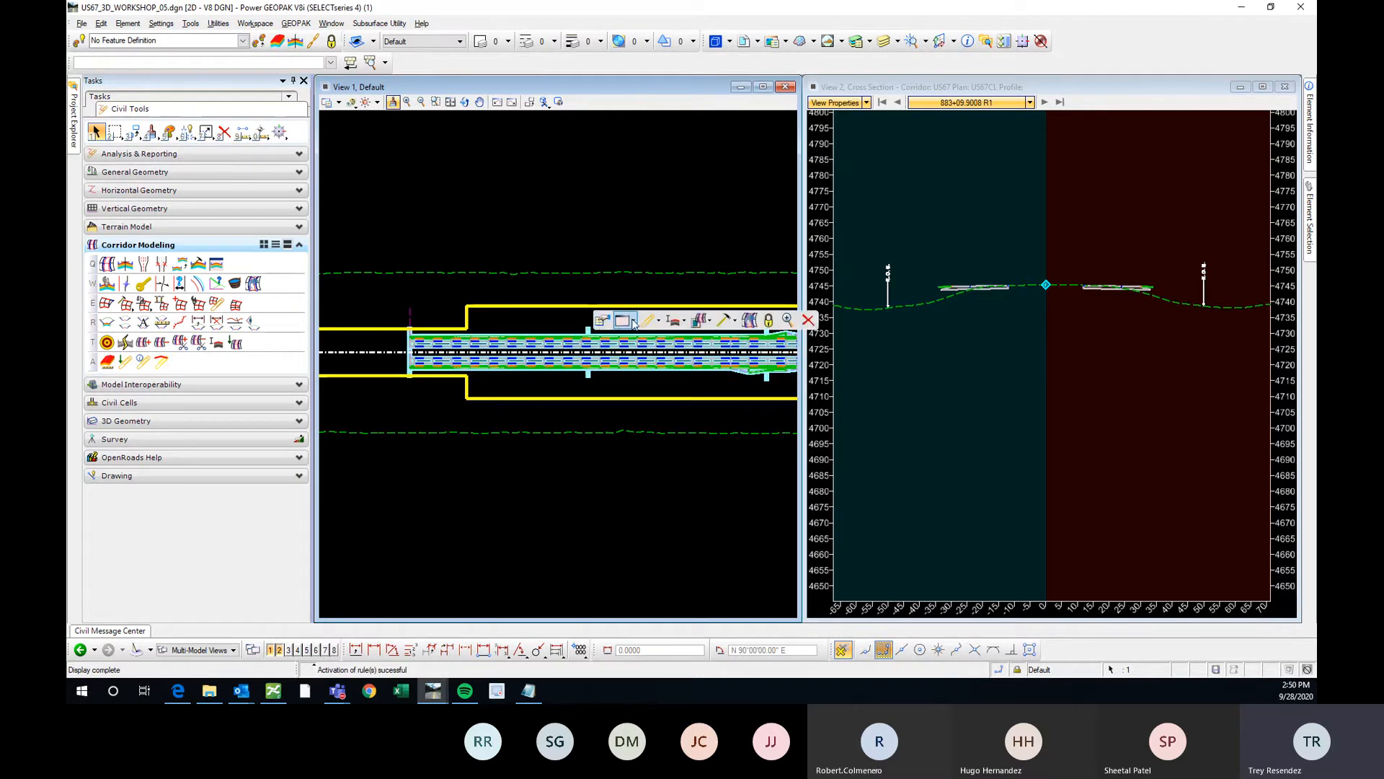
{"action": "left_click", "coordinate": [751, 320]}
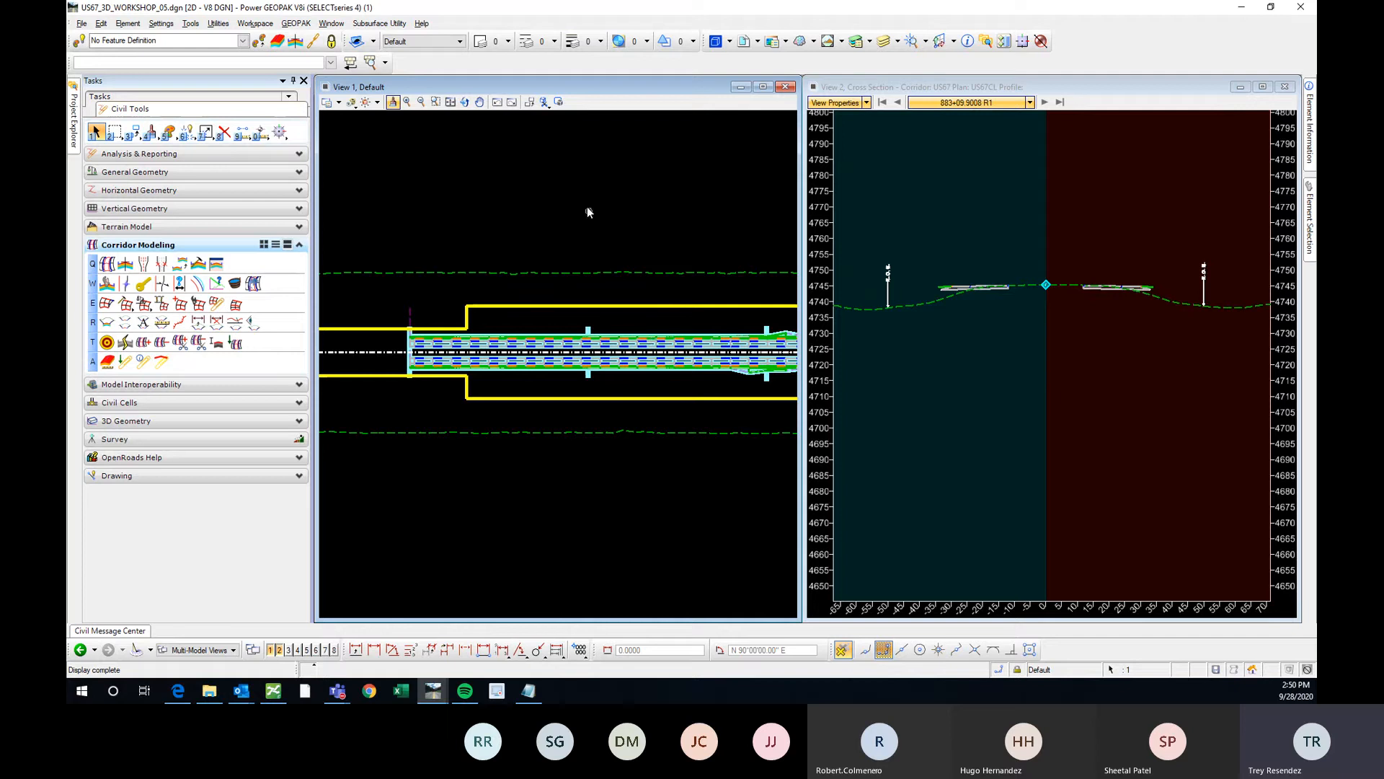
Compare the right-of-way lines in plan with the left R.O.W. marker in the corridor's first cross section
{"action": "scroll", "coordinate": [1032, 293], "scroll_direction": "down", "scroll_amount": 2}
{"action": "scroll", "coordinate": [526, 283], "scroll_direction": "down", "scroll_amount": 4}
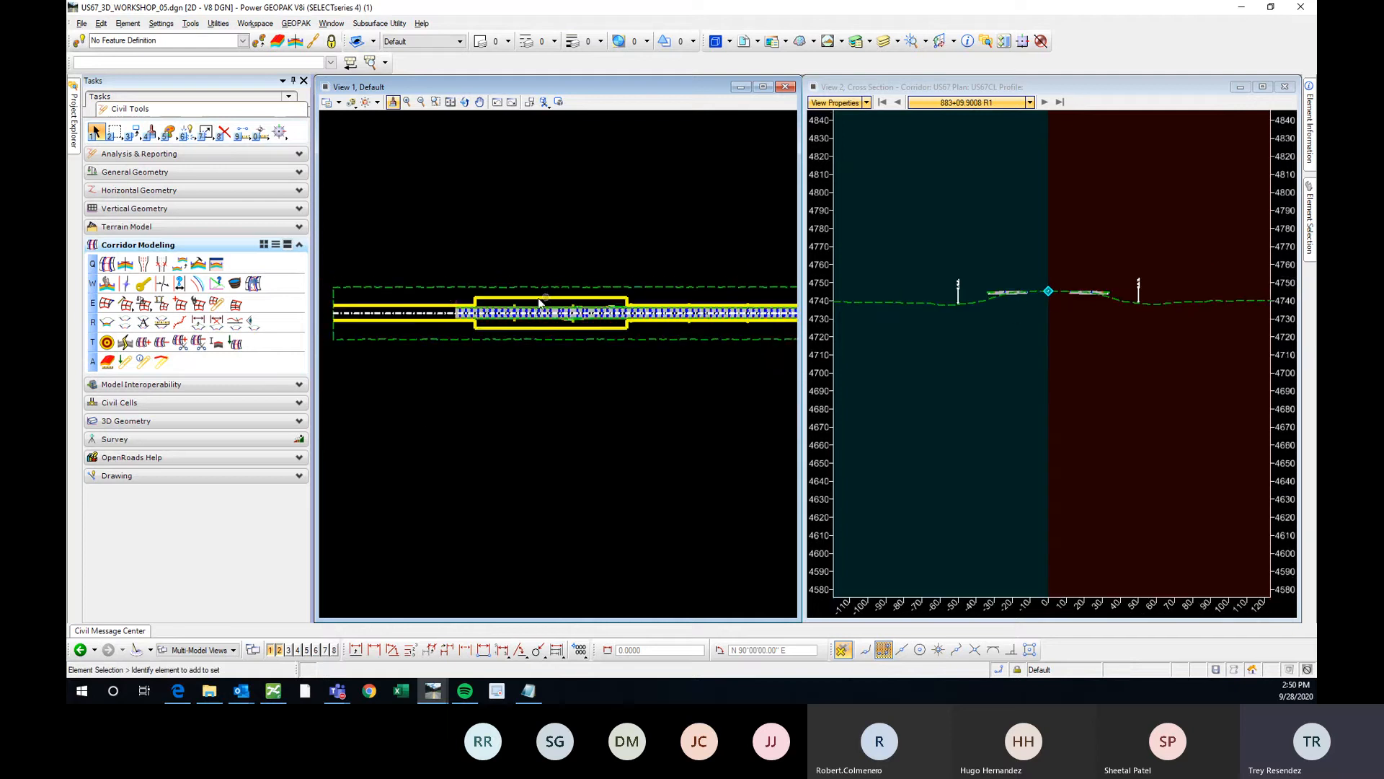
{"action": "scroll", "coordinate": [540, 303], "scroll_direction": "up", "scroll_amount": 2}
{"action": "scroll", "coordinate": [953, 300], "scroll_direction": "down", "scroll_amount": 1}
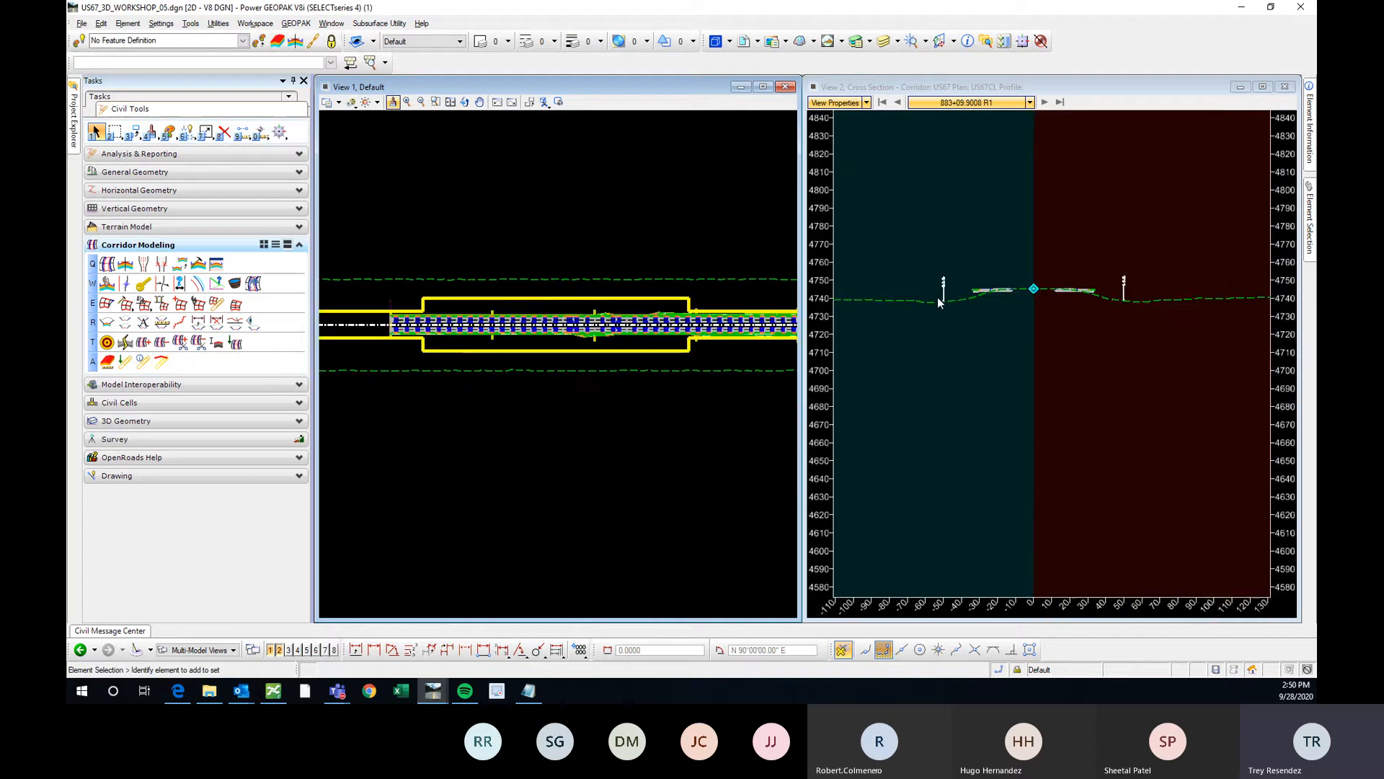
{"action": "scroll", "coordinate": [946, 296], "scroll_direction": "up", "scroll_amount": 5}
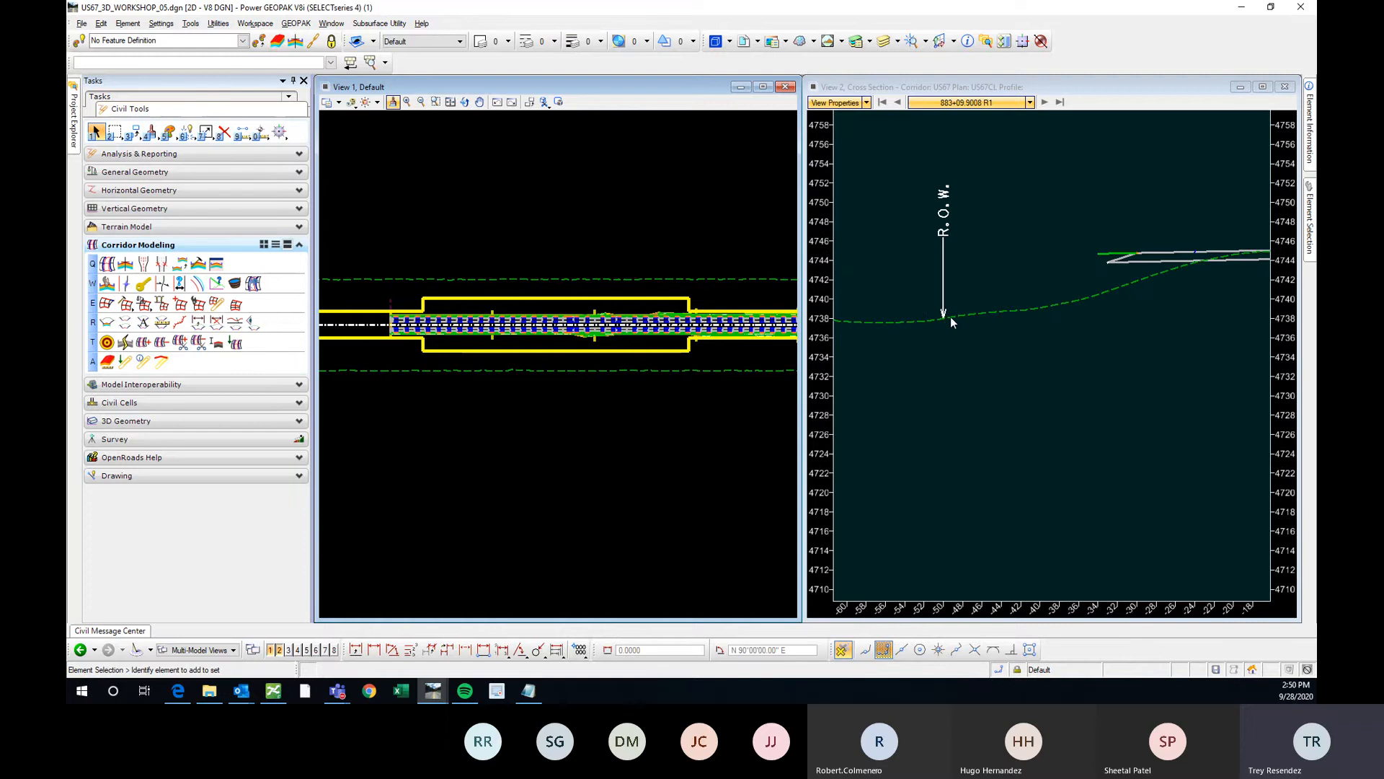
{"action": "scroll", "coordinate": [937, 333], "scroll_direction": "down", "scroll_amount": 2}
{"action": "left_click", "coordinate": [937, 338]}
{"action": "scroll", "coordinate": [584, 301], "scroll_direction": "down", "scroll_amount": 1}
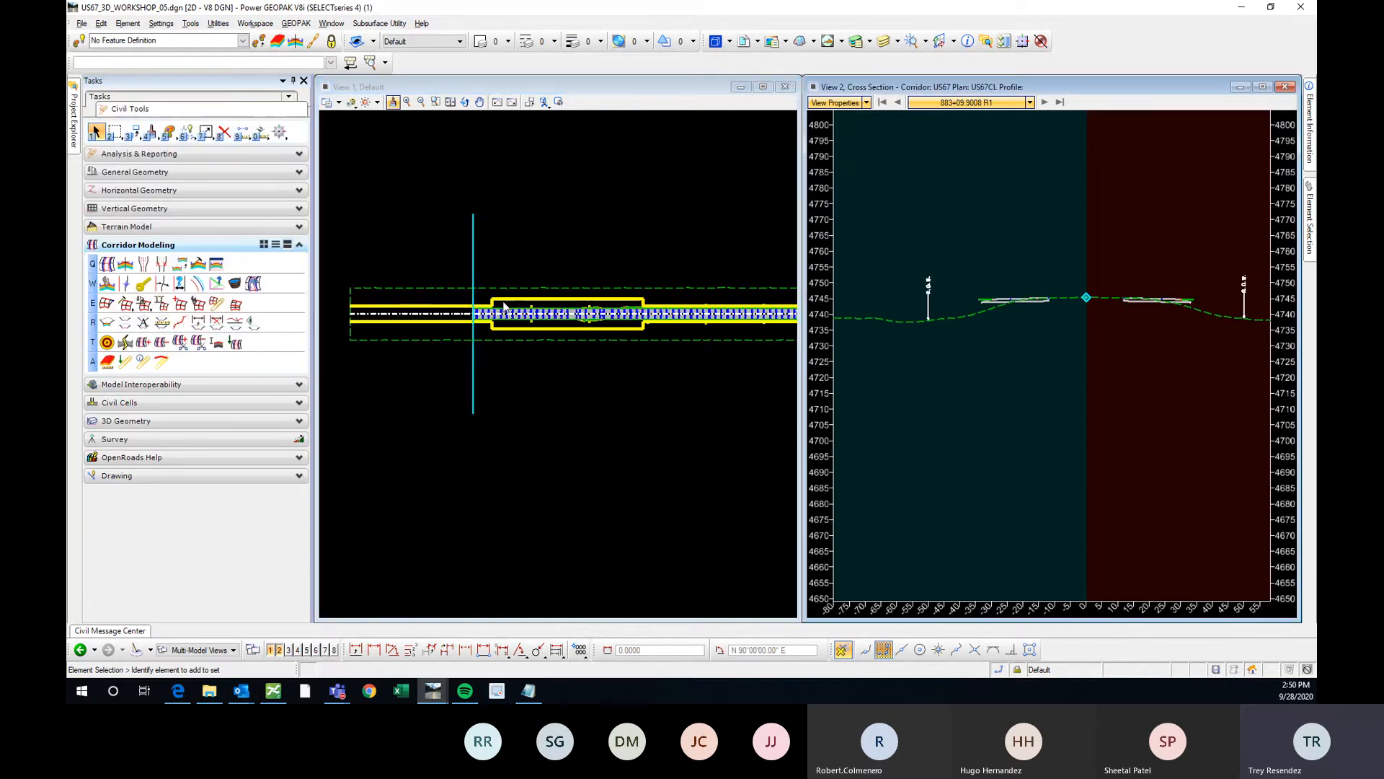
Advance the cross section to station 886+80 and check the R.O.W. markers along the widened right-of-way
{"action": "left_click", "coordinate": [1044, 102]}
{"action": "left_click", "coordinate": [1044, 102]}
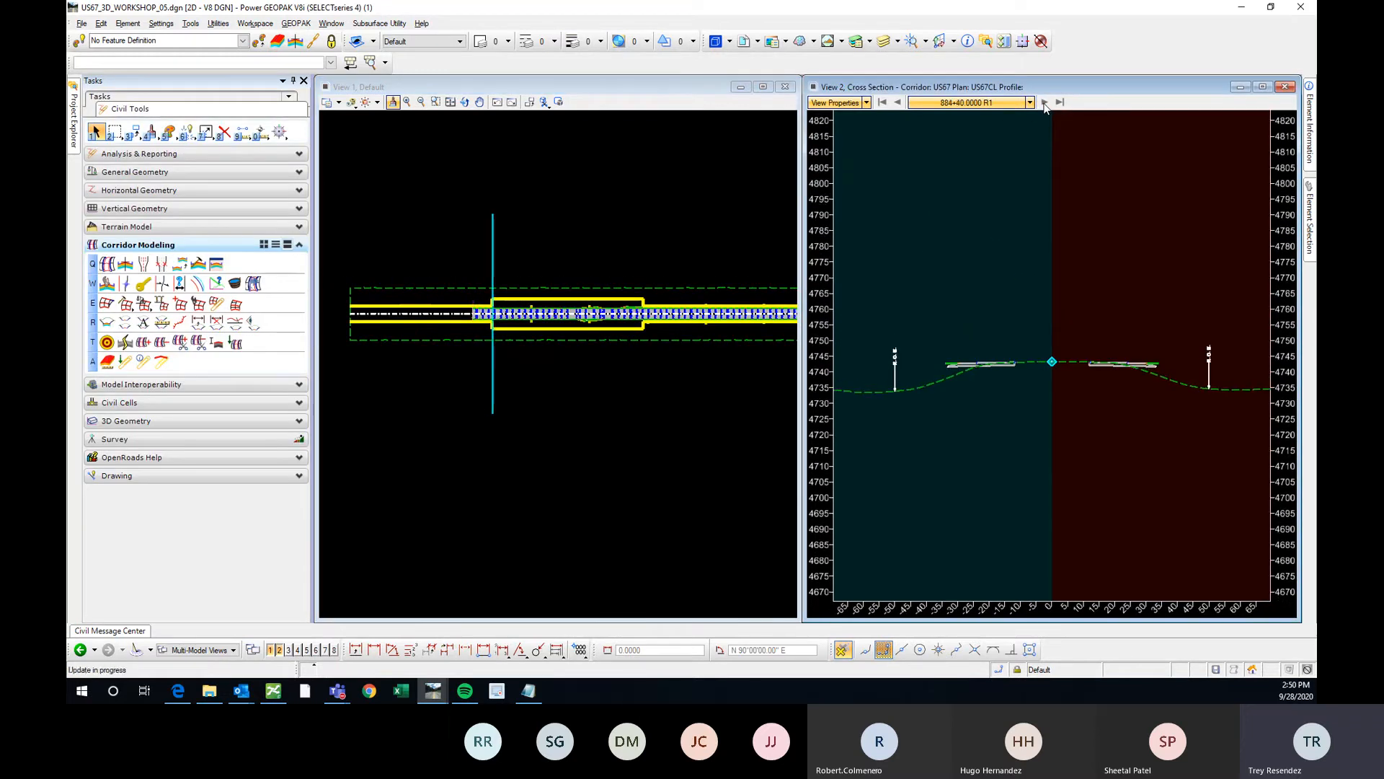
{"action": "left_click", "coordinate": [1044, 102]}
{"action": "left_click", "coordinate": [1044, 102]}
{"action": "left_click", "coordinate": [1045, 102]}
{"action": "left_click", "coordinate": [1045, 102]}
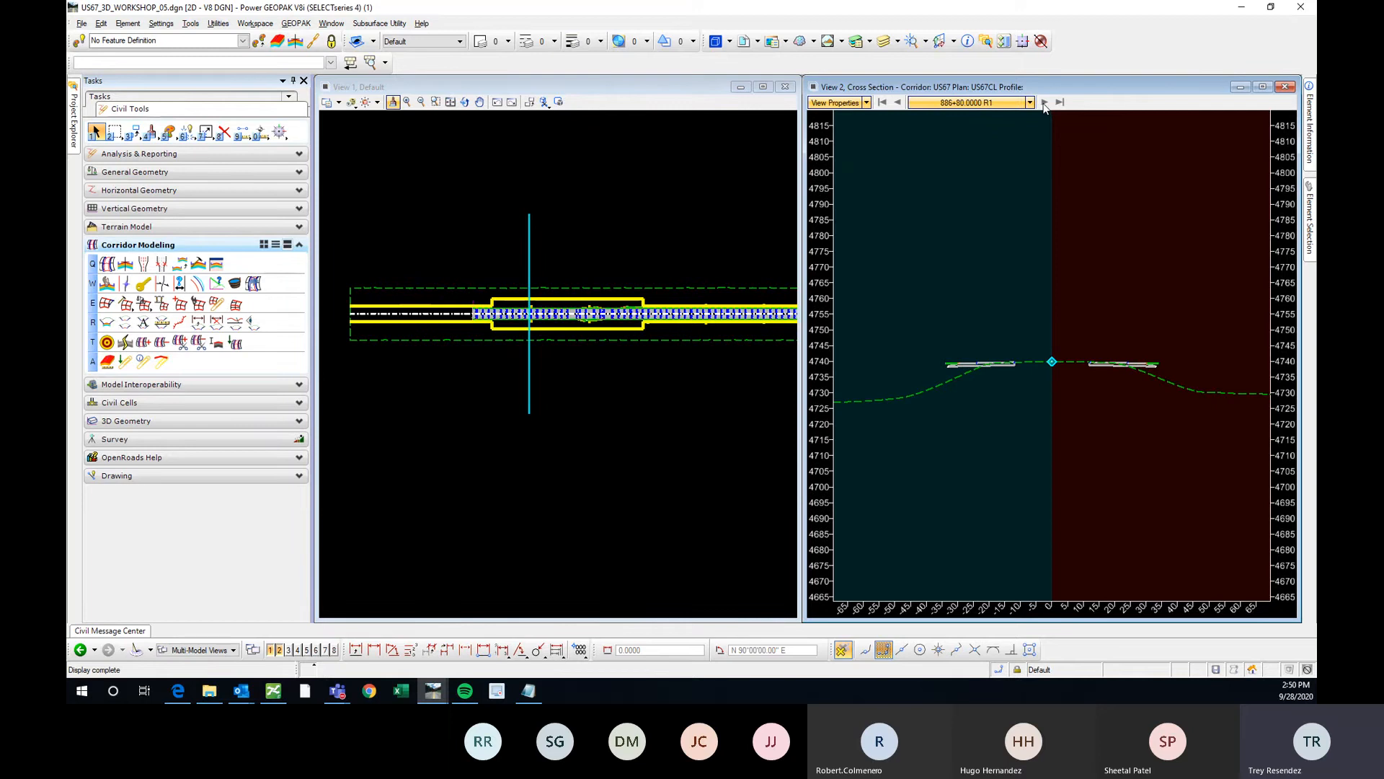
{"action": "scroll", "coordinate": [513, 308], "scroll_direction": "up", "scroll_amount": 2}
{"action": "left_click", "coordinate": [530, 214]}
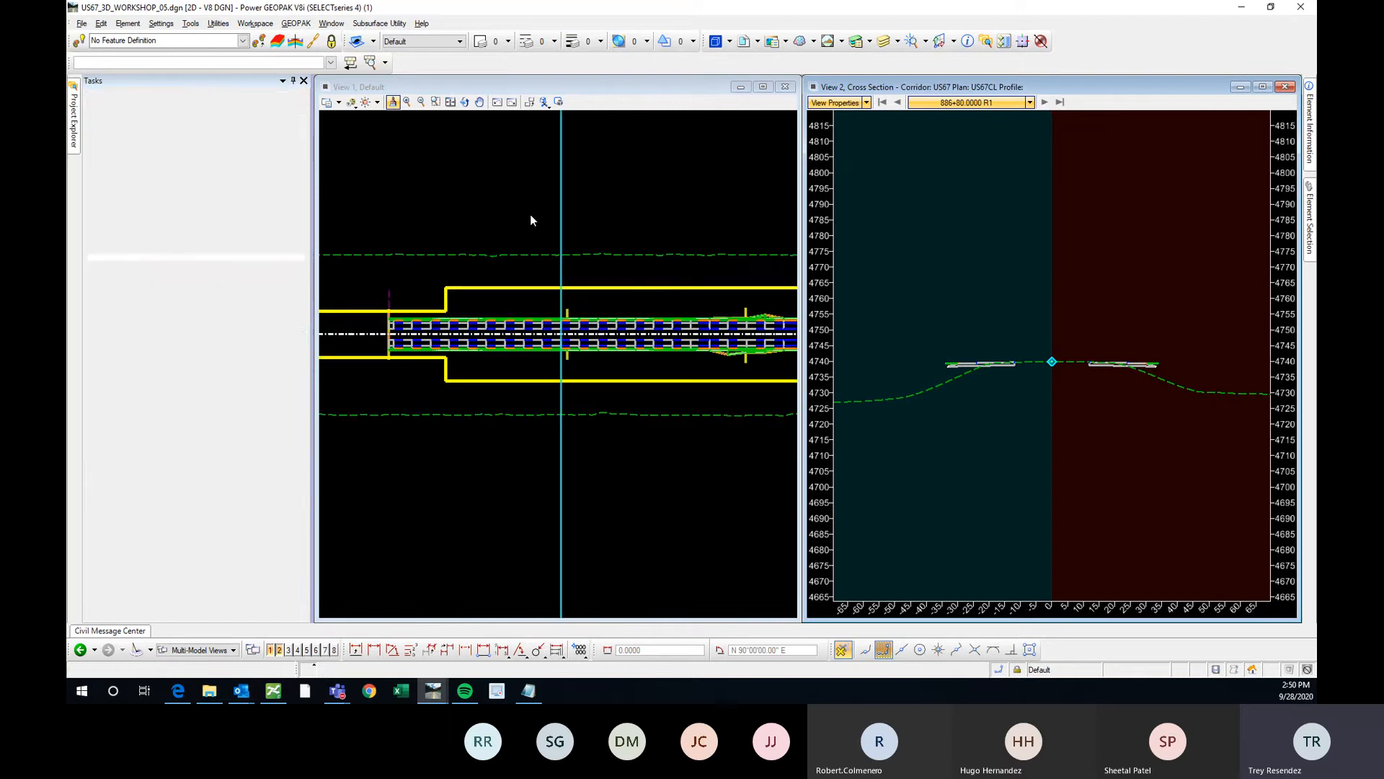
{"action": "left_click", "coordinate": [569, 310]}
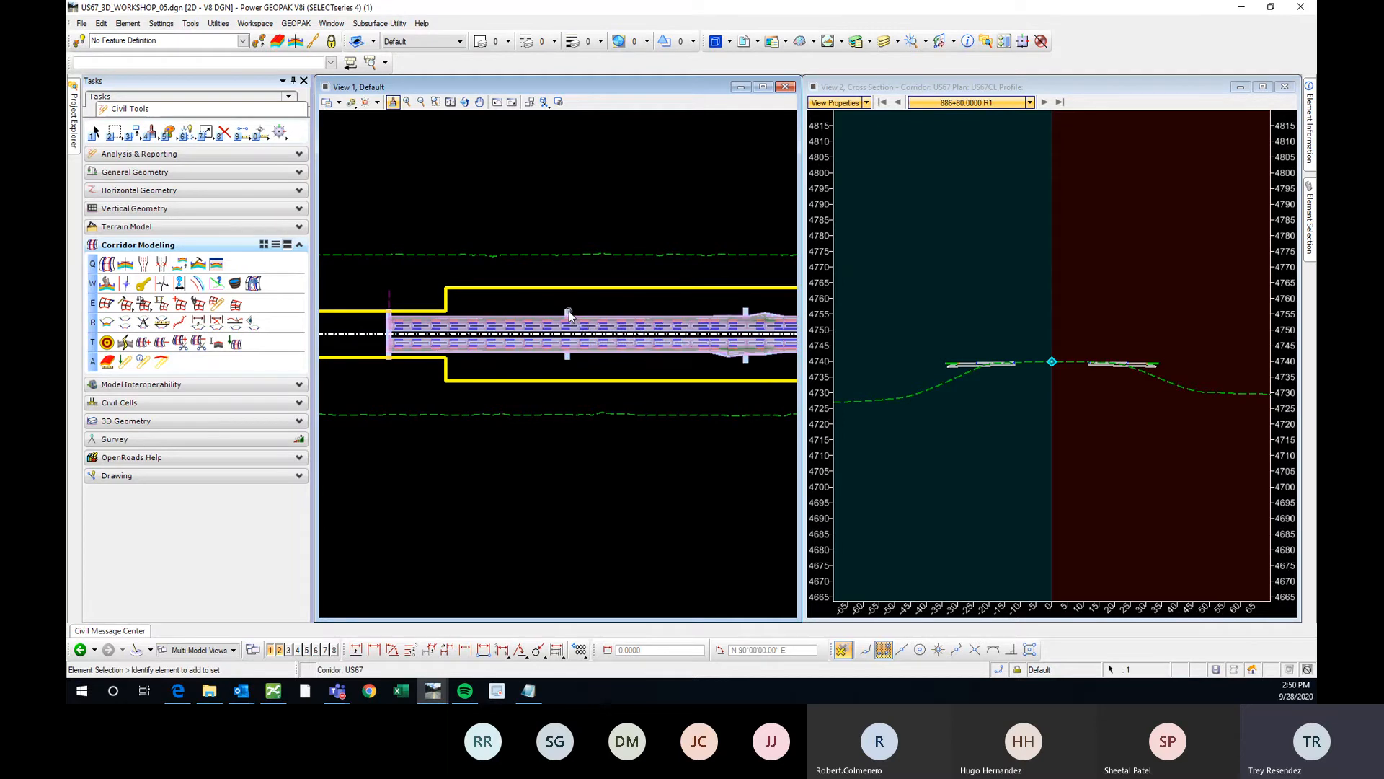
{"action": "mouse_move", "coordinate": [569, 311]}
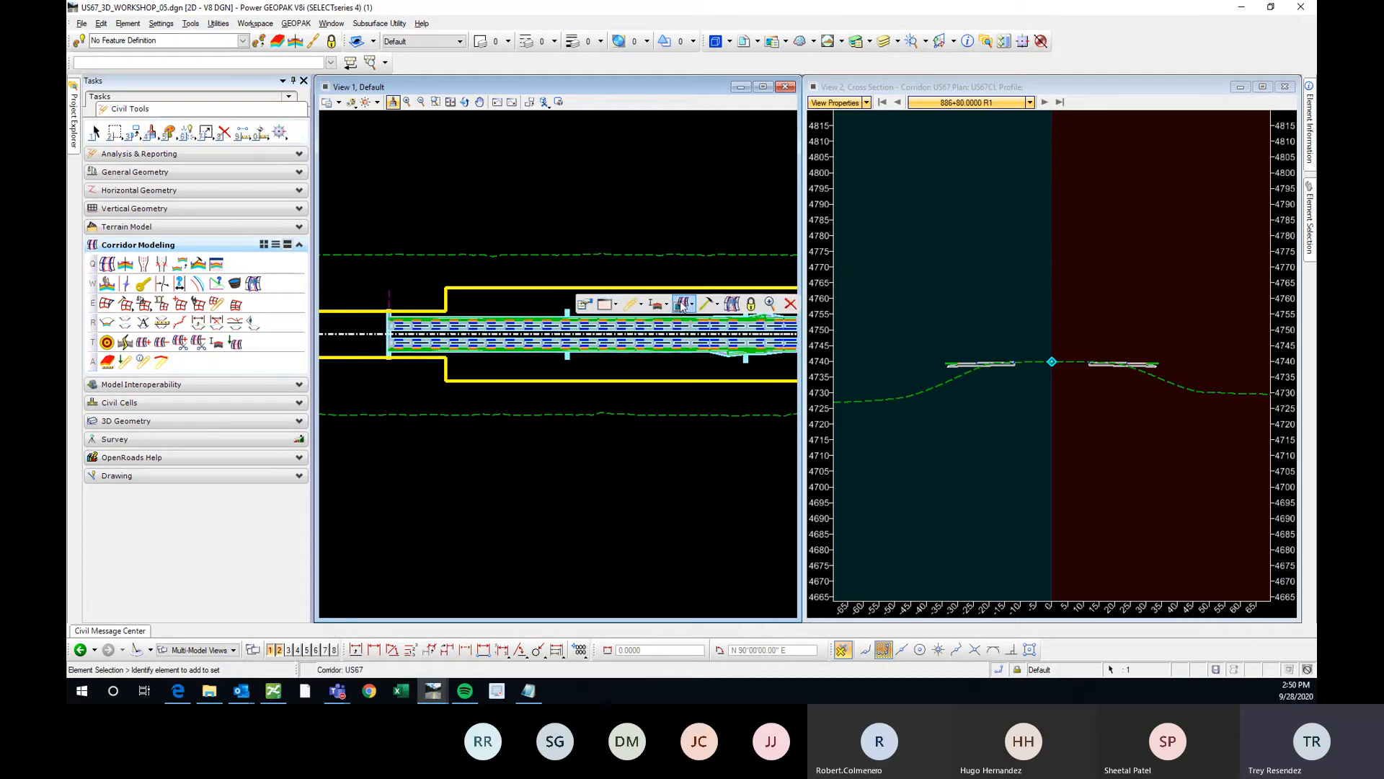
{"action": "left_click", "coordinate": [690, 305]}
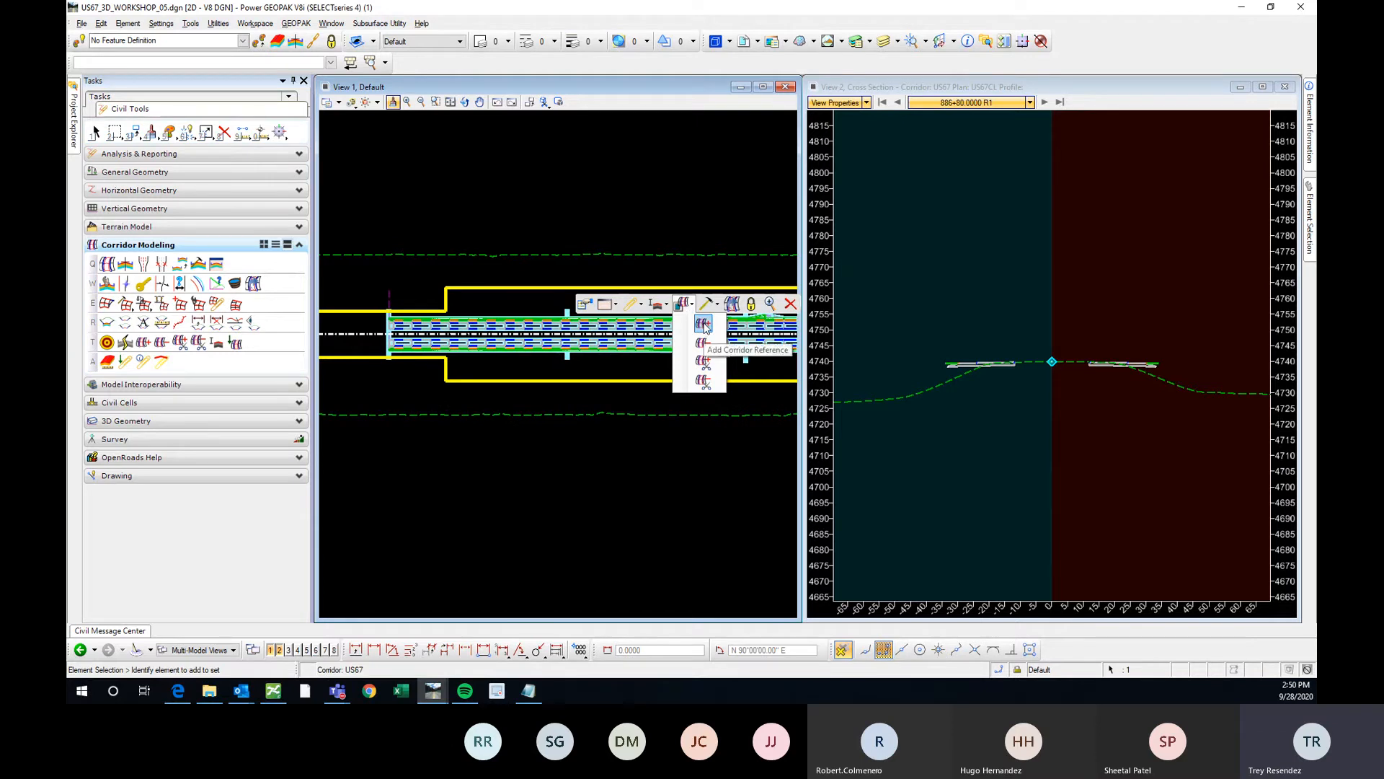
{"action": "left_click", "coordinate": [705, 326]}
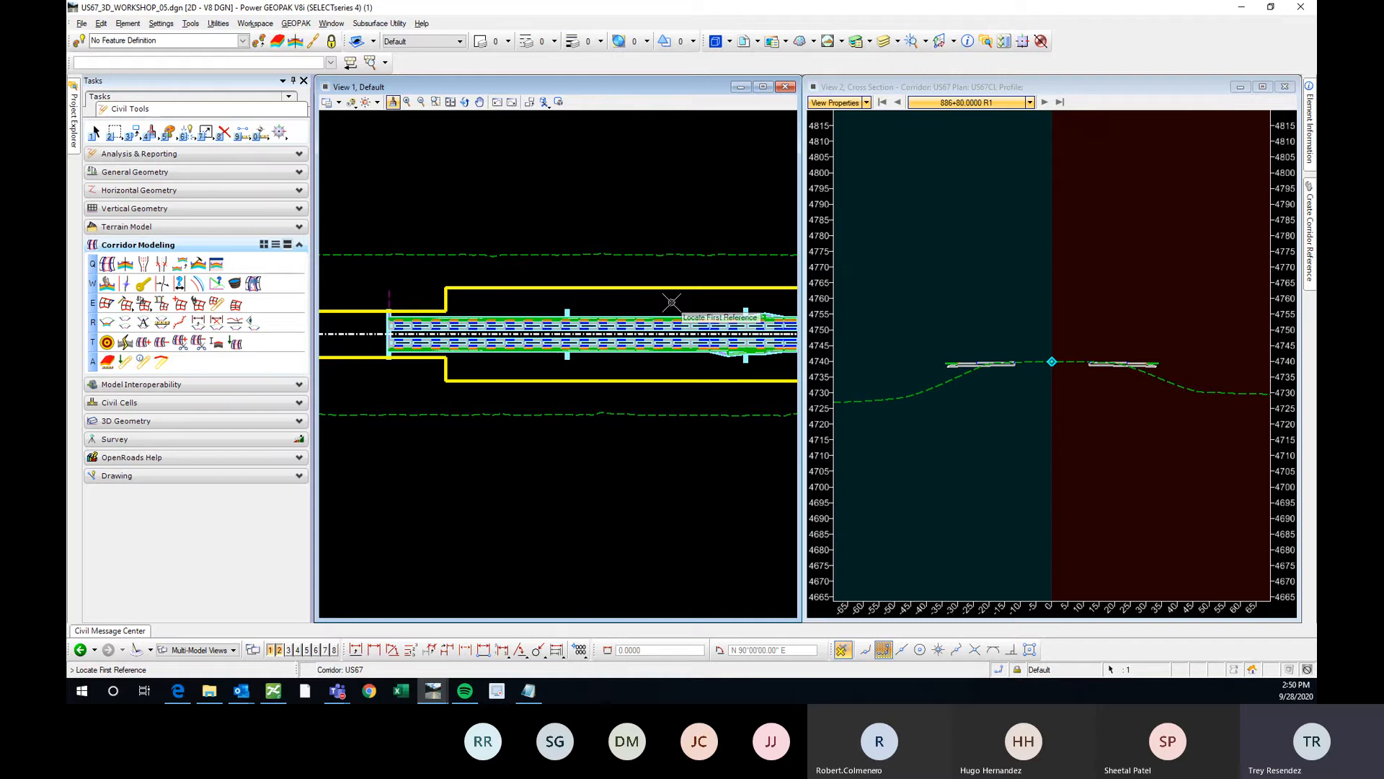
{"action": "key", "text": "Escape"}
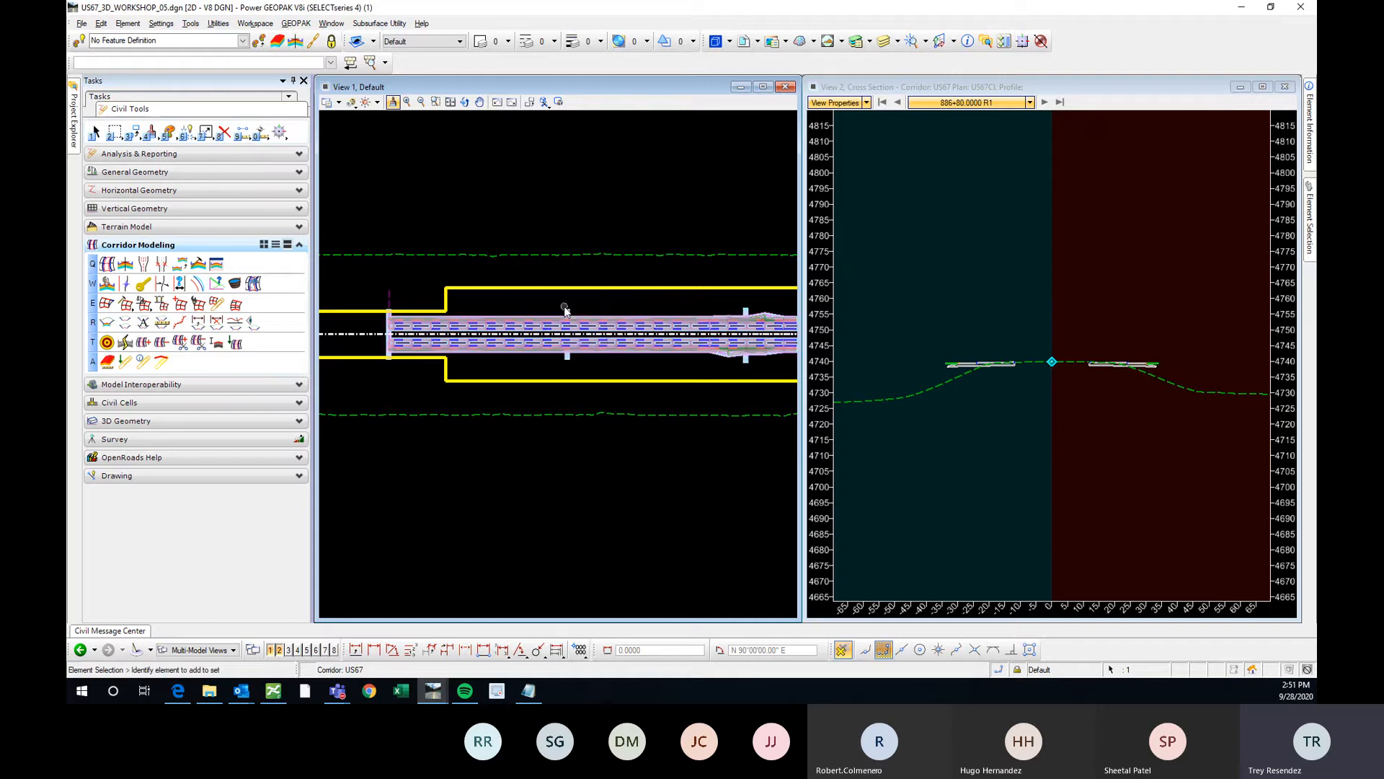
Add the left right-of-way line above the roadway as a corridor reference to the US67 corridor
{"action": "mouse_move", "coordinate": [571, 314]}
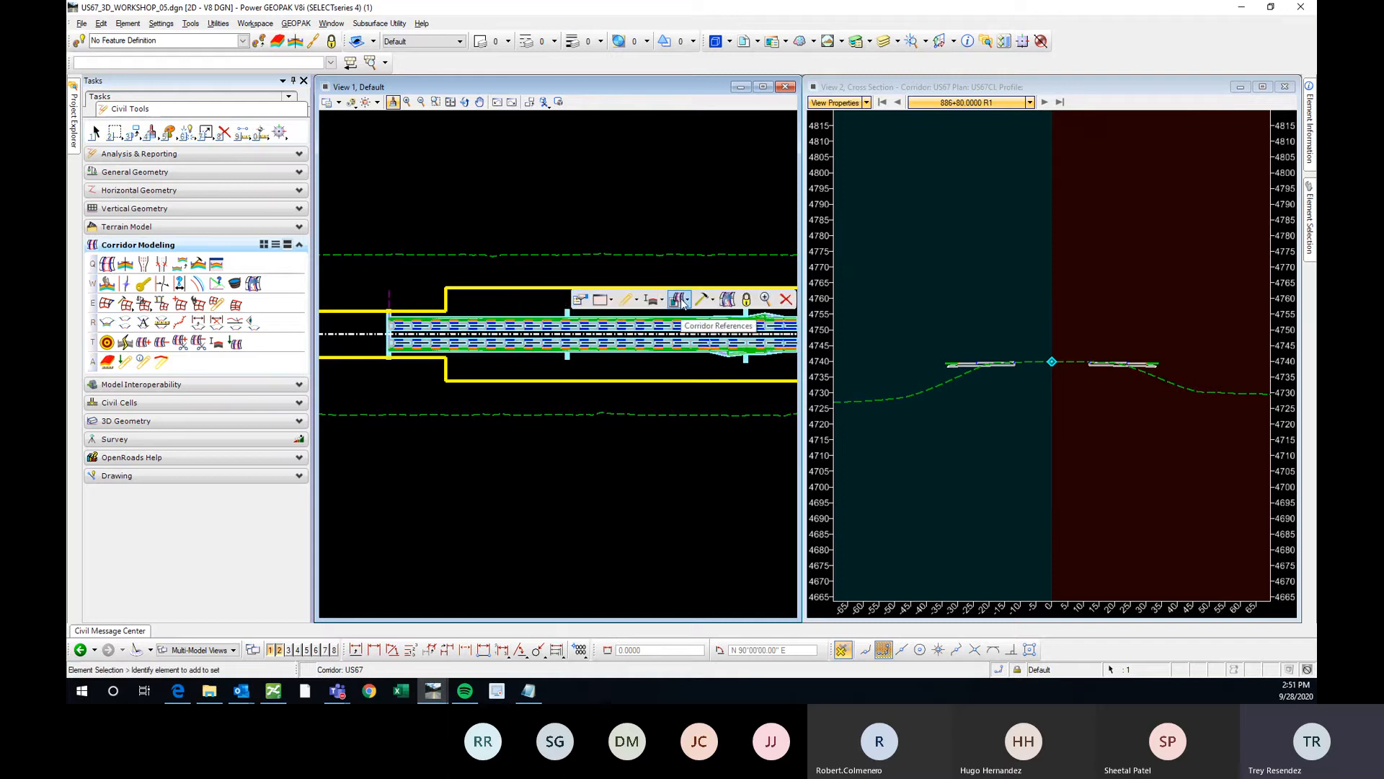
{"action": "left_click", "coordinate": [681, 301]}
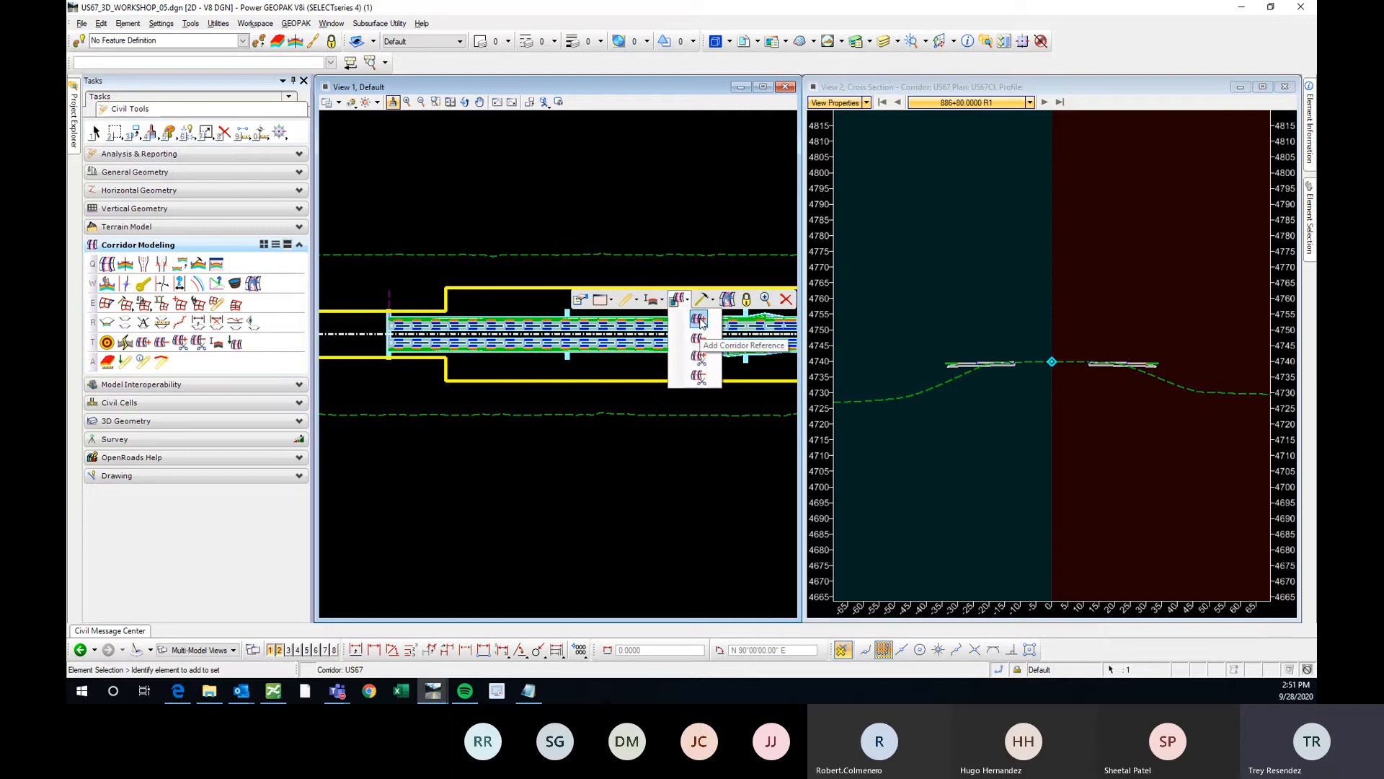
{"action": "left_click", "coordinate": [700, 321]}
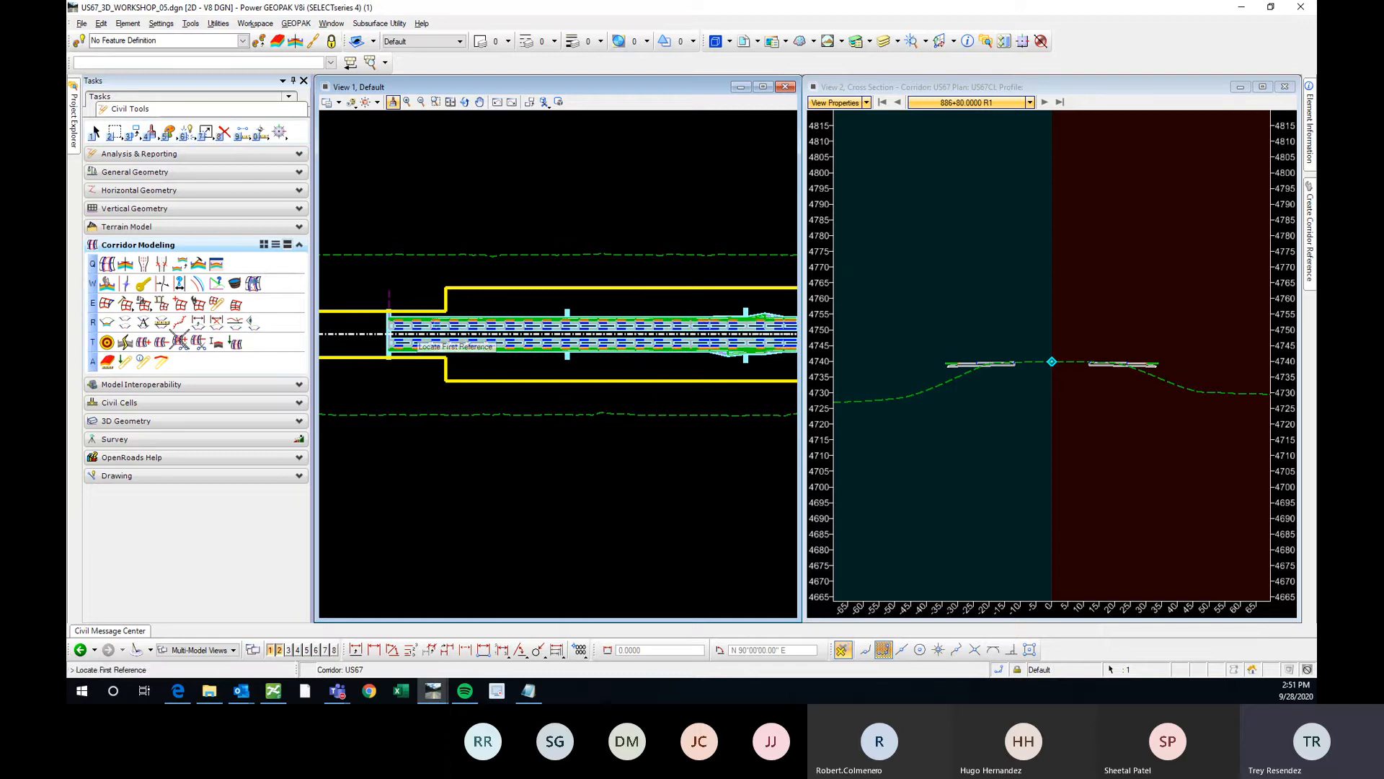
{"action": "left_click", "coordinate": [609, 288]}
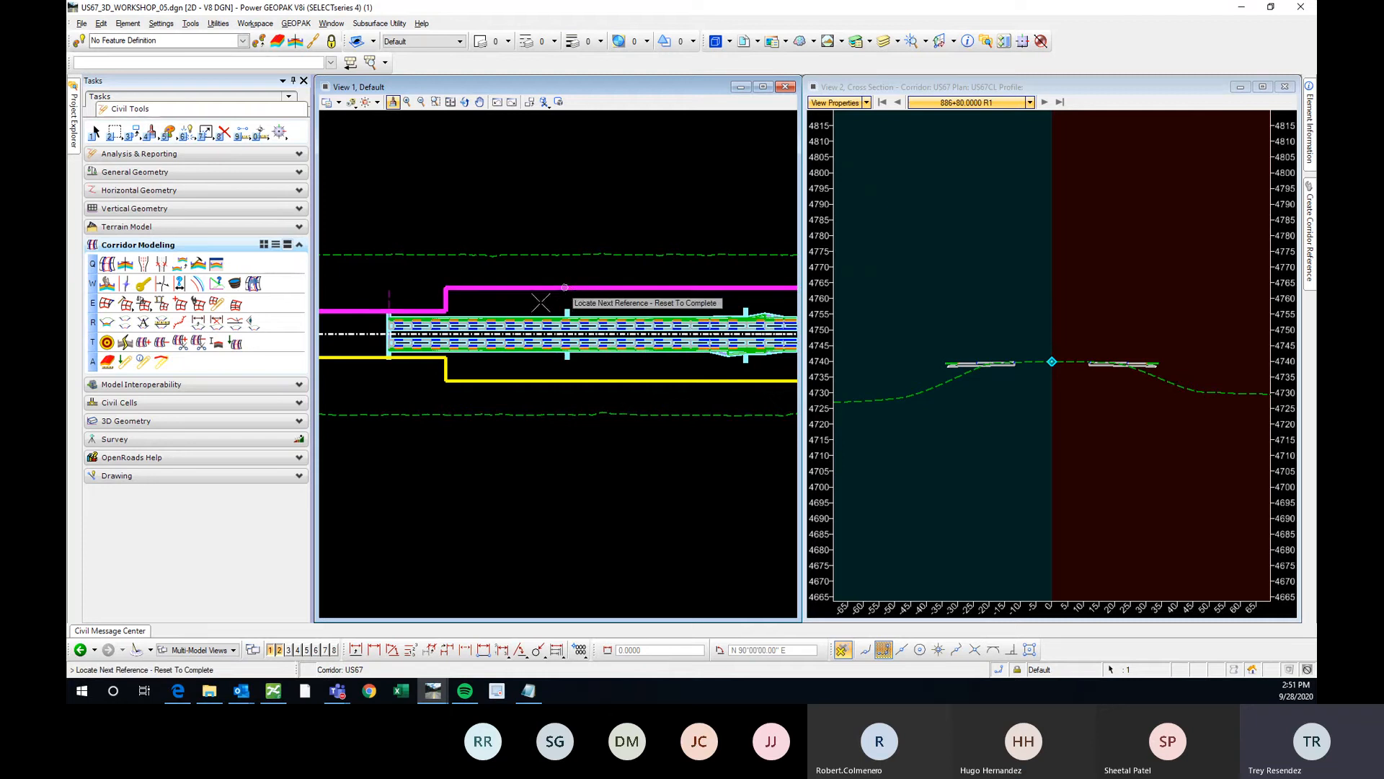
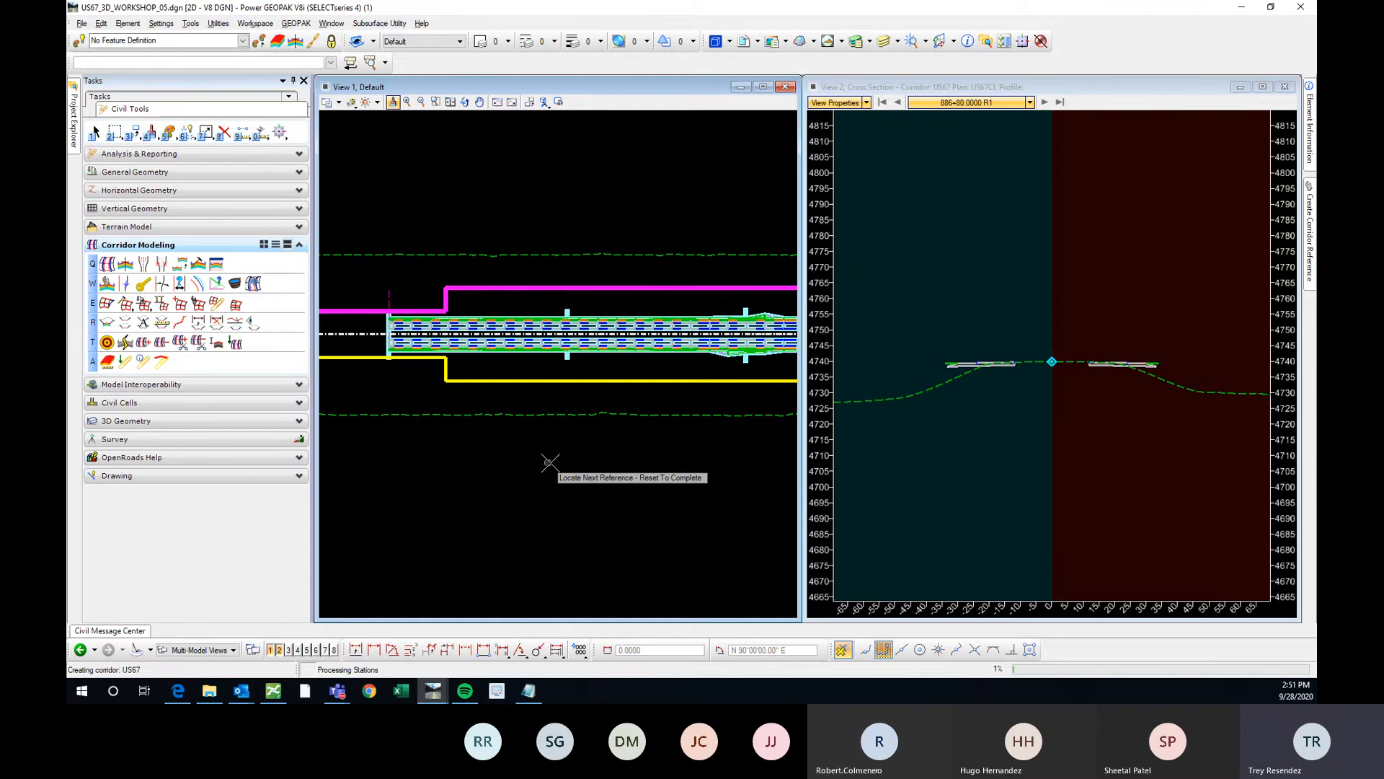
{"action": "right_click", "coordinate": [687, 455]}
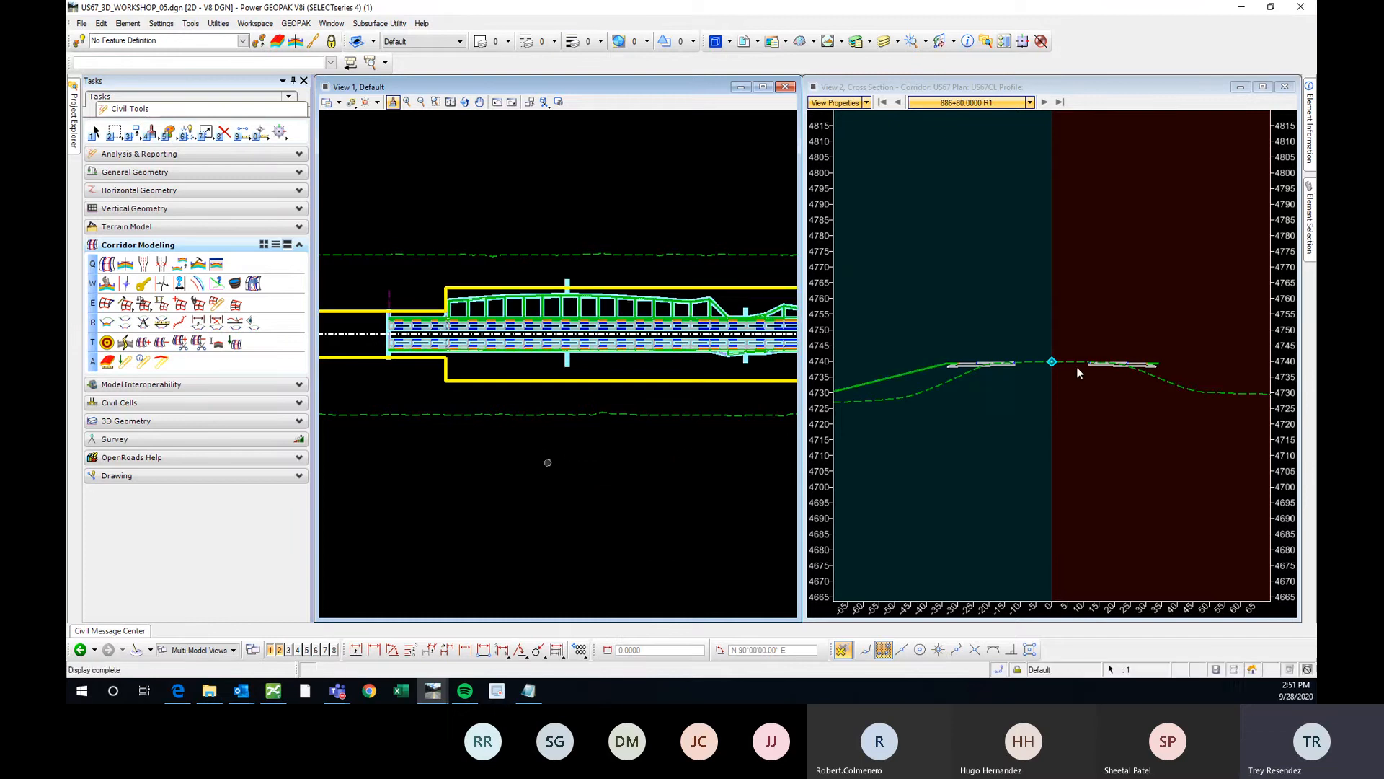
Inspect the left R.O.W. marker in the cross section at station 886+80
{"action": "scroll", "coordinate": [906, 391], "scroll_direction": "up", "scroll_amount": 2}
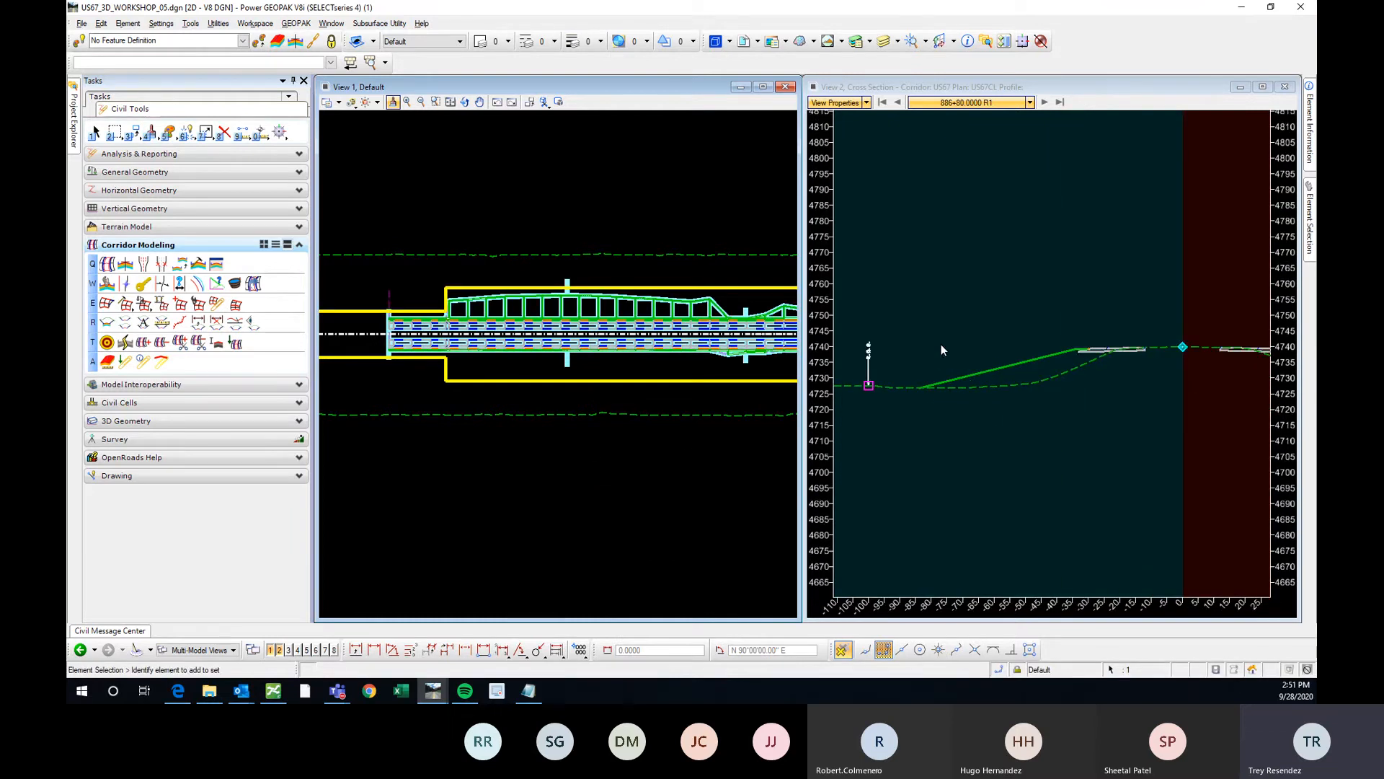
{"action": "left_click", "coordinate": [898, 443]}
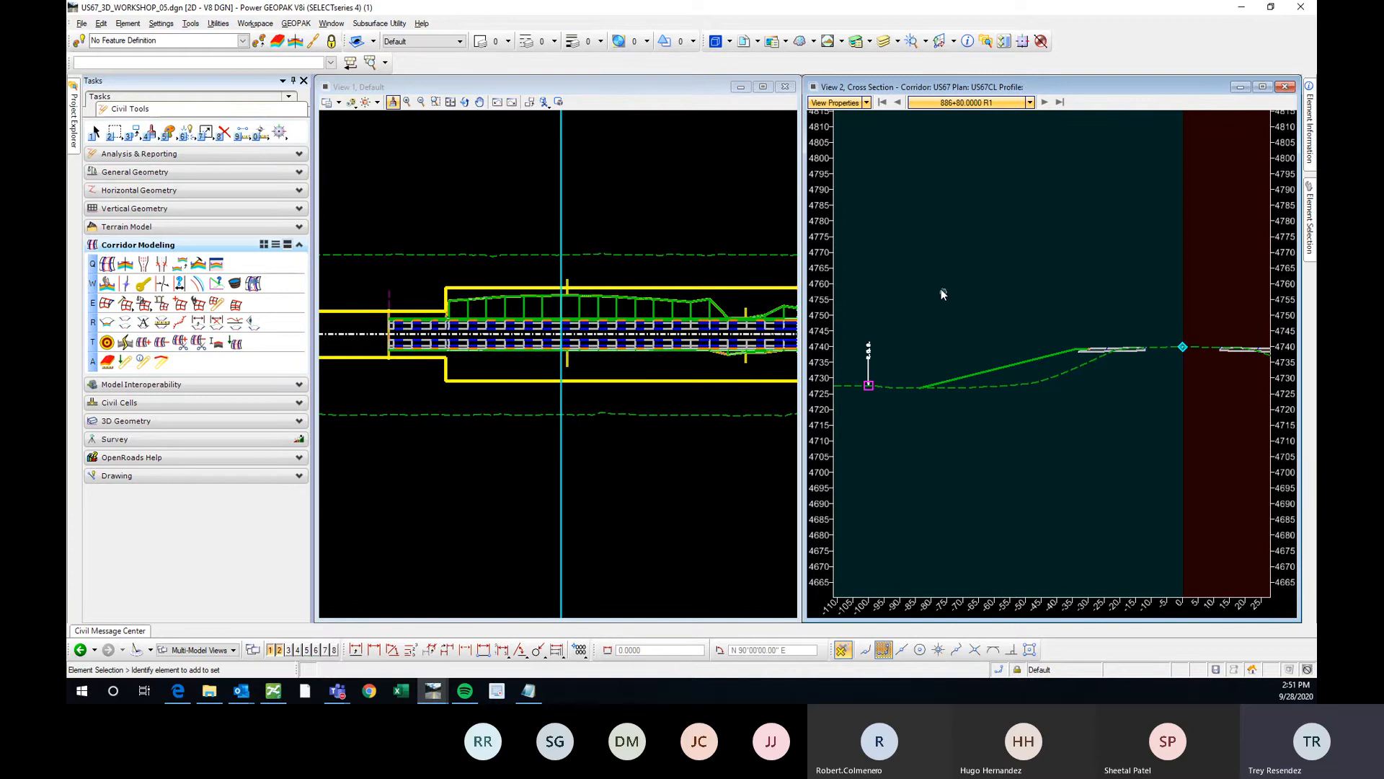
{"action": "scroll", "coordinate": [874, 391], "scroll_direction": "up", "scroll_amount": 2}
{"action": "scroll", "coordinate": [868, 391], "scroll_direction": "down", "scroll_amount": 2}
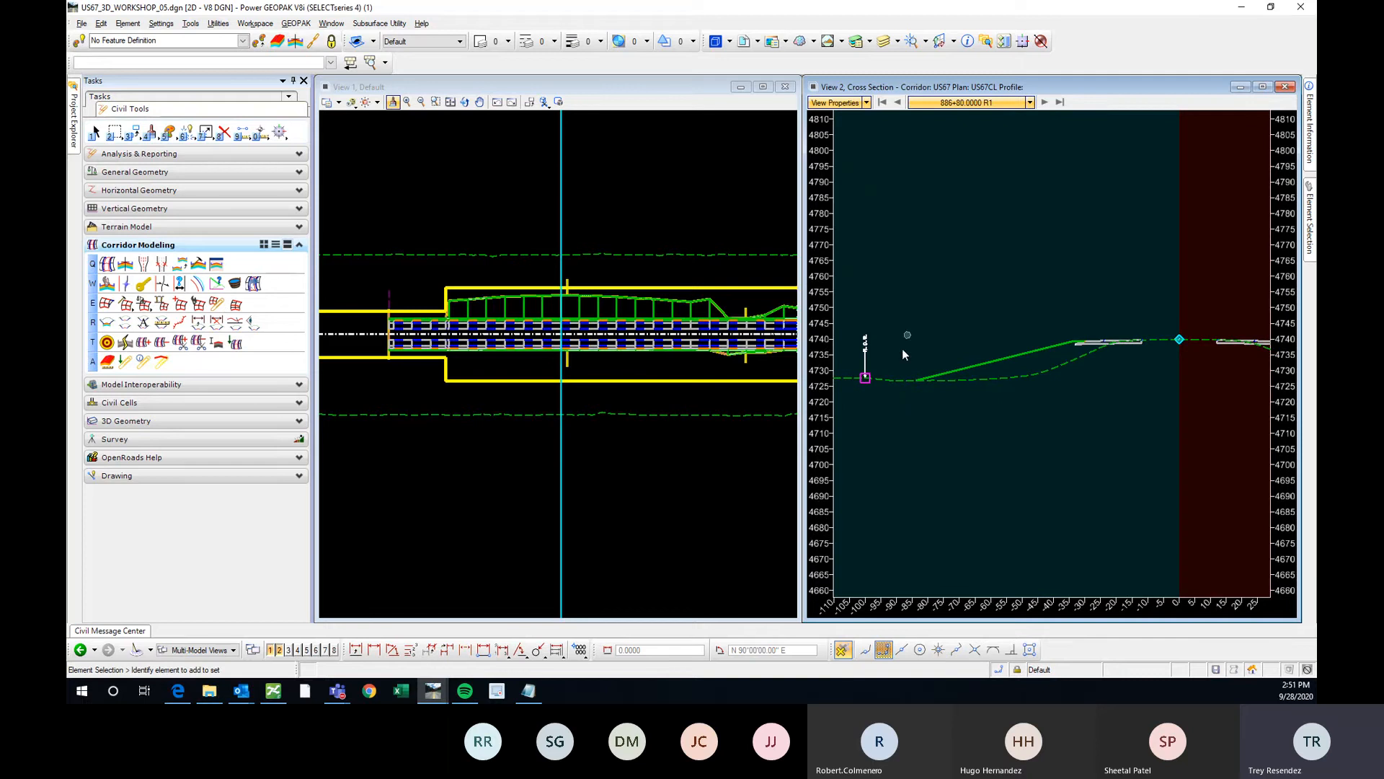
{"action": "scroll", "coordinate": [865, 380], "scroll_direction": "up", "scroll_amount": 3}
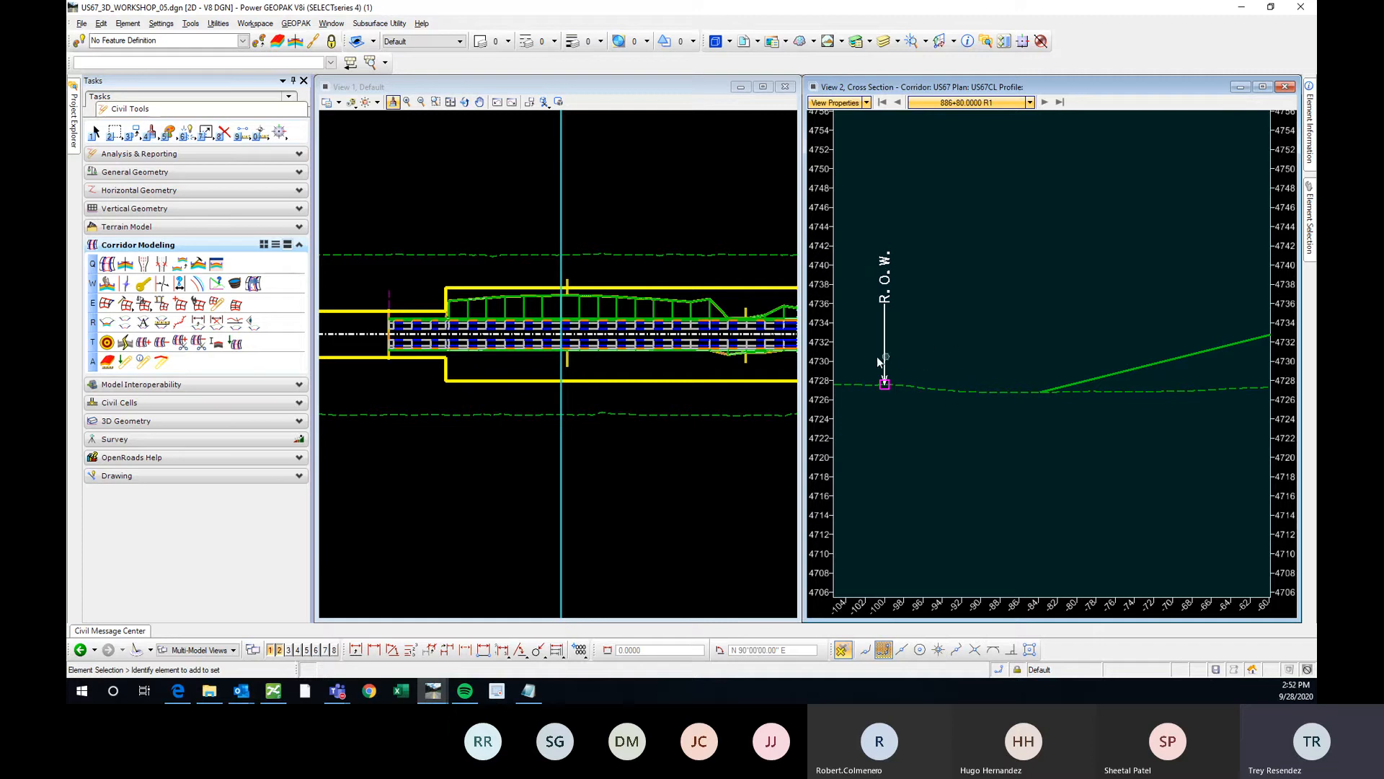
{"action": "scroll", "coordinate": [886, 371], "scroll_direction": "down", "scroll_amount": 2}
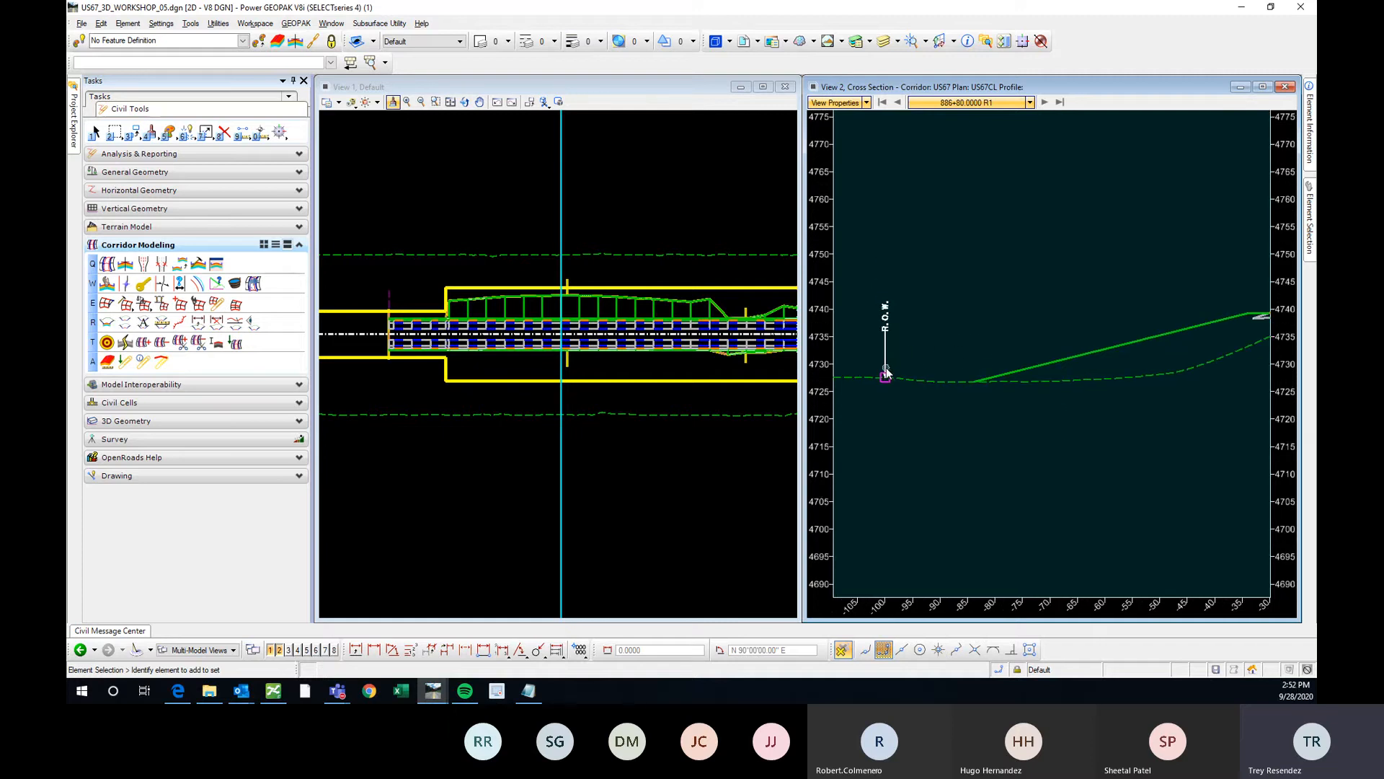
Advance the cross section to station 890+80 and follow the left R.O.W. marker along the widened right-of-way
{"action": "left_click", "coordinate": [1045, 102]}
{"action": "left_click", "coordinate": [1046, 103]}
{"action": "left_click", "coordinate": [1046, 102]}
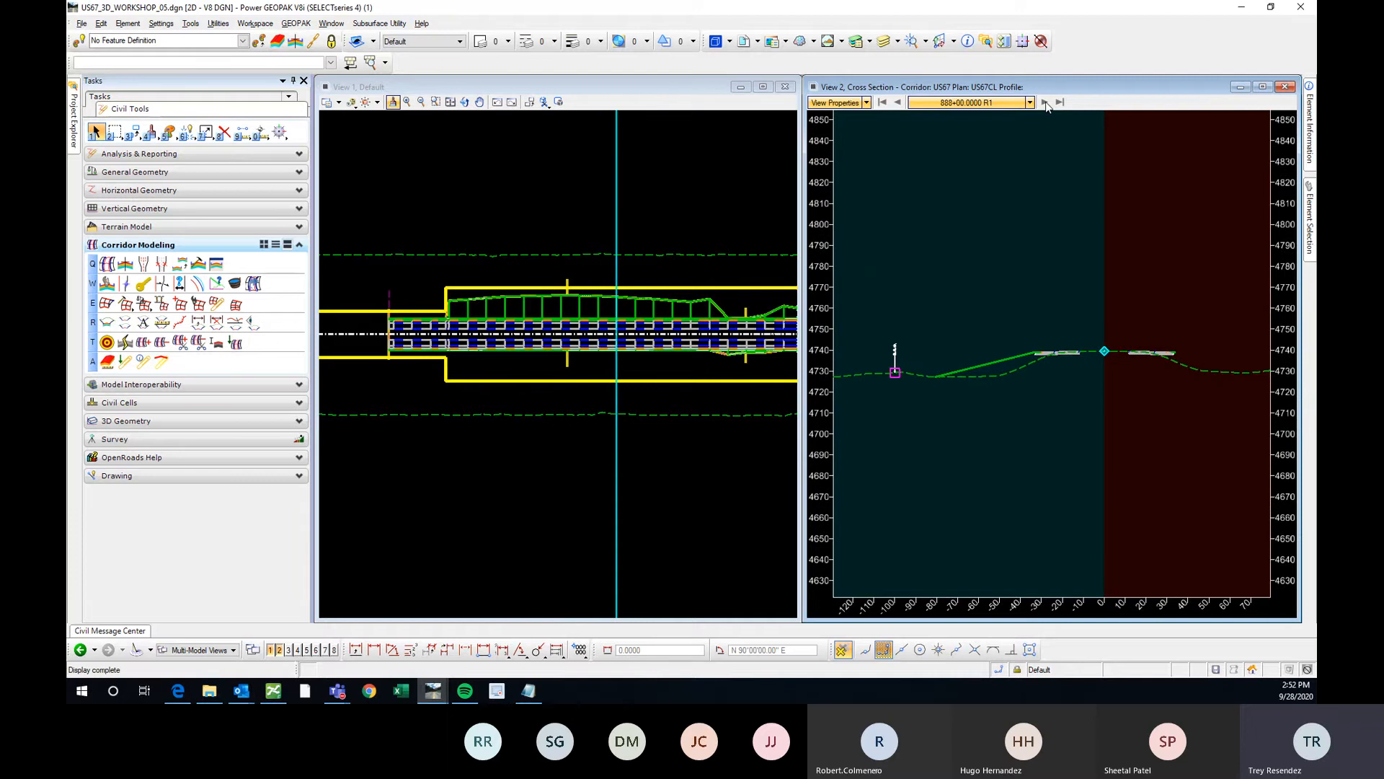
{"action": "left_click", "coordinate": [1046, 103]}
{"action": "left_click", "coordinate": [1045, 102]}
{"action": "left_click", "coordinate": [1046, 102]}
{"action": "left_click", "coordinate": [1046, 103]}
{"action": "left_click", "coordinate": [1045, 102]}
{"action": "left_click", "coordinate": [1045, 102]}
{"action": "left_click", "coordinate": [1045, 103]}
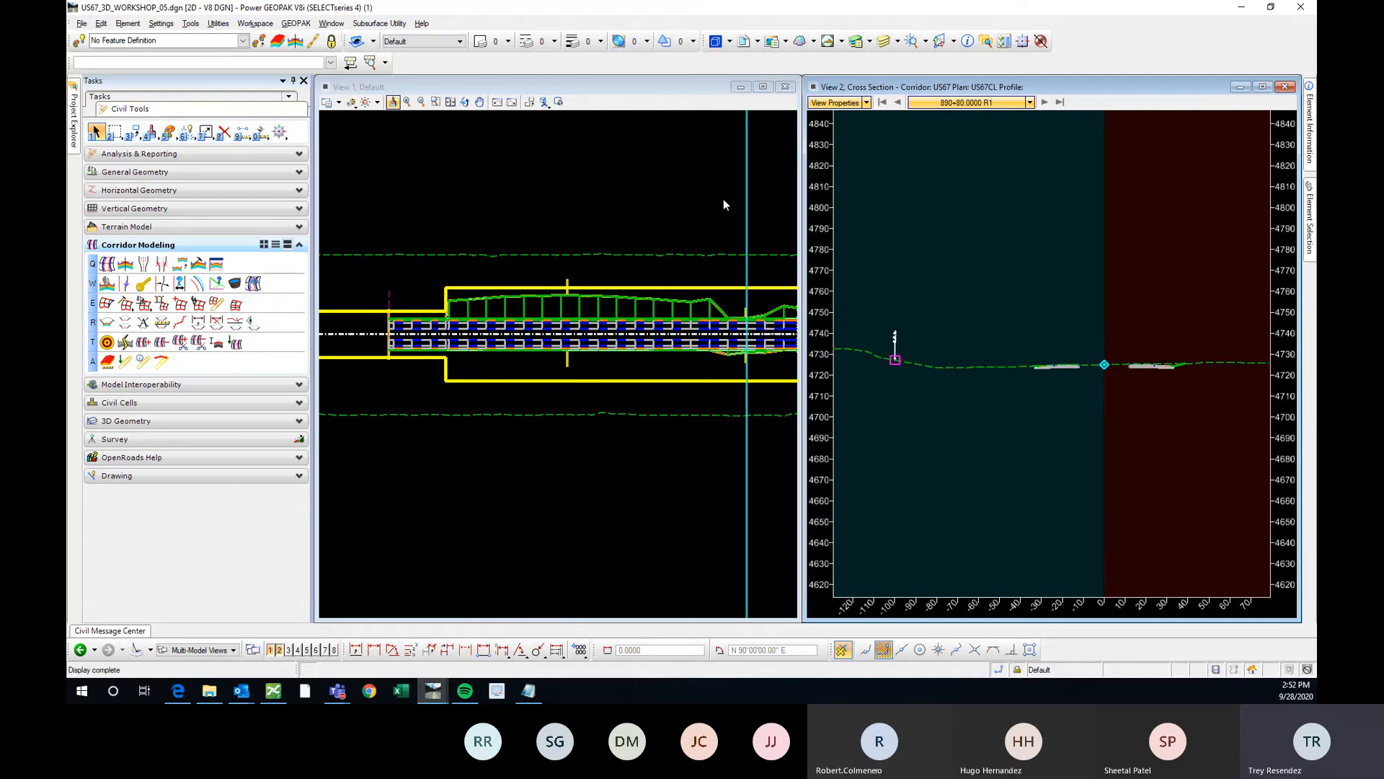
Return the cross section to station 889+20 and compare its left R.O.W. marker with the right-of-way line in plan
{"action": "left_click", "coordinate": [897, 102]}
{"action": "left_click", "coordinate": [897, 103]}
{"action": "left_click", "coordinate": [898, 102]}
{"action": "left_click", "coordinate": [898, 102]}
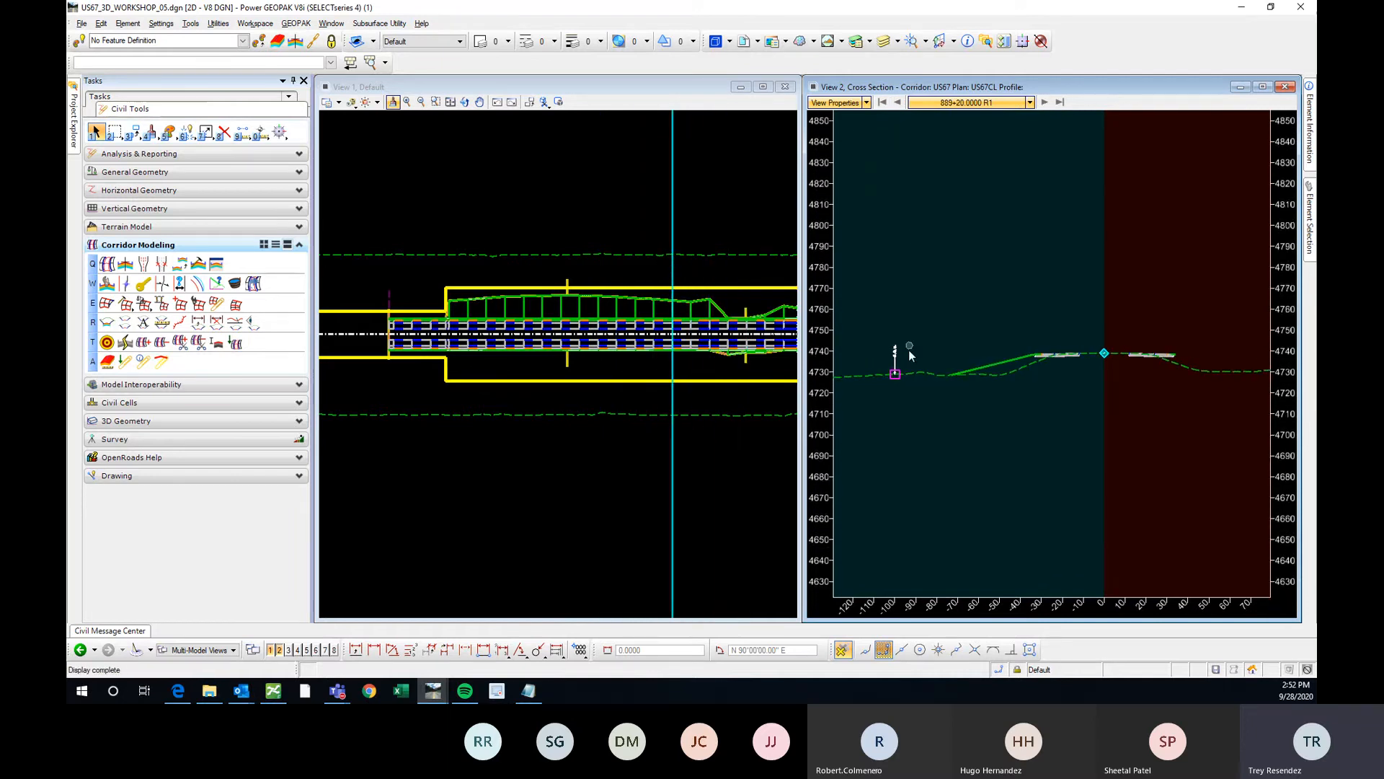
{"action": "scroll", "coordinate": [899, 378], "scroll_direction": "up", "scroll_amount": 5}
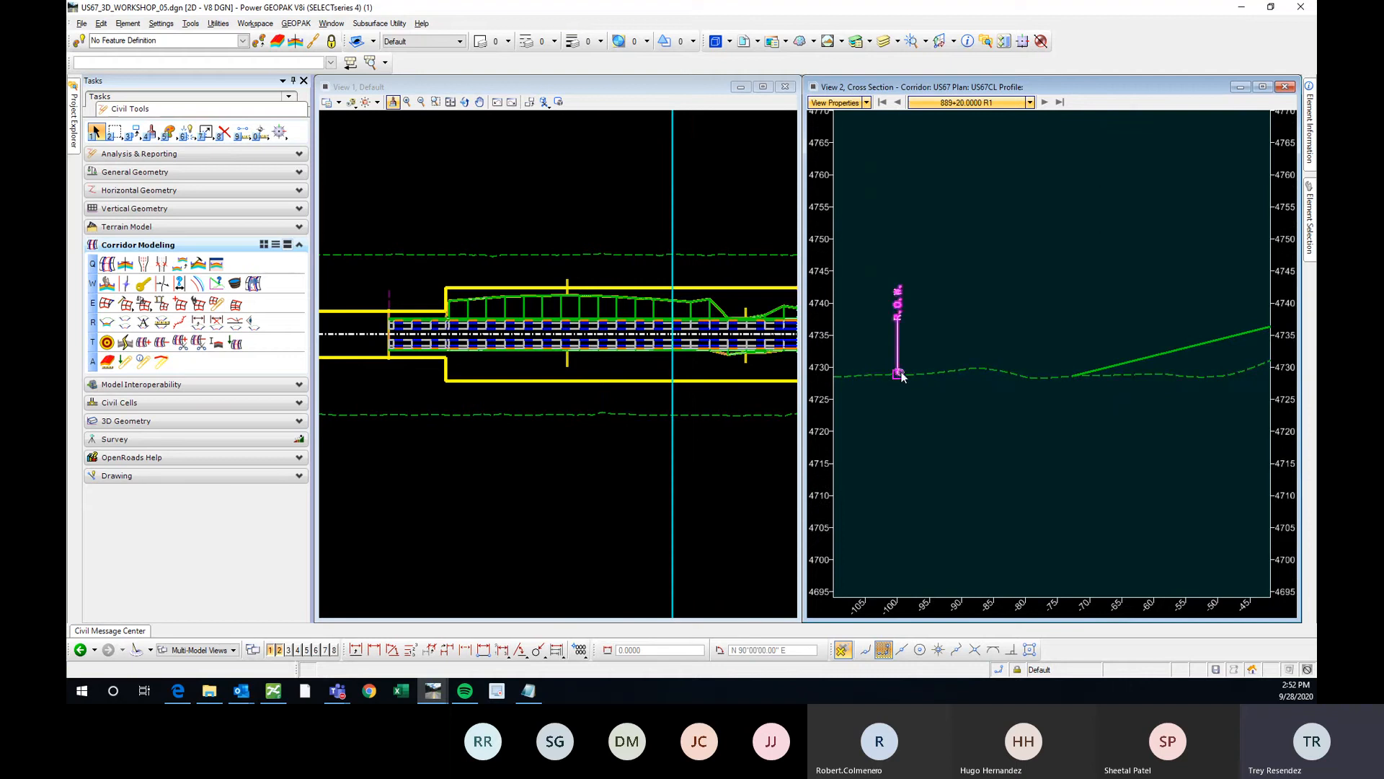
{"action": "scroll", "coordinate": [415, 325], "scroll_direction": "down", "scroll_amount": 2}
{"action": "scroll", "coordinate": [552, 319], "scroll_direction": "up", "scroll_amount": 3}
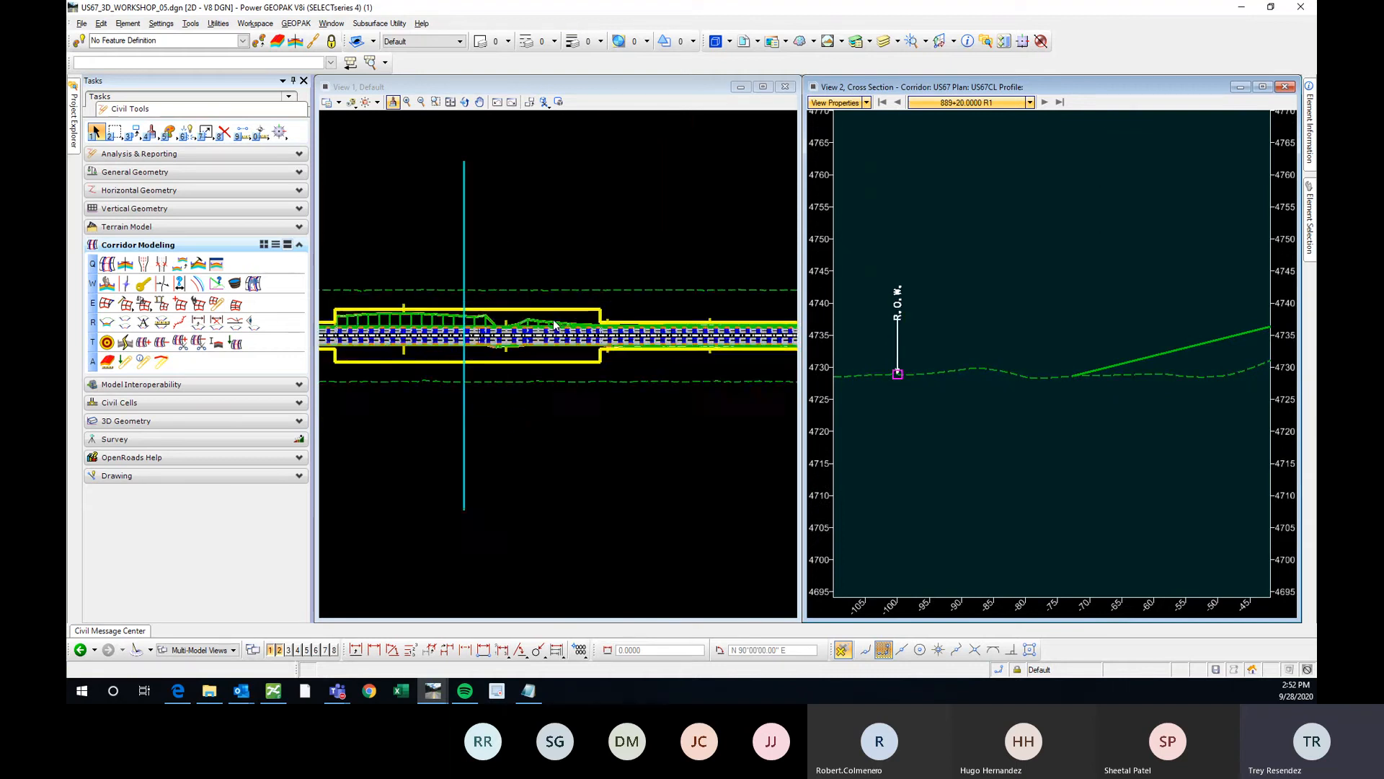
Advance the cross section to station 900+00, checking the R.O.W. markers past the end of the widened right-of-way
{"action": "left_click", "coordinate": [1045, 102]}
{"action": "left_click", "coordinate": [1045, 102]}
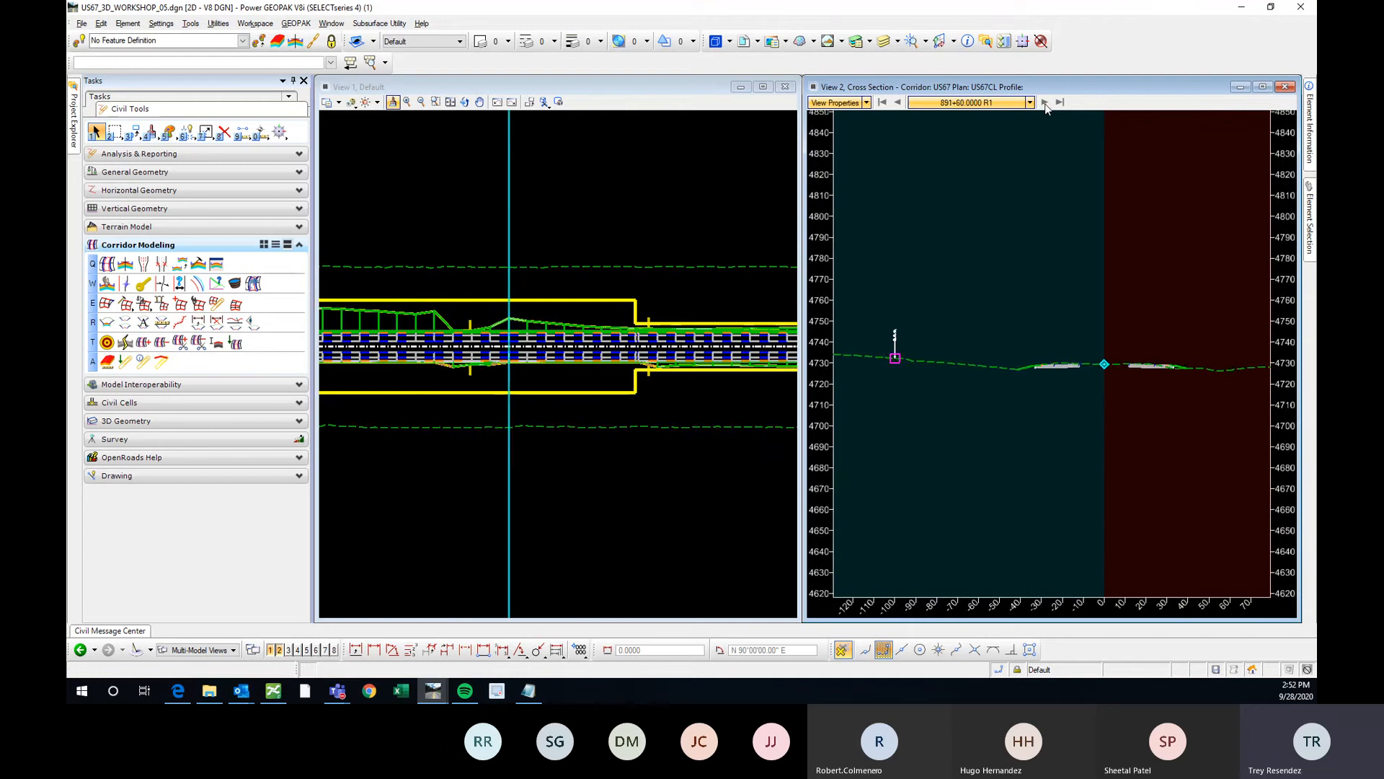
{"action": "left_click", "coordinate": [1044, 102]}
{"action": "left_click", "coordinate": [1045, 103]}
{"action": "left_click", "coordinate": [1045, 103]}
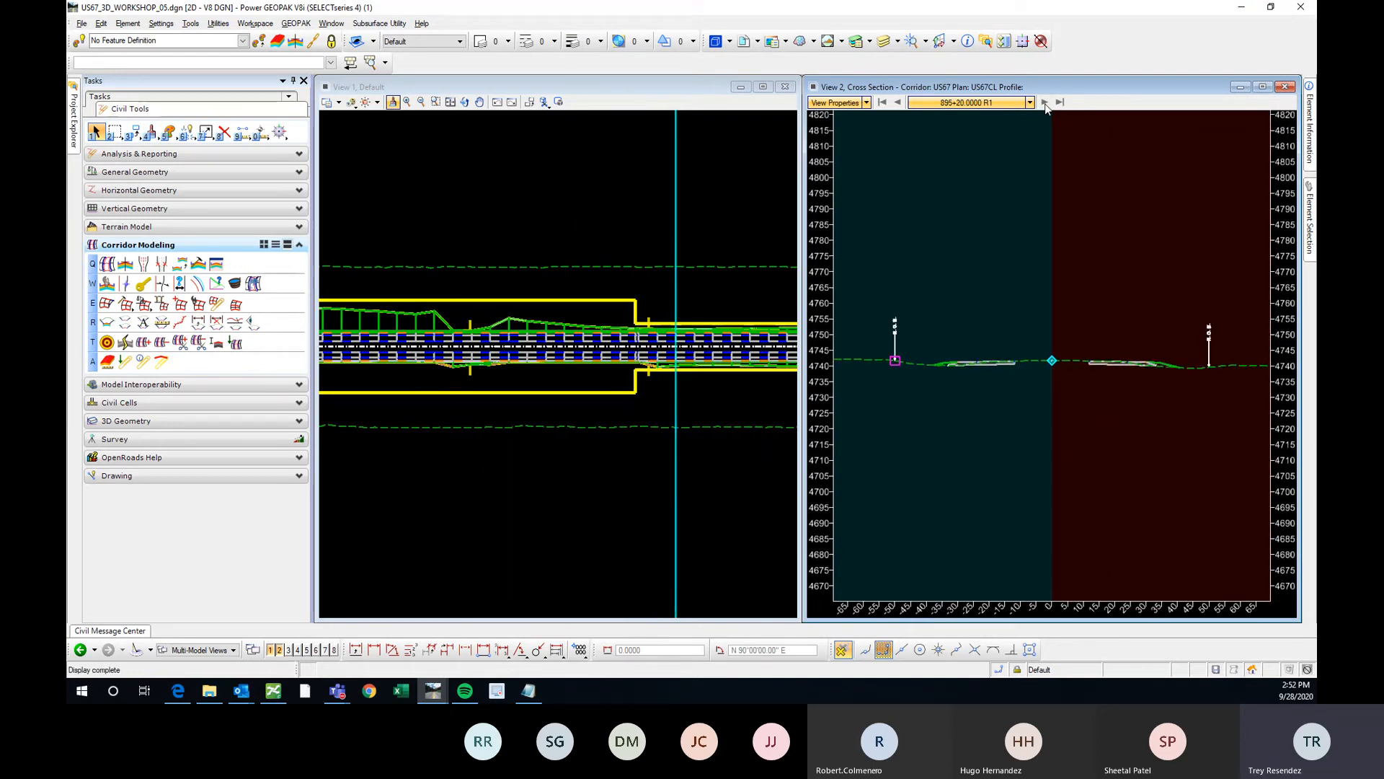
{"action": "left_click", "coordinate": [1044, 103]}
{"action": "left_click", "coordinate": [1044, 102]}
{"action": "left_click", "coordinate": [1045, 102]}
{"action": "left_click", "coordinate": [1045, 103]}
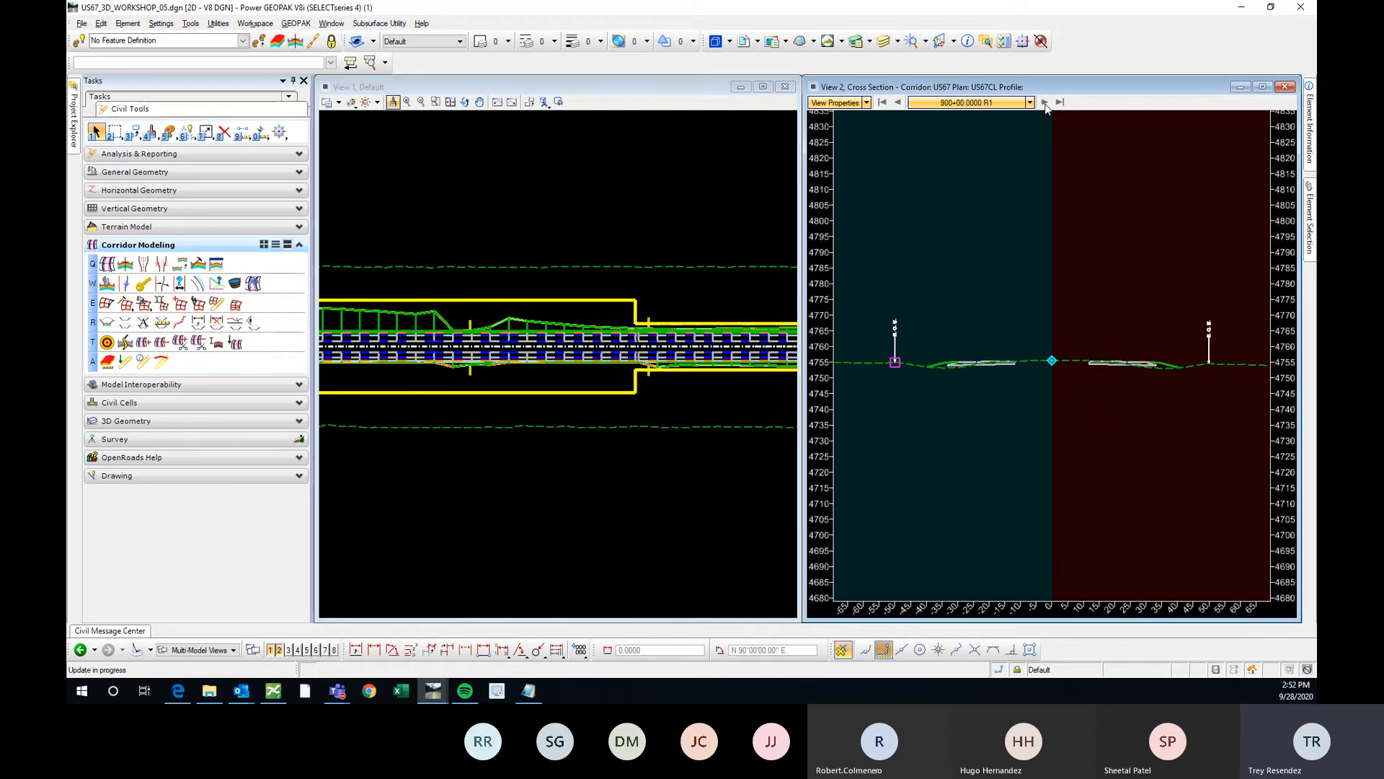
Step the cross section back to station 892+40 within the widened right-of-way
{"action": "left_click", "coordinate": [898, 102]}
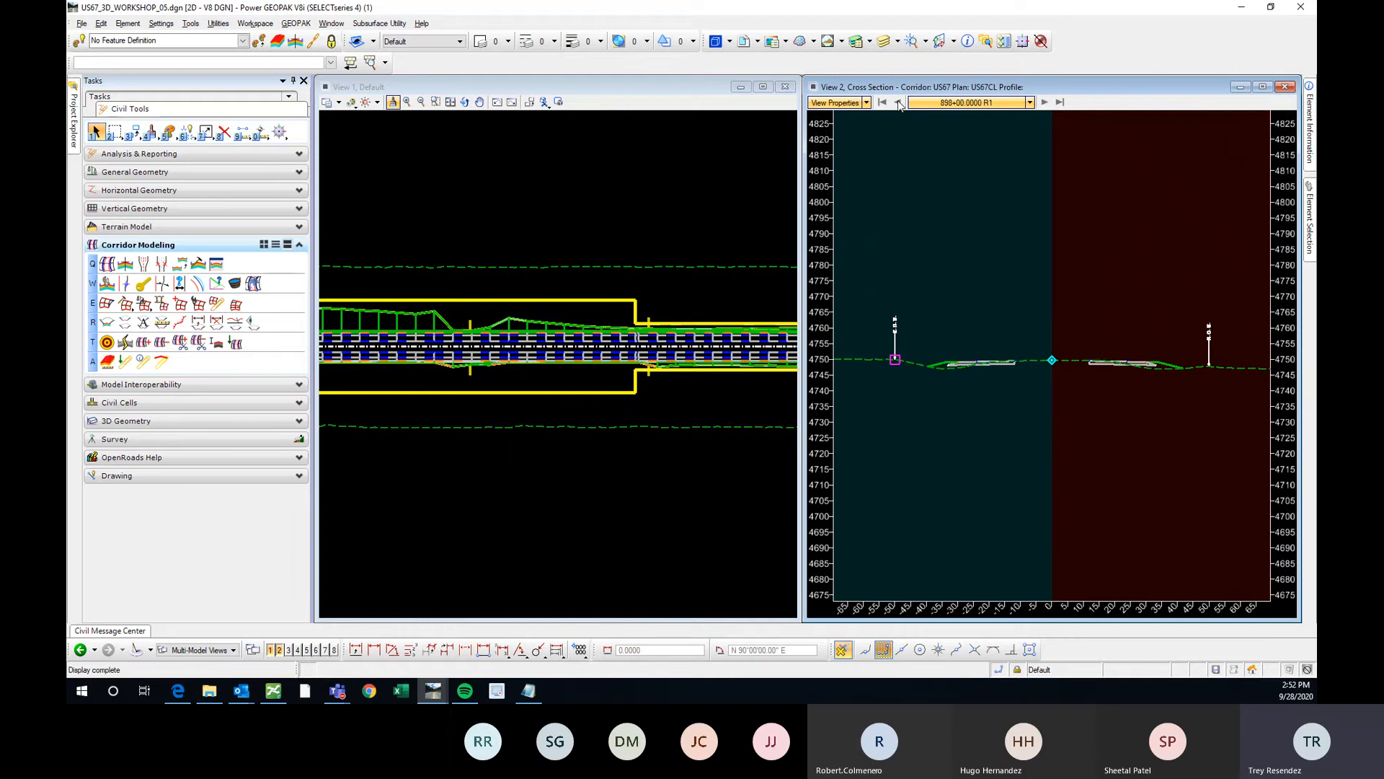
{"action": "left_click", "coordinate": [898, 103]}
{"action": "left_click", "coordinate": [897, 103]}
{"action": "left_click", "coordinate": [898, 102]}
{"action": "left_click", "coordinate": [898, 102]}
{"action": "left_click", "coordinate": [898, 103]}
{"action": "left_click", "coordinate": [898, 103]}
{"action": "left_click", "coordinate": [898, 103]}
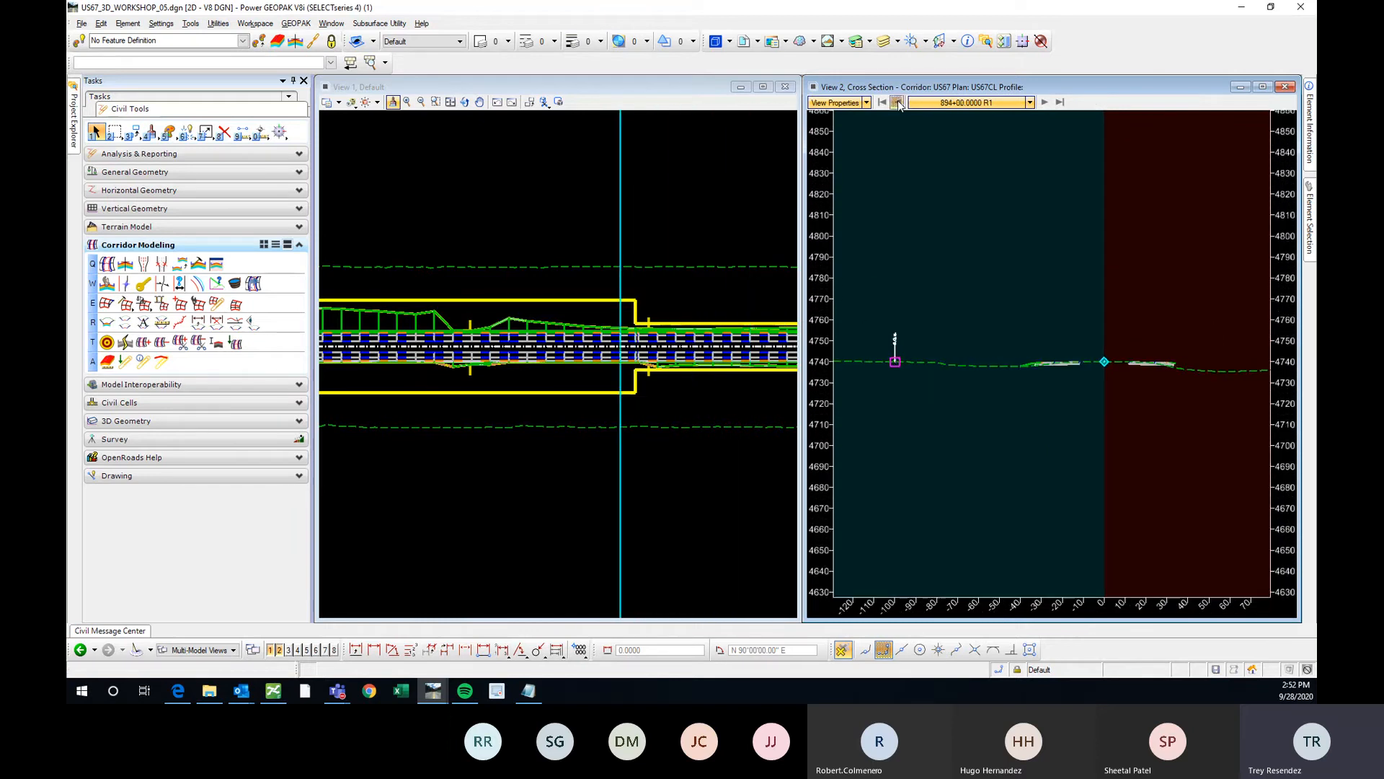
{"action": "left_click", "coordinate": [898, 102]}
{"action": "left_click", "coordinate": [898, 103]}
{"action": "left_click", "coordinate": [898, 103]}
{"action": "scroll", "coordinate": [727, 365], "scroll_direction": "down", "scroll_amount": 1}
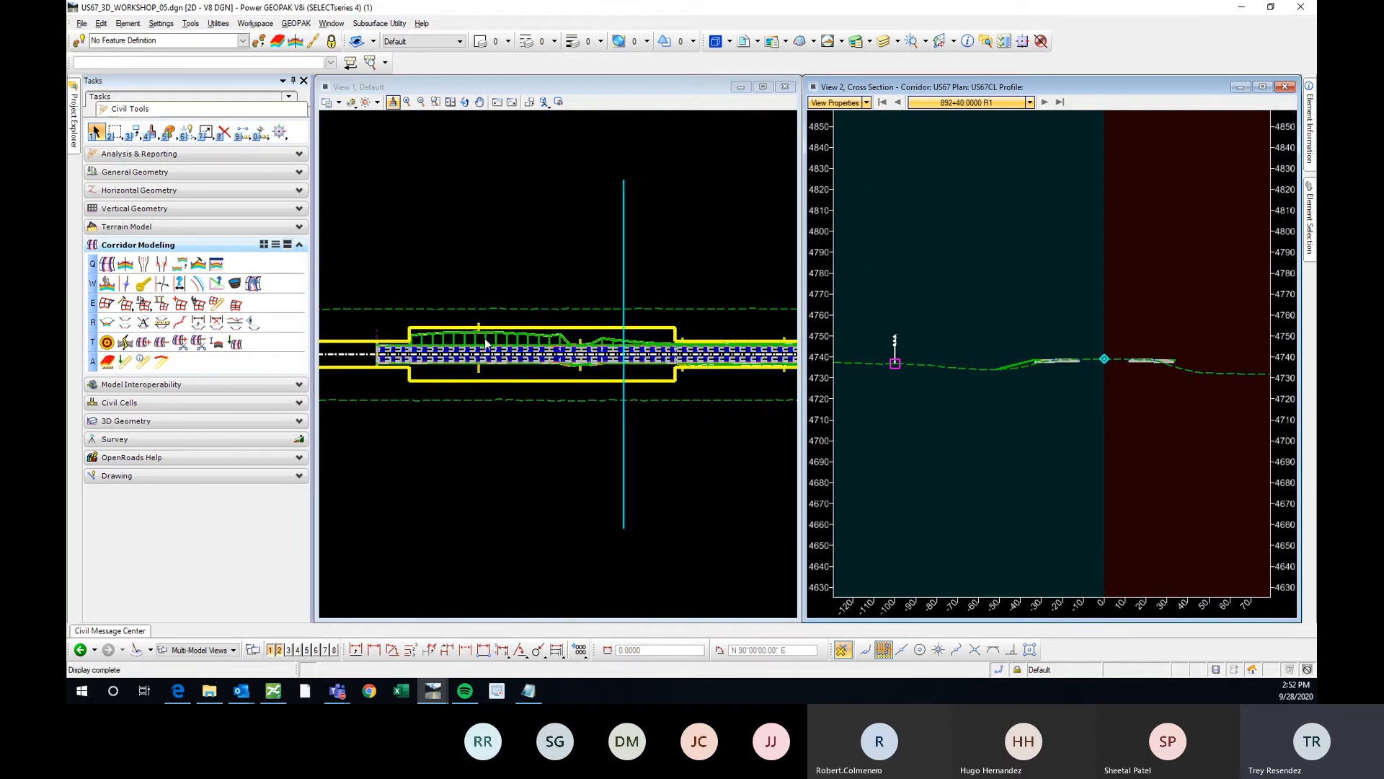
Compare the left right-of-way line in plan with the R.O.W. marker and side slope at station 892+40
{"action": "scroll", "coordinate": [484, 342], "scroll_direction": "up", "scroll_amount": 2}
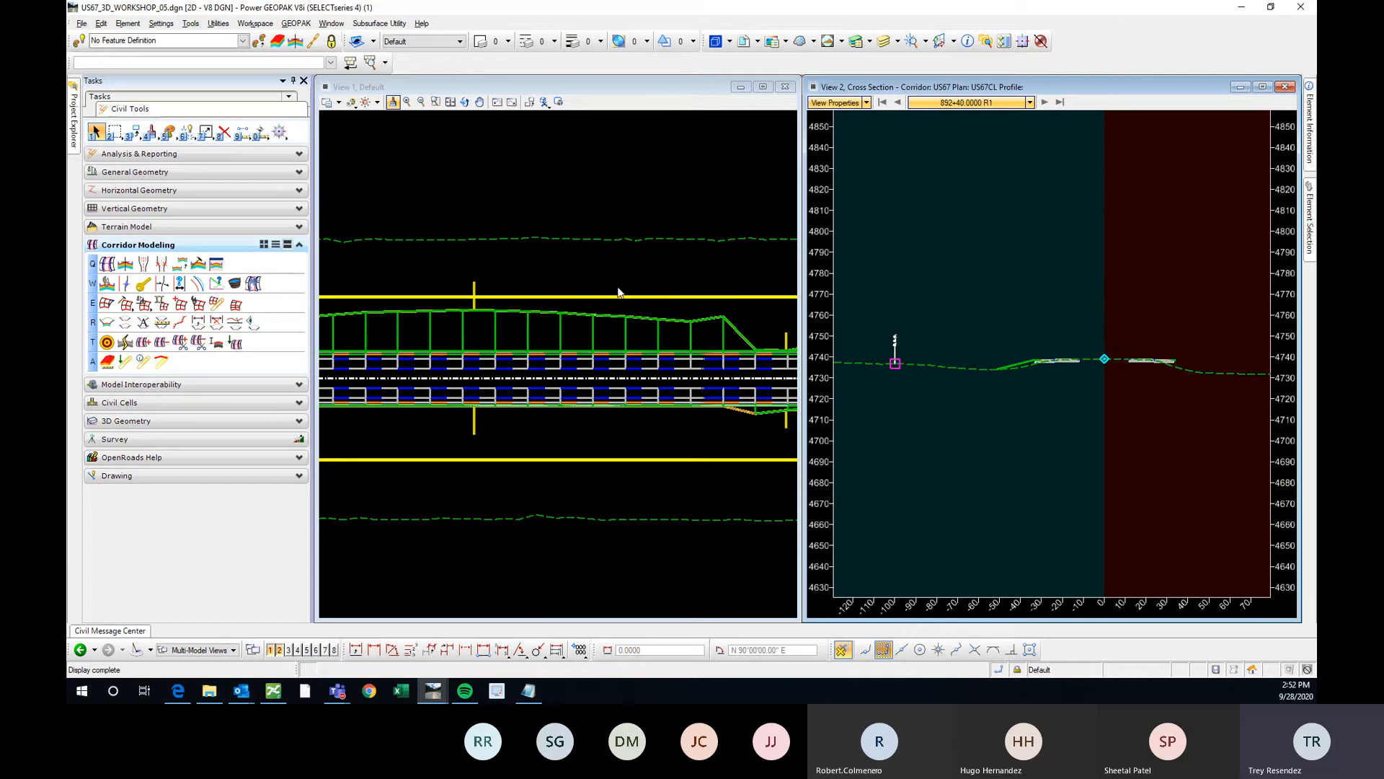
{"action": "scroll", "coordinate": [680, 288], "scroll_direction": "down", "scroll_amount": 2}
{"action": "scroll", "coordinate": [898, 365], "scroll_direction": "up", "scroll_amount": 5}
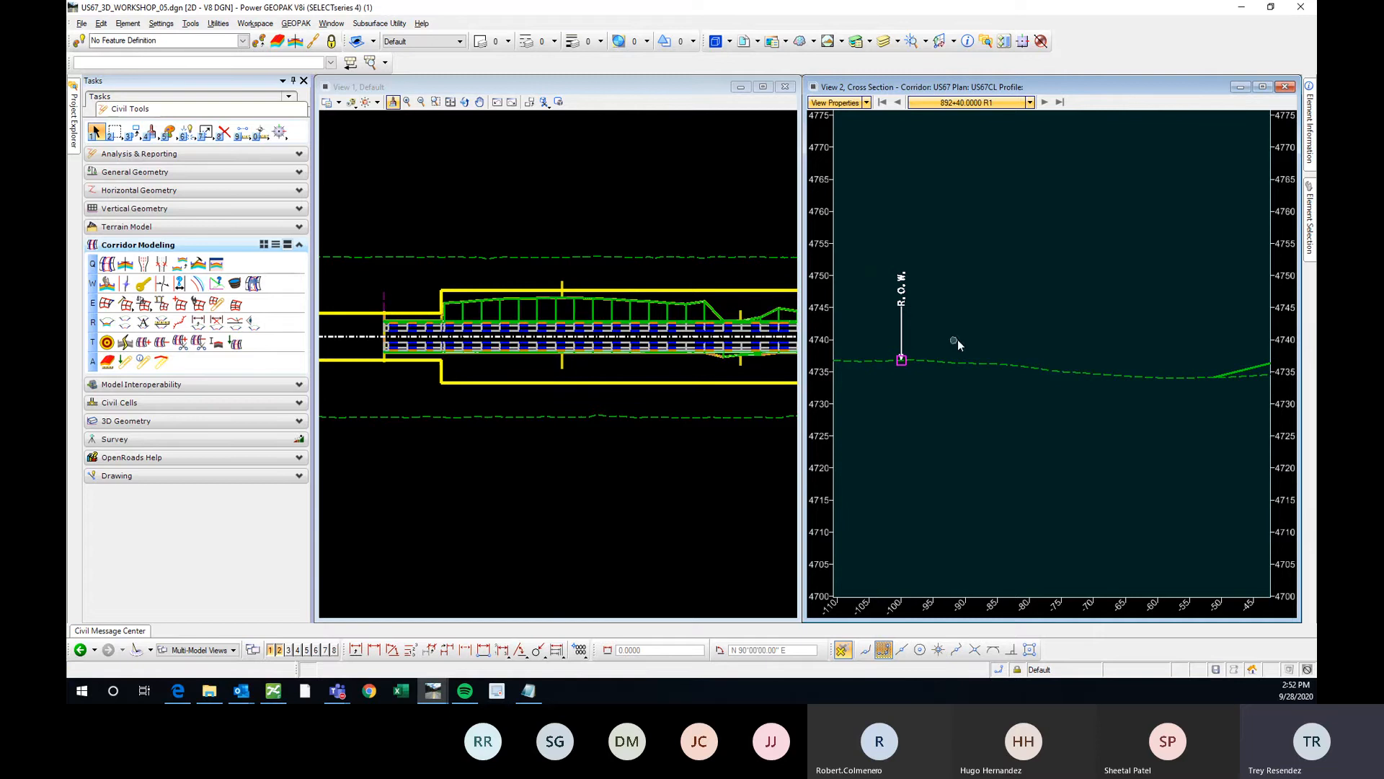
{"action": "left_click", "coordinate": [596, 273]}
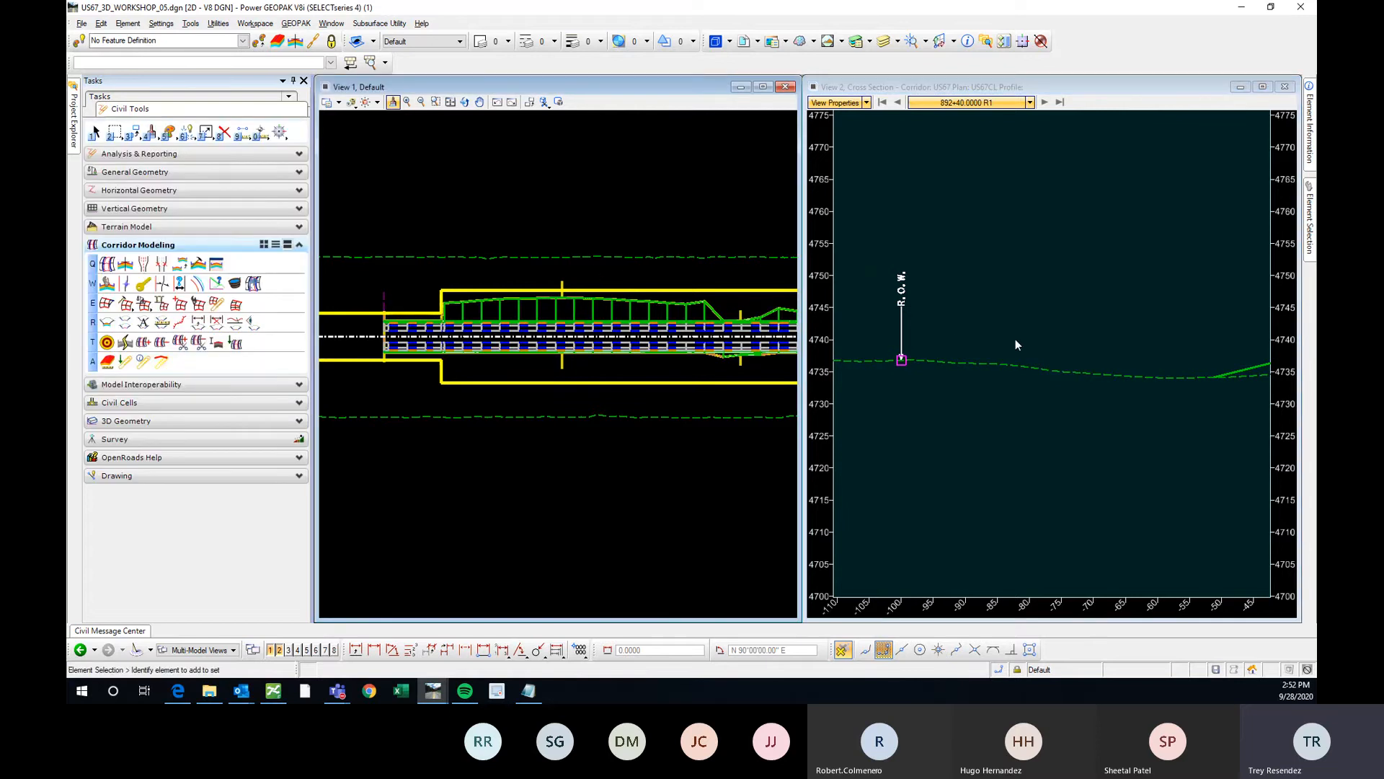
{"action": "left_click", "coordinate": [932, 362]}
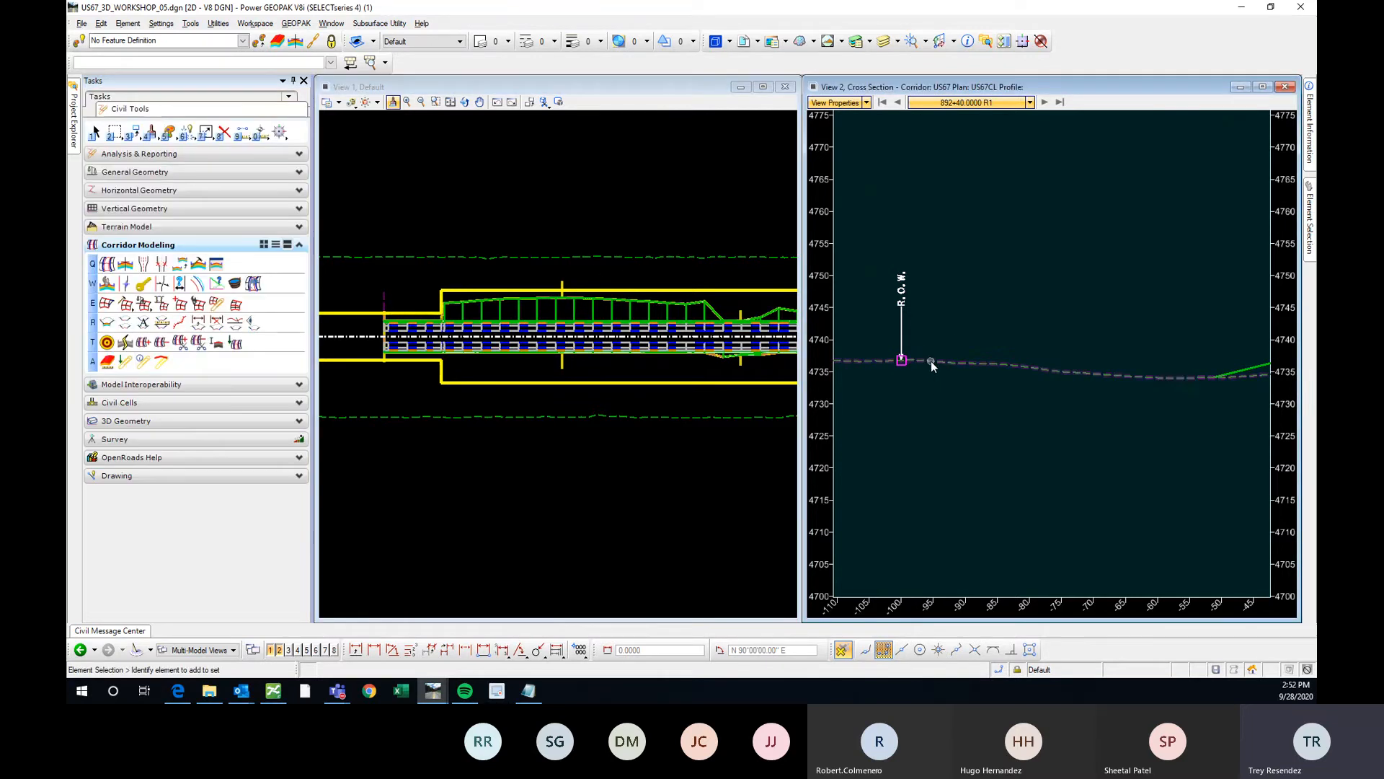
{"action": "scroll", "coordinate": [916, 352], "scroll_direction": "down", "scroll_amount": 2}
{"action": "scroll", "coordinate": [1096, 350], "scroll_direction": "up", "scroll_amount": 1}
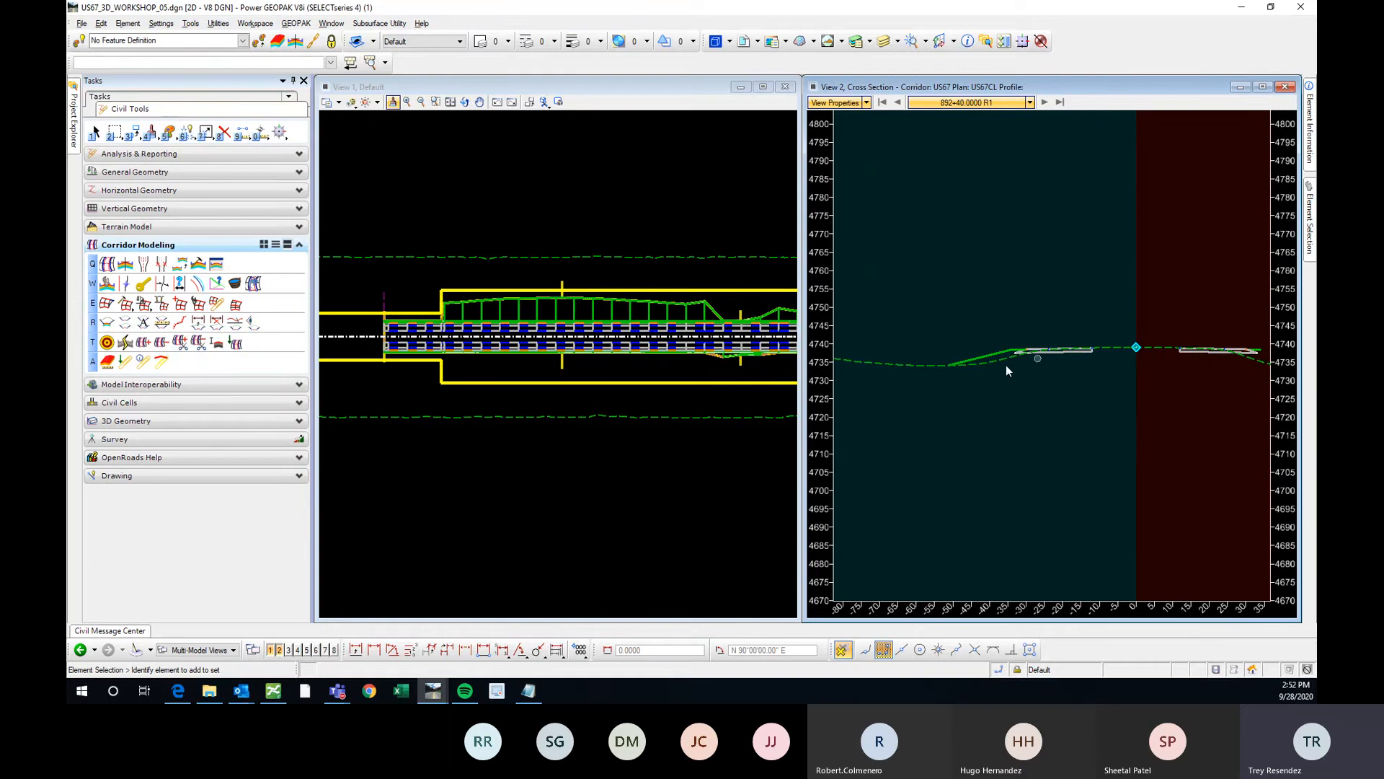
{"action": "left_click", "coordinate": [613, 278]}
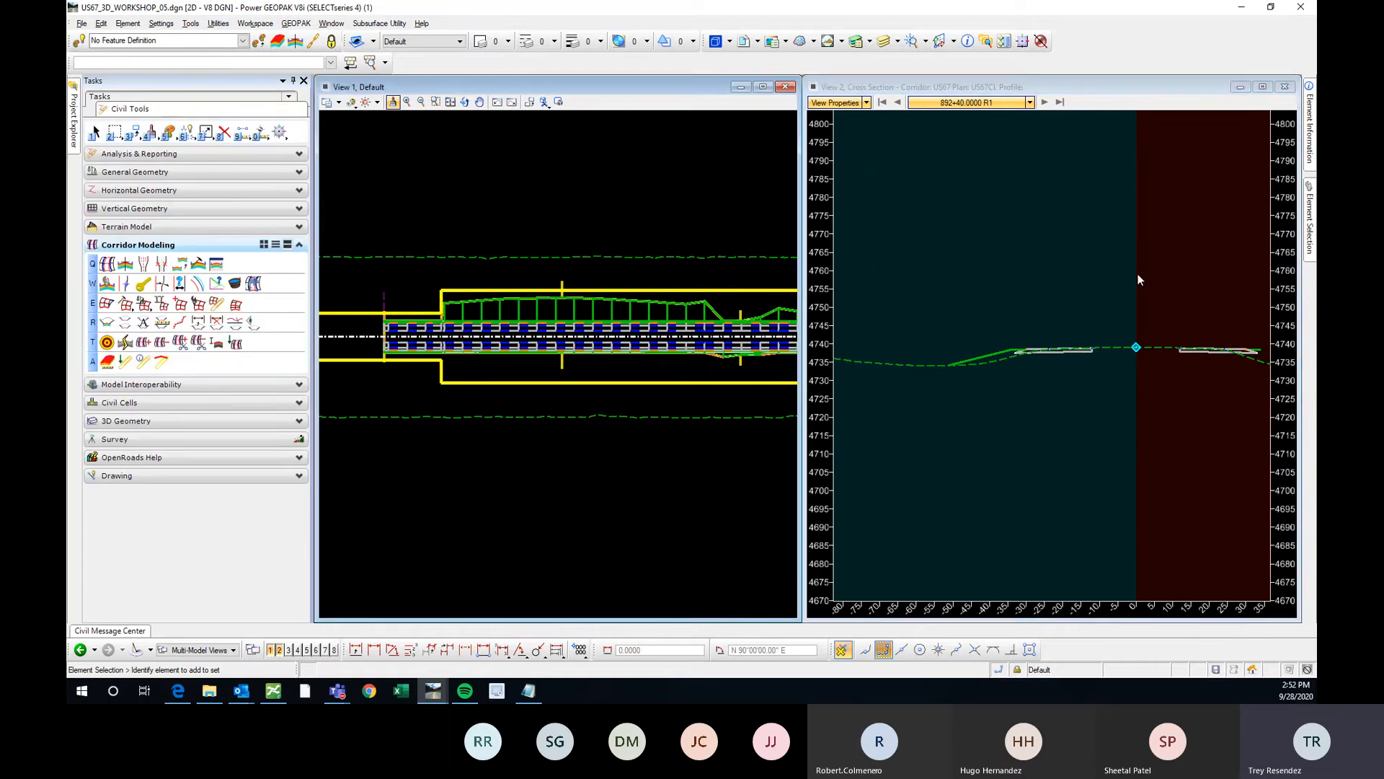
Close the cross-section view and review the New Template2 layout in the Create Template editor
{"action": "left_click", "coordinate": [1285, 86]}
{"action": "double_click", "coordinate": [750, 88]}
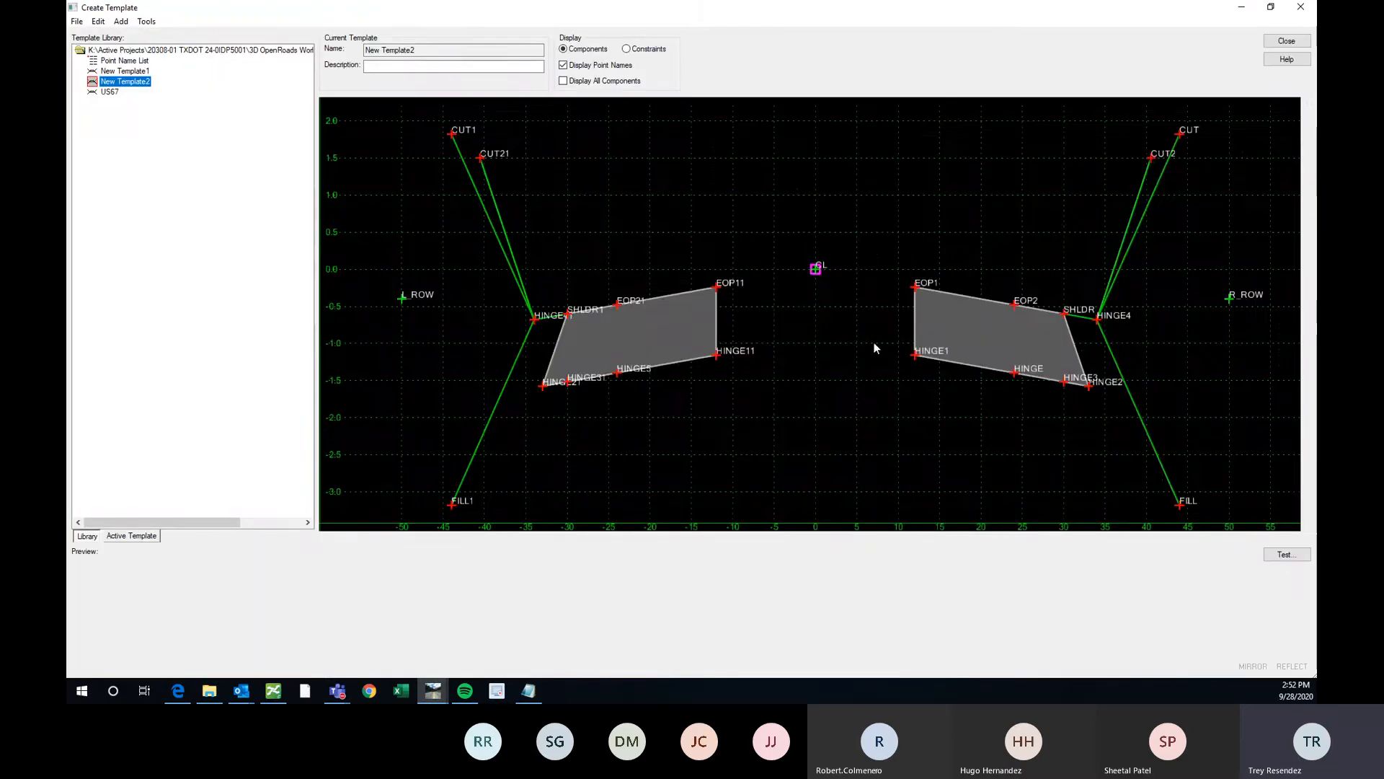
{"action": "scroll", "coordinate": [719, 266], "scroll_direction": "down", "scroll_amount": 2}
{"action": "scroll", "coordinate": [800, 271], "scroll_direction": "up", "scroll_amount": 1}
{"action": "scroll", "coordinate": [717, 278], "scroll_direction": "down", "scroll_amount": 1}
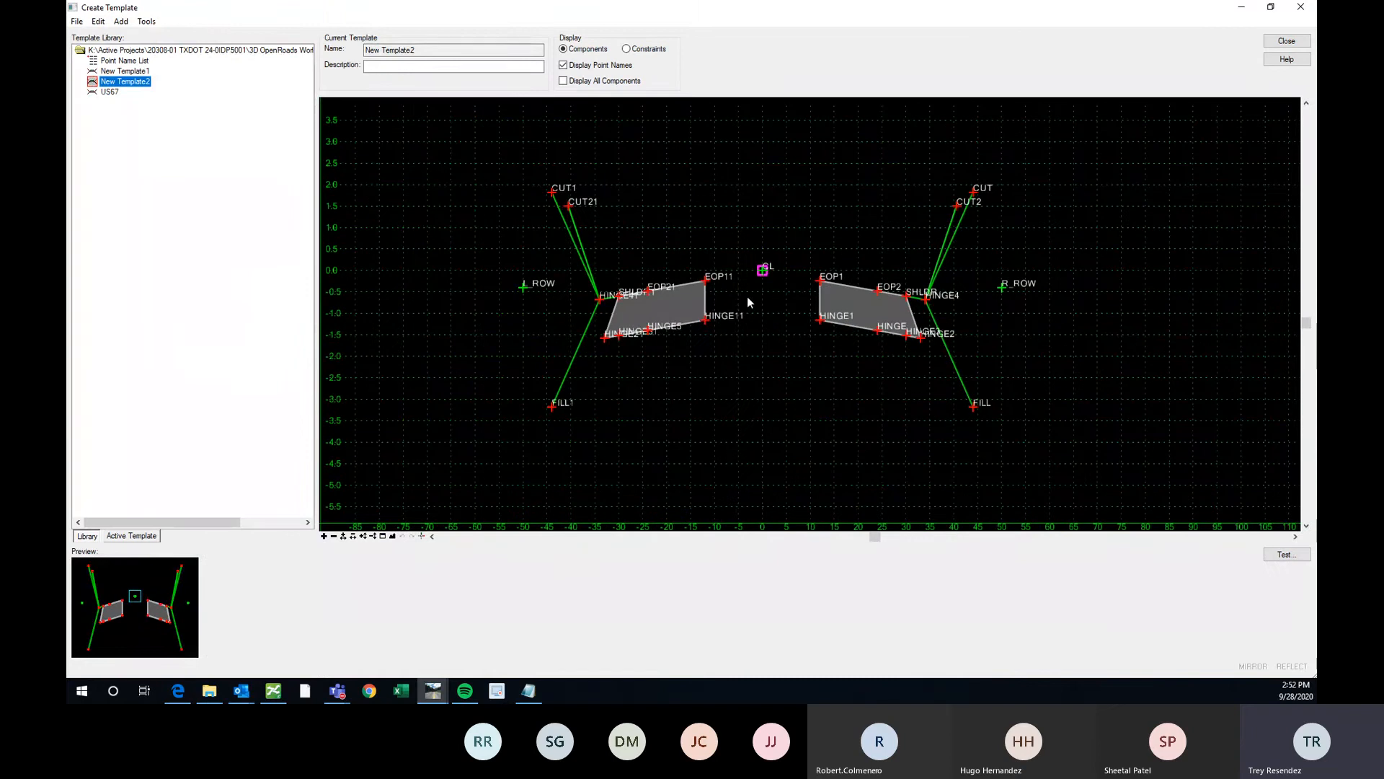
{"action": "scroll", "coordinate": [758, 283], "scroll_direction": "up", "scroll_amount": 1}
{"action": "mouse_move", "coordinate": [754, 269]}
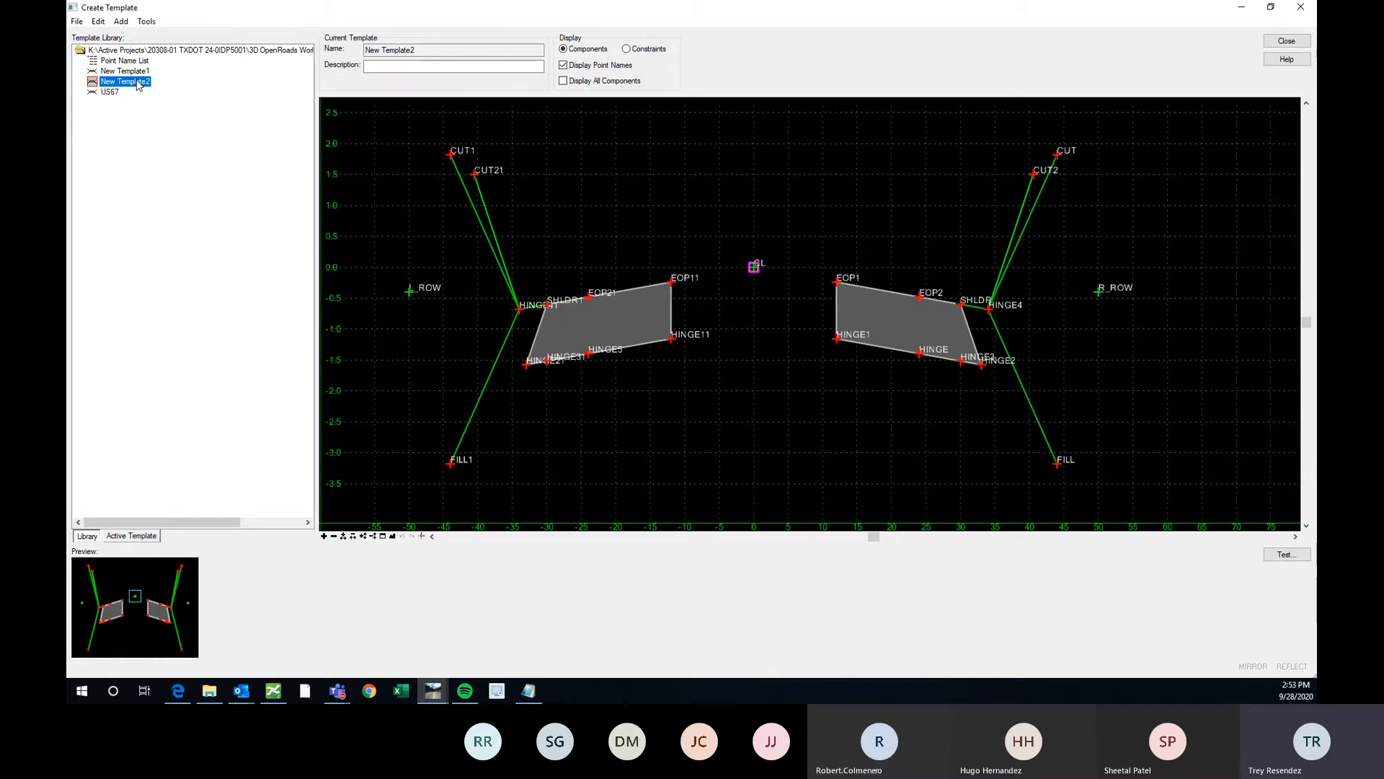
Duplicate the US67 template within the template library
{"action": "left_click", "coordinate": [114, 91]}
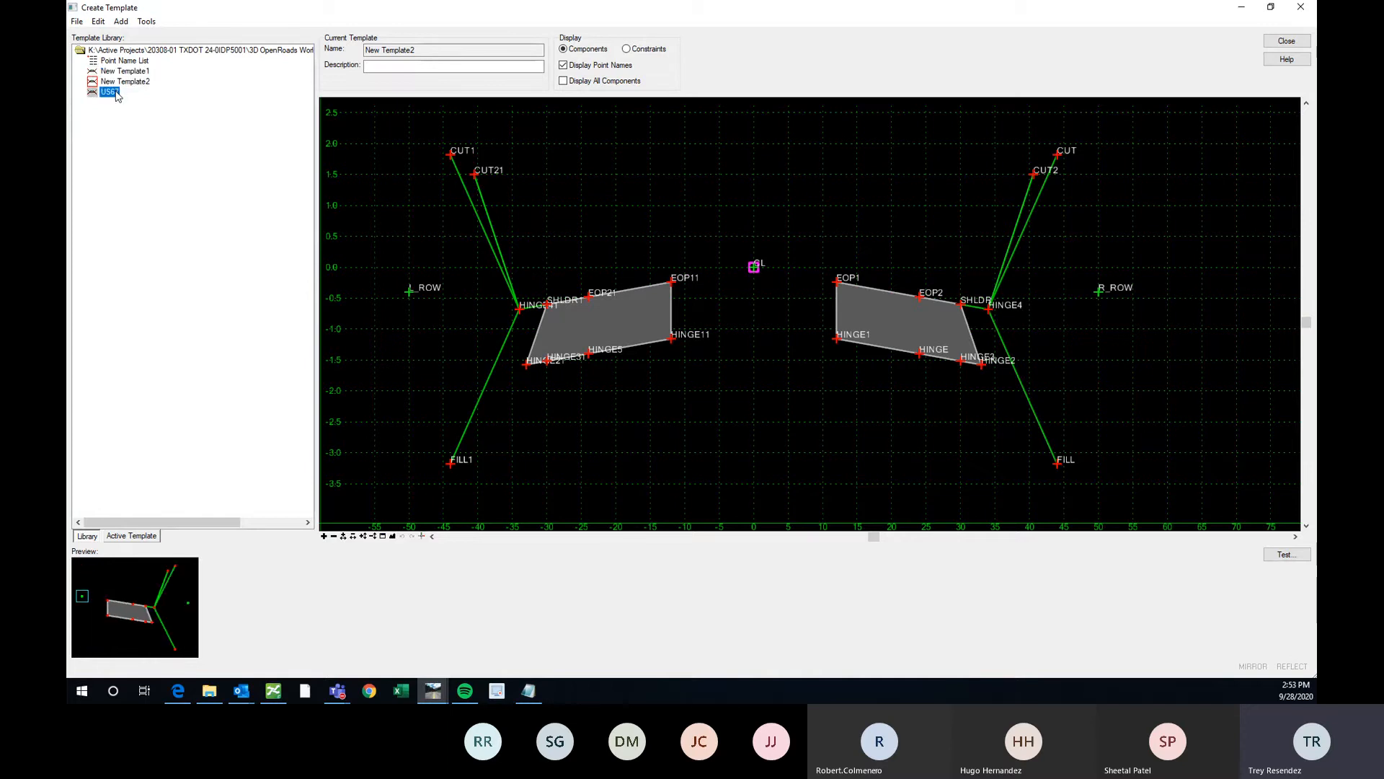
{"action": "right_click", "coordinate": [112, 93]}
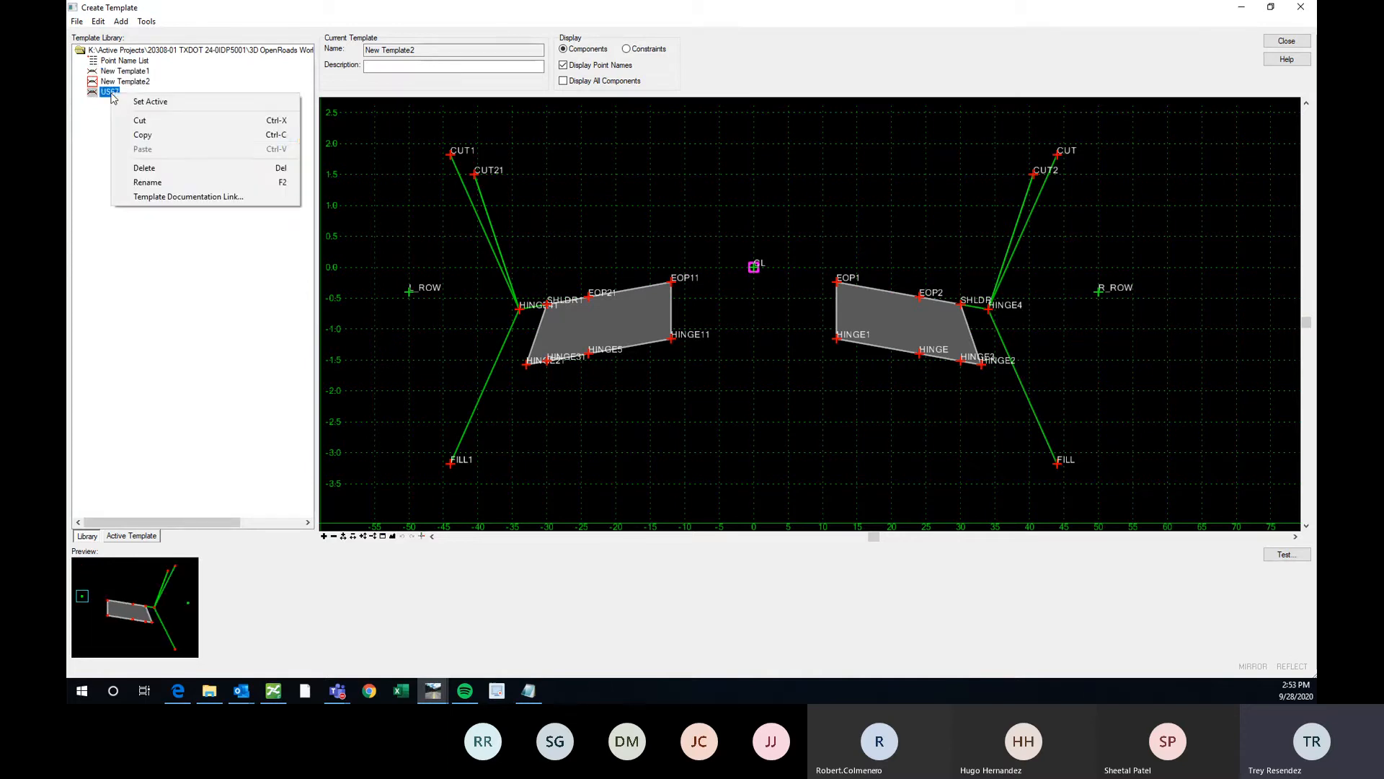
{"action": "left_click", "coordinate": [144, 135]}
{"action": "right_click", "coordinate": [113, 93]}
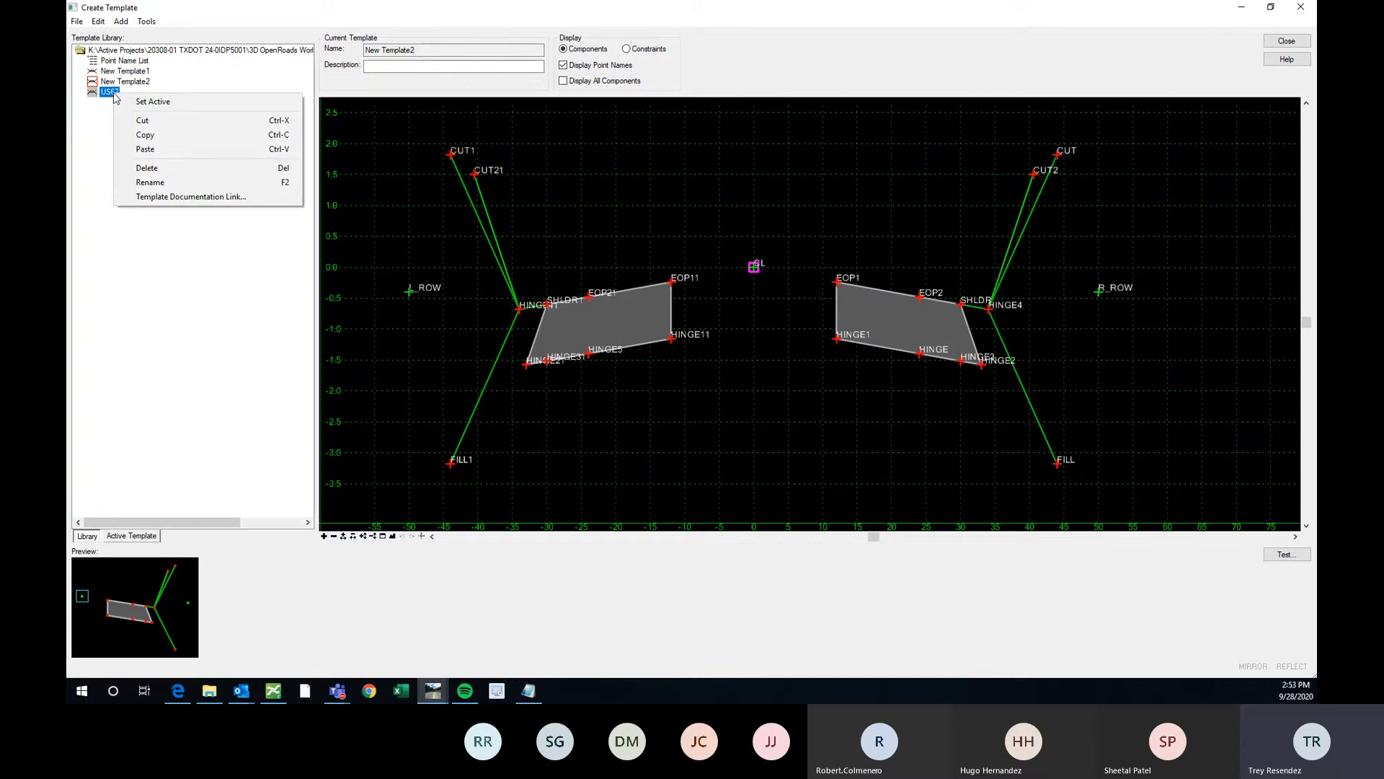
{"action": "left_click", "coordinate": [143, 149]}
Rename the copied US67 template as US67 Find Existing and make it the active template
{"action": "left_click", "coordinate": [113, 102]}
{"action": "right_click", "coordinate": [115, 102]}
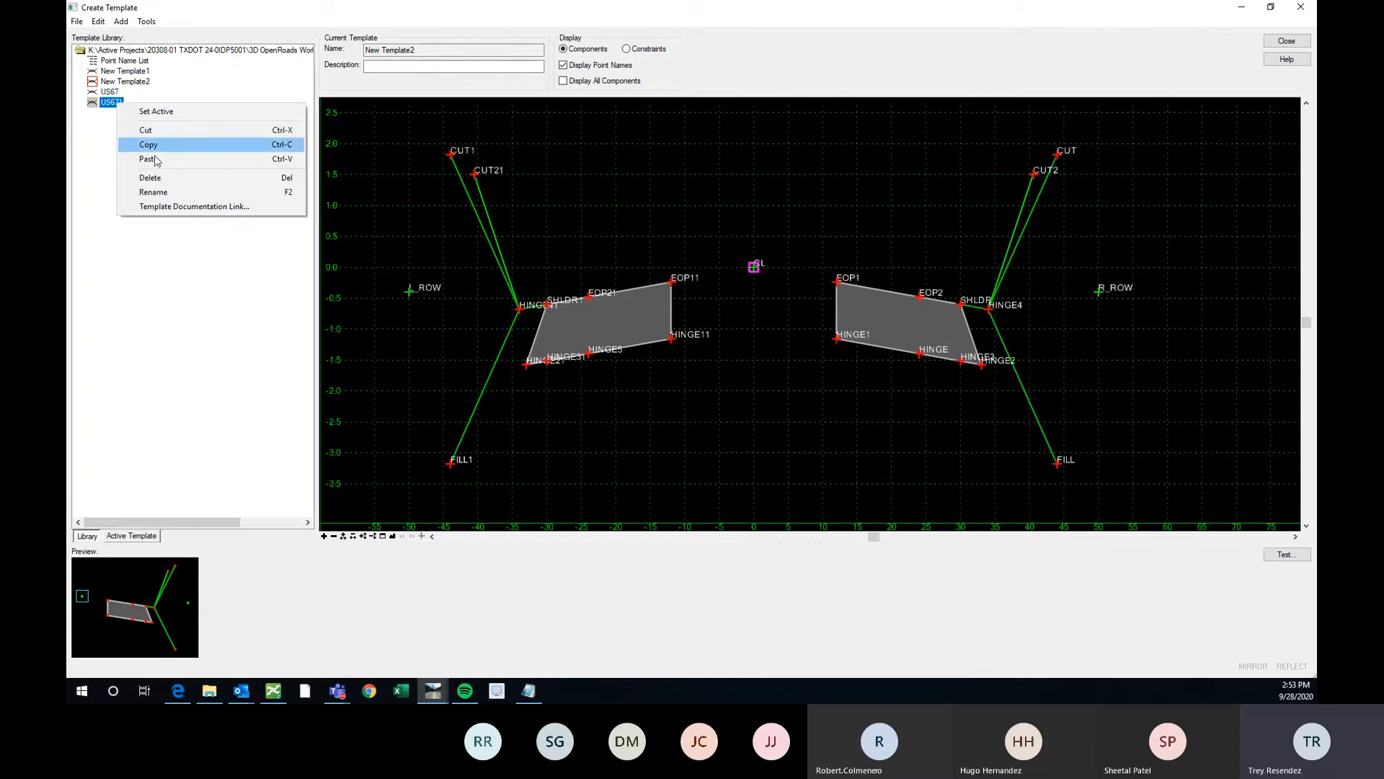
{"action": "left_click", "coordinate": [160, 191]}
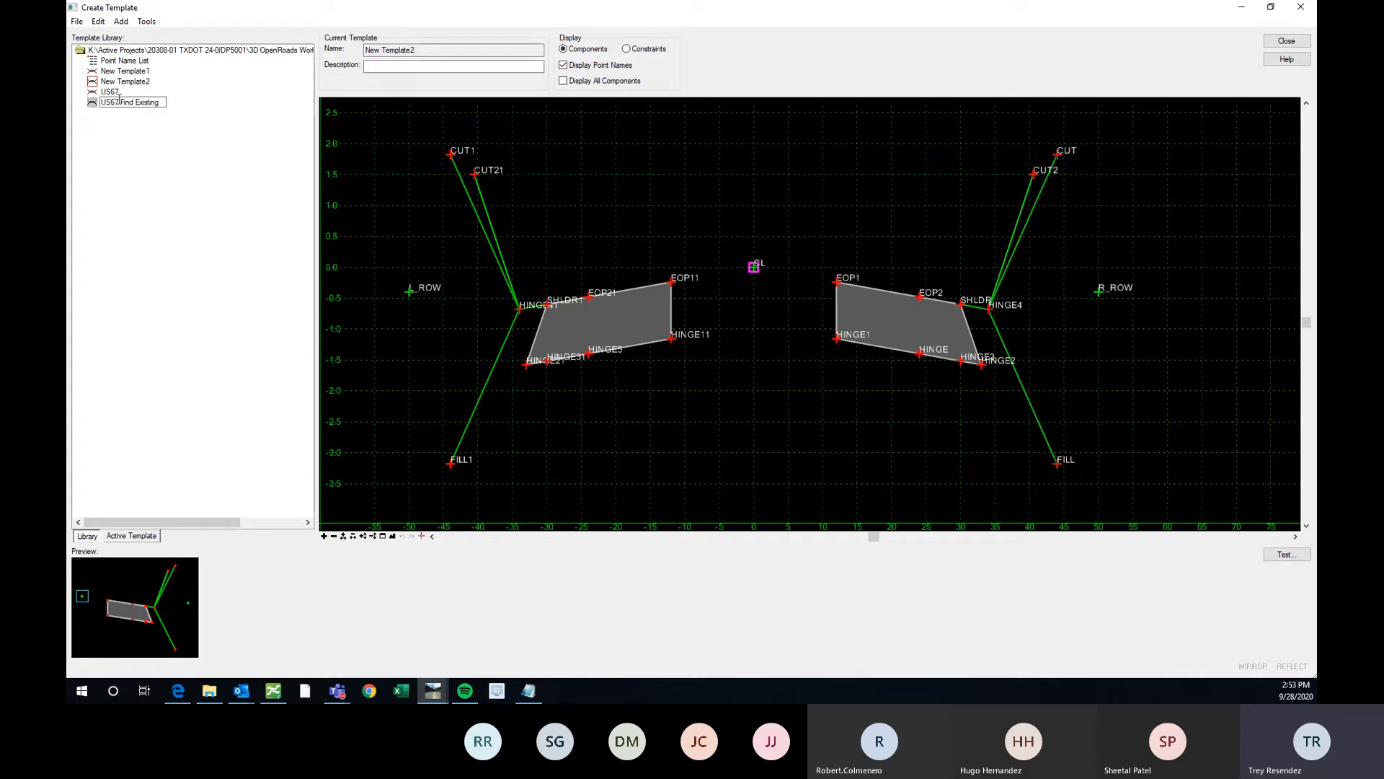
{"action": "key", "text": "Return"}
{"action": "double_click", "coordinate": [126, 102]}
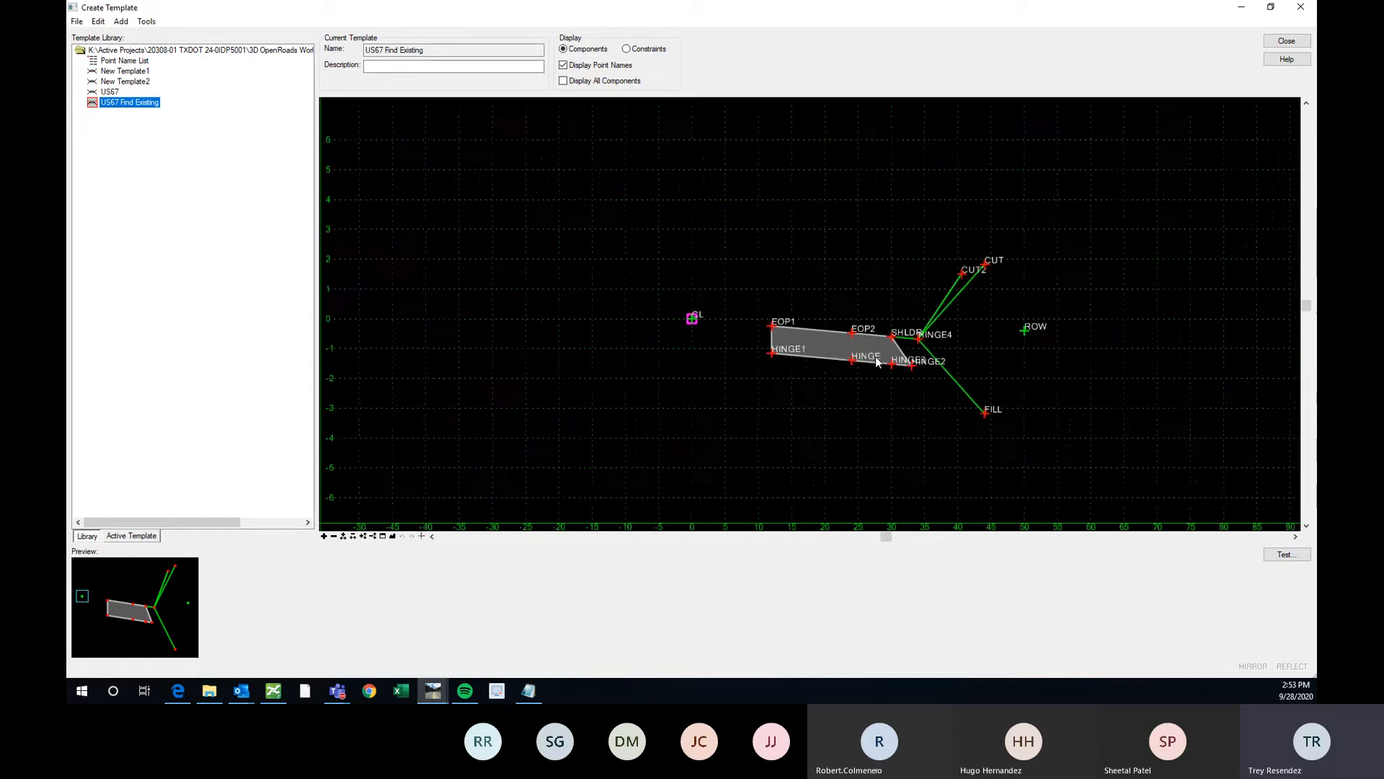
Try deleting the ROW point from the US67 Find Existing template and undo the deletion
{"action": "scroll", "coordinate": [865, 332], "scroll_direction": "up", "scroll_amount": 3}
{"action": "scroll", "coordinate": [779, 339], "scroll_direction": "down", "scroll_amount": 1}
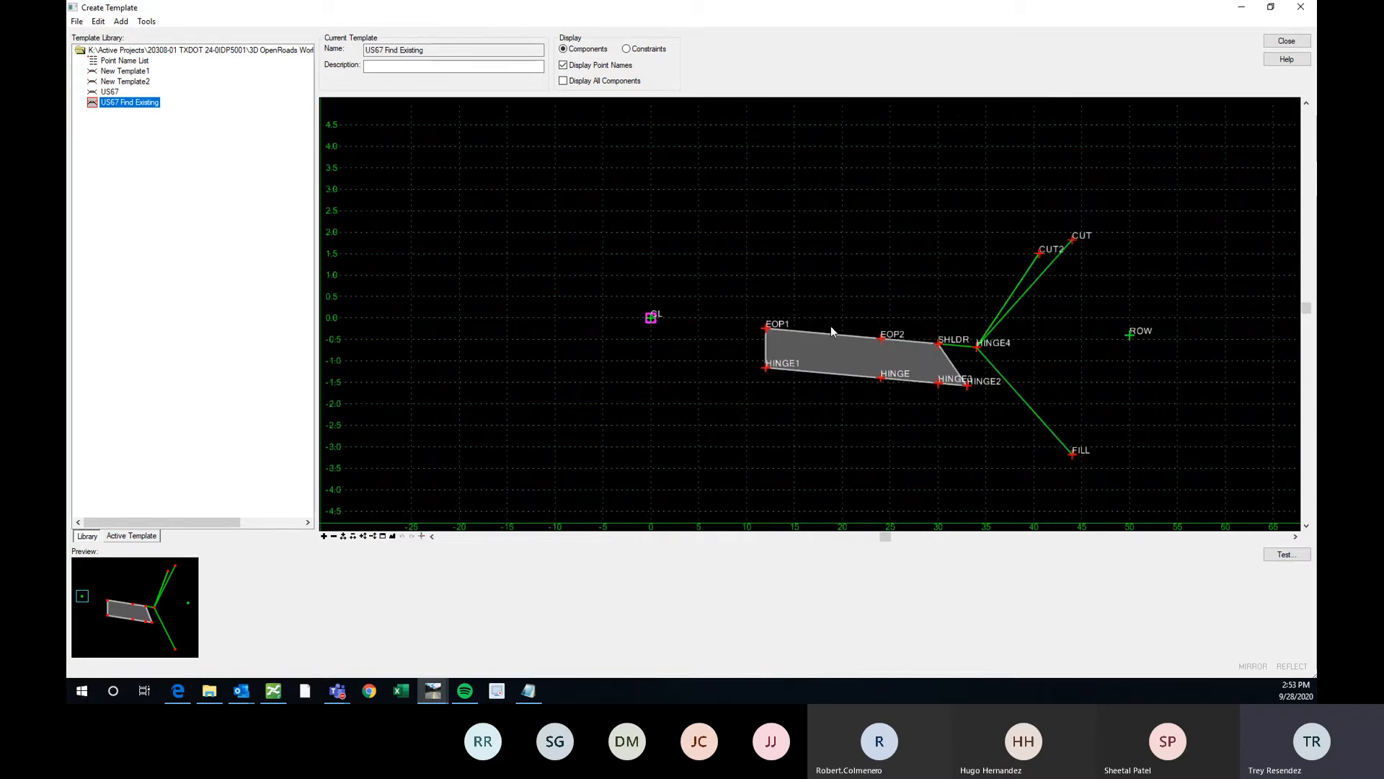
{"action": "scroll", "coordinate": [632, 289], "scroll_direction": "down", "scroll_amount": 1}
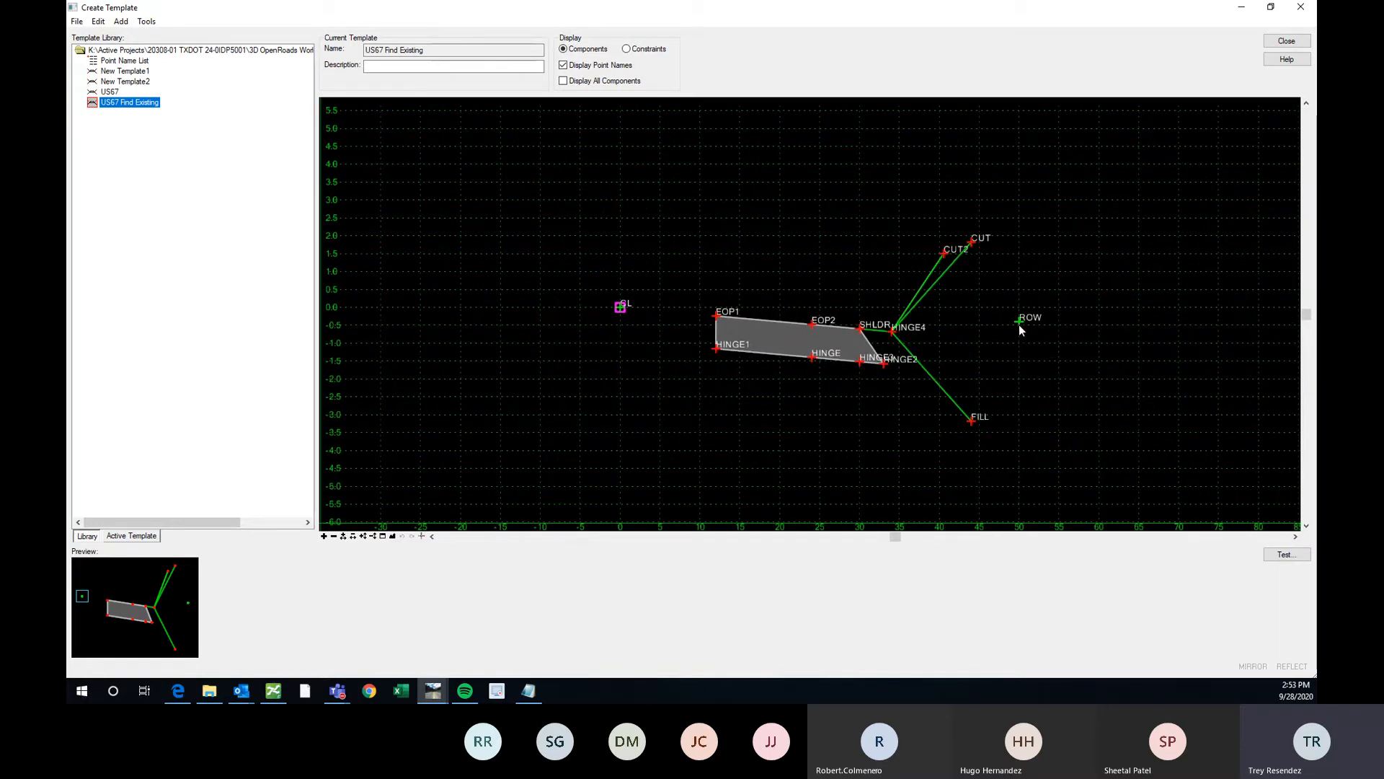
{"action": "right_click", "coordinate": [1019, 325]}
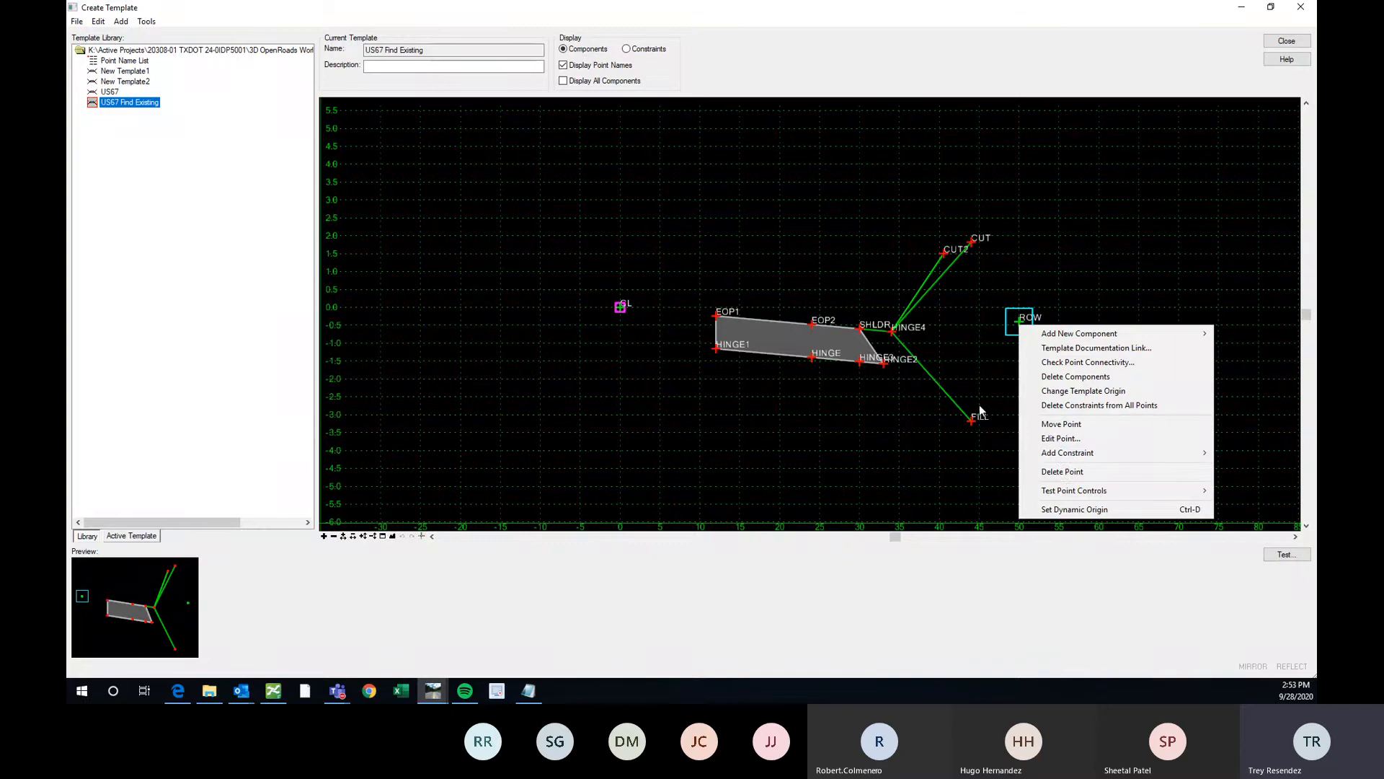
{"action": "left_click", "coordinate": [1063, 472]}
{"action": "scroll", "coordinate": [929, 257], "scroll_direction": "up", "scroll_amount": 1}
{"action": "scroll", "coordinate": [929, 257], "scroll_direction": "up", "scroll_amount": 1}
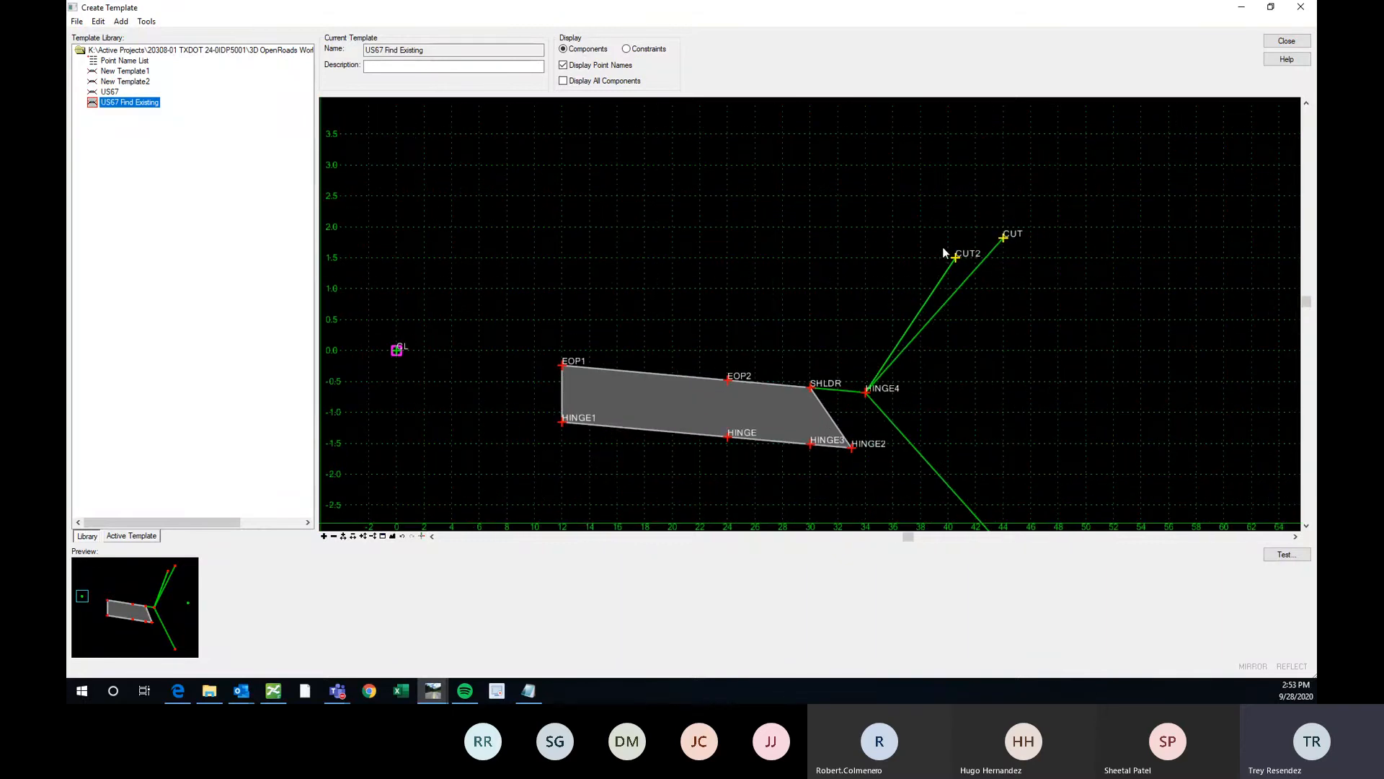
{"action": "scroll", "coordinate": [942, 246], "scroll_direction": "down", "scroll_amount": 1}
{"action": "left_click", "coordinate": [402, 536]}
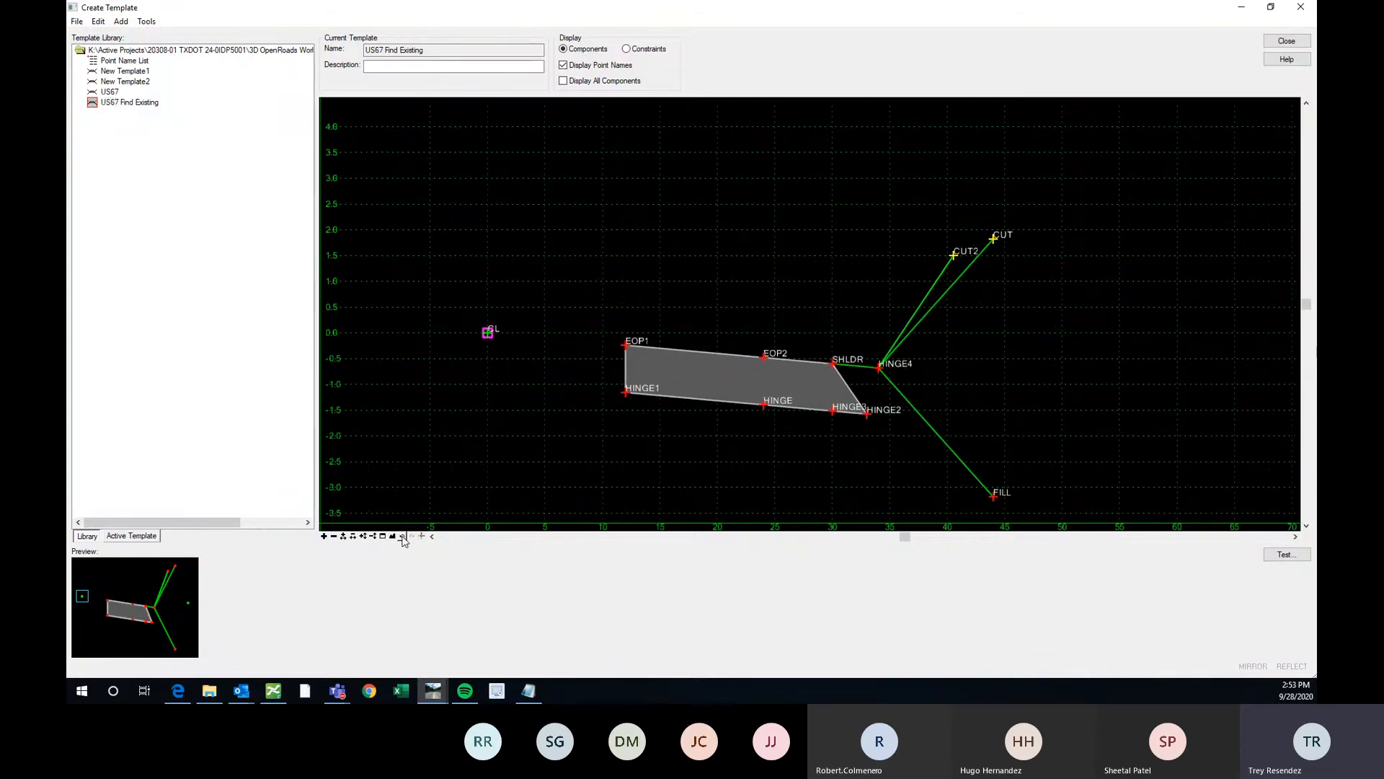
Start a new end condition component with its first point named FIND_EX, placed at X 6.0, Y 3.5 above the median
{"action": "scroll", "coordinate": [958, 262], "scroll_direction": "down", "scroll_amount": 2}
{"action": "scroll", "coordinate": [761, 313], "scroll_direction": "up", "scroll_amount": 3}
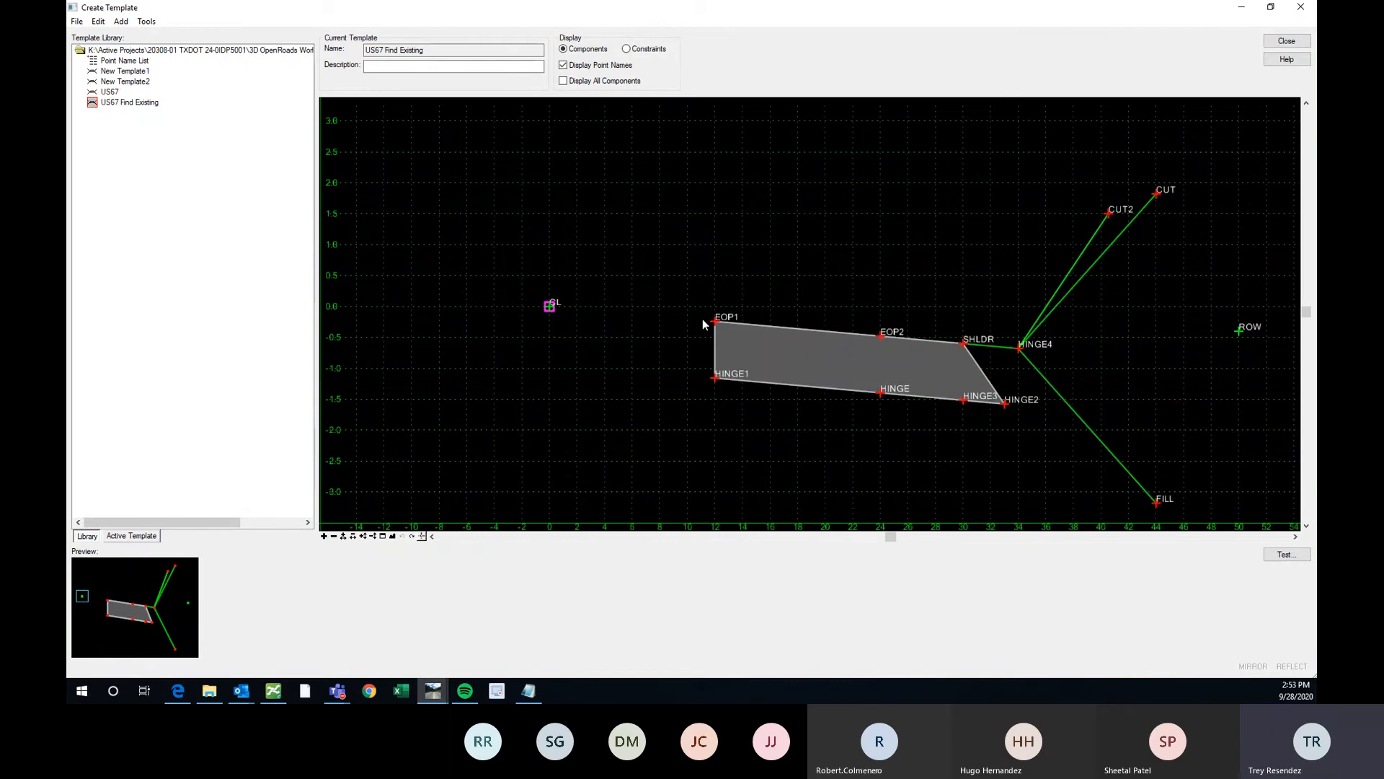
{"action": "scroll", "coordinate": [661, 278], "scroll_direction": "down", "scroll_amount": 3}
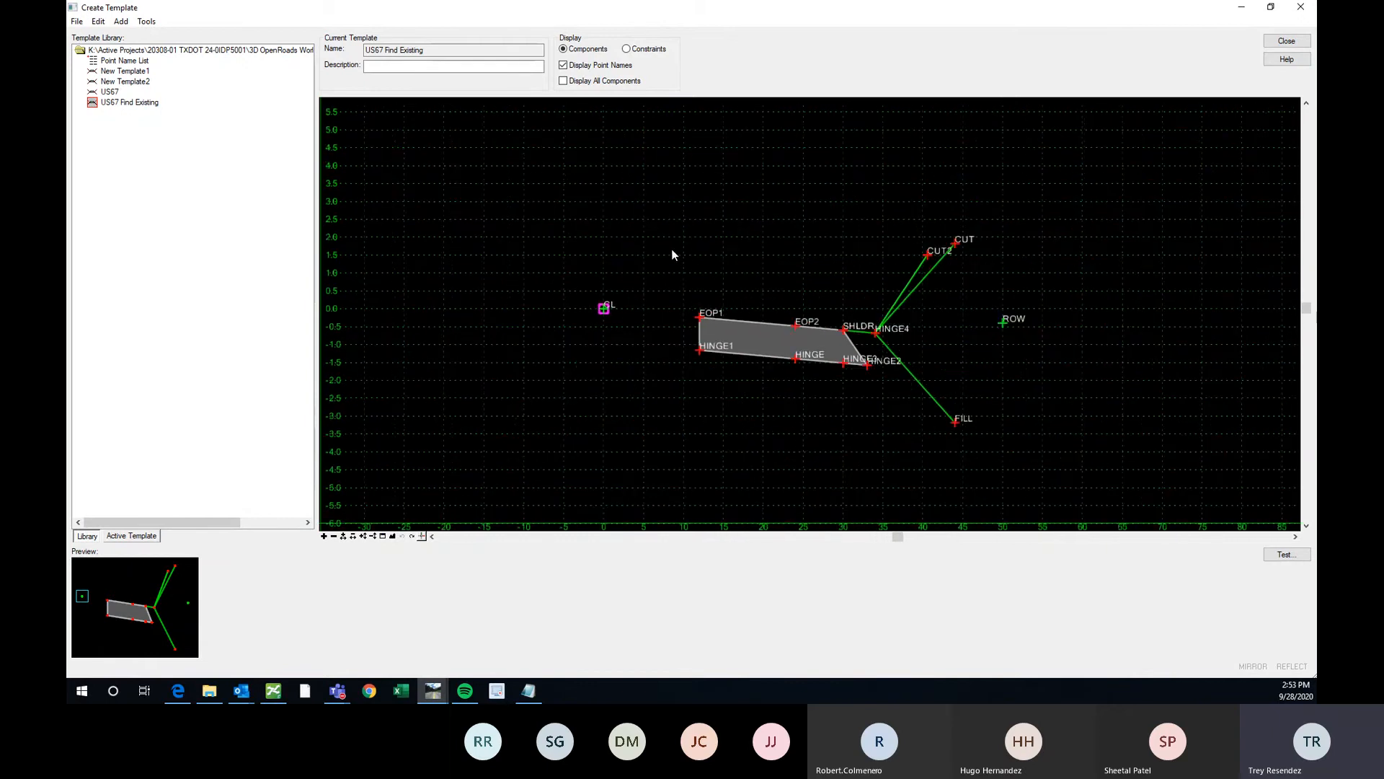
{"action": "scroll", "coordinate": [672, 250], "scroll_direction": "up", "scroll_amount": 2}
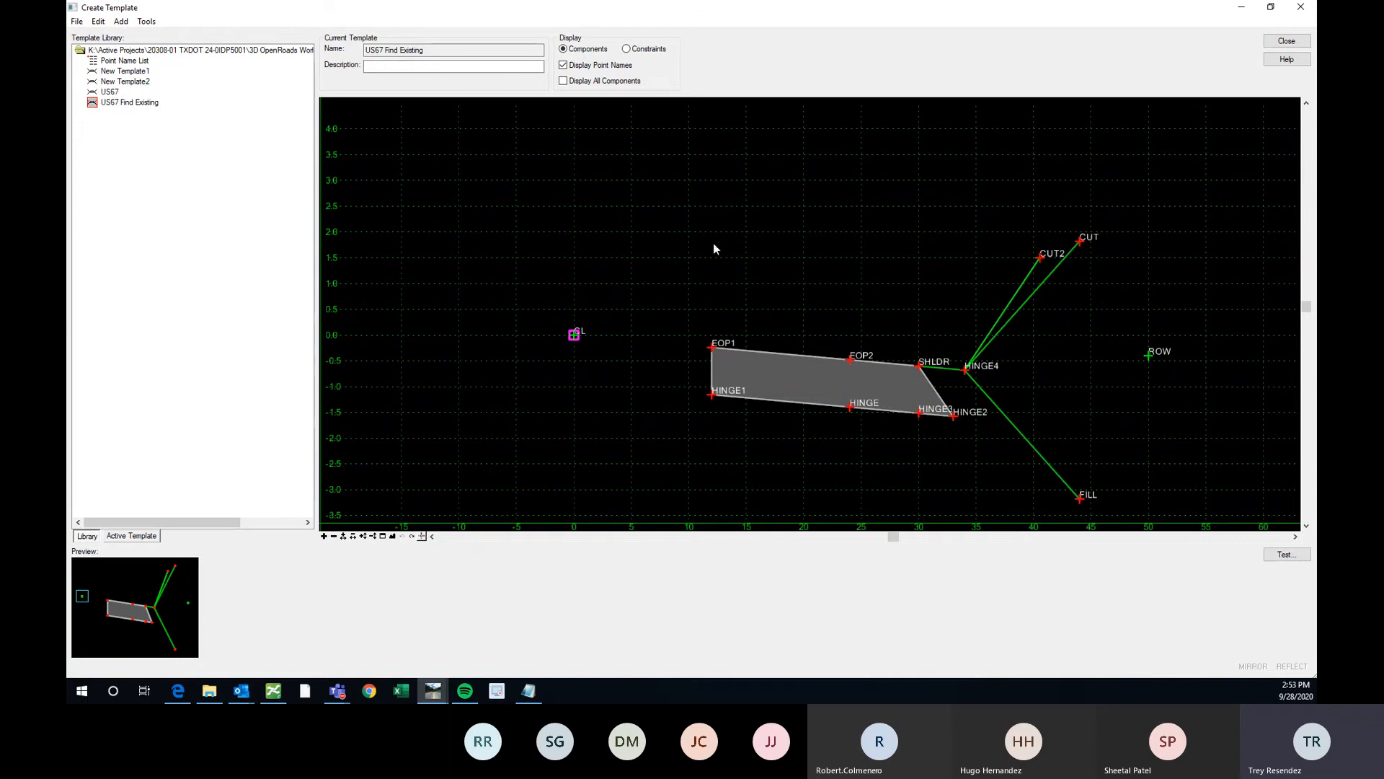
{"action": "scroll", "coordinate": [814, 349], "scroll_direction": "down", "scroll_amount": 1}
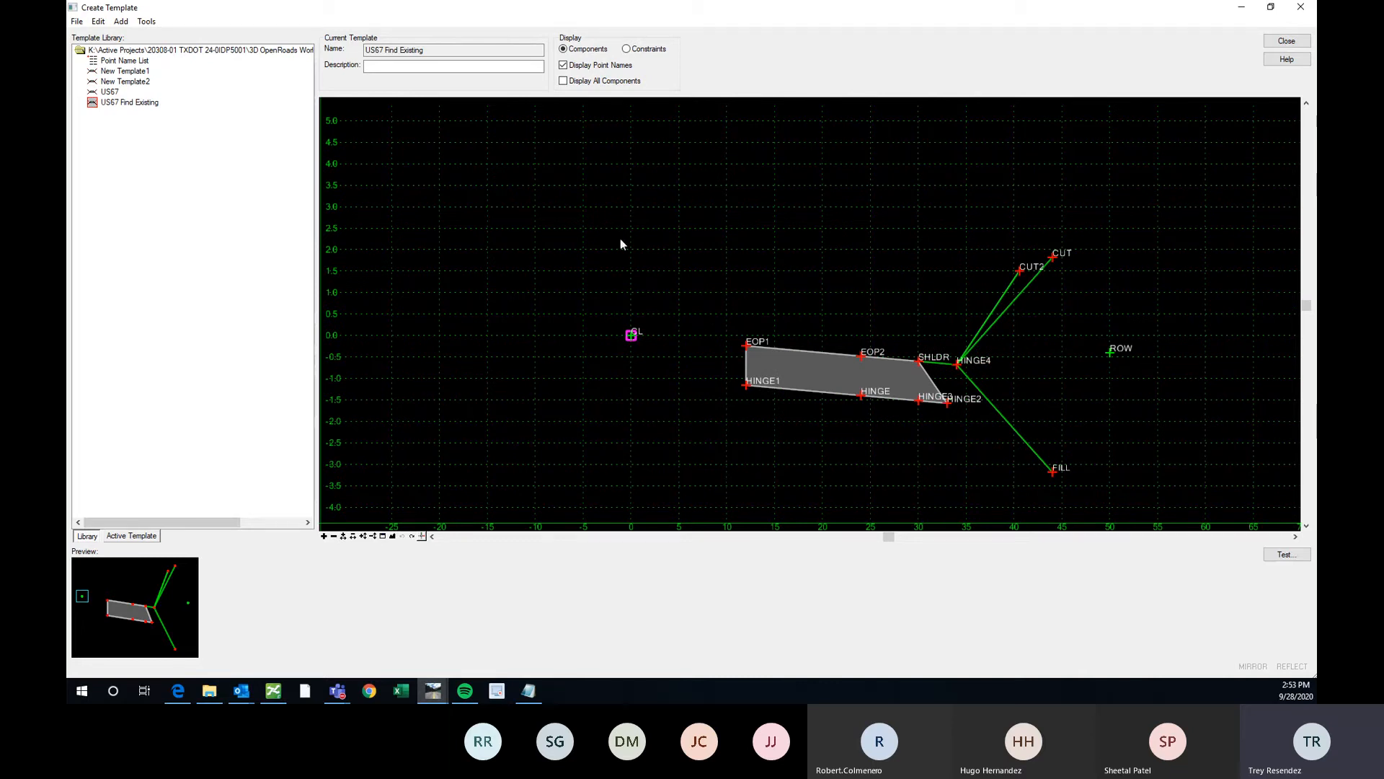
{"action": "right_click", "coordinate": [708, 250]}
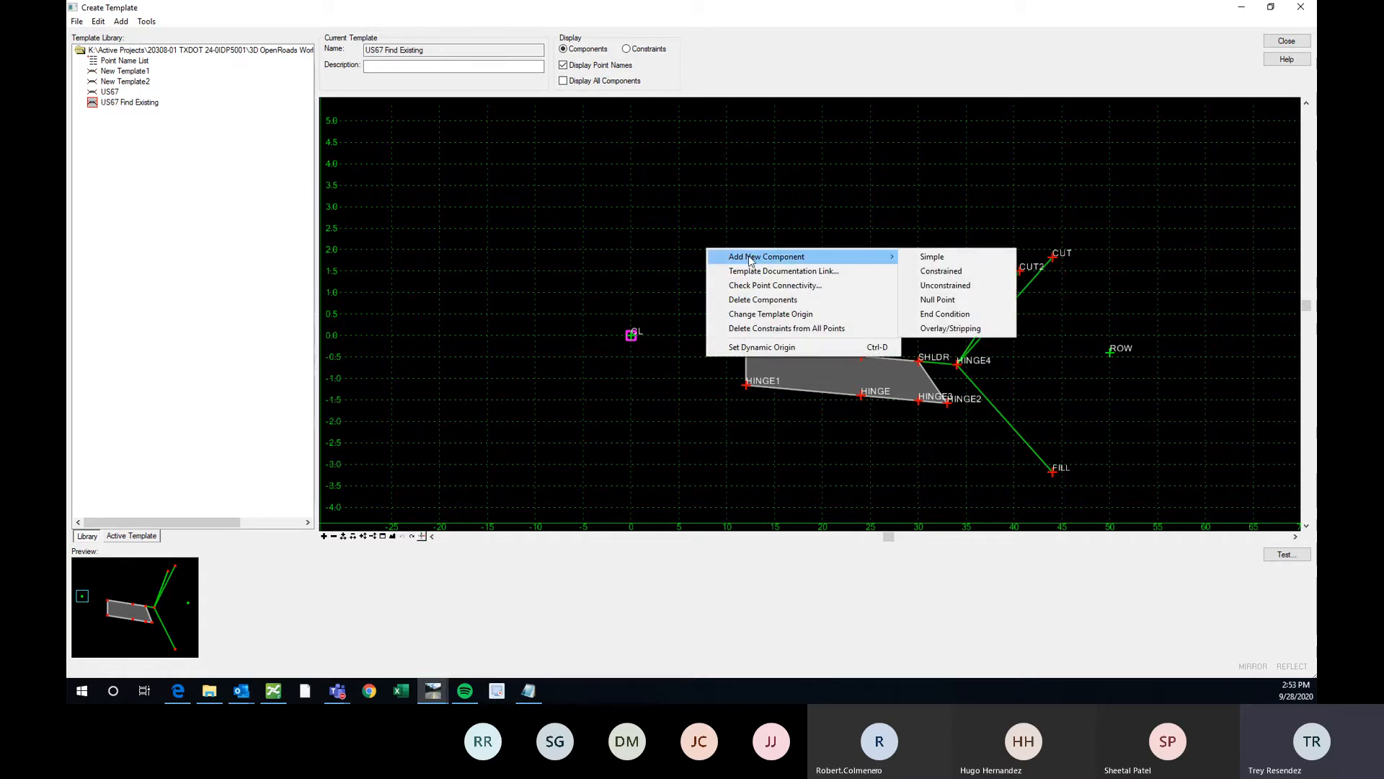
{"action": "left_click", "coordinate": [960, 314]}
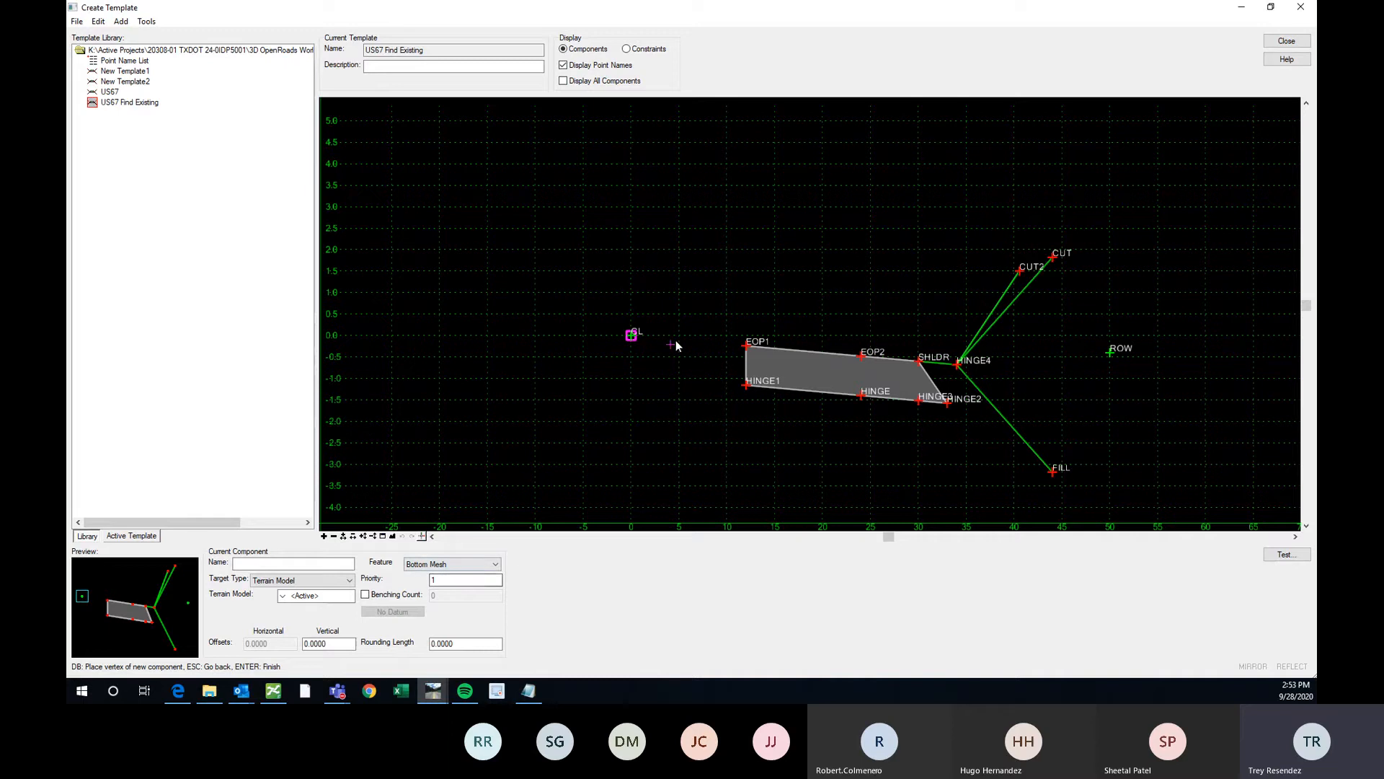
{"action": "left_click", "coordinate": [422, 537]}
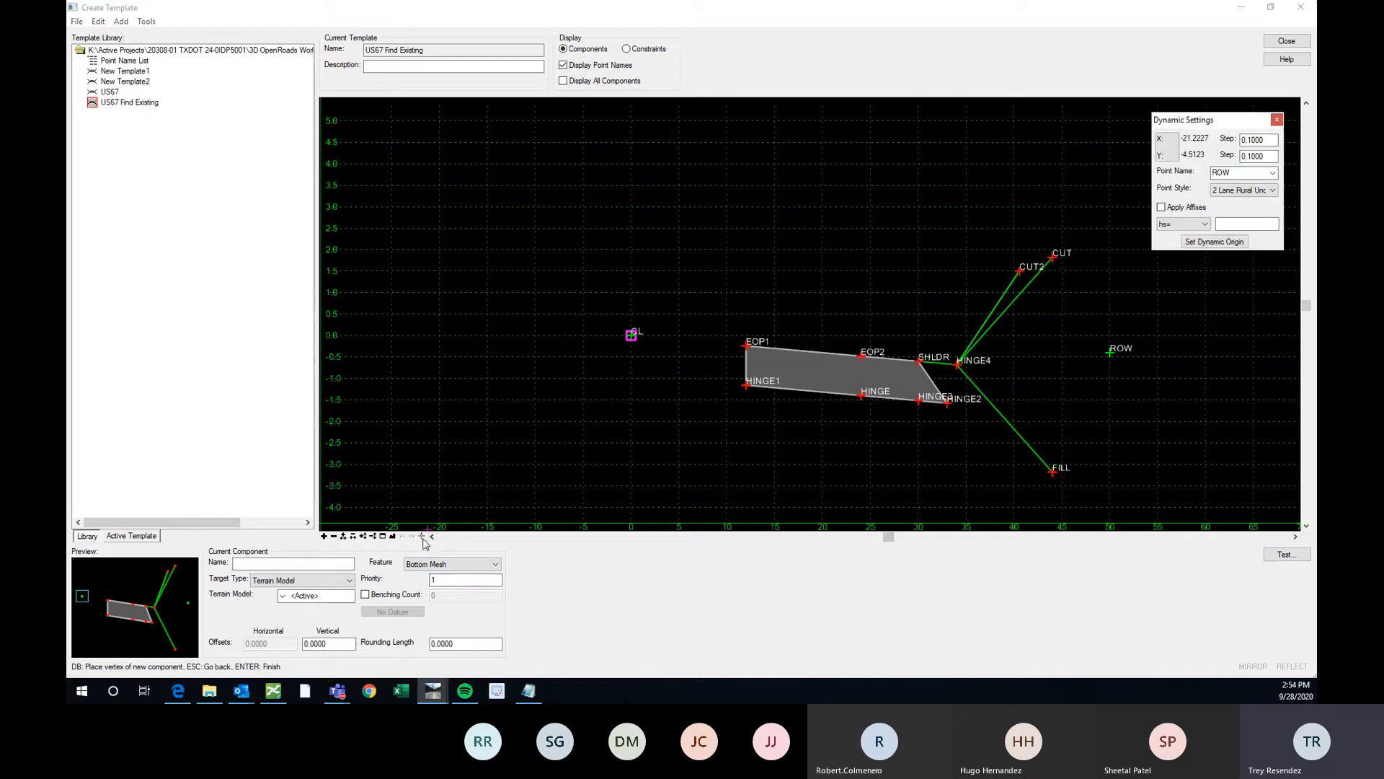
{"action": "left_click_drag", "start_coordinate": [1242, 174], "coordinate": [1211, 177]}
{"action": "type", "text": "find"}
{"action": "left_click", "coordinate": [1254, 225]}
{"action": "scroll", "coordinate": [673, 189], "scroll_direction": "up", "scroll_amount": 1}
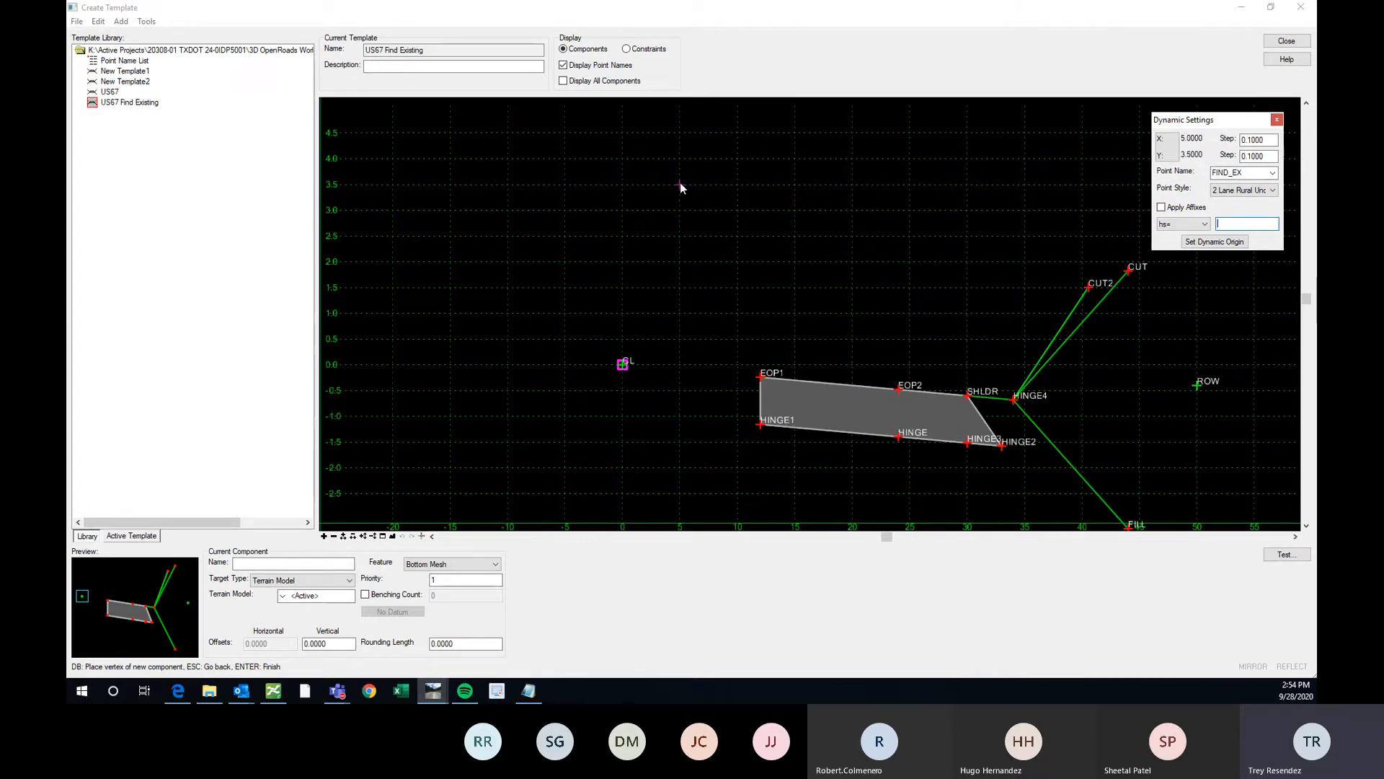
{"action": "scroll", "coordinate": [680, 186], "scroll_direction": "up", "scroll_amount": 1}
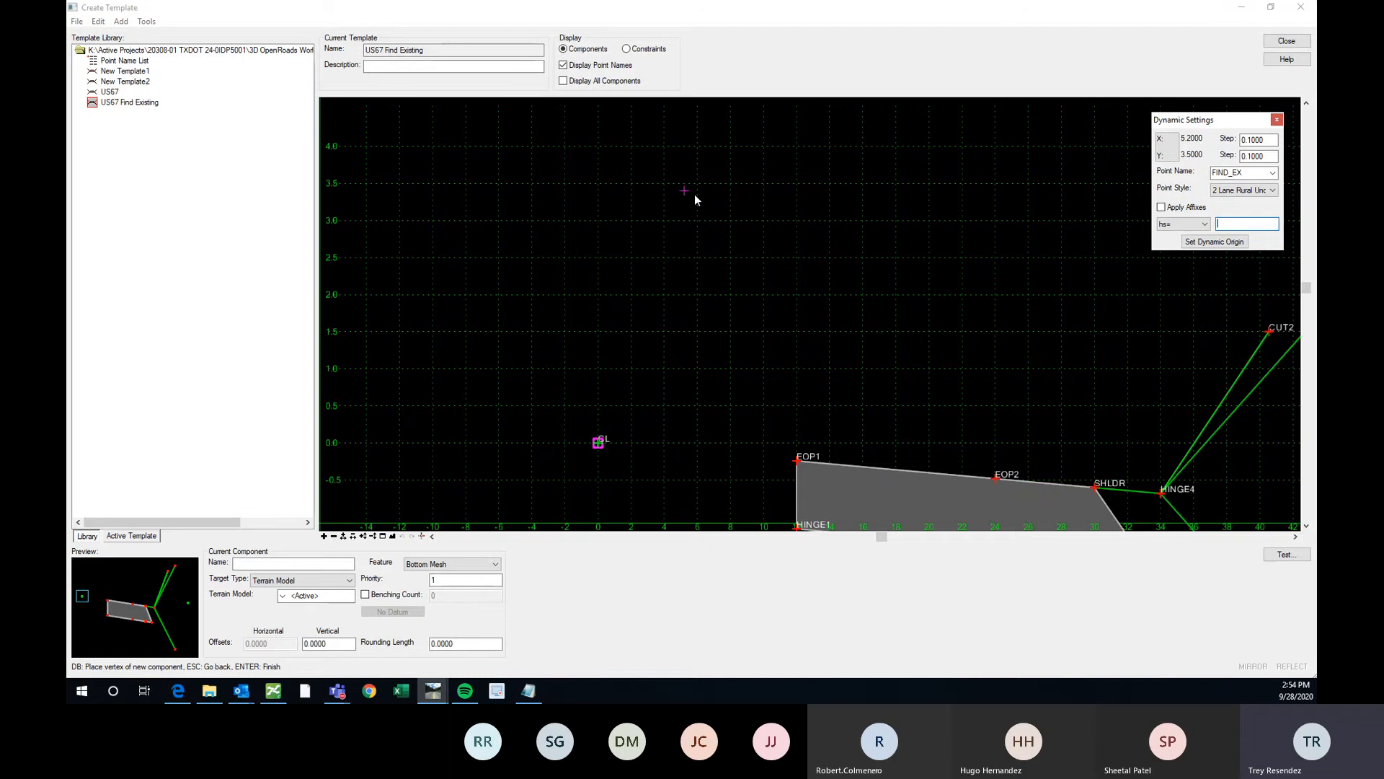
{"action": "scroll", "coordinate": [694, 193], "scroll_direction": "down", "scroll_amount": 1}
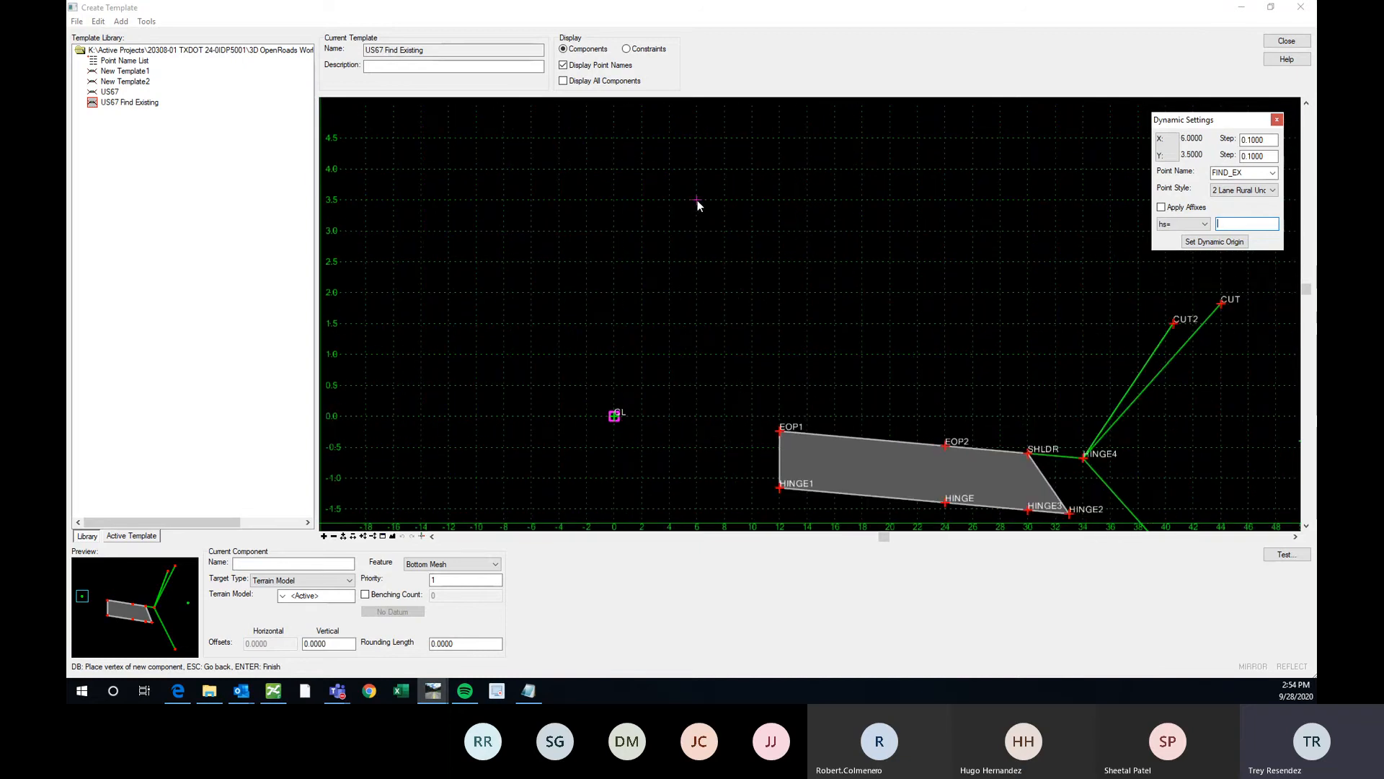
{"action": "left_click", "coordinate": [697, 202]}
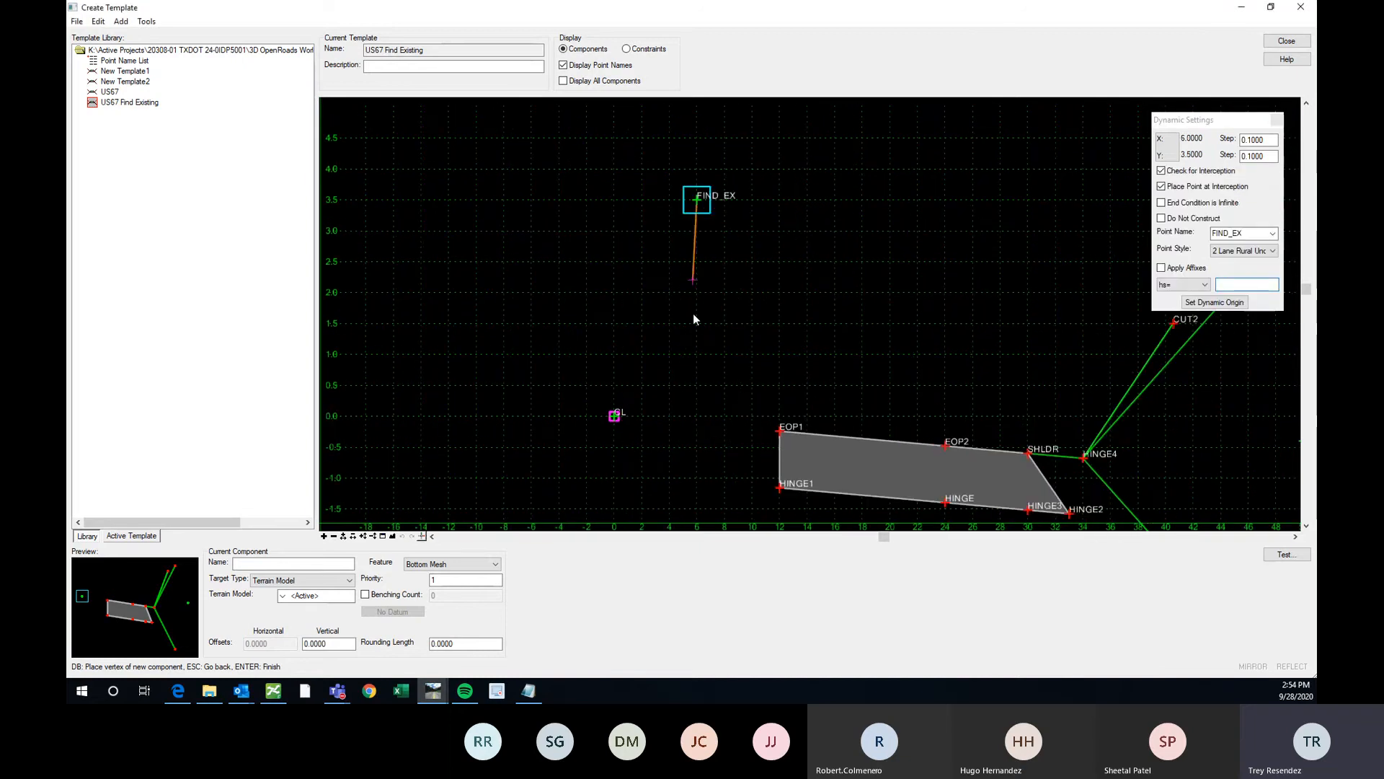
Set the end condition's feature to Draft_DNC and finish it with a vertex straight below FIND_EX at X 6.0, Y 0.0
{"action": "left_click", "coordinate": [492, 563]}
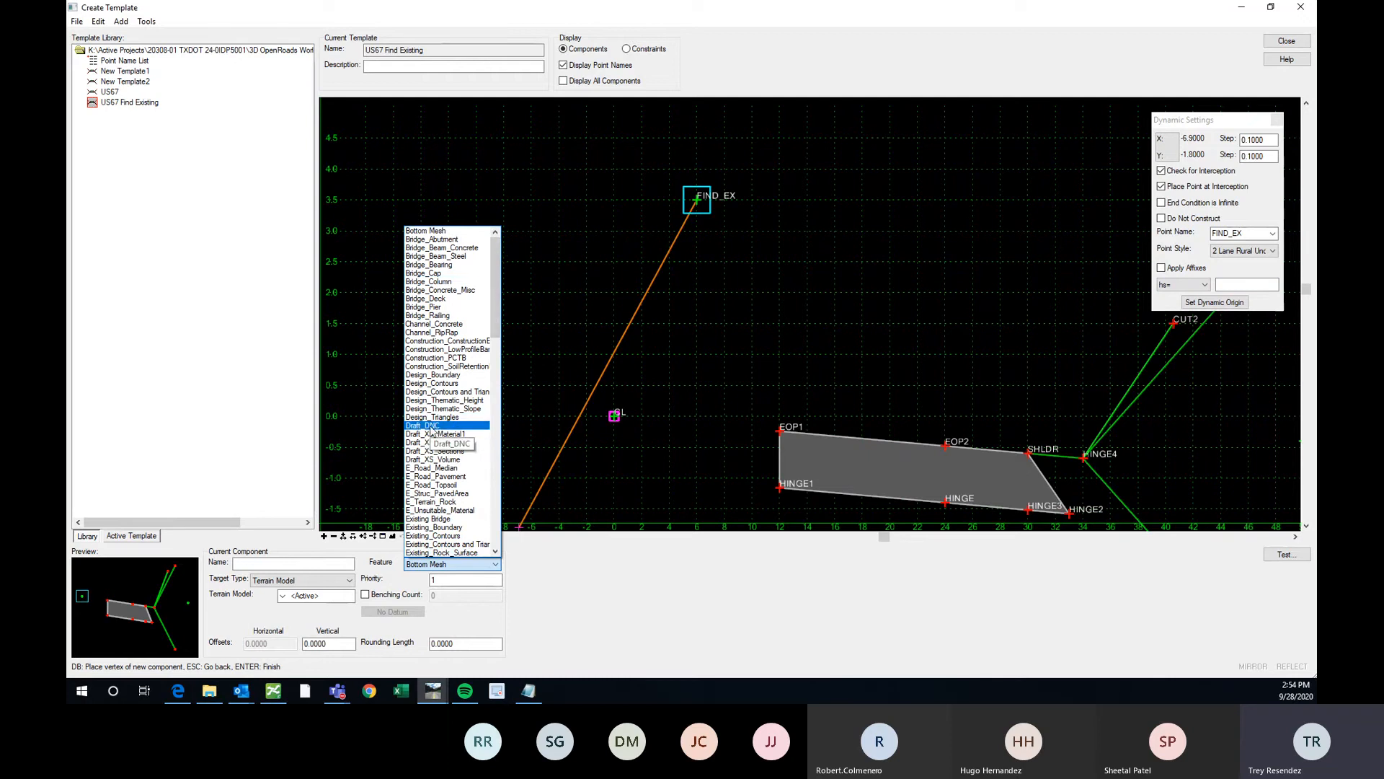
{"action": "left_click", "coordinate": [431, 426]}
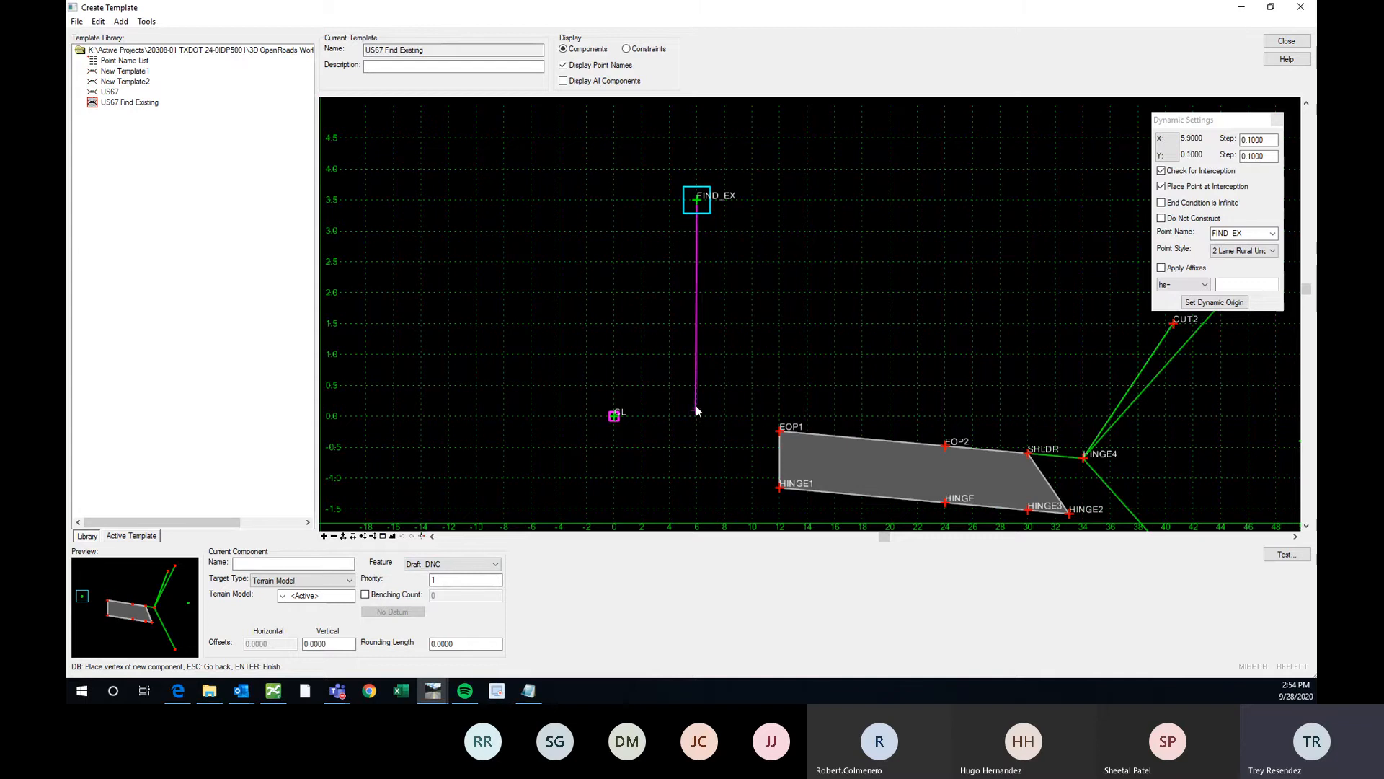
{"action": "scroll", "coordinate": [700, 416], "scroll_direction": "up", "scroll_amount": 3}
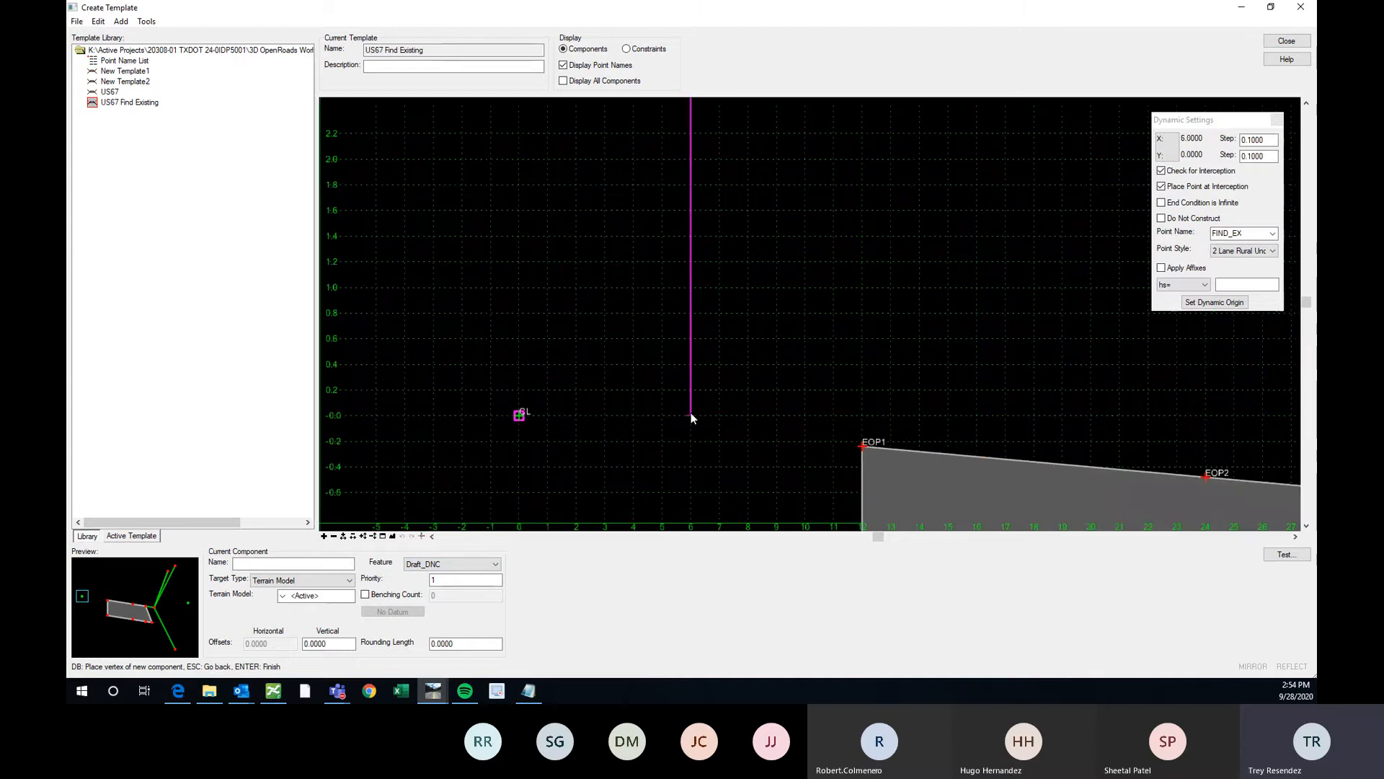
{"action": "scroll", "coordinate": [691, 417], "scroll_direction": "down", "scroll_amount": 2}
{"action": "right_click", "coordinate": [763, 316]}
{"action": "left_click", "coordinate": [790, 330]}
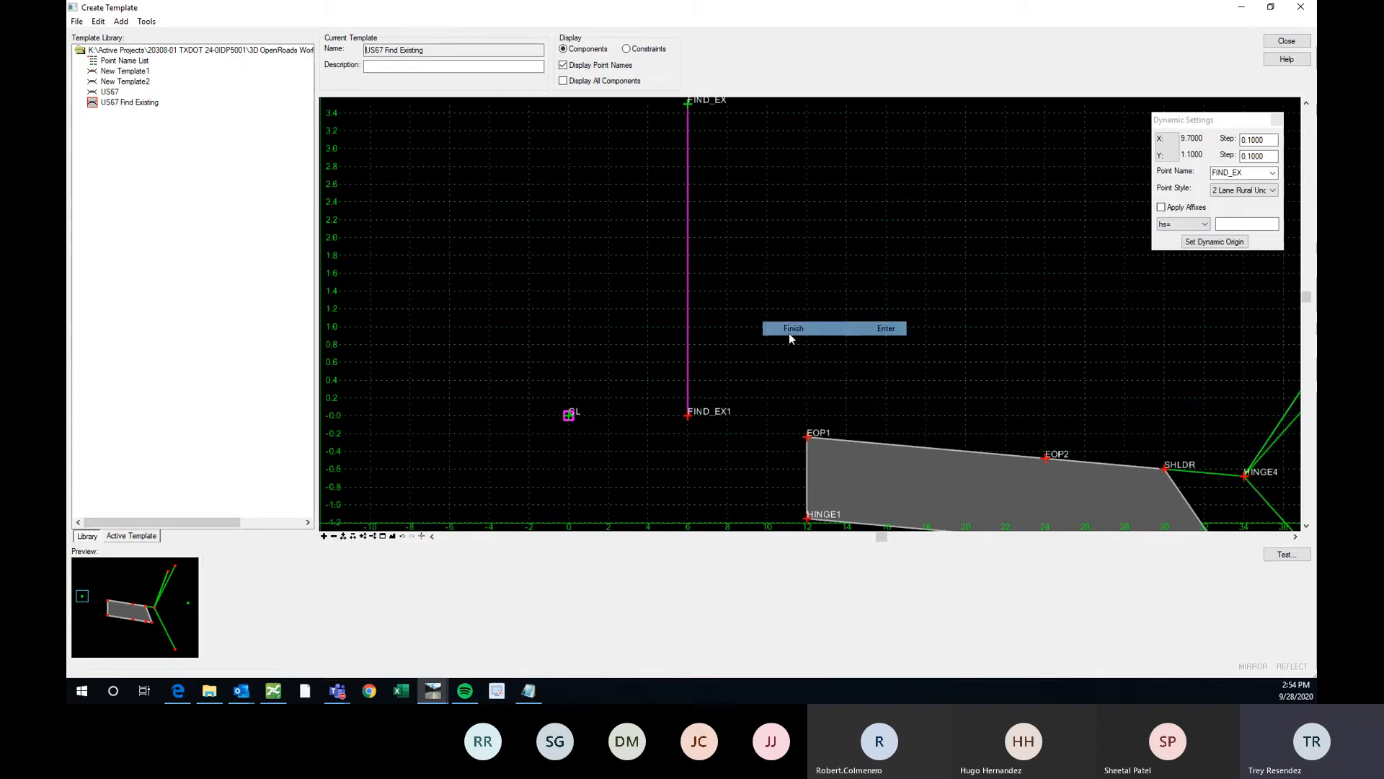
Move the FIND_EX point to X 12.0, Y 4.0 so the vertical end condition sits directly above EOP1
{"action": "scroll", "coordinate": [729, 303], "scroll_direction": "down", "scroll_amount": 5}
{"action": "scroll", "coordinate": [675, 371], "scroll_direction": "up", "scroll_amount": 3}
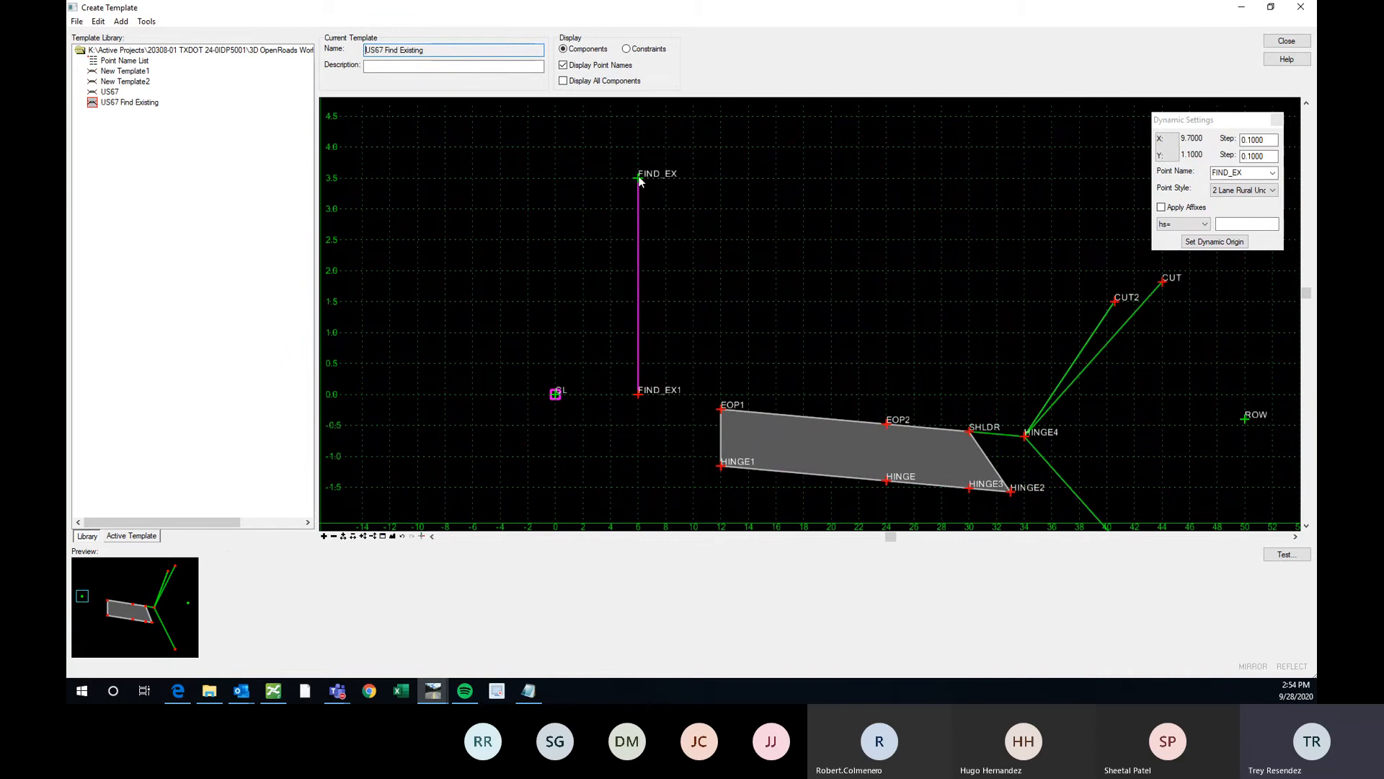
{"action": "right_click", "coordinate": [639, 180]}
{"action": "left_click", "coordinate": [660, 272]}
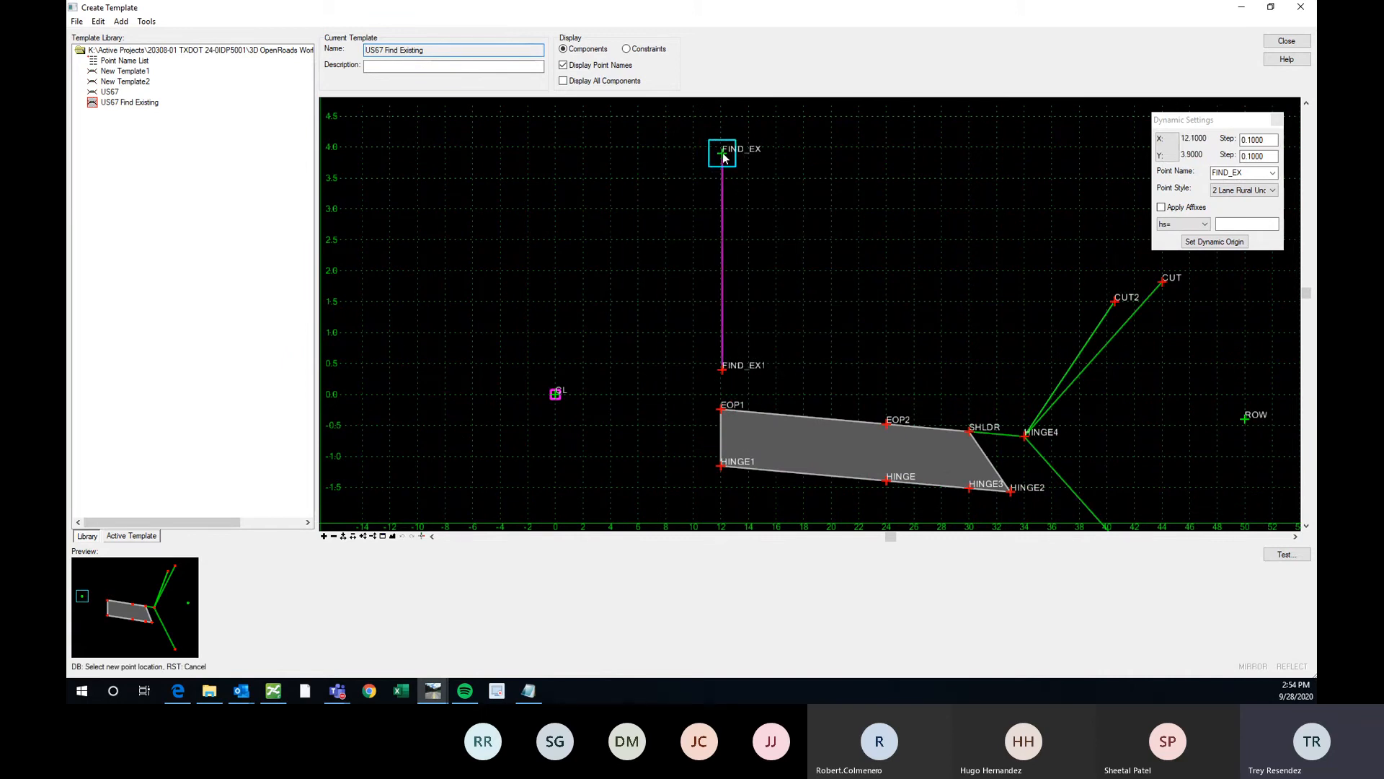
{"action": "left_click", "coordinate": [721, 148]}
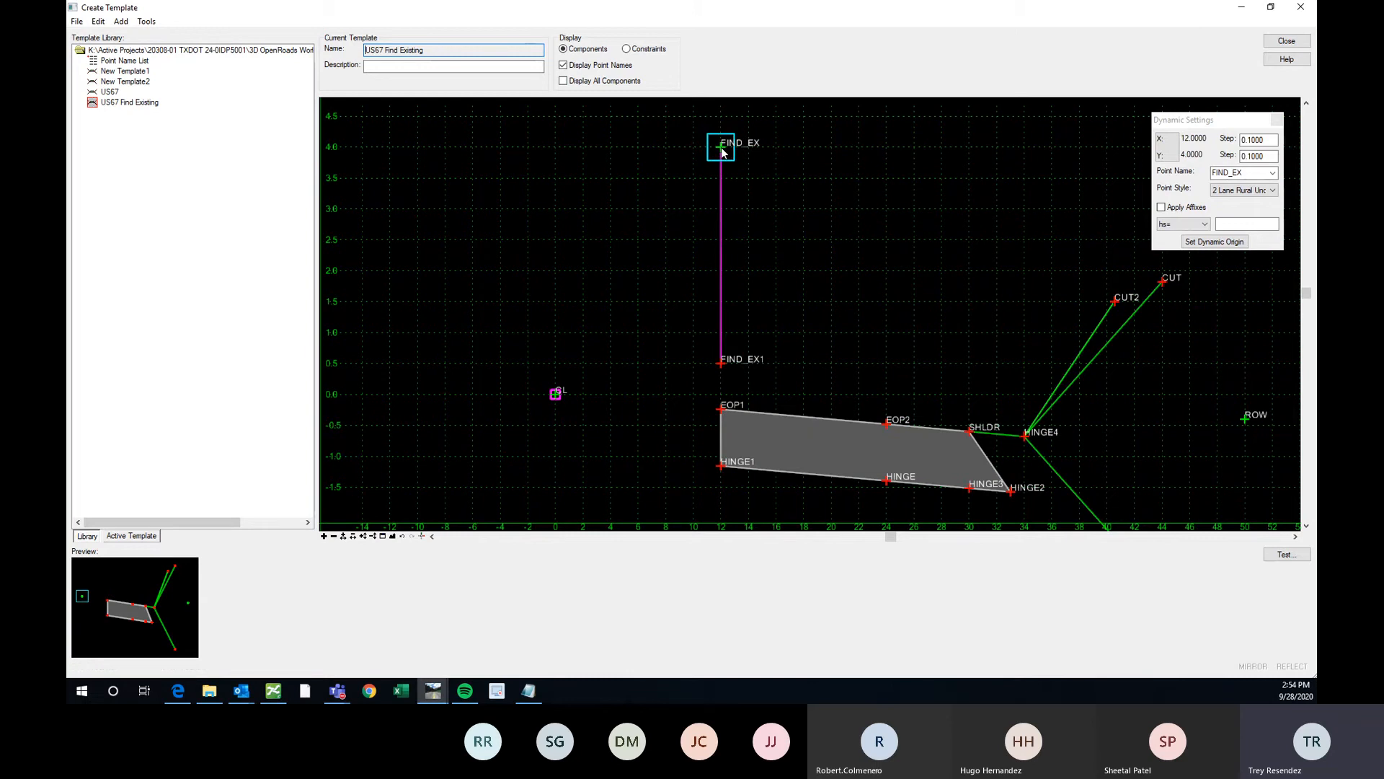
Rename the upper point of the vertical end condition as FIND_EX_CONTROL and apply the change
{"action": "scroll", "coordinate": [721, 147], "scroll_direction": "up", "scroll_amount": 2}
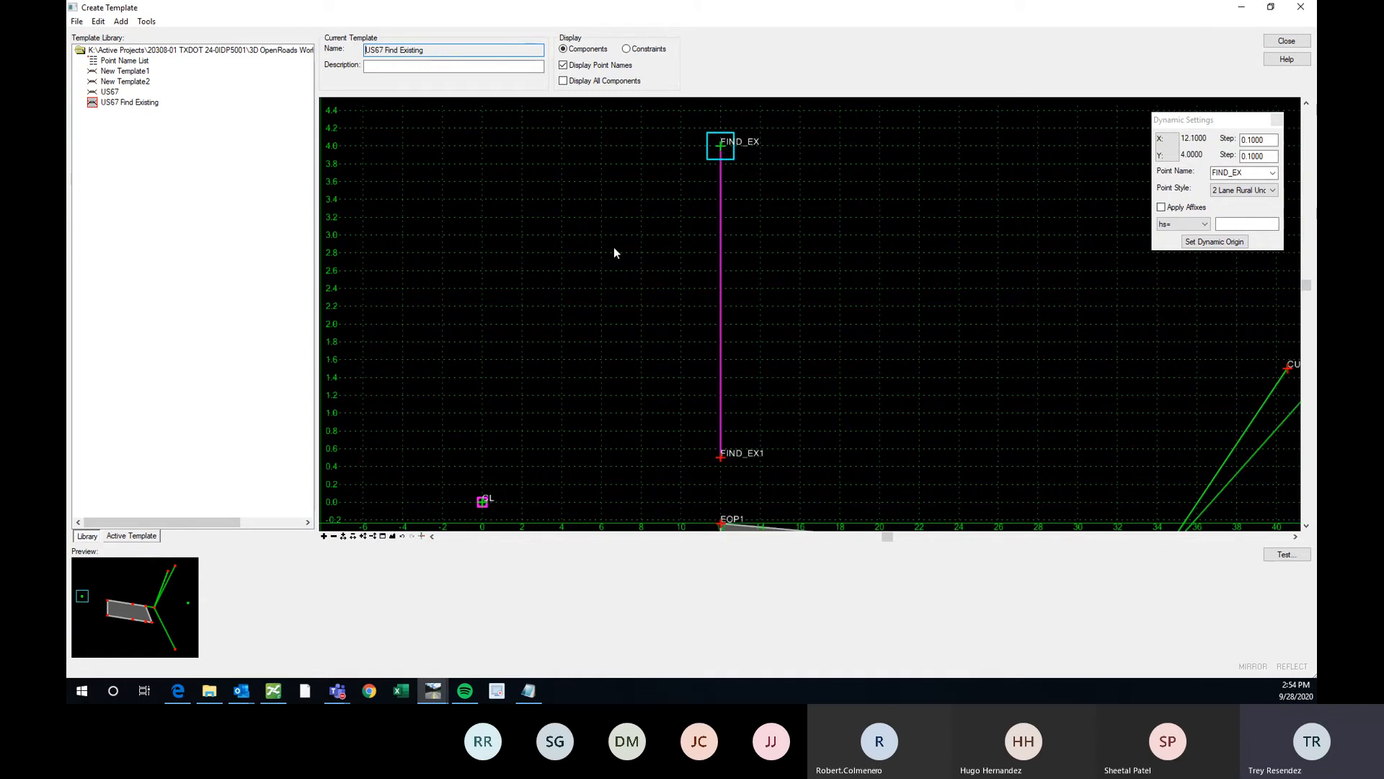
{"action": "double_click", "coordinate": [721, 146]}
{"action": "left_click", "coordinate": [1129, 156]}
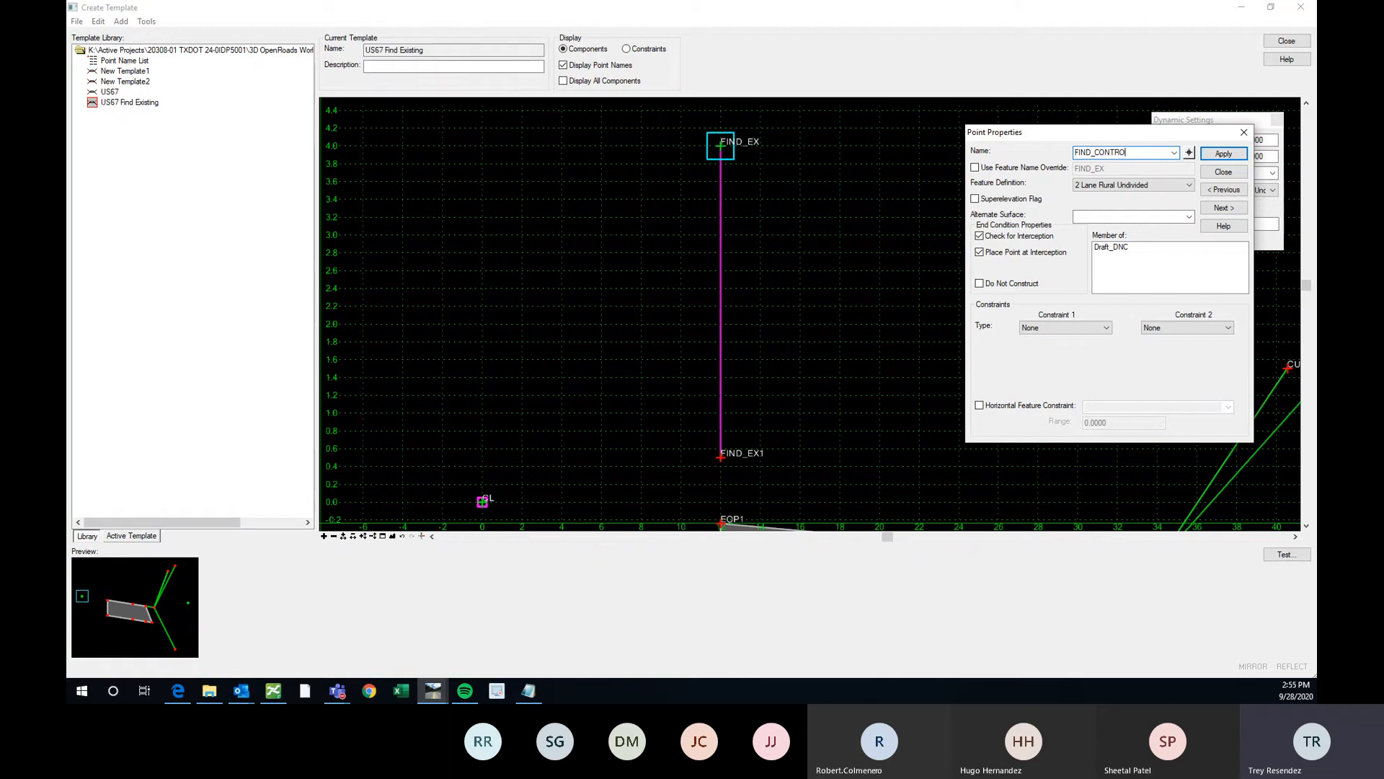
{"action": "type", "text": "EX"}
{"action": "left_click", "coordinate": [1224, 154]}
{"action": "left_click", "coordinate": [1243, 134]}
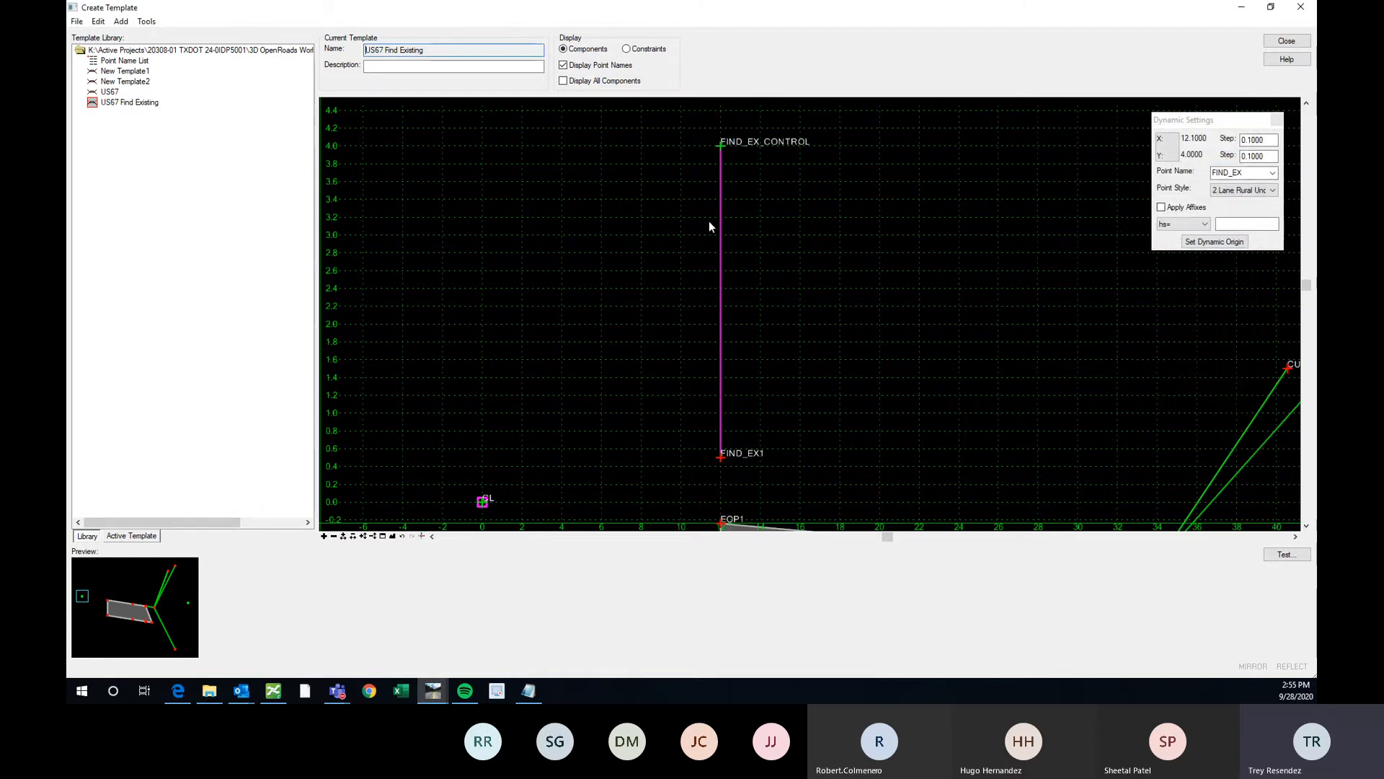
Move the FIND_EX_CONTROL point sideways as a trial and place it back above EOP1 at X 12, Y 4
{"action": "scroll", "coordinate": [721, 269], "scroll_direction": "down", "scroll_amount": 2}
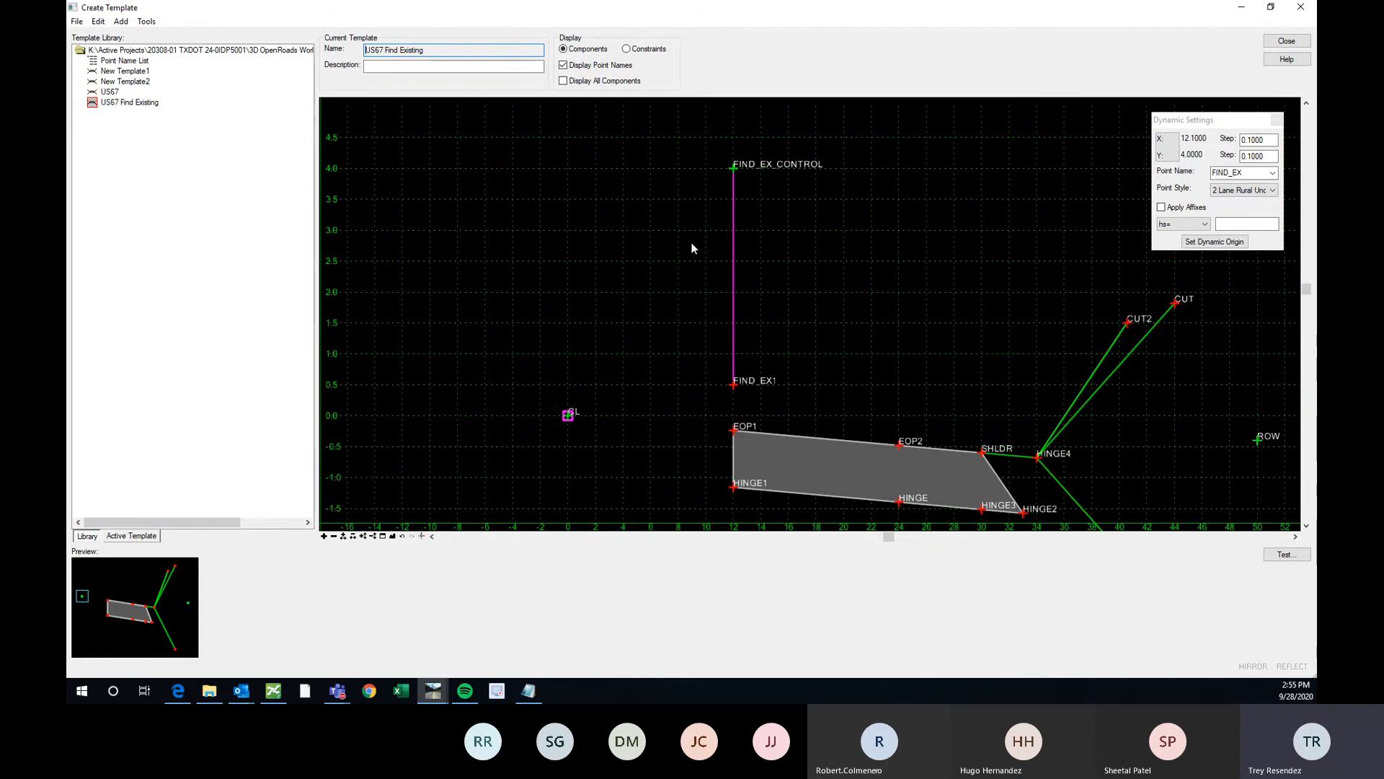
{"action": "right_click", "coordinate": [733, 168]}
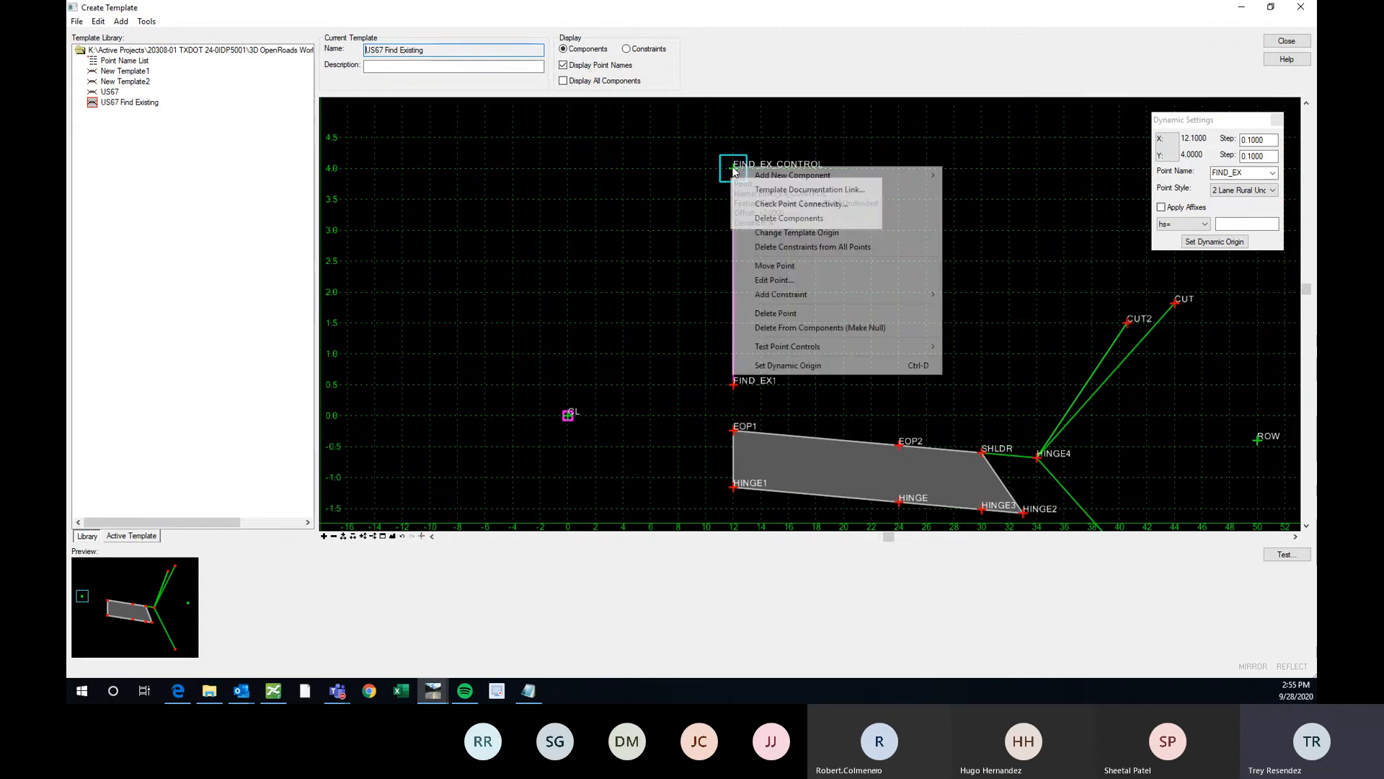
{"action": "left_click", "coordinate": [768, 266]}
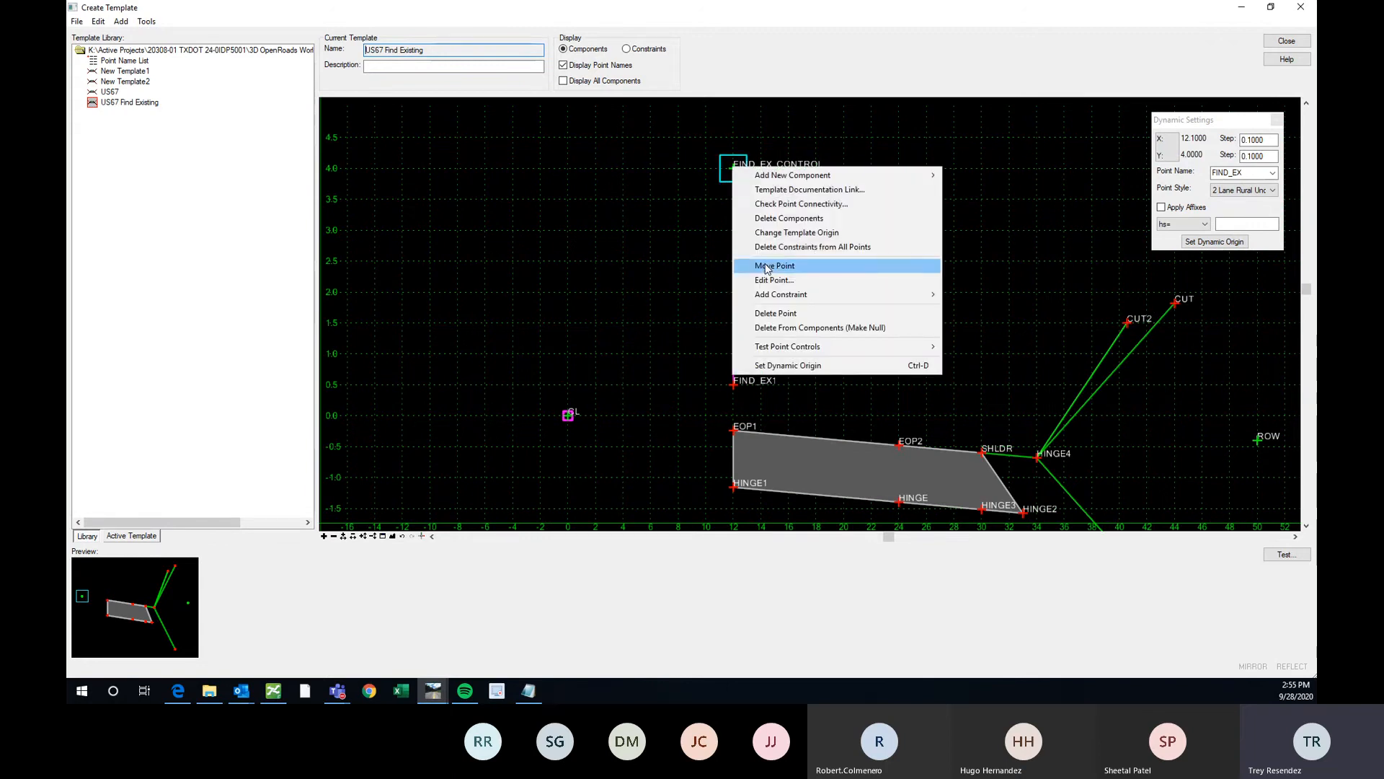
{"action": "right_click", "coordinate": [738, 168]}
{"action": "left_click", "coordinate": [771, 264]}
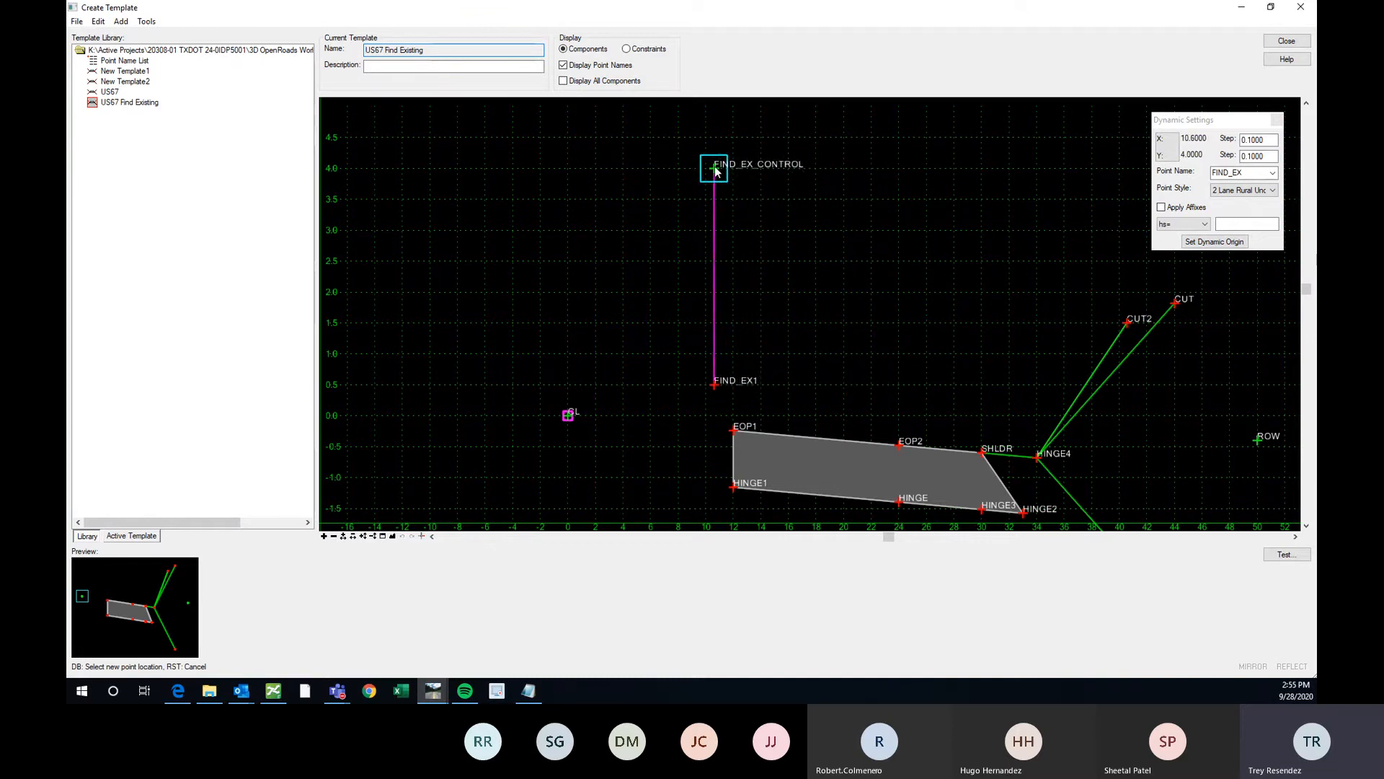
{"action": "left_click", "coordinate": [732, 168]}
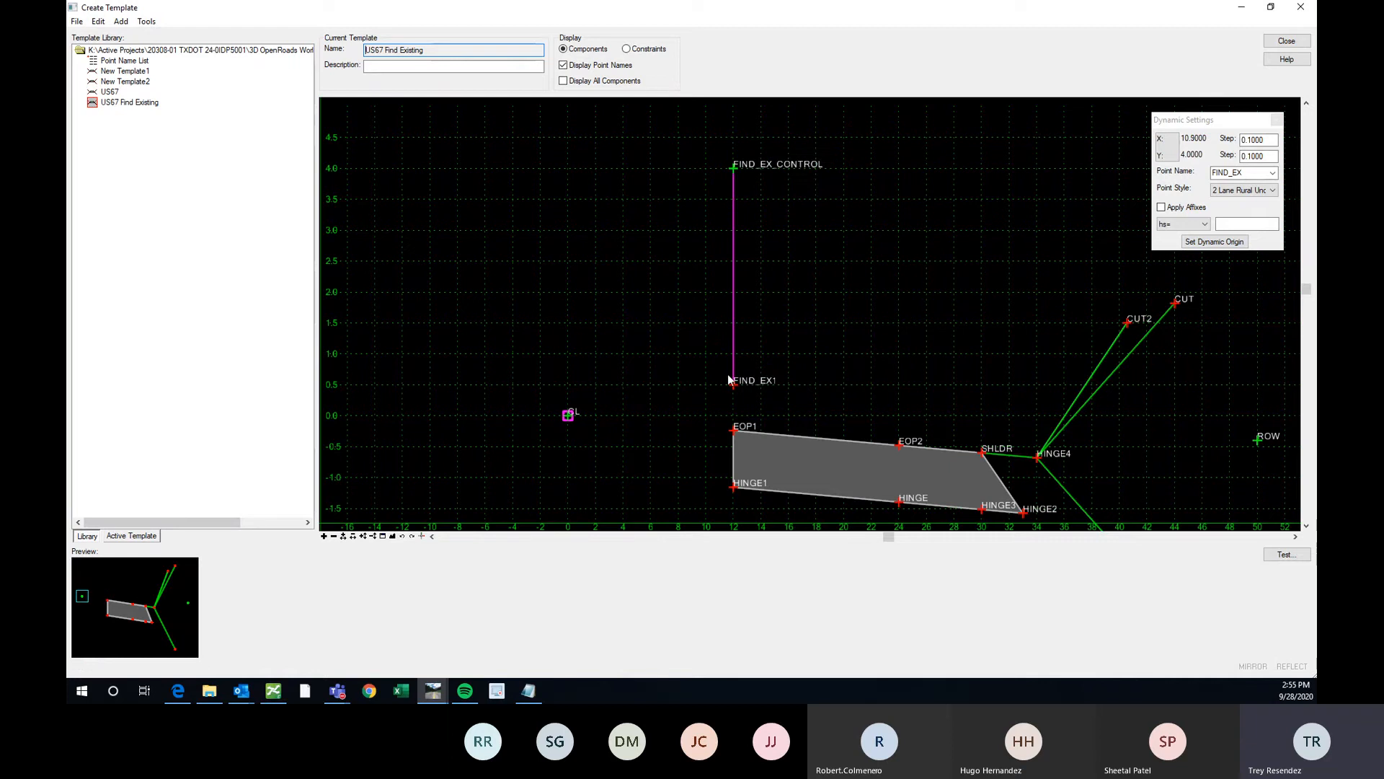
{"action": "scroll", "coordinate": [737, 390], "scroll_direction": "up", "scroll_amount": 1}
{"action": "scroll", "coordinate": [724, 164], "scroll_direction": "down", "scroll_amount": 1}
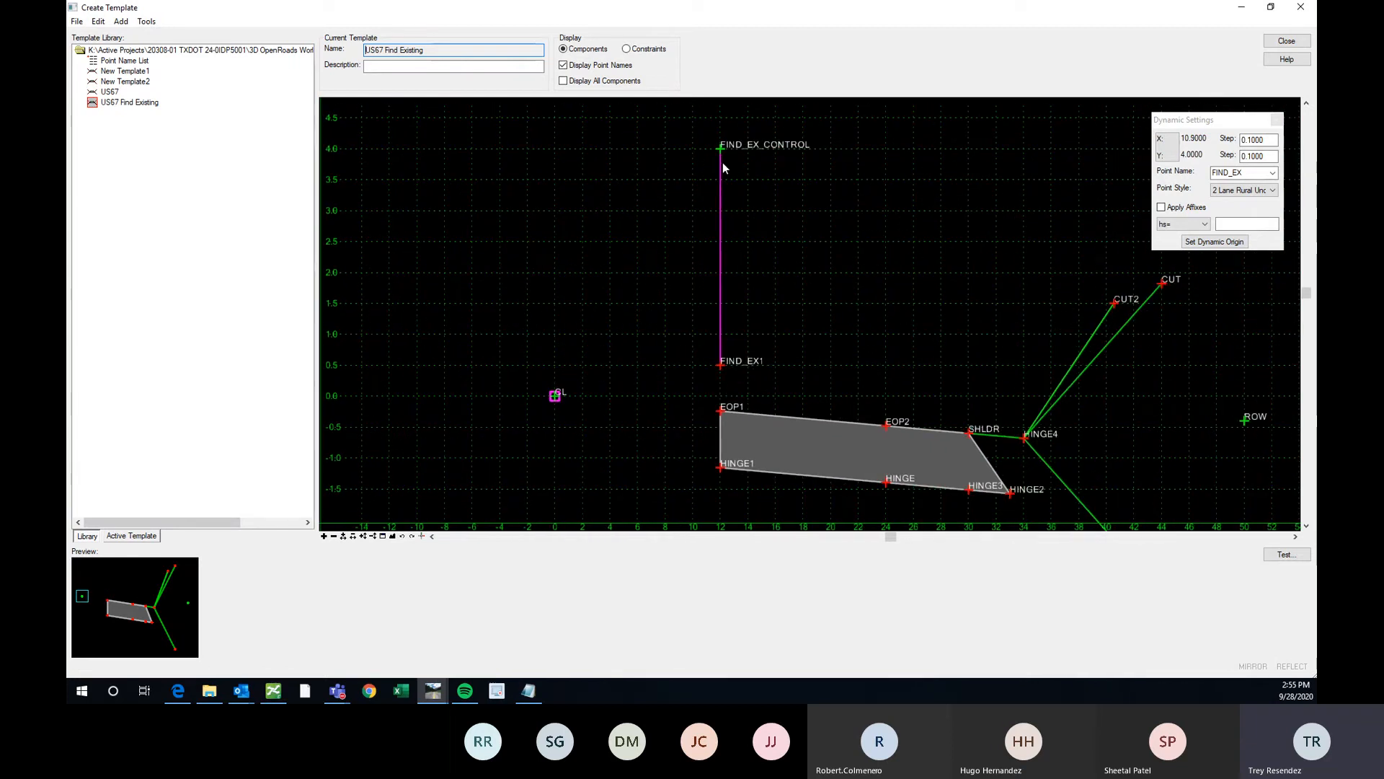
Review the FIND_EX1 point's properties and test the template's end conditions against the active terrain at 0% surface slope
{"action": "double_click", "coordinate": [719, 363]}
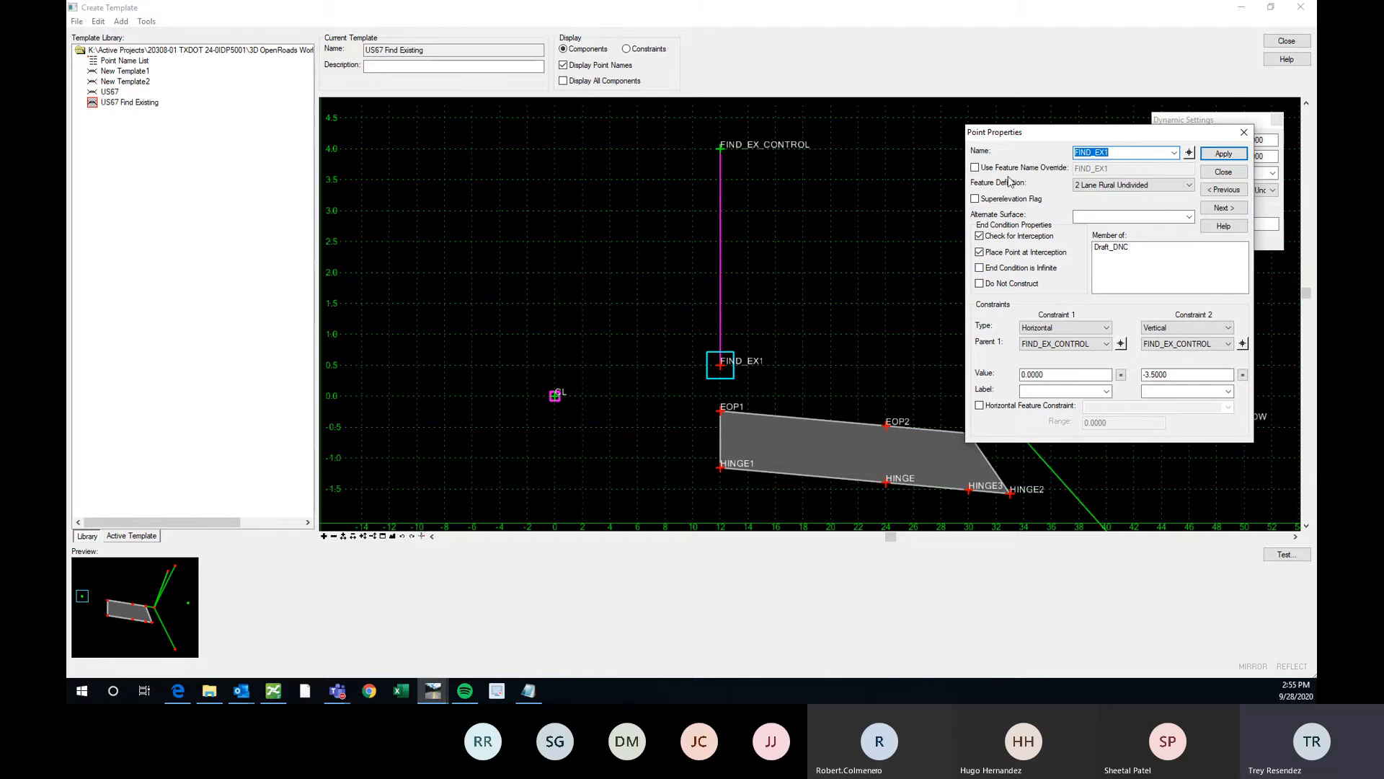
{"action": "left_click", "coordinate": [1244, 132]}
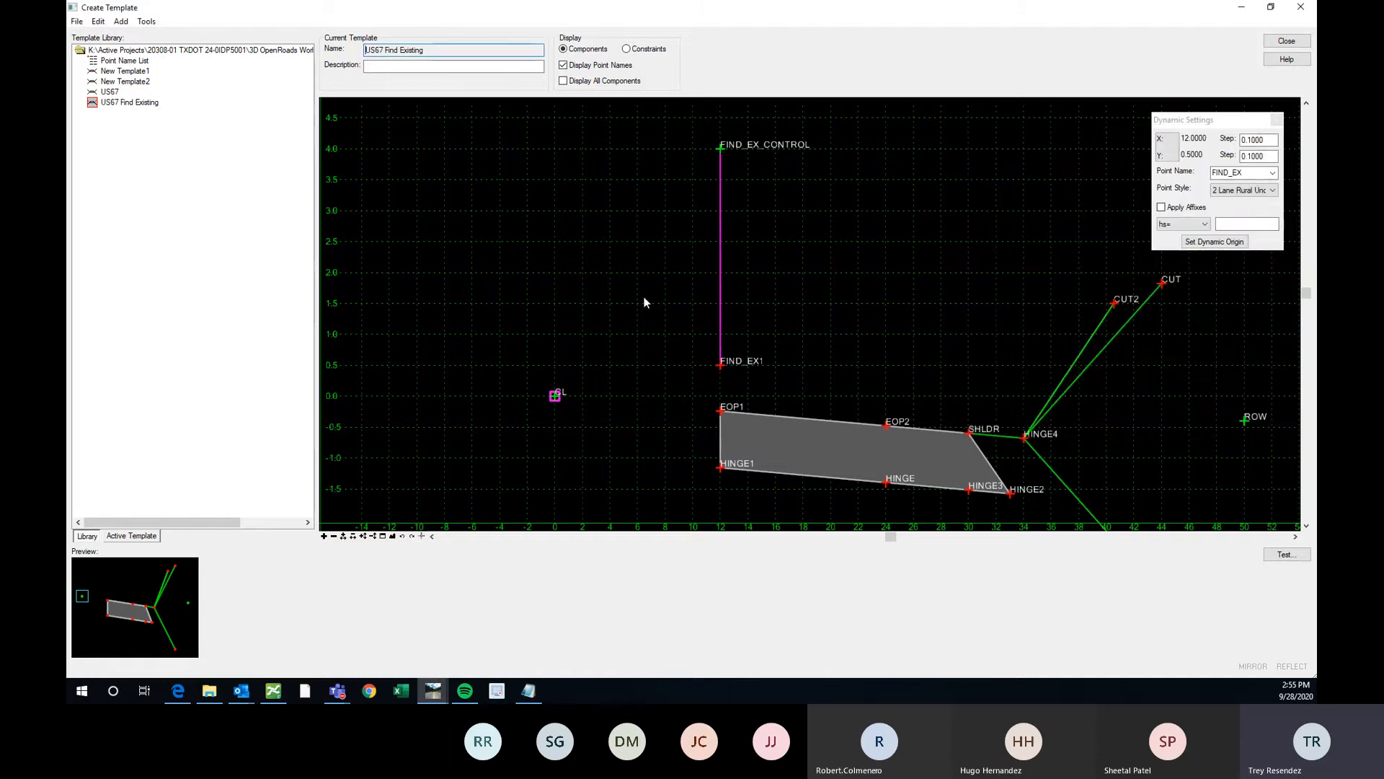
{"action": "scroll", "coordinate": [646, 301], "scroll_direction": "down", "scroll_amount": 1}
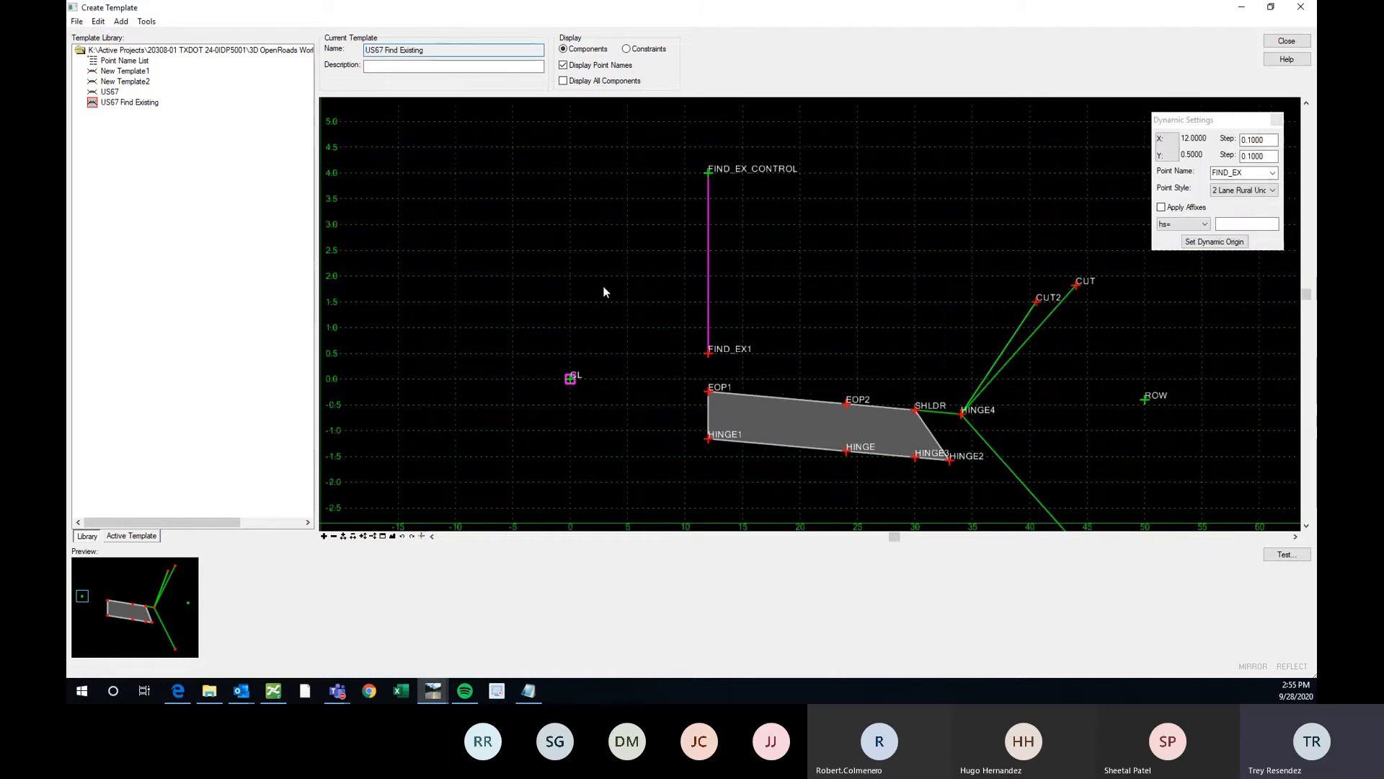
{"action": "left_click", "coordinate": [1283, 555]}
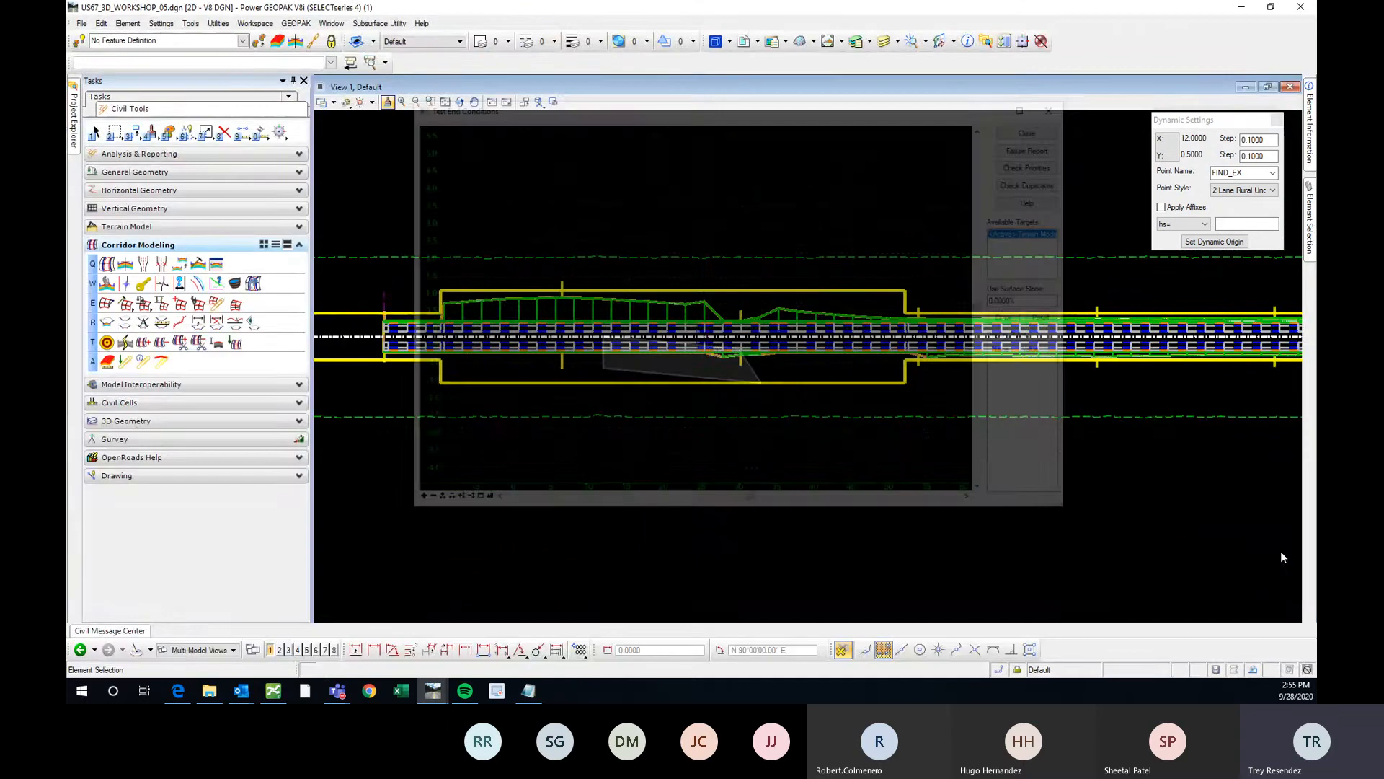
{"action": "left_click", "coordinate": [1014, 318]}
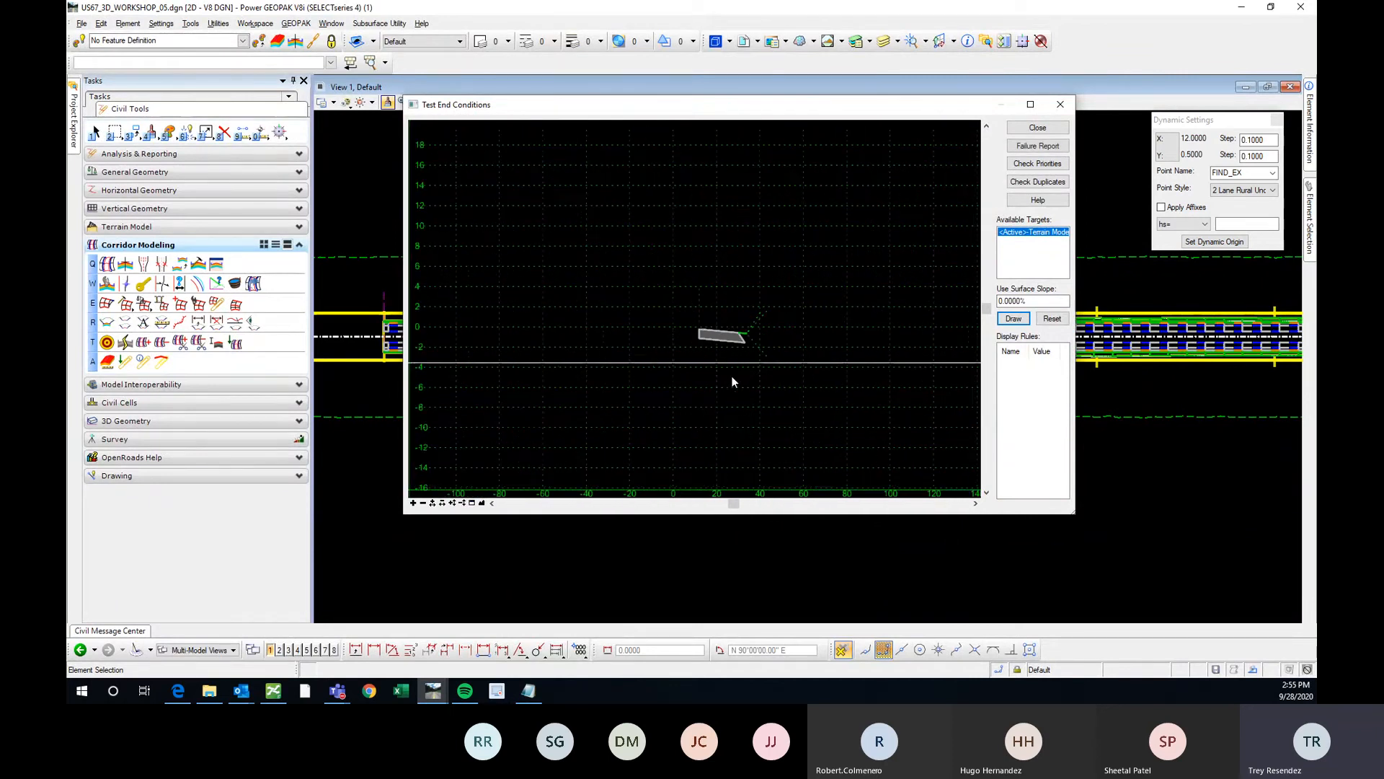
{"action": "left_click", "coordinate": [1037, 128]}
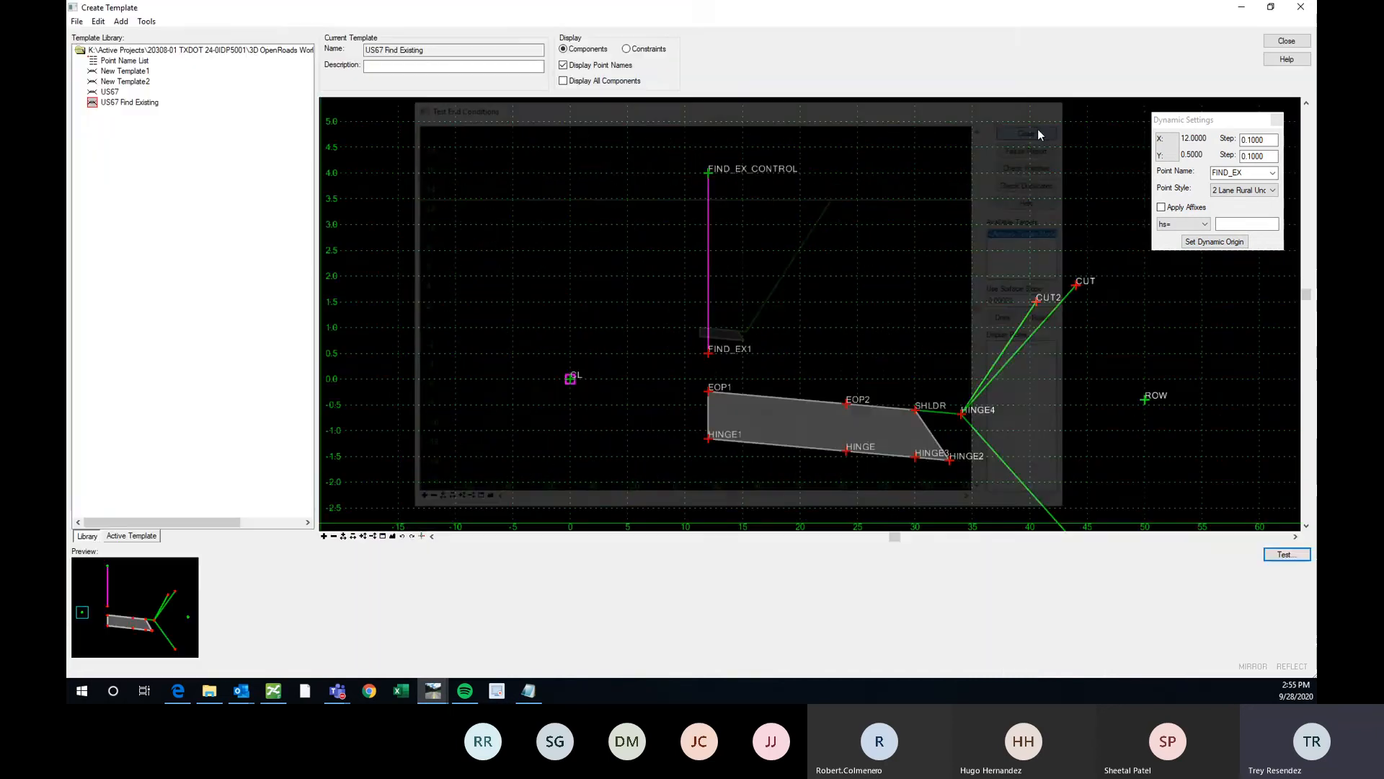
Make the FIND_EX1 end condition infinite, apply it, and test the template against the active terrain again
{"action": "double_click", "coordinate": [708, 353]}
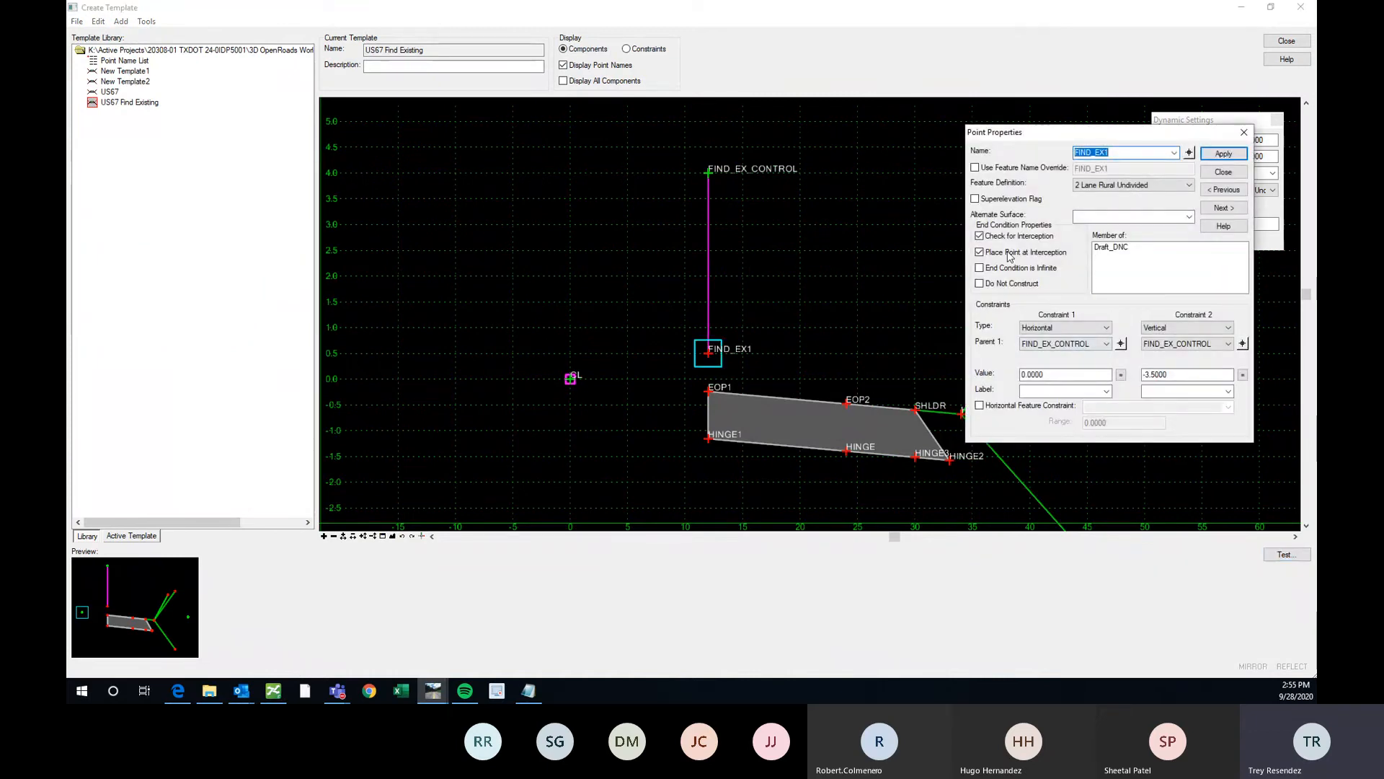
{"action": "left_click", "coordinate": [979, 268]}
{"action": "left_click", "coordinate": [1224, 154]}
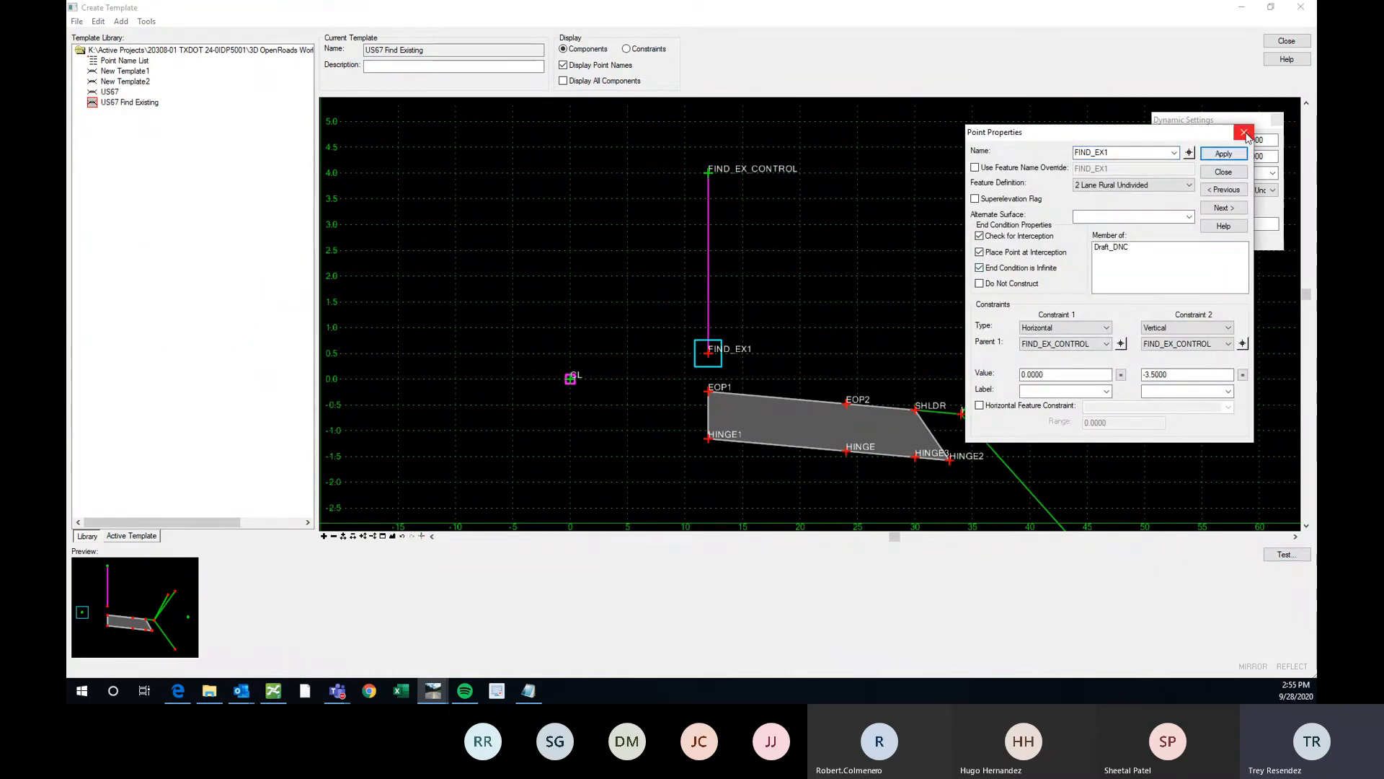
{"action": "left_click", "coordinate": [1224, 171]}
{"action": "left_click", "coordinate": [1266, 554]}
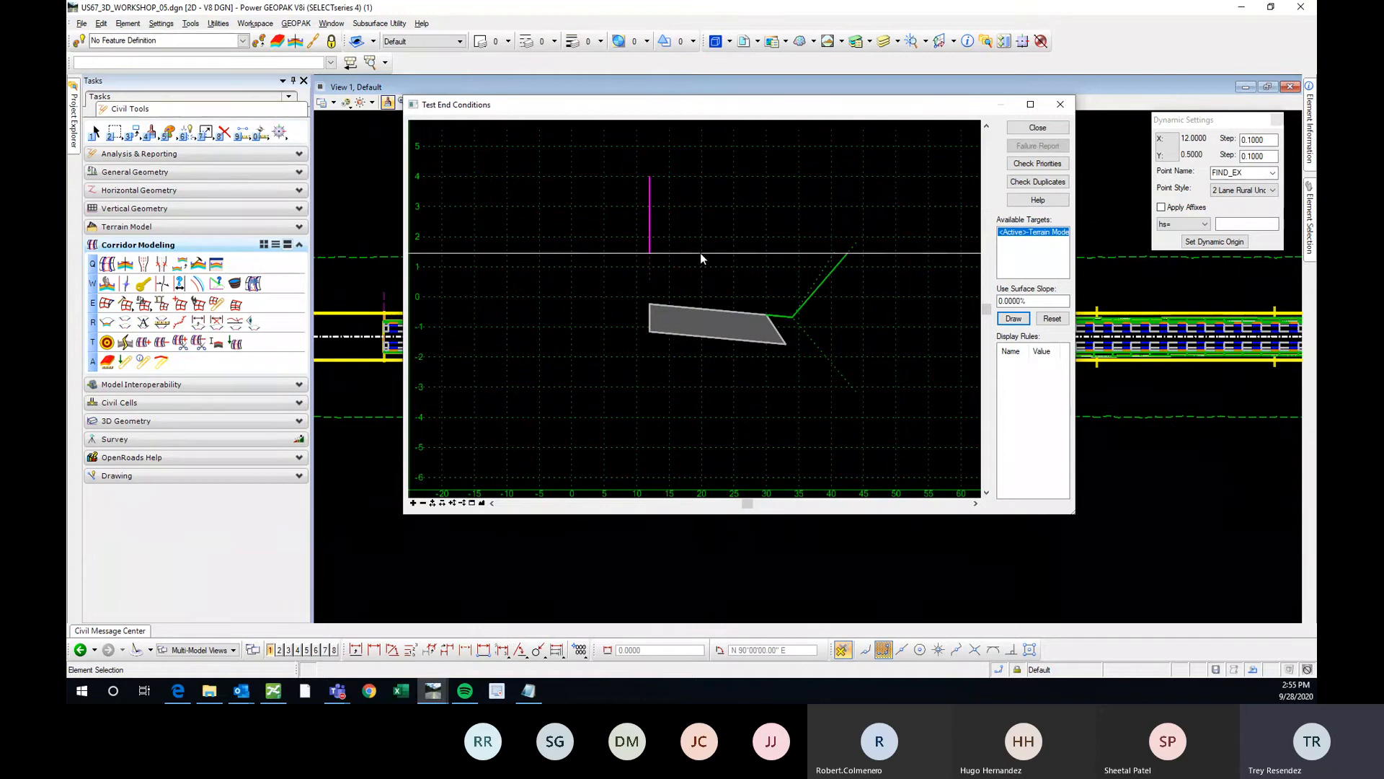
{"action": "left_click", "coordinate": [1029, 130]}
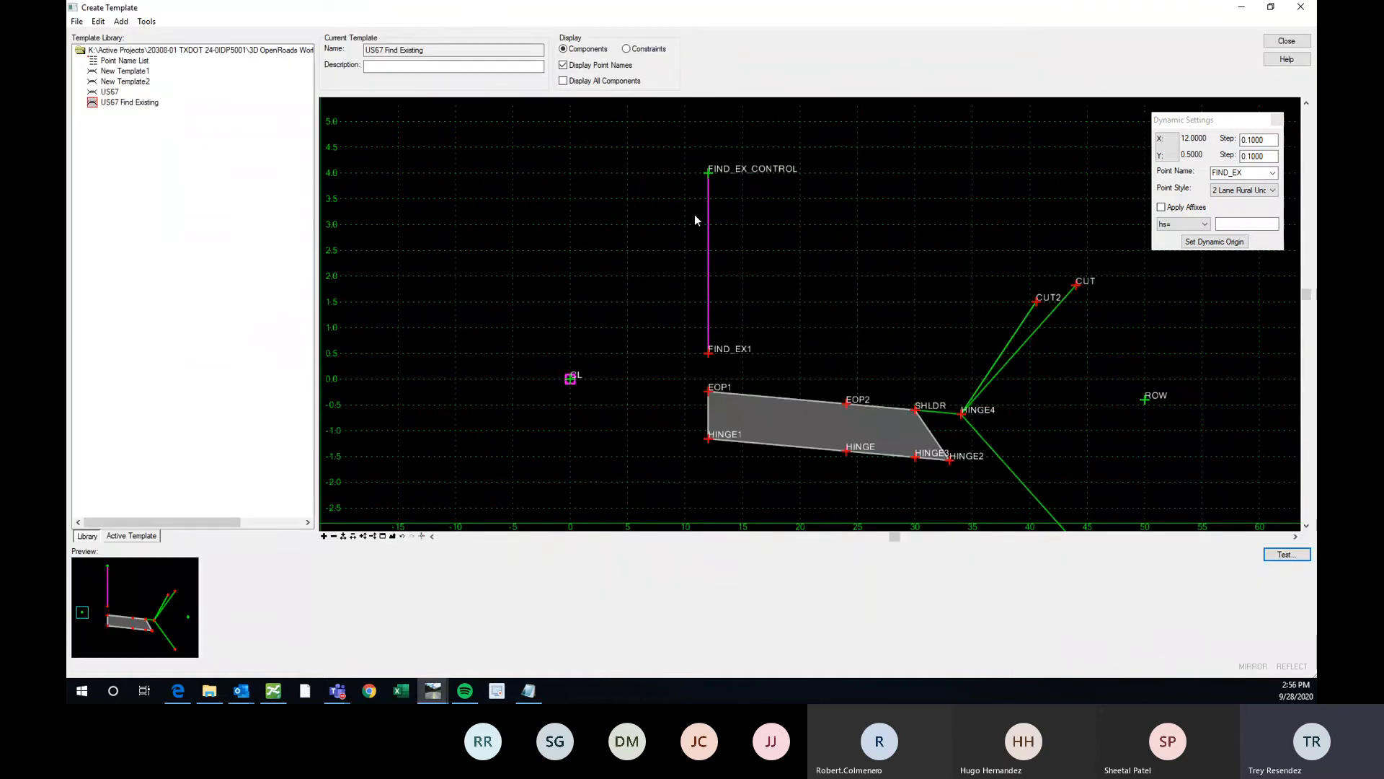
Try moving the FIND_EX_CONTROL point toward the centerline and return it to X 12, Y 4 above EOP1
{"action": "scroll", "coordinate": [705, 180], "scroll_direction": "up", "scroll_amount": 2}
{"action": "right_click", "coordinate": [710, 168]}
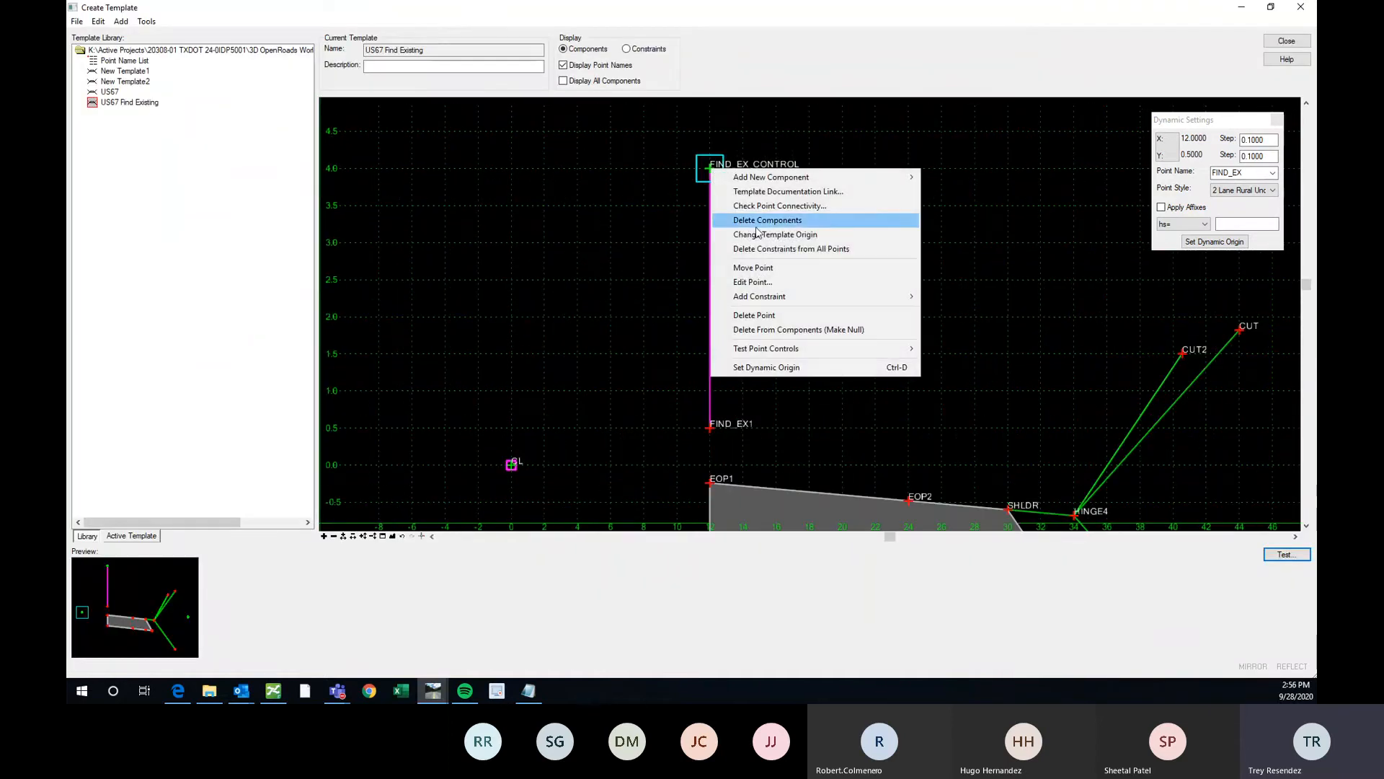
{"action": "left_click", "coordinate": [754, 268]}
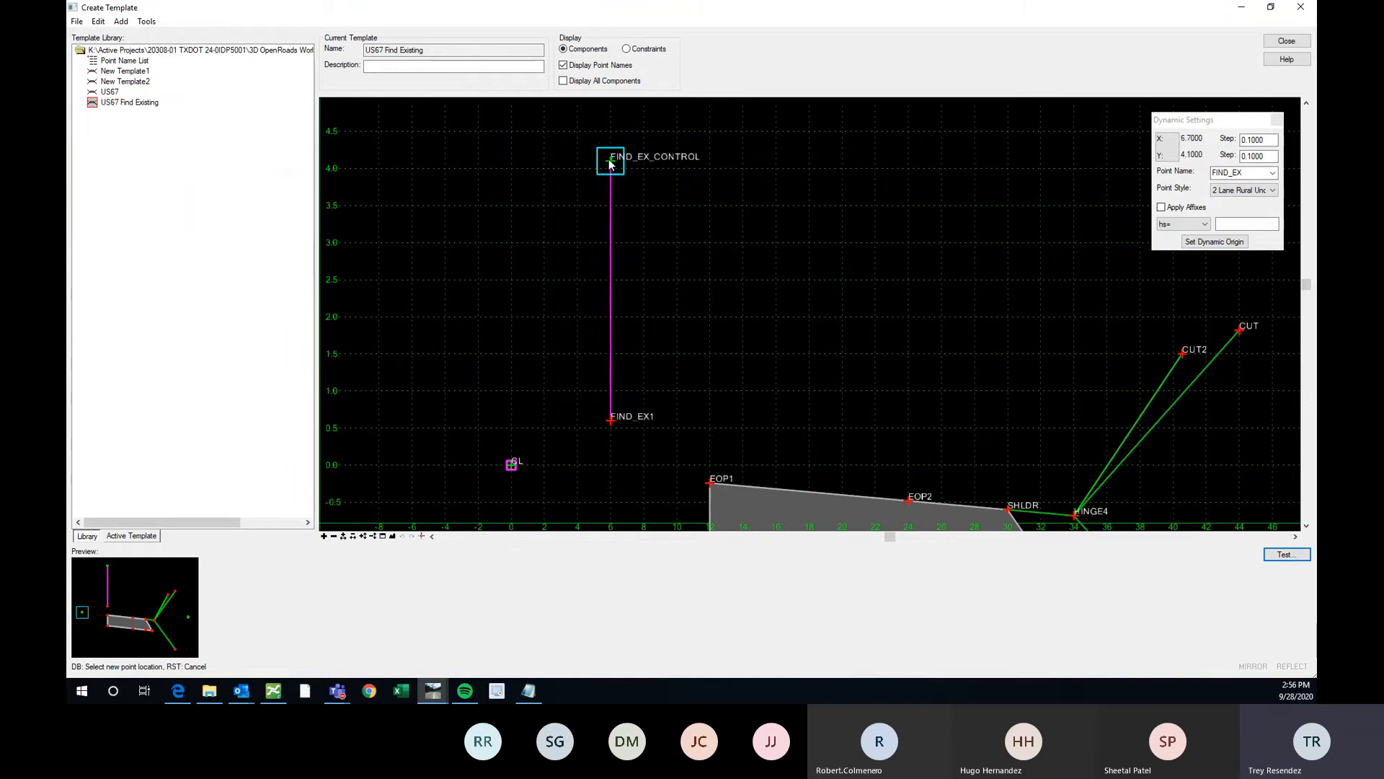
{"action": "left_click", "coordinate": [709, 174]}
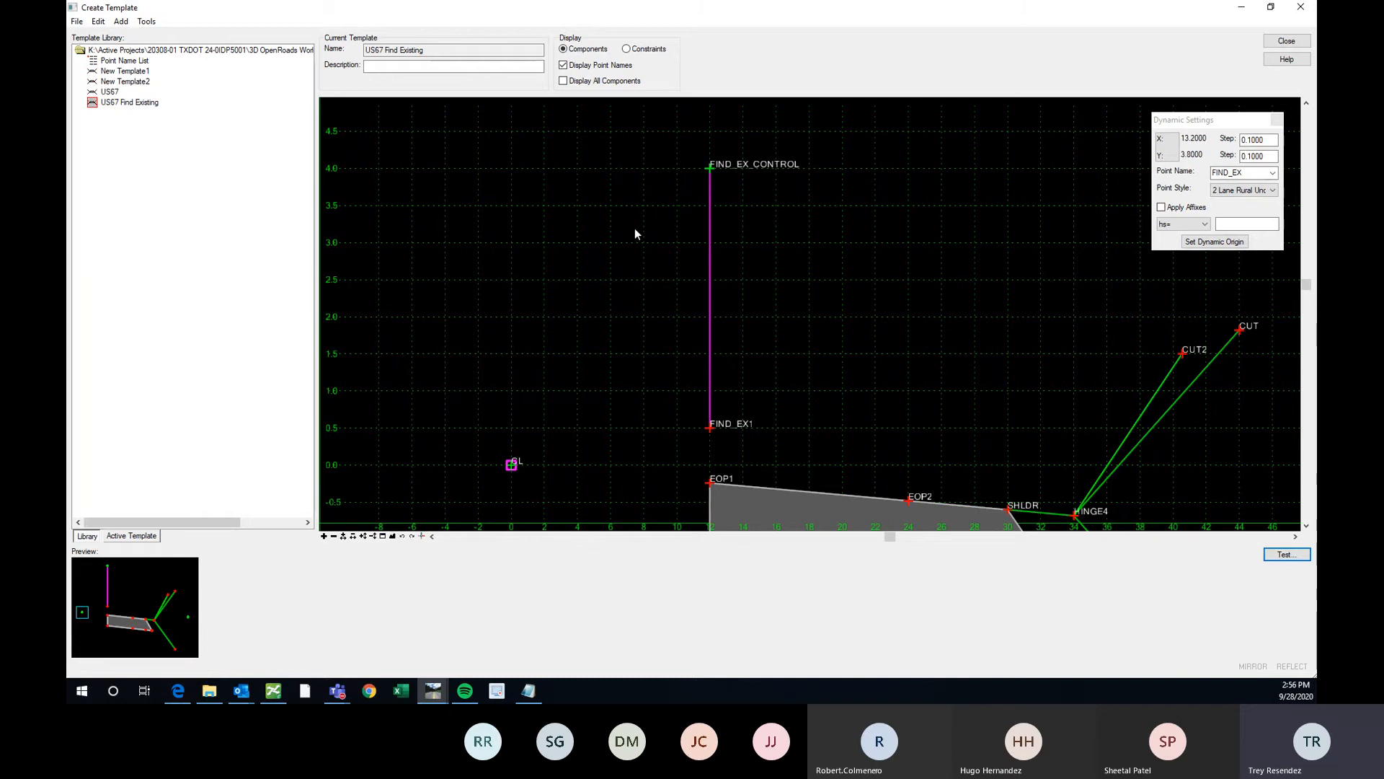
{"action": "scroll", "coordinate": [634, 233], "scroll_direction": "down", "scroll_amount": 2}
{"action": "scroll", "coordinate": [697, 372], "scroll_direction": "up", "scroll_amount": 1}
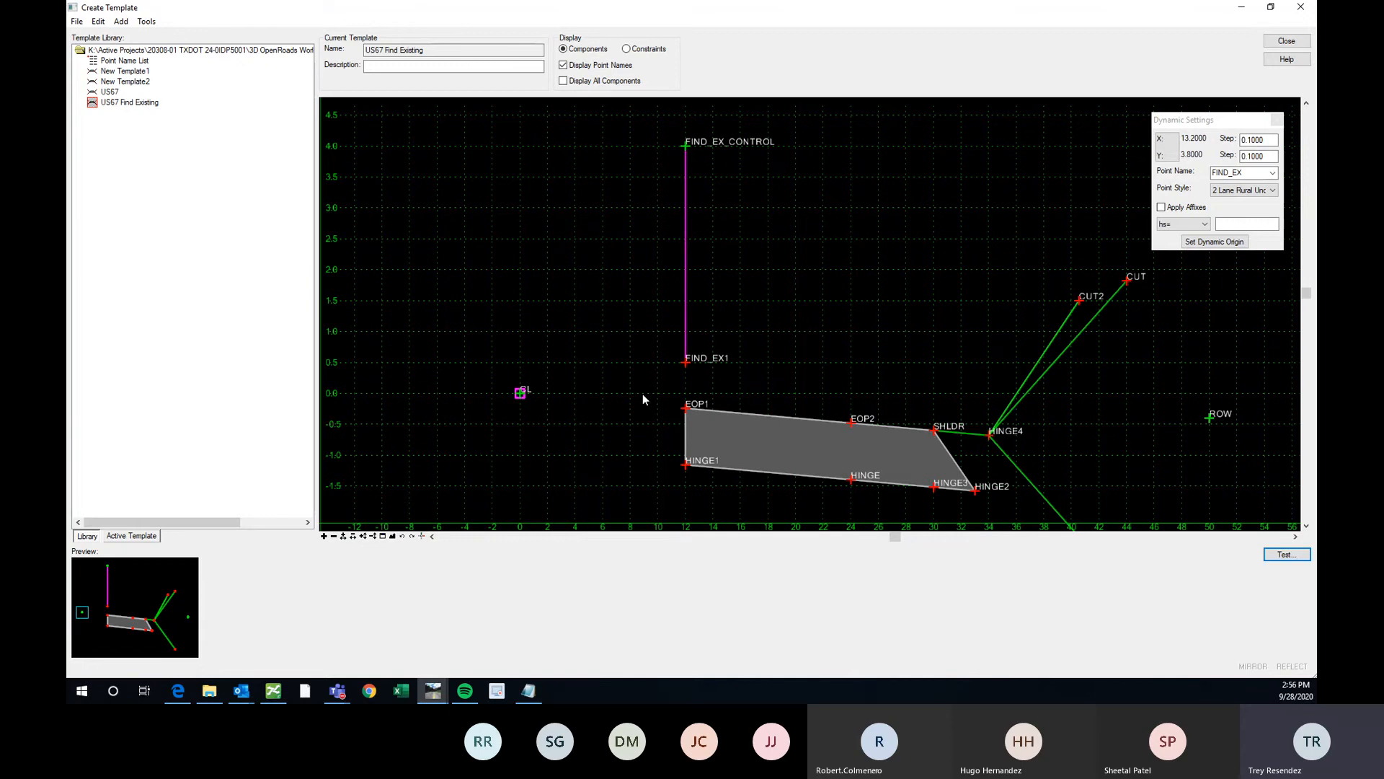
{"action": "scroll", "coordinate": [850, 285], "scroll_direction": "down", "scroll_amount": 2}
{"action": "scroll", "coordinate": [781, 364], "scroll_direction": "up", "scroll_amount": 2}
{"action": "scroll", "coordinate": [735, 424], "scroll_direction": "down", "scroll_amount": 2}
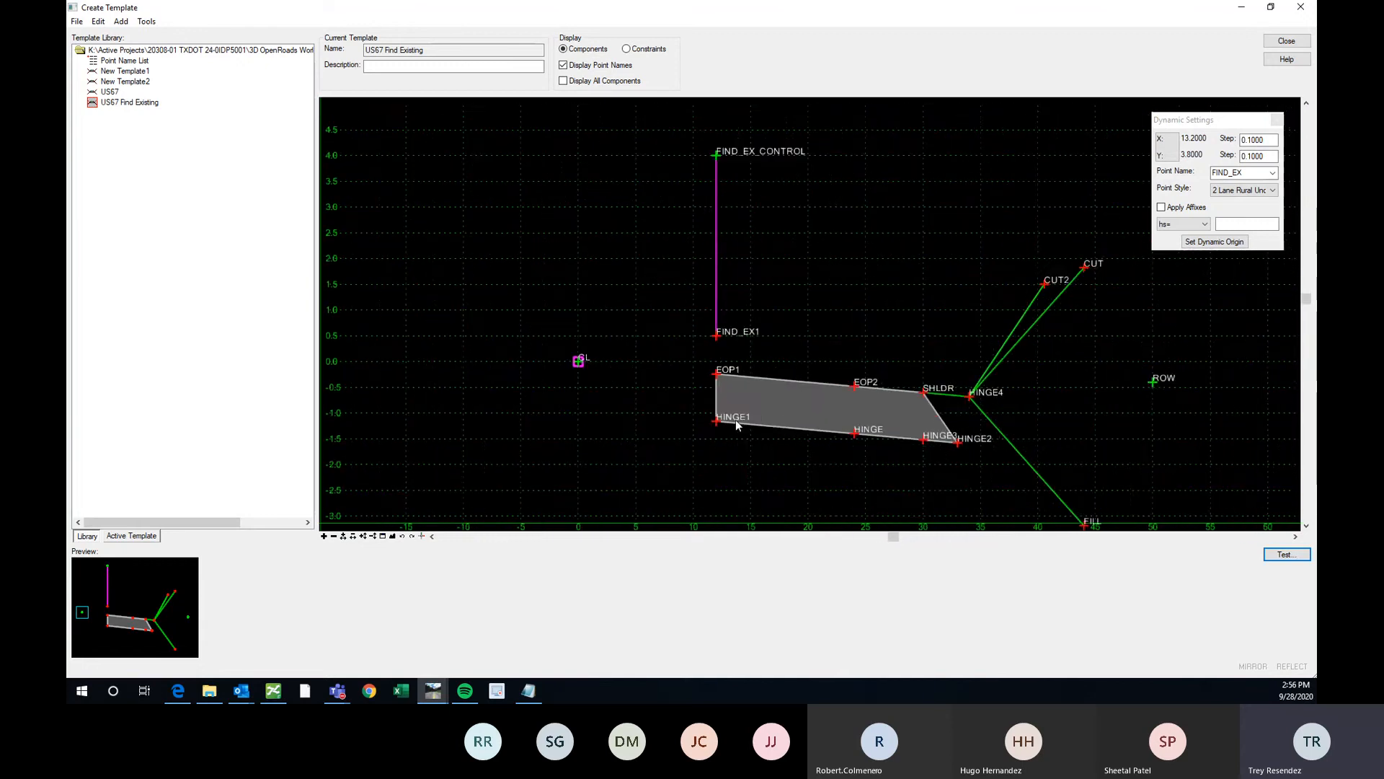
{"action": "scroll", "coordinate": [726, 380], "scroll_direction": "up", "scroll_amount": 2}
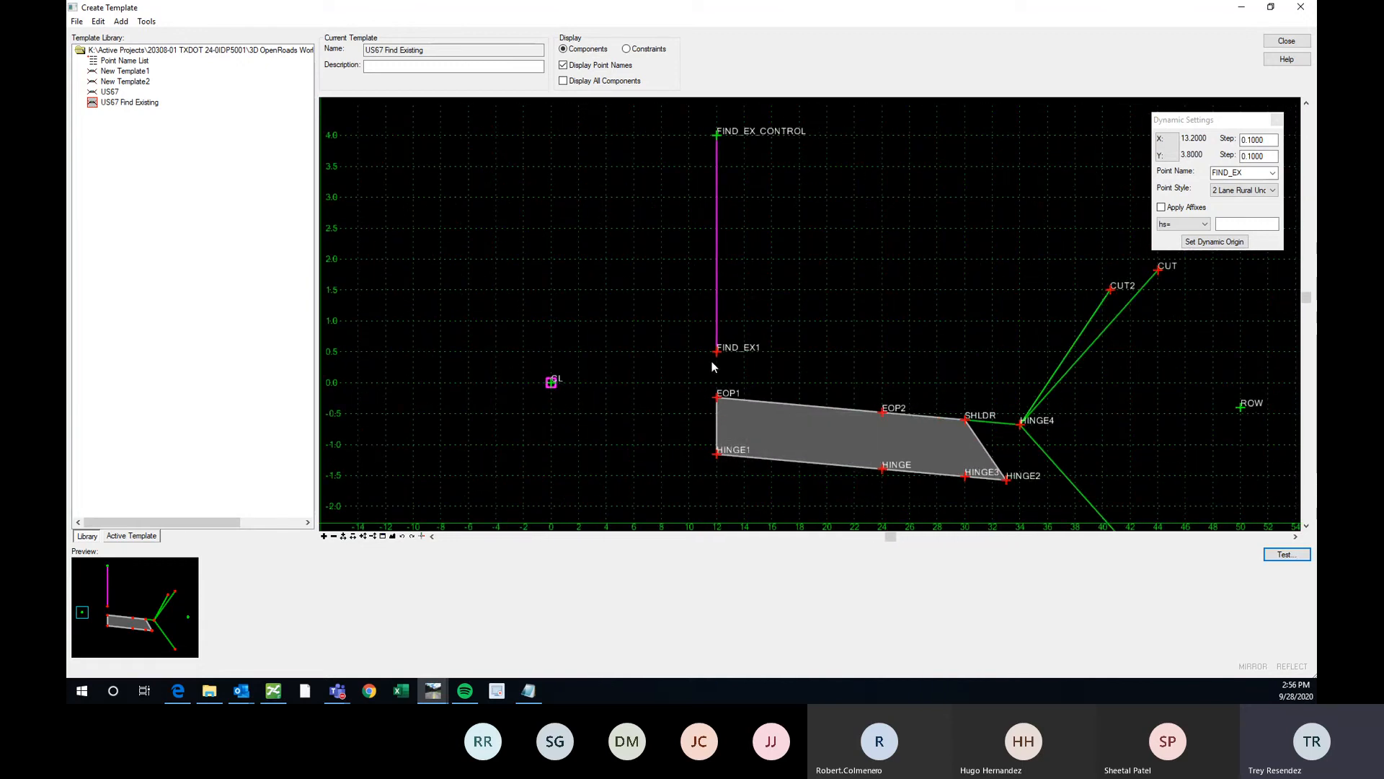
{"action": "scroll", "coordinate": [715, 338], "scroll_direction": "up", "scroll_amount": 1}
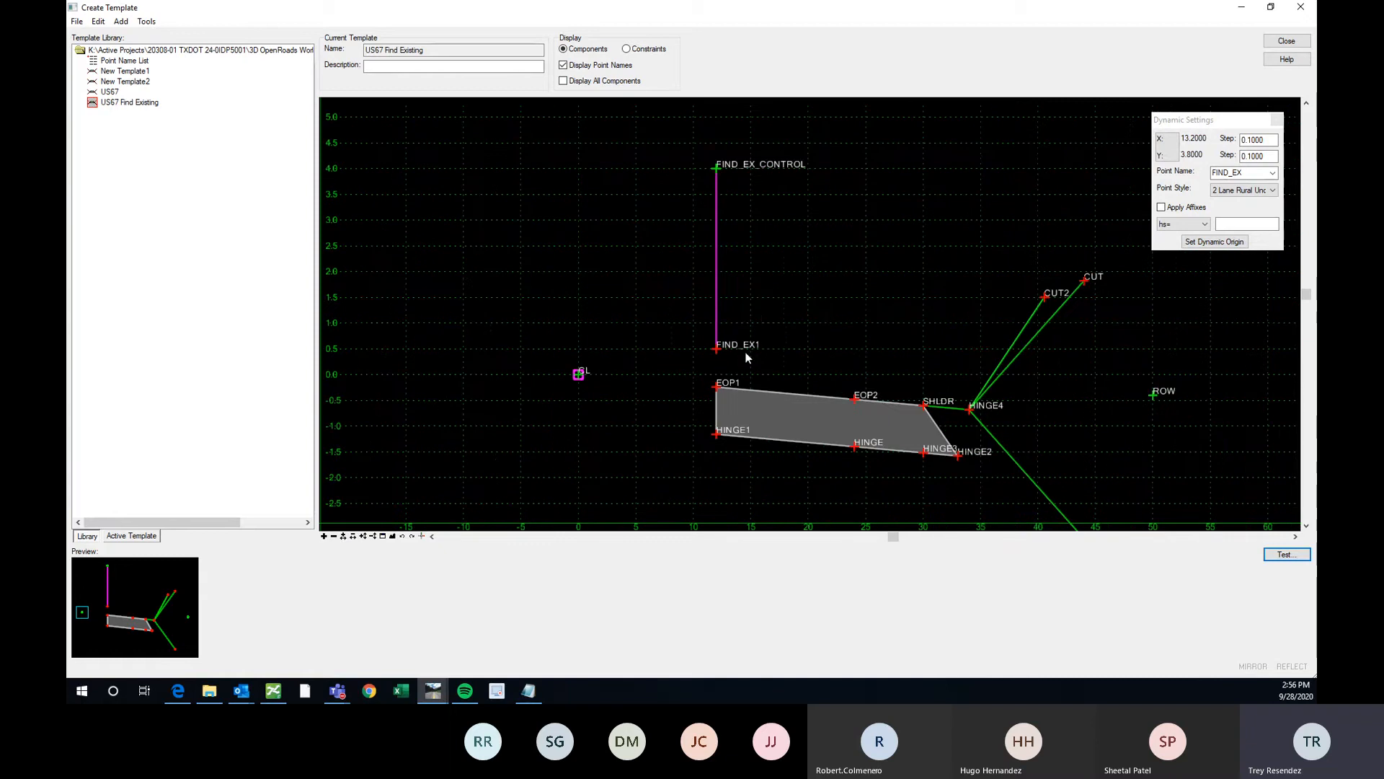
Delete both constraints from the EOP1 point so that it can be moved freely
{"action": "right_click", "coordinate": [708, 401]}
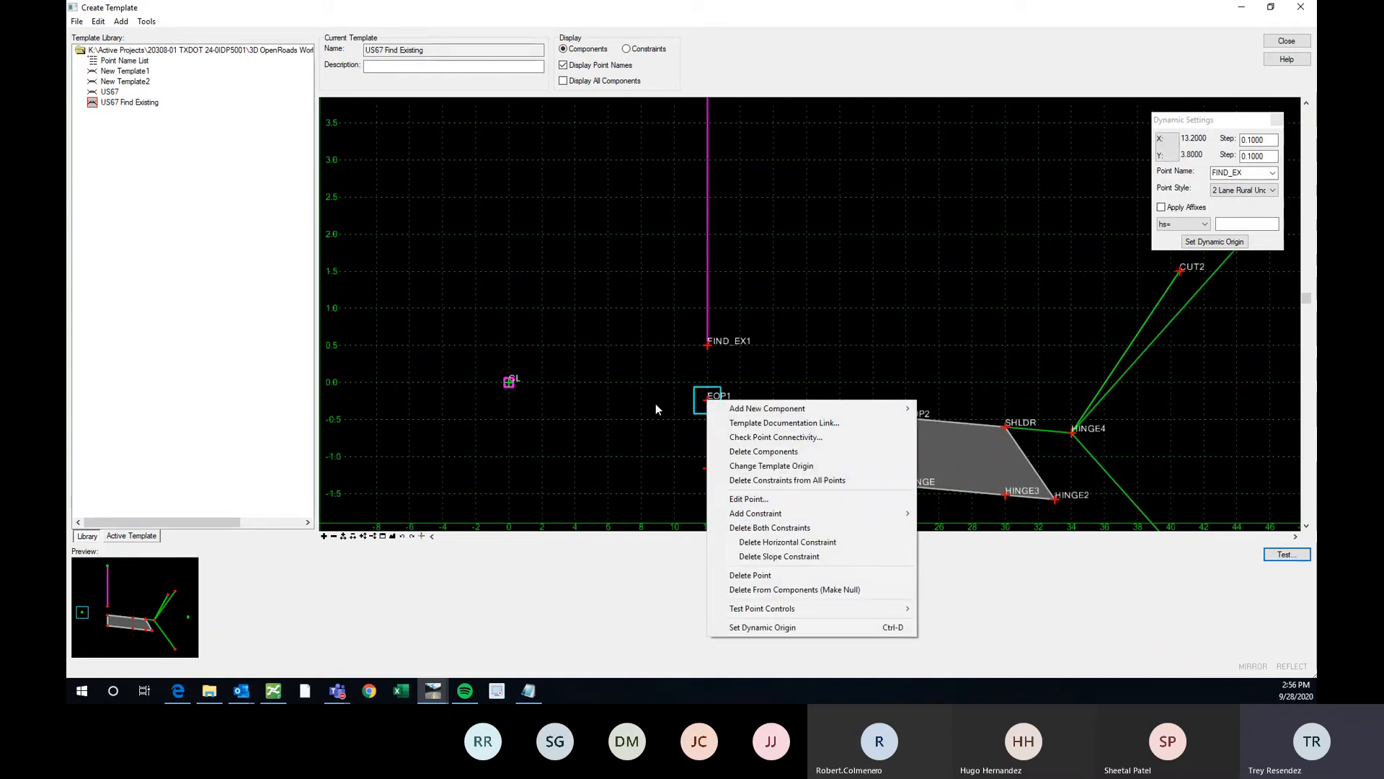
{"action": "left_click", "coordinate": [740, 356]}
{"action": "right_click", "coordinate": [708, 402]}
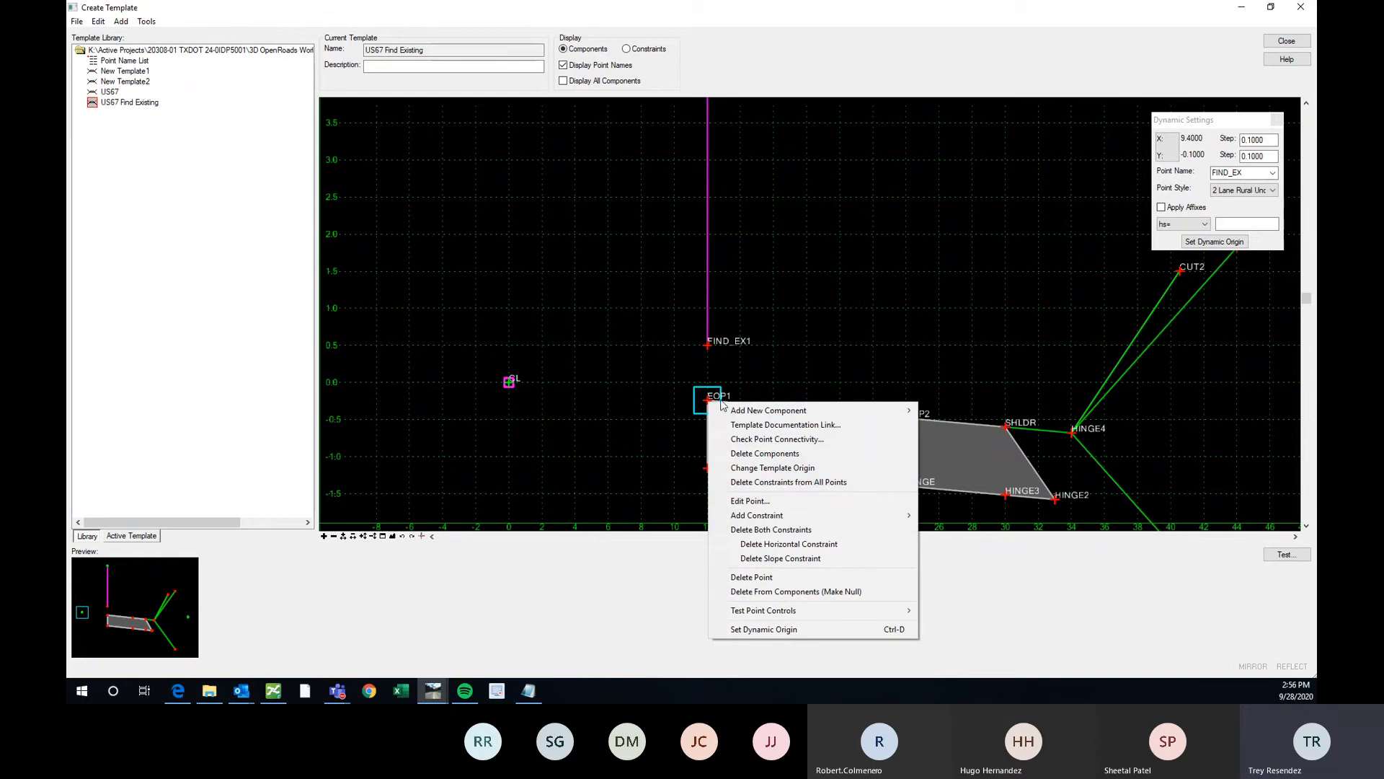
{"action": "left_click", "coordinate": [792, 535]}
{"action": "right_click", "coordinate": [705, 397]}
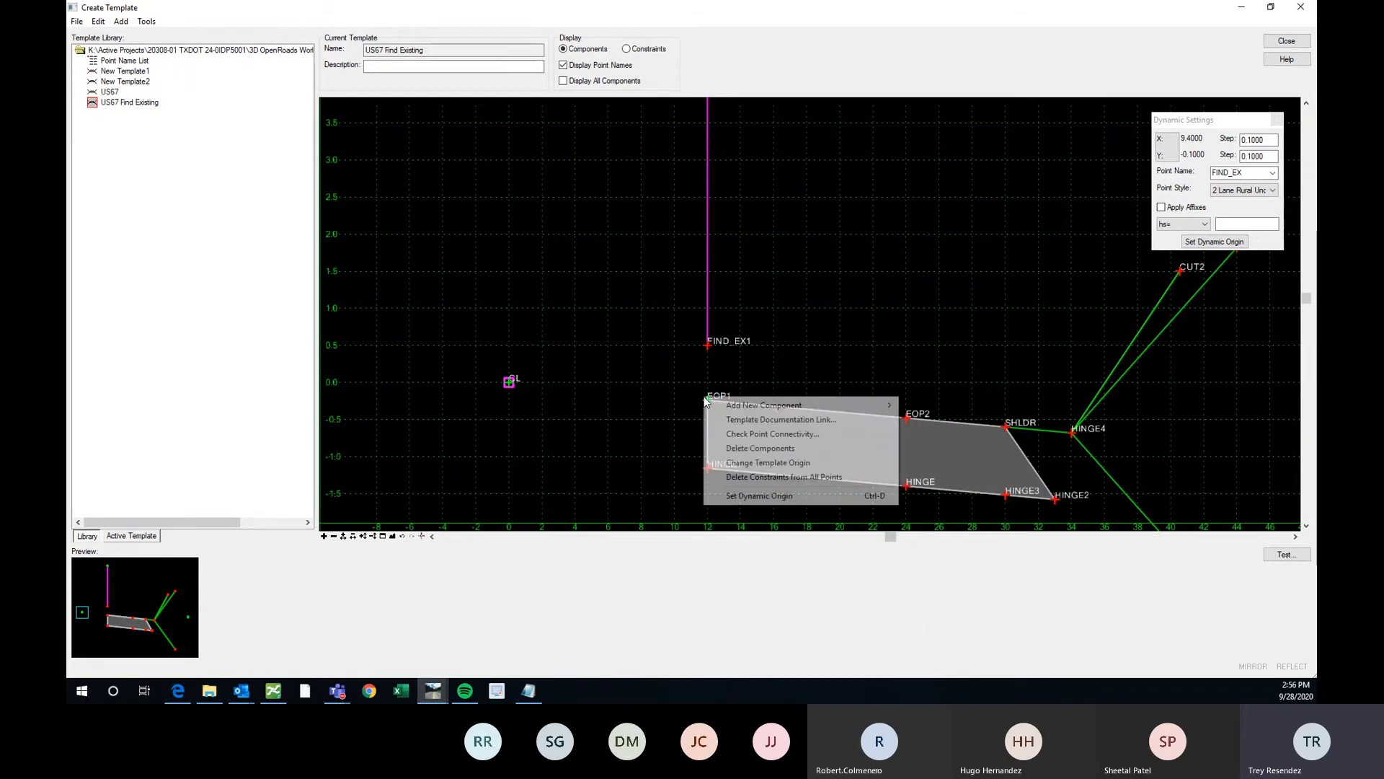
{"action": "left_click", "coordinate": [692, 393]}
Try moving the unconstrained EOP1 point near Y 0 to see how the pavement follows, and return it below FIND_EX1
{"action": "right_click", "coordinate": [708, 400]}
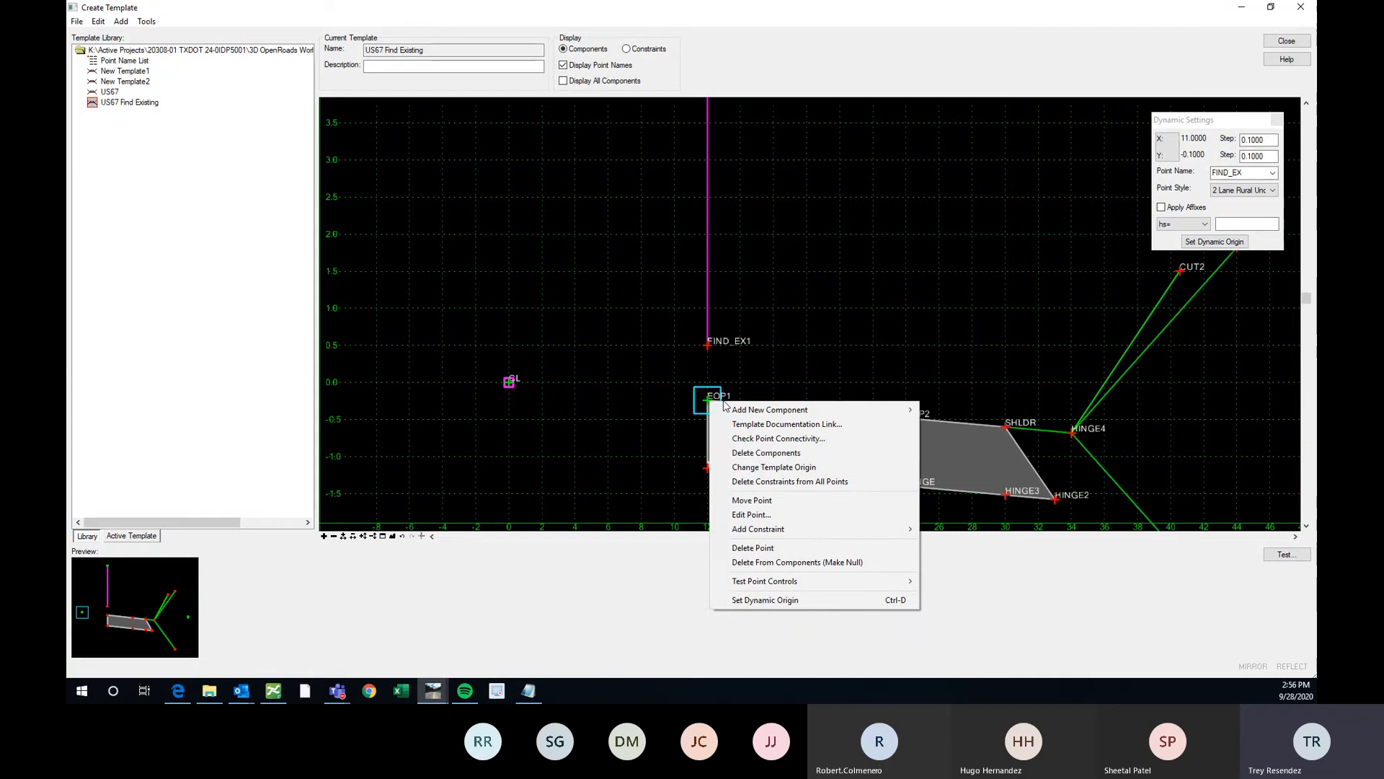
{"action": "left_click", "coordinate": [766, 500]}
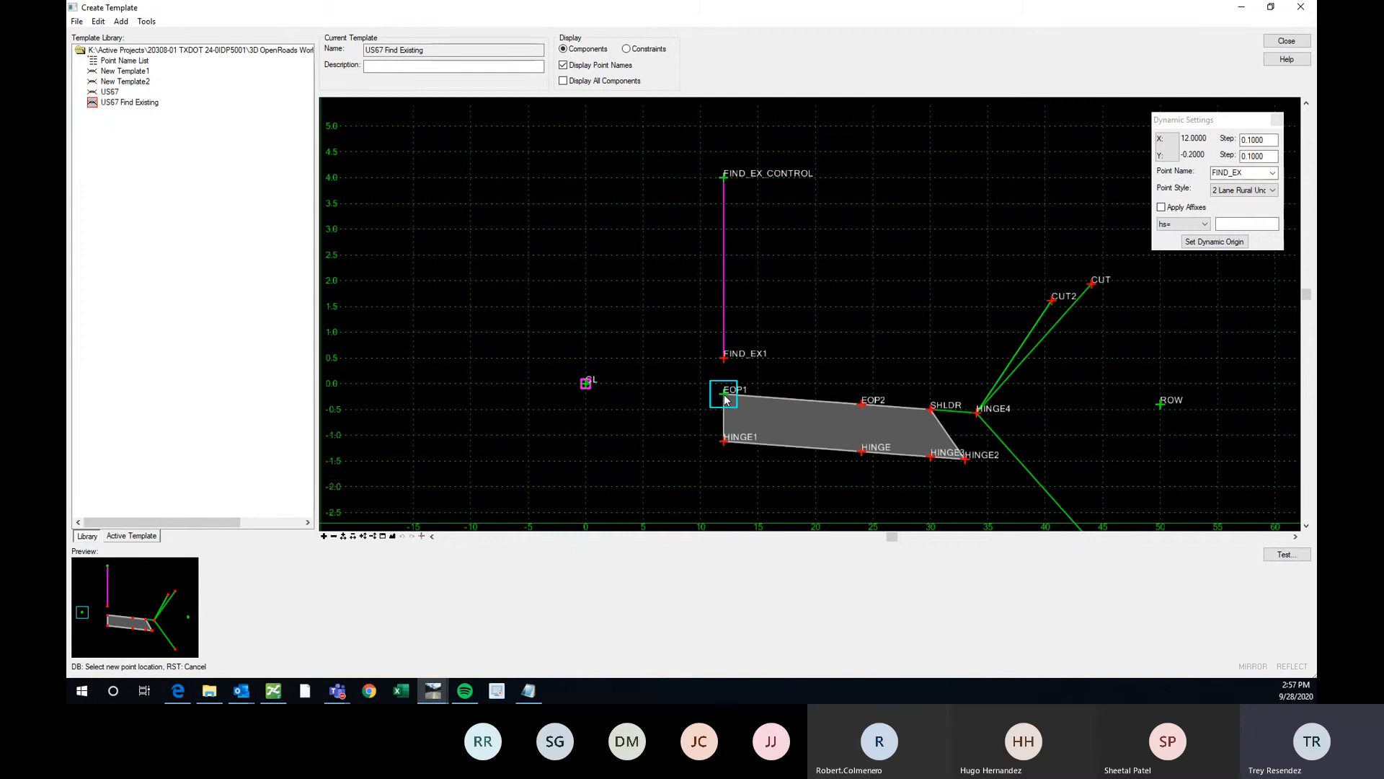
{"action": "scroll", "coordinate": [723, 387], "scroll_direction": "up", "scroll_amount": 1}
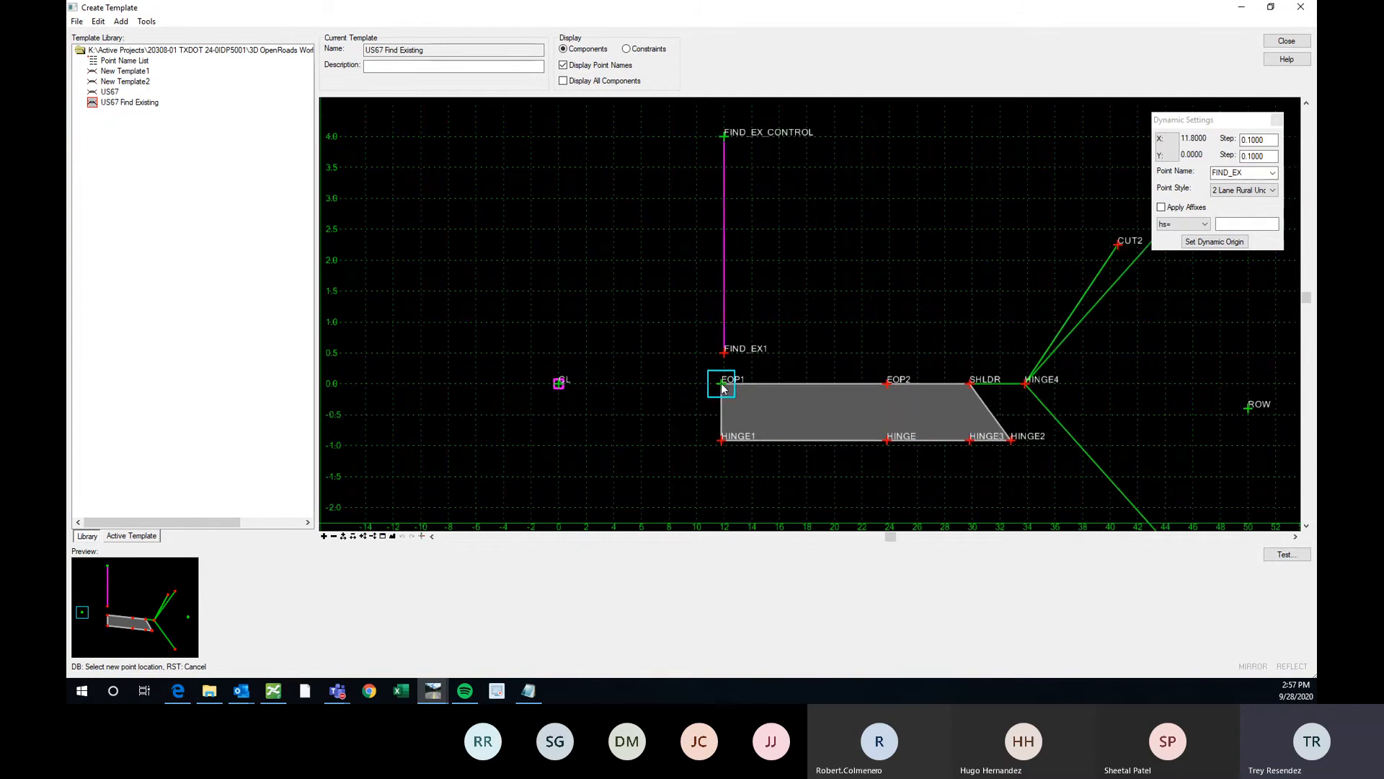
{"action": "left_click", "coordinate": [723, 387]}
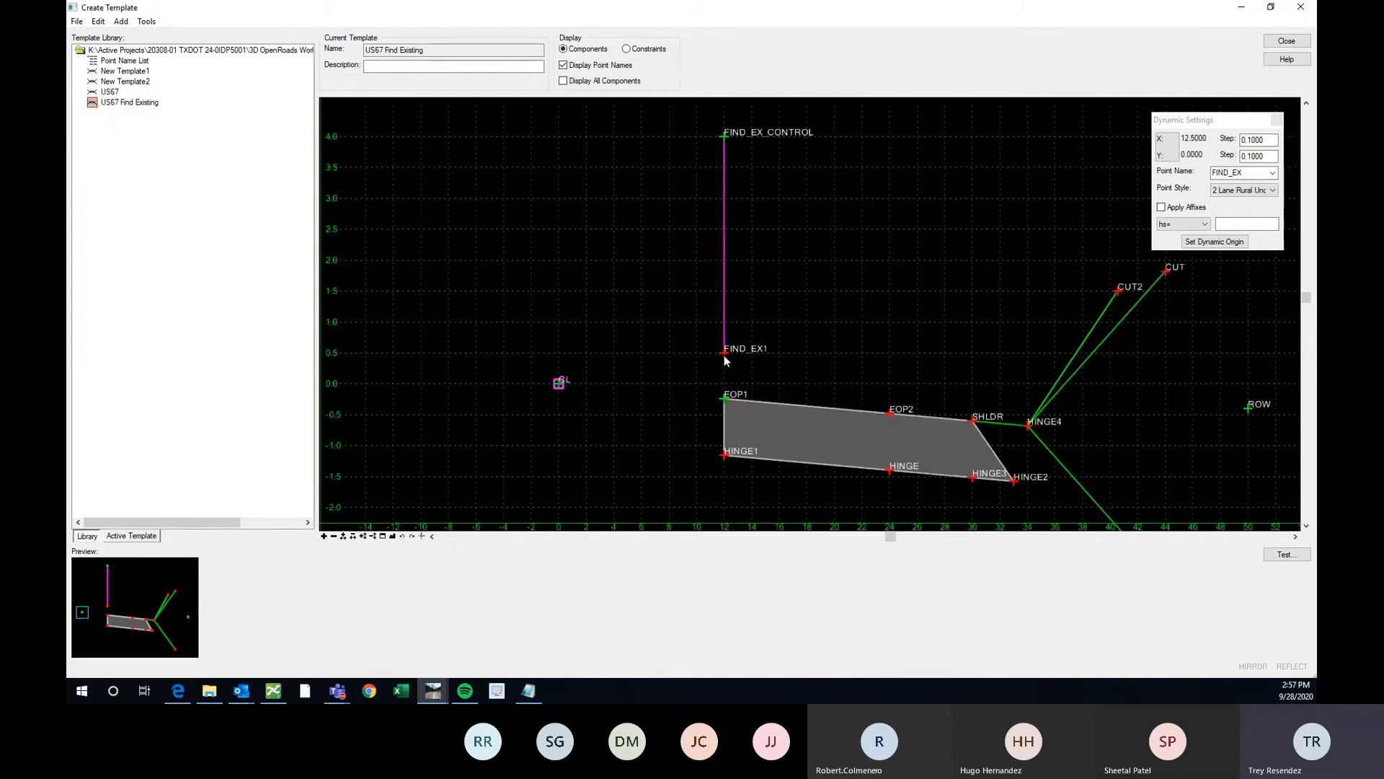
{"action": "right_click", "coordinate": [724, 356]}
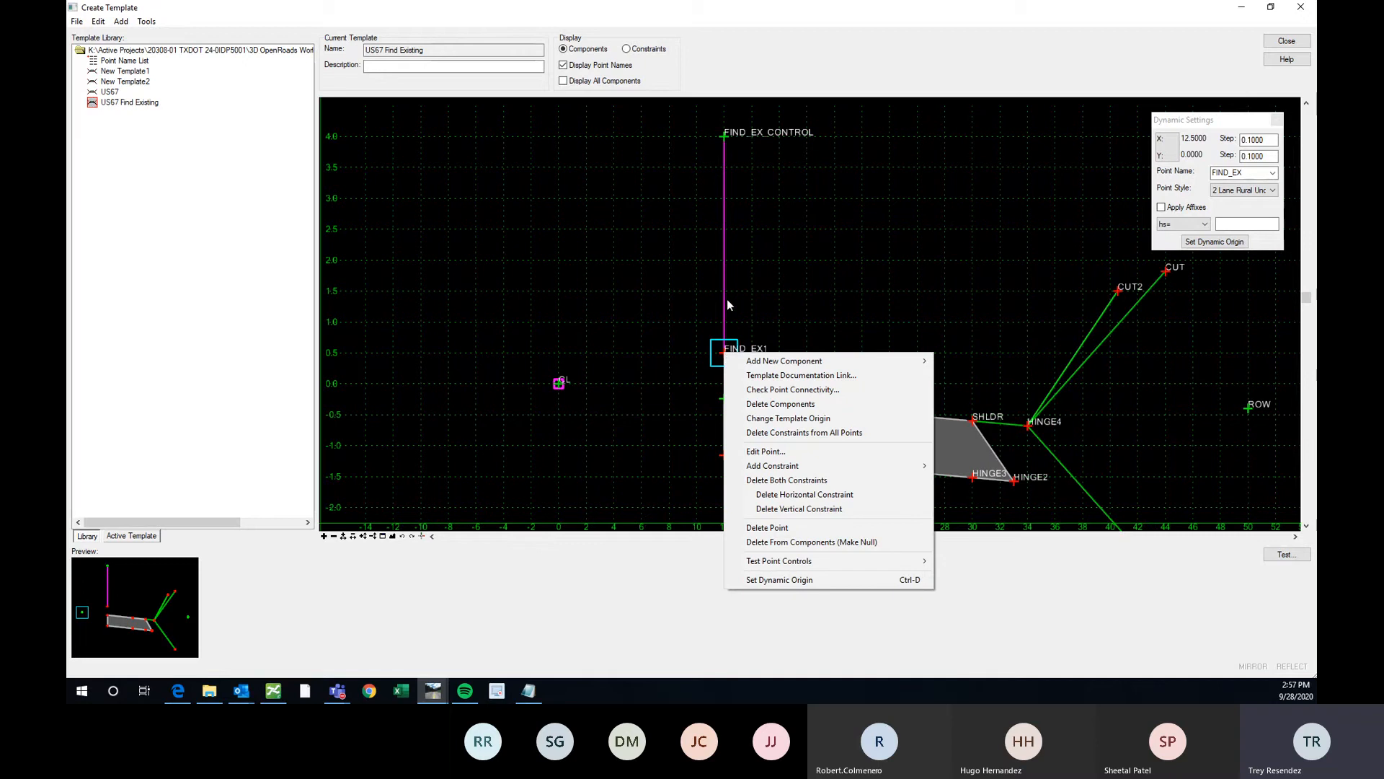
{"action": "left_click", "coordinate": [776, 329]}
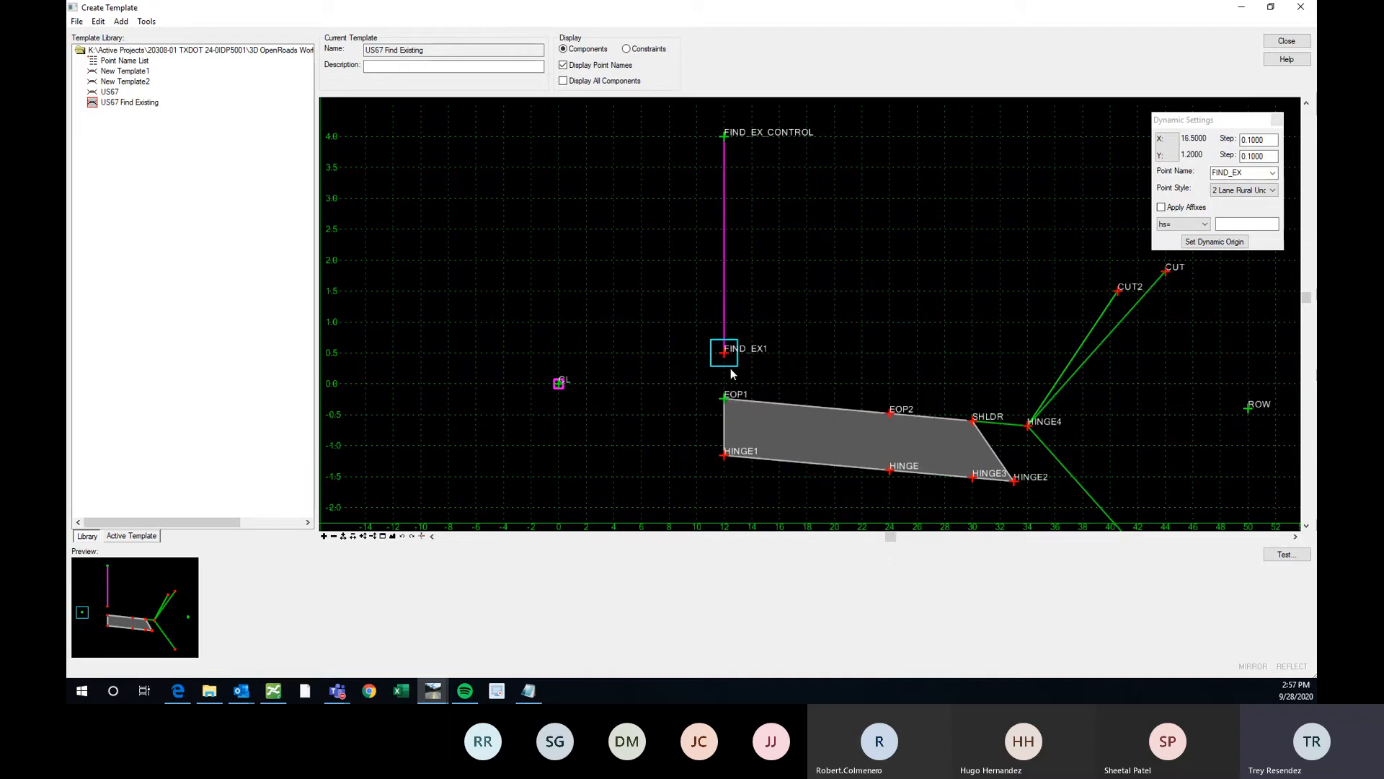
{"action": "scroll", "coordinate": [729, 367], "scroll_direction": "up", "scroll_amount": 2}
{"action": "scroll", "coordinate": [711, 367], "scroll_direction": "down", "scroll_amount": 1}
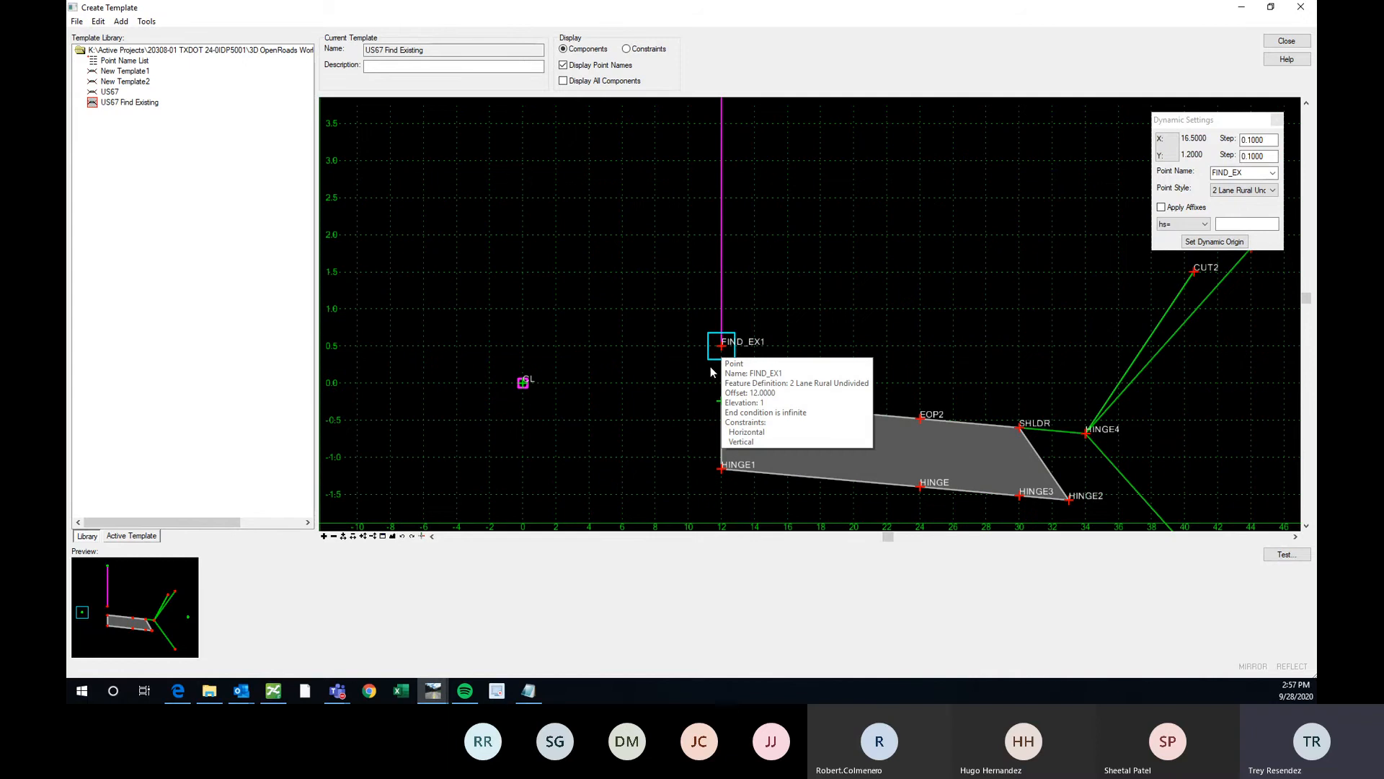
Change Constraint 2 of the EOP2 pavement edge point to Slope and apply it
{"action": "double_click", "coordinate": [919, 417]}
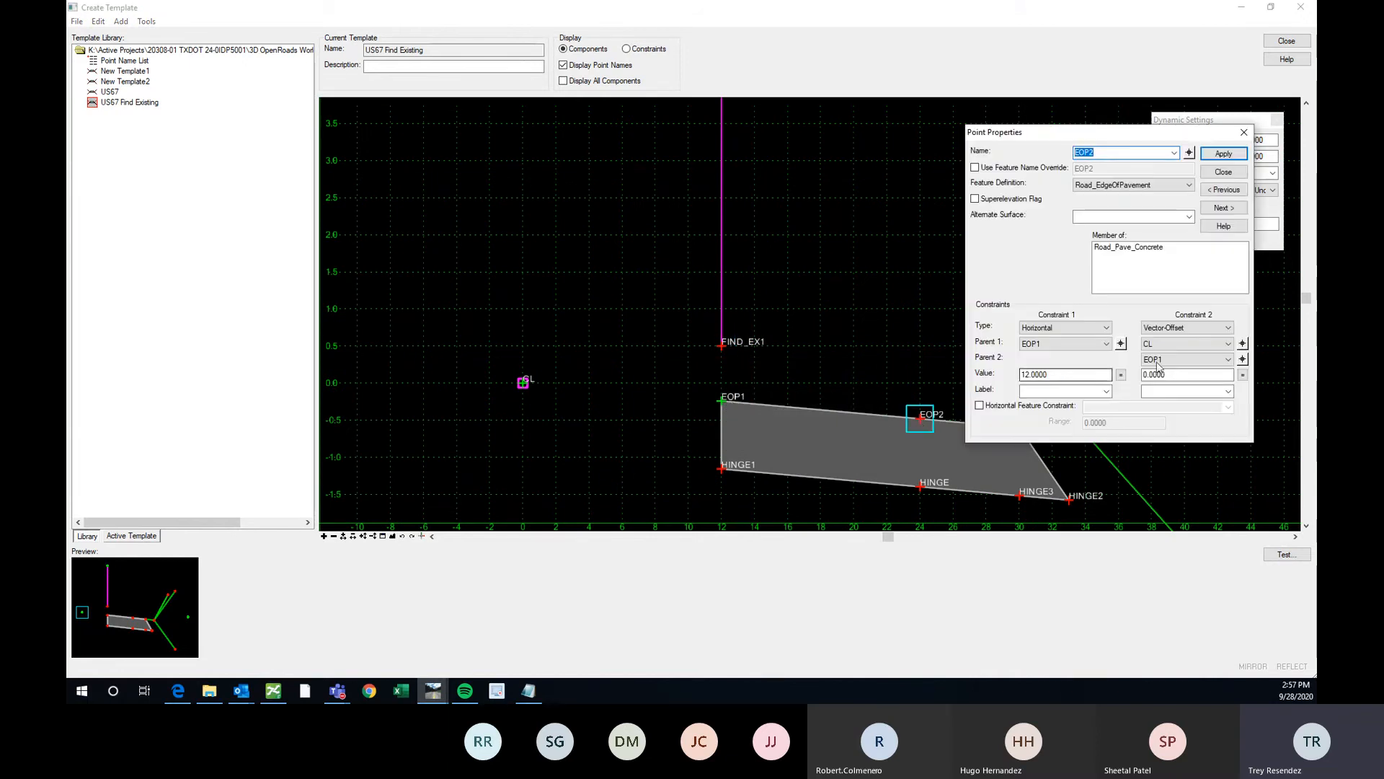
{"action": "left_click", "coordinate": [1211, 328]}
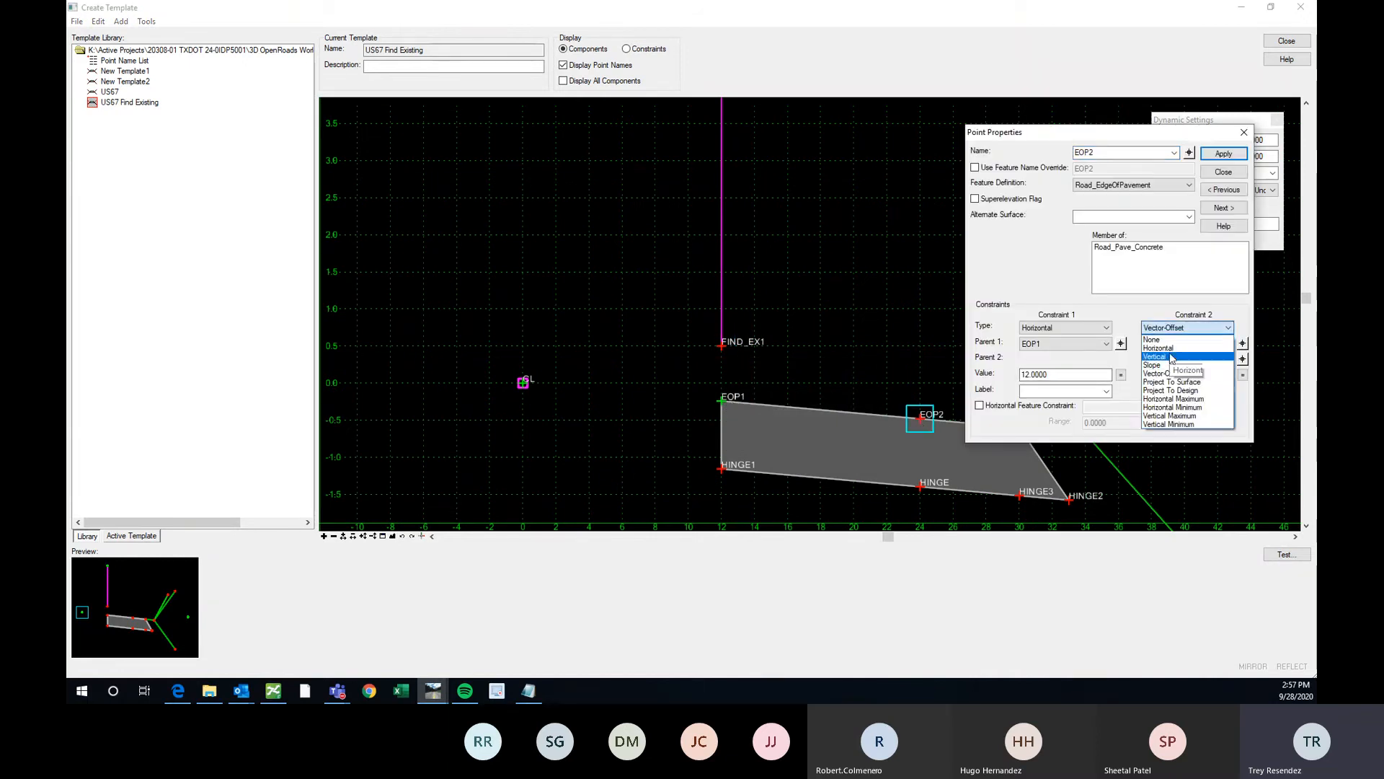
{"action": "left_click", "coordinate": [1180, 372]}
{"action": "left_click", "coordinate": [1224, 154]}
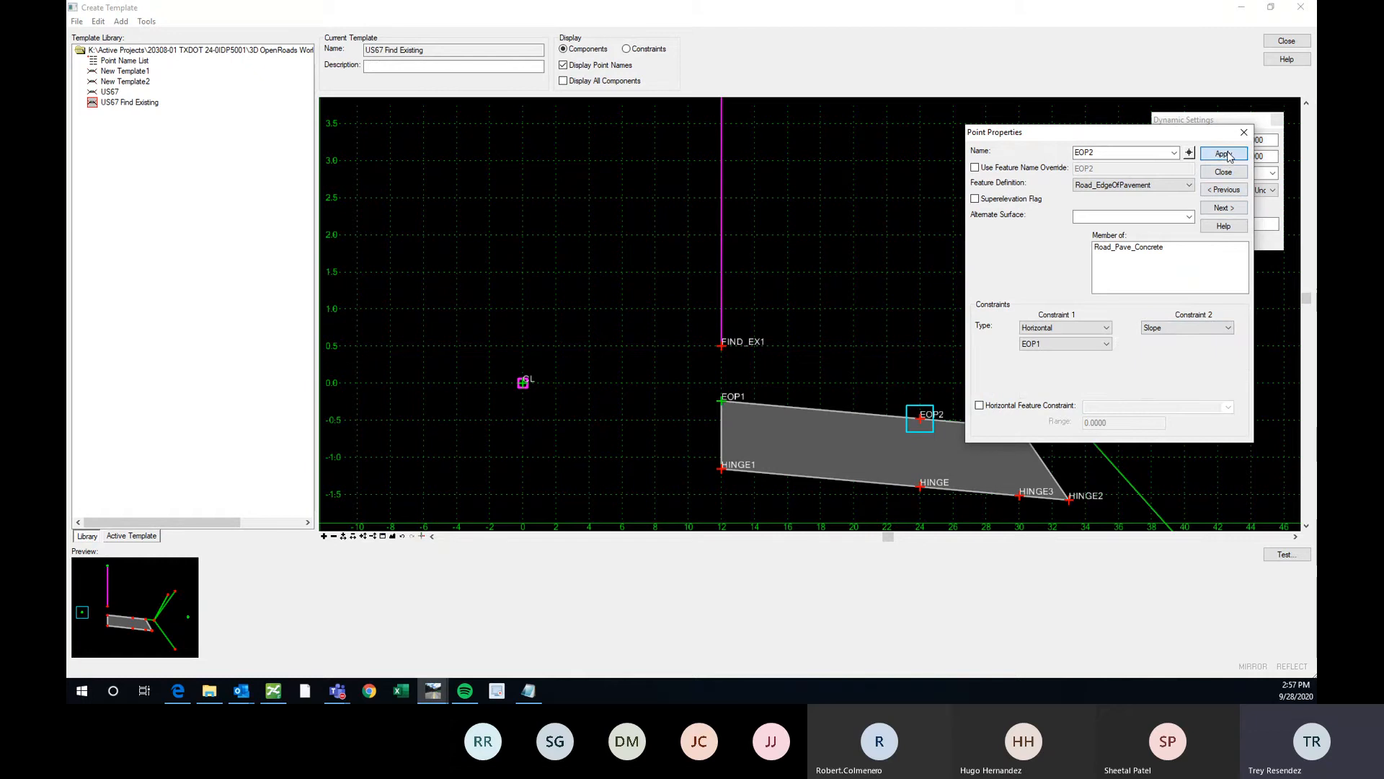
Load the SHLDR point into the point properties, change its Constraint 2 to Slope, and apply it
{"action": "left_click", "coordinate": [1189, 154]}
{"action": "left_click", "coordinate": [1022, 427]}
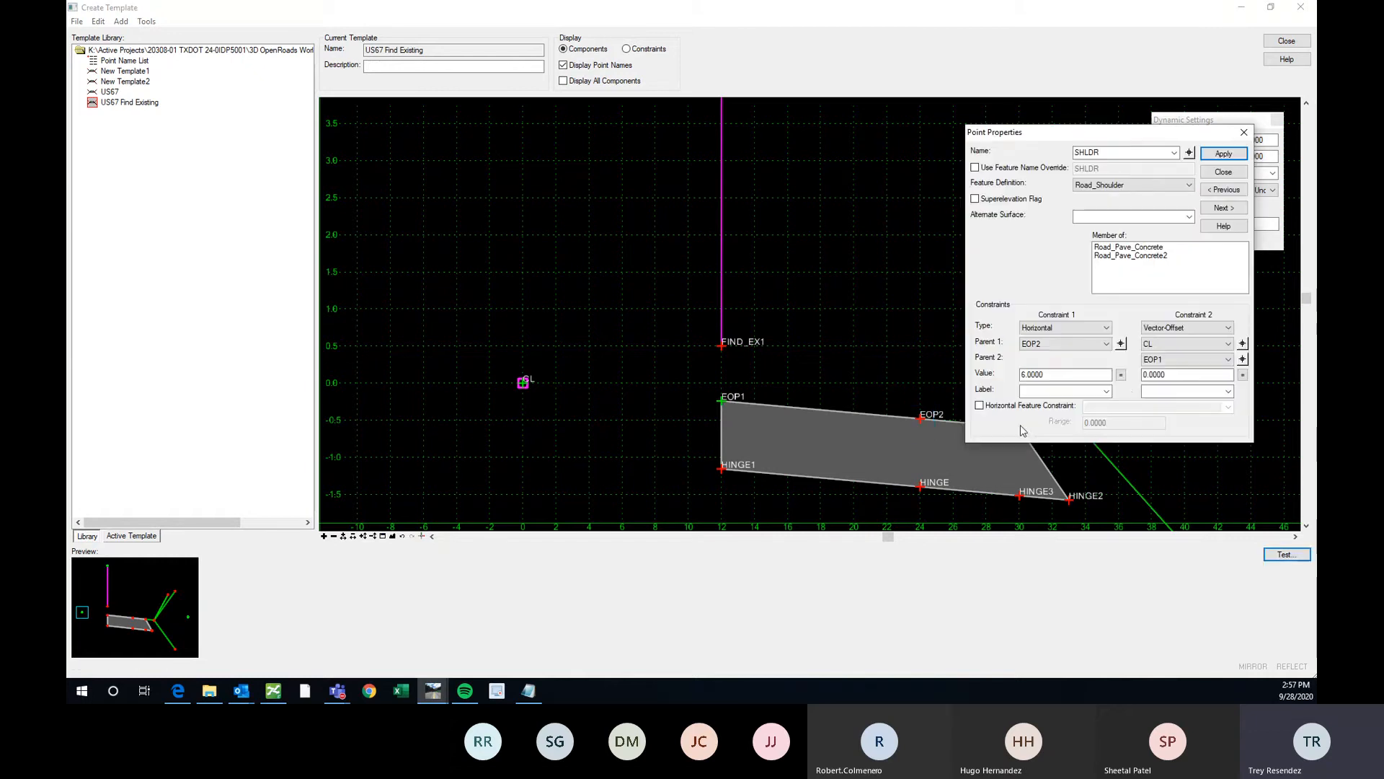
{"action": "left_click", "coordinate": [1193, 328]}
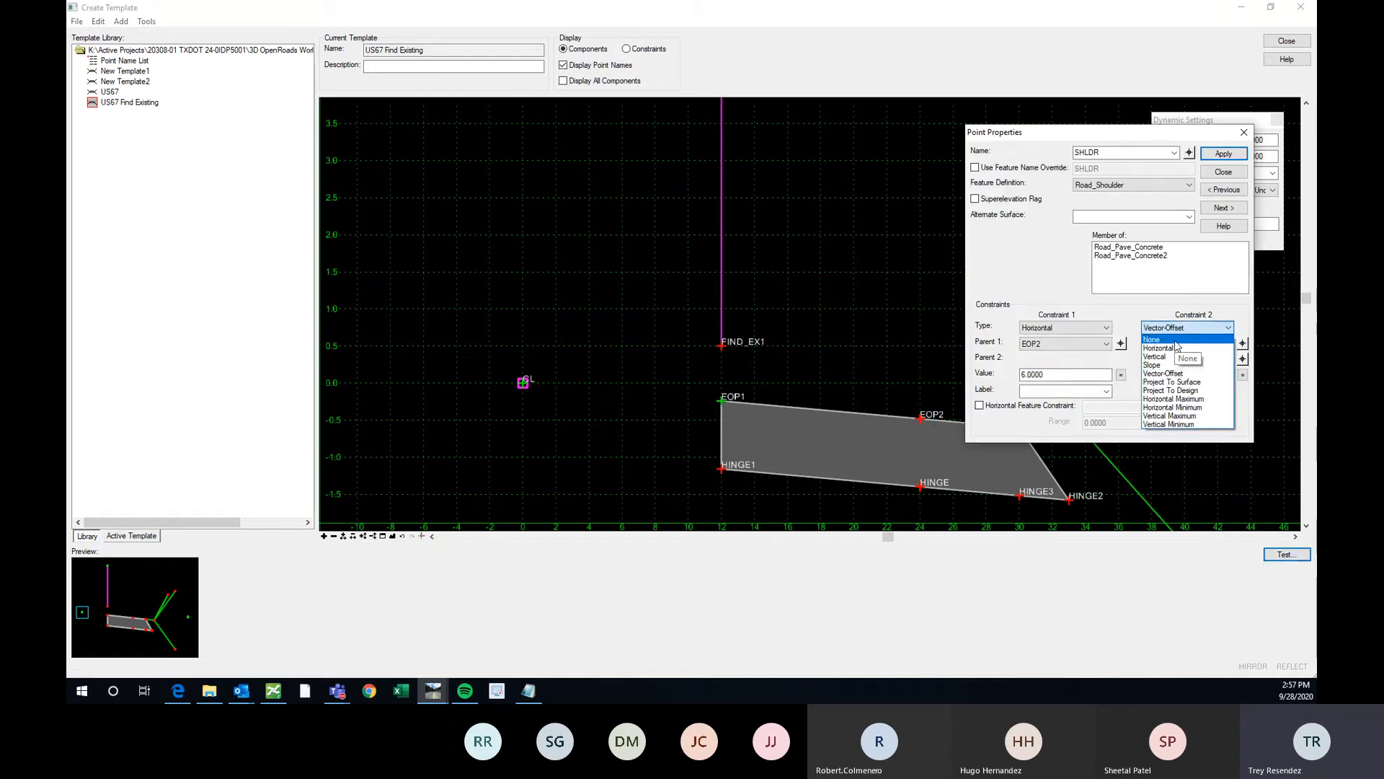
{"action": "left_click", "coordinate": [1177, 342]}
{"action": "left_click", "coordinate": [1188, 328]}
{"action": "left_click", "coordinate": [1183, 367]}
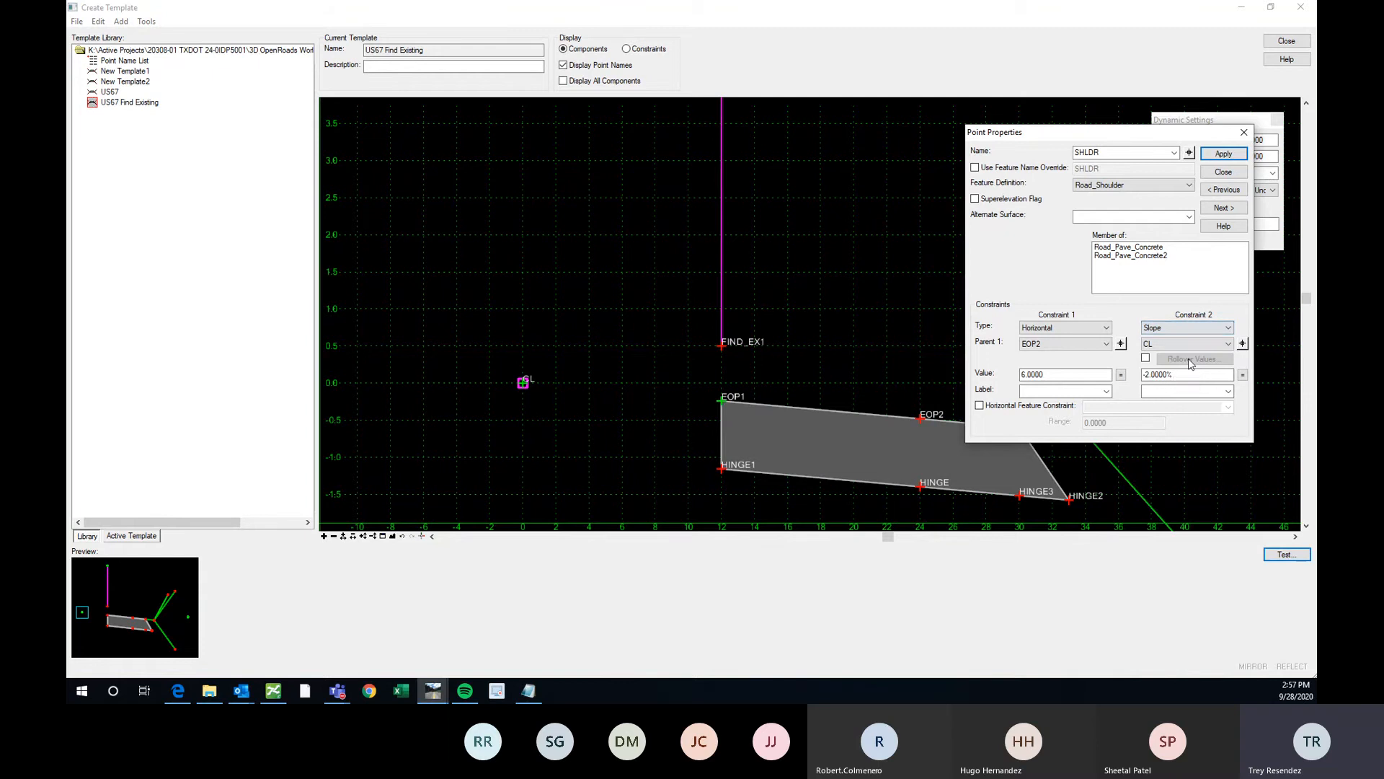
{"action": "left_click", "coordinate": [1224, 153]}
{"action": "left_click", "coordinate": [1243, 132]}
Move EOP1 downward as a trial of the new slope constraints and return it to X 12 below FIND_EX1
{"action": "right_click", "coordinate": [723, 400]}
{"action": "left_click", "coordinate": [786, 482]}
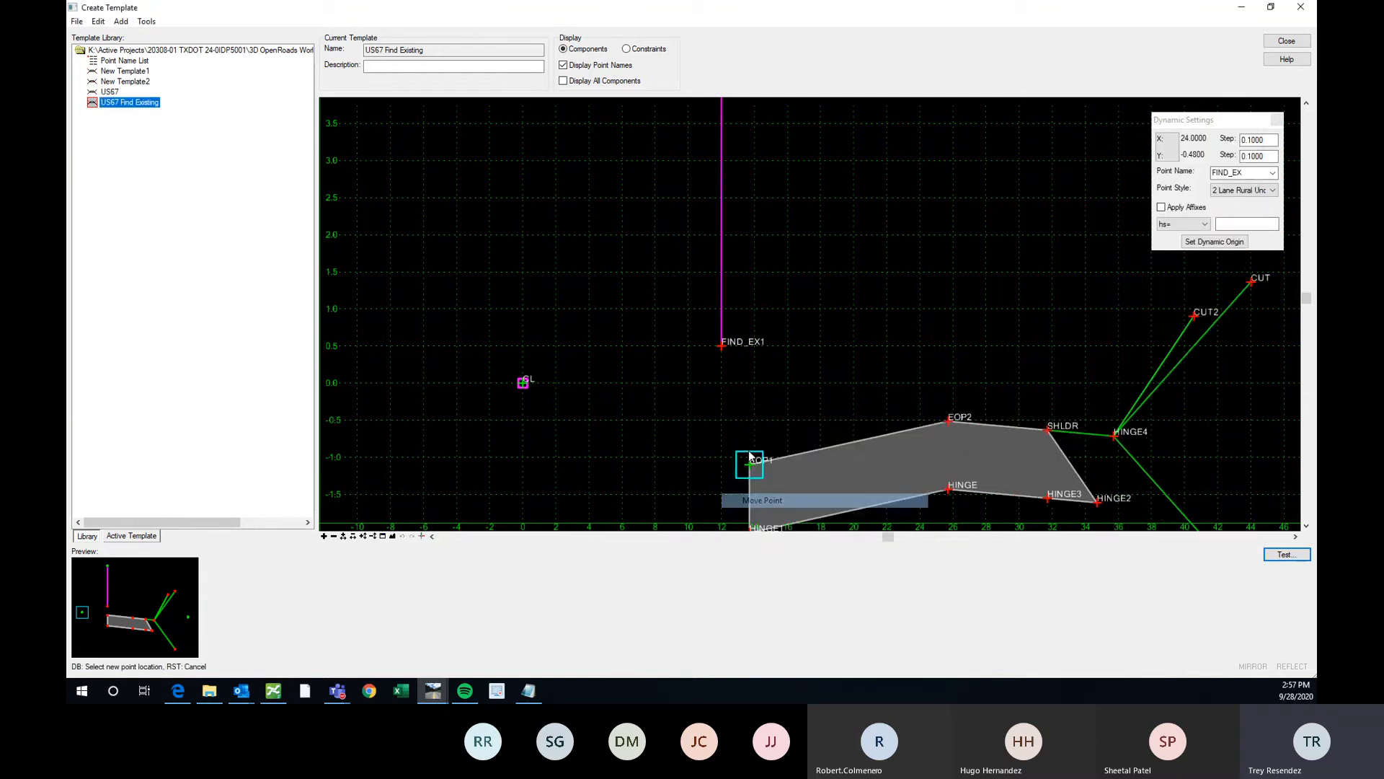
{"action": "left_click", "coordinate": [722, 402]}
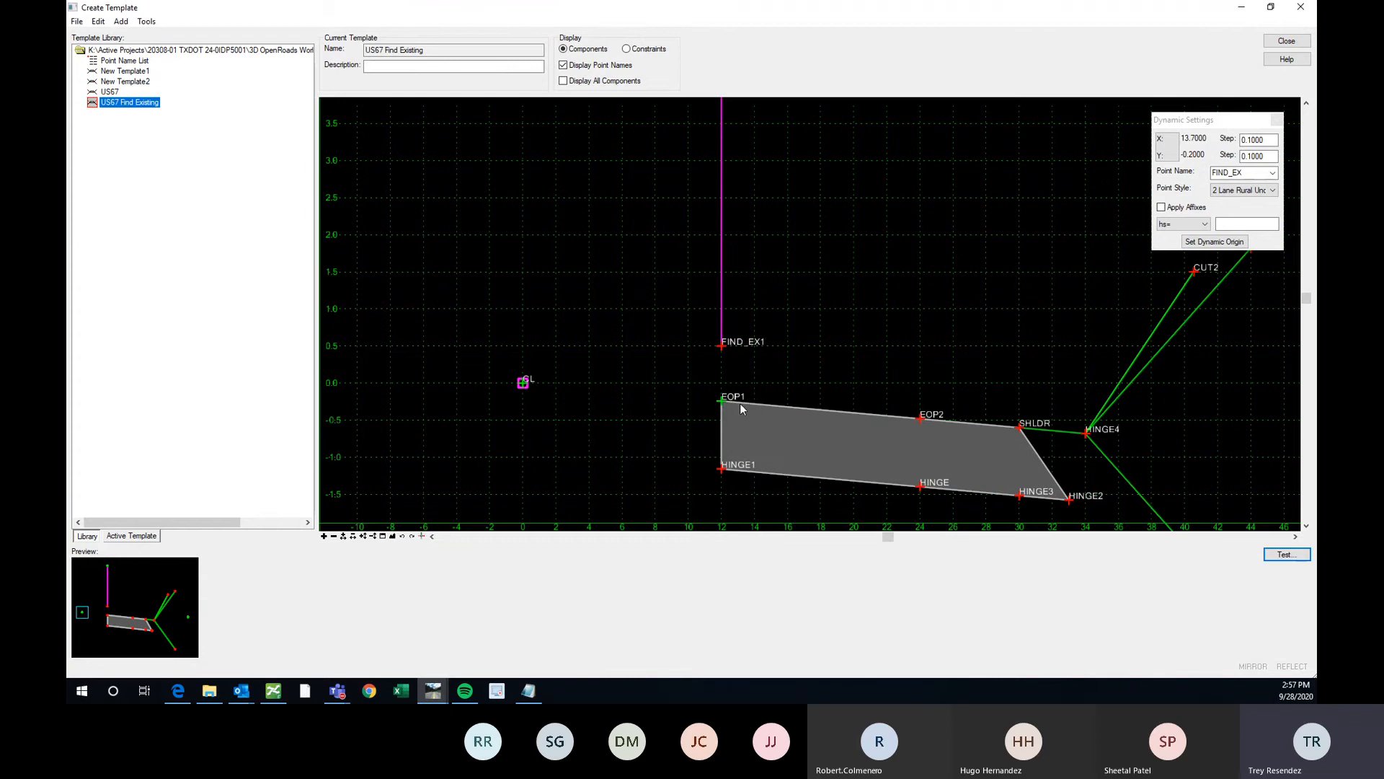
Set EOP1 as the parent of the EOP2 point's slope constraint (Constraint 2) and apply it
{"action": "double_click", "coordinate": [921, 419]}
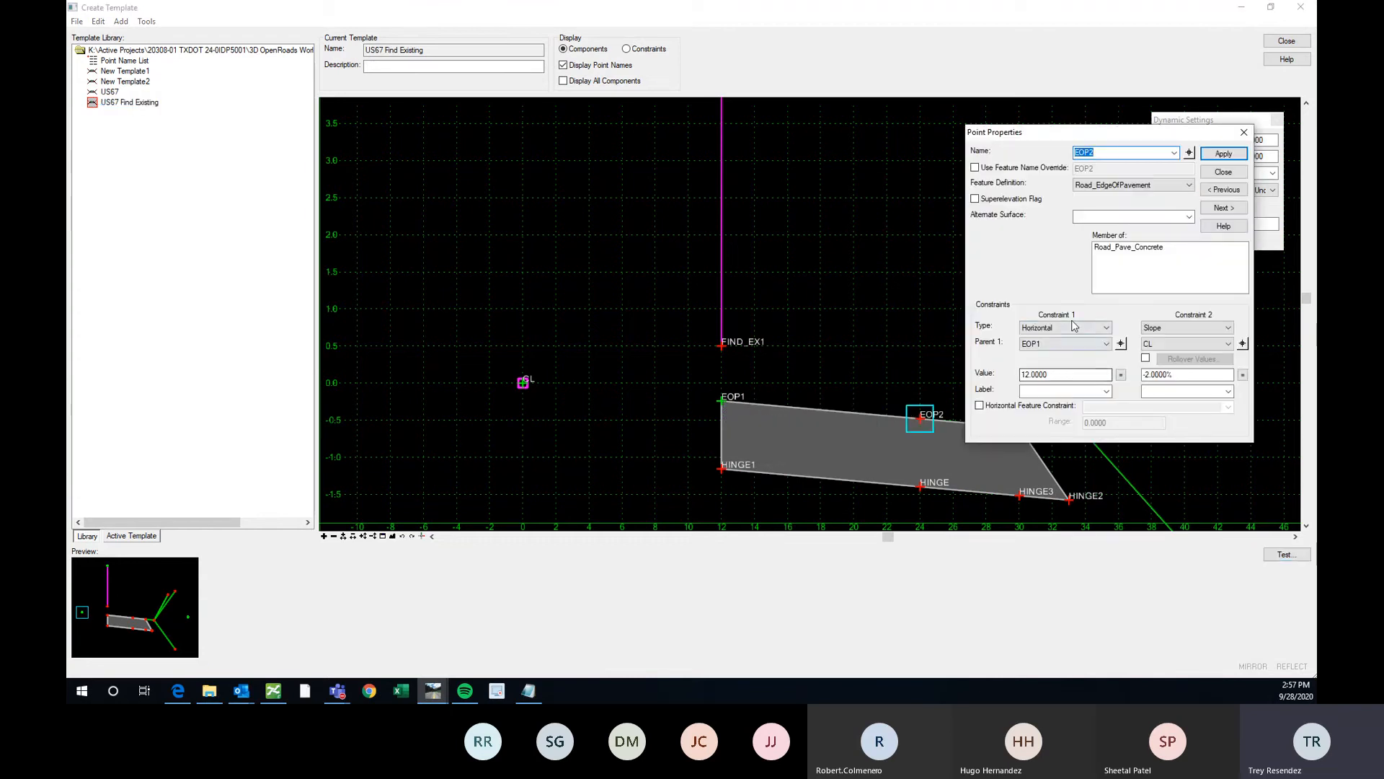
{"action": "left_click", "coordinate": [1242, 343]}
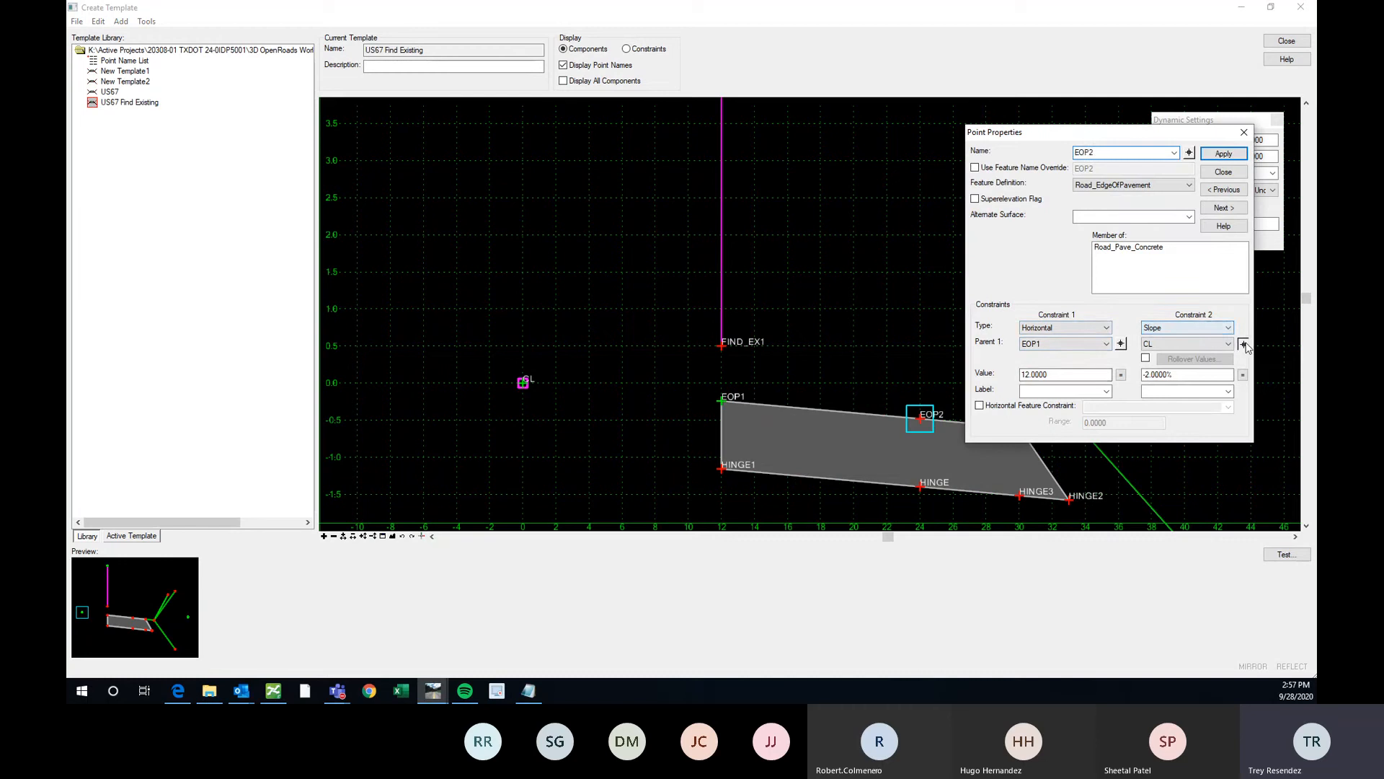
{"action": "left_click", "coordinate": [722, 401]}
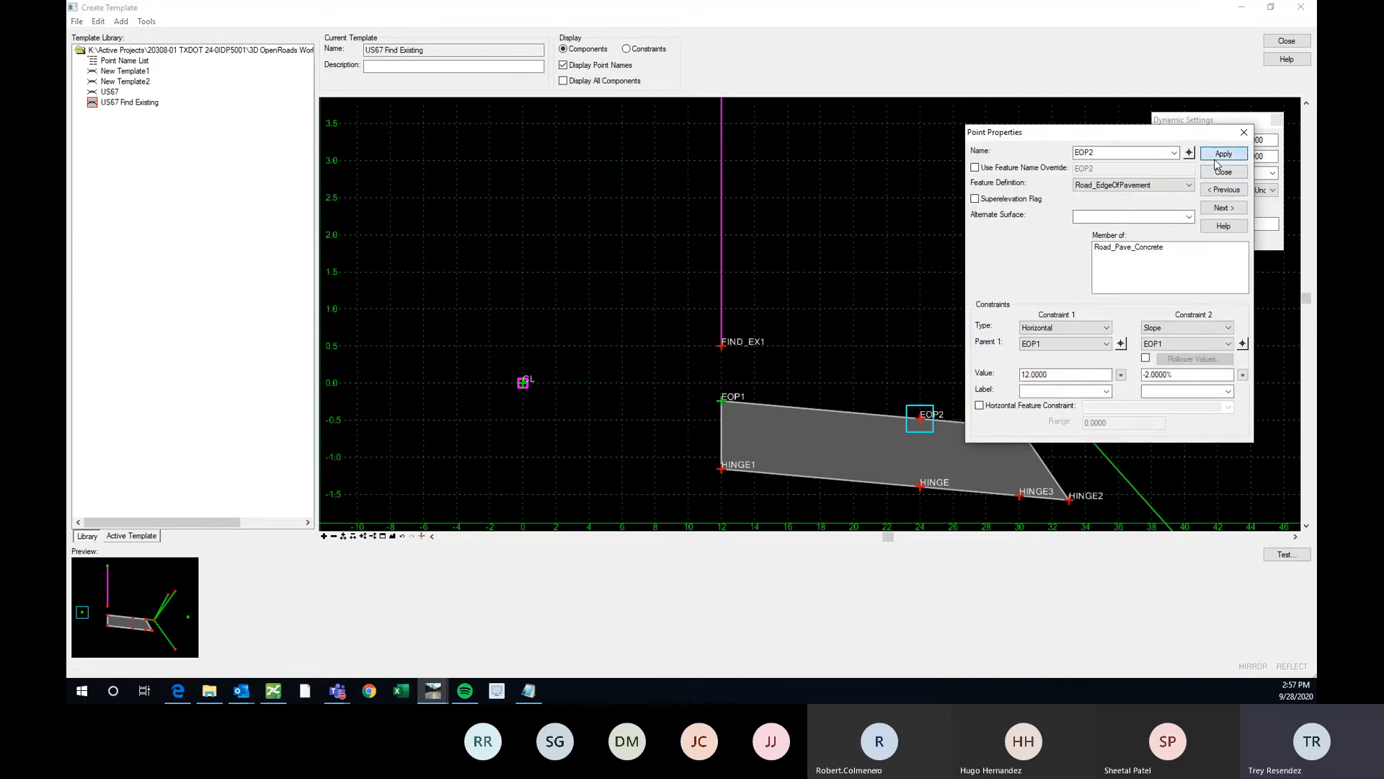
{"action": "left_click", "coordinate": [1245, 133]}
{"action": "right_click", "coordinate": [722, 401]}
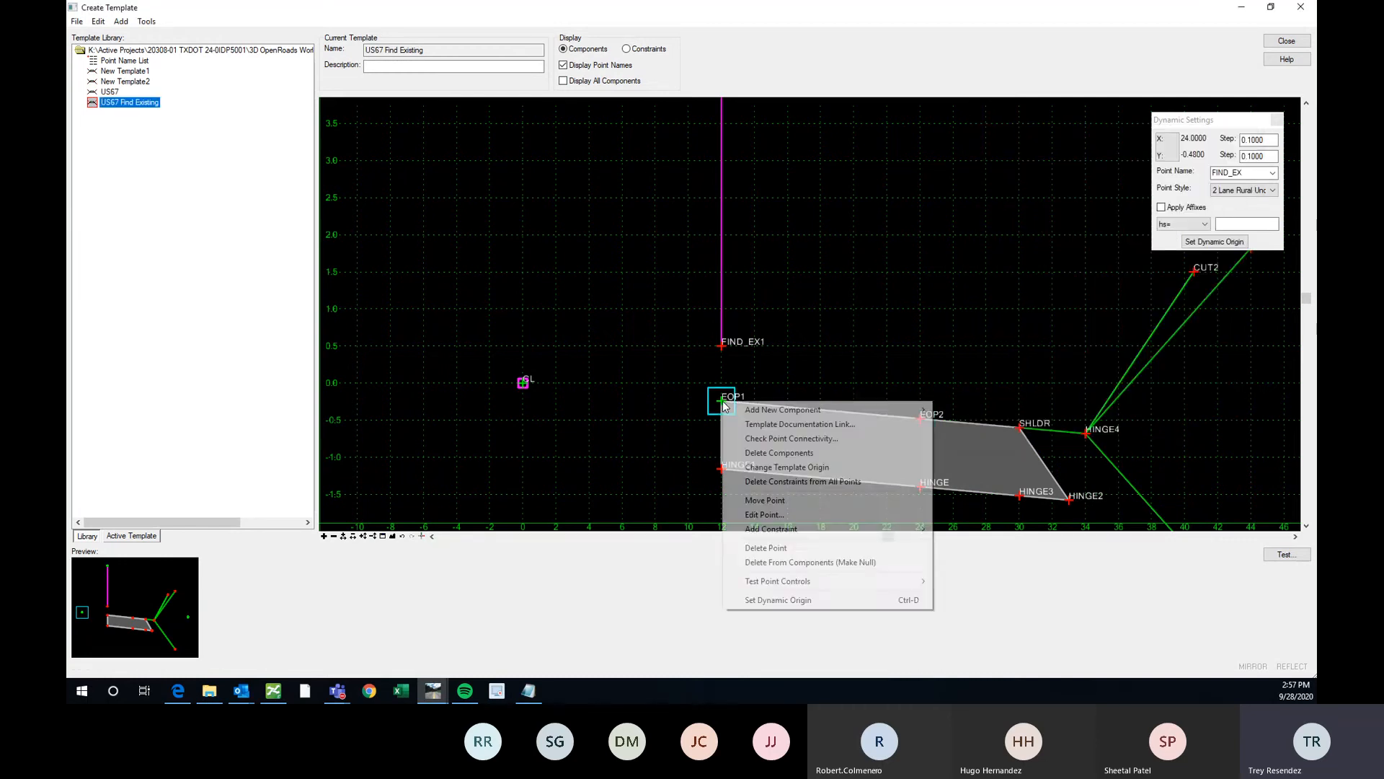
{"action": "left_click", "coordinate": [757, 497]}
{"action": "right_click", "coordinate": [776, 392]}
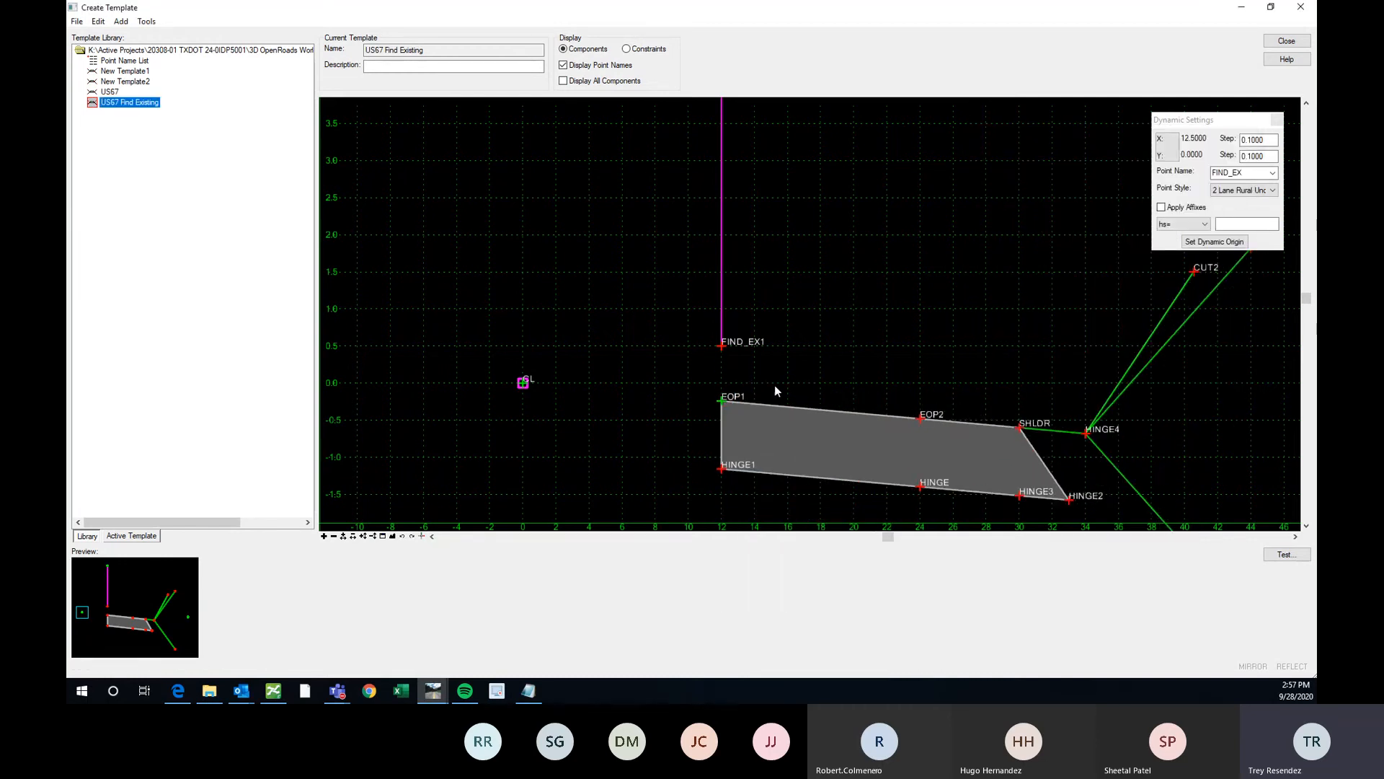
Set EOP2 as the parent of the SHLDR point's slope constraint (Constraint 2) and apply it
{"action": "double_click", "coordinate": [1011, 430]}
{"action": "left_click", "coordinate": [1242, 343]}
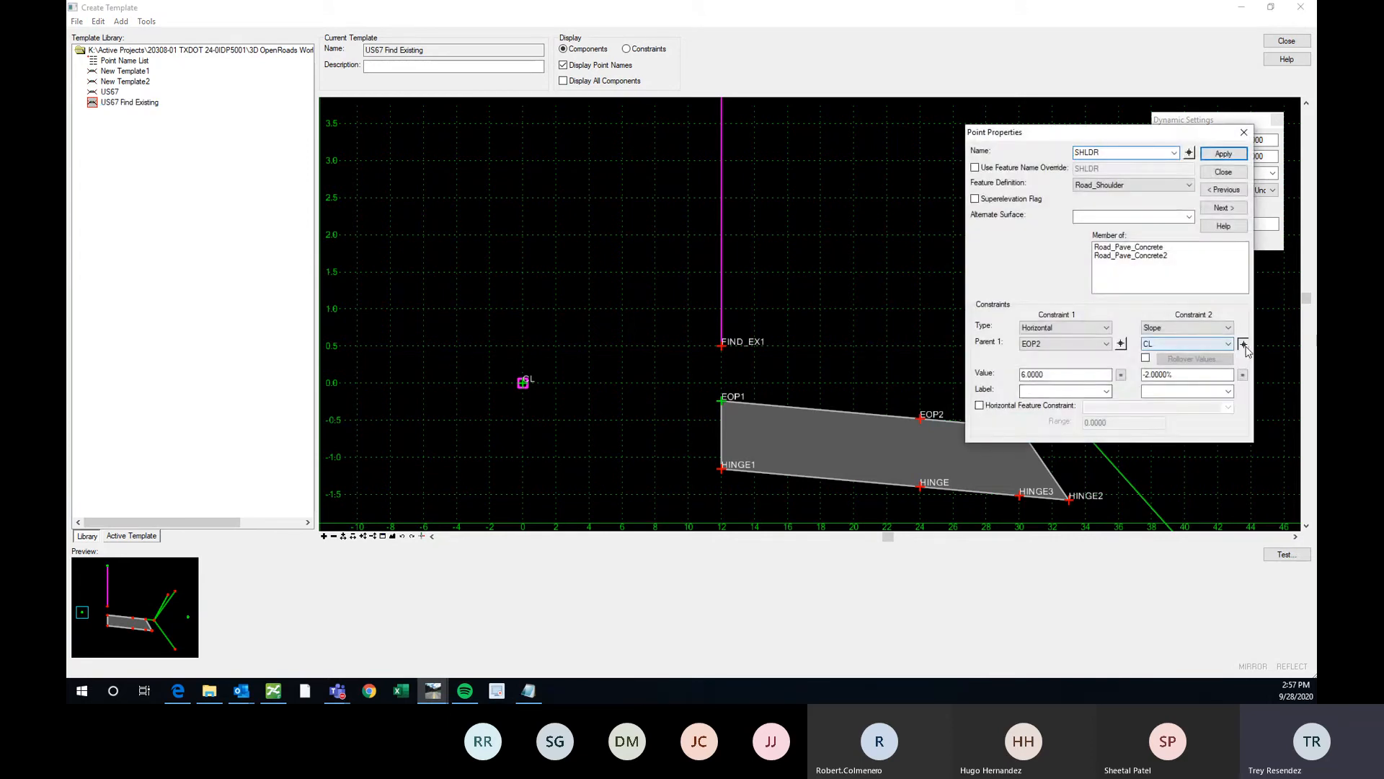
{"action": "left_click", "coordinate": [920, 418]}
{"action": "left_click", "coordinate": [1224, 154]}
{"action": "left_click", "coordinate": [1245, 133]}
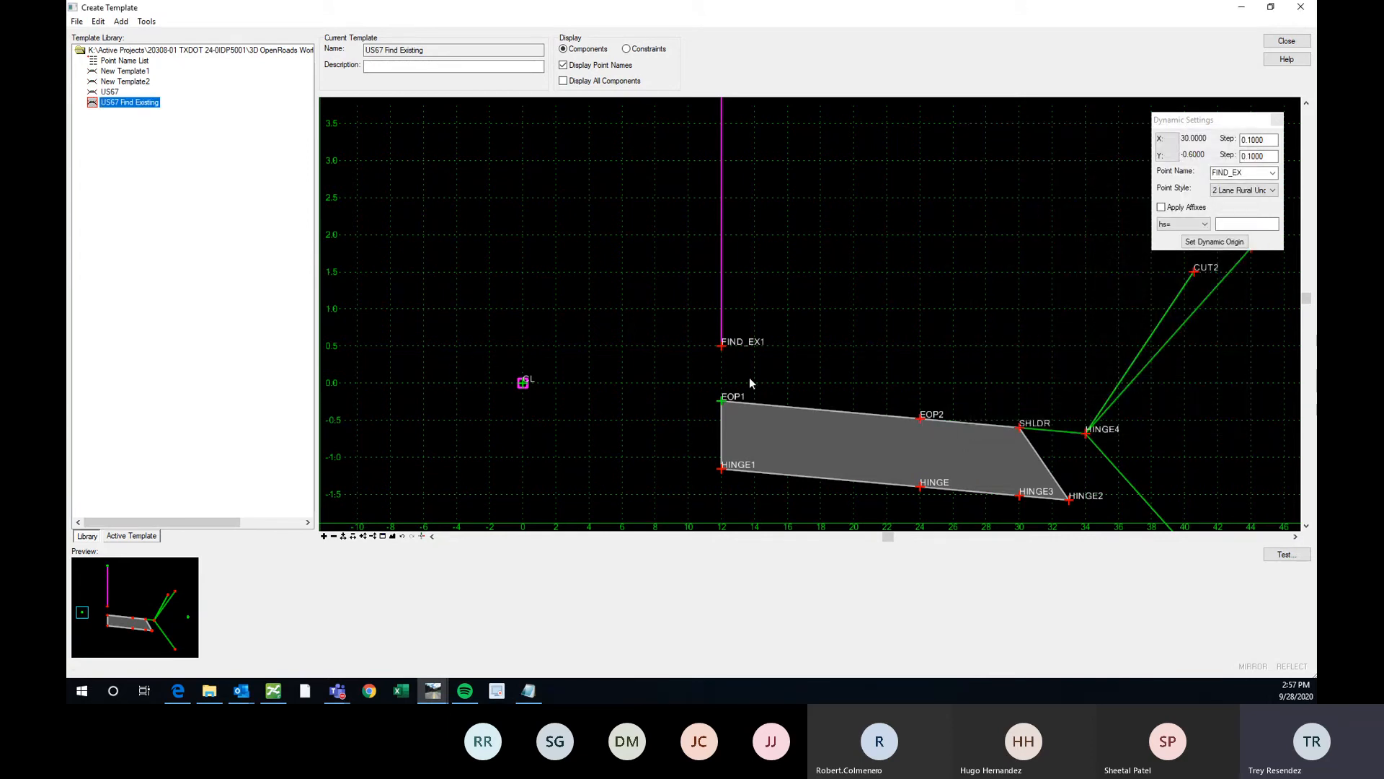
Move the EOP1 point onto FIND_EX1 at X 12, Y 0.5
{"action": "right_click", "coordinate": [723, 404]}
{"action": "left_click", "coordinate": [743, 499]}
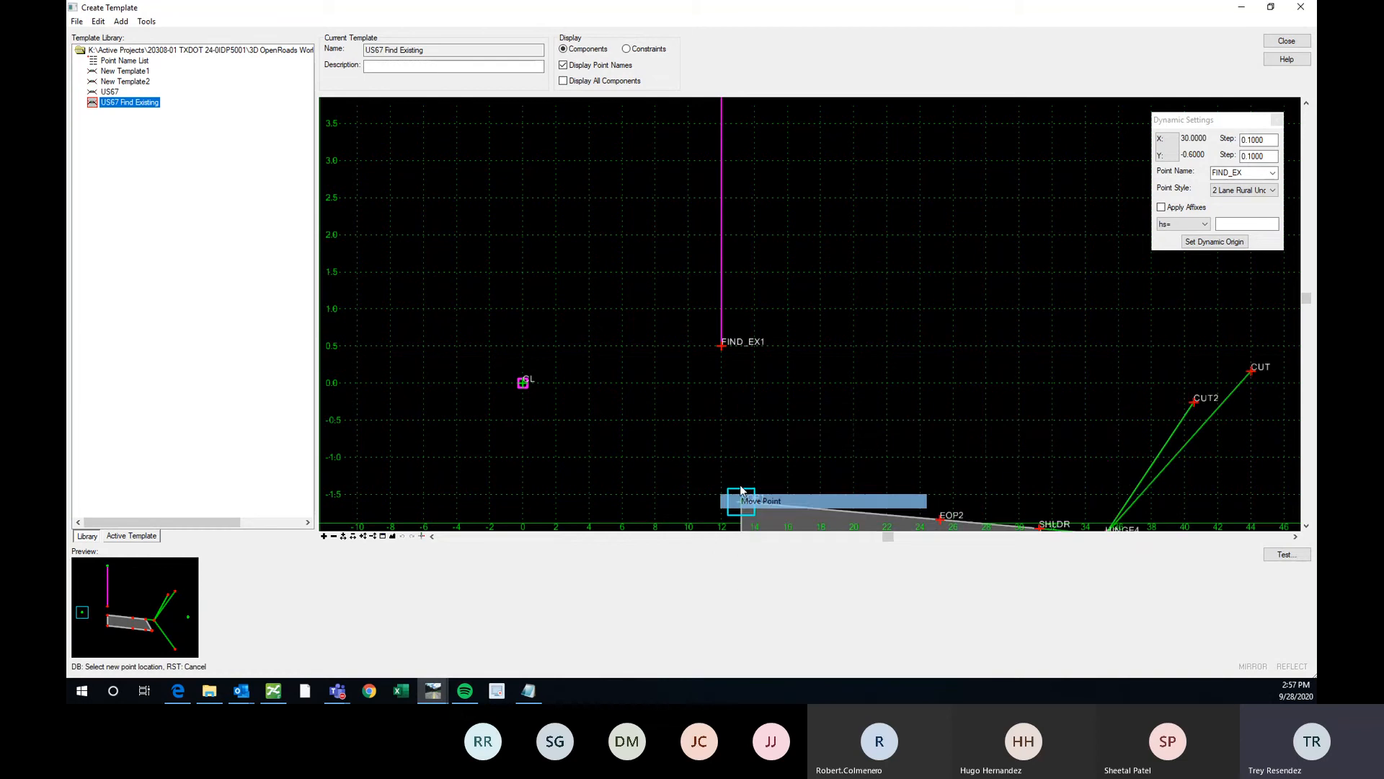
{"action": "left_click", "coordinate": [721, 349]}
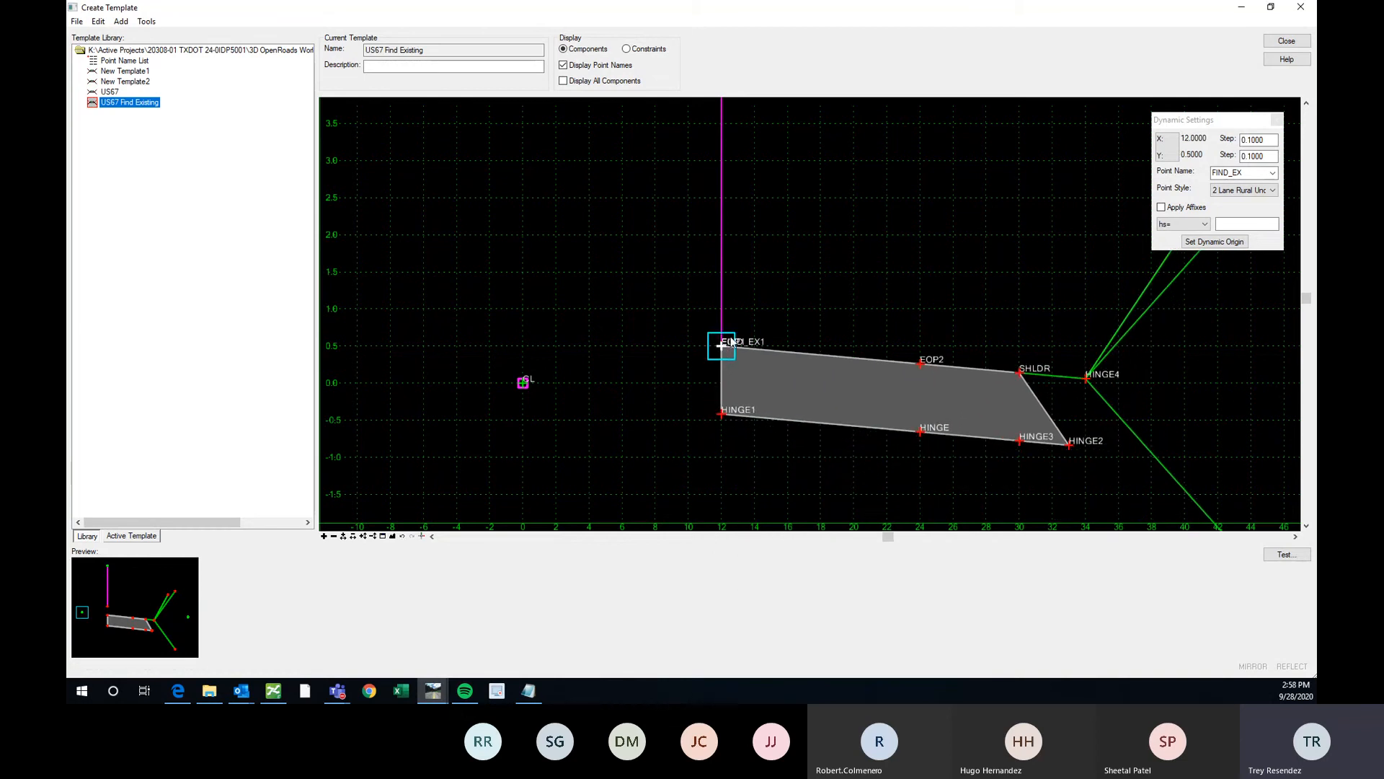
Merge the coincident FIND_EX1 and EOP1 points, choosing EOP1 as the point to remove
{"action": "scroll", "coordinate": [729, 301], "scroll_direction": "down", "scroll_amount": 2}
{"action": "scroll", "coordinate": [706, 315], "scroll_direction": "up", "scroll_amount": 2}
{"action": "right_click", "coordinate": [675, 345]}
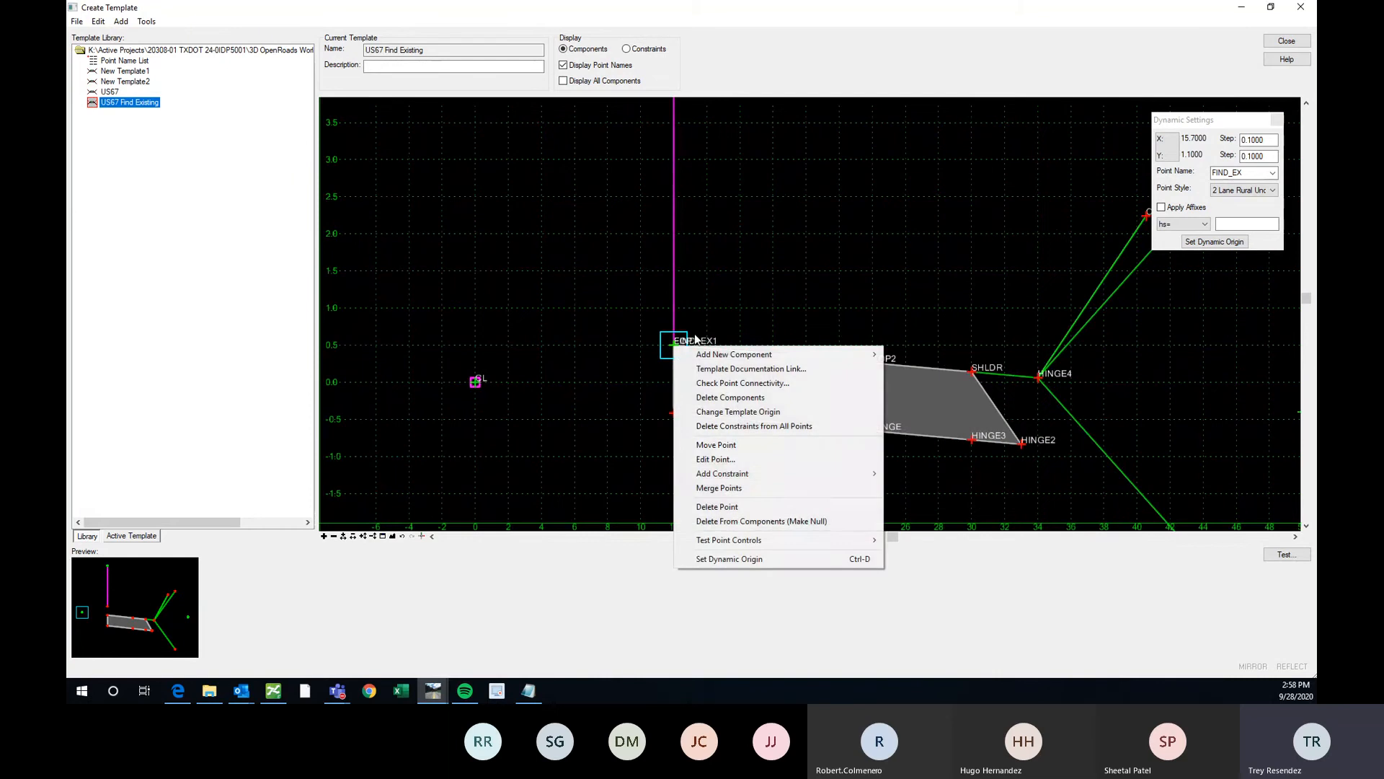
{"action": "left_click", "coordinate": [737, 487]}
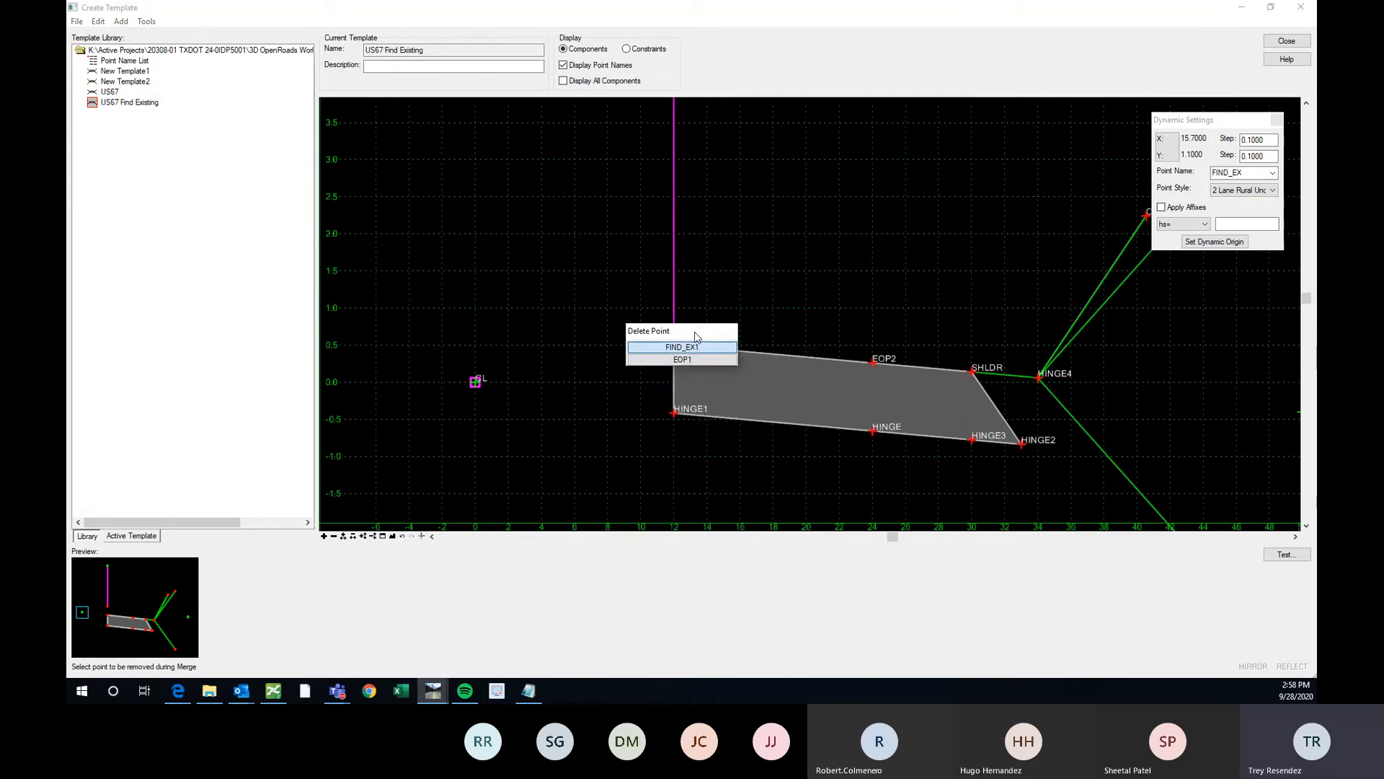
{"action": "left_click_drag", "start_coordinate": [697, 338], "coordinate": [801, 273]}
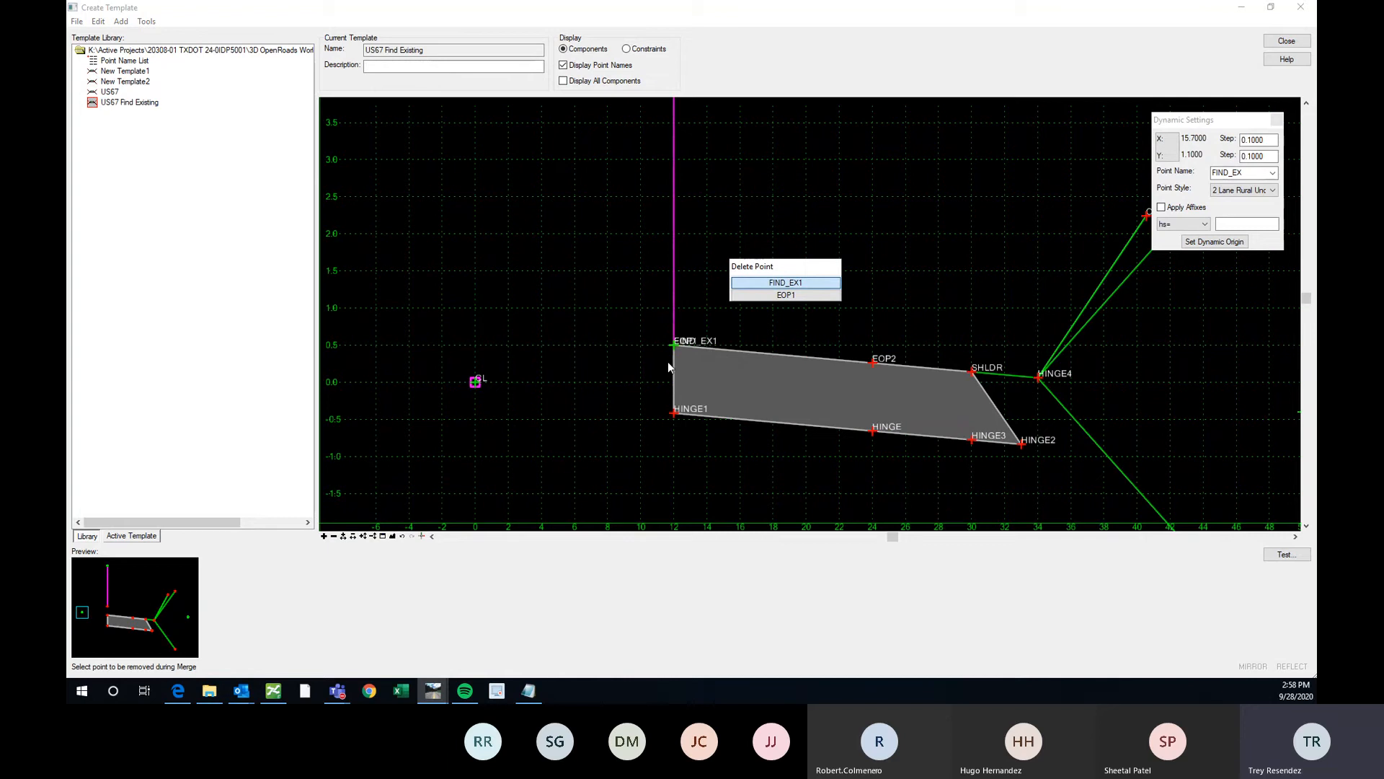
{"action": "scroll", "coordinate": [652, 393], "scroll_direction": "down", "scroll_amount": 2}
{"action": "scroll", "coordinate": [714, 327], "scroll_direction": "up", "scroll_amount": 2}
{"action": "left_click", "coordinate": [779, 295]}
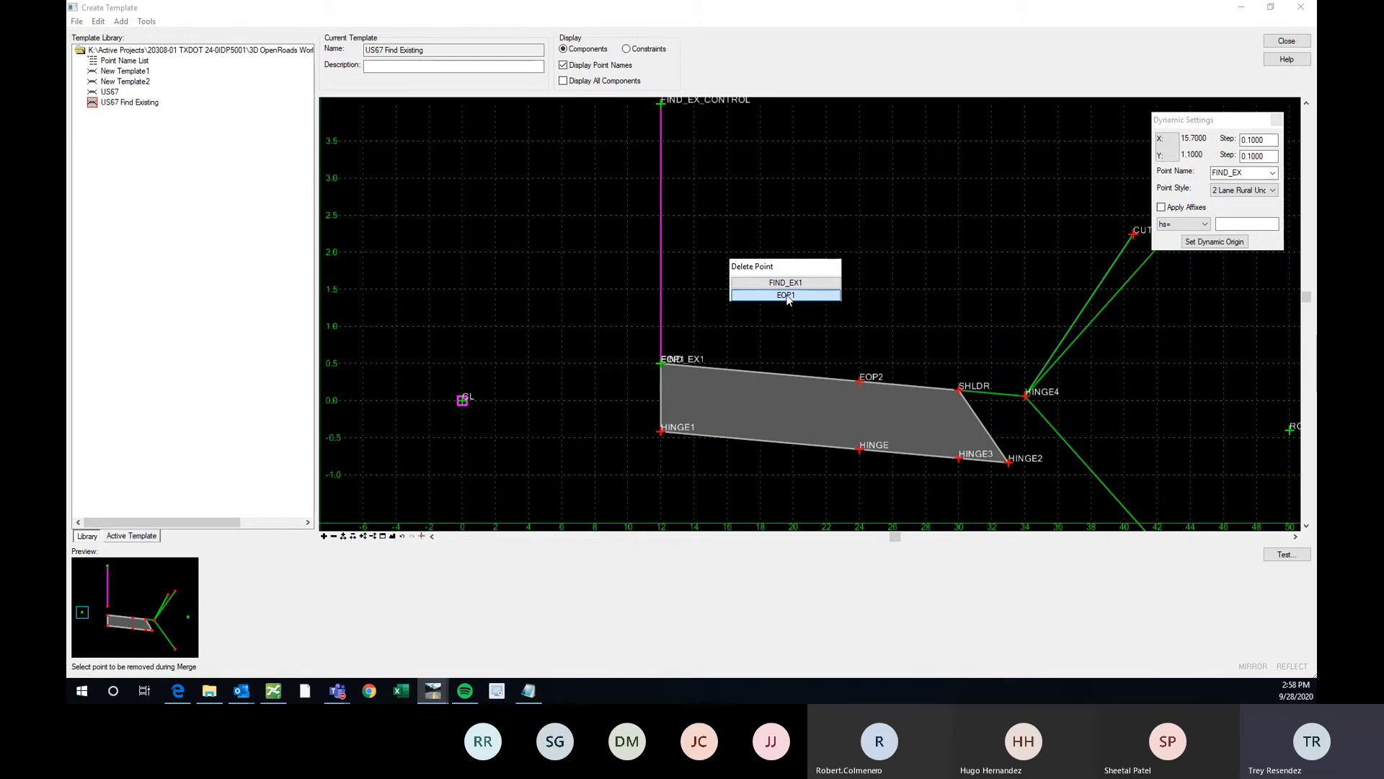
{"action": "left_click", "coordinate": [787, 295]}
Test the end conditions against the active terrain model, drawing a 0% surface at heights above and below the pavement, and close the test
{"action": "scroll", "coordinate": [755, 348], "scroll_direction": "down", "scroll_amount": 2}
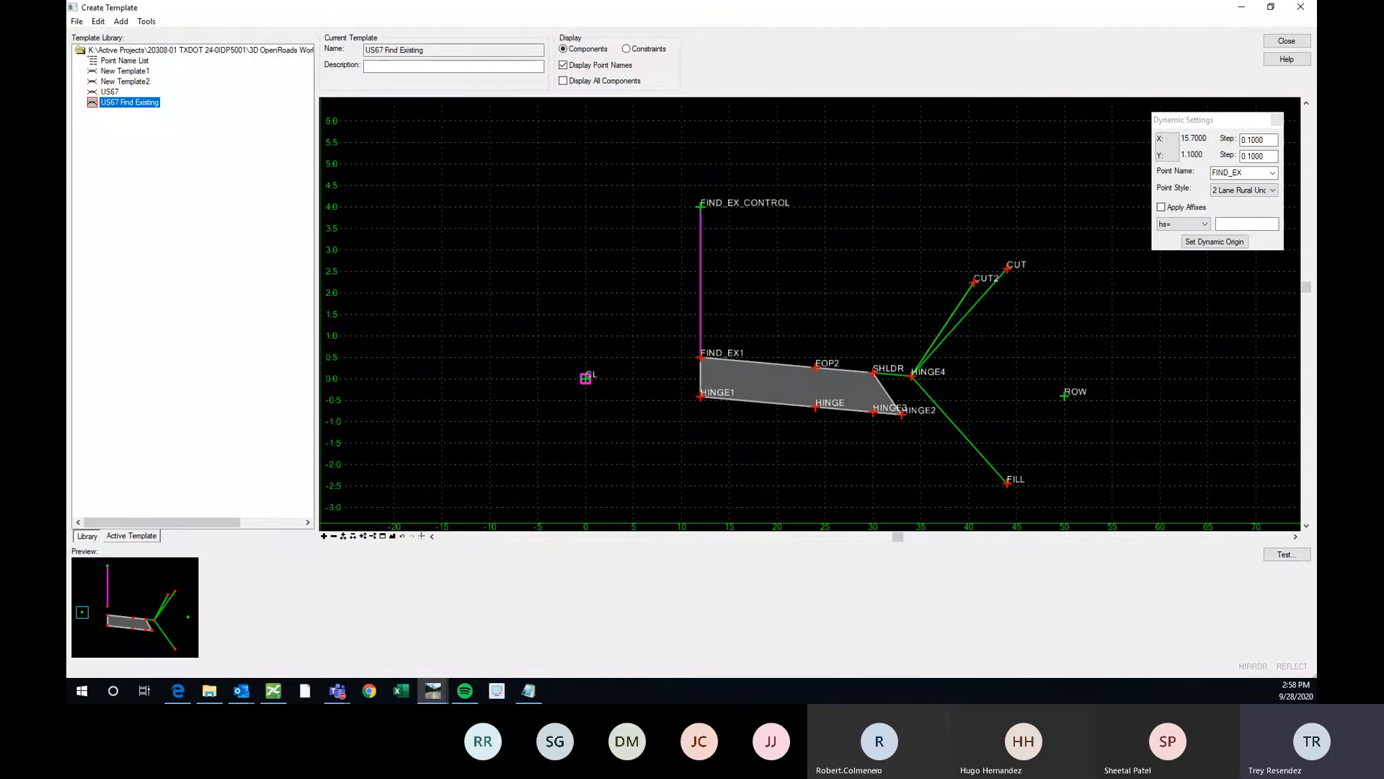
{"action": "left_click", "coordinate": [1283, 555]}
{"action": "left_click", "coordinate": [1013, 319]}
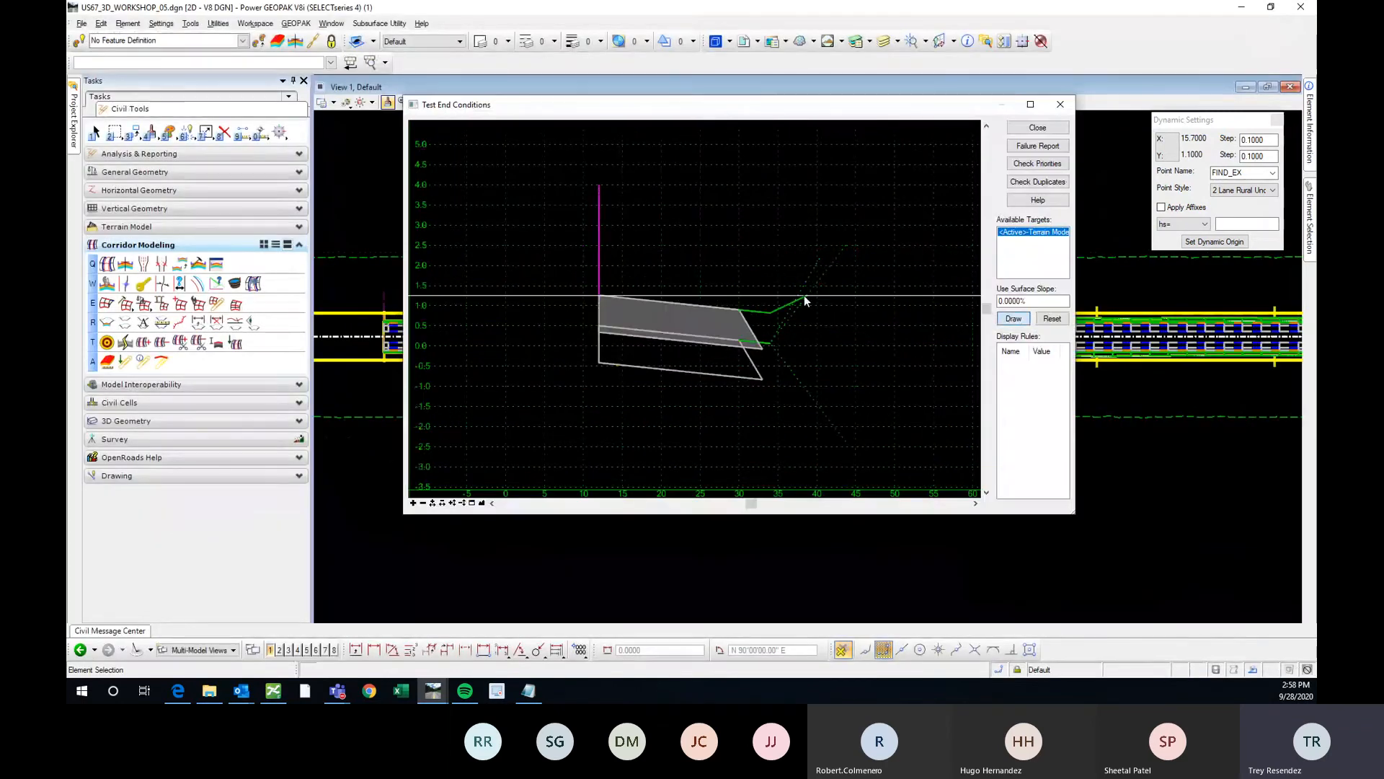
{"action": "scroll", "coordinate": [738, 330], "scroll_direction": "up", "scroll_amount": 2}
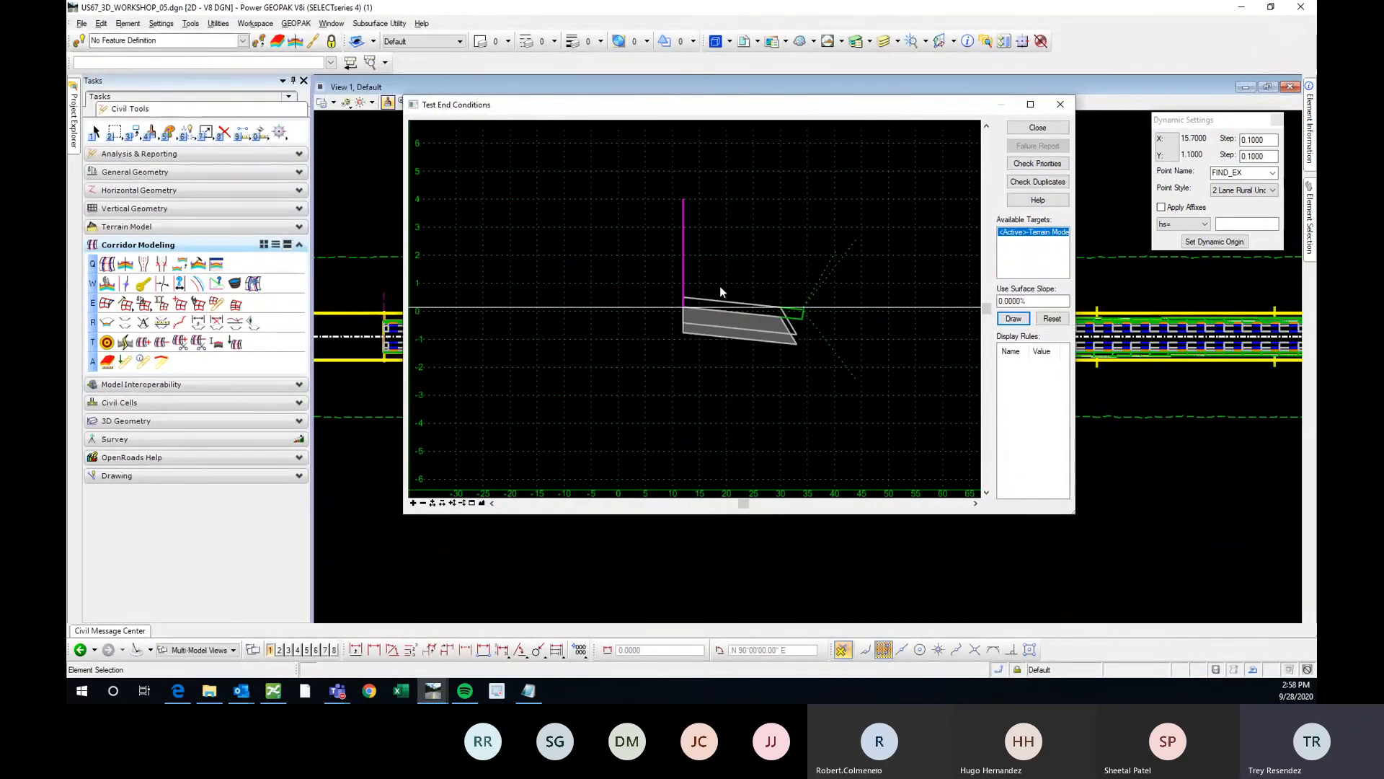
{"action": "scroll", "coordinate": [688, 322], "scroll_direction": "up", "scroll_amount": 1}
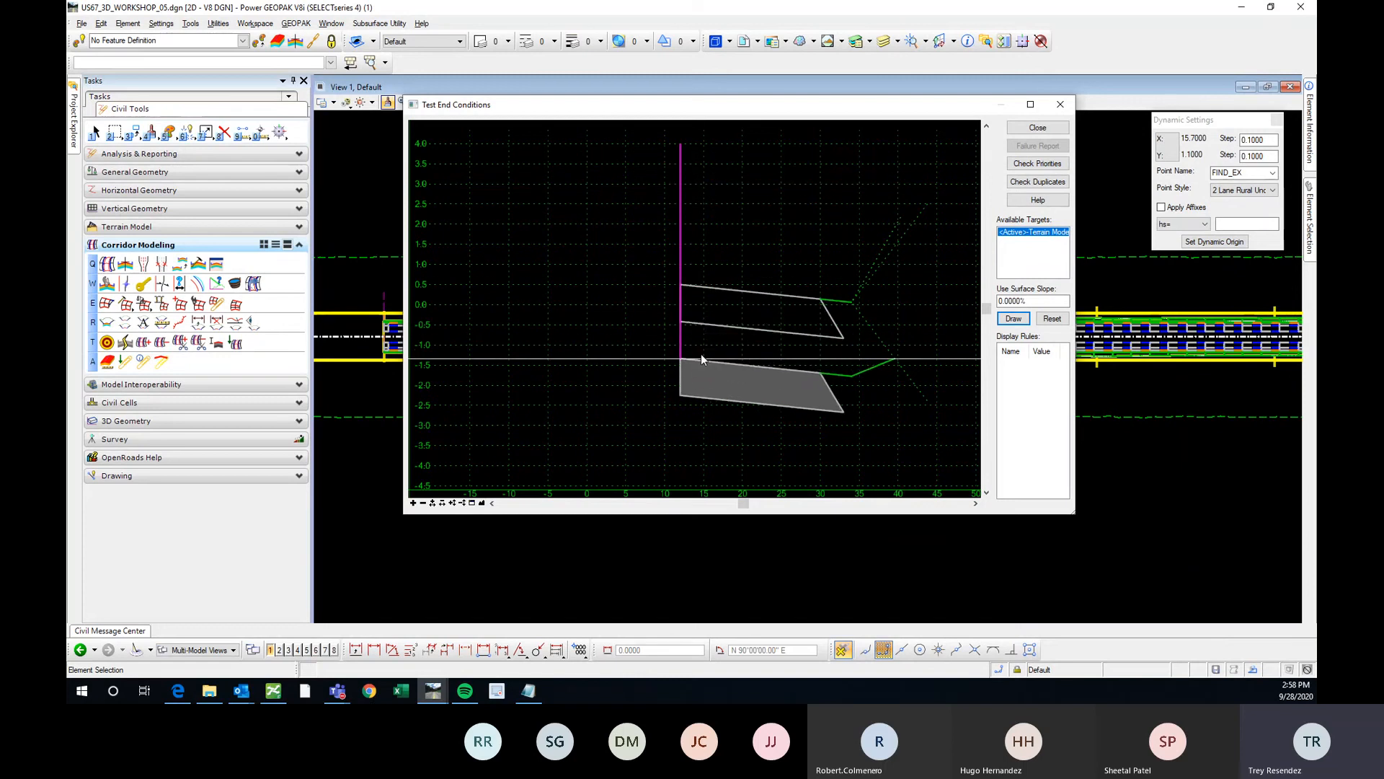
{"action": "left_click", "coordinate": [1037, 128]}
{"action": "scroll", "coordinate": [716, 353], "scroll_direction": "up", "scroll_amount": 1}
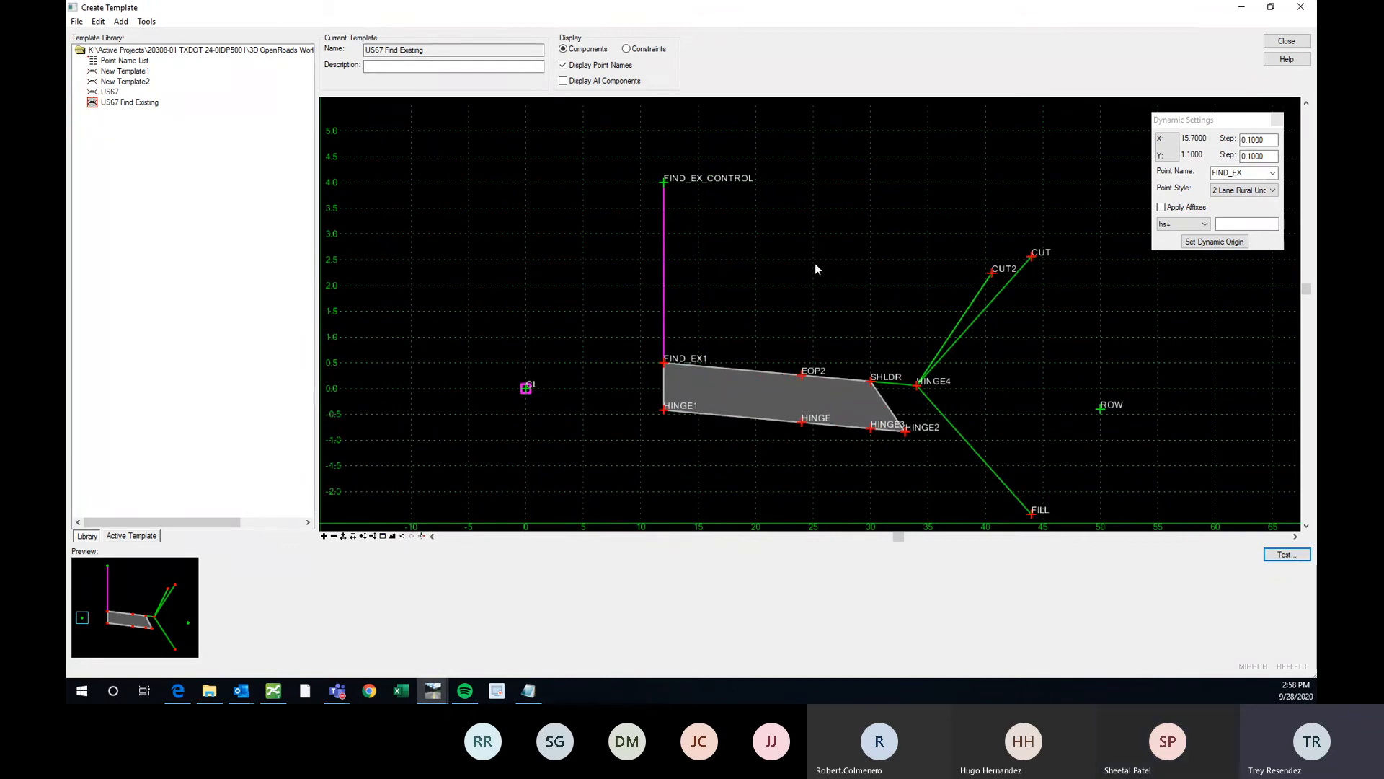
{"action": "scroll", "coordinate": [988, 251], "scroll_direction": "down", "scroll_amount": 1}
{"action": "scroll", "coordinate": [802, 348], "scroll_direction": "up", "scroll_amount": 1}
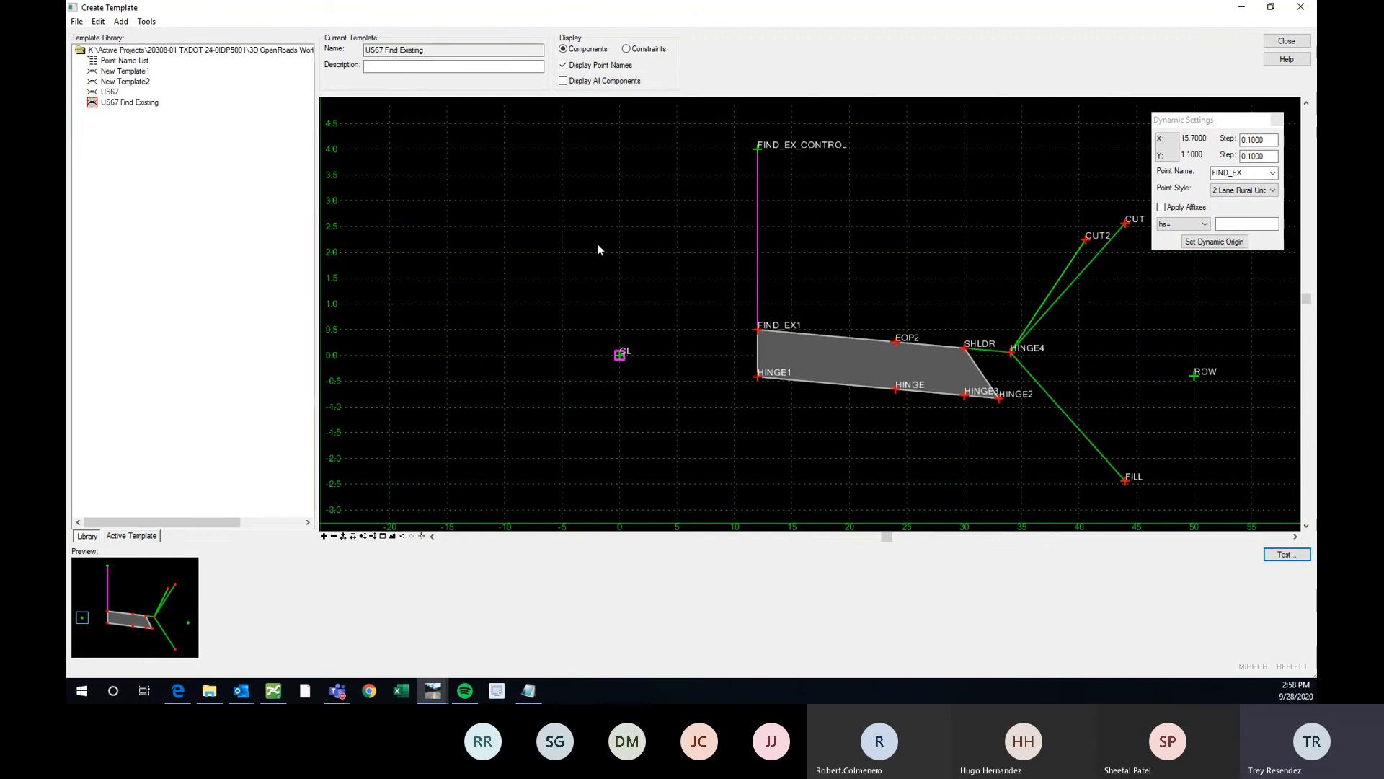
{"action": "scroll", "coordinate": [770, 243], "scroll_direction": "down", "scroll_amount": 1}
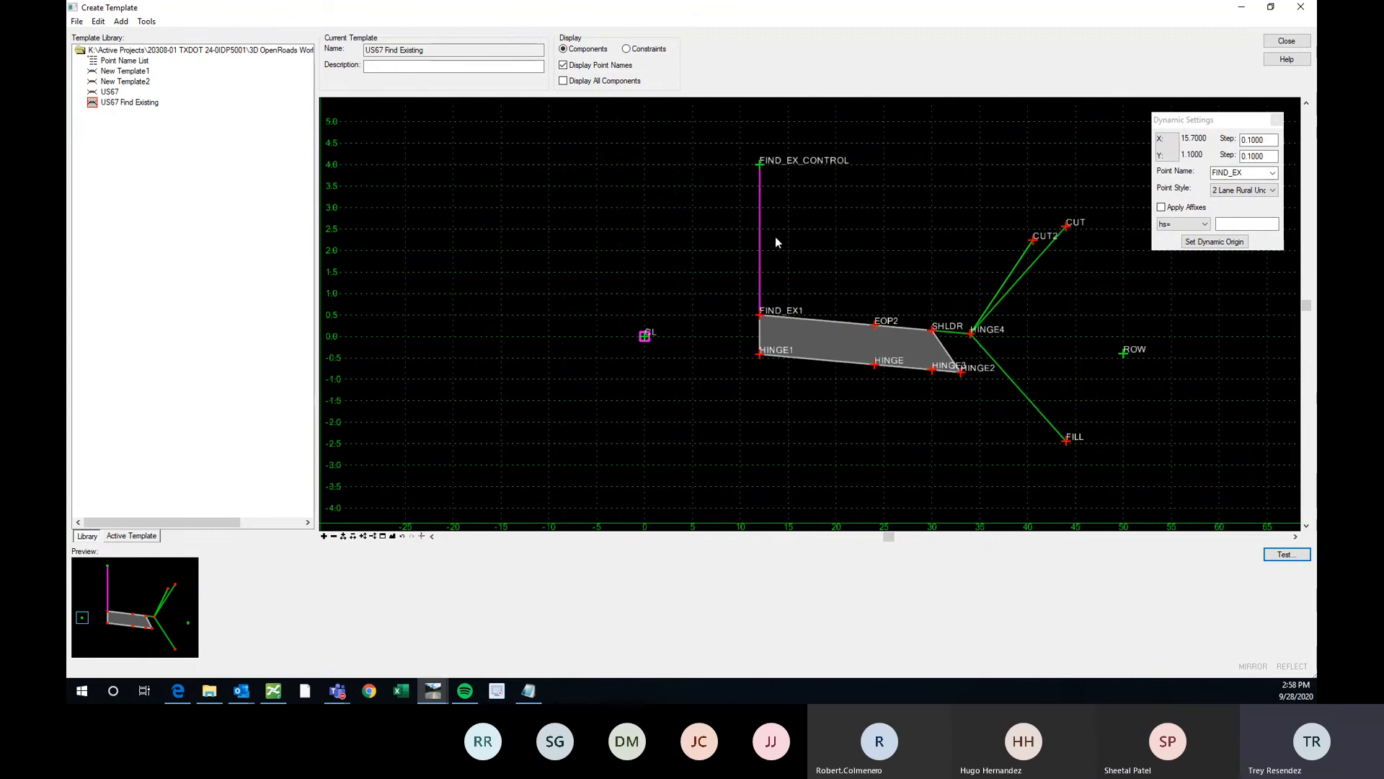
{"action": "scroll", "coordinate": [867, 264], "scroll_direction": "down", "scroll_amount": 1}
{"action": "scroll", "coordinate": [807, 254], "scroll_direction": "up", "scroll_amount": 2}
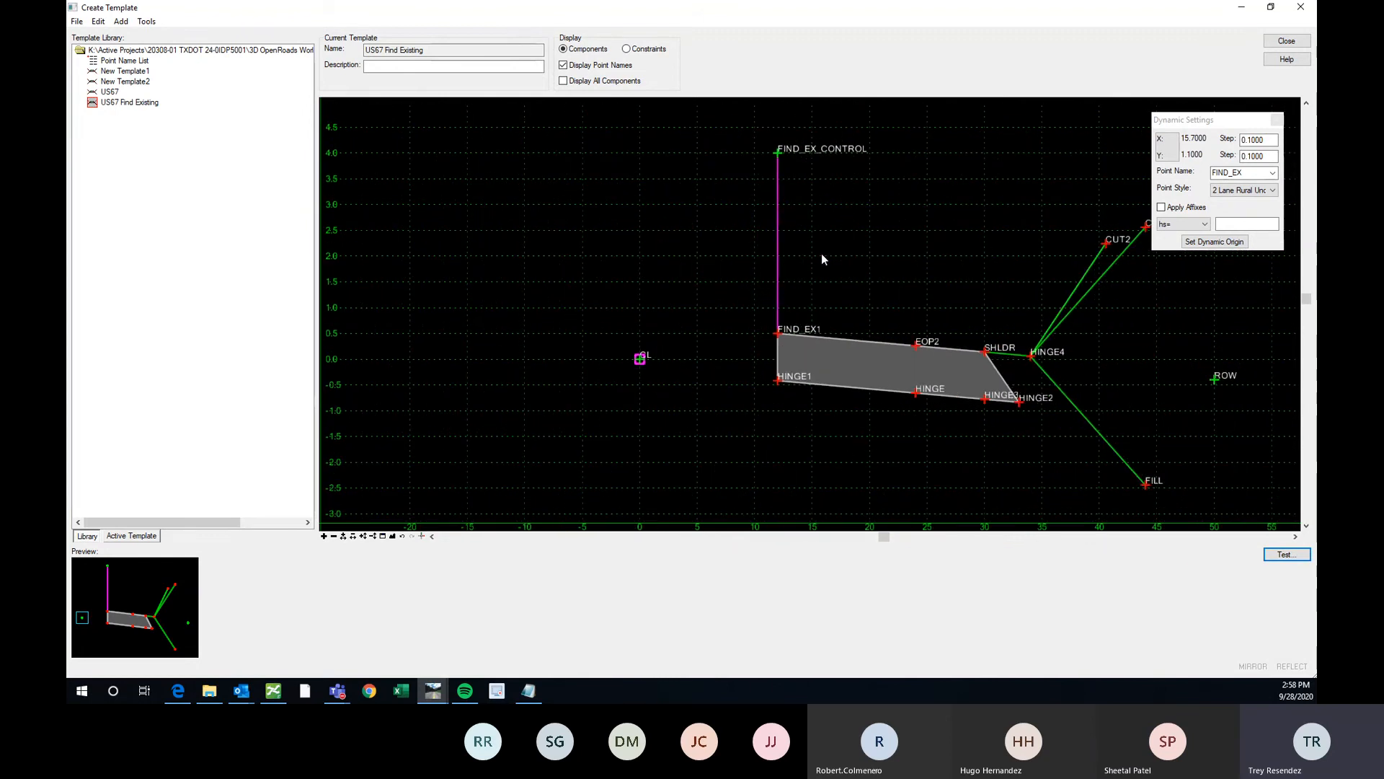
{"action": "scroll", "coordinate": [879, 267], "scroll_direction": "down", "scroll_amount": 2}
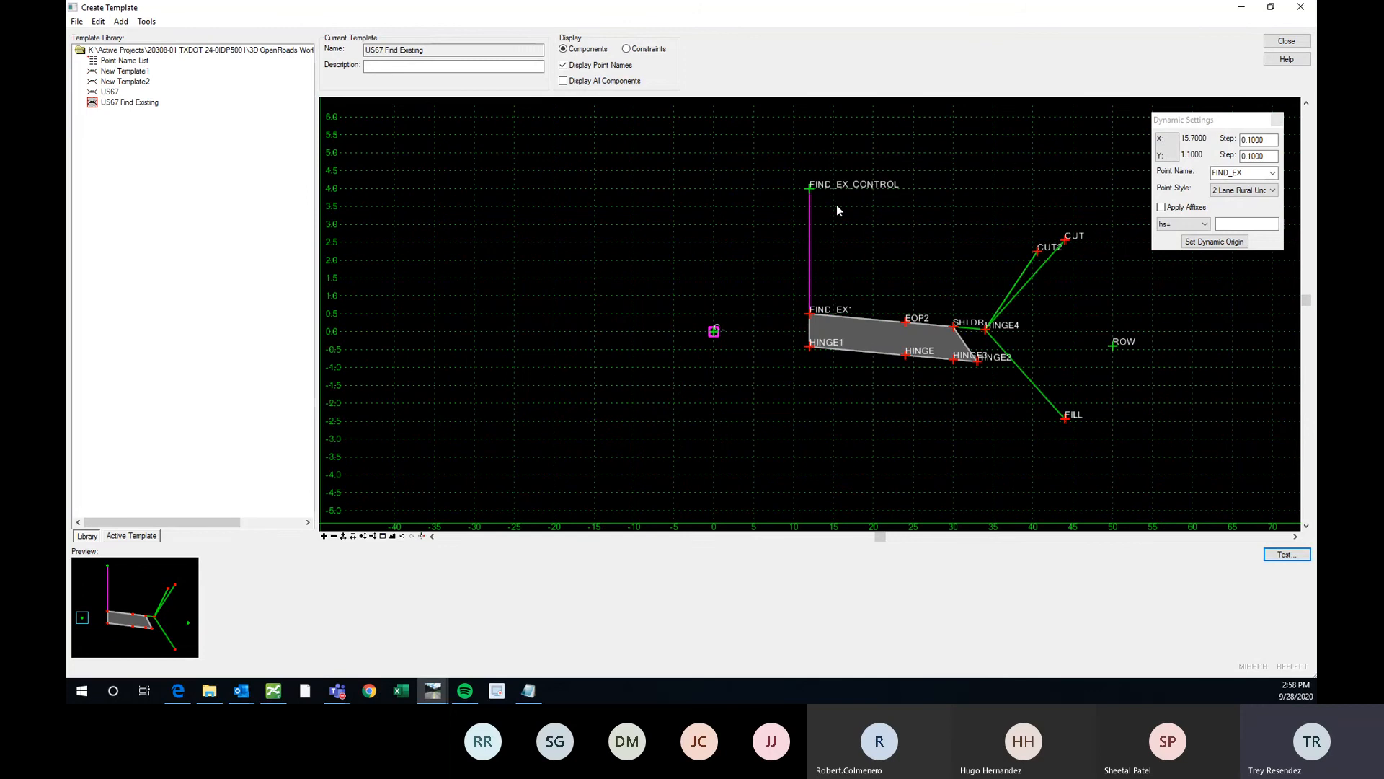
{"action": "scroll", "coordinate": [837, 210], "scroll_direction": "up", "scroll_amount": 2}
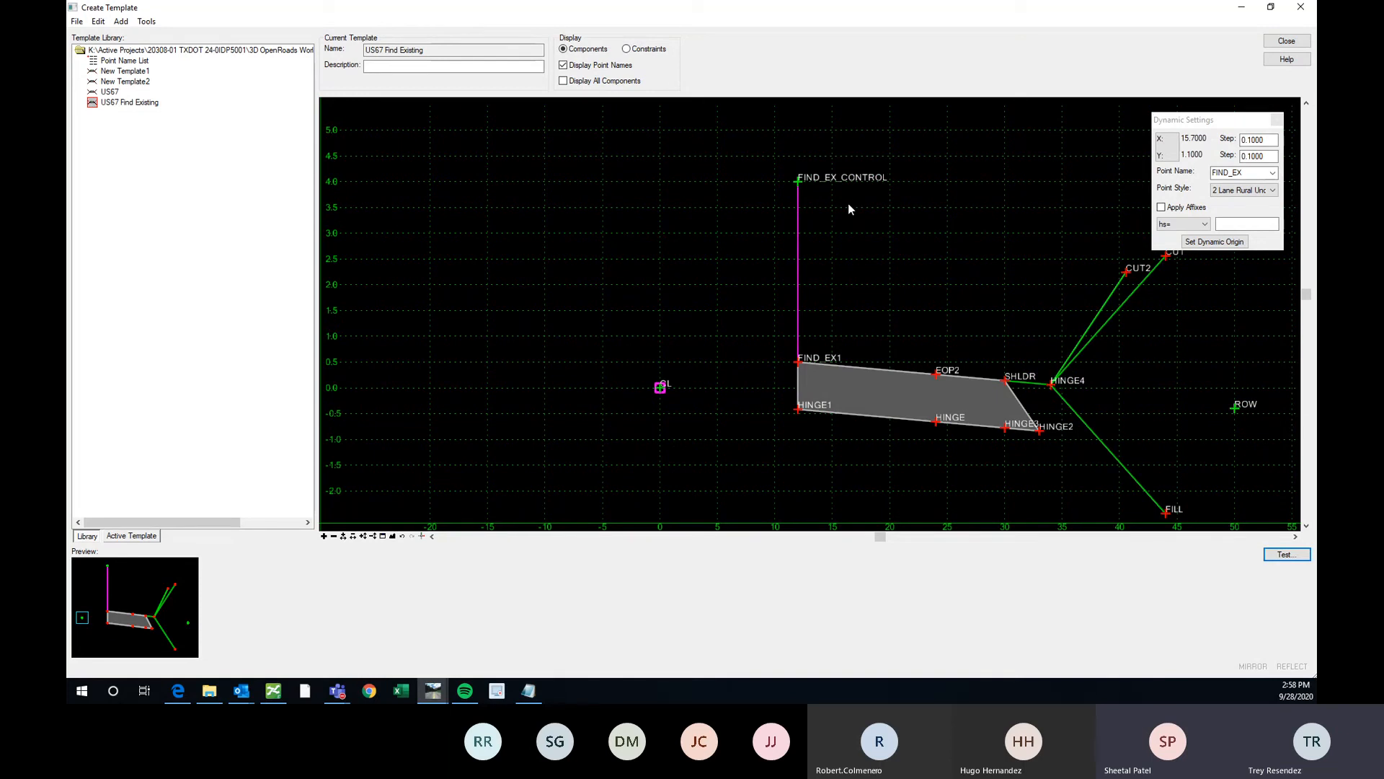
{"action": "right_click", "coordinate": [793, 221]}
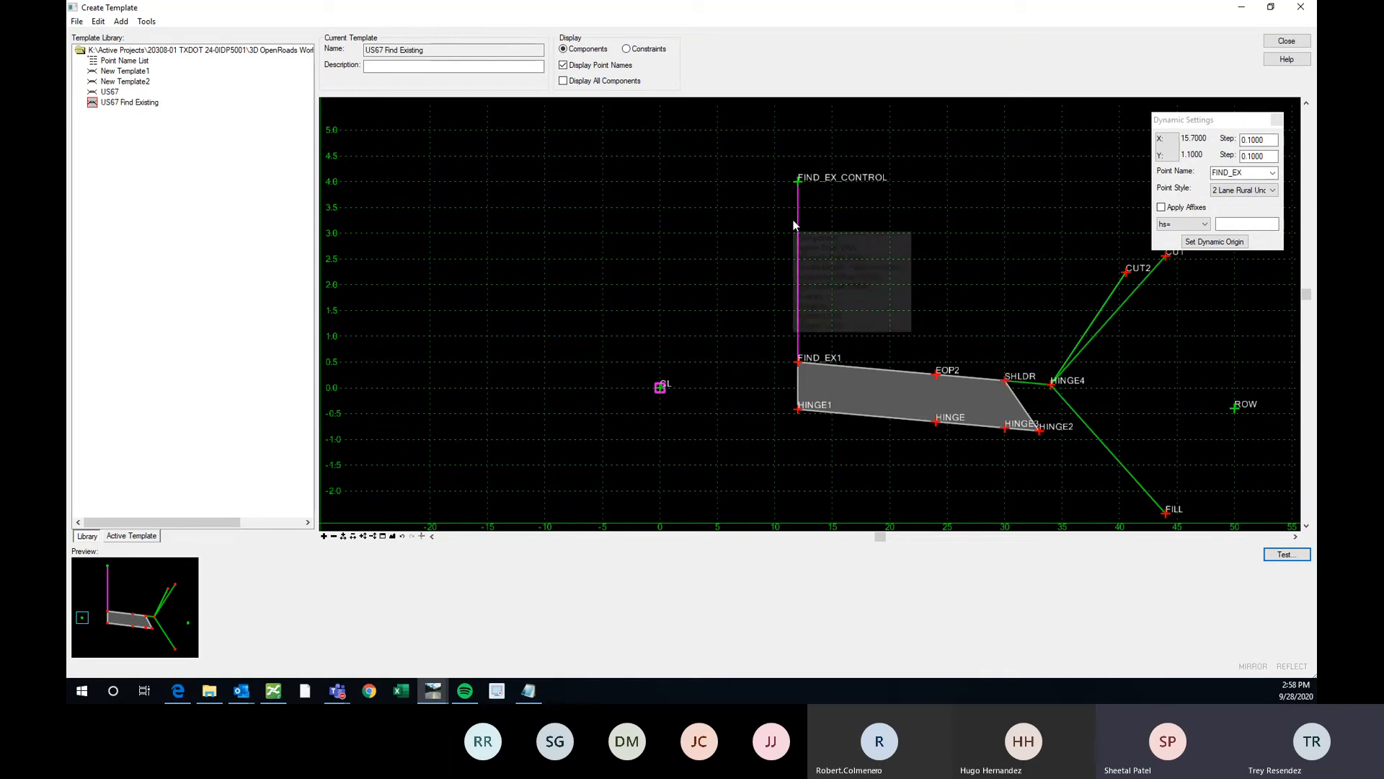
{"action": "left_click", "coordinate": [758, 239]}
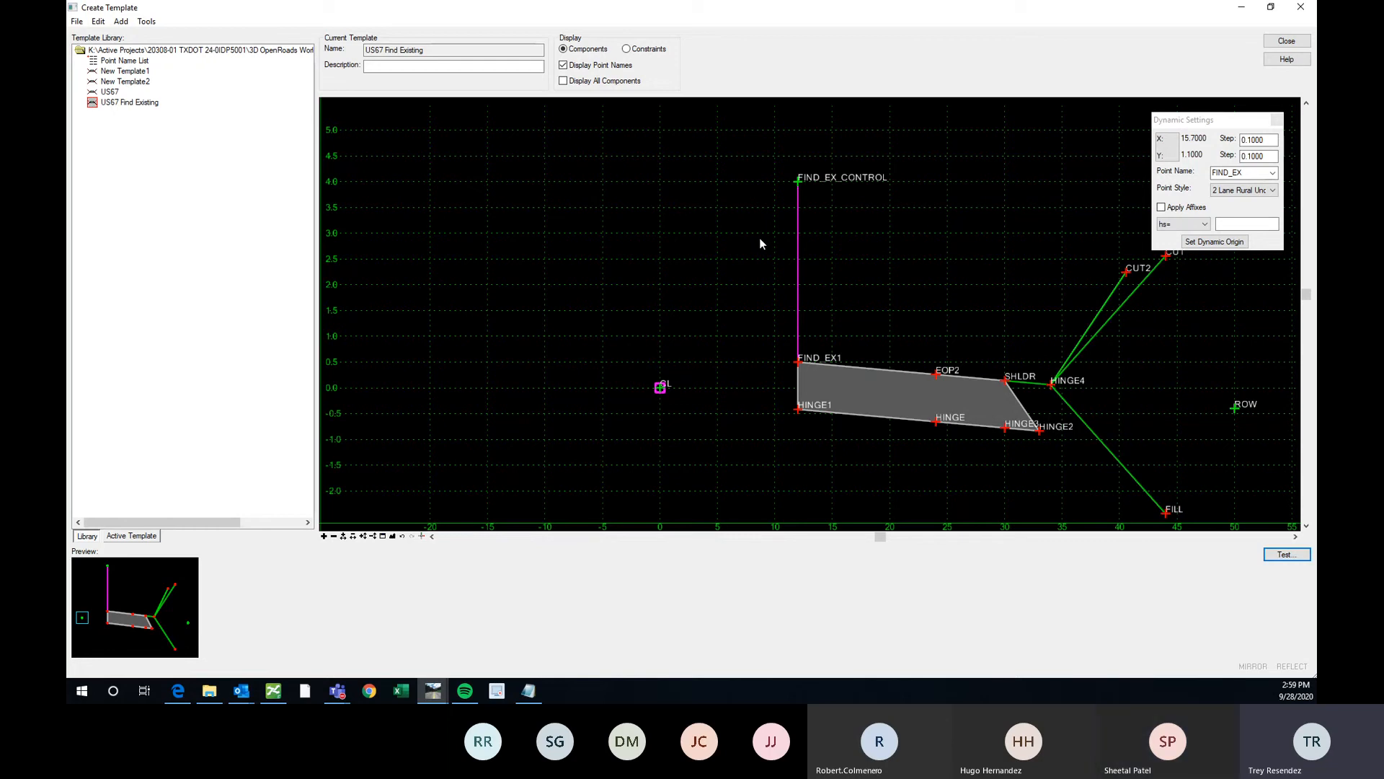
{"action": "scroll", "coordinate": [743, 300], "scroll_direction": "down", "scroll_amount": 3}
{"action": "scroll", "coordinate": [812, 334], "scroll_direction": "up", "scroll_amount": 3}
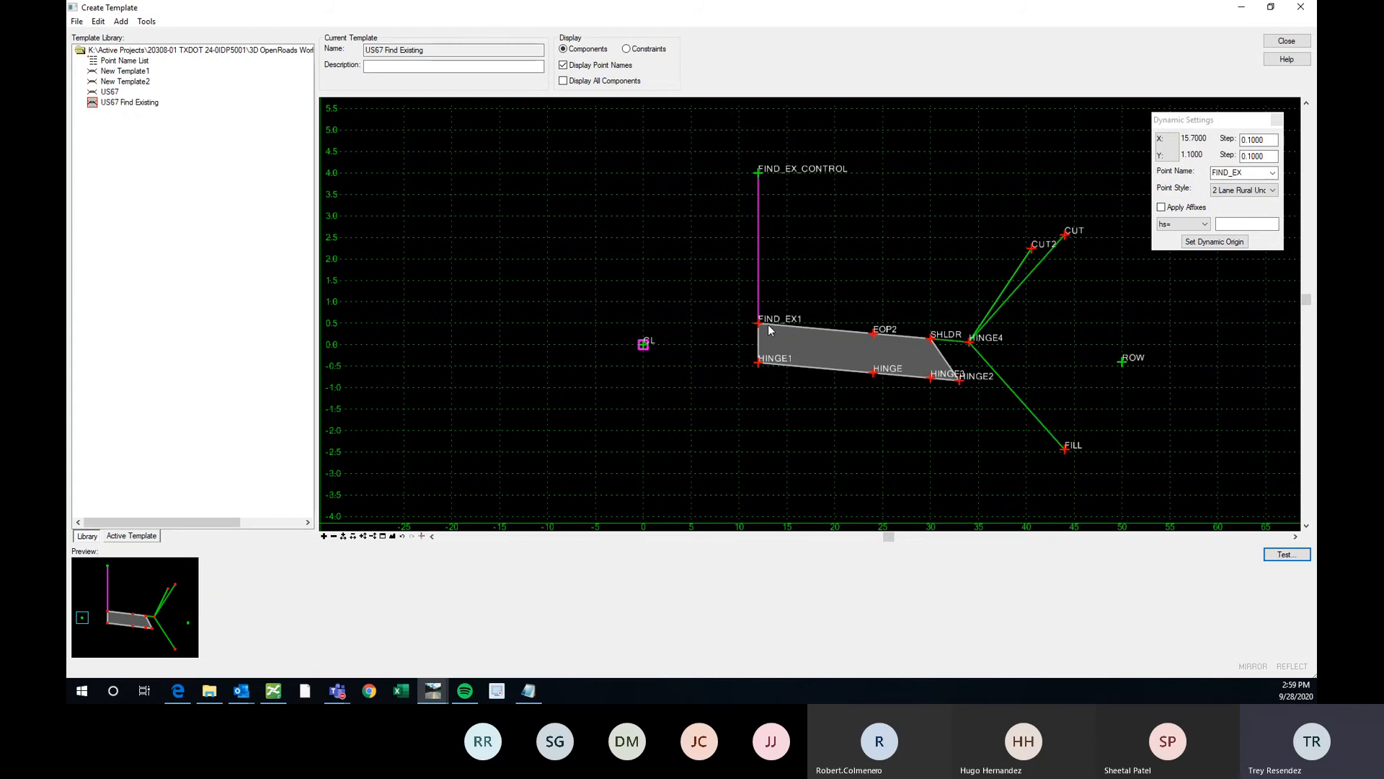
{"action": "mouse_move", "coordinate": [786, 326]}
{"action": "scroll", "coordinate": [744, 342], "scroll_direction": "up", "scroll_amount": 2}
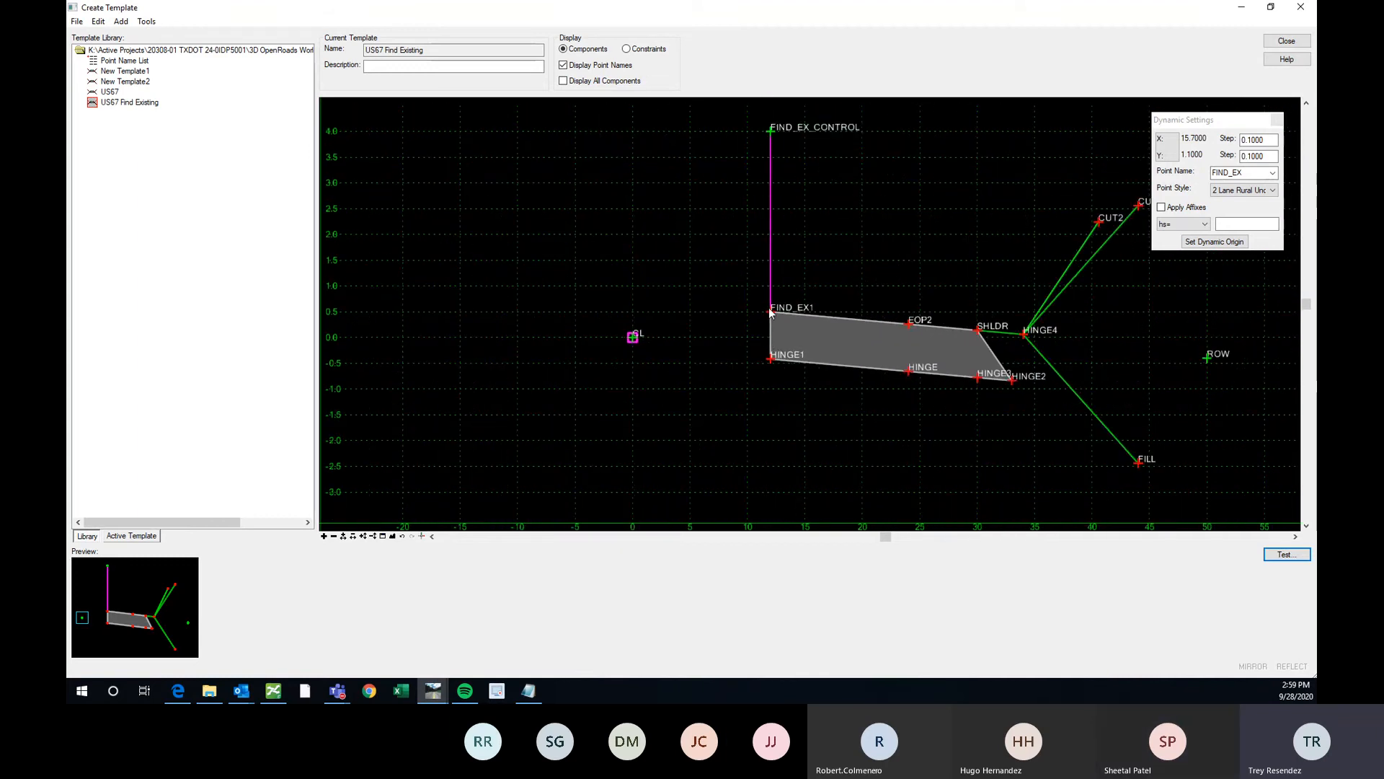
{"action": "scroll", "coordinate": [716, 397], "scroll_direction": "down", "scroll_amount": 2}
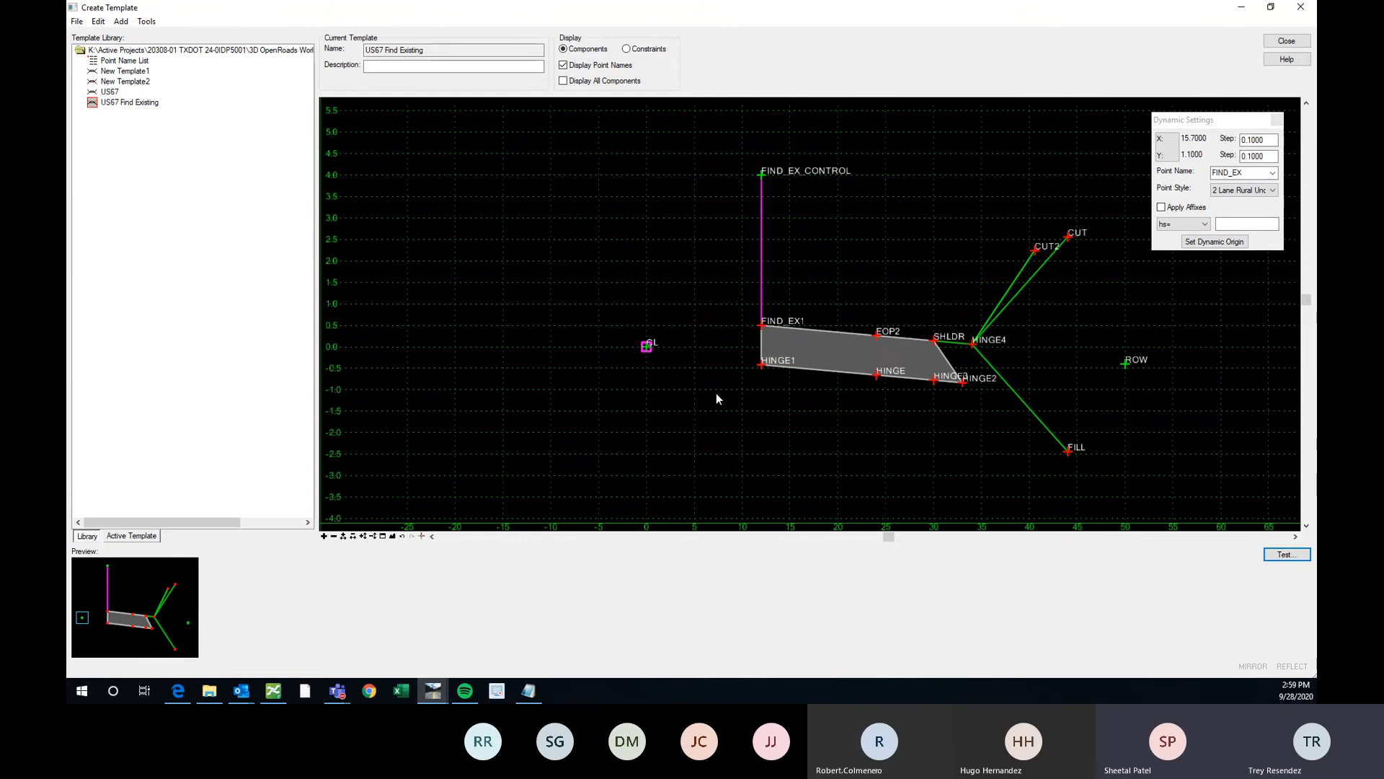
{"action": "scroll", "coordinate": [748, 360], "scroll_direction": "up", "scroll_amount": 2}
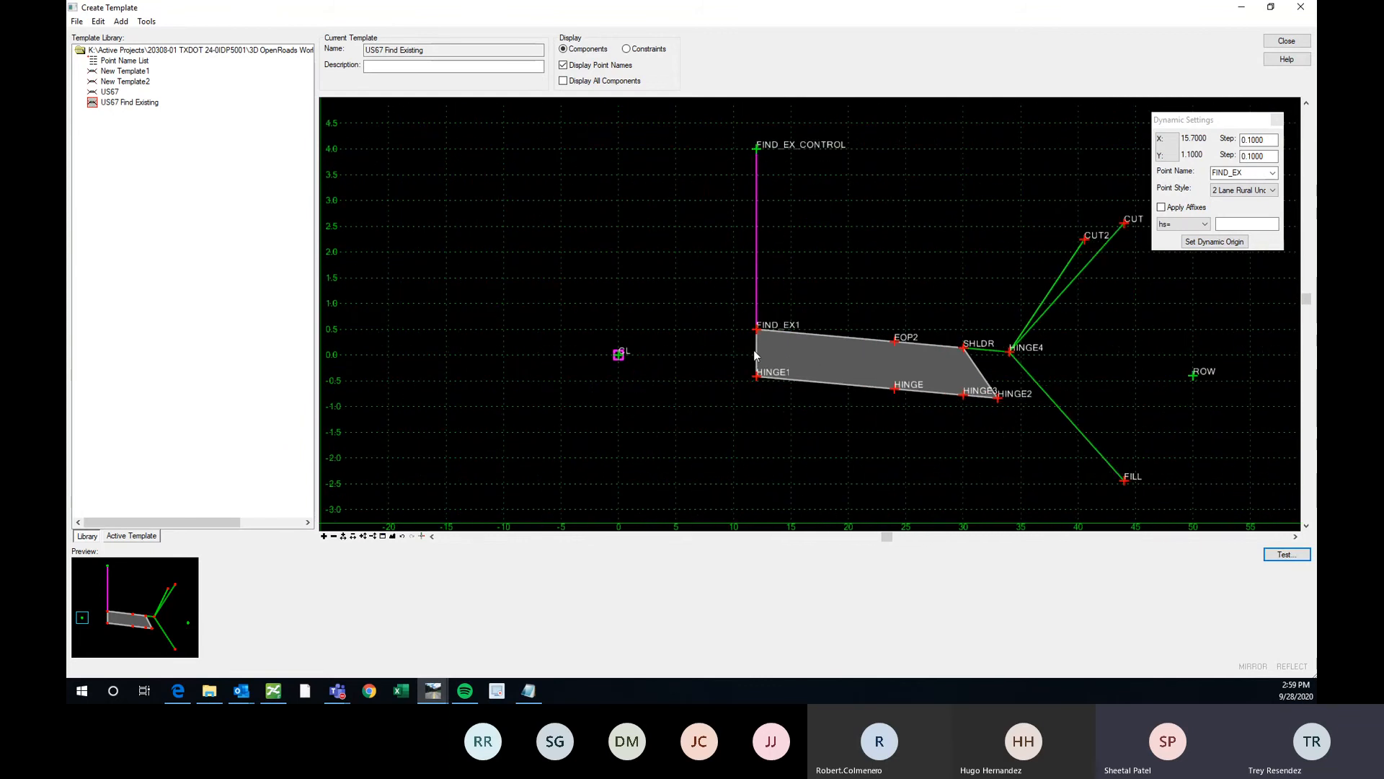
Run the end condition test again with the 0% active terrain surface drawn below the pavement, and leave it
{"action": "left_click", "coordinate": [1287, 554]}
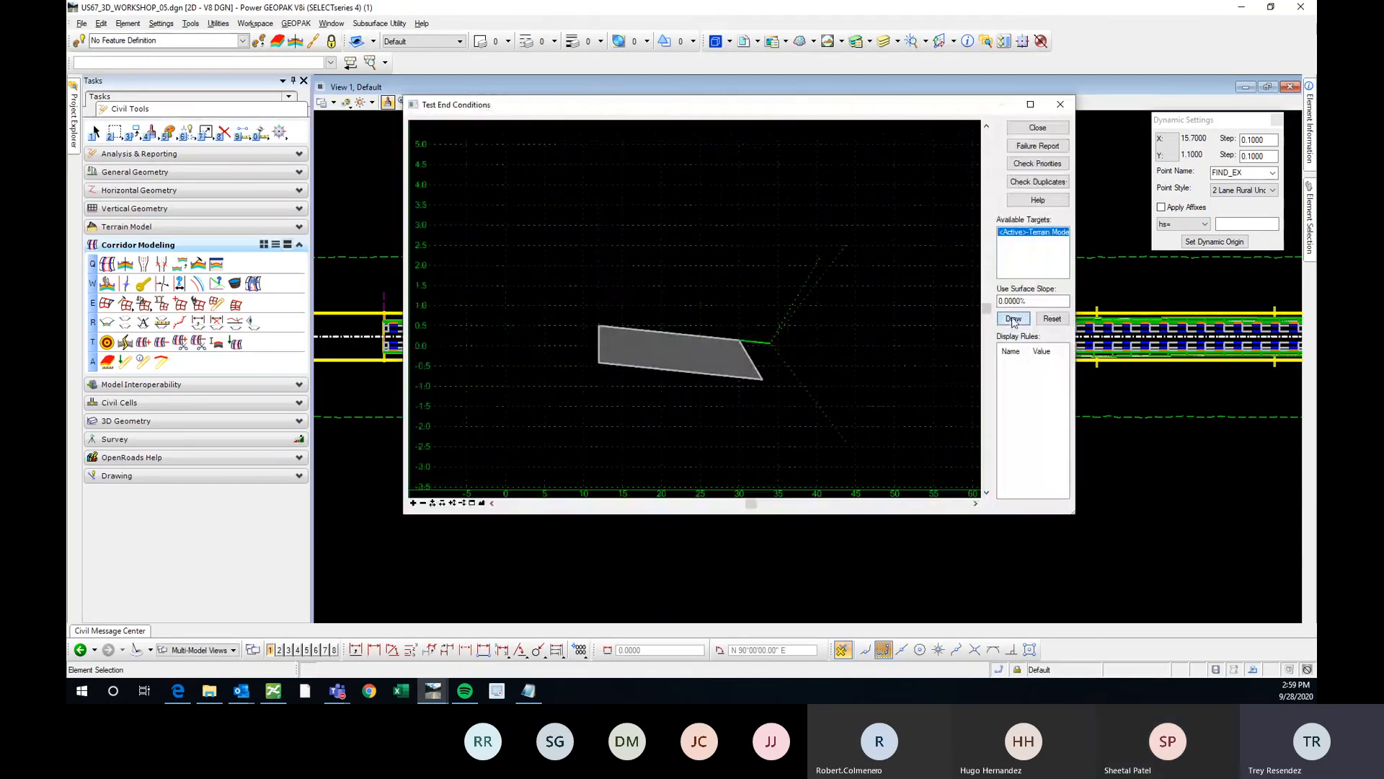
{"action": "left_click", "coordinate": [1013, 319]}
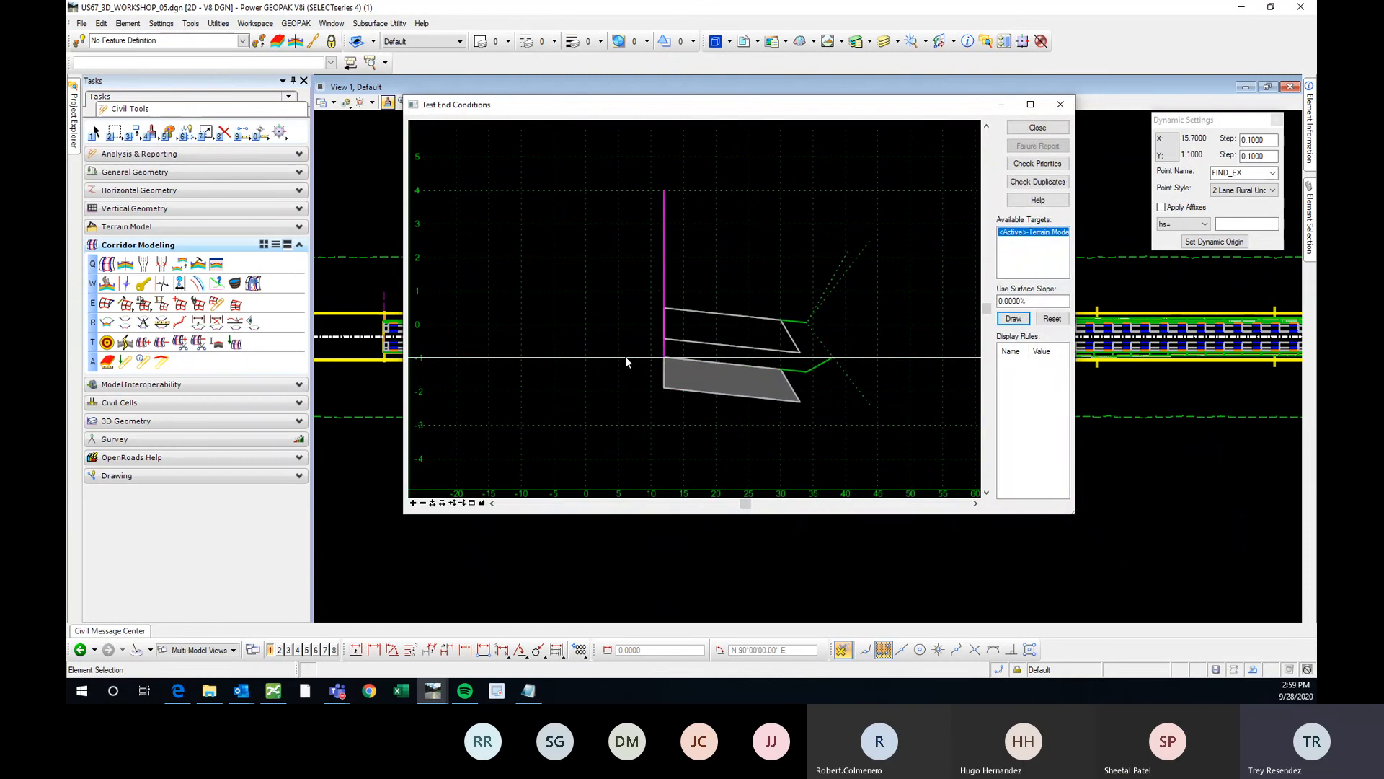
{"action": "key", "text": "Escape"}
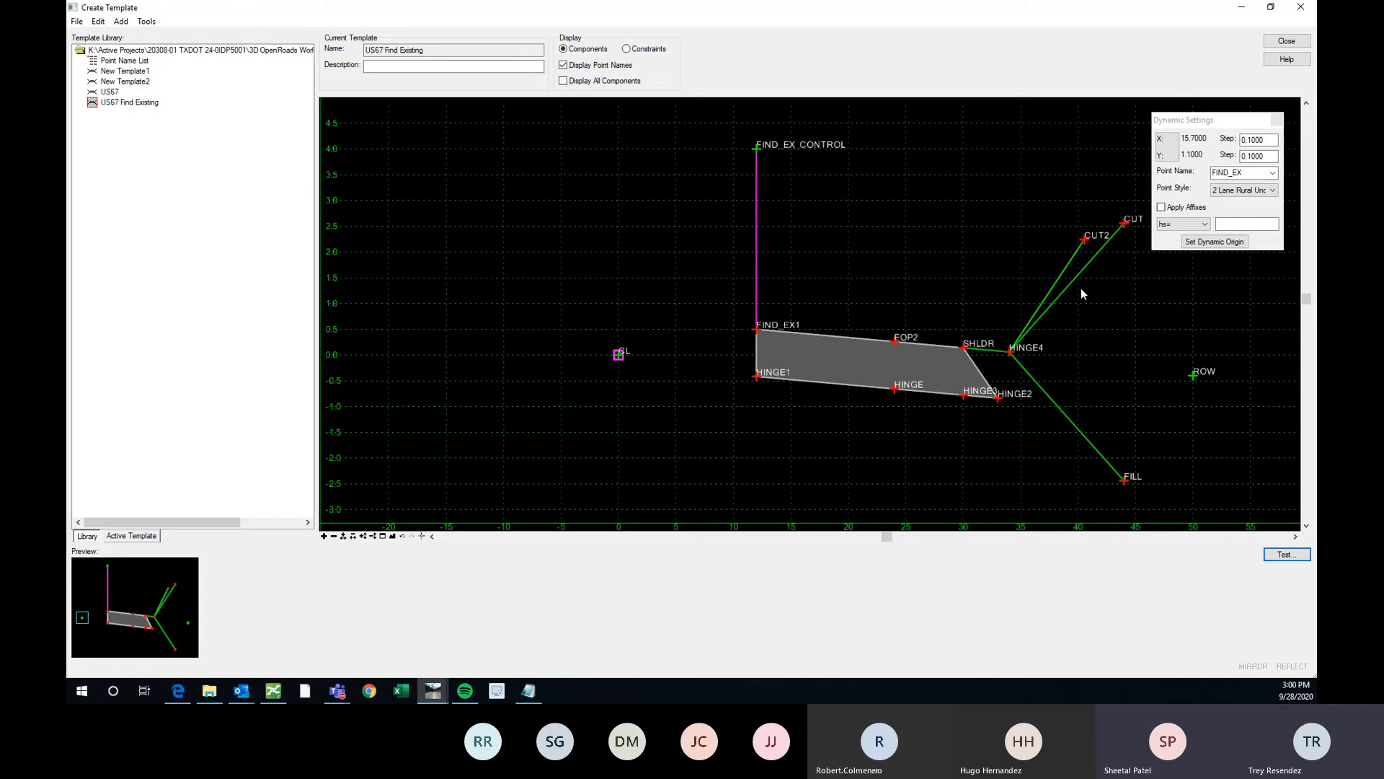
Close the template editor, saving the changes to the US67.itl template library, and activate Element Selection in the plan view
{"action": "left_click", "coordinate": [1287, 41]}
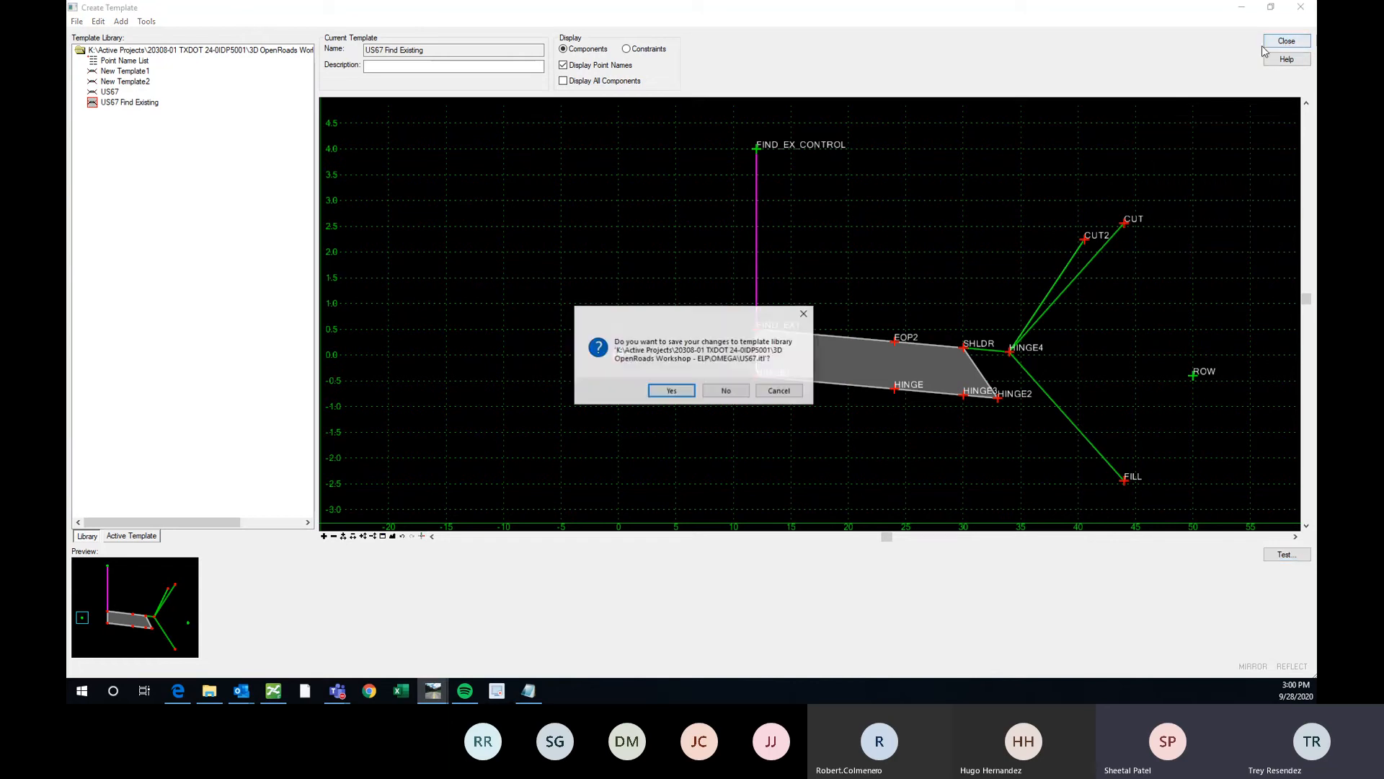
{"action": "left_click", "coordinate": [672, 391]}
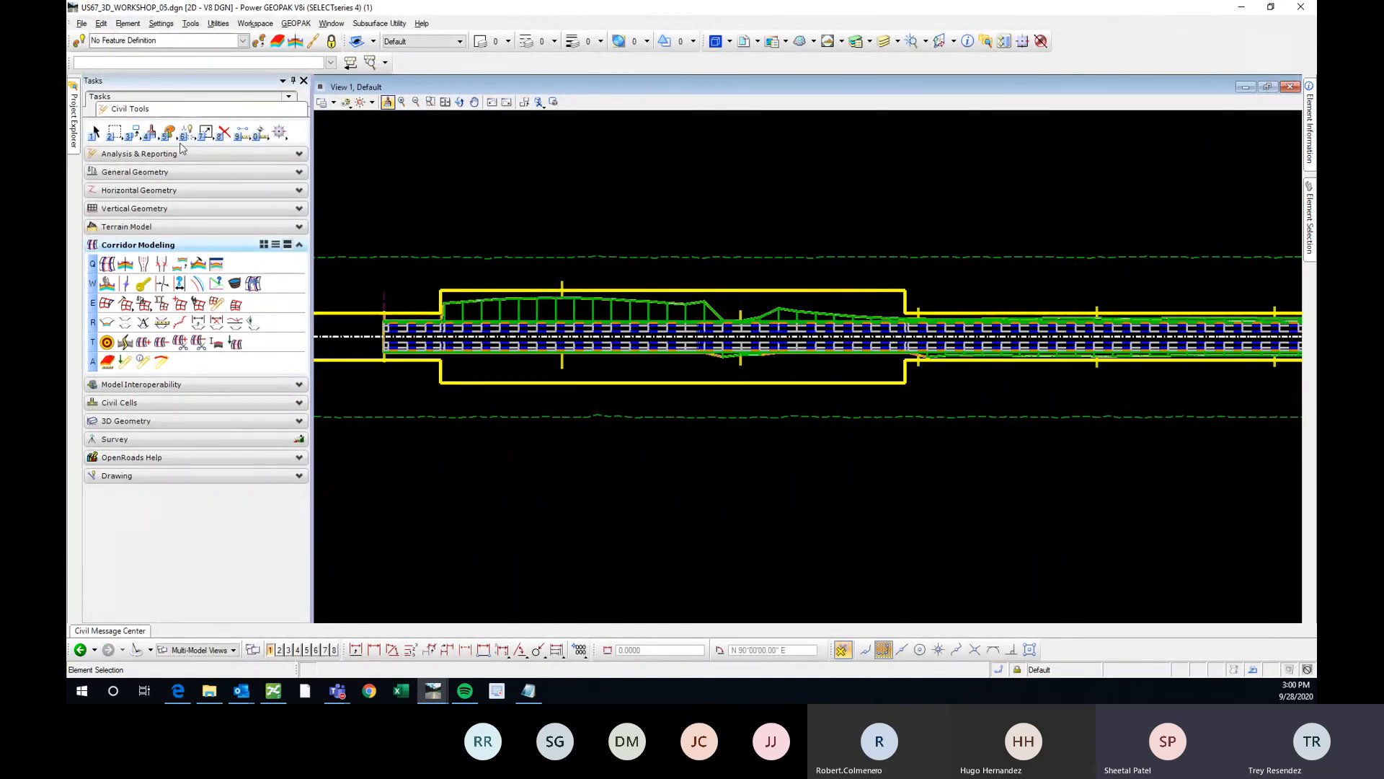
{"action": "left_click", "coordinate": [96, 134]}
{"action": "middle_click_drag", "start_coordinate": [689, 283], "coordinate": [811, 287]}
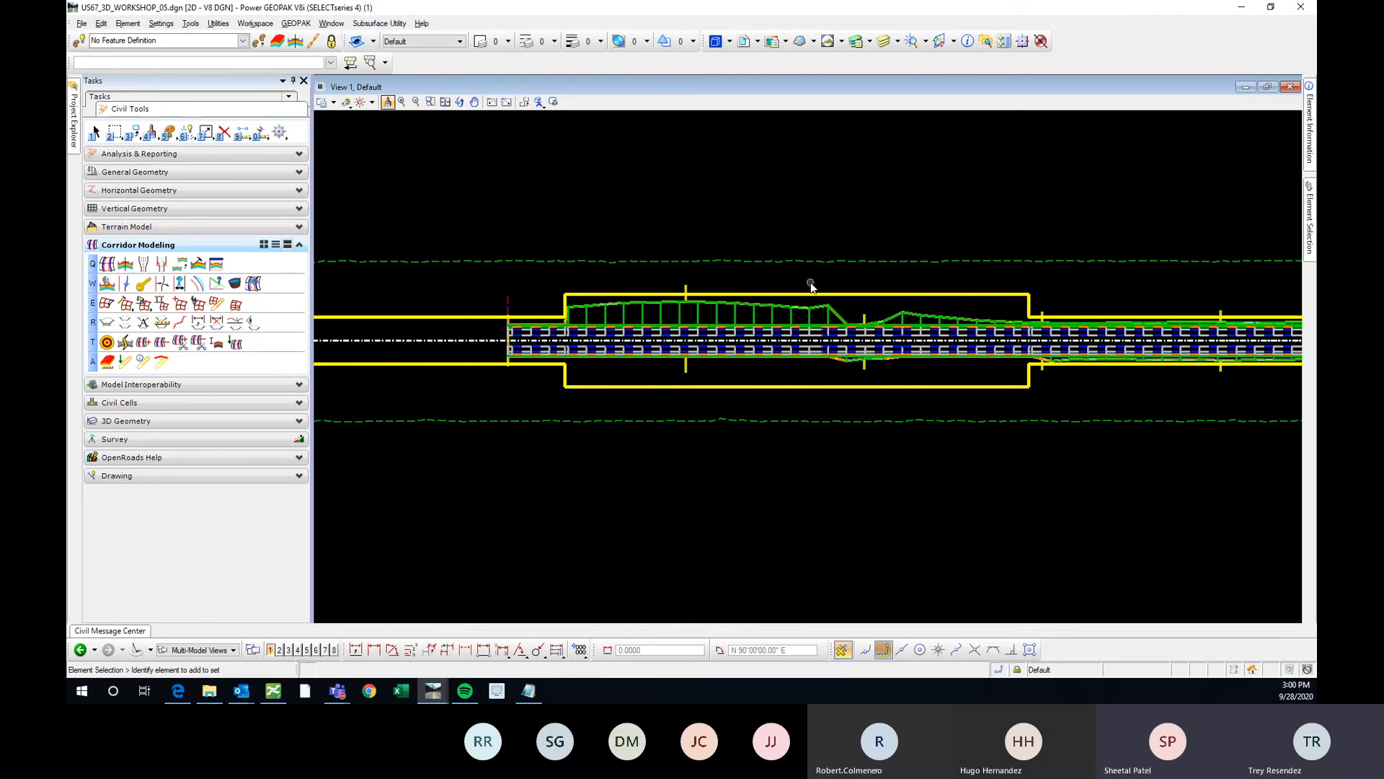
Reopen the template editor to look over the US67 Find Existing template, and close it
{"action": "scroll", "coordinate": [688, 287], "scroll_direction": "up", "scroll_amount": 3}
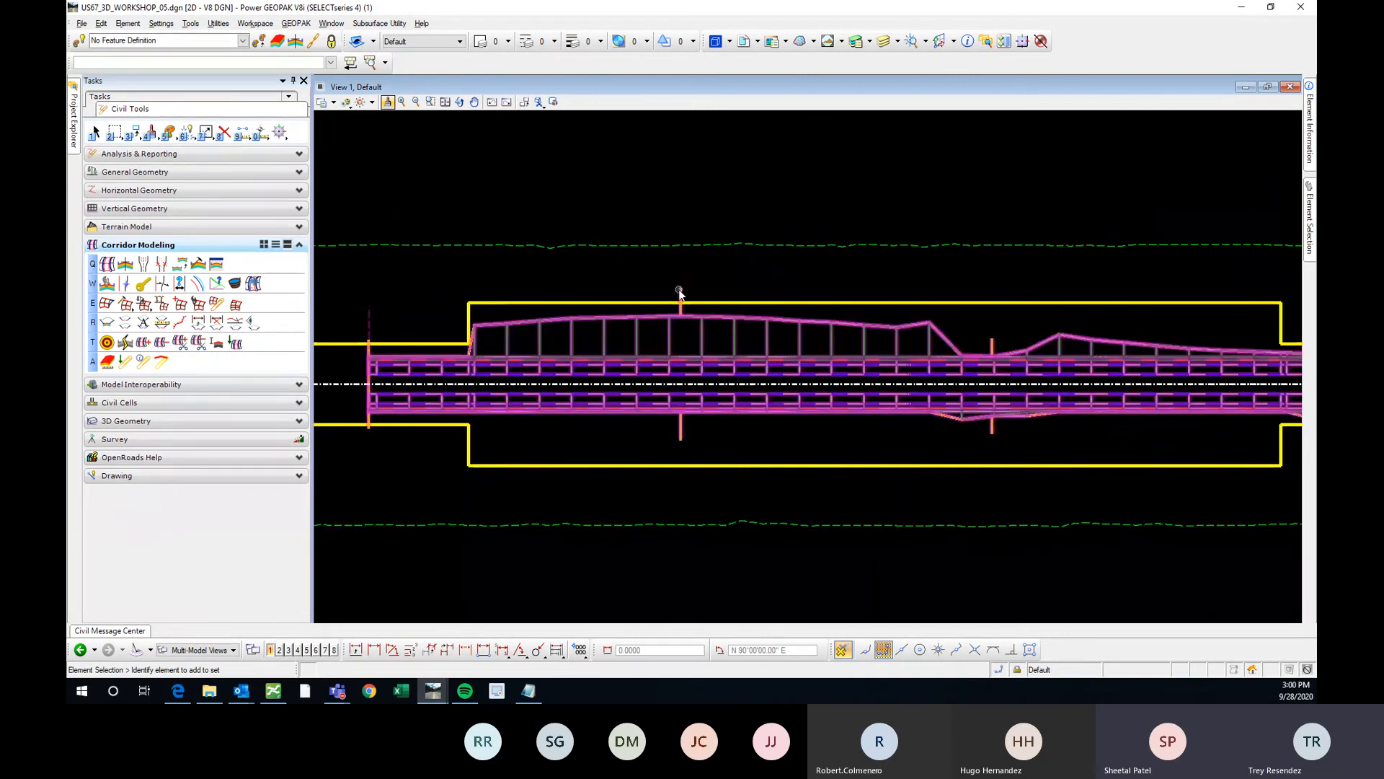
{"action": "left_click", "coordinate": [198, 264]}
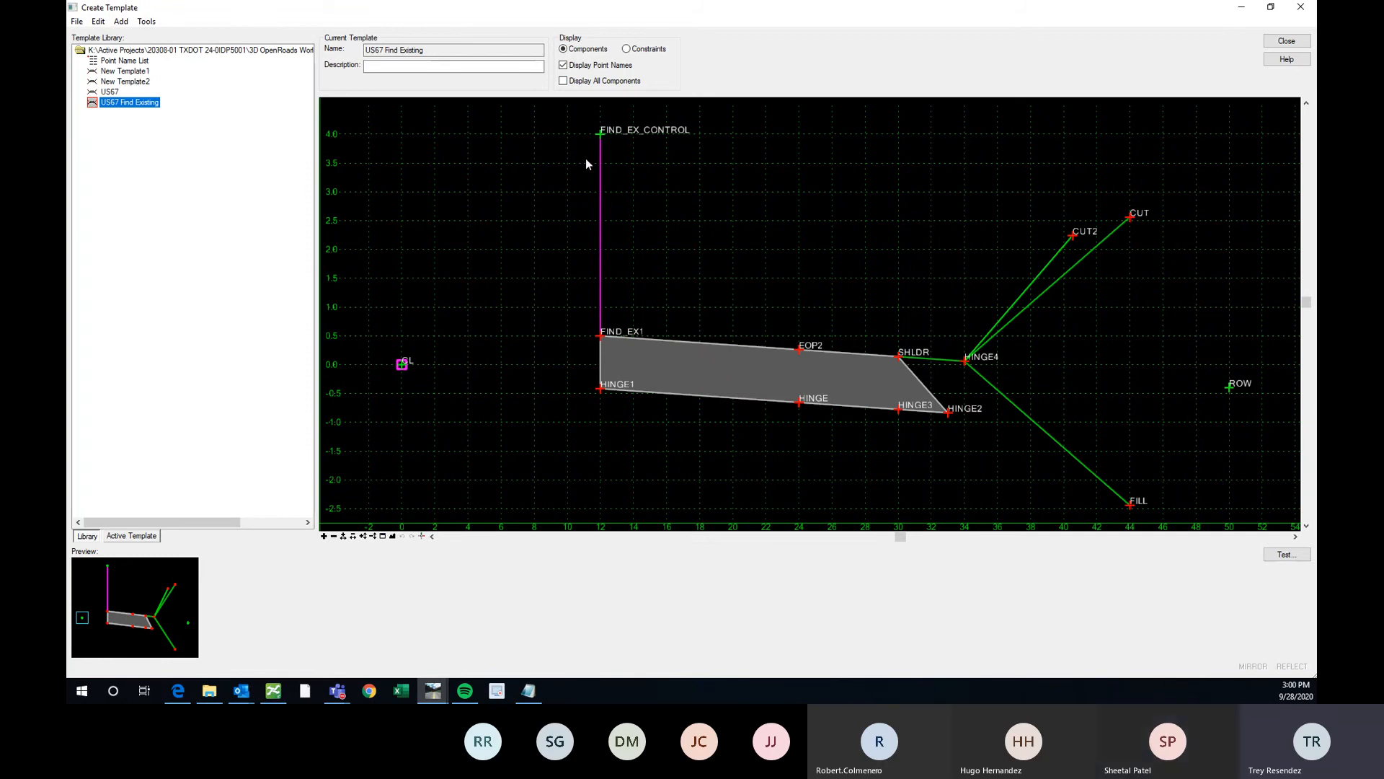
{"action": "left_click", "coordinate": [1287, 41]}
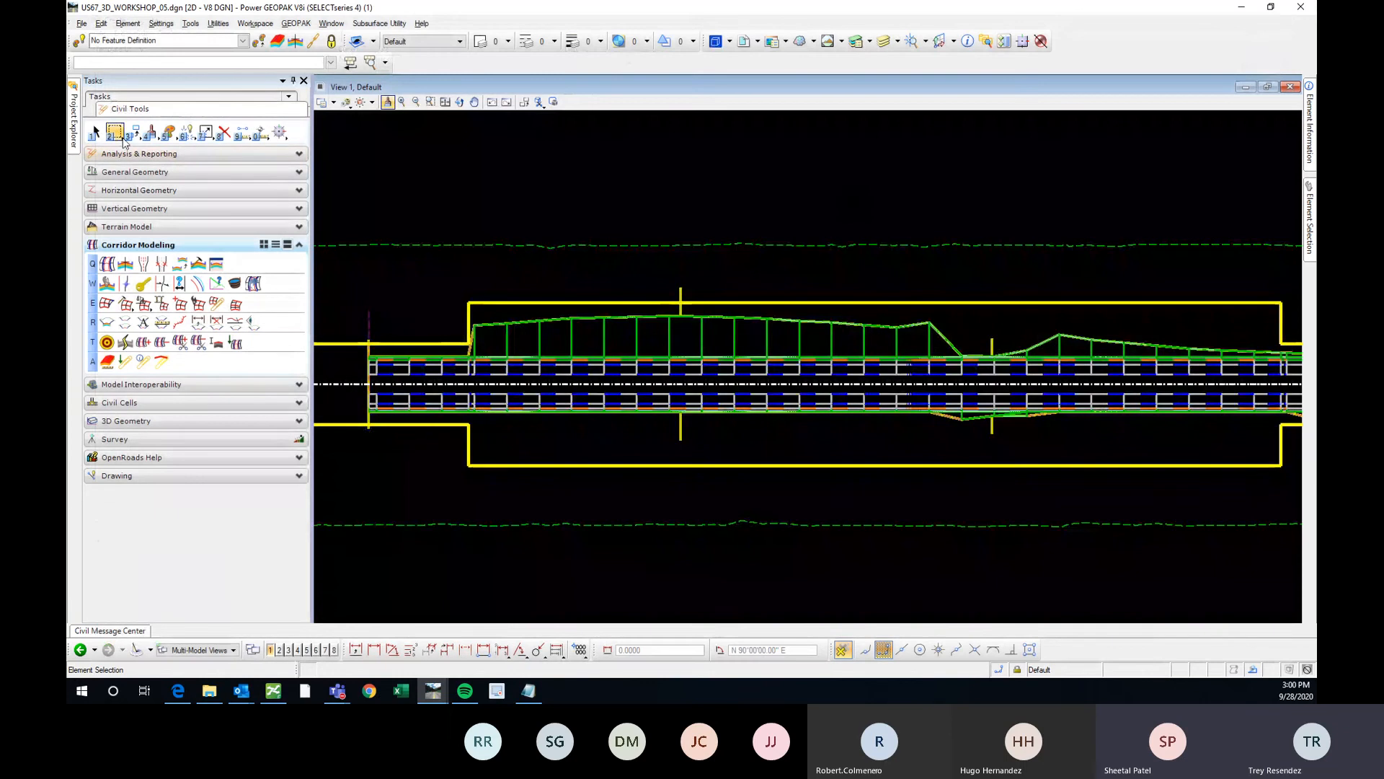
Change the US67 corridor's template drop to use the US67 Find Existing template
{"action": "left_click", "coordinate": [368, 317]}
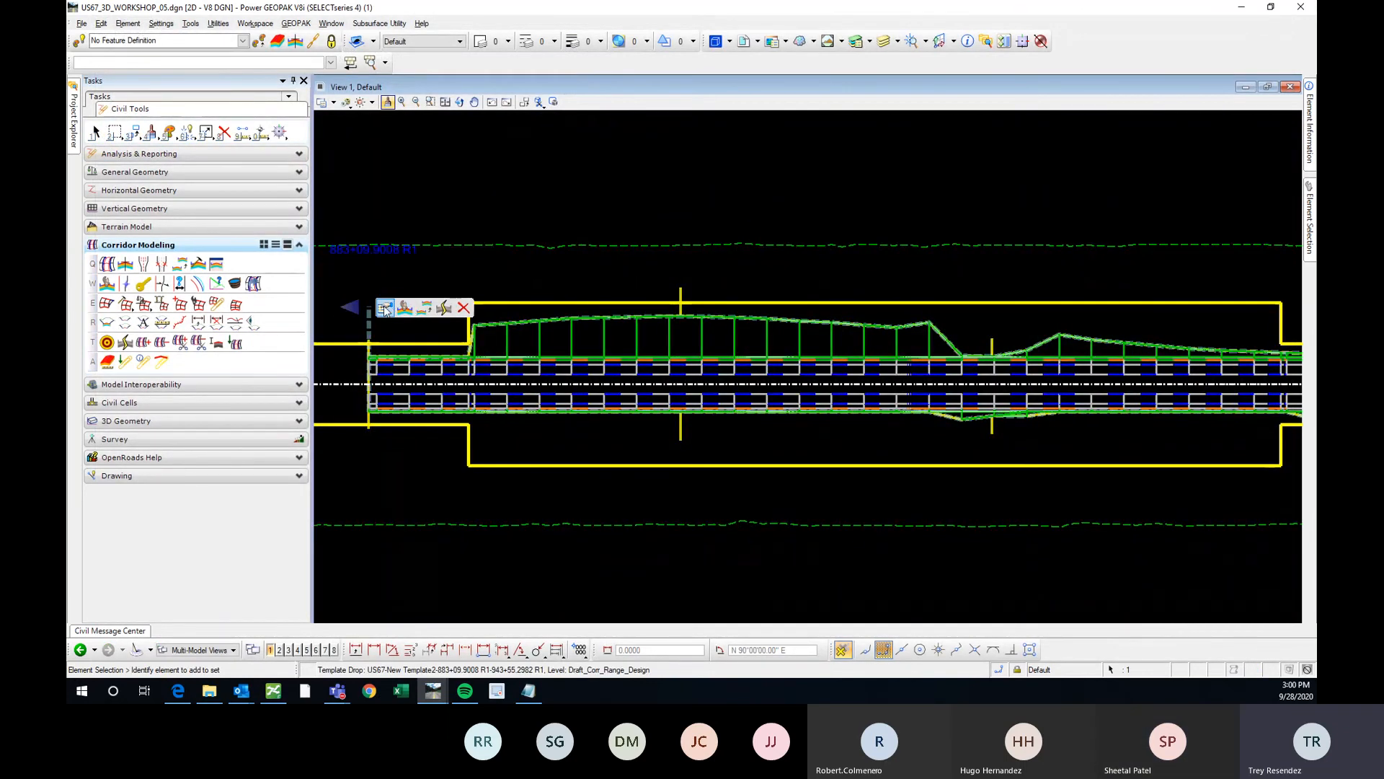
{"action": "left_click", "coordinate": [575, 278]}
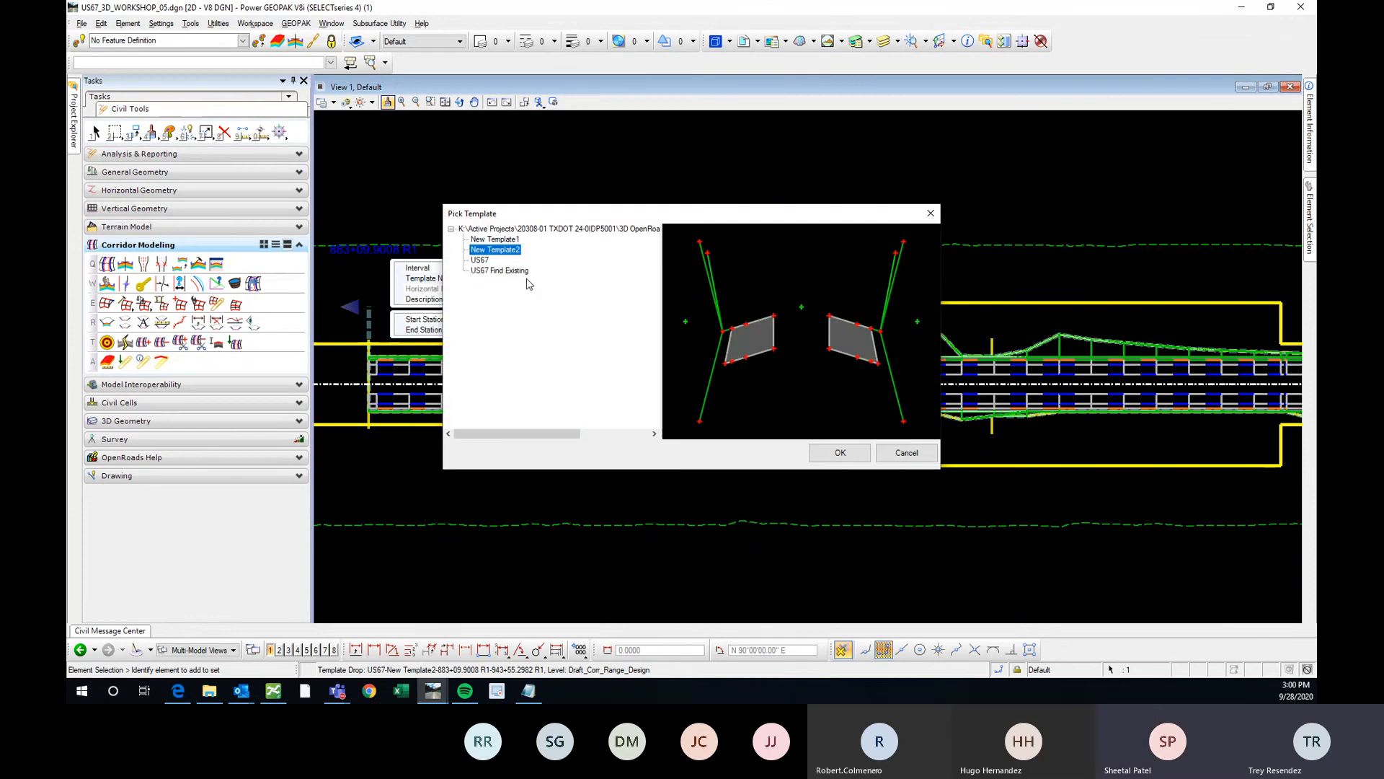
{"action": "left_click", "coordinate": [520, 272]}
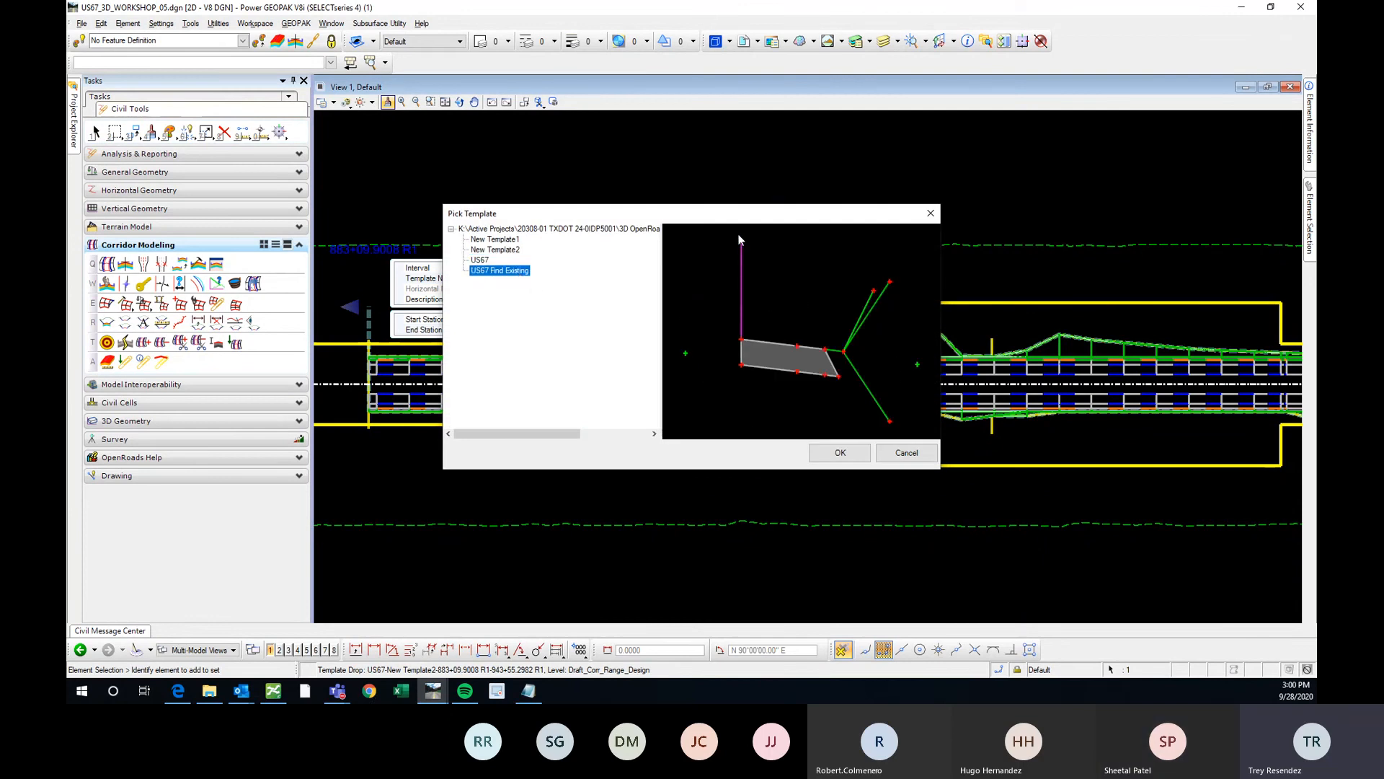
{"action": "left_click", "coordinate": [840, 452]}
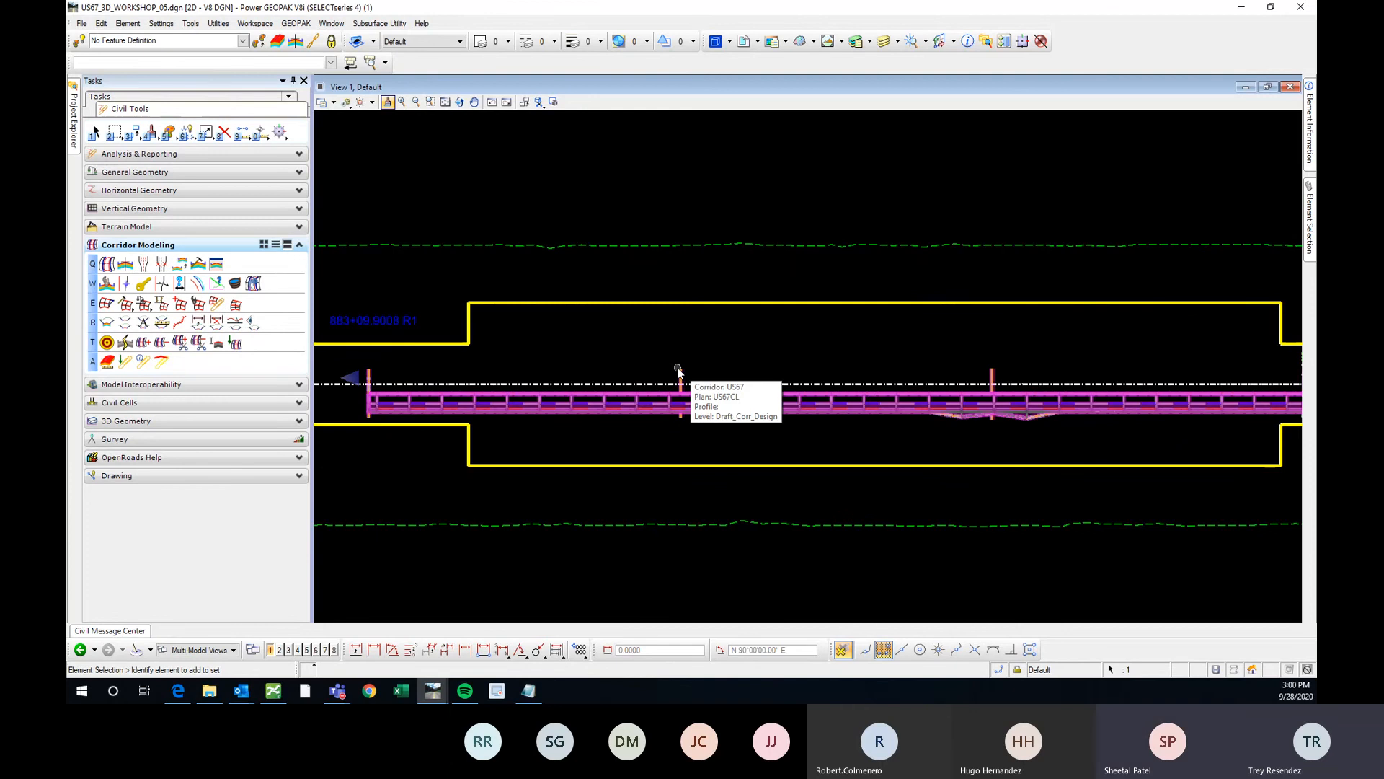
Open the dynamic cross section view of the US67 corridor in View 2 and maximize it
{"action": "left_click", "coordinate": [678, 372]}
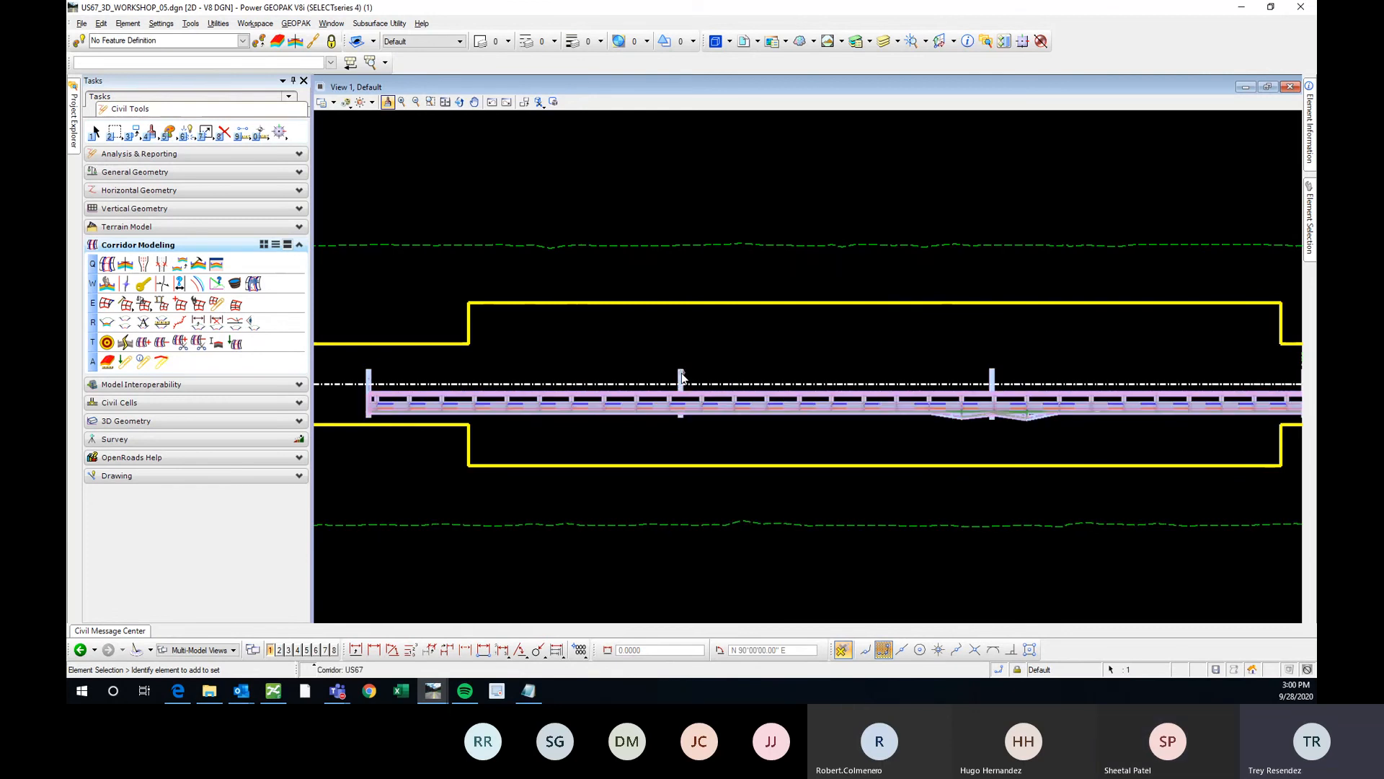
{"action": "left_click", "coordinate": [721, 370]}
{"action": "left_click", "coordinate": [738, 405]}
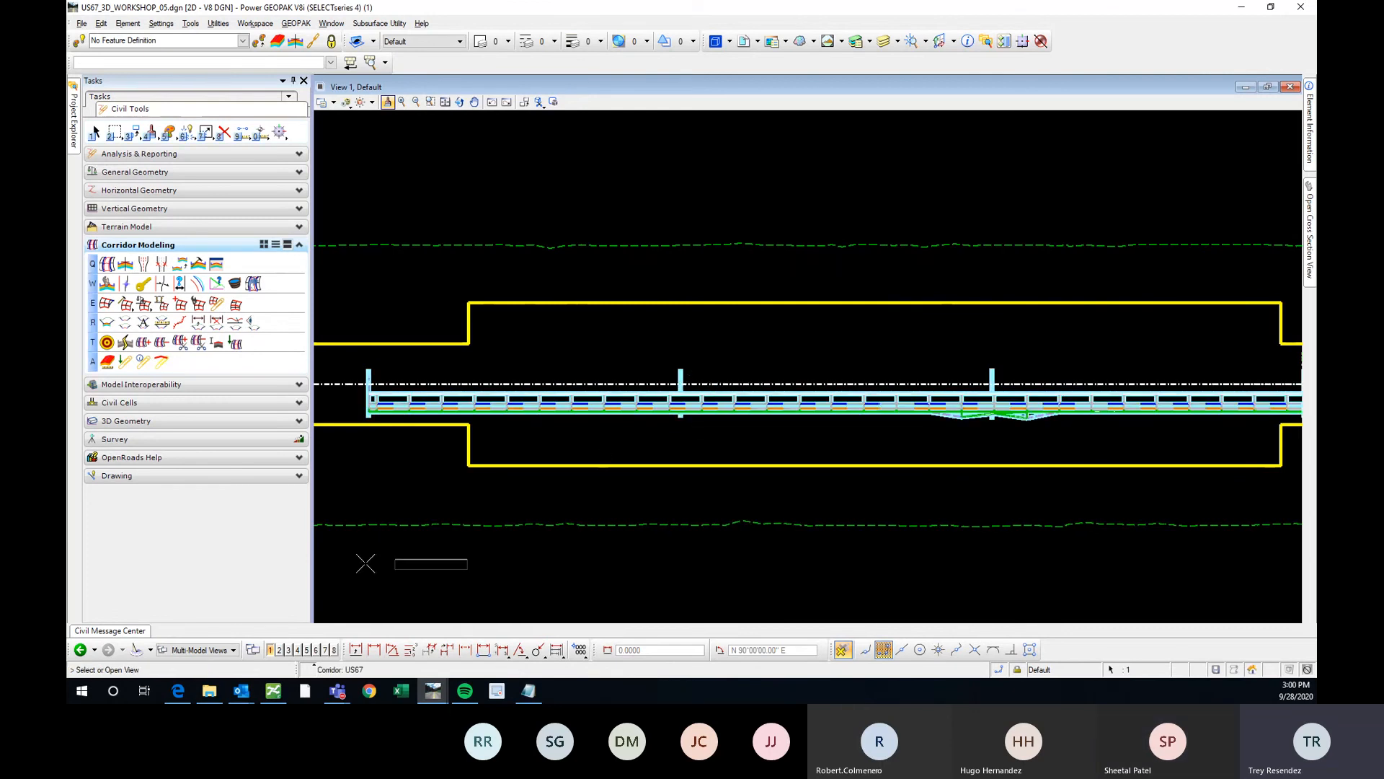
{"action": "left_click", "coordinate": [280, 650]}
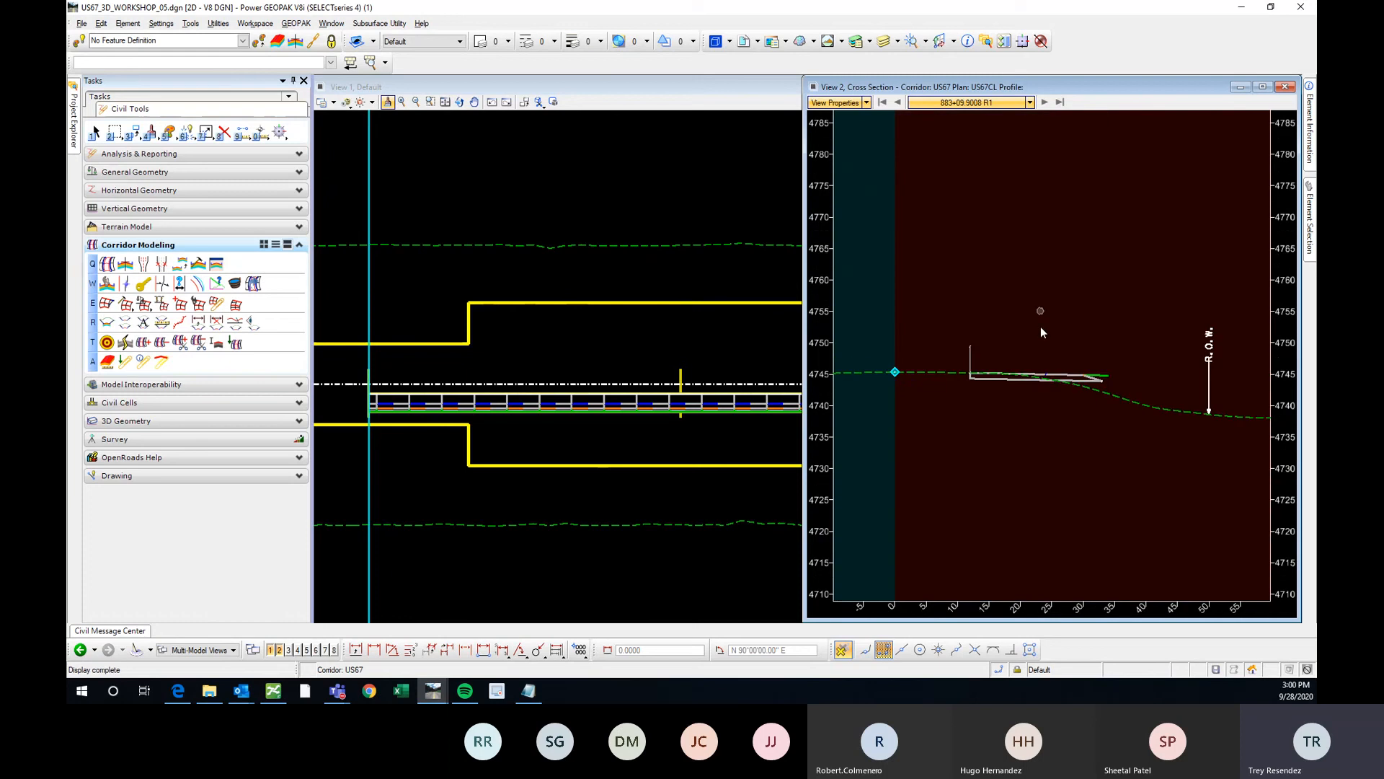
{"action": "left_click", "coordinate": [1262, 86]}
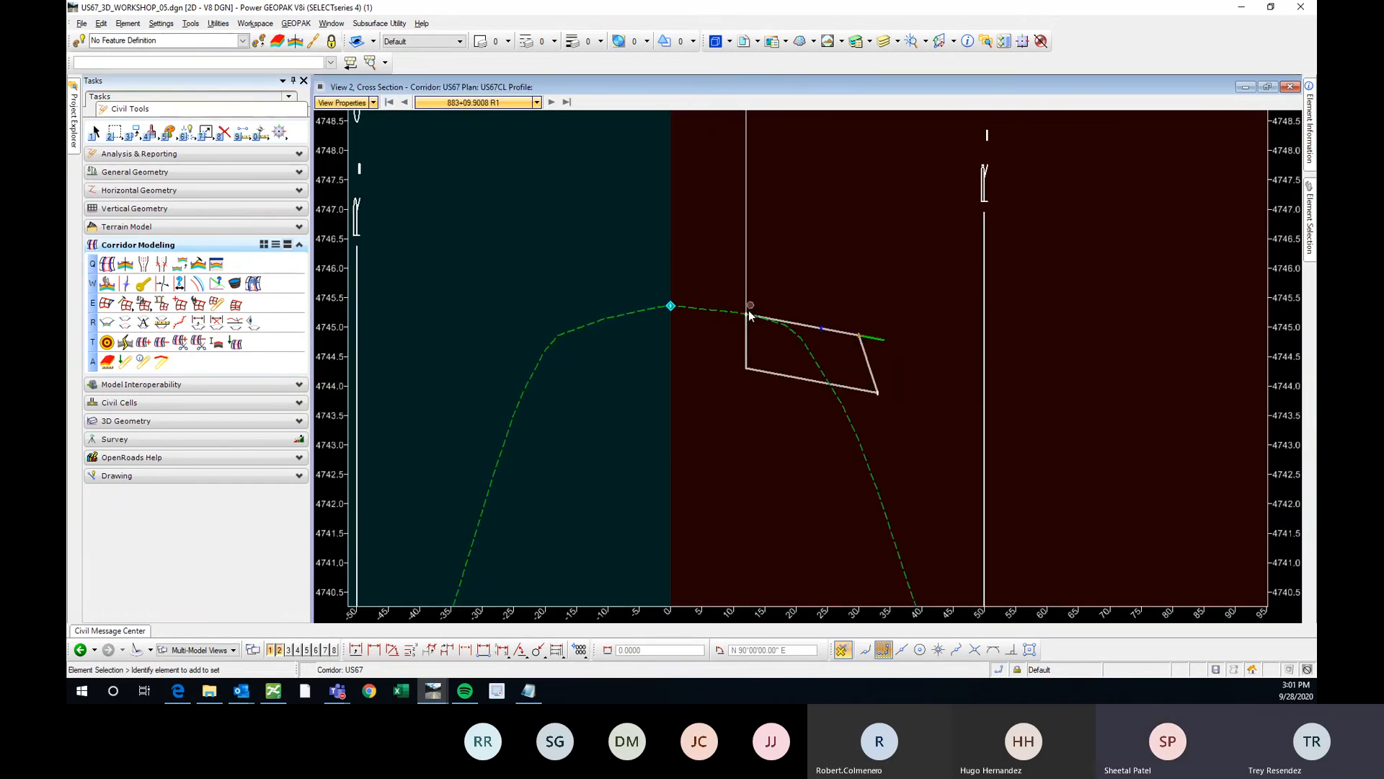
Examine in the cross section how the pavement's inside edge and the vertical control line meet the existing ground
{"action": "scroll", "coordinate": [744, 326], "scroll_direction": "up", "scroll_amount": 15}
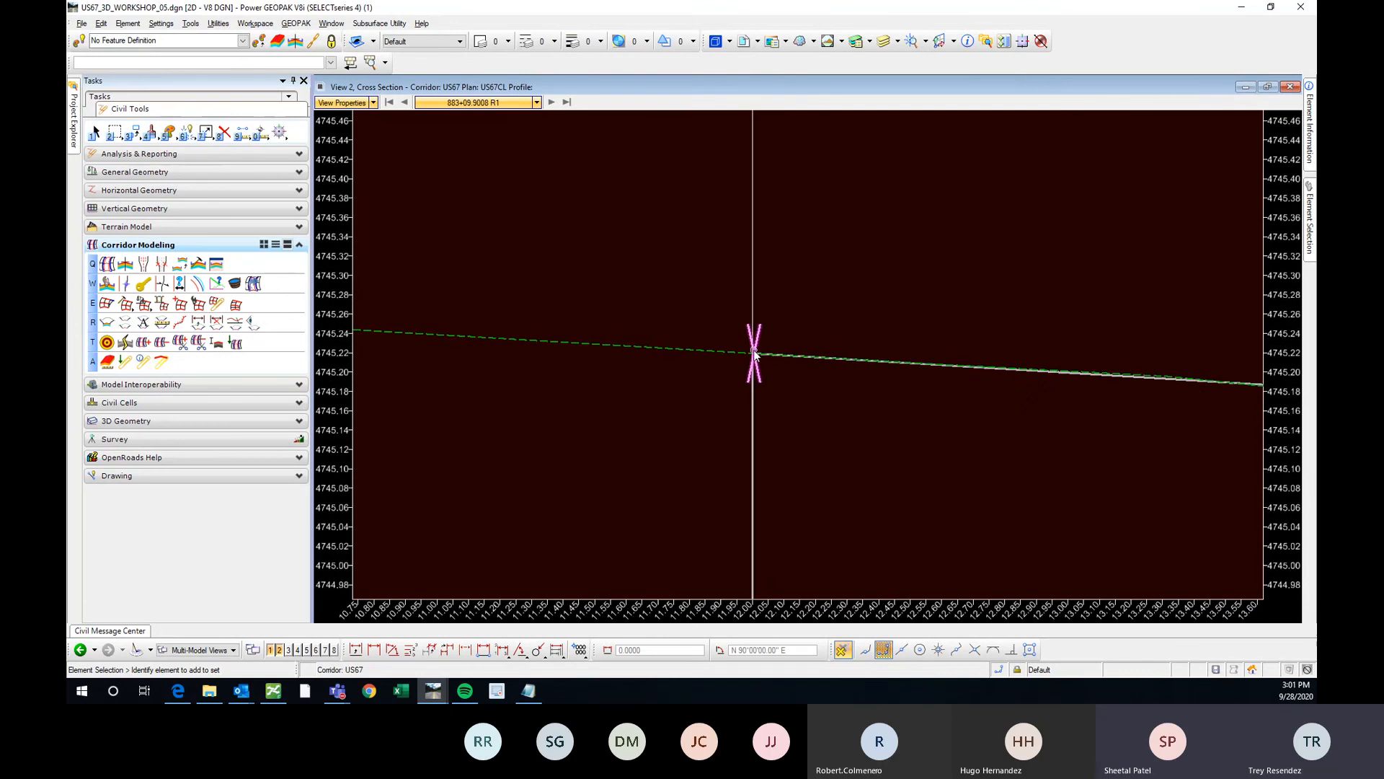
{"action": "scroll", "coordinate": [752, 344], "scroll_direction": "down", "scroll_amount": 15}
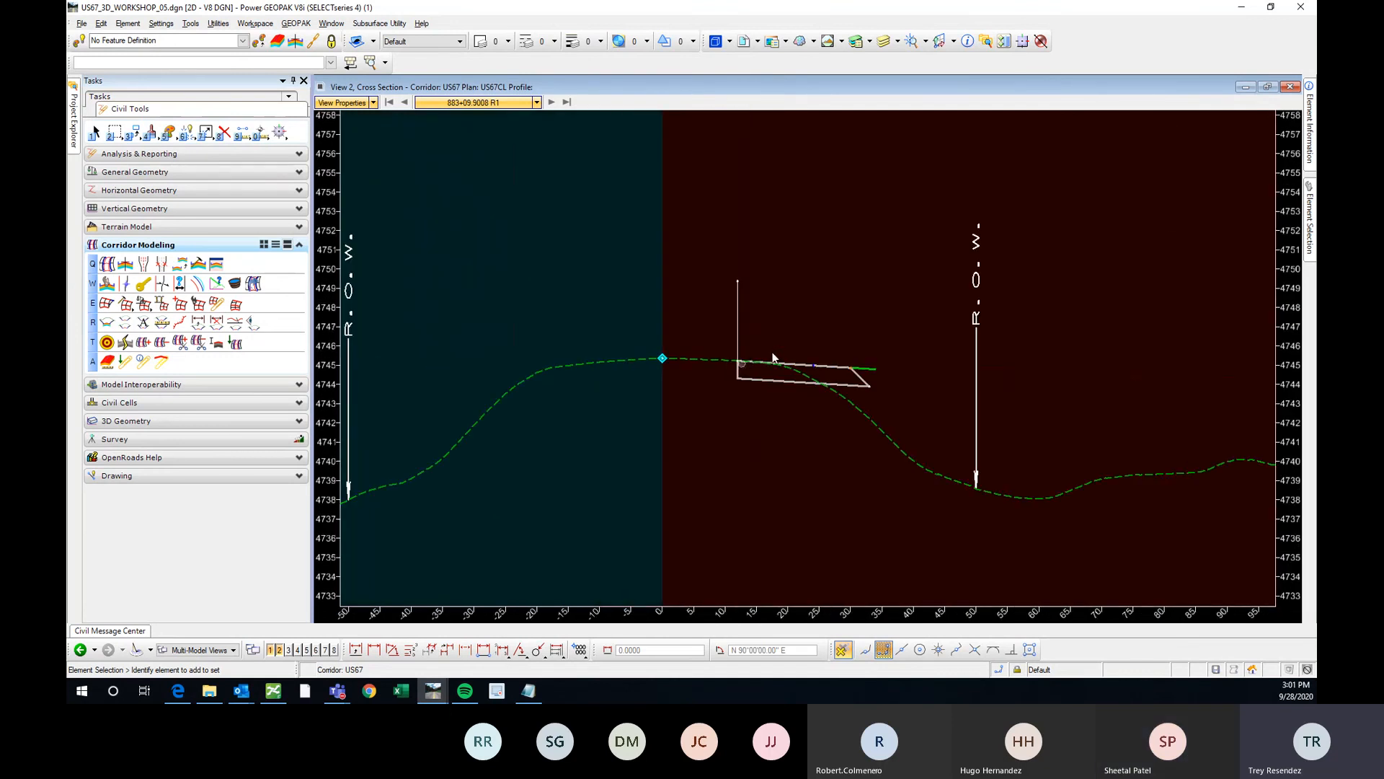
{"action": "scroll", "coordinate": [726, 363], "scroll_direction": "up", "scroll_amount": 5}
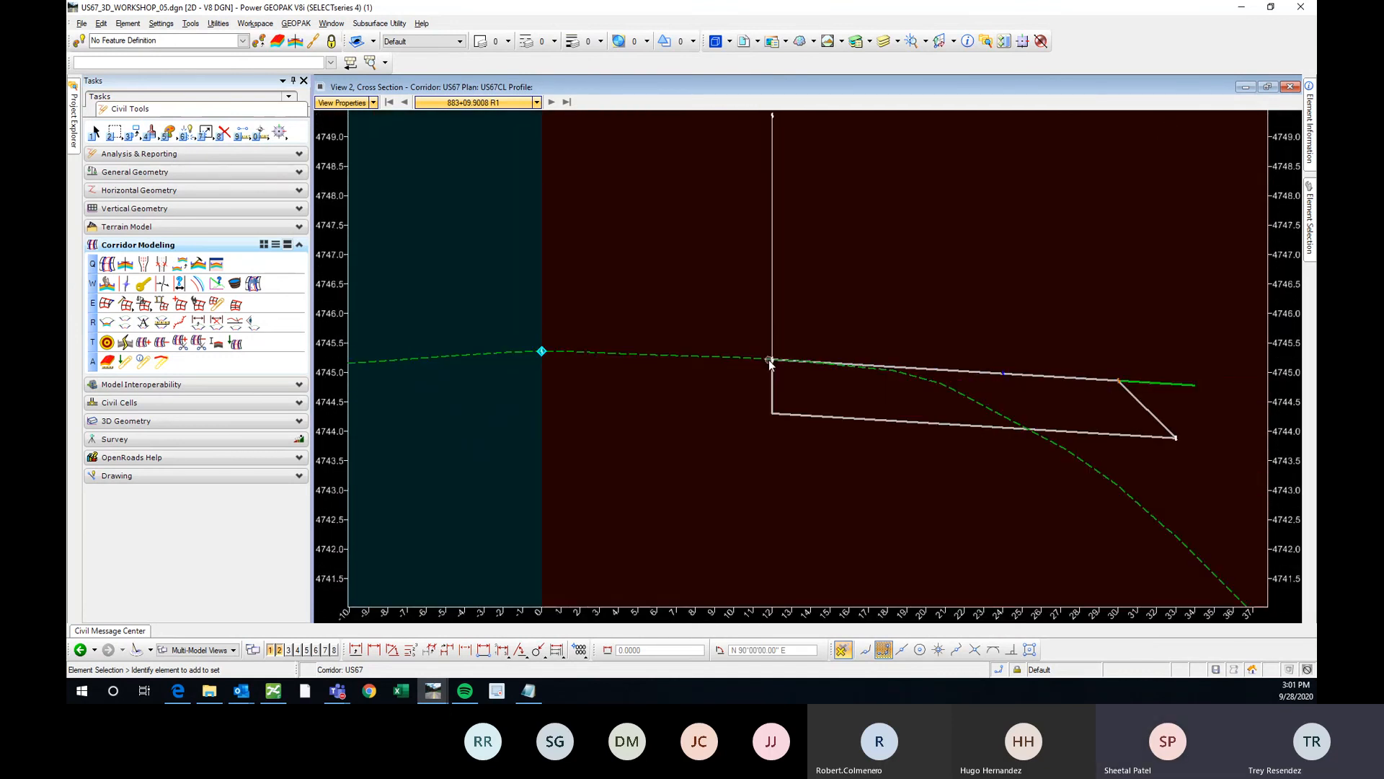
{"action": "scroll", "coordinate": [703, 335], "scroll_direction": "down", "scroll_amount": 3}
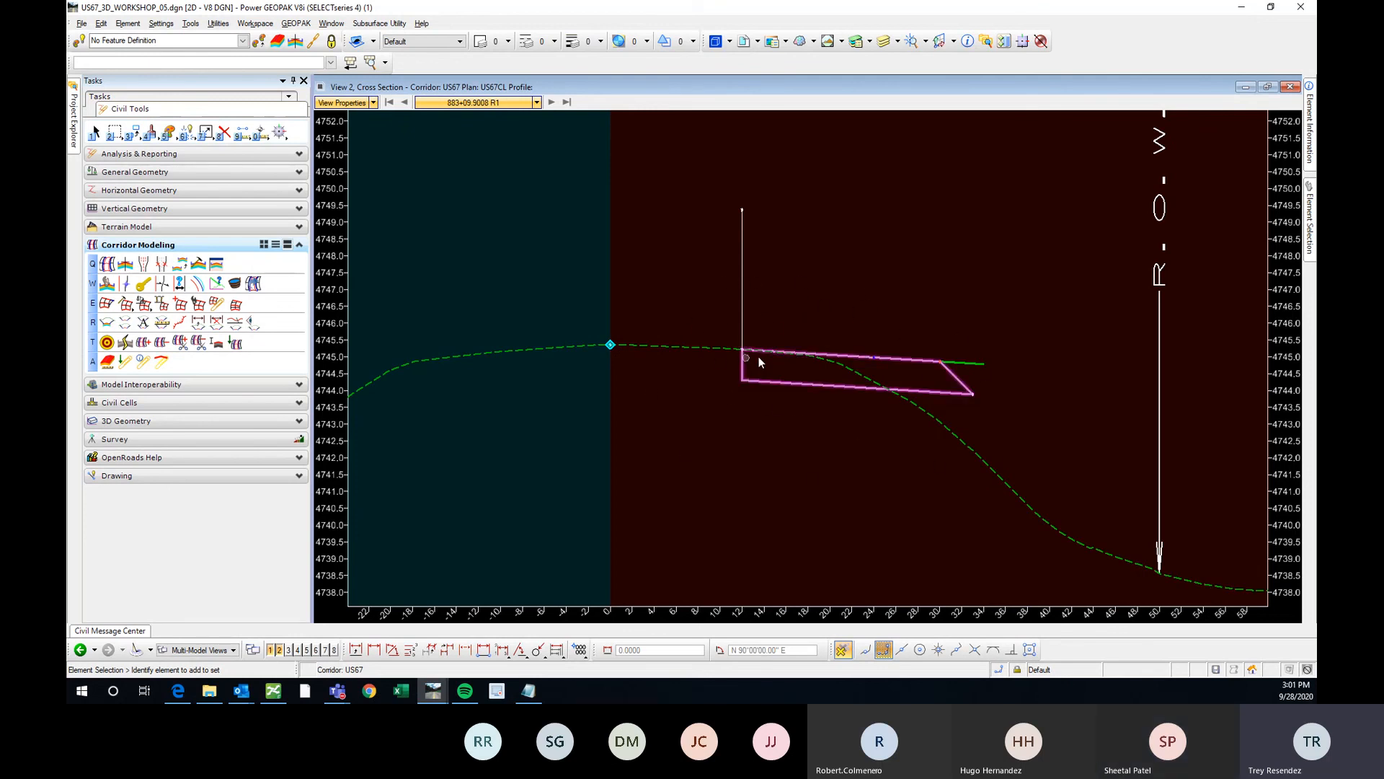
{"action": "scroll", "coordinate": [758, 357], "scroll_direction": "down", "scroll_amount": 2}
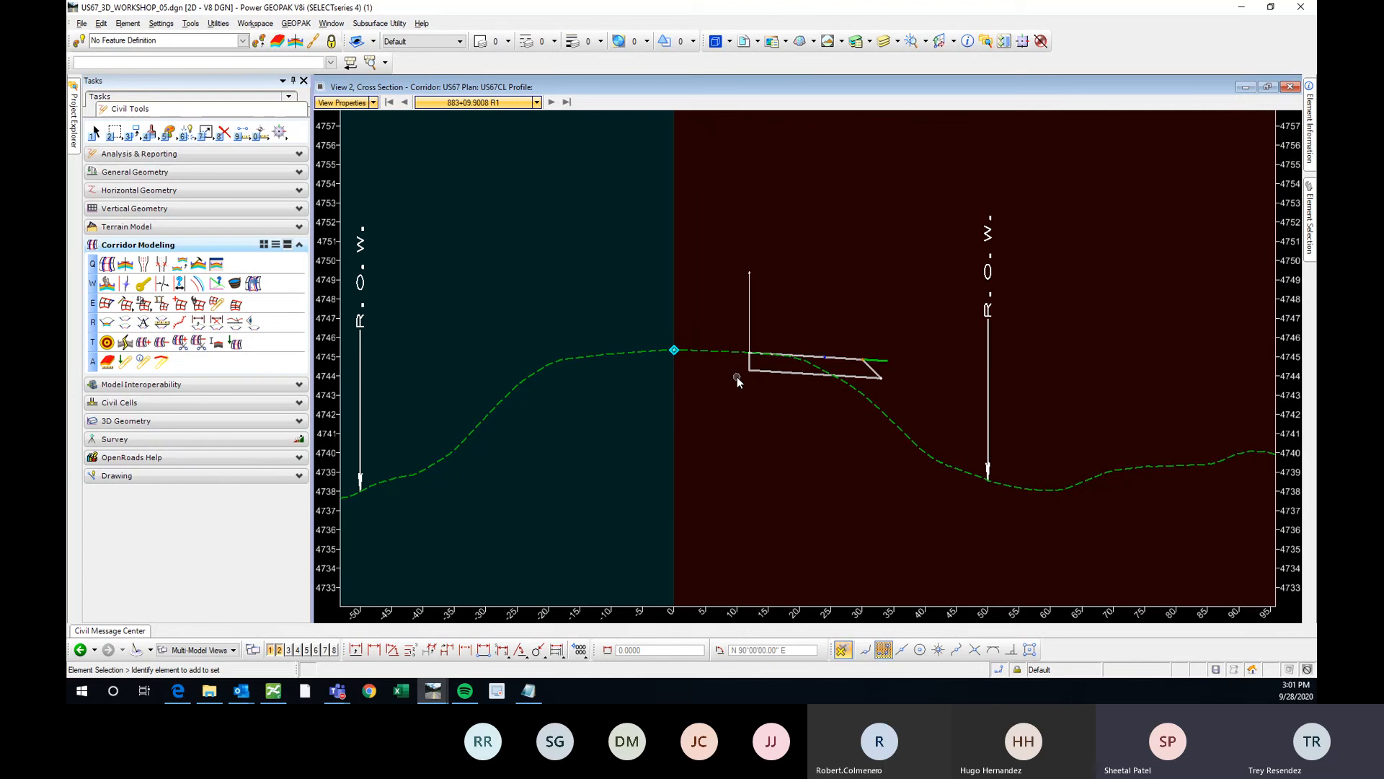
{"action": "scroll", "coordinate": [734, 357], "scroll_direction": "up", "scroll_amount": 2}
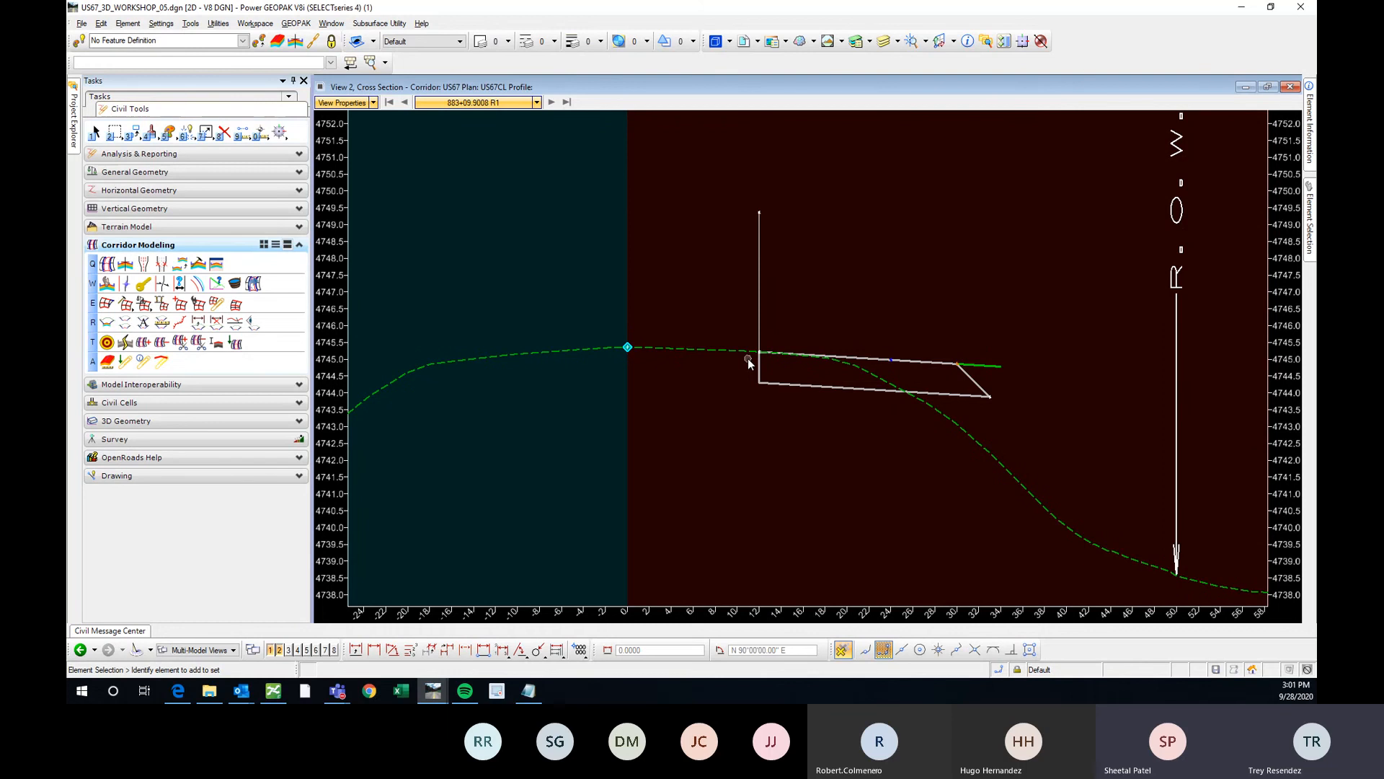
{"action": "scroll", "coordinate": [730, 371], "scroll_direction": "down", "scroll_amount": 2}
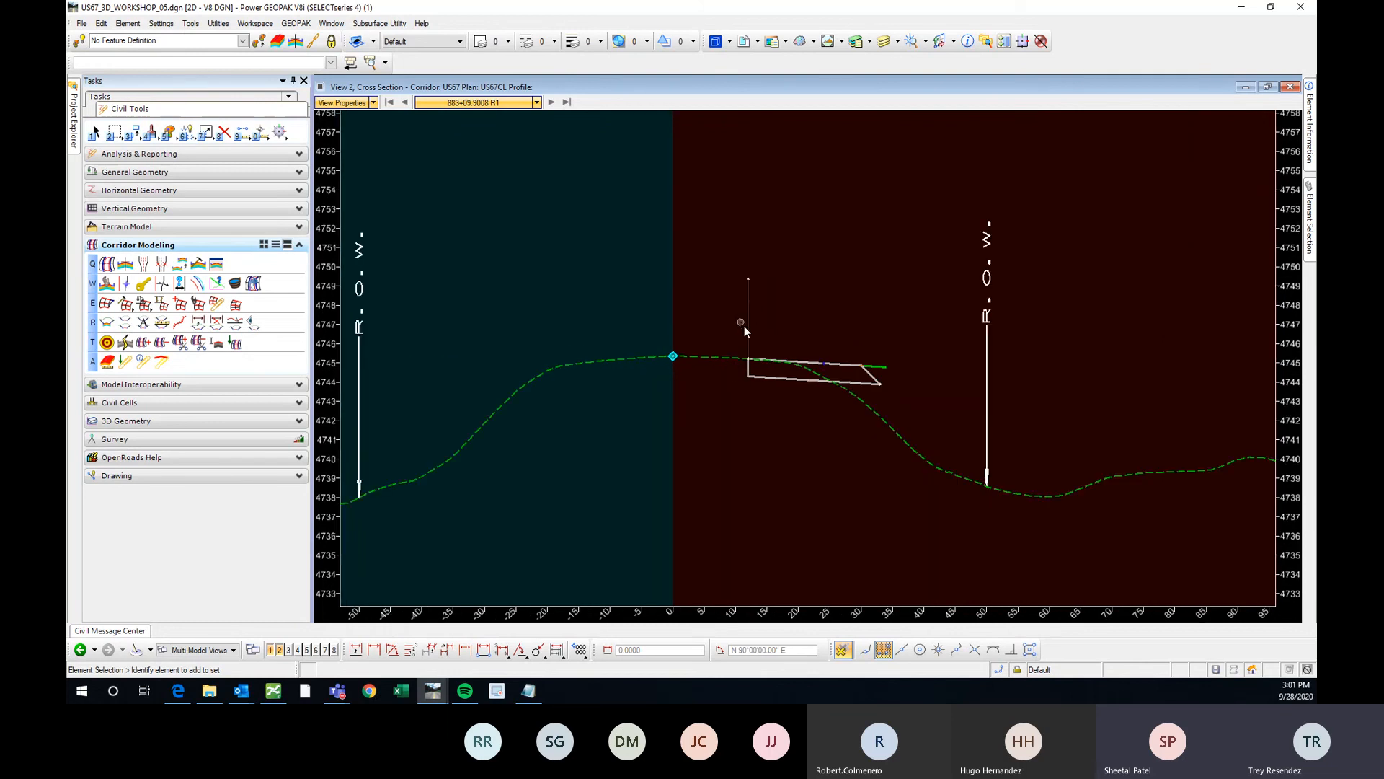
{"action": "scroll", "coordinate": [745, 330], "scroll_direction": "up", "scroll_amount": 2}
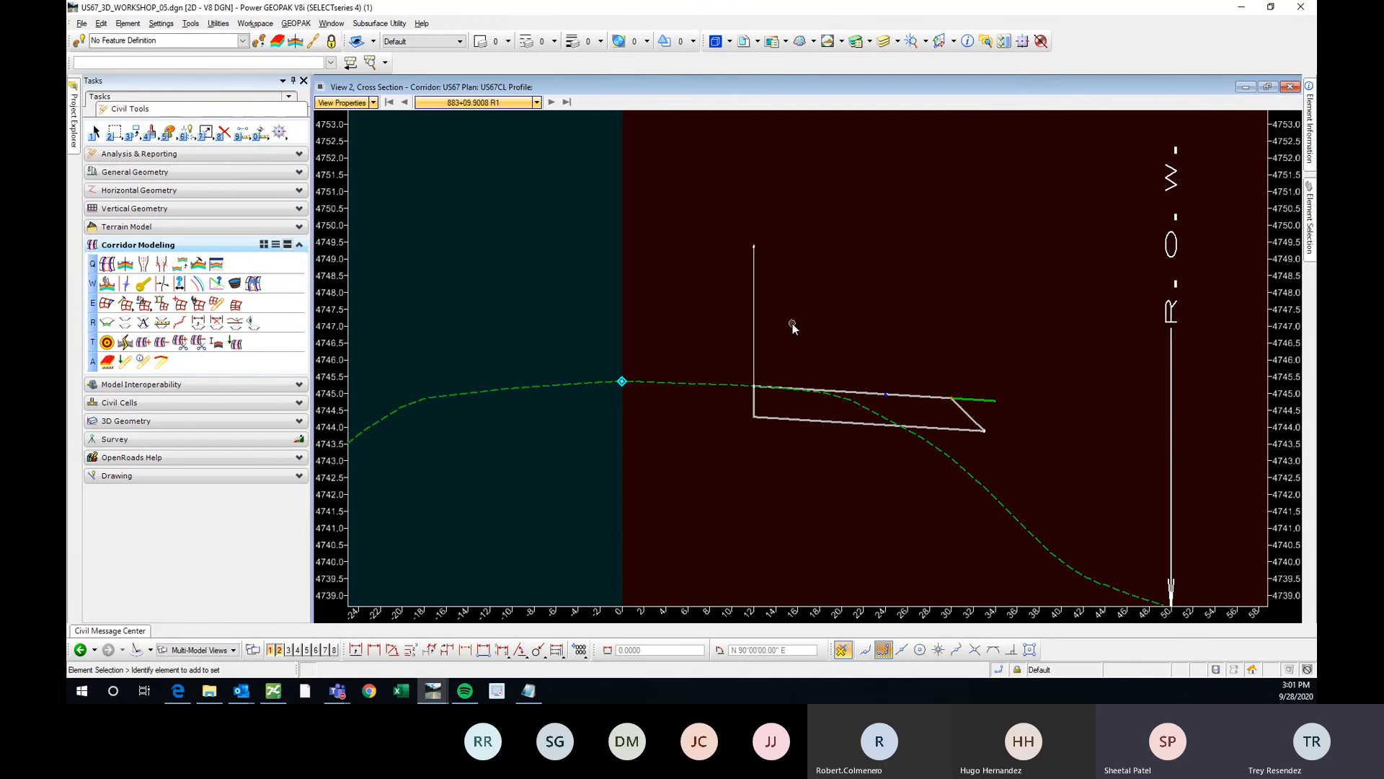
{"action": "scroll", "coordinate": [799, 318], "scroll_direction": "down", "scroll_amount": 2}
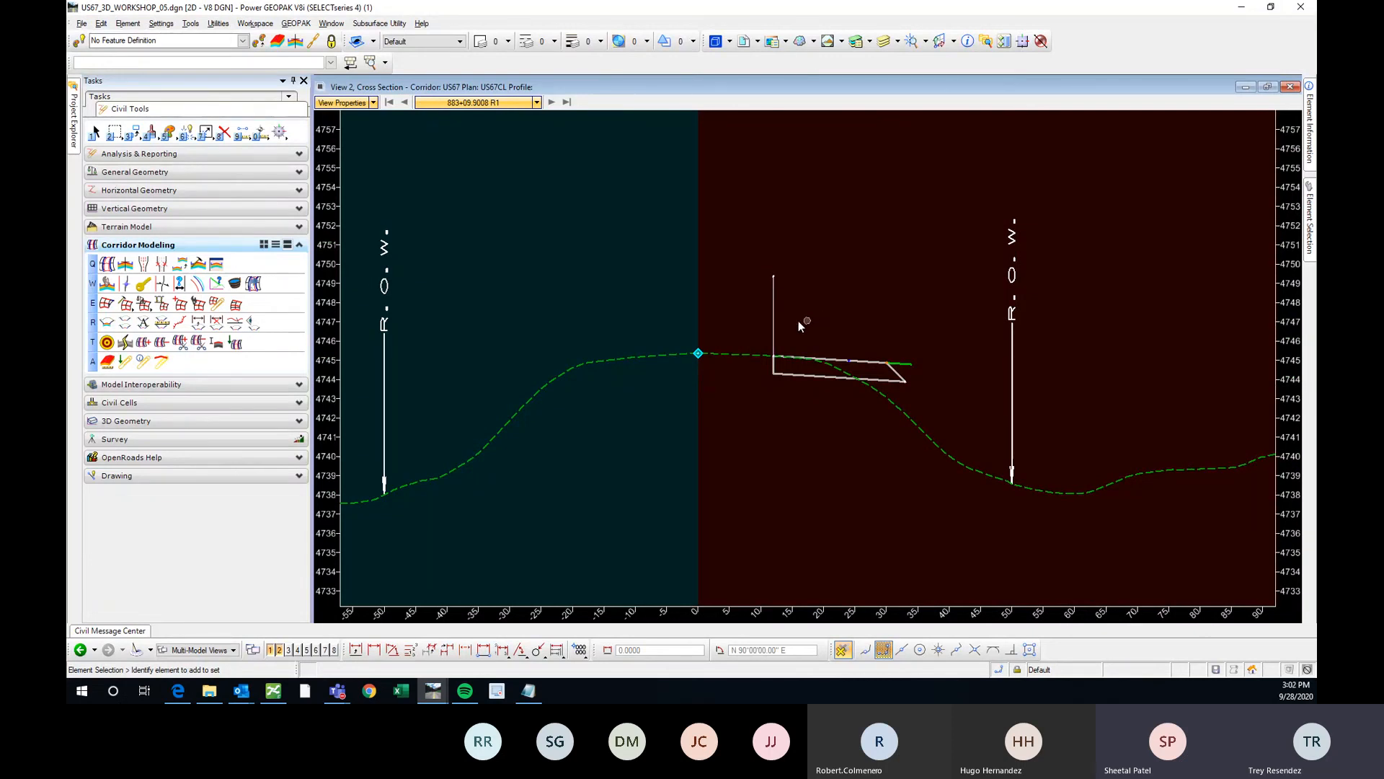
{"action": "scroll", "coordinate": [798, 321], "scroll_direction": "down", "scroll_amount": 3, "text": "shift"}
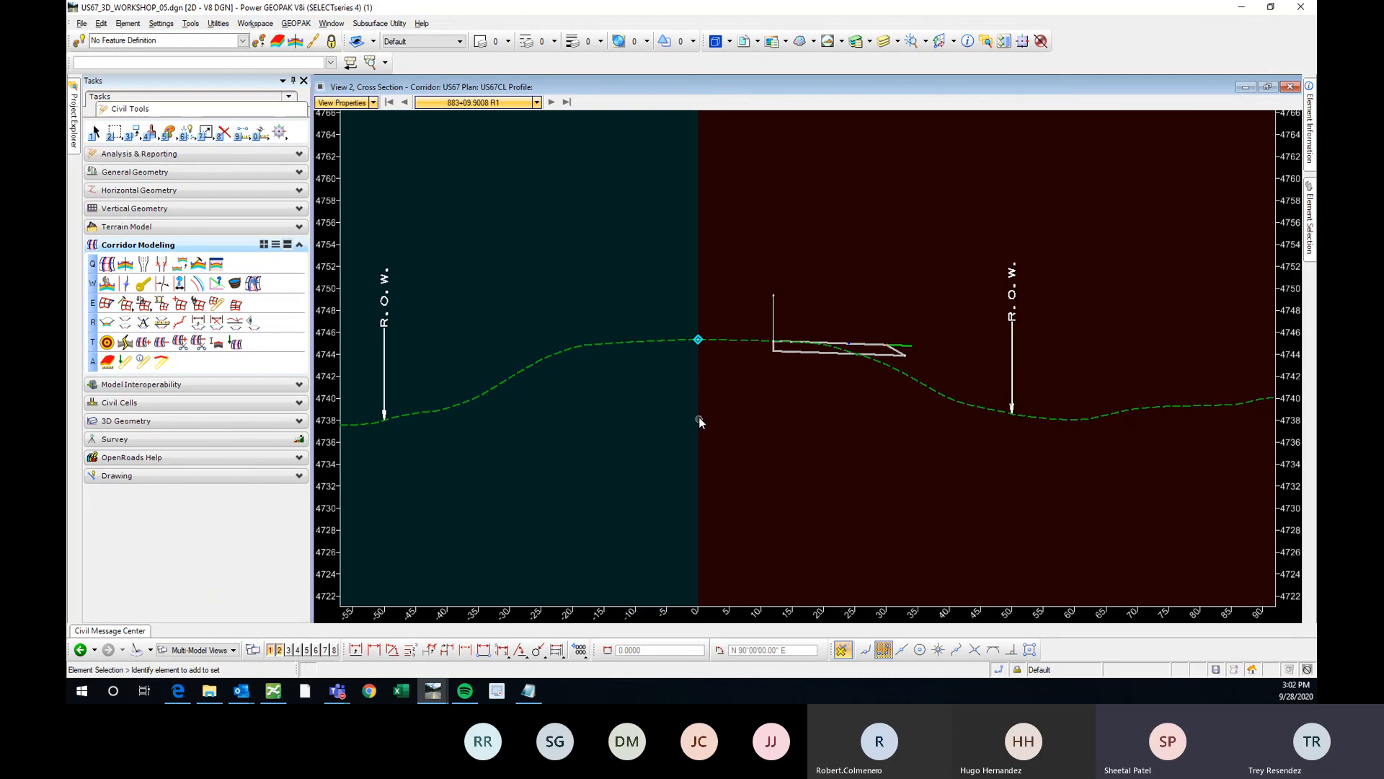
{"action": "scroll", "coordinate": [737, 378], "scroll_direction": "up", "scroll_amount": 2}
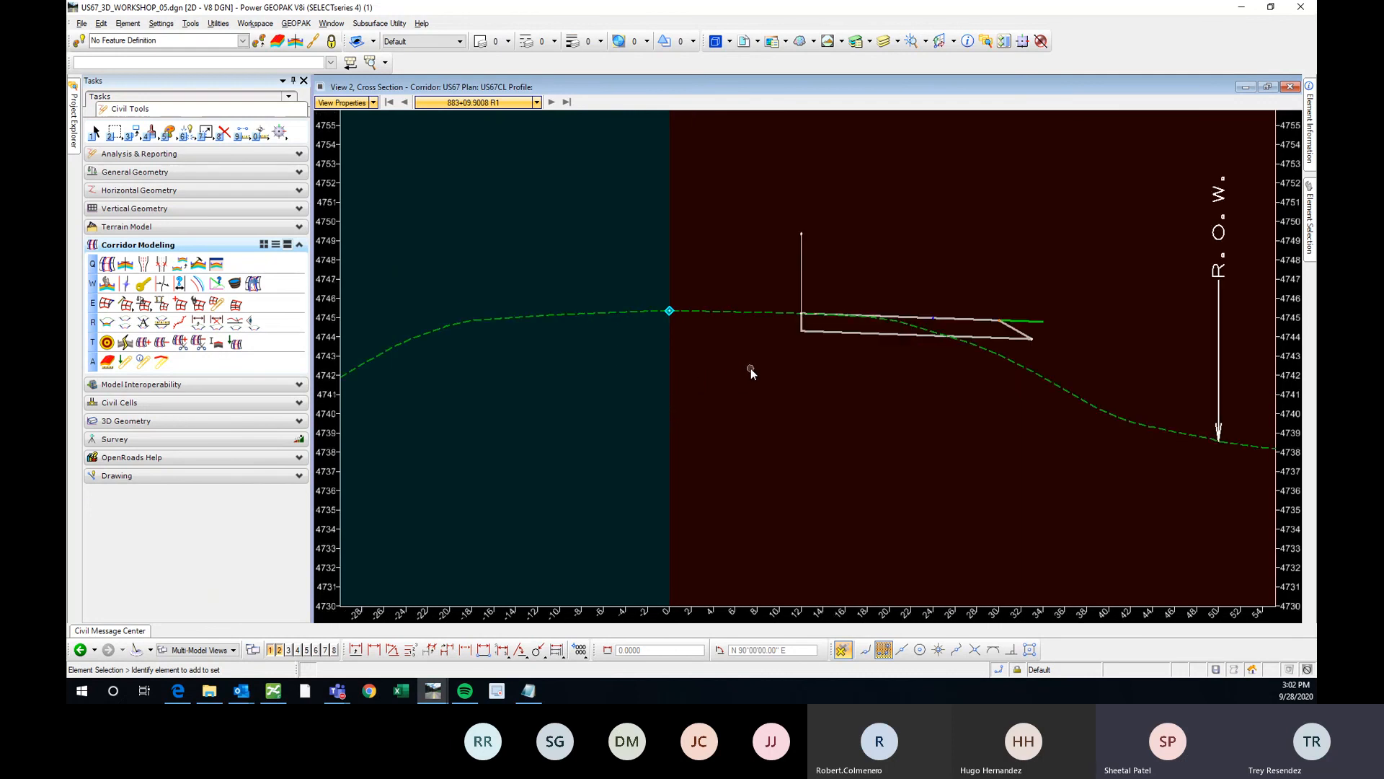
{"action": "scroll", "coordinate": [750, 368], "scroll_direction": "down", "scroll_amount": 2}
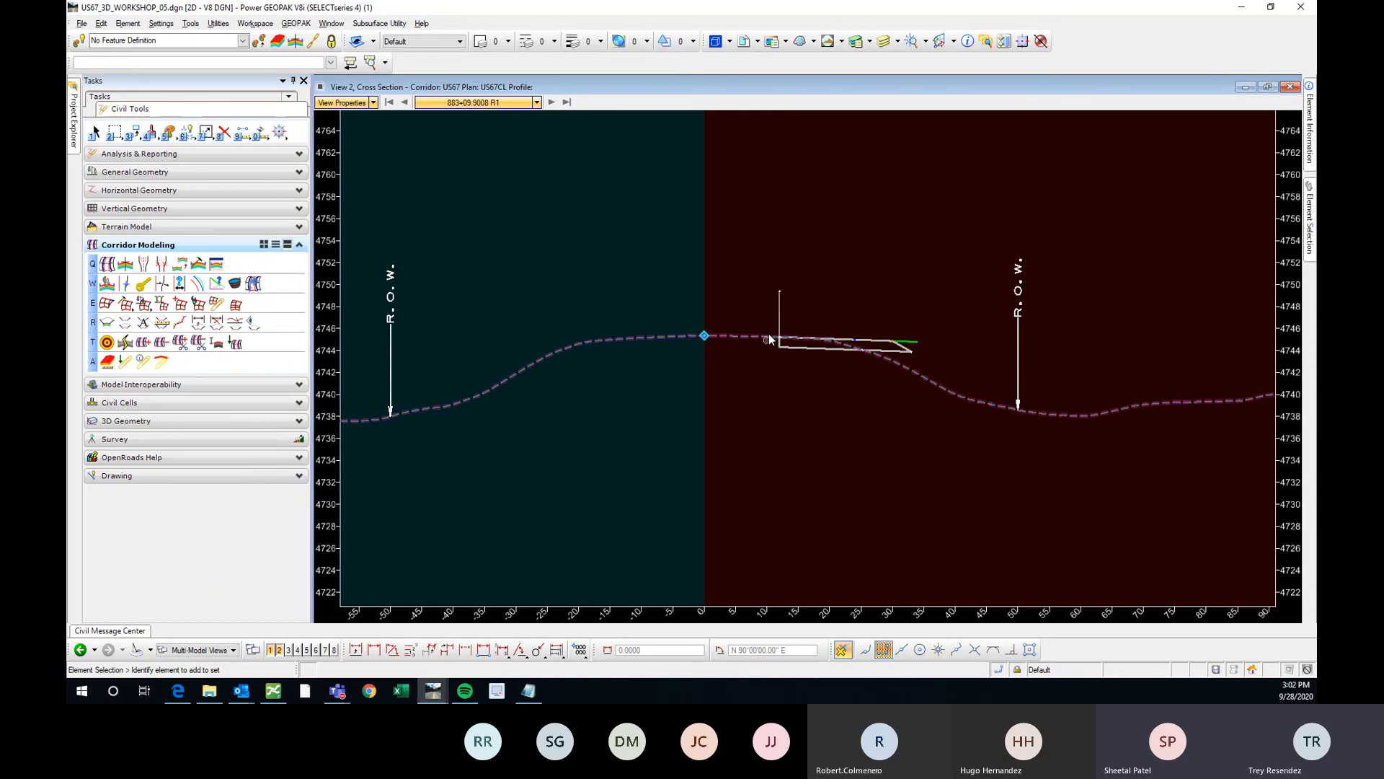